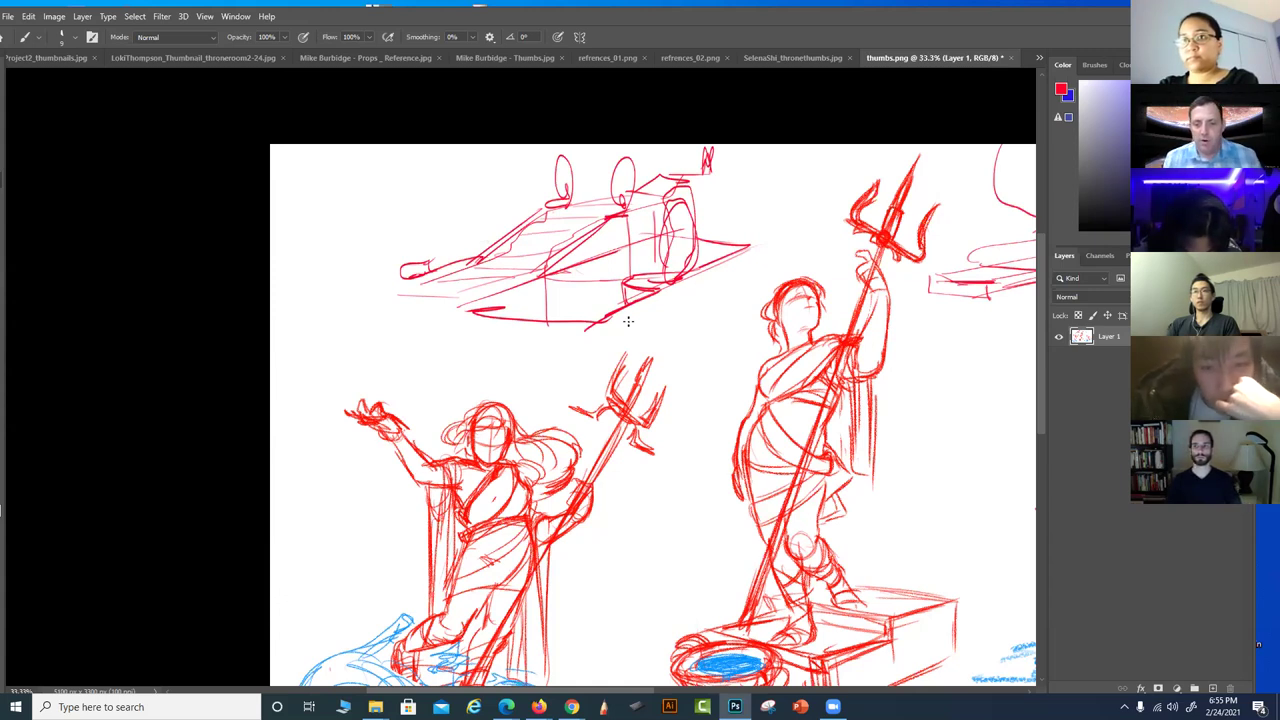
Pan across the figure sketches in thumbs.png to look over the upper, right and bottom drawings
mouse_move(873, 545)
mouse_down()
mouse_move(838, 487)
mouse_move(746, 509)
mouse_up()
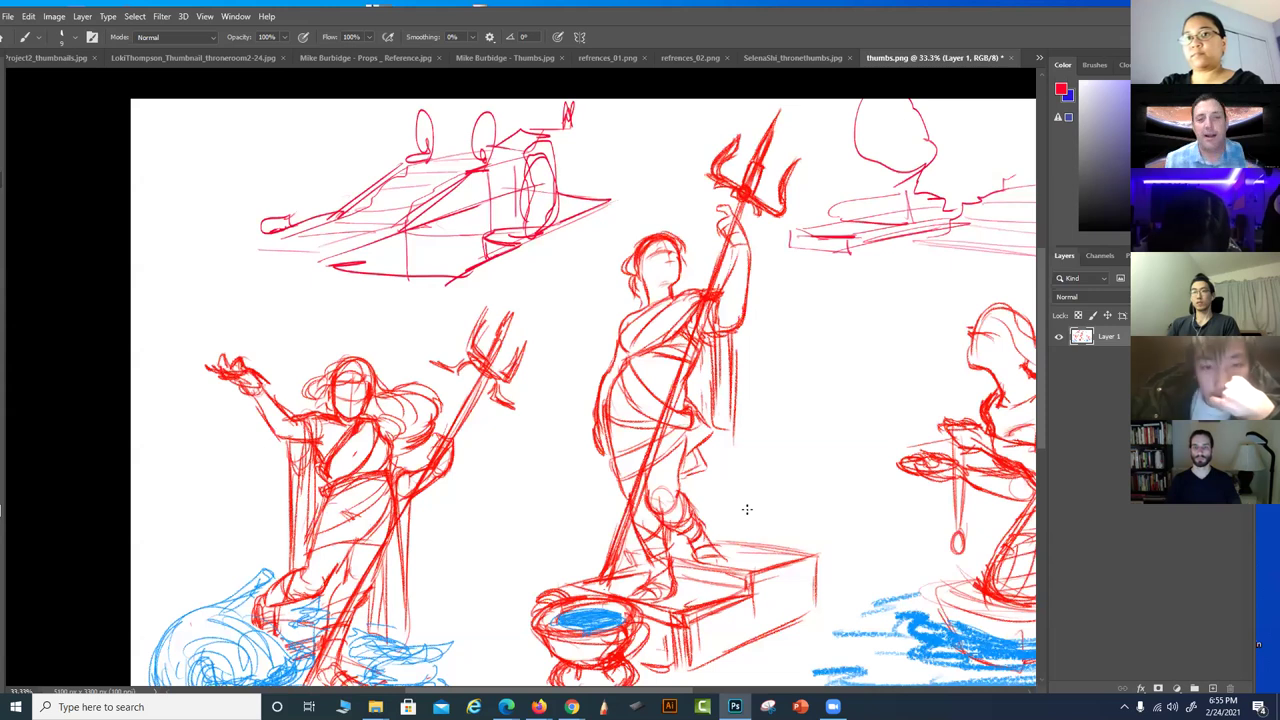
drag(671, 317, 682, 385)
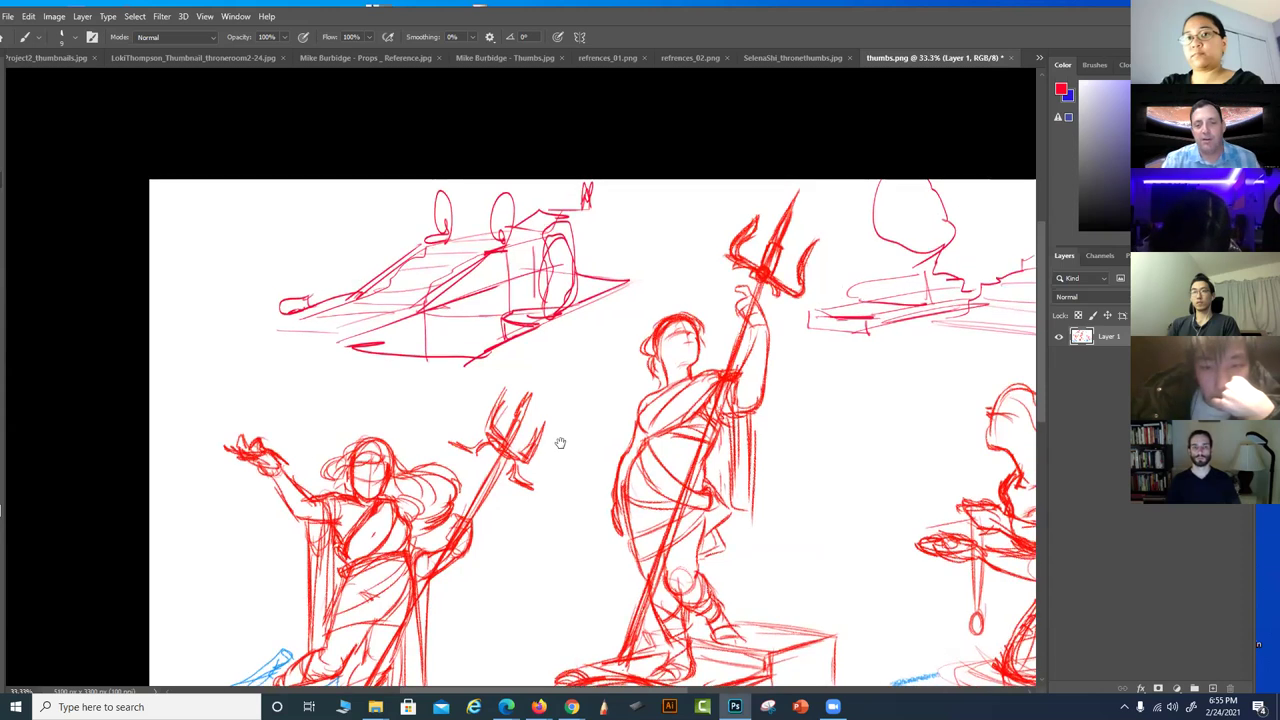
drag(560, 440, 464, 398)
drag(496, 345, 464, 335)
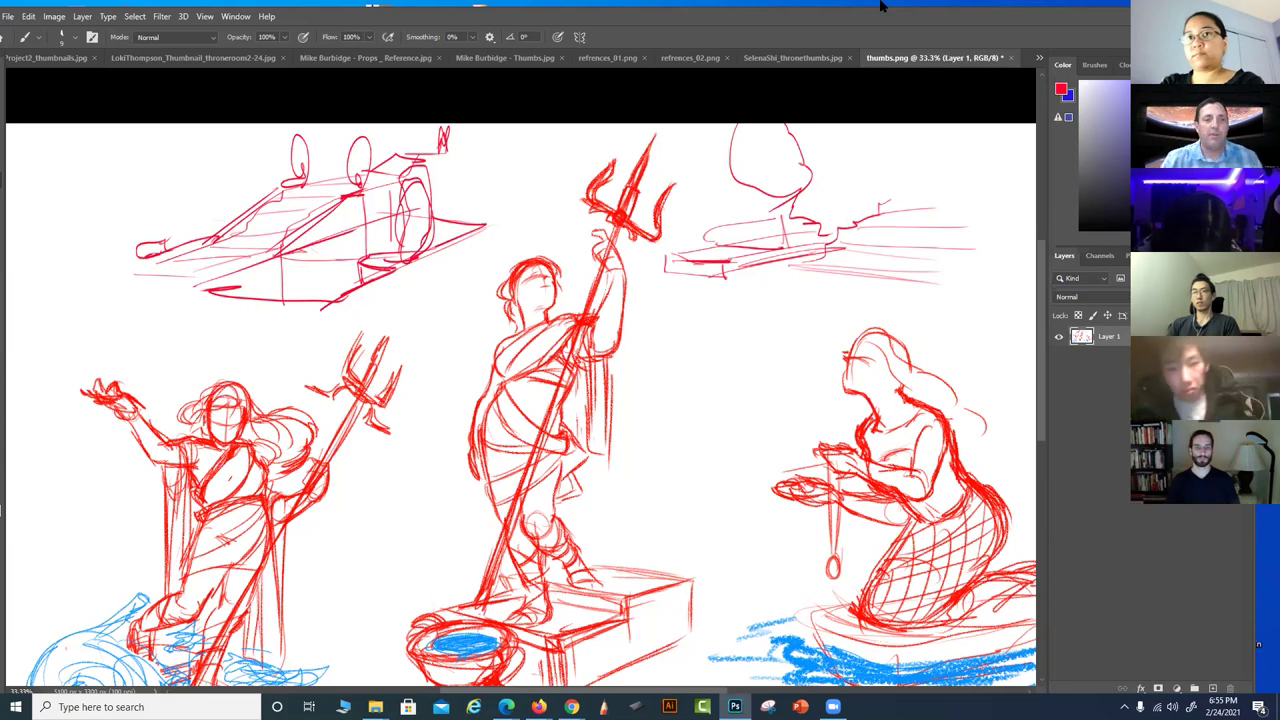
drag(637, 506, 660, 434)
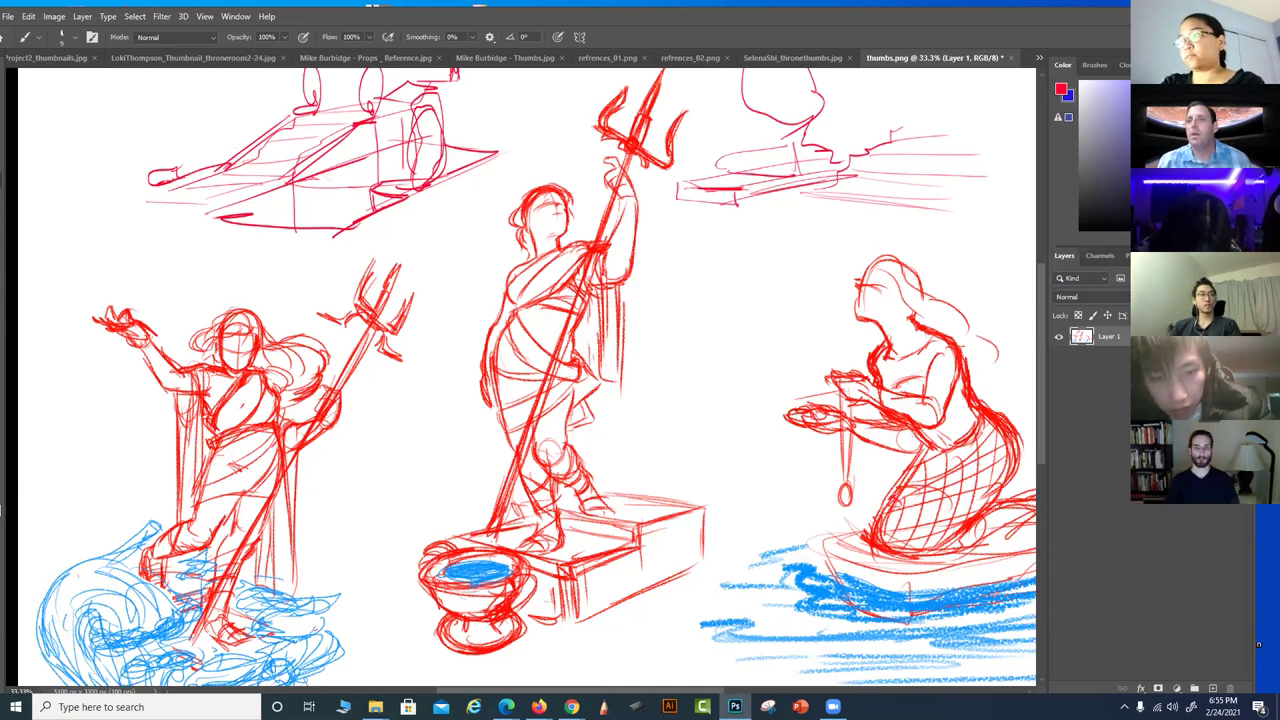
key(alt+Tab)
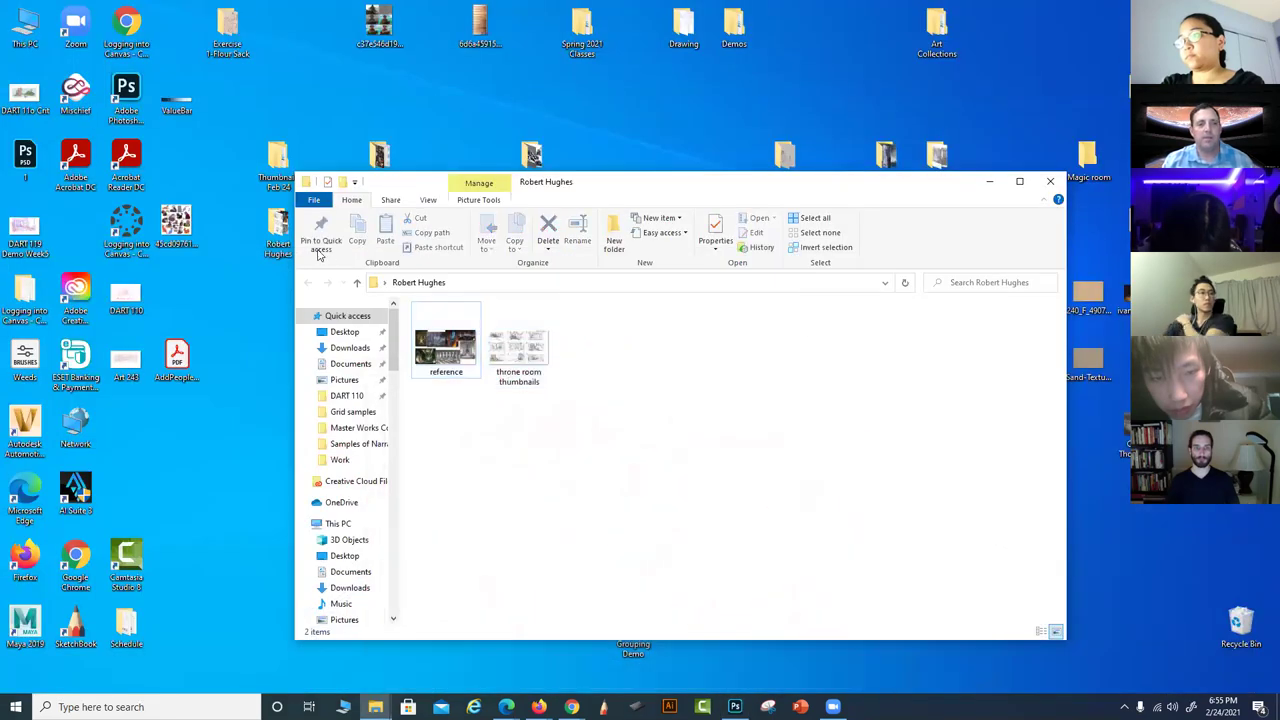
click(1050, 181)
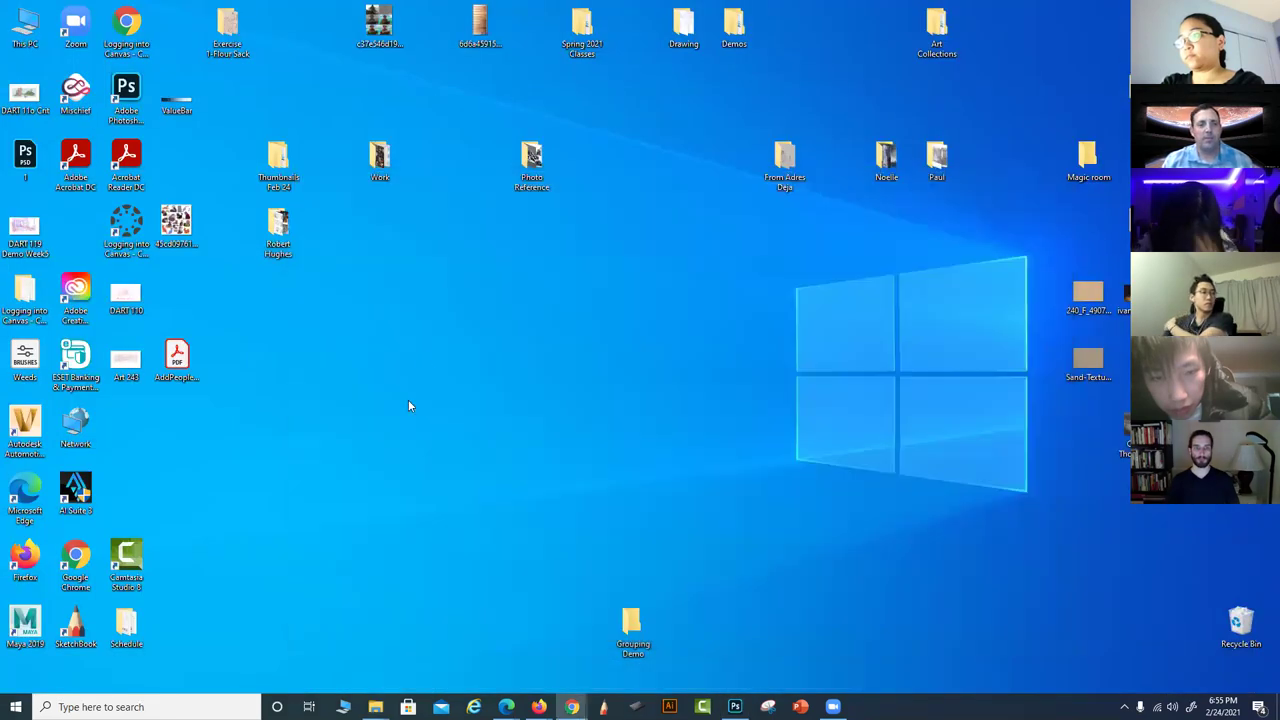
double_click(379, 160)
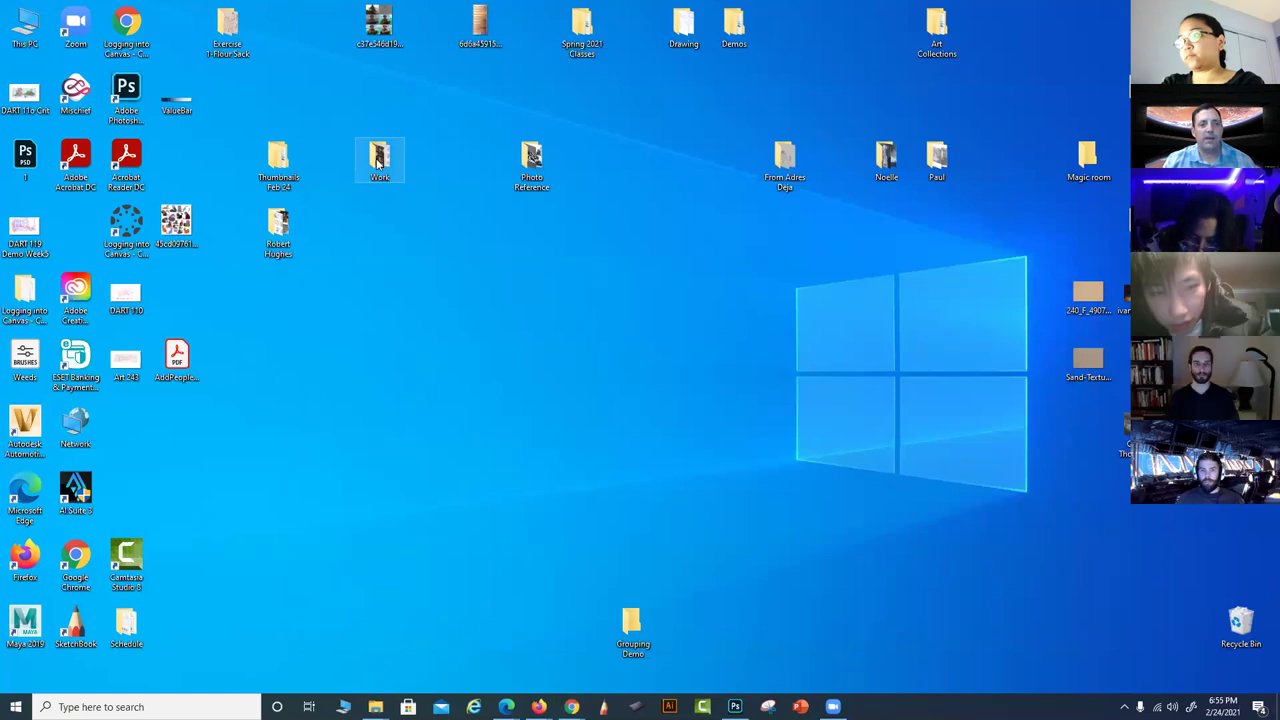
scroll(520, 437, down, 1)
scroll(520, 437, up, 1)
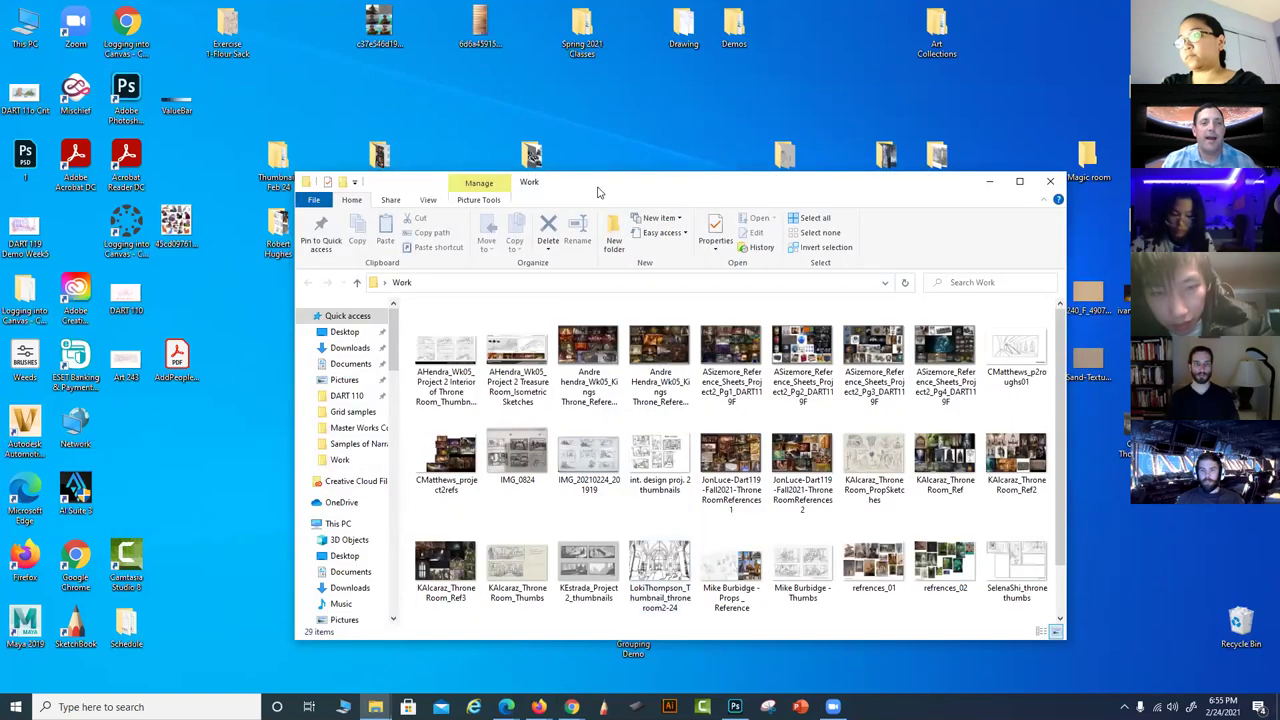
click(279, 162)
double_click(279, 162)
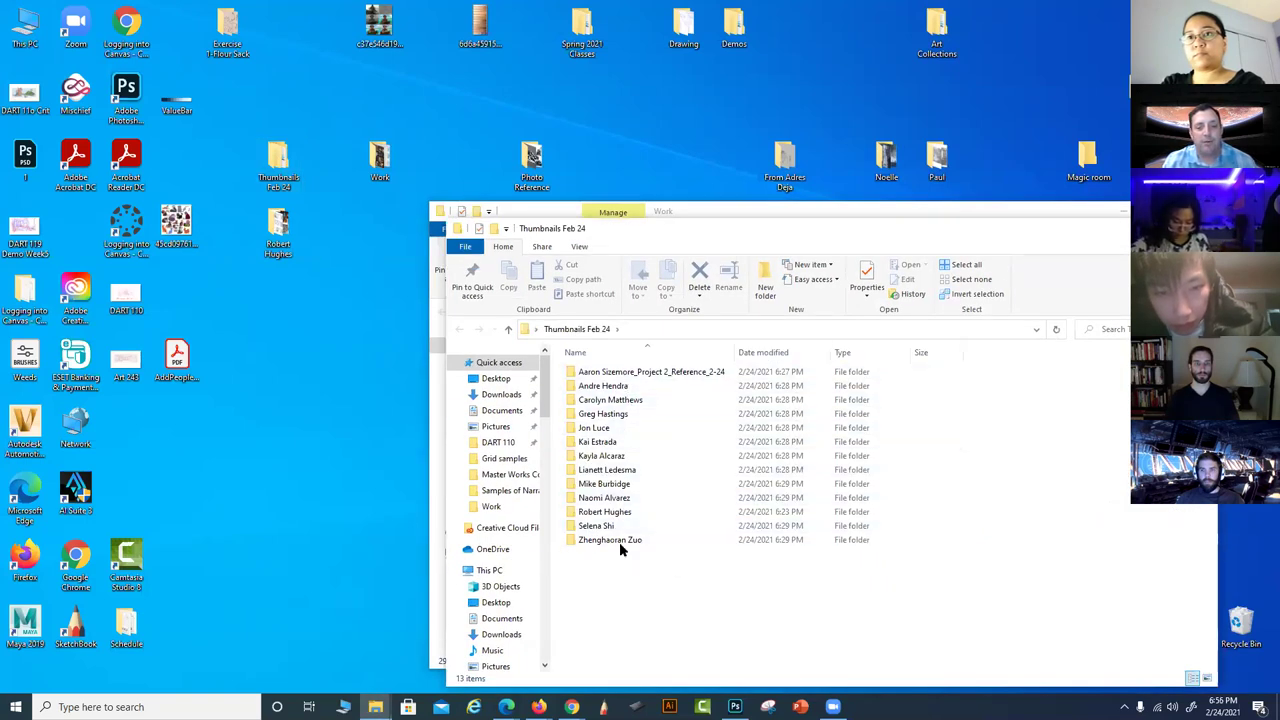
double_click(620, 470)
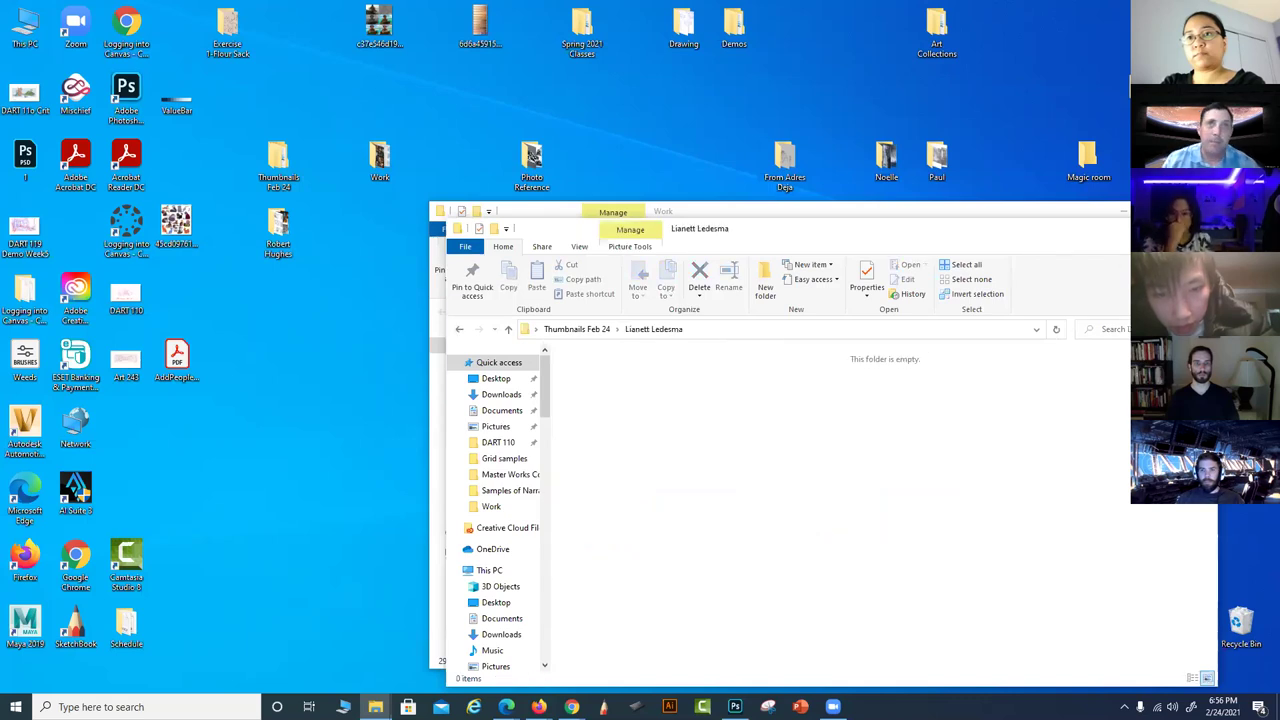
key(alt+F4)
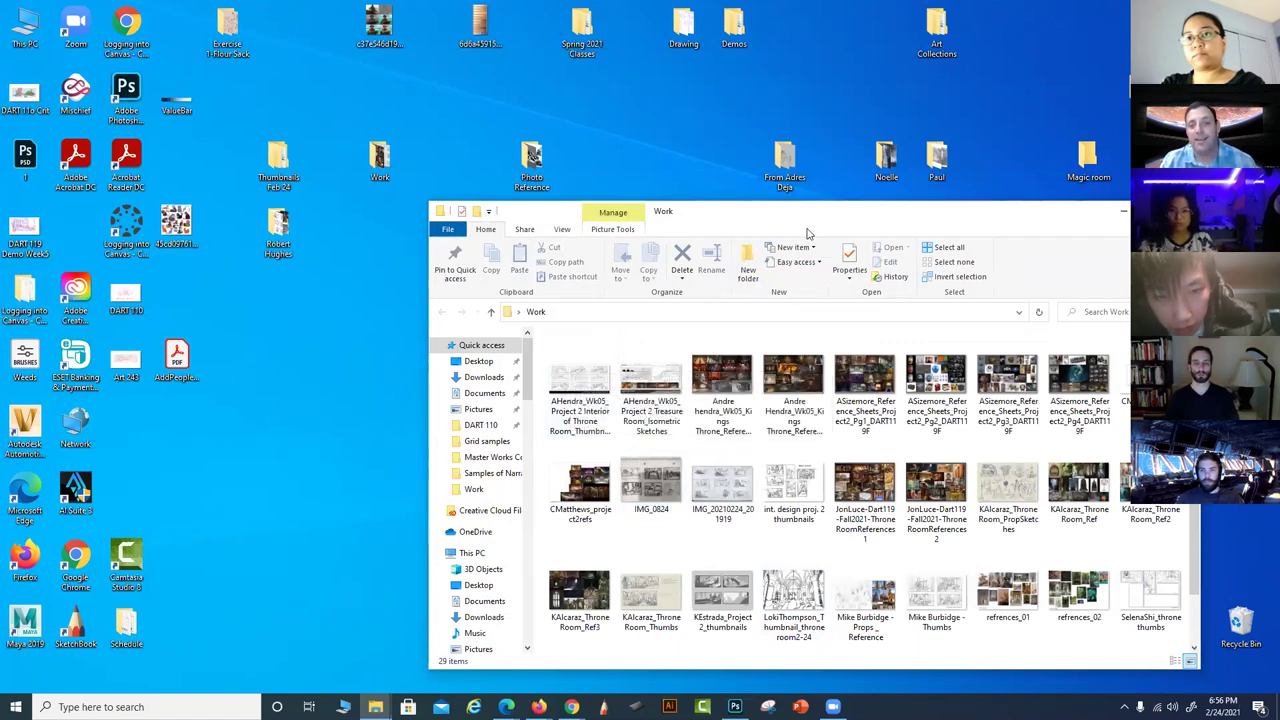
Move and enlarge the Work folder window, then bring Photoshop back to the front
drag(701, 210, 550, 57)
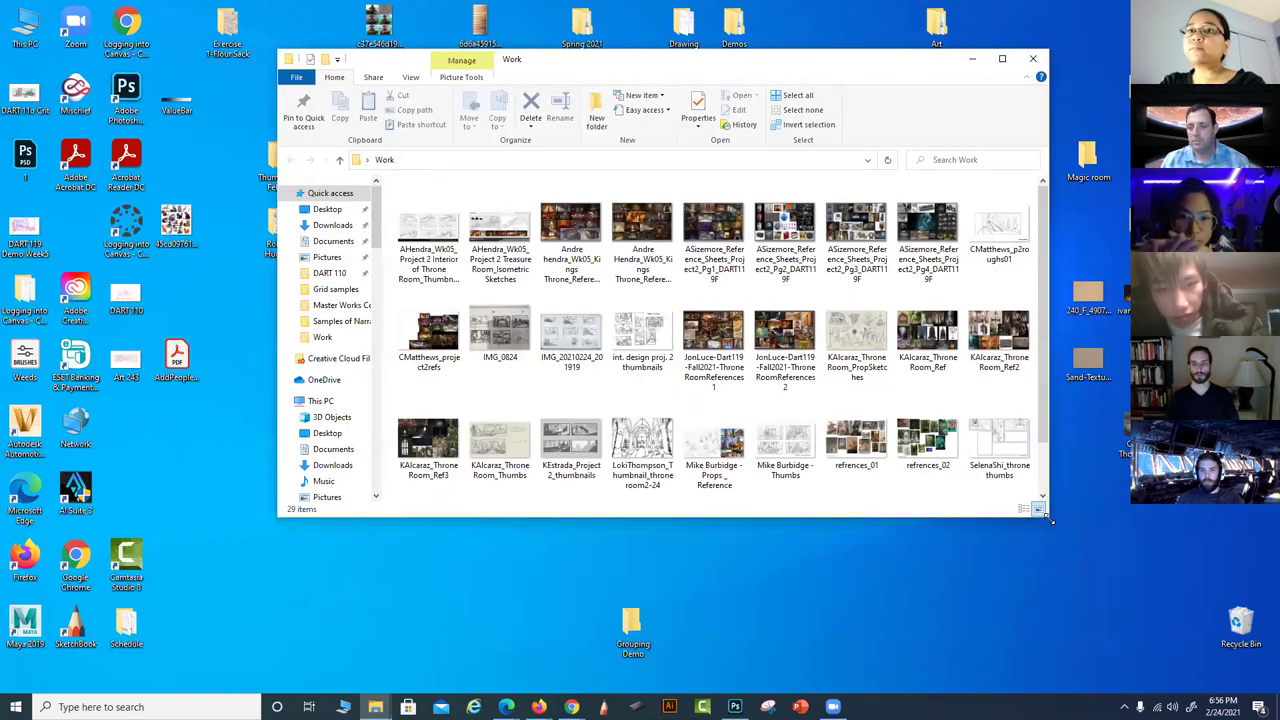
drag(1050, 519, 1103, 622)
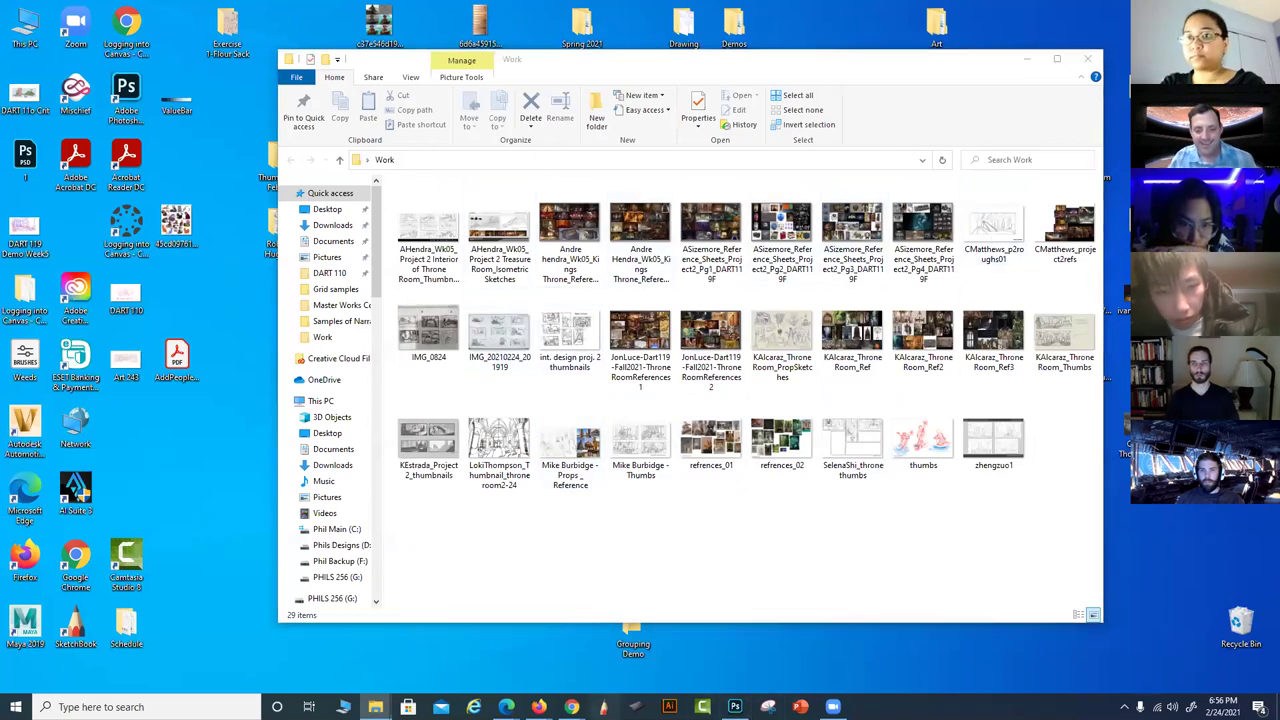
right_click(603, 706)
click(735, 706)
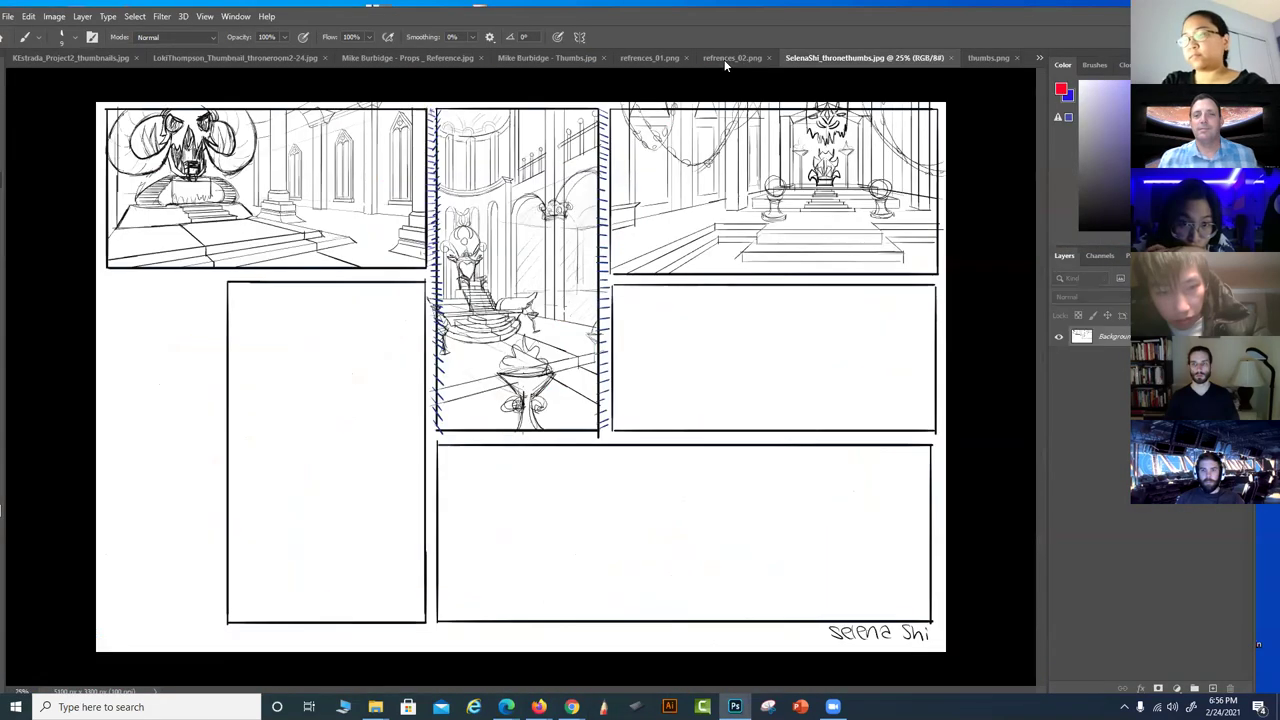
click(818, 62)
click(756, 60)
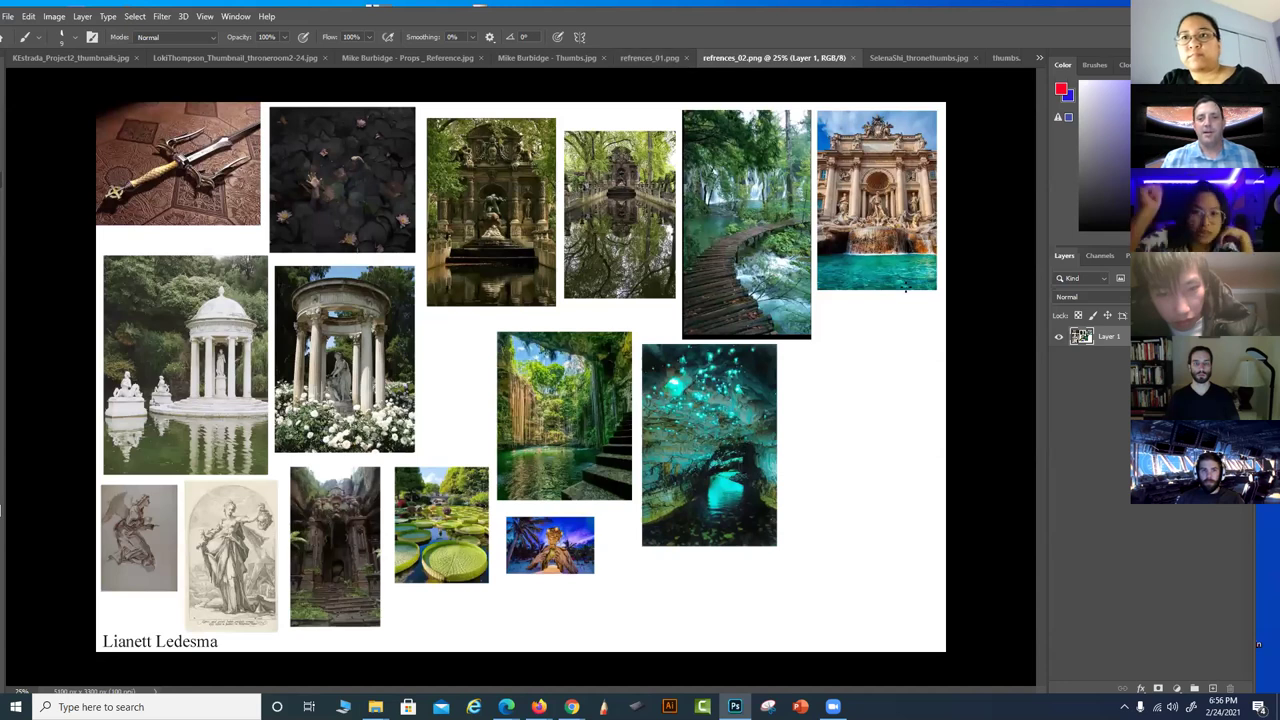
Look over refrences_01.png's palace, column and statue references at 33.3%, then close it
click(633, 58)
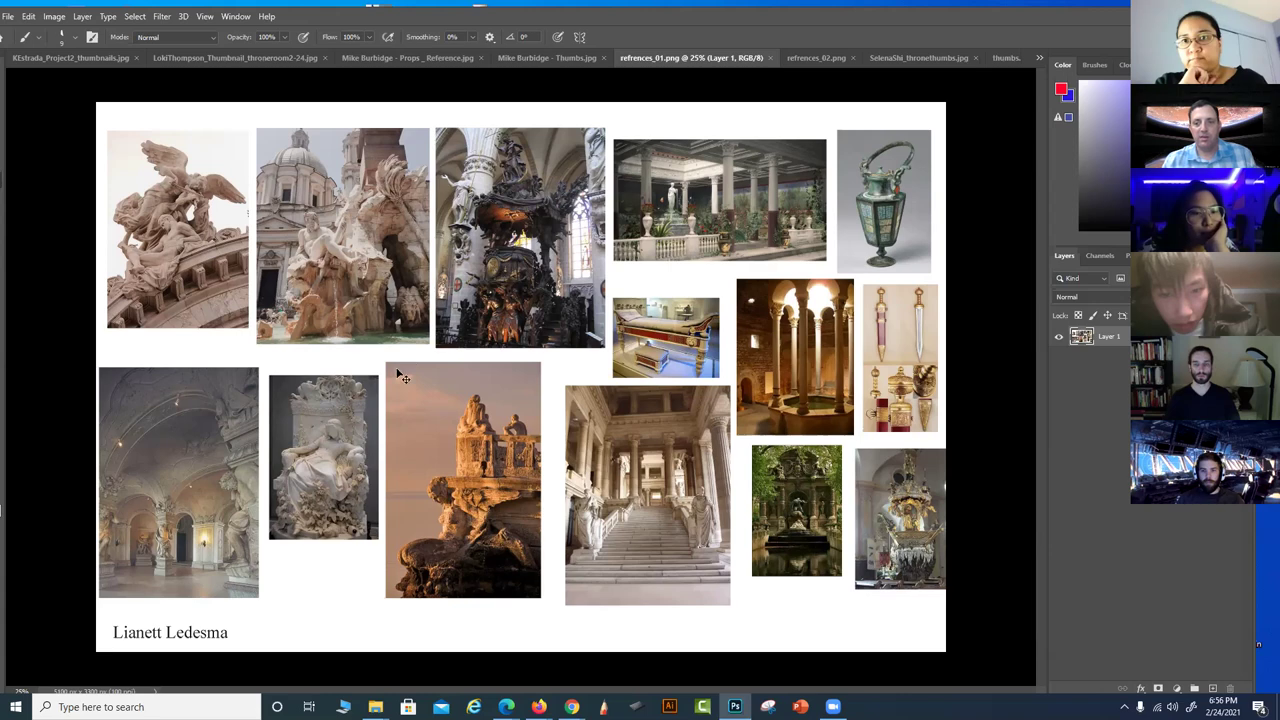
key(ctrl+plus)
drag(396, 332, 496, 402)
drag(664, 362, 794, 378)
drag(554, 350, 482, 197)
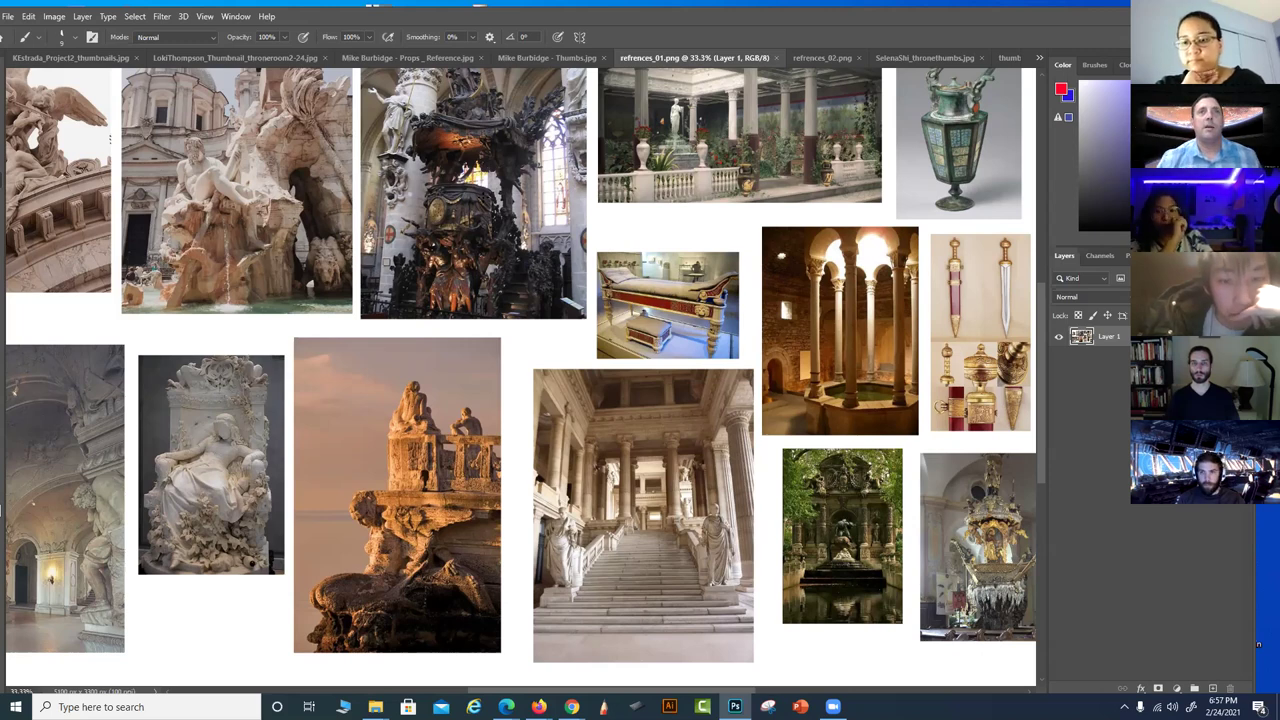
drag(519, 457, 517, 500)
drag(717, 431, 640, 505)
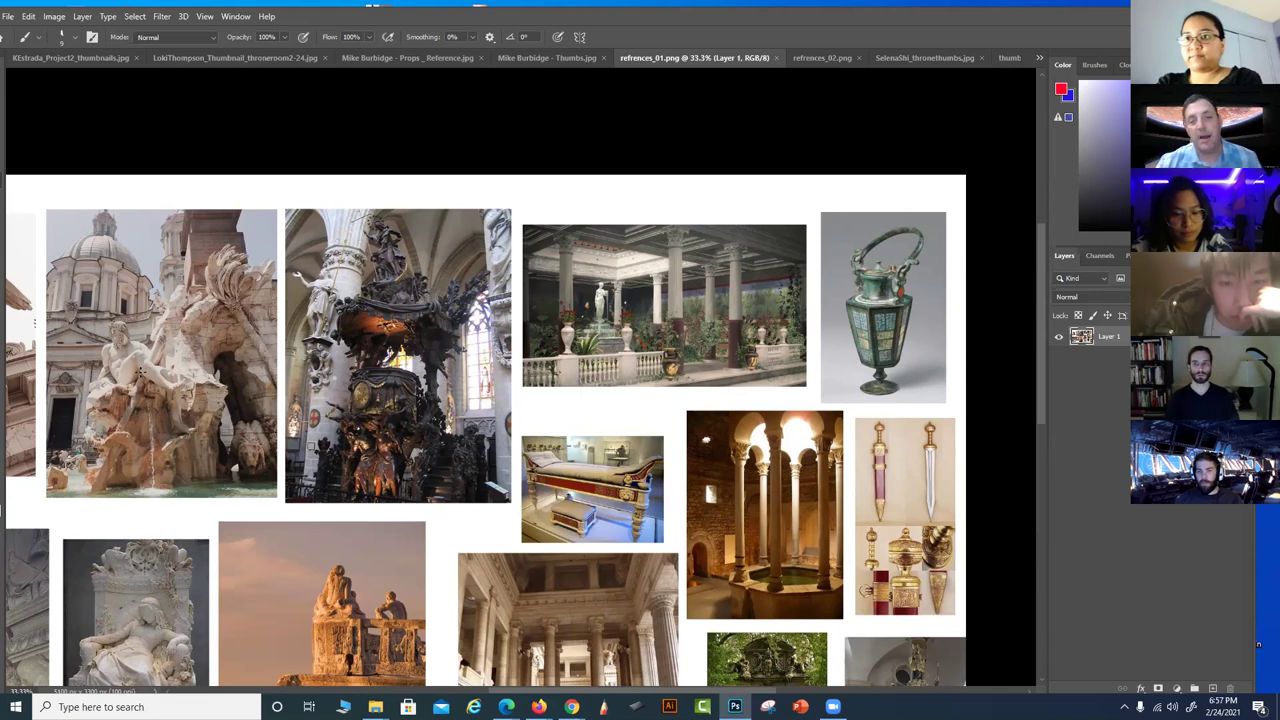
drag(212, 503, 352, 430)
drag(141, 414, 730, 170)
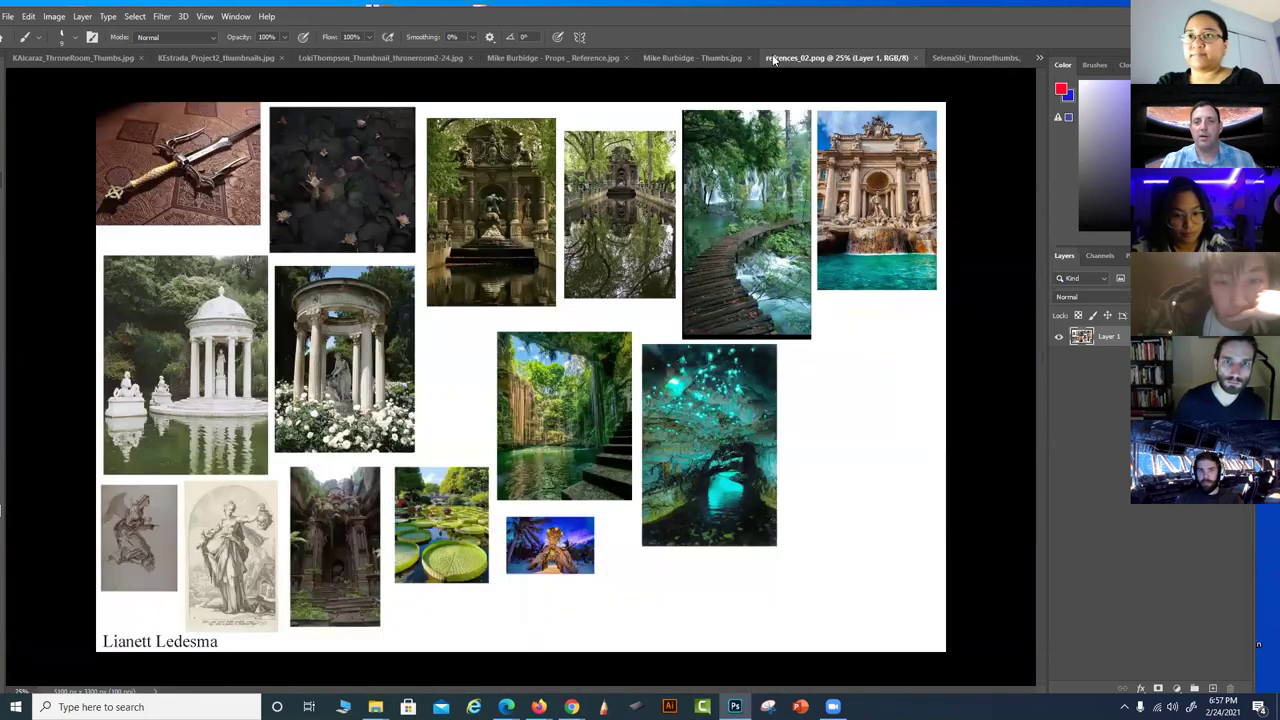
click(777, 57)
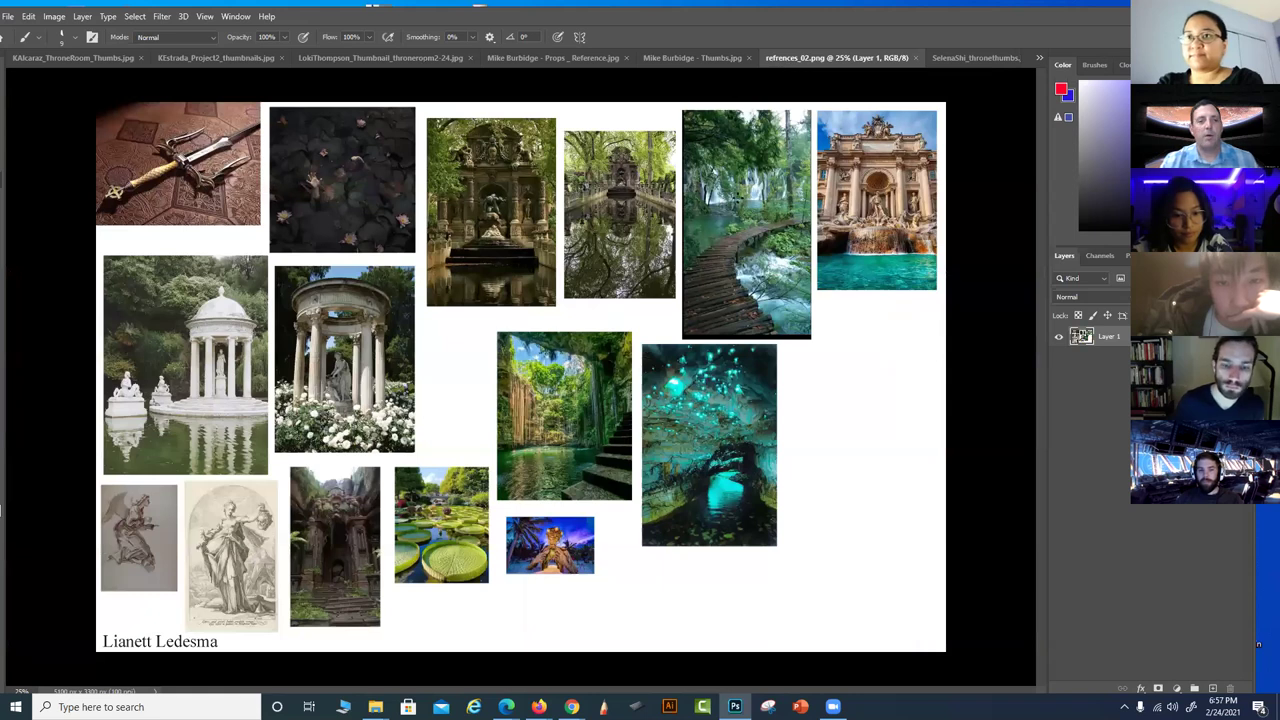
Close the refrences_02.png reference board
click(916, 58)
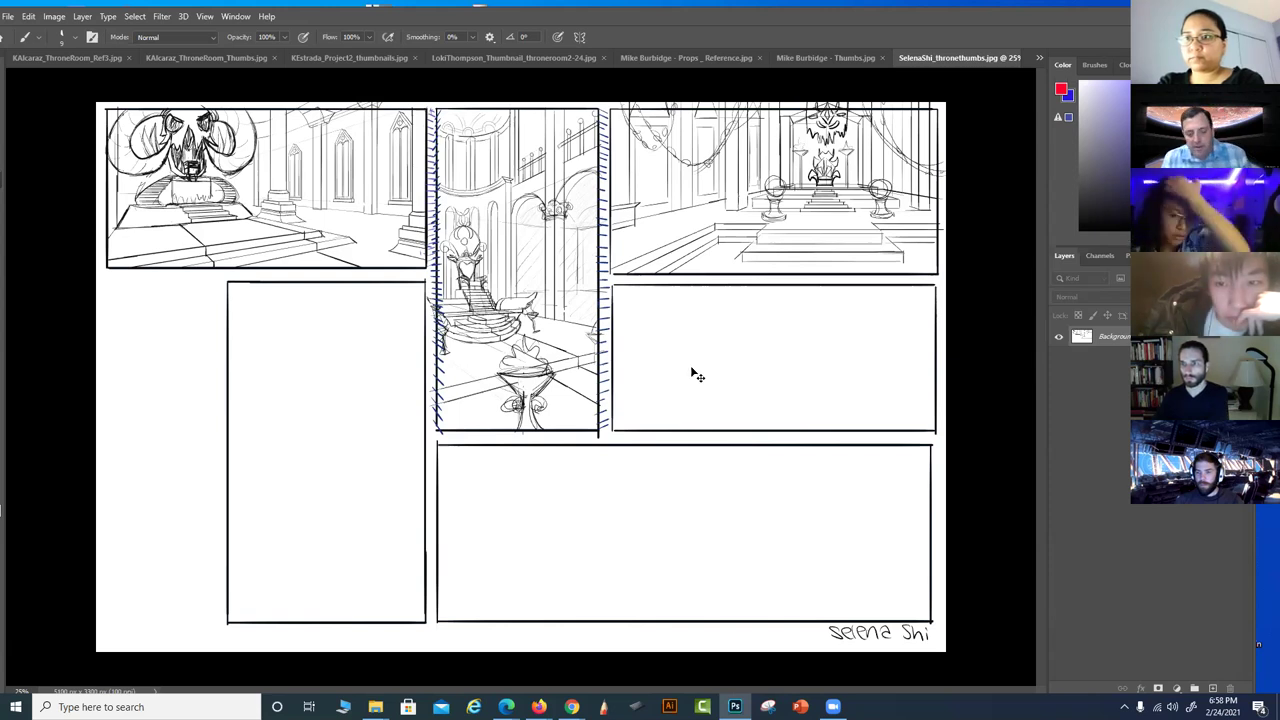
key(ctrl+plus)
drag(566, 498, 651, 678)
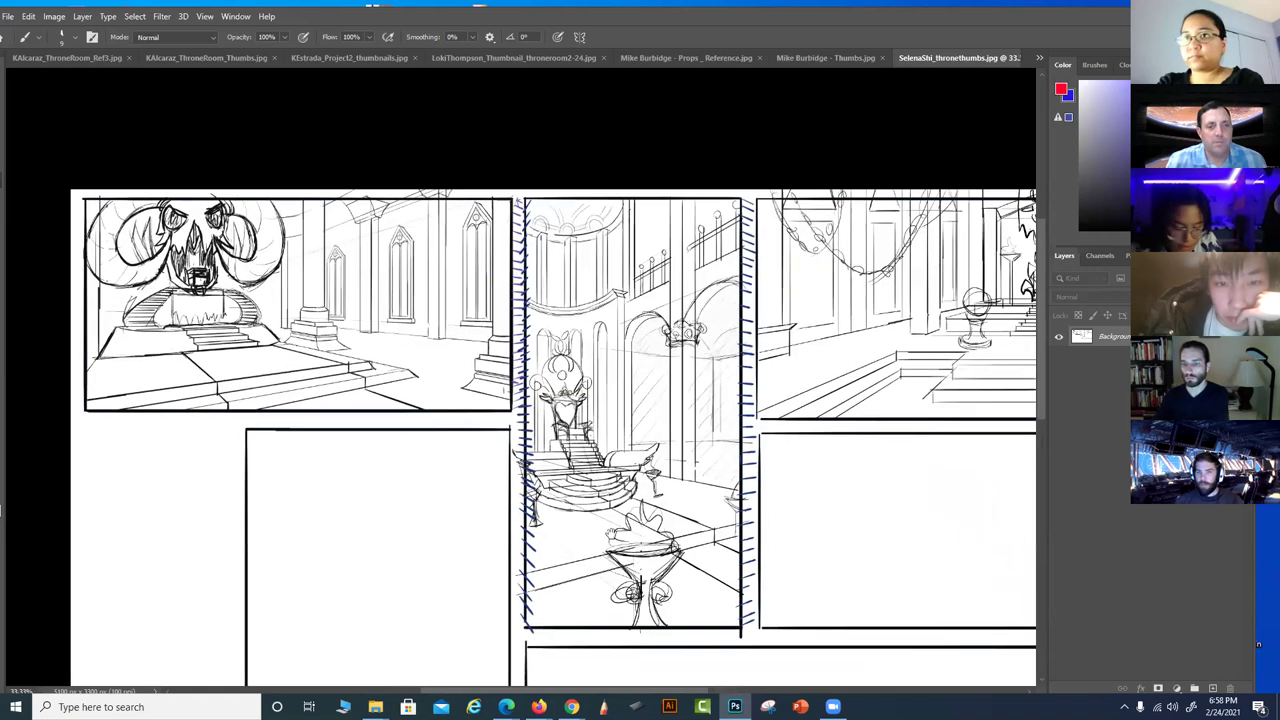
drag(600, 522, 586, 510)
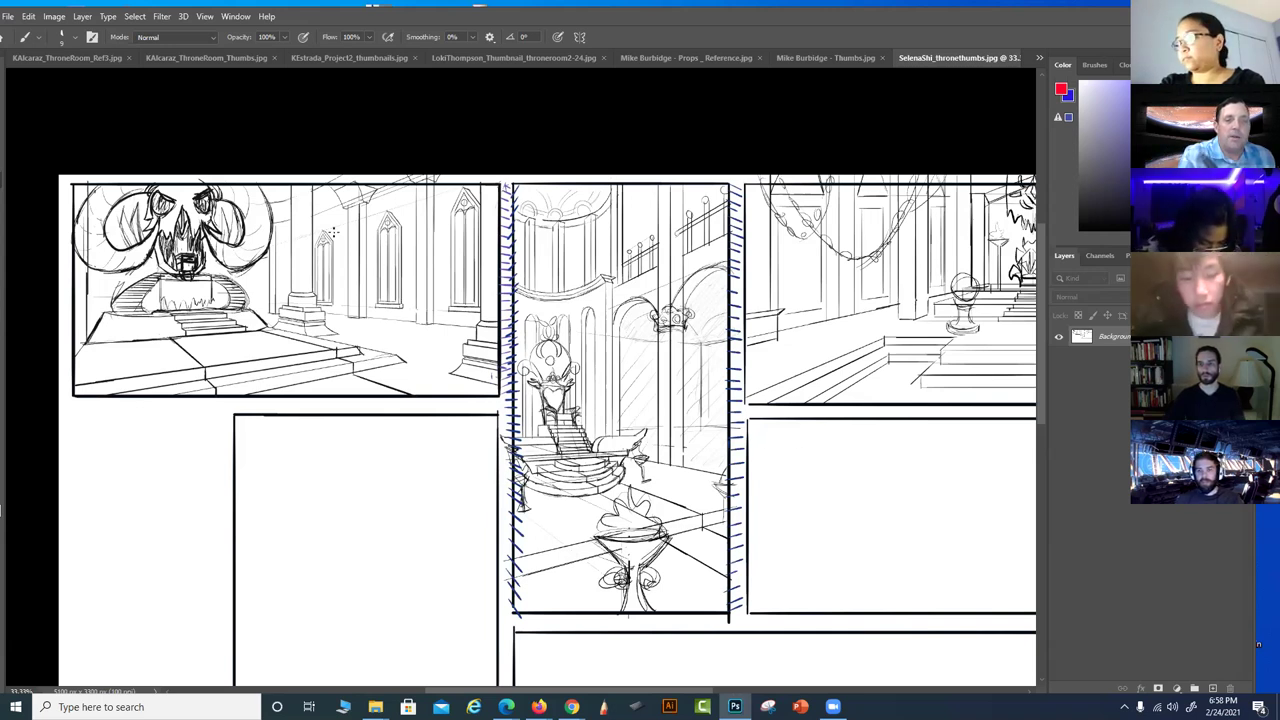
mouse_move(138, 208)
mouse_down()
mouse_move(162, 324)
mouse_move(110, 230)
mouse_up()
key(ctrl+z)
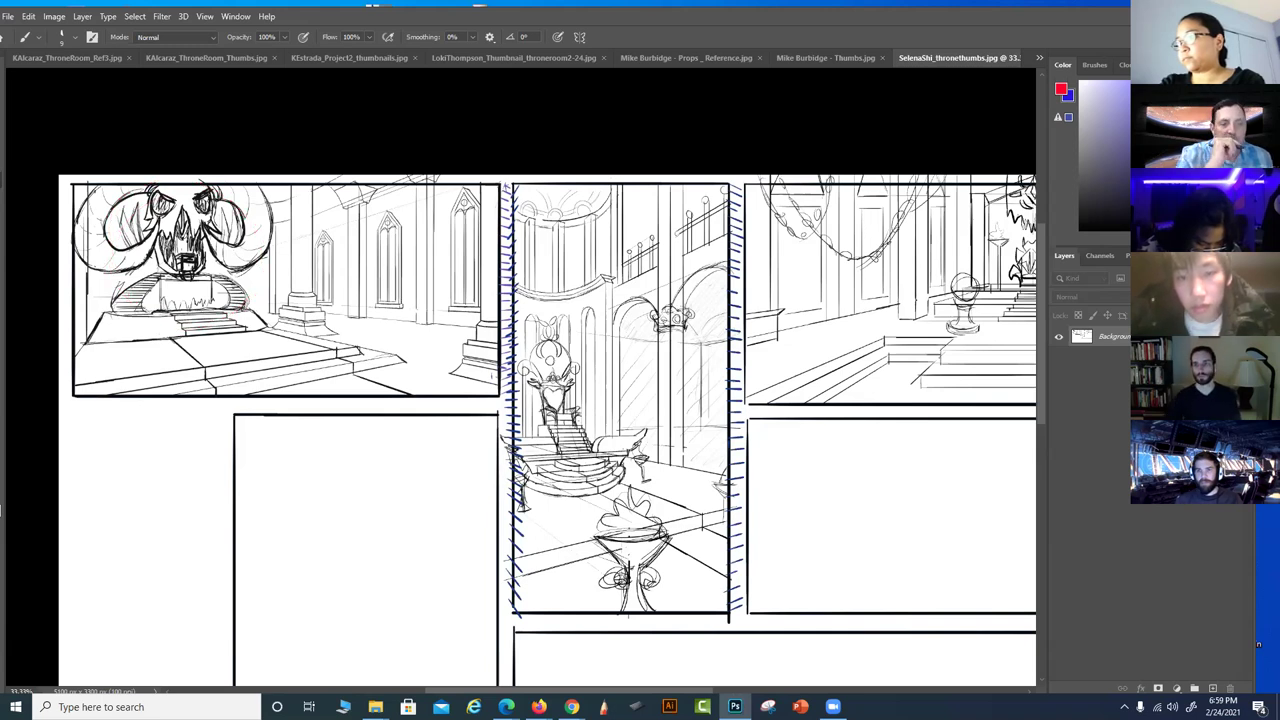
mouse_move(420, 180)
mouse_down()
mouse_move(243, 220)
mouse_move(155, 205)
mouse_up()
key(ctrl+z)
drag(464, 192, 460, 322)
drag(390, 222, 381, 328)
drag(324, 232, 322, 300)
key(ctrl+z)
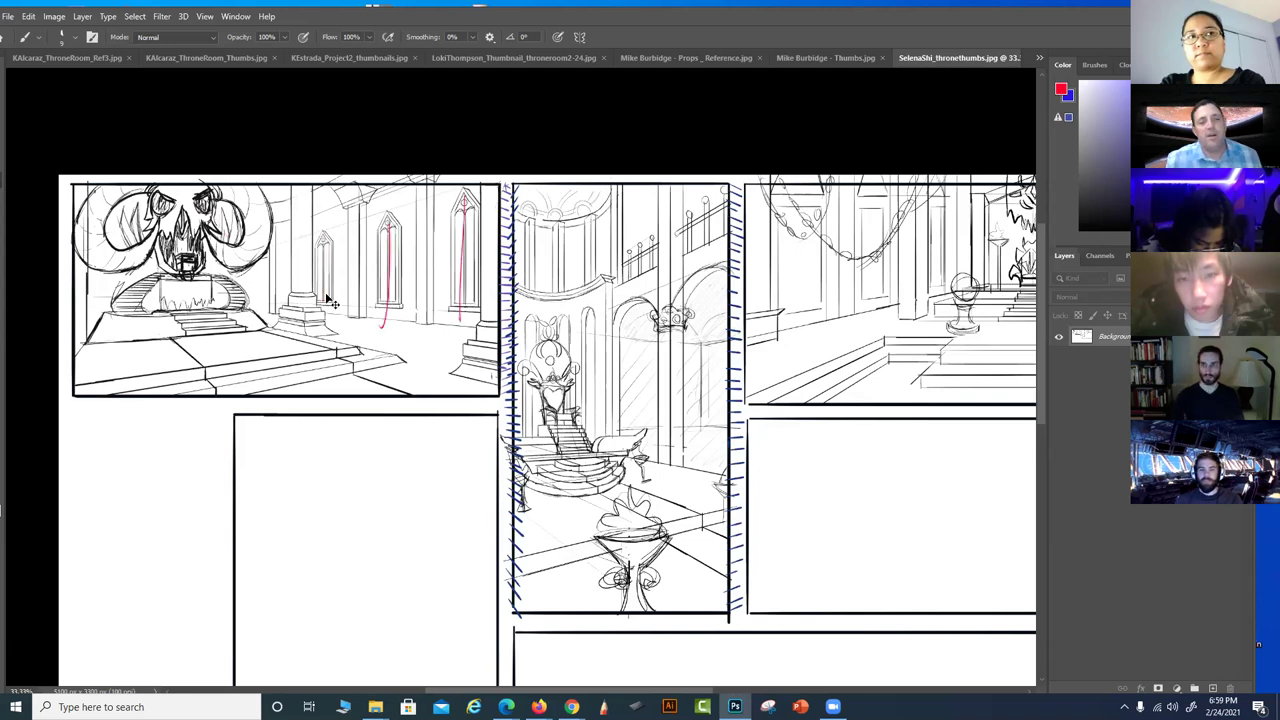
key(ctrl+z)
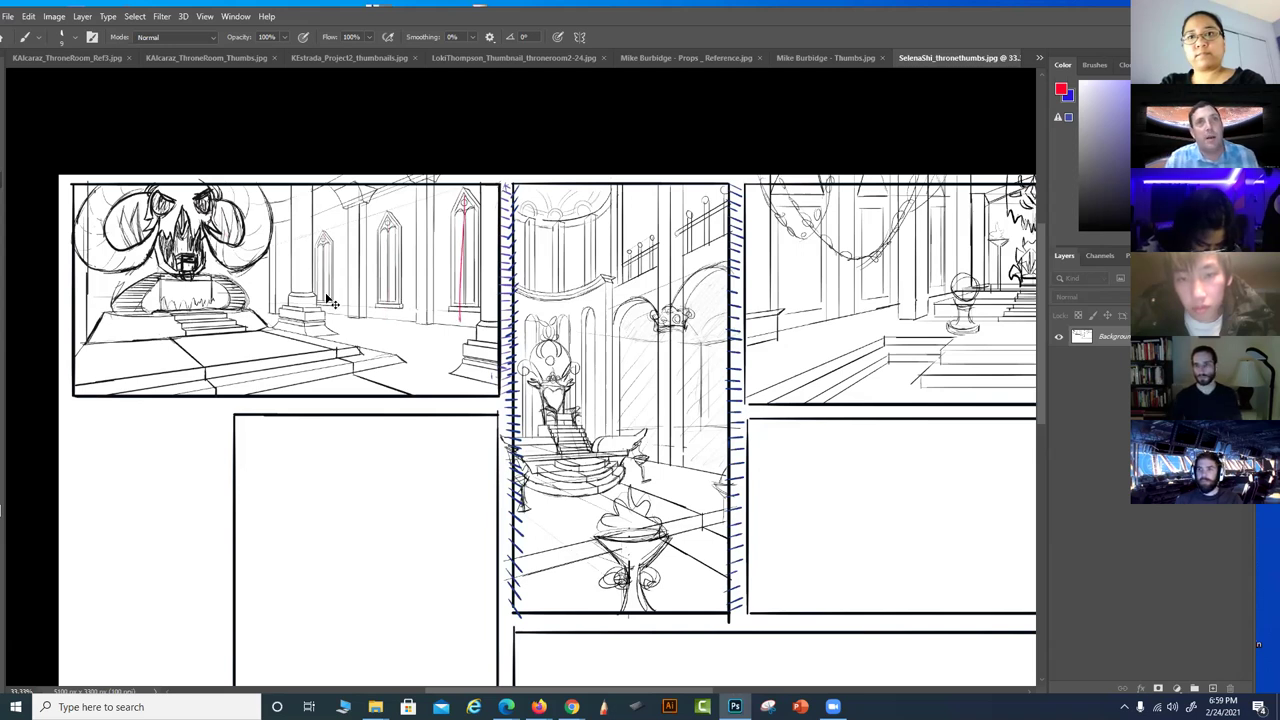
key(ctrl+z)
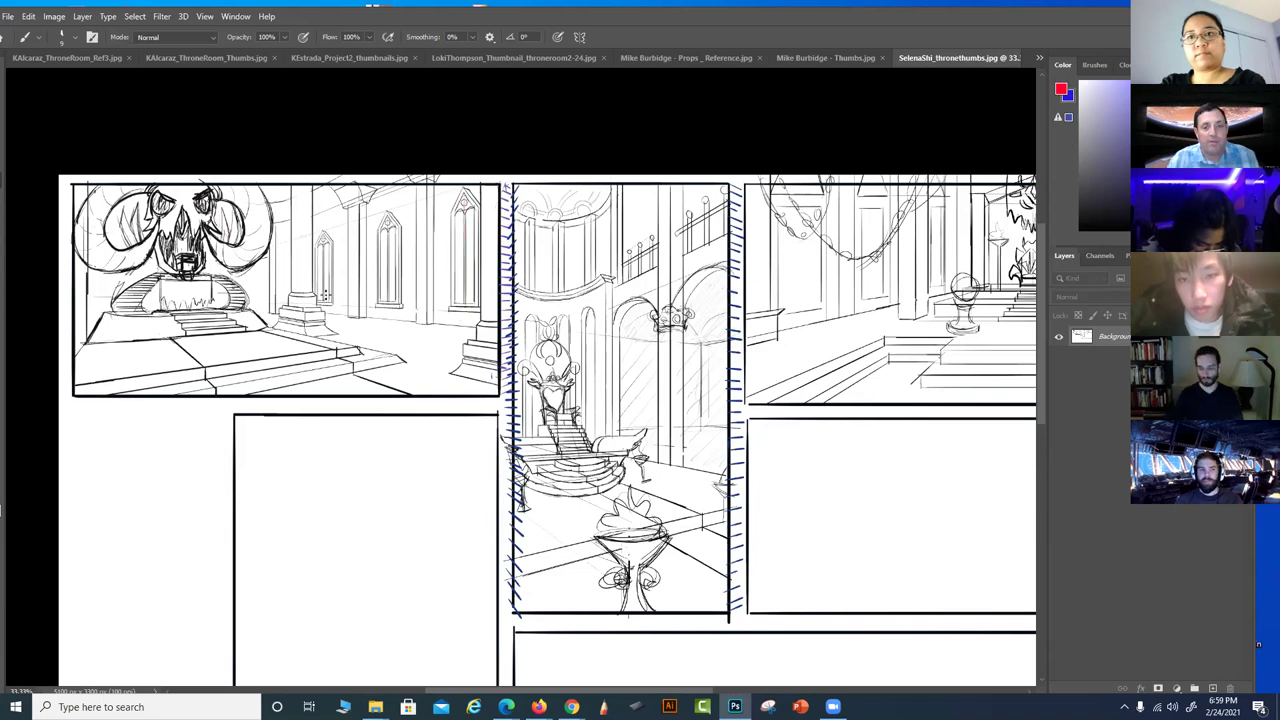
drag(728, 543, 517, 517)
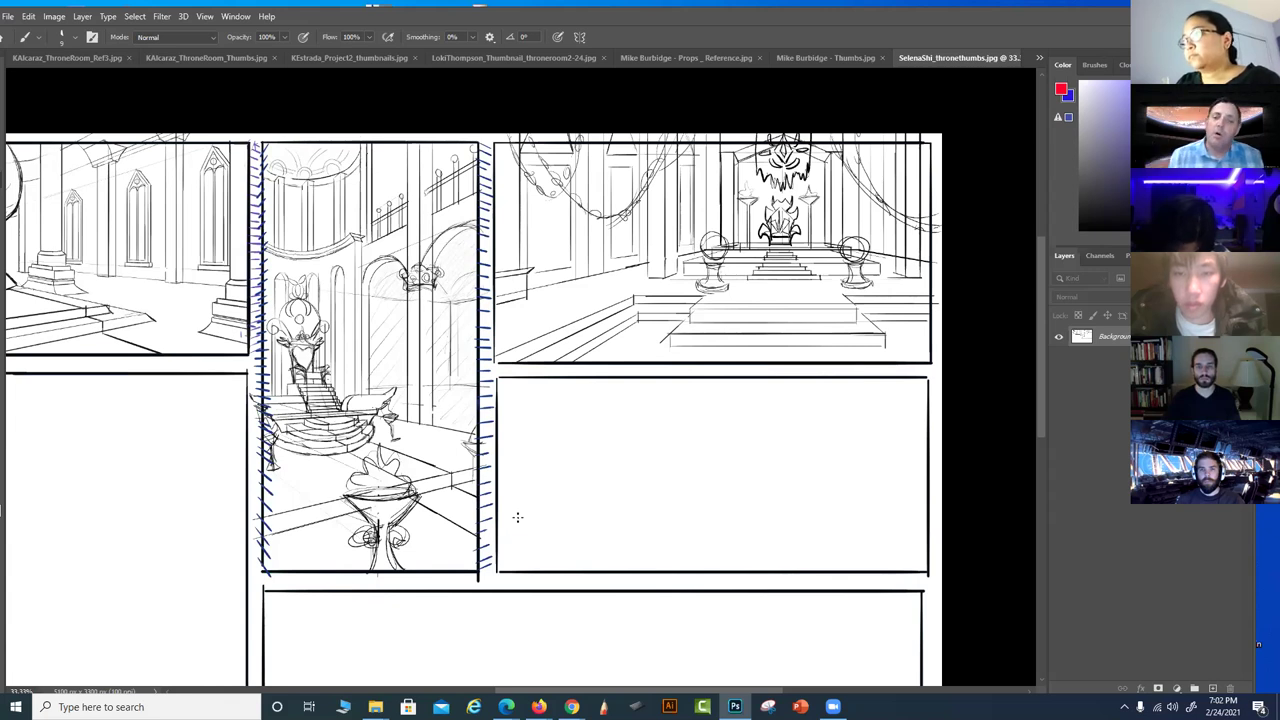
Sketch red perspective lines, a floor plane and an oval platform with a box in the empty panel
mouse_move(500, 548)
mouse_down()
mouse_move(677, 480)
mouse_move(790, 478)
mouse_move(665, 588)
mouse_up()
drag(760, 455, 665, 480)
mouse_move(823, 431)
mouse_down()
mouse_move(655, 485)
mouse_move(860, 443)
mouse_move(730, 540)
mouse_up()
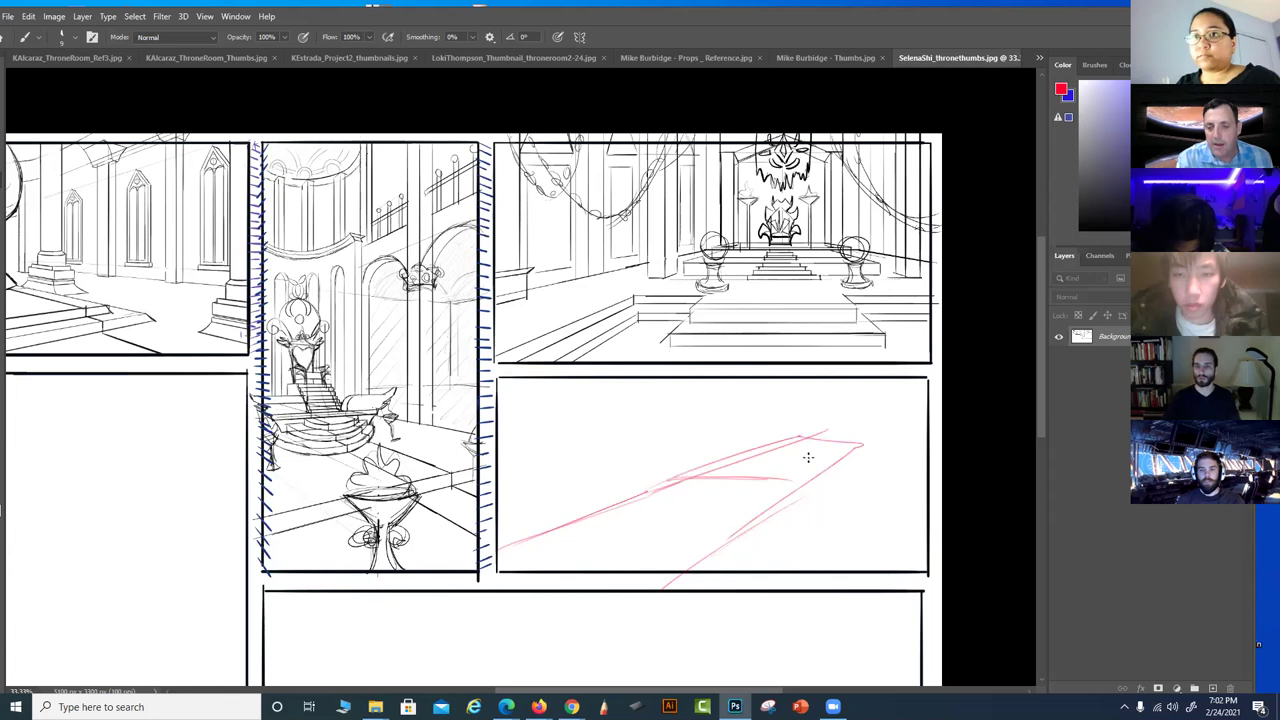
mouse_move(751, 457)
mouse_down()
mouse_move(709, 463)
mouse_move(759, 500)
mouse_move(675, 475)
mouse_move(789, 497)
mouse_up()
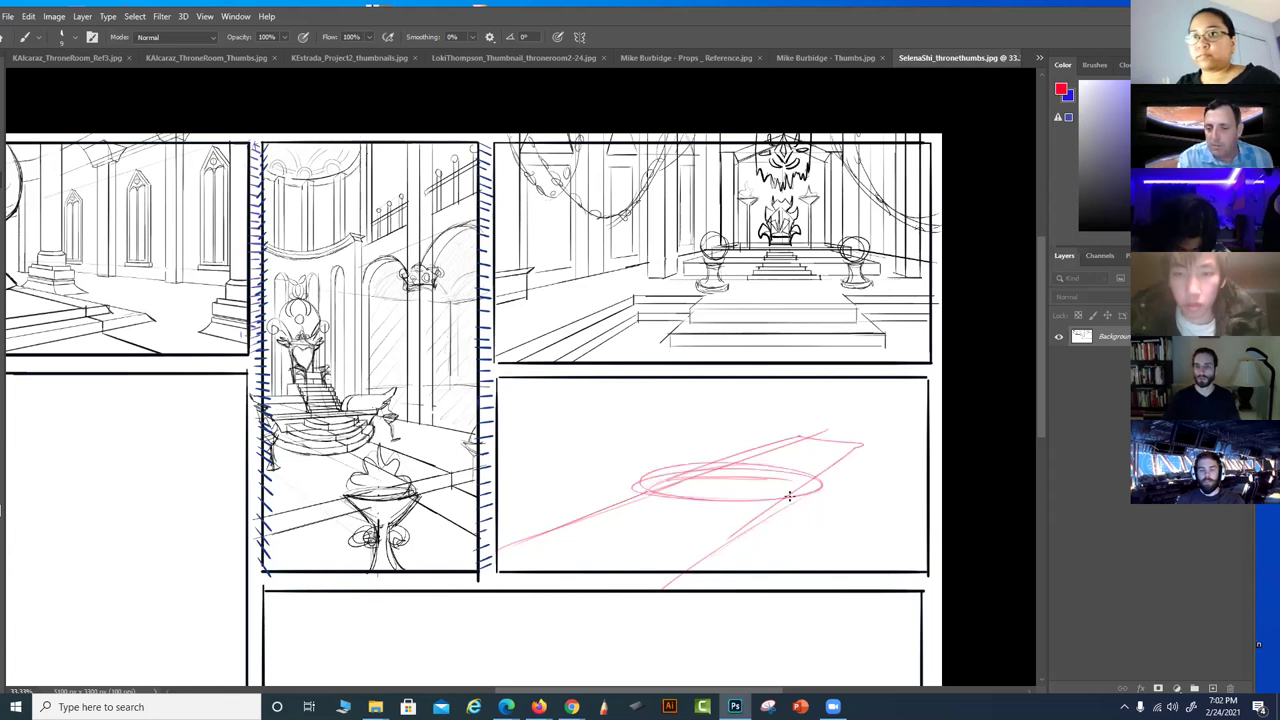
drag(786, 452, 786, 492)
mouse_move(692, 455)
mouse_down()
mouse_move(690, 490)
mouse_move(784, 450)
mouse_move(925, 465)
mouse_up()
drag(799, 436, 588, 452)
drag(722, 444, 584, 452)
Add red arches, step lines and a throne back around the platform
mouse_move(860, 445)
mouse_down()
mouse_move(815, 396)
mouse_move(801, 418)
mouse_move(766, 409)
mouse_move(706, 423)
mouse_move(707, 409)
mouse_move(725, 404)
mouse_move(882, 490)
mouse_move(896, 468)
mouse_move(923, 520)
mouse_move(878, 557)
mouse_up()
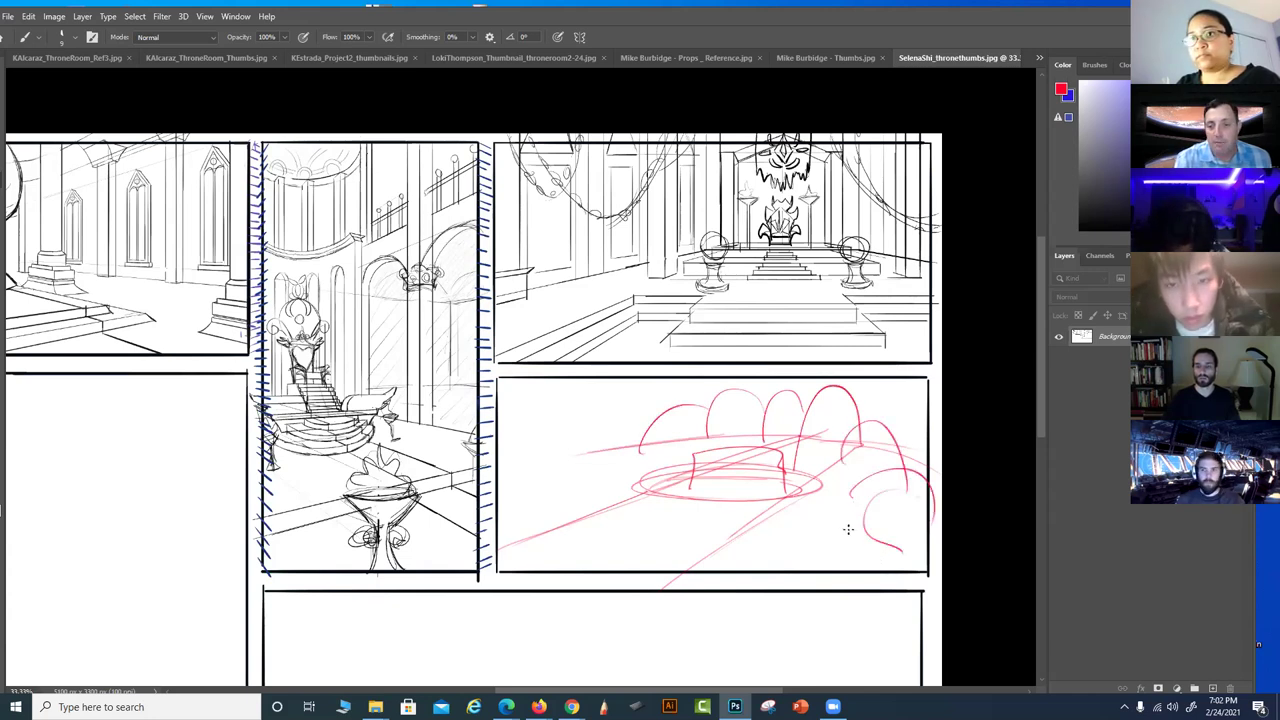
mouse_move(676, 480)
mouse_down()
mouse_move(716, 491)
mouse_move(658, 503)
mouse_move(703, 511)
mouse_move(714, 495)
mouse_move(702, 480)
mouse_move(749, 435)
mouse_up()
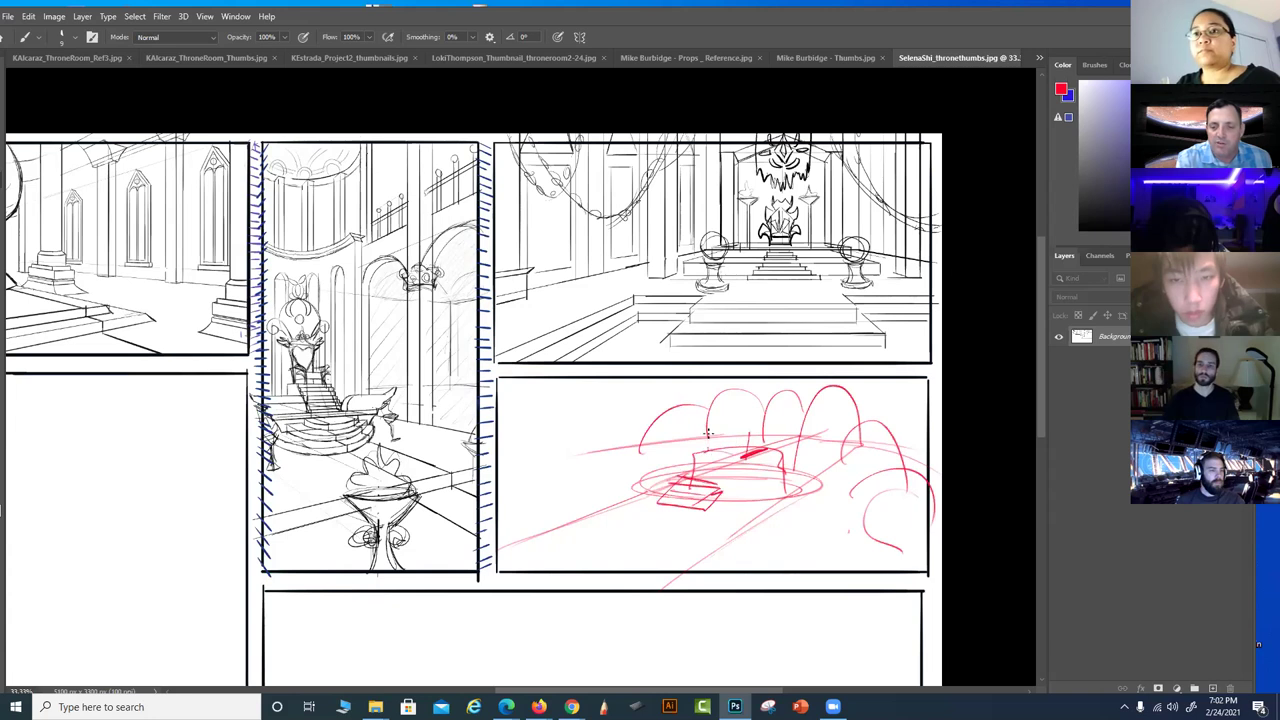
mouse_move(721, 428)
mouse_down()
mouse_move(755, 399)
mouse_move(761, 408)
mouse_move(717, 446)
mouse_move(746, 443)
mouse_move(813, 403)
mouse_move(808, 424)
mouse_move(882, 452)
mouse_up()
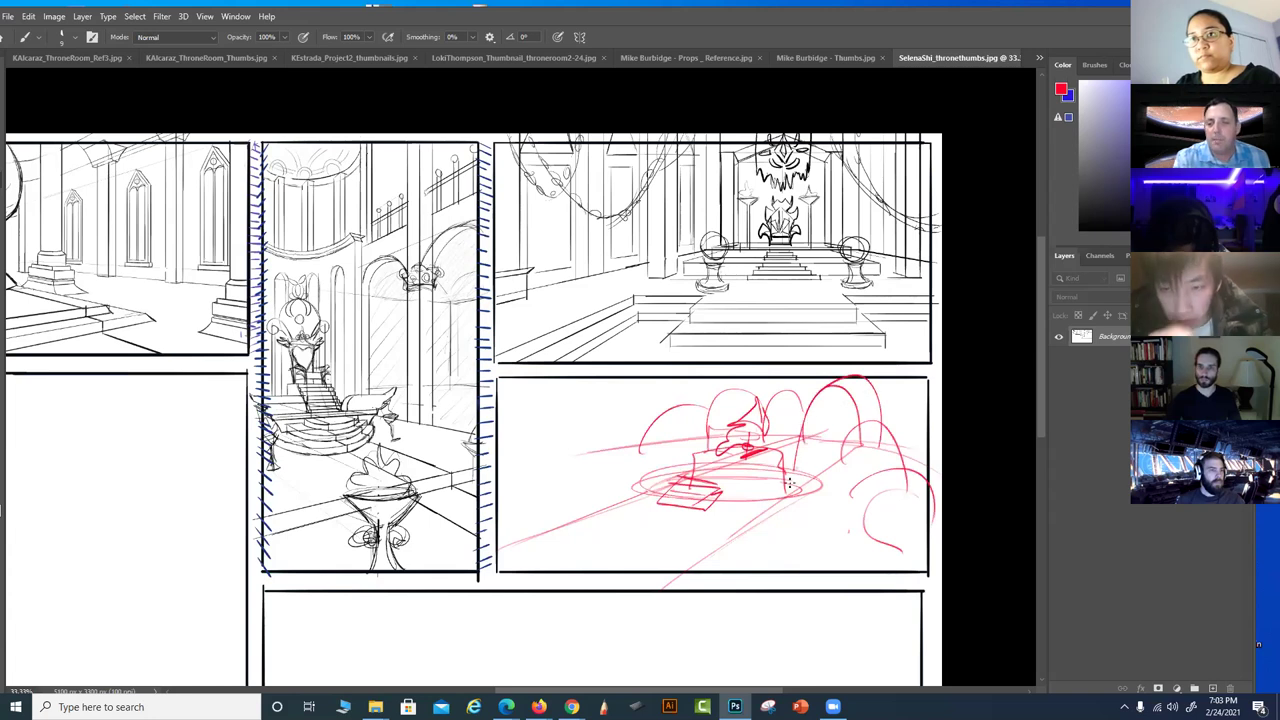
mouse_move(694, 470)
mouse_down()
mouse_move(688, 410)
mouse_move(576, 464)
mouse_move(704, 476)
mouse_up()
drag(846, 487, 870, 507)
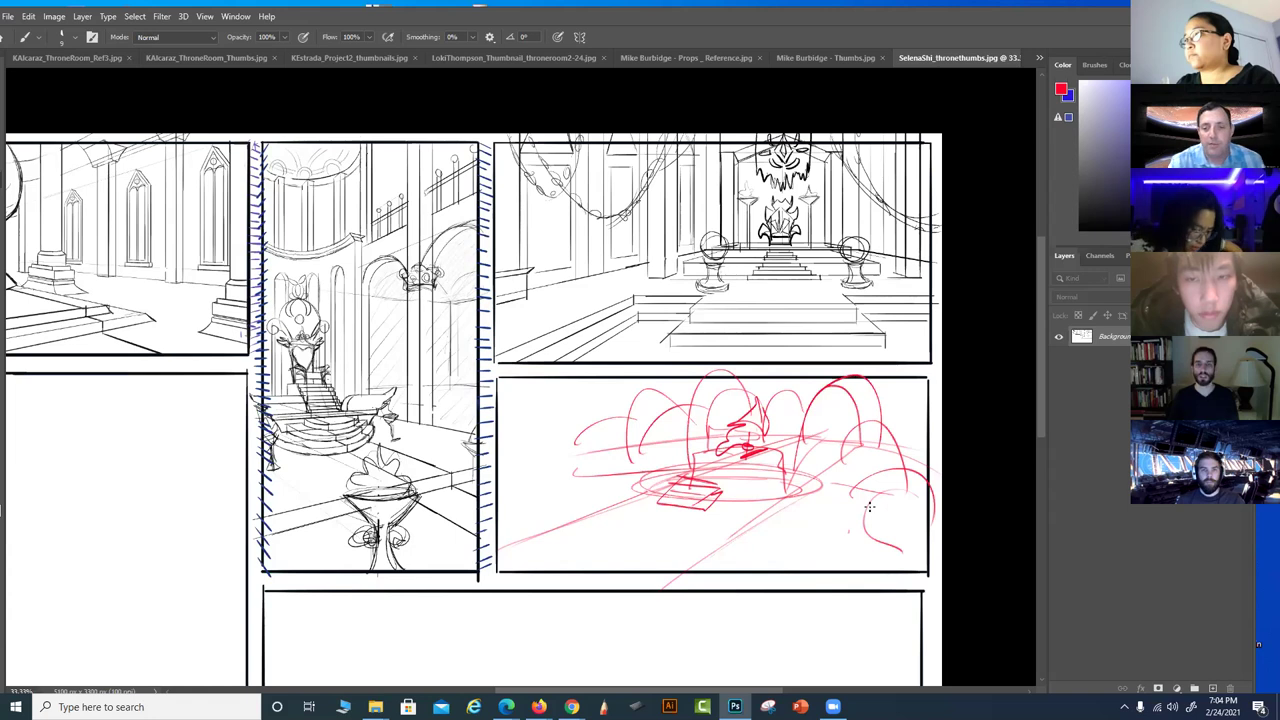
Scroll to the bottom panel and draw a tall red rectangular frame
scroll(791, 531, down, 3)
drag(731, 567, 731, 391)
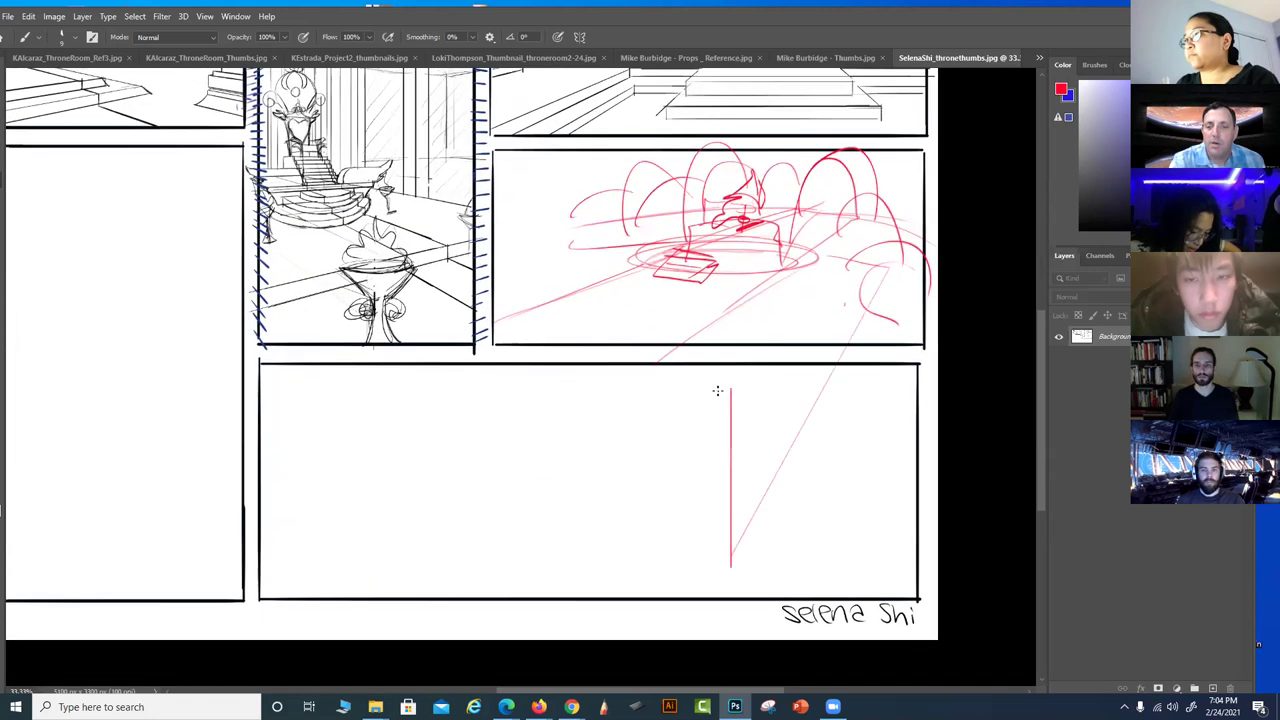
mouse_move(726, 567)
mouse_down()
mouse_move(703, 375)
mouse_move(883, 376)
mouse_move(873, 462)
mouse_up()
drag(869, 574, 873, 584)
mouse_move(733, 500)
mouse_down()
mouse_move(736, 560)
mouse_move(875, 582)
mouse_up()
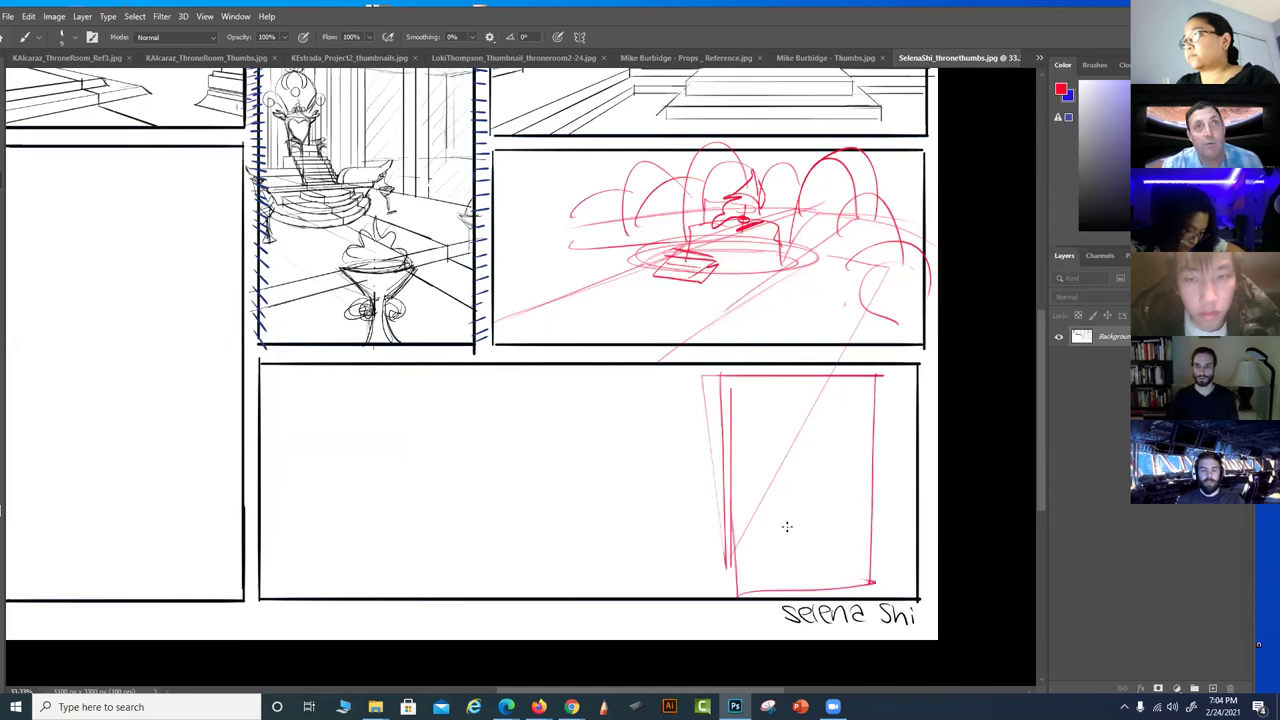
Rough in a red tapered central figure topped by an oval, with a centre column, inside the frame
mouse_move(768, 592)
mouse_down()
mouse_move(775, 505)
mouse_move(796, 455)
mouse_move(820, 457)
mouse_up()
drag(845, 588, 818, 455)
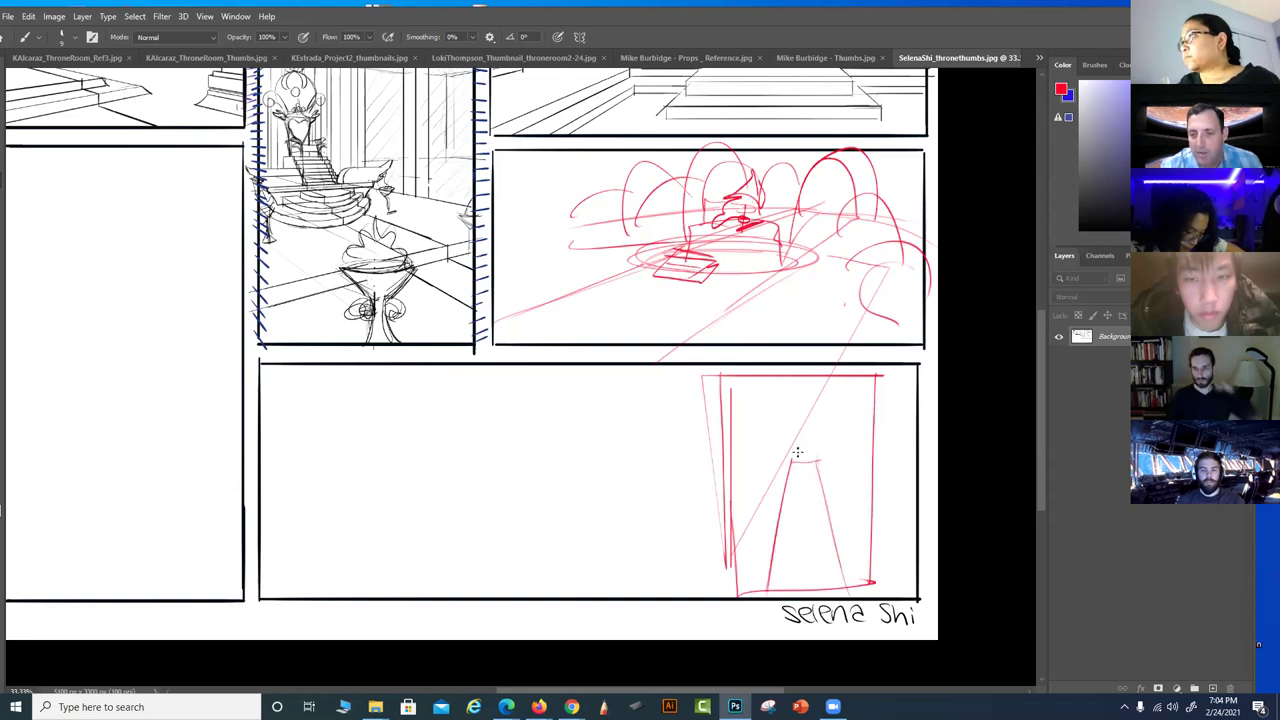
mouse_move(798, 396)
mouse_down()
mouse_move(816, 412)
mouse_move(798, 422)
mouse_up()
mouse_move(798, 422)
mouse_down()
mouse_move(797, 460)
mouse_move(778, 401)
mouse_move(756, 403)
mouse_move(782, 416)
mouse_move(808, 393)
mouse_move(814, 411)
mouse_move(846, 430)
mouse_up()
mouse_move(758, 382)
mouse_down()
mouse_move(743, 425)
mouse_move(770, 370)
mouse_move(835, 390)
mouse_move(824, 377)
mouse_move(842, 400)
mouse_move(759, 384)
mouse_move(764, 460)
mouse_up()
mouse_move(842, 426)
mouse_down()
mouse_move(842, 488)
mouse_move(872, 528)
mouse_up()
mouse_move(766, 462)
mouse_down()
mouse_move(723, 523)
mouse_move(753, 483)
mouse_move(739, 488)
mouse_move(819, 468)
mouse_move(828, 558)
mouse_up()
drag(784, 504, 774, 582)
drag(826, 482, 840, 580)
mouse_move(797, 467)
mouse_down()
mouse_move(781, 567)
mouse_move(791, 476)
mouse_move(809, 487)
mouse_move(830, 584)
mouse_up()
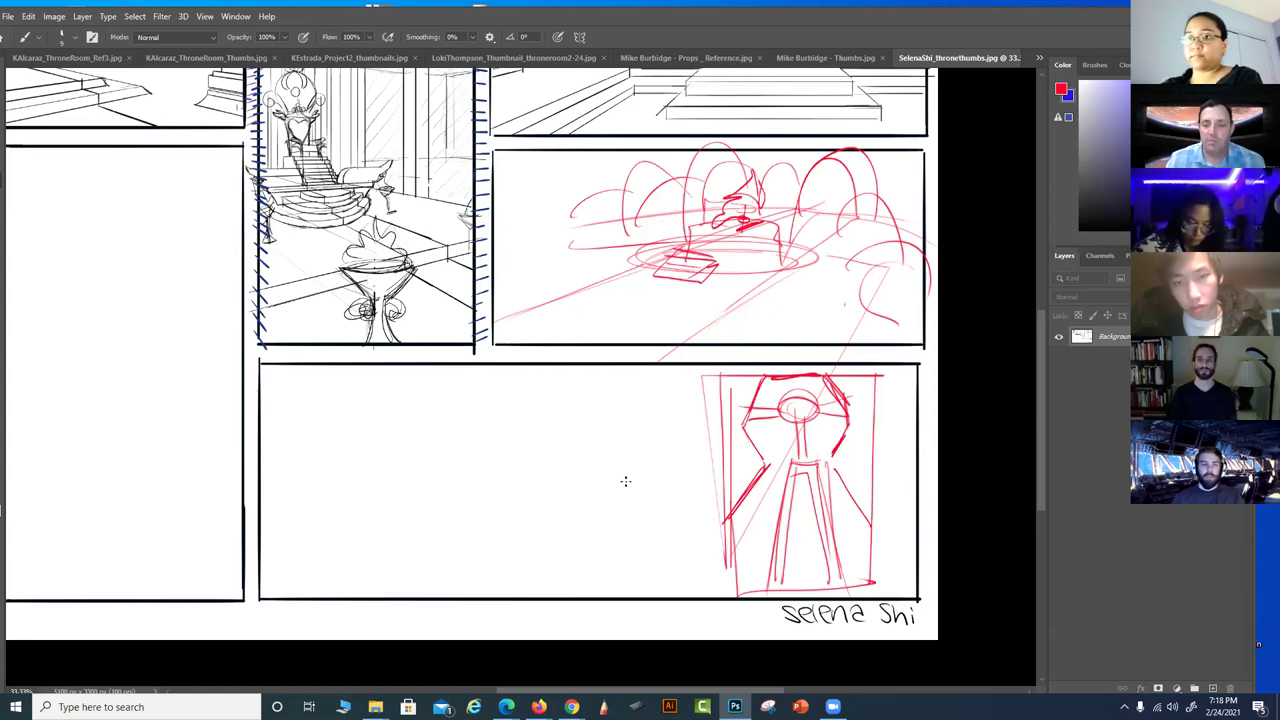
Pan toward the empty tall left panel and zoom out to 25% to show the whole page
drag(657, 406, 631, 566)
mouse_move(660, 470)
mouse_down()
mouse_move(662, 487)
mouse_move(709, 478)
mouse_move(594, 494)
mouse_move(706, 479)
mouse_up()
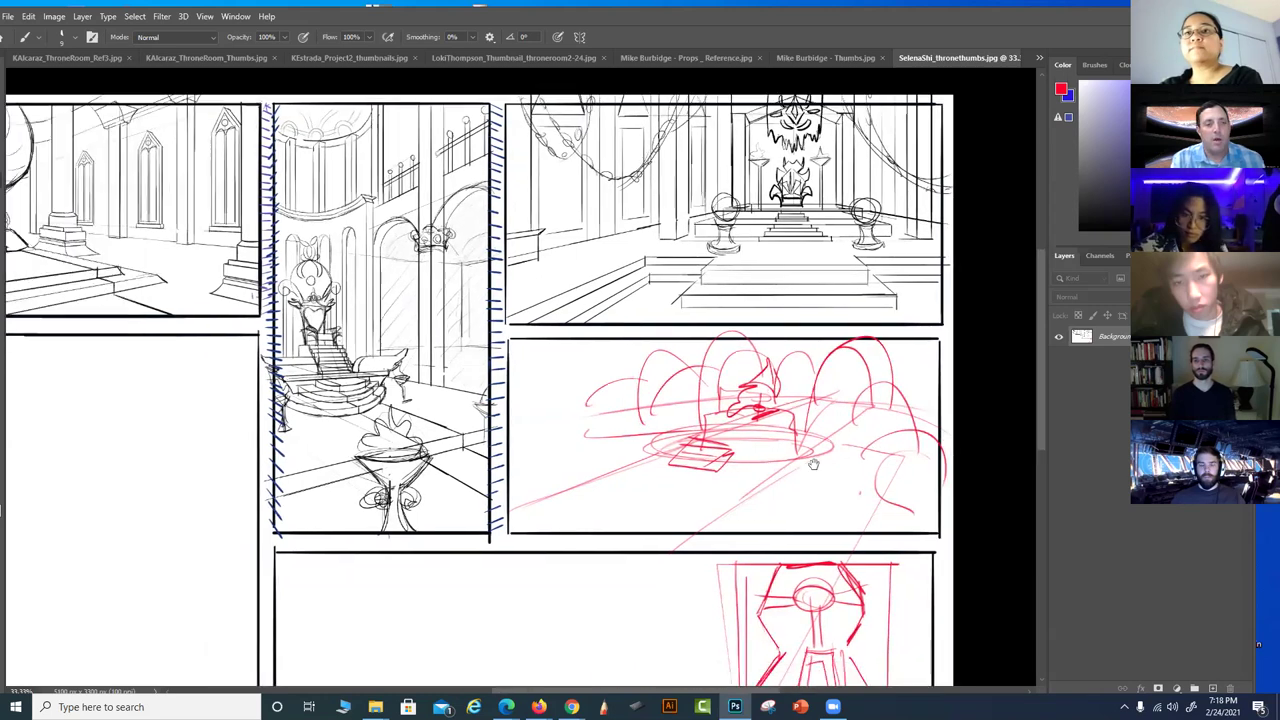
drag(307, 534, 657, 534)
drag(545, 476, 469, 446)
drag(583, 484, 466, 434)
drag(781, 486, 779, 451)
scroll(743, 414, down, 3)
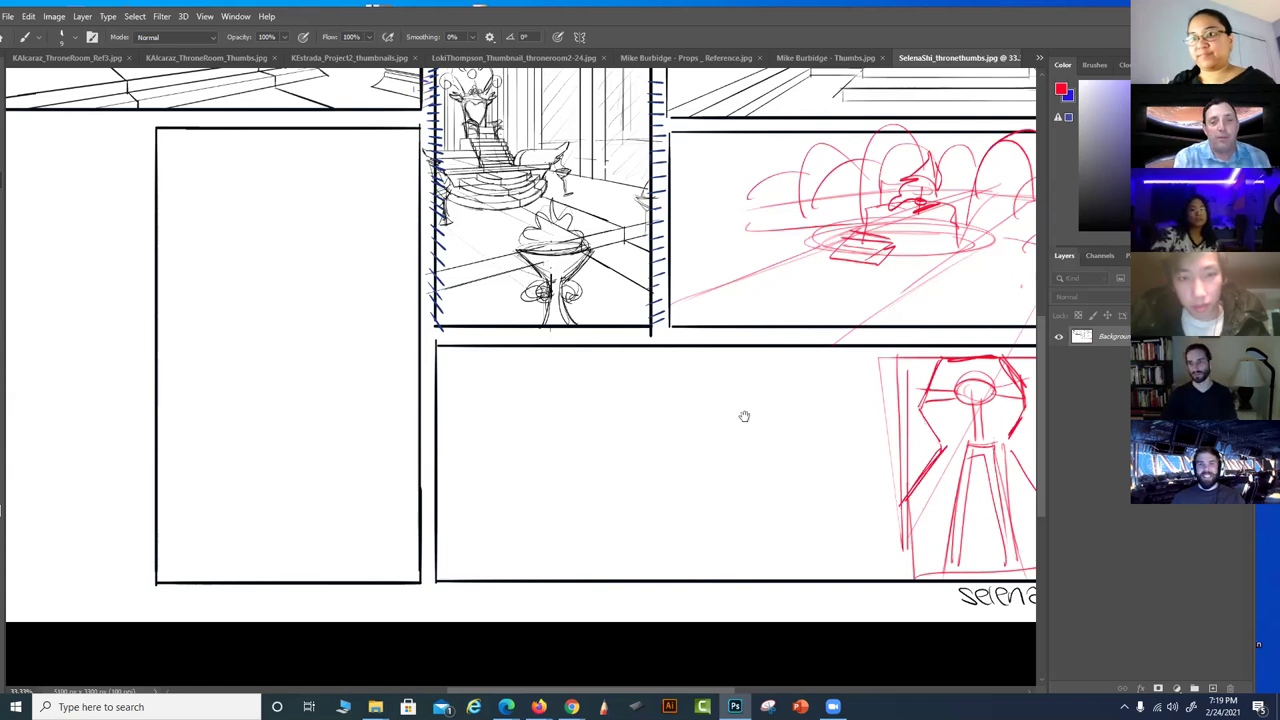
scroll(700, 450, up, 2)
scroll(700, 450, left, 1)
scroll(697, 449, down, 2)
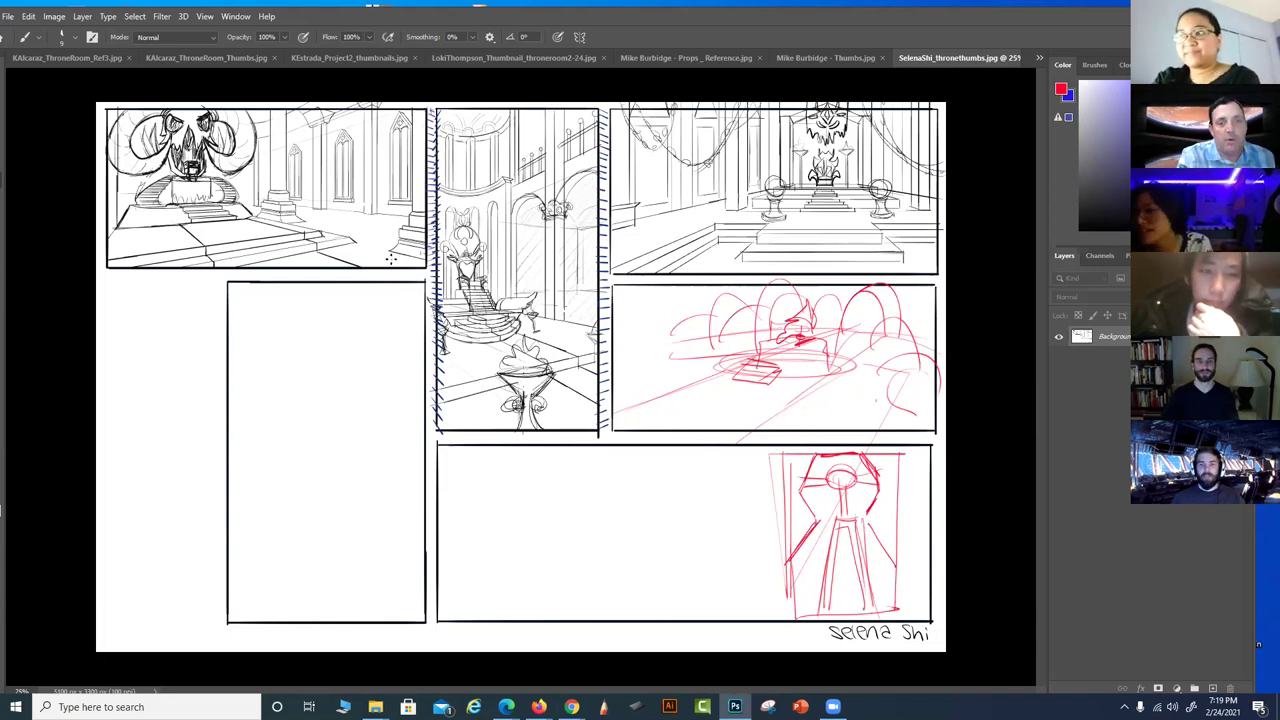
Sketch a red rounded frame in the empty tall panel, then float the sheet in its own window
mouse_move(430, 336)
mouse_down()
mouse_move(234, 420)
mouse_move(386, 417)
mouse_move(385, 288)
mouse_up()
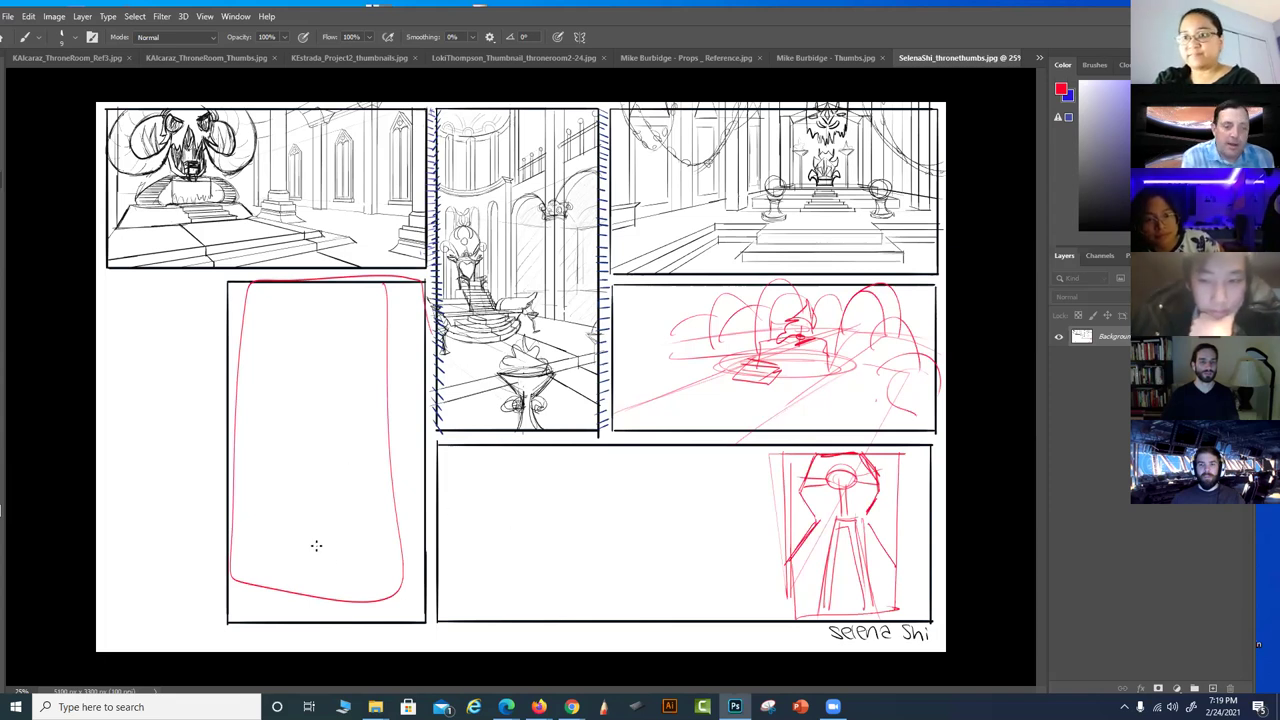
drag(334, 296, 321, 512)
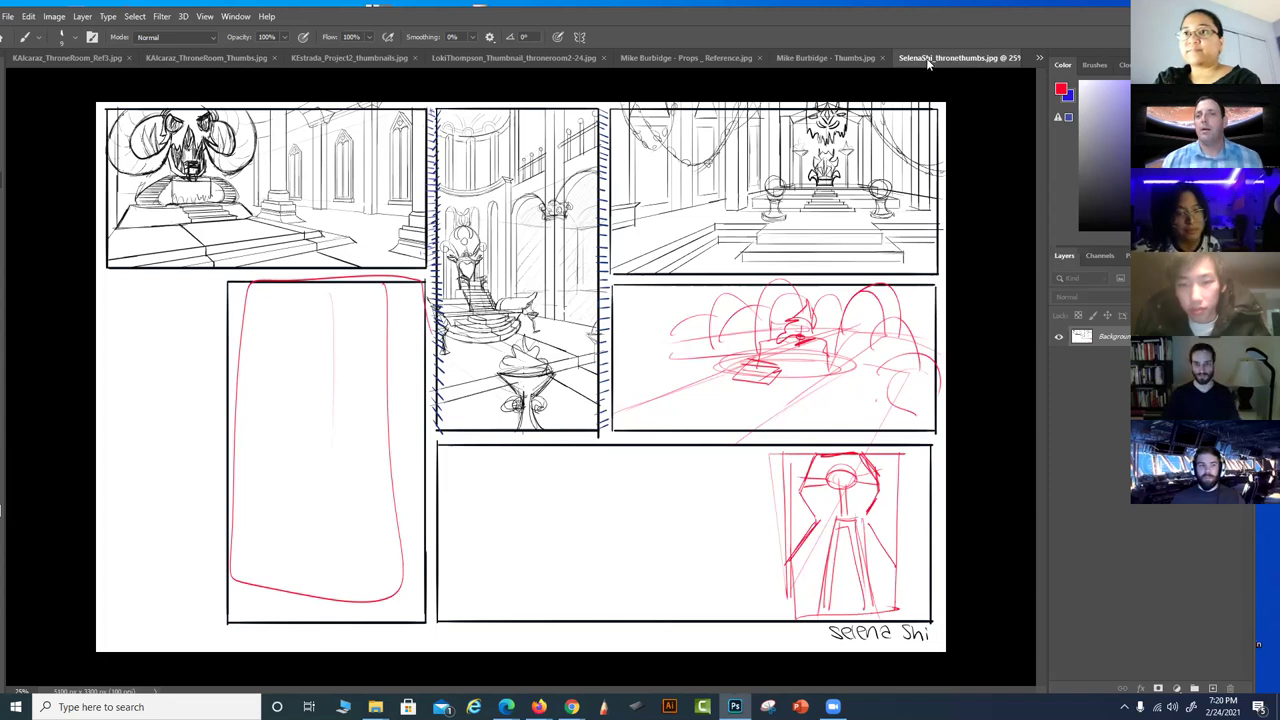
drag(965, 58, 307, 142)
drag(949, 139, 1012, 174)
click(1009, 170)
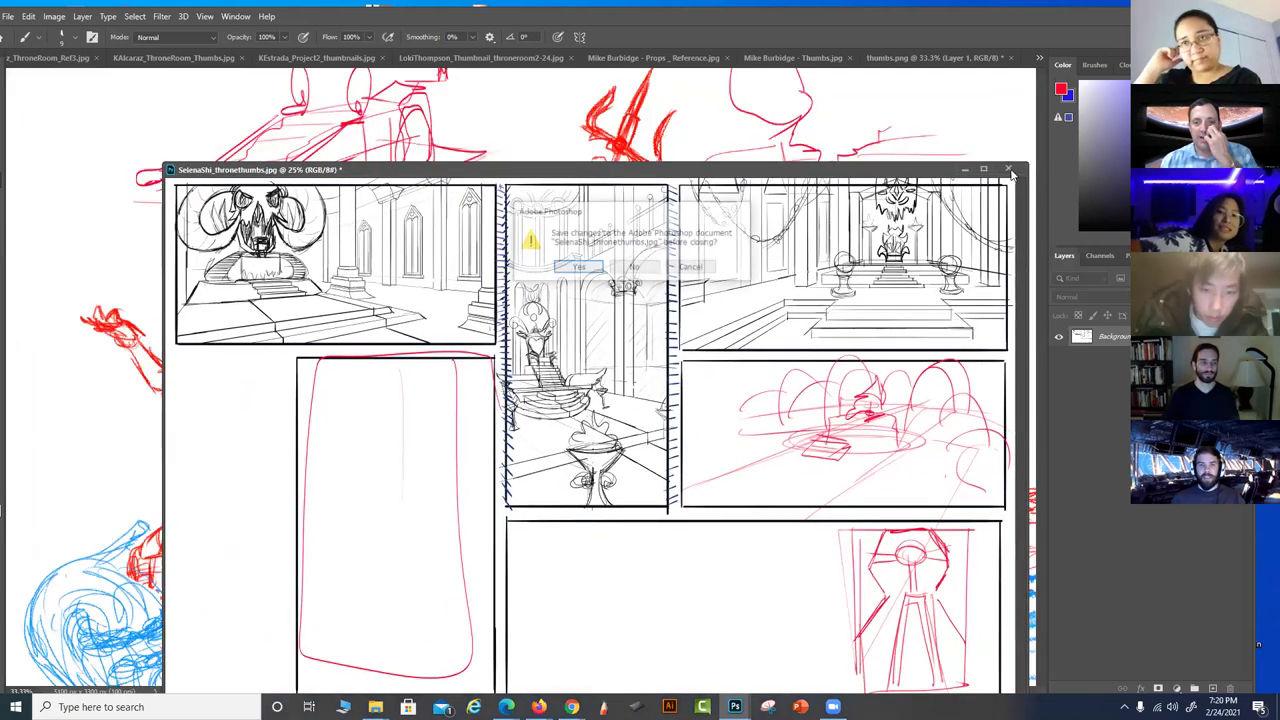
click(644, 270)
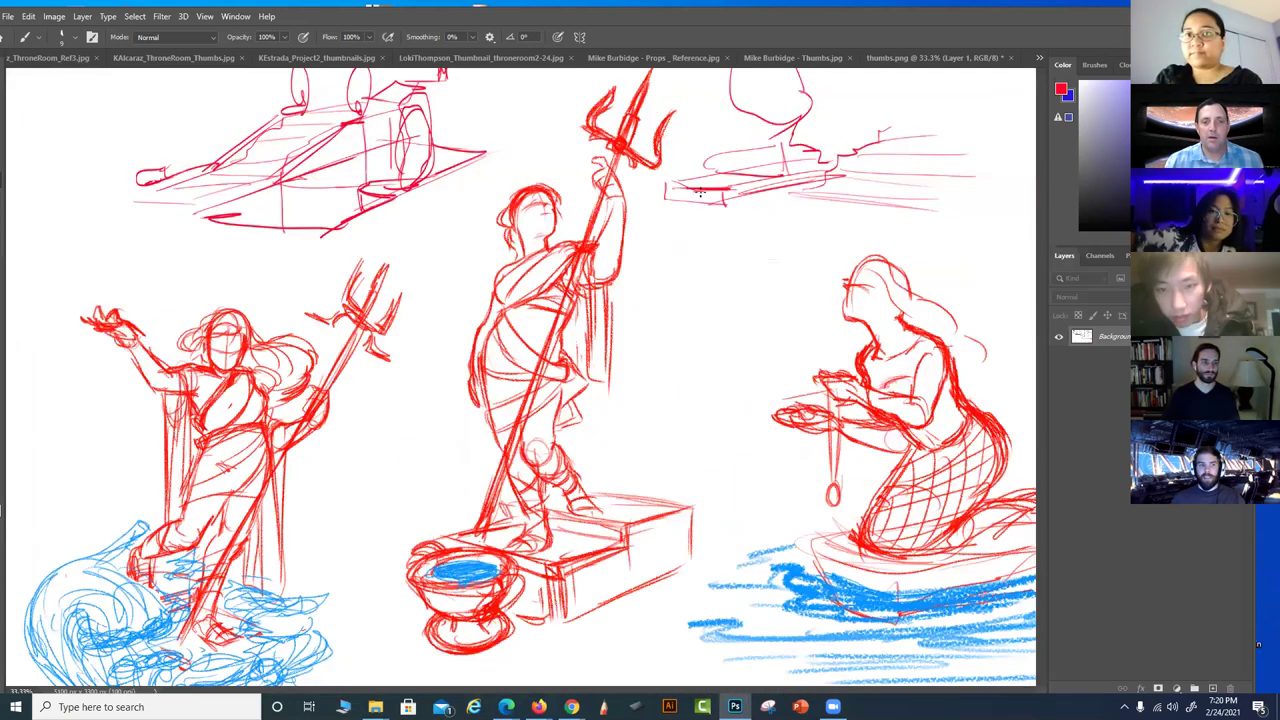
click(236, 16)
click(440, 230)
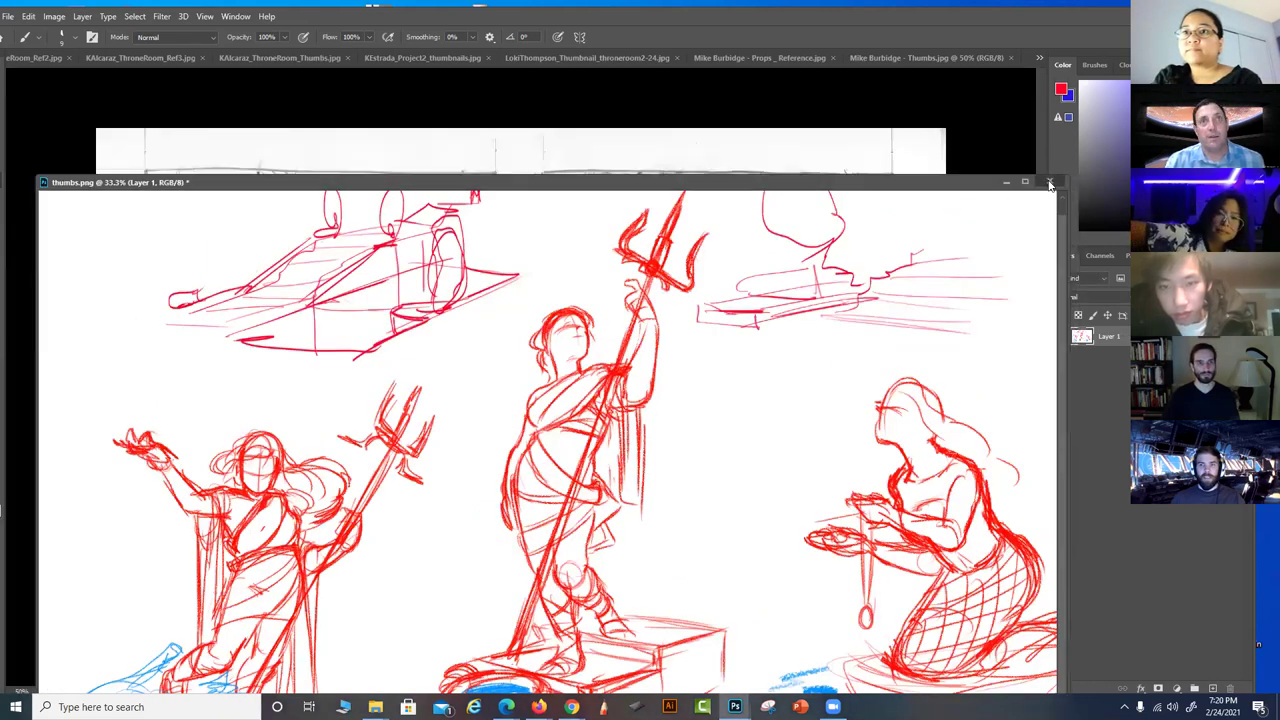
Close thumbs.png without saving, then float and re-dock the four-panel Thumbs.jpg sheet
click(1049, 182)
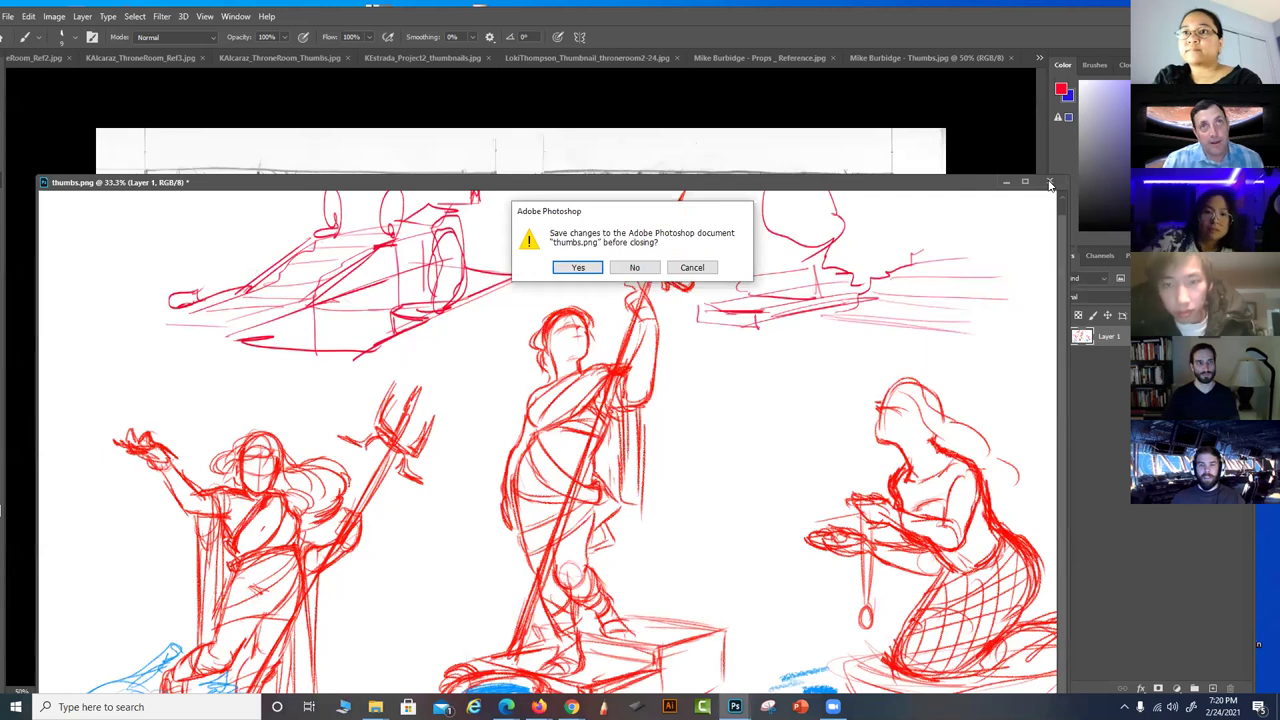
click(635, 268)
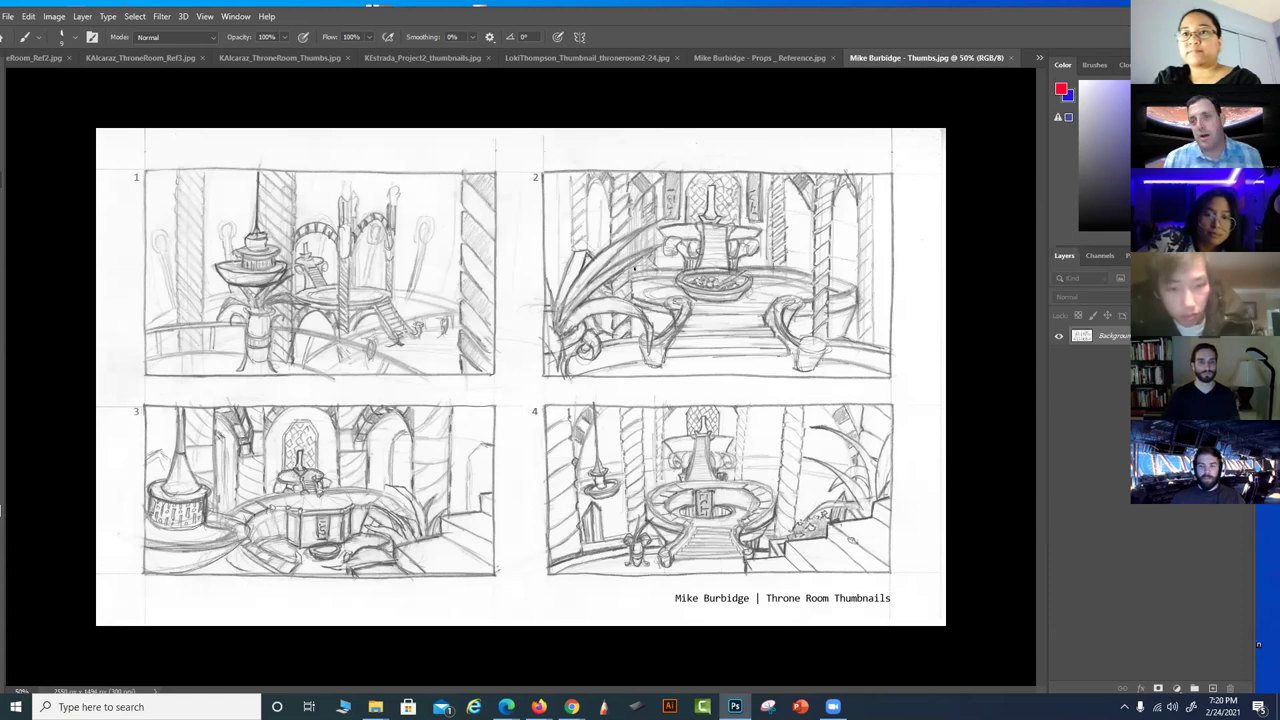
drag(951, 55, 157, 9)
drag(783, 8, 888, 58)
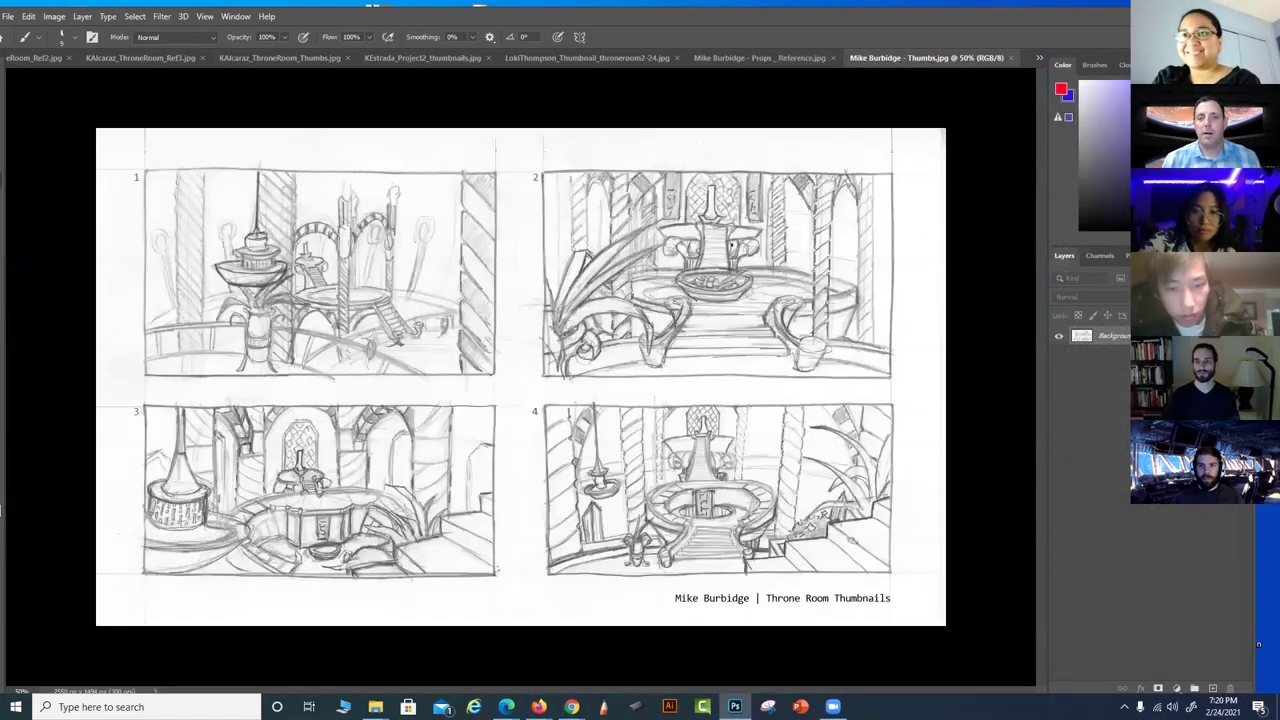
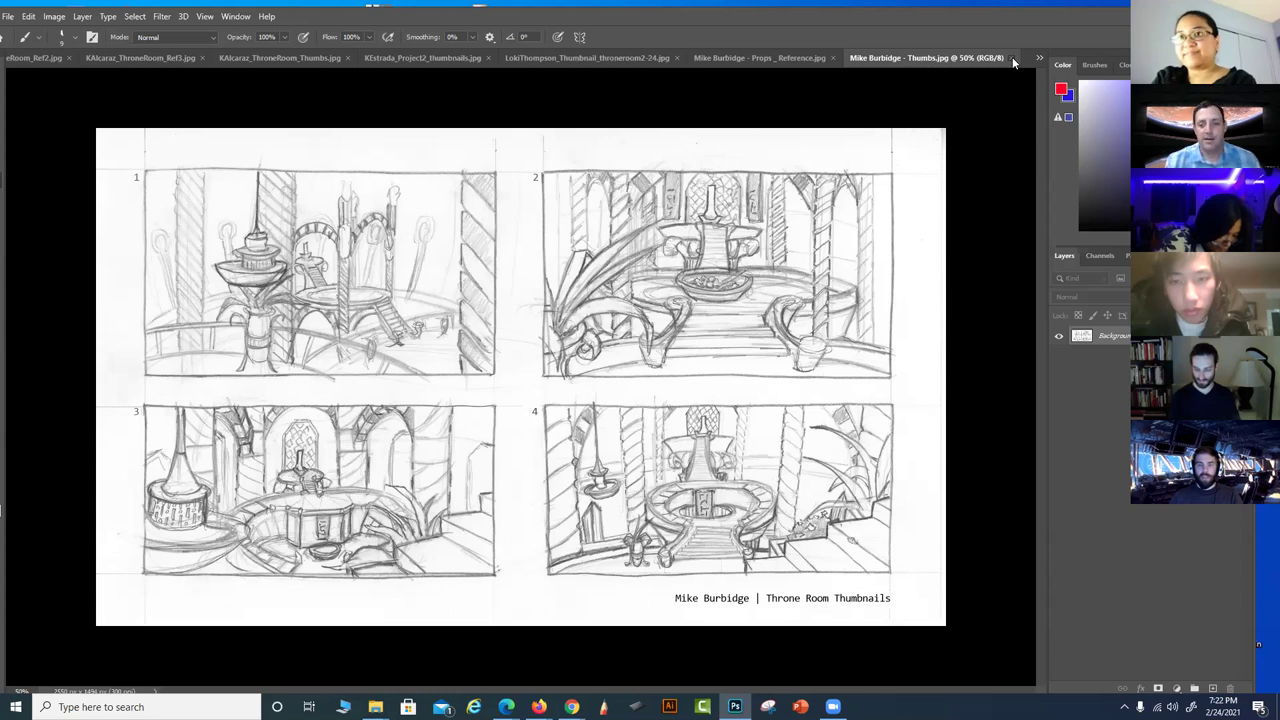
Switch to the Props _Reference.jpg sheet with its pencil prop sketches and architecture photos
click(788, 61)
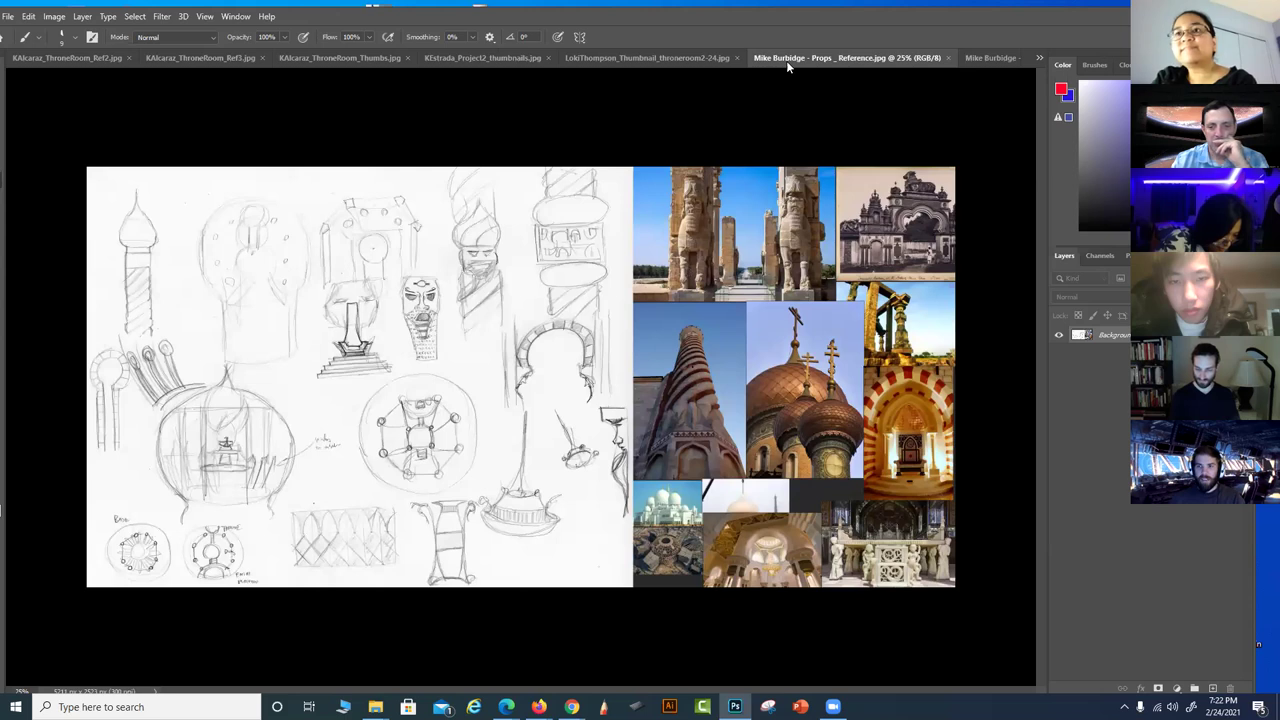
Return to the Thumbs.jpg document with the four numbered throne room sketches
click(993, 58)
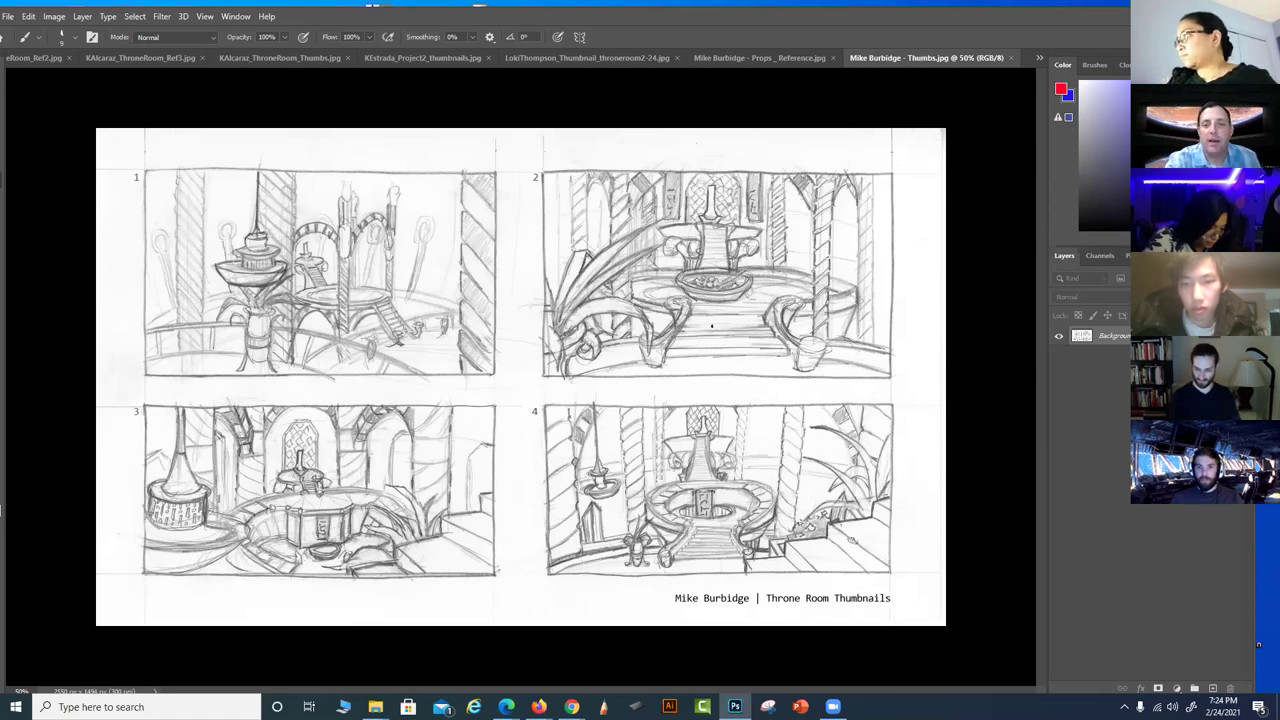
Paint a red horizon line and a fountain ellipse on thumbnail 2, discarding a stray vertical stroke
mouse_move(722, 354)
mouse_down()
mouse_move(713, 236)
mouse_move(752, 230)
mouse_up()
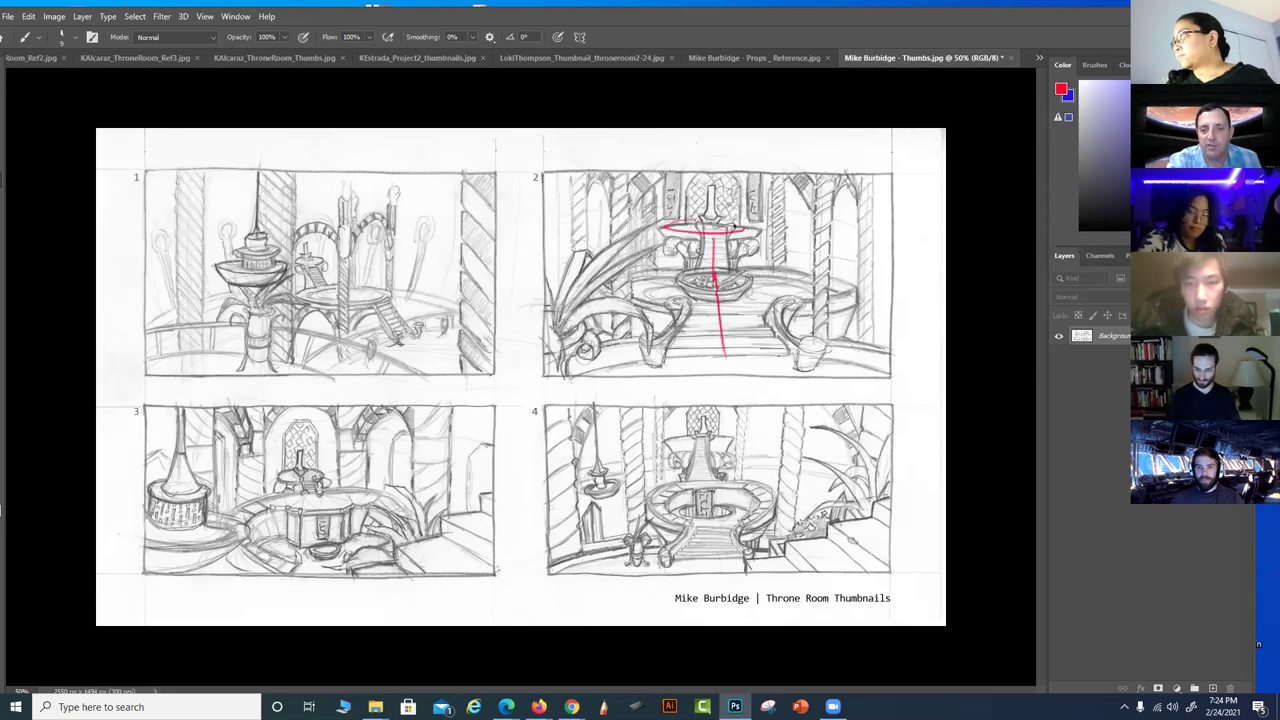
key(ctrl+z)
key(ctrl+z)
key(ctrl+z)
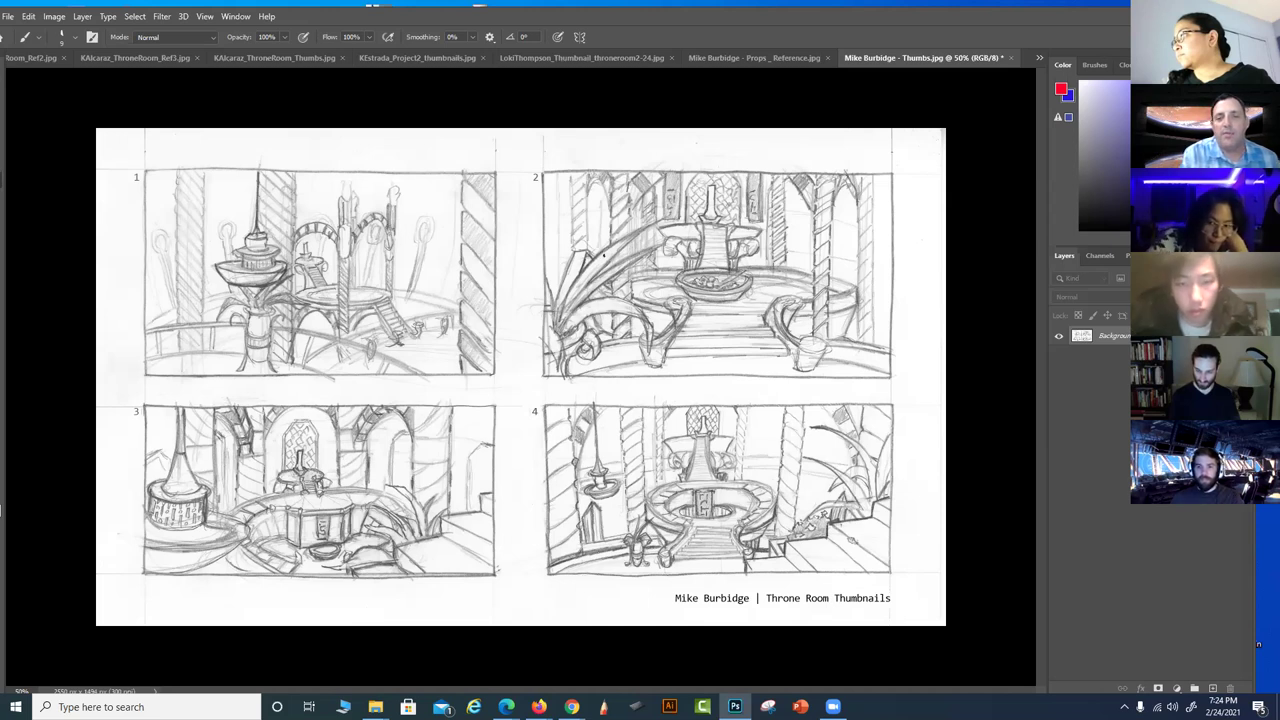
mouse_move(550, 232)
mouse_down()
mouse_move(865, 262)
mouse_move(646, 235)
mouse_up()
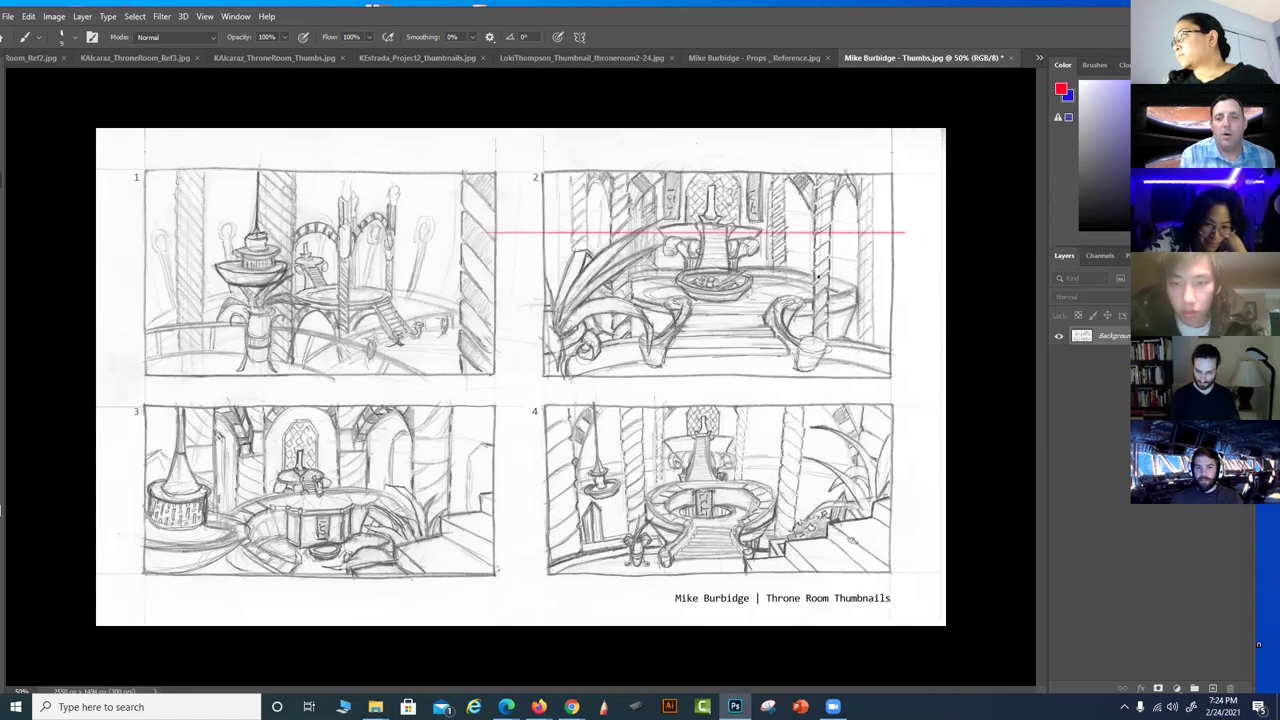
mouse_move(740, 258)
mouse_down()
mouse_move(726, 306)
mouse_move(740, 258)
mouse_move(800, 300)
mouse_move(650, 298)
mouse_up()
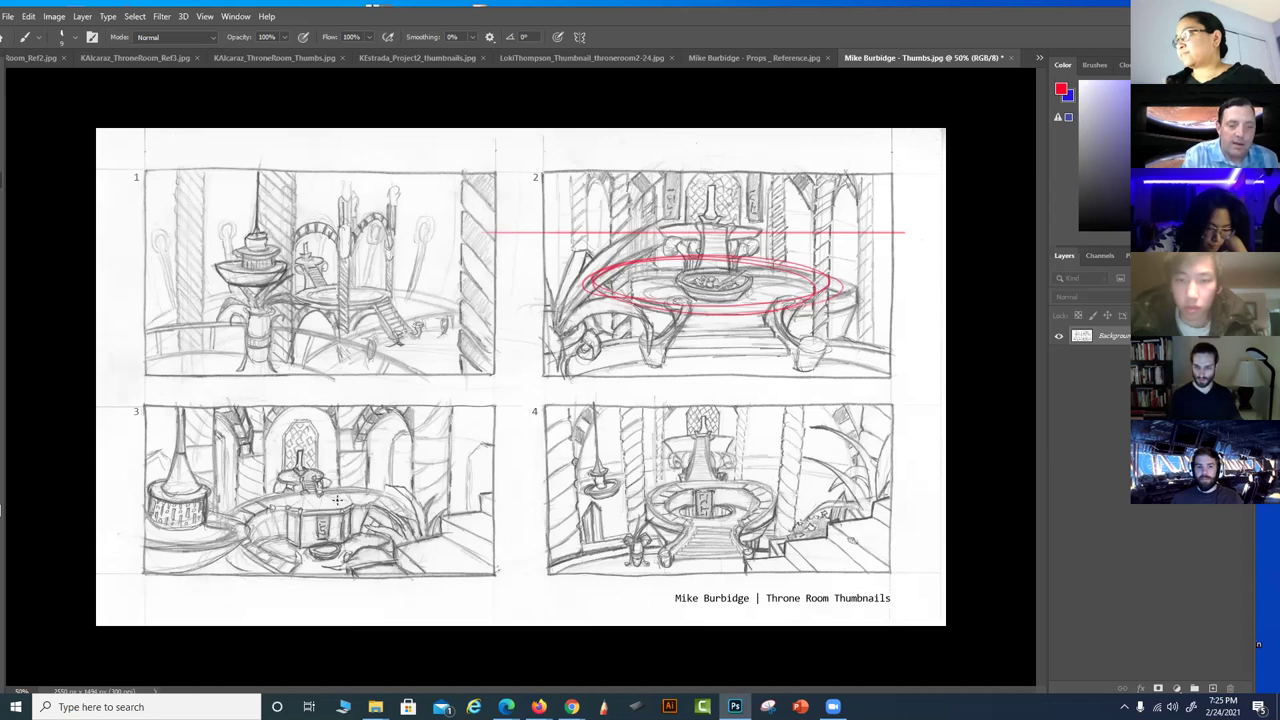
Circle thumbnail 3's central platform in red and add strokes across it
mouse_move(330, 500)
mouse_down()
mouse_move(227, 539)
mouse_move(298, 566)
mouse_move(418, 517)
mouse_move(383, 554)
mouse_move(321, 563)
mouse_up()
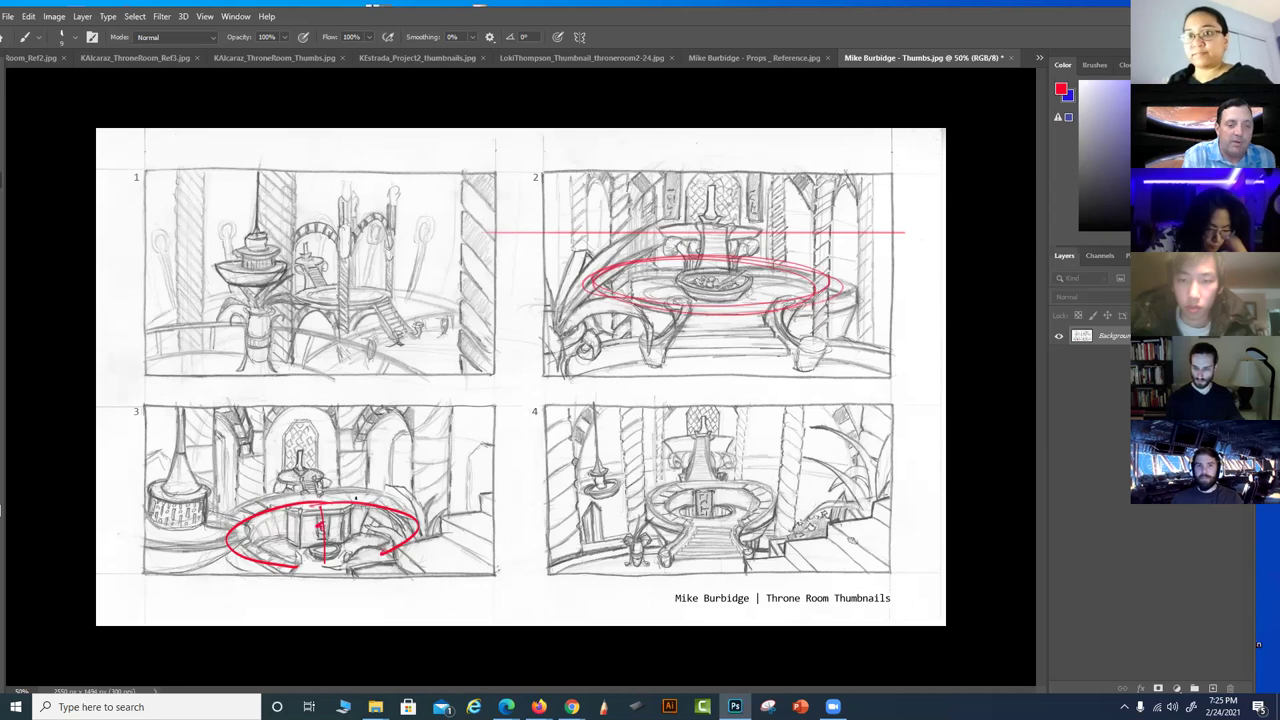
mouse_move(324, 524)
mouse_down()
mouse_move(414, 516)
mouse_move(331, 527)
mouse_move(416, 522)
mouse_move(379, 544)
mouse_move(405, 565)
mouse_up()
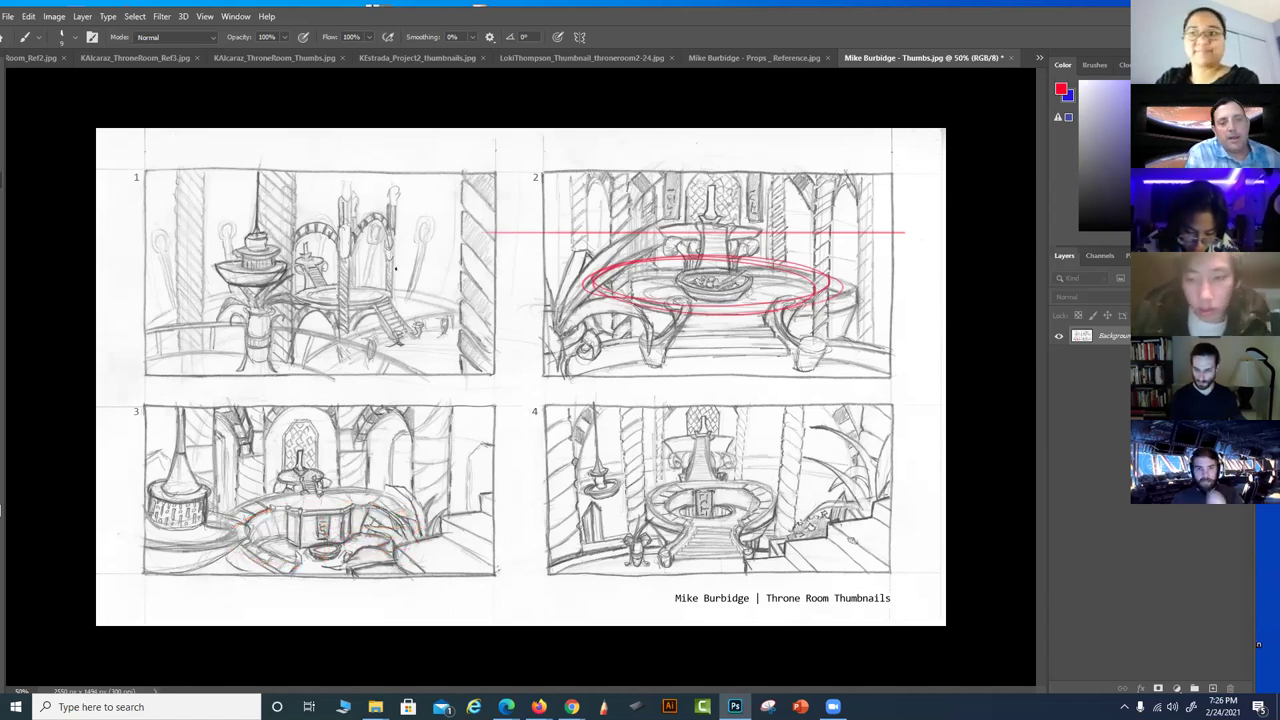
Circle thumbnail 1's raised platform in red, with a bold arrow leading right and stairs below
mouse_move(300, 298)
mouse_down()
mouse_move(388, 289)
mouse_move(466, 312)
mouse_up()
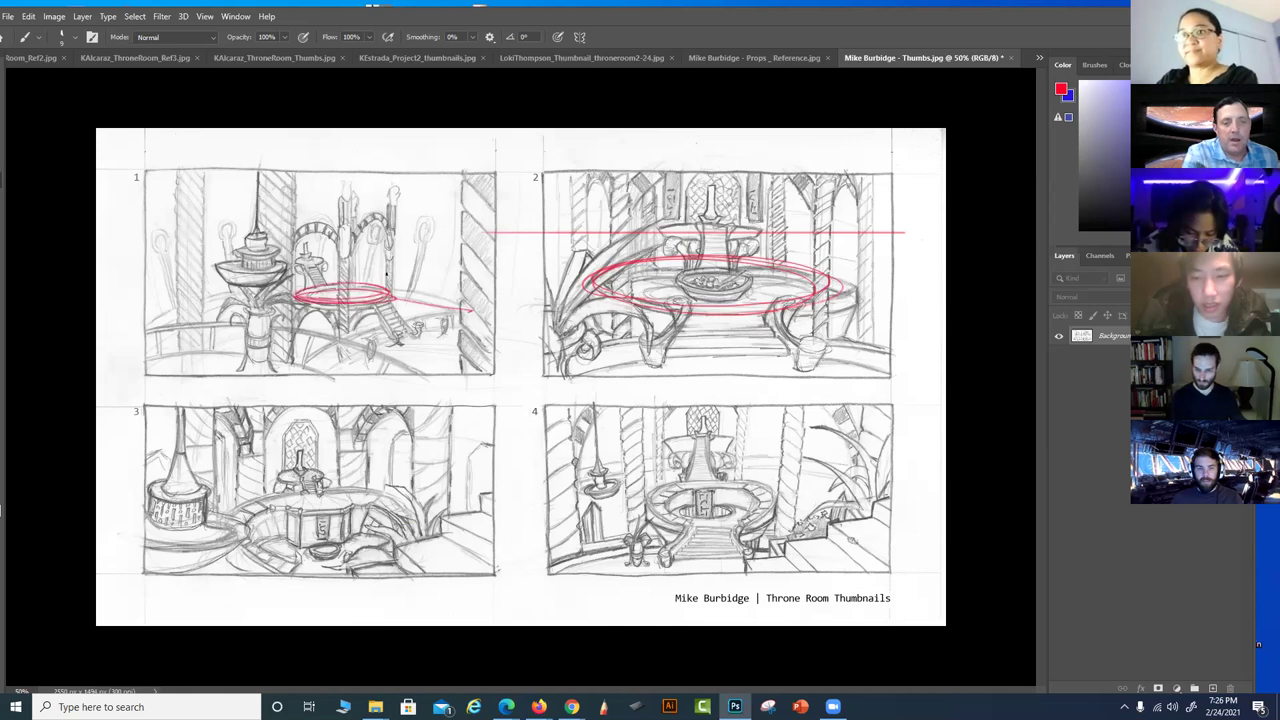
drag(390, 295, 446, 312)
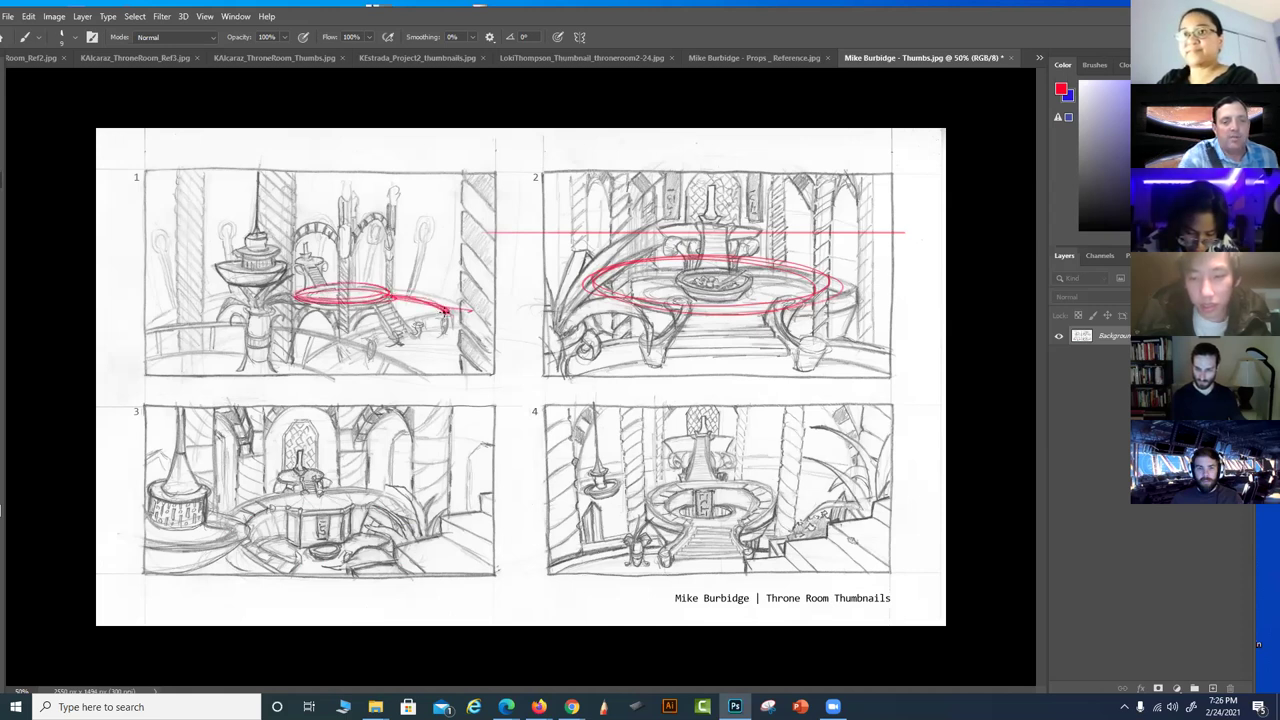
mouse_move(370, 300)
mouse_down()
mouse_move(394, 346)
mouse_move(412, 344)
mouse_up()
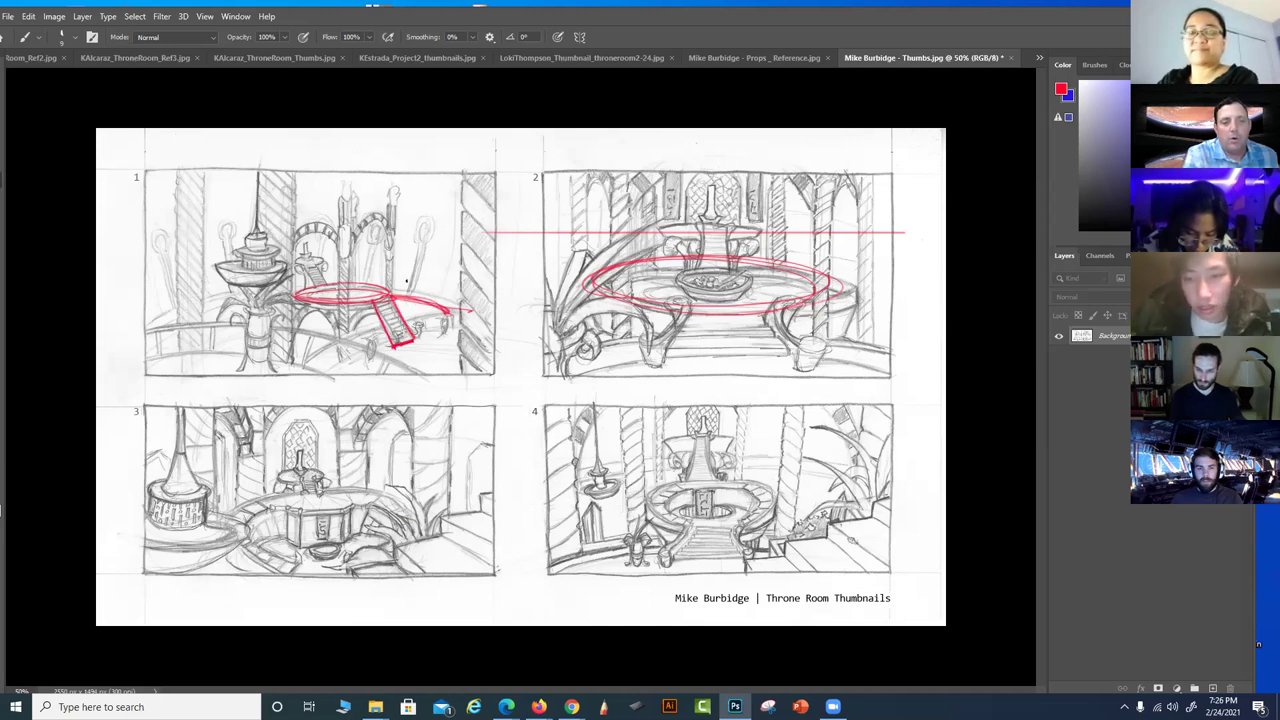
Add sweeping red floor curves to thumbnail 1, discarding a stray vertical line
drag(407, 178, 408, 325)
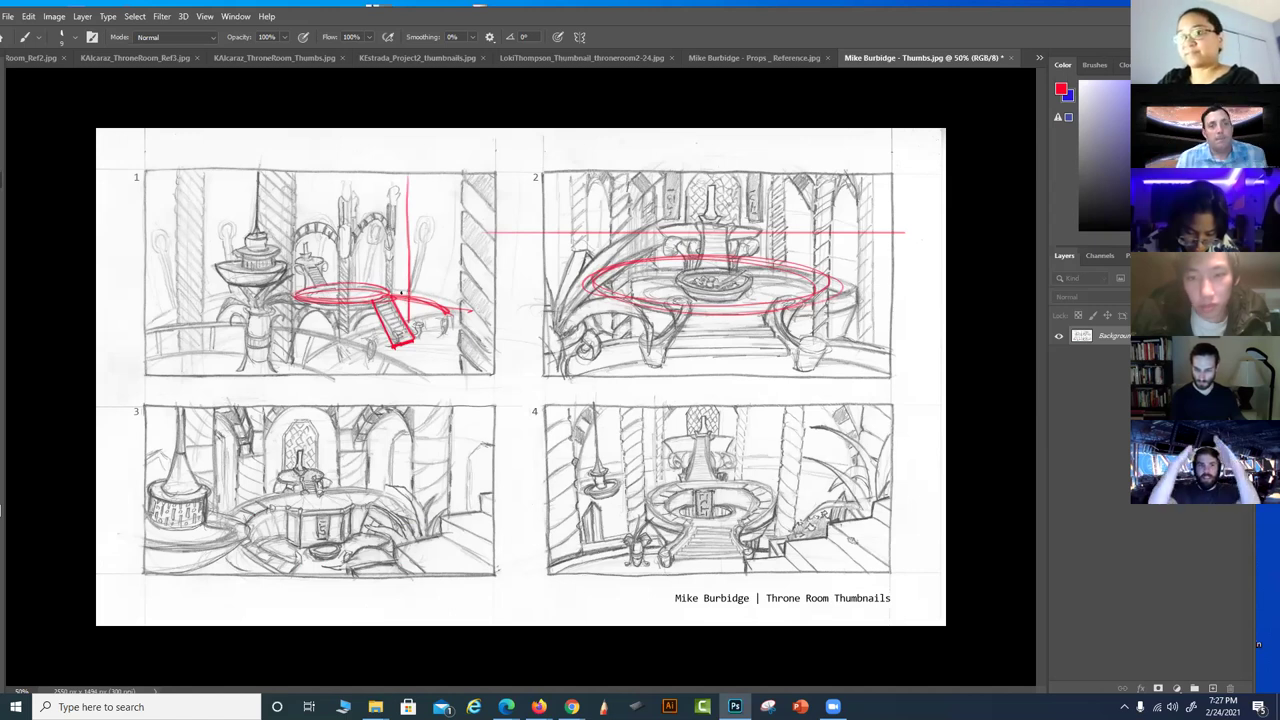
key(ctrl+z)
key(ctrl+z)
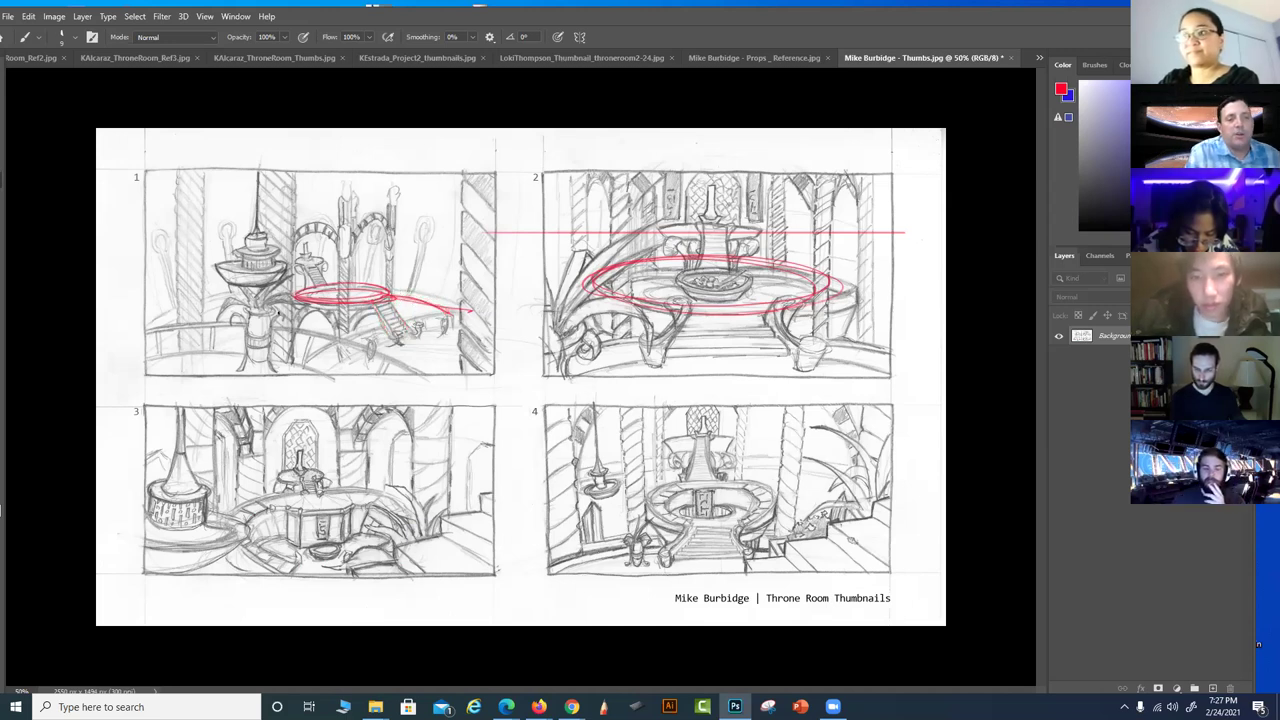
drag(124, 356, 392, 372)
drag(455, 312, 318, 360)
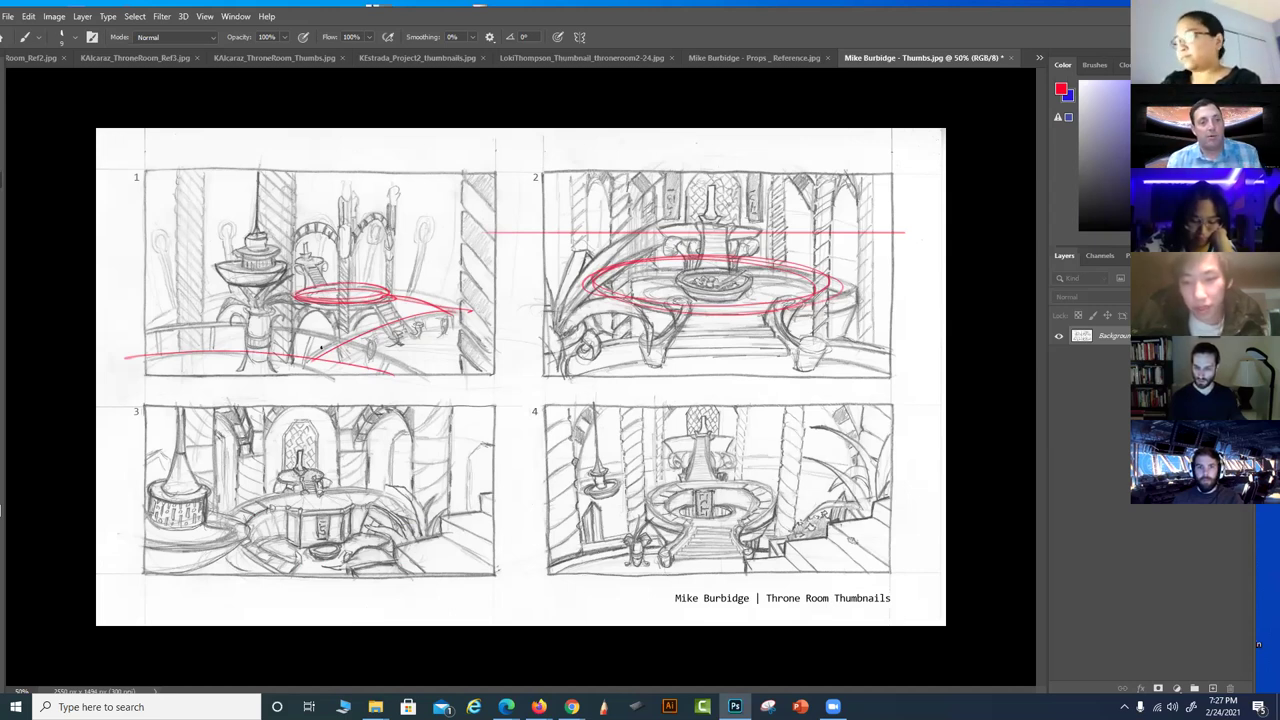
Handwrite 'Bathy' in red above thumbnail 2, after undoing a trial curve on thumbnail 1
mouse_move(142, 325)
mouse_down()
mouse_move(322, 294)
mouse_move(468, 306)
mouse_up()
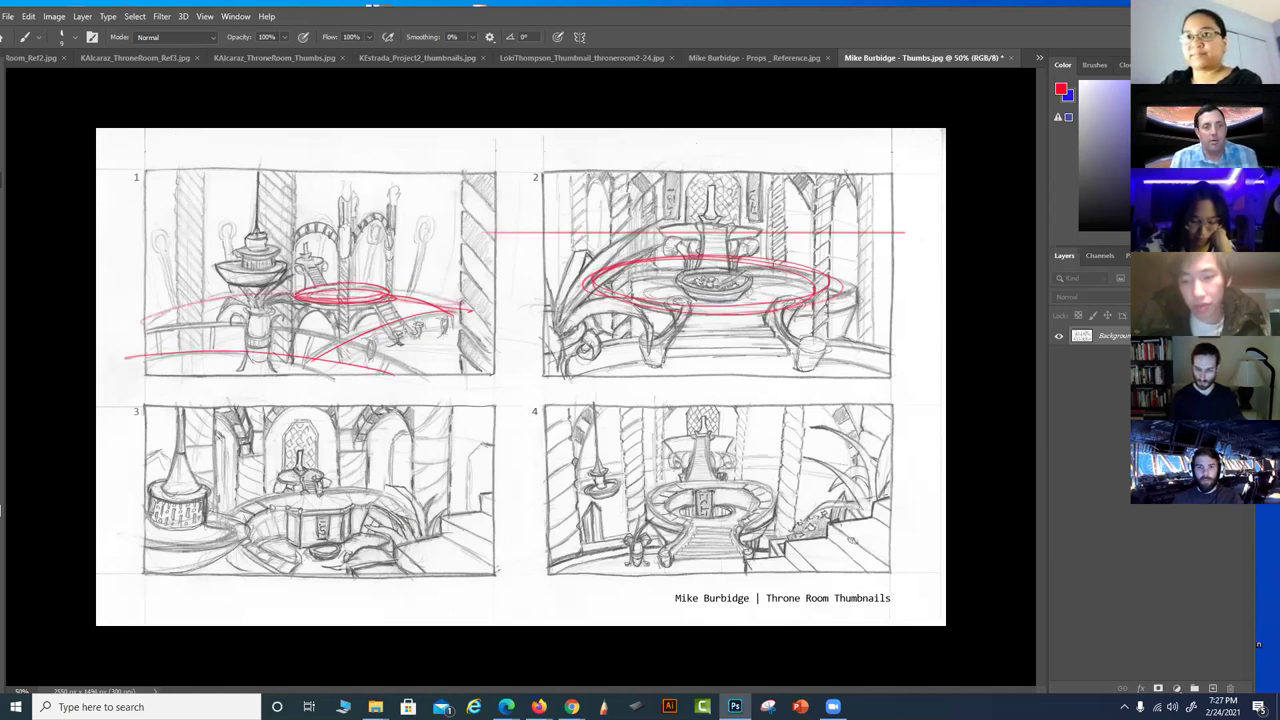
key(ctrl+z)
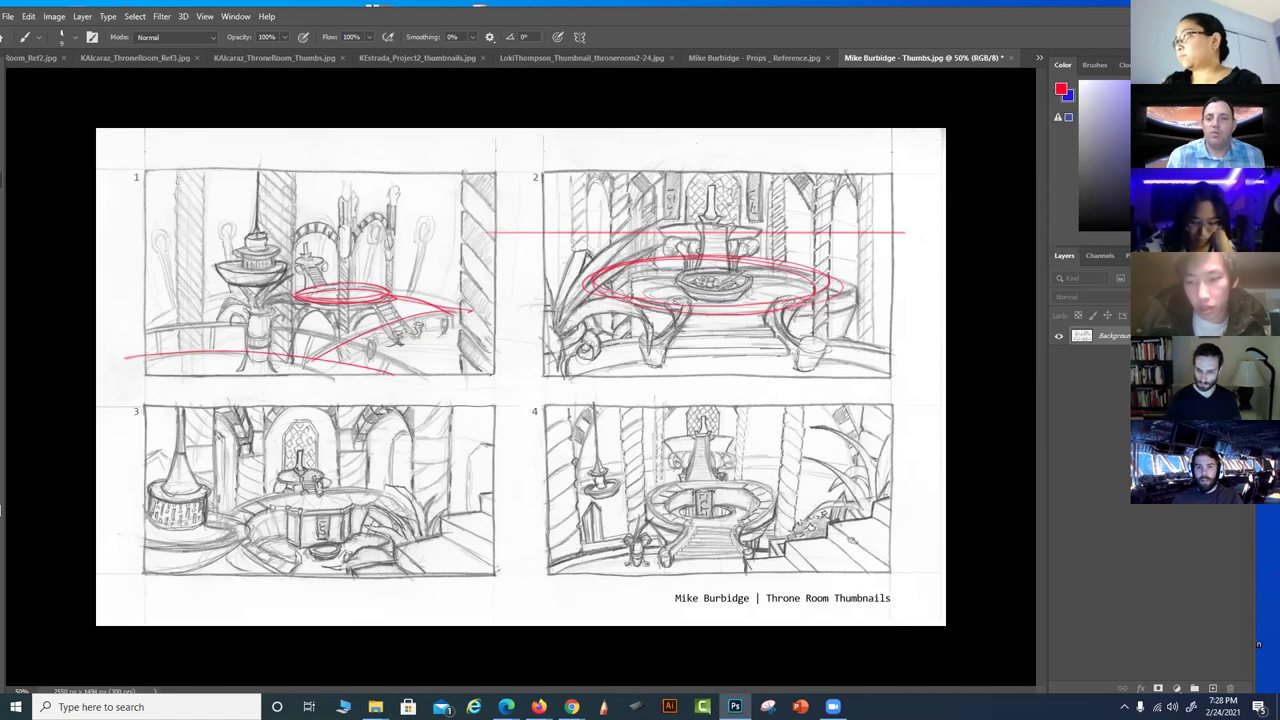
drag(776, 142, 778, 167)
mouse_move(777, 142)
mouse_down()
mouse_move(782, 166)
mouse_move(808, 163)
mouse_up()
mouse_move(812, 140)
mouse_down()
mouse_move(816, 158)
mouse_move(826, 147)
mouse_up()
mouse_move(818, 156)
mouse_down()
mouse_move(832, 150)
mouse_move(838, 176)
mouse_up()
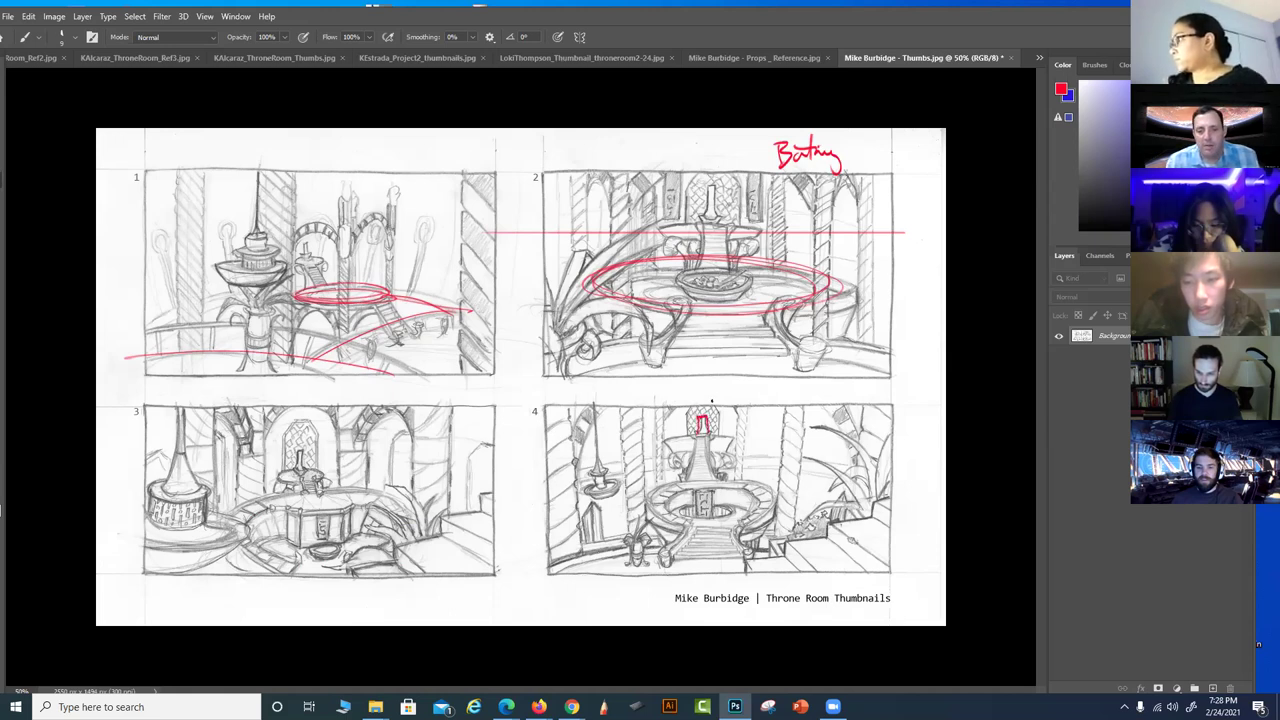
Stack thick red horizontal bars down thumbnail 4's central axis, from the top down to the stairs
drag(703, 490, 704, 523)
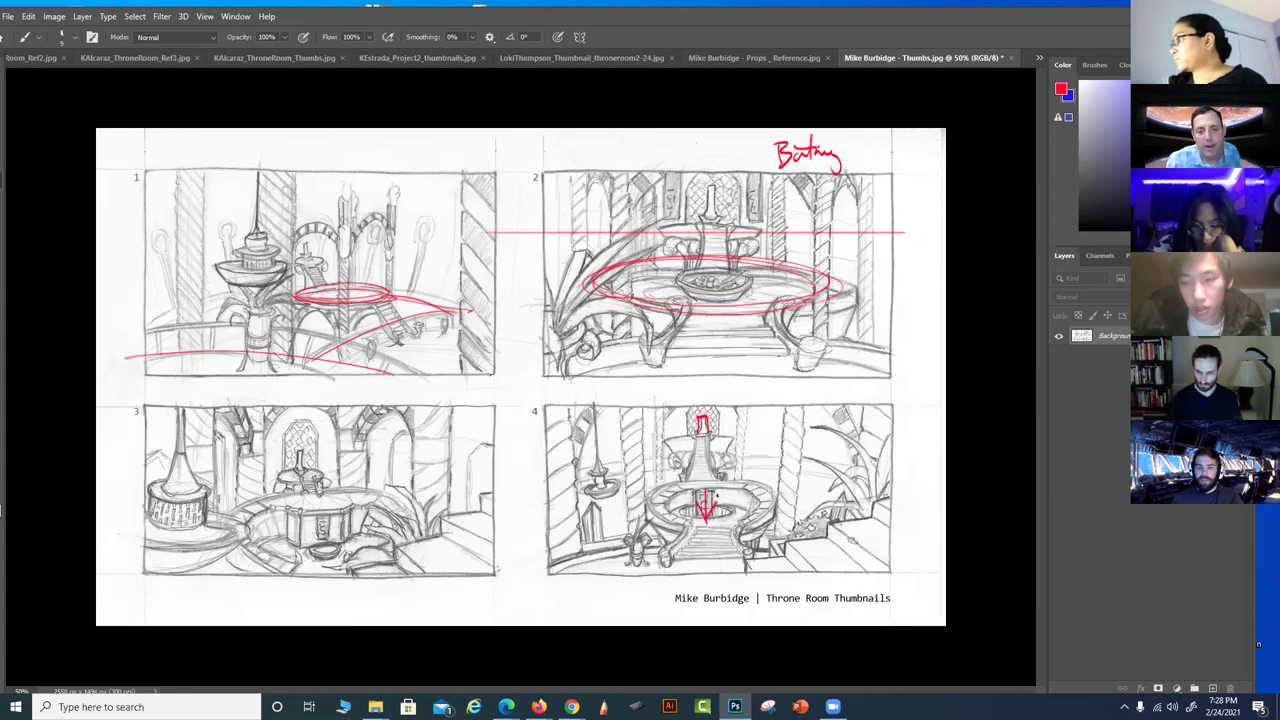
drag(766, 489, 746, 491)
key(ctrl+z)
key(ctrl+z)
key(ctrl+z)
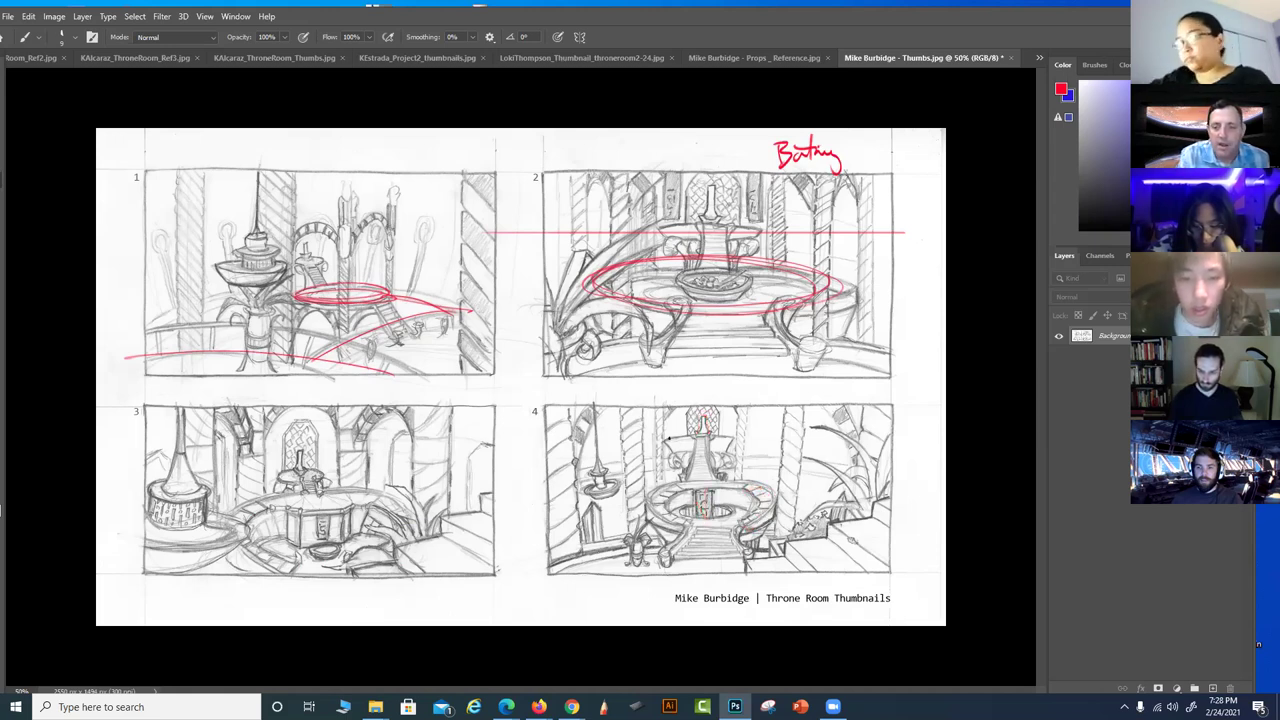
mouse_move(660, 437)
mouse_down()
mouse_move(745, 435)
mouse_move(689, 477)
mouse_move(735, 478)
mouse_up()
drag(696, 530, 750, 528)
drag(703, 570, 742, 566)
mouse_move(683, 400)
mouse_down()
mouse_move(664, 401)
mouse_move(738, 400)
mouse_up()
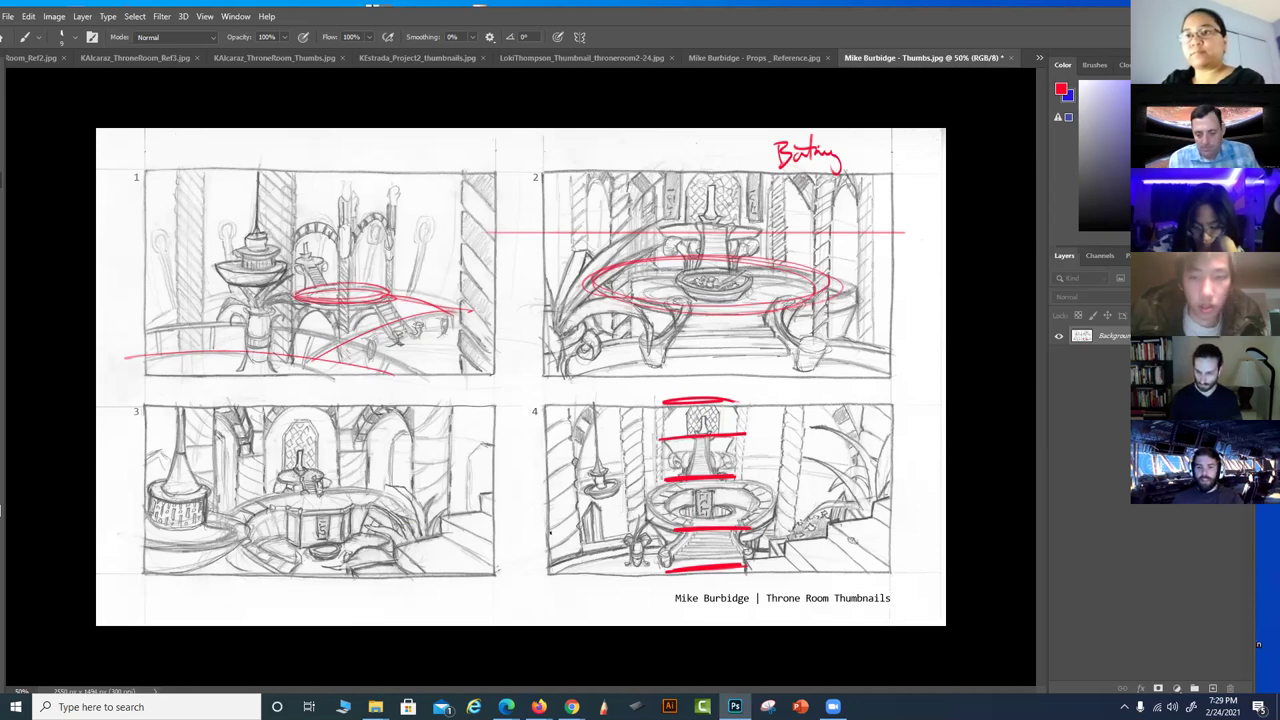
Zoom the thumbnails to 66.7% and try red lines on thumbnail 3, undoing them
key(ctrl+plus)
drag(658, 536, 815, 487)
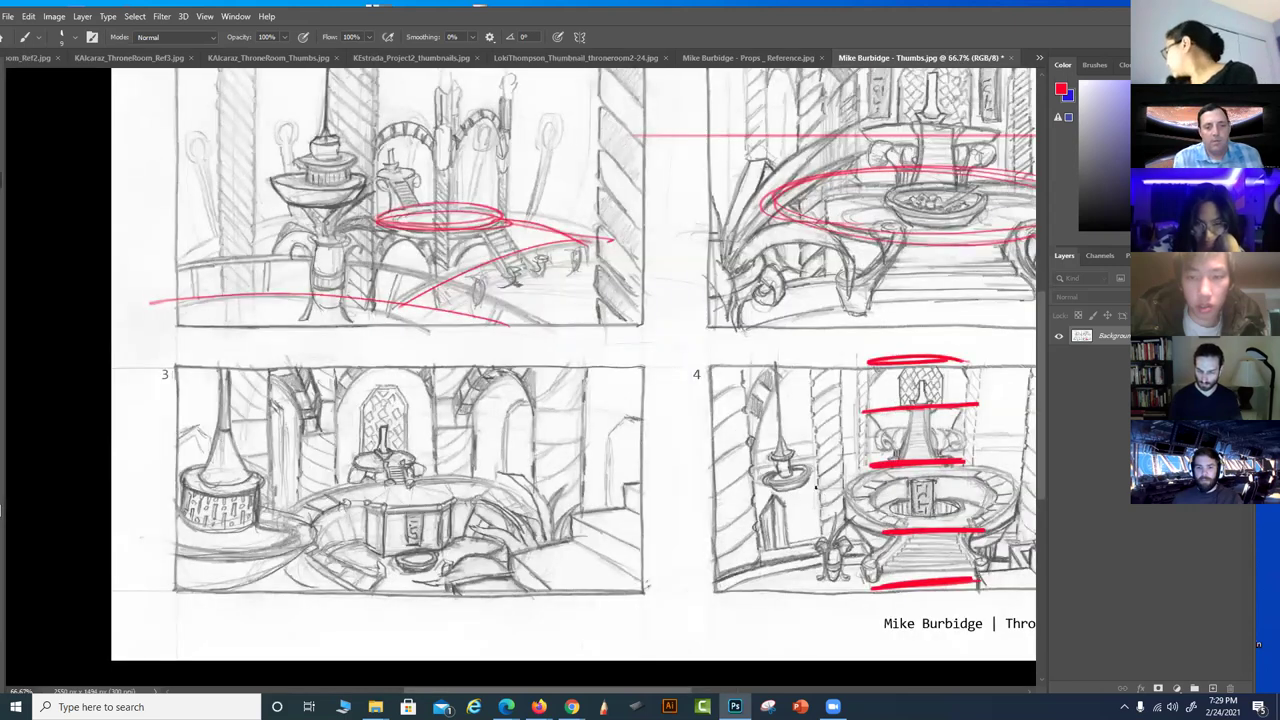
mouse_move(444, 348)
mouse_down()
mouse_move(459, 529)
mouse_move(565, 636)
mouse_up()
key(ctrl+z)
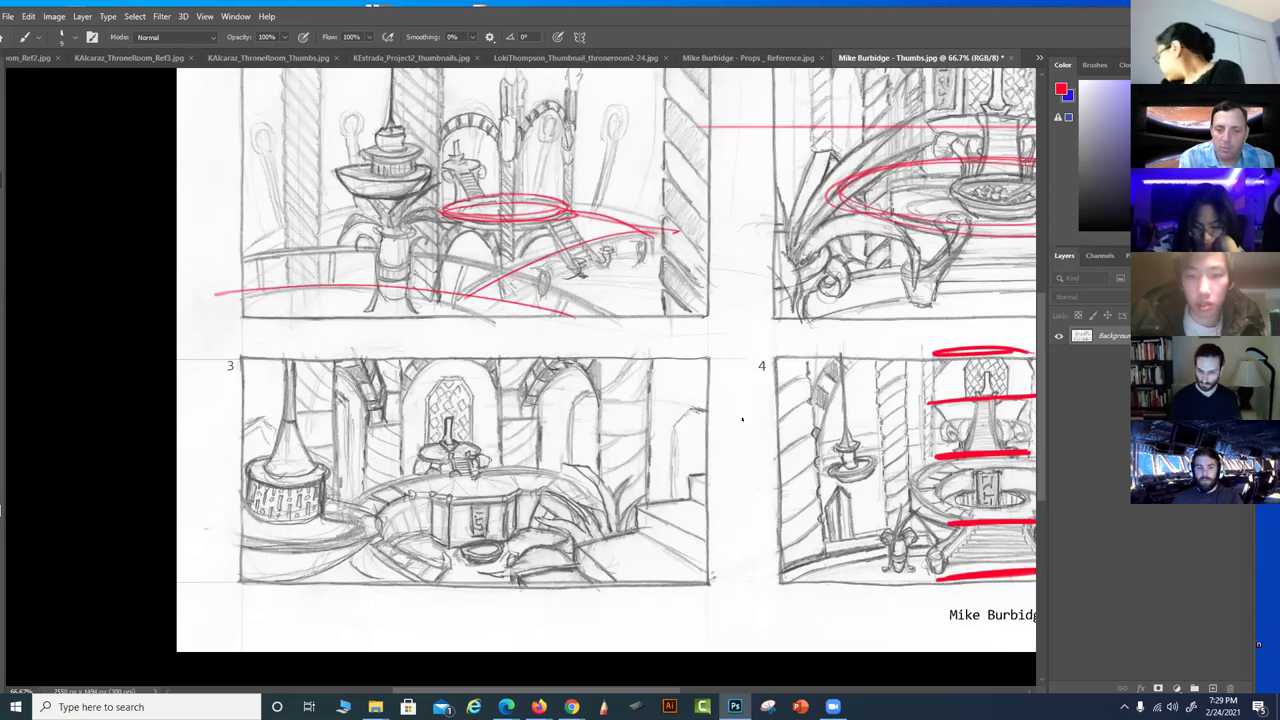
mouse_move(712, 476)
mouse_down()
mouse_move(635, 506)
mouse_move(635, 529)
mouse_move(516, 597)
mouse_up()
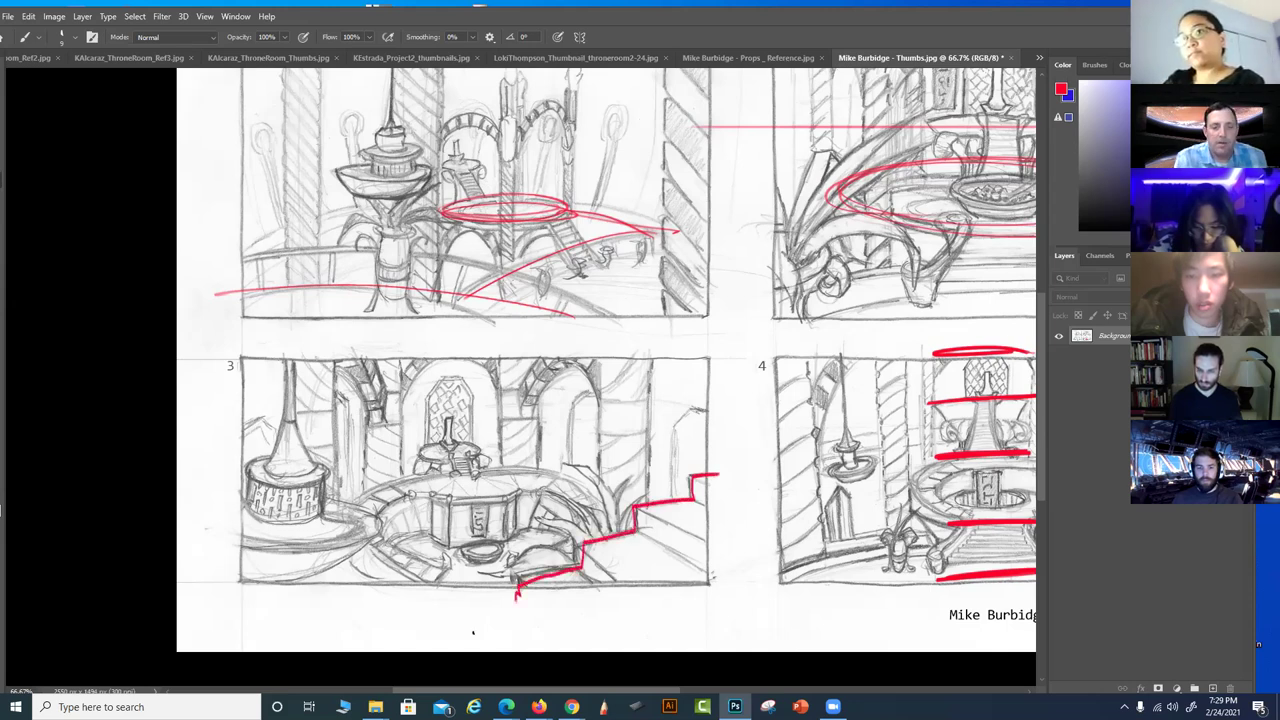
key(ctrl+z)
Draw a red path down thumbnail 3's centre and an arc around its fountain, discarding crossing diagonals
mouse_move(450, 354)
mouse_down()
mouse_move(451, 474)
mouse_move(484, 506)
mouse_move(478, 546)
mouse_move(612, 650)
mouse_up()
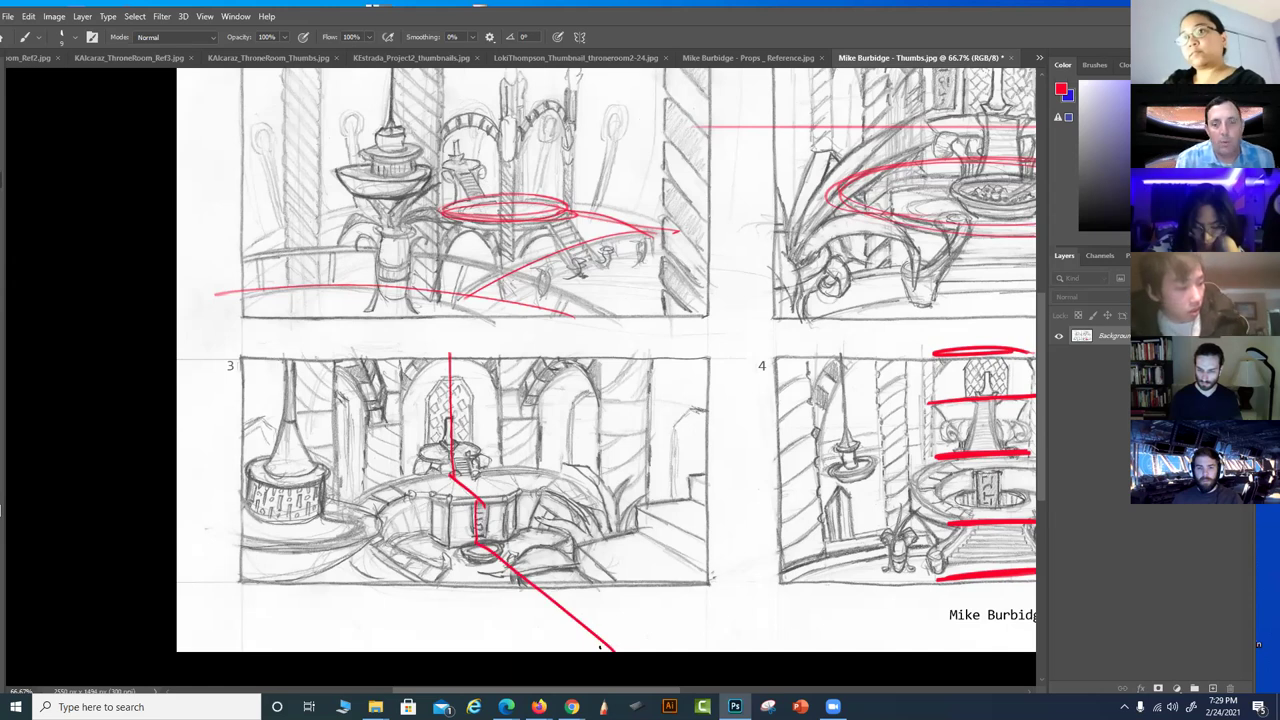
drag(420, 651, 706, 492)
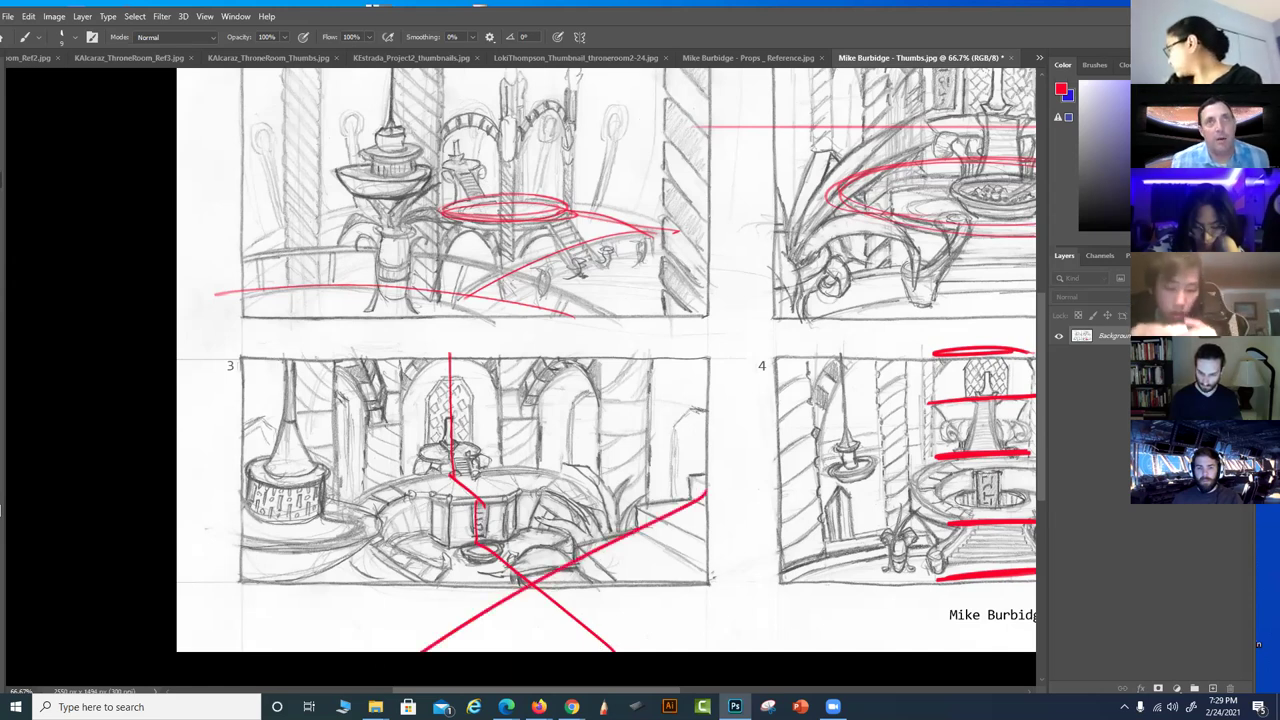
key(ctrl+z)
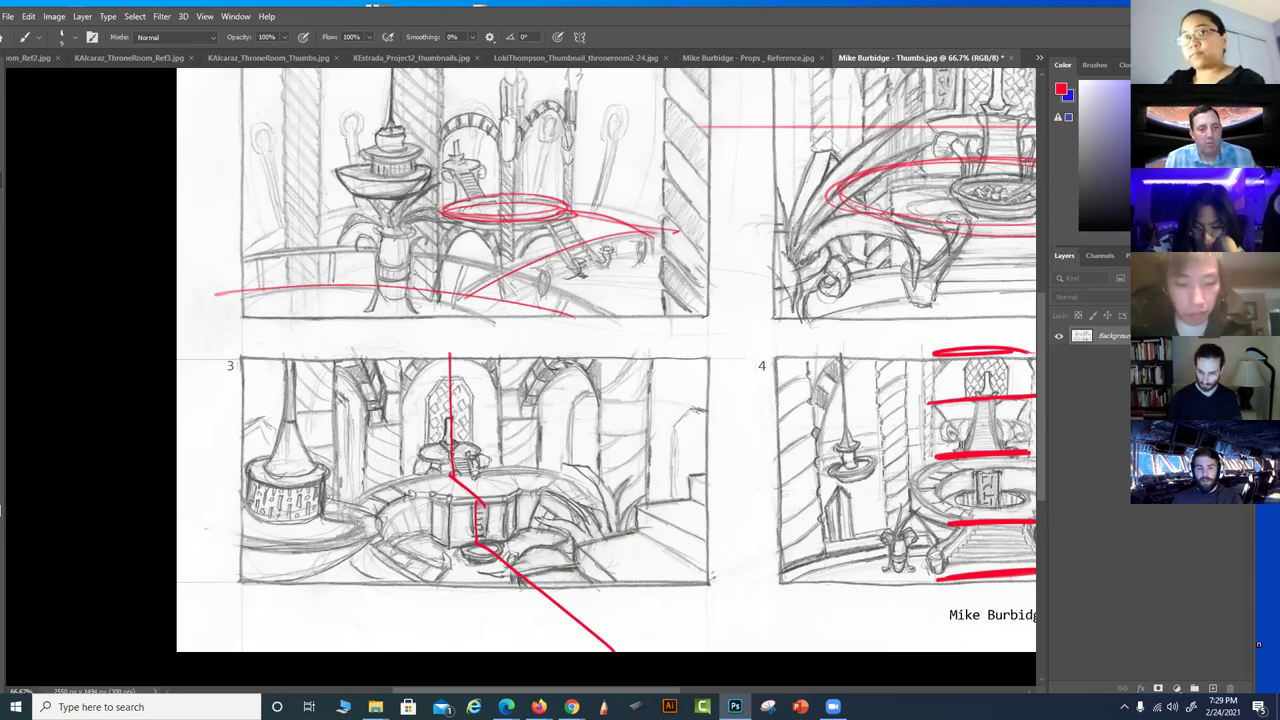
key(ctrl+z)
key(ctrl+z)
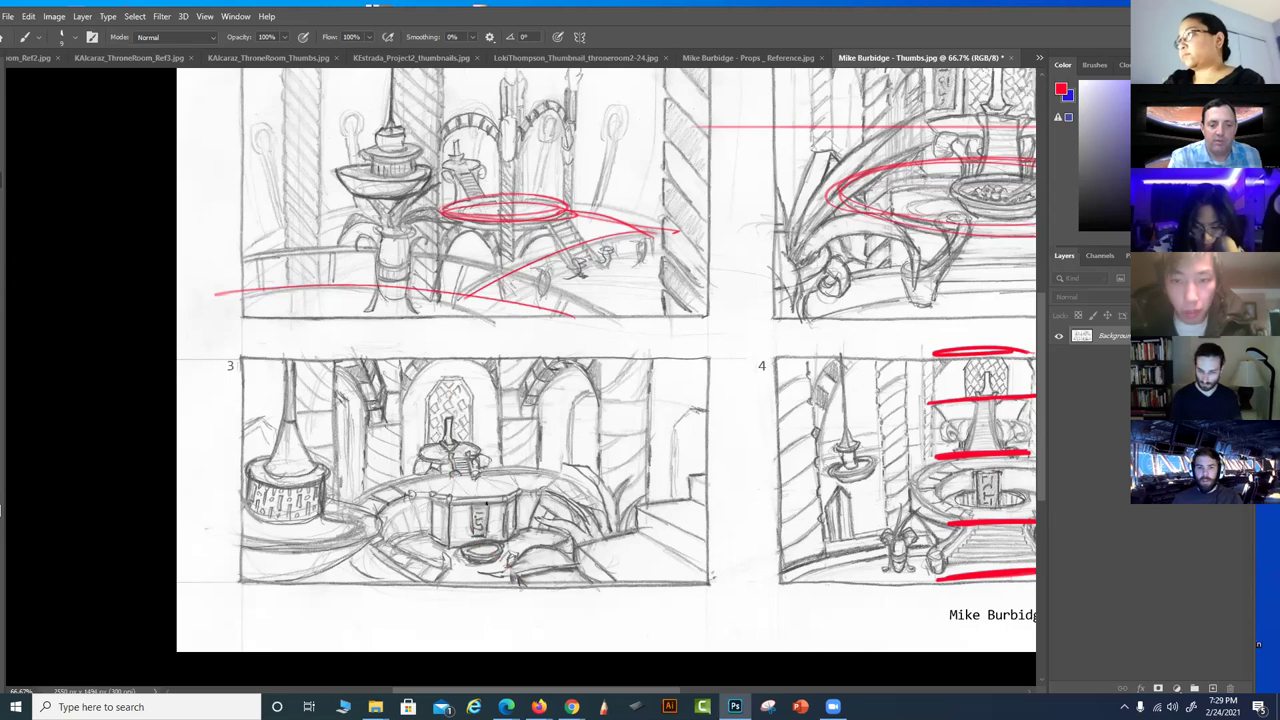
mouse_move(453, 352)
mouse_down()
mouse_move(453, 470)
mouse_move(486, 500)
mouse_move(479, 552)
mouse_move(622, 650)
mouse_up()
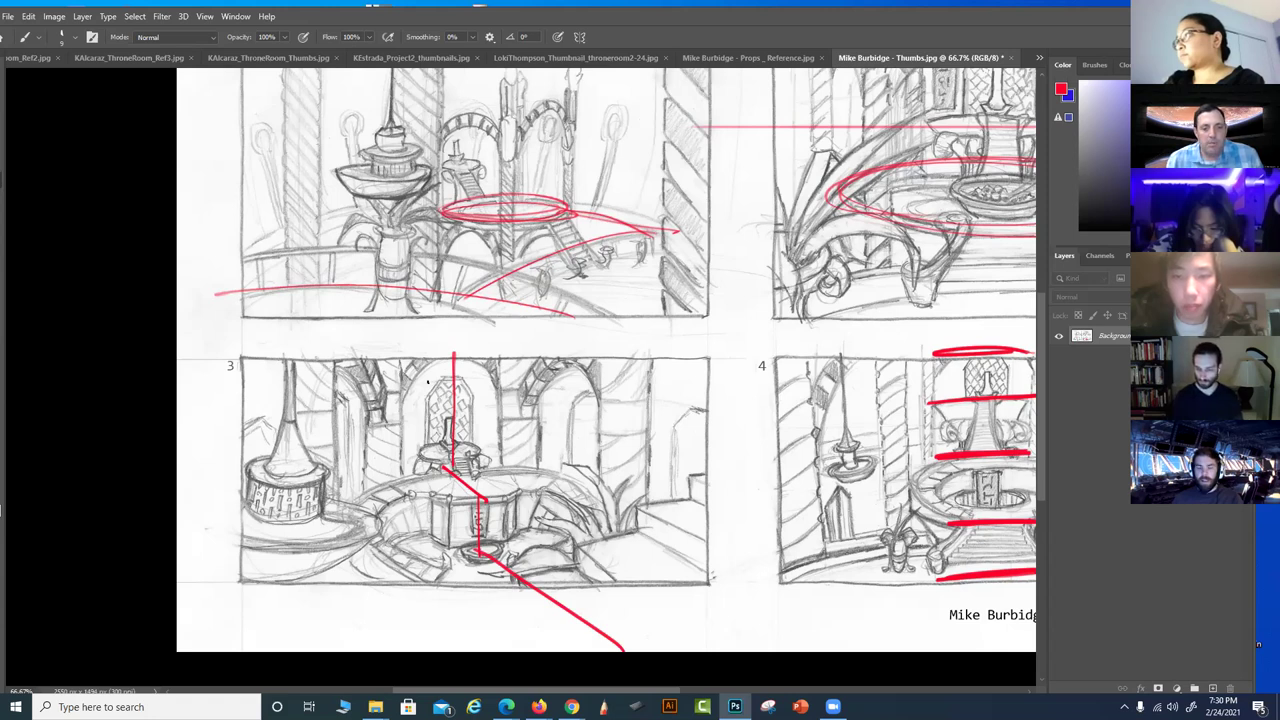
drag(705, 490, 390, 650)
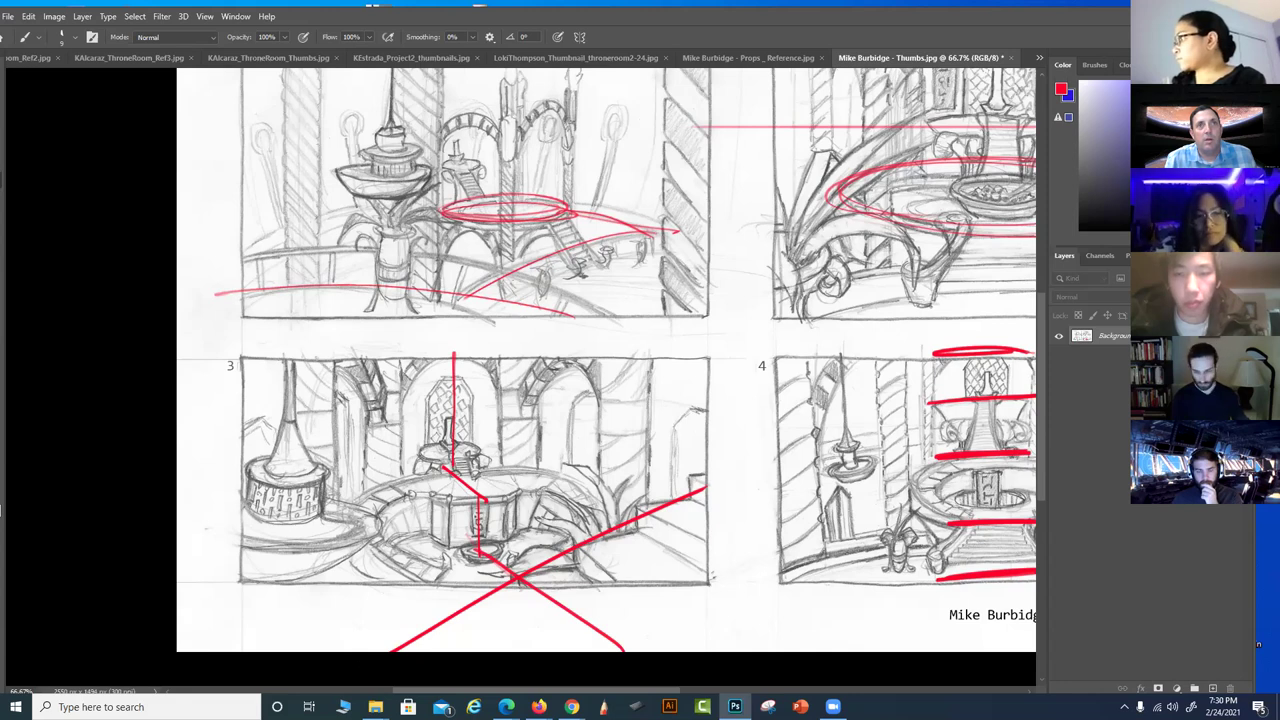
key(ctrl+z)
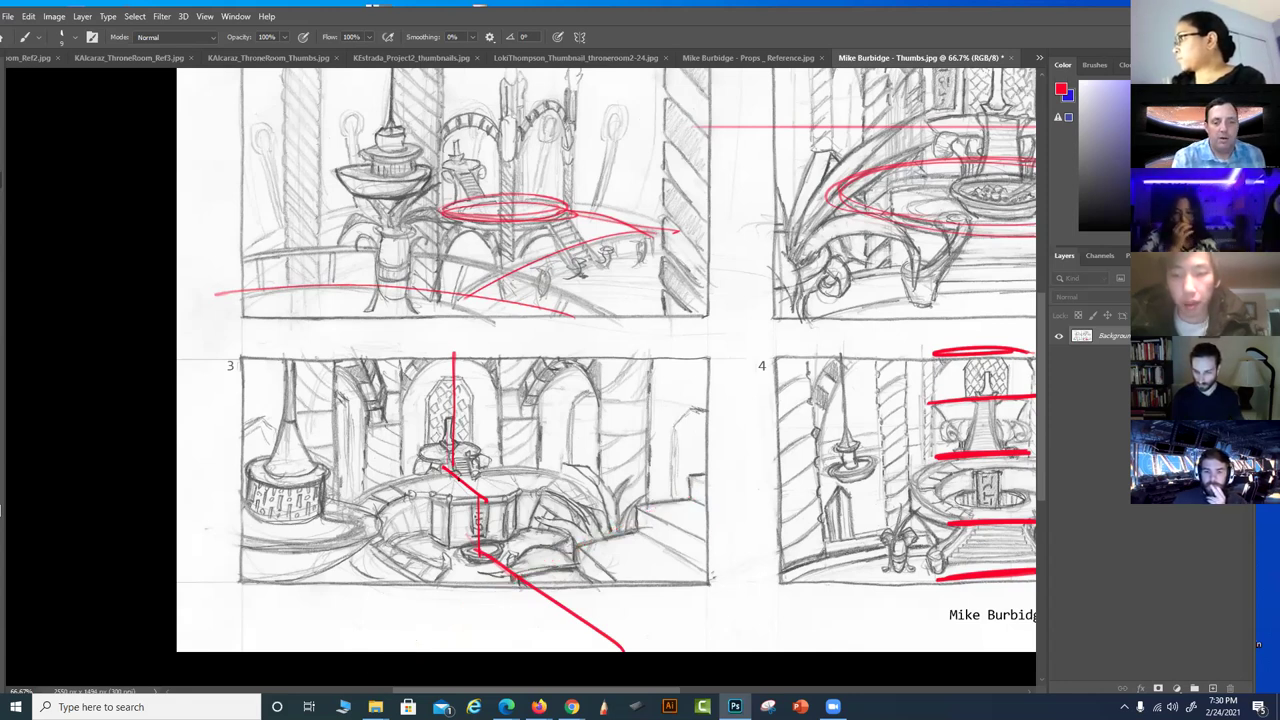
mouse_move(438, 482)
mouse_down()
mouse_move(407, 495)
mouse_move(425, 578)
mouse_up()
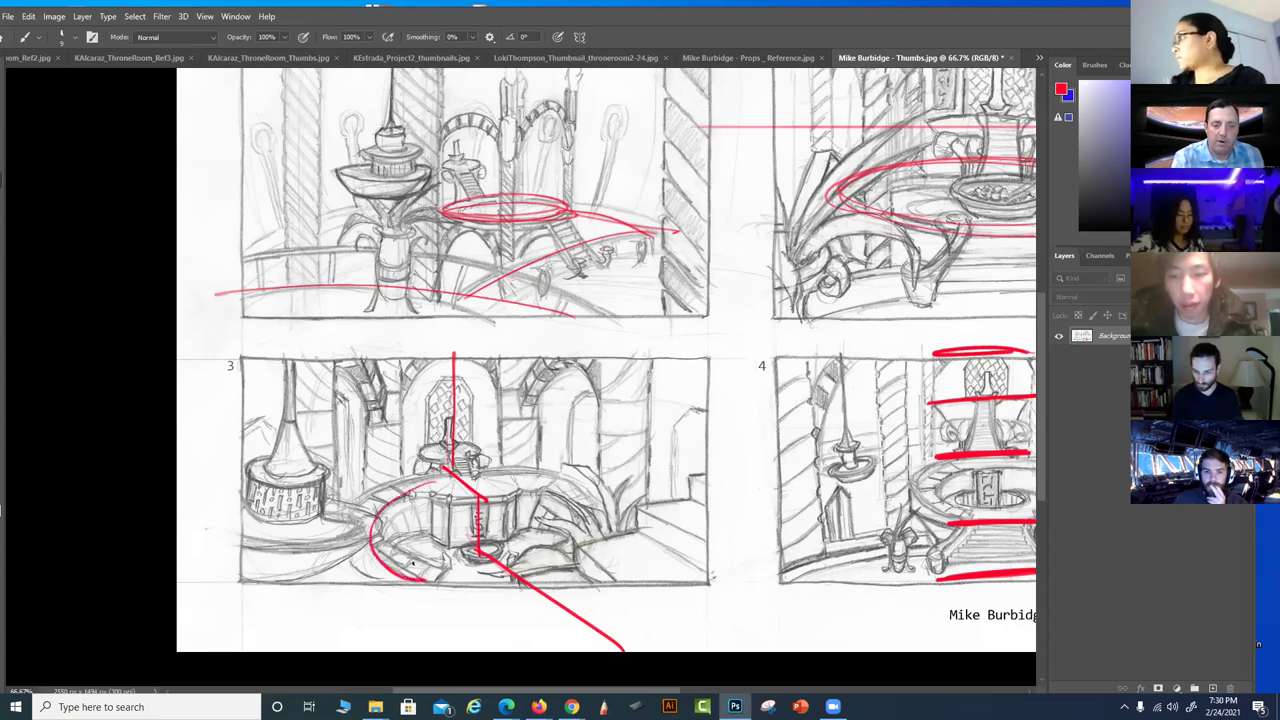
Extend the red arc around thumbnail 3's fountain and draw vertical lines on the left and right columns
drag(496, 476, 566, 536)
mouse_move(618, 360)
mouse_down()
mouse_move(623, 515)
mouse_move(642, 506)
mouse_move(640, 520)
mouse_move(610, 522)
mouse_up()
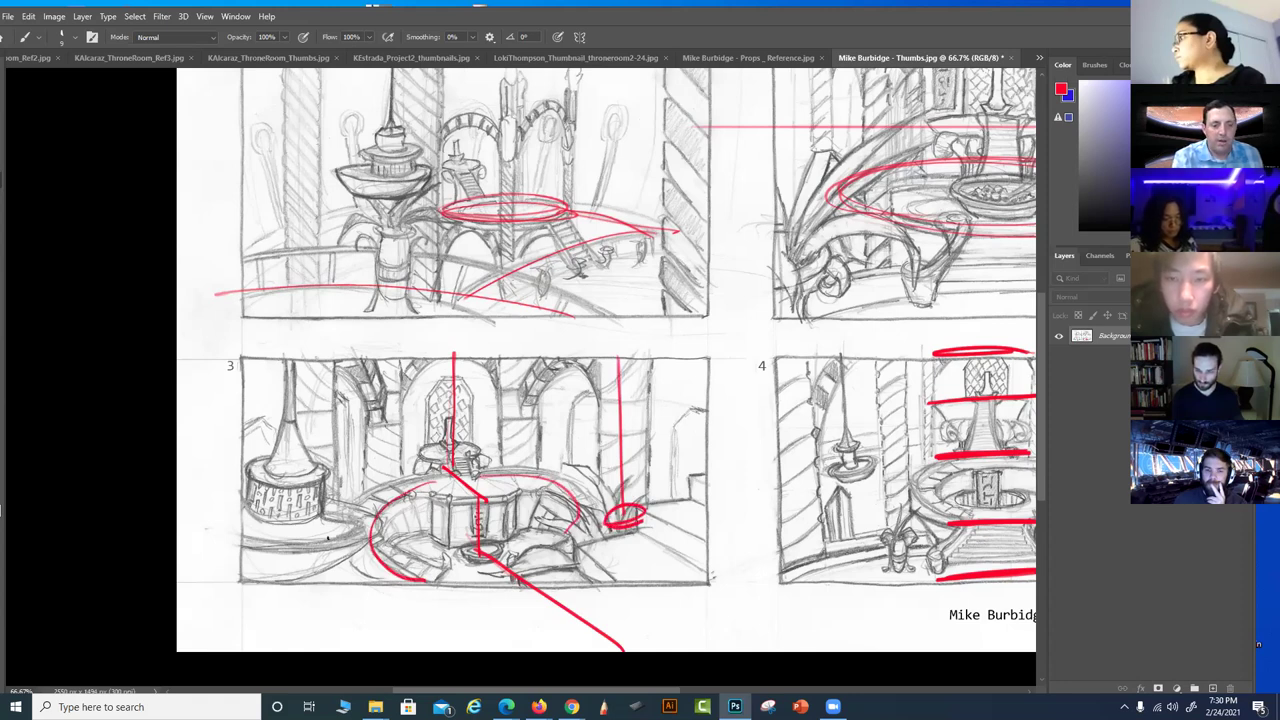
mouse_move(331, 537)
mouse_down()
mouse_move(322, 550)
mouse_move(340, 546)
mouse_move(350, 396)
mouse_move(320, 400)
mouse_move(354, 368)
mouse_up()
drag(310, 346, 315, 540)
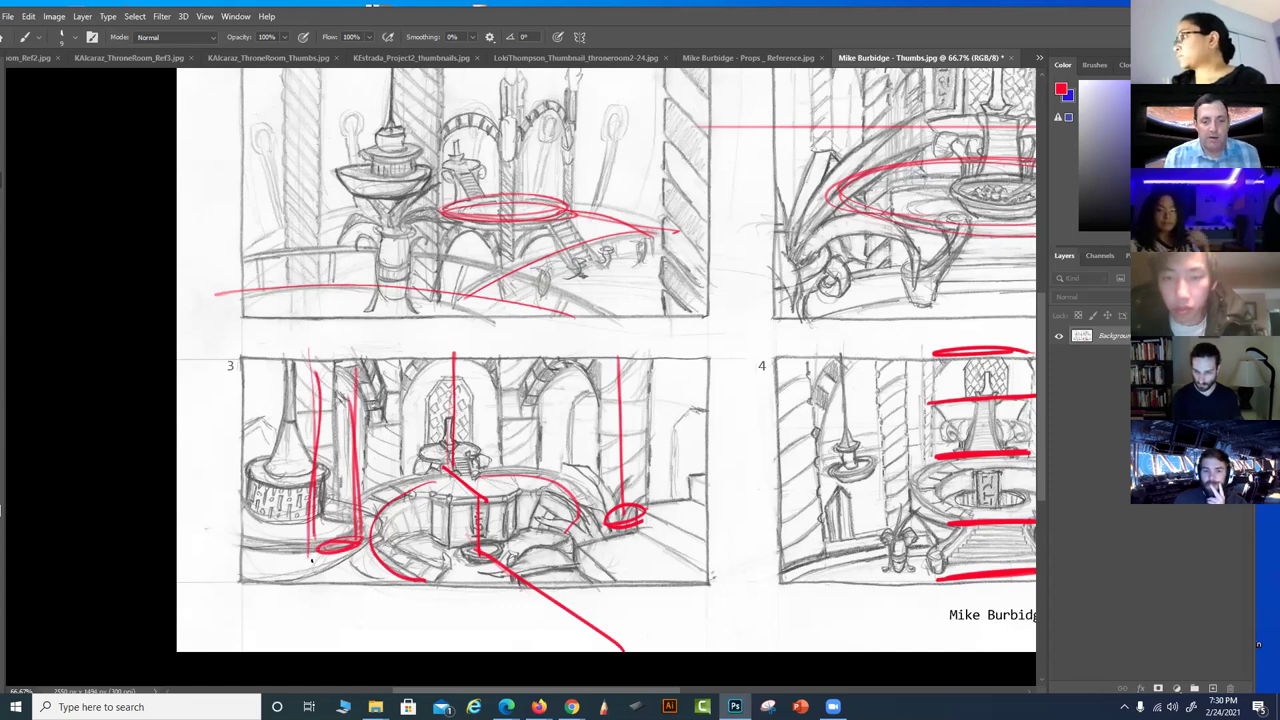
drag(478, 480, 477, 545)
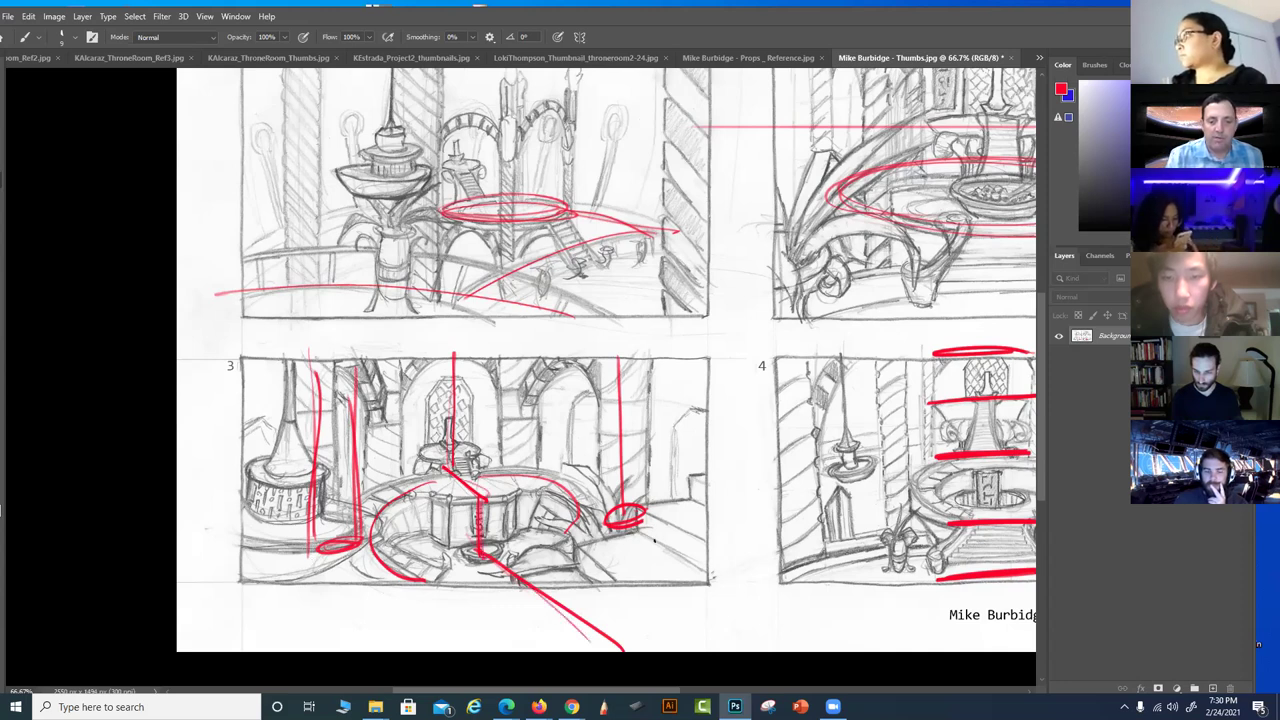
drag(417, 571, 410, 536)
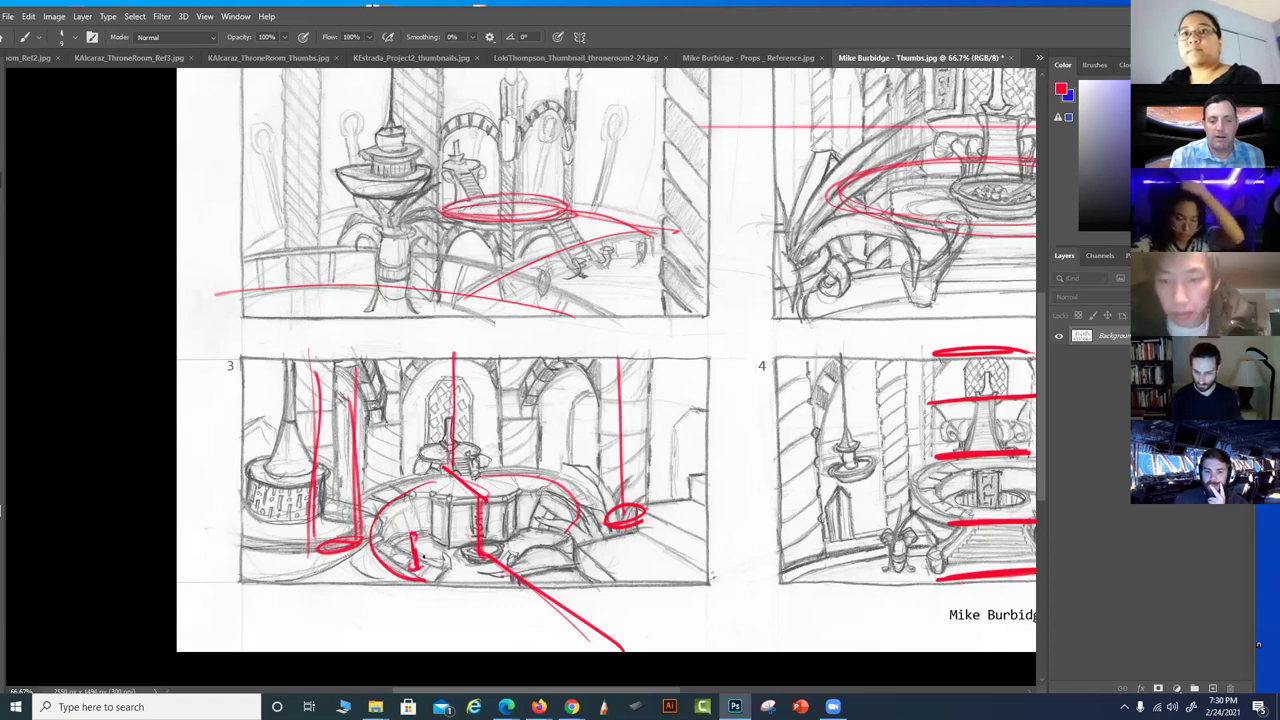
Try a right-edge line and a long diagonal on thumbnail 3, undo both, and shift the view
mouse_move(664, 360)
mouse_down()
mouse_move(658, 555)
mouse_move(643, 555)
mouse_move(662, 378)
mouse_up()
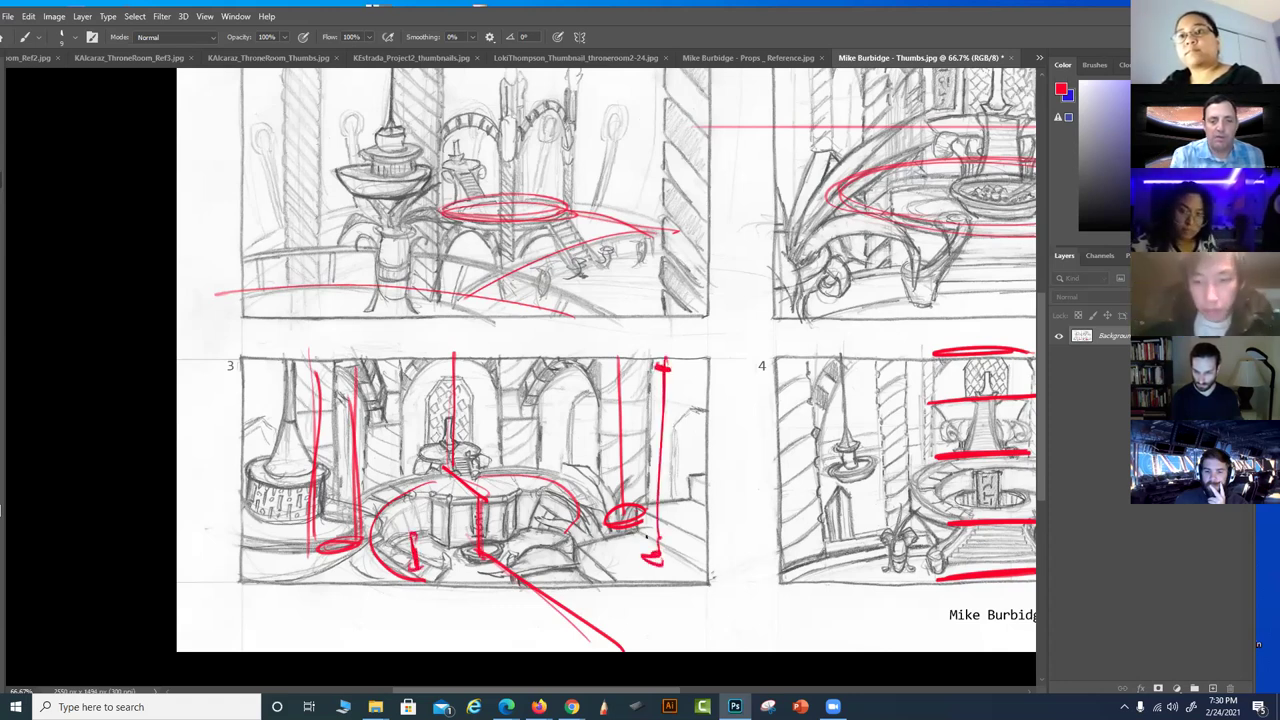
key(ctrl+z)
key(ctrl+z)
key(ctrl+z)
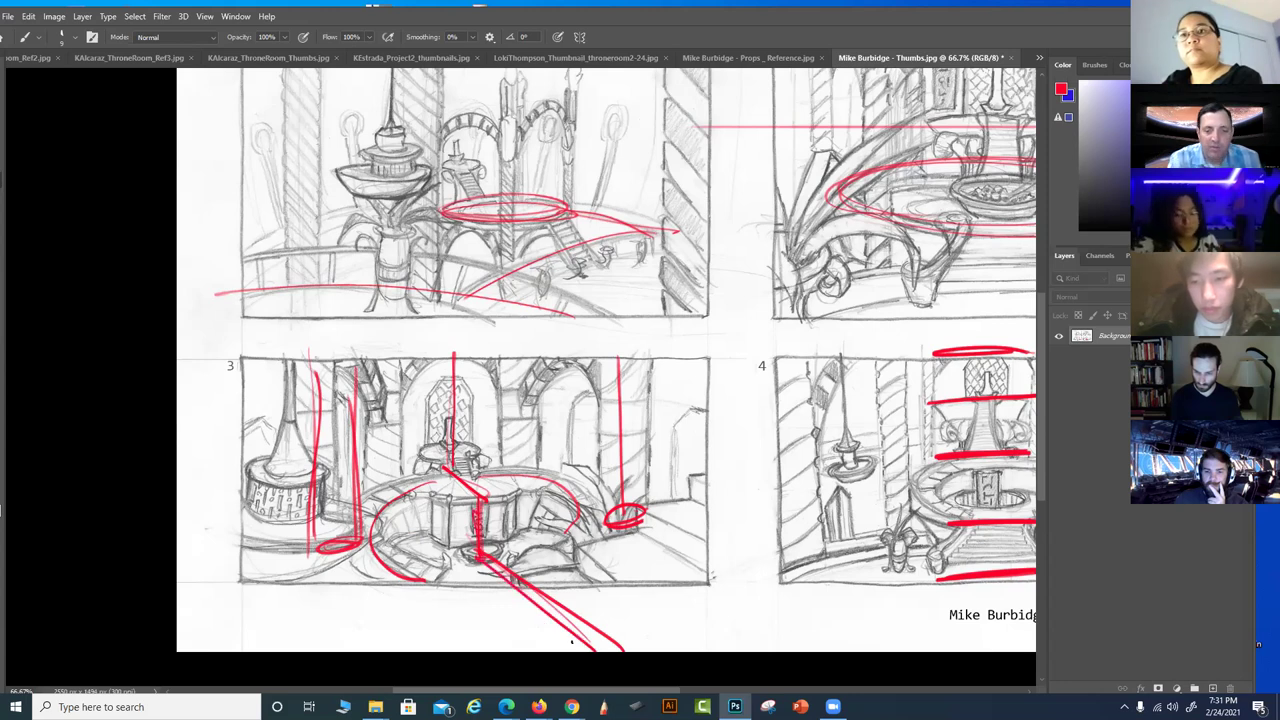
drag(705, 482, 382, 648)
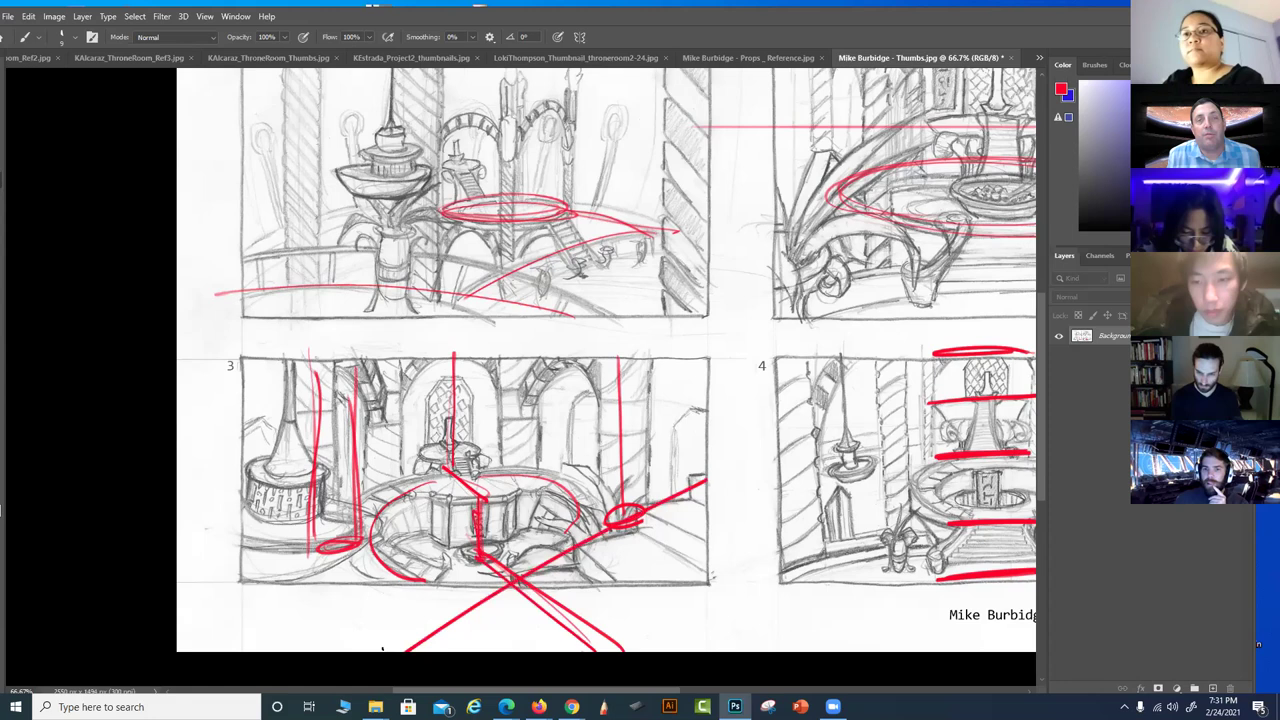
key(ctrl+z)
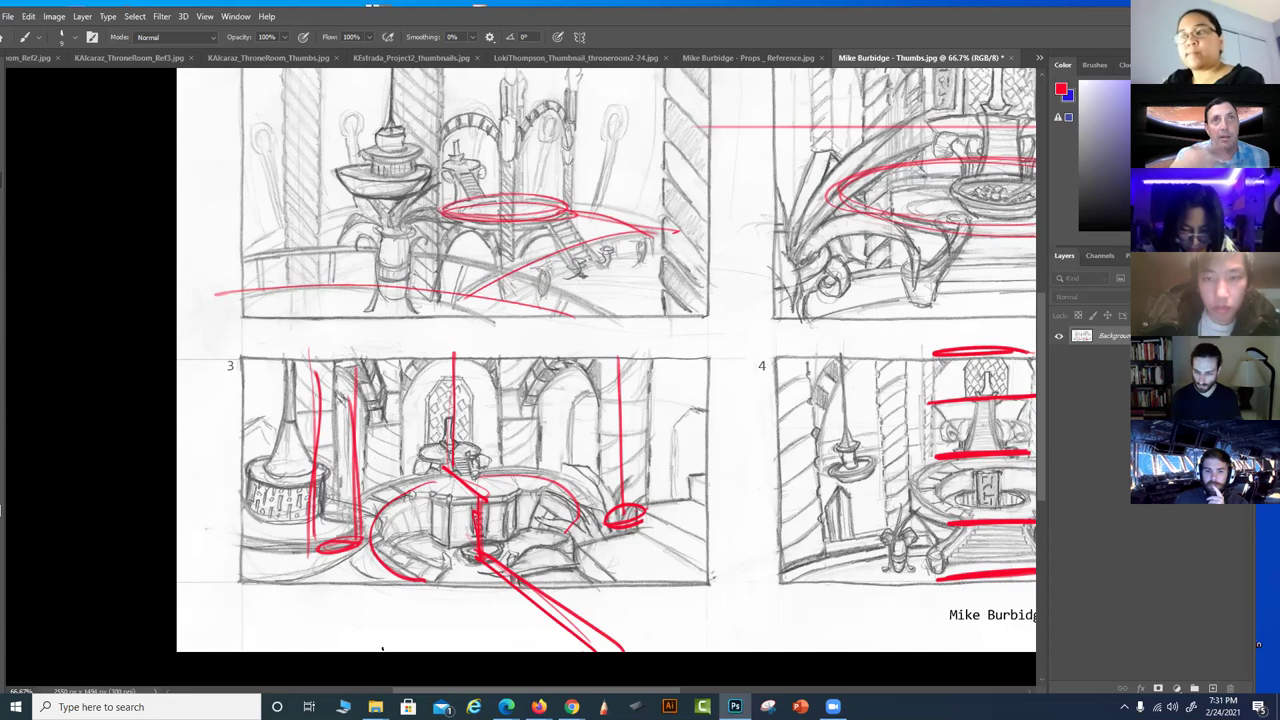
drag(641, 588, 599, 558)
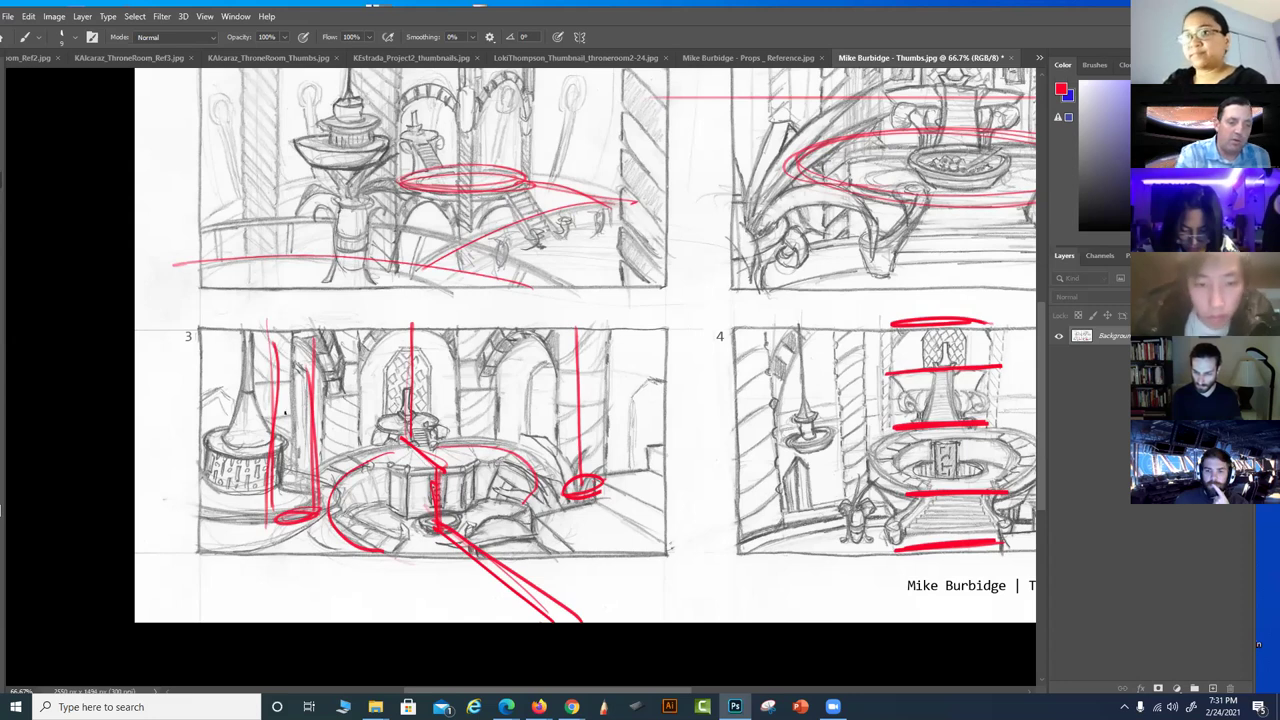
Sweep a red curve down thumbnail 3's left side with hatching beneath it
drag(246, 466, 216, 540)
mouse_move(290, 408)
mouse_down()
mouse_move(248, 434)
mouse_move(218, 493)
mouse_move(207, 570)
mouse_move(335, 600)
mouse_up()
mouse_move(236, 572)
mouse_down()
mouse_move(328, 602)
mouse_move(220, 589)
mouse_move(358, 600)
mouse_move(344, 592)
mouse_move(400, 618)
mouse_move(486, 616)
mouse_move(601, 547)
mouse_up()
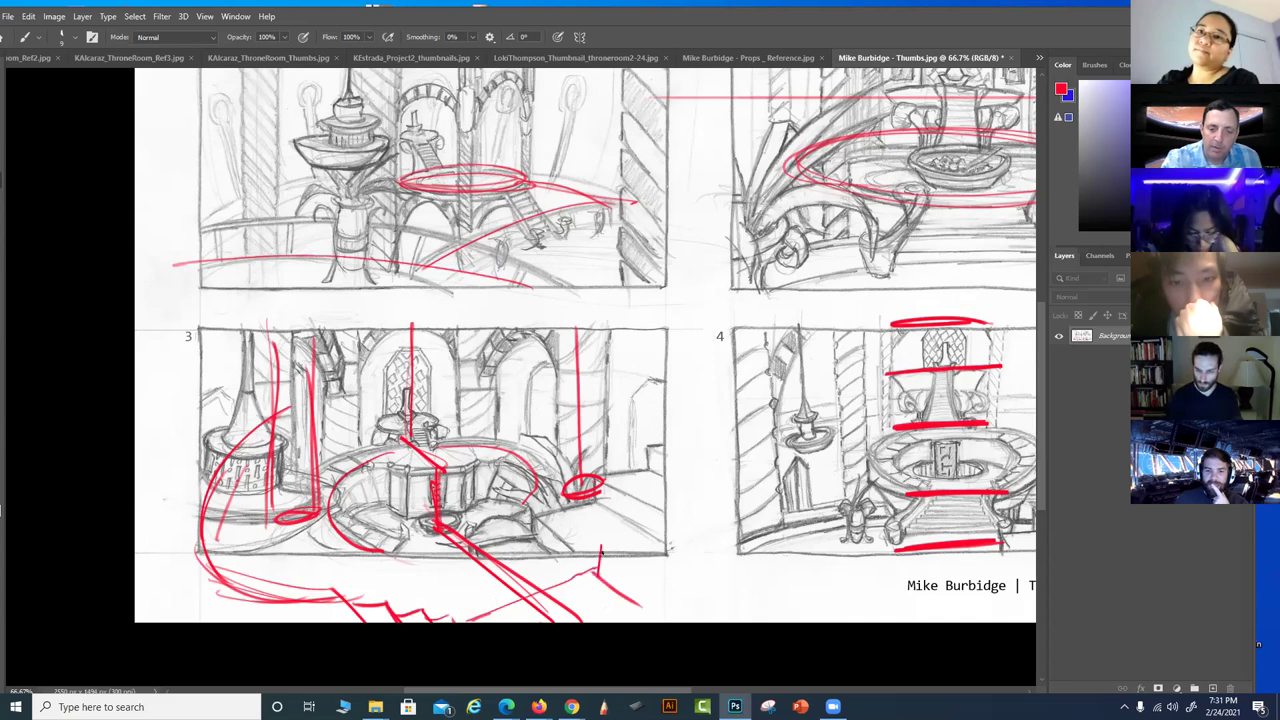
Hatch red lines fanning from thumbnail 3's bottom-right corner toward panel 4
right_click(613, 542)
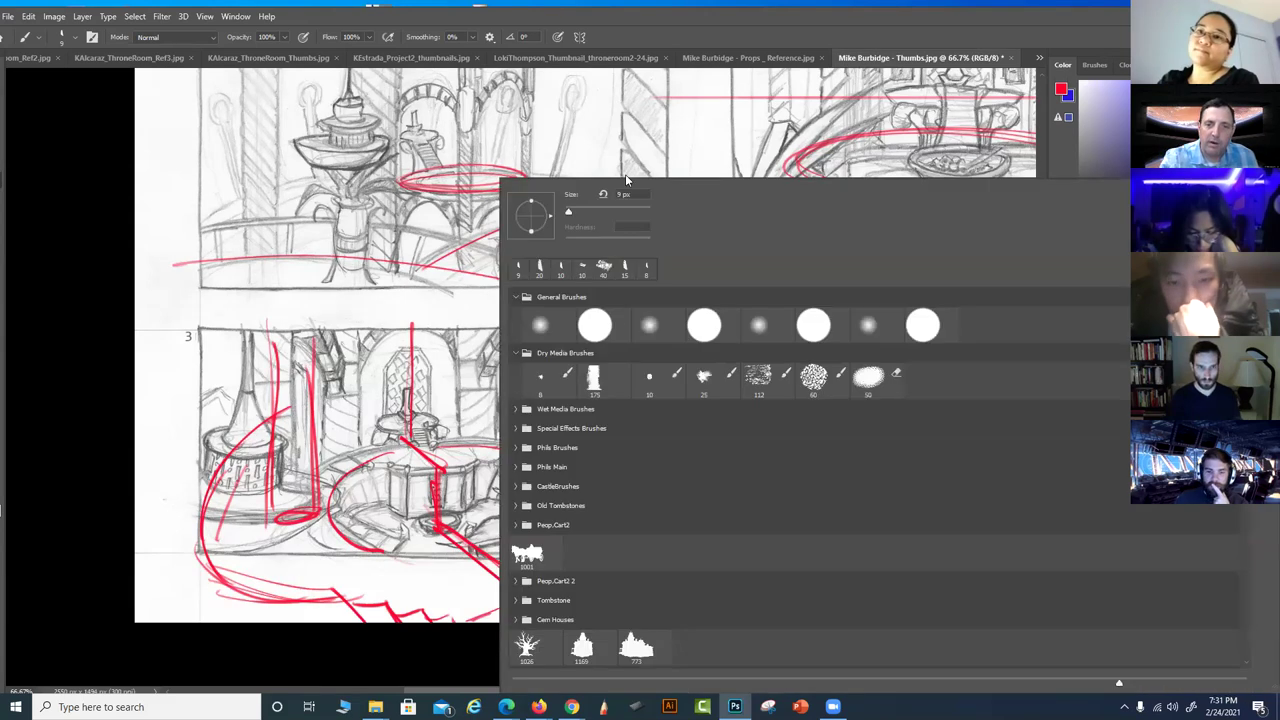
key(Escape)
mouse_move(624, 554)
mouse_down()
mouse_move(686, 590)
mouse_move(606, 570)
mouse_move(725, 406)
mouse_move(680, 493)
mouse_move(628, 528)
mouse_move(718, 580)
mouse_up()
drag(642, 534, 714, 570)
mouse_move(650, 512)
mouse_down()
mouse_move(734, 548)
mouse_move(744, 540)
mouse_up()
drag(662, 490, 736, 526)
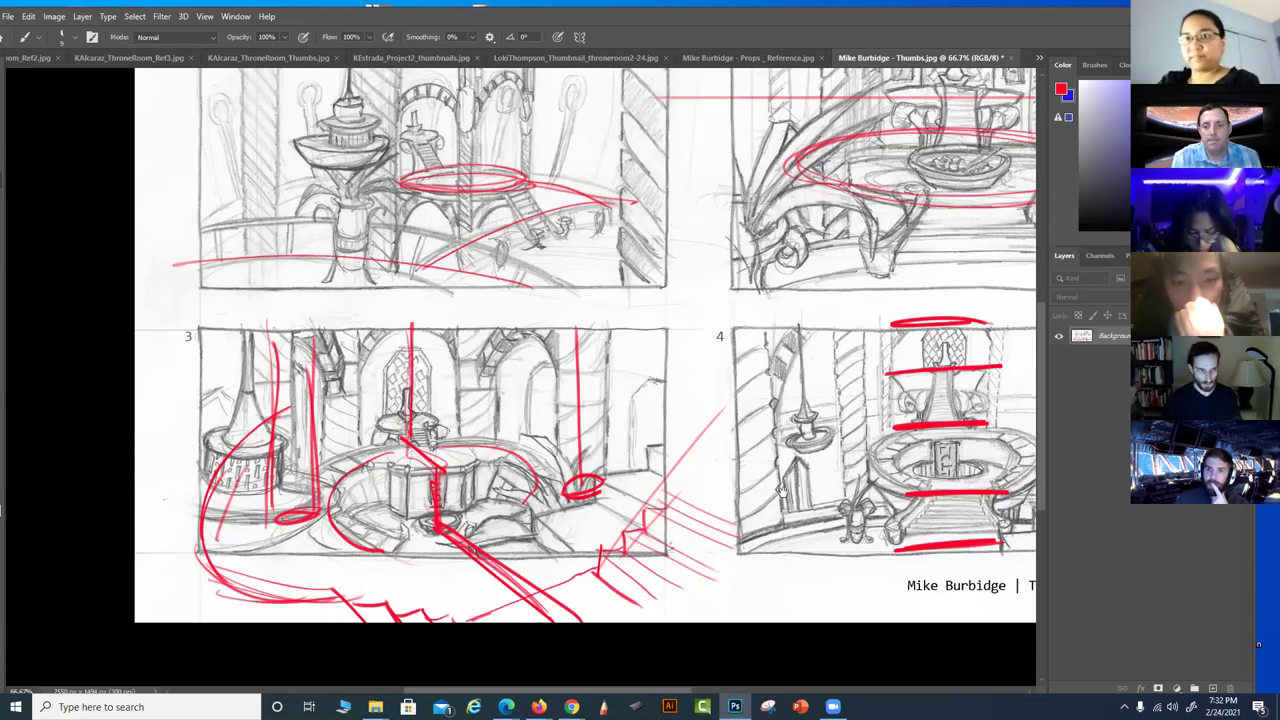
drag(729, 566, 402, 563)
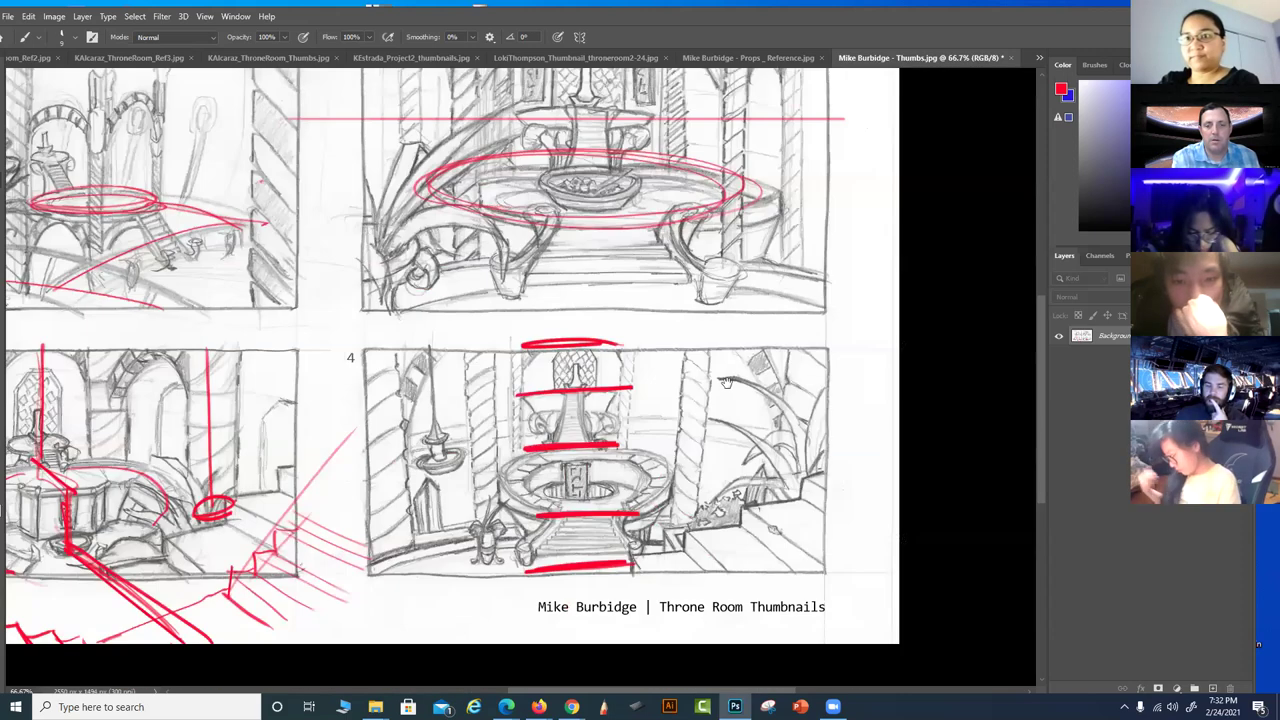
drag(851, 414, 1056, 474)
drag(747, 416, 882, 487)
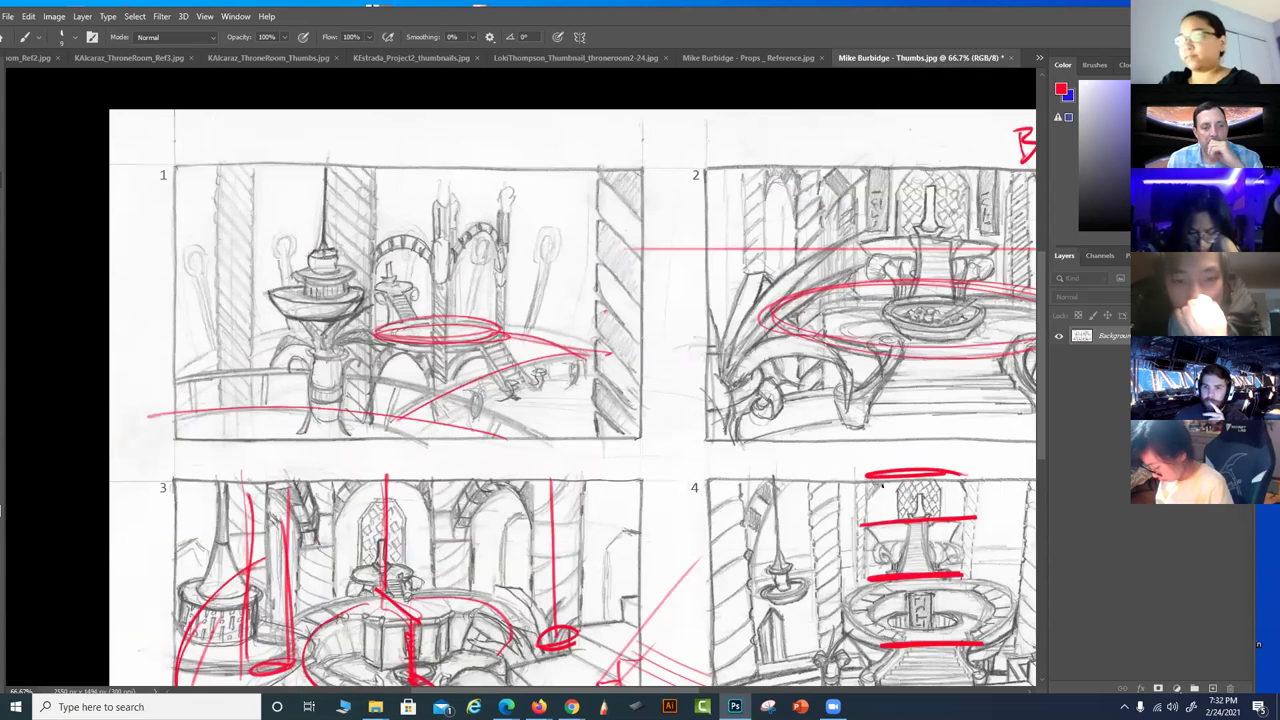
drag(806, 571, 797, 437)
scroll(708, 573, up, 3)
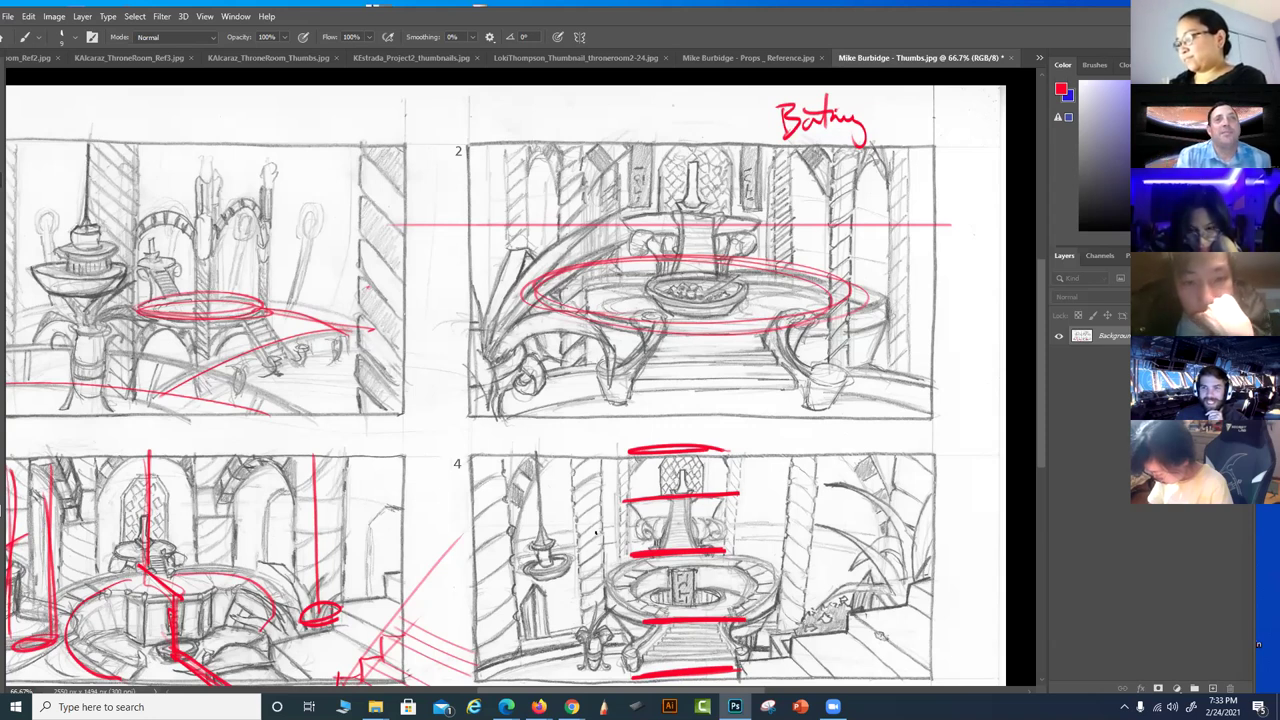
drag(770, 586, 771, 515)
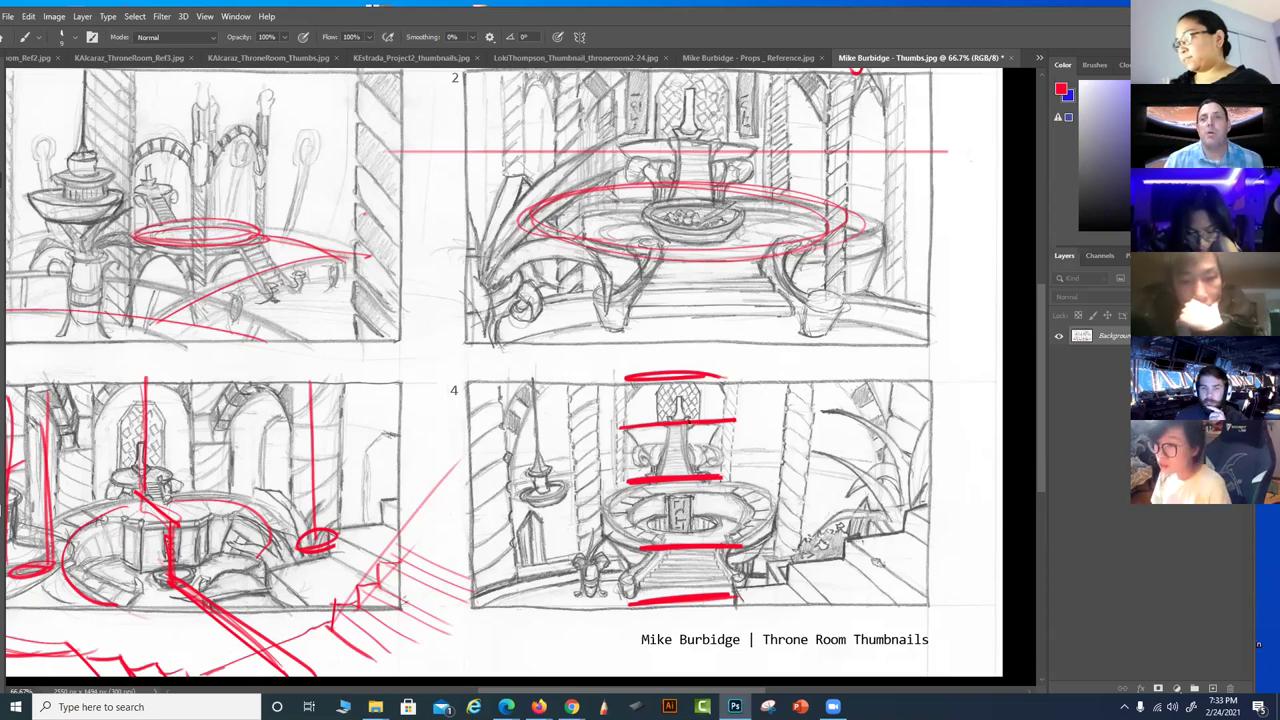
Close the marked-up throne room thumbnails sheet without saving the paintover
click(1008, 58)
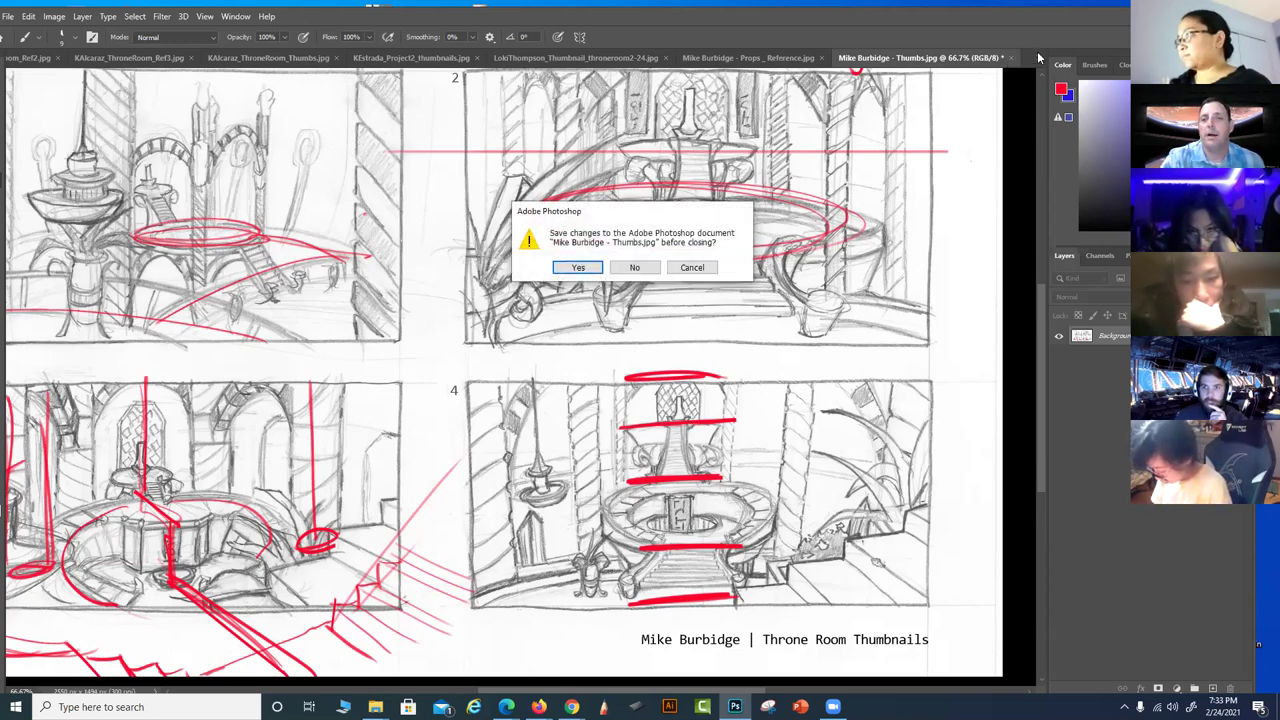
click(636, 267)
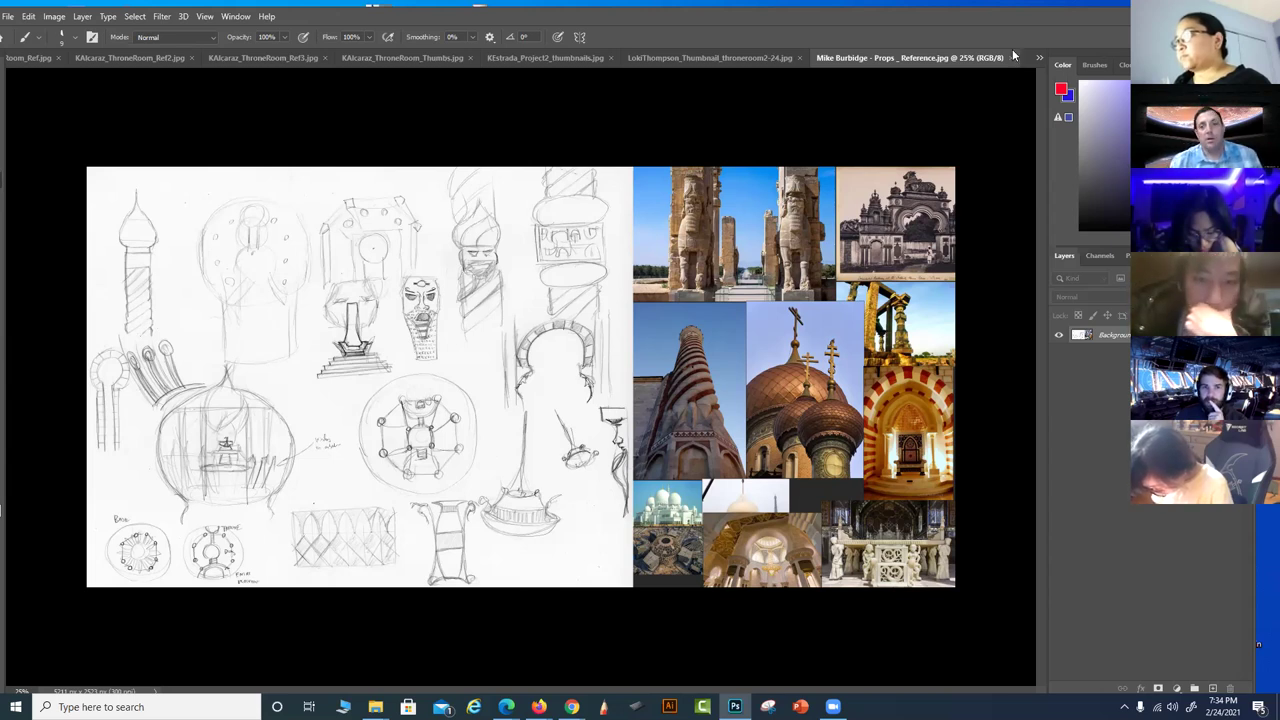
Close the Props_Reference board to reveal the next student's inked throne hall
click(1011, 58)
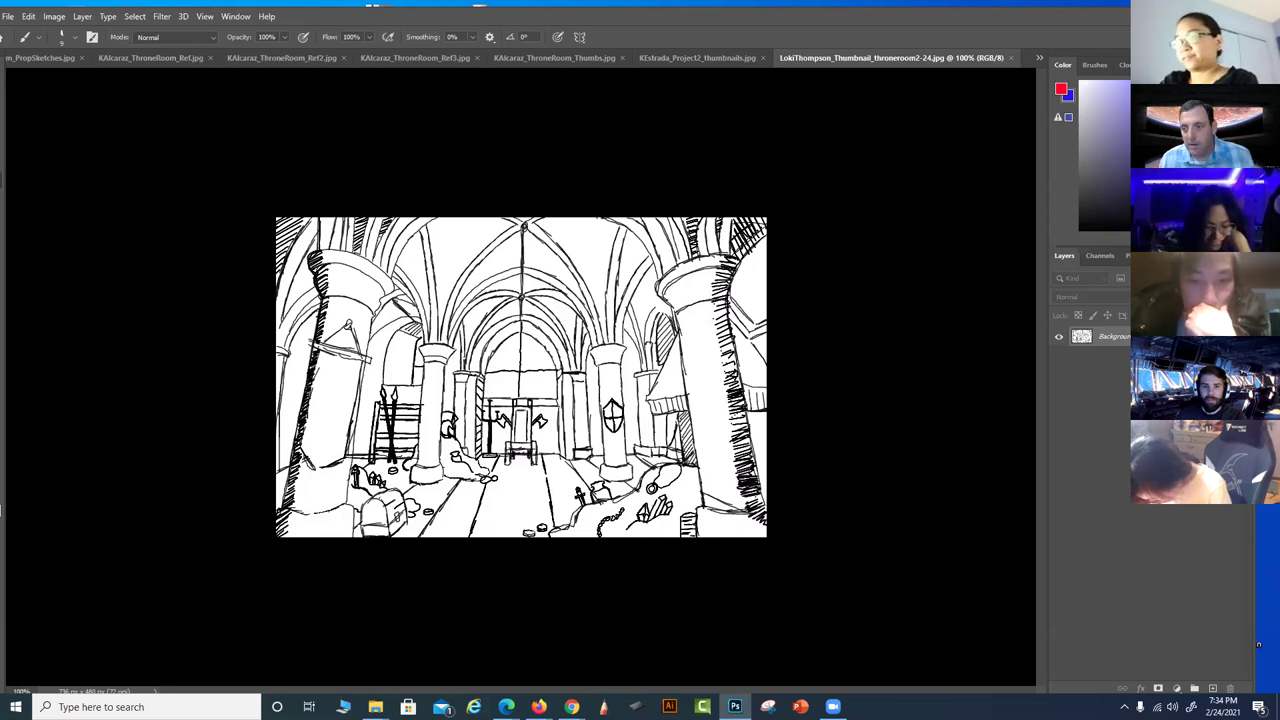
click(266, 37)
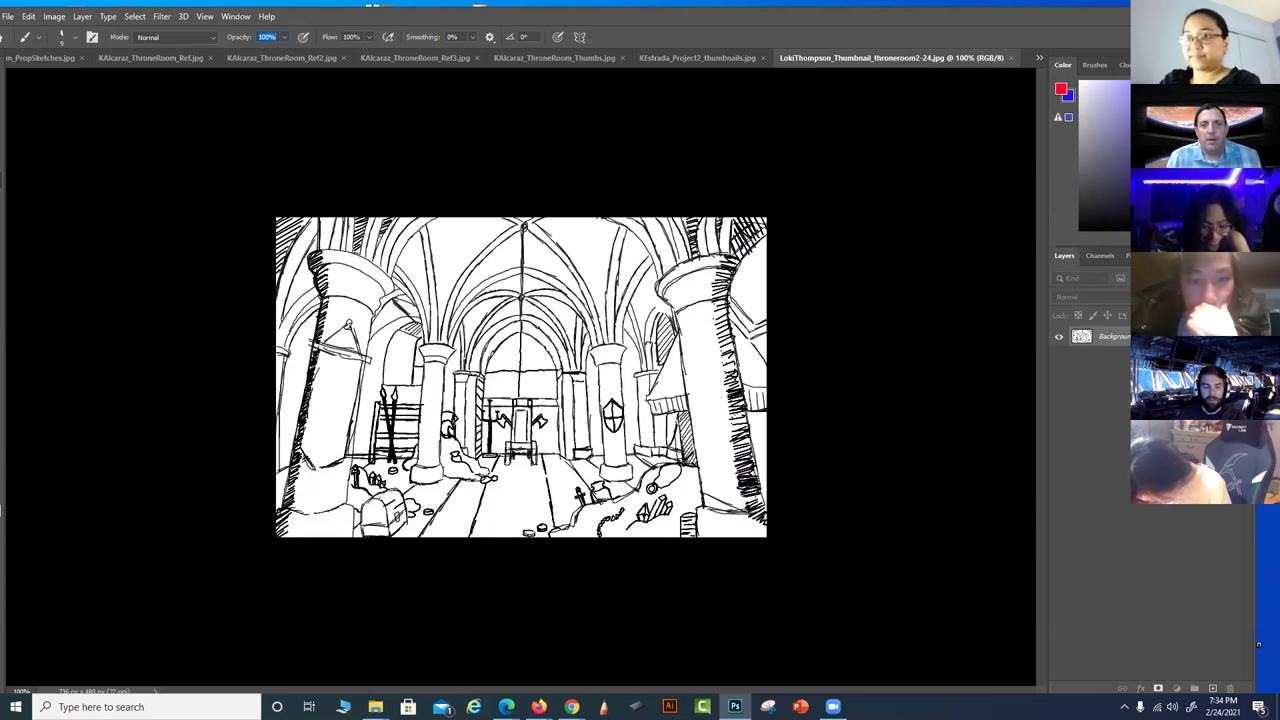
key(ctrl+plus)
key(ctrl+plus)
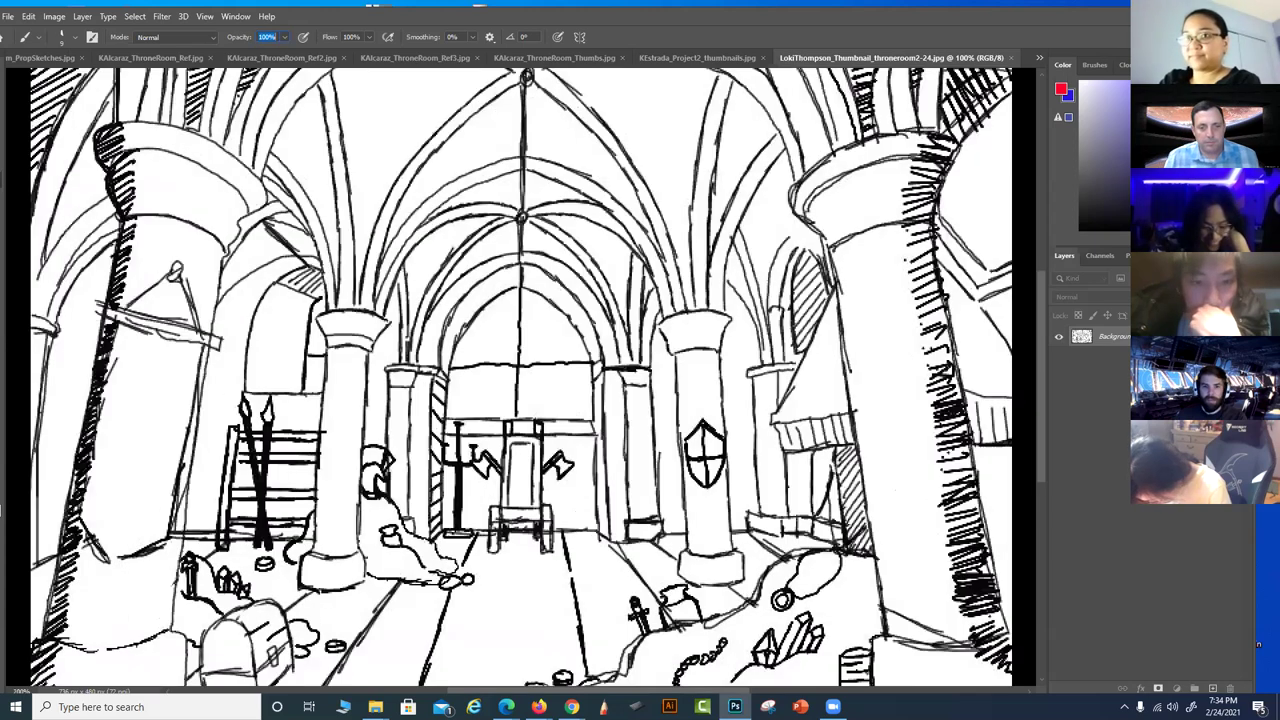
key(ctrl+minus)
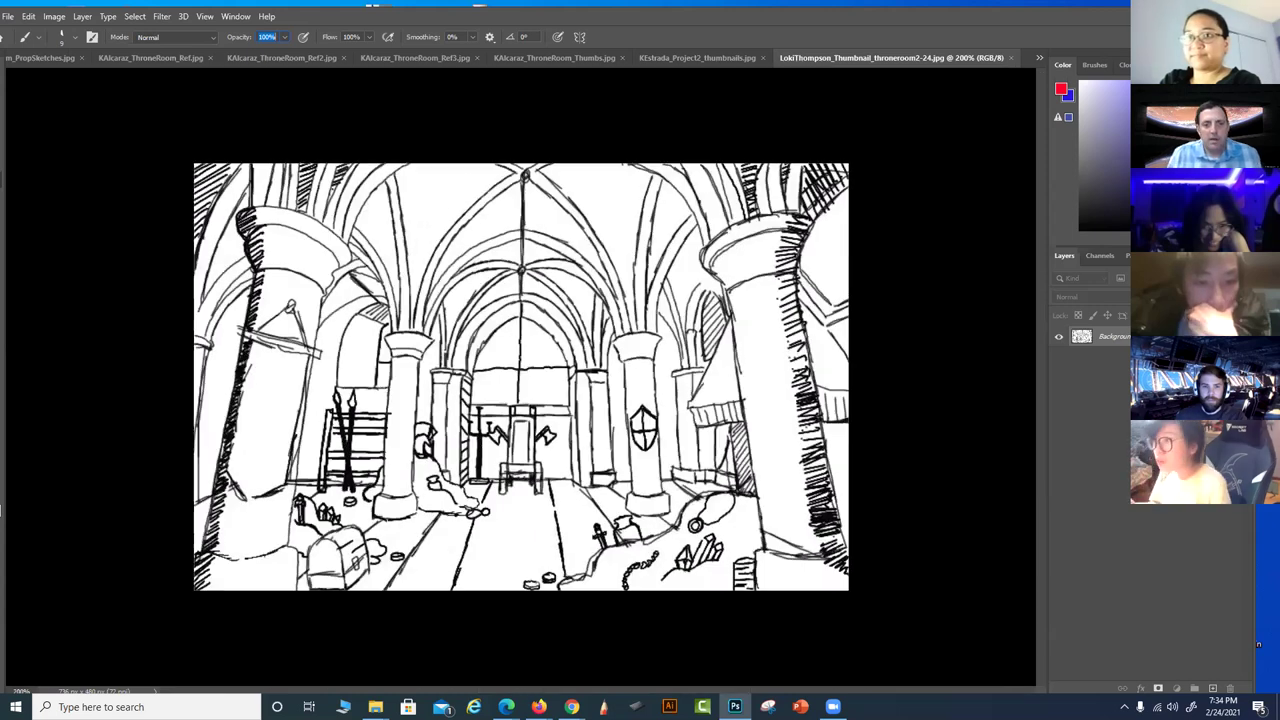
key(ctrl+minus)
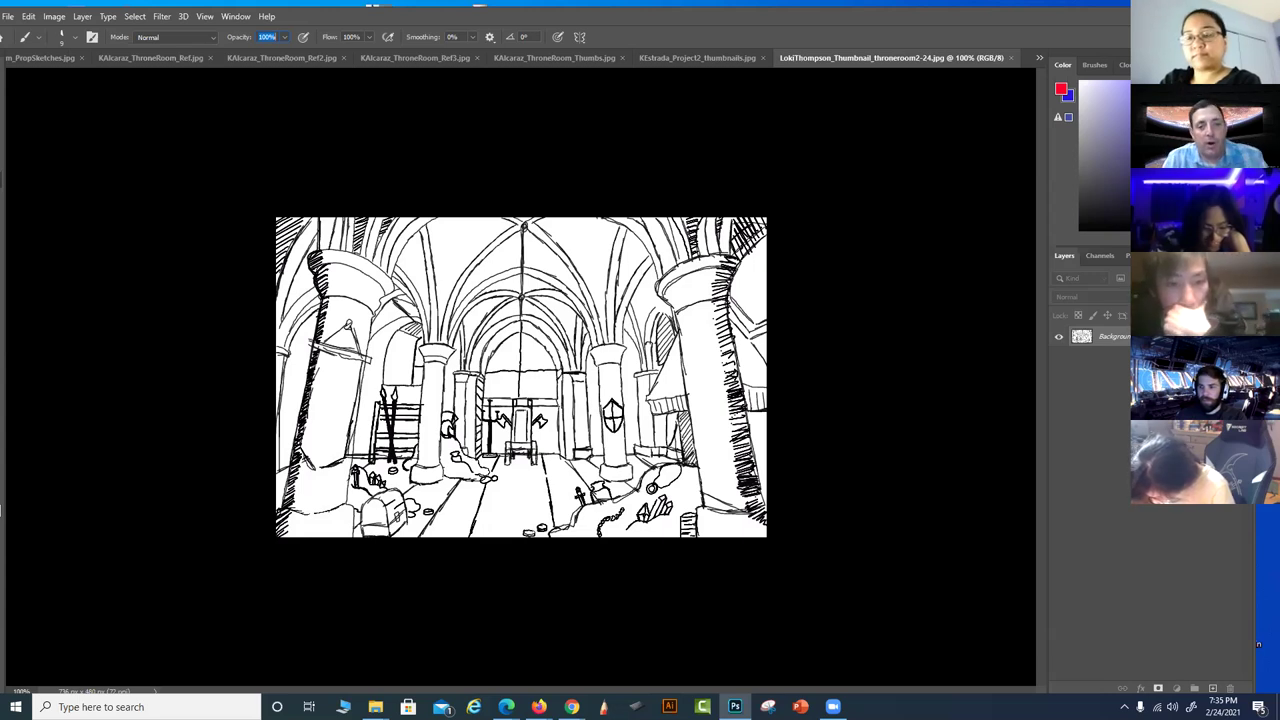
drag(523, 224, 523, 537)
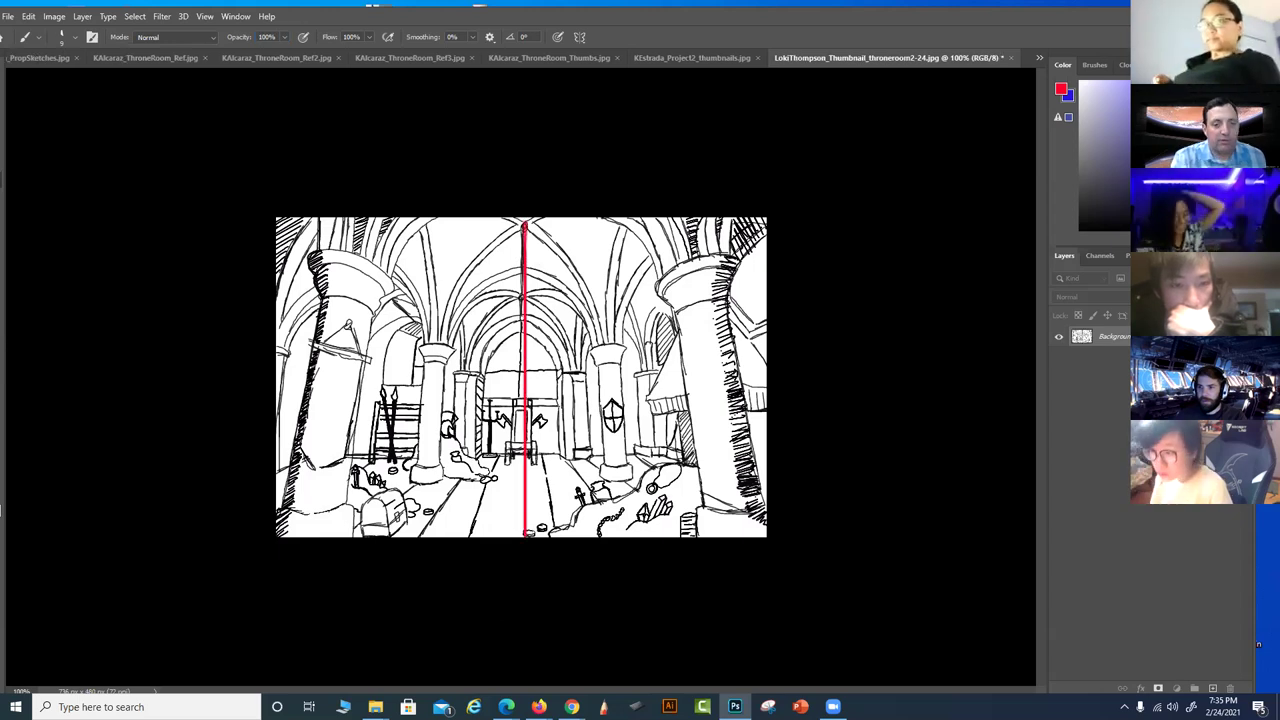
key(ctrl+z)
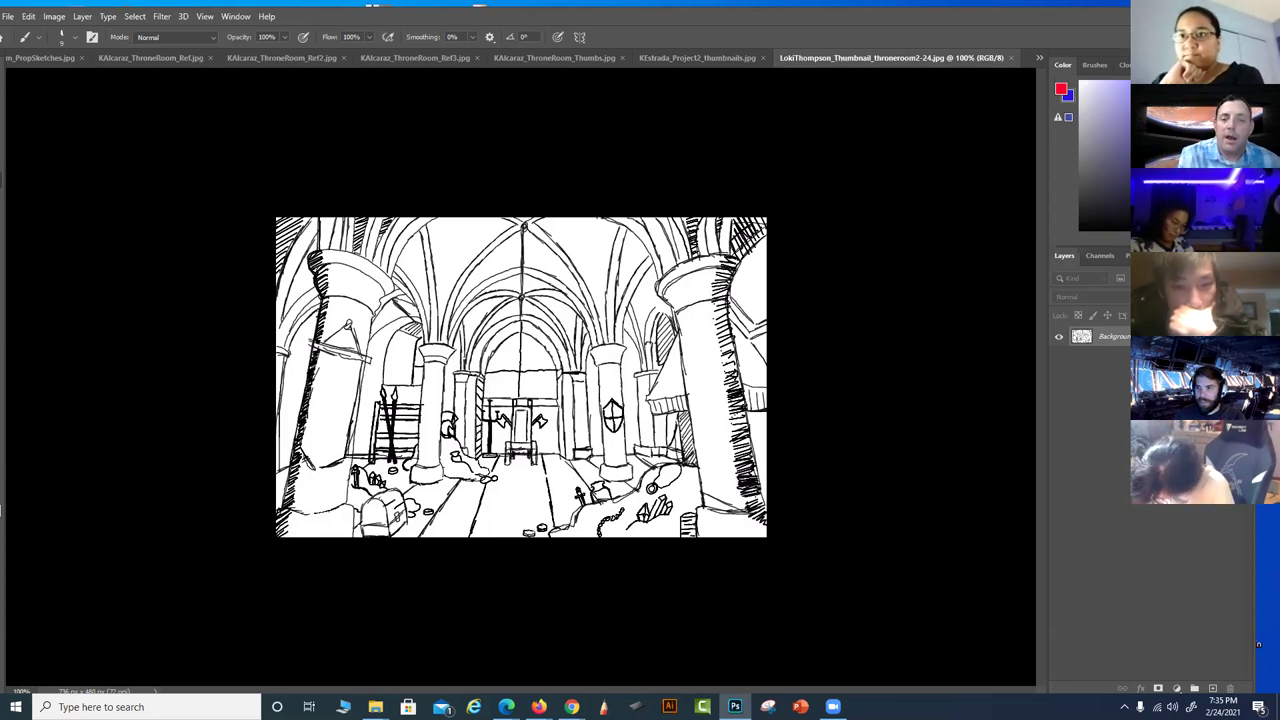
mouse_move(319, 267)
mouse_down()
mouse_move(383, 296)
mouse_move(351, 297)
mouse_move(350, 262)
mouse_up()
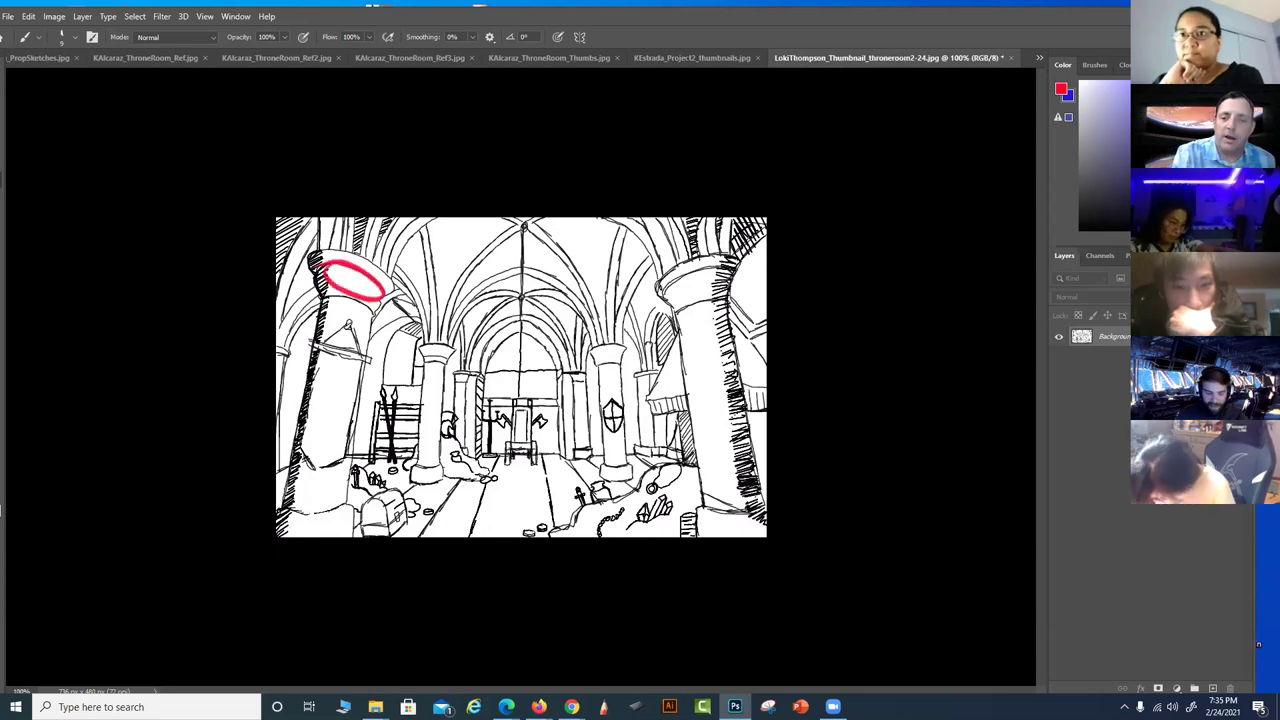
drag(310, 257, 395, 301)
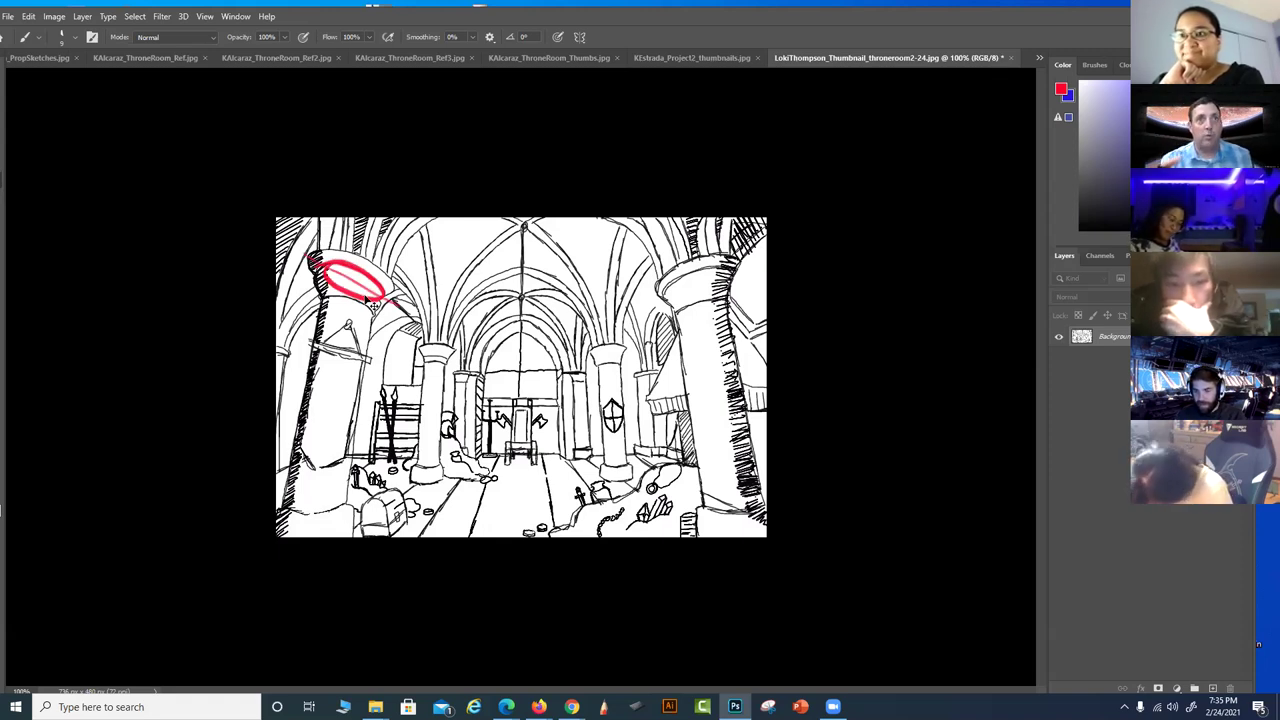
key(ctrl+z)
key(ctrl+z)
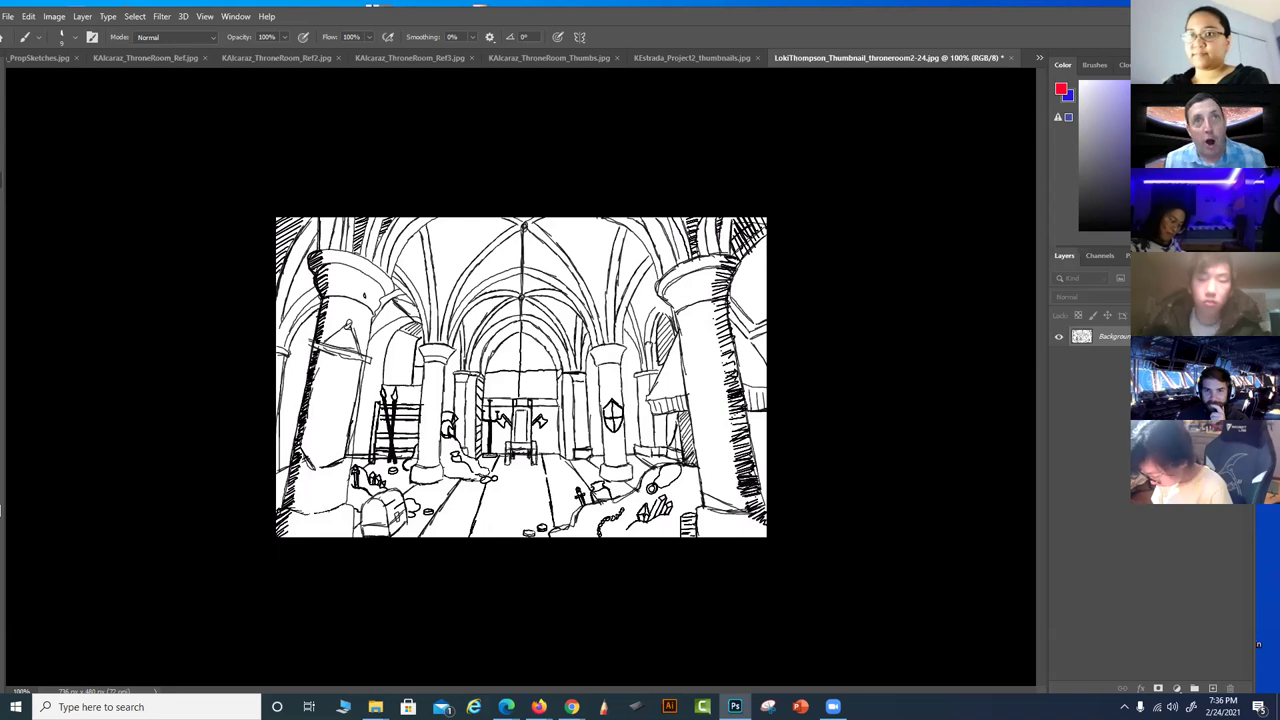
Paint red over both upper arches, add light guide strokes, and run a line down the right pillar
drag(605, 218, 670, 288)
drag(384, 277, 410, 218)
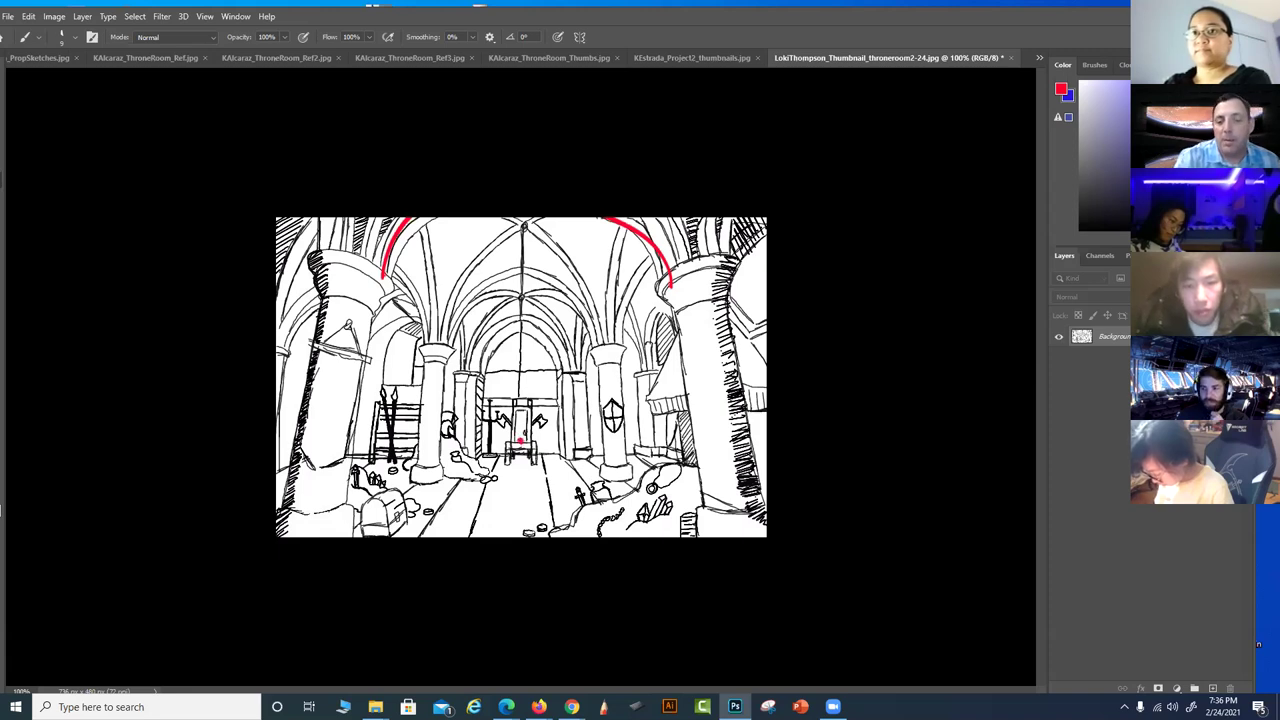
drag(680, 262, 605, 360)
drag(680, 268, 760, 262)
drag(664, 300, 732, 294)
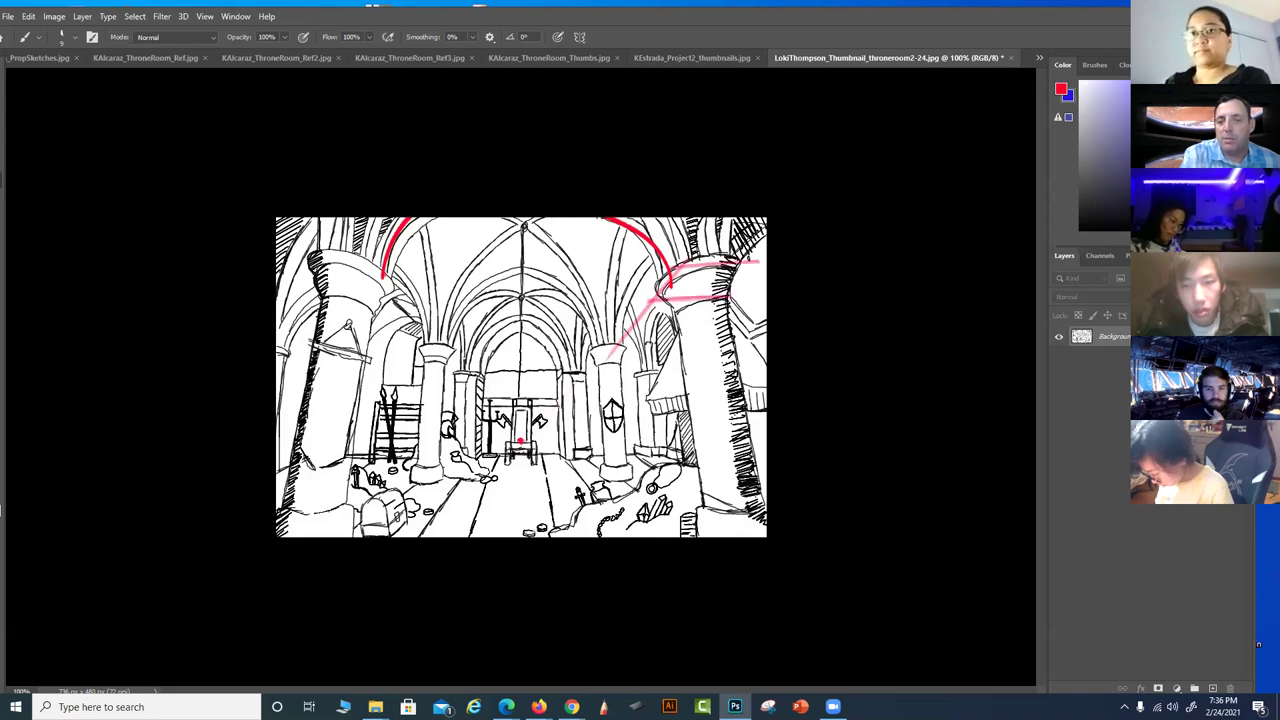
drag(680, 218, 744, 536)
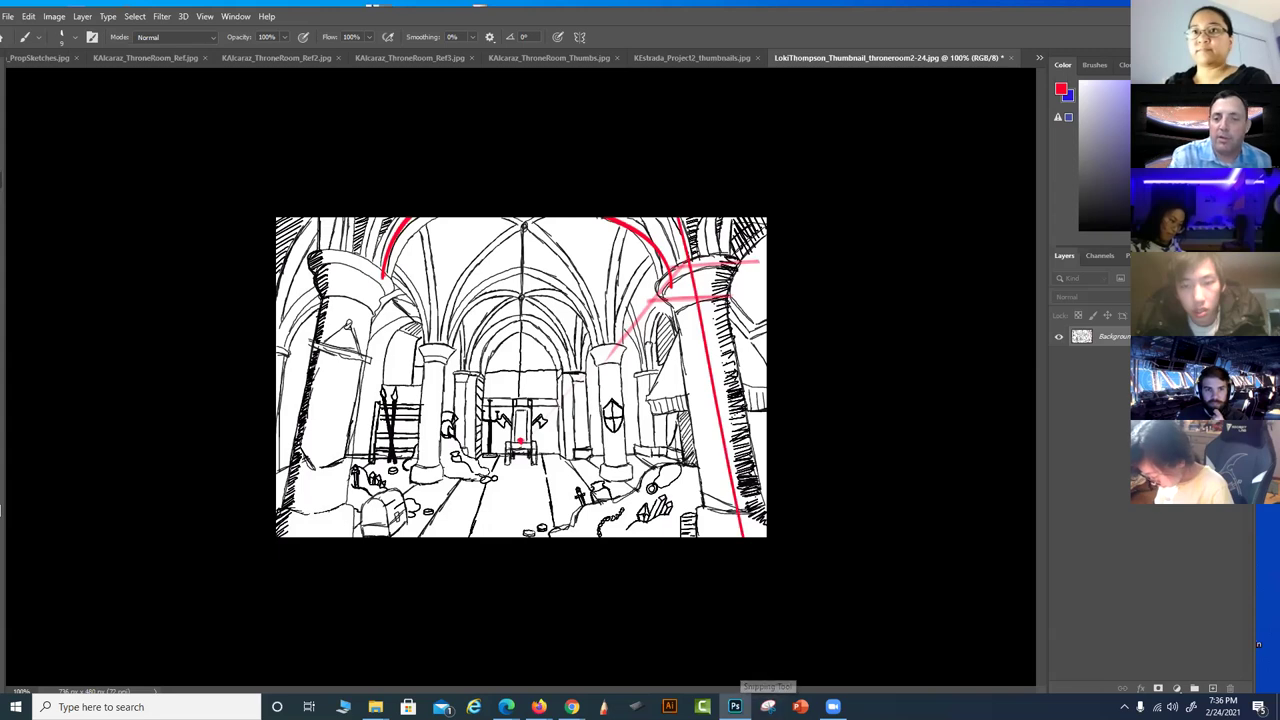
mouse_move(756, 263)
mouse_down()
mouse_move(718, 294)
mouse_move(690, 264)
mouse_move(662, 296)
mouse_move(740, 288)
mouse_up()
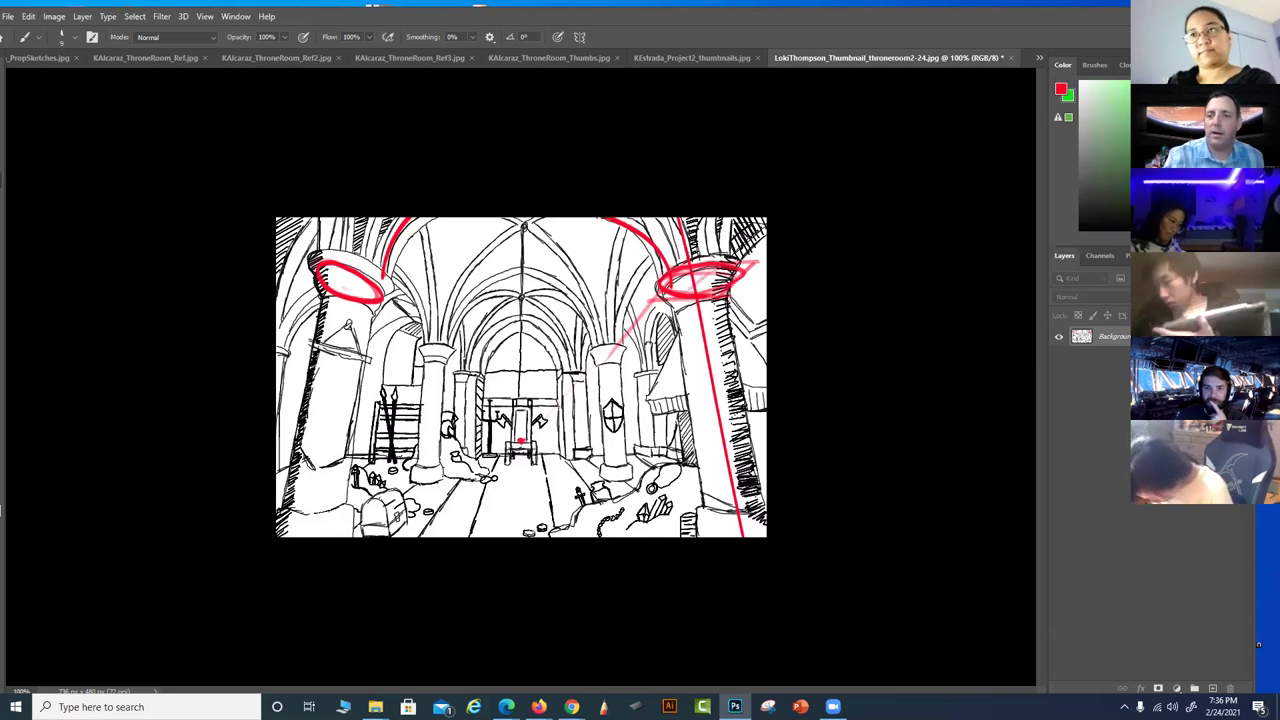
Scribble green inside the right pillar's red ellipse, undoing the extra strokes
key(x)
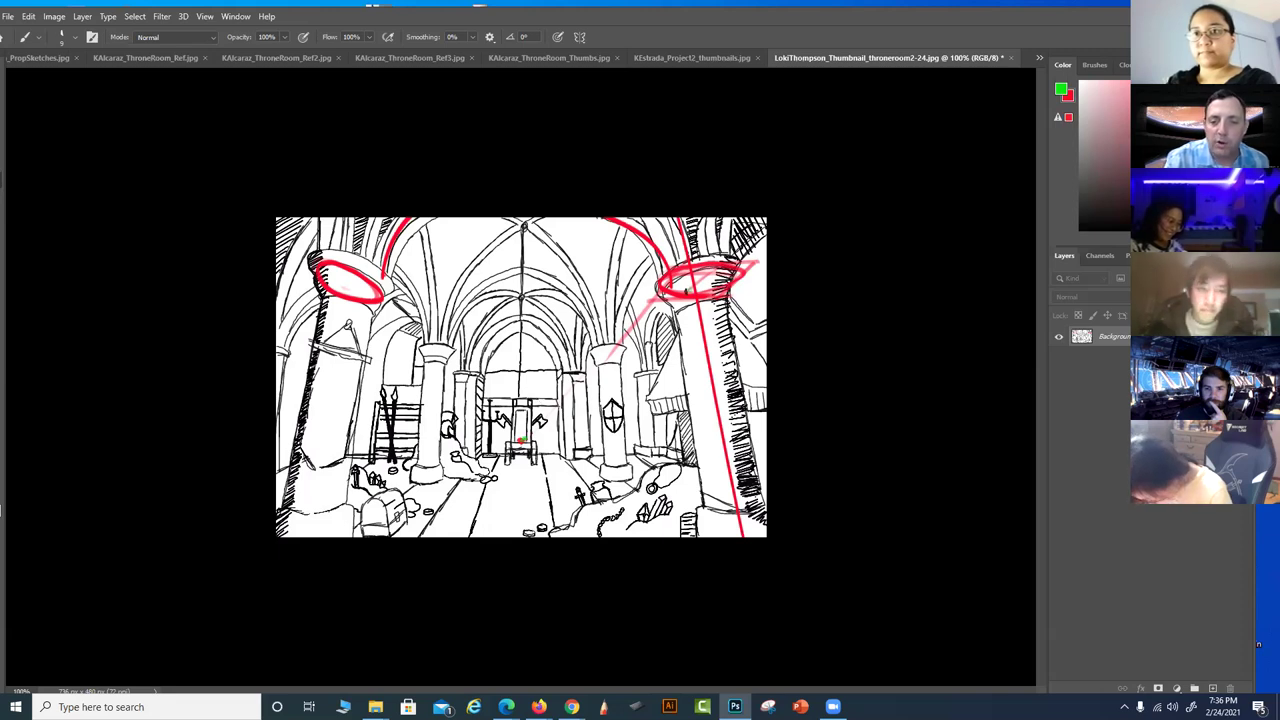
drag(713, 270, 692, 287)
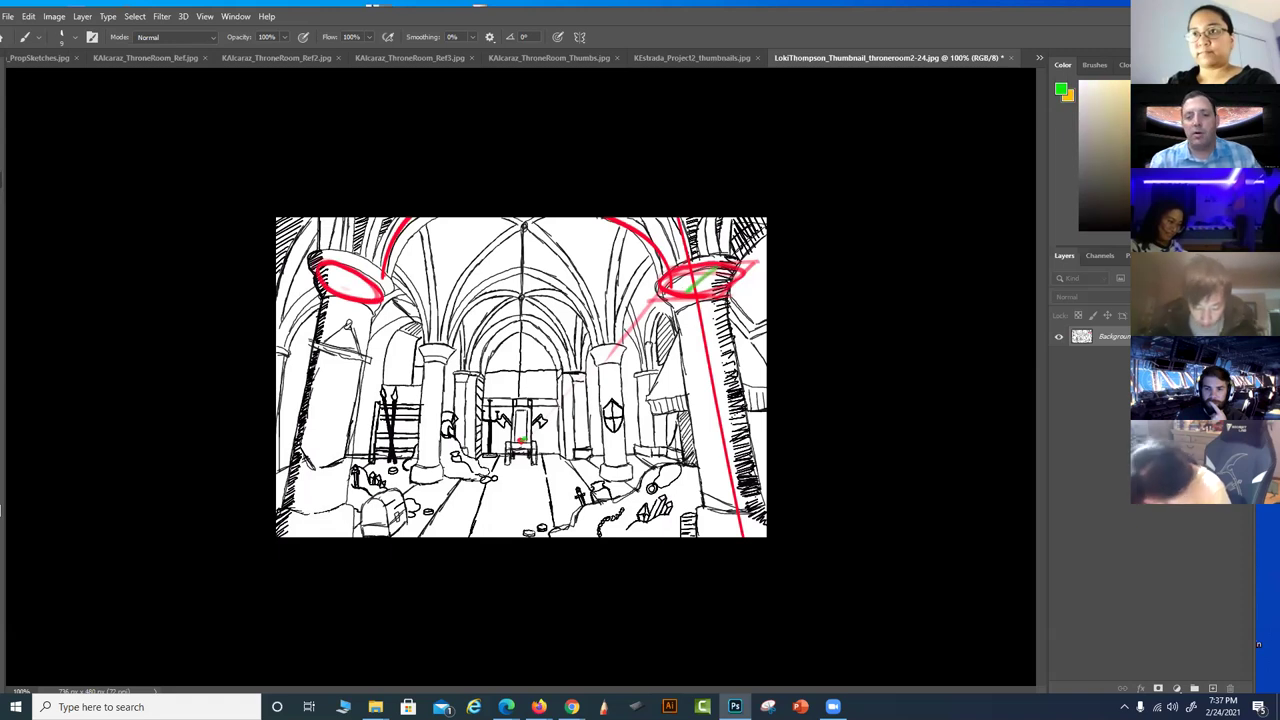
drag(738, 268, 664, 284)
key(ctrl+z)
key(ctrl+z)
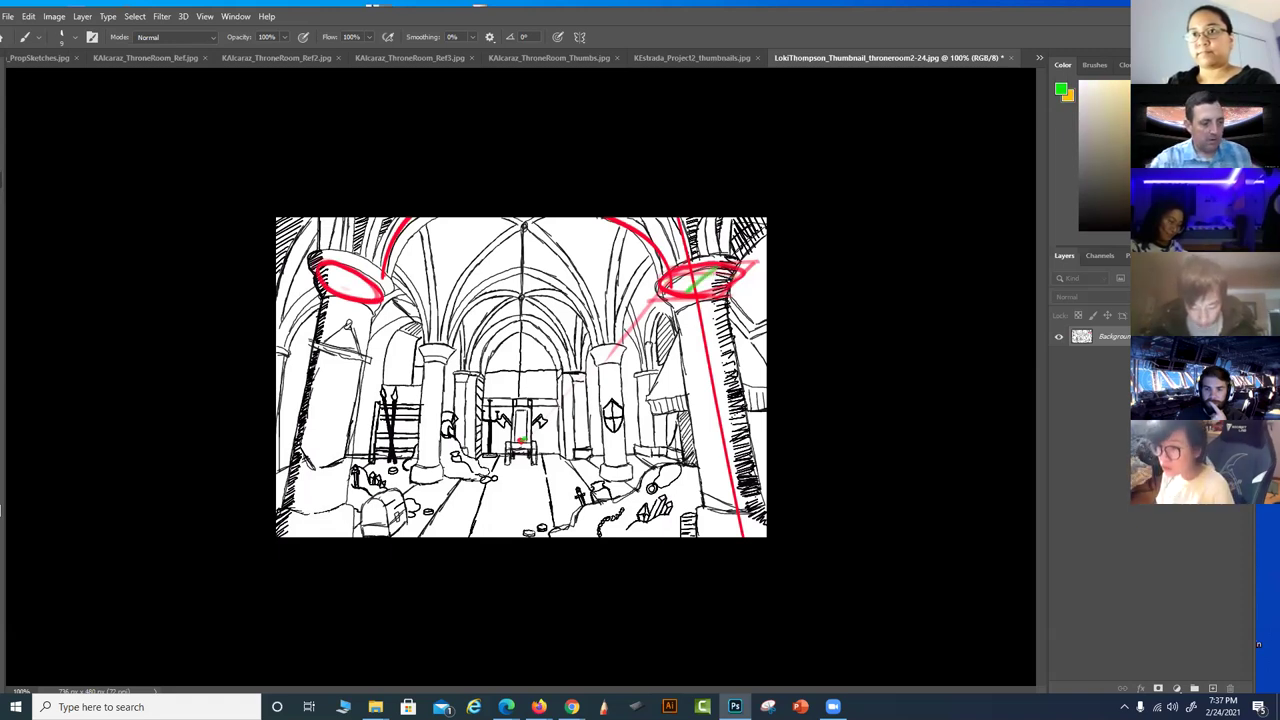
Try yellow strokes in and around the left pillar ellipse, then undo them
key(x)
mouse_move(668, 278)
mouse_down()
mouse_move(723, 273)
mouse_move(672, 280)
mouse_up()
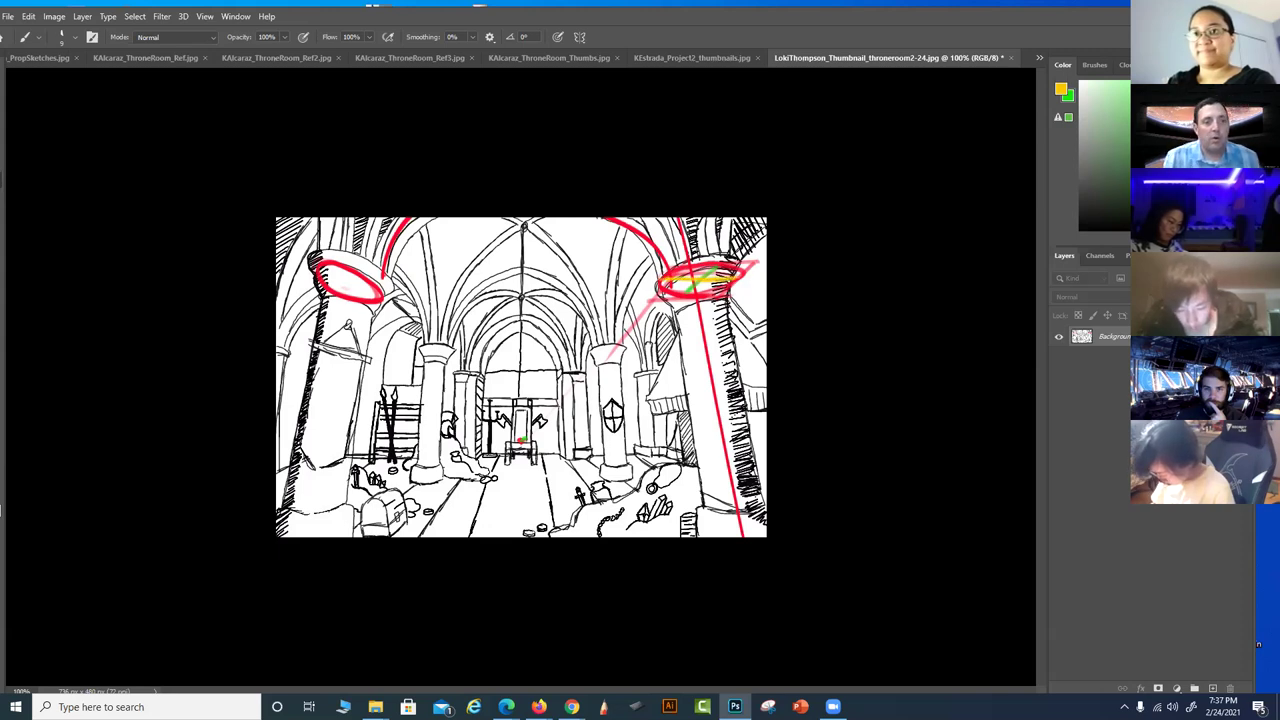
mouse_move(326, 268)
mouse_down()
mouse_move(379, 300)
mouse_move(330, 272)
mouse_up()
drag(362, 290, 404, 324)
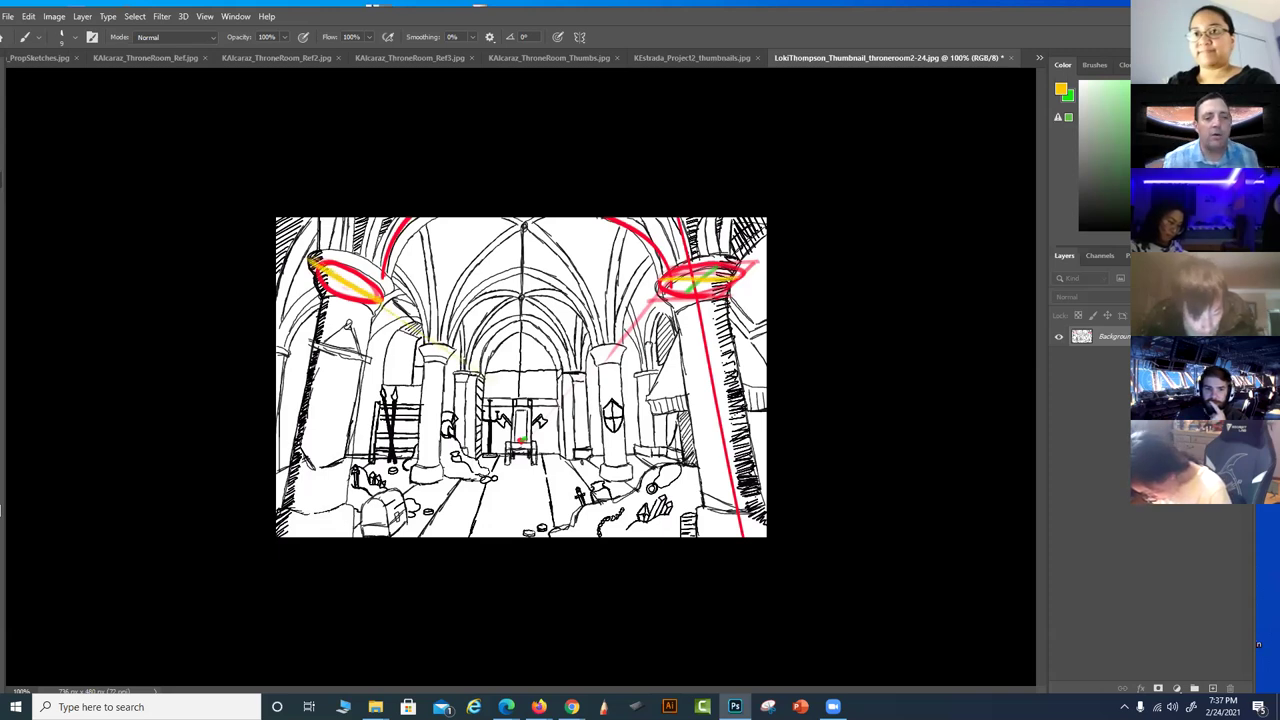
key(ctrl+z)
key(ctrl+z)
key(ctrl+z)
key(ctrl+z)
key(ctrl+z)
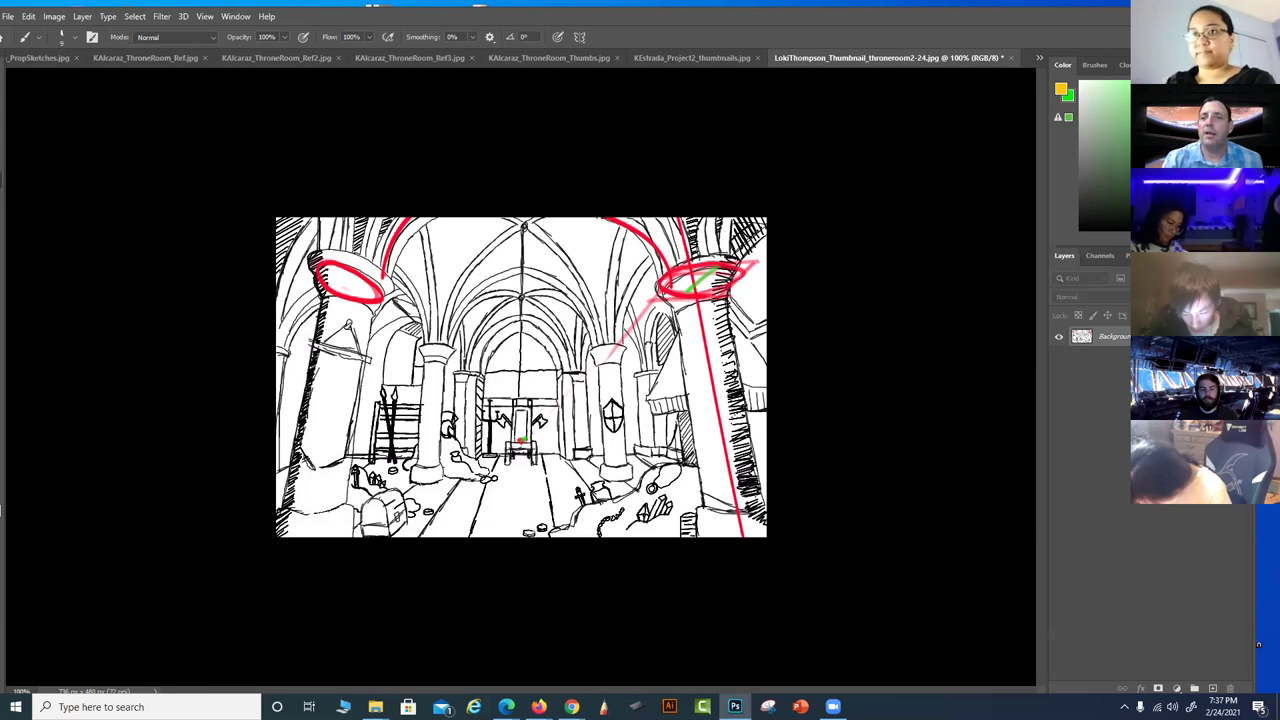
Close the throne room sketch without saving and start a label mark by the first thumbnail
click(1006, 59)
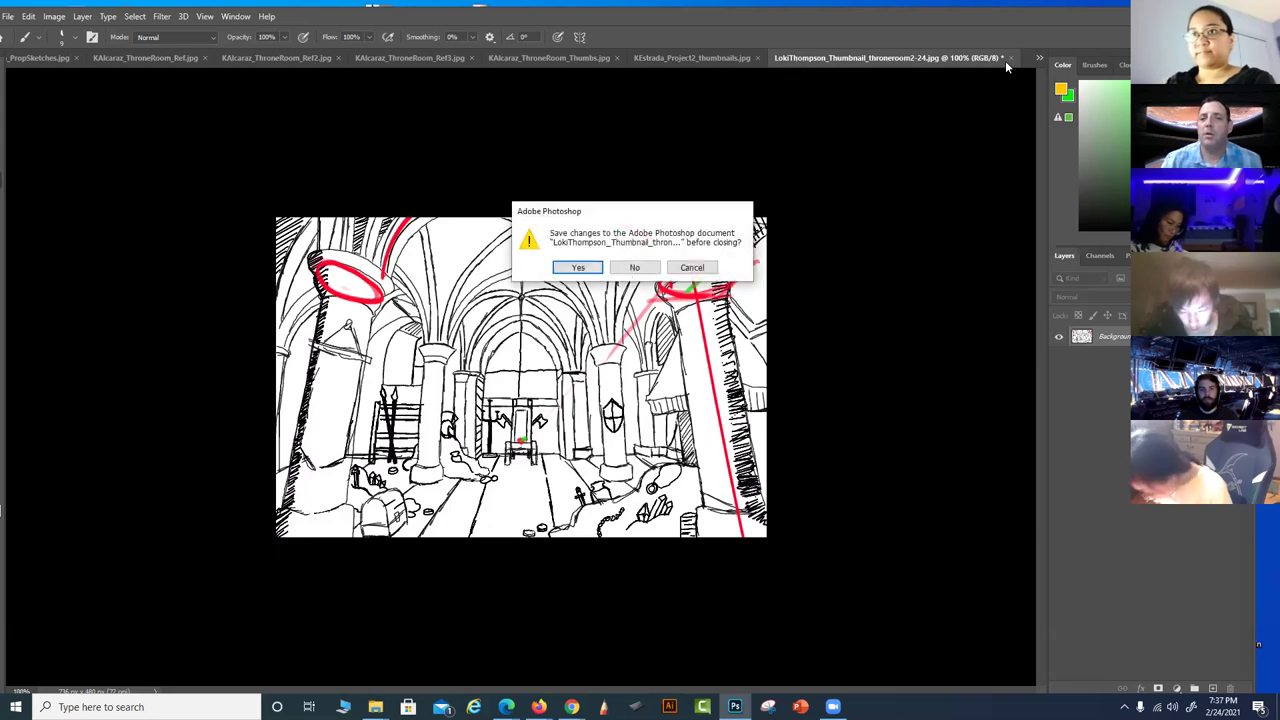
click(637, 271)
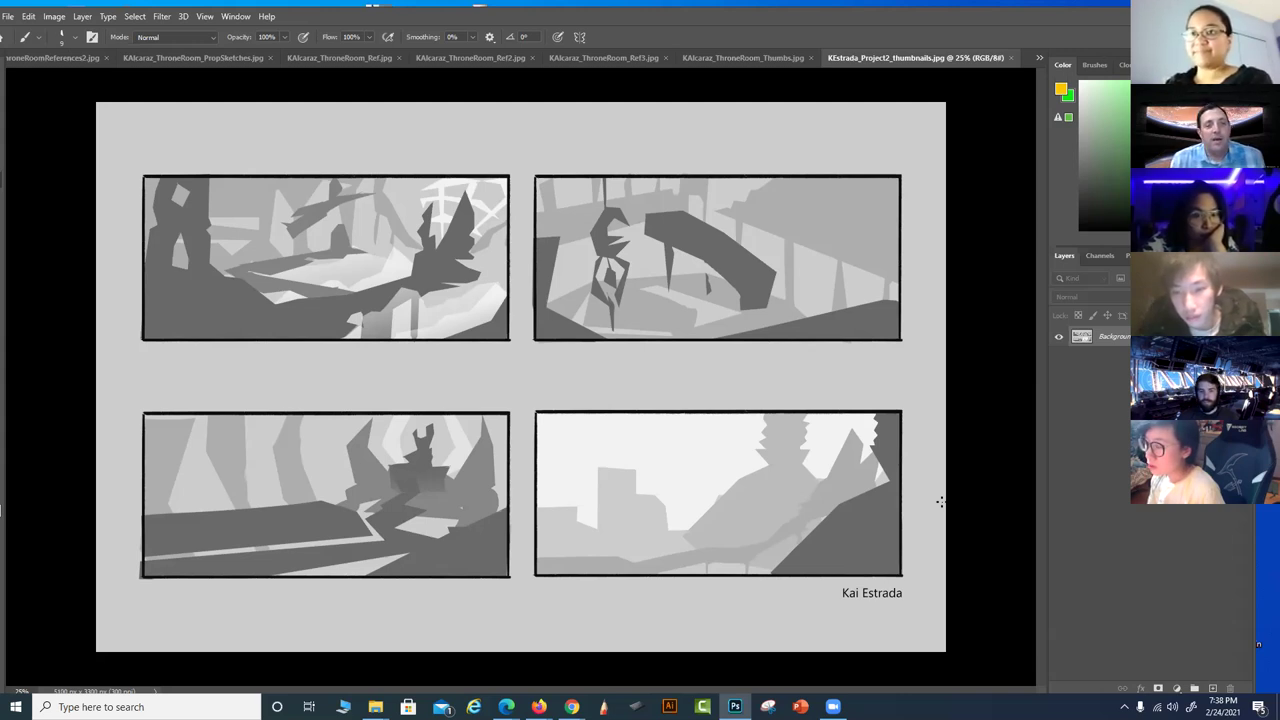
drag(124, 148, 123, 171)
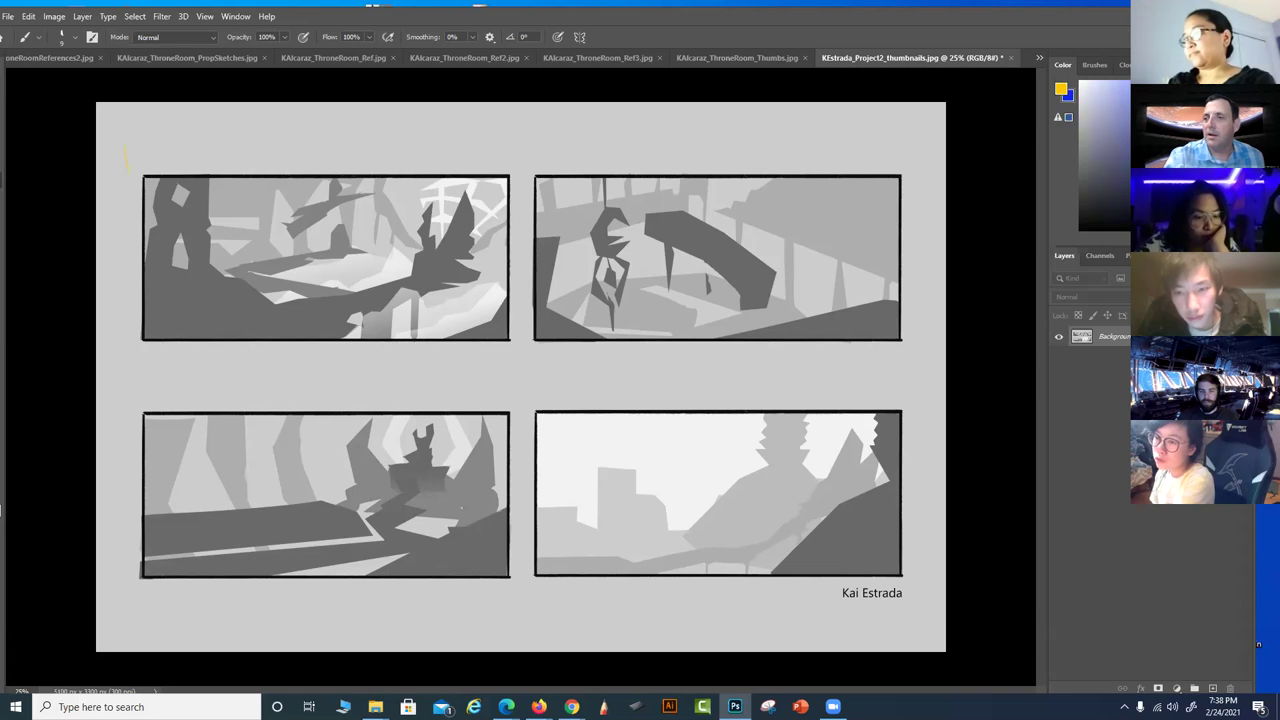
drag(122, 168, 123, 152)
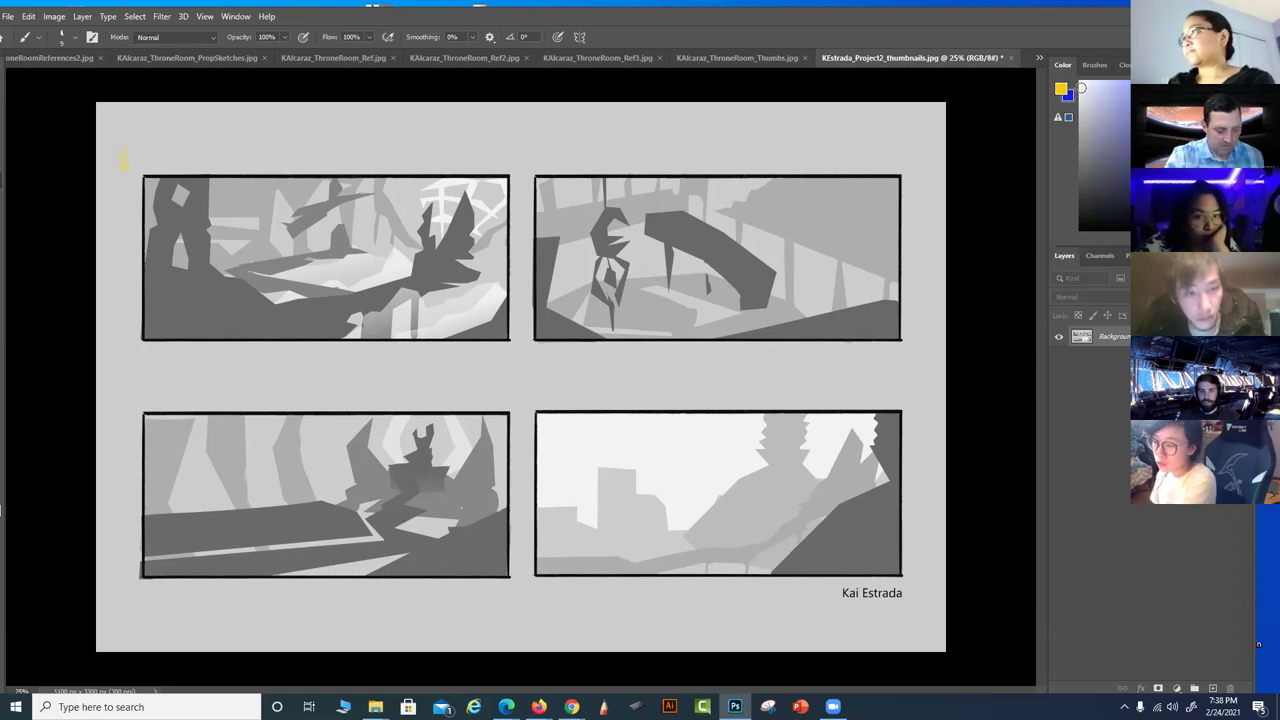
Number the four grey value thumbnails 1 to 4 in blue
key(x)
drag(115, 168, 121, 162)
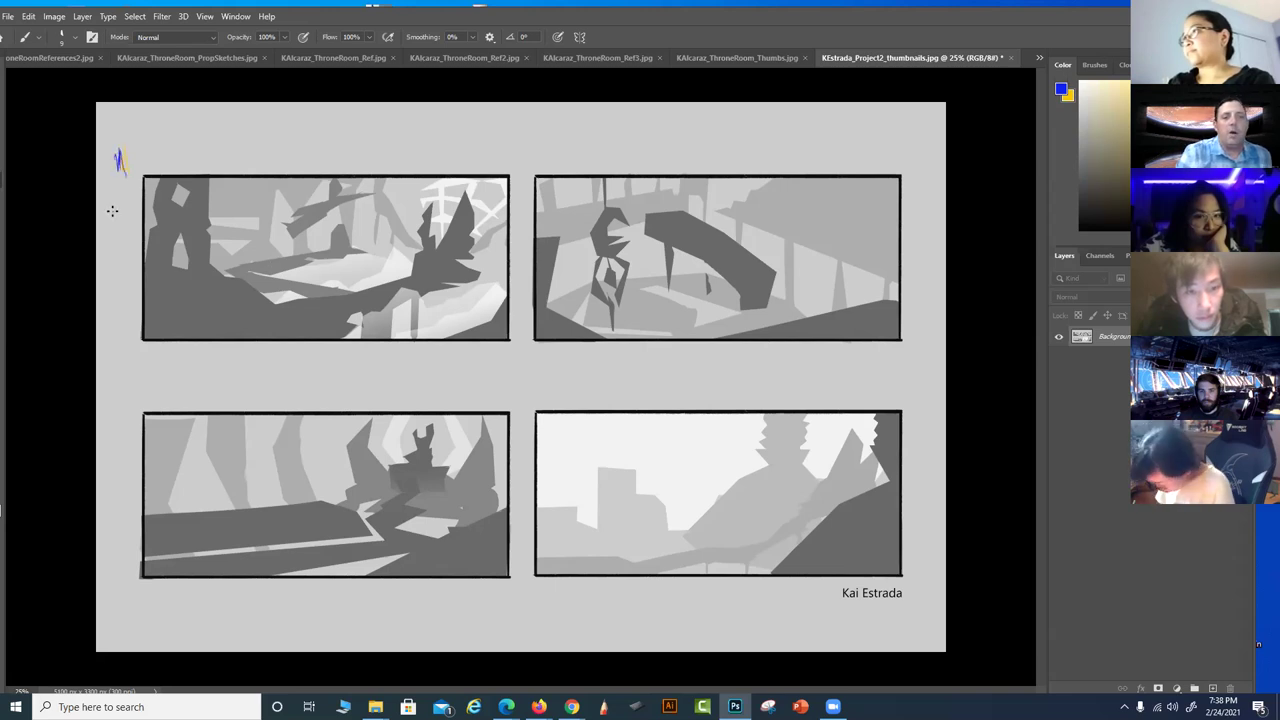
drag(109, 403, 110, 420)
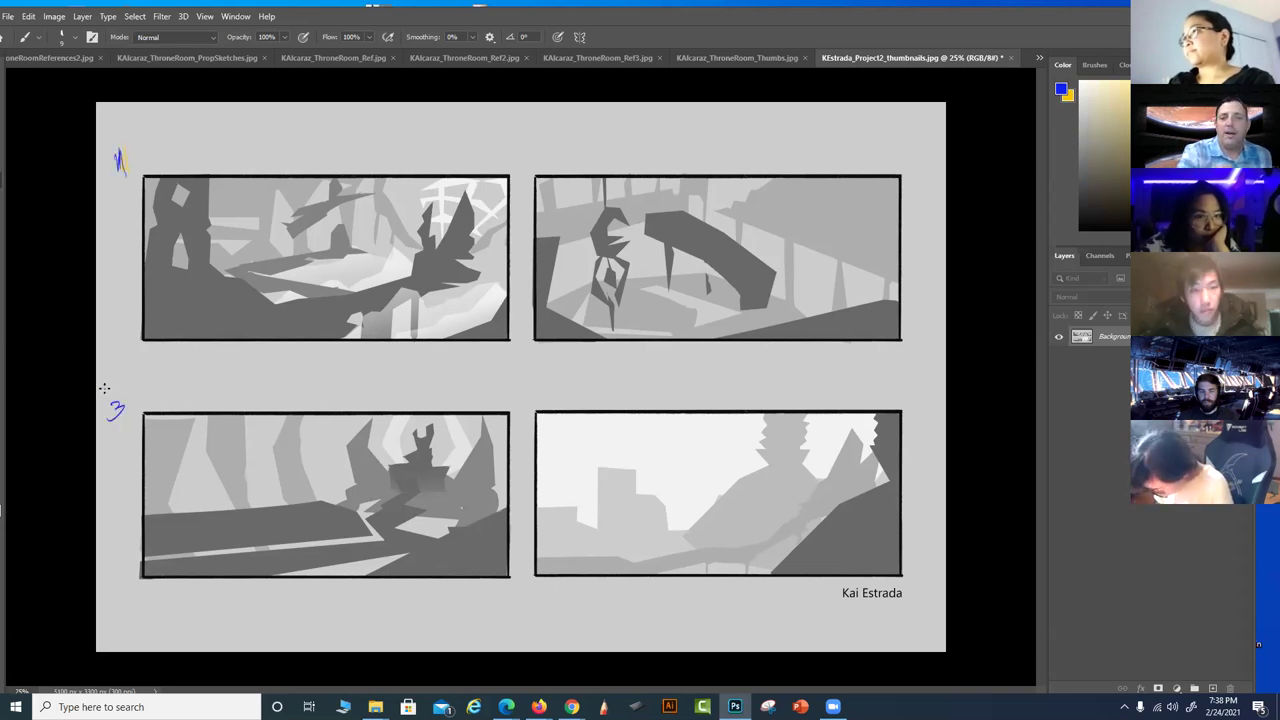
drag(520, 152, 540, 166)
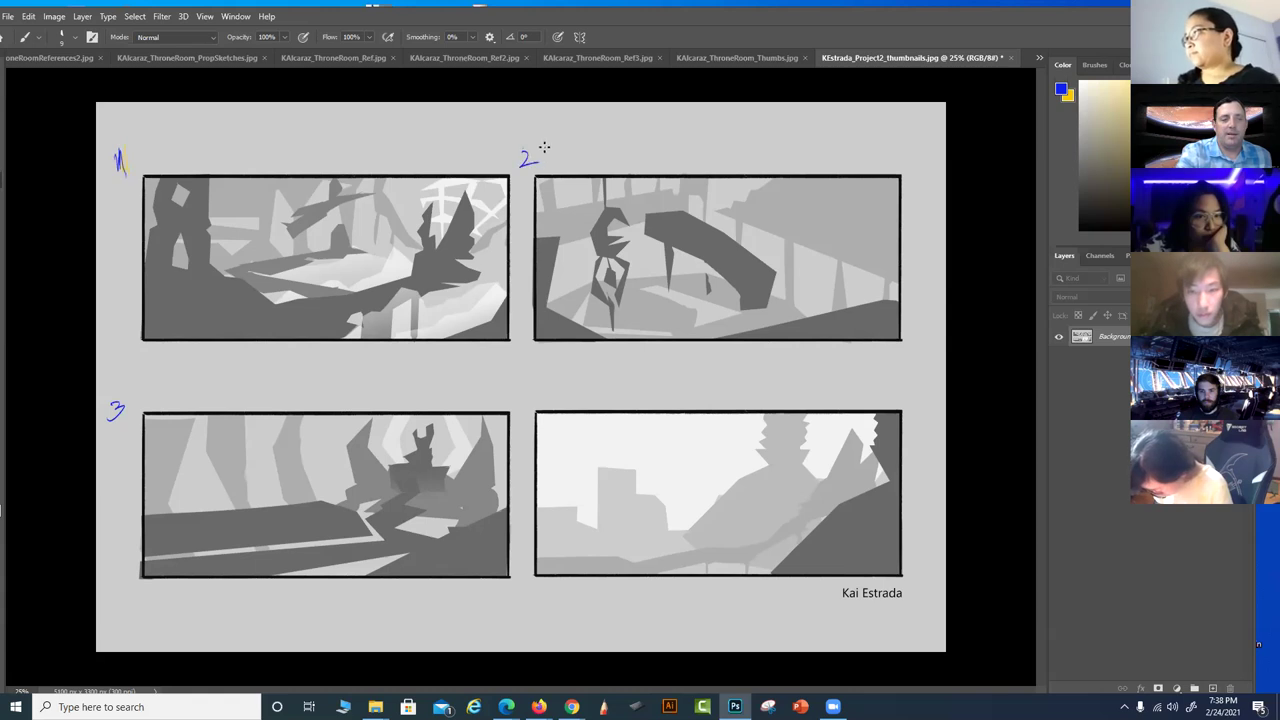
drag(529, 387, 537, 406)
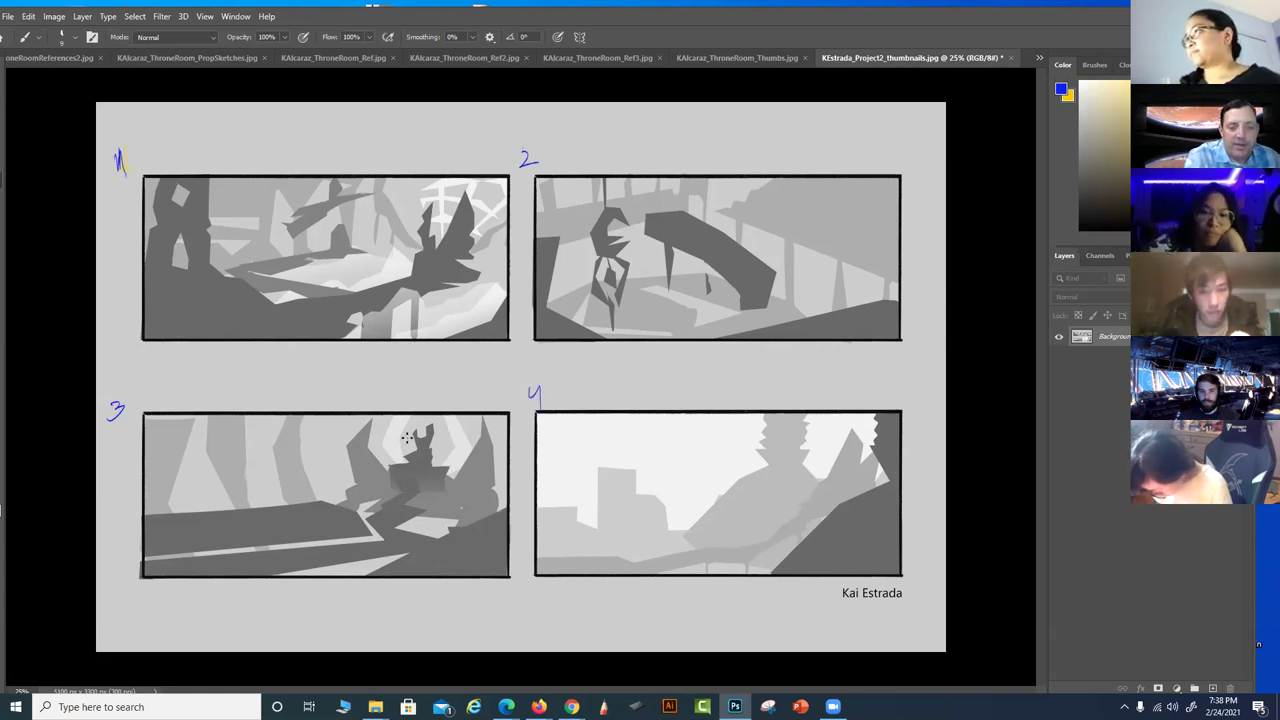
Sketch a blue zigzag path to thumbnail 3's throne and outline the spire and path in thumbnail 1
mouse_move(428, 424)
mouse_down()
mouse_move(402, 452)
mouse_move(422, 461)
mouse_move(413, 499)
mouse_move(364, 536)
mouse_move(431, 558)
mouse_move(161, 583)
mouse_move(124, 585)
mouse_up()
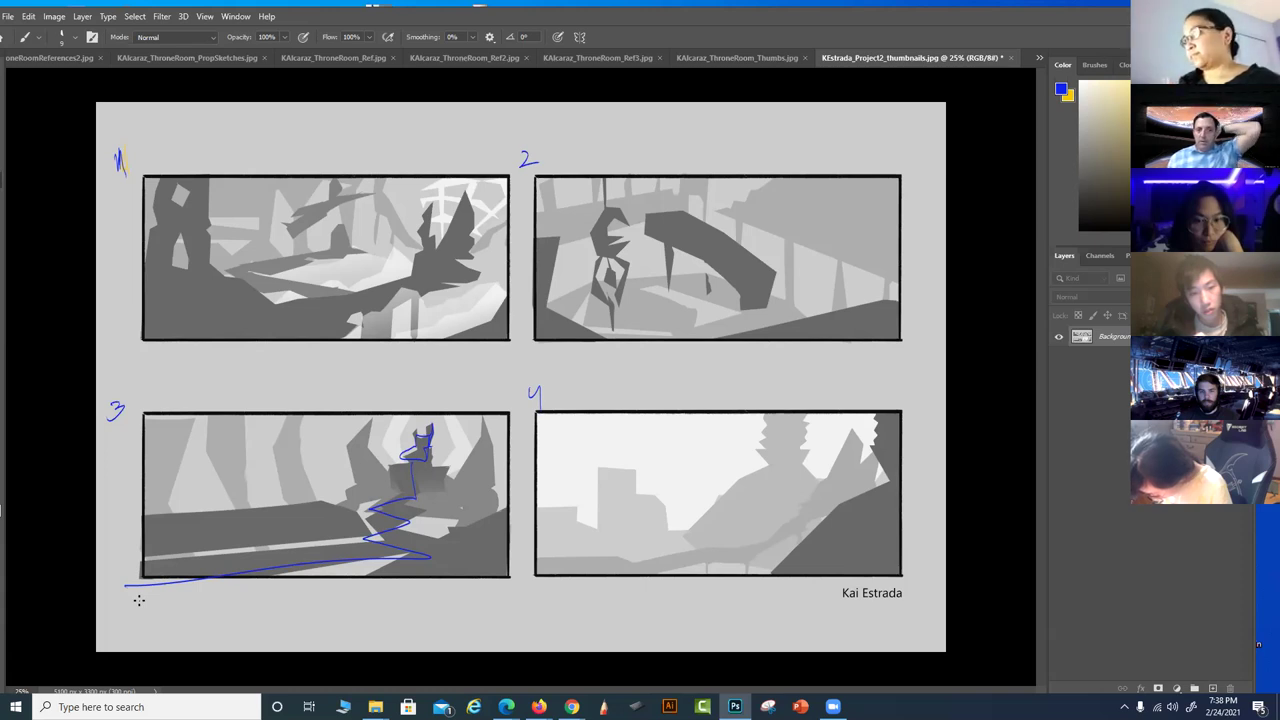
mouse_move(430, 232)
mouse_down()
mouse_move(467, 192)
mouse_move(470, 255)
mouse_move(452, 259)
mouse_move(435, 223)
mouse_move(417, 224)
mouse_move(428, 254)
mouse_move(408, 279)
mouse_move(460, 262)
mouse_up()
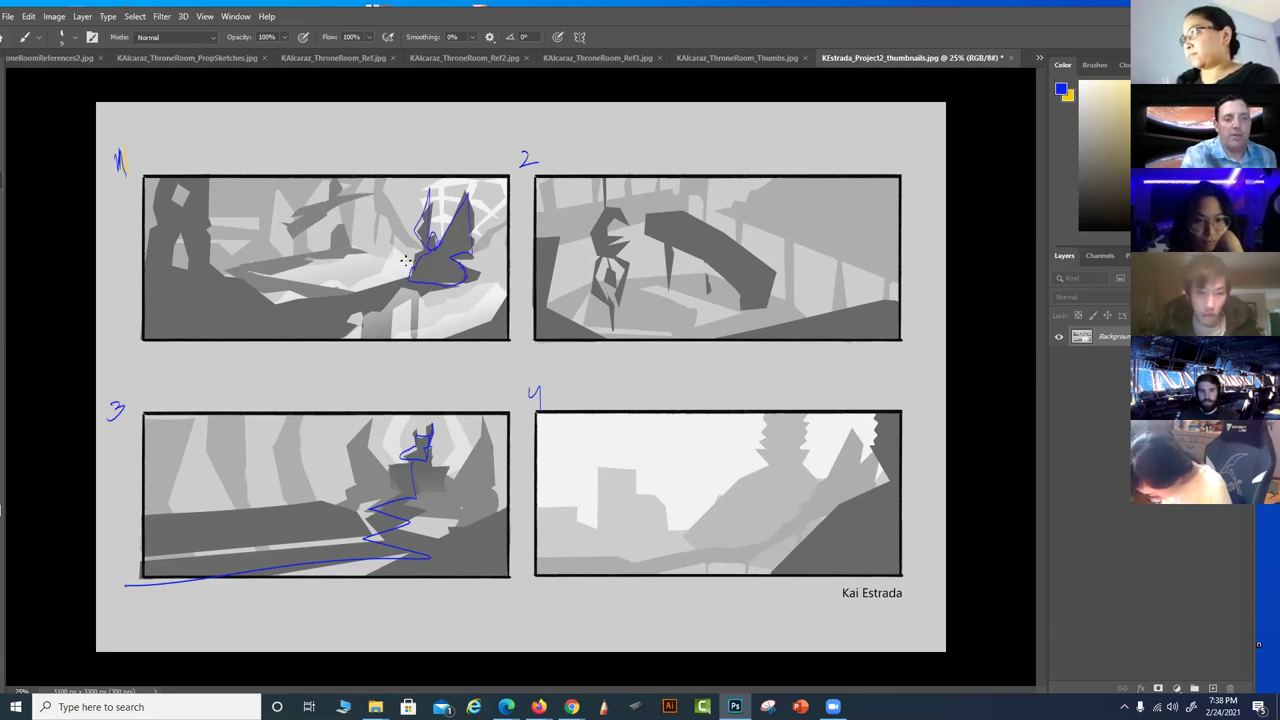
mouse_move(350, 296)
mouse_down()
mouse_move(264, 282)
mouse_move(342, 255)
mouse_move(326, 247)
mouse_move(241, 280)
mouse_move(310, 298)
mouse_up()
mouse_move(324, 252)
mouse_down()
mouse_move(334, 222)
mouse_move(358, 241)
mouse_move(370, 212)
mouse_up()
mouse_move(370, 212)
mouse_down()
mouse_move(352, 250)
mouse_move(376, 242)
mouse_up()
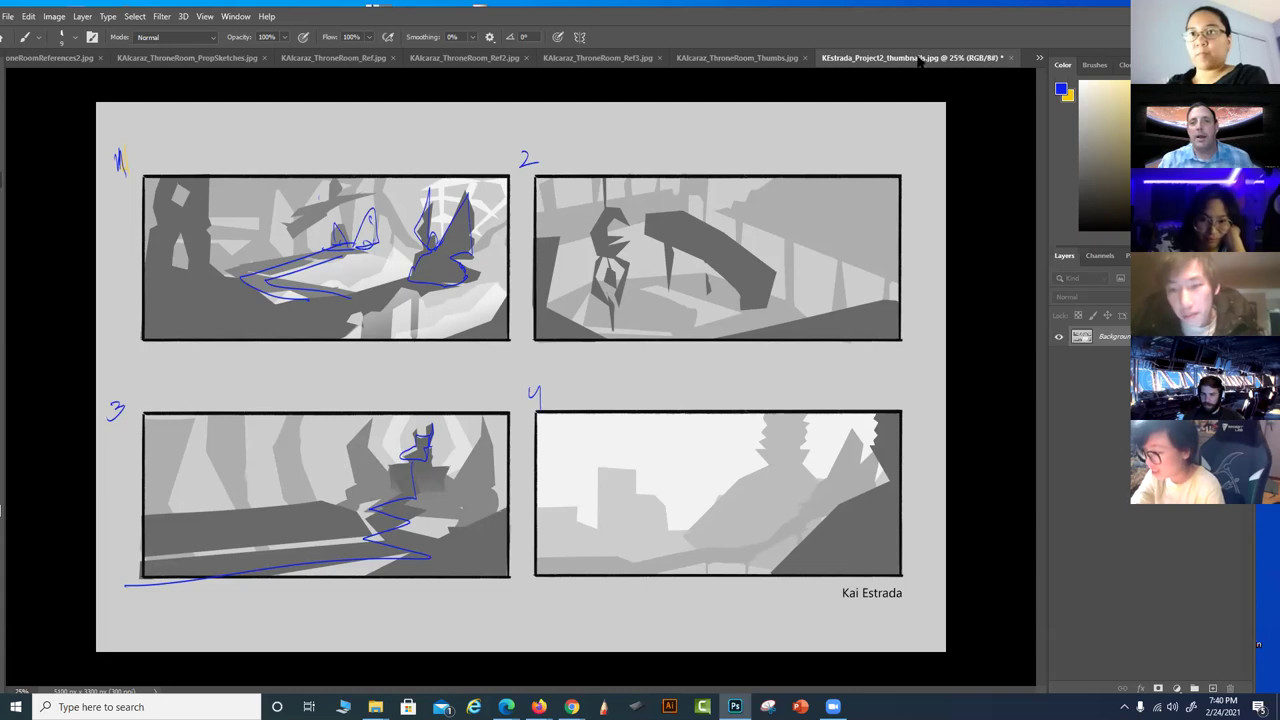
Close the blue-marked four-panel value thumbnails sheet
click(1010, 57)
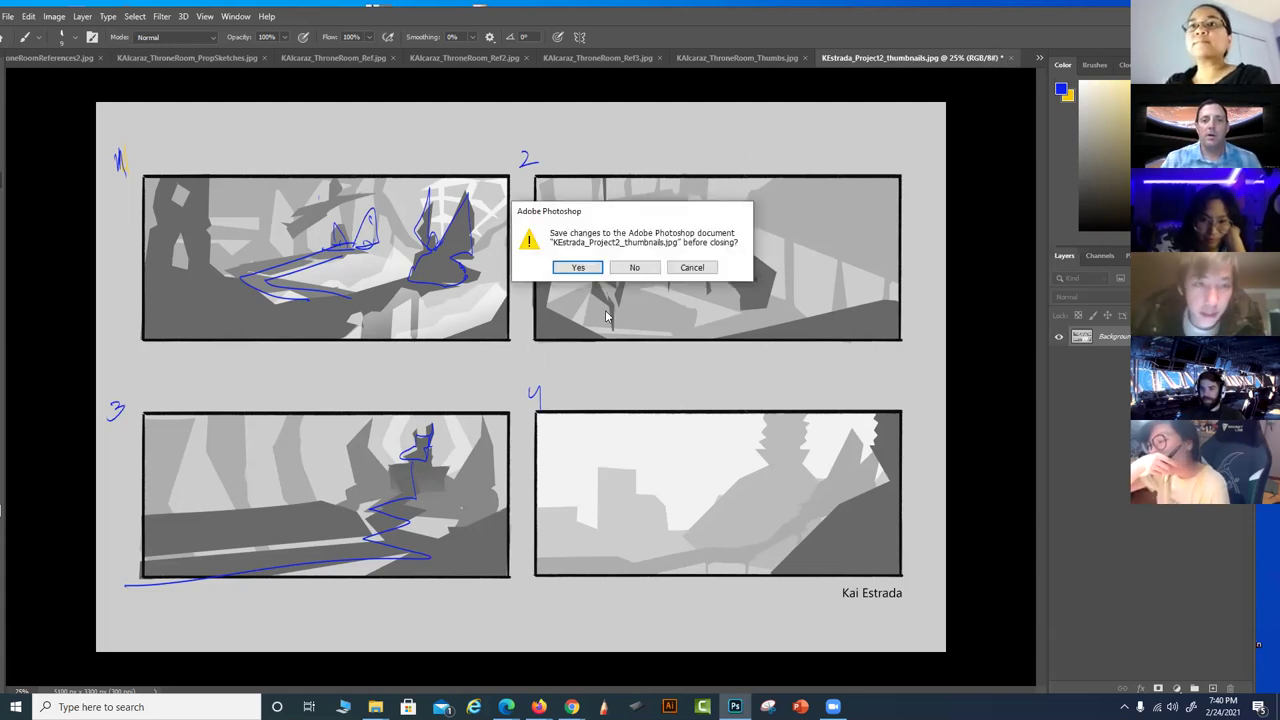
Discard the blue paintover by declining to save the four-panel sheet
click(648, 267)
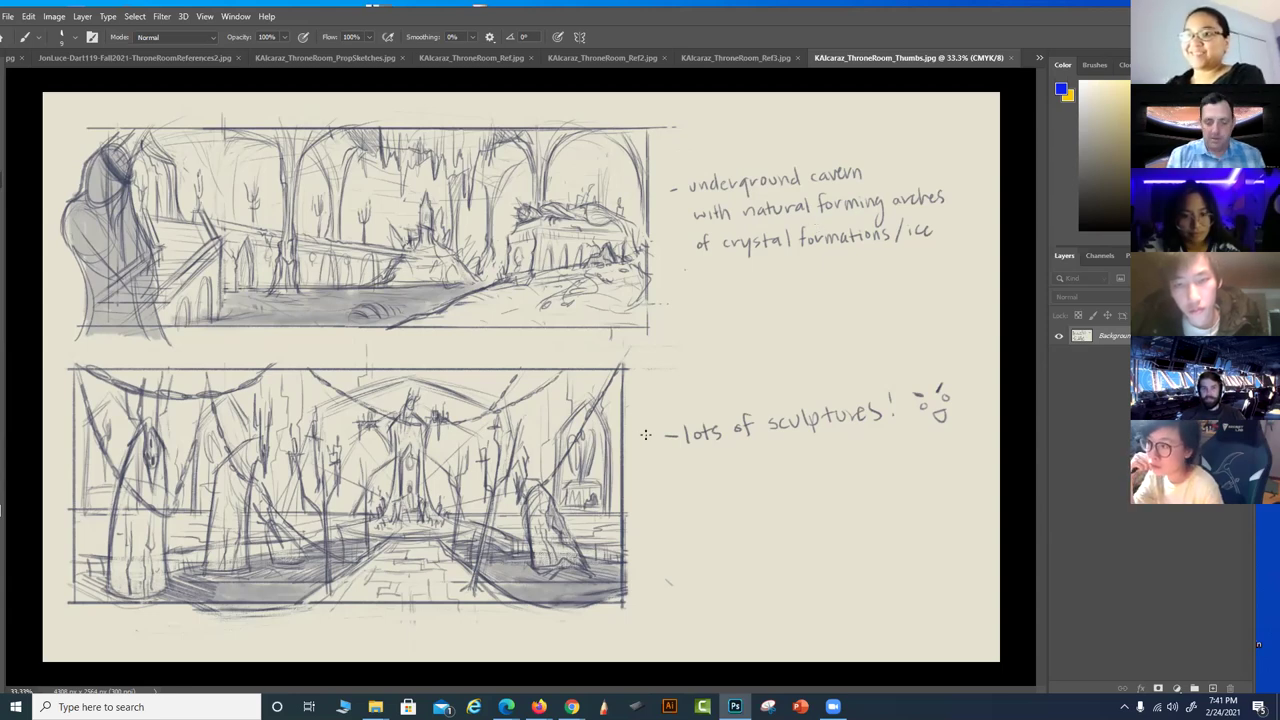
Zoom in to read the cavern pencil sketches and notes, then bring up the ThroneRoom_Ref3 collage
key(ctrl)
ctrl+click(660, 490)
drag(634, 502, 428, 627)
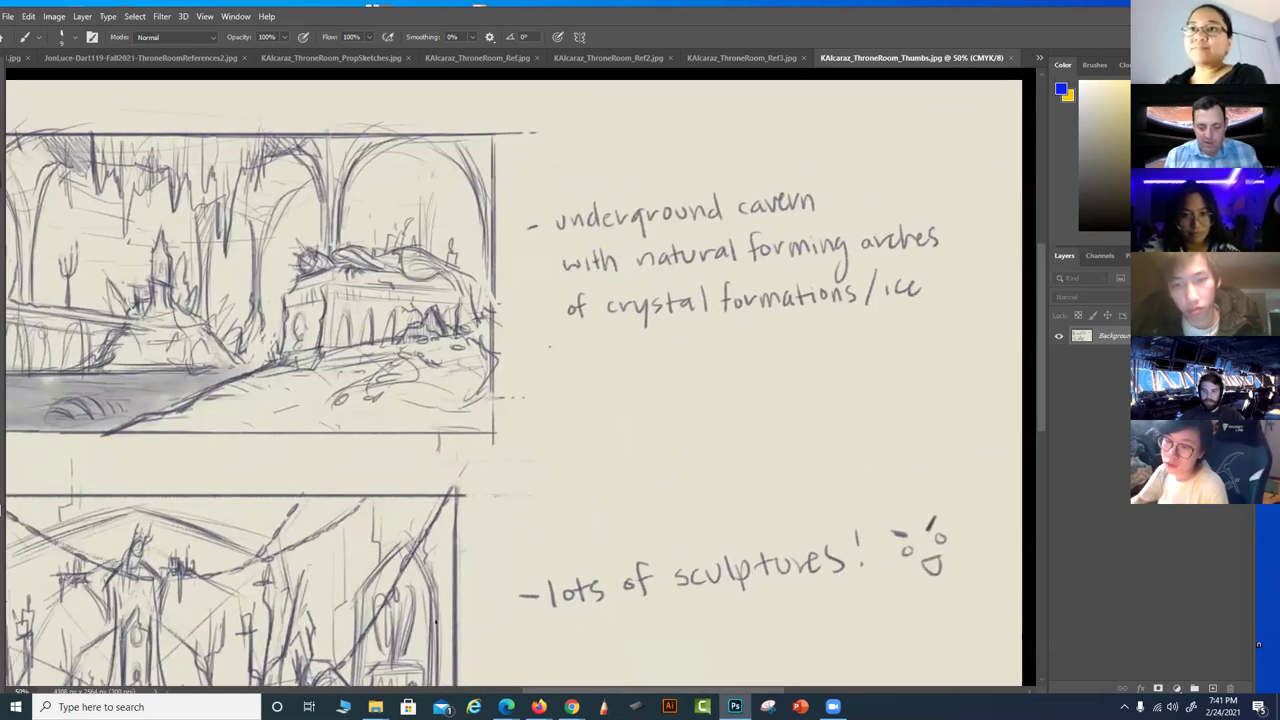
key(ctrl+minus)
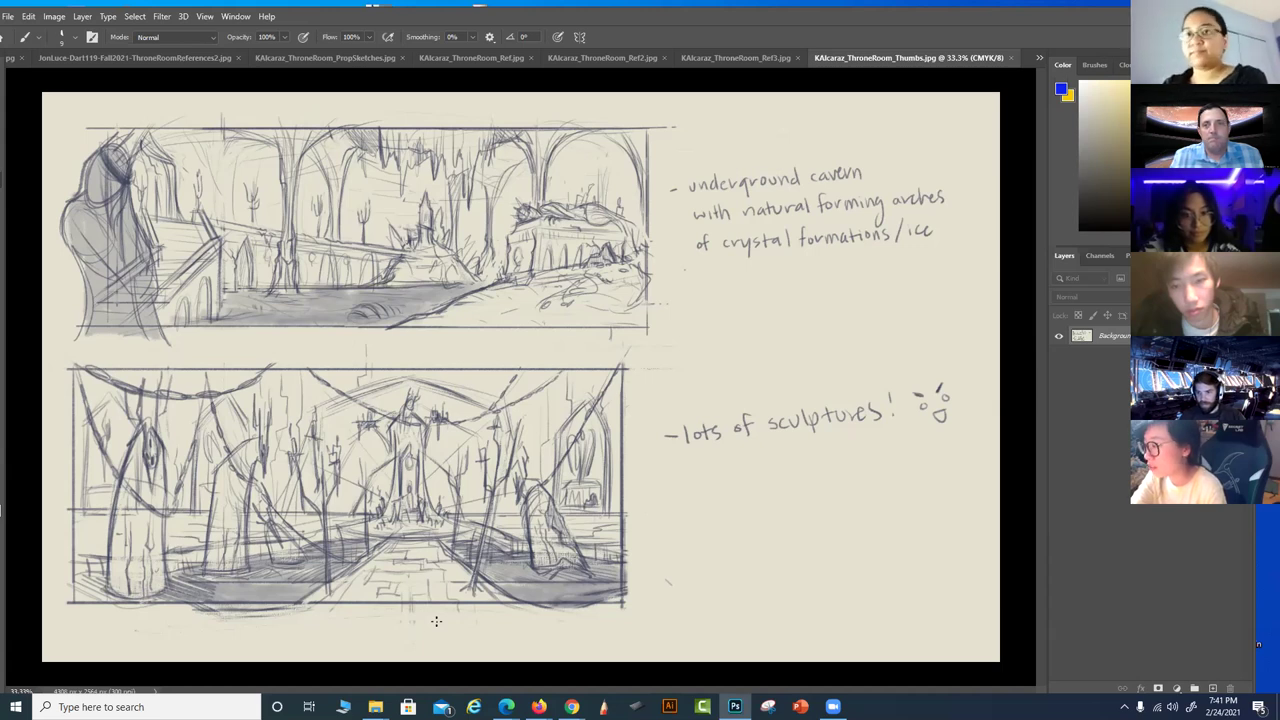
click(770, 56)
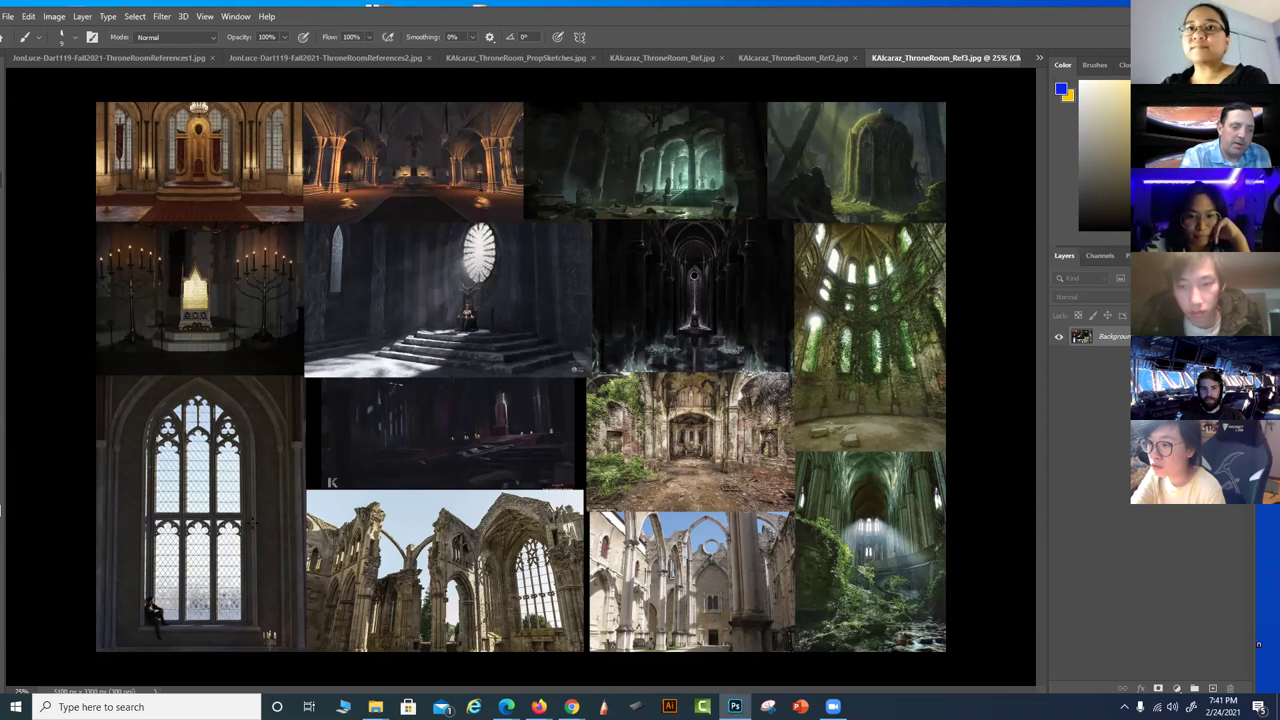
Try and undo a stroke on the Gothic collage, then browse the Ref2, Ref and PropSketches boards
drag(142, 392, 224, 384)
key(ctrl+z)
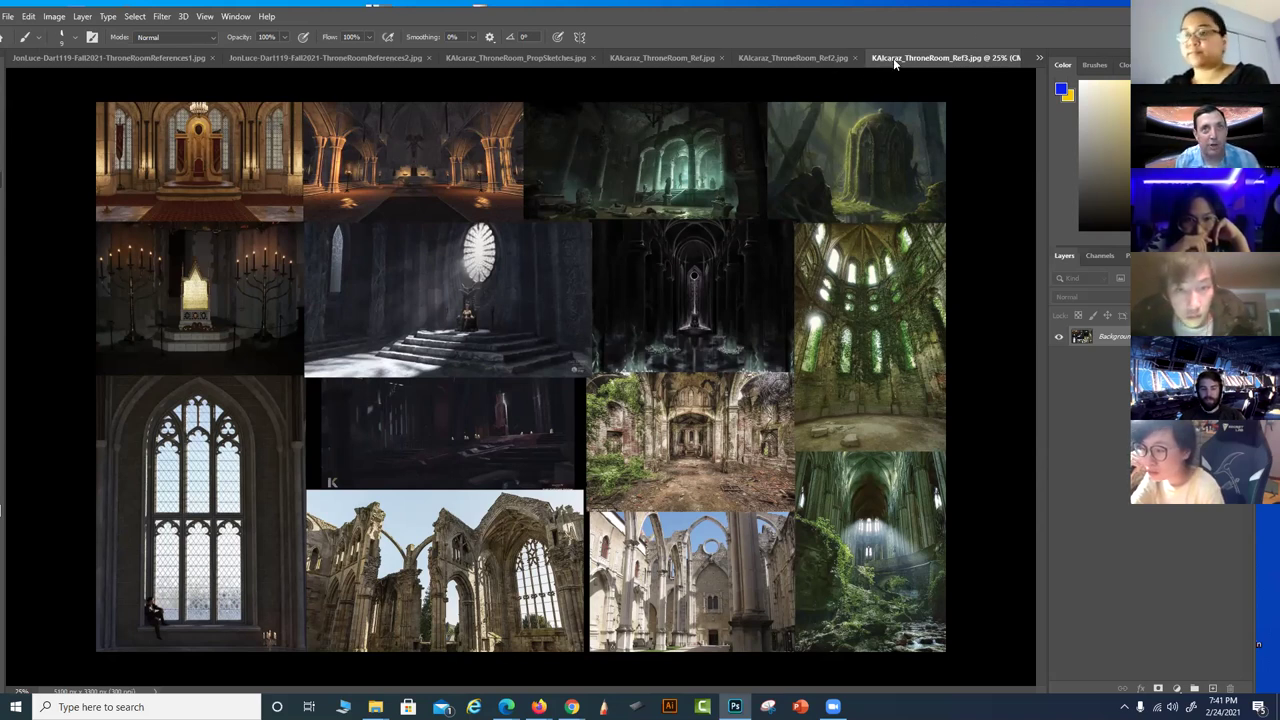
click(817, 58)
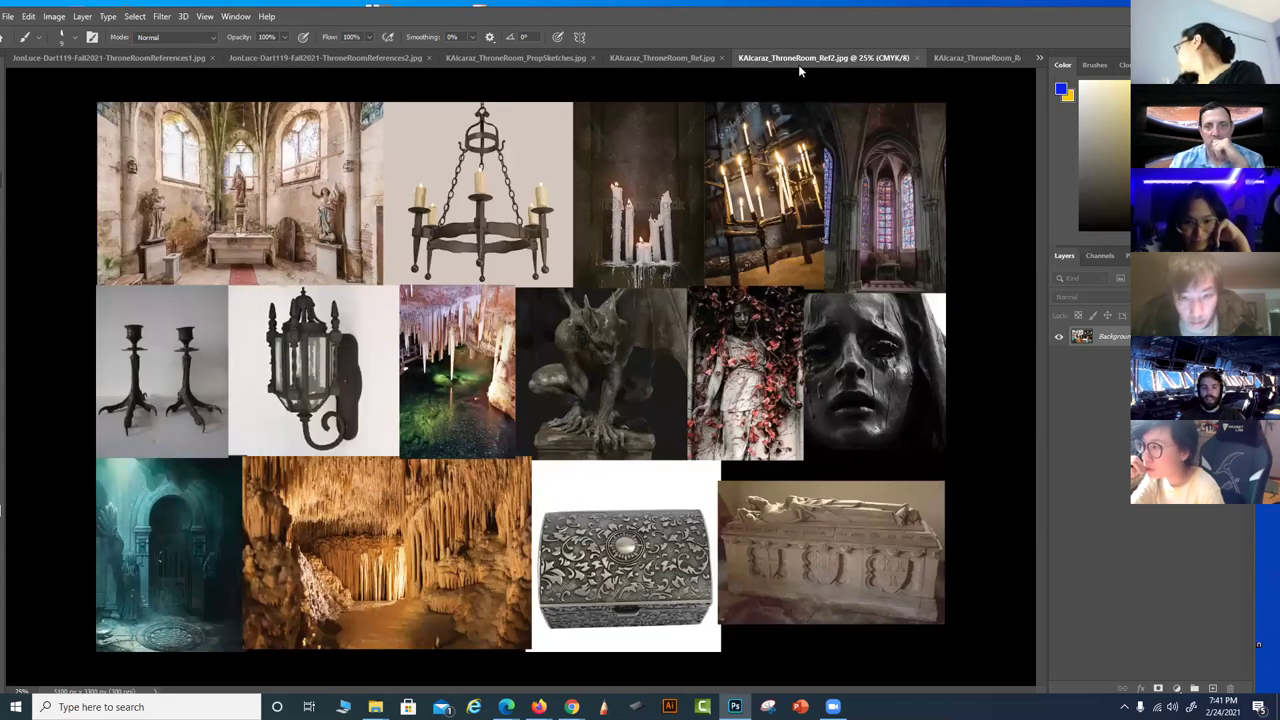
click(684, 58)
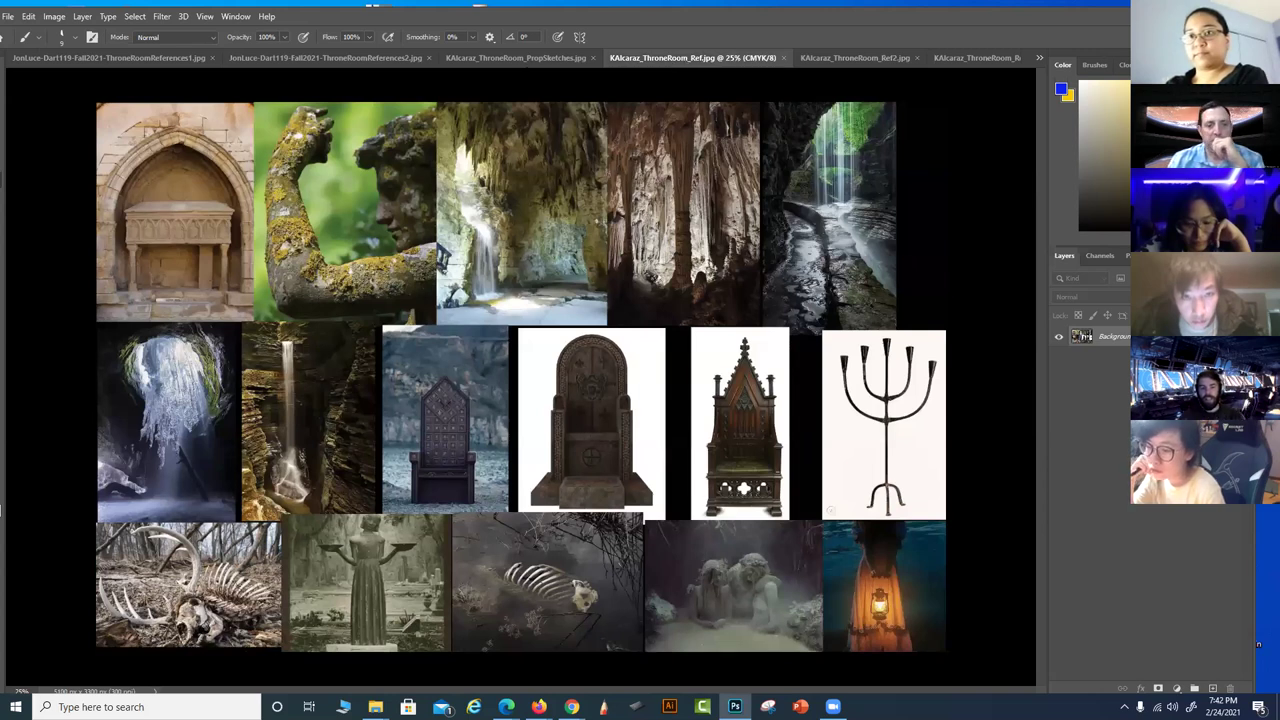
click(508, 58)
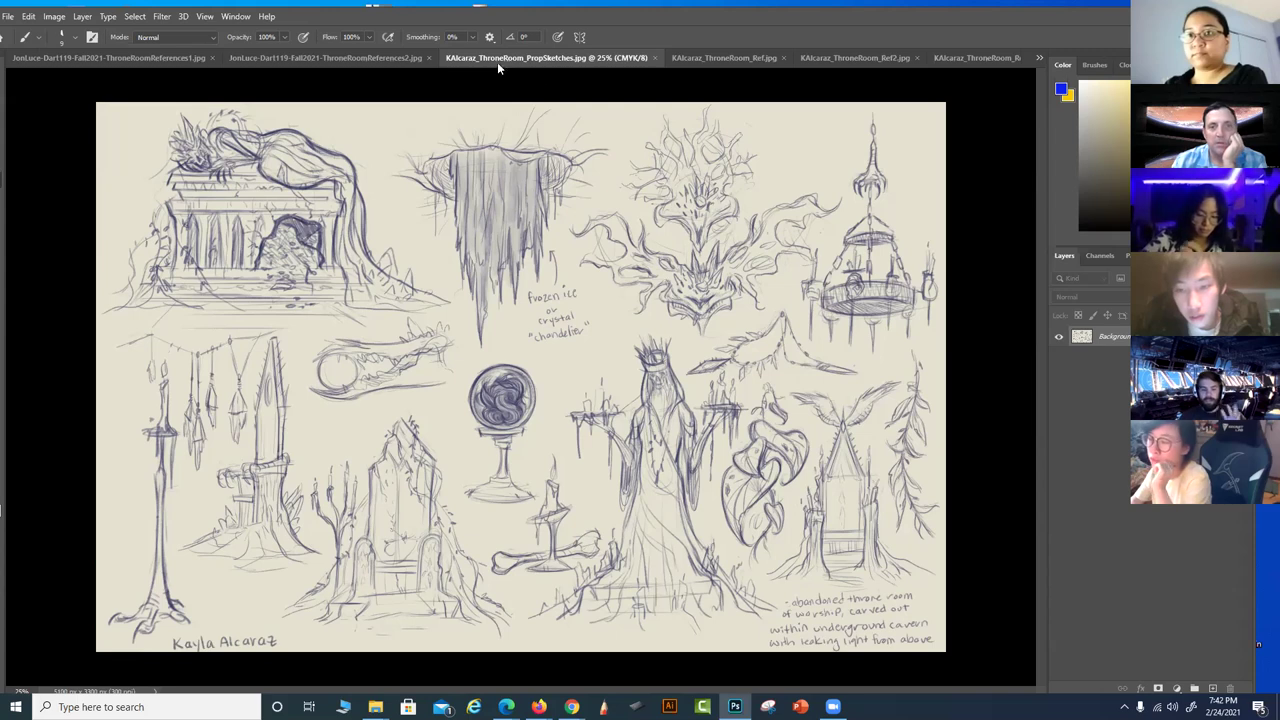
Revisit the thrones and candle boards, return to Ref3, and list all open documents
click(695, 58)
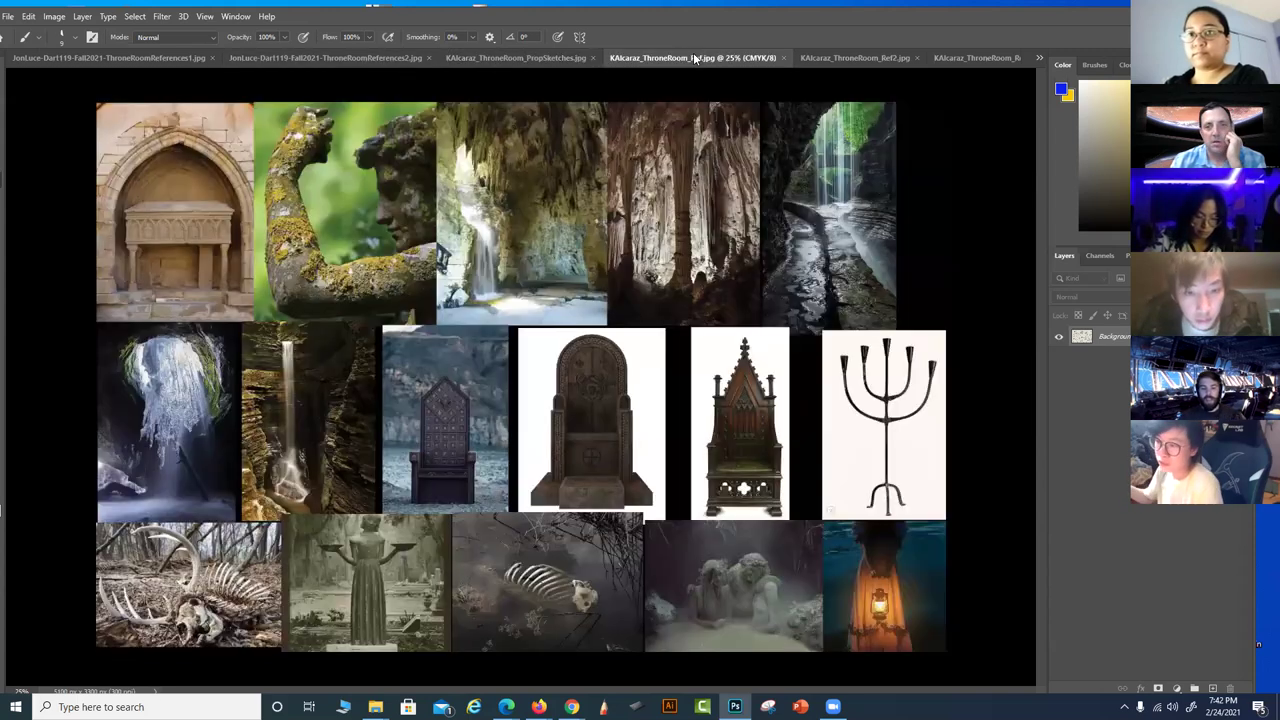
click(826, 60)
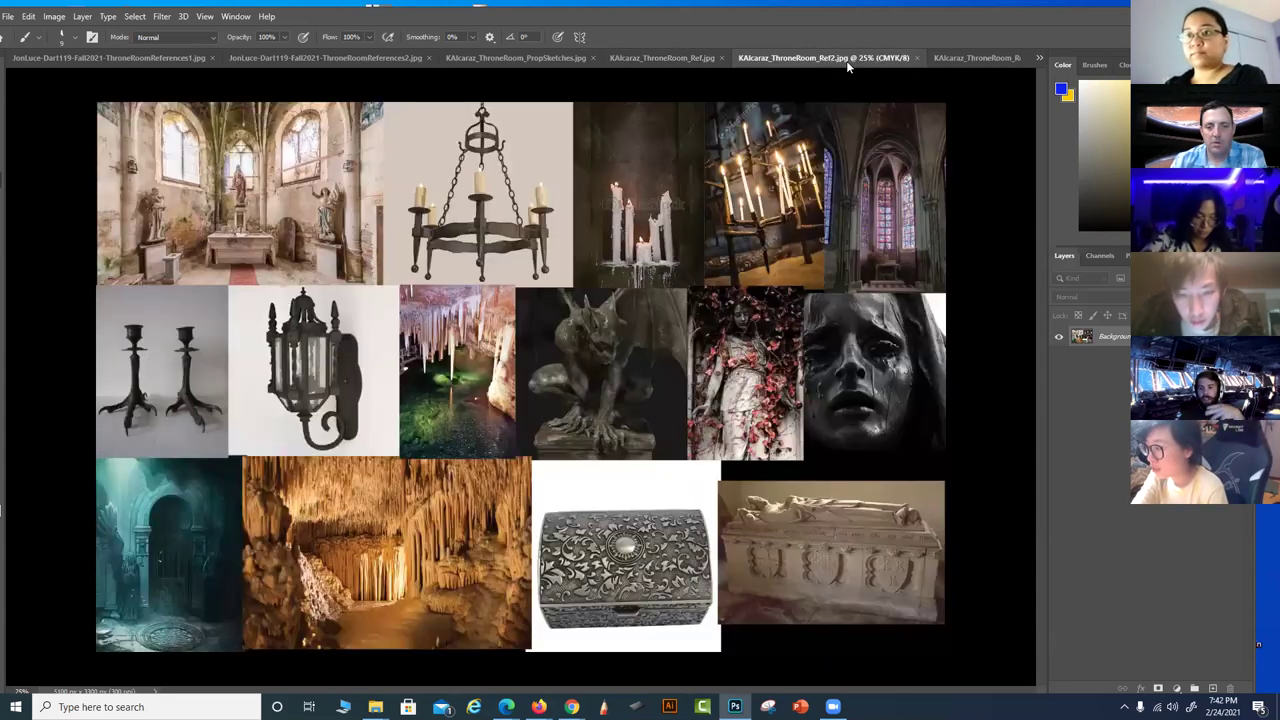
click(976, 58)
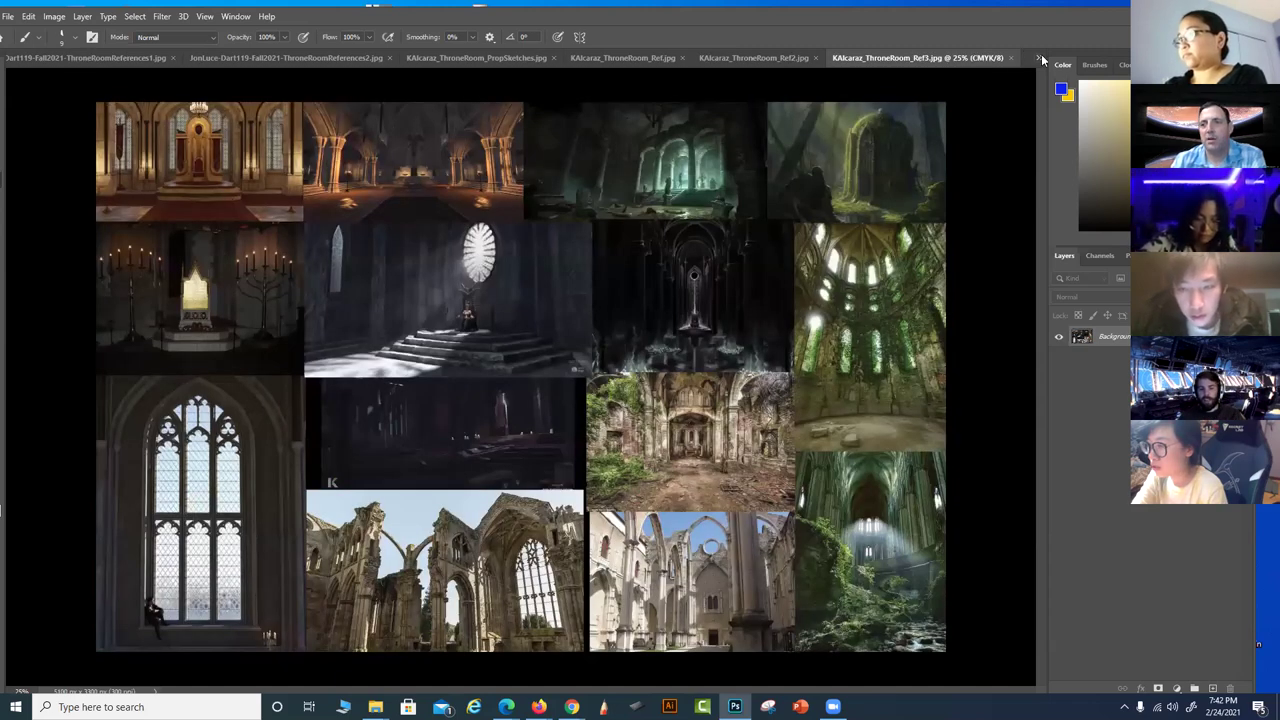
click(1041, 57)
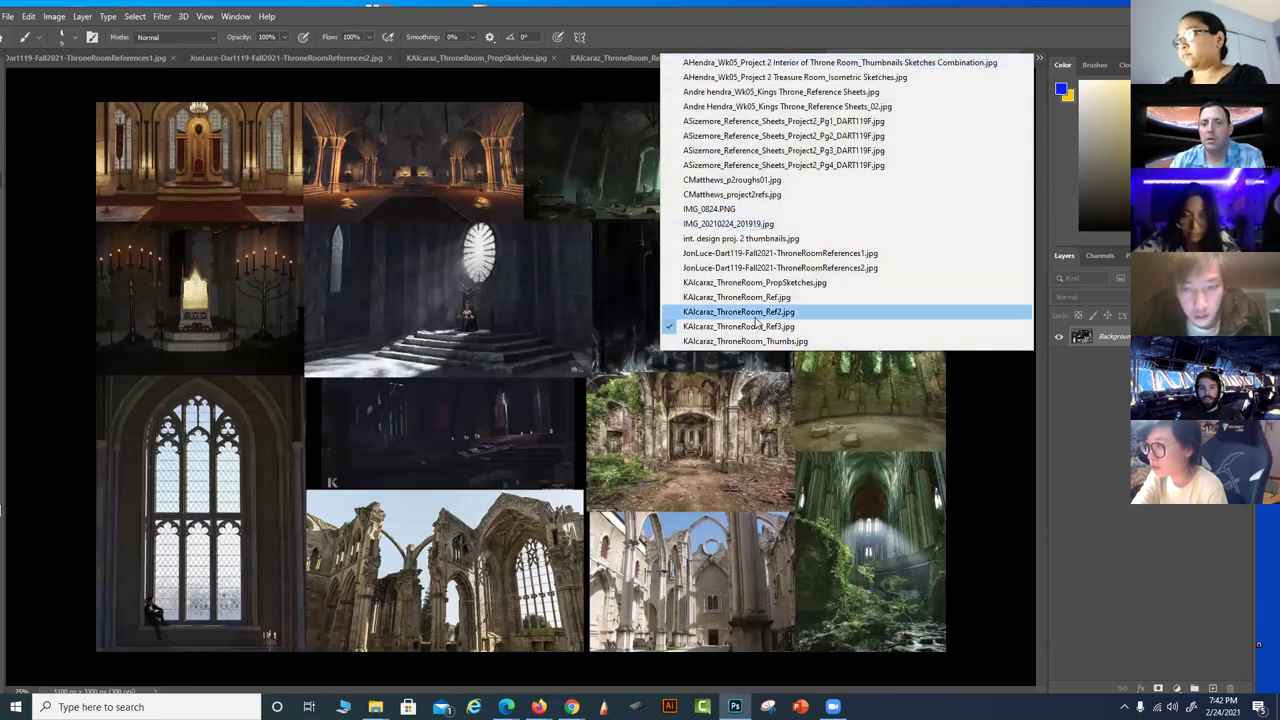
click(784, 341)
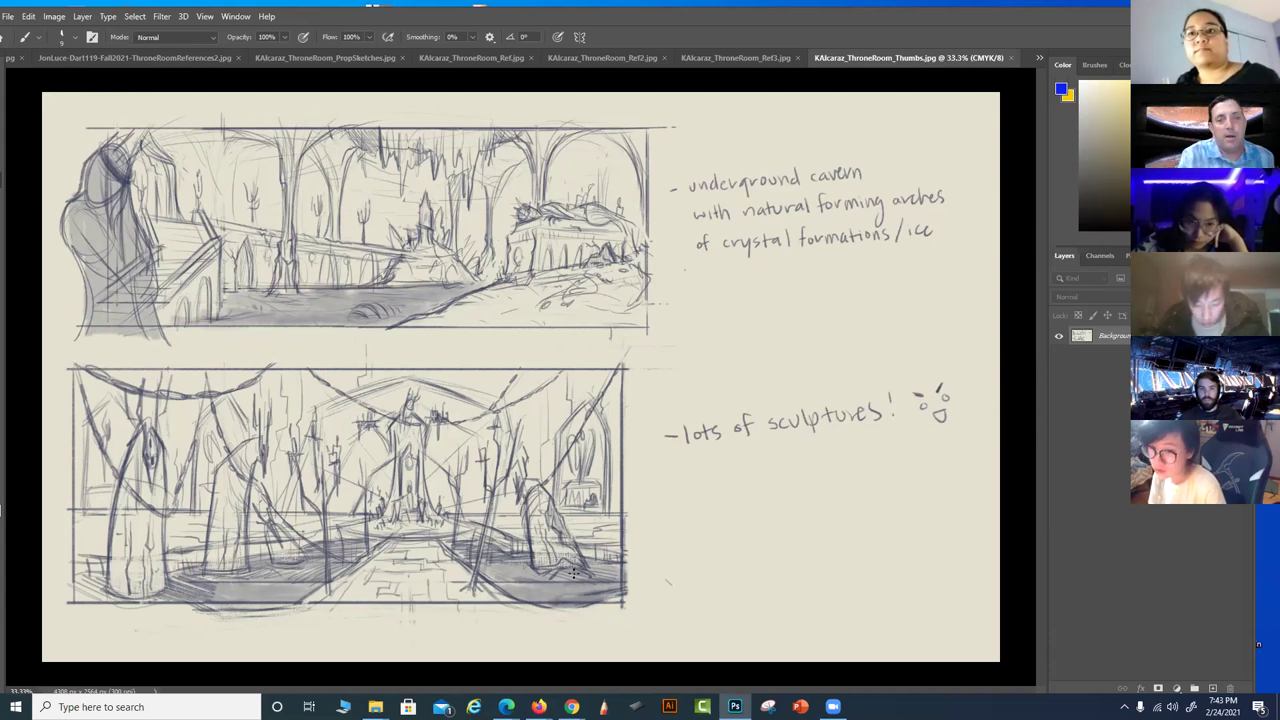
Trace the right-hand structure and floor path in blue on the top thumbnail, removing extra lines
mouse_move(650, 244)
mouse_down()
mouse_move(523, 213)
mouse_move(487, 280)
mouse_move(372, 326)
mouse_up()
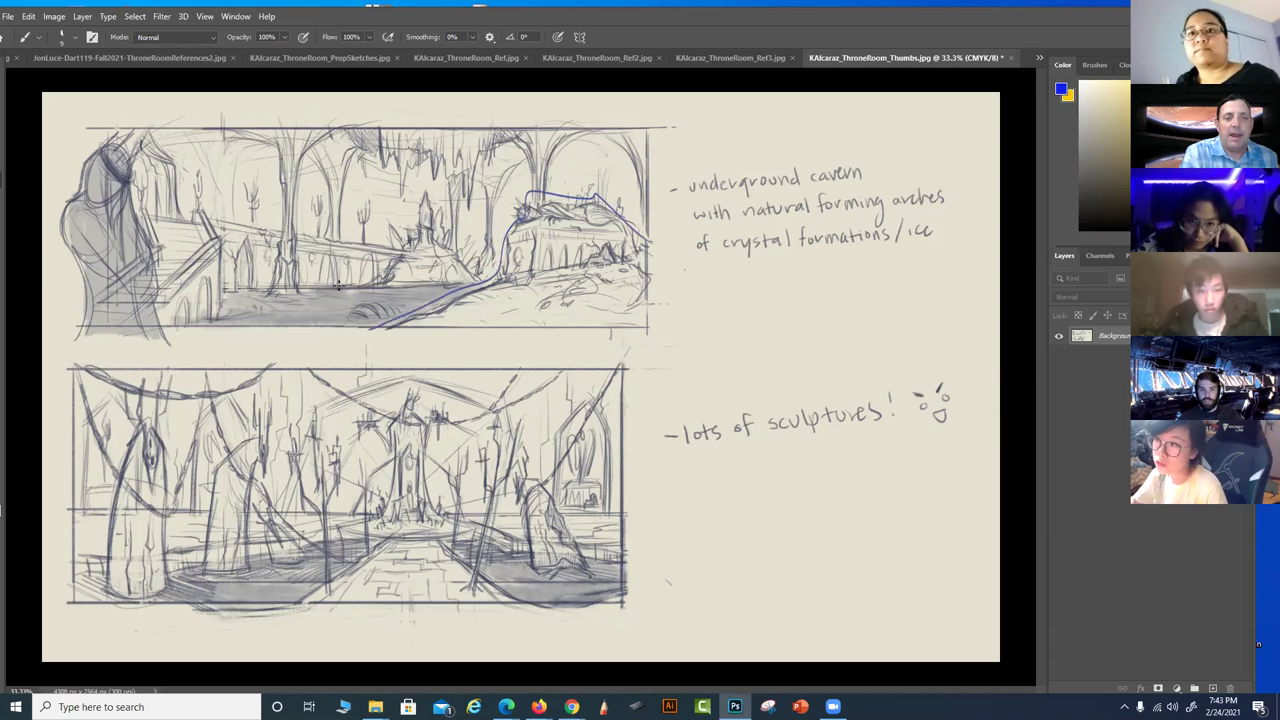
mouse_move(112, 162)
mouse_down()
mouse_move(480, 260)
mouse_move(232, 312)
mouse_up()
mouse_move(594, 137)
mouse_down()
mouse_move(528, 181)
mouse_move(434, 181)
mouse_move(305, 150)
mouse_up()
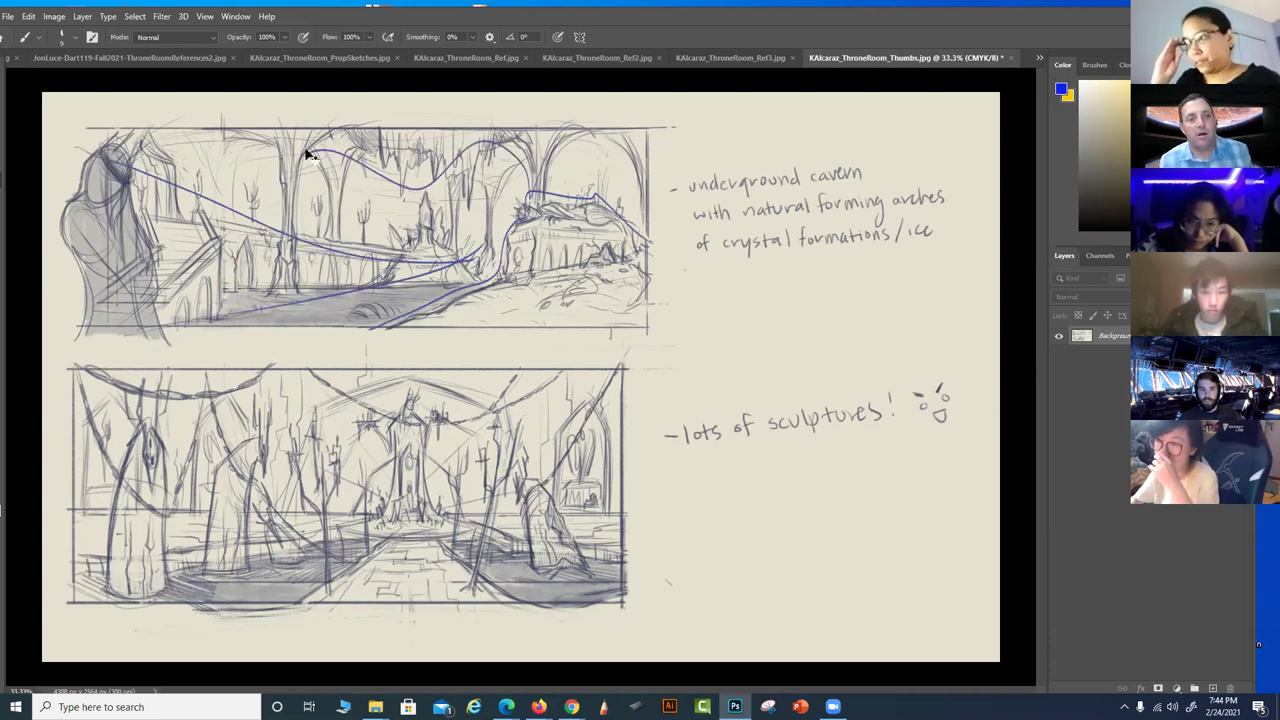
key(ctrl+z)
key(ctrl+z)
key(ctrl+z)
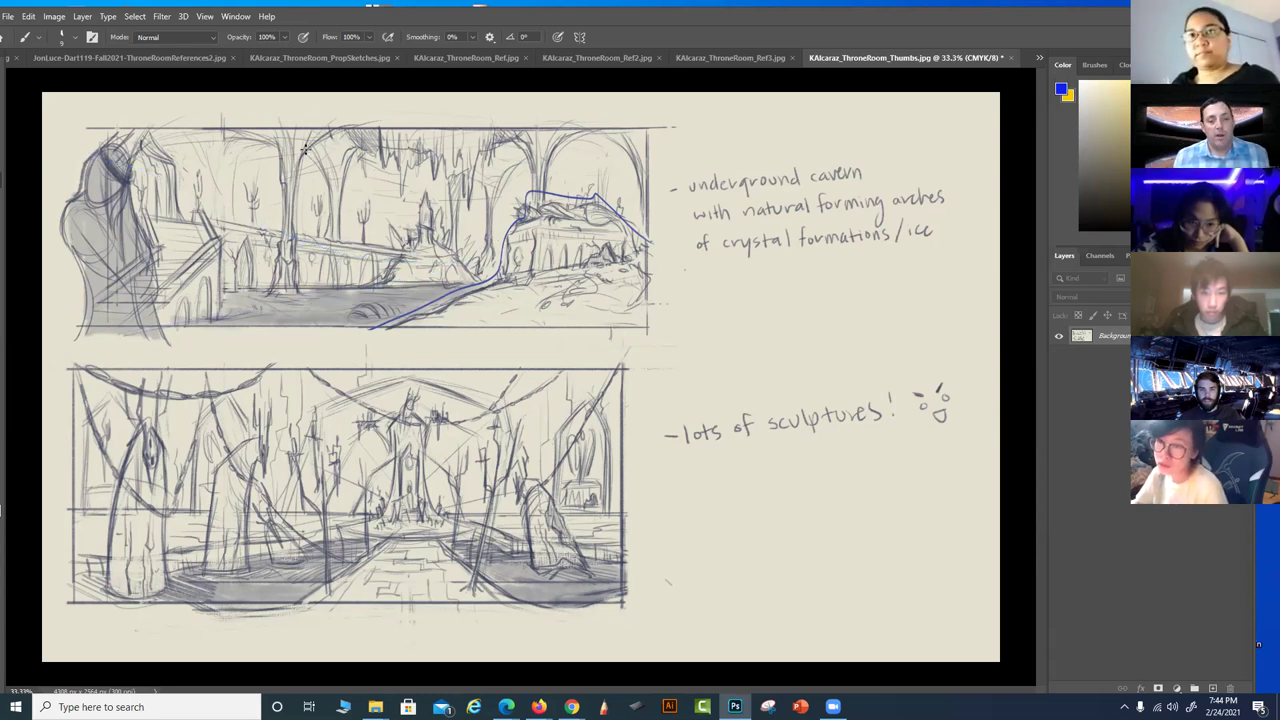
Draw a vertical blue centre line on the lower thumbnail, undoing the other trial strokes
drag(413, 626, 408, 527)
drag(295, 518, 617, 513)
key(ctrl+z)
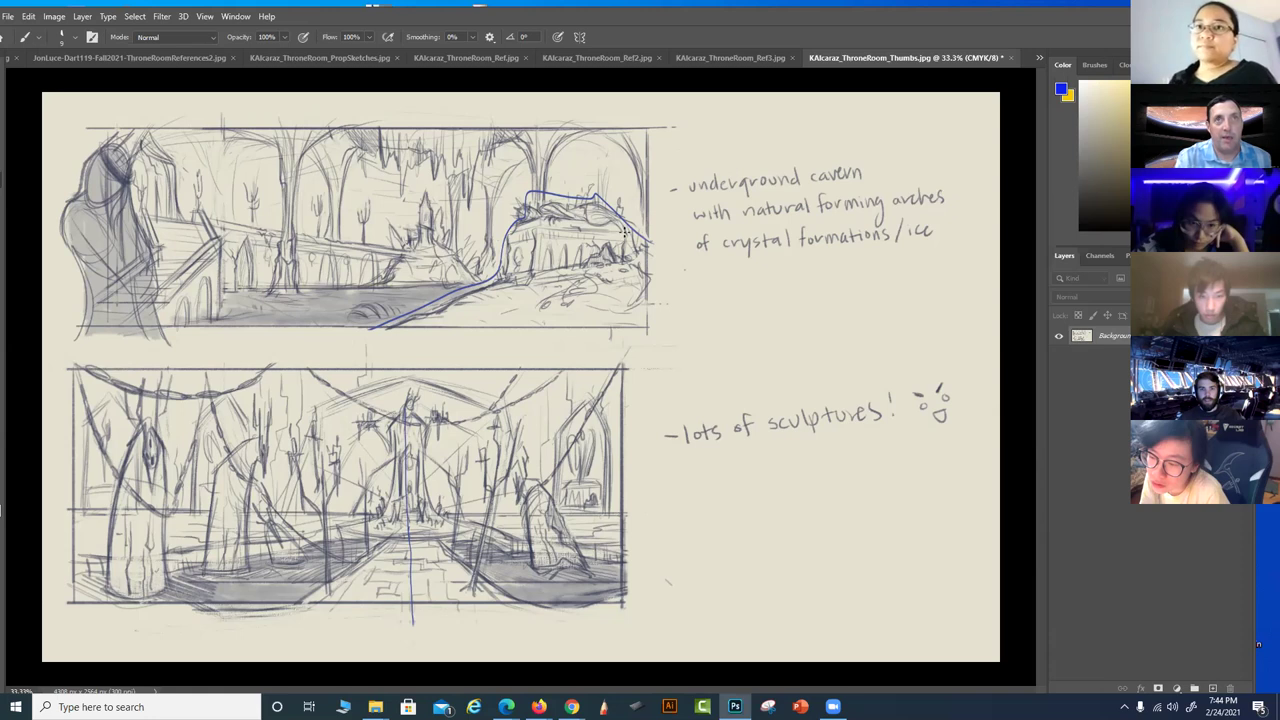
mouse_move(612, 362)
mouse_down()
mouse_move(540, 490)
mouse_move(550, 460)
mouse_move(535, 562)
mouse_up()
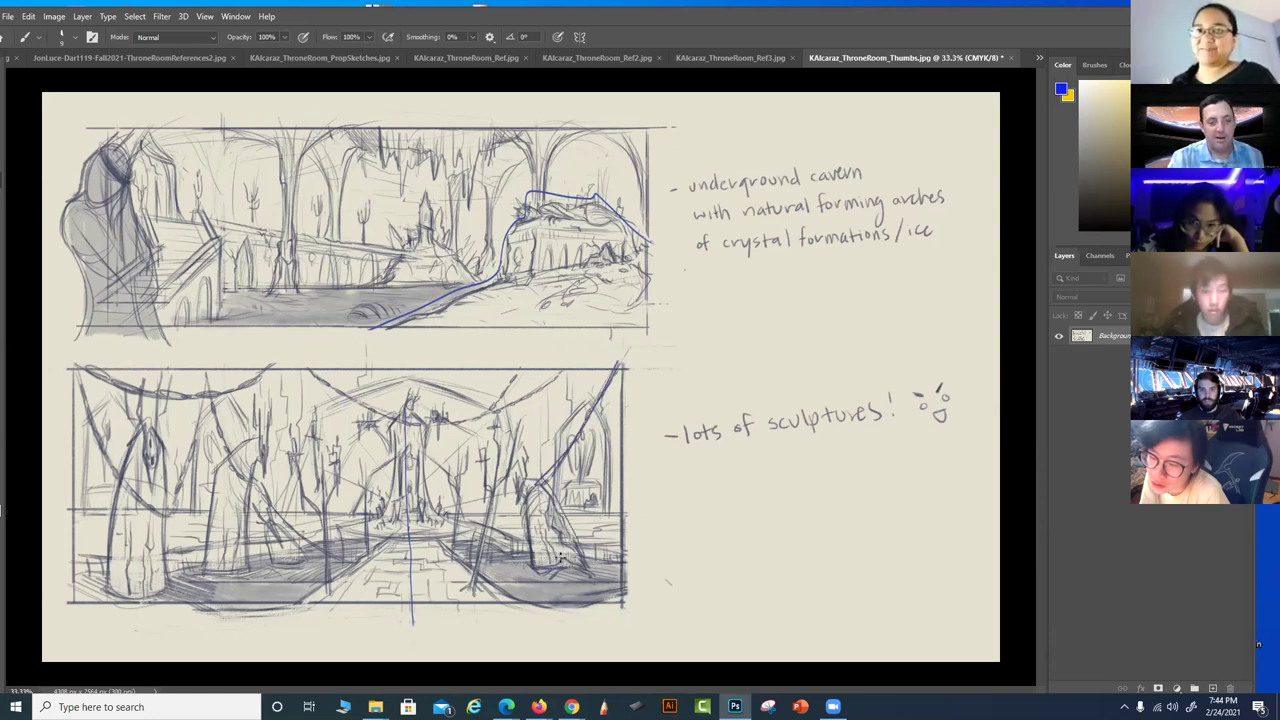
mouse_move(208, 570)
mouse_down()
mouse_move(216, 472)
mouse_move(257, 450)
mouse_move(250, 562)
mouse_up()
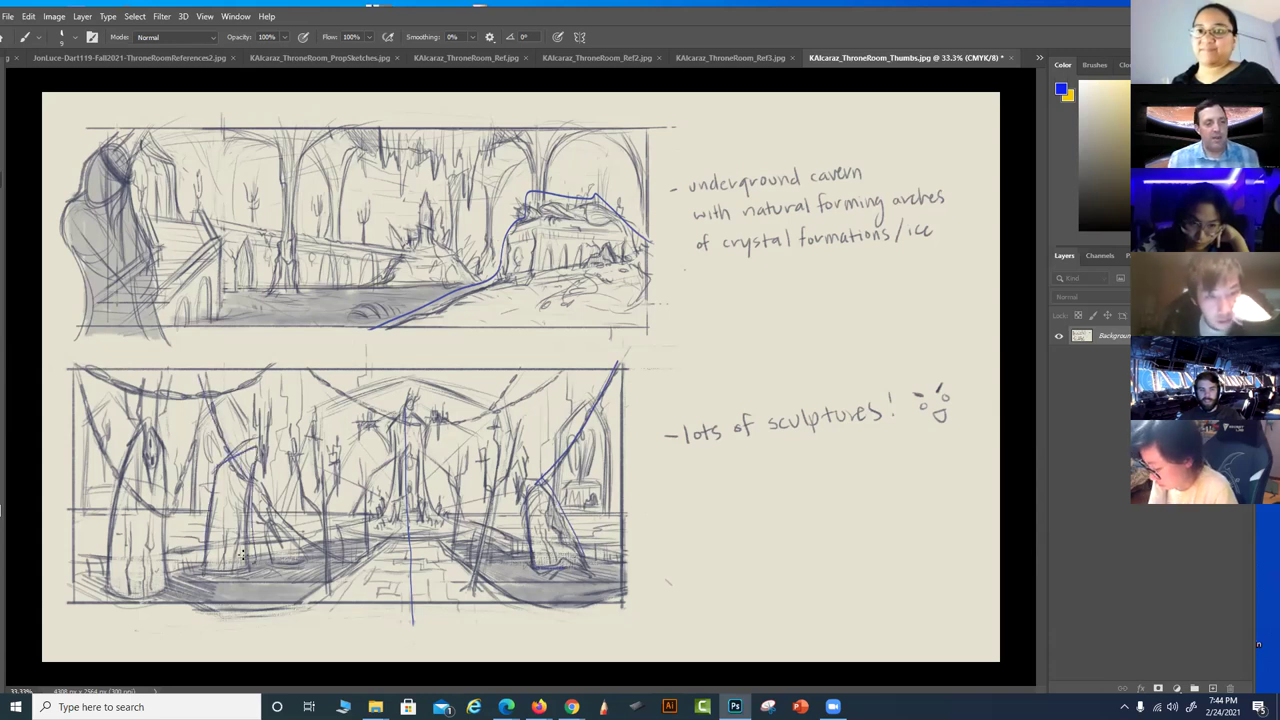
key(ctrl+z)
key(ctrl+z)
key(ctrl+z)
key(ctrl+z)
key(ctrl+z)
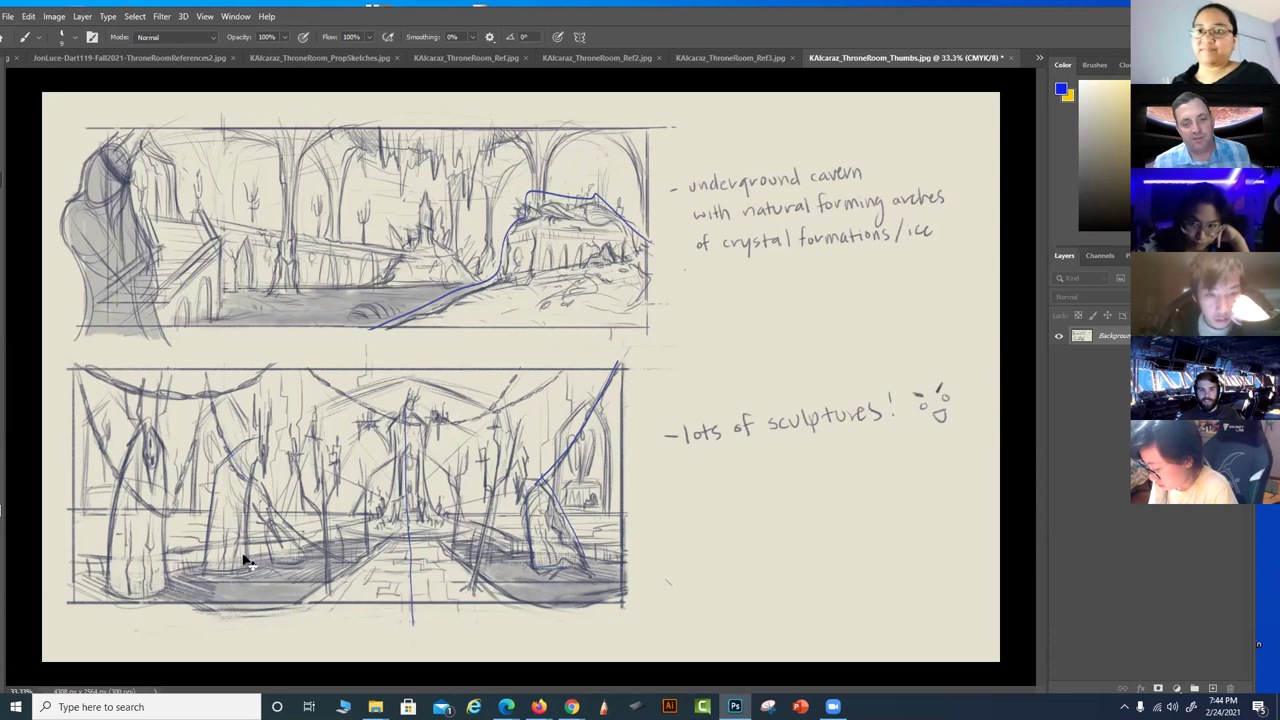
key(ctrl+z)
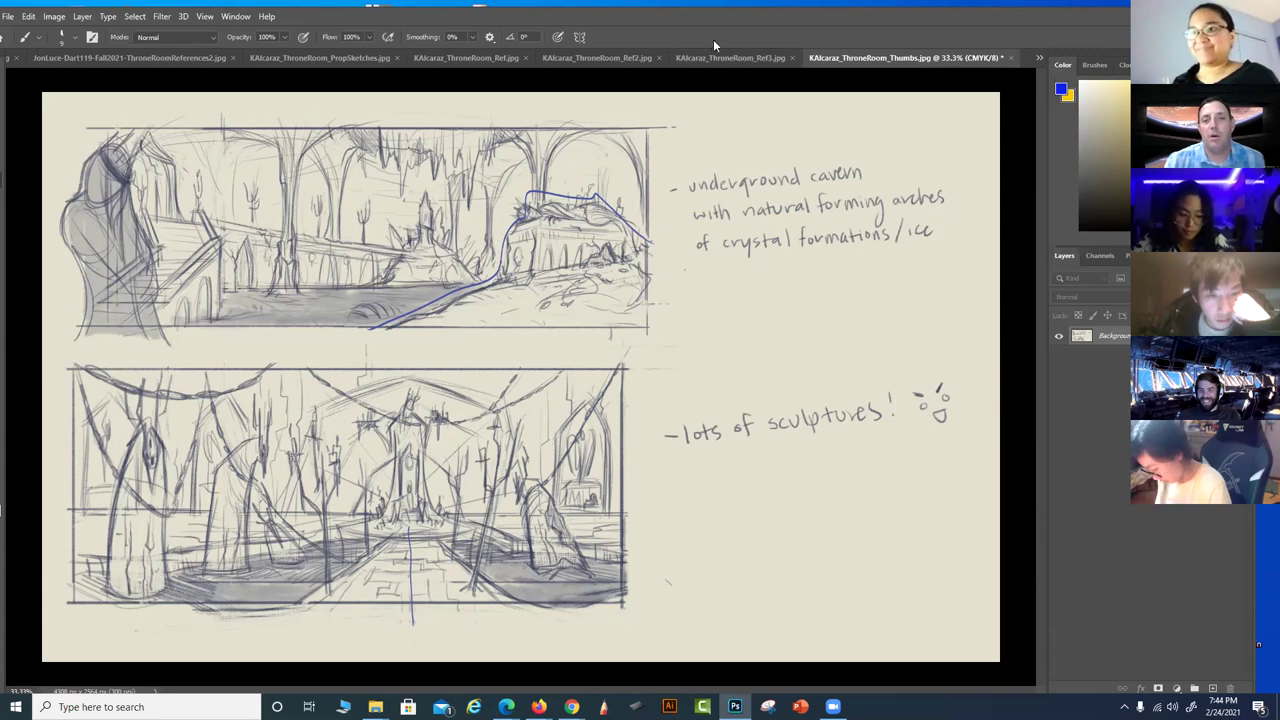
Flip through the Ref3 and Ref collages to reach the PropSketches sheet
click(741, 60)
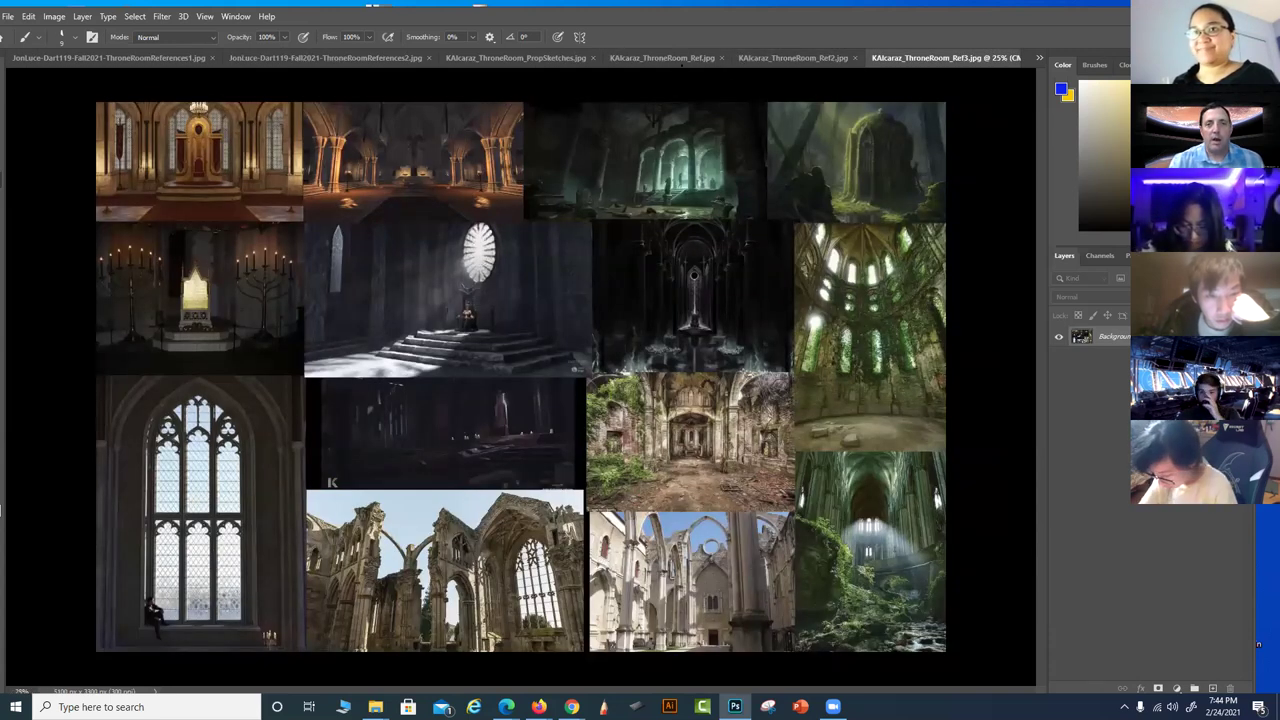
click(685, 58)
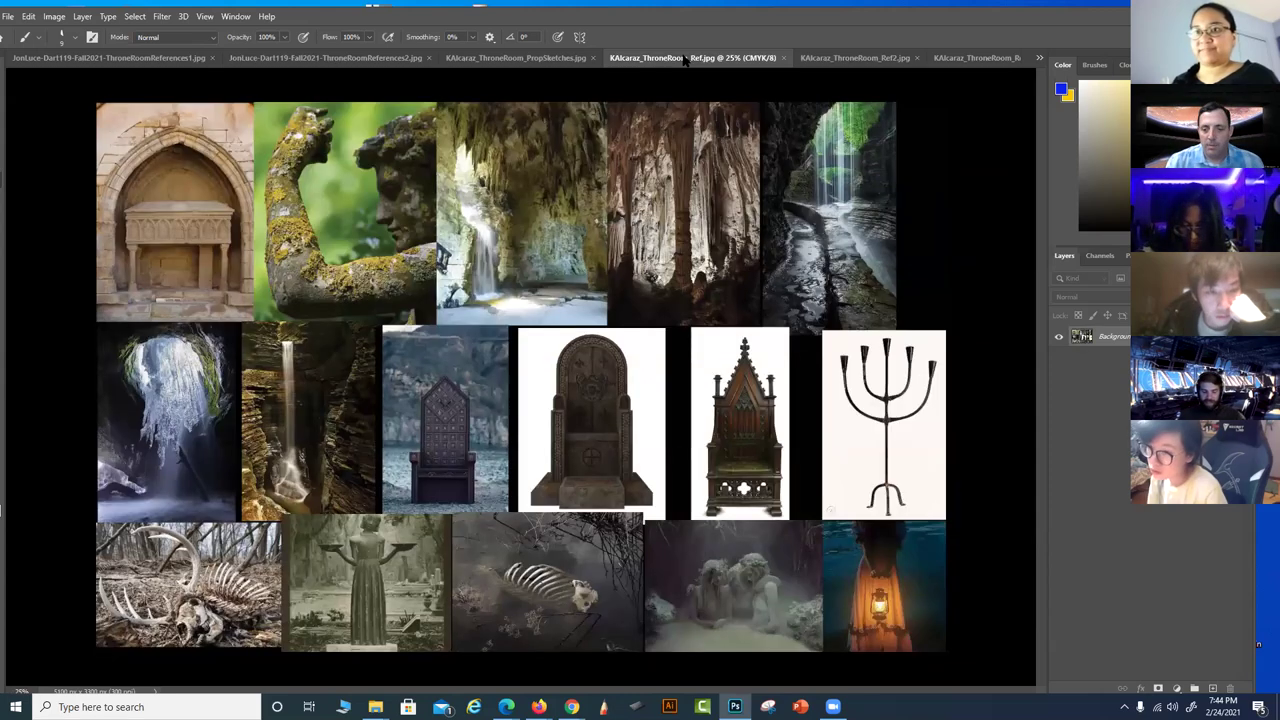
click(565, 57)
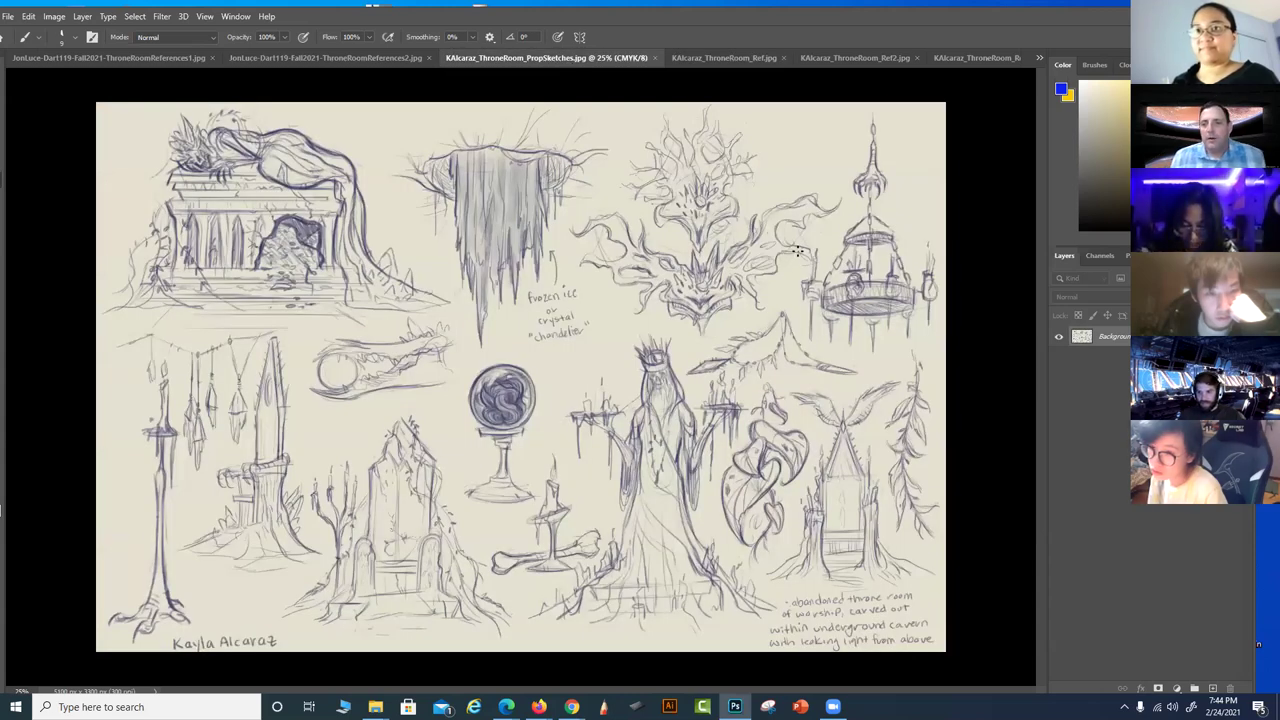
Add blue arrows at the chandelier and tomb sketches, drop the heart-sketch oval, and close the sheet
mouse_move(927, 149)
mouse_down()
mouse_move(904, 223)
mouse_move(929, 182)
mouse_up()
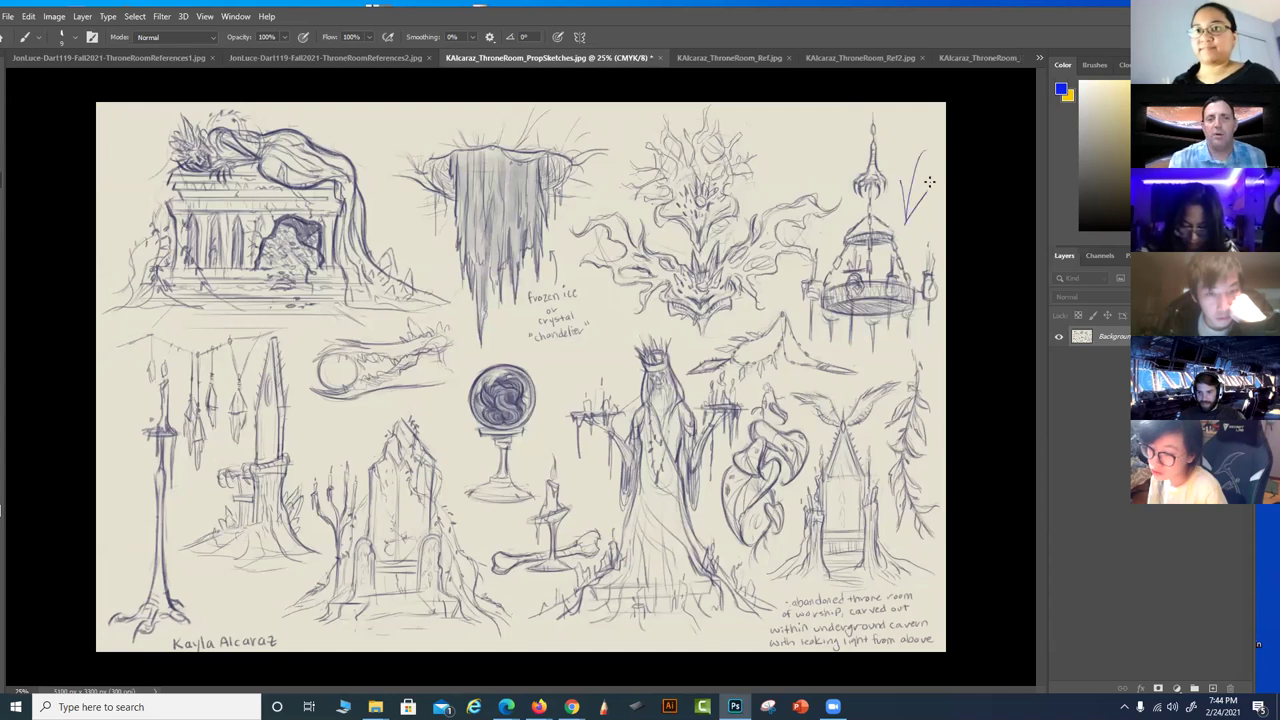
mouse_move(381, 112)
mouse_down()
mouse_move(345, 141)
mouse_move(371, 130)
mouse_up()
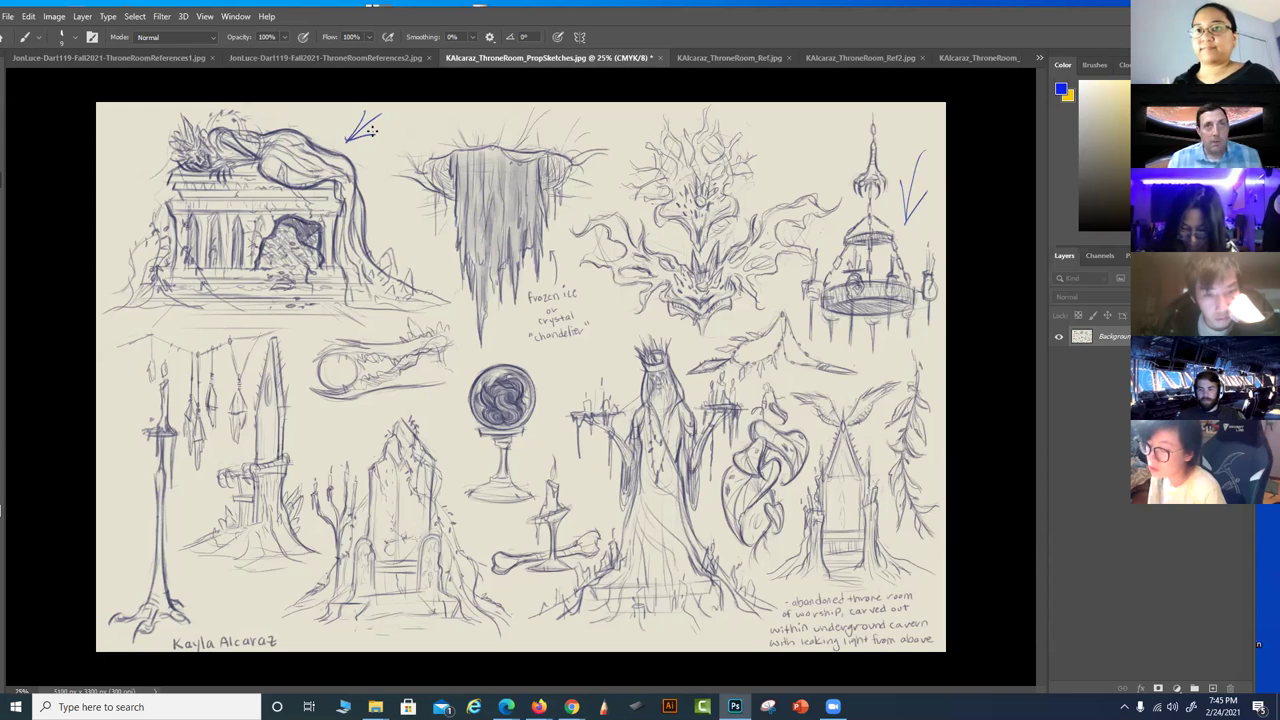
mouse_move(808, 428)
mouse_down()
mouse_move(783, 380)
mouse_move(727, 447)
mouse_move(723, 537)
mouse_move(774, 543)
mouse_move(801, 489)
mouse_move(798, 398)
mouse_up()
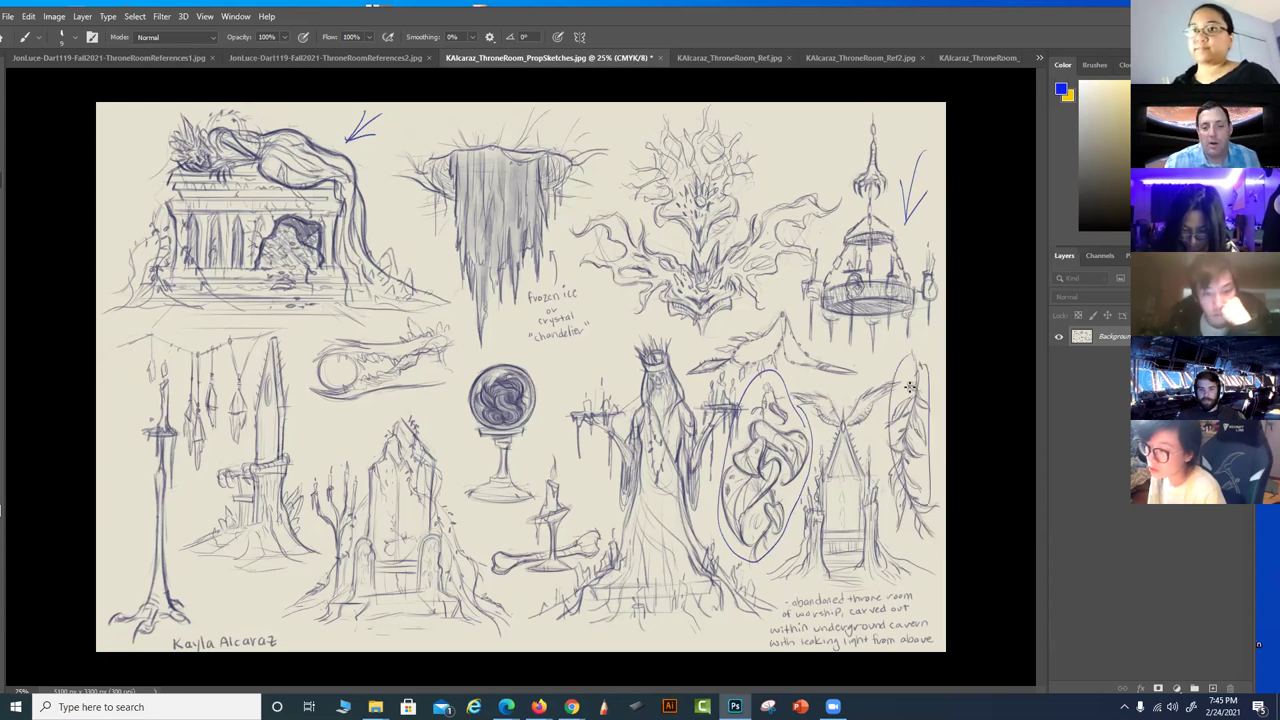
key(ctrl+z)
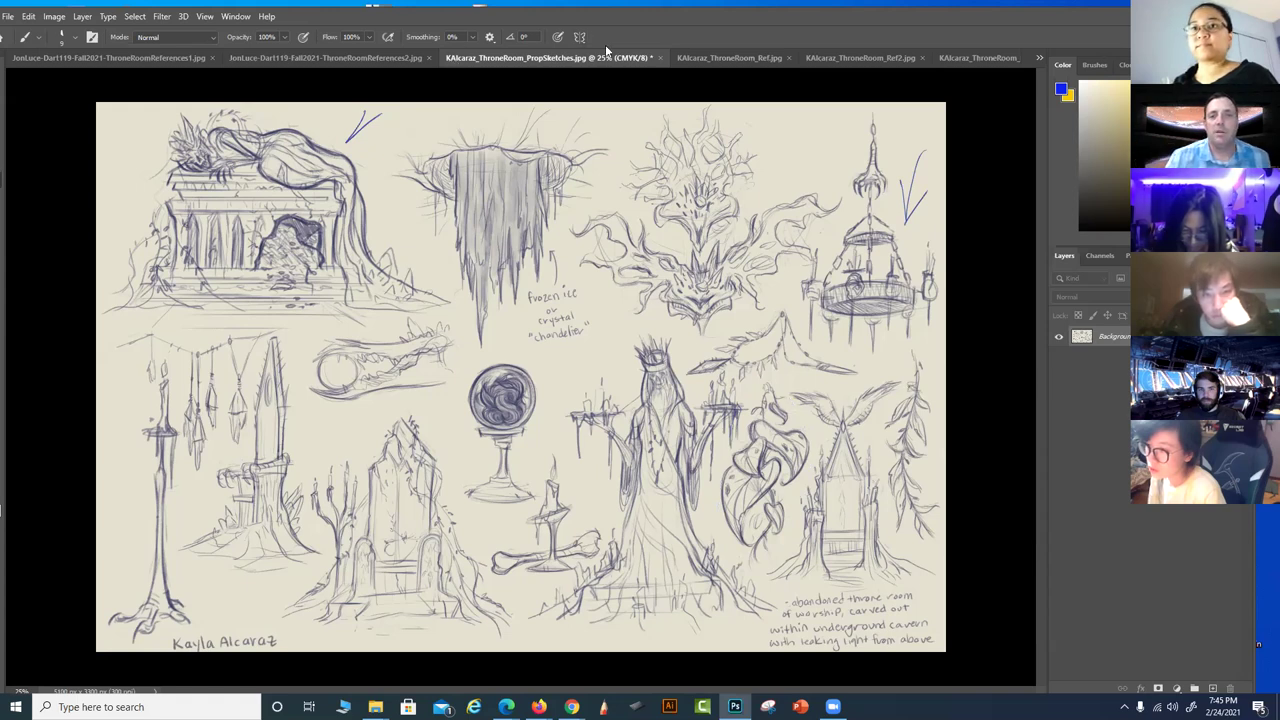
click(654, 57)
Close the prop sketches unsaved, close the Ref2, Ref and Ref3 collages, then close Thumbs
click(635, 268)
click(752, 57)
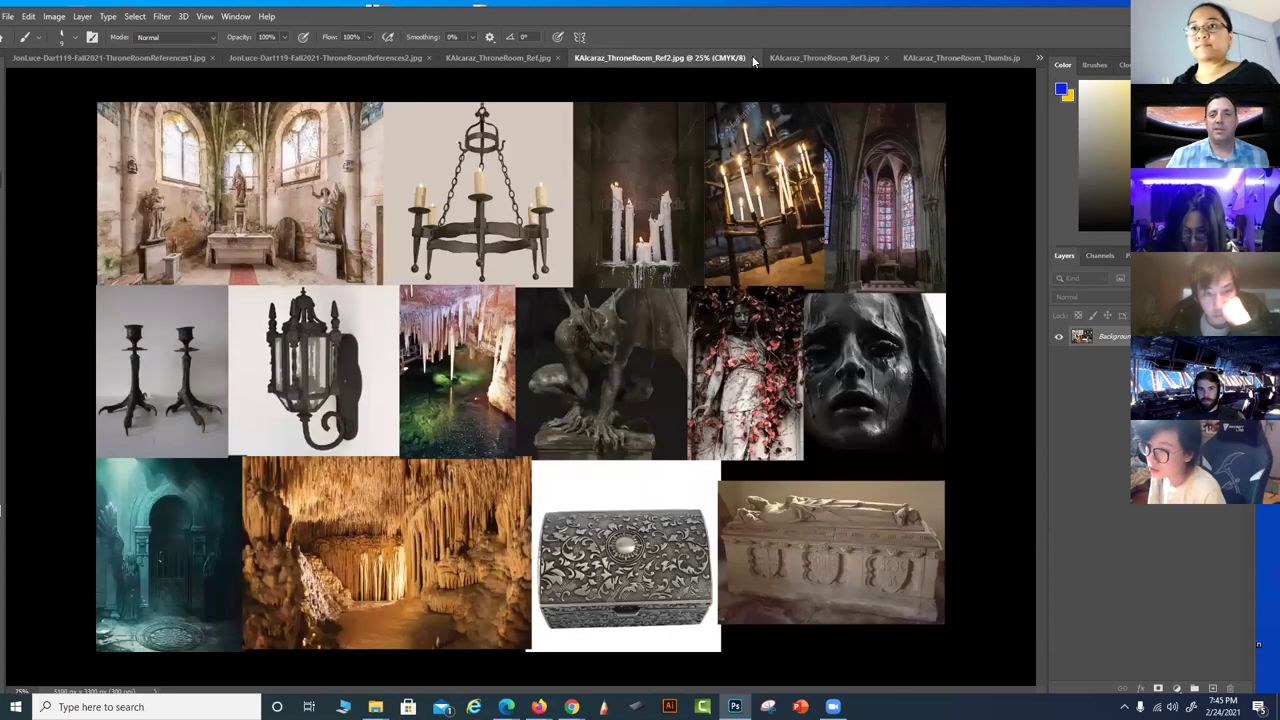
click(752, 57)
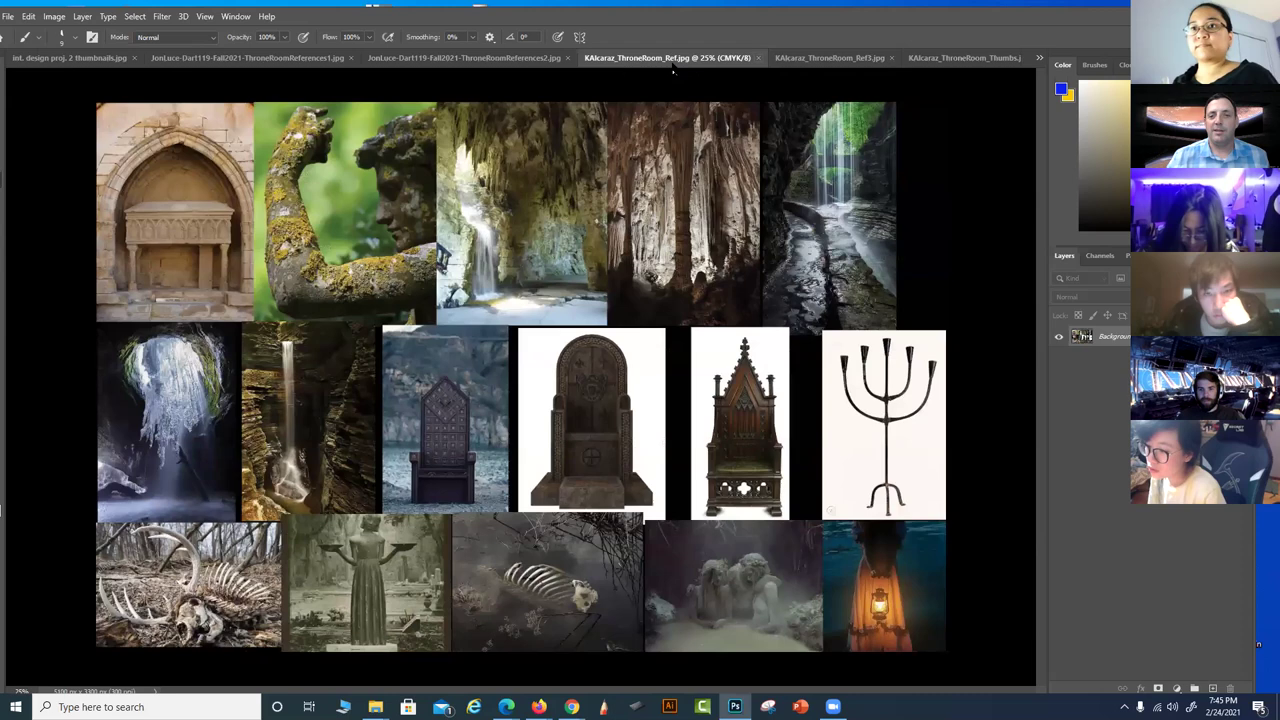
click(759, 57)
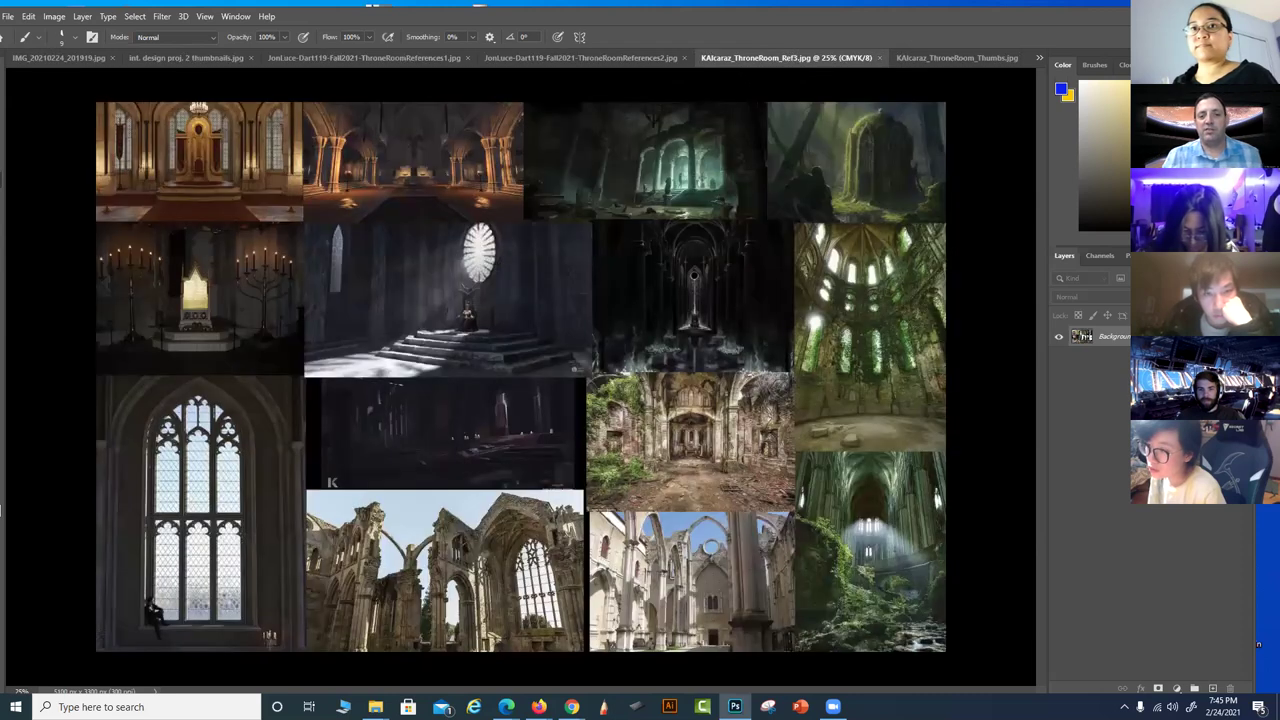
click(877, 57)
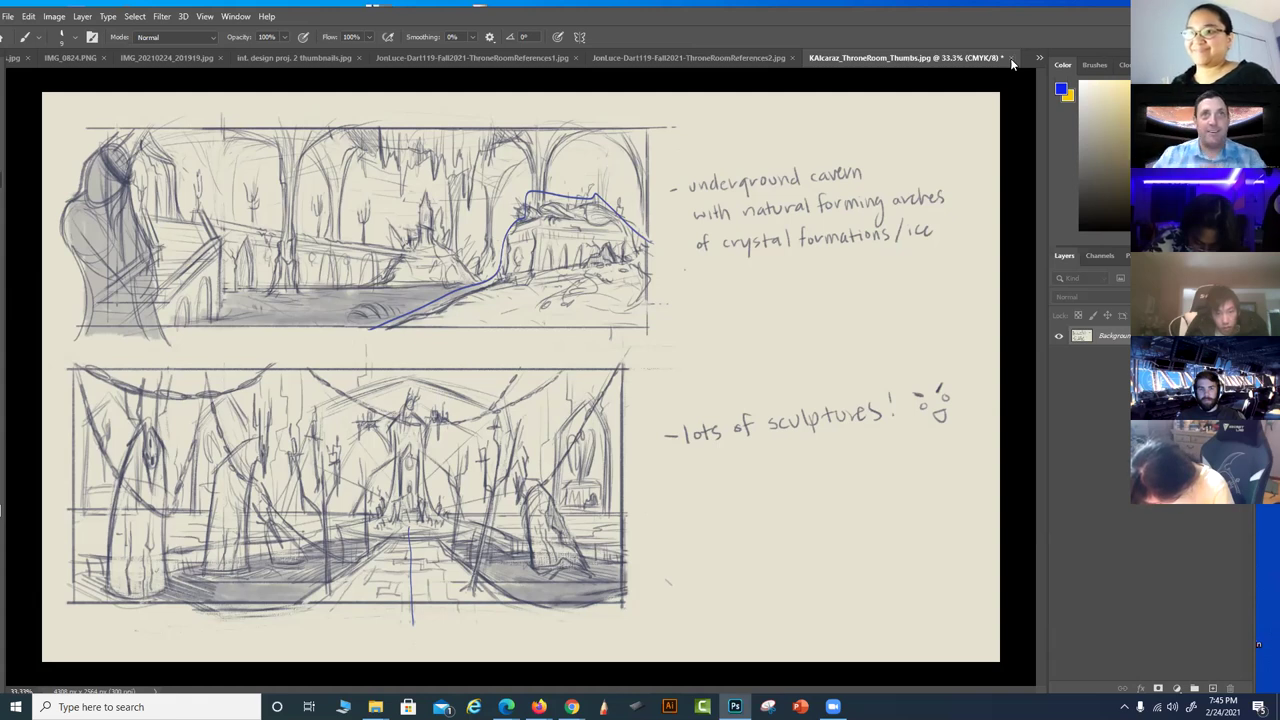
click(1003, 58)
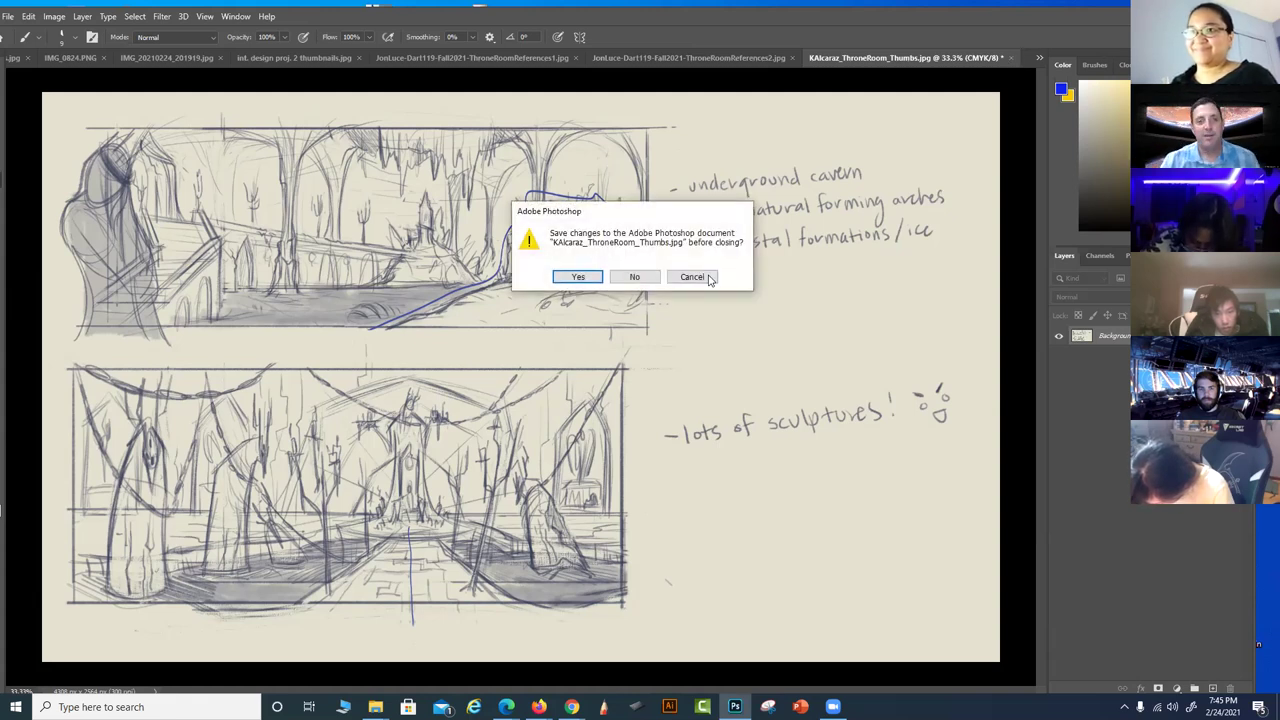
Discard the Thumbs changes, then trace the lower-left statue and its base objects in blue at 33.3%
click(634, 276)
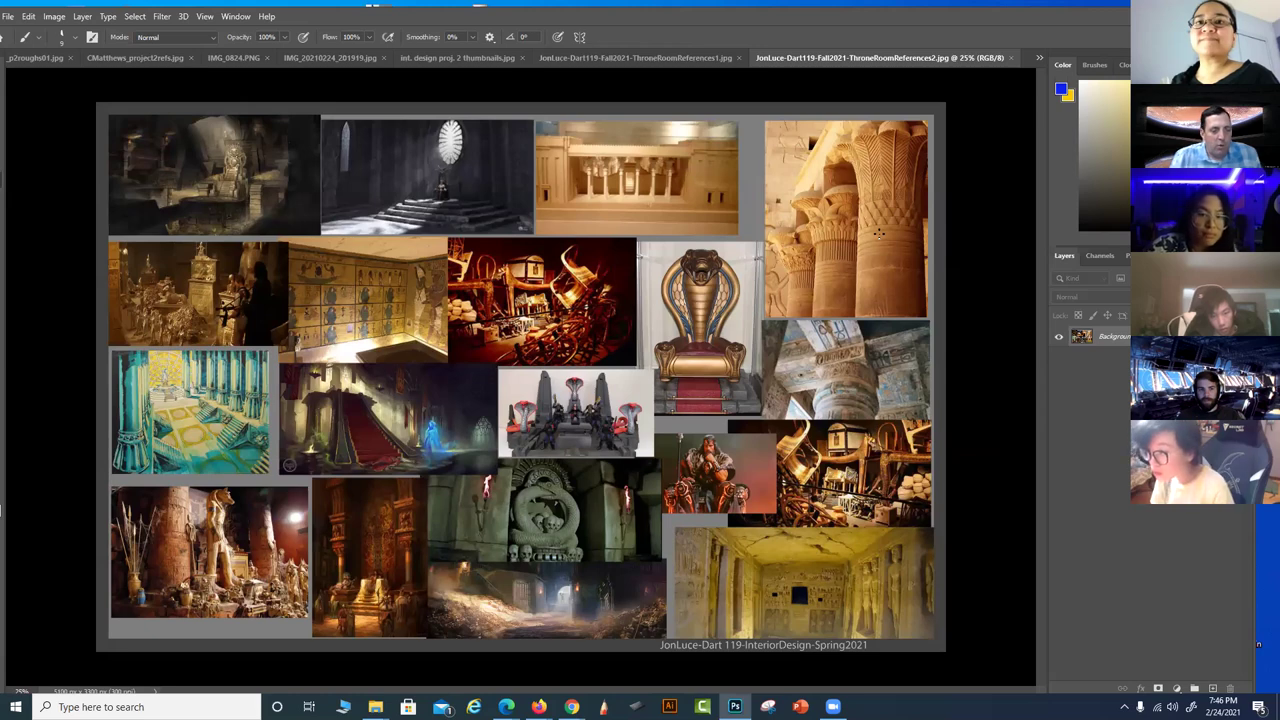
key(ctrl+plus)
mouse_move(493, 584)
mouse_down()
mouse_move(330, 650)
mouse_move(270, 690)
mouse_up()
drag(520, 388, 276, 410)
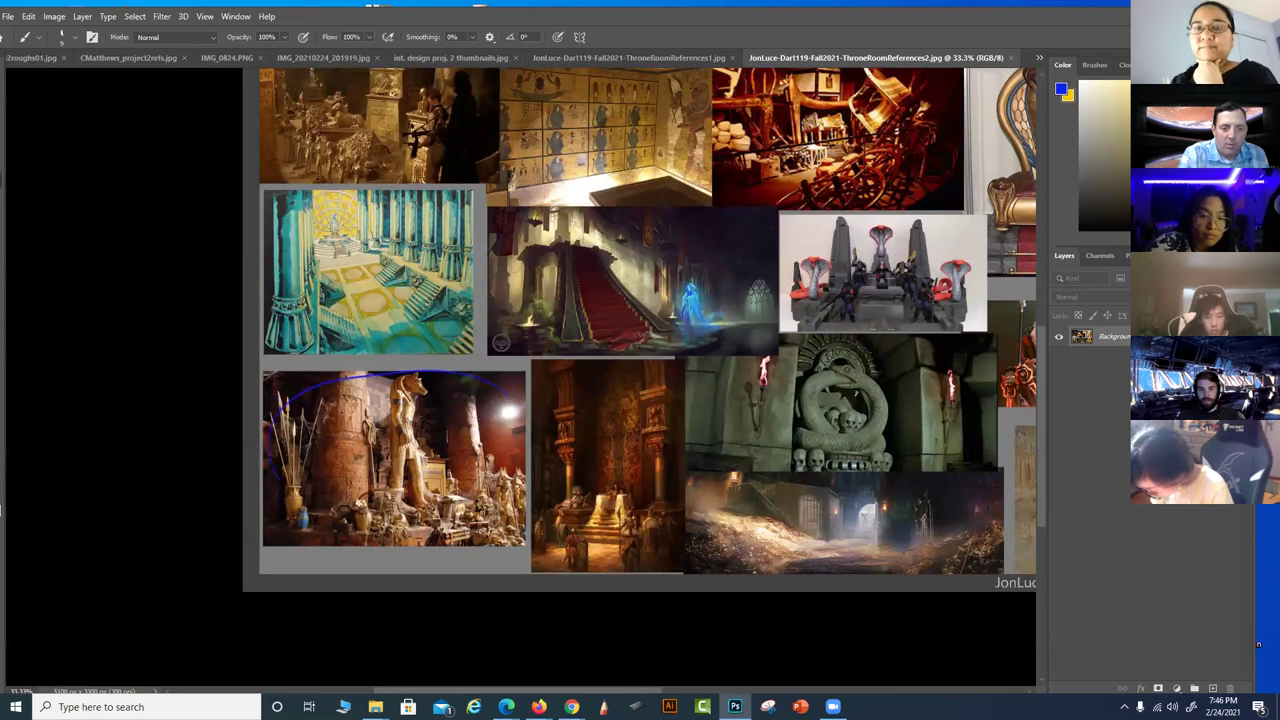
drag(300, 535, 500, 405)
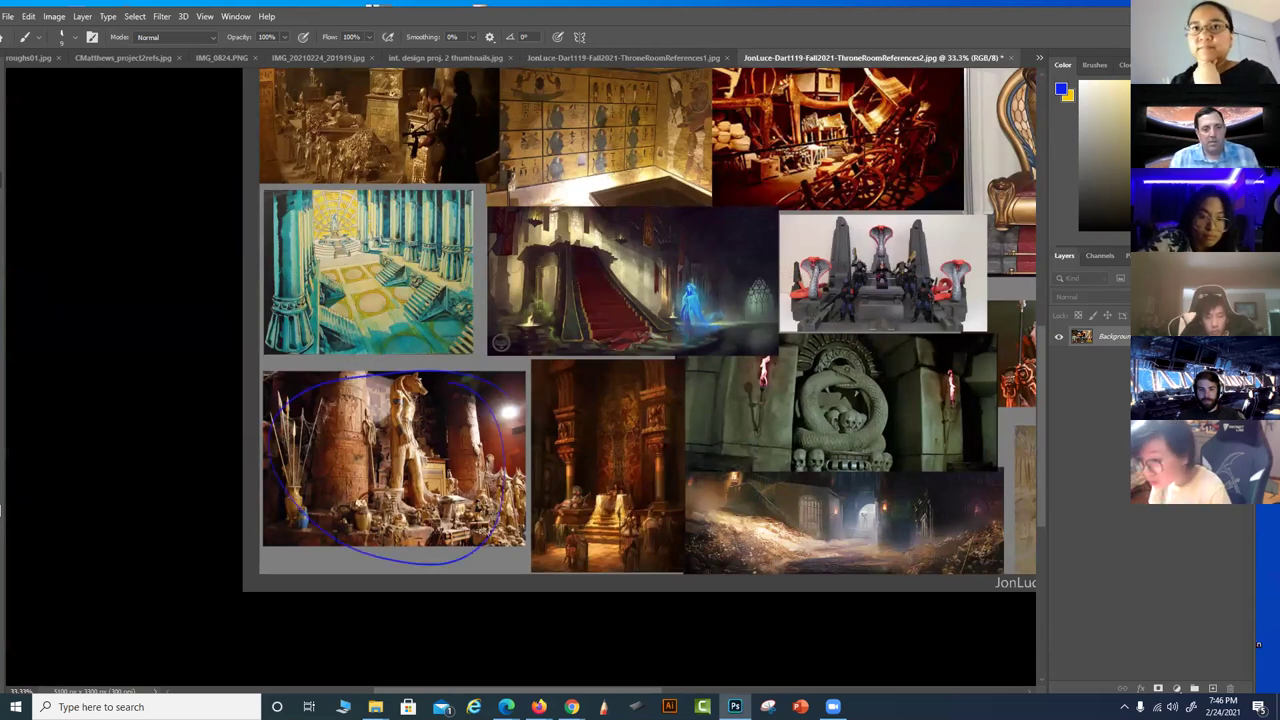
key(ctrl+z)
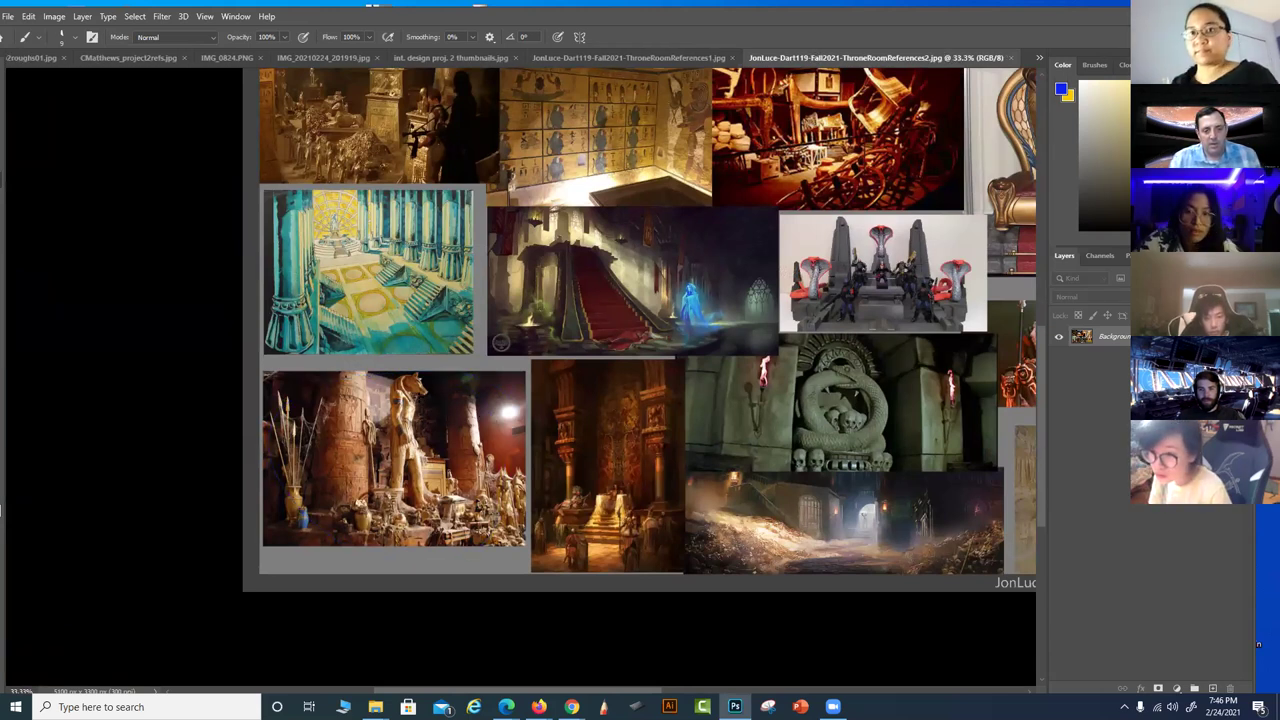
mouse_move(480, 362)
mouse_down()
mouse_move(308, 385)
mouse_move(505, 410)
mouse_up()
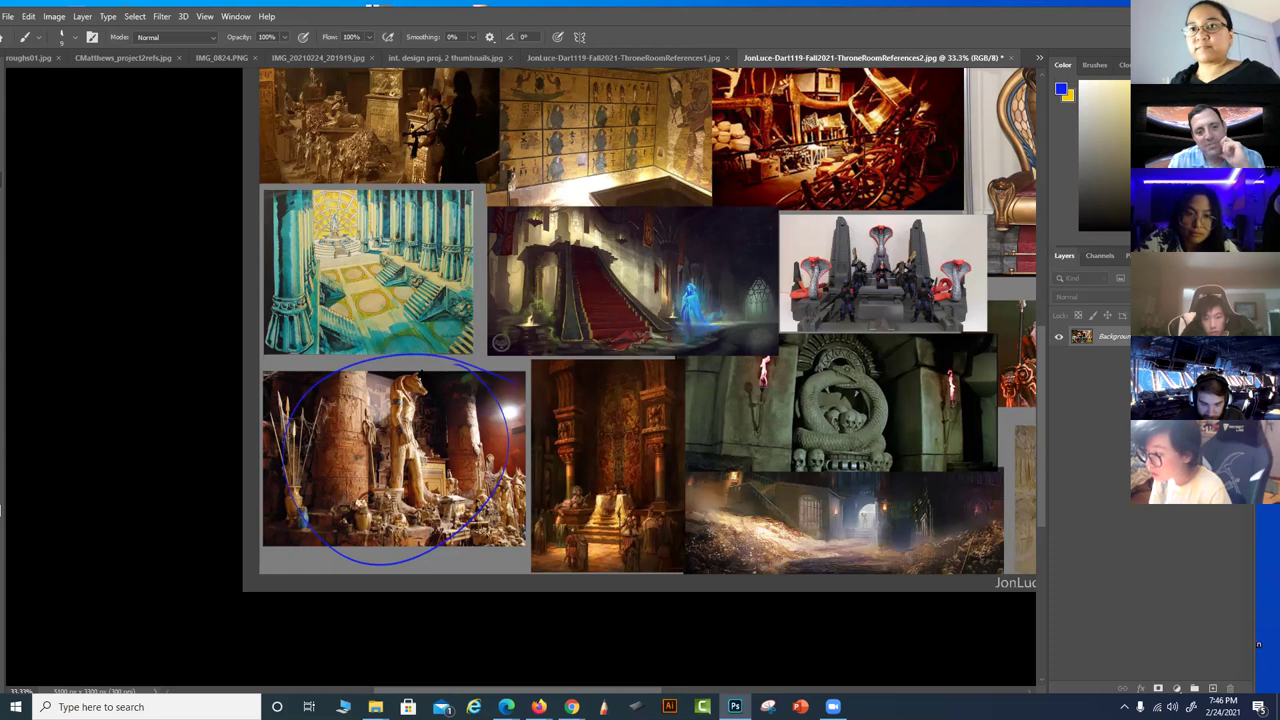
key(ctrl+z)
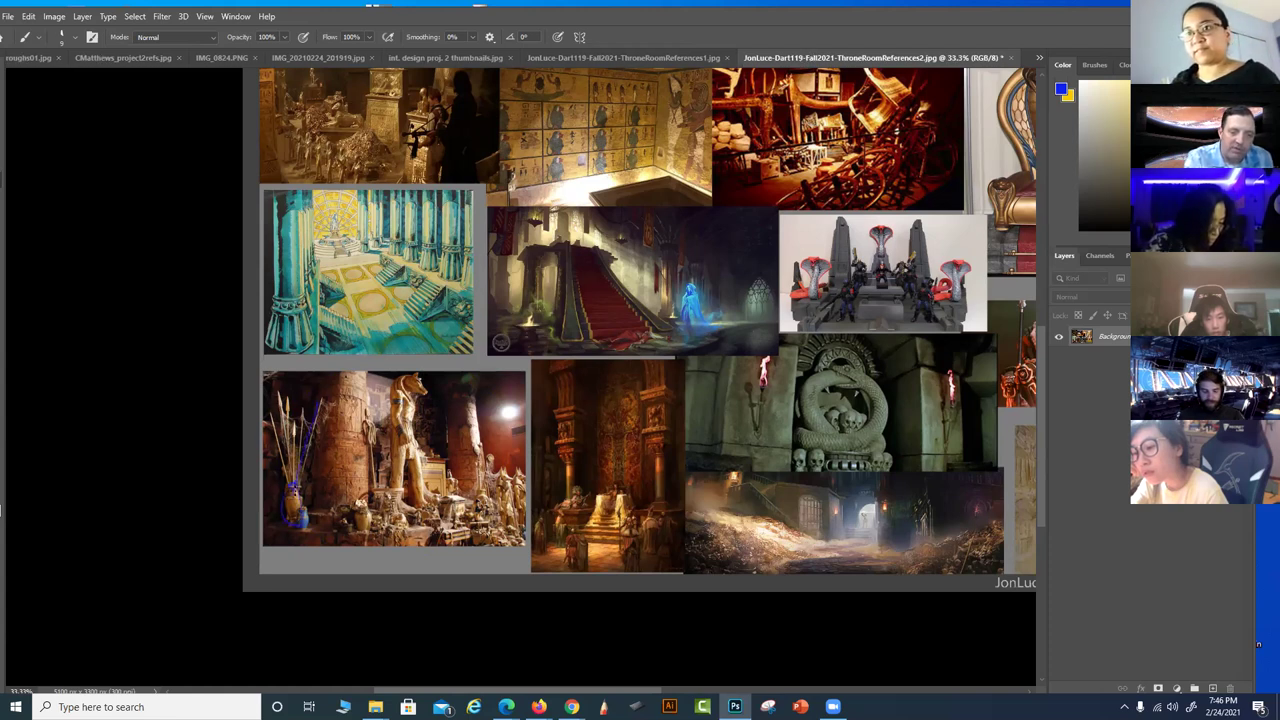
mouse_move(400, 386)
mouse_down()
mouse_move(390, 498)
mouse_move(404, 504)
mouse_up()
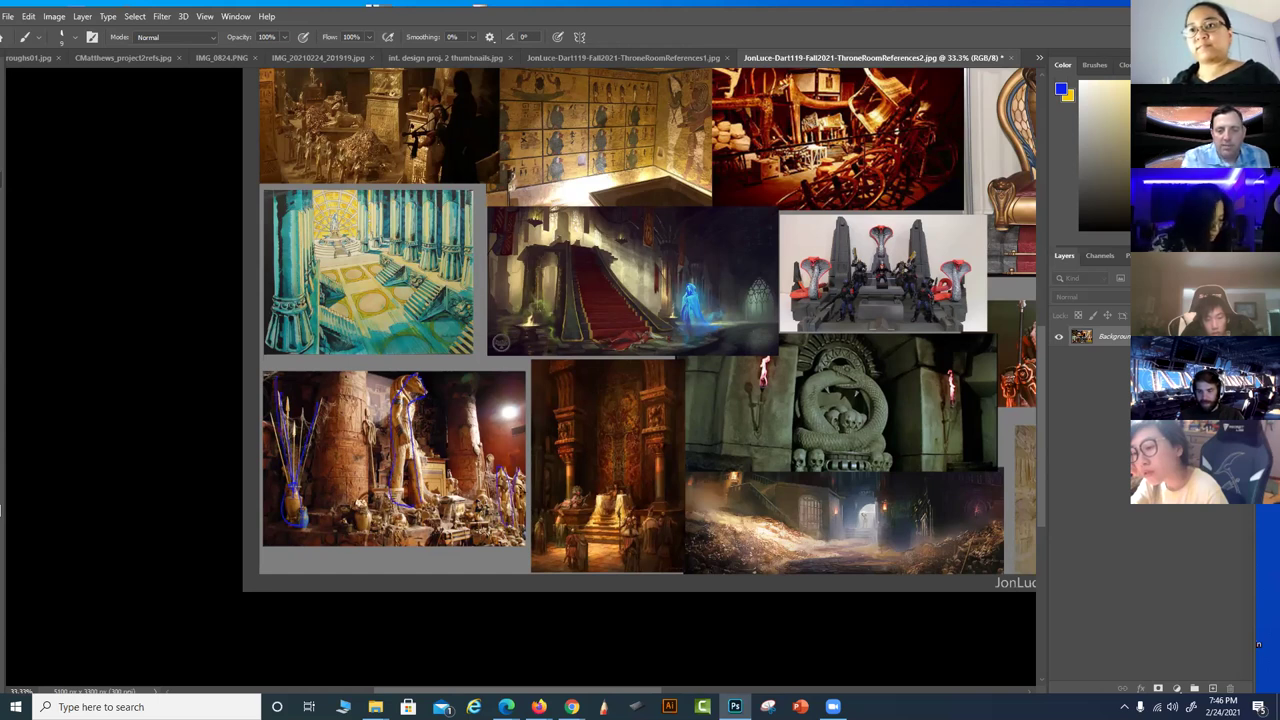
mouse_move(398, 526)
mouse_down()
mouse_move(388, 500)
mouse_move(372, 530)
mouse_up()
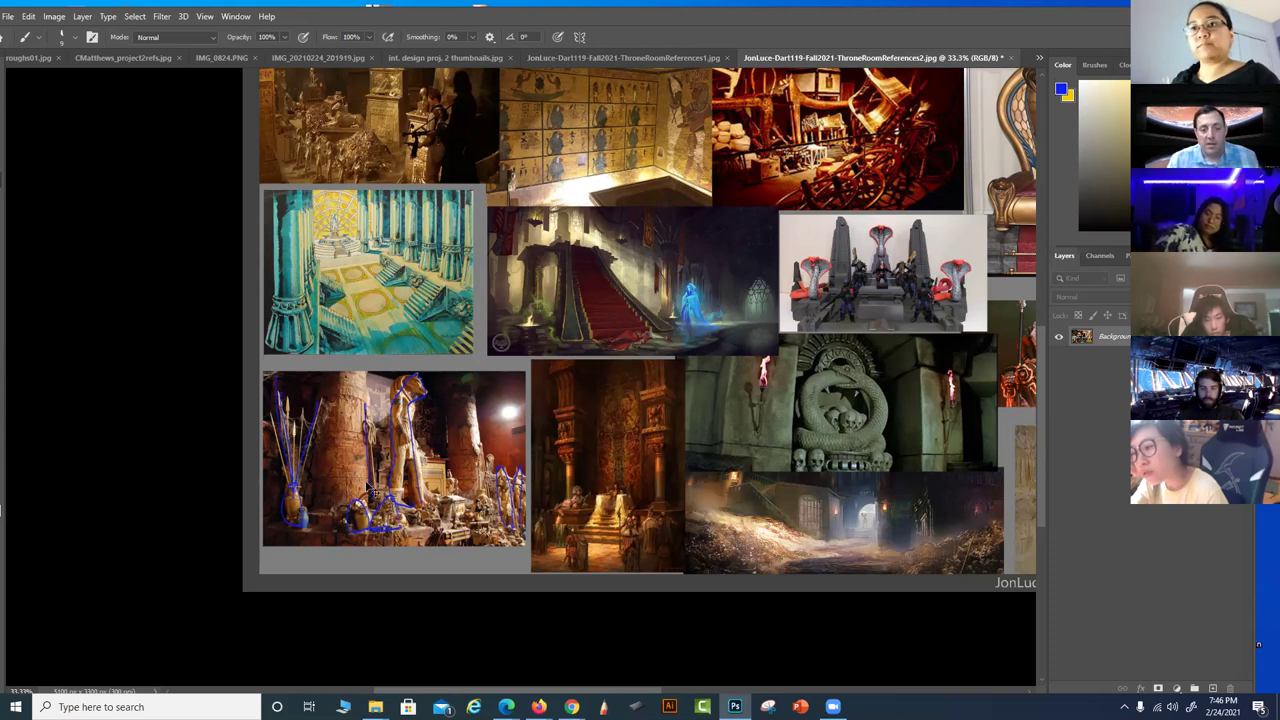
Try circling the snake carving and barbarian image, undo both circles, and close the reference board
drag(366, 483, 161, 515)
mouse_move(662, 386)
mouse_down()
mouse_move(572, 448)
mouse_move(640, 382)
mouse_up()
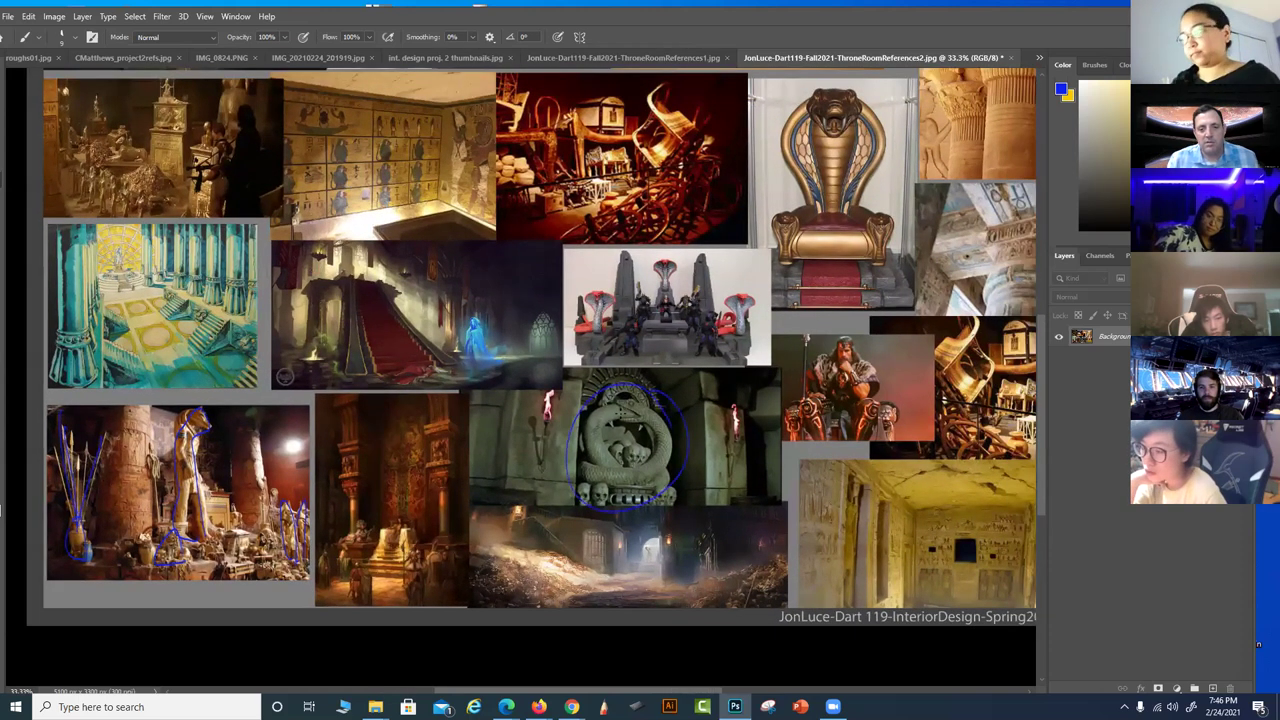
key(ctrl+z)
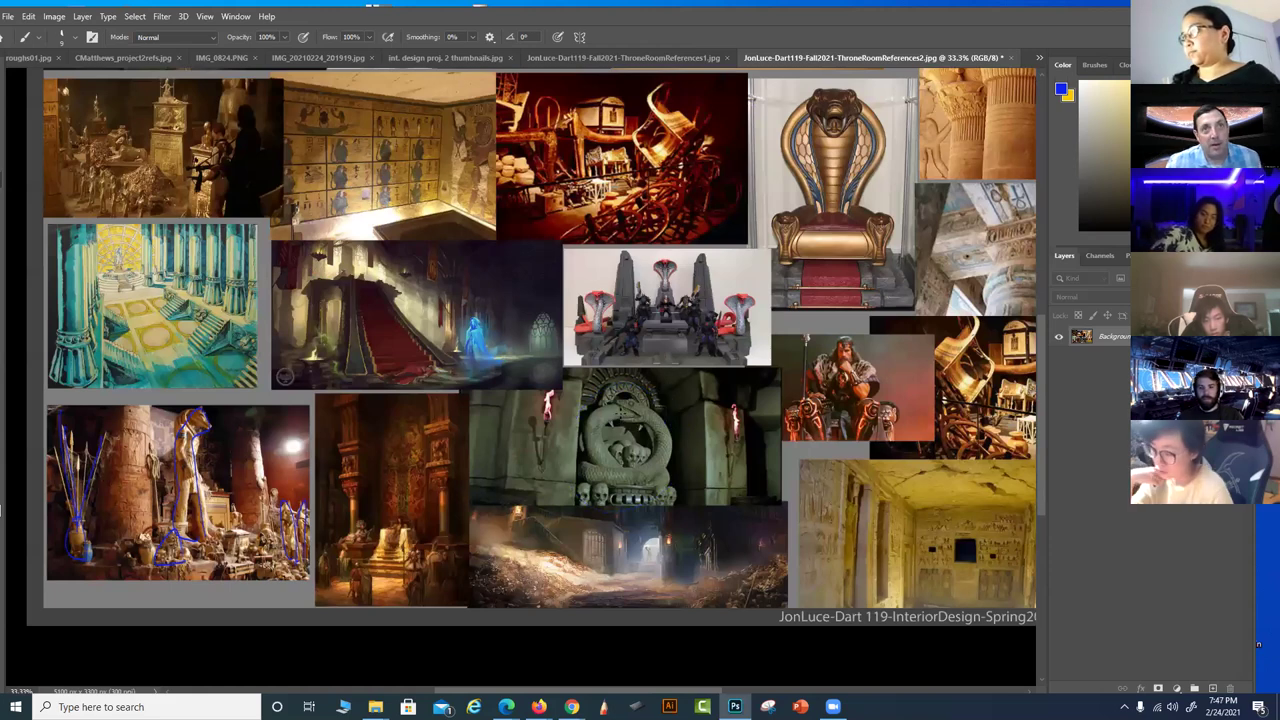
drag(782, 467, 673, 526)
mouse_move(758, 388)
mouse_down()
mouse_move(655, 412)
mouse_move(776, 440)
mouse_up()
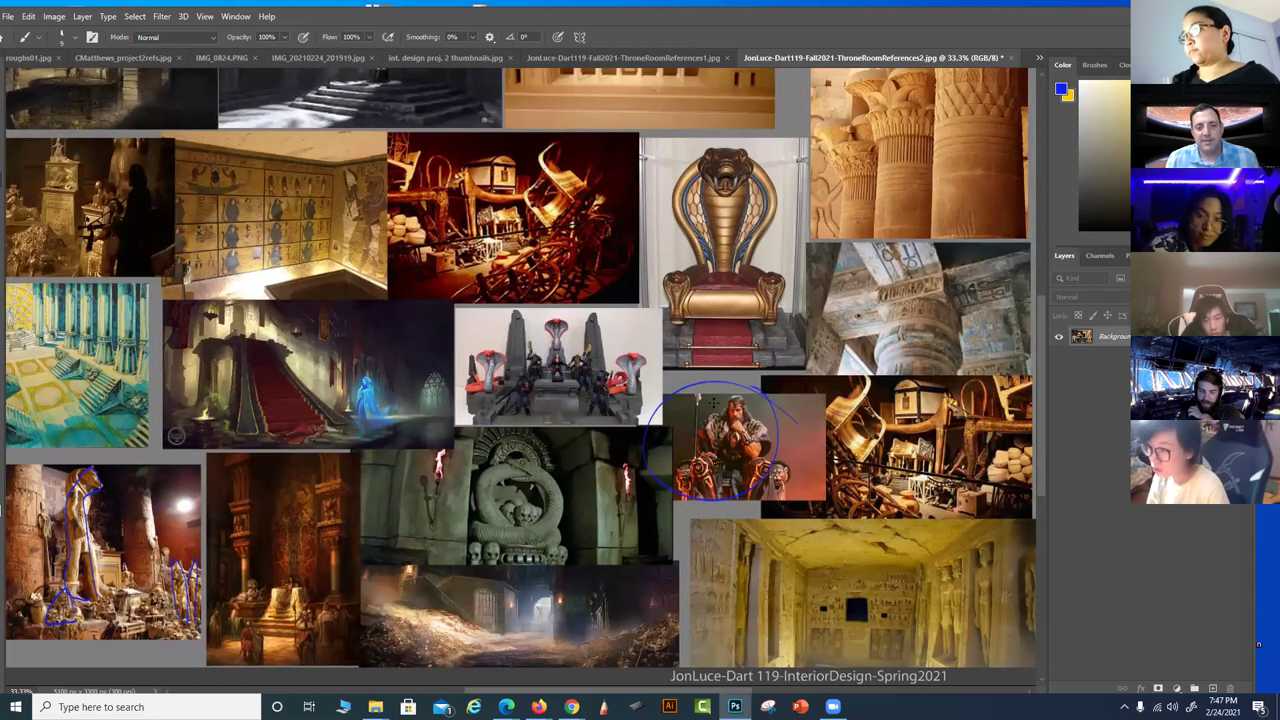
key(ctrl+z)
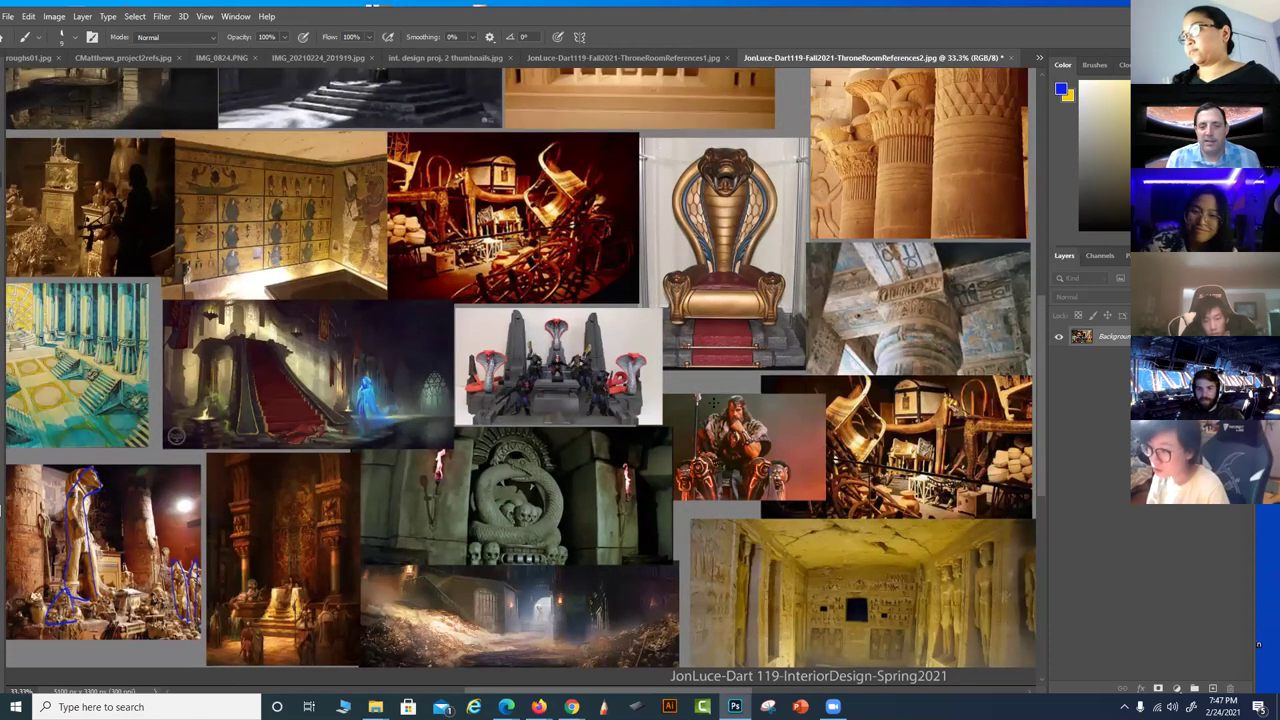
drag(775, 452, 818, 596)
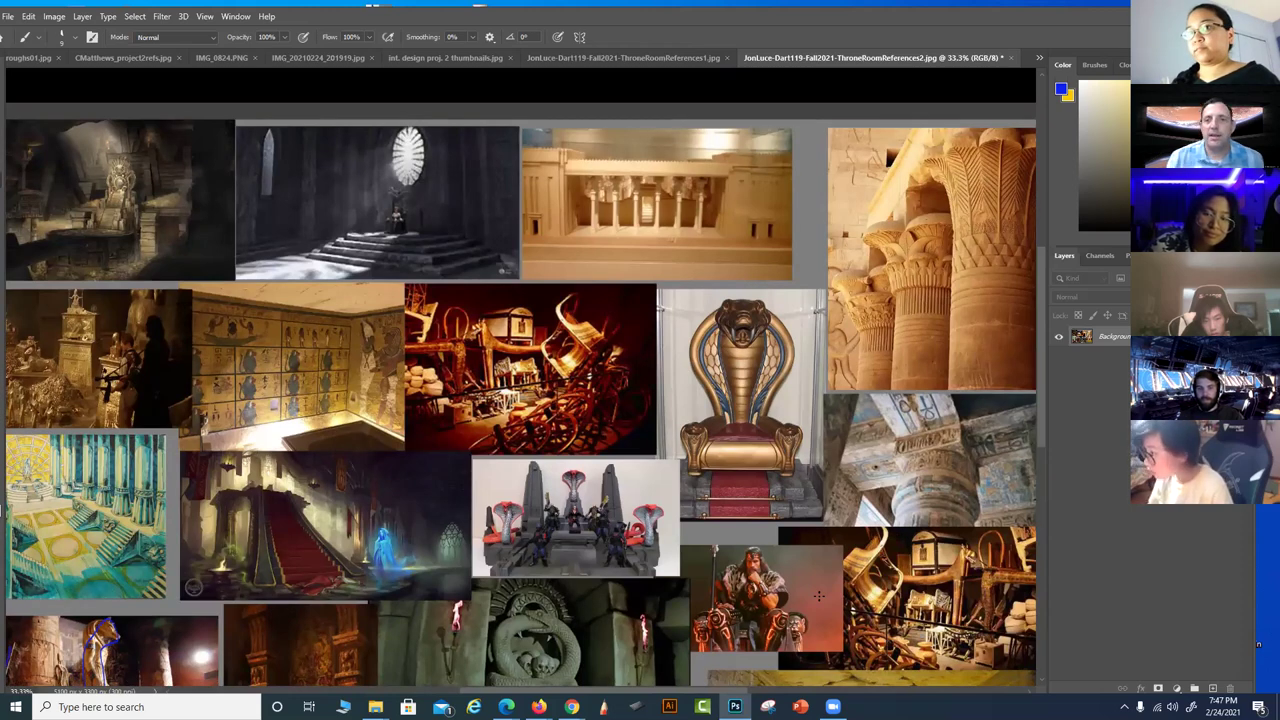
click(1012, 58)
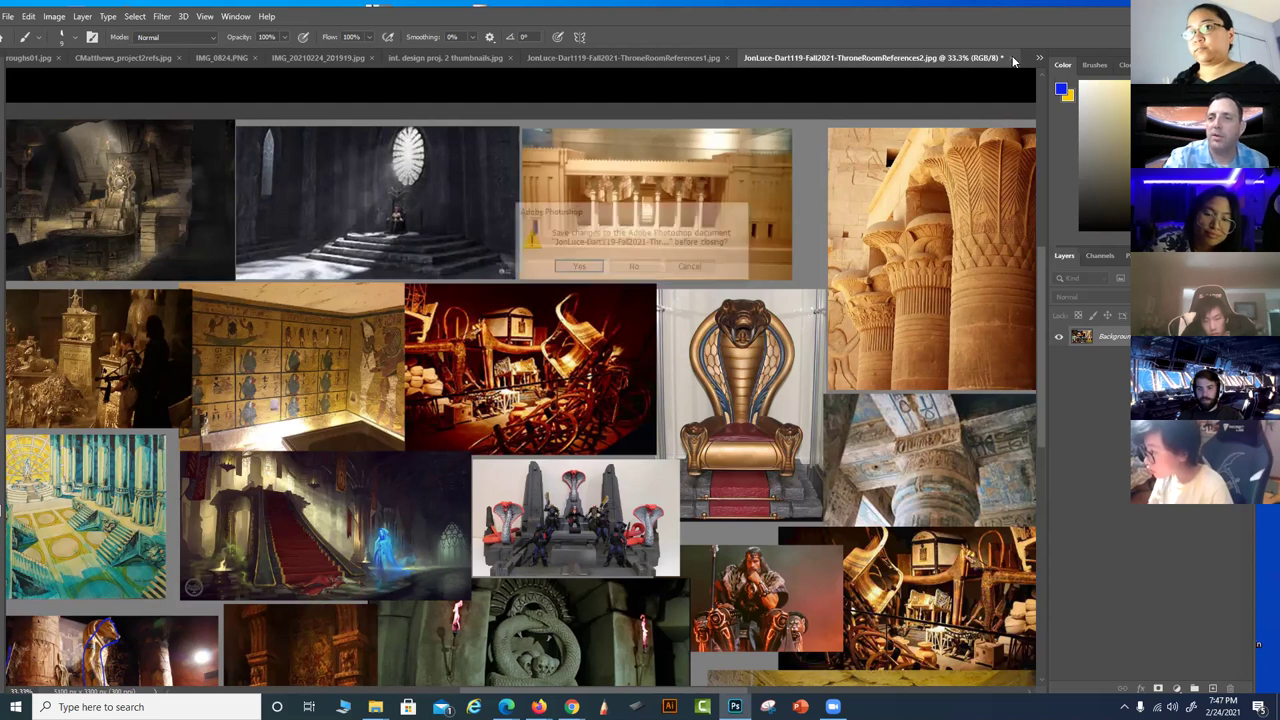
Close ThroneRoomReferences2 unsaved, look over ThroneRoomReferences1 zoomed in, then close it too
click(637, 267)
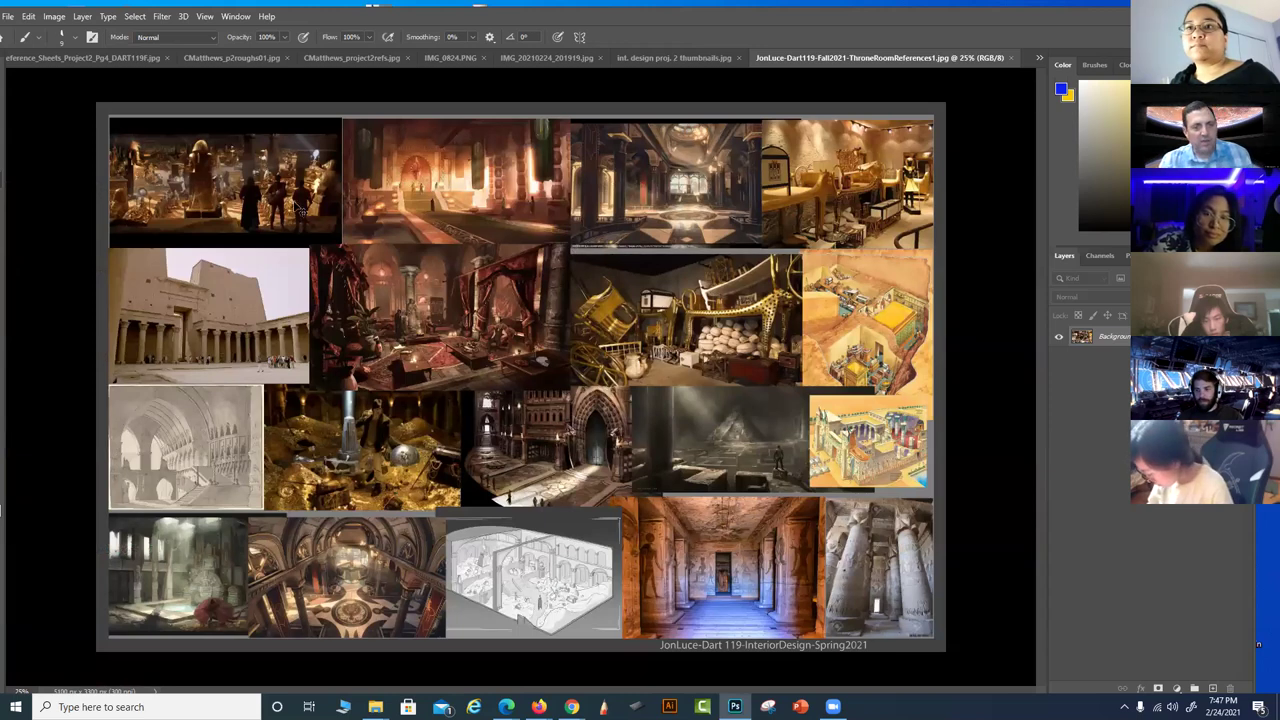
scroll(279, 168, up, 1)
drag(279, 168, 567, 377)
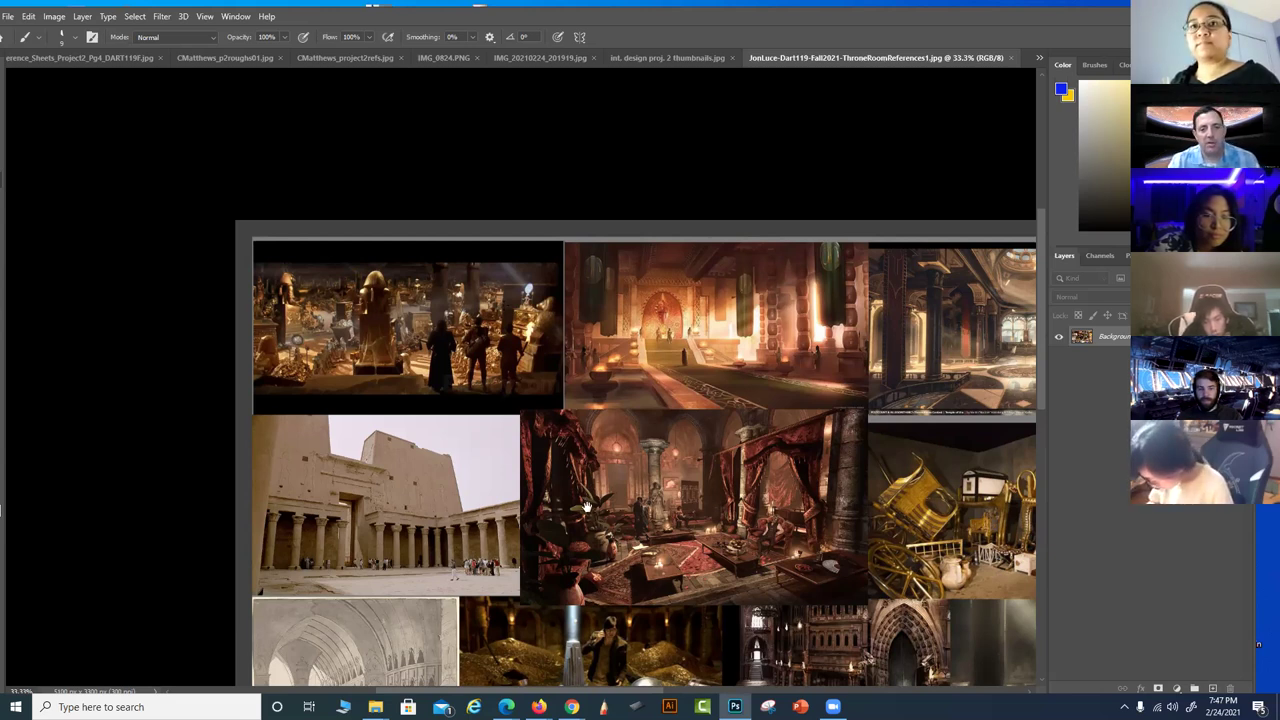
drag(657, 510, 586, 522)
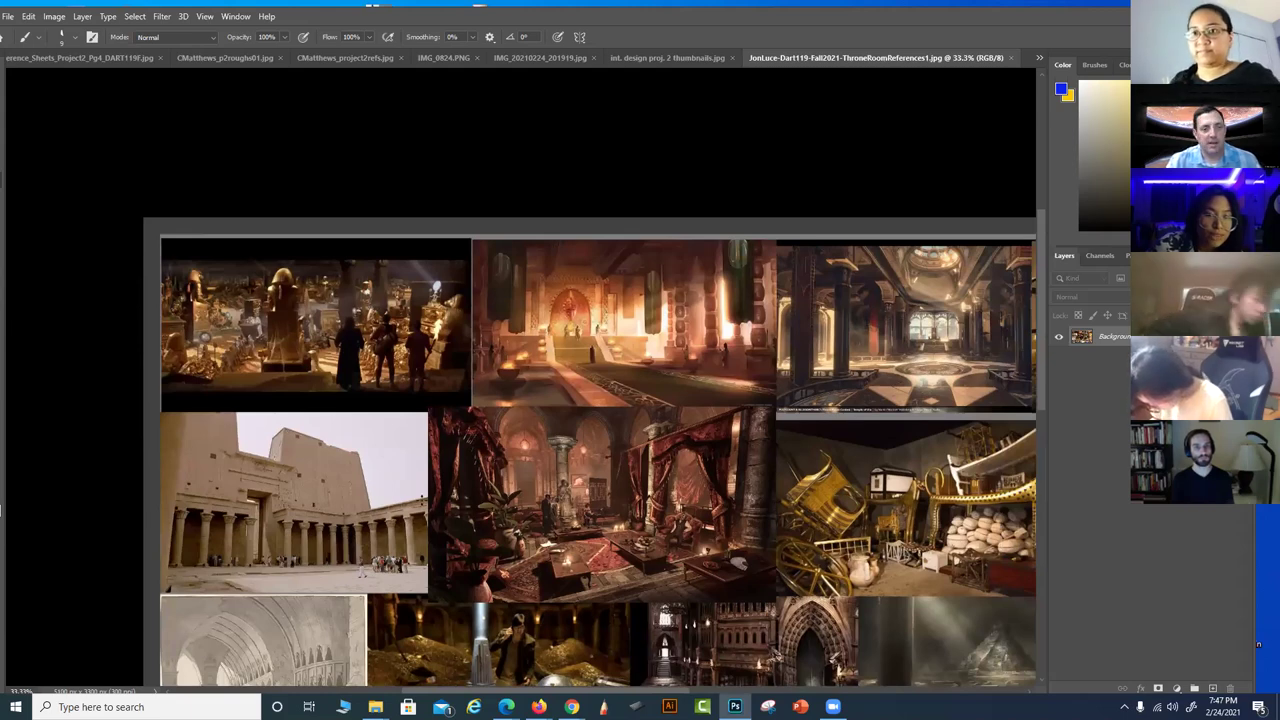
mouse_move(422, 500)
mouse_down()
mouse_move(323, 498)
mouse_move(35, 435)
mouse_up()
mouse_move(237, 499)
mouse_down()
mouse_move(337, 413)
mouse_move(340, 374)
mouse_up()
drag(311, 424, 540, 302)
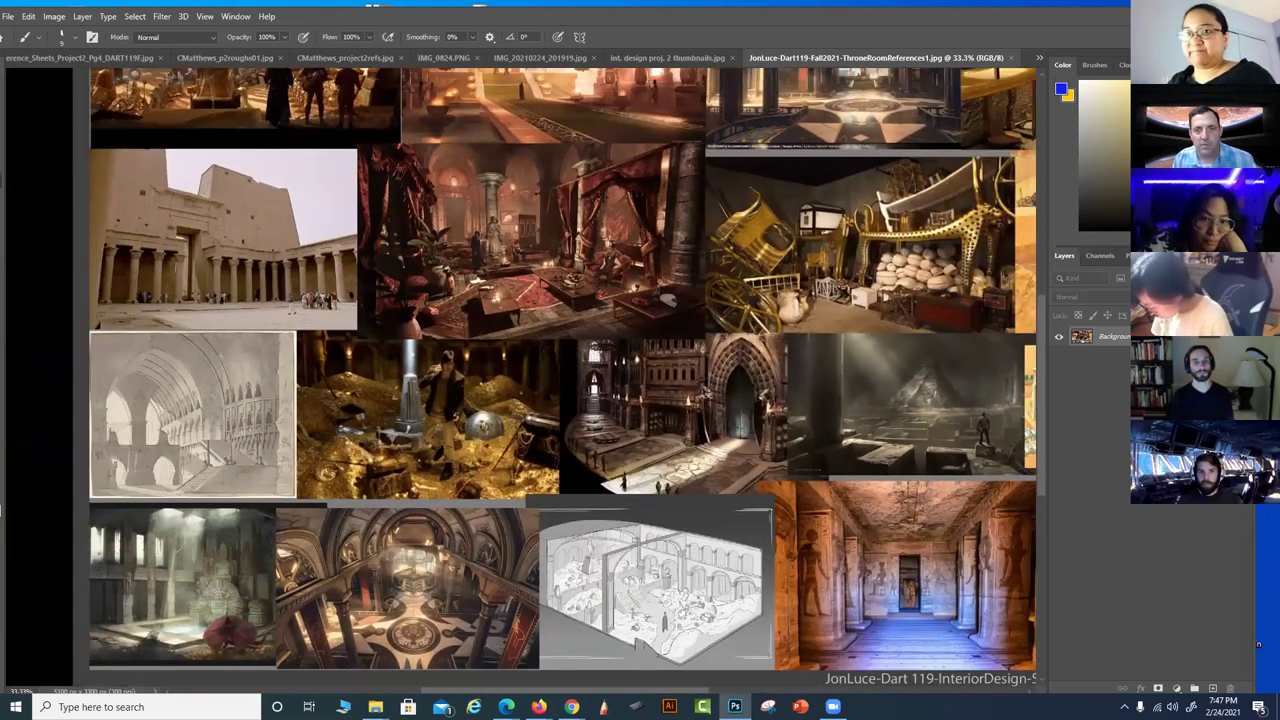
click(1010, 58)
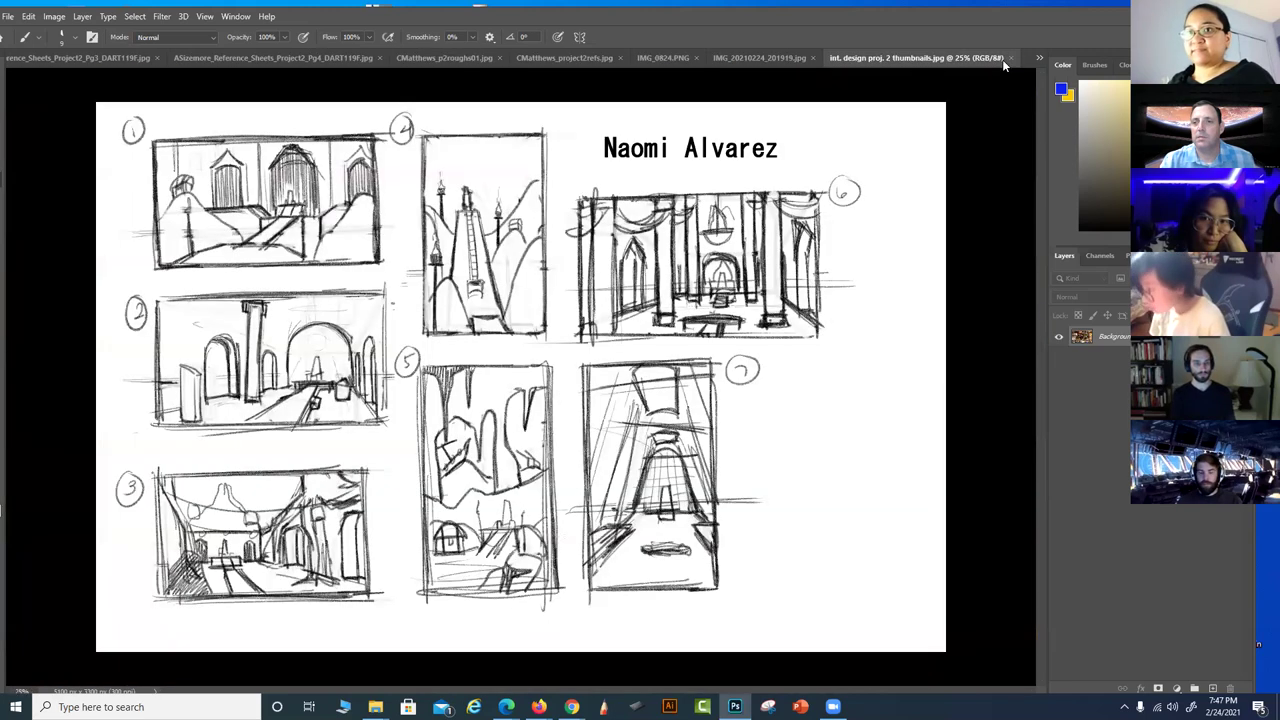
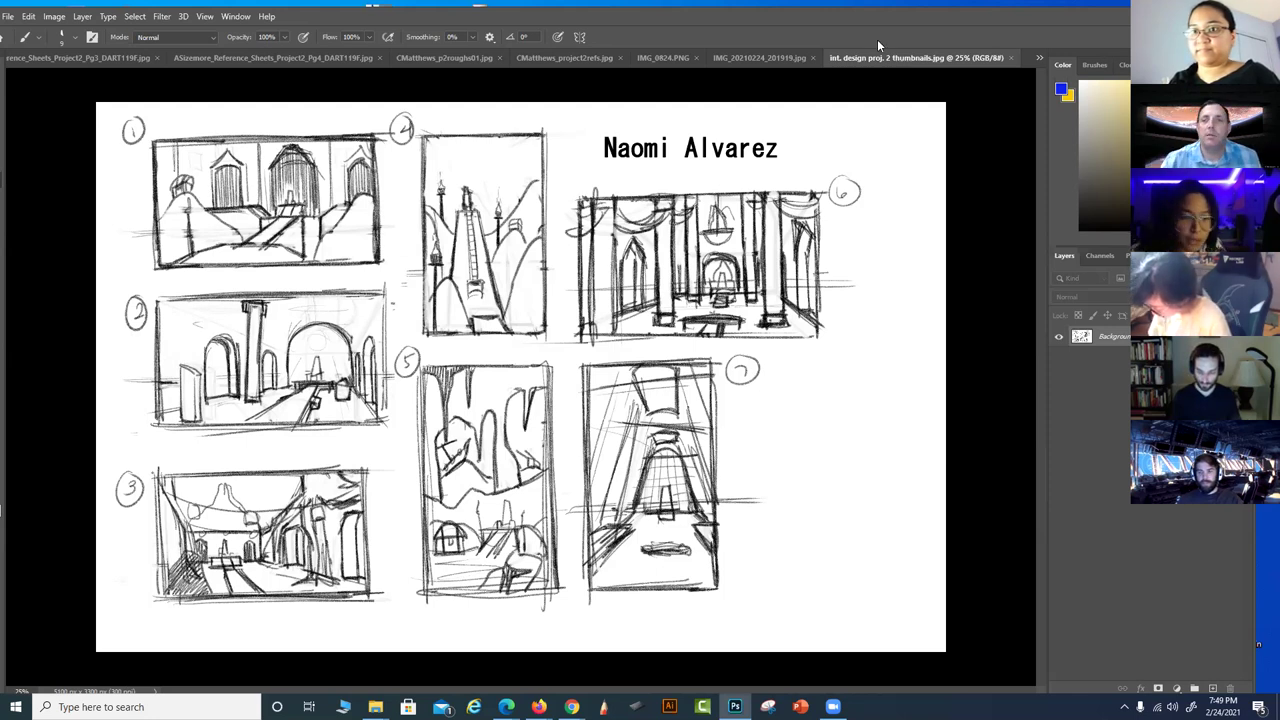
Close the two open thumbnail sheets and zoom IMG_0824.PNG to 50%
click(1010, 58)
click(1010, 58)
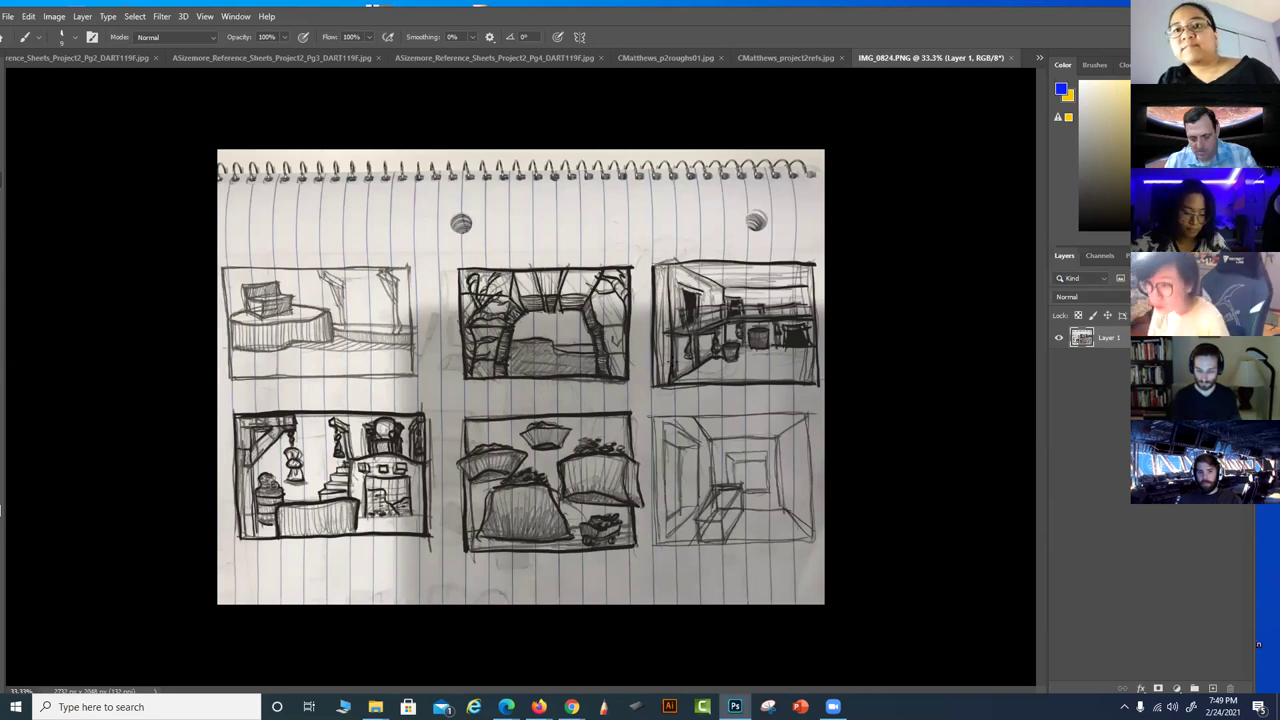
key(ctrl+plus)
Draw a blue arrow pointing down into the top-left notebook sketch
drag(360, 460, 608, 418)
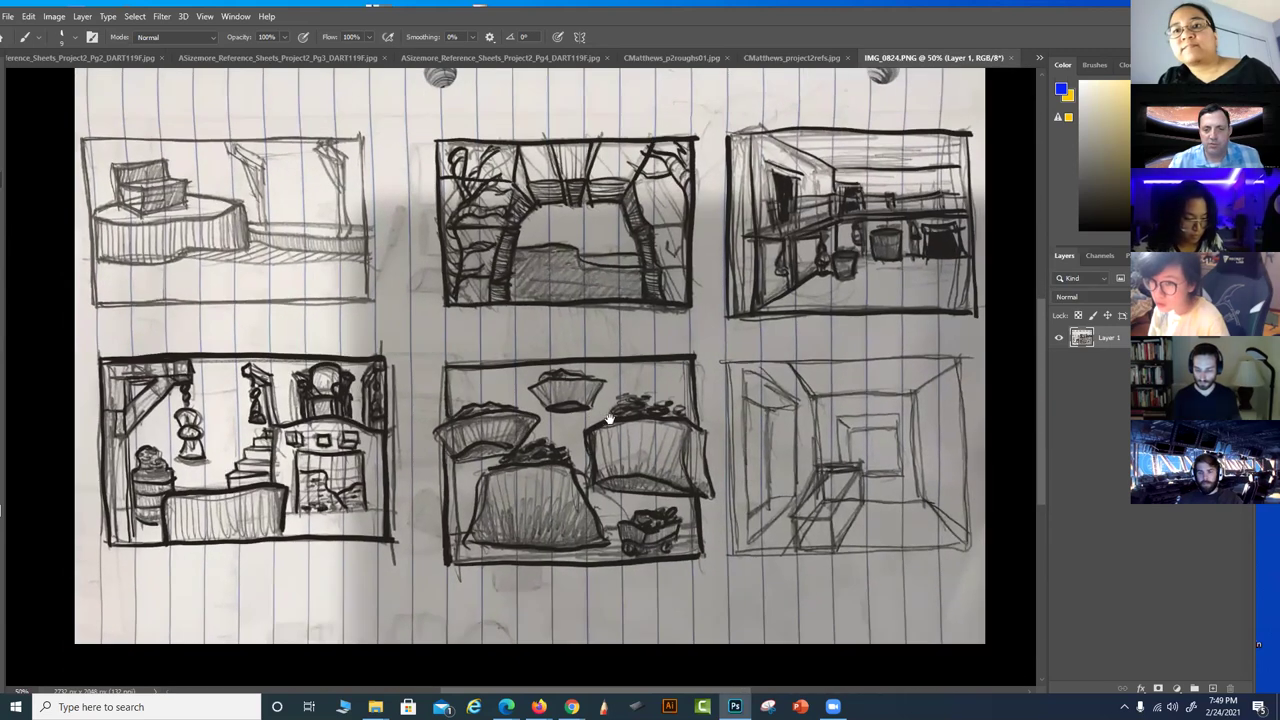
scroll(608, 418, right, 5)
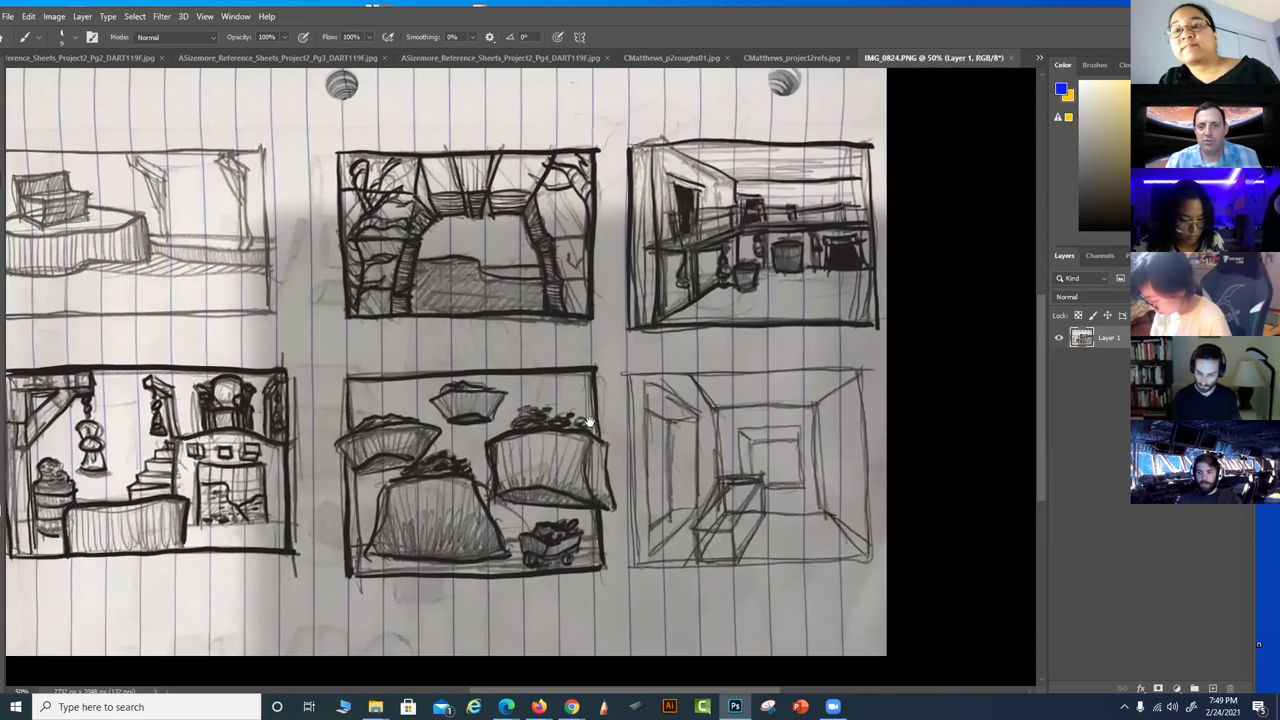
drag(593, 405, 757, 447)
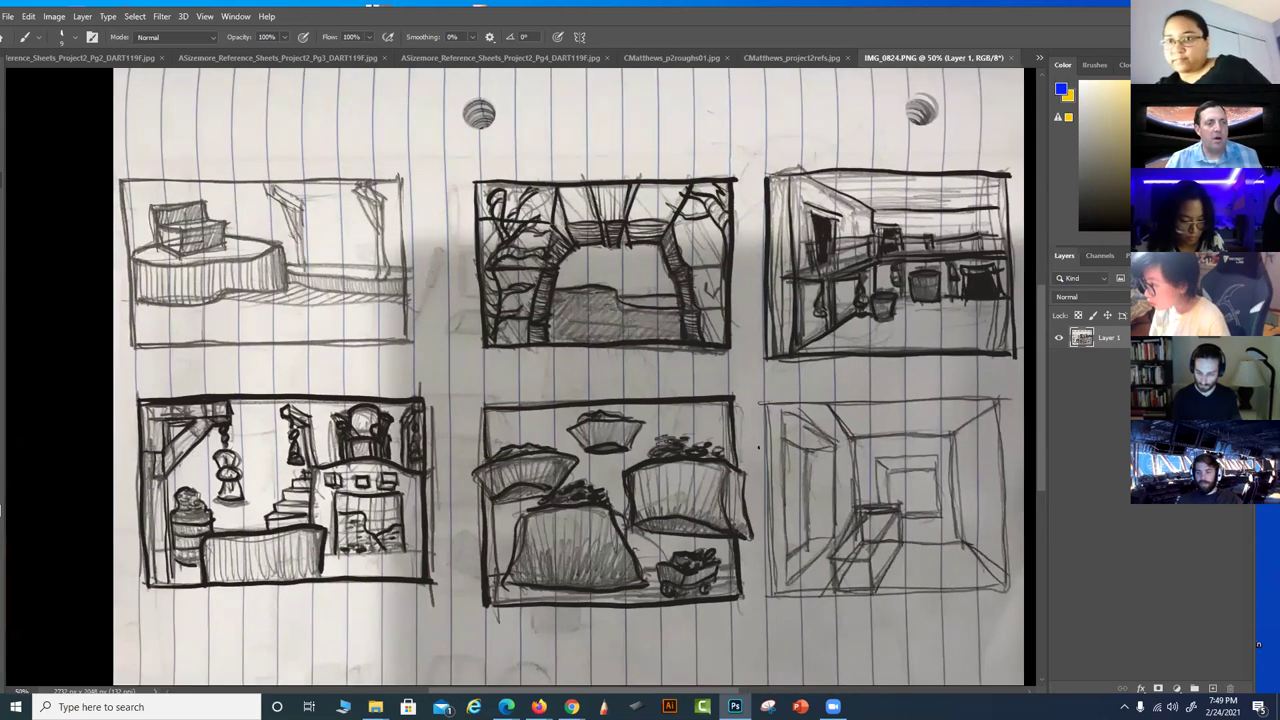
drag(226, 120, 230, 208)
drag(195, 163, 240, 155)
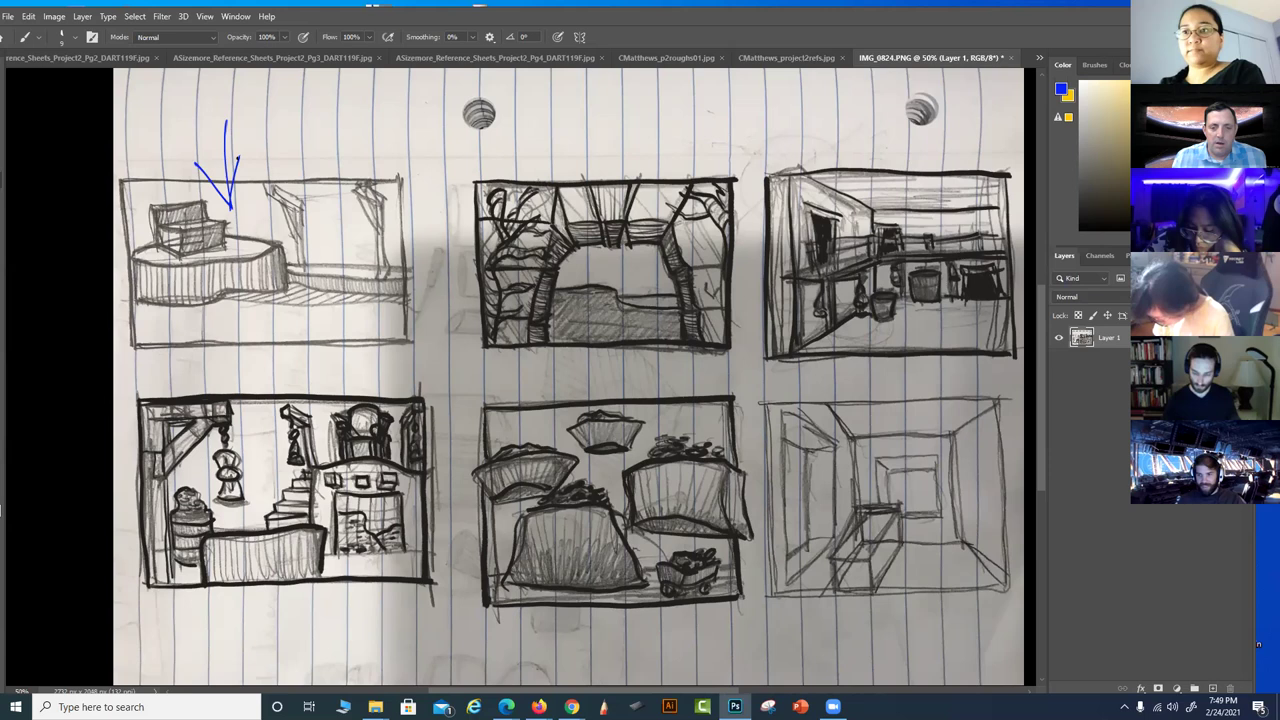
Cross out the bottom-middle sketch with a blue X
scroll(540, 380, right, 3)
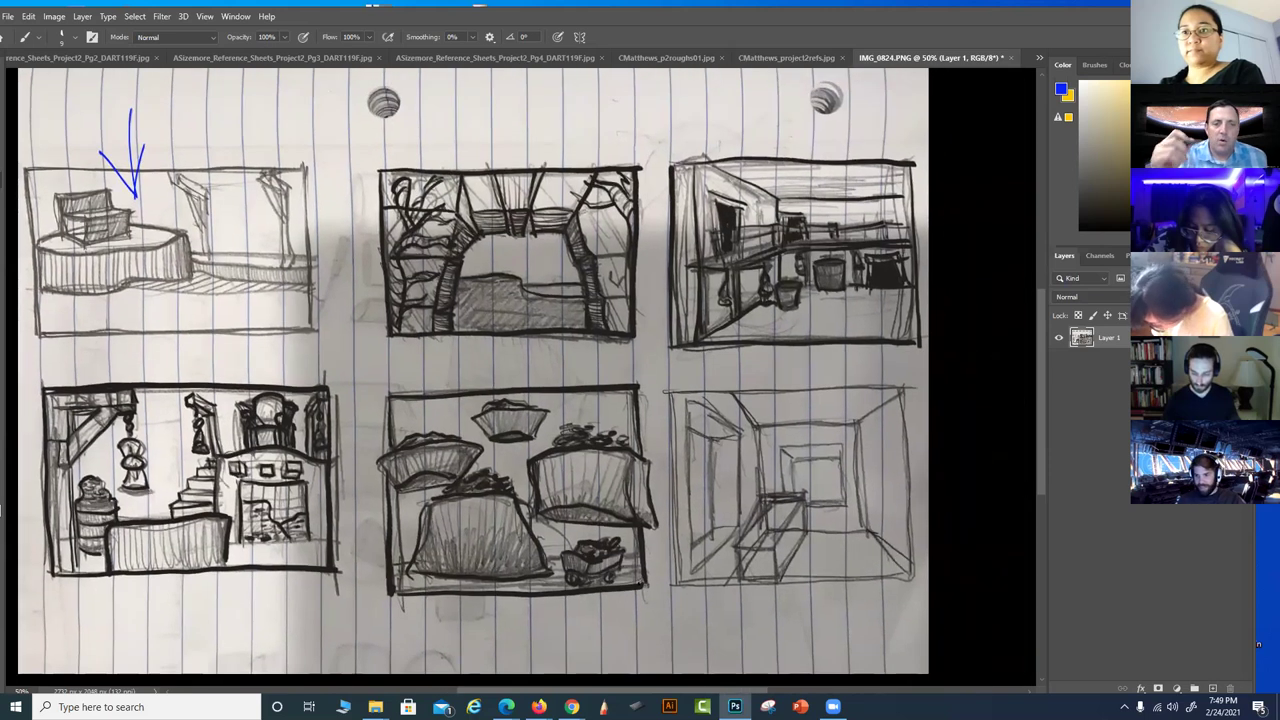
drag(630, 410, 478, 575)
mouse_move(418, 392)
mouse_down()
mouse_move(545, 490)
mouse_move(640, 588)
mouse_up()
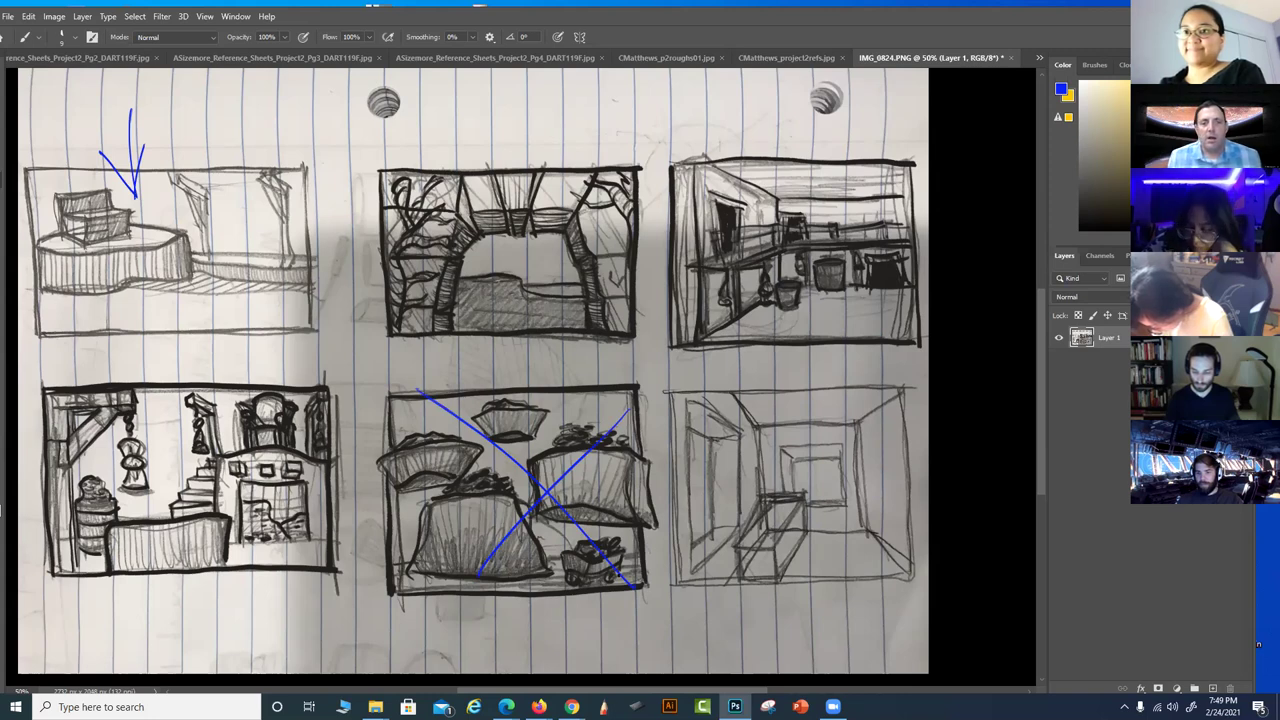
Sketch a blue arch, floor marks and ground lines over the top-middle sketch
drag(612, 462, 510, 512)
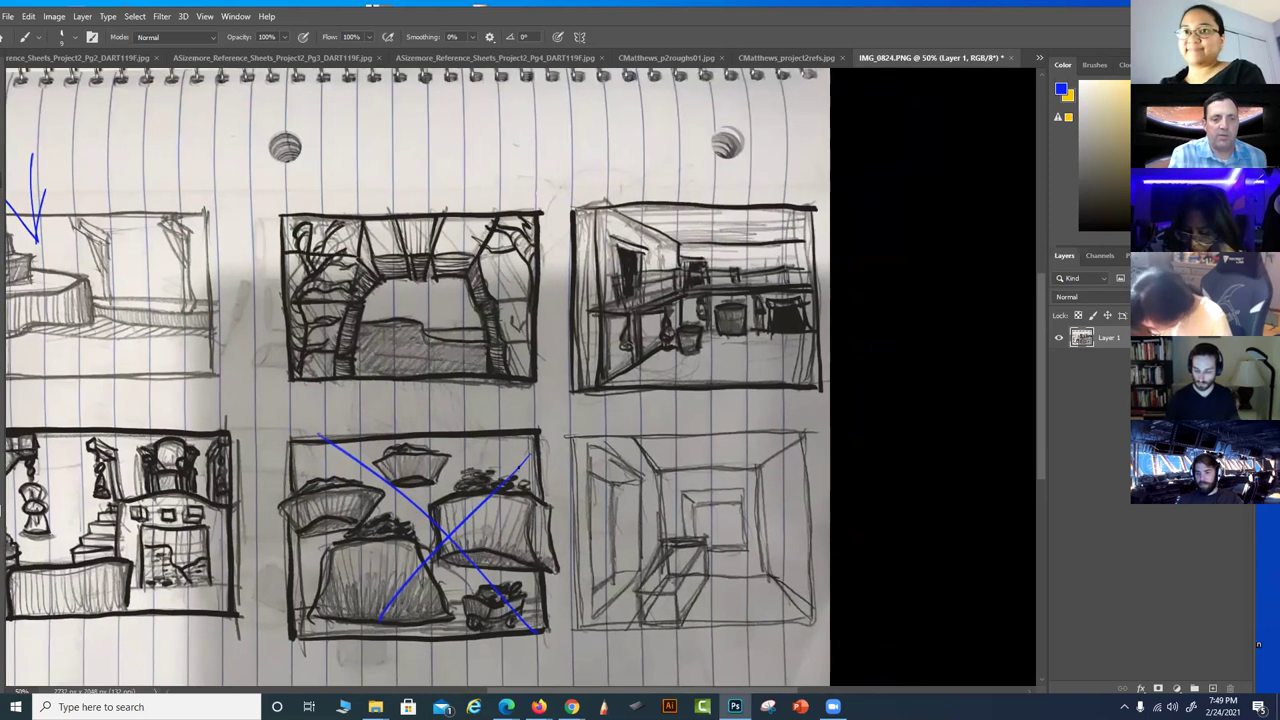
mouse_move(518, 376)
mouse_down()
mouse_move(472, 238)
mouse_move(336, 237)
mouse_move(304, 366)
mouse_up()
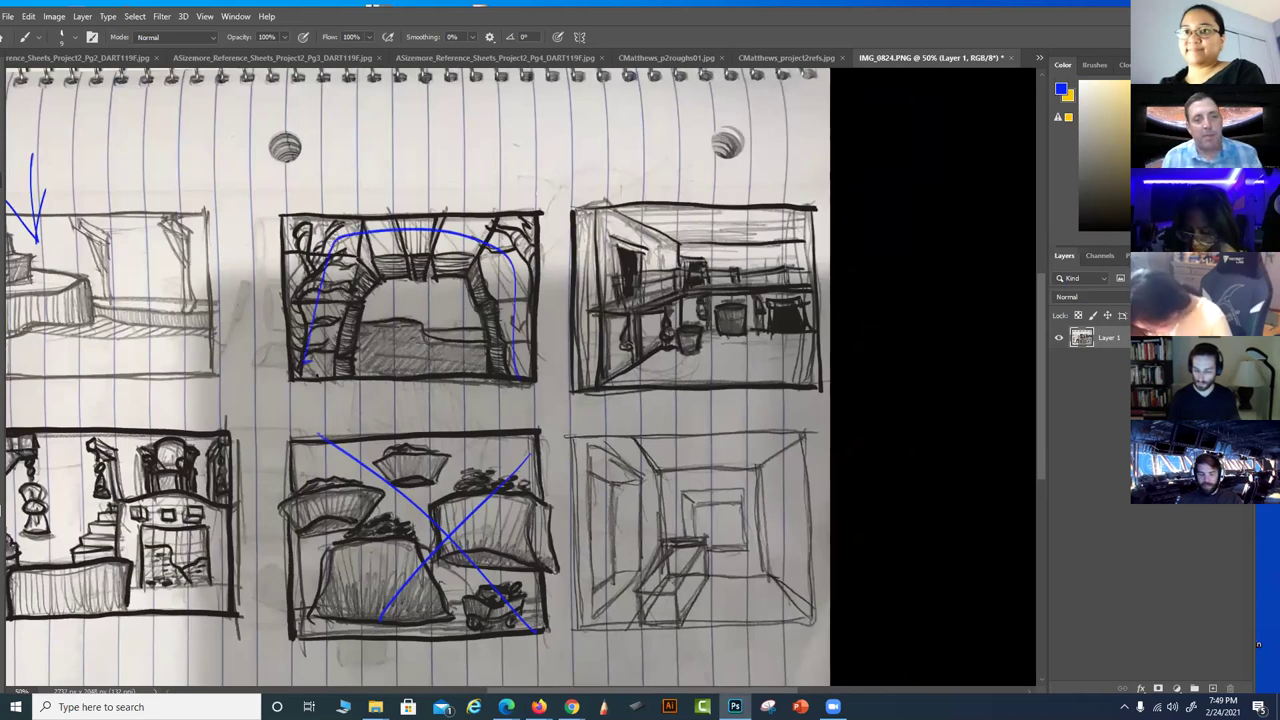
drag(511, 398, 506, 386)
drag(338, 380, 338, 422)
drag(310, 418, 565, 408)
mouse_move(482, 345)
mouse_down()
mouse_move(412, 370)
mouse_move(352, 352)
mouse_move(420, 306)
mouse_up()
drag(420, 306, 452, 338)
drag(408, 326, 385, 335)
drag(344, 380, 460, 379)
drag(348, 418, 509, 418)
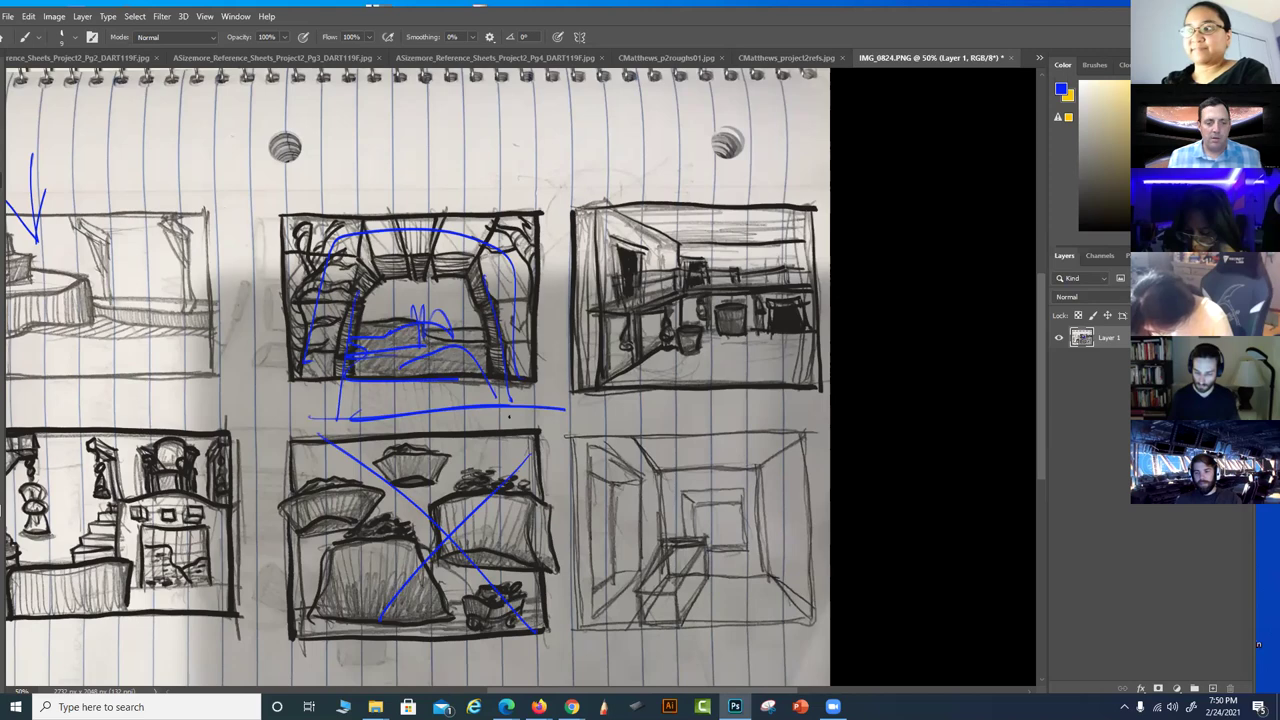
Brush trial strokes on the upper-right sketch, then undo the unwanted ones
mouse_move(626, 528)
mouse_down()
mouse_move(789, 516)
mouse_move(509, 608)
mouse_up()
drag(628, 428, 672, 370)
drag(698, 288, 688, 390)
drag(674, 308, 785, 324)
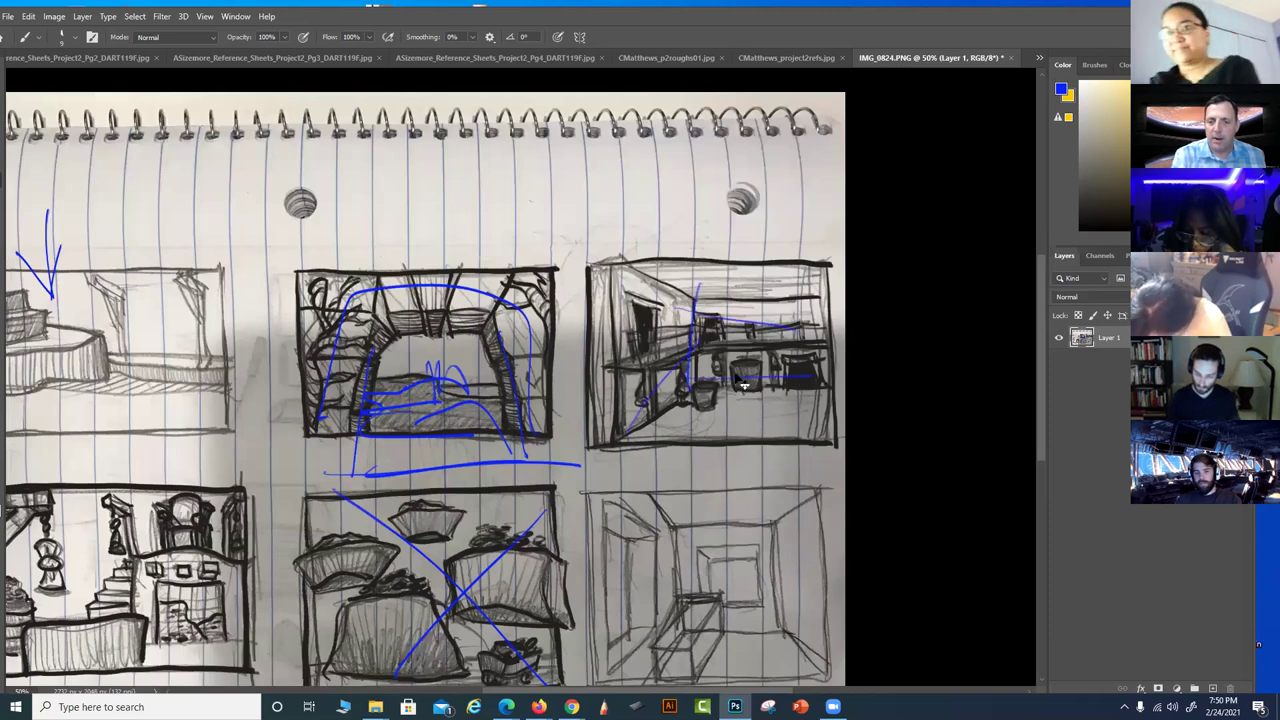
key(ctrl+z)
key(ctrl+z)
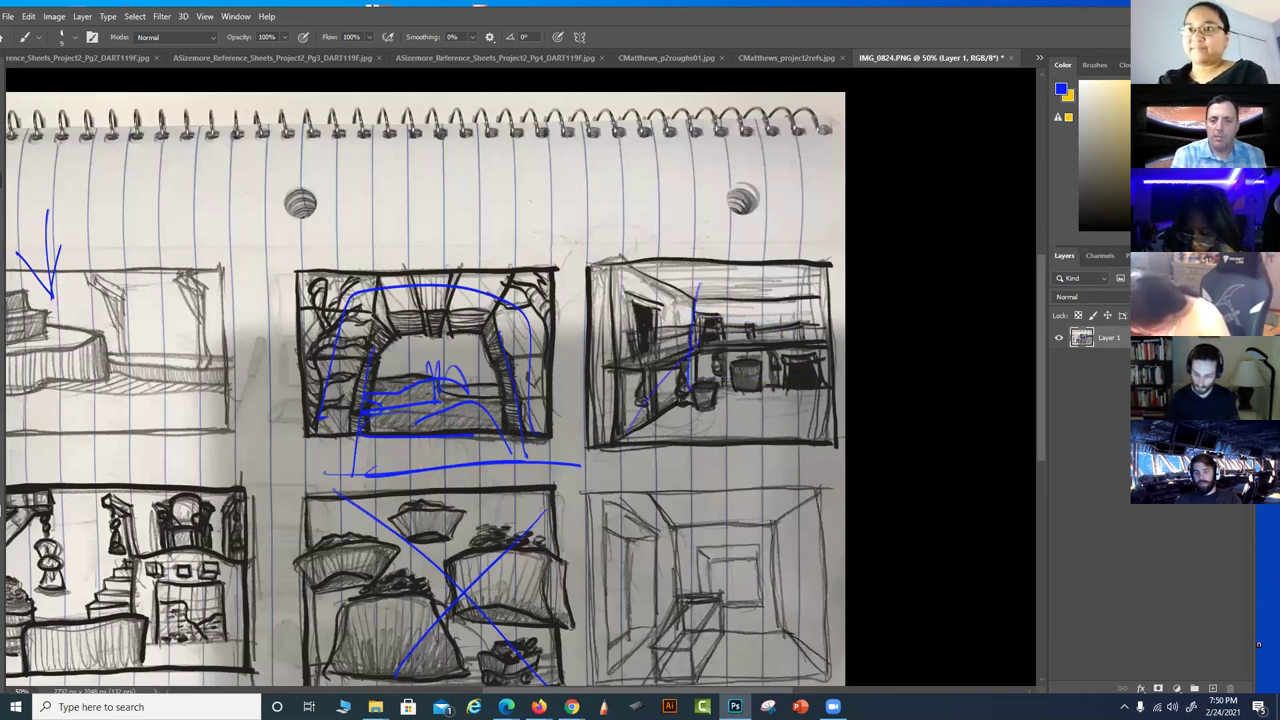
key(ctrl+z)
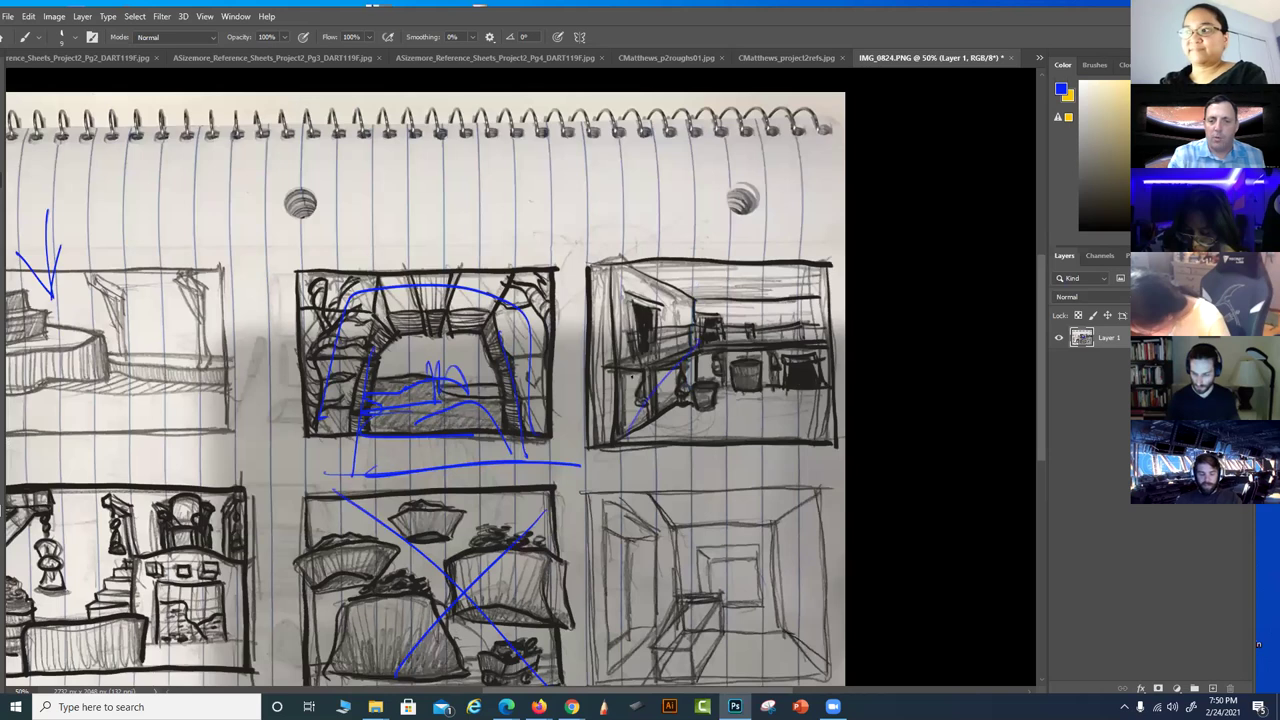
Draw straight blue edge lines around the upper-right sketch, undoing the right-edge line
drag(692, 454, 673, 425)
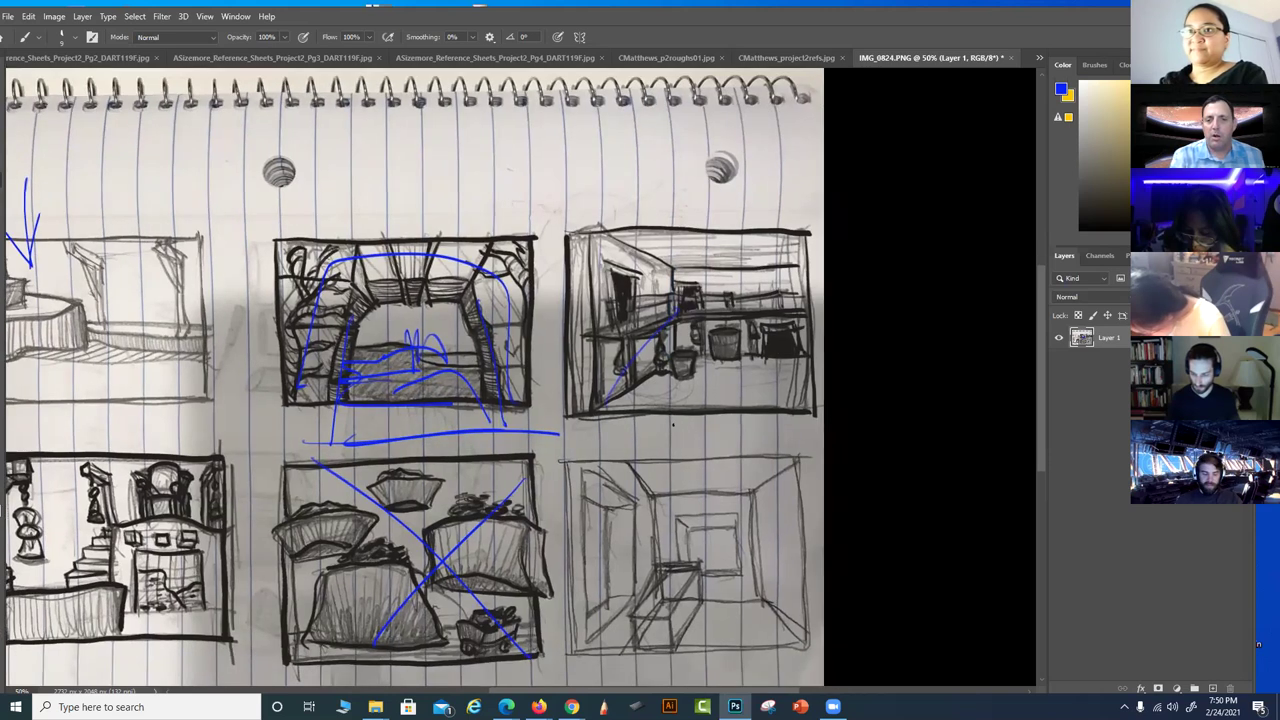
key(shift)
shift+click(566, 233)
shift+click(567, 412)
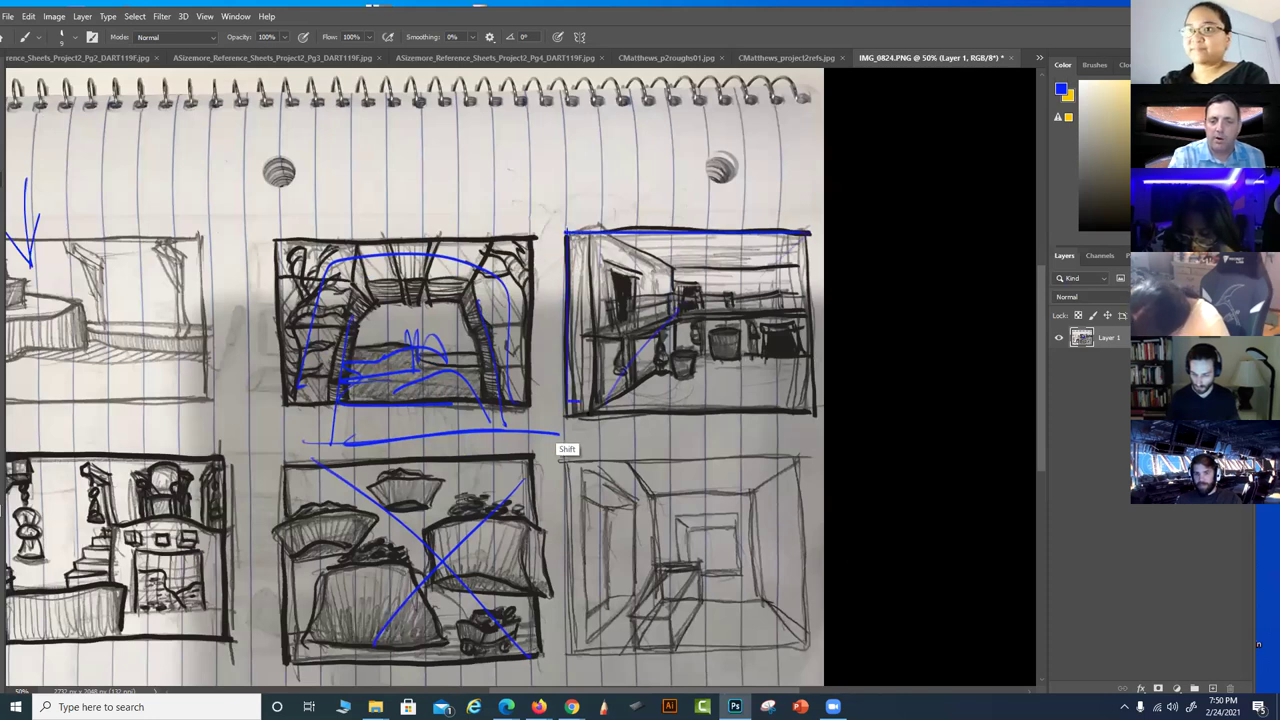
shift+click(810, 413)
shift+click(810, 233)
key(ctrl+z)
key(ctrl+z)
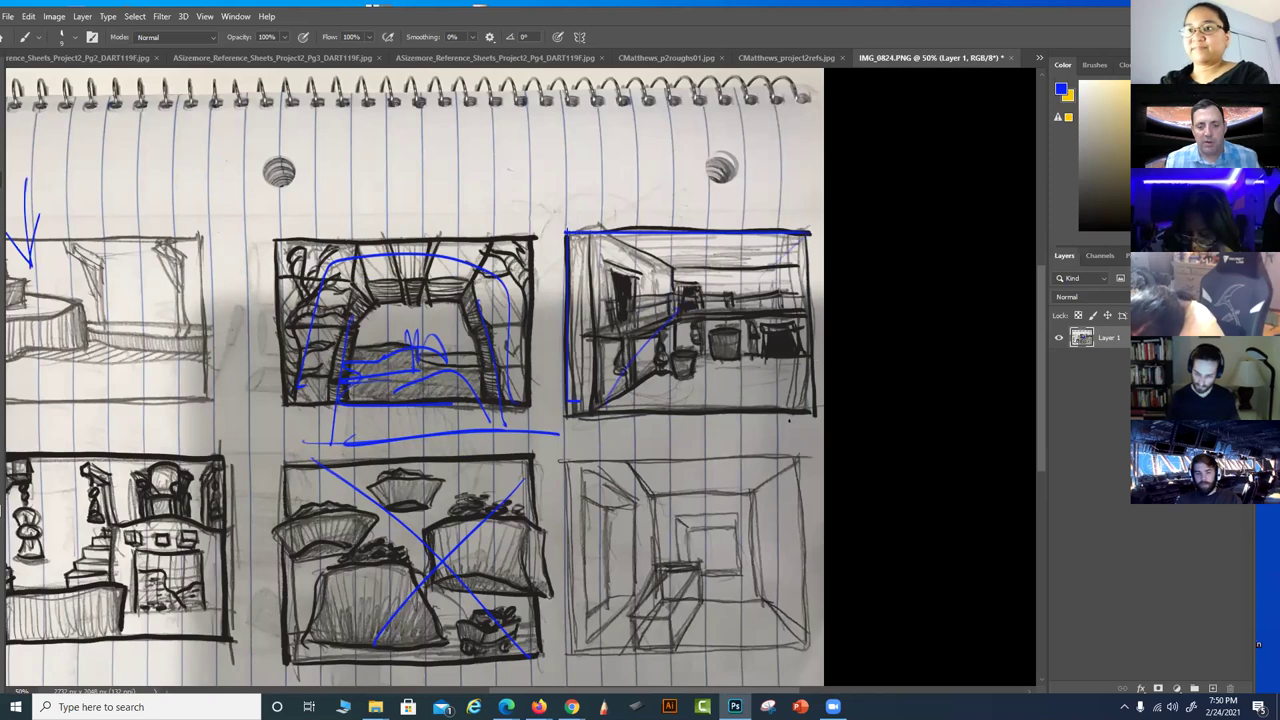
Close the IMG_0824.PNG document, bringing up the save prompt
drag(746, 553, 952, 554)
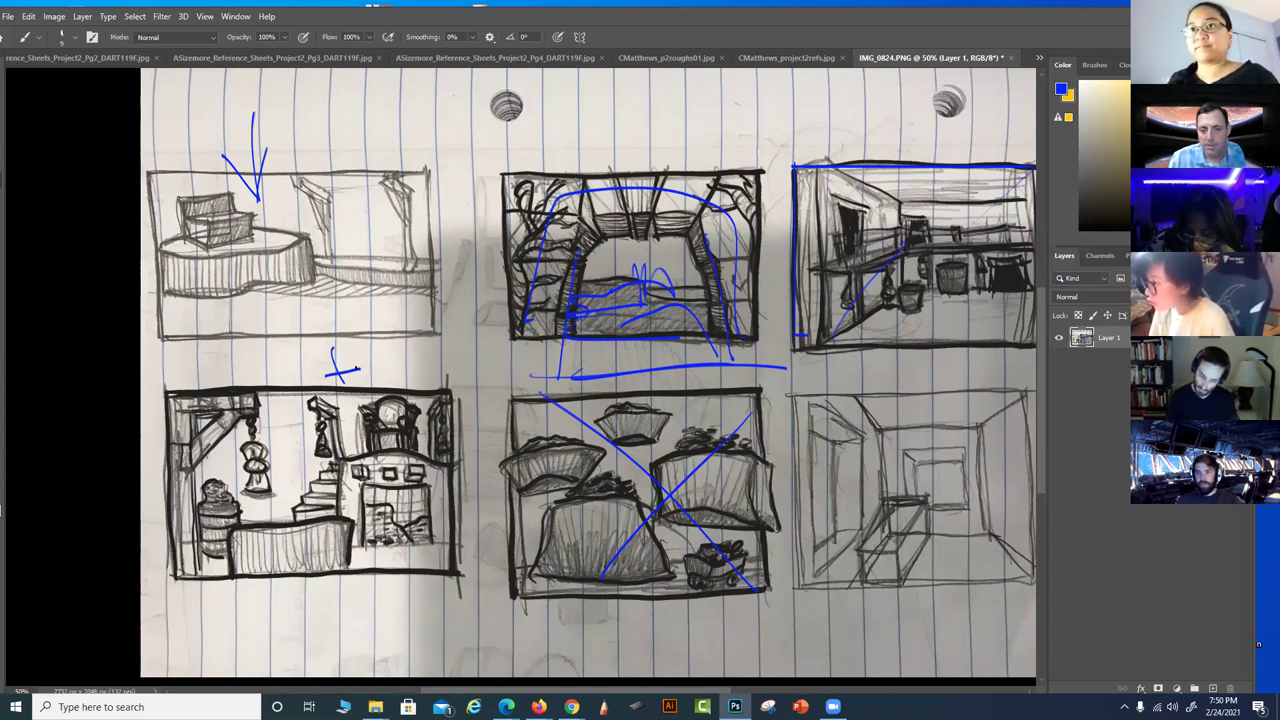
drag(763, 612, 696, 677)
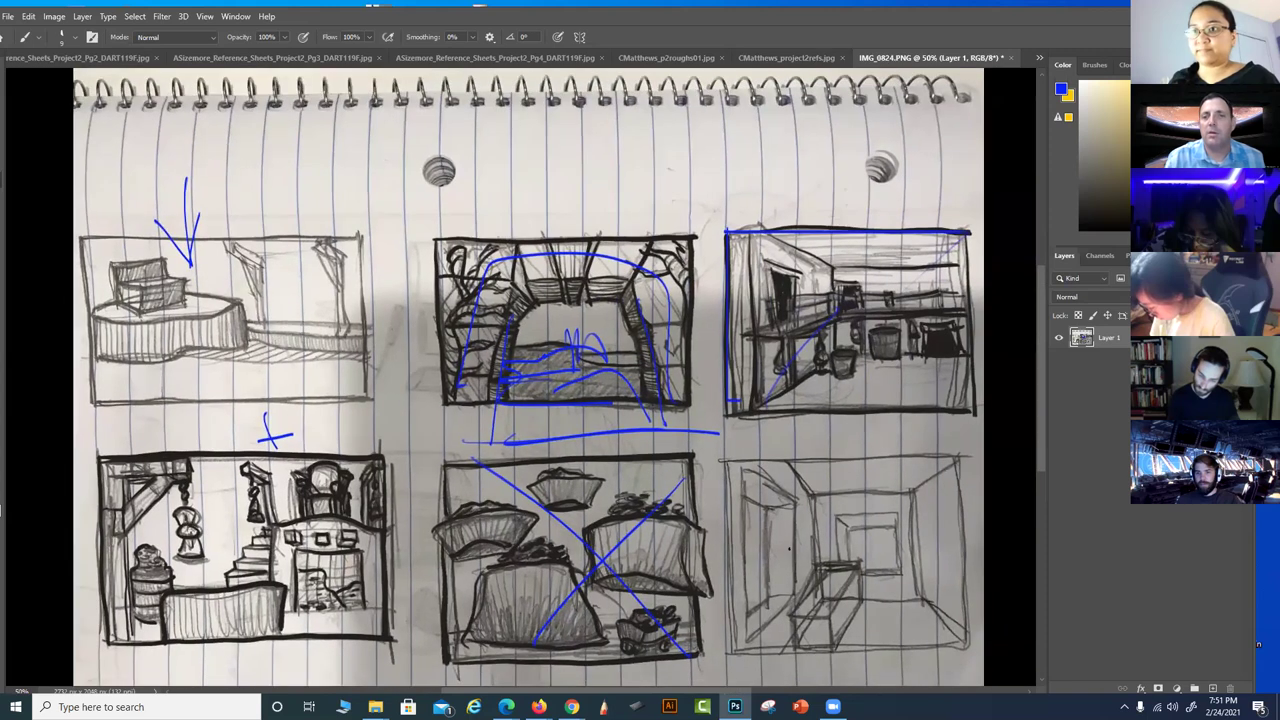
click(1011, 58)
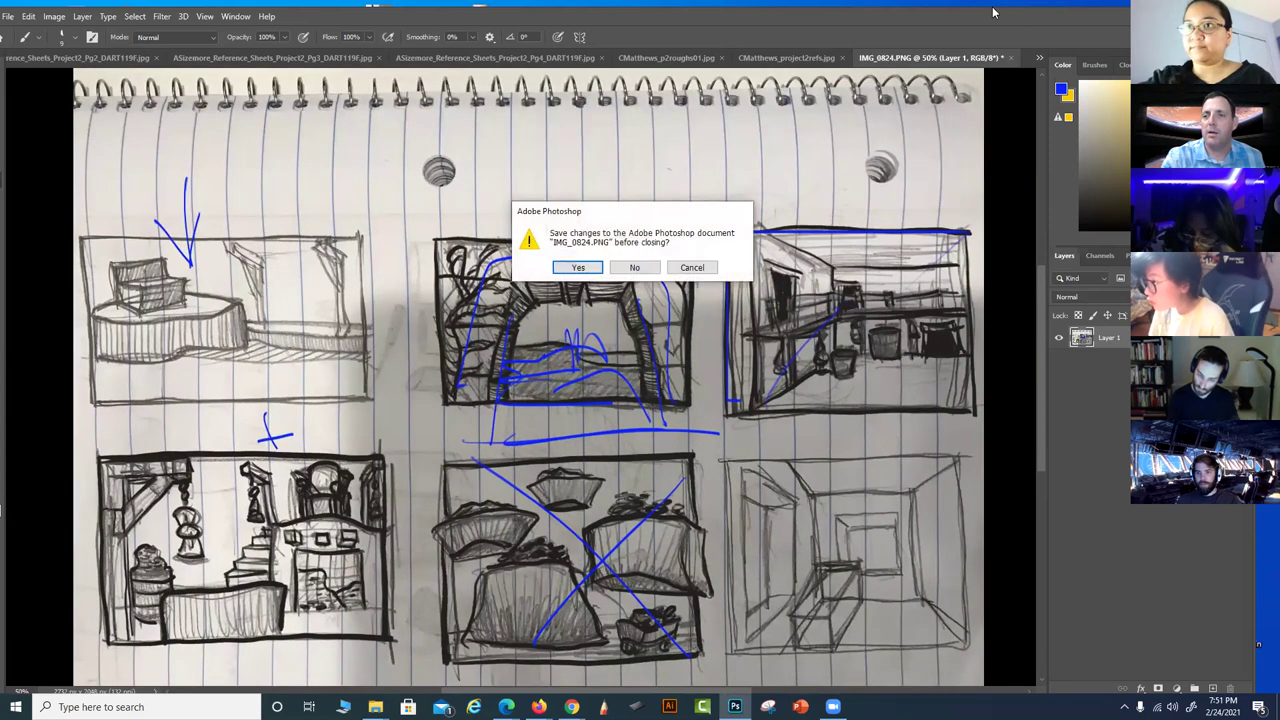
click(645, 270)
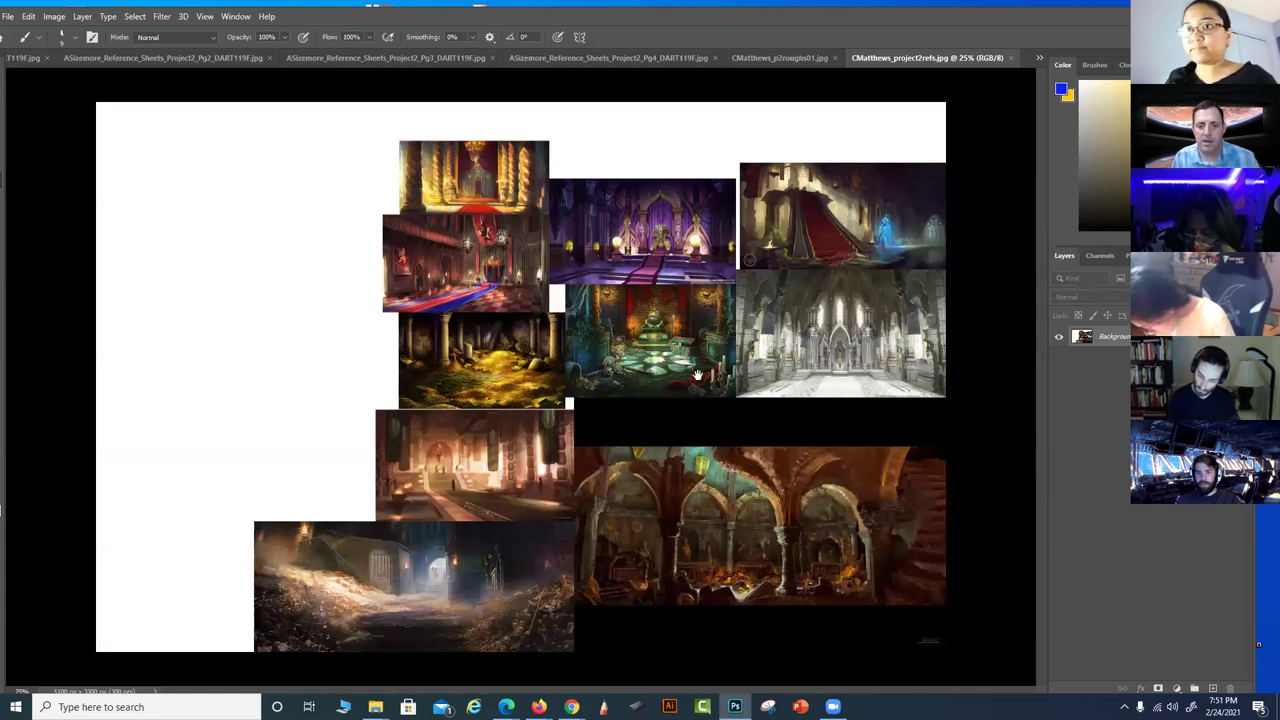
scroll(748, 452, up, 2)
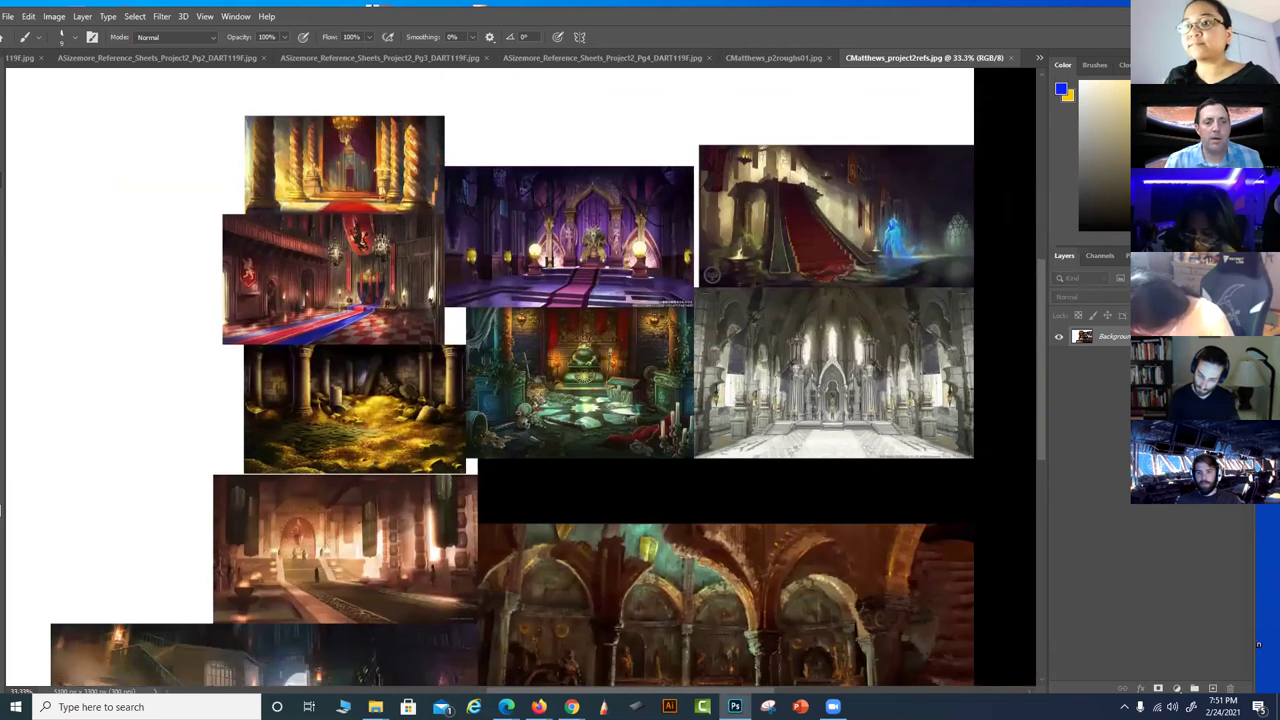
drag(648, 515, 691, 471)
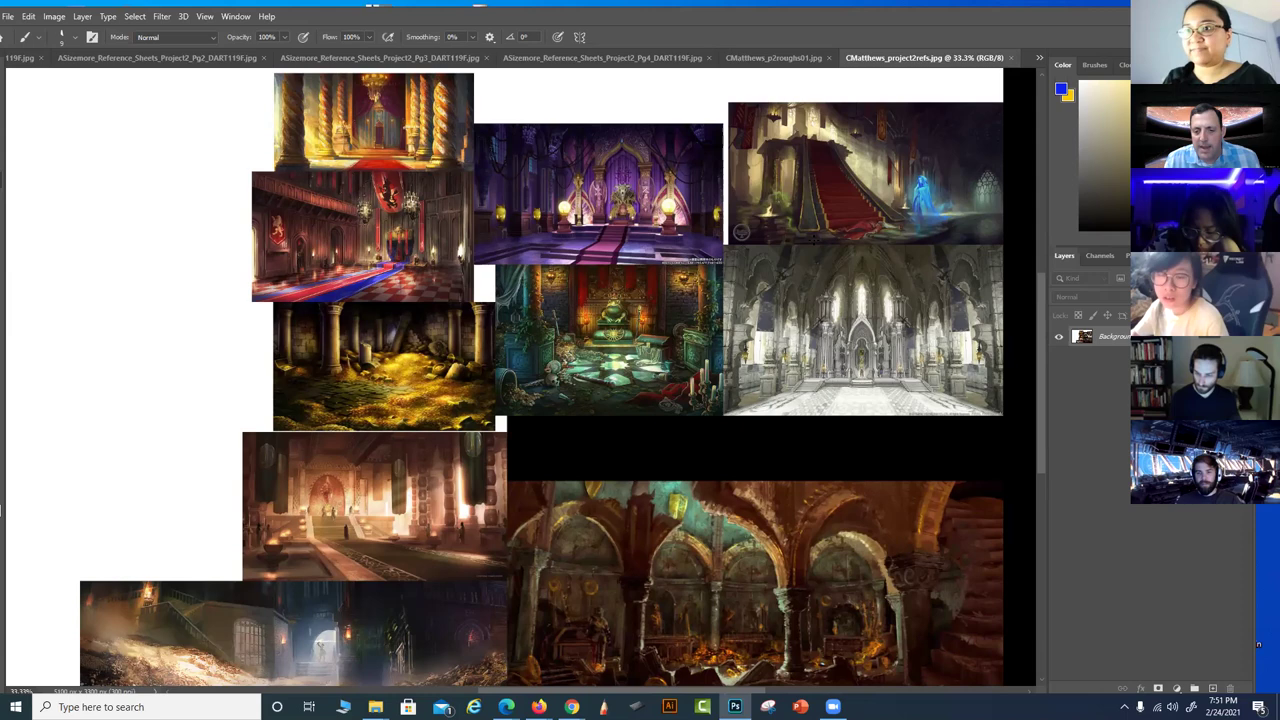
Trace blue arches, a column and floor lines over the vaulted hall paintings
mouse_move(712, 503)
mouse_down()
mouse_move(805, 575)
mouse_move(867, 535)
mouse_move(862, 482)
mouse_up()
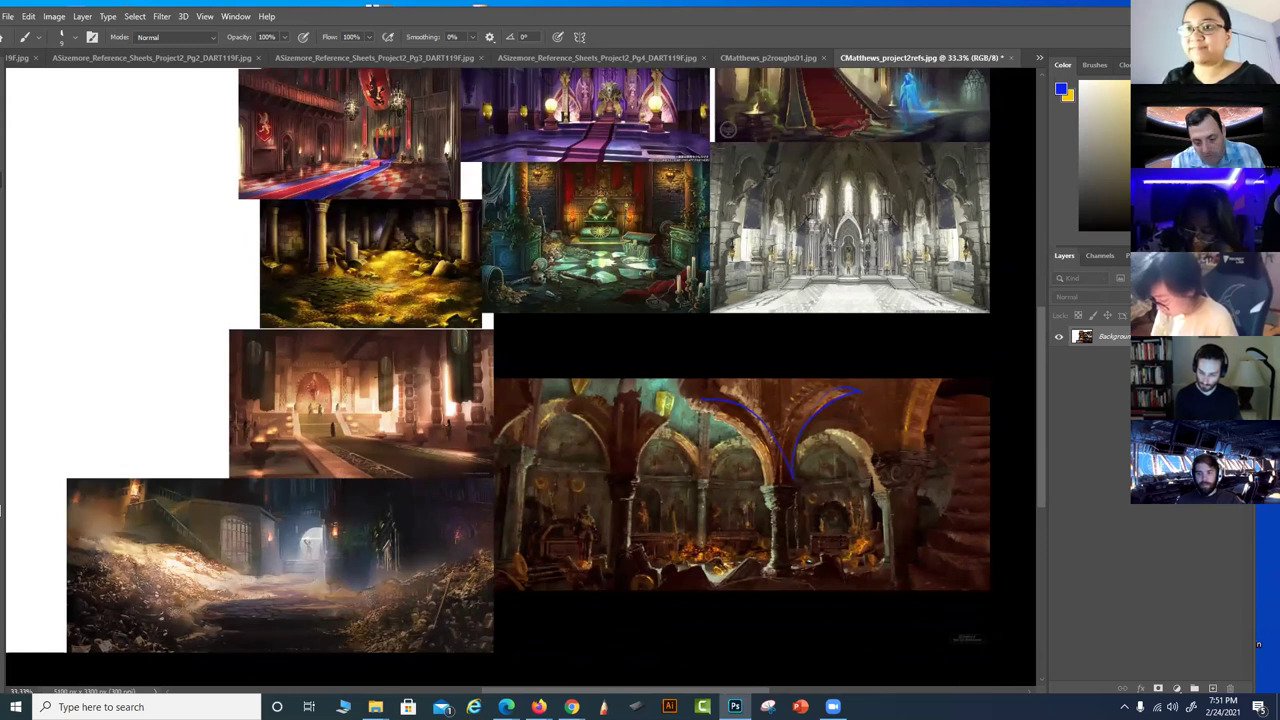
mouse_move(605, 545)
mouse_down()
mouse_move(870, 543)
mouse_move(612, 436)
mouse_up()
mouse_move(585, 585)
mouse_down()
mouse_move(550, 425)
mouse_move(600, 420)
mouse_up()
drag(845, 420, 870, 545)
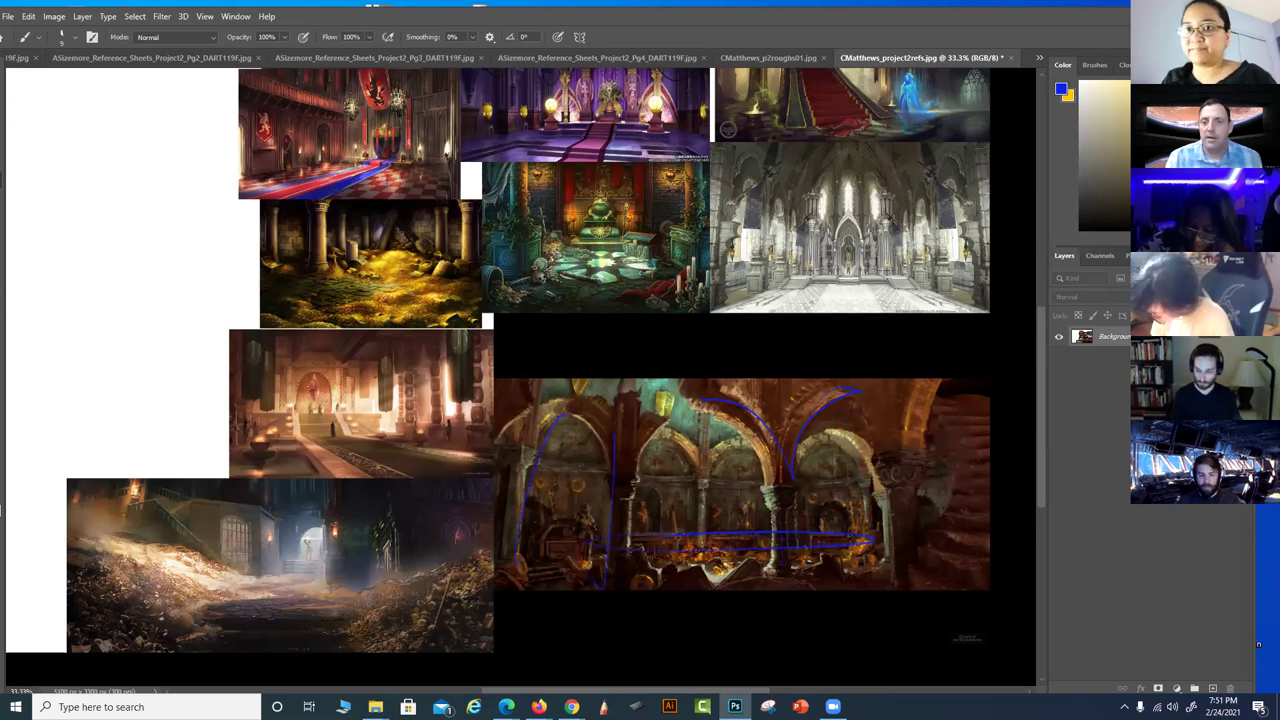
drag(700, 472, 676, 548)
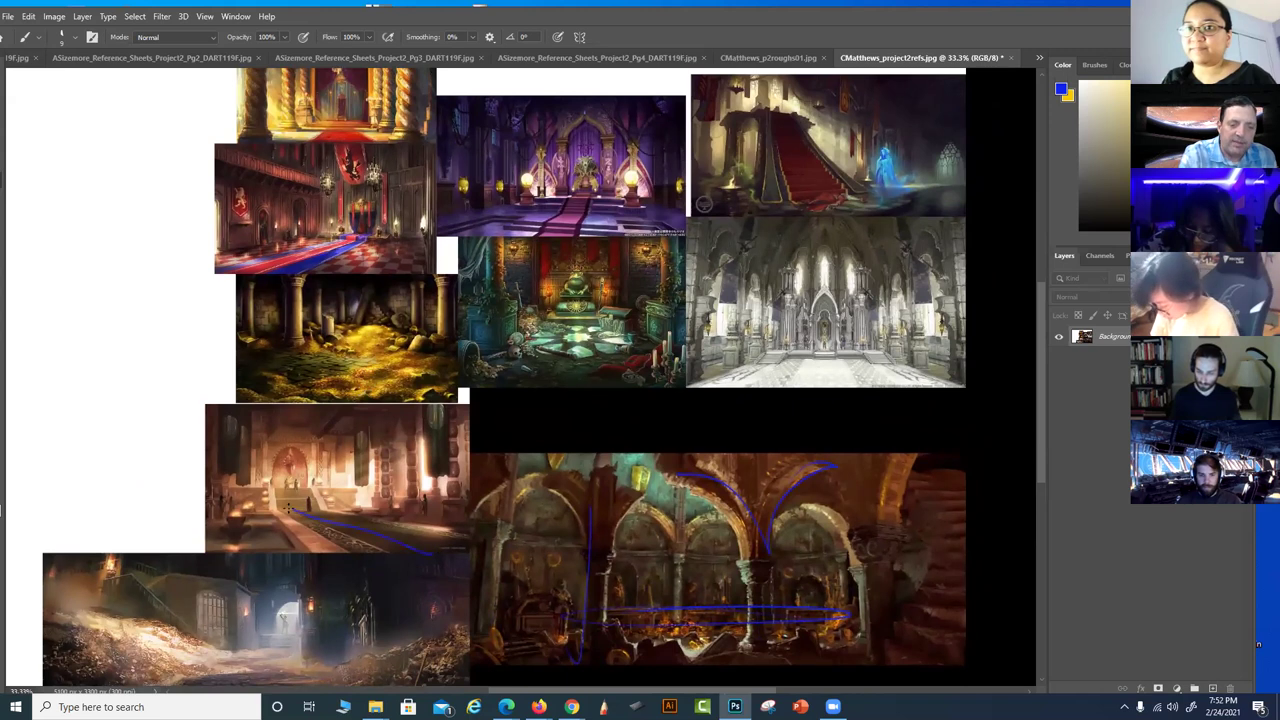
mouse_move(821, 350)
mouse_down()
mouse_move(815, 388)
mouse_move(832, 352)
mouse_up()
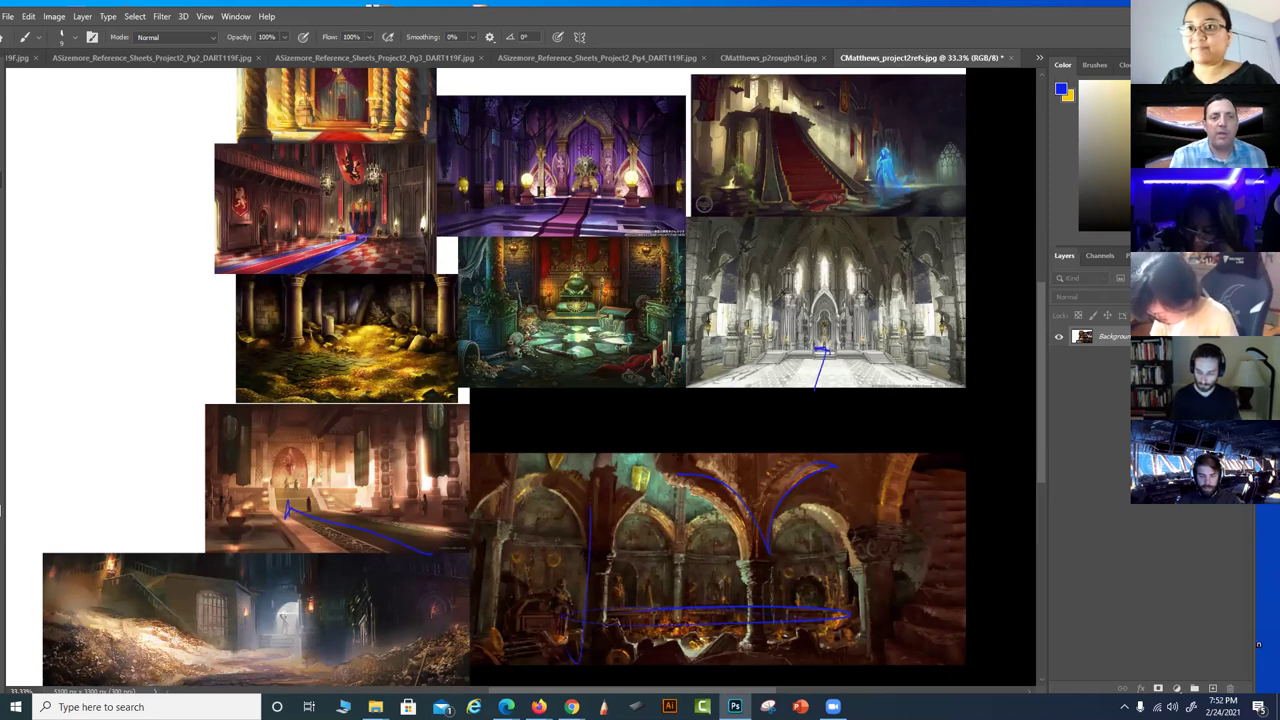
Select the first general brush preset while viewing the upper throne-room paintings
drag(688, 497, 678, 559)
scroll(694, 491, up, 1)
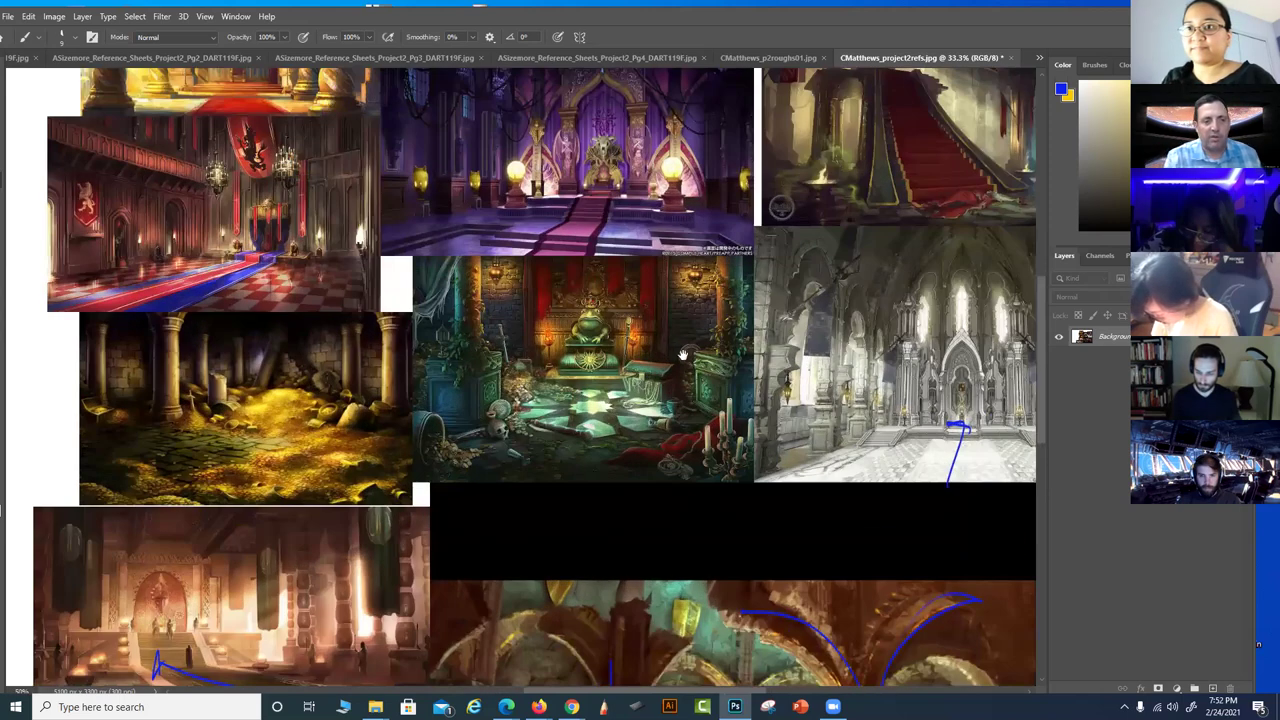
drag(682, 353, 680, 471)
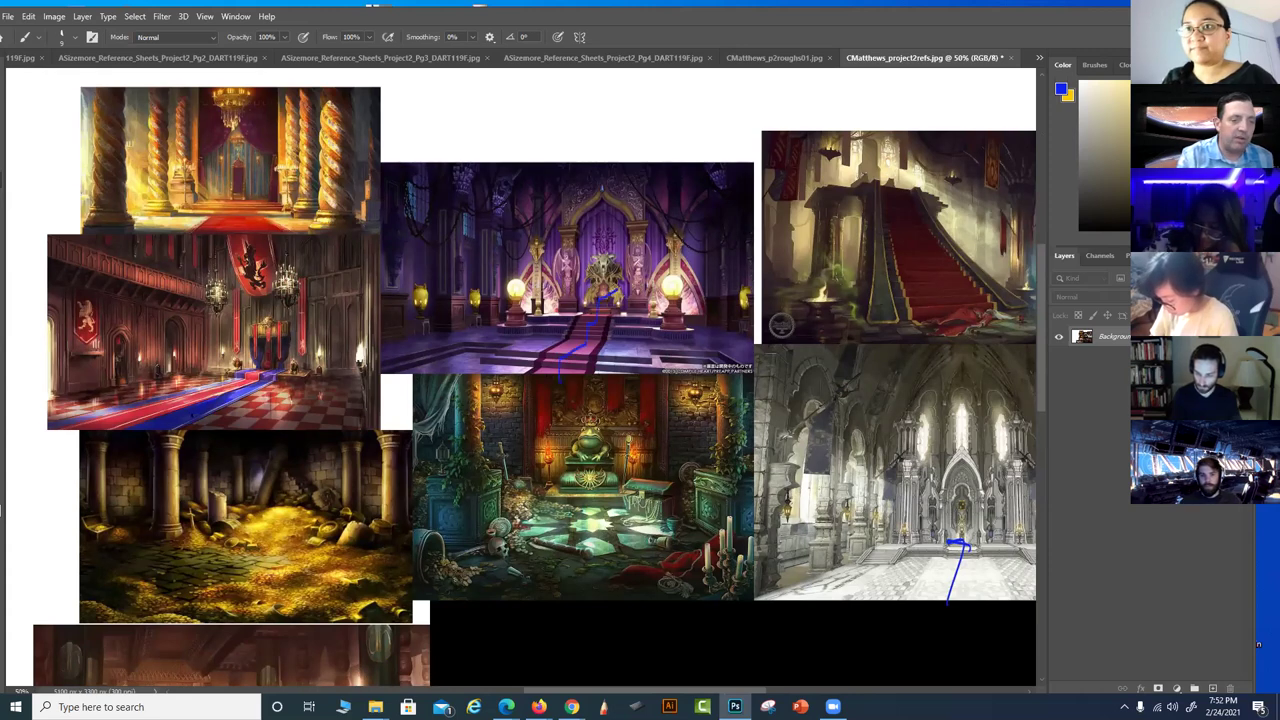
right_click(262, 366)
double_click(300, 324)
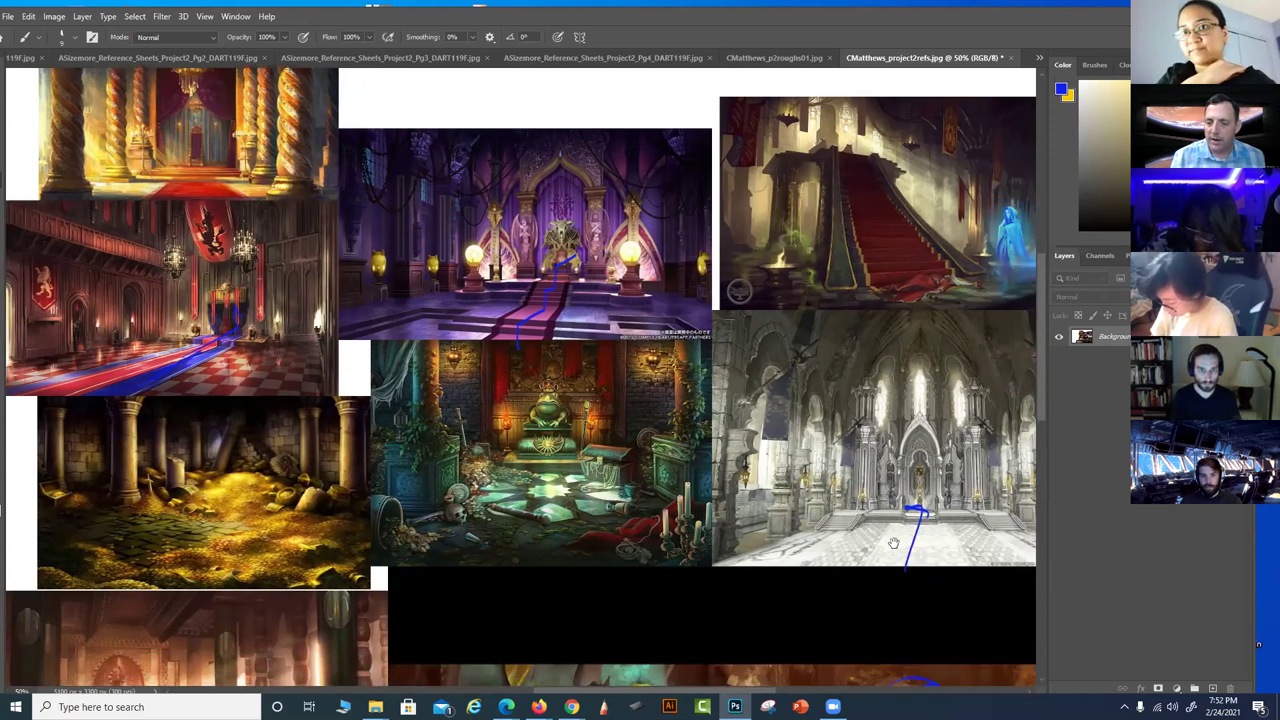
Switch to the p2roughs01 rough perspective sketch document
drag(935, 581, 893, 547)
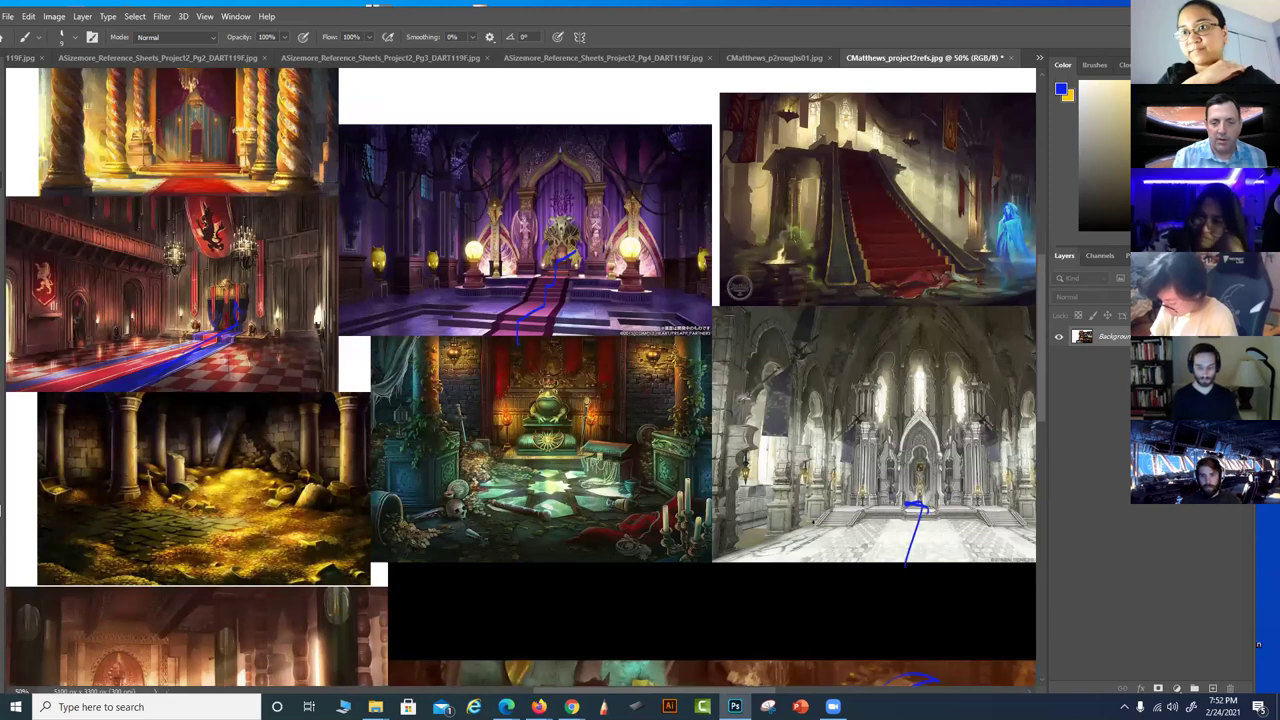
drag(789, 580, 841, 521)
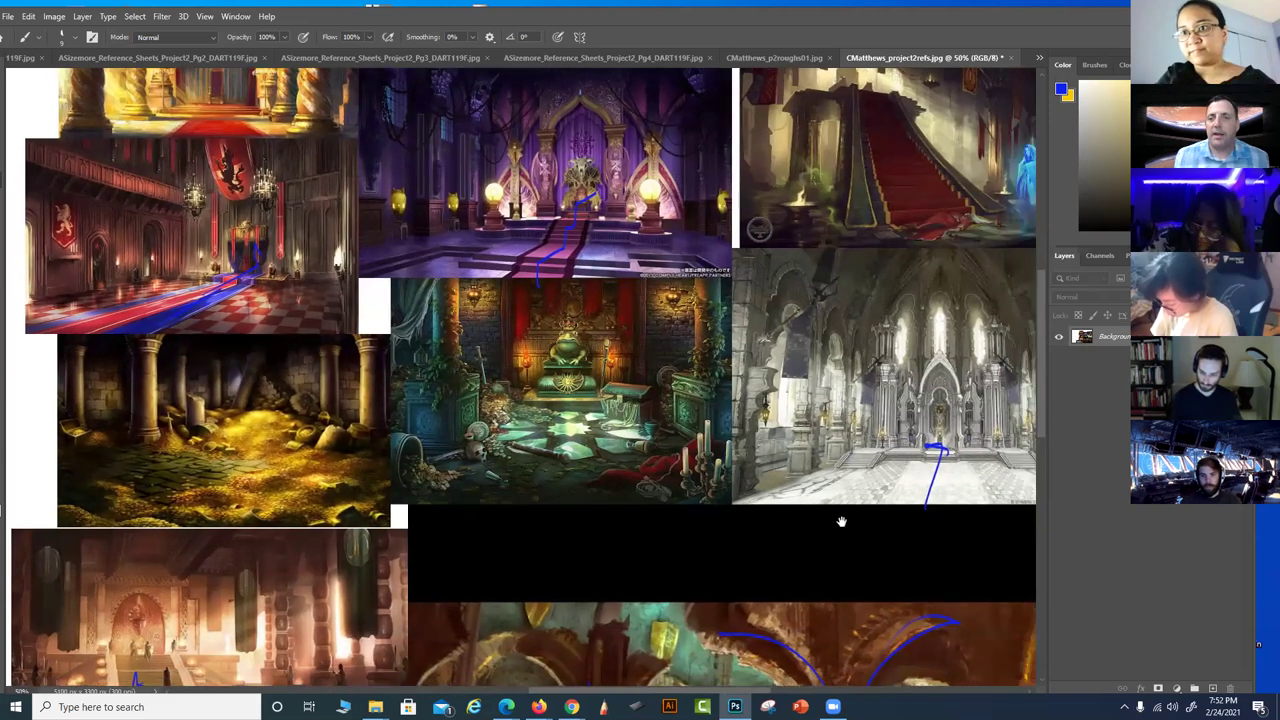
click(782, 58)
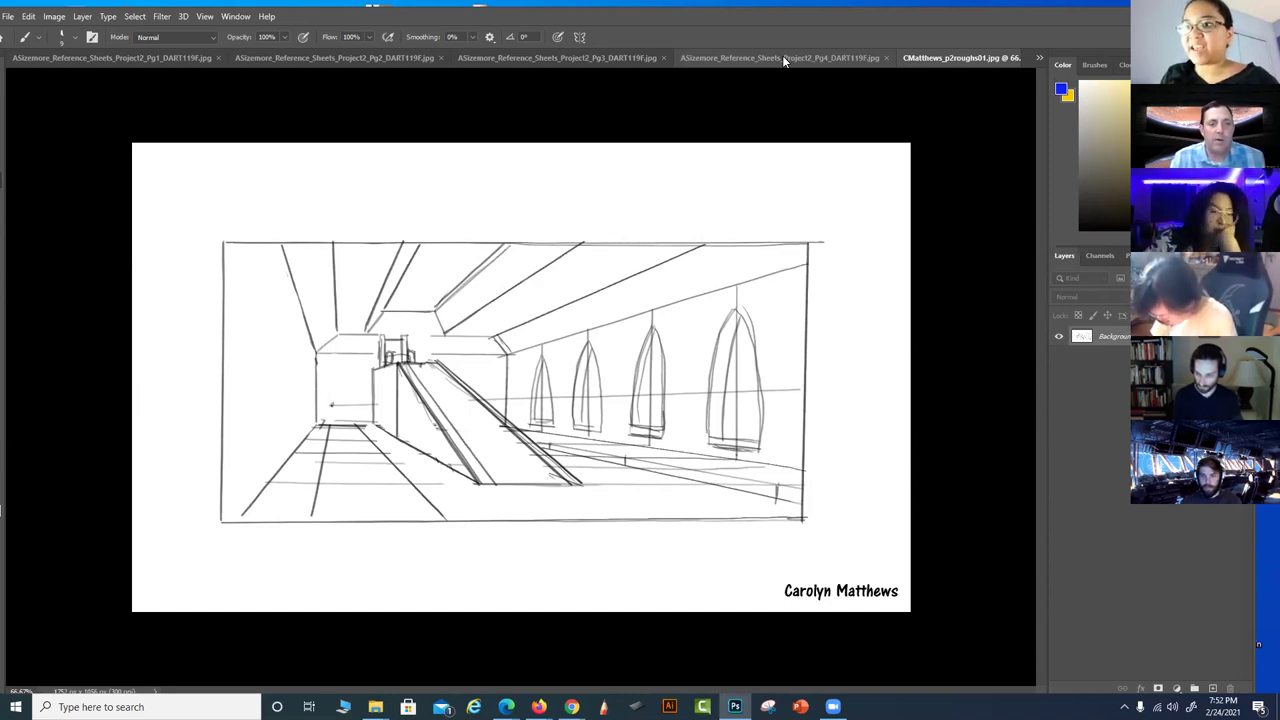
mouse_move(346, 269)
mouse_down()
mouse_move(477, 259)
mouse_move(490, 285)
mouse_move(526, 294)
mouse_up()
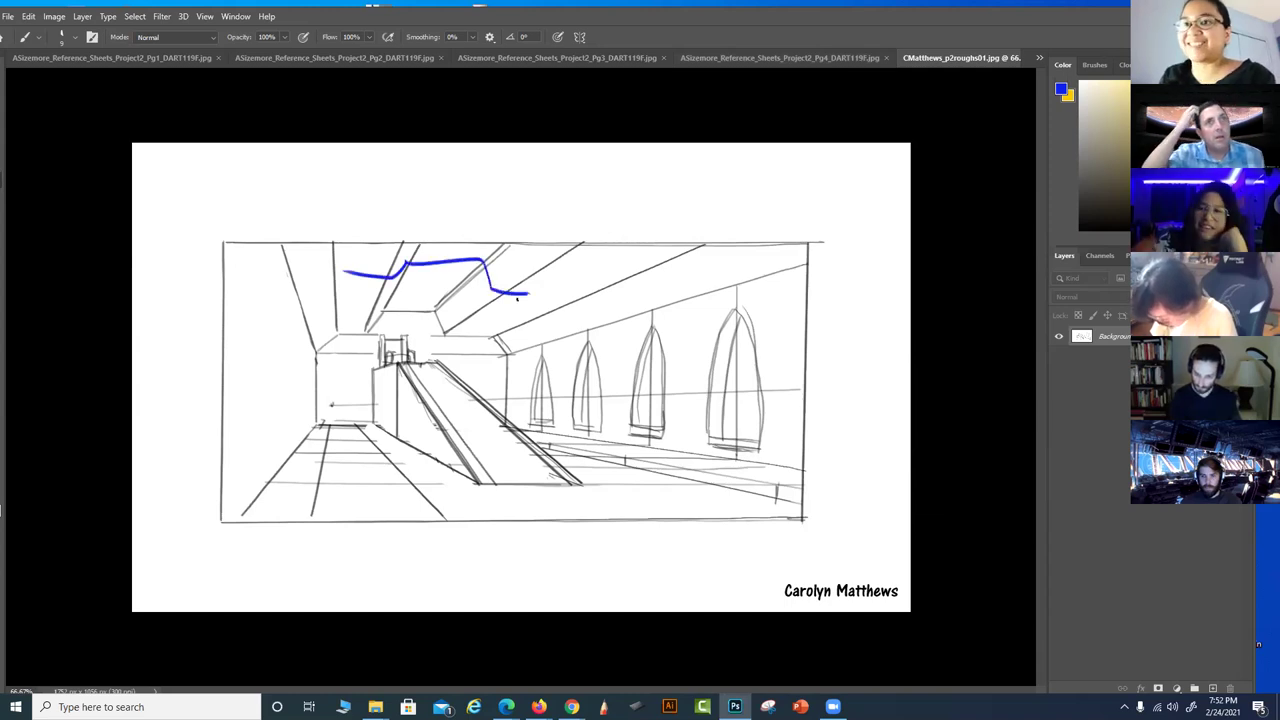
key(ctrl+z)
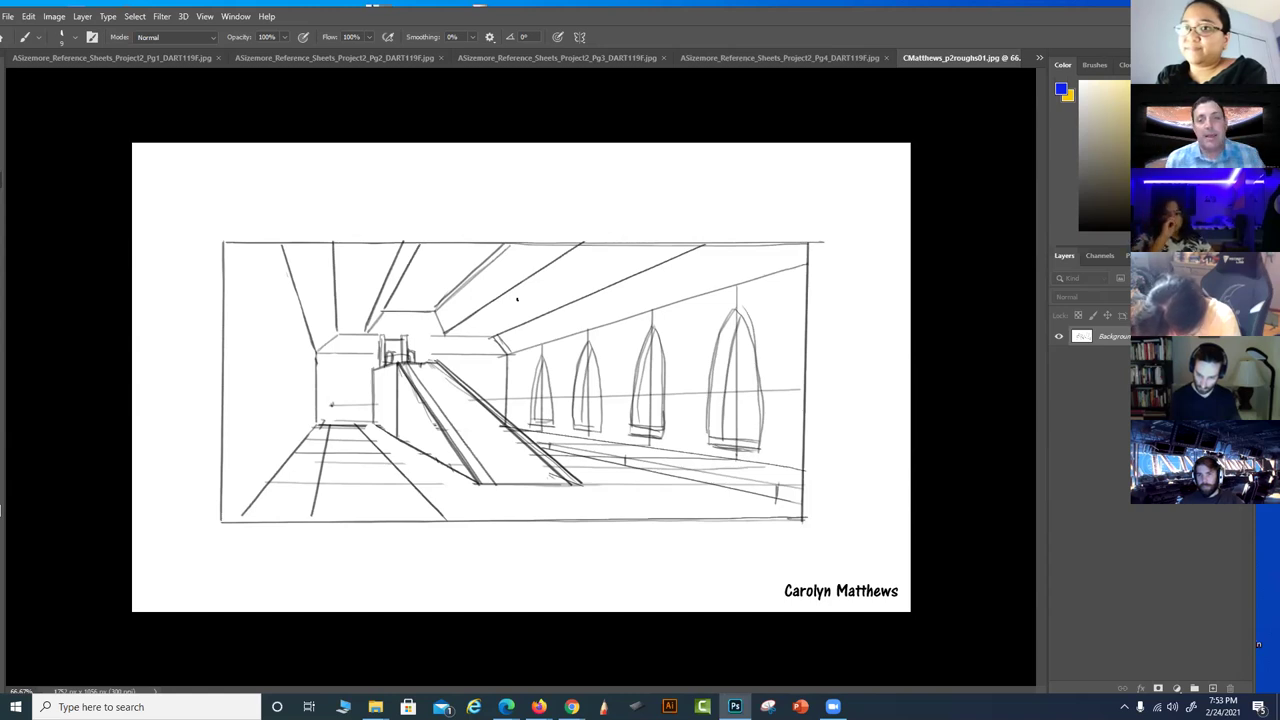
Draw a blue box with an inner rectangle and corner diagonals above the sketch's top-right
mouse_move(649, 151)
mouse_down()
mouse_move(652, 218)
mouse_move(771, 149)
mouse_up()
drag(649, 240, 790, 238)
drag(786, 150, 788, 236)
mouse_move(655, 166)
mouse_down()
mouse_move(684, 187)
mouse_move(684, 222)
mouse_move(750, 180)
mouse_up()
drag(683, 221, 750, 220)
mouse_move(748, 179)
mouse_down()
mouse_move(748, 222)
mouse_move(772, 233)
mouse_move(772, 168)
mouse_up()
drag(684, 221, 646, 239)
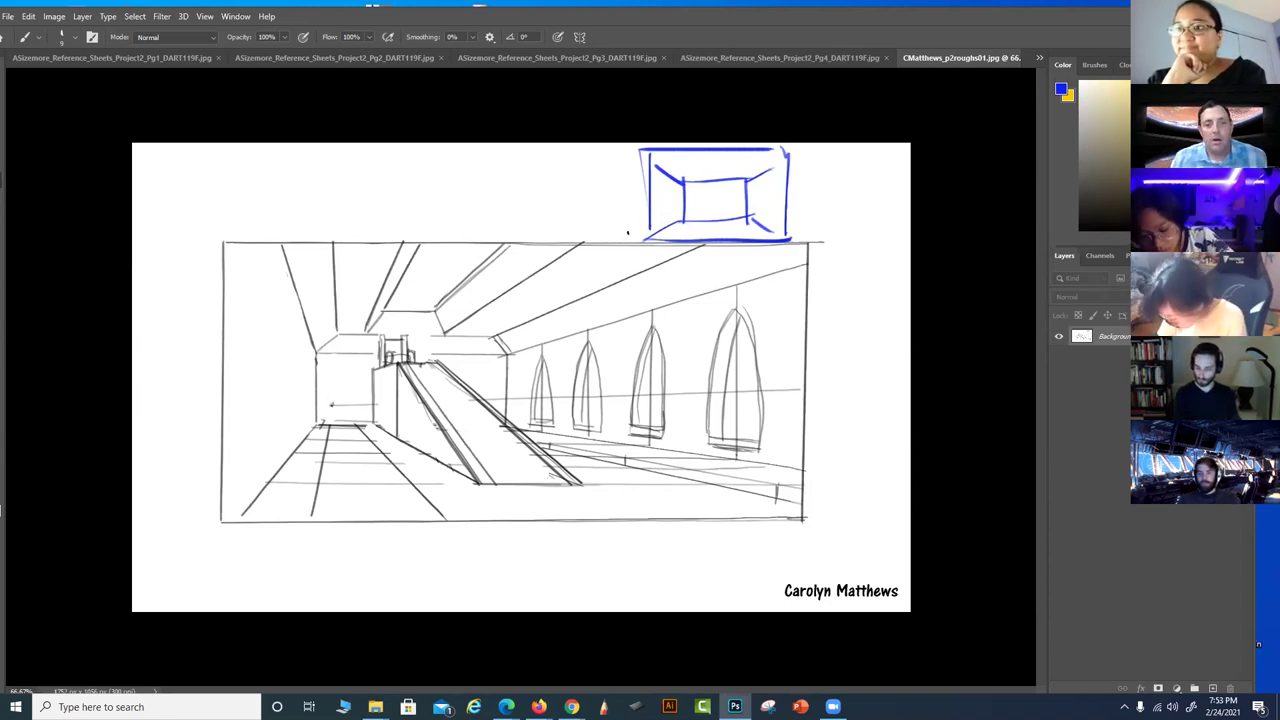
Replace the box with sweeping blue curves on the left floor and lower-right, then close the sketch
key(ctrl+z)
key(ctrl+z)
key(ctrl+z)
key(ctrl+z)
key(ctrl+z)
key(ctrl+z)
key(ctrl+z)
key(ctrl+z)
key(ctrl+z)
key(ctrl+z)
key(ctrl+z)
key(ctrl+z)
key(ctrl+z)
mouse_move(812, 487)
mouse_down()
mouse_move(780, 454)
mouse_move(656, 513)
mouse_move(755, 512)
mouse_up()
mouse_move(216, 486)
mouse_down()
mouse_move(310, 495)
mouse_move(390, 532)
mouse_up()
mouse_move(280, 470)
mouse_down()
mouse_move(438, 447)
mouse_move(282, 437)
mouse_move(343, 400)
mouse_move(310, 428)
mouse_up()
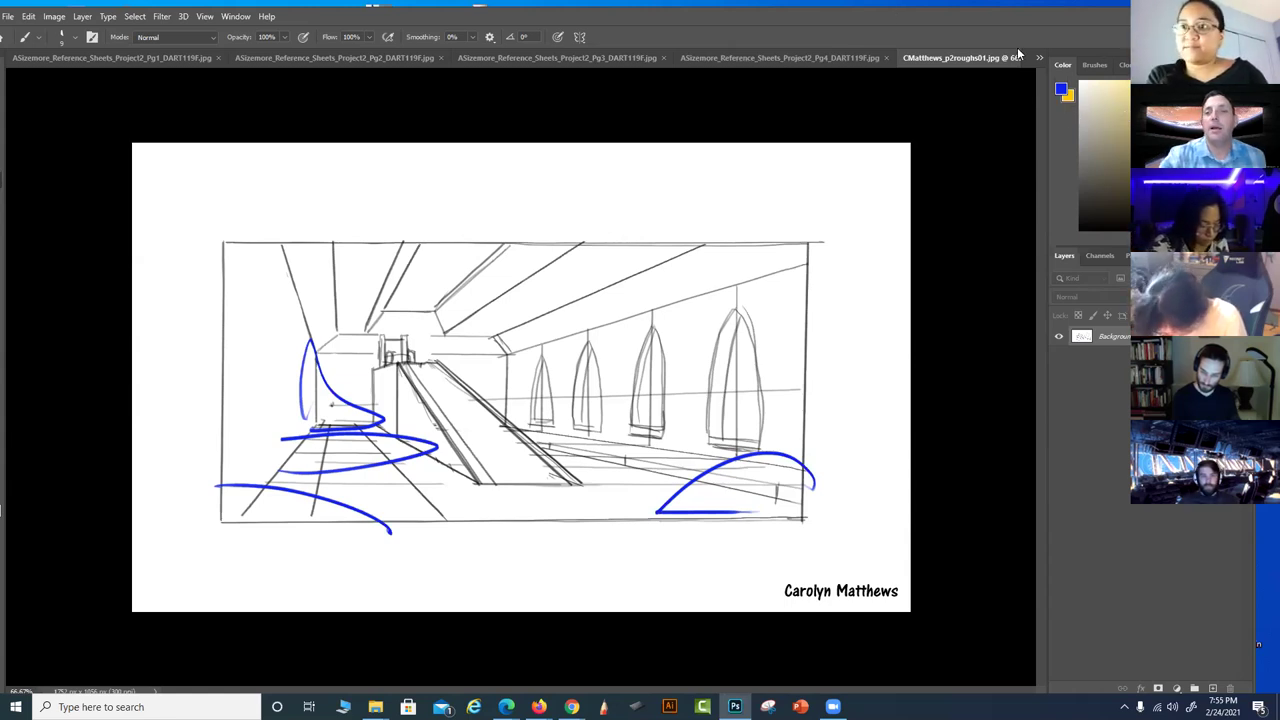
drag(991, 60, 598, 140)
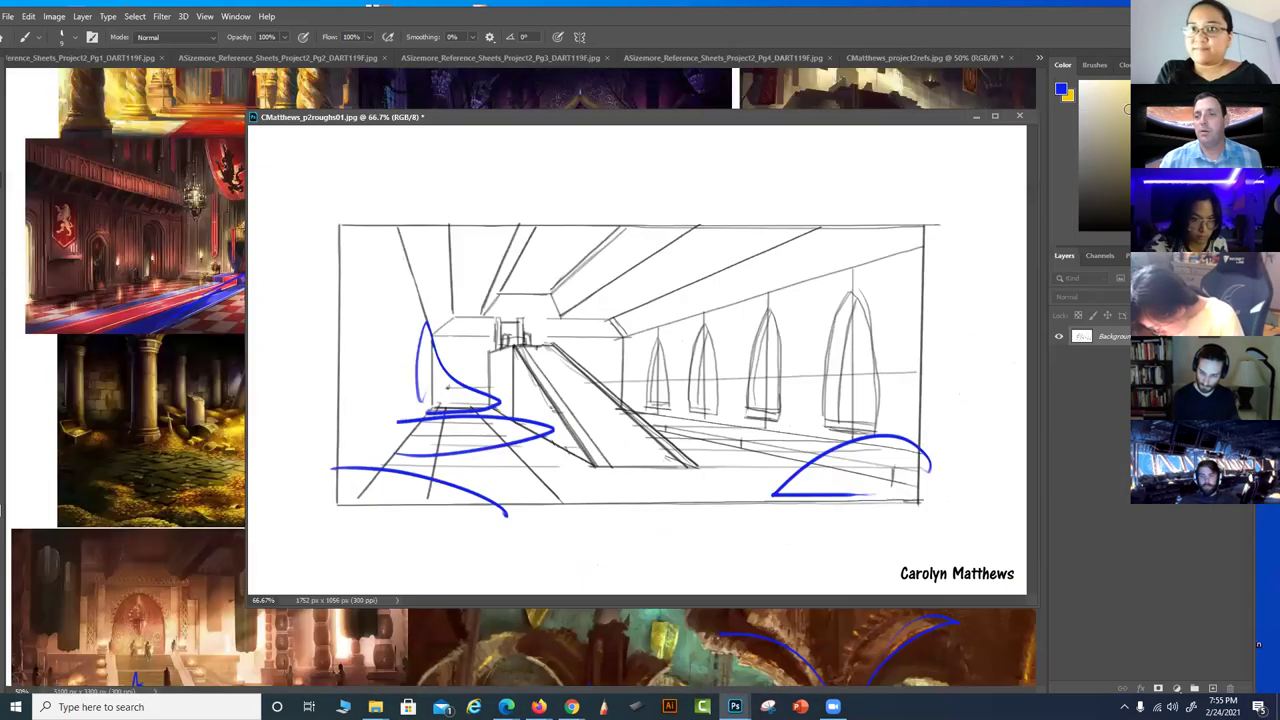
click(1019, 116)
Close the sketch and the reference collage without saving either
click(634, 267)
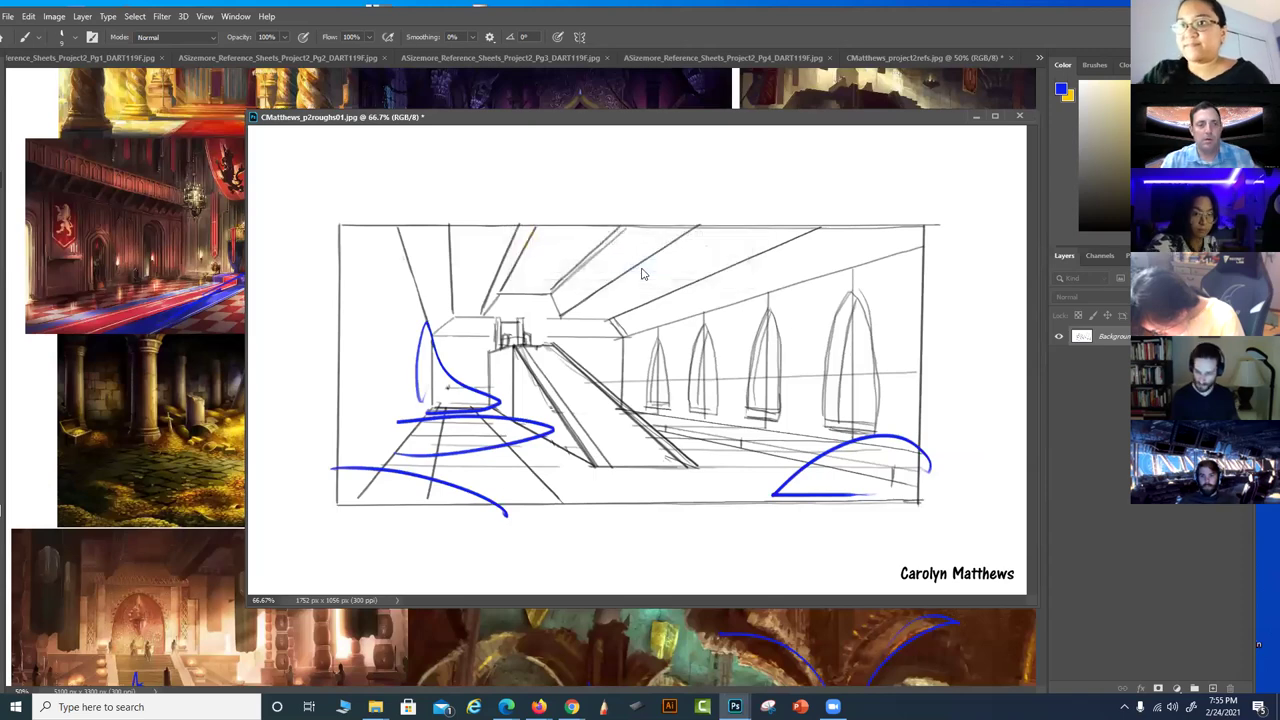
drag(918, 57, 168, 187)
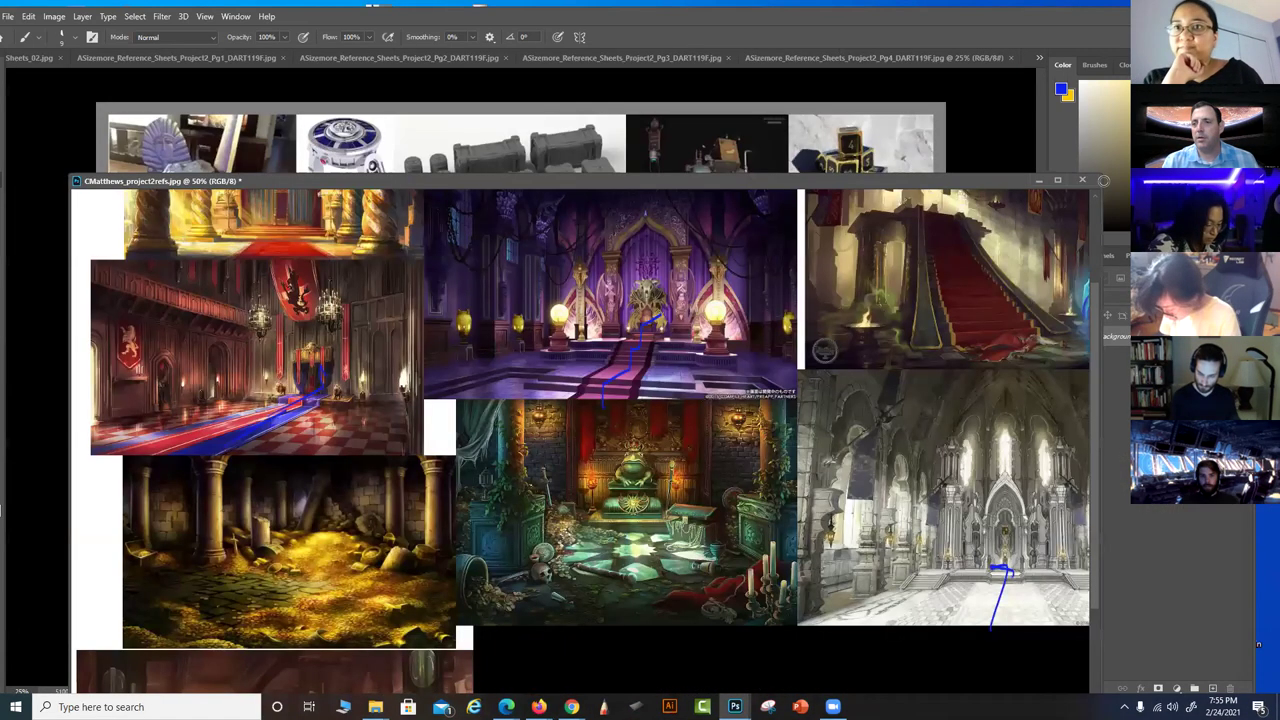
click(1081, 181)
click(652, 267)
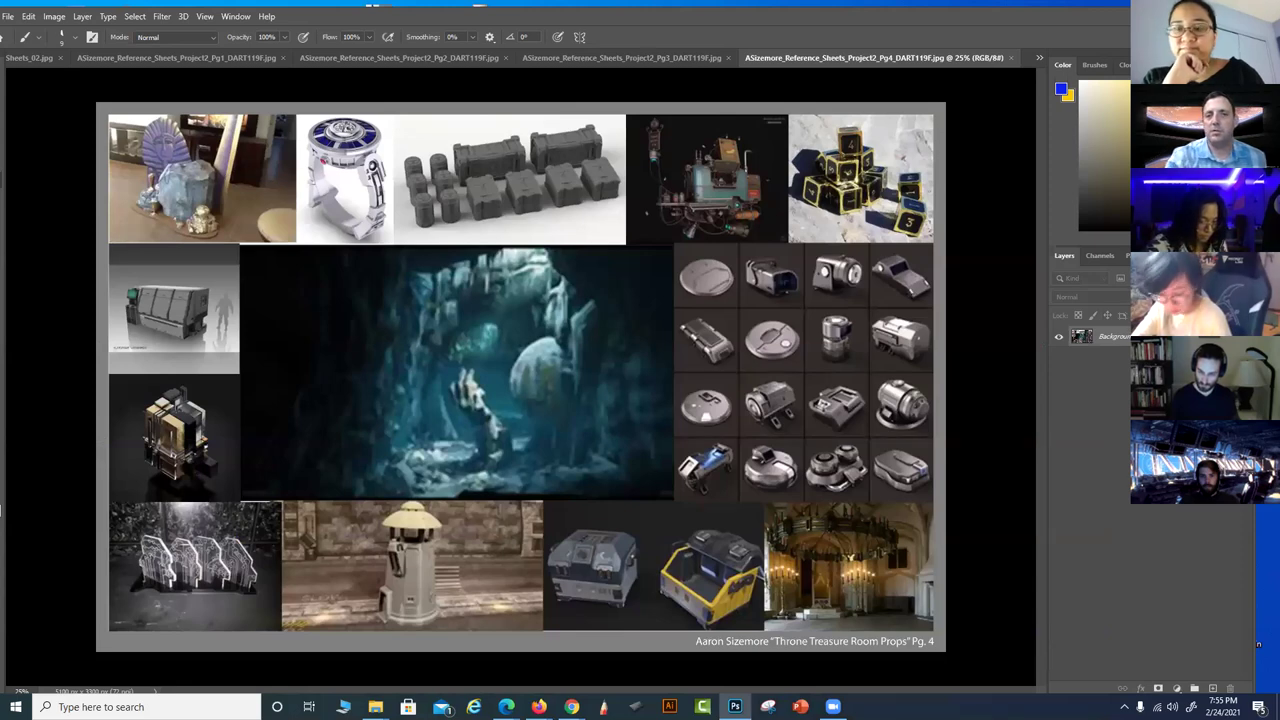
Browse the Throne Treasure Room props sheets Pg. 3v, 2, 1, ending on Pg. 4
click(662, 56)
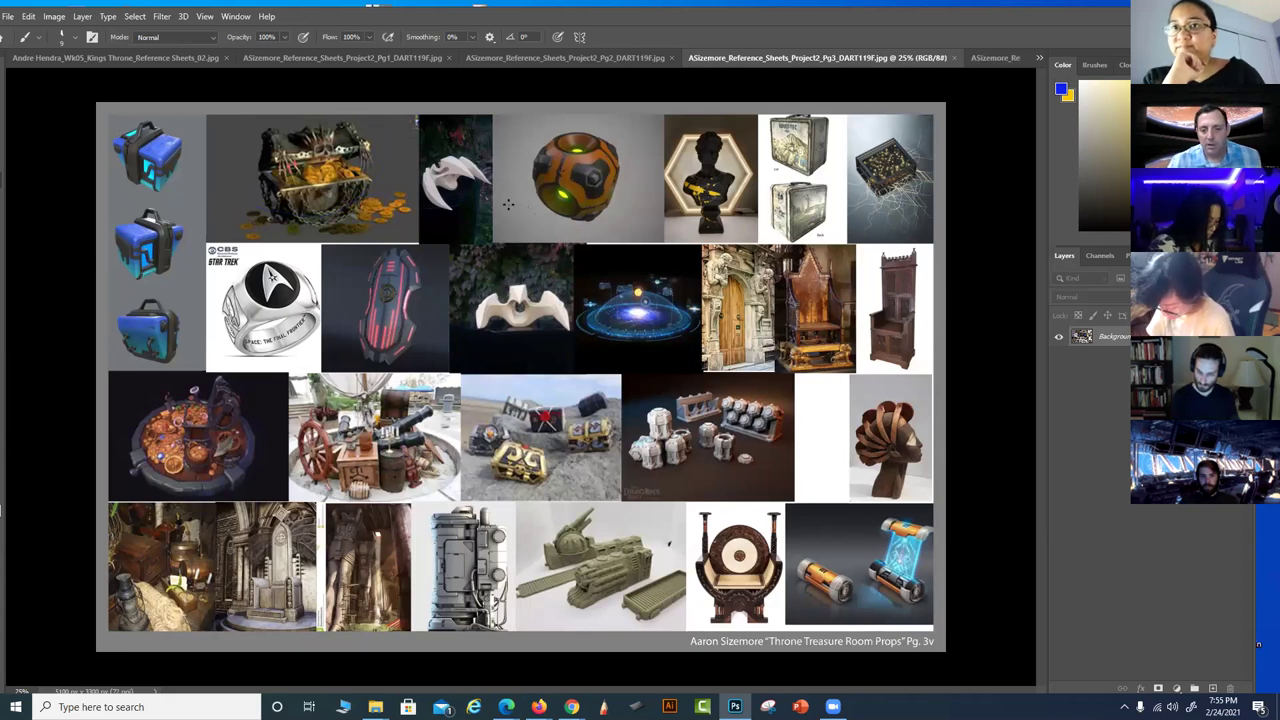
click(584, 60)
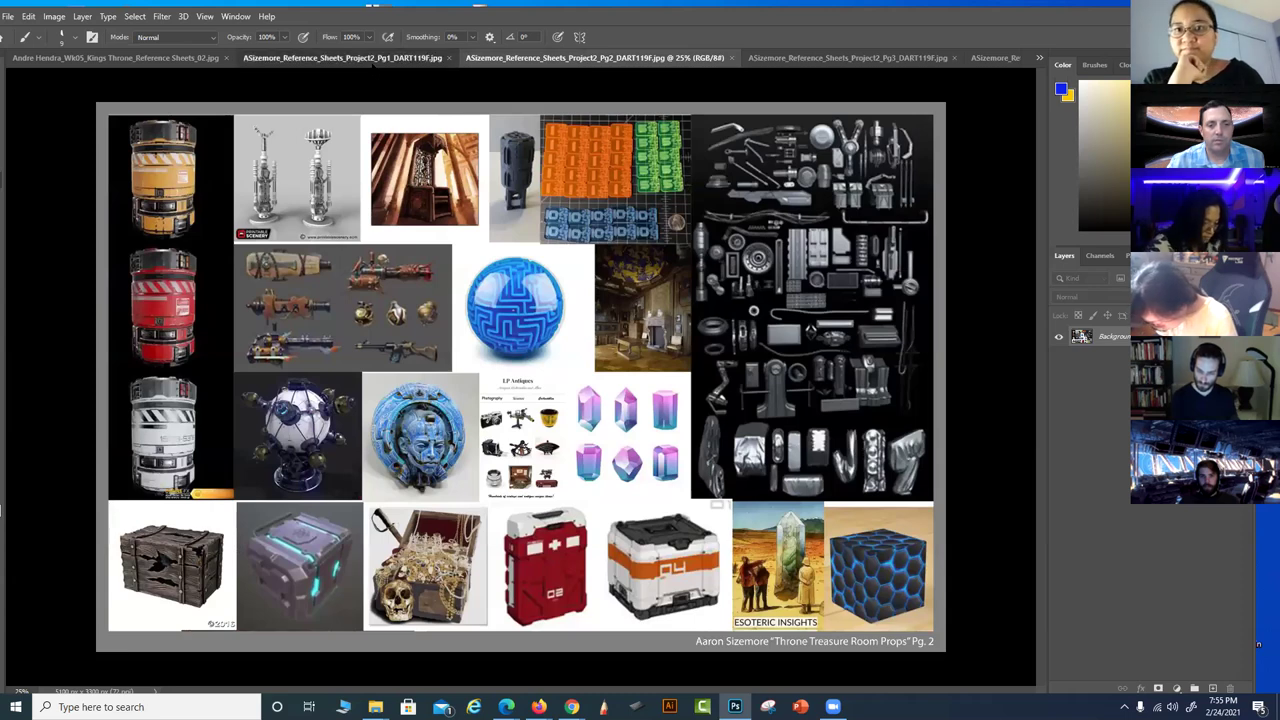
click(374, 60)
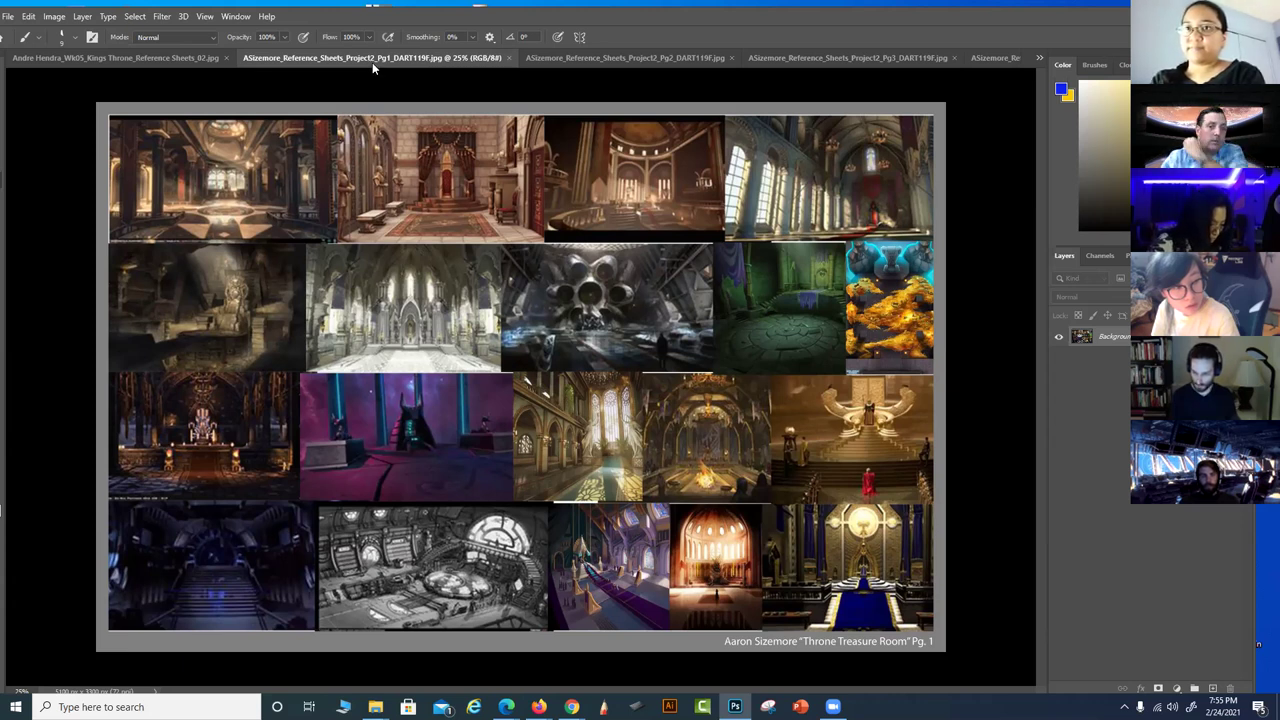
click(633, 60)
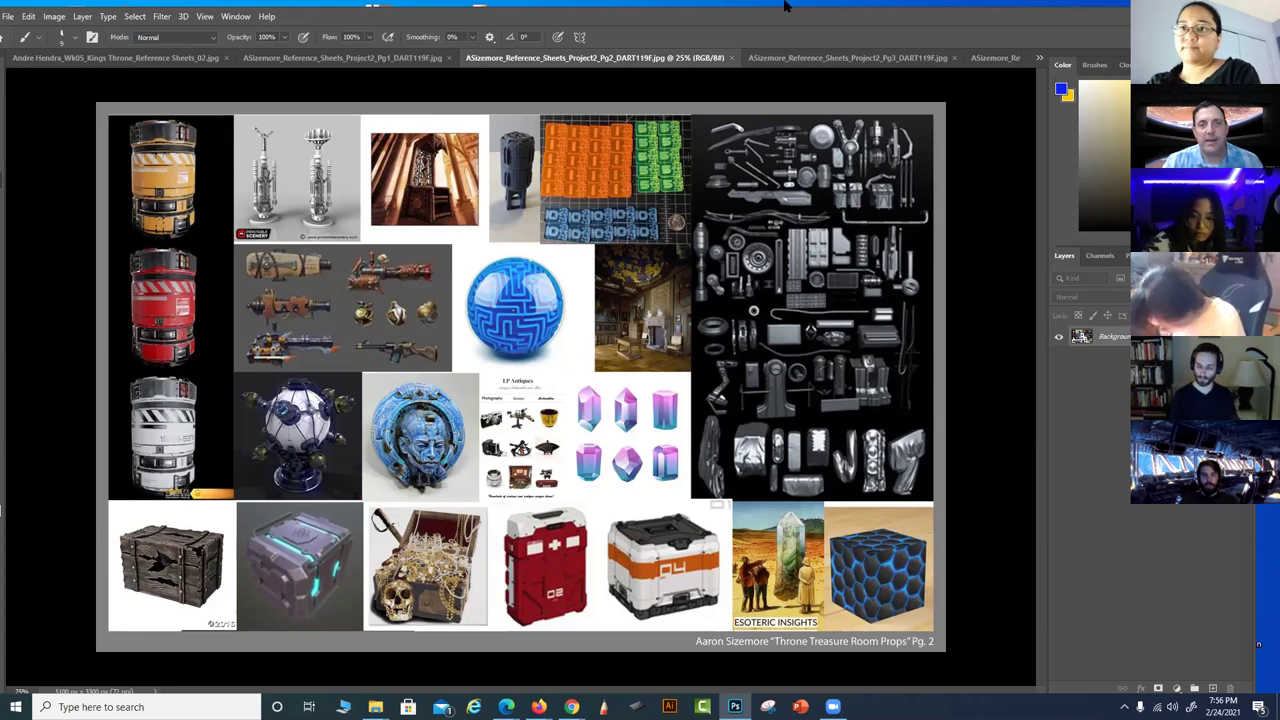
click(829, 58)
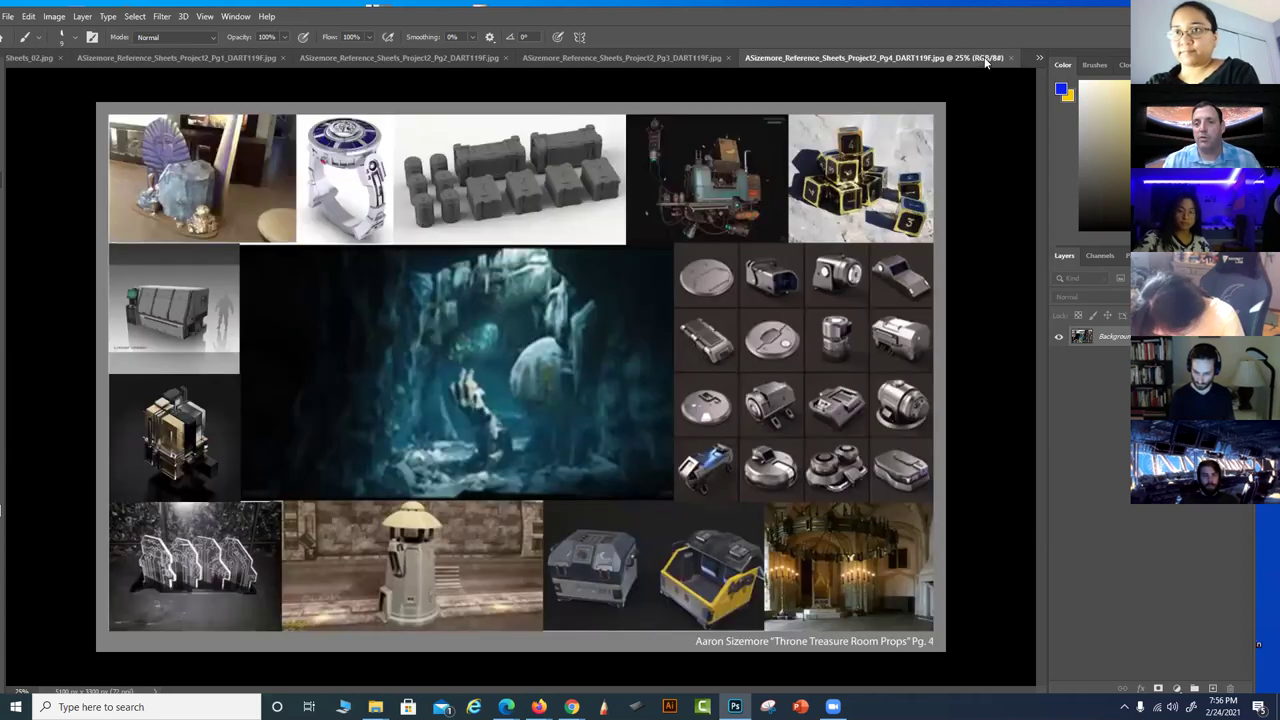
click(994, 58)
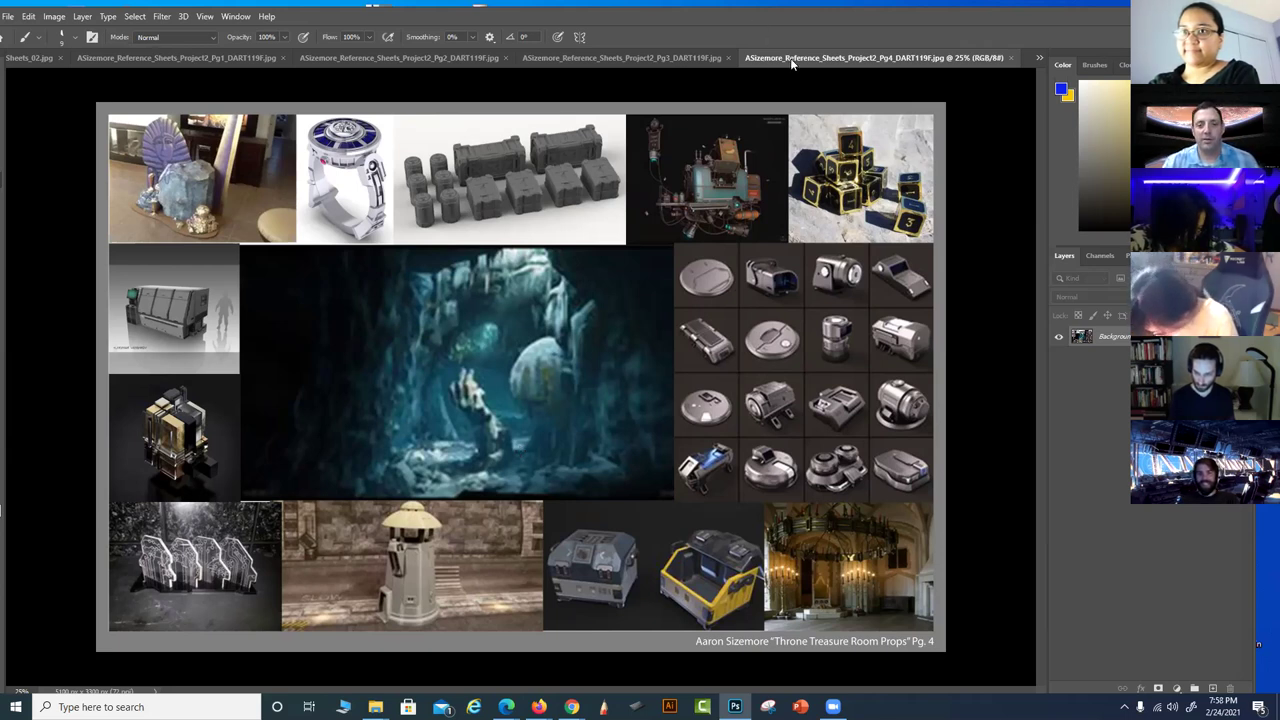
Close the Pg. 4, Pg. 1, Pg. 2 and Pg. 3v props reference sheets
click(1011, 59)
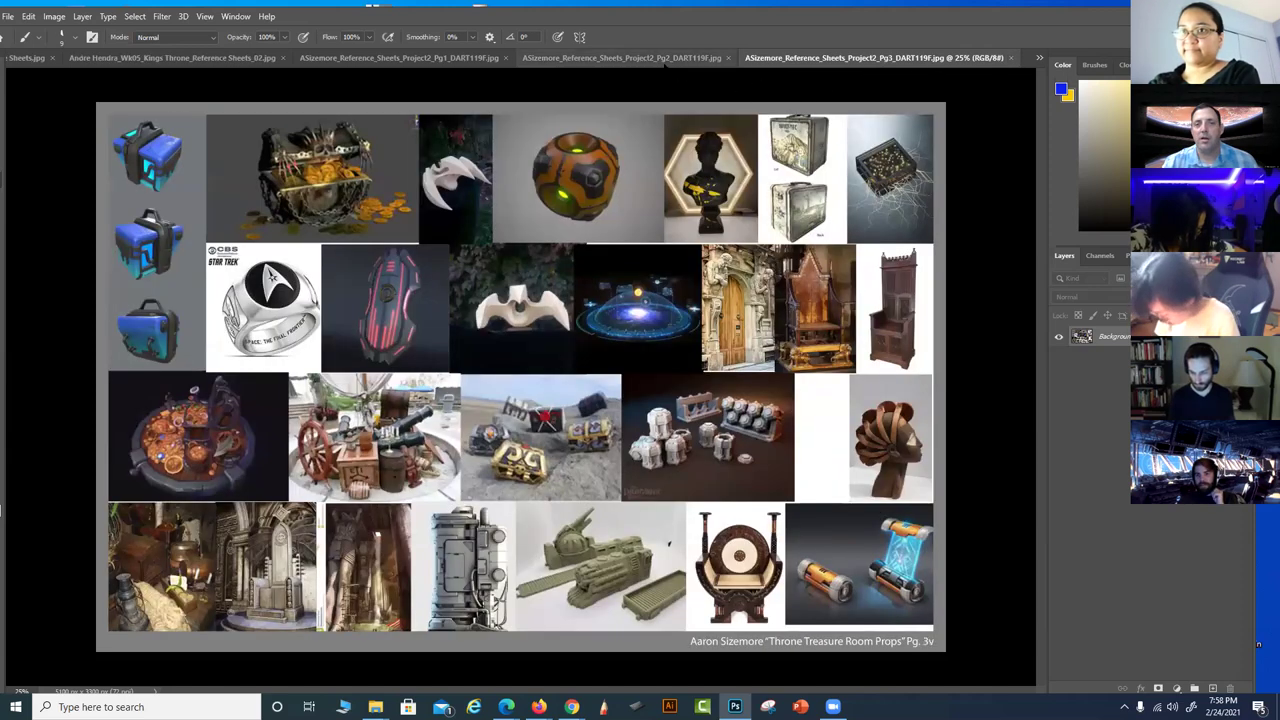
click(698, 59)
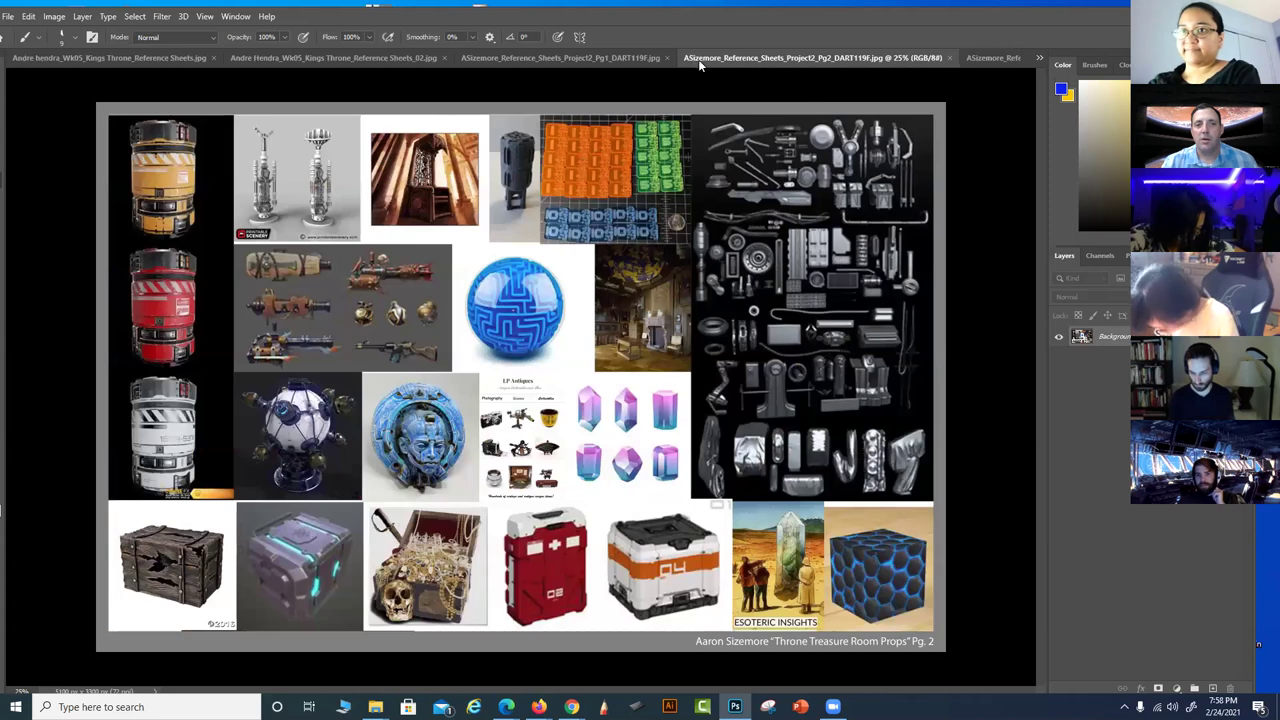
click(667, 57)
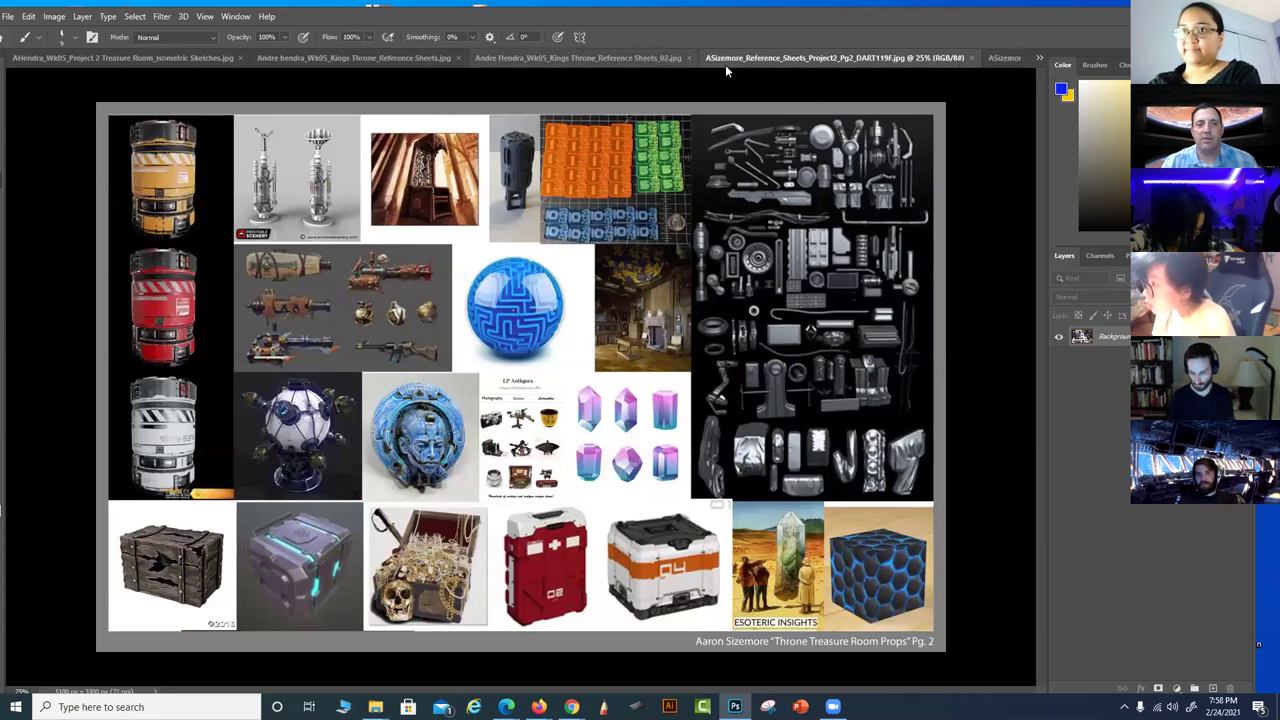
click(971, 58)
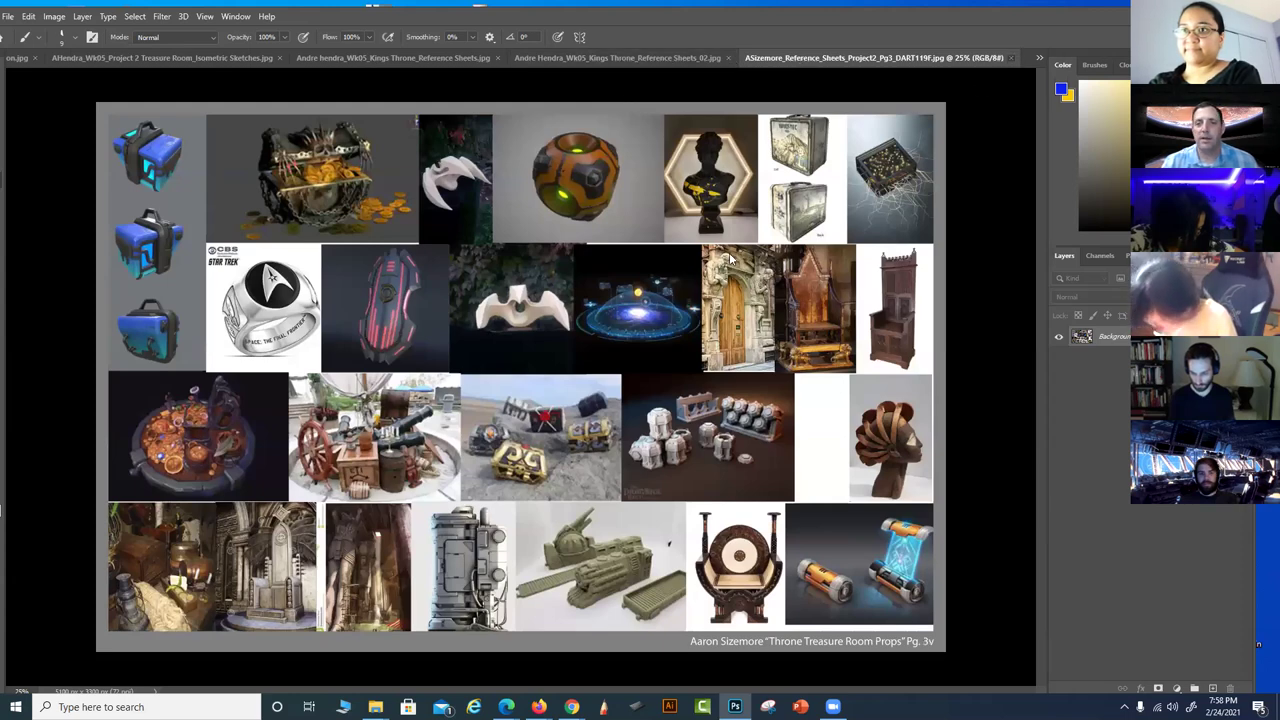
click(1010, 58)
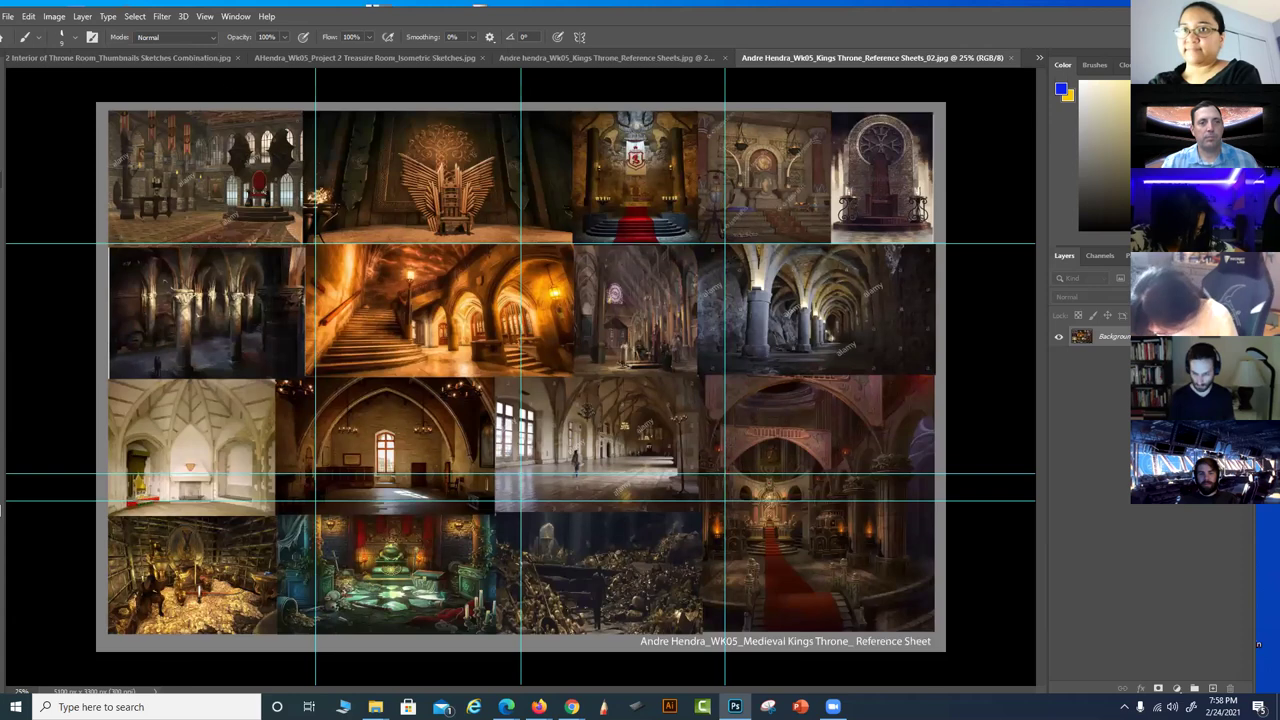
Hide the cyan guides on both kings throne reference sheets
click(205, 17)
click(222, 252)
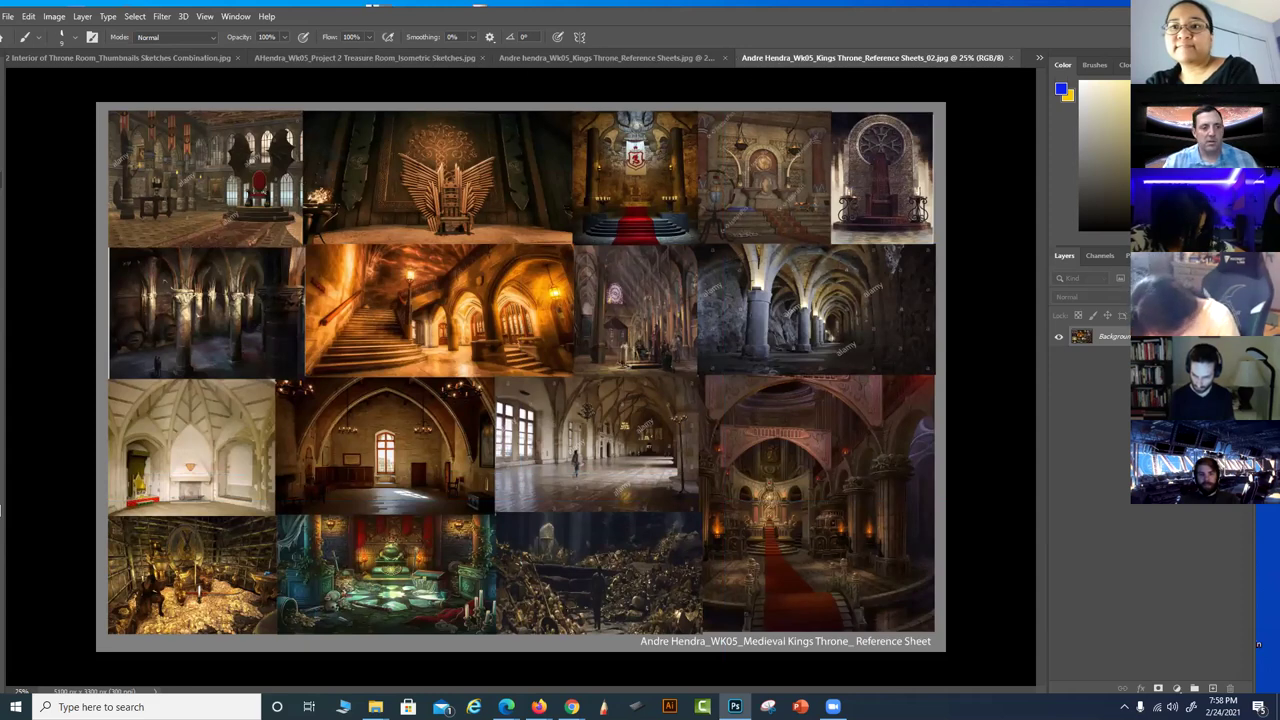
click(649, 58)
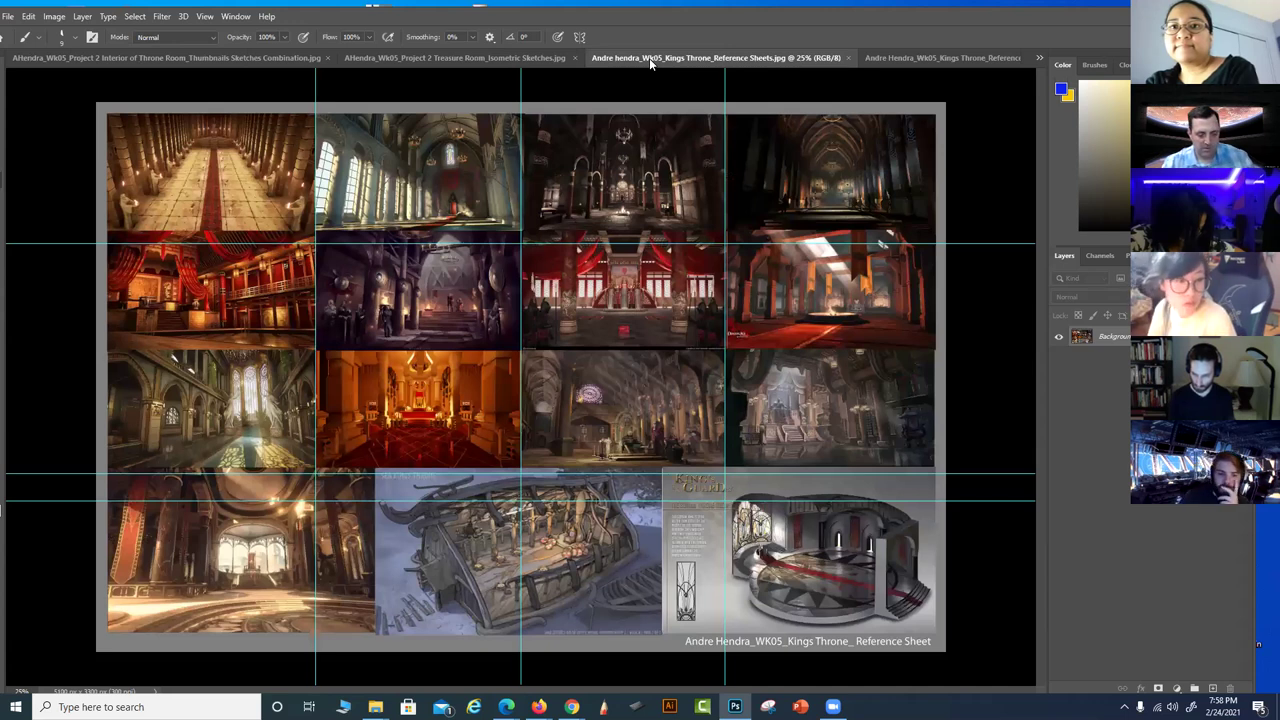
key(ctrl+semicolon)
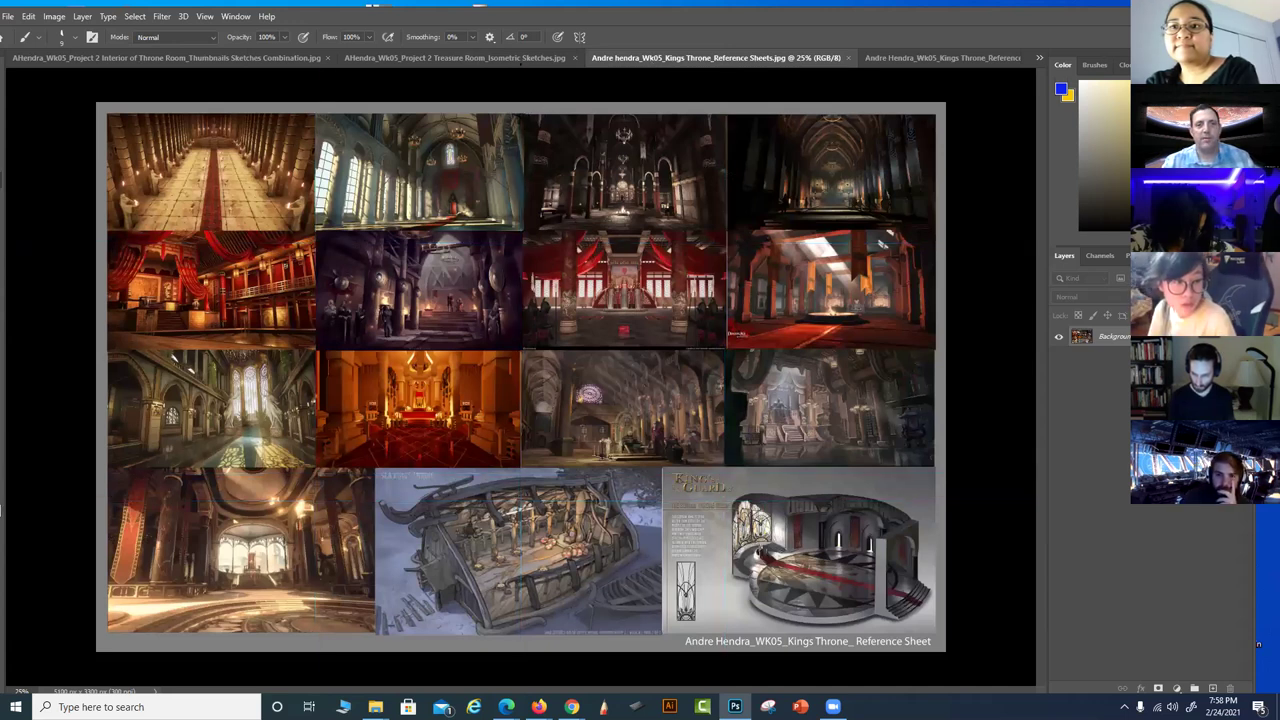
Cycle through the open references, ending on the Interior of Throne Room Thumbnails Sketches sheet
click(516, 59)
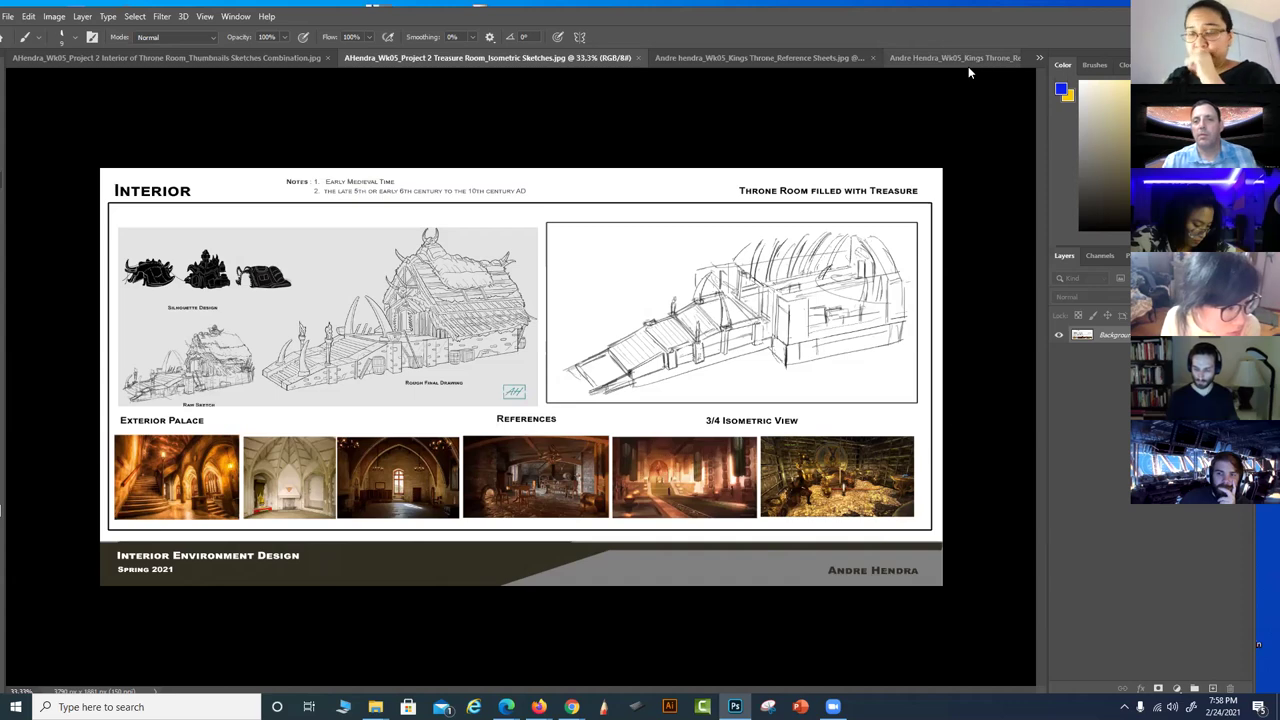
click(900, 58)
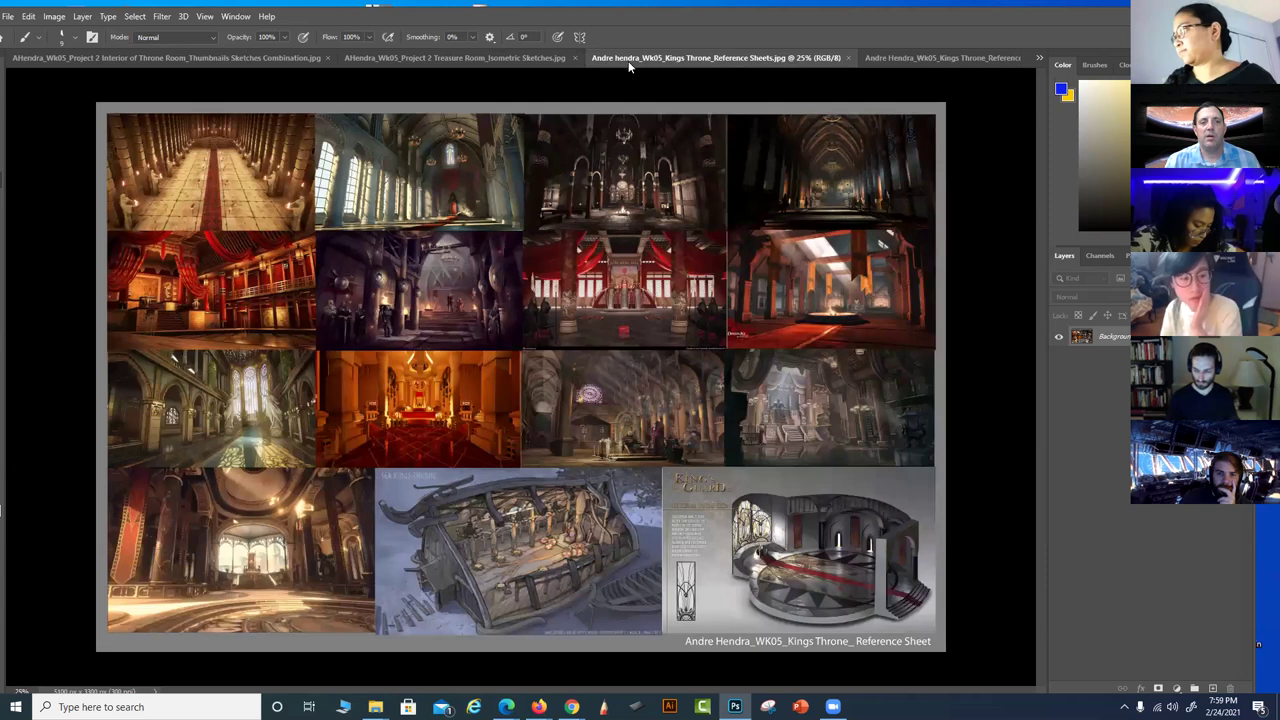
click(640, 58)
click(490, 59)
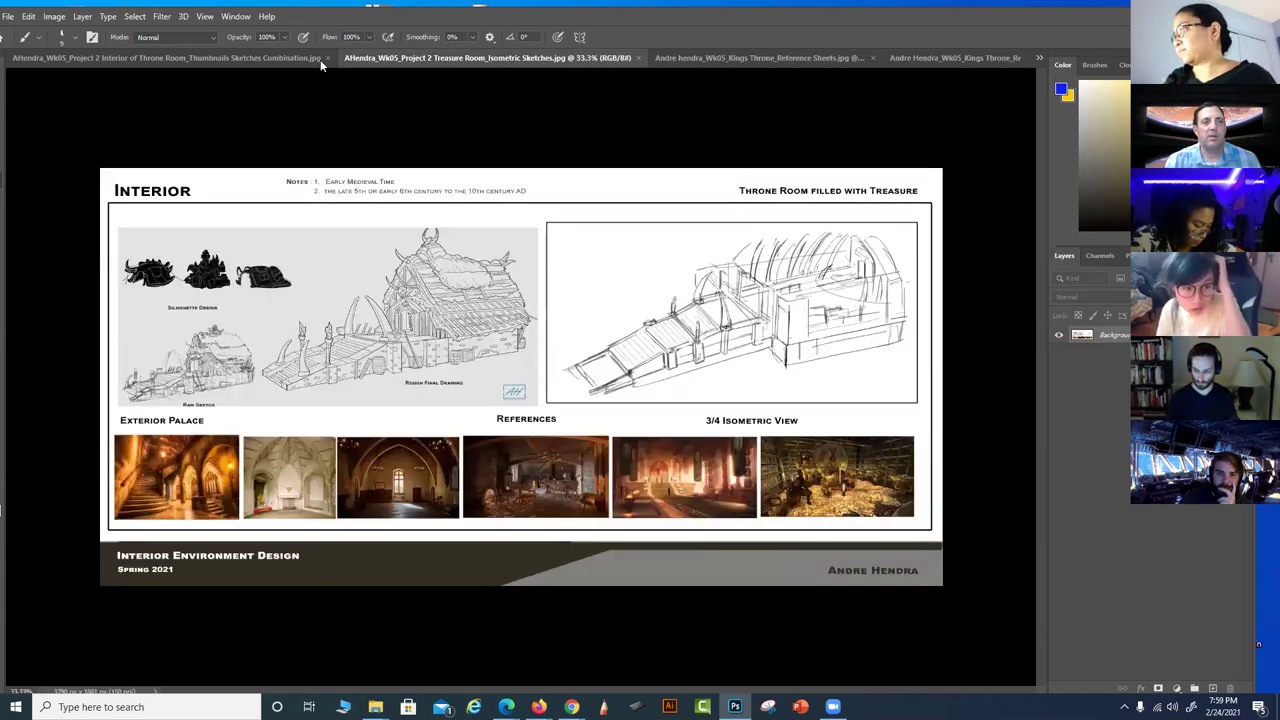
click(270, 57)
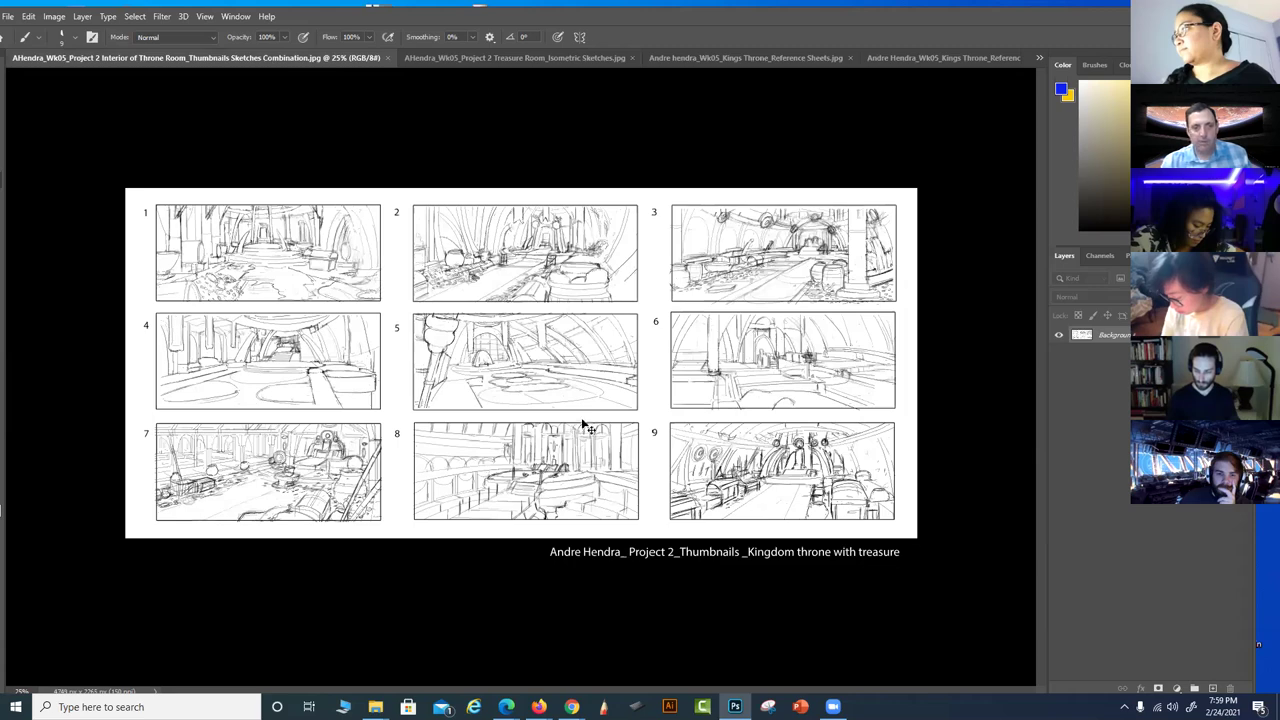
Zoom the thumbnail sheet to 50% and scroll up to frame the top row of thumbnails
key(ctrl+plus)
key(ctrl+plus)
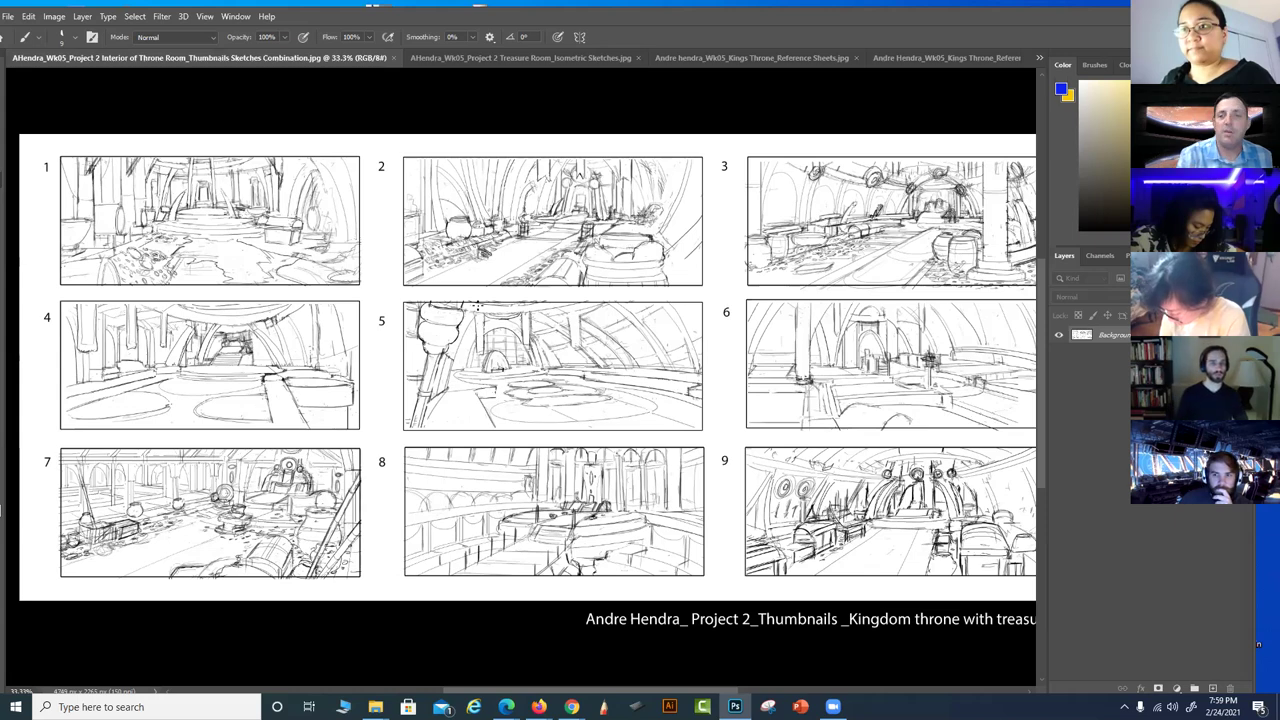
key(ctrl+plus)
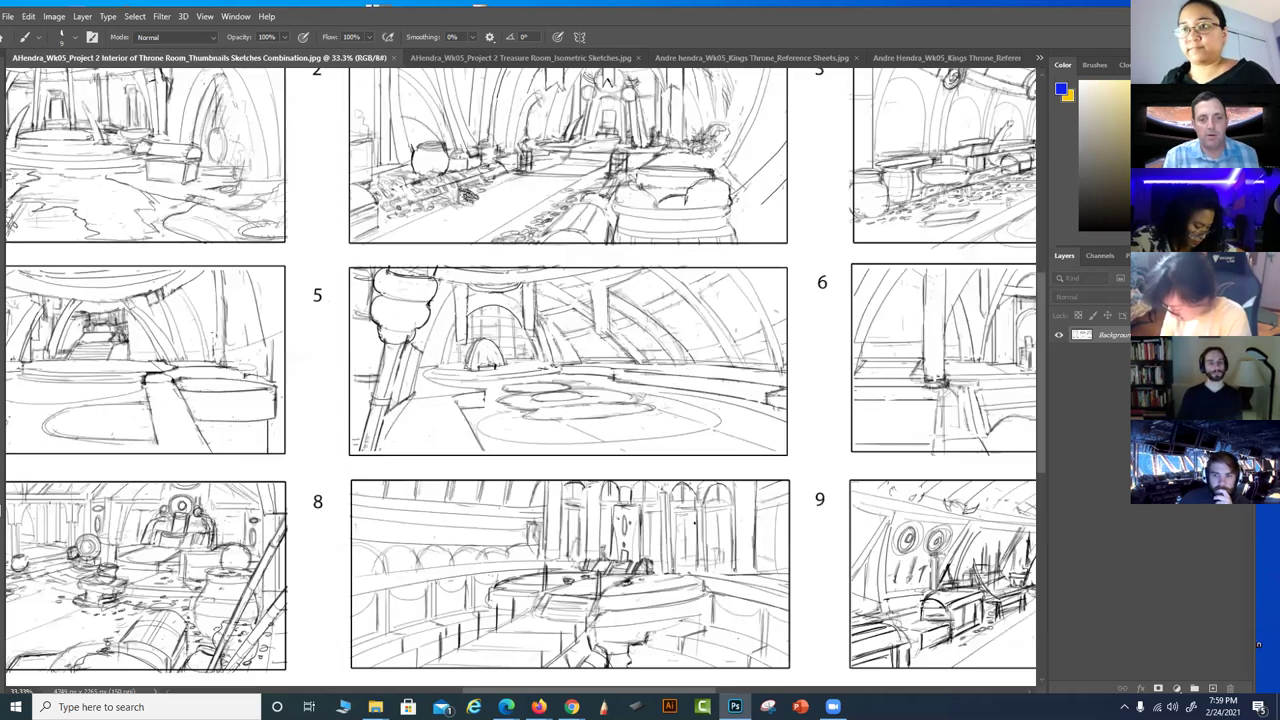
scroll(364, 551, up, 2)
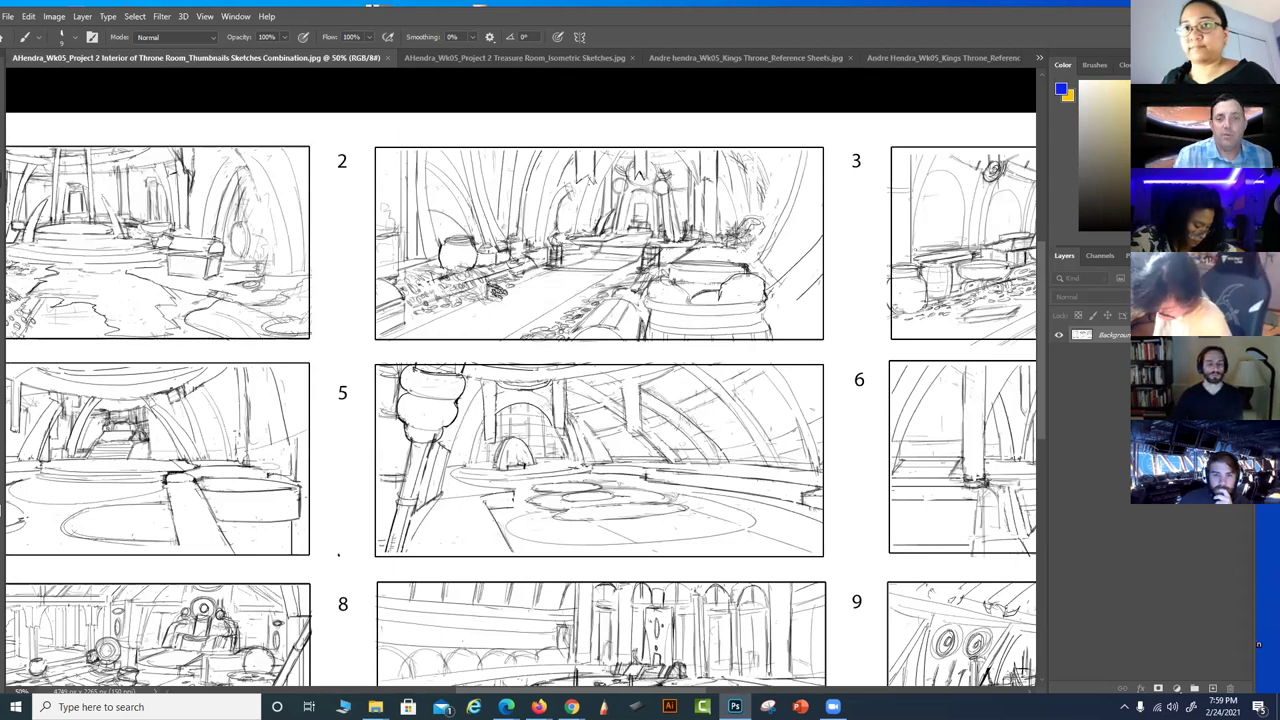
Sketch a perspective line and curved strokes over thumbnail 2, then undo them all
mouse_move(428, 346)
mouse_down()
mouse_move(639, 232)
mouse_move(636, 196)
mouse_up()
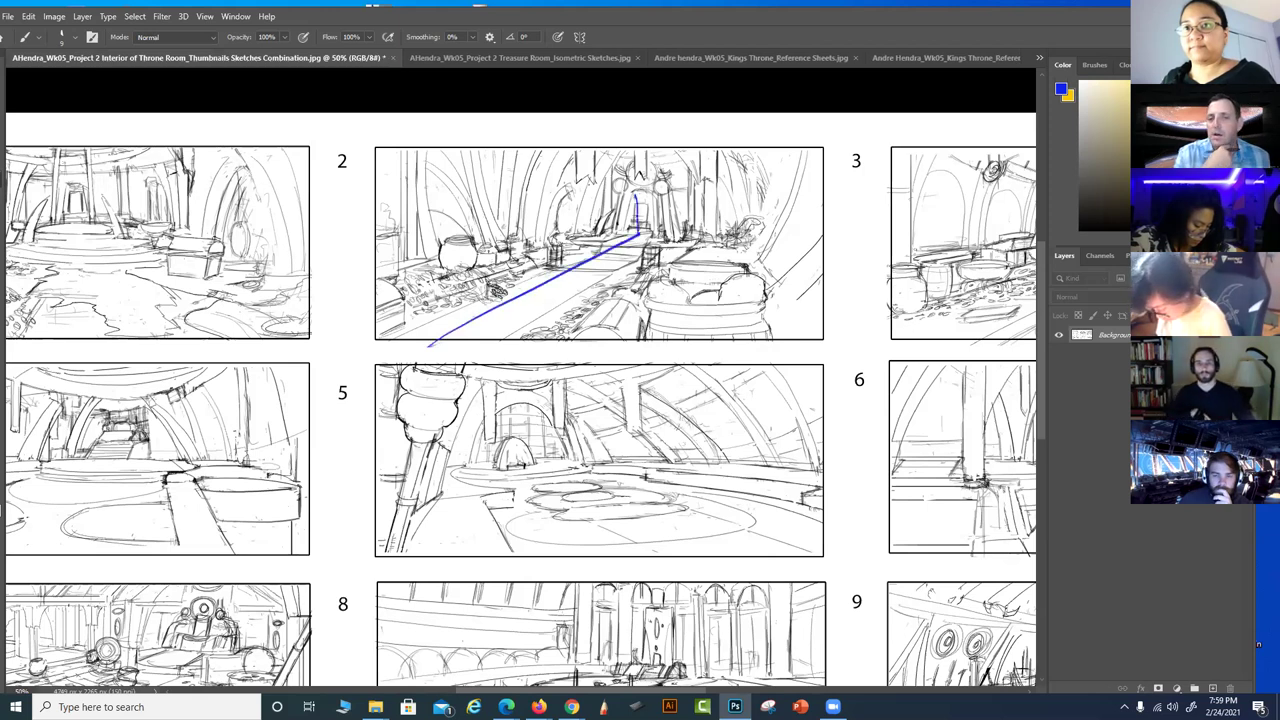
mouse_move(566, 330)
mouse_down()
mouse_move(578, 318)
mouse_move(760, 335)
mouse_up()
drag(660, 258, 752, 244)
drag(646, 280, 662, 250)
key(ctrl+z)
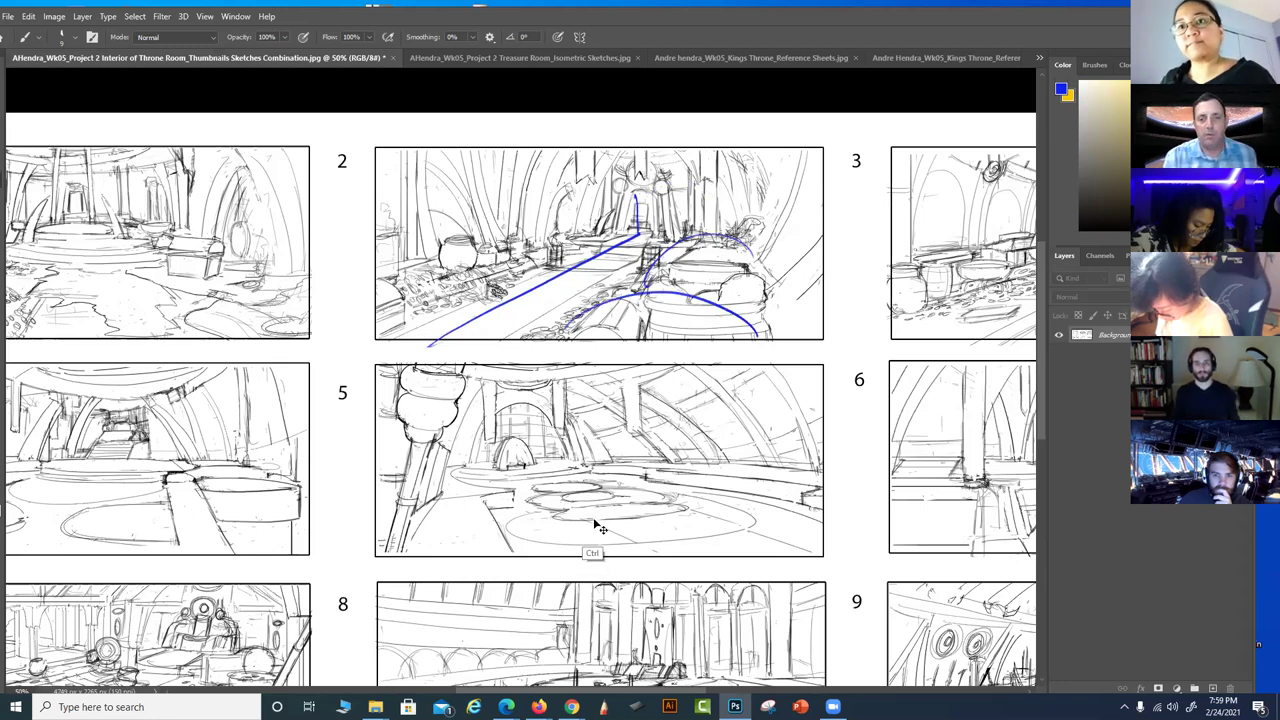
key(ctrl+z)
key(ctrl+z)
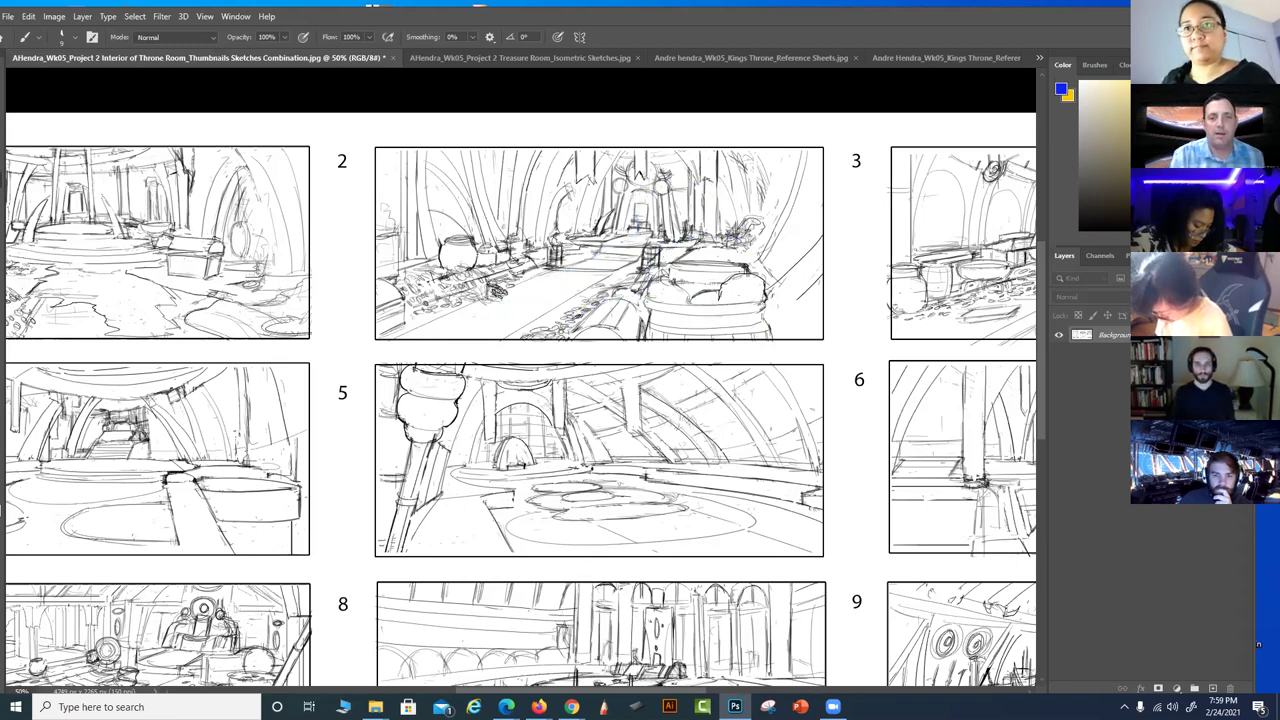
Draw arcs by thumbnail 1's dais and a floor circle, undoing the vertical centre line
drag(540, 484, 776, 514)
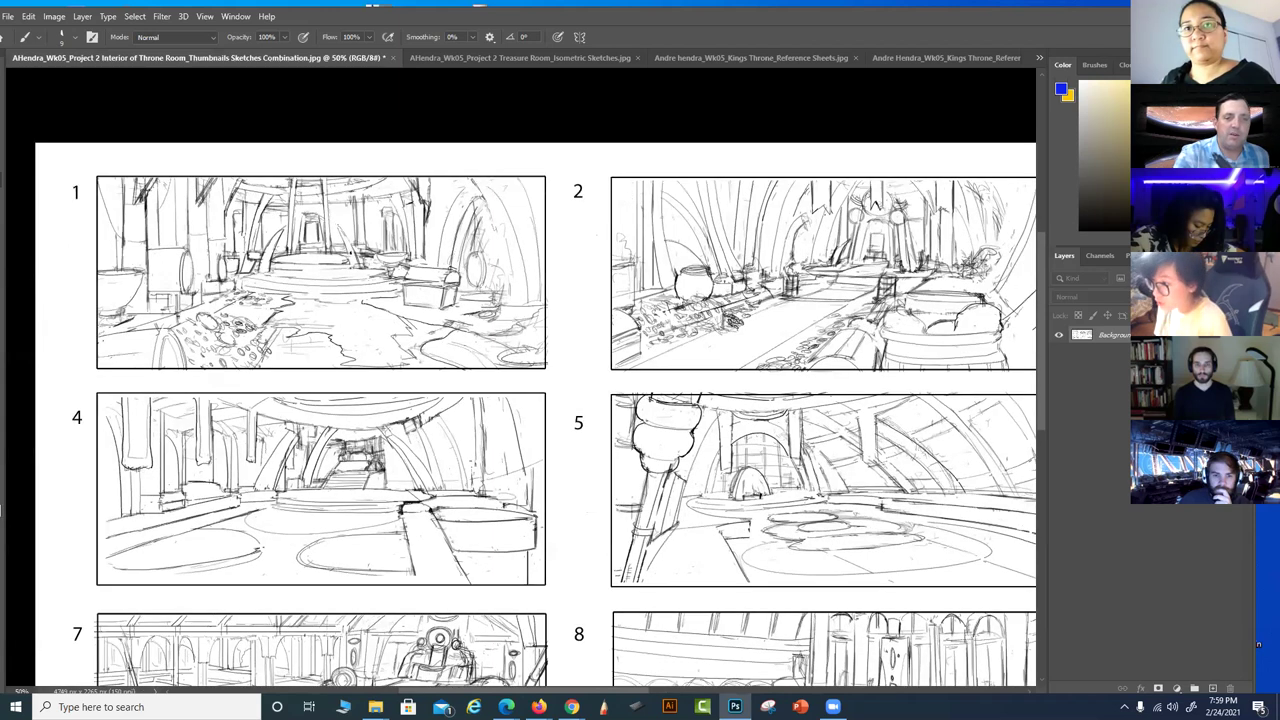
drag(338, 224, 355, 270)
drag(281, 228, 266, 284)
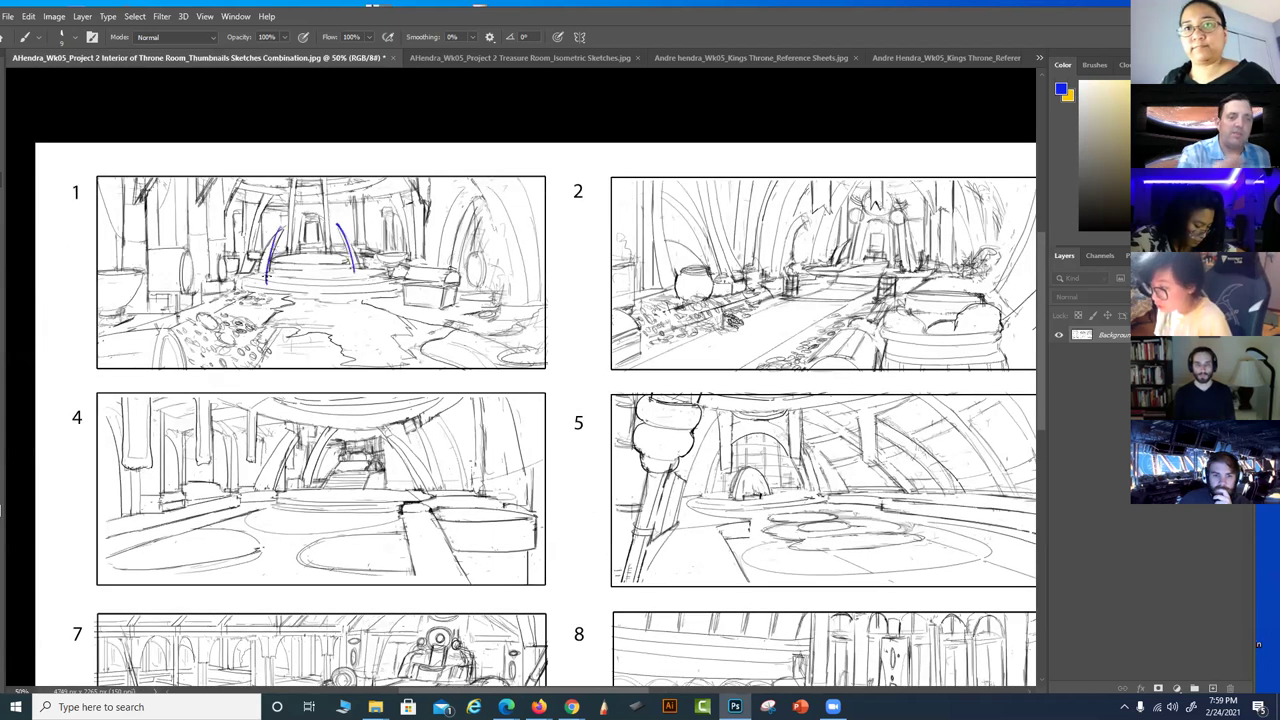
mouse_move(424, 262)
mouse_down()
mouse_move(412, 264)
mouse_move(482, 292)
mouse_up()
drag(311, 246, 300, 362)
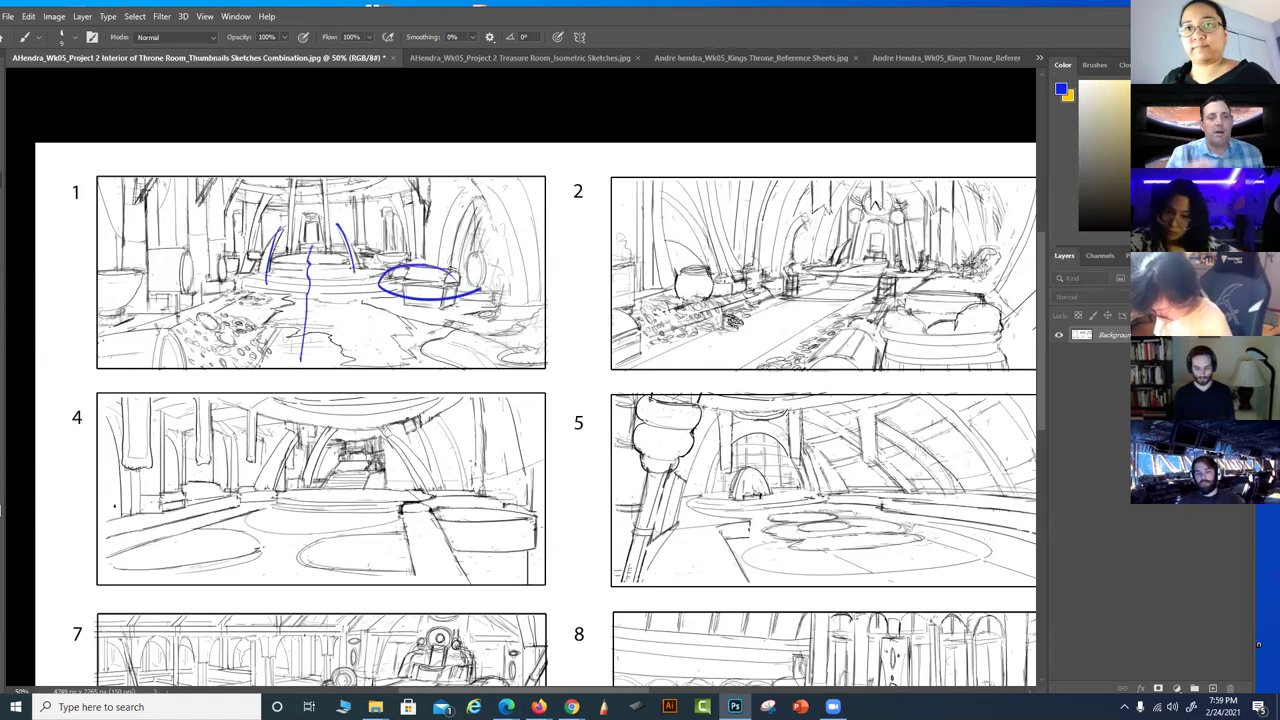
key(ctrl+z)
Draw an arch and left-side verticals on thumbnail 1, then undo them with the ellipse
key(ctrl+z)
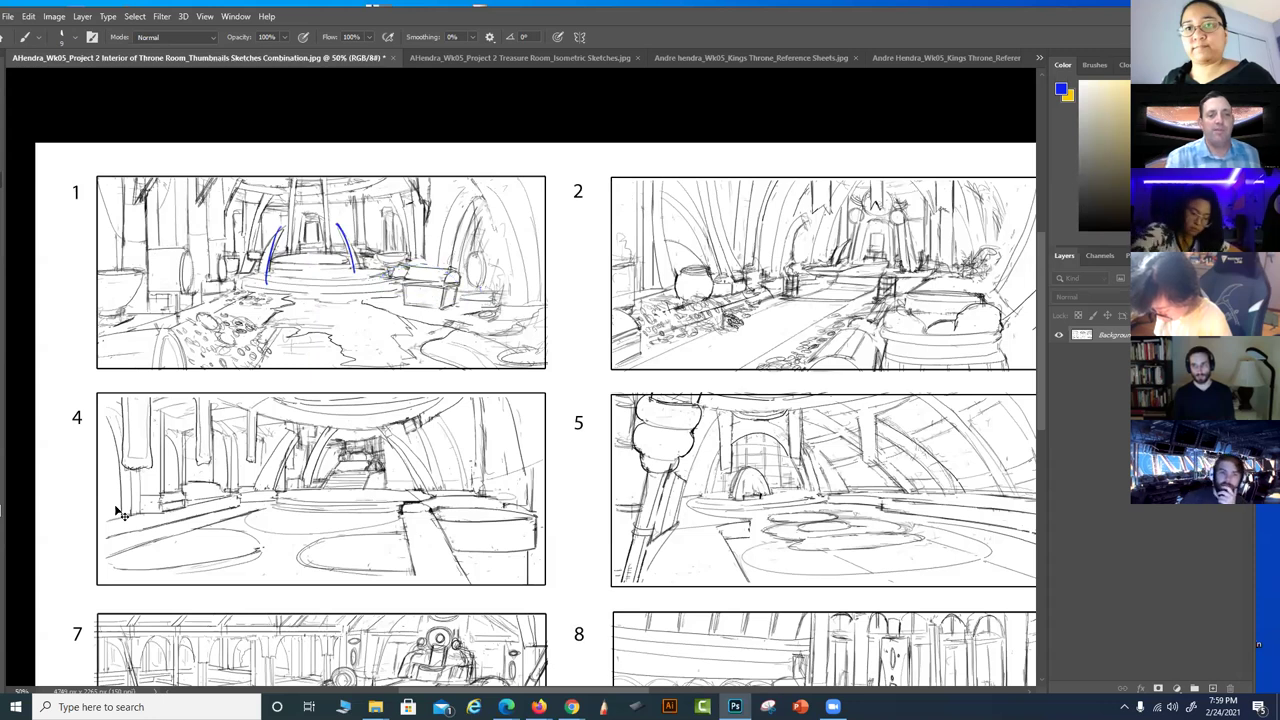
drag(437, 270, 538, 303)
mouse_move(202, 170)
mouse_down()
mouse_move(205, 284)
mouse_move(168, 302)
mouse_up()
drag(120, 178, 135, 324)
key(ctrl+z)
key(ctrl+z)
key(ctrl+z)
key(ctrl+z)
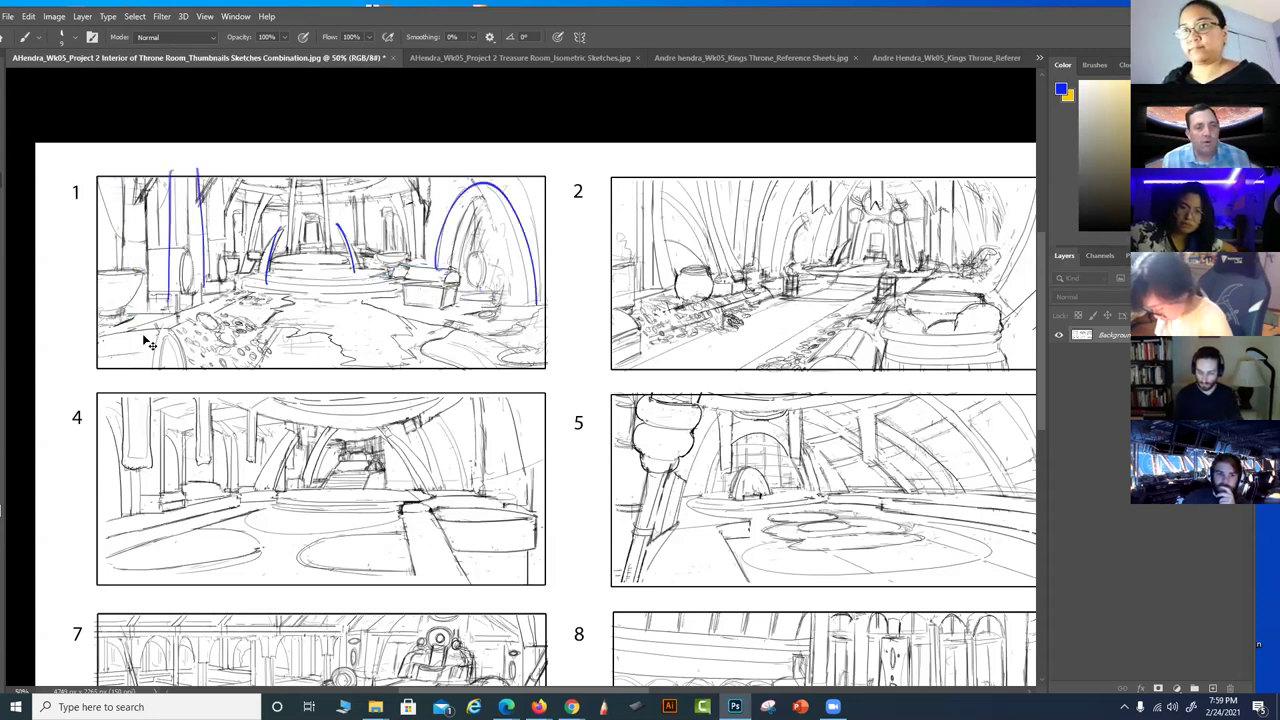
key(ctrl+z)
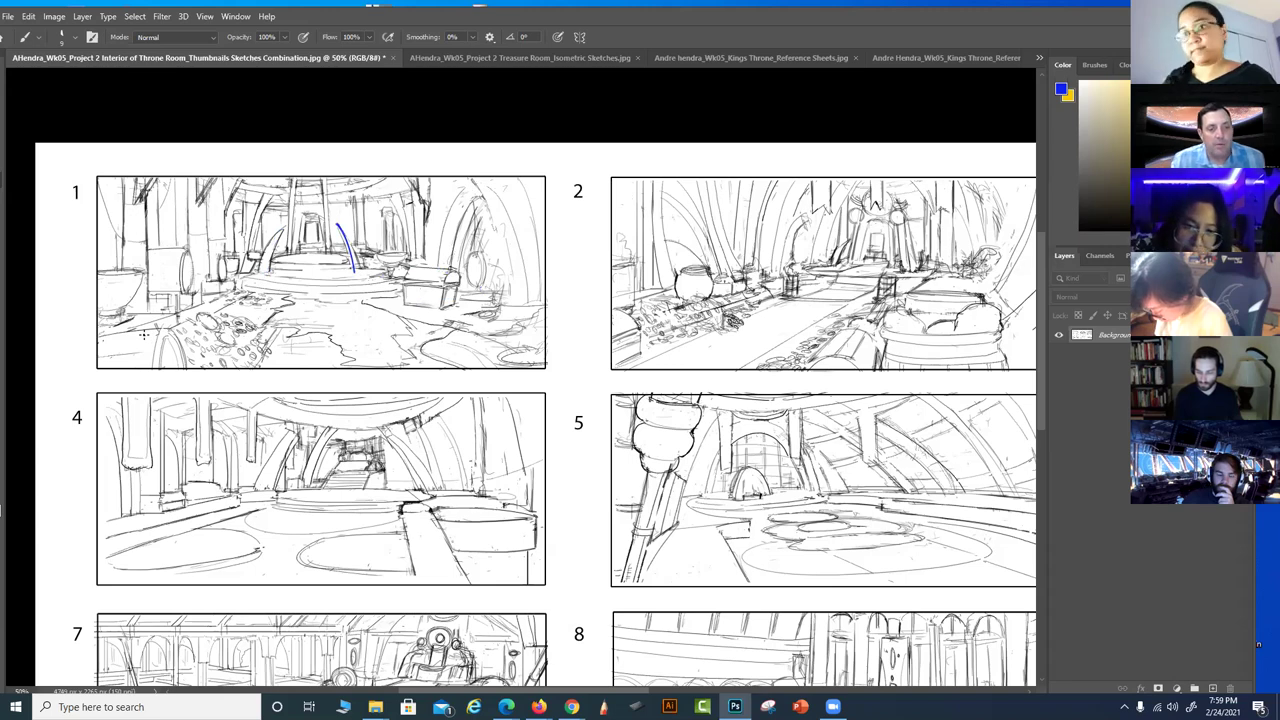
drag(691, 597, 647, 541)
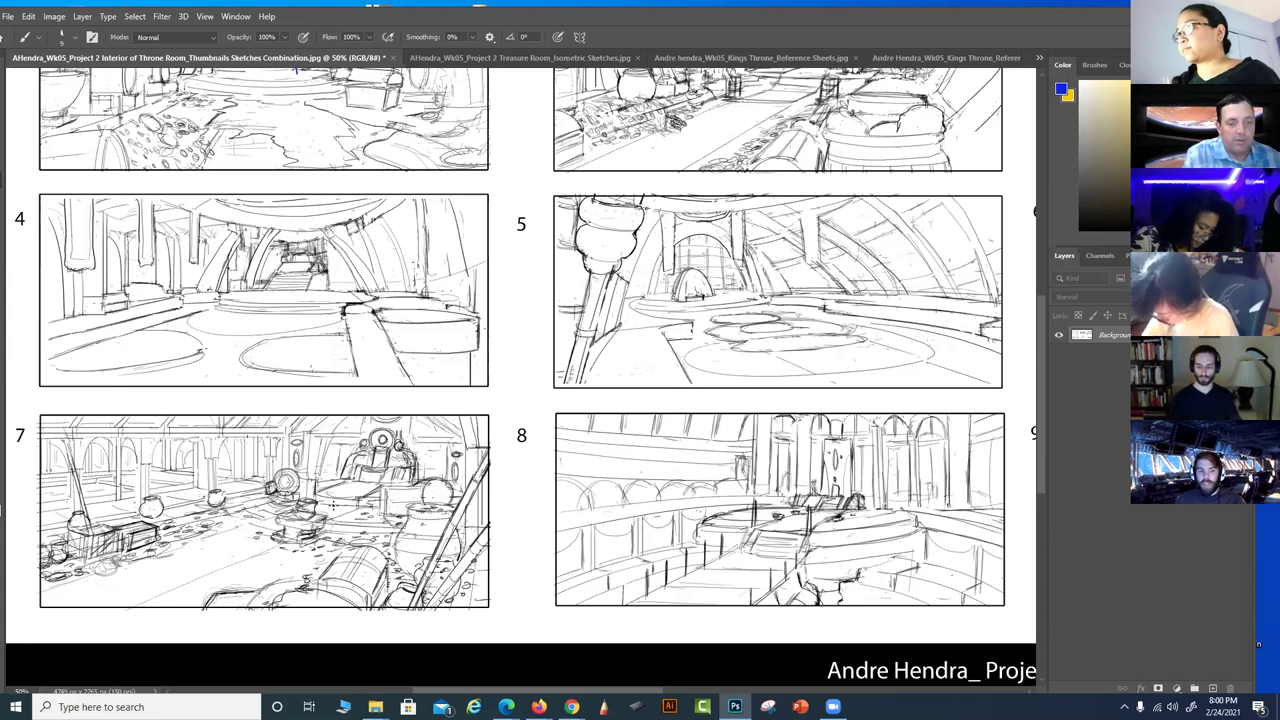
Sketch two perspective lines and five verticals in thumbnail 7, then undo them
mouse_move(377, 482)
mouse_down()
mouse_move(318, 522)
mouse_move(152, 596)
mouse_move(73, 622)
mouse_up()
drag(66, 532, 400, 441)
drag(147, 516, 147, 588)
drag(219, 486, 218, 560)
drag(282, 464, 280, 534)
drag(331, 452, 328, 512)
drag(370, 446, 358, 486)
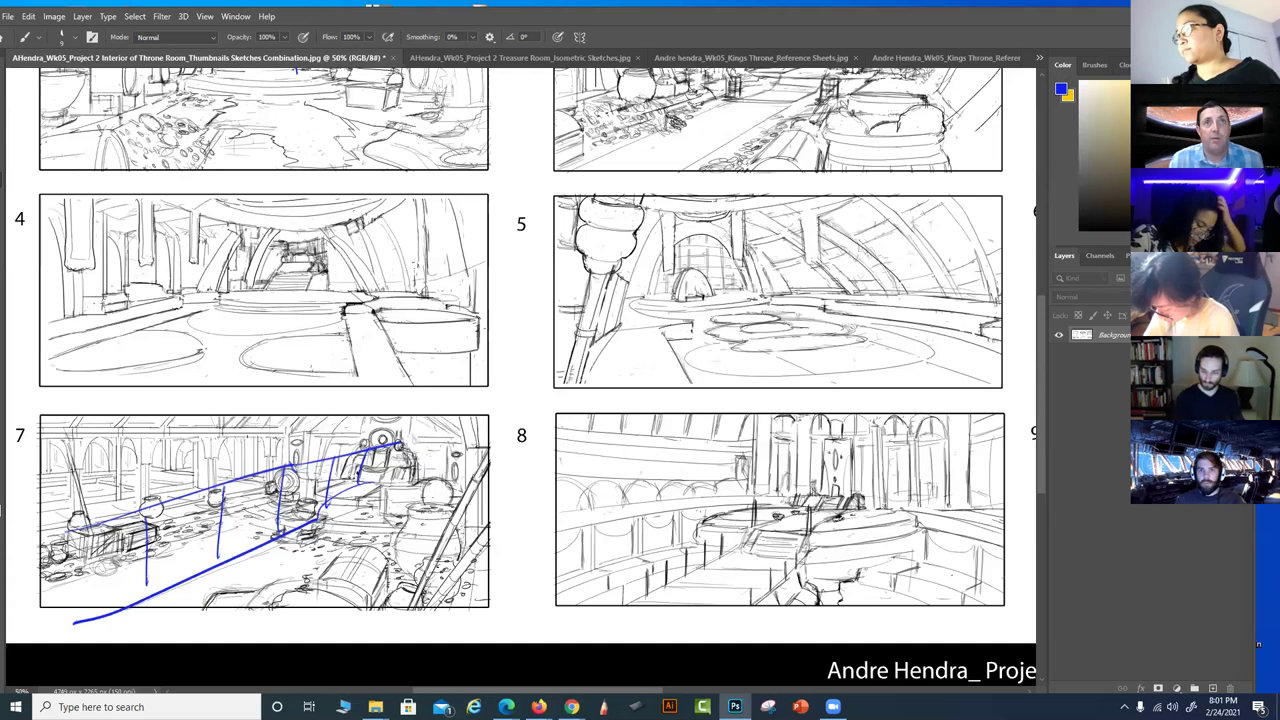
key(ctrl+z)
key(ctrl+z)
key(ctrl+z)
key(ctrl+z)
key(ctrl+z)
key(ctrl+z)
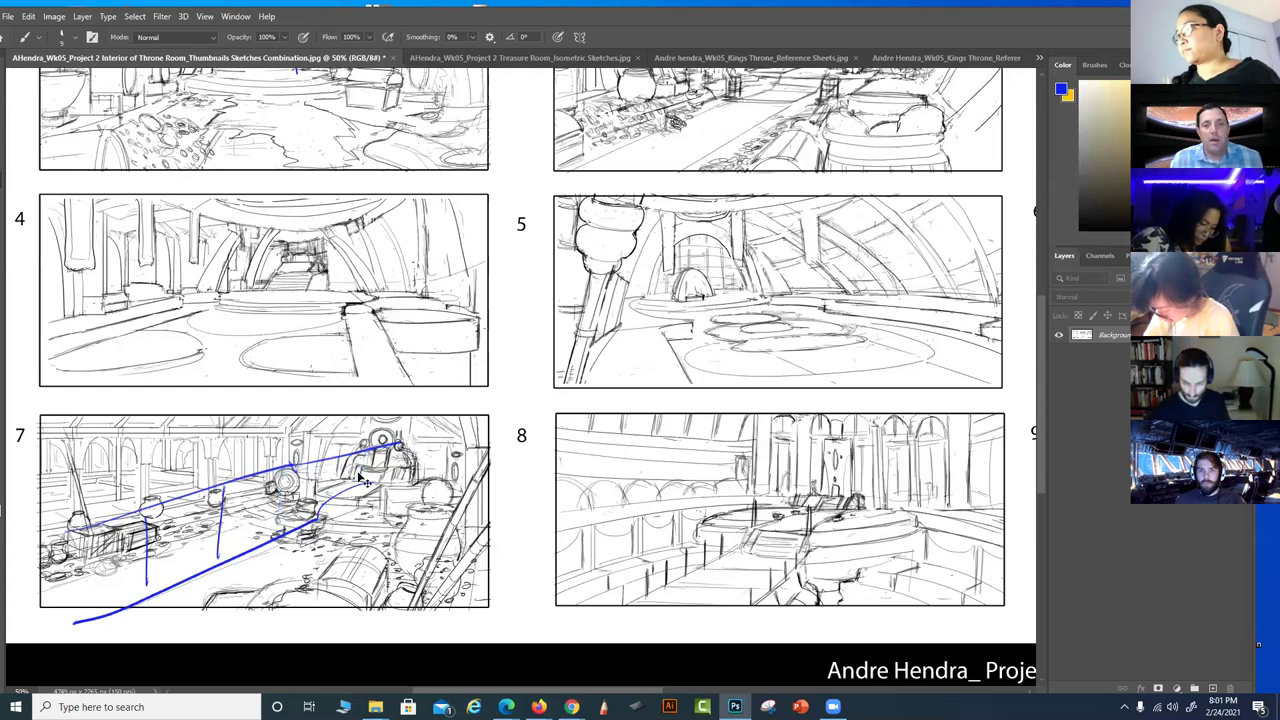
key(ctrl+z)
key(ctrl+z)
Sketch a small figure under thumbnail 1's arch and several figures on its right
scroll(660, 347, up, 5)
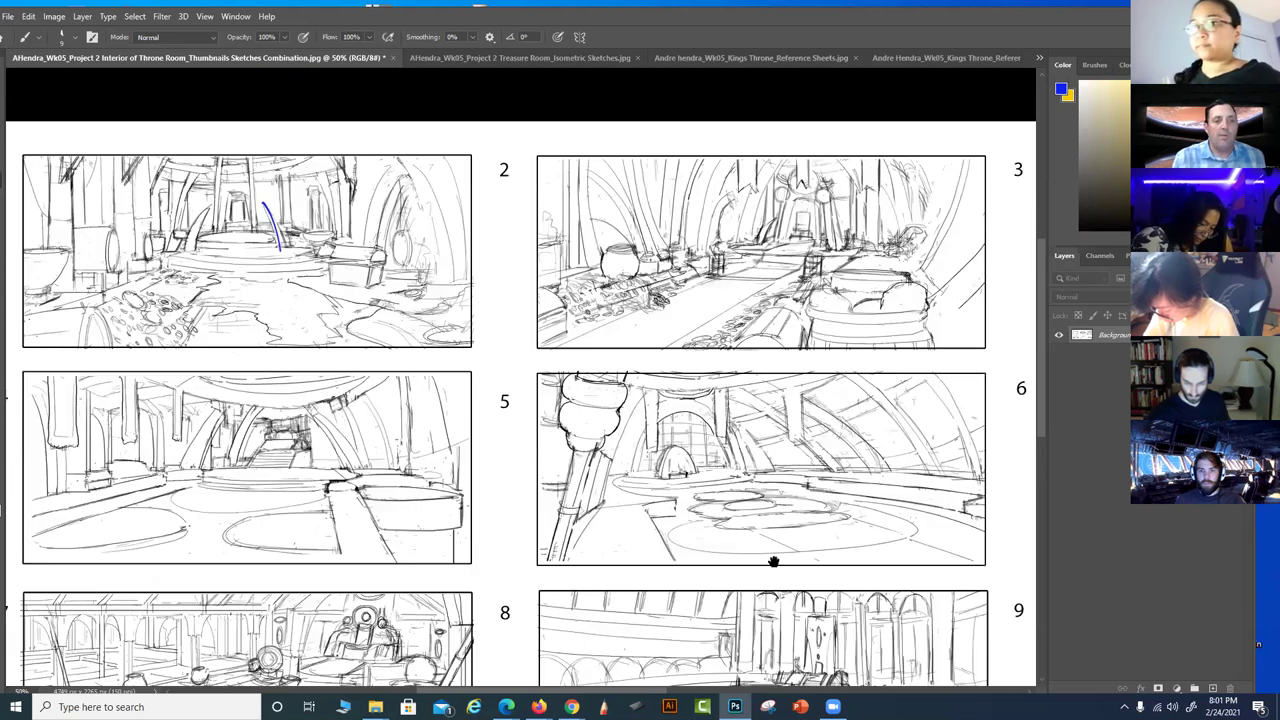
scroll(660, 347, left, 2)
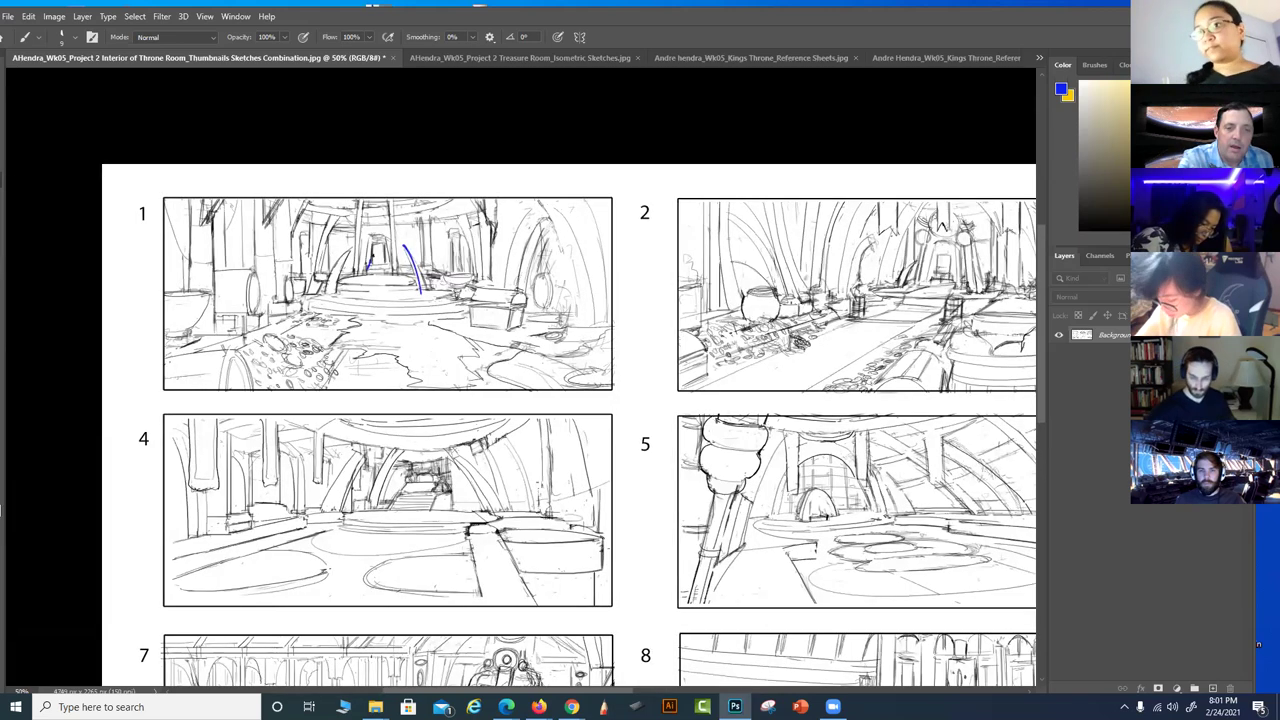
mouse_move(378, 254)
mouse_down()
mouse_move(376, 238)
mouse_move(380, 274)
mouse_up()
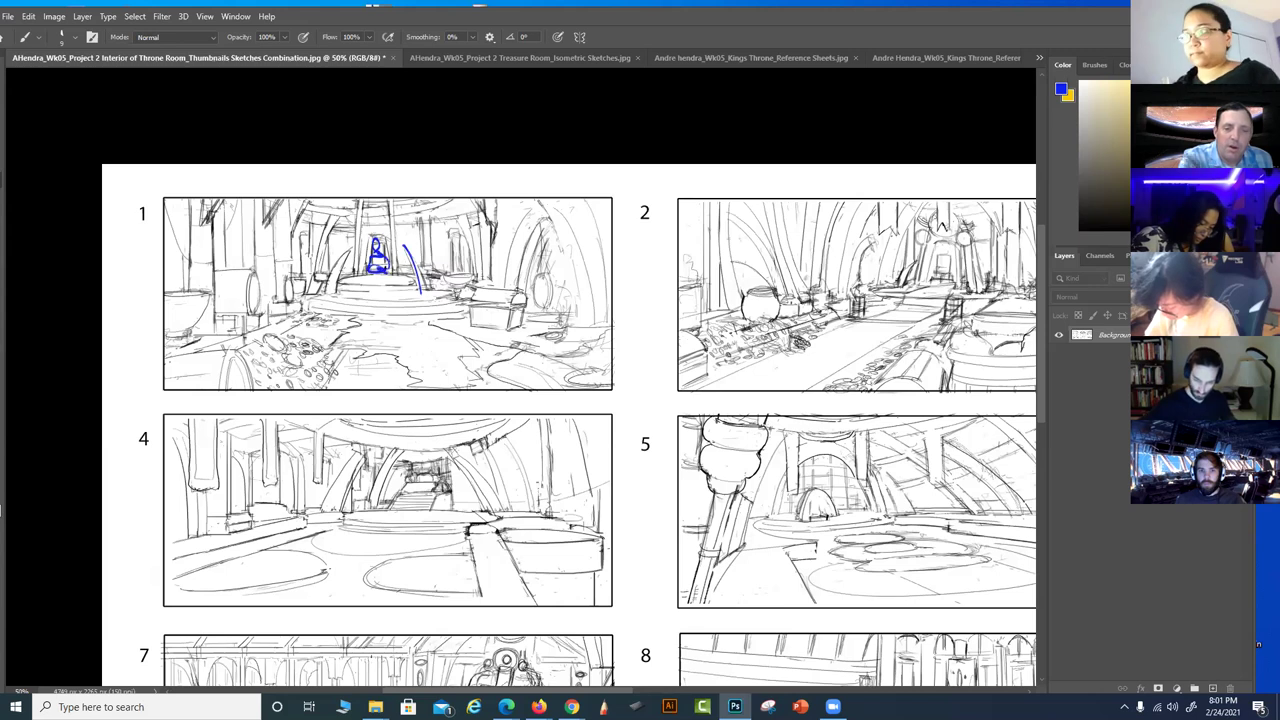
mouse_move(528, 402)
mouse_down()
mouse_move(522, 372)
mouse_move(560, 406)
mouse_up()
drag(536, 306, 538, 305)
mouse_move(478, 362)
mouse_down()
mouse_move(474, 408)
mouse_move(516, 388)
mouse_up()
drag(488, 340, 486, 338)
drag(412, 368, 414, 400)
mouse_move(416, 388)
mouse_down()
mouse_move(448, 372)
mouse_move(428, 348)
mouse_up()
mouse_move(608, 384)
mouse_down()
mouse_move(594, 300)
mouse_move(612, 230)
mouse_move(572, 362)
mouse_up()
Add figure outlines at thumbnail 1's right edge and a large figure on its left
mouse_move(550, 218)
mouse_down()
mouse_move(570, 254)
mouse_move(554, 280)
mouse_up()
drag(554, 282, 572, 244)
mouse_move(196, 292)
mouse_down()
mouse_move(217, 268)
mouse_move(207, 240)
mouse_move(212, 288)
mouse_up()
drag(254, 250, 228, 332)
drag(250, 282, 234, 390)
drag(256, 250, 244, 358)
drag(250, 252, 258, 328)
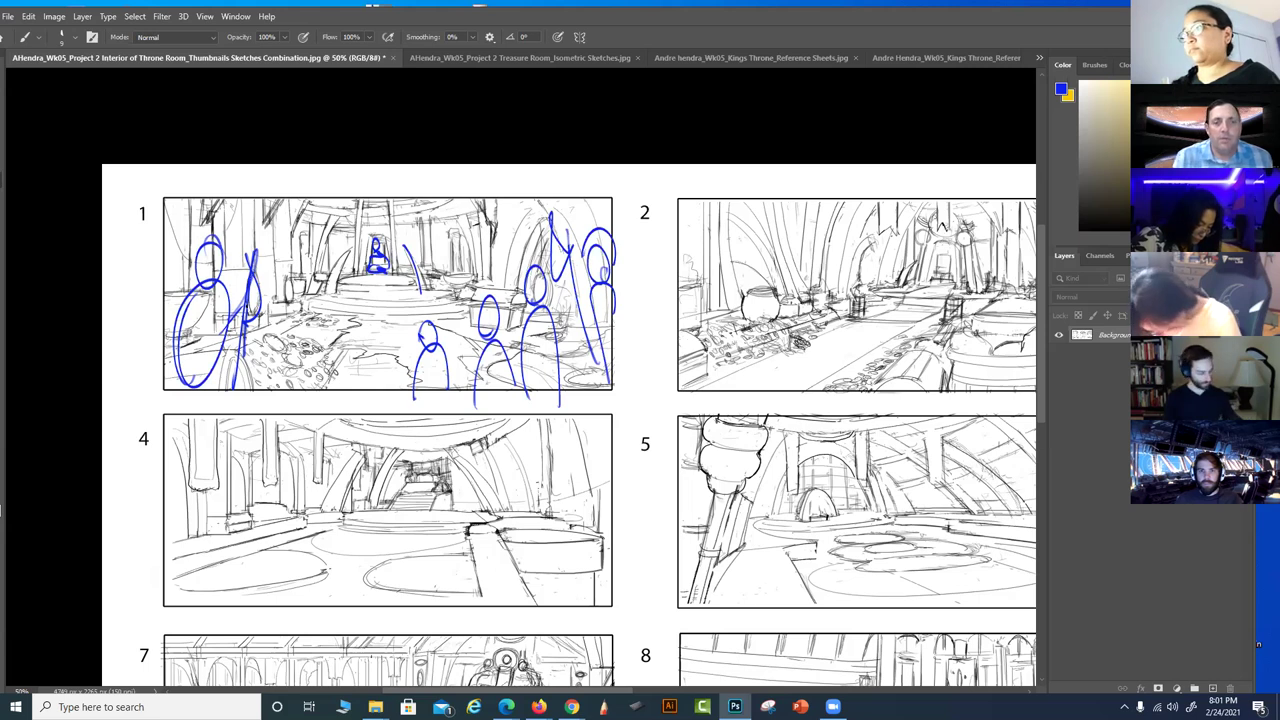
Darken the small figure under thumbnail 1's arch, undoing a stray rectangle mark
drag(380, 248, 378, 256)
mouse_move(368, 326)
mouse_down()
mouse_move(405, 326)
mouse_move(380, 292)
mouse_move(359, 310)
mouse_move(396, 332)
mouse_up()
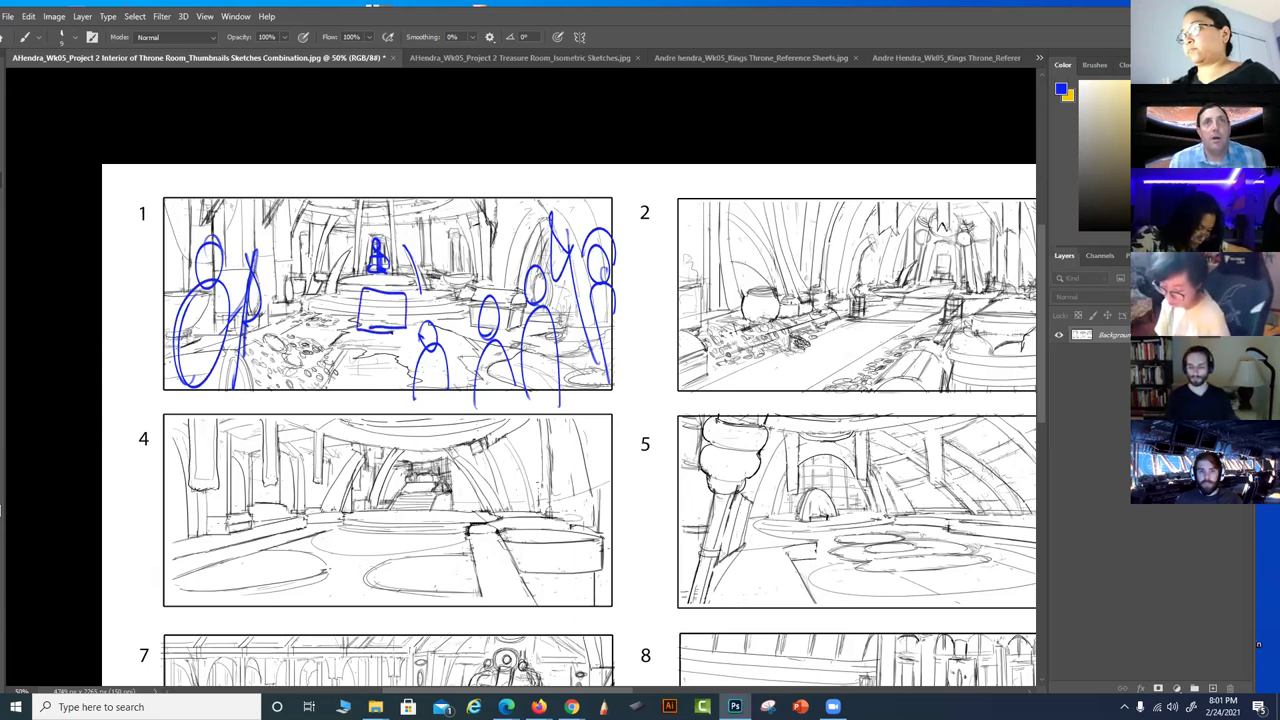
key(ctrl+z)
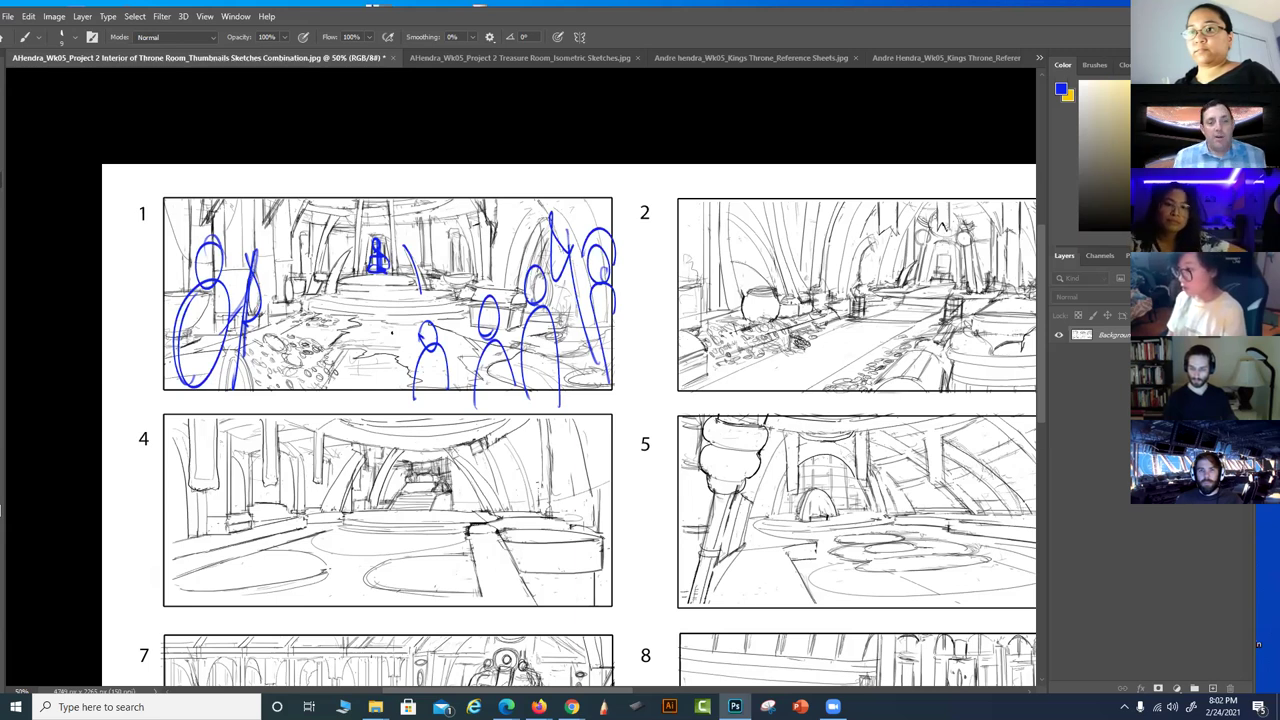
Circle the number labels 1 and 3 in blue
drag(127, 184, 122, 187)
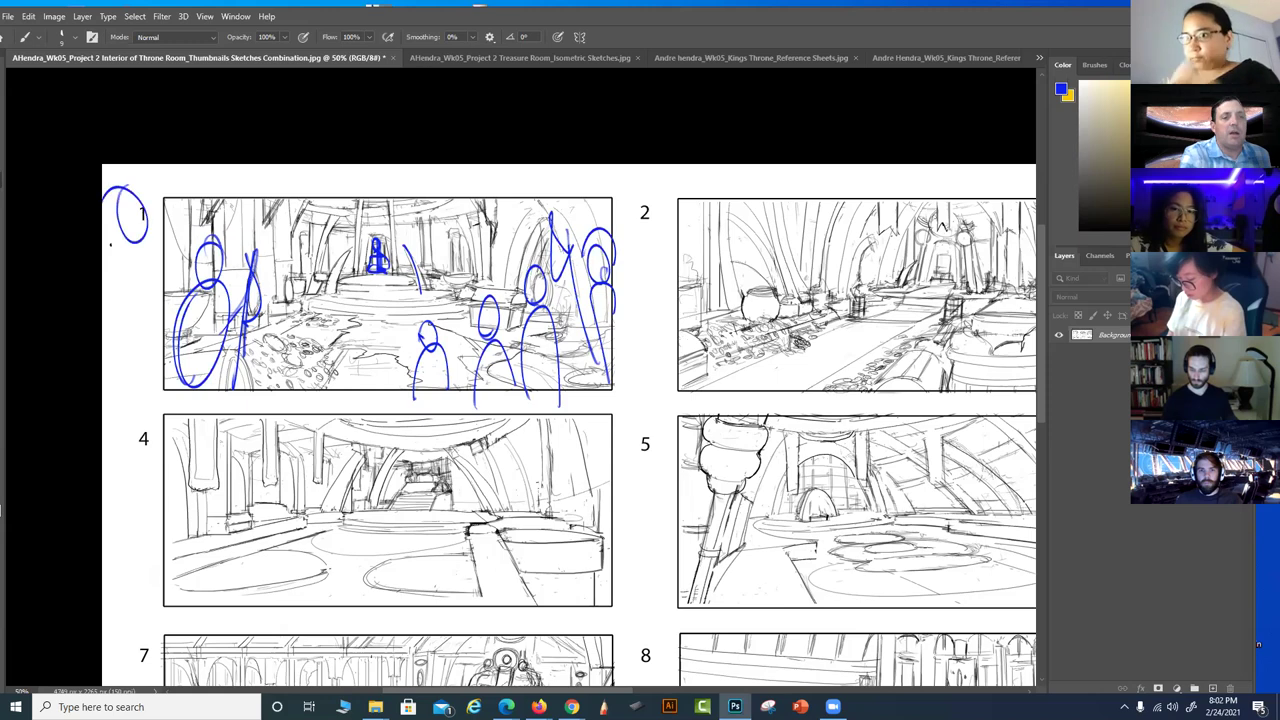
drag(785, 572, 715, 534)
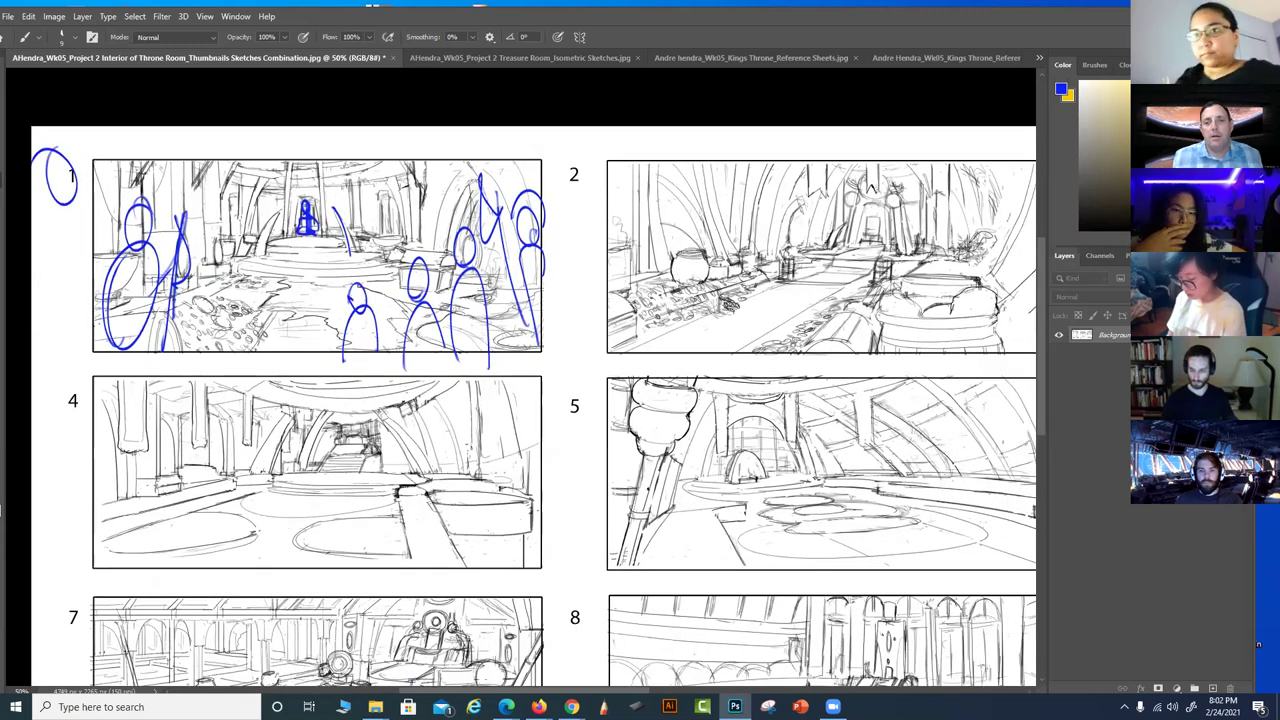
drag(647, 489, 565, 464)
drag(1012, 120, 996, 124)
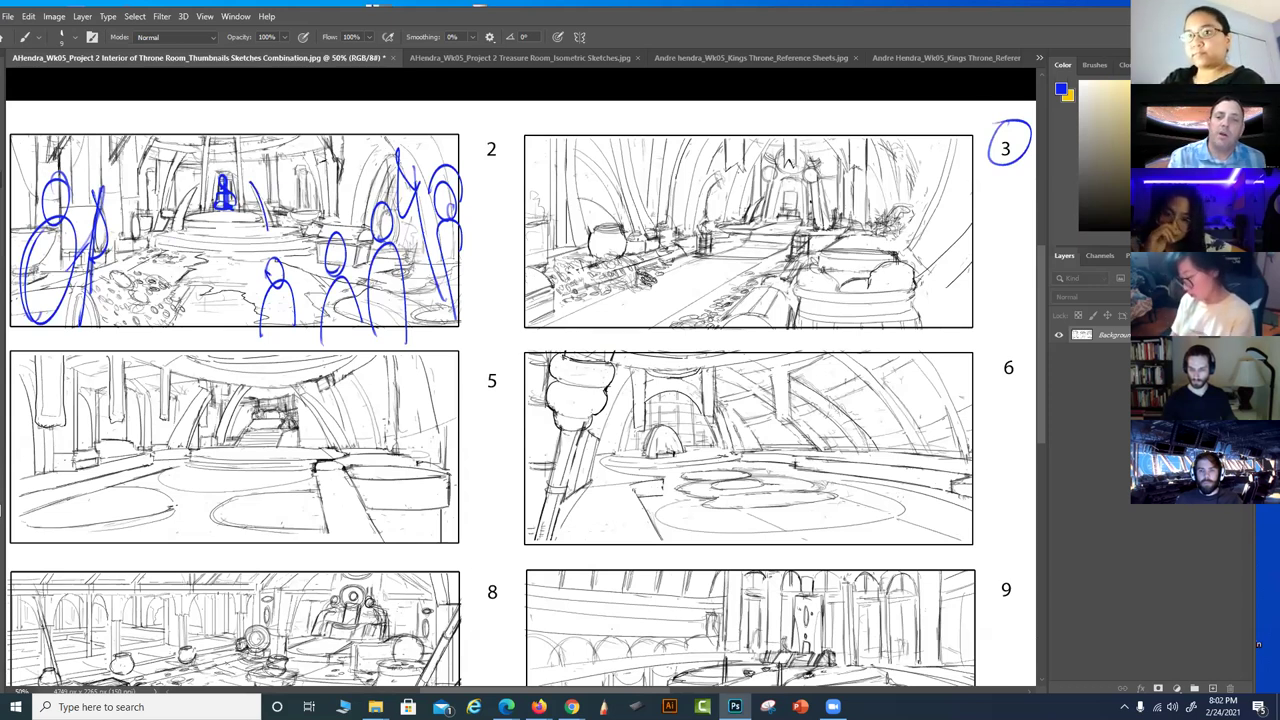
Draw perspective and floor lines on thumbnail 2, then undo them and the circle around 3
mouse_move(818, 204)
mouse_down()
mouse_move(646, 378)
mouse_move(703, 255)
mouse_move(468, 372)
mouse_up()
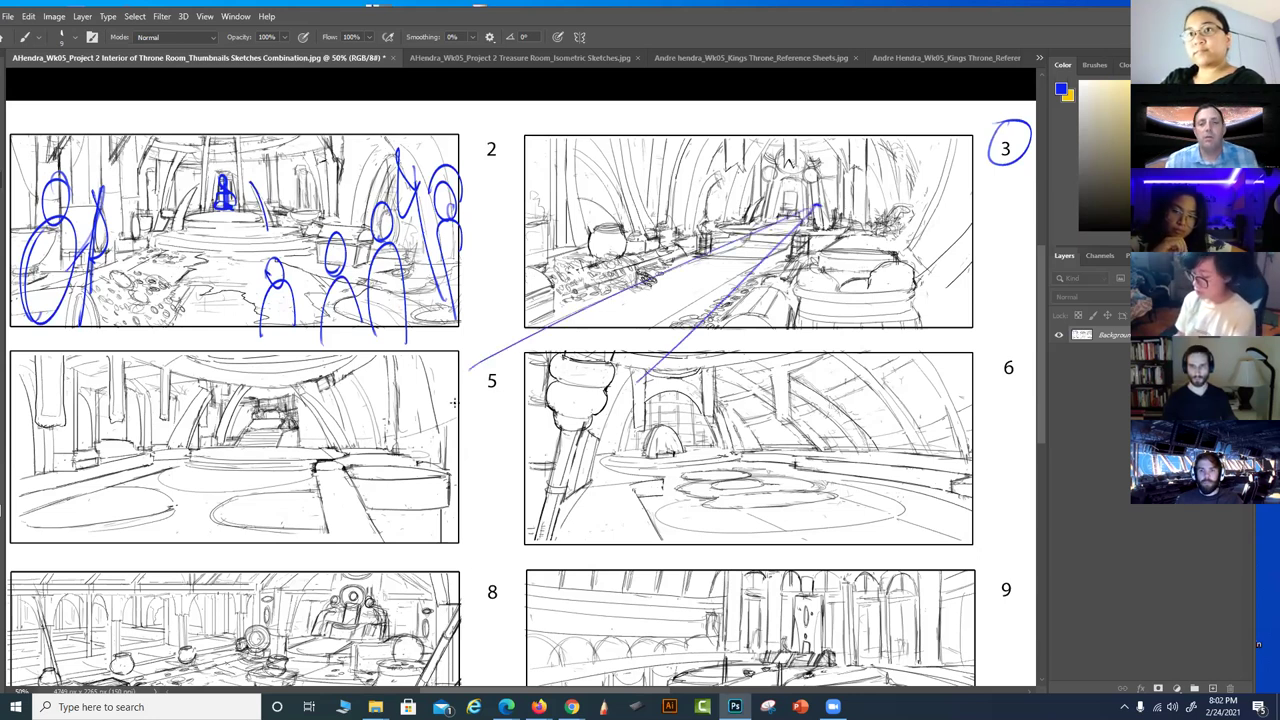
mouse_move(703, 258)
mouse_down()
mouse_move(770, 251)
mouse_move(740, 235)
mouse_up()
drag(548, 318, 715, 306)
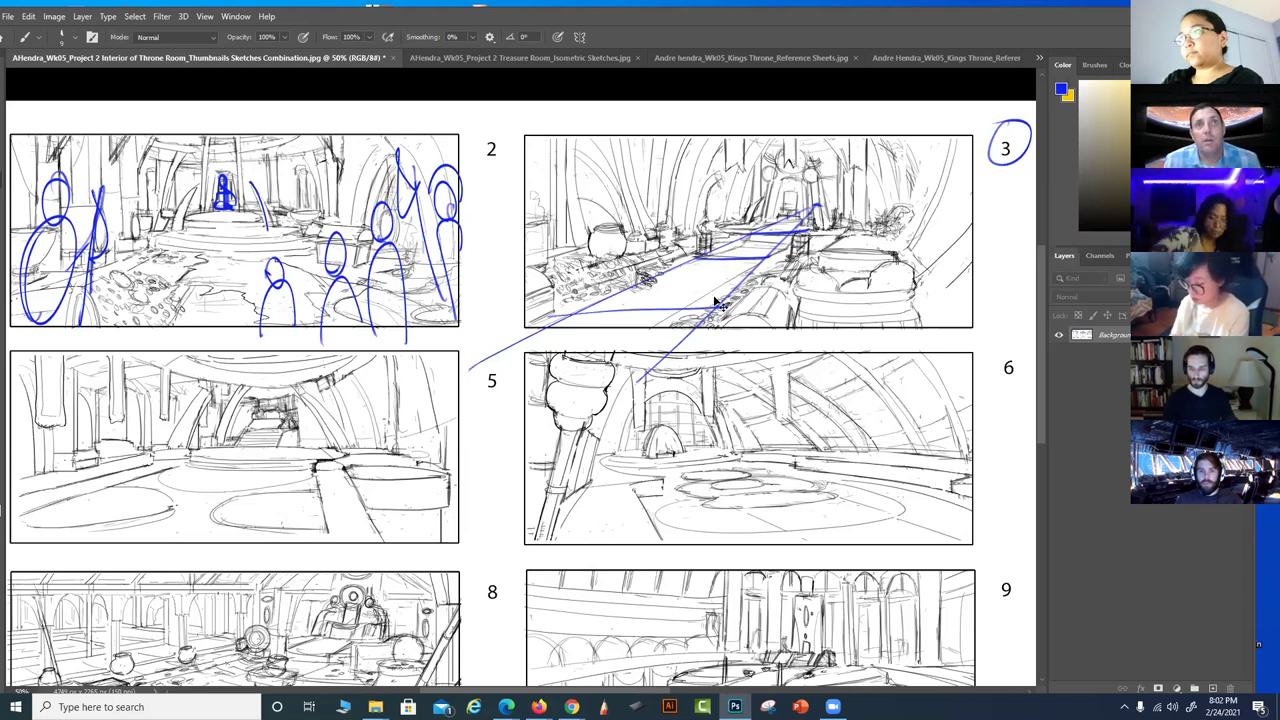
key(ctrl+z)
key(ctrl+z)
key(ctrl+z)
key(ctrl+z)
key(ctrl+z)
key(ctrl+z)
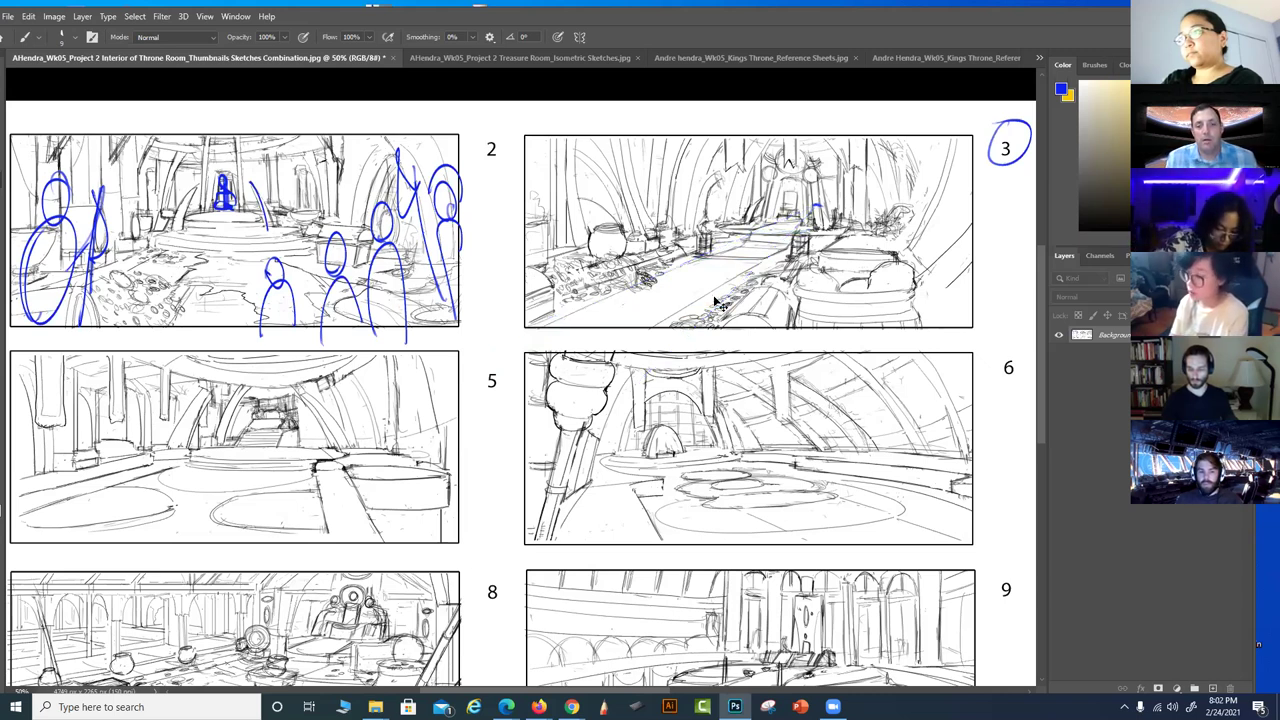
key(ctrl+z)
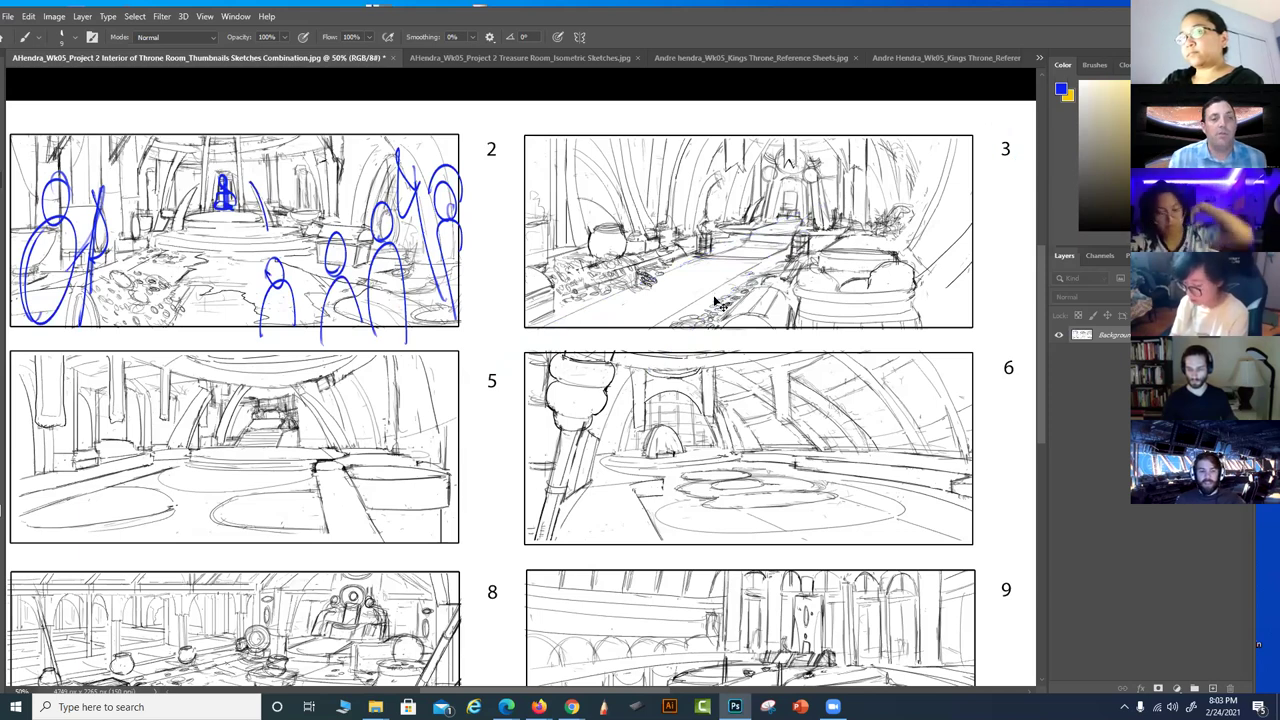
Circle the number labels 2 and 3 in blue
scroll(714, 297, left, 4)
scroll(714, 297, up, 2)
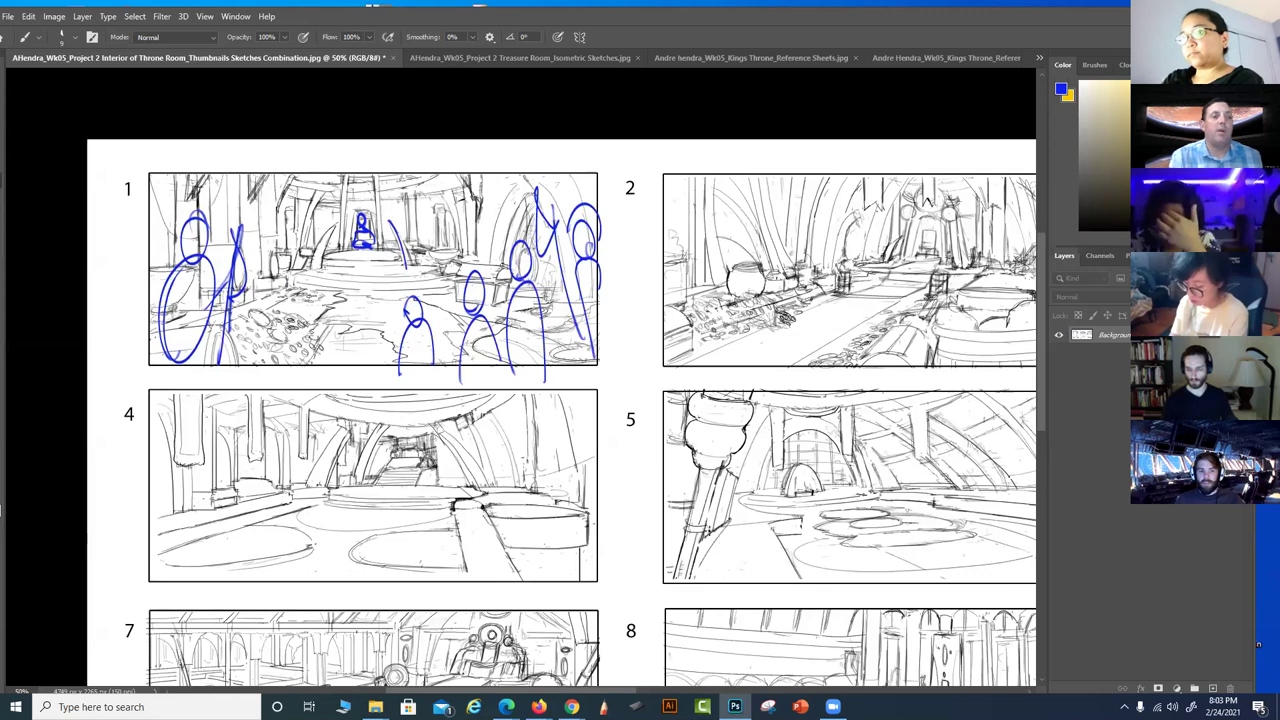
drag(116, 224, 124, 164)
drag(718, 489, 206, 529)
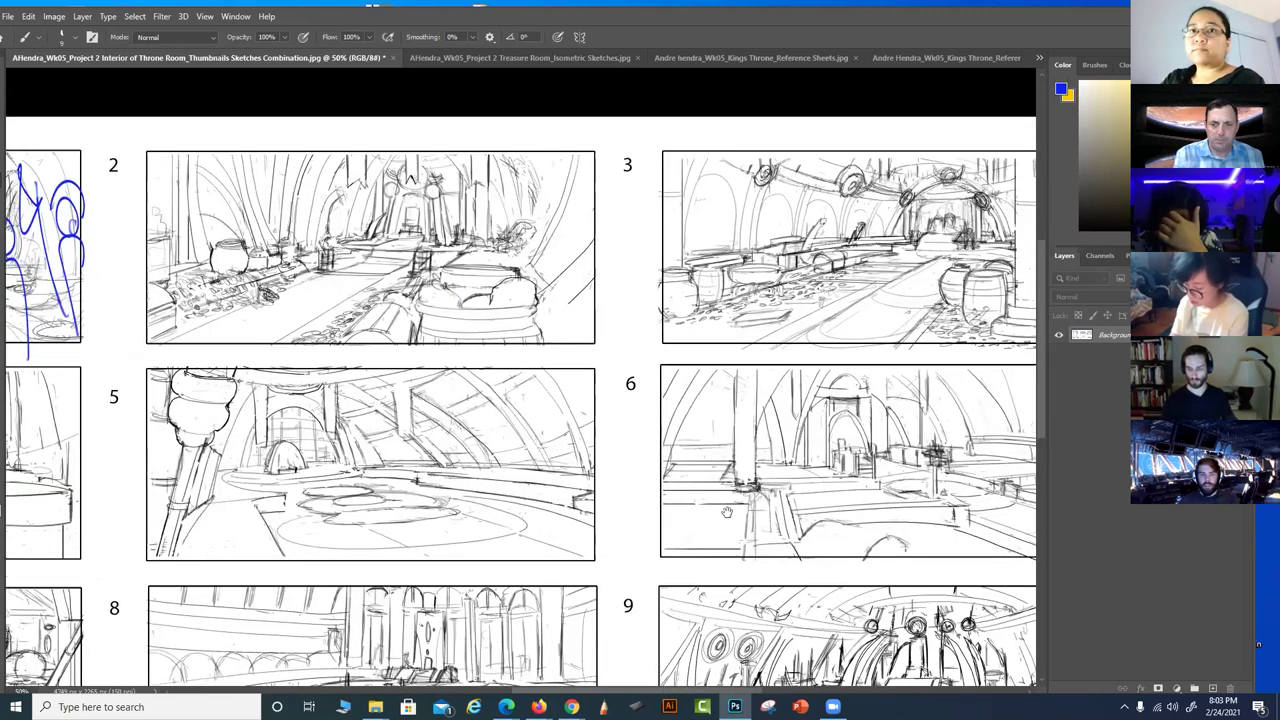
drag(748, 539, 577, 520)
scroll(850, 528, left, 5)
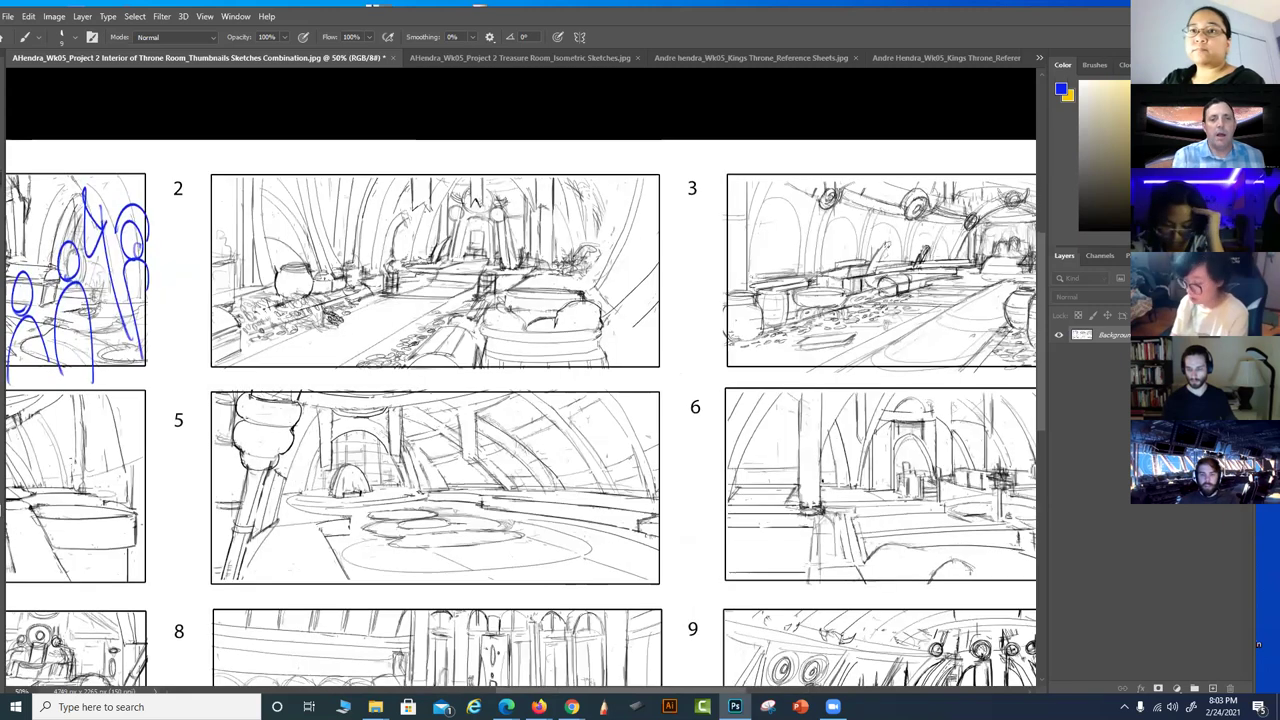
drag(190, 158, 166, 160)
mouse_move(702, 160)
mouse_down()
mouse_move(680, 192)
mouse_move(704, 162)
mouse_up()
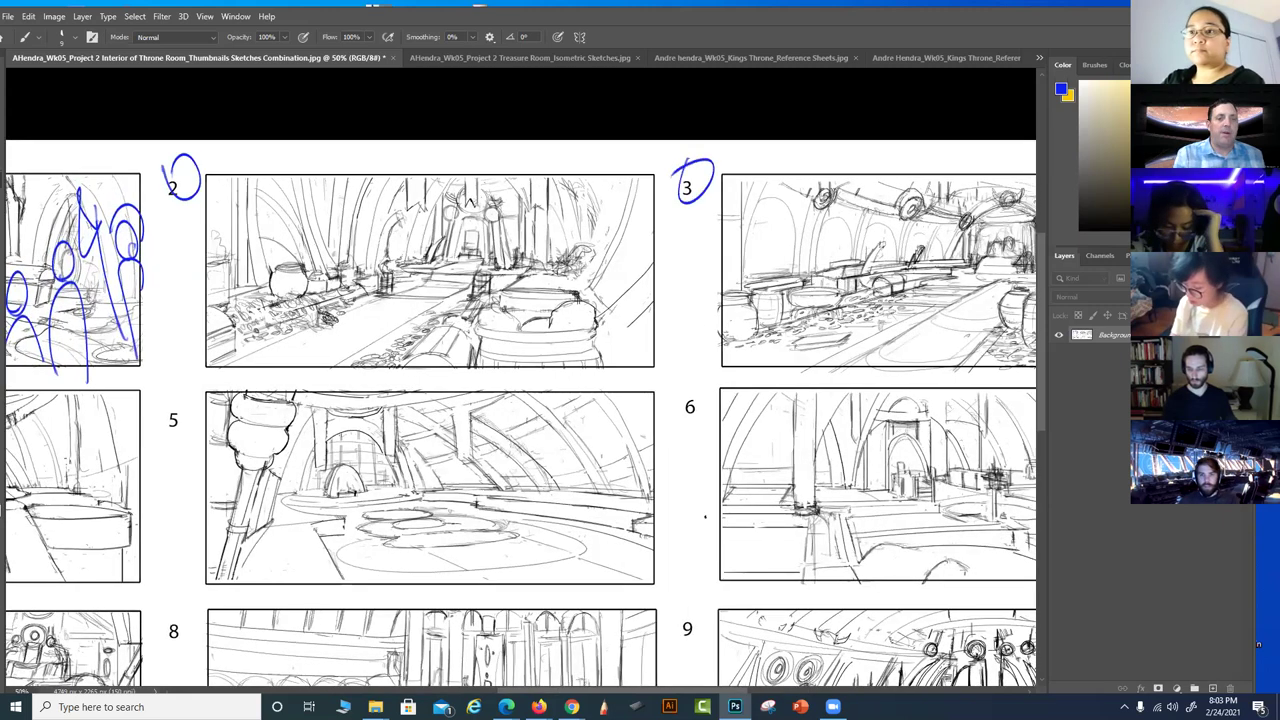
Mark thumbnail 3's pillar and pot in blue, undoing a stray wavy stroke
drag(667, 583, 641, 573)
scroll(586, 580, right, 3)
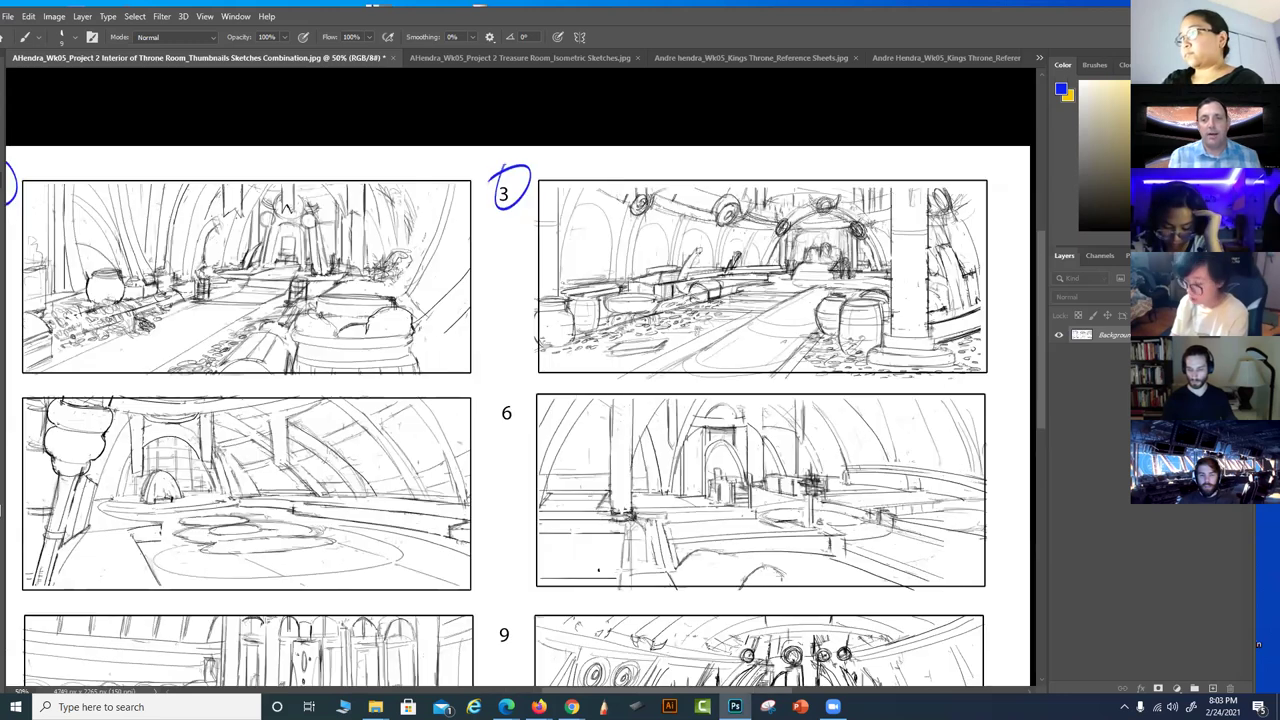
drag(911, 167, 904, 352)
drag(849, 302, 870, 338)
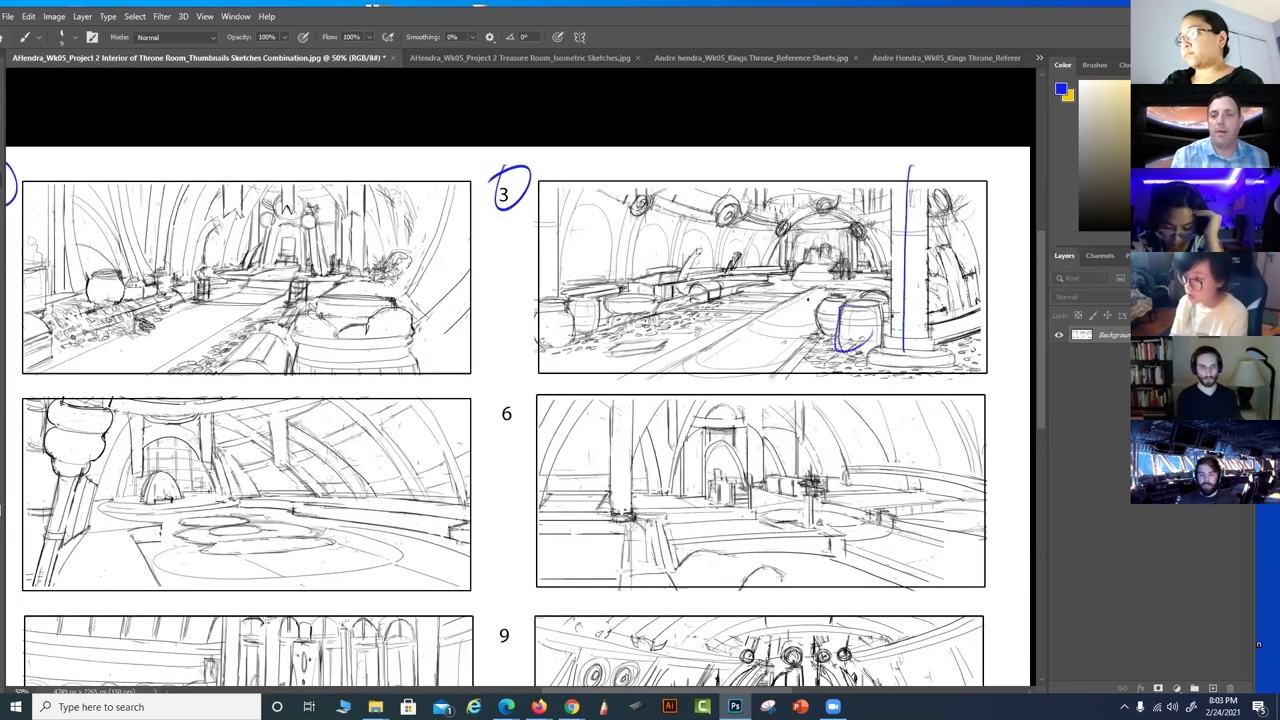
mouse_move(558, 314)
mouse_down()
mouse_move(722, 258)
mouse_move(796, 266)
mouse_up()
key(ctrl+z)
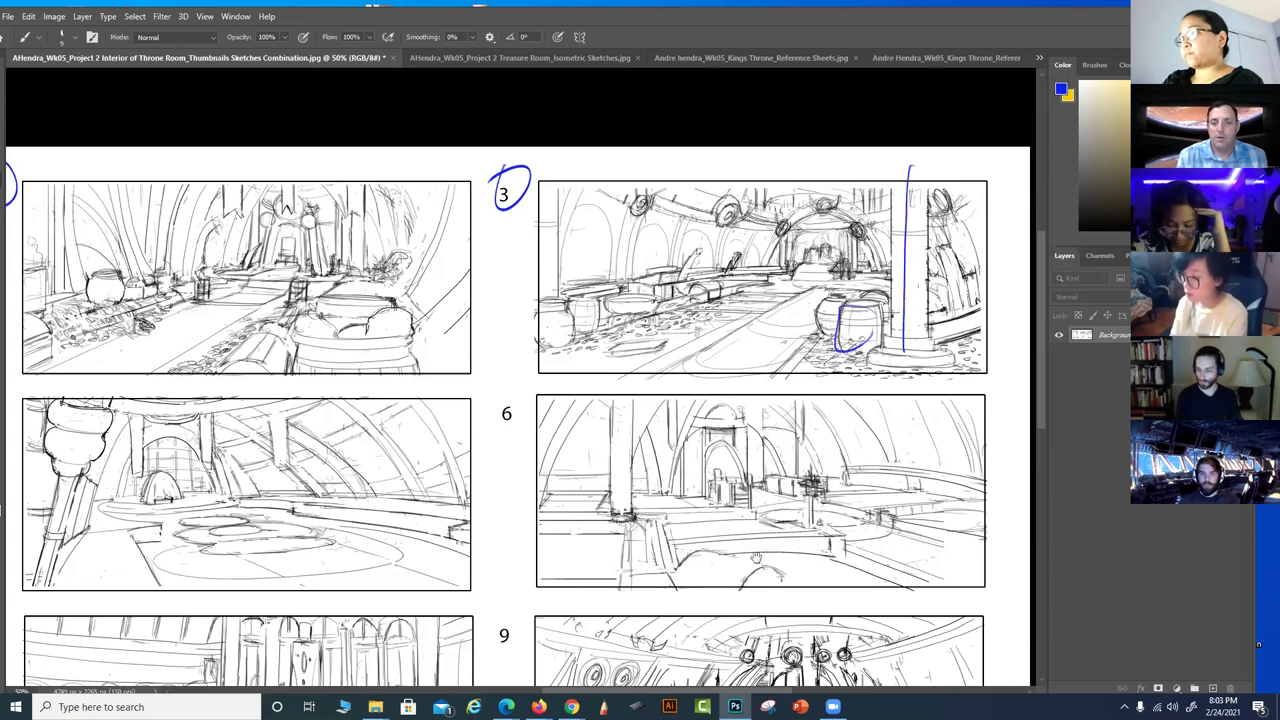
Circle labels 9 and 7, then zoom out to show all nine thumbnails
drag(711, 542, 791, 496)
drag(632, 396, 582, 291)
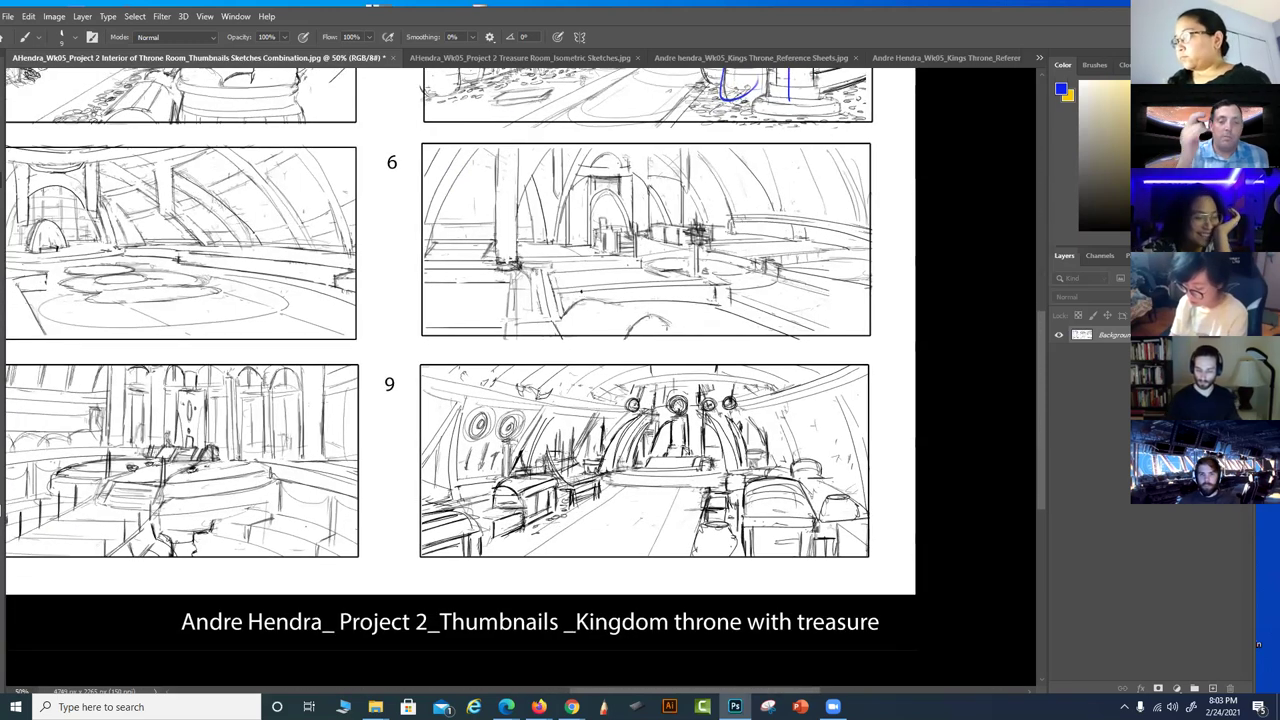
mouse_move(392, 360)
mouse_down()
mouse_move(370, 404)
mouse_move(390, 409)
mouse_move(400, 366)
mouse_up()
drag(368, 471, 590, 486)
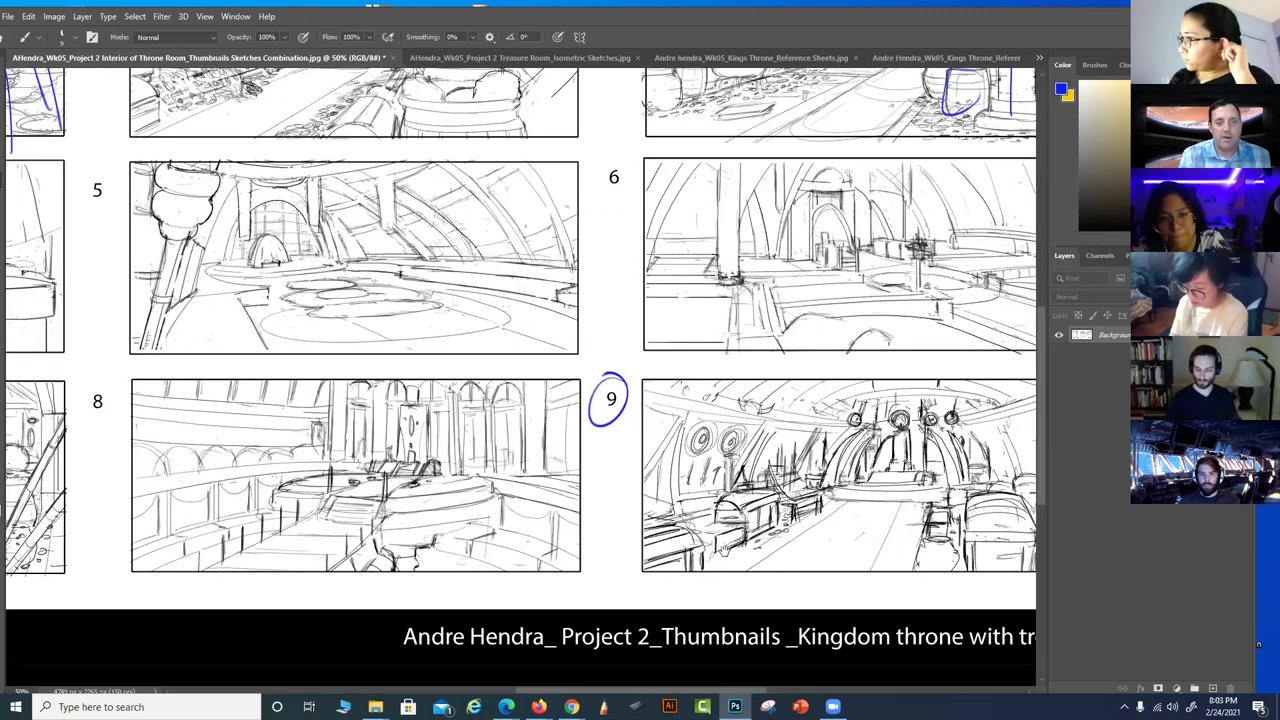
drag(724, 548, 854, 608)
drag(555, 501, 1005, 494)
drag(146, 430, 140, 432)
drag(666, 537, 603, 575)
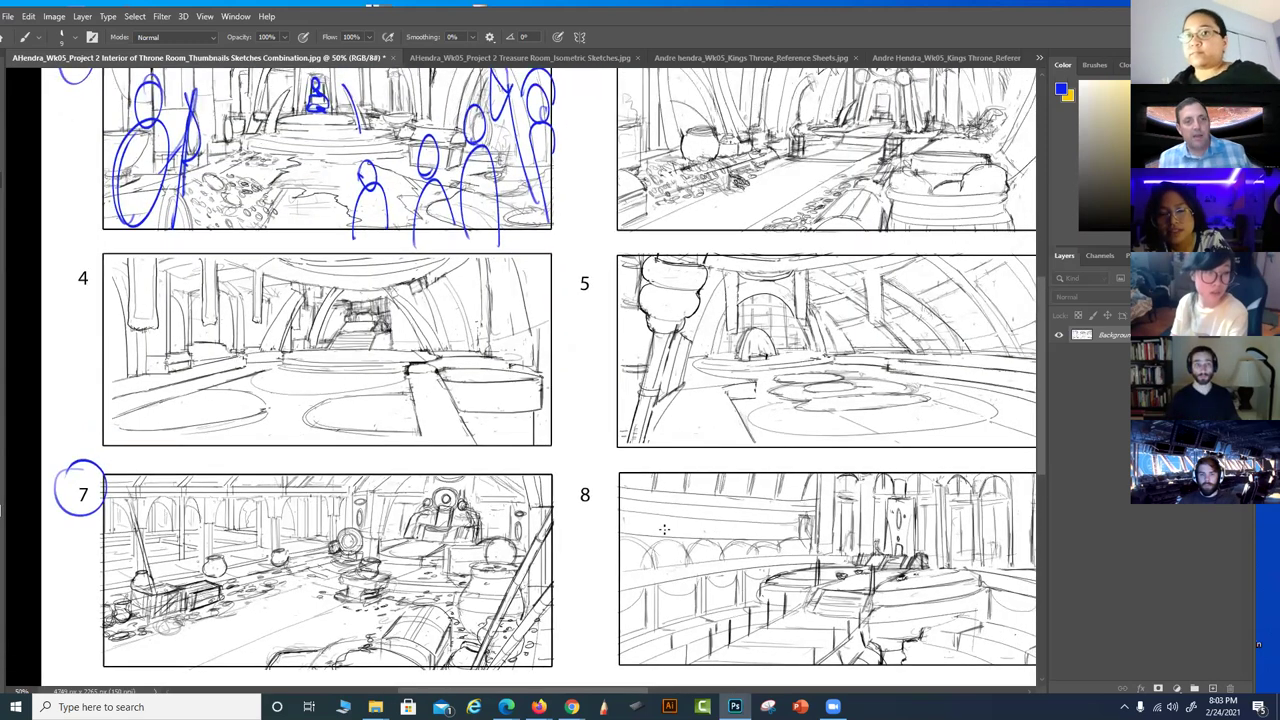
key(ctrl+minus)
drag(814, 487, 682, 467)
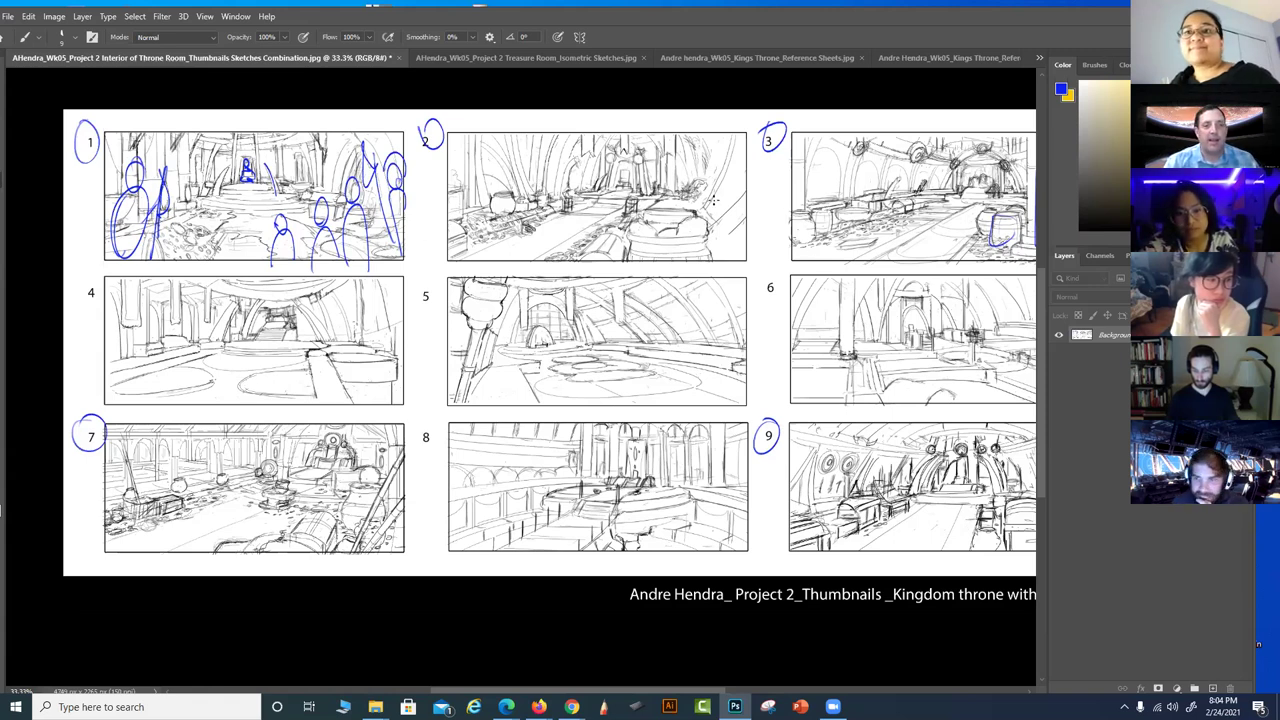
scroll(709, 472, right, 2)
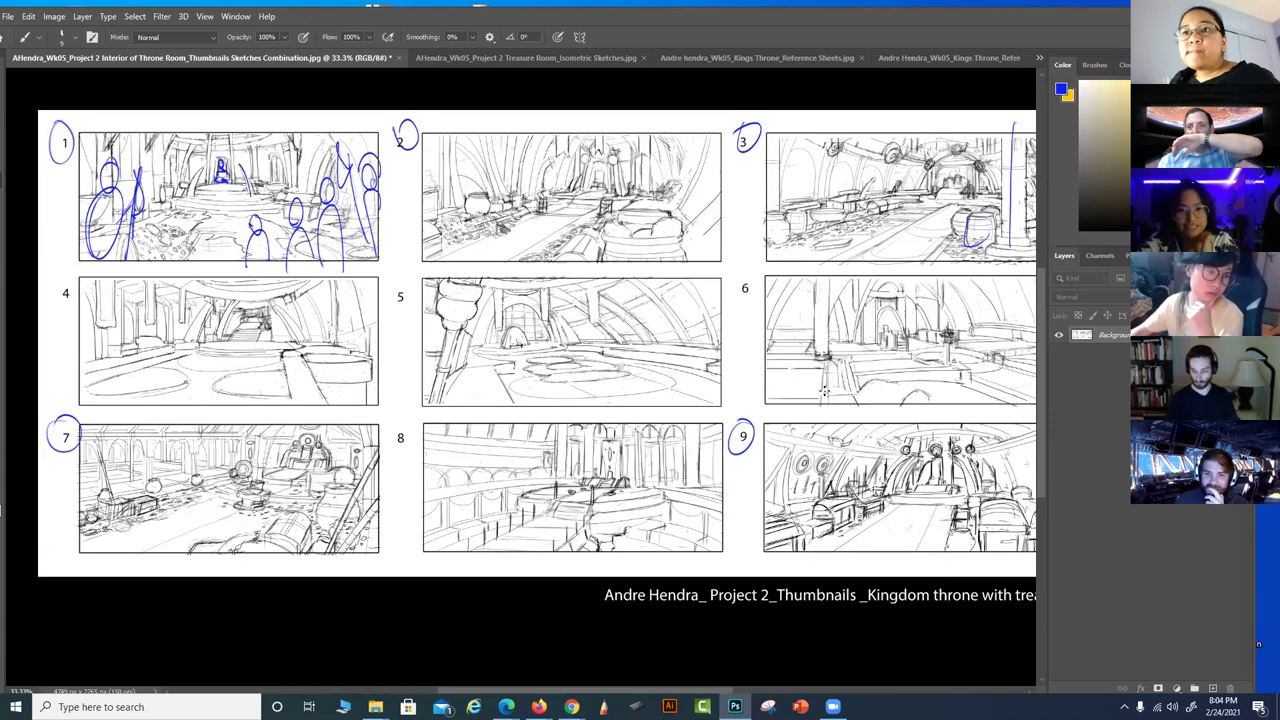
scroll(870, 338, right, 2)
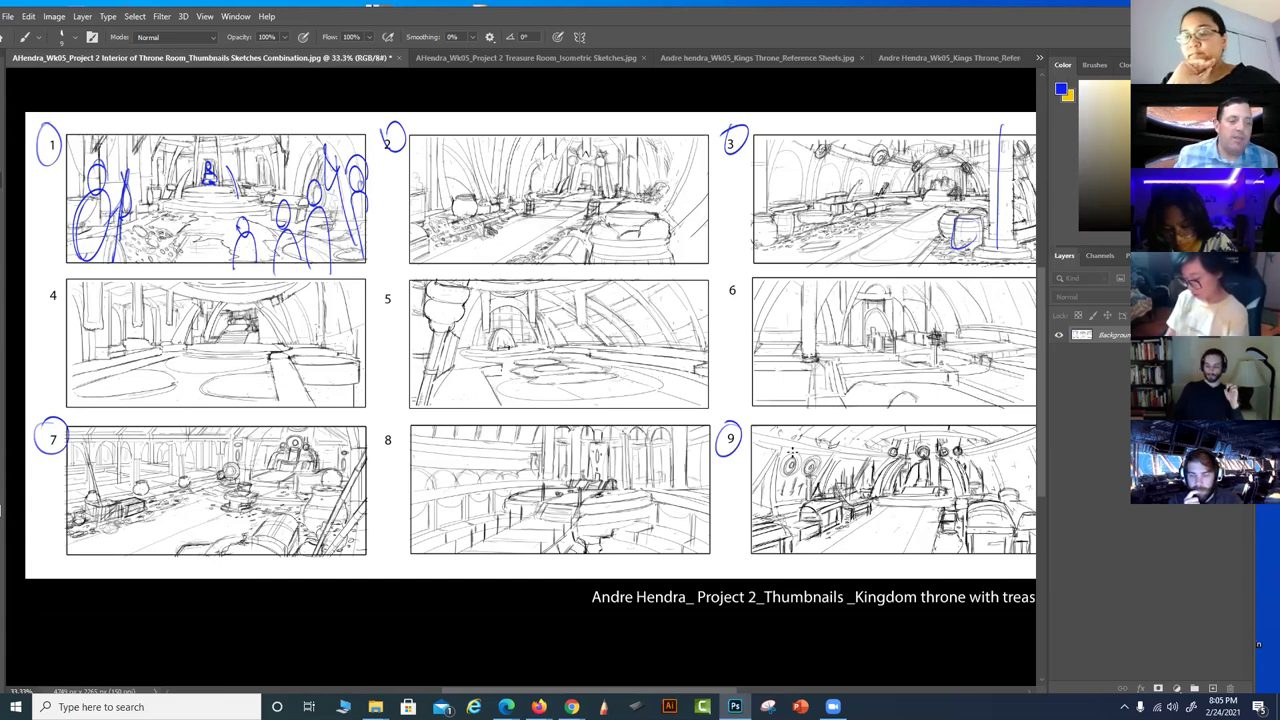
Remove the circle around 7 and the trial strokes over thumbnail 7
mouse_move(195, 489)
mouse_down()
mouse_move(92, 458)
mouse_move(98, 472)
mouse_move(104, 436)
mouse_up()
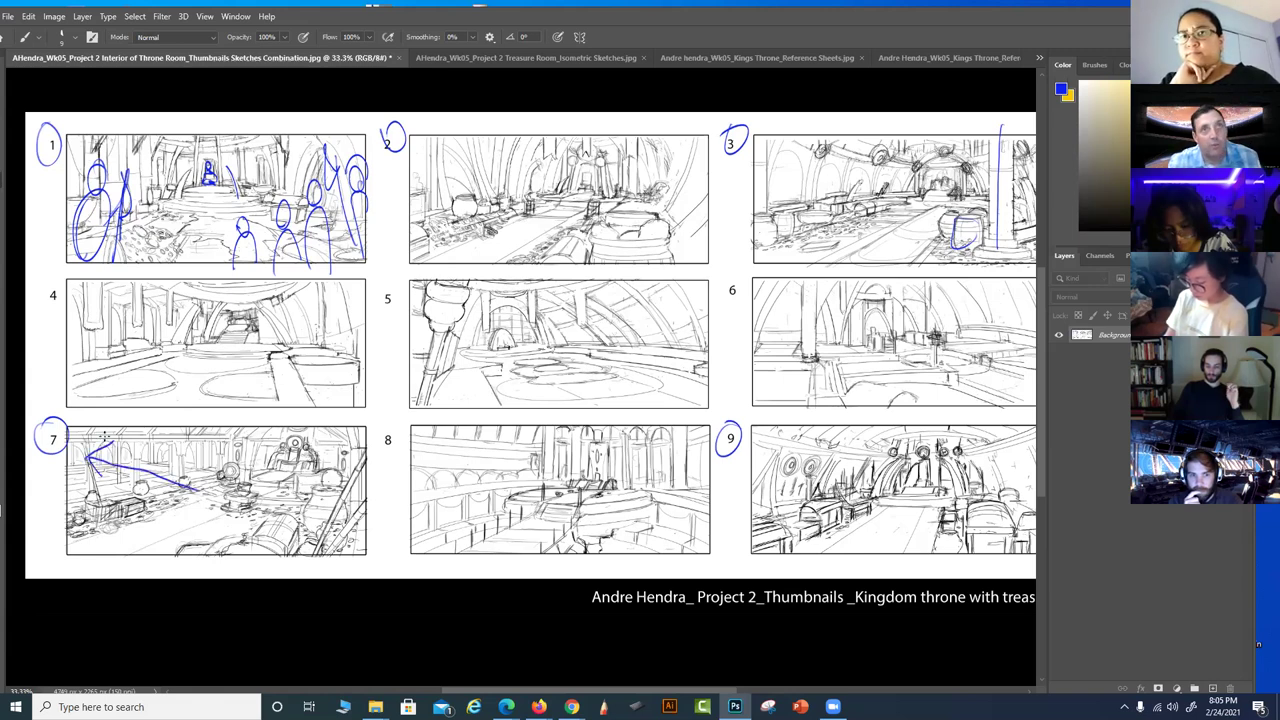
key(ctrl+z)
key(ctrl+z)
mouse_move(70, 518)
mouse_down()
mouse_move(222, 471)
mouse_move(325, 459)
mouse_move(344, 526)
mouse_up()
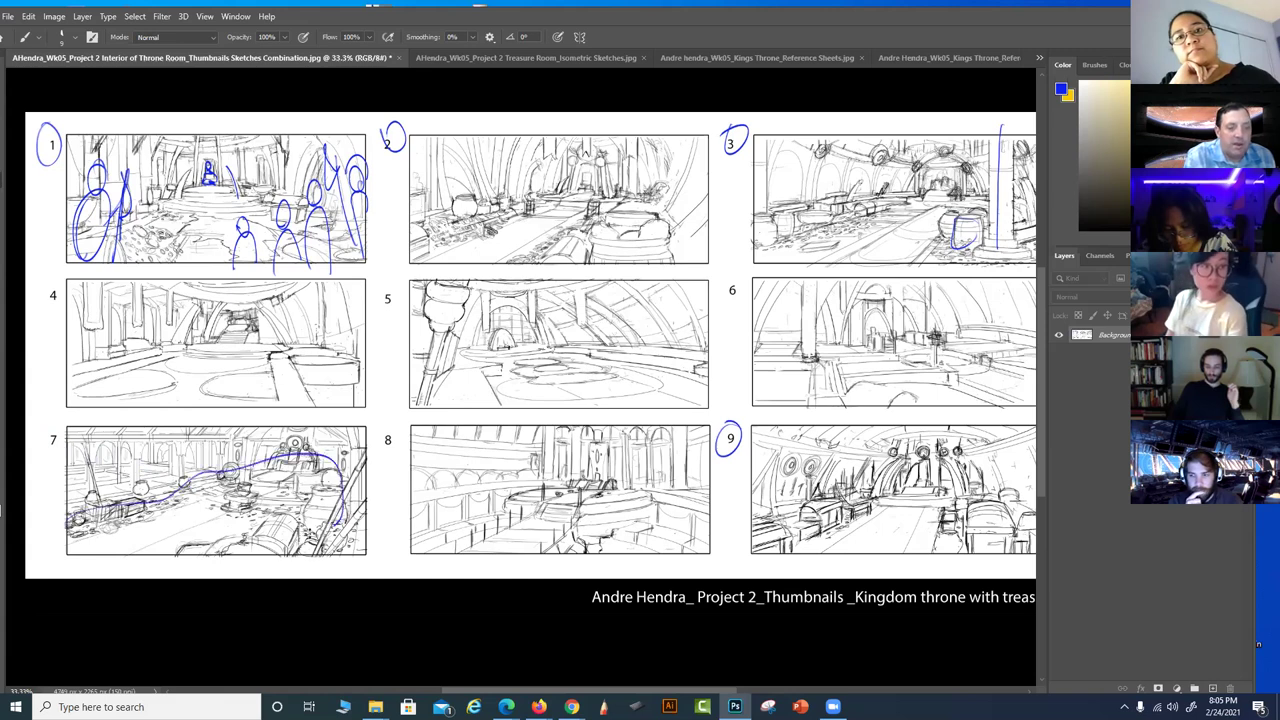
key(ctrl+z)
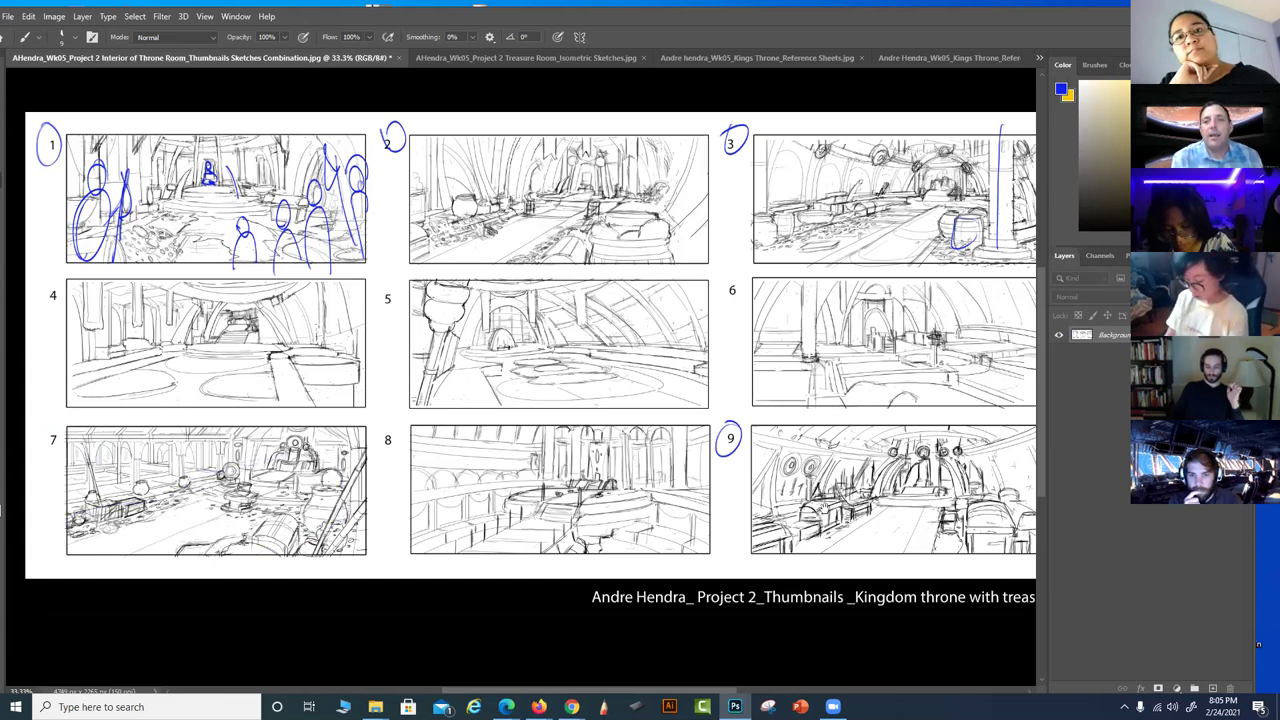
Zoom to 50% on thumbnails 1, 2, 4 and 5 and add a diagonal stroke in thumbnail 1
drag(852, 500, 790, 528)
drag(866, 565, 941, 605)
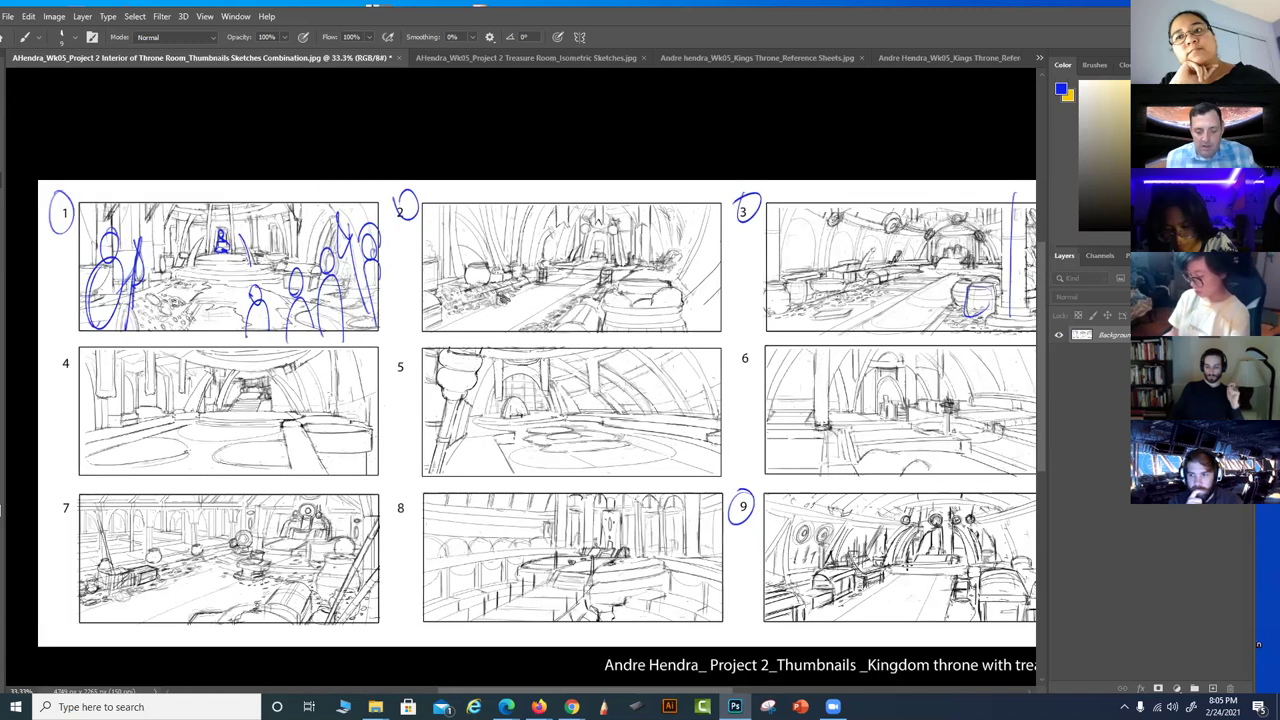
key(ctrl+plus)
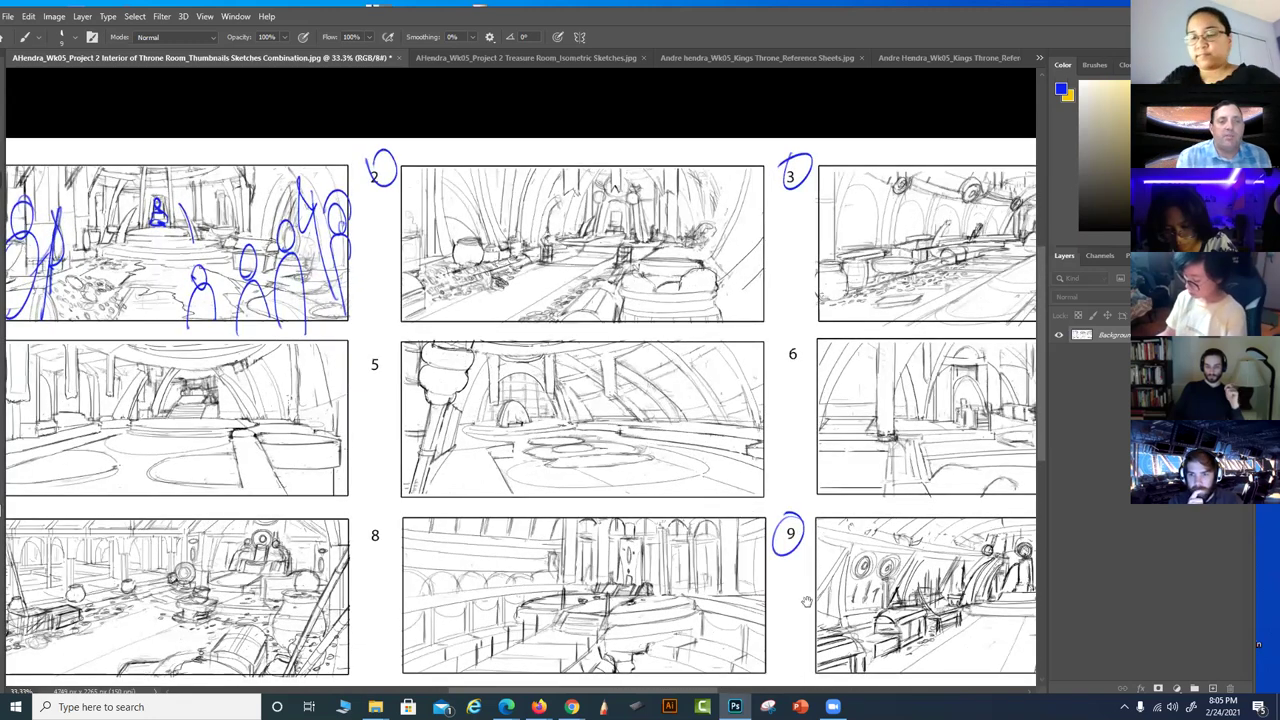
key(ctrl+plus)
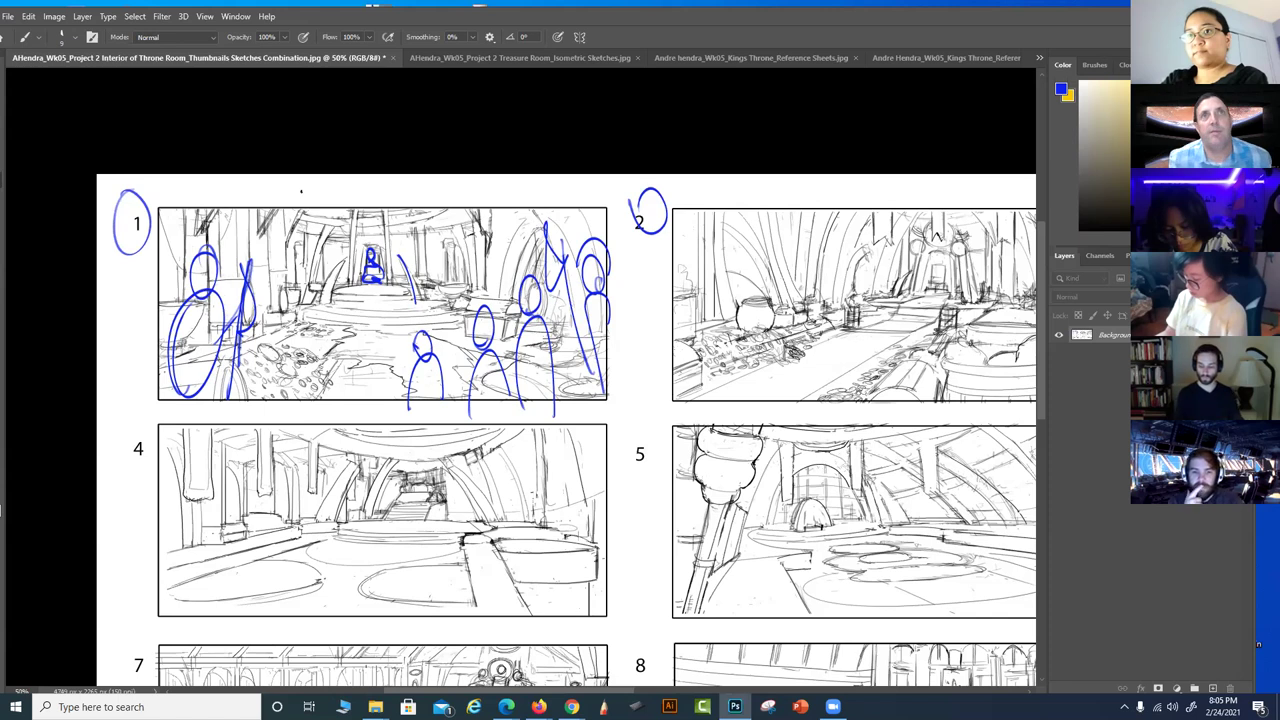
mouse_move(400, 254)
mouse_down()
mouse_move(426, 302)
mouse_move(411, 288)
mouse_up()
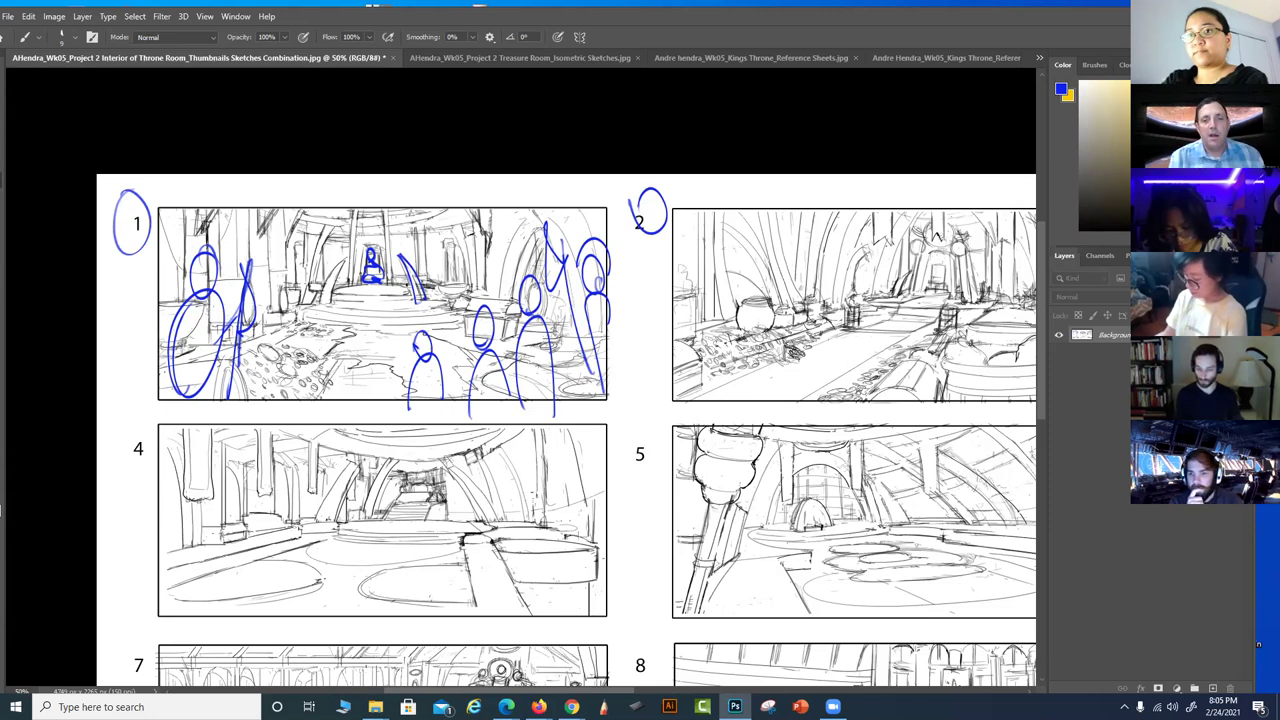
Label thumbnail 3, trace its arches, enclose it in a blue oval, then zoom out to 25%
drag(613, 509, 487, 511)
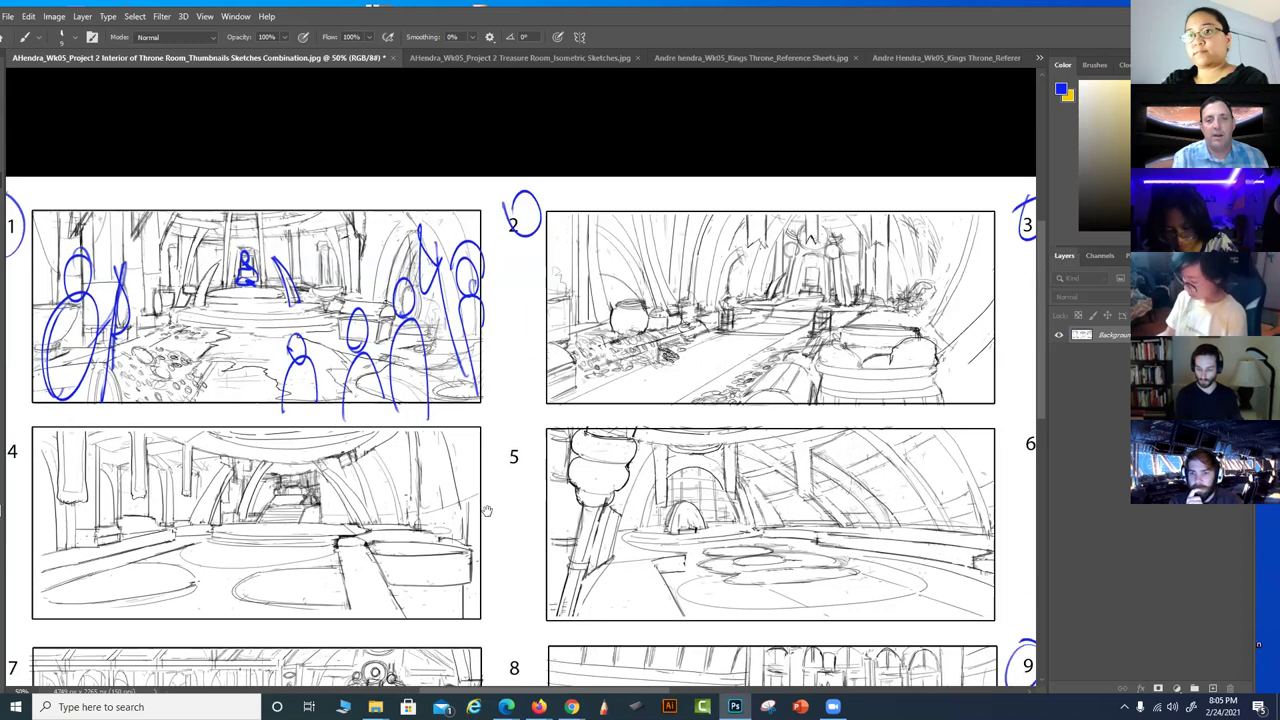
drag(730, 505, 498, 500)
drag(700, 510, 455, 499)
drag(802, 192, 858, 186)
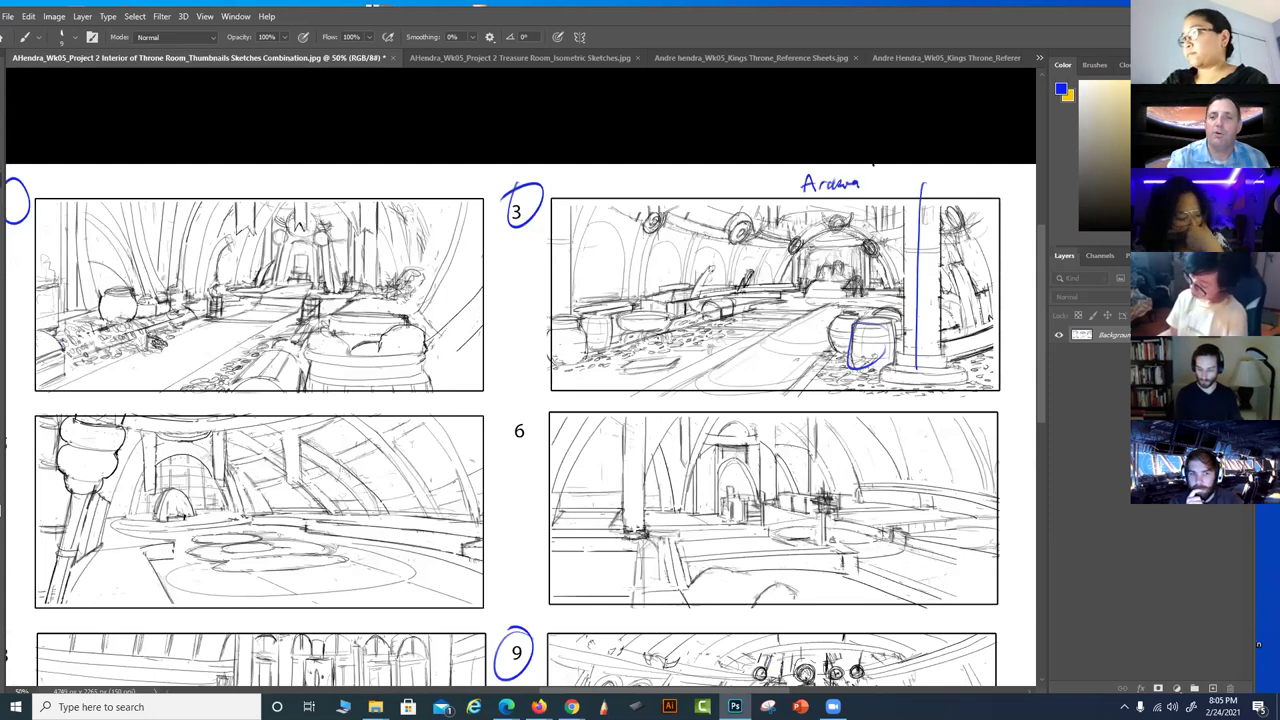
mouse_move(648, 285)
mouse_down()
mouse_move(669, 240)
mouse_move(687, 274)
mouse_move(714, 248)
mouse_move(720, 284)
mouse_move(771, 282)
mouse_up()
mouse_move(620, 258)
mouse_down()
mouse_move(603, 226)
mouse_move(568, 266)
mouse_up()
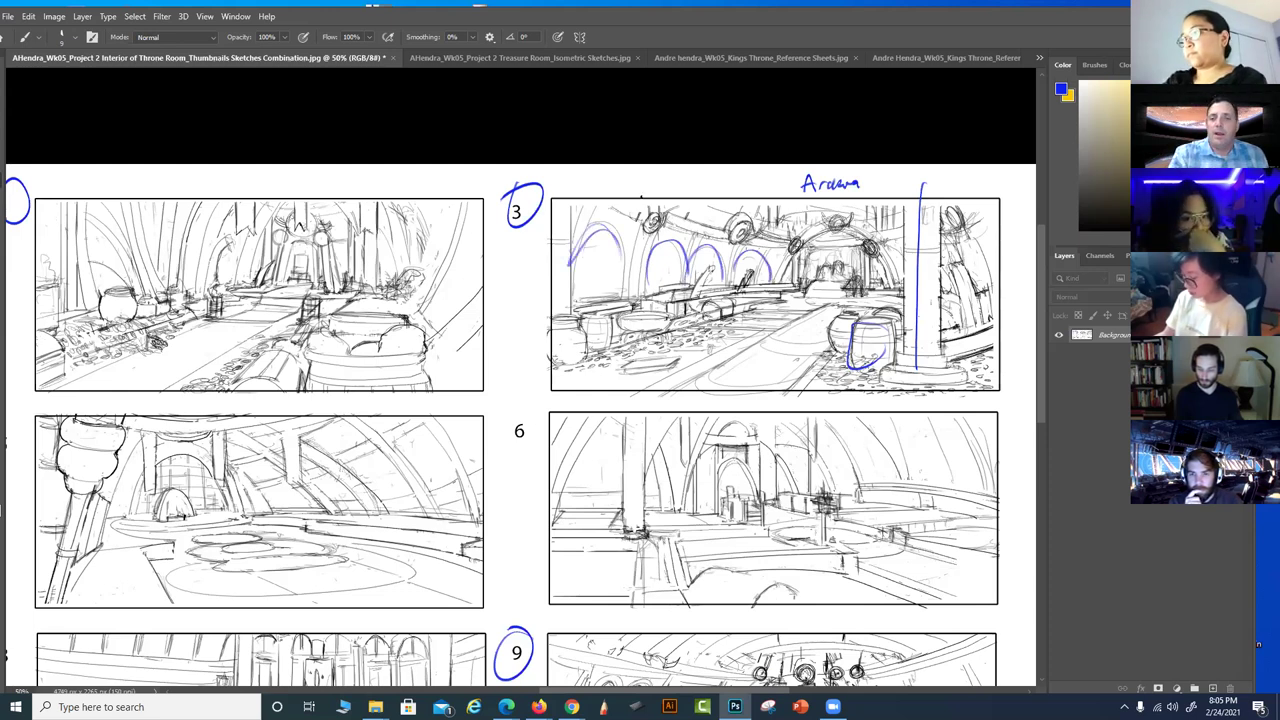
mouse_move(950, 178)
mouse_down()
mouse_move(754, 170)
mouse_move(976, 200)
mouse_up()
drag(563, 385, 859, 360)
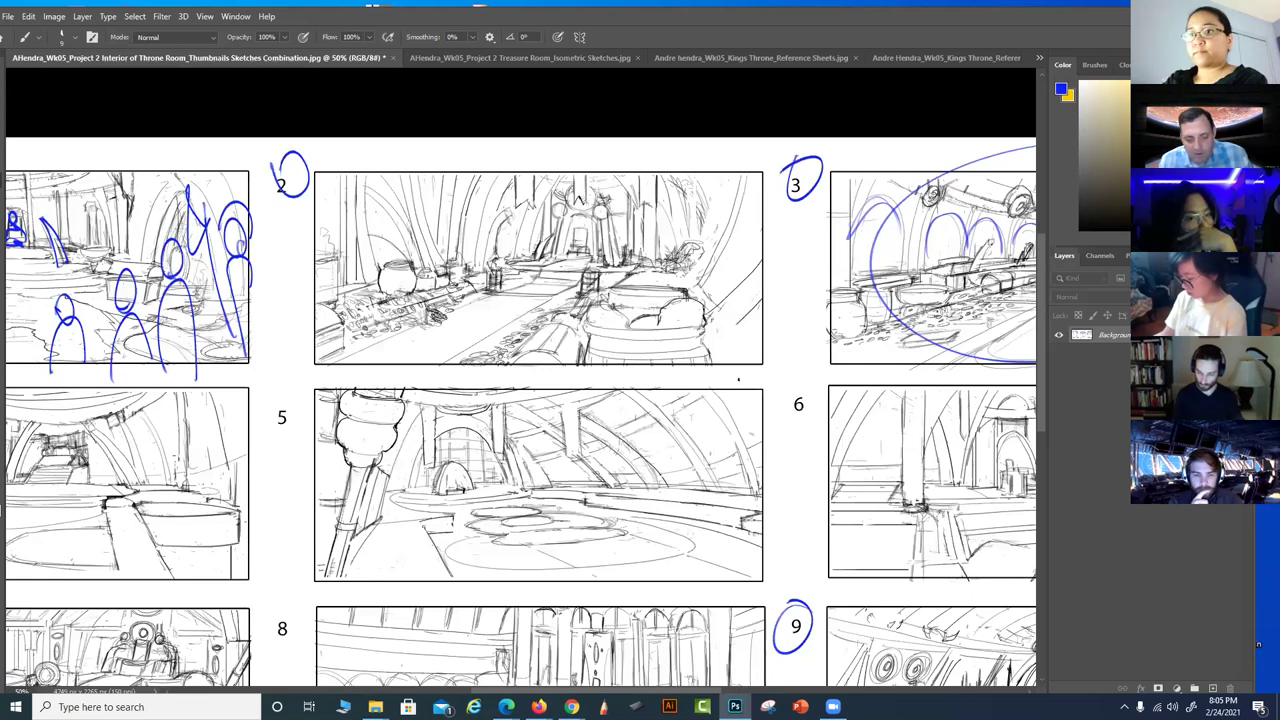
key(ctrl+minus)
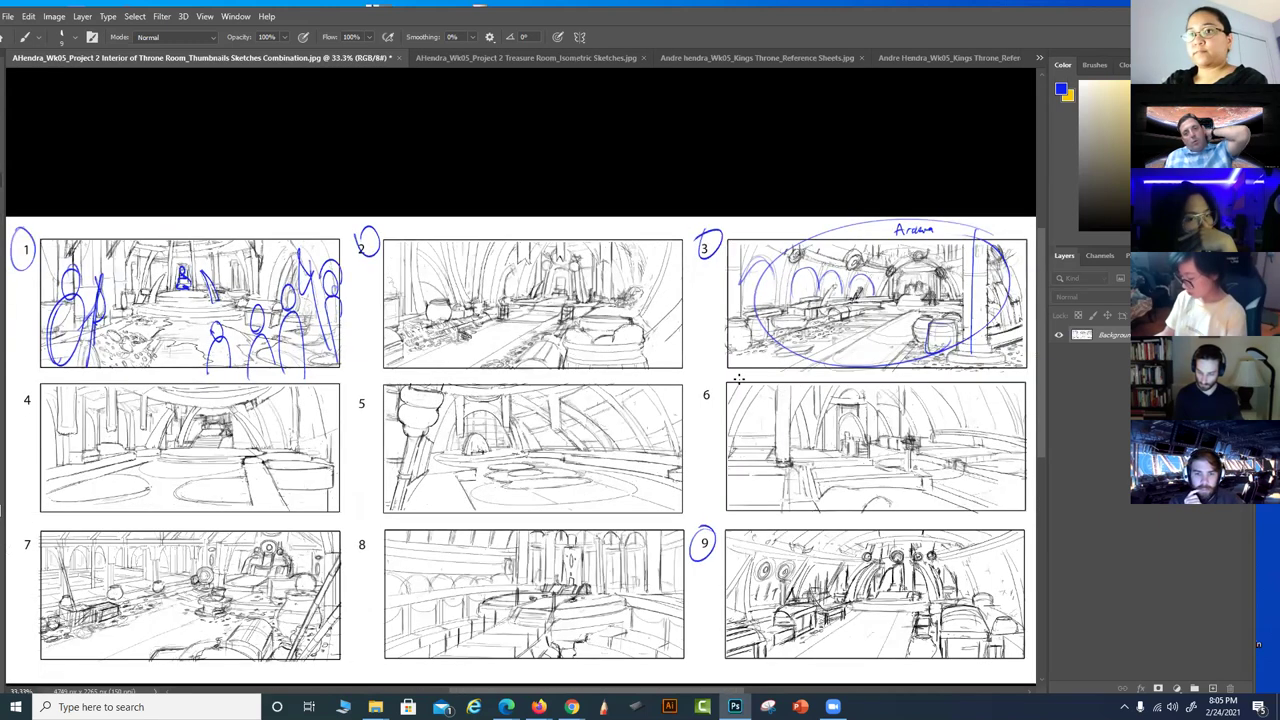
key(ctrl+minus)
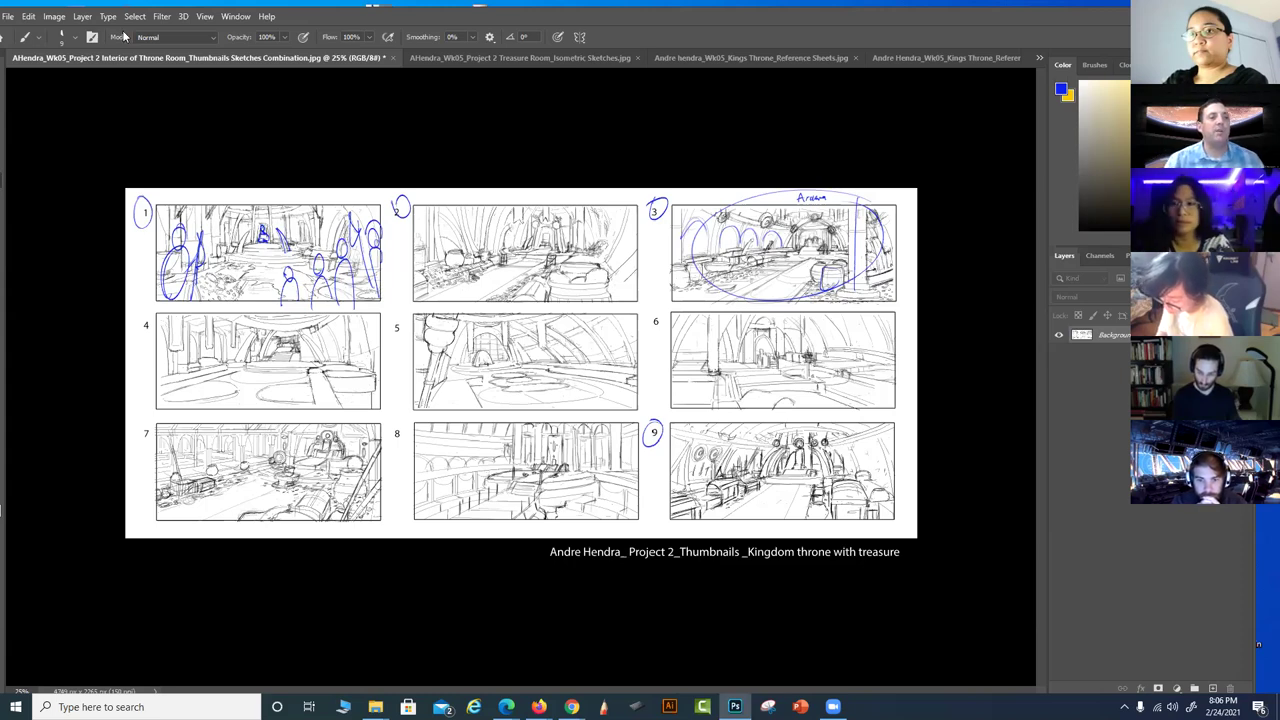
Close the thumbnails sheet without saving, then close the second reference sheet
drag(97, 58, 237, 160)
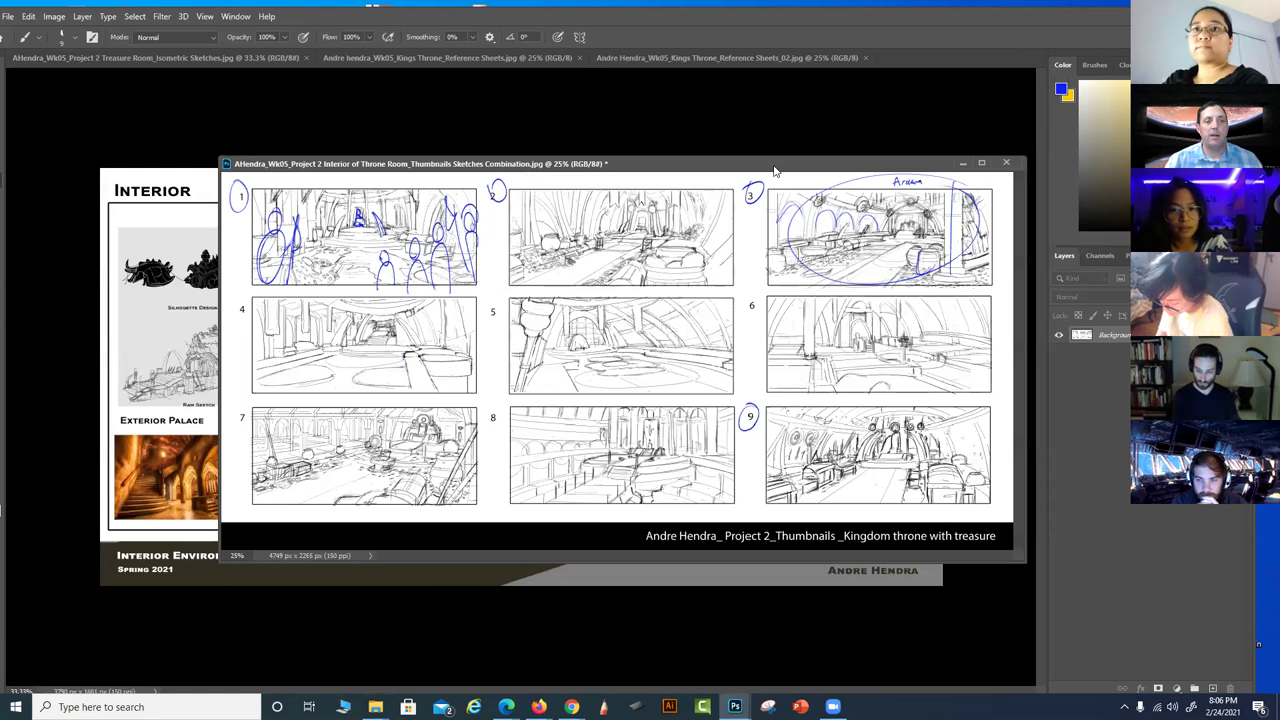
click(1006, 162)
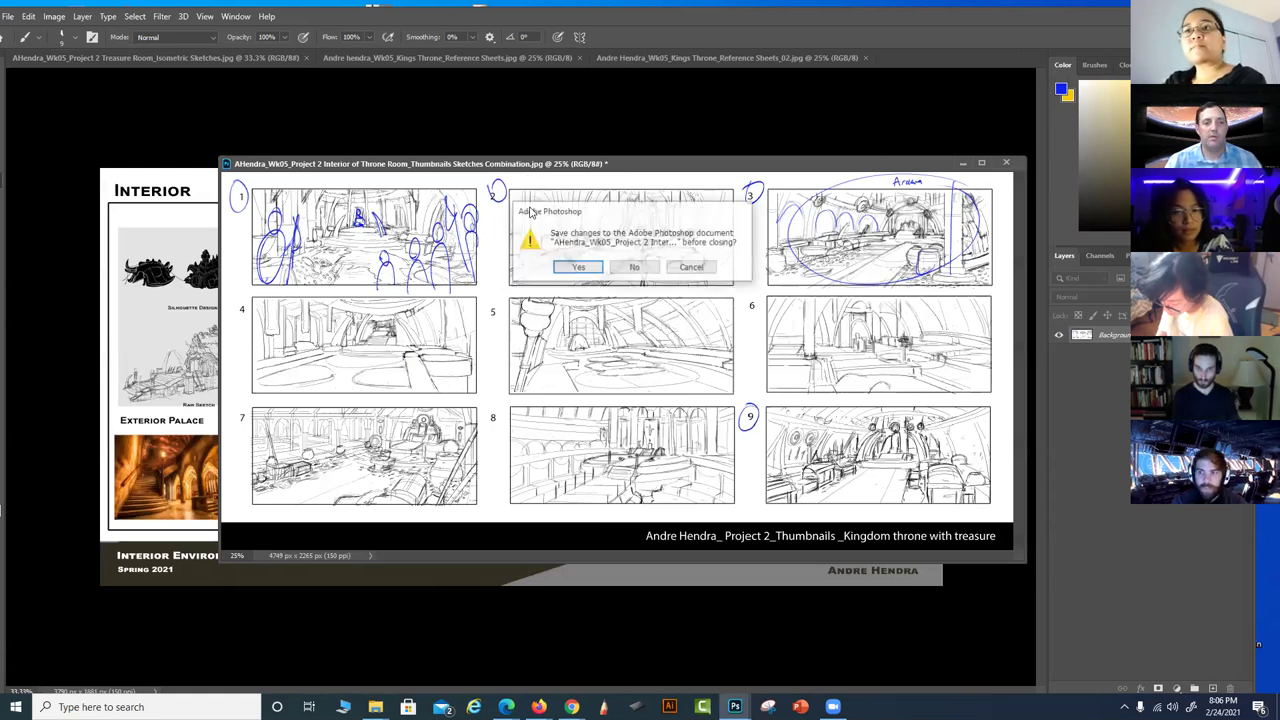
click(633, 268)
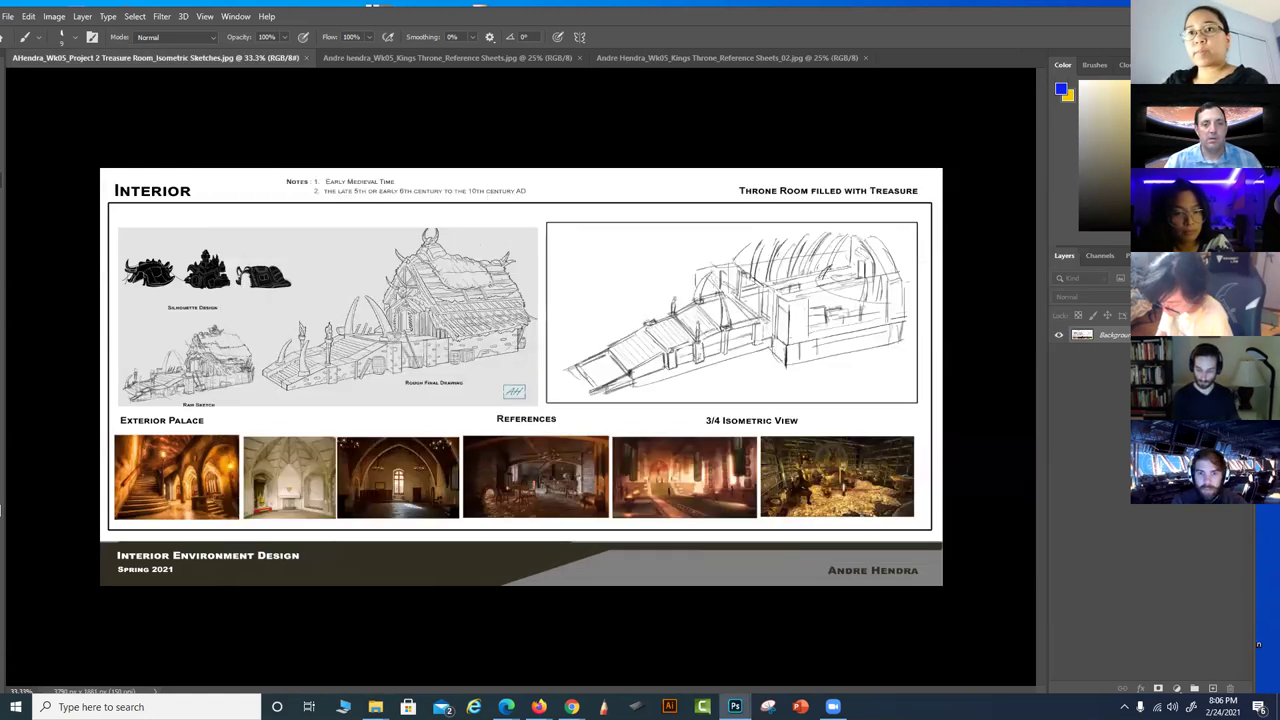
drag(764, 56, 584, 222)
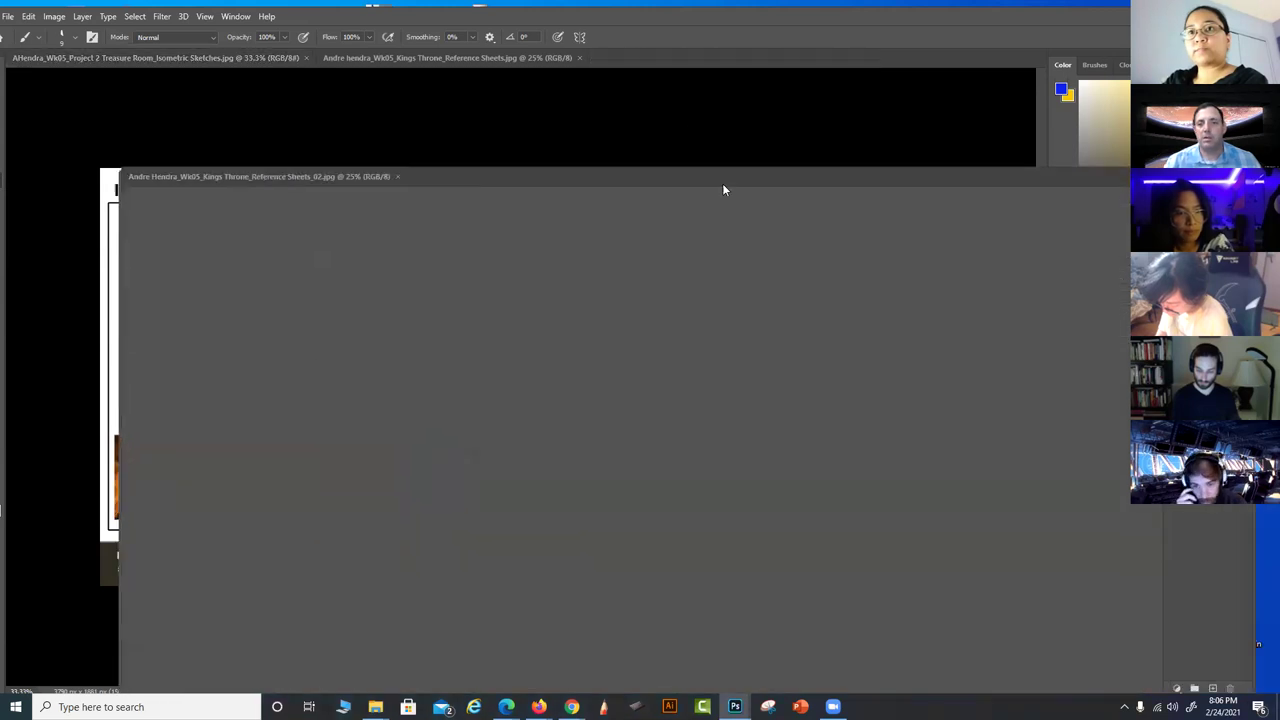
click(965, 178)
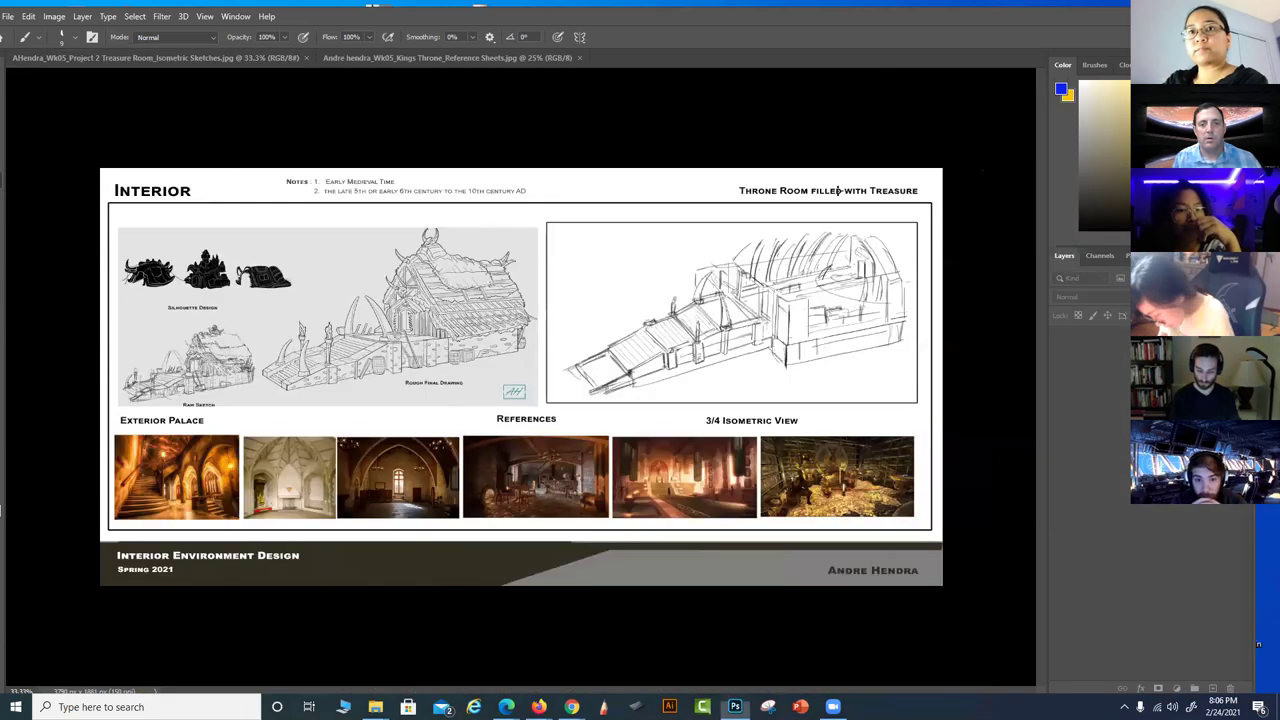
Close the Kings Throne and Interior reference sheets, discarding changes
drag(555, 58, 669, 176)
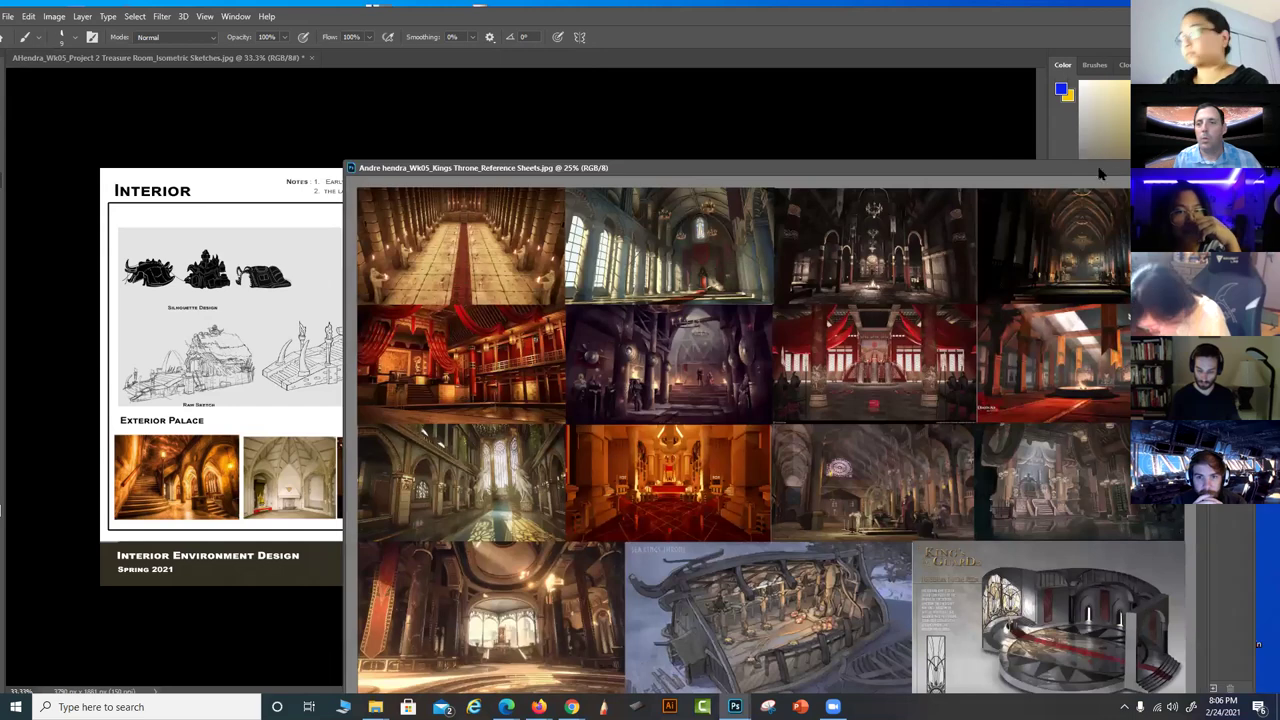
click(182, 56)
drag(182, 56, 425, 208)
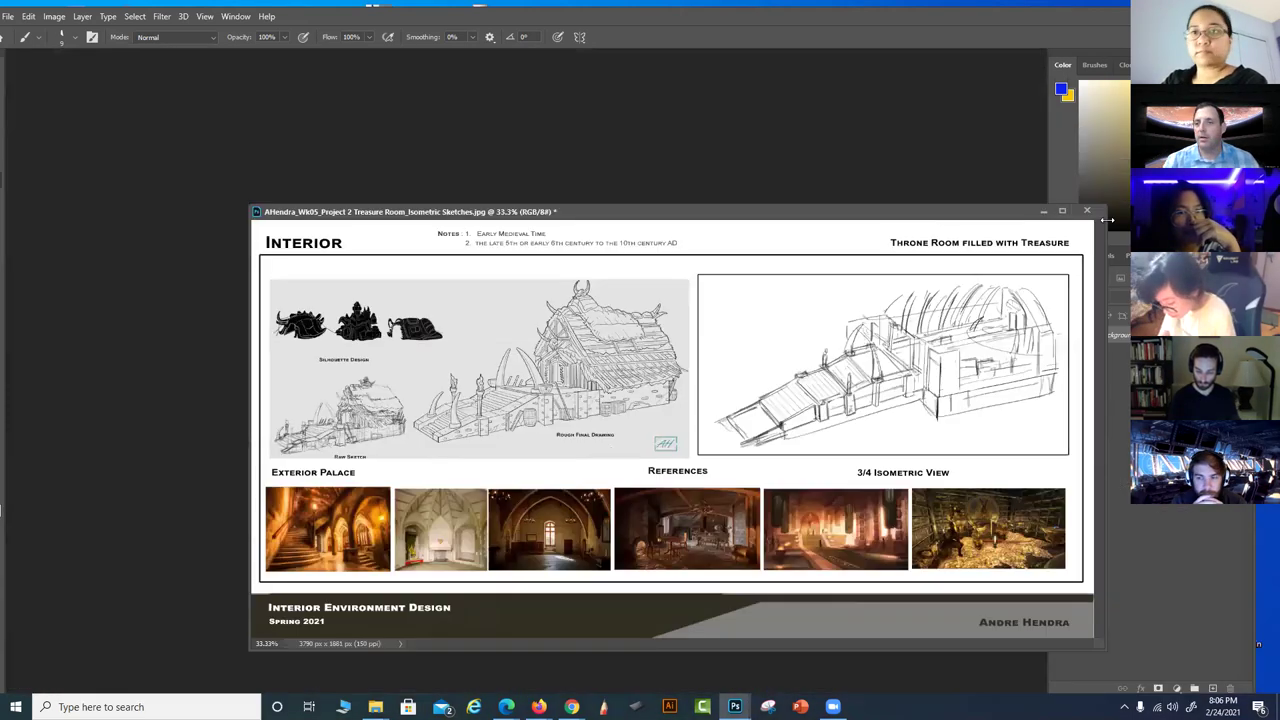
click(1087, 211)
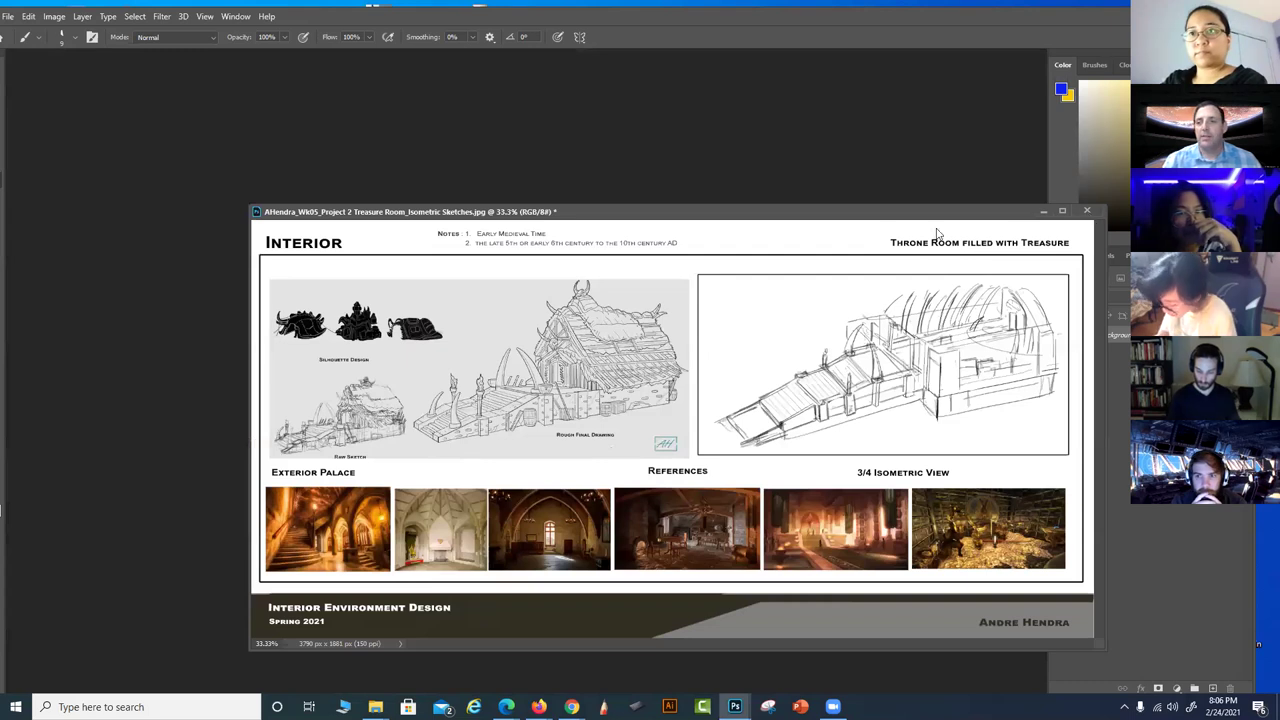
click(634, 268)
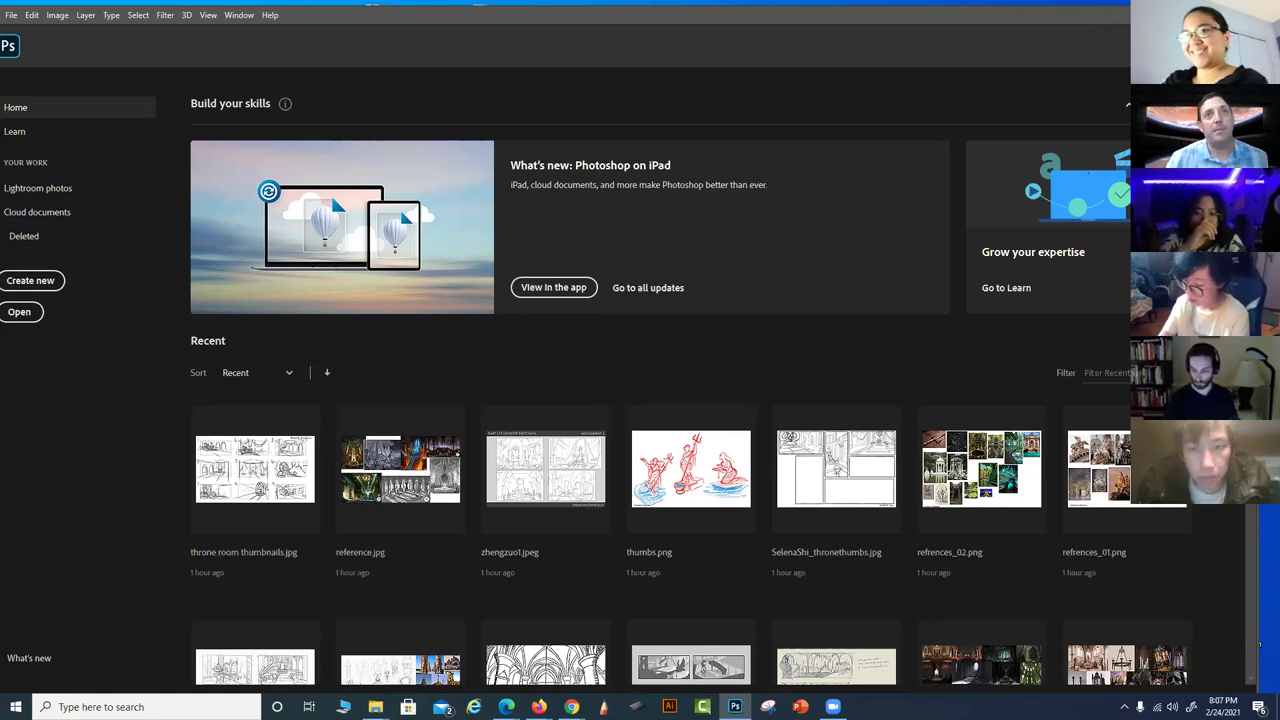
In Untitled-1, extend the floor lines to the right and add another floor line
drag(1080, 43, 1085, 41)
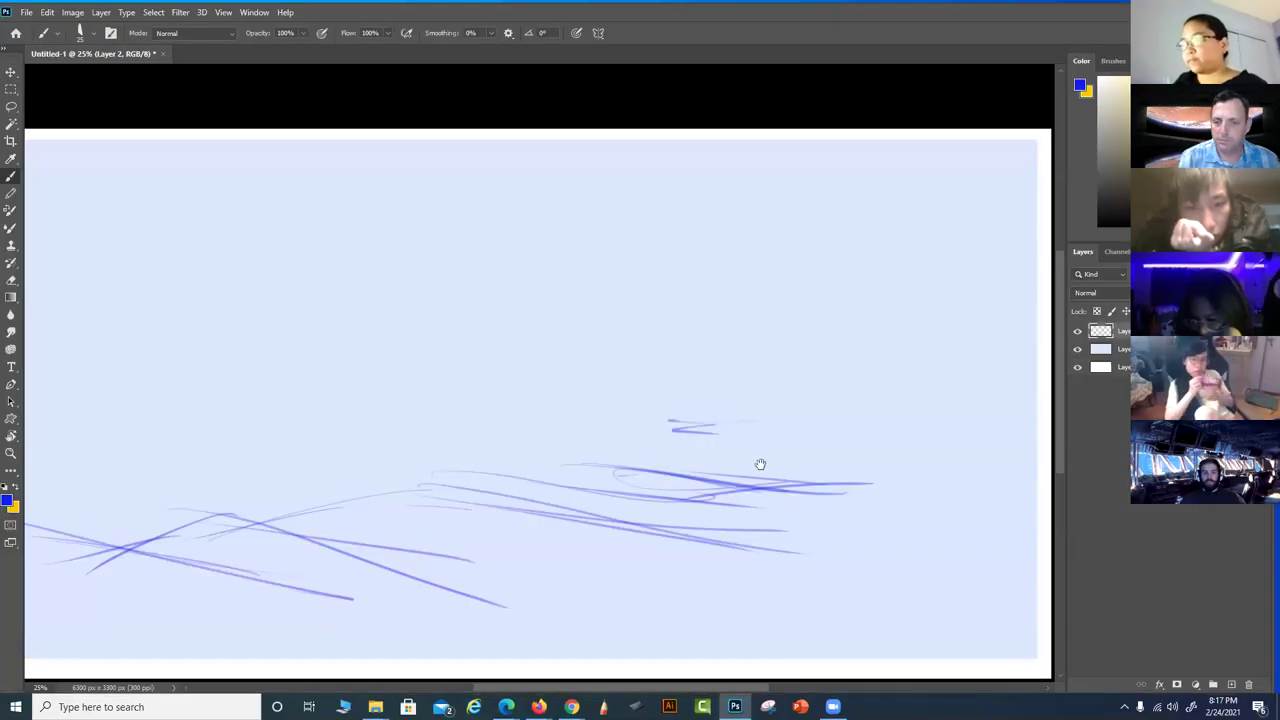
drag(760, 464, 748, 464)
drag(713, 421, 934, 440)
drag(846, 440, 956, 438)
mouse_move(655, 420)
mouse_down()
mouse_move(886, 417)
mouse_move(851, 392)
mouse_move(883, 253)
mouse_move(890, 262)
mouse_move(877, 231)
mouse_move(826, 255)
mouse_move(783, 422)
mouse_up()
Sketch the throne's seat, legs and a tall back in blue
mouse_move(790, 362)
mouse_down()
mouse_move(717, 355)
mouse_move(721, 420)
mouse_move(734, 356)
mouse_move(741, 430)
mouse_up()
mouse_move(745, 385)
mouse_down()
mouse_move(838, 389)
mouse_move(832, 370)
mouse_up()
mouse_move(824, 428)
mouse_down()
mouse_move(822, 368)
mouse_move(810, 430)
mouse_up()
mouse_move(806, 368)
mouse_down()
mouse_move(836, 363)
mouse_move(823, 430)
mouse_move(851, 367)
mouse_move(836, 367)
mouse_move(894, 379)
mouse_move(882, 426)
mouse_up()
drag(882, 378, 893, 252)
drag(882, 344, 902, 182)
drag(886, 255, 898, 192)
drag(818, 270, 824, 216)
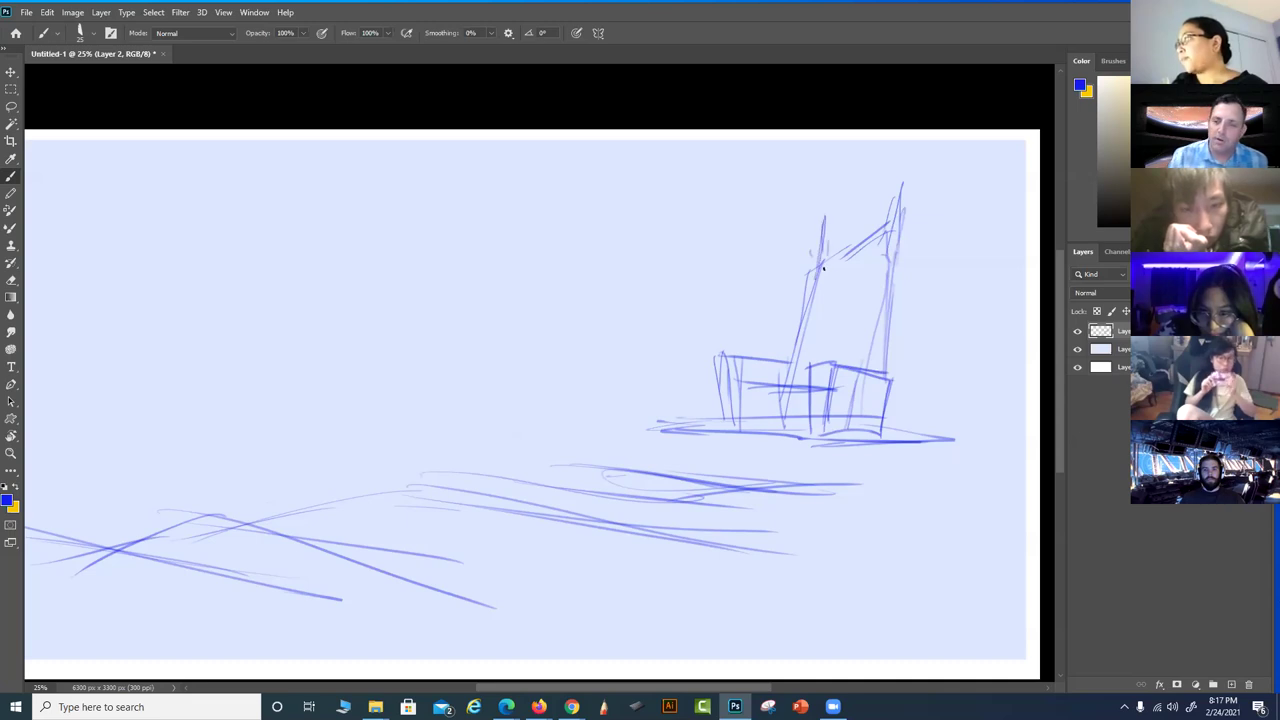
Define the throne seat's top edge and reinforce the front and right back posts
drag(794, 350, 730, 343)
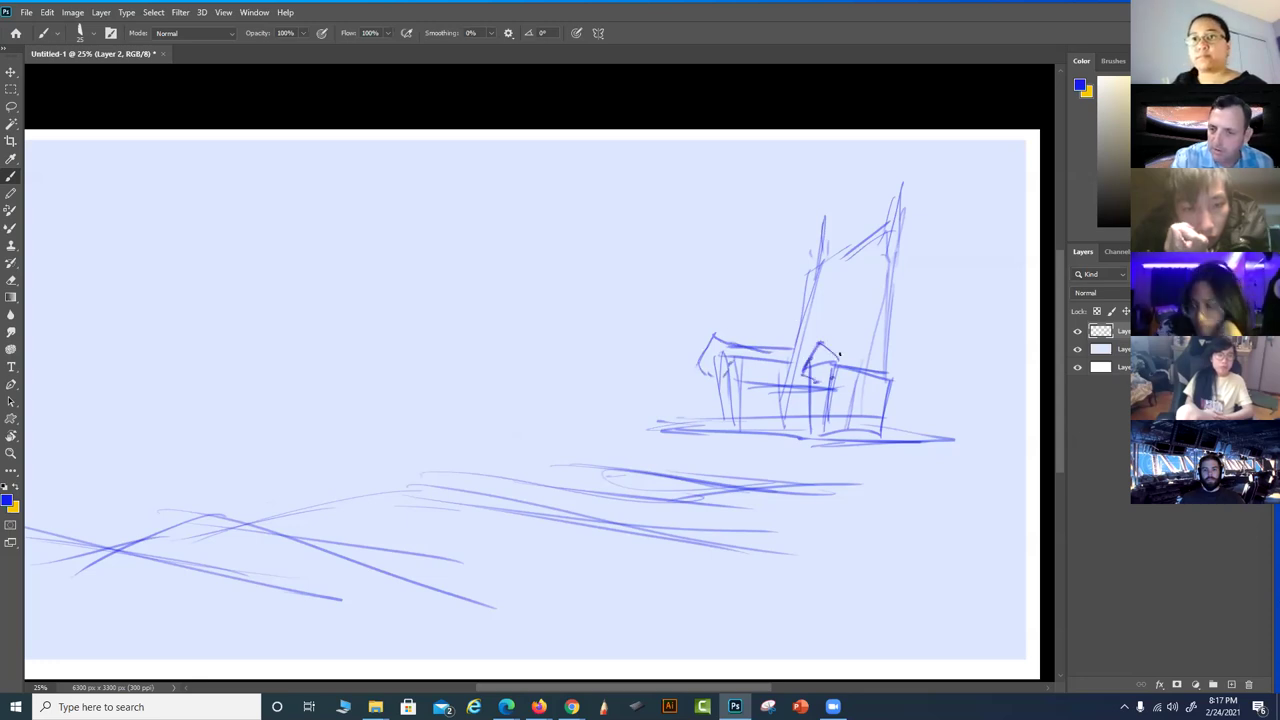
mouse_move(830, 347)
mouse_down()
mouse_move(866, 353)
mouse_move(874, 363)
mouse_move(855, 358)
mouse_move(913, 372)
mouse_up()
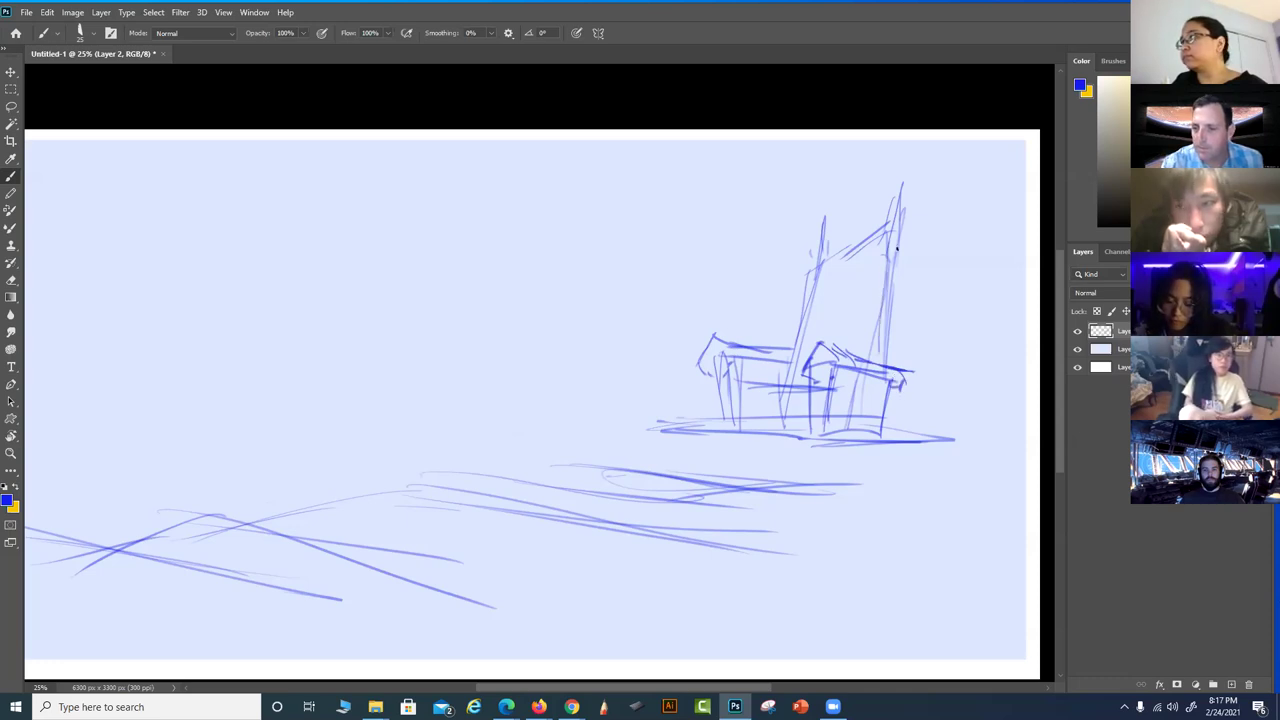
drag(896, 248, 892, 370)
drag(894, 318, 911, 377)
mouse_move(815, 272)
mouse_down()
mouse_move(796, 358)
mouse_move(803, 325)
mouse_move(789, 358)
mouse_move(716, 382)
mouse_up()
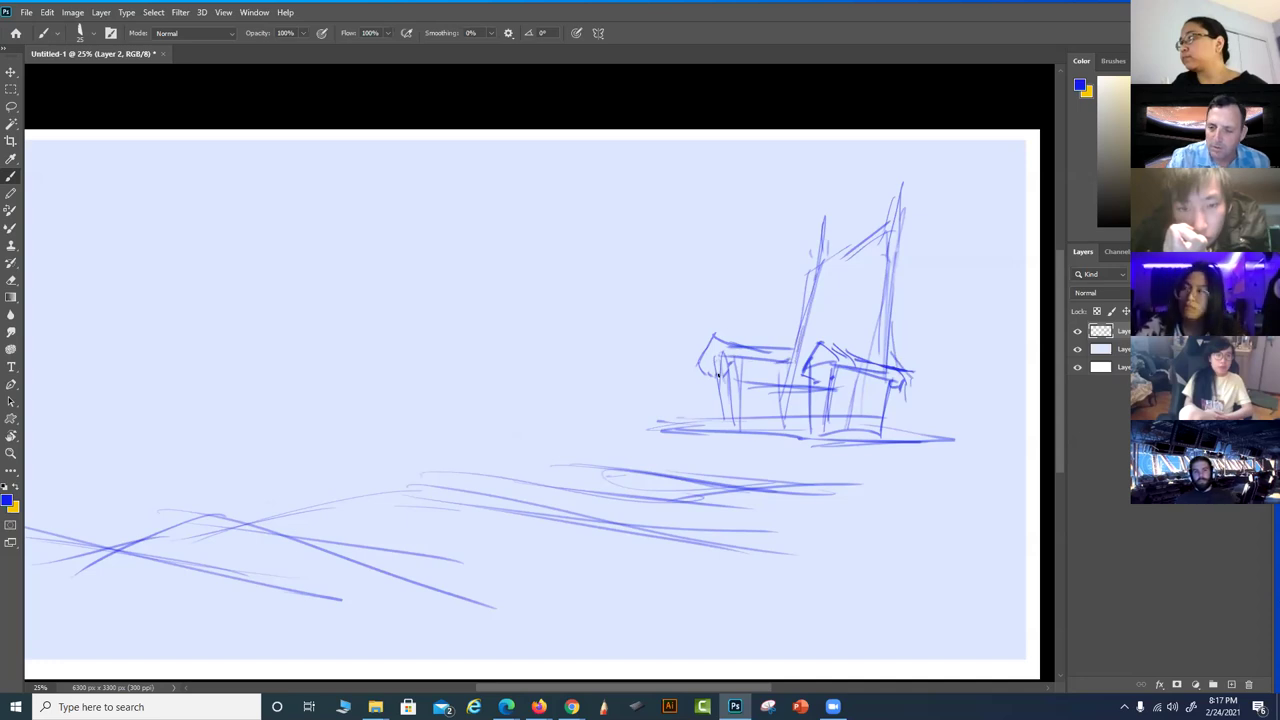
Sketch the stepped platform with support ticks, then lasso-select the throne and platform
drag(659, 424, 677, 456)
drag(799, 455, 798, 438)
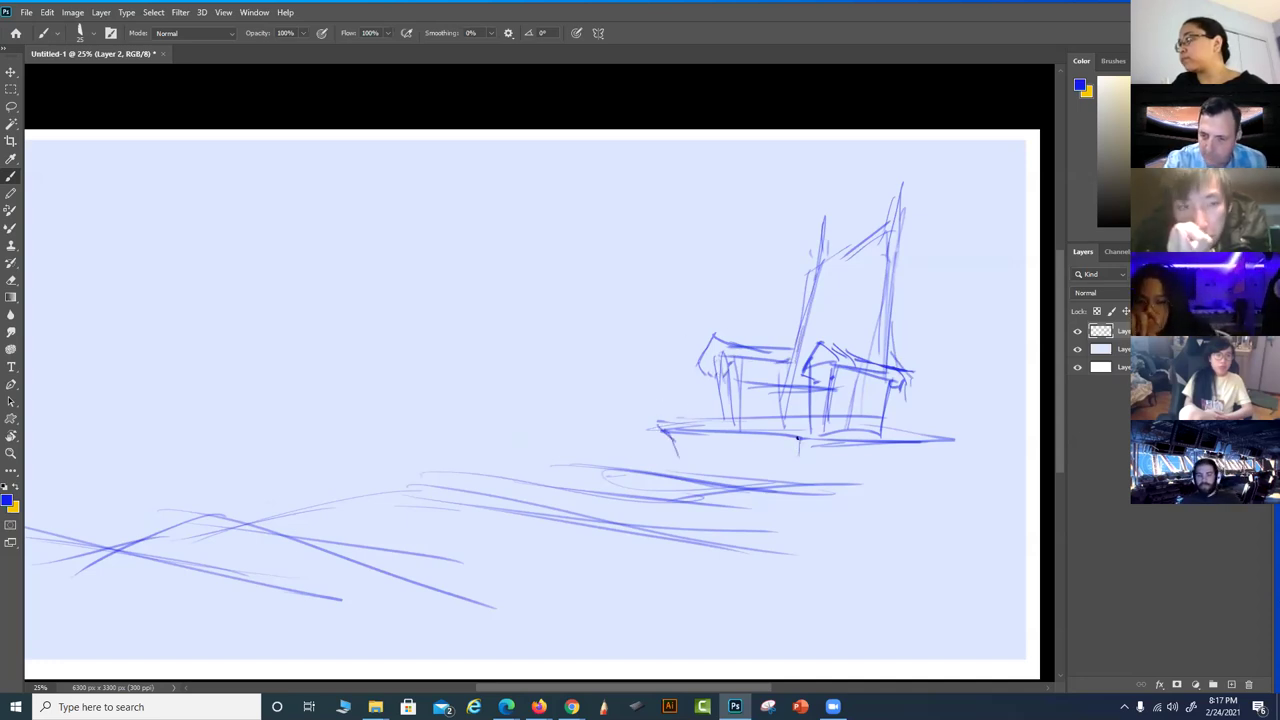
drag(851, 474, 852, 447)
drag(936, 466, 937, 440)
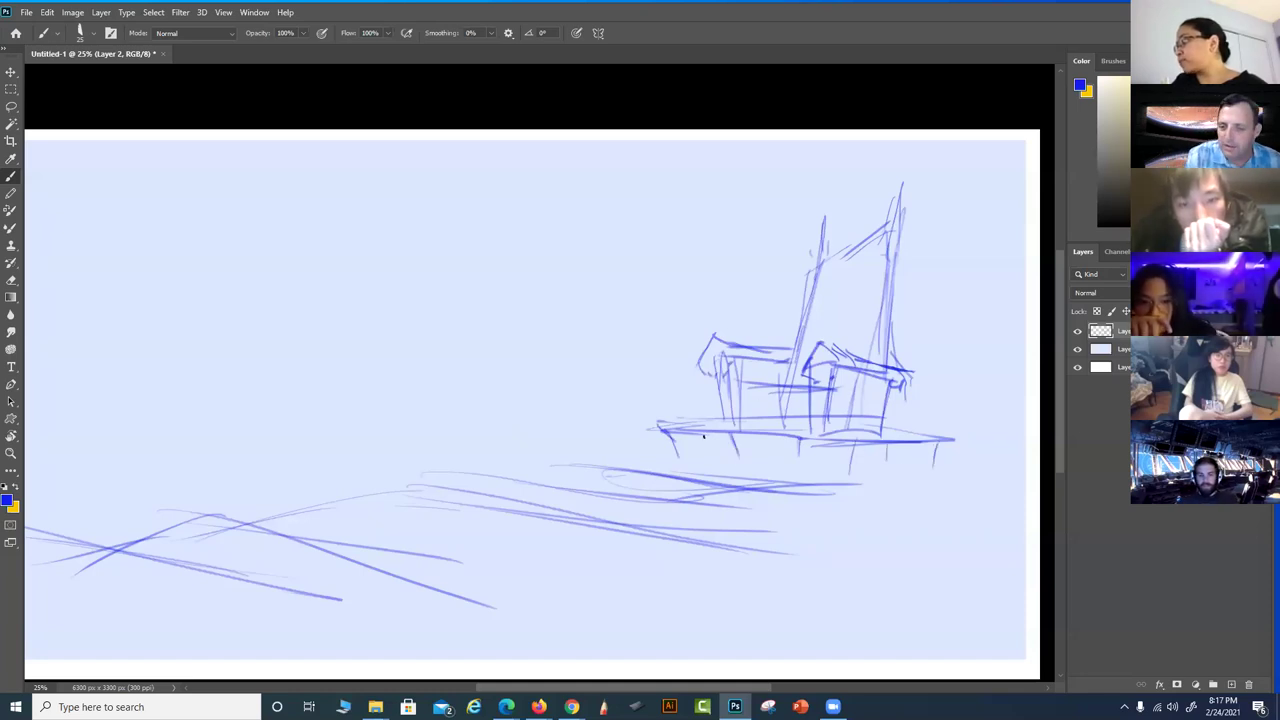
mouse_move(780, 462)
mouse_down()
mouse_move(609, 448)
mouse_move(718, 456)
mouse_up()
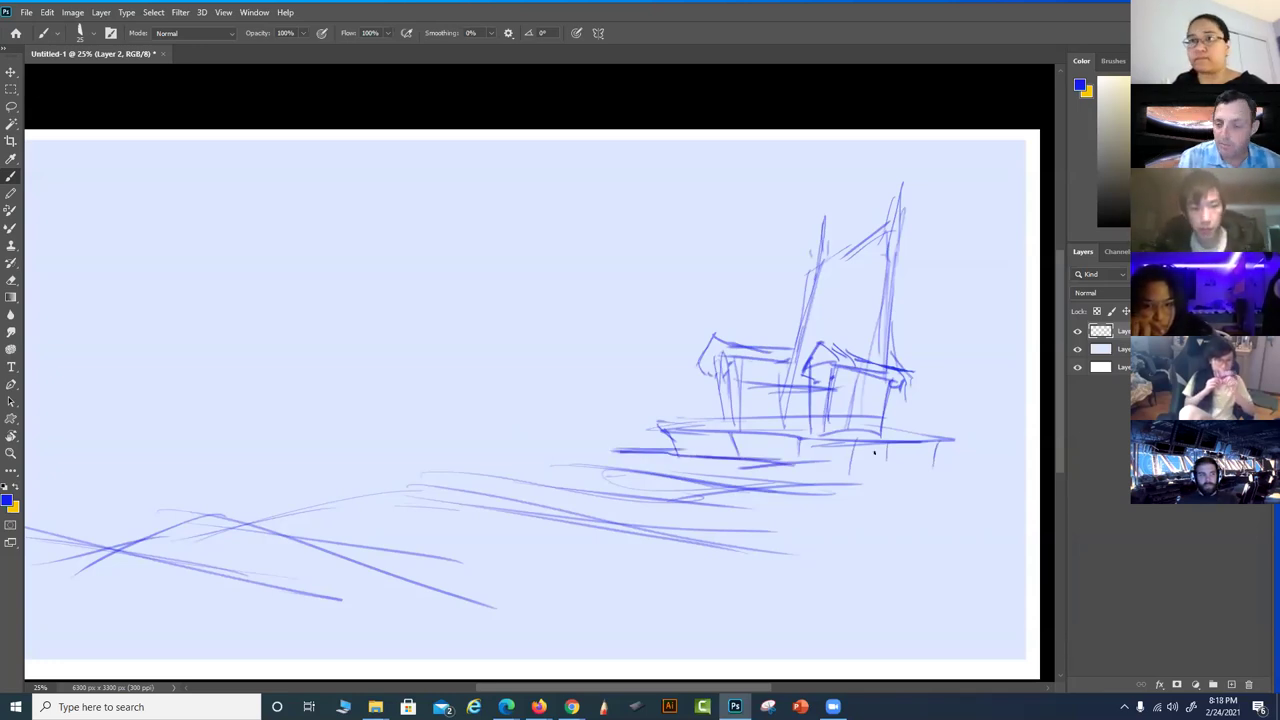
mouse_move(811, 517)
mouse_down()
mouse_move(917, 517)
mouse_move(625, 572)
mouse_move(680, 531)
mouse_up()
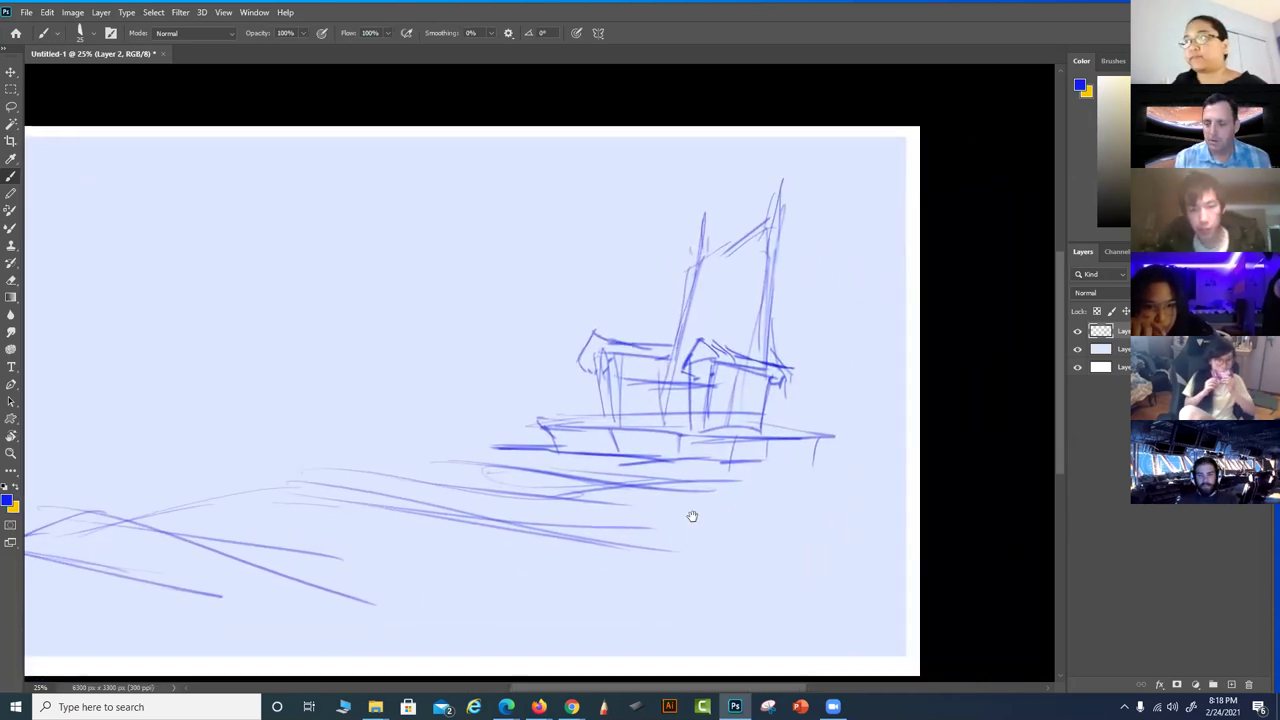
mouse_move(788, 165)
mouse_down()
mouse_move(511, 352)
mouse_move(539, 430)
mouse_move(853, 470)
mouse_move(845, 213)
mouse_move(786, 164)
mouse_up()
mouse_move(513, 373)
mouse_down()
mouse_move(451, 437)
mouse_move(762, 460)
mouse_up()
Scale the throne sketch down with Free Transform, shift it slightly right, and deselect
key(ctrl+t)
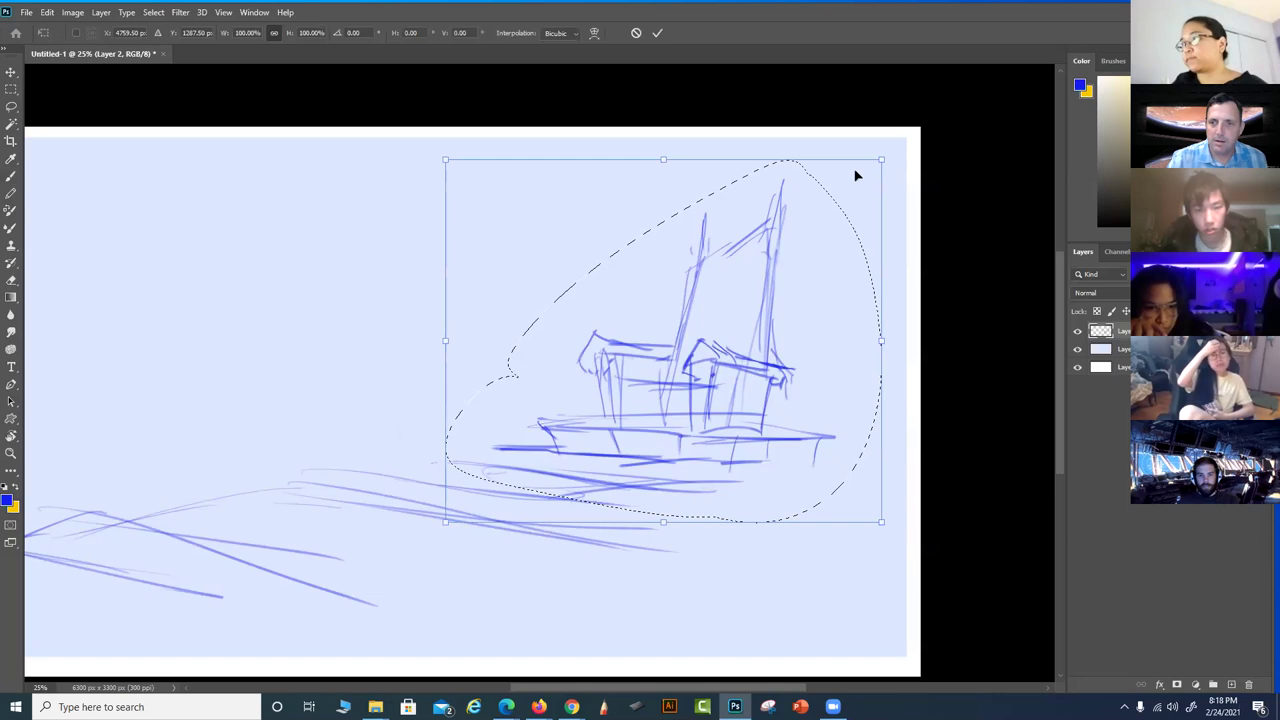
drag(880, 157, 733, 264)
mouse_move(611, 417)
mouse_down()
mouse_move(630, 389)
mouse_move(677, 410)
mouse_up()
key(Return)
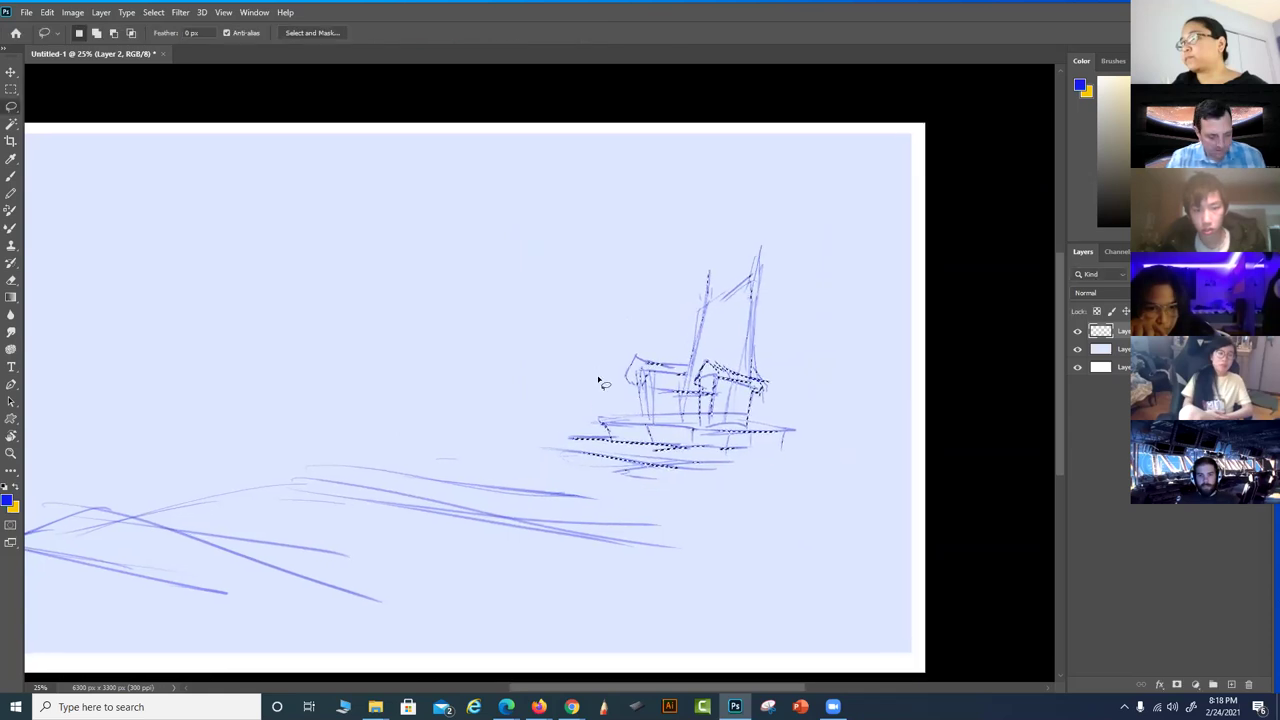
key(ctrl+d)
mouse_move(606, 306)
mouse_down()
mouse_move(726, 280)
mouse_move(773, 296)
mouse_up()
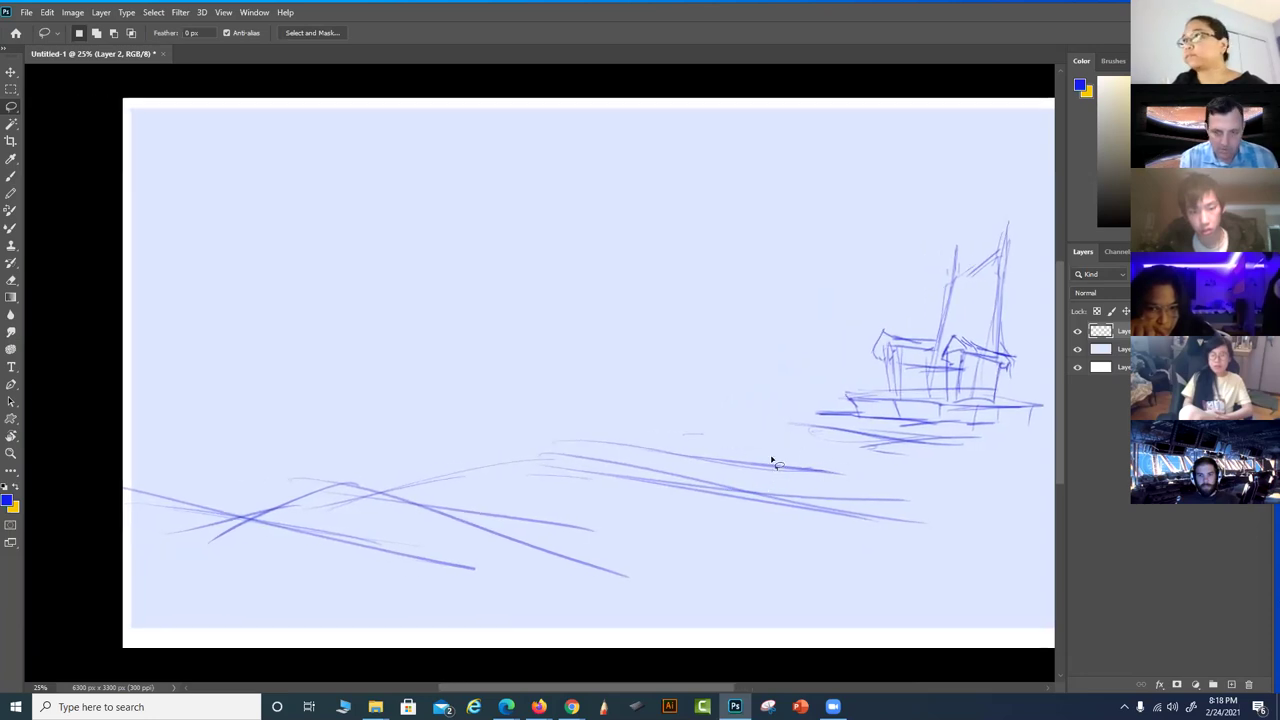
key(b)
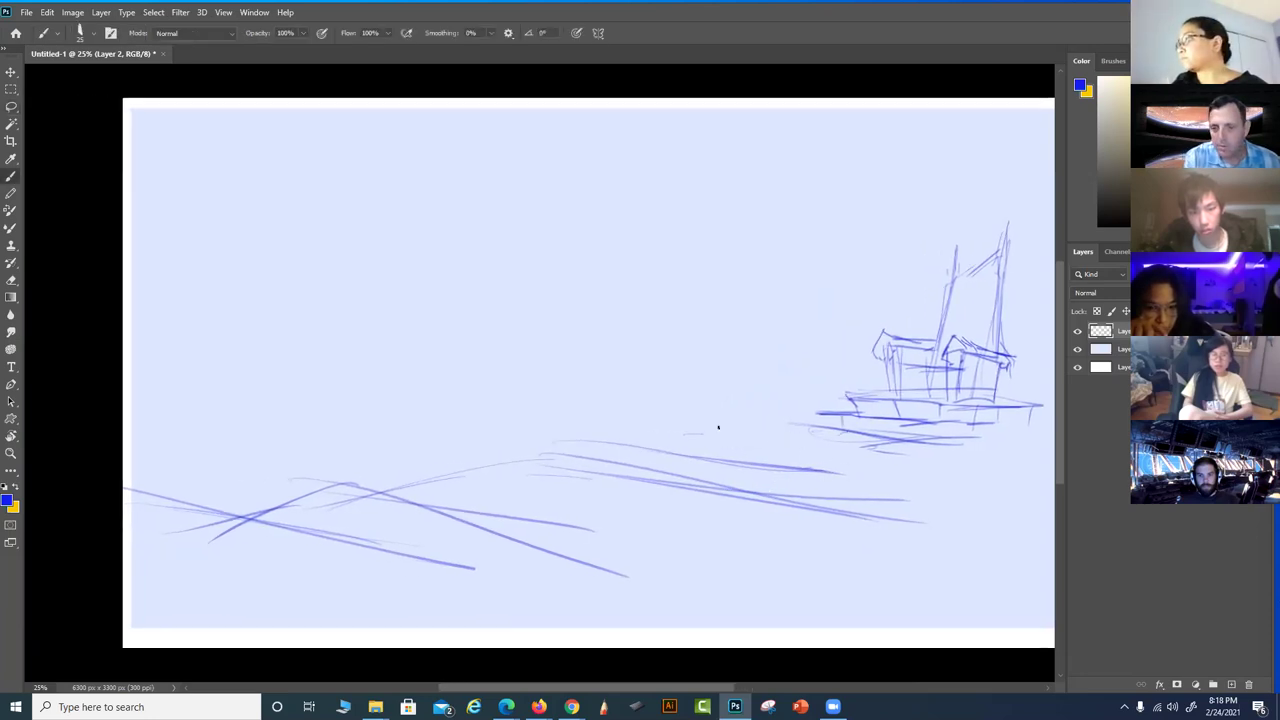
Draw diagonal floor strokes and a horizon line extending left for the left platform
drag(603, 440, 859, 502)
drag(466, 486, 556, 495)
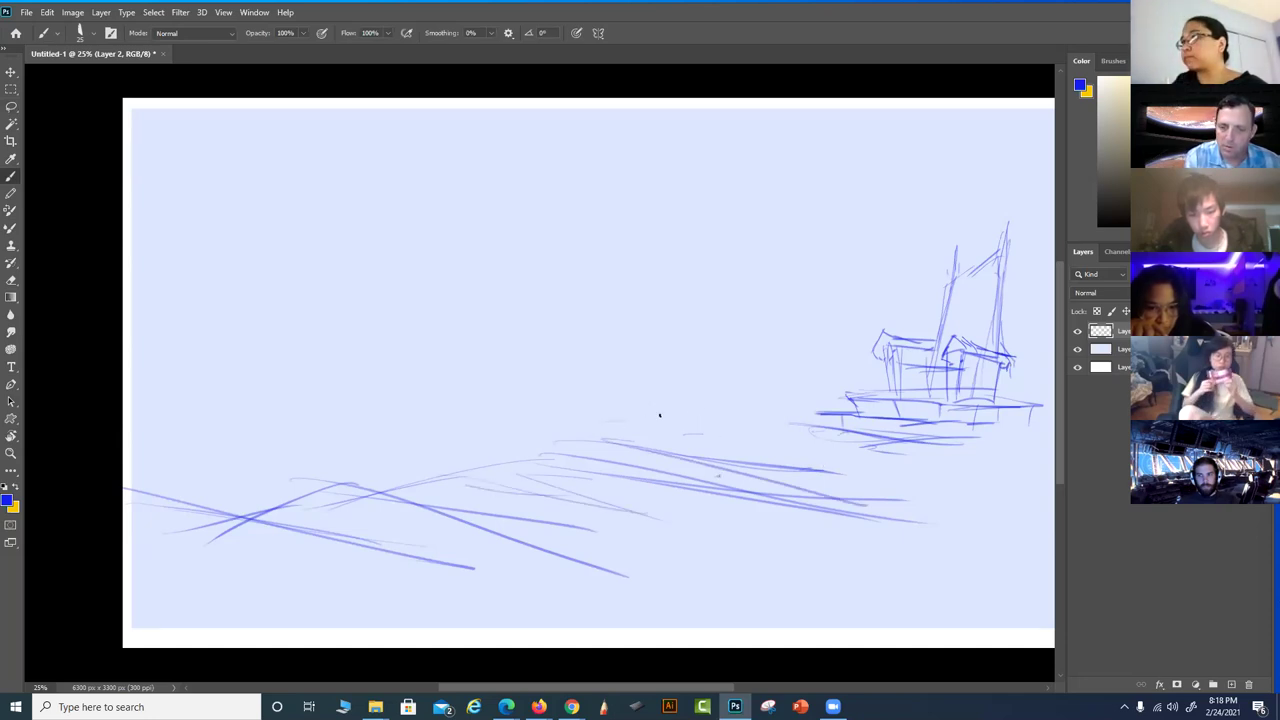
drag(610, 434, 662, 414)
mouse_move(552, 432)
mouse_down()
mouse_move(373, 419)
mouse_move(572, 406)
mouse_move(360, 414)
mouse_move(576, 400)
mouse_move(319, 421)
mouse_move(618, 403)
mouse_move(555, 397)
mouse_move(692, 400)
mouse_up()
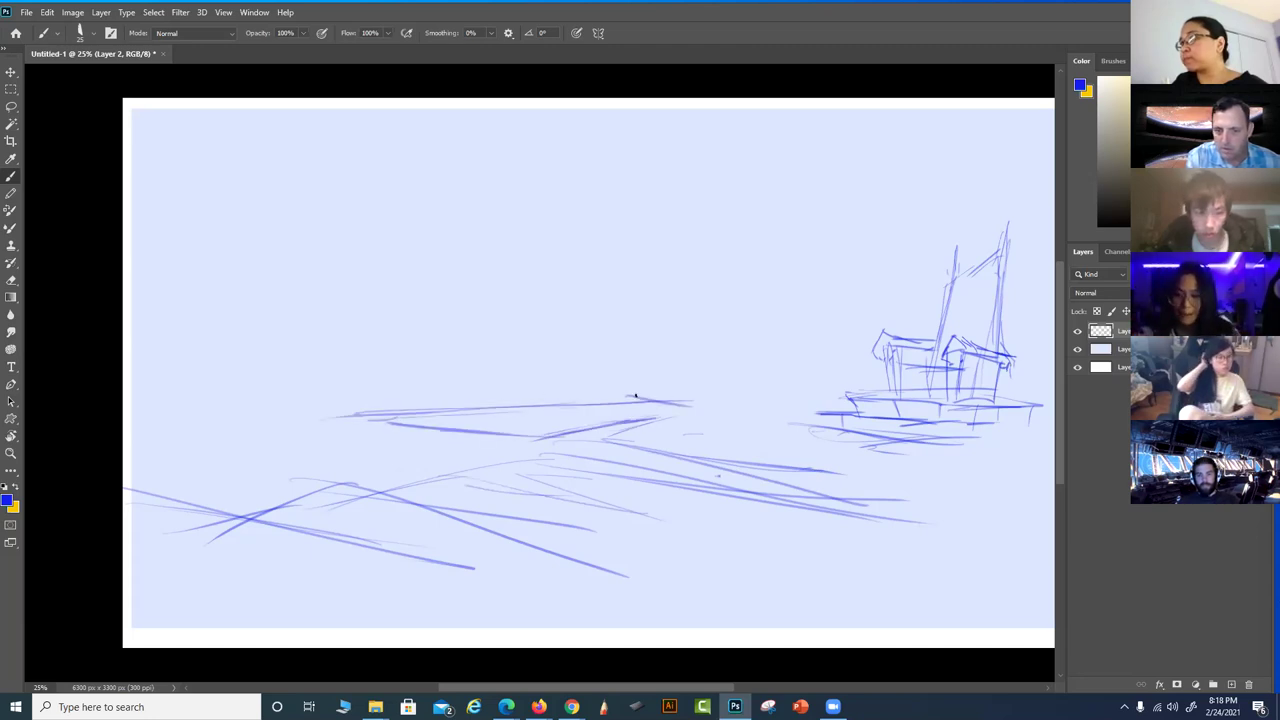
drag(545, 399, 358, 396)
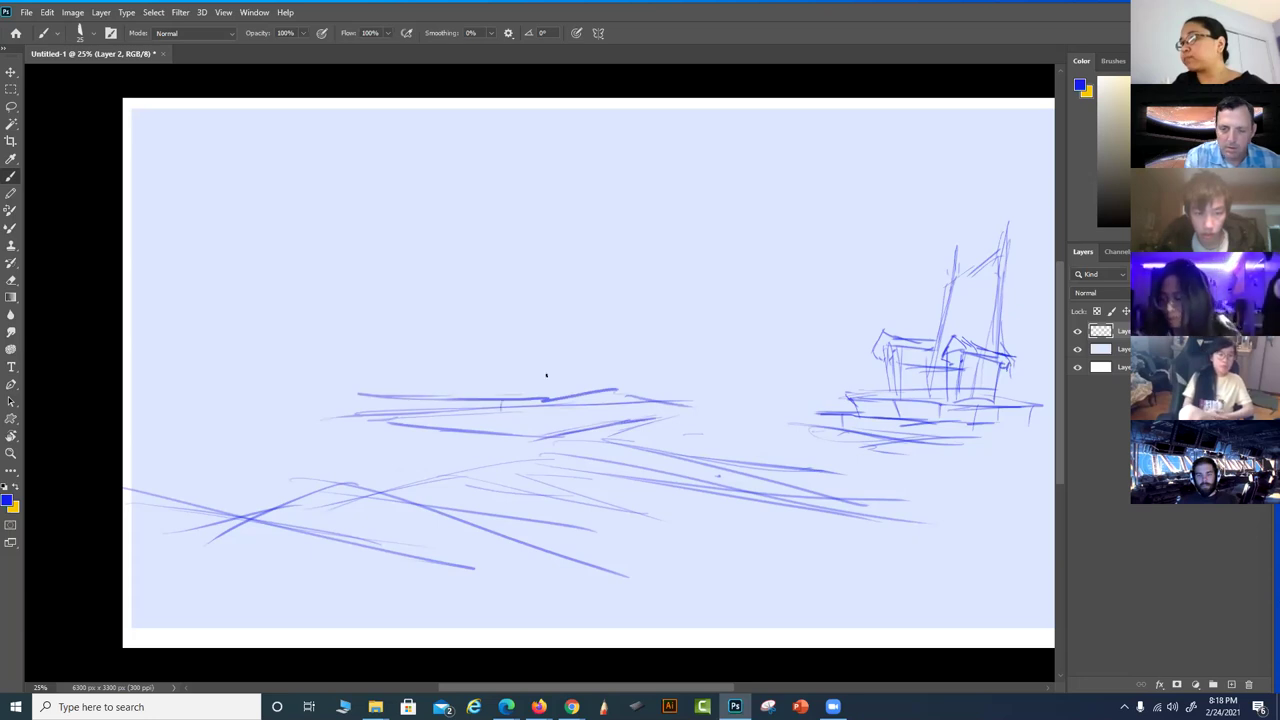
Zoom in and sketch the creature-vehicle's oval body, hull curve and small circles
scroll(638, 492, up, 1)
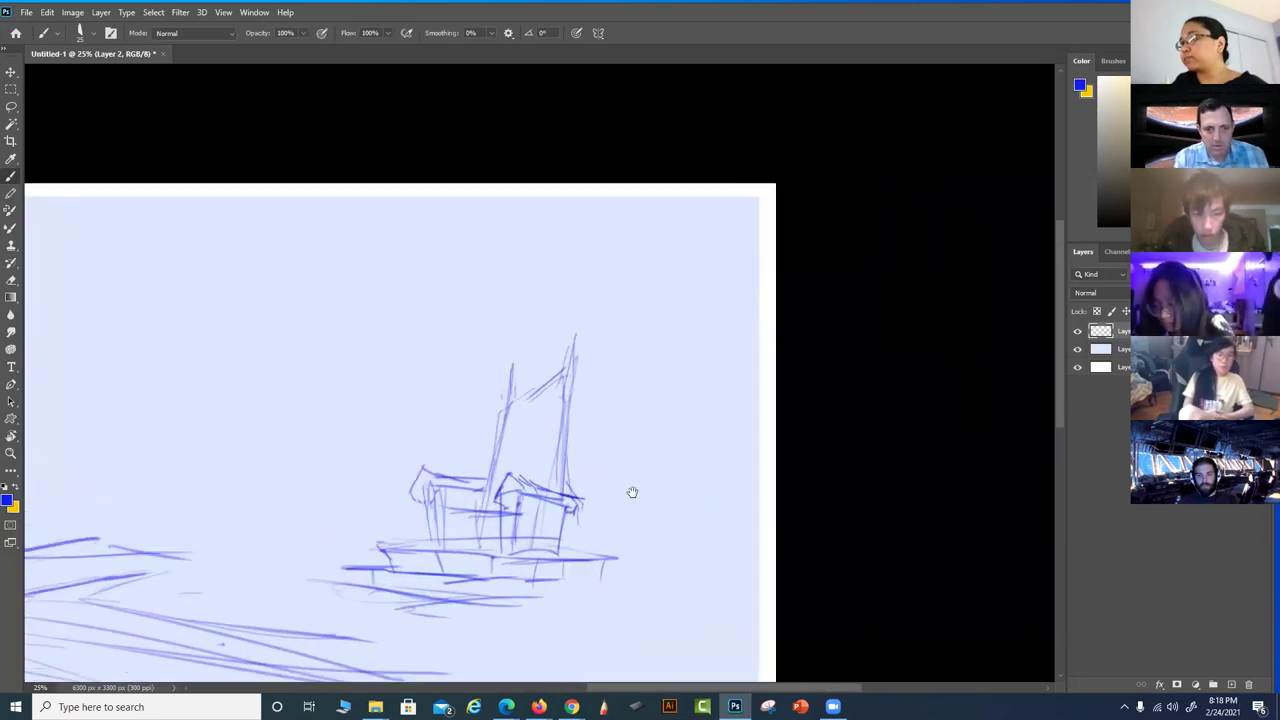
drag(631, 491, 865, 379)
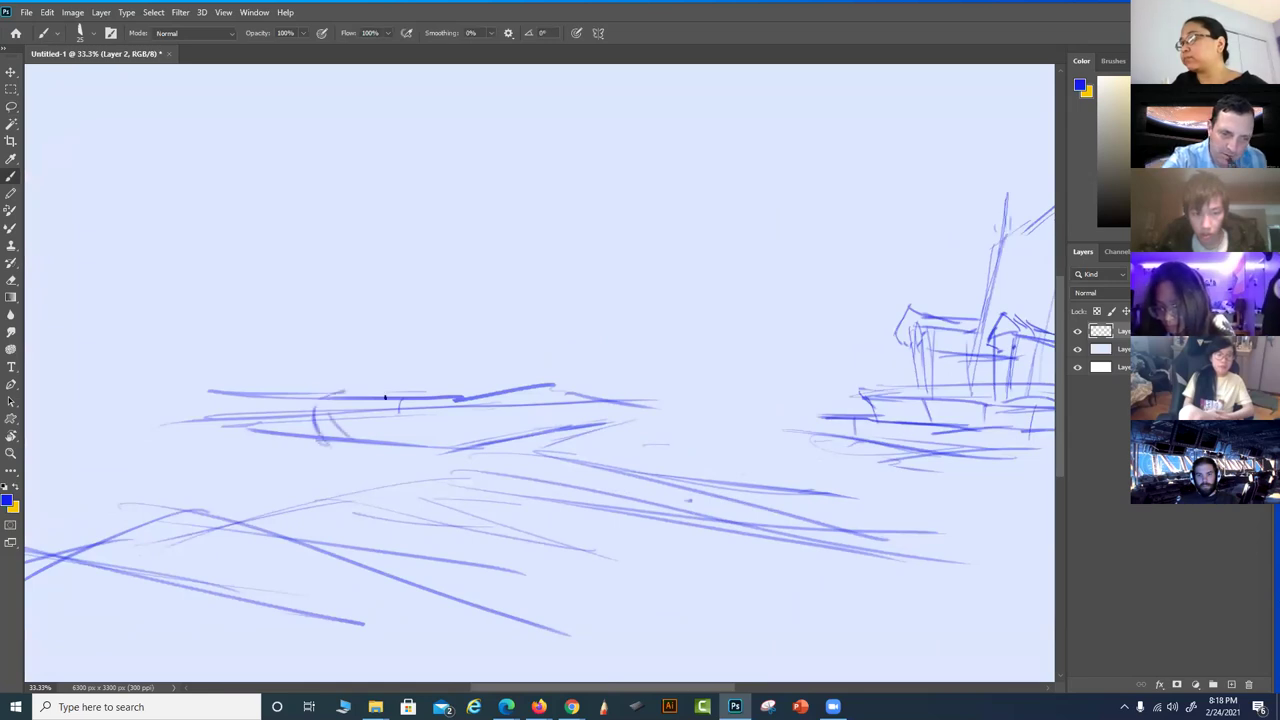
mouse_move(318, 415)
mouse_down()
mouse_move(358, 446)
mouse_move(349, 411)
mouse_move(323, 426)
mouse_move(386, 392)
mouse_move(366, 377)
mouse_move(337, 394)
mouse_move(373, 366)
mouse_up()
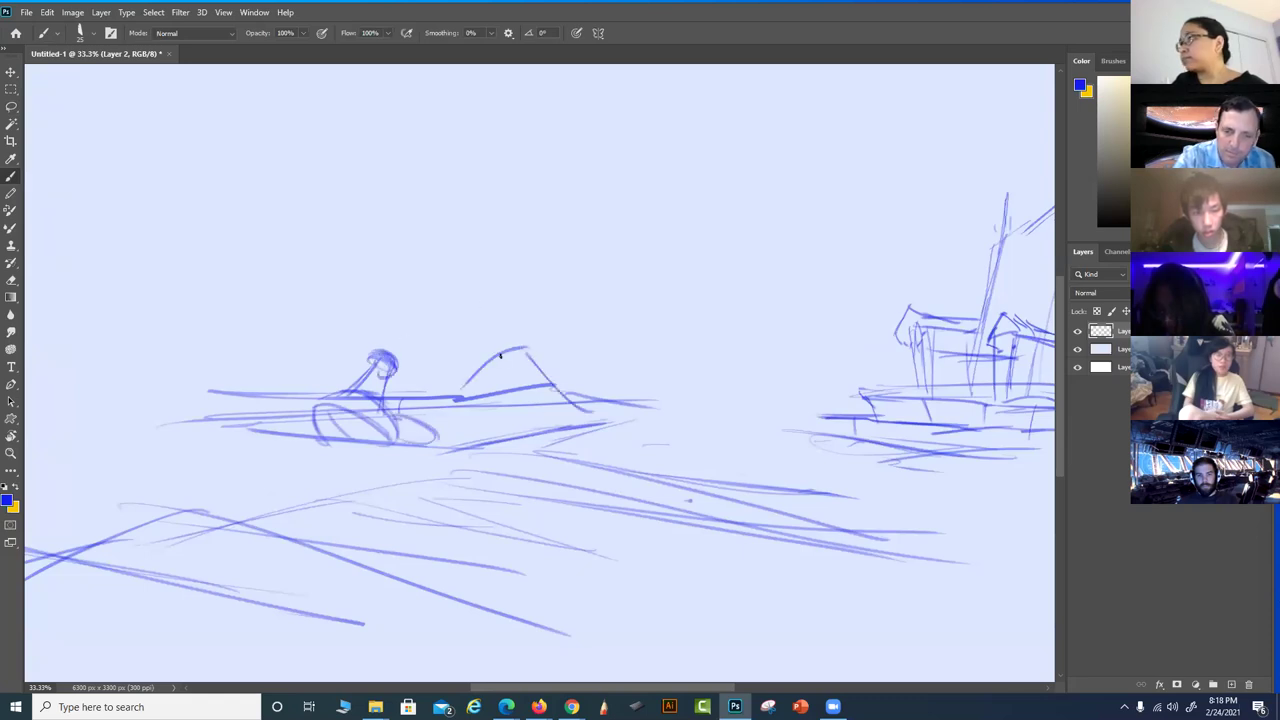
drag(318, 400, 276, 434)
mouse_move(450, 412)
mouse_down()
mouse_move(466, 385)
mouse_move(506, 365)
mouse_move(512, 392)
mouse_move(528, 393)
mouse_move(510, 371)
mouse_move(414, 404)
mouse_move(453, 385)
mouse_move(530, 388)
mouse_up()
mouse_move(545, 383)
mouse_down()
mouse_move(577, 407)
mouse_move(563, 401)
mouse_move(601, 422)
mouse_move(583, 379)
mouse_move(574, 393)
mouse_move(579, 368)
mouse_move(587, 401)
mouse_move(580, 353)
mouse_up()
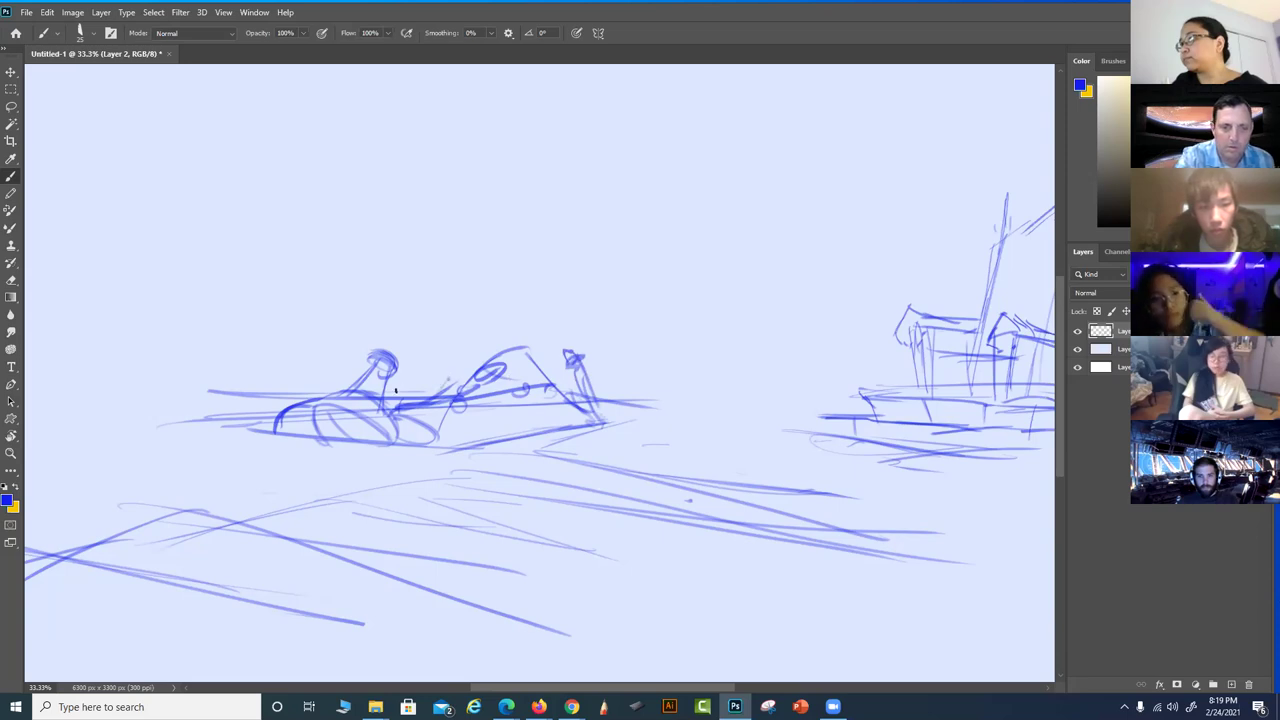
Outline a box above the vehicle with vertical strokes and a thickened top edge
drag(407, 396, 409, 328)
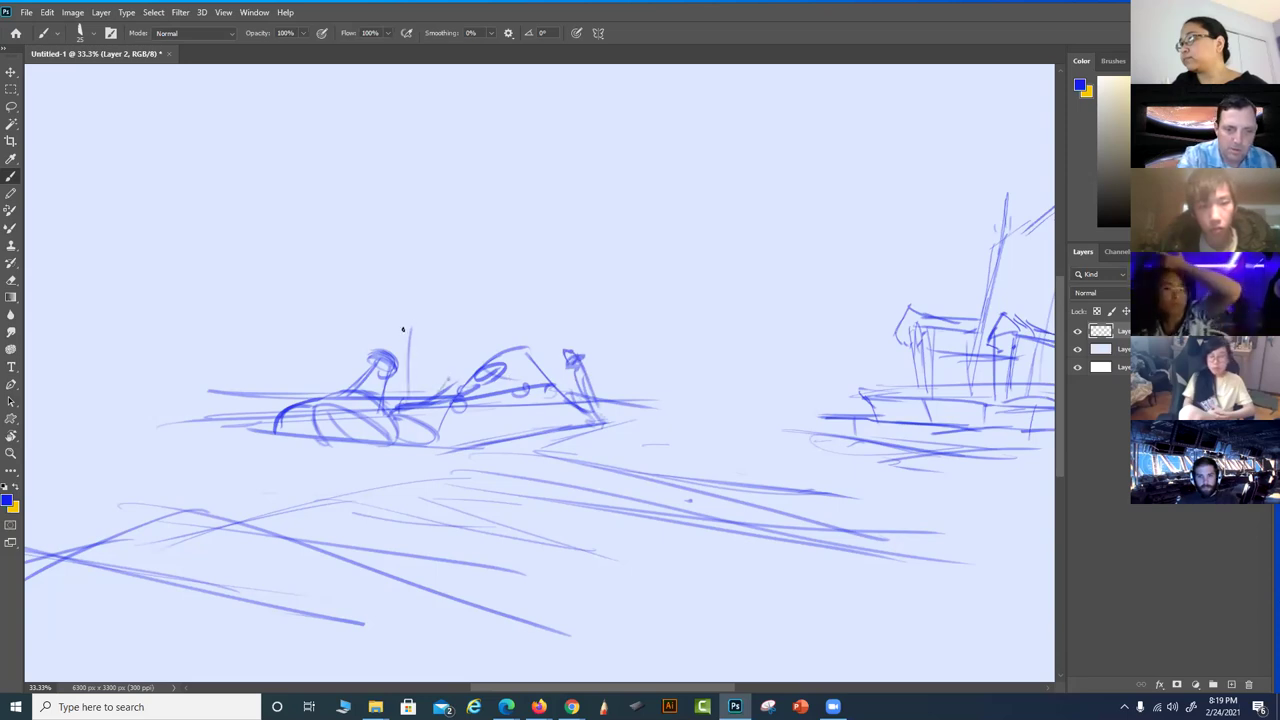
drag(408, 398, 406, 334)
drag(404, 324, 403, 340)
mouse_move(405, 385)
mouse_down()
mouse_move(400, 320)
mouse_move(325, 330)
mouse_move(330, 395)
mouse_up()
mouse_move(329, 392)
mouse_down()
mouse_move(321, 330)
mouse_move(400, 312)
mouse_move(406, 362)
mouse_move(300, 322)
mouse_move(385, 310)
mouse_move(388, 298)
mouse_up()
drag(304, 320, 372, 300)
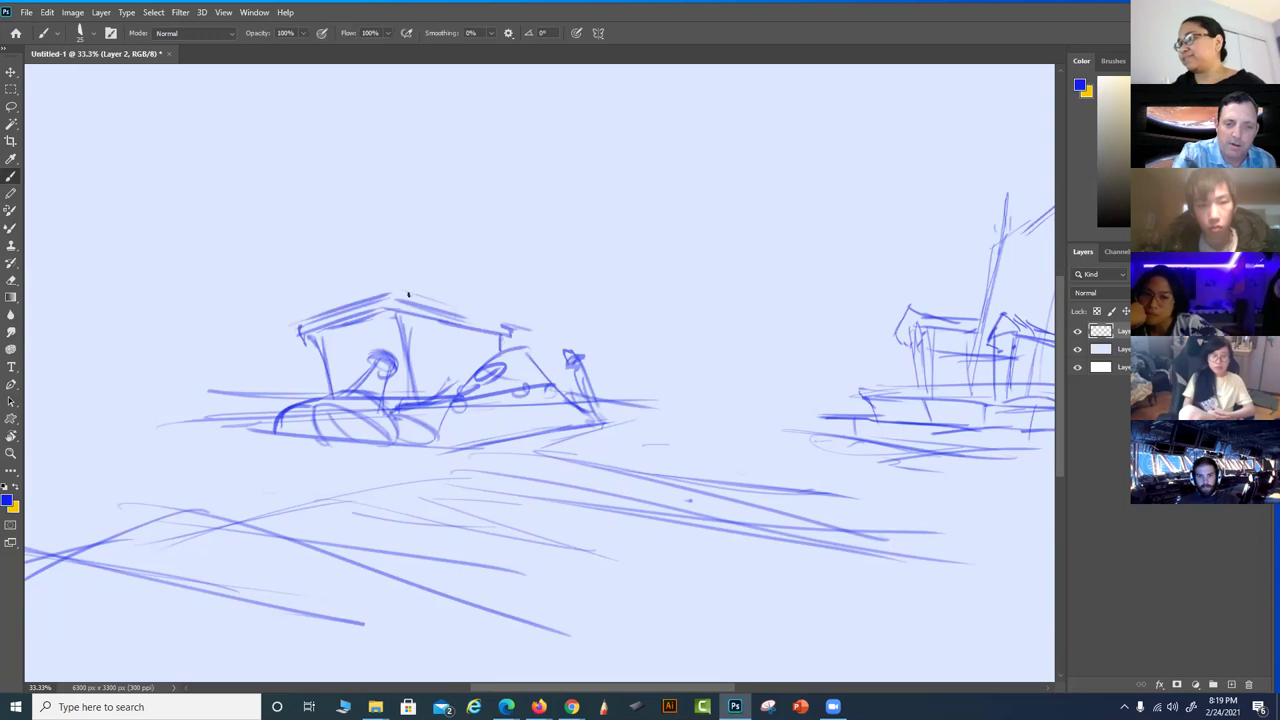
Hatch the cabin roof with diagonal strokes and add small circles on its right
drag(340, 295, 368, 274)
drag(302, 320, 374, 270)
drag(301, 316, 380, 257)
drag(318, 310, 390, 255)
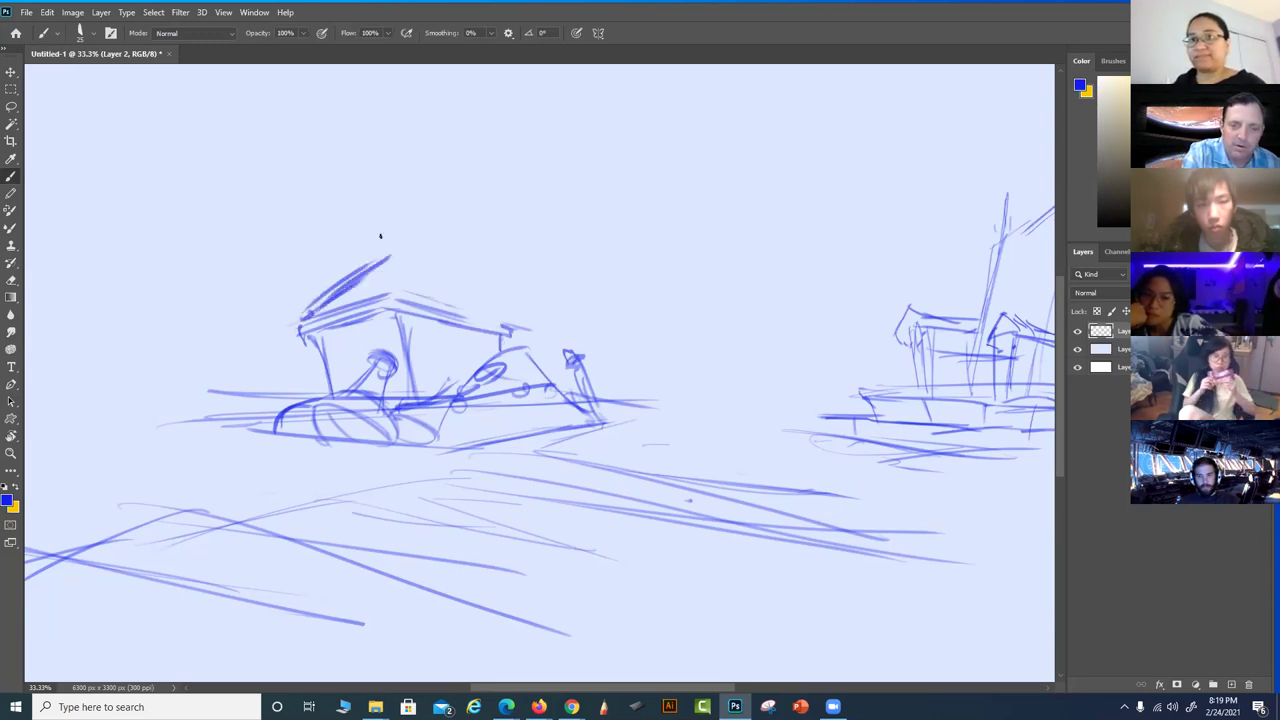
drag(413, 302, 440, 347)
drag(406, 297, 424, 307)
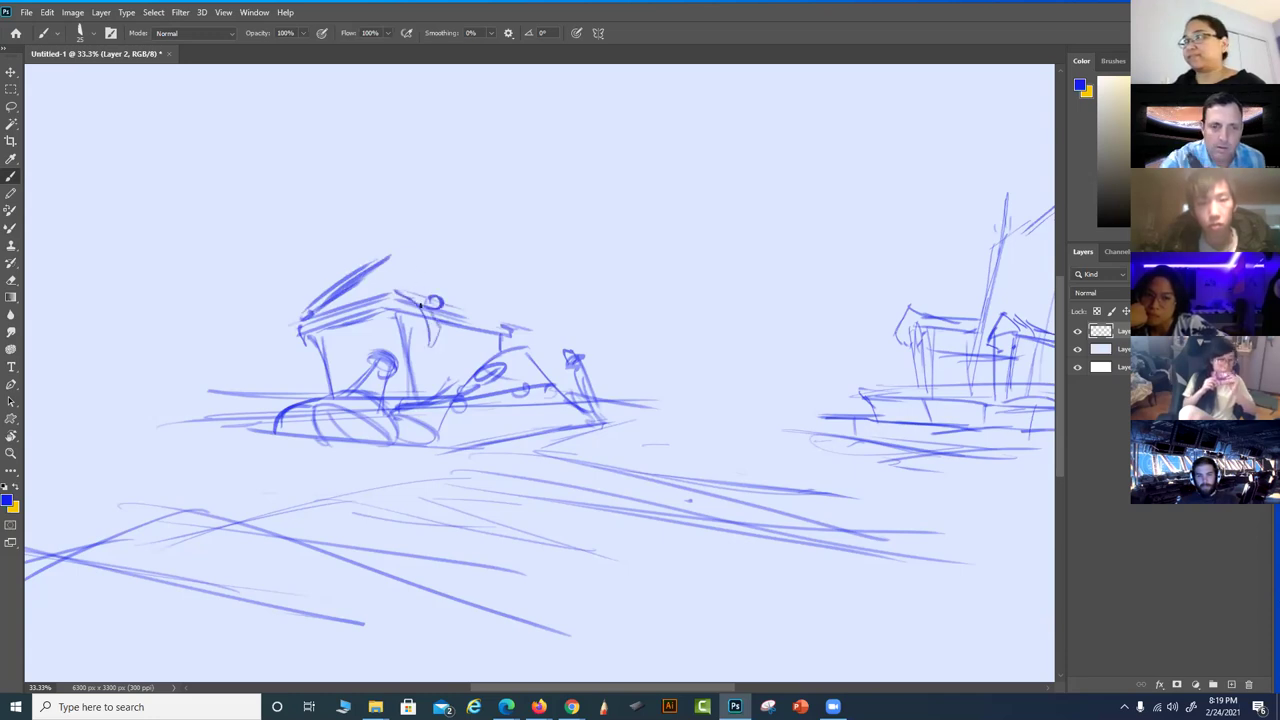
mouse_move(437, 313)
mouse_down()
mouse_move(455, 342)
mouse_move(446, 364)
mouse_up()
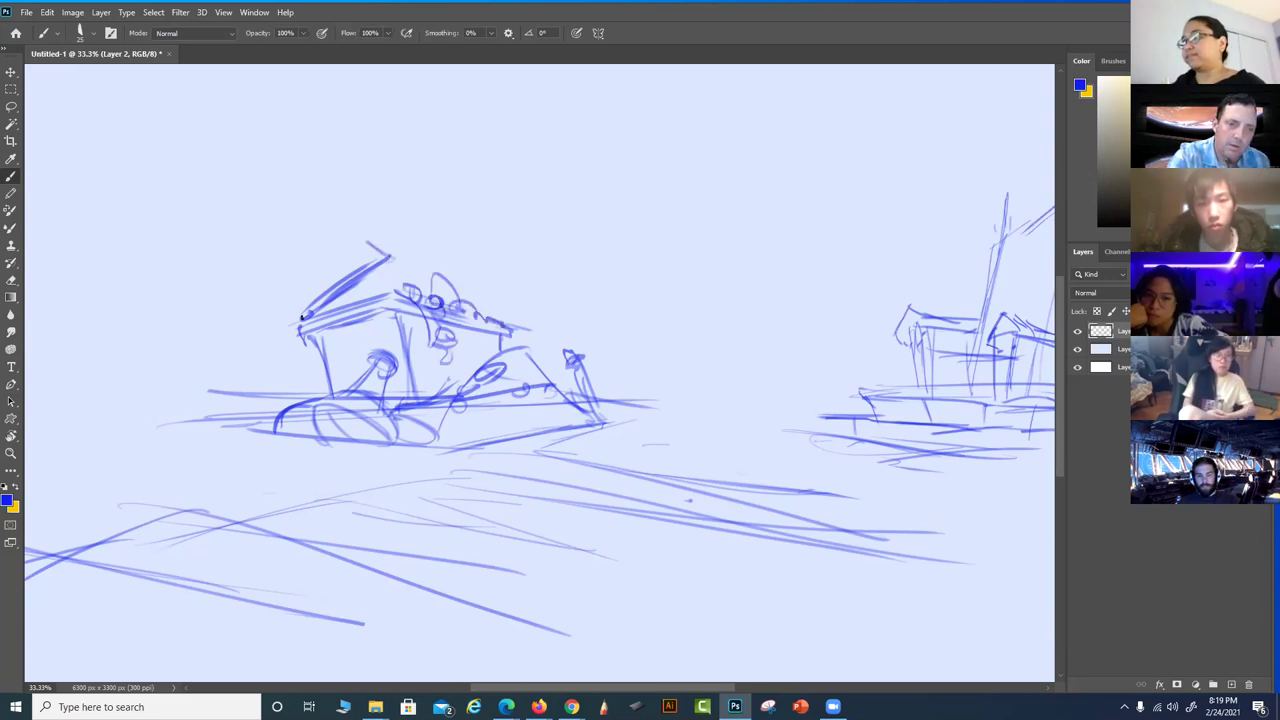
Shape the roof's top, left side and right edge, extending the roof line rightward
mouse_move(318, 252)
mouse_down()
mouse_move(311, 307)
mouse_move(336, 253)
mouse_move(361, 248)
mouse_move(316, 260)
mouse_move(306, 302)
mouse_up()
mouse_move(310, 302)
mouse_down()
mouse_move(384, 256)
mouse_move(432, 278)
mouse_up()
drag(362, 242, 430, 266)
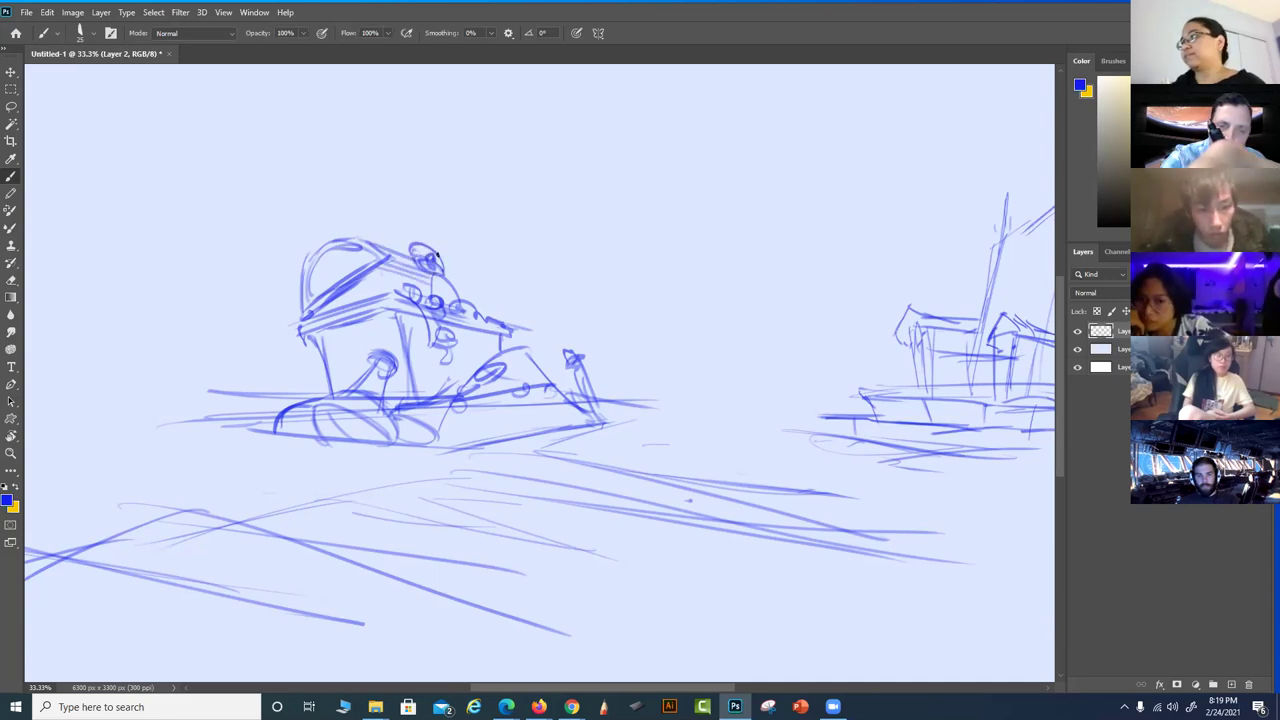
drag(446, 284, 482, 293)
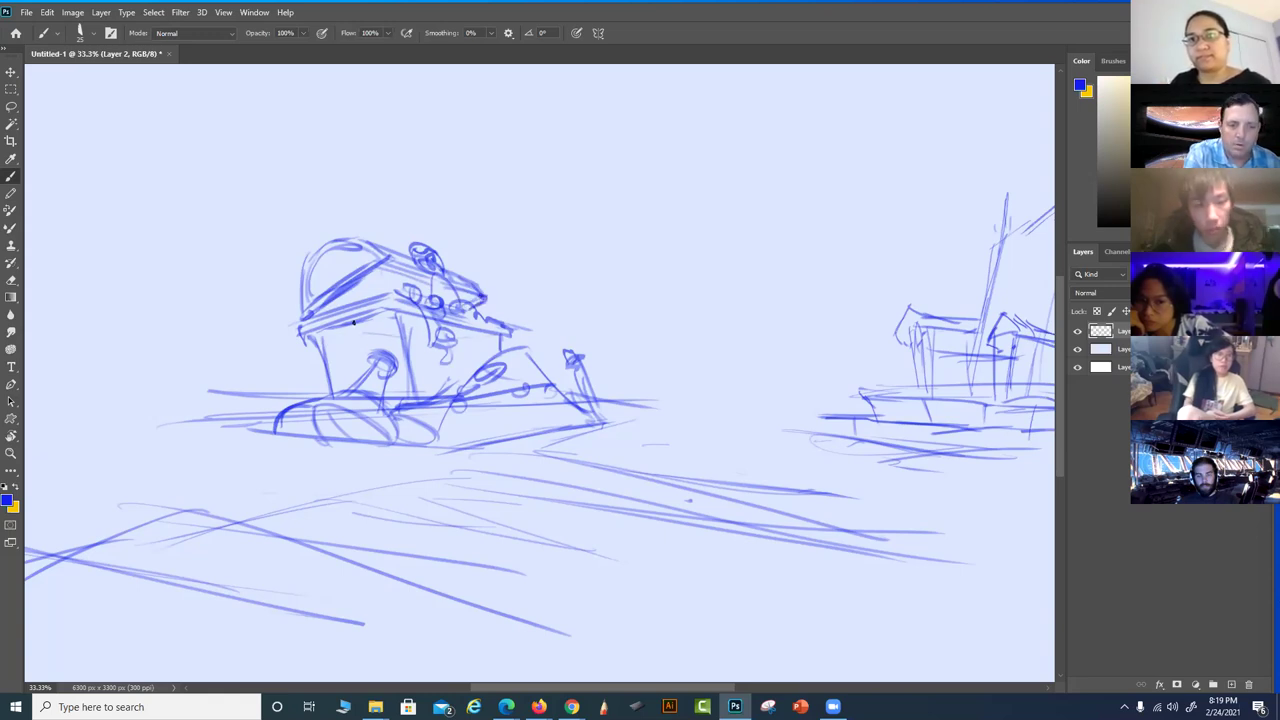
mouse_move(338, 319)
mouse_down()
mouse_move(326, 335)
mouse_move(350, 350)
mouse_move(357, 320)
mouse_up()
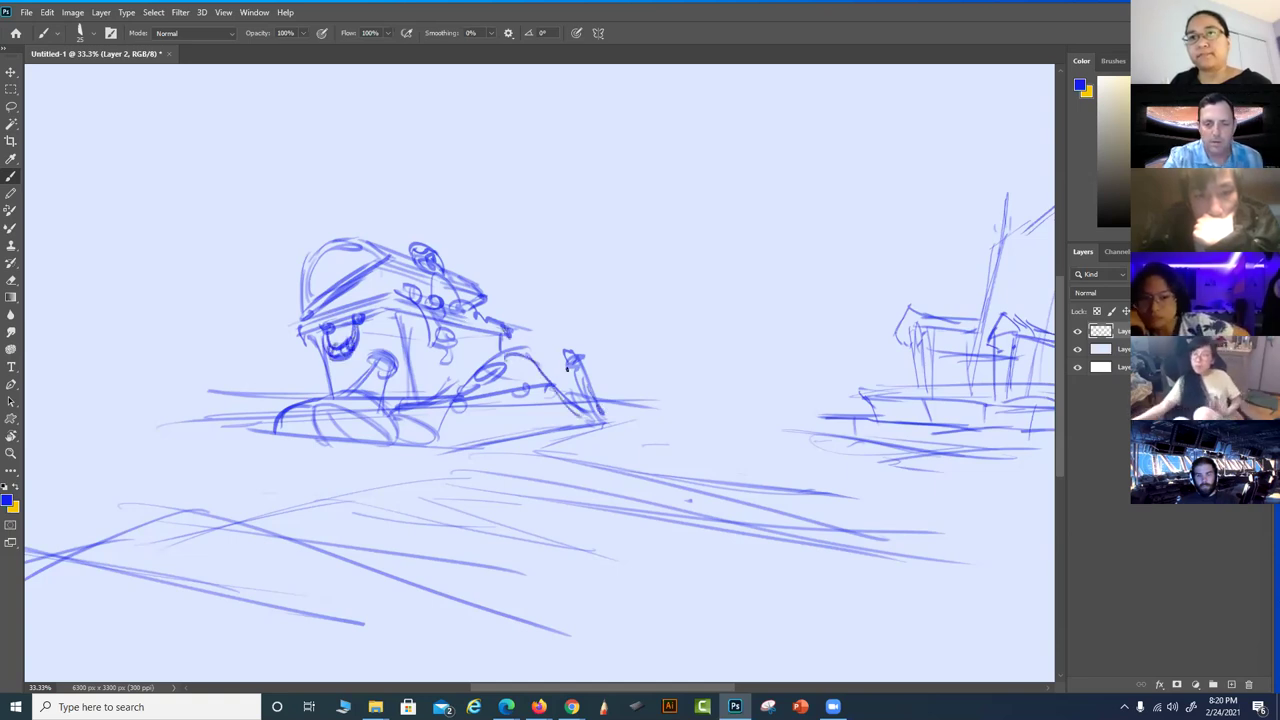
drag(632, 491, 604, 423)
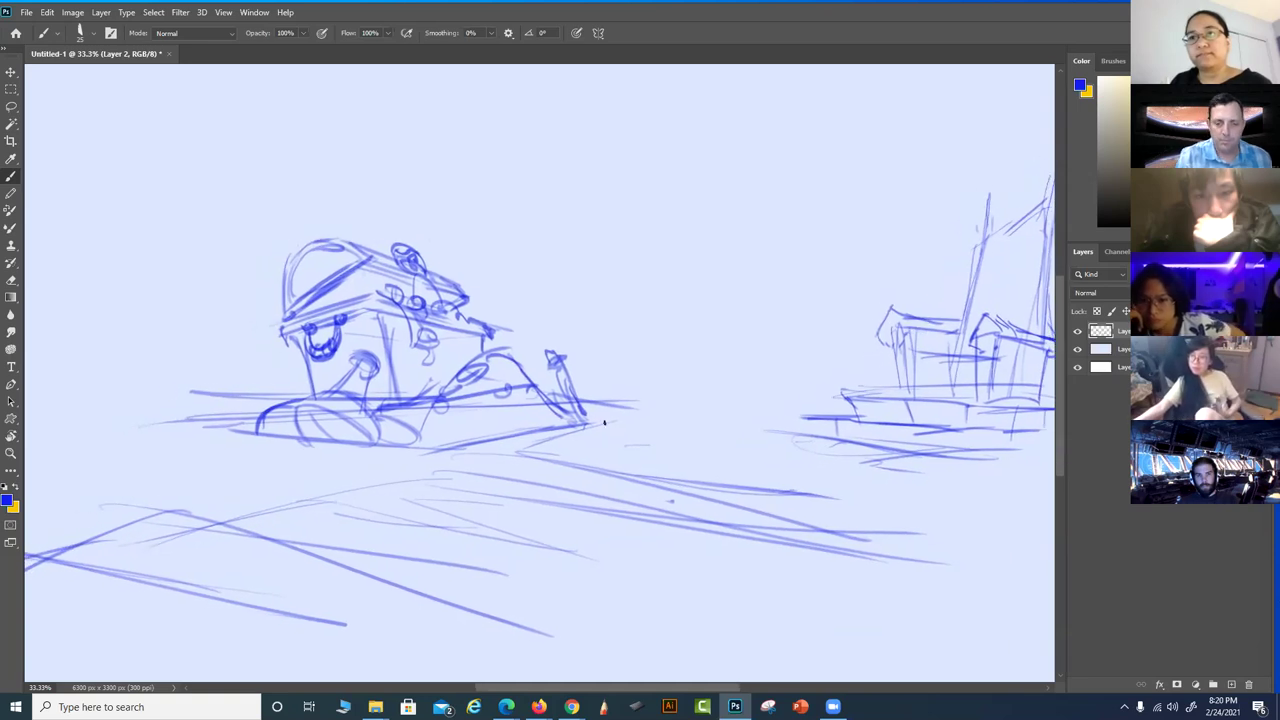
Reinforce the tread's bottom with strokes and recentre the creature-vehicle in view
drag(656, 498, 712, 452)
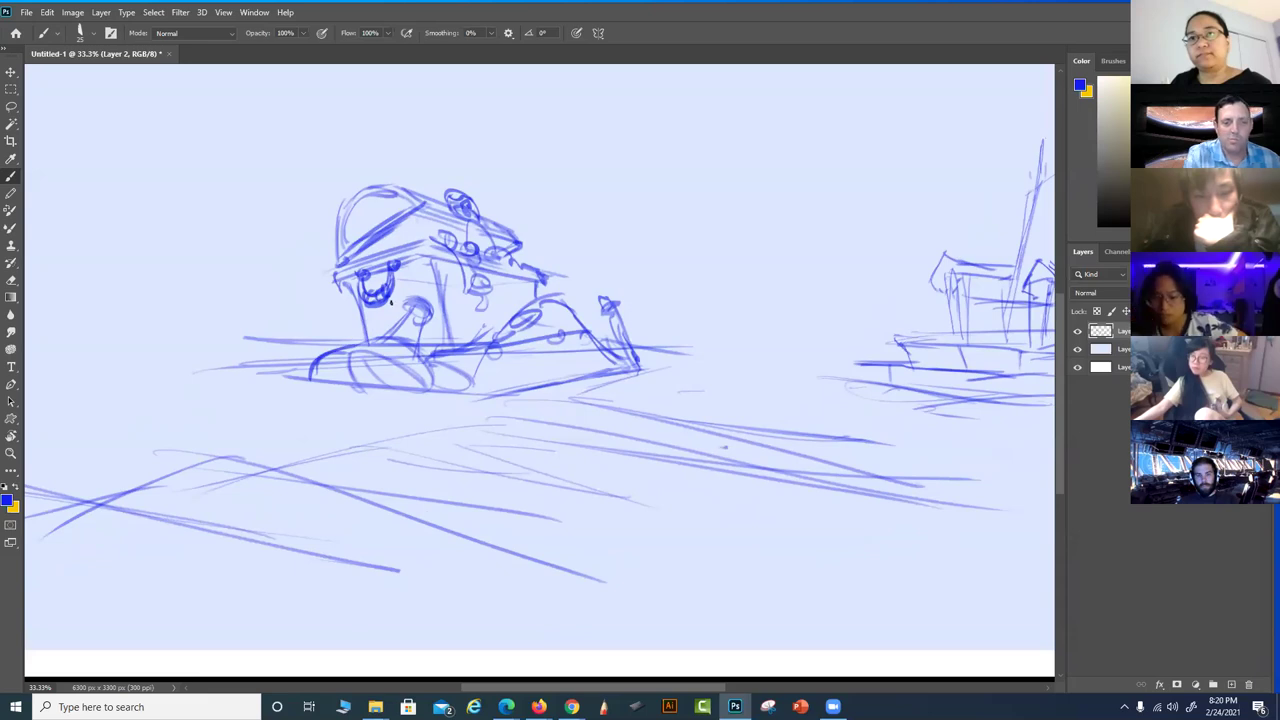
drag(418, 352, 426, 387)
drag(306, 378, 406, 386)
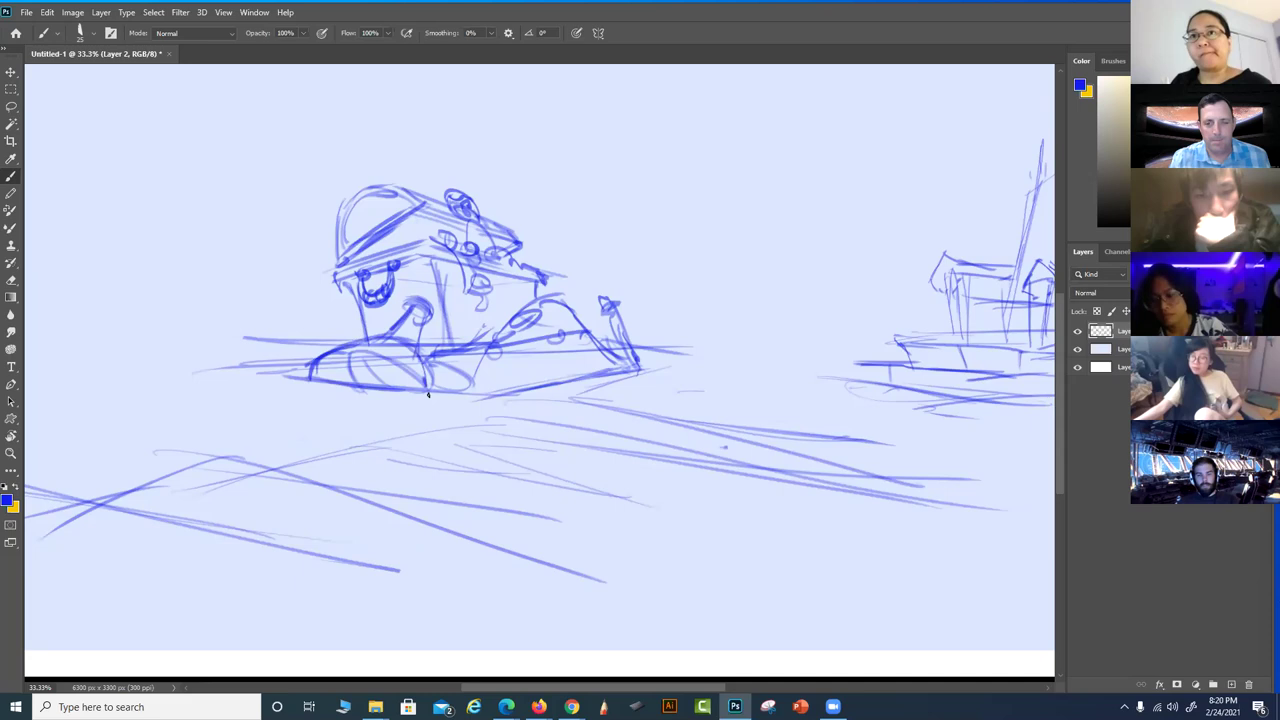
mouse_move(677, 458)
mouse_down()
mouse_move(737, 429)
mouse_move(766, 471)
mouse_move(772, 456)
mouse_move(603, 429)
mouse_move(443, 449)
mouse_move(440, 463)
mouse_move(433, 452)
mouse_move(520, 487)
mouse_move(642, 478)
mouse_move(531, 471)
mouse_up()
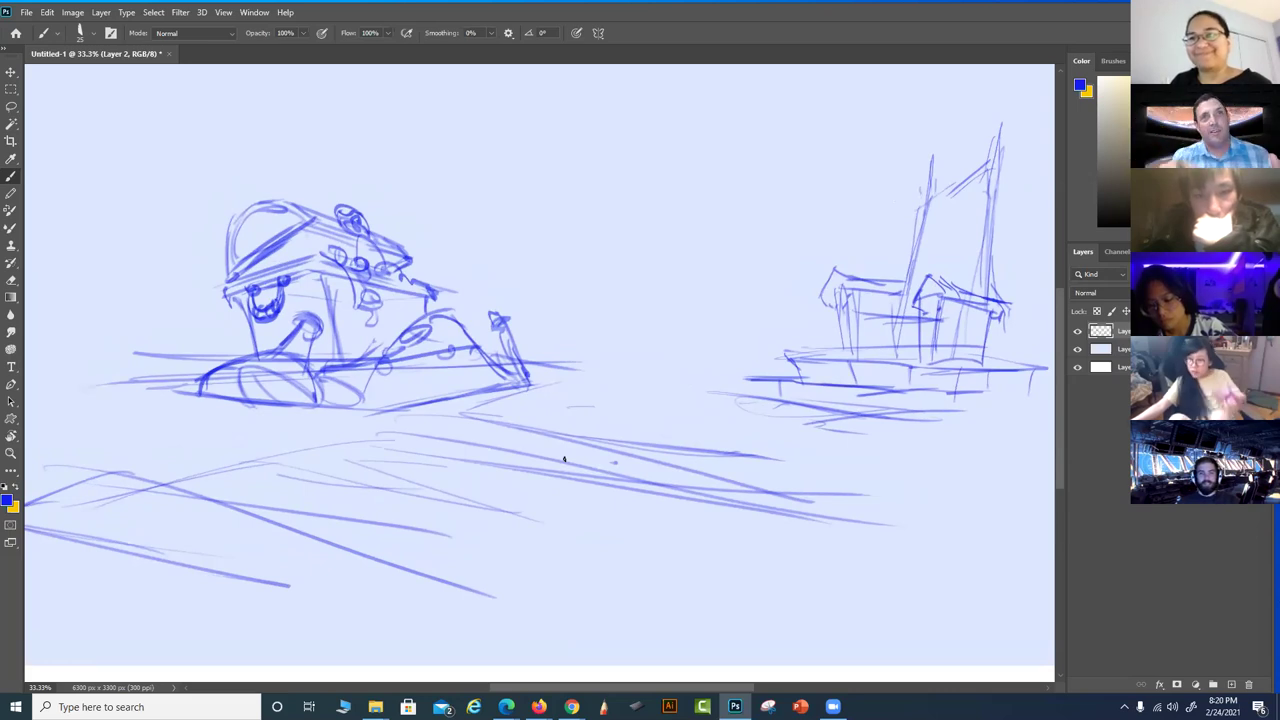
drag(520, 460, 700, 460)
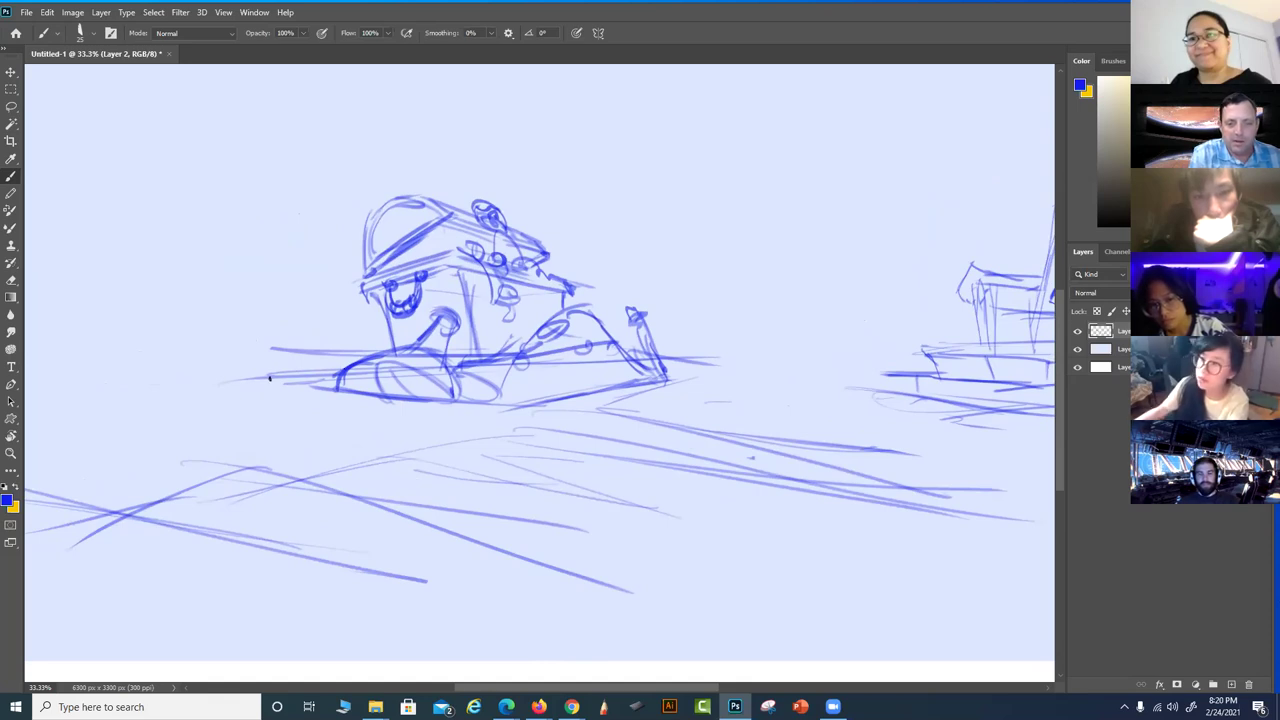
Outline the platform under the vehicle with short supports and a lower edge extending right
mouse_move(324, 373)
mouse_down()
mouse_move(422, 407)
mouse_move(522, 411)
mouse_up()
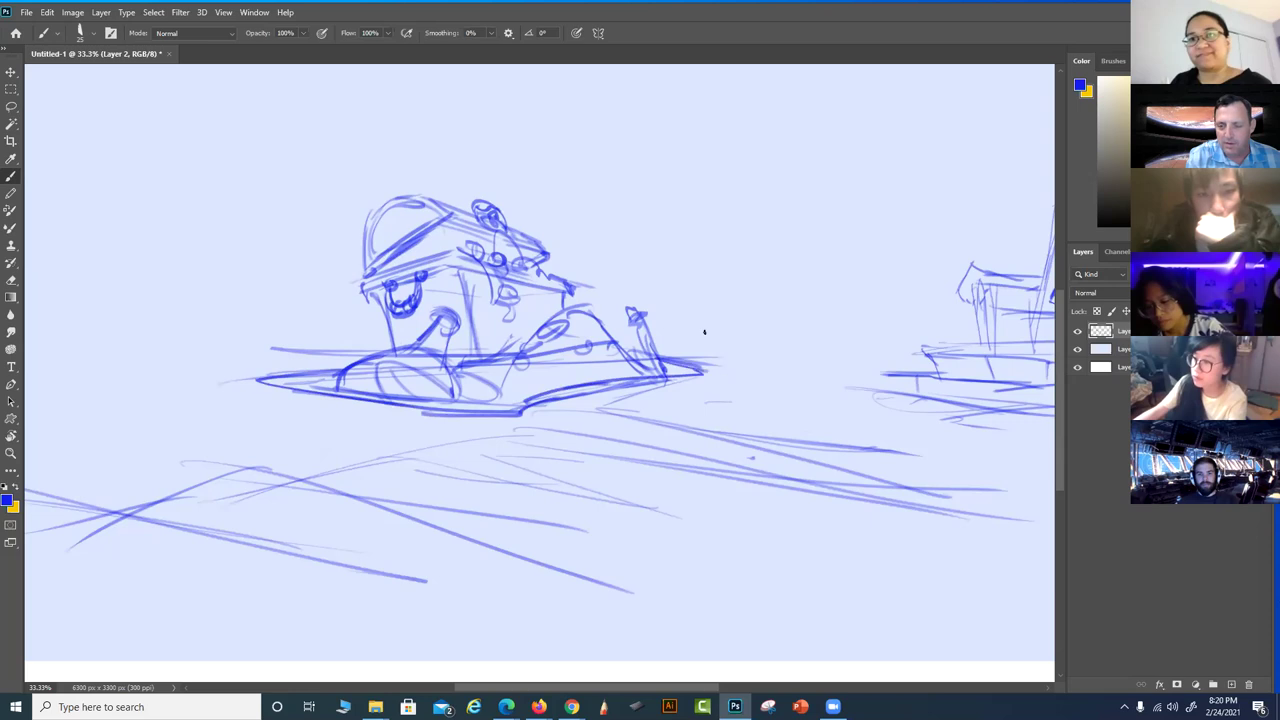
drag(705, 366, 703, 395)
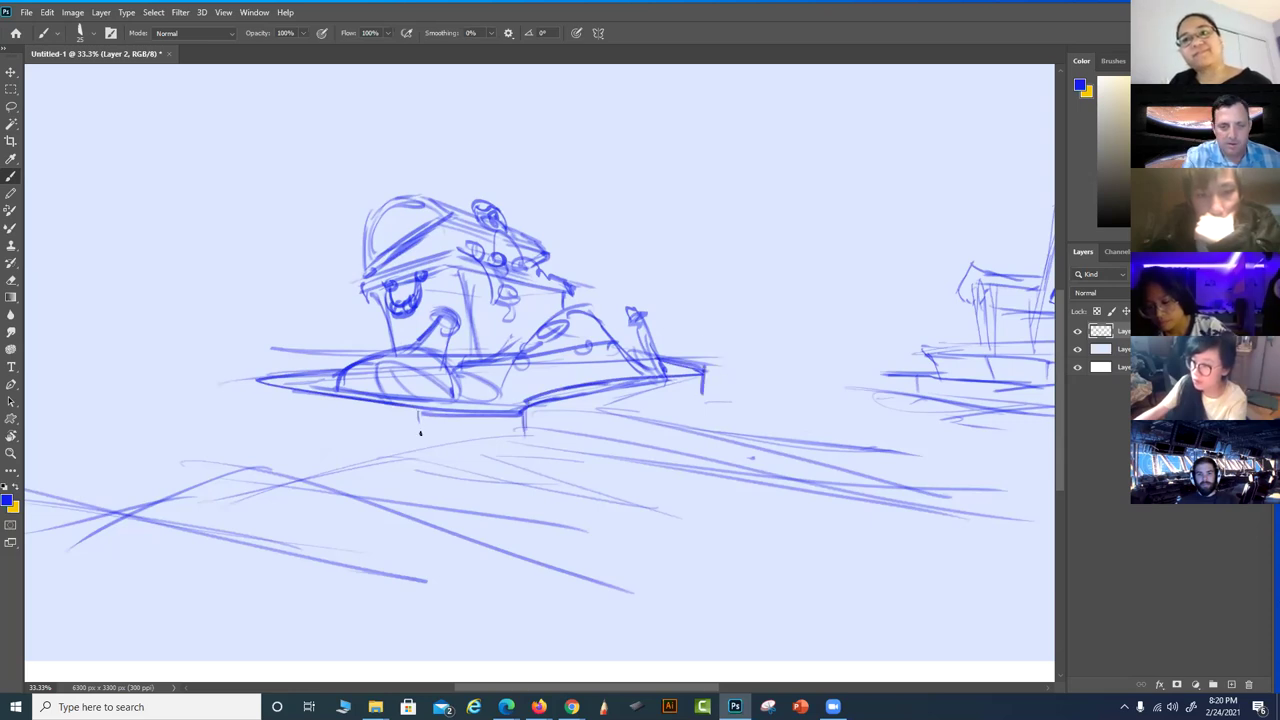
drag(322, 394, 324, 425)
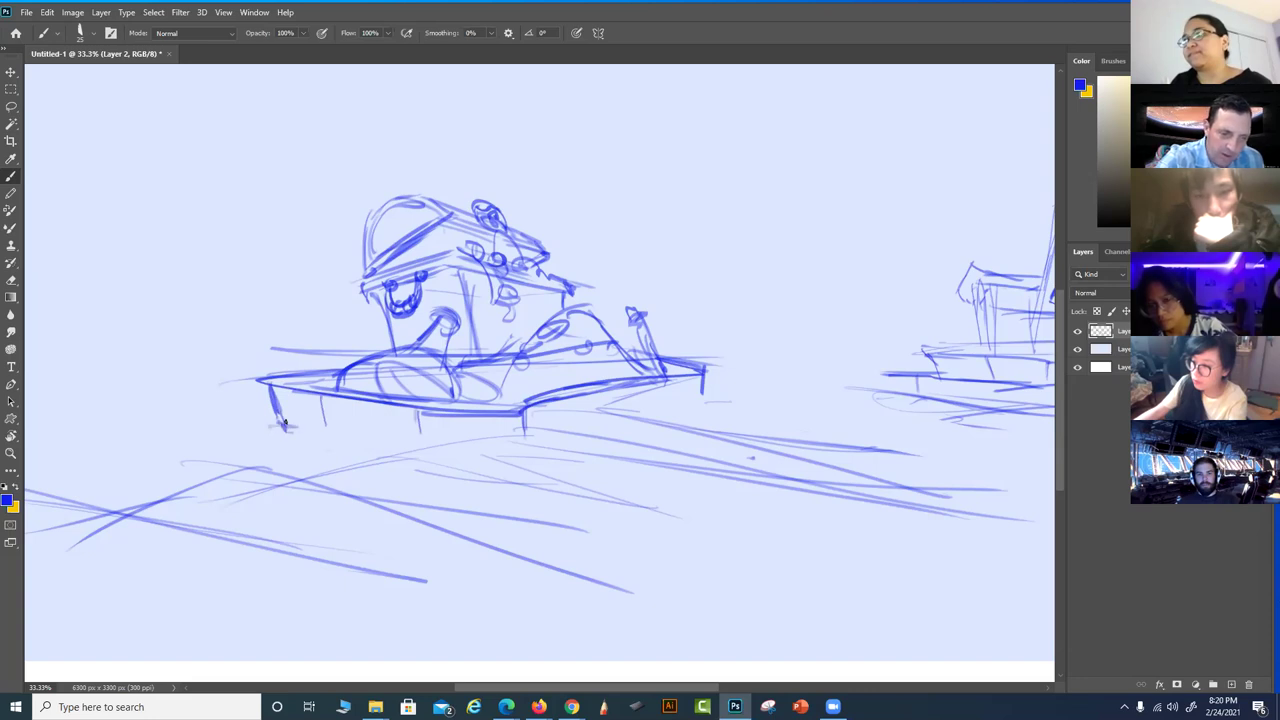
drag(253, 438, 356, 443)
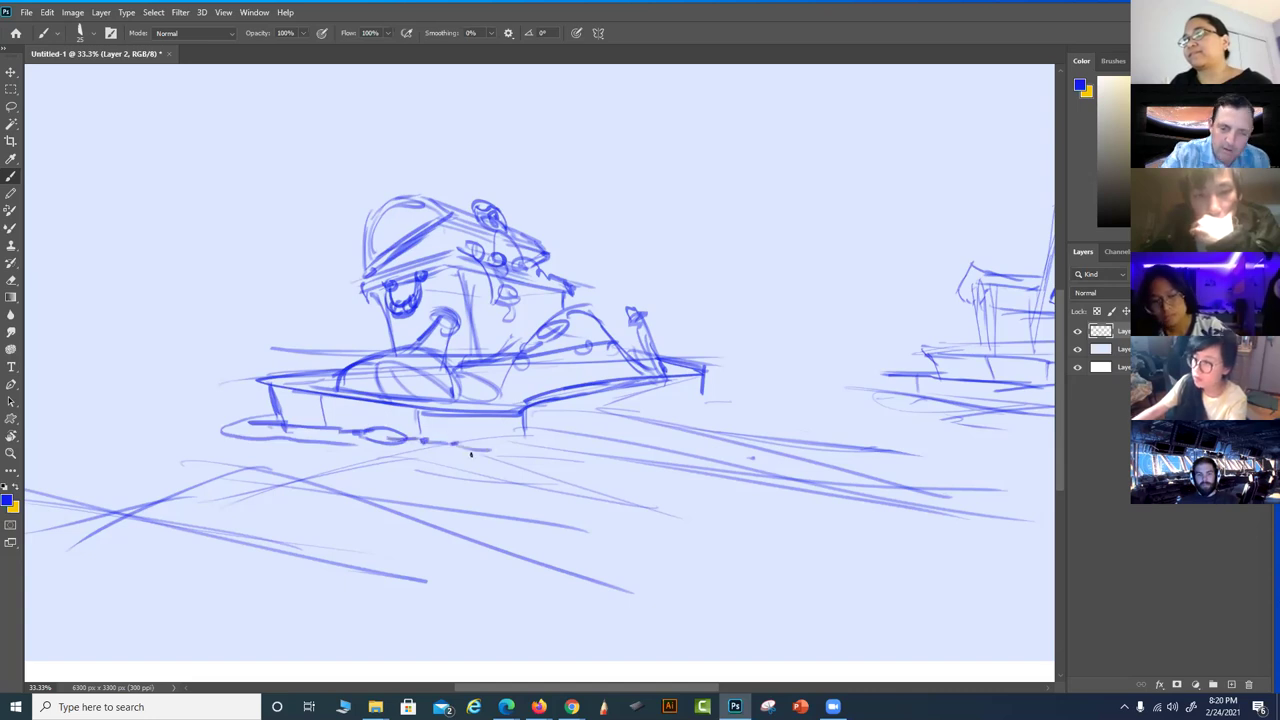
drag(487, 436, 548, 438)
mouse_move(630, 390)
mouse_down()
mouse_move(631, 408)
mouse_move(720, 392)
mouse_up()
drag(554, 428, 640, 402)
mouse_move(769, 481)
mouse_down()
mouse_move(726, 431)
mouse_move(674, 446)
mouse_move(534, 446)
mouse_move(488, 432)
mouse_up()
Sketch the curved foreground shape at the lower right
drag(820, 410, 710, 472)
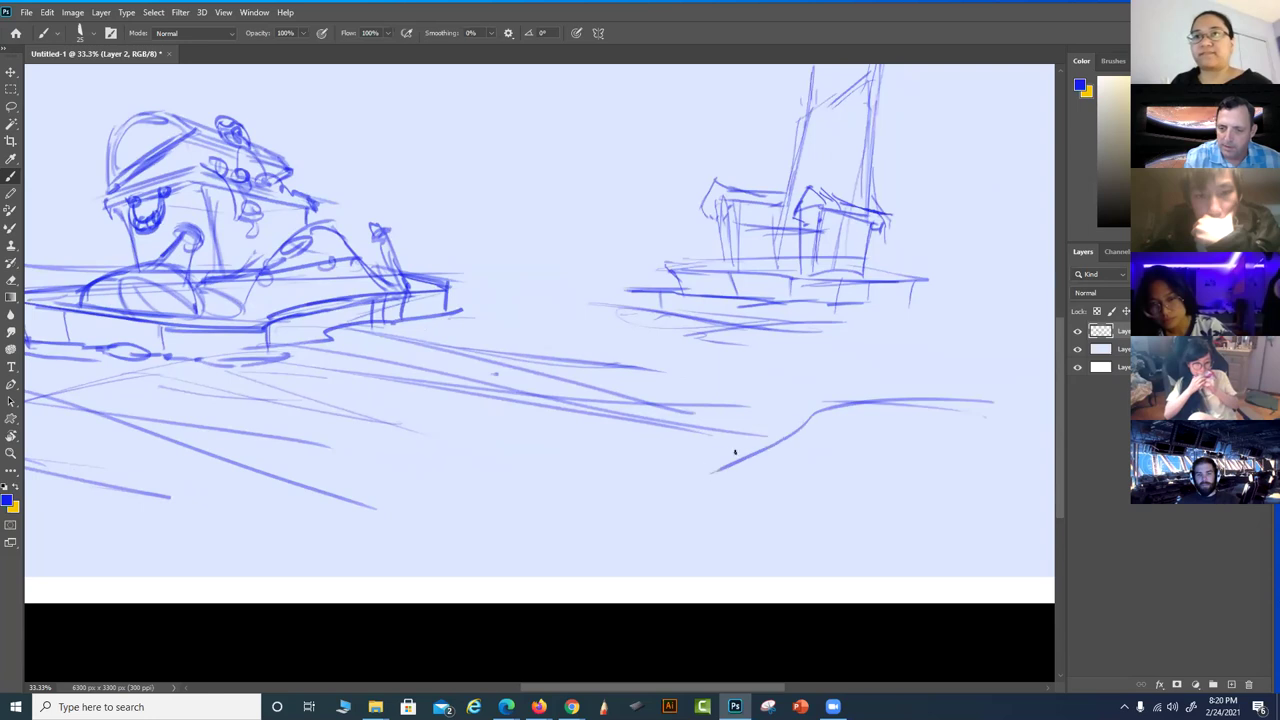
drag(545, 518, 884, 574)
drag(950, 401, 1016, 428)
scroll(739, 511, up, 4)
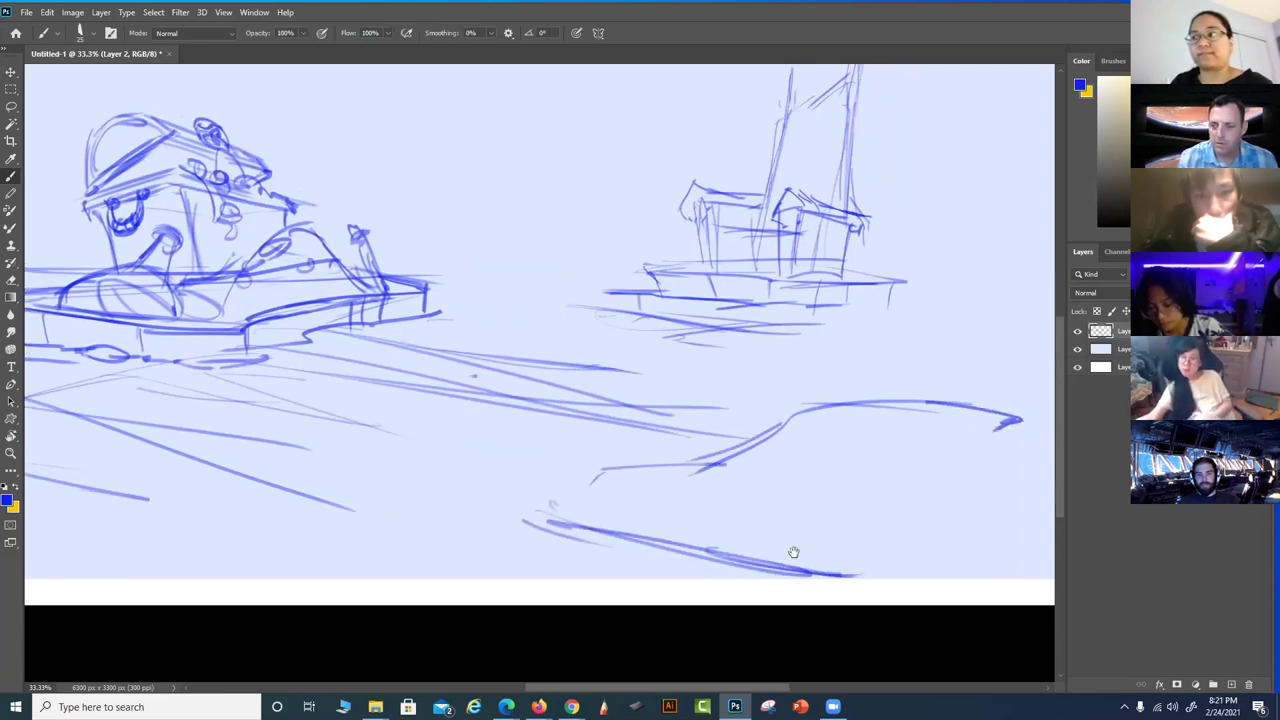
Remove the stray vertical lines drawn near the right edge
mouse_move(932, 75)
mouse_down()
mouse_move(894, 500)
mouse_move(918, 600)
mouse_move(958, 40)
mouse_up()
key(ctrl+z)
key(ctrl+z)
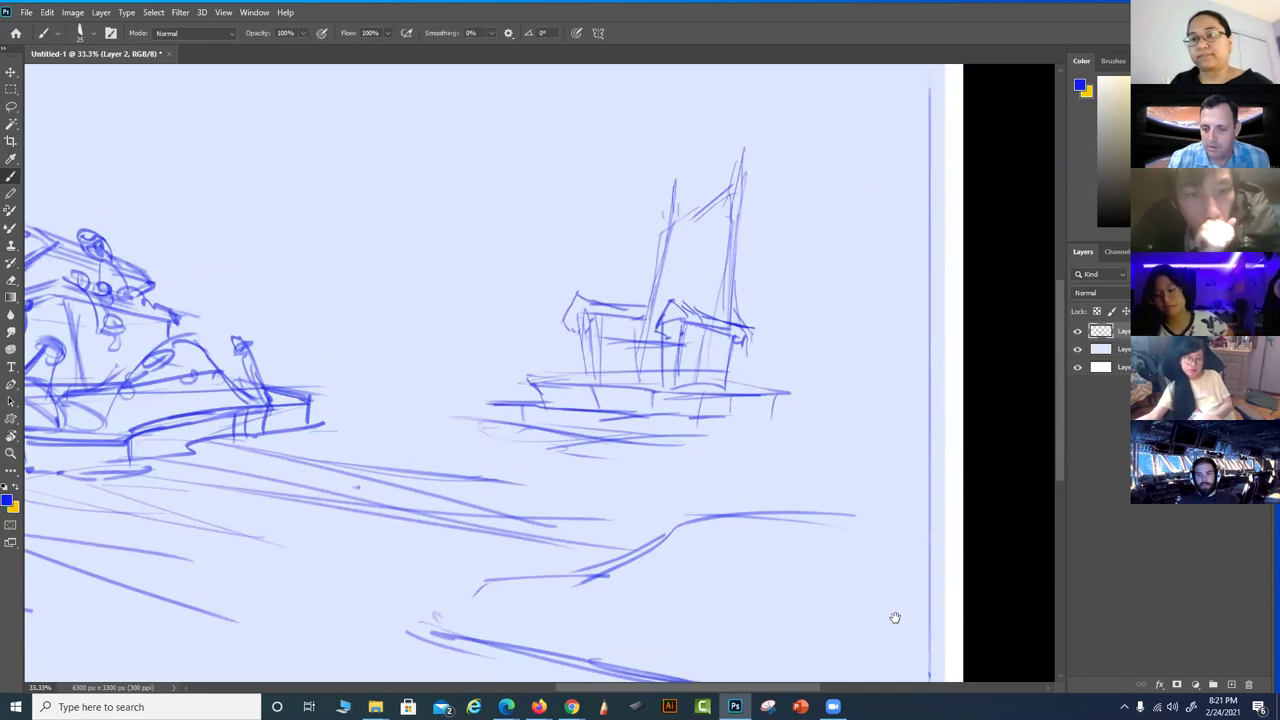
drag(894, 614, 971, 474)
scroll(466, 543, right, 1)
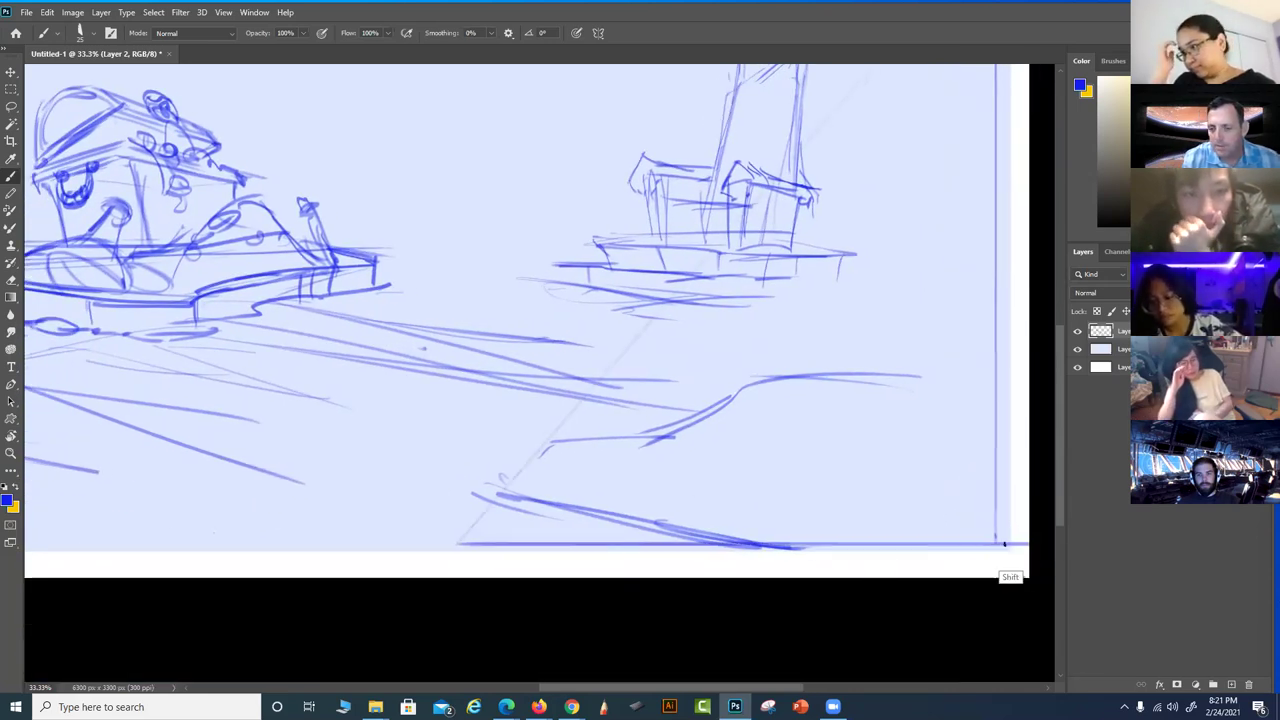
key(ctrl+z)
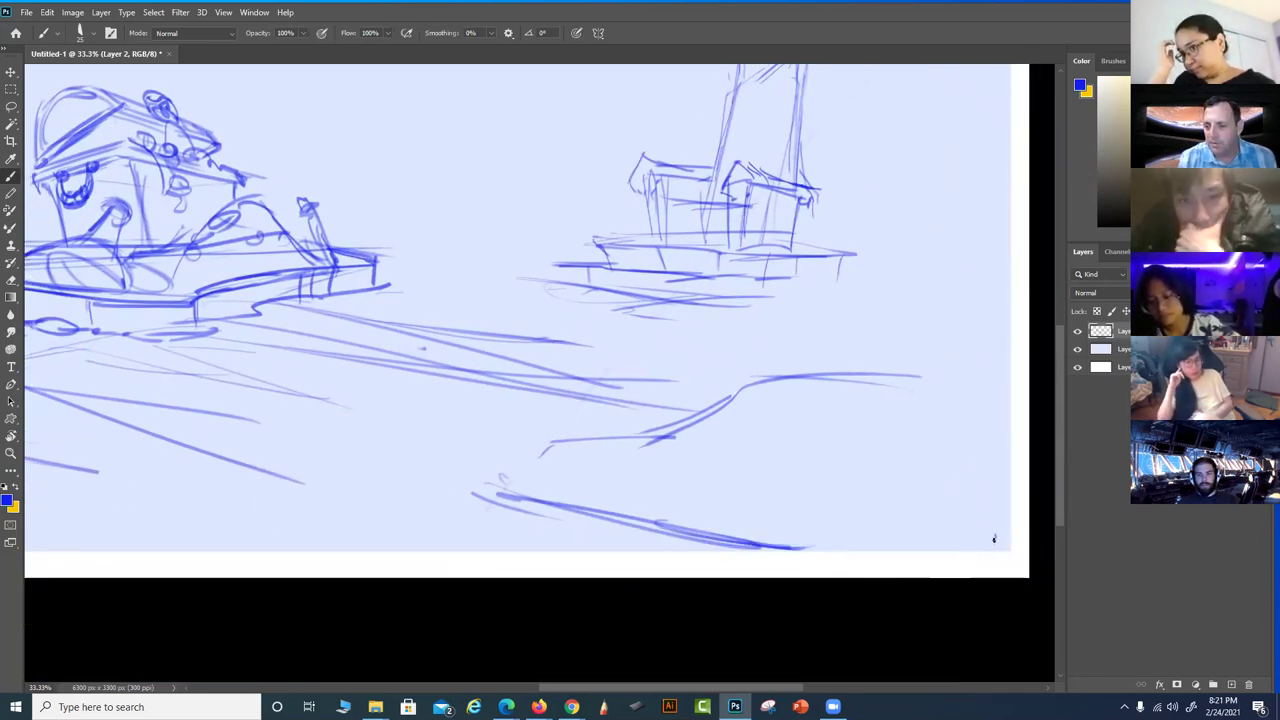
Draw straight frame lines along the canvas bottom and right edge, plus a short stroke below
mouse_move(993, 541)
mouse_down()
mouse_move(400, 523)
mouse_move(125, 552)
mouse_up()
mouse_move(868, 518)
mouse_down()
mouse_move(748, 548)
mouse_move(711, 539)
mouse_up()
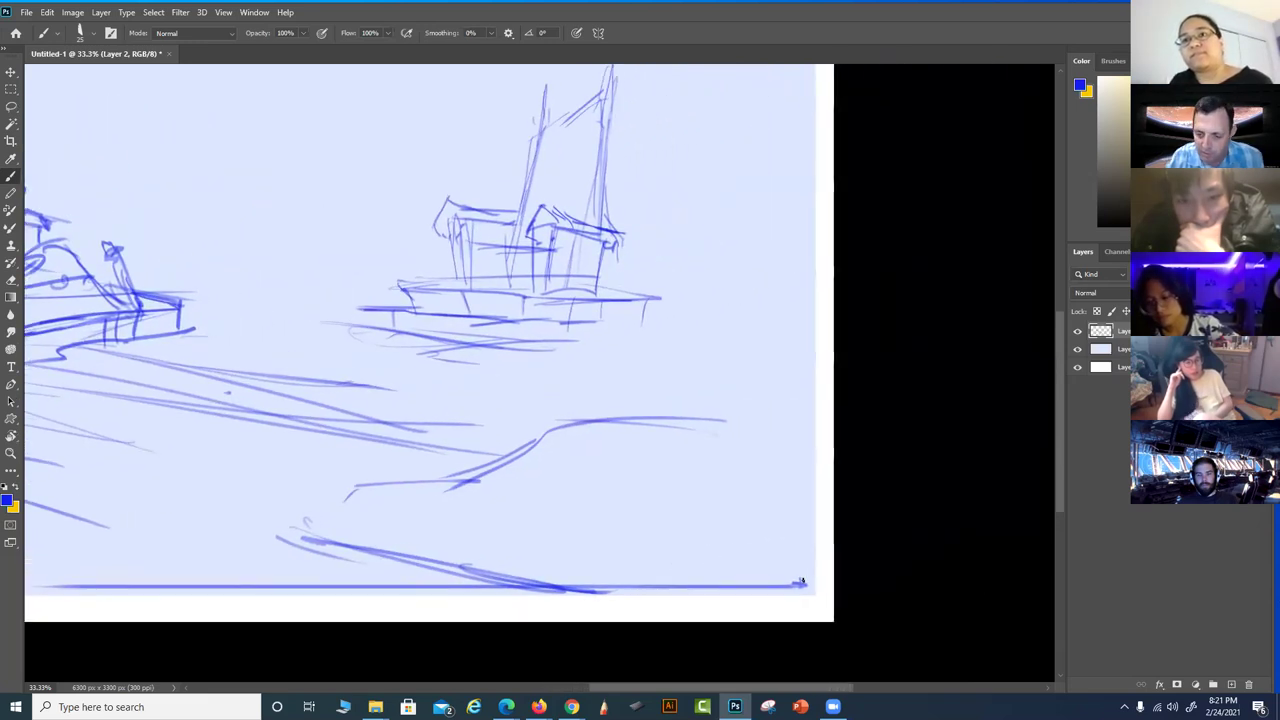
drag(804, 70, 800, 578)
drag(711, 457, 916, 468)
mouse_move(784, 426)
mouse_down()
mouse_move(791, 526)
mouse_move(814, 466)
mouse_up()
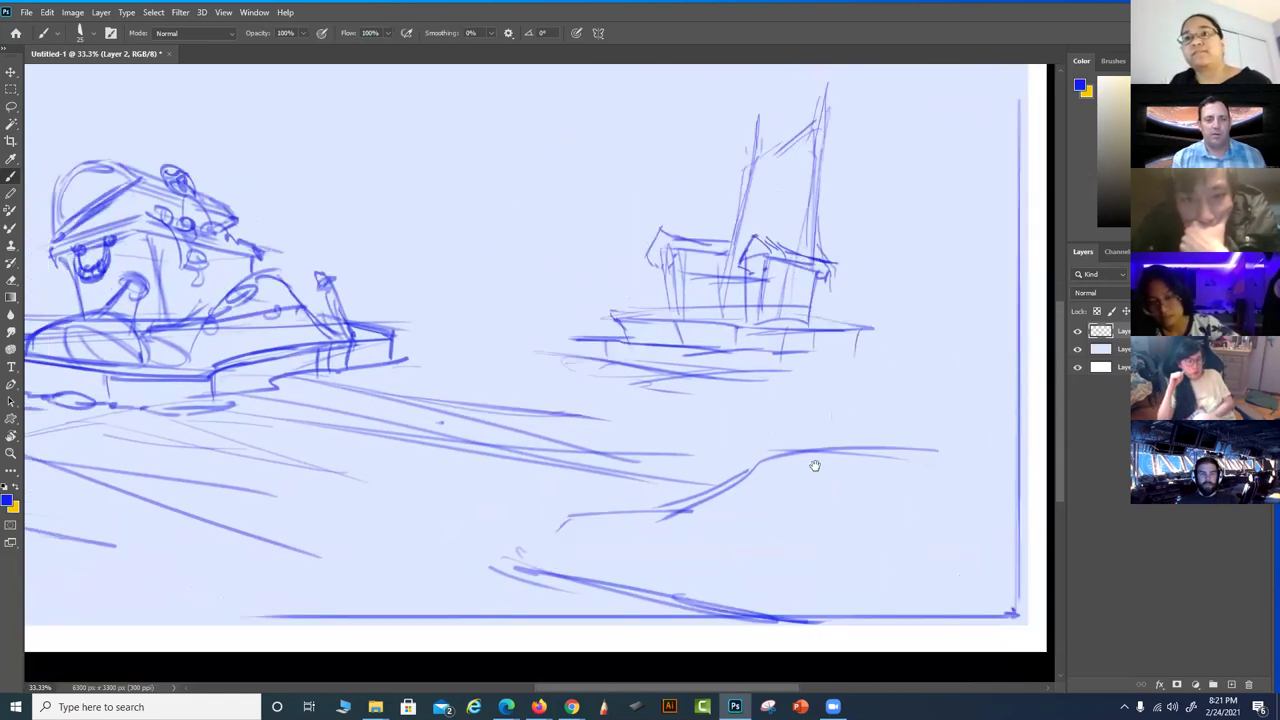
mouse_move(863, 544)
mouse_down()
mouse_move(834, 546)
mouse_move(834, 534)
mouse_up()
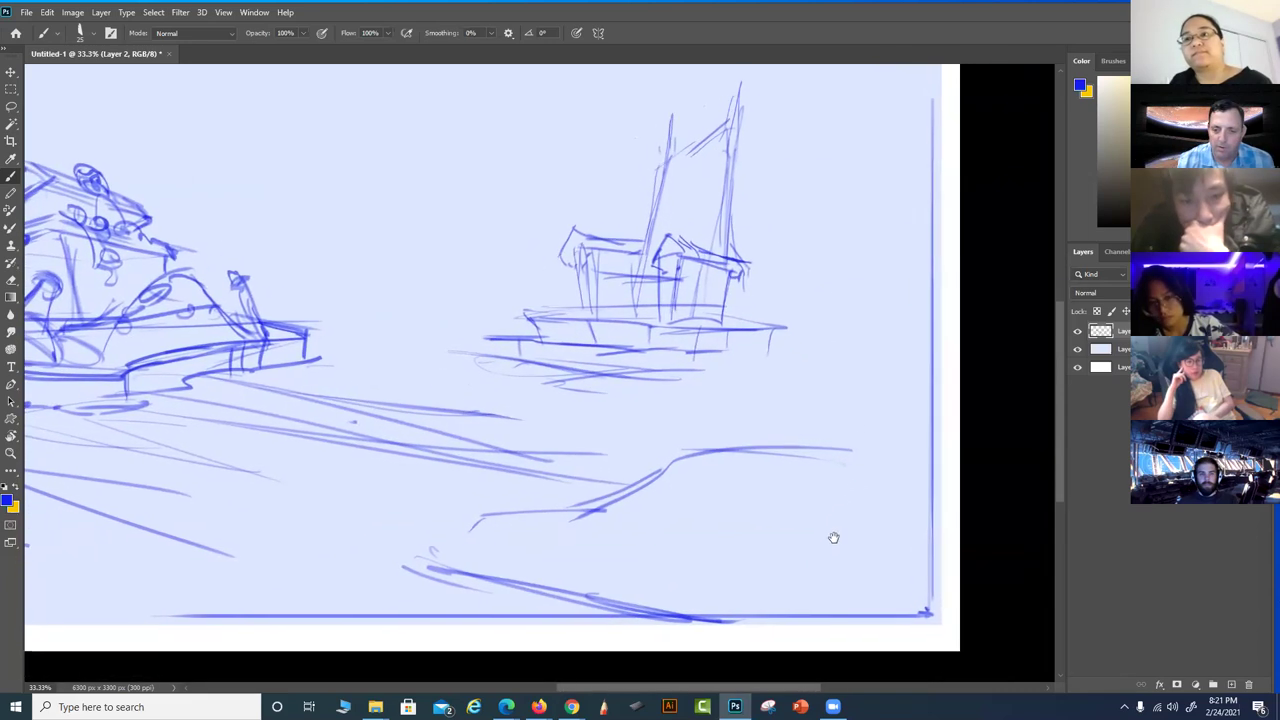
drag(716, 533, 834, 523)
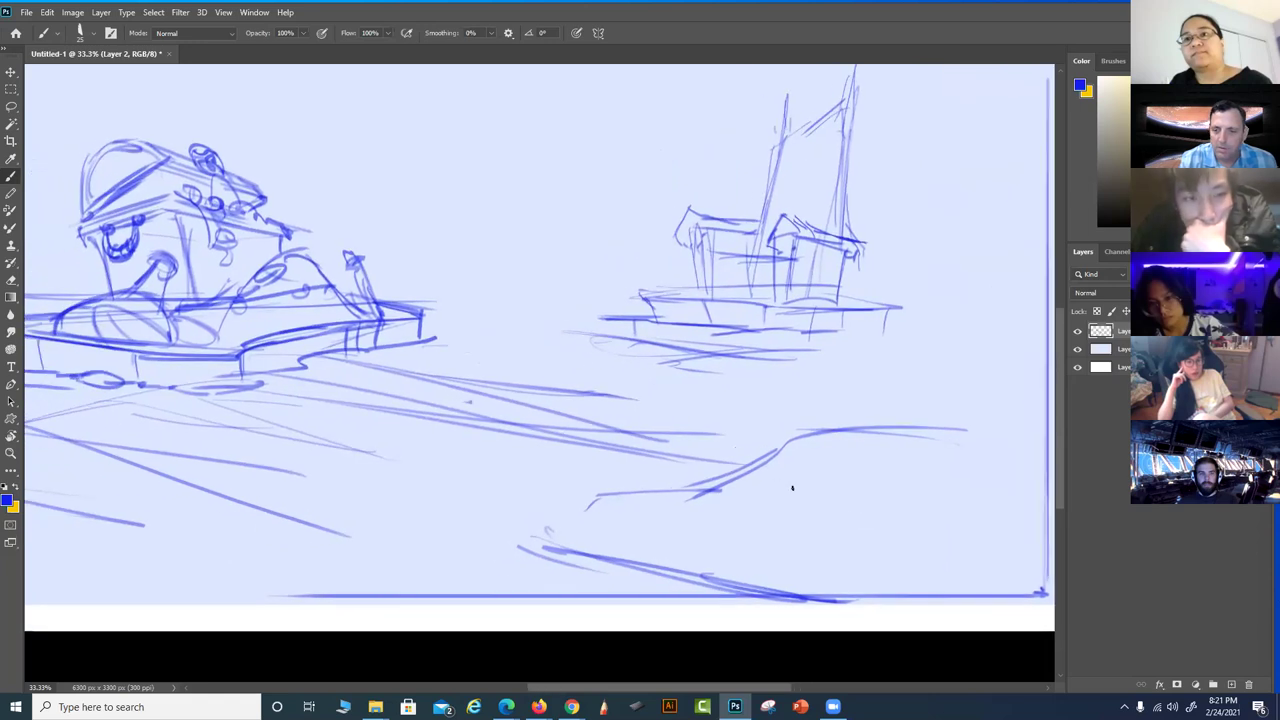
drag(531, 540, 532, 589)
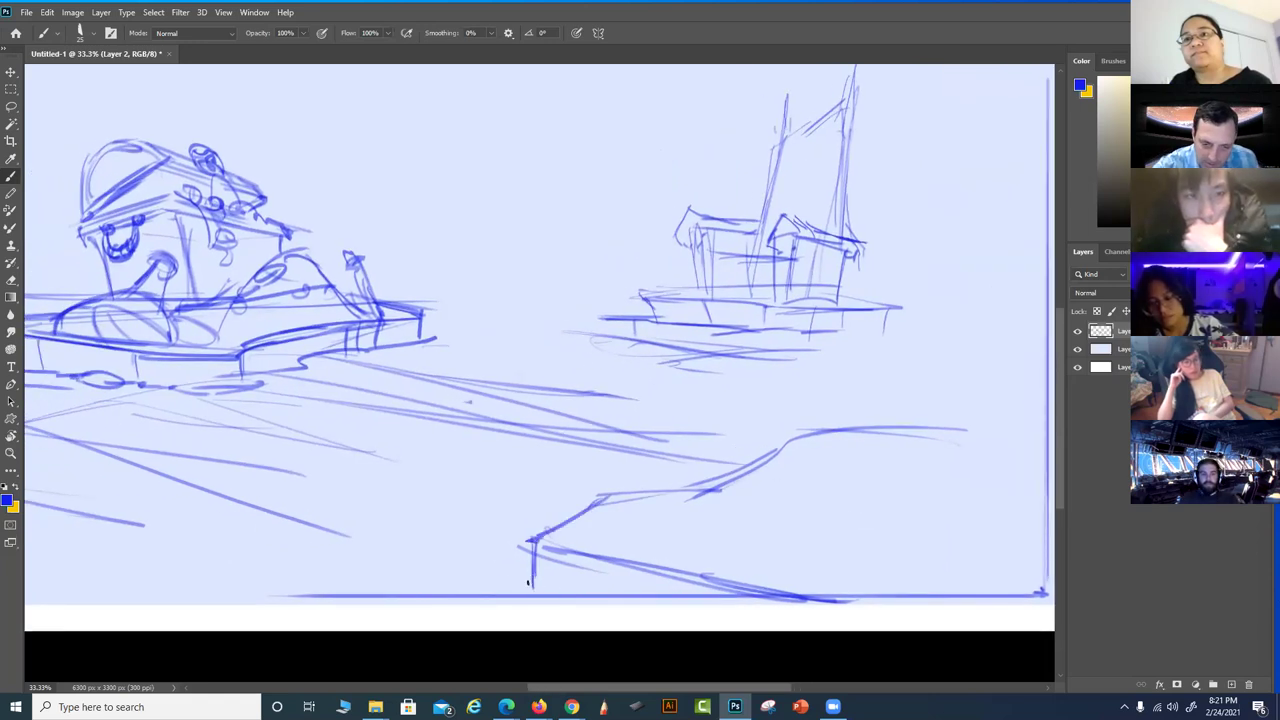
Sketch the foreground vehicle's angled nose with a hooked front stroke
mouse_move(528, 545)
mouse_down()
mouse_move(507, 513)
mouse_move(595, 537)
mouse_move(672, 537)
mouse_move(770, 588)
mouse_up()
drag(673, 541, 698, 562)
drag(578, 540, 608, 602)
mouse_move(497, 511)
mouse_down()
mouse_move(482, 531)
mouse_move(558, 495)
mouse_move(628, 485)
mouse_up()
Draw a rough wheel circle with a small ear circle above and curves around it
scroll(766, 551, right, 5)
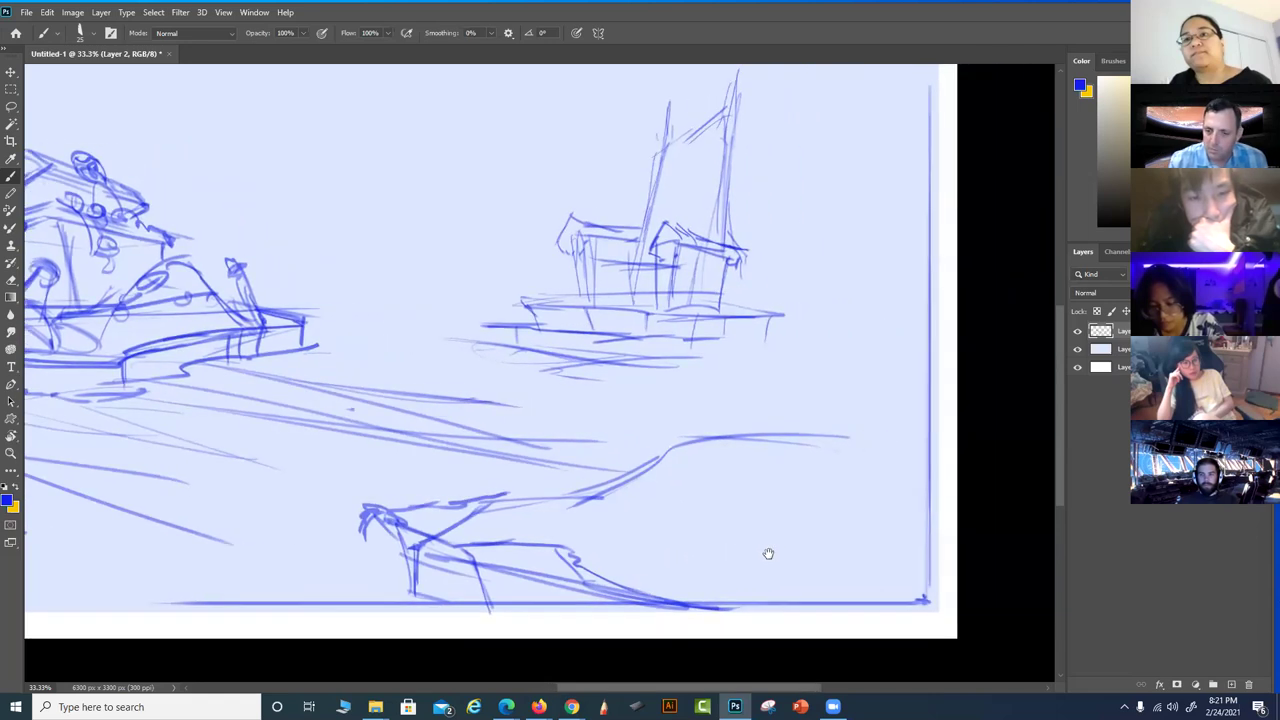
mouse_move(702, 593)
mouse_down()
mouse_move(792, 520)
mouse_move(798, 532)
mouse_move(680, 557)
mouse_move(747, 589)
mouse_move(700, 610)
mouse_move(788, 523)
mouse_move(788, 577)
mouse_move(767, 532)
mouse_move(714, 625)
mouse_move(751, 533)
mouse_move(770, 627)
mouse_move(765, 555)
mouse_move(771, 626)
mouse_move(745, 563)
mouse_up()
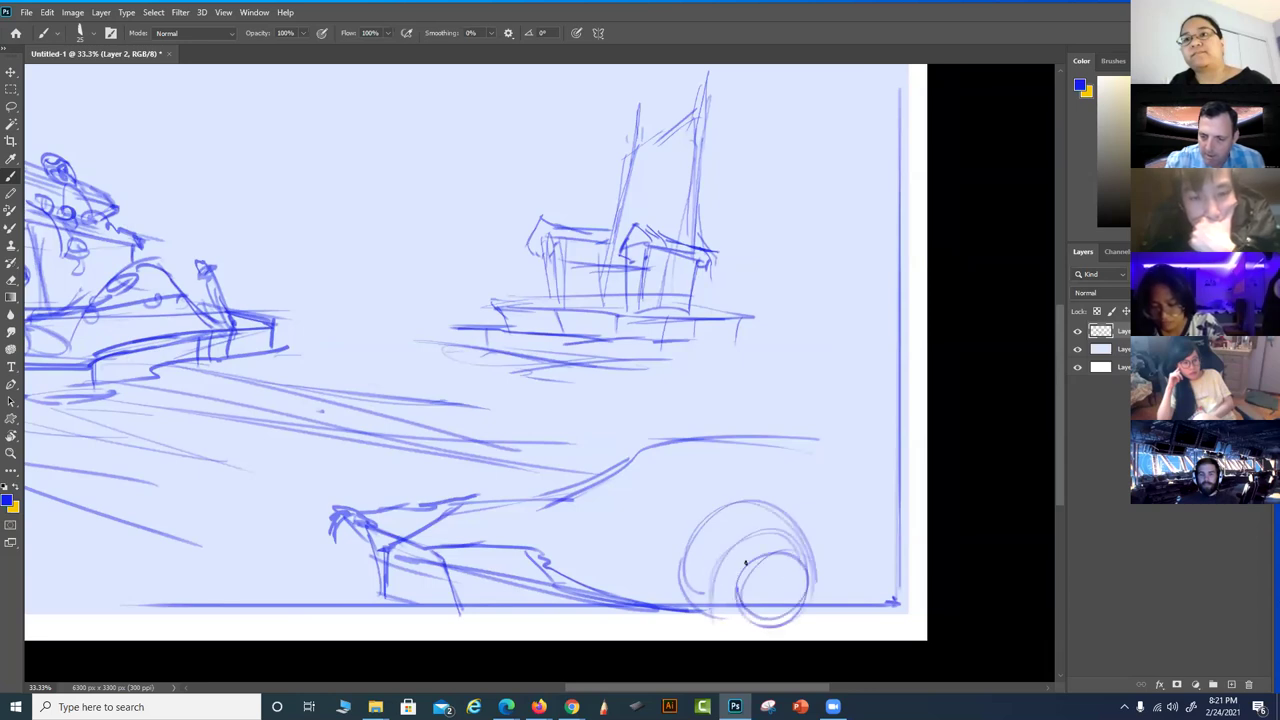
mouse_move(690, 531)
mouse_down()
mouse_move(727, 506)
mouse_move(681, 516)
mouse_move(689, 532)
mouse_move(676, 530)
mouse_move(725, 514)
mouse_move(702, 522)
mouse_up()
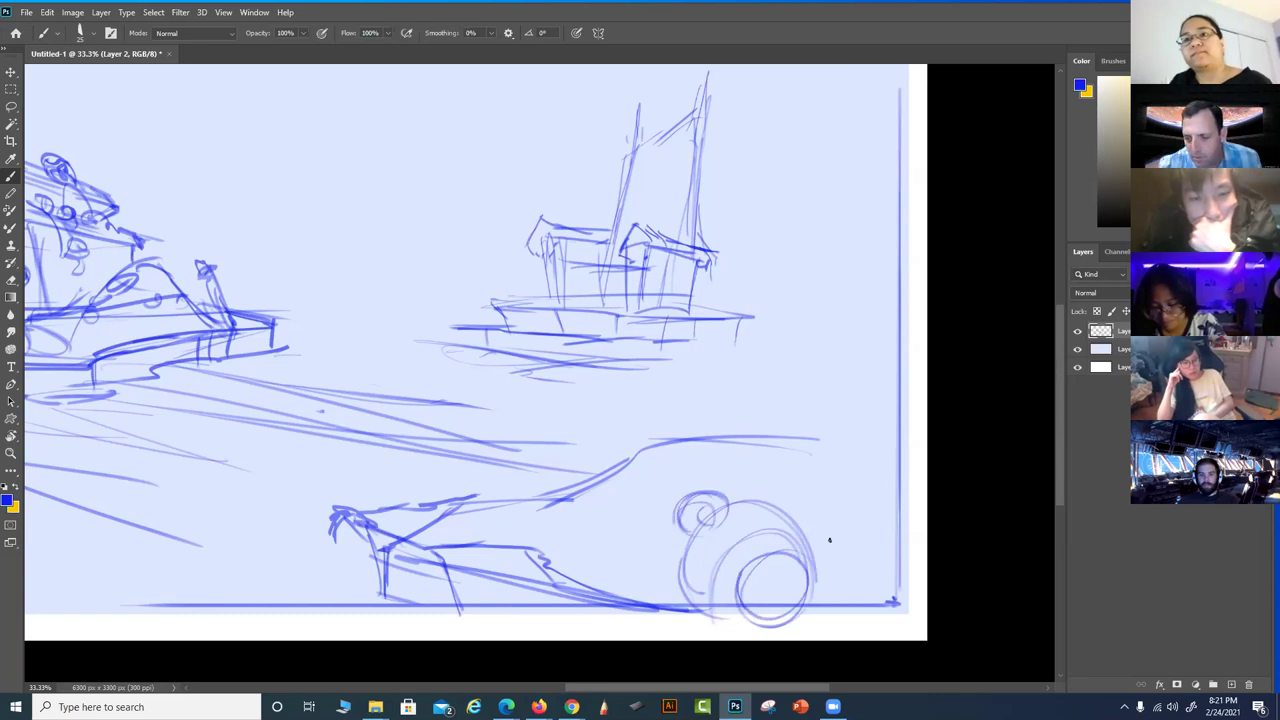
drag(842, 458, 812, 550)
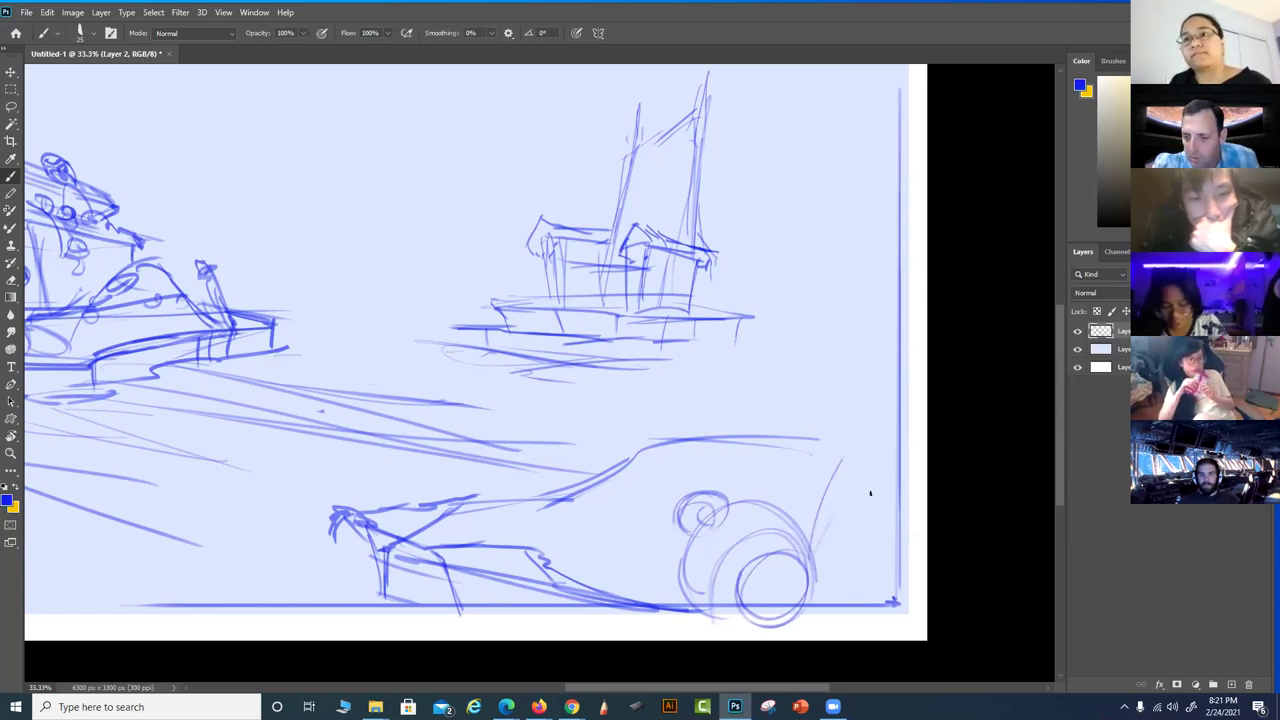
mouse_move(828, 472)
mouse_down()
mouse_move(874, 488)
mouse_move(897, 538)
mouse_move(867, 484)
mouse_move(921, 545)
mouse_move(824, 528)
mouse_move(872, 584)
mouse_move(813, 542)
mouse_up()
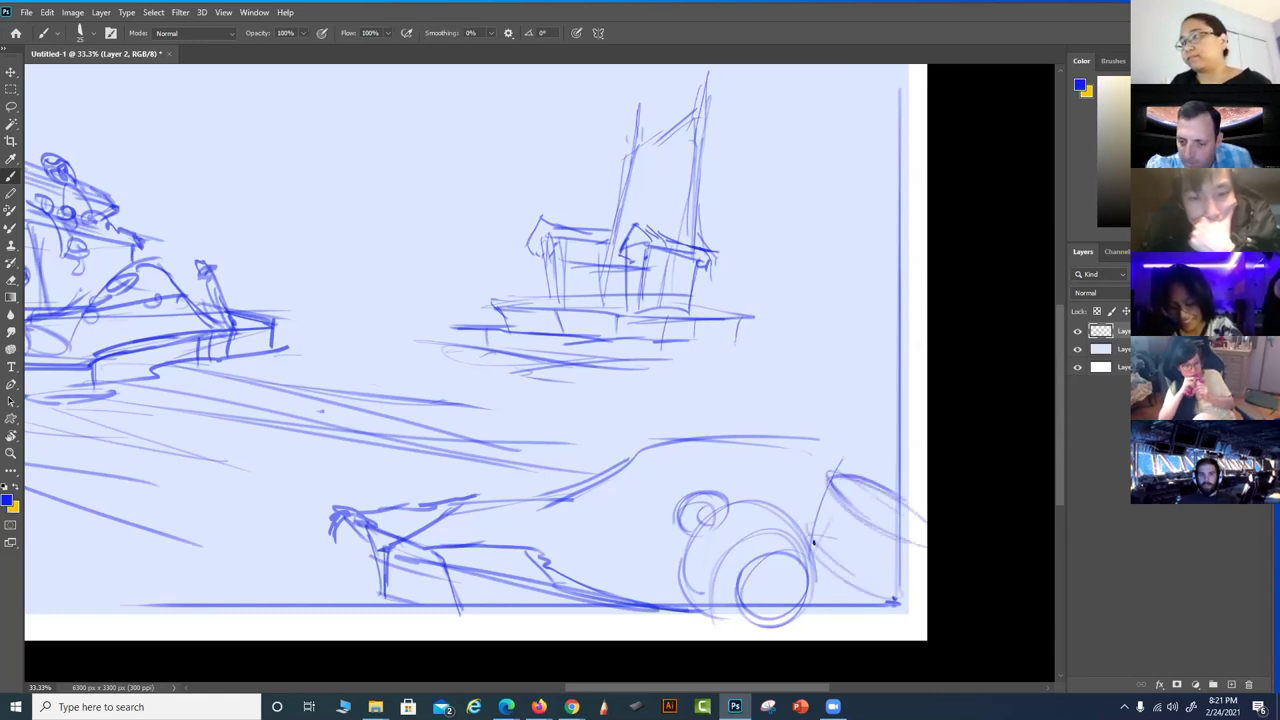
drag(862, 586, 800, 614)
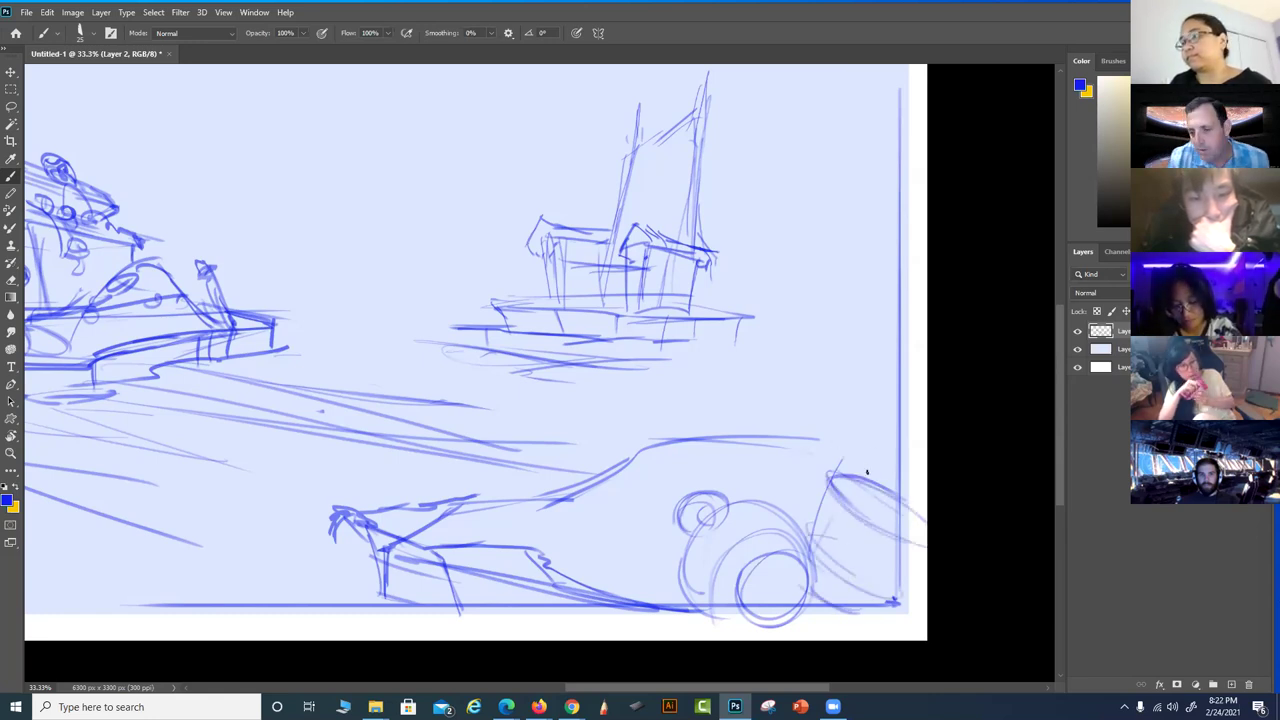
Outline the vehicle's front, add a second ear, strengthen the wheel base, and begin the sword
mouse_move(848, 480)
mouse_down()
mouse_move(824, 494)
mouse_move(858, 452)
mouse_move(891, 469)
mouse_move(923, 545)
mouse_up()
mouse_move(908, 476)
mouse_down()
mouse_move(903, 440)
mouse_move(920, 453)
mouse_move(889, 452)
mouse_move(843, 495)
mouse_move(907, 540)
mouse_move(827, 495)
mouse_move(881, 525)
mouse_move(840, 505)
mouse_up()
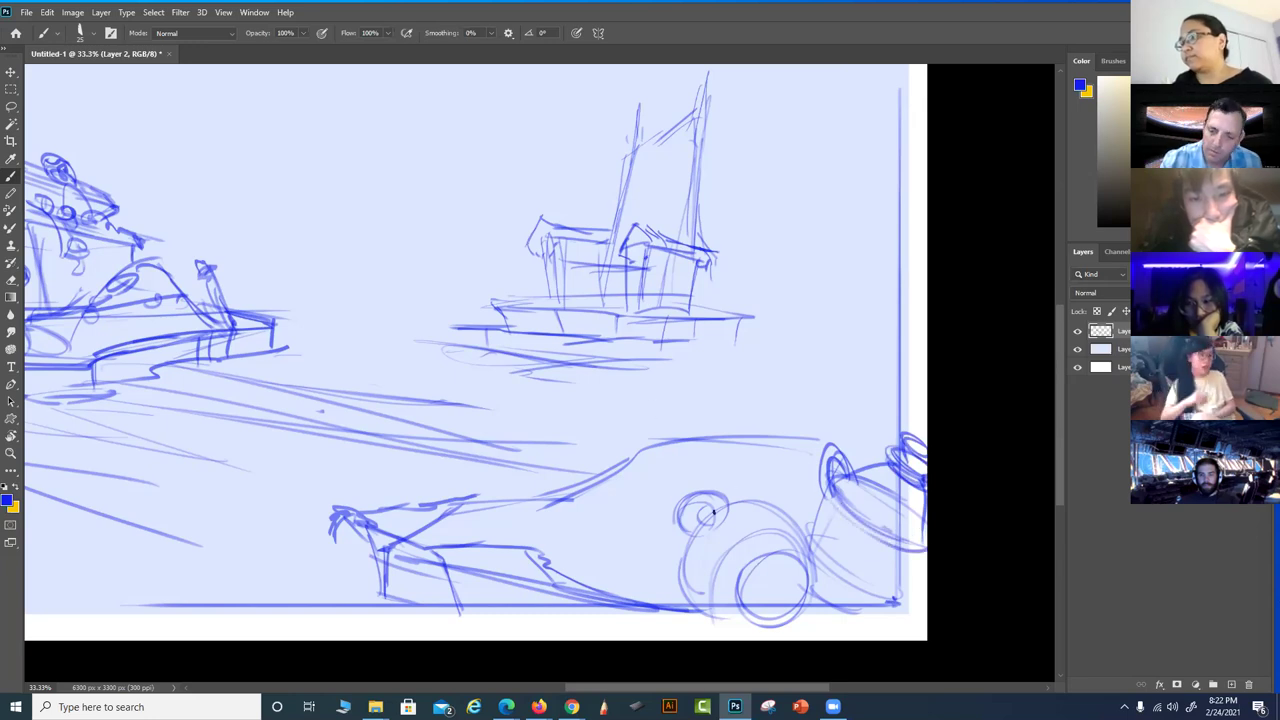
mouse_move(738, 505)
mouse_down()
mouse_move(775, 500)
mouse_move(773, 487)
mouse_move(746, 504)
mouse_move(775, 504)
mouse_move(745, 490)
mouse_move(688, 542)
mouse_move(680, 524)
mouse_move(716, 499)
mouse_move(691, 489)
mouse_move(676, 526)
mouse_up()
mouse_move(766, 504)
mouse_down()
mouse_move(784, 518)
mouse_move(789, 572)
mouse_up()
mouse_move(704, 556)
mouse_down()
mouse_move(686, 612)
mouse_move(683, 583)
mouse_up()
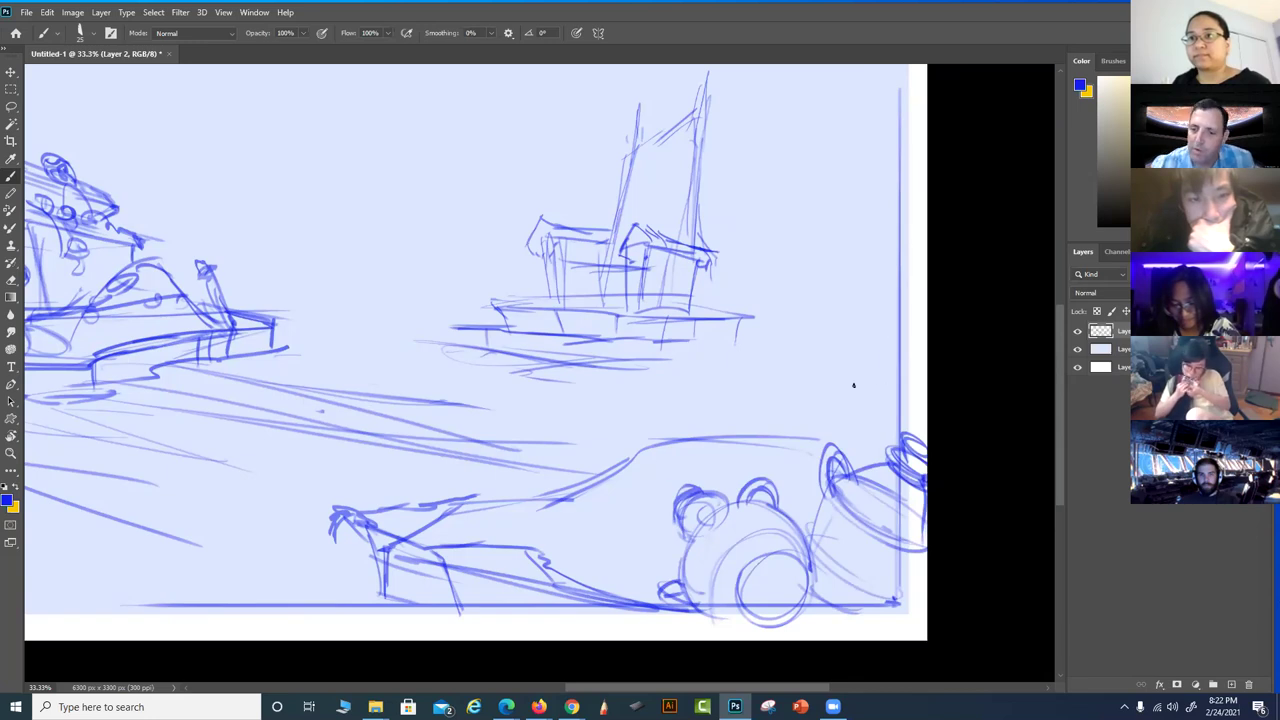
drag(901, 349, 856, 438)
Sketch the sword along the right edge with a diagonal blade, second edge and crossguard
drag(884, 388, 842, 458)
mouse_move(785, 510)
mouse_down()
mouse_move(896, 315)
mouse_move(800, 512)
mouse_up()
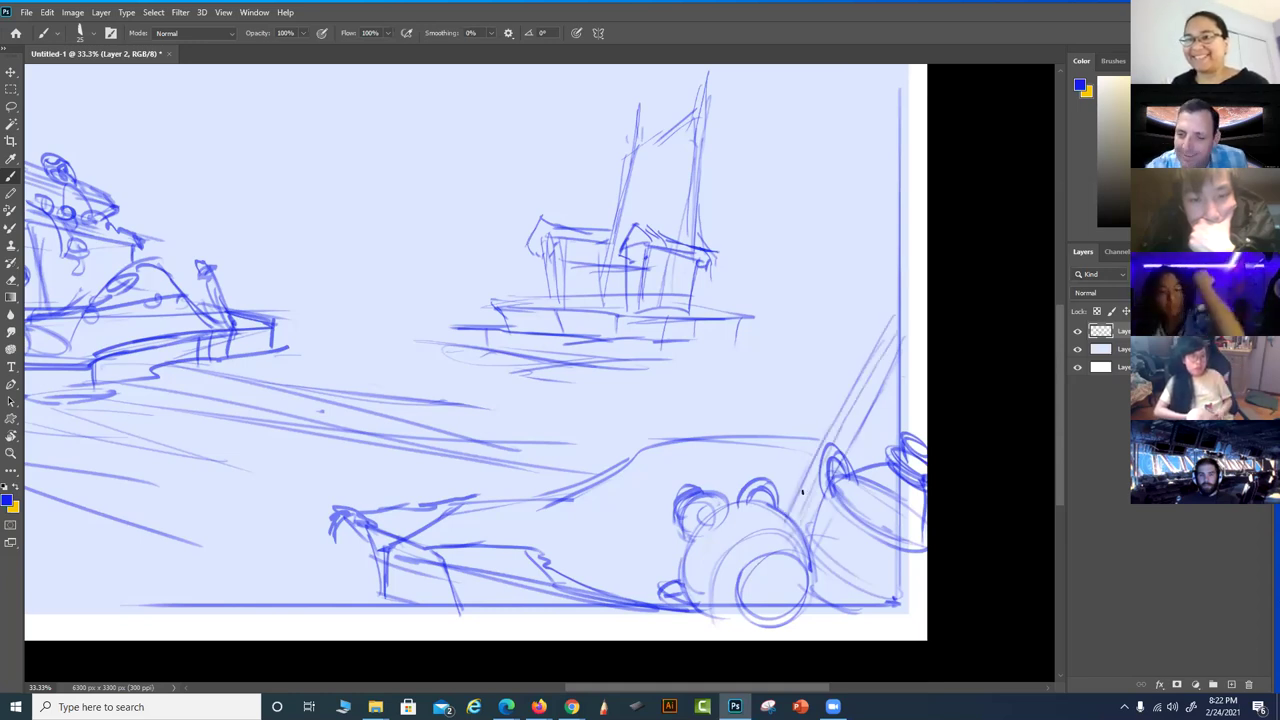
mouse_move(874, 350)
mouse_down()
mouse_move(902, 361)
mouse_move(851, 326)
mouse_move(837, 336)
mouse_move(916, 358)
mouse_move(890, 321)
mouse_move(882, 333)
mouse_move(900, 315)
mouse_move(896, 349)
mouse_move(913, 317)
mouse_move(909, 291)
mouse_move(890, 297)
mouse_move(898, 347)
mouse_move(899, 296)
mouse_move(921, 319)
mouse_move(919, 284)
mouse_up()
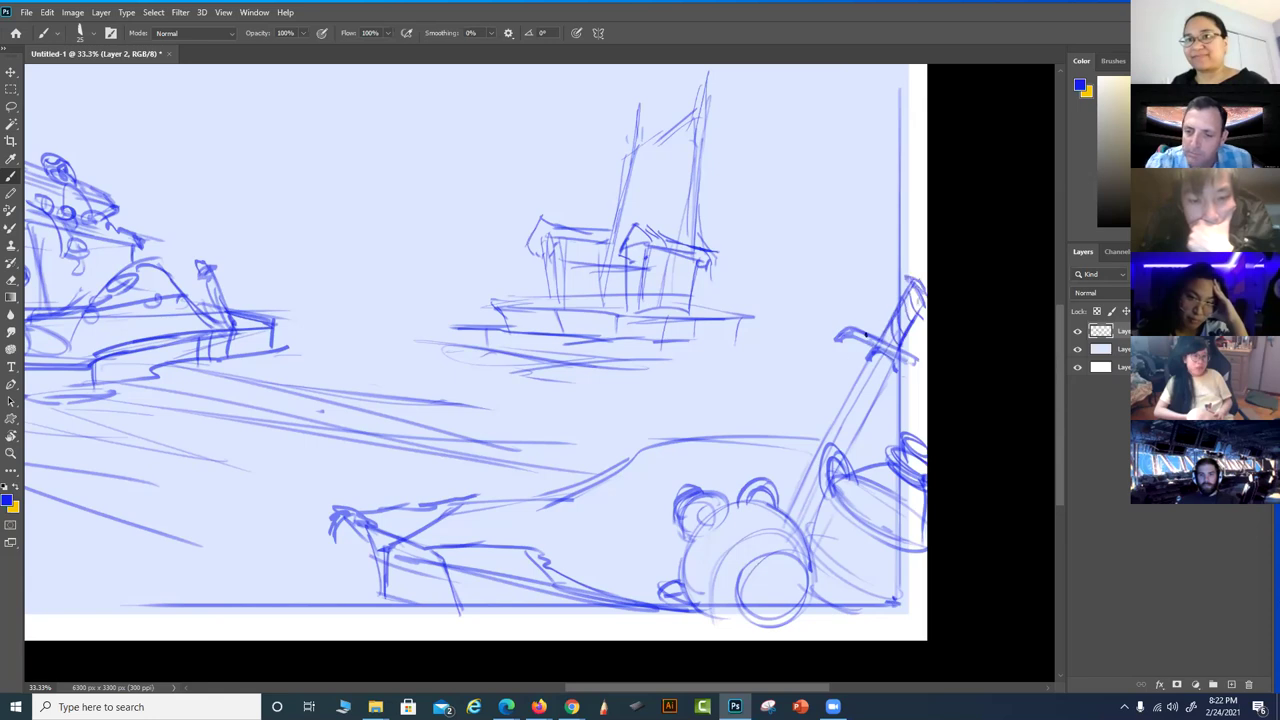
mouse_move(889, 372)
mouse_down()
mouse_move(832, 466)
mouse_move(757, 383)
mouse_move(714, 391)
mouse_move(614, 500)
mouse_move(624, 546)
mouse_move(572, 481)
mouse_move(456, 516)
mouse_move(604, 534)
mouse_up()
Add a dome, oval detail and short strokes to the vehicle's front and wheel, then recentre
mouse_move(518, 479)
mouse_down()
mouse_move(558, 461)
mouse_move(556, 474)
mouse_move(562, 455)
mouse_move(574, 491)
mouse_move(565, 458)
mouse_move(553, 464)
mouse_move(572, 456)
mouse_move(591, 492)
mouse_move(572, 501)
mouse_move(605, 495)
mouse_move(589, 500)
mouse_move(621, 513)
mouse_move(623, 492)
mouse_move(570, 478)
mouse_move(549, 491)
mouse_move(553, 477)
mouse_move(571, 502)
mouse_move(619, 513)
mouse_up()
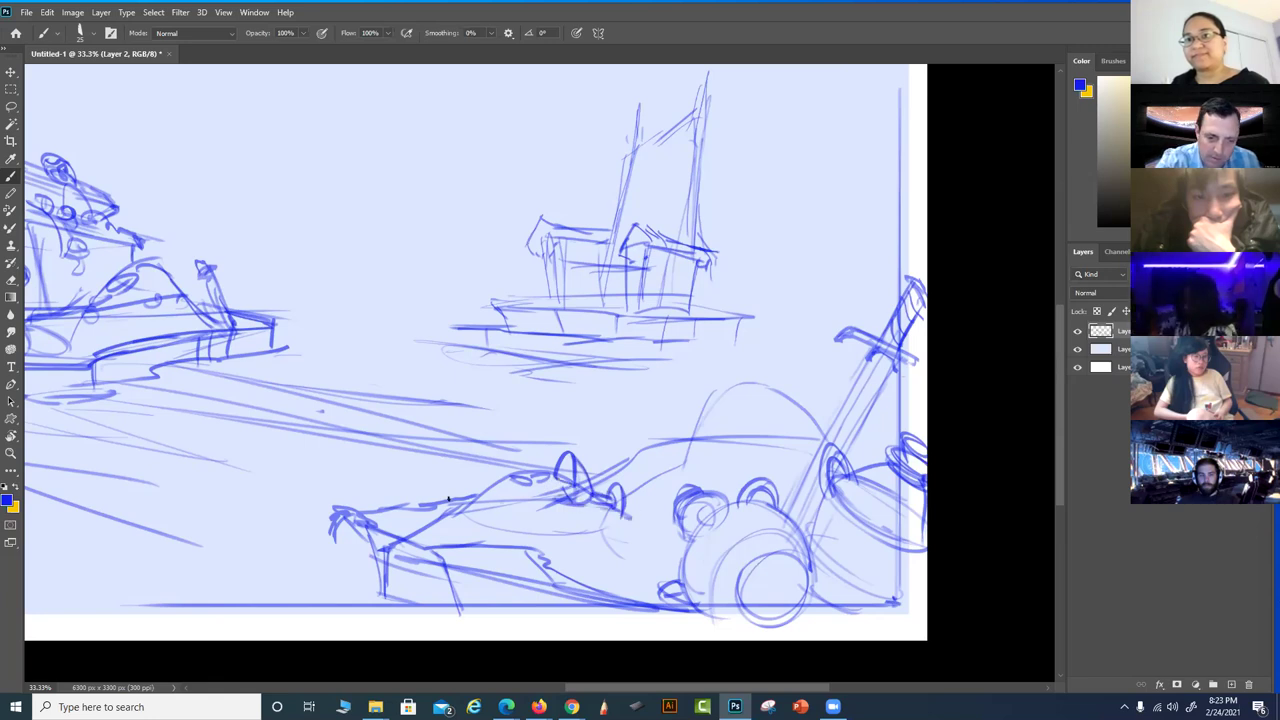
mouse_move(450, 496)
mouse_down()
mouse_move(424, 498)
mouse_move(460, 510)
mouse_move(486, 480)
mouse_move(468, 515)
mouse_move(480, 530)
mouse_move(562, 545)
mouse_move(545, 541)
mouse_move(556, 530)
mouse_move(603, 566)
mouse_move(628, 566)
mouse_move(602, 560)
mouse_move(598, 538)
mouse_move(630, 566)
mouse_up()
mouse_move(564, 508)
mouse_down()
mouse_move(592, 538)
mouse_move(562, 510)
mouse_up()
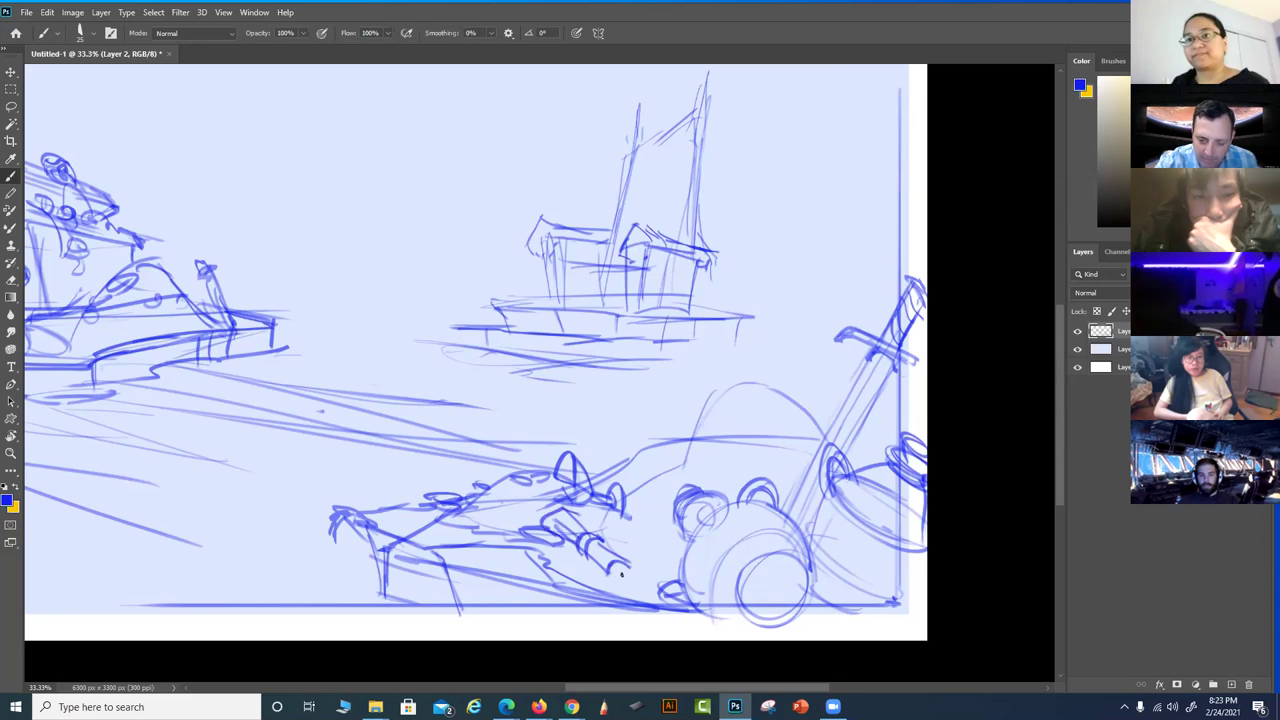
drag(629, 579, 620, 568)
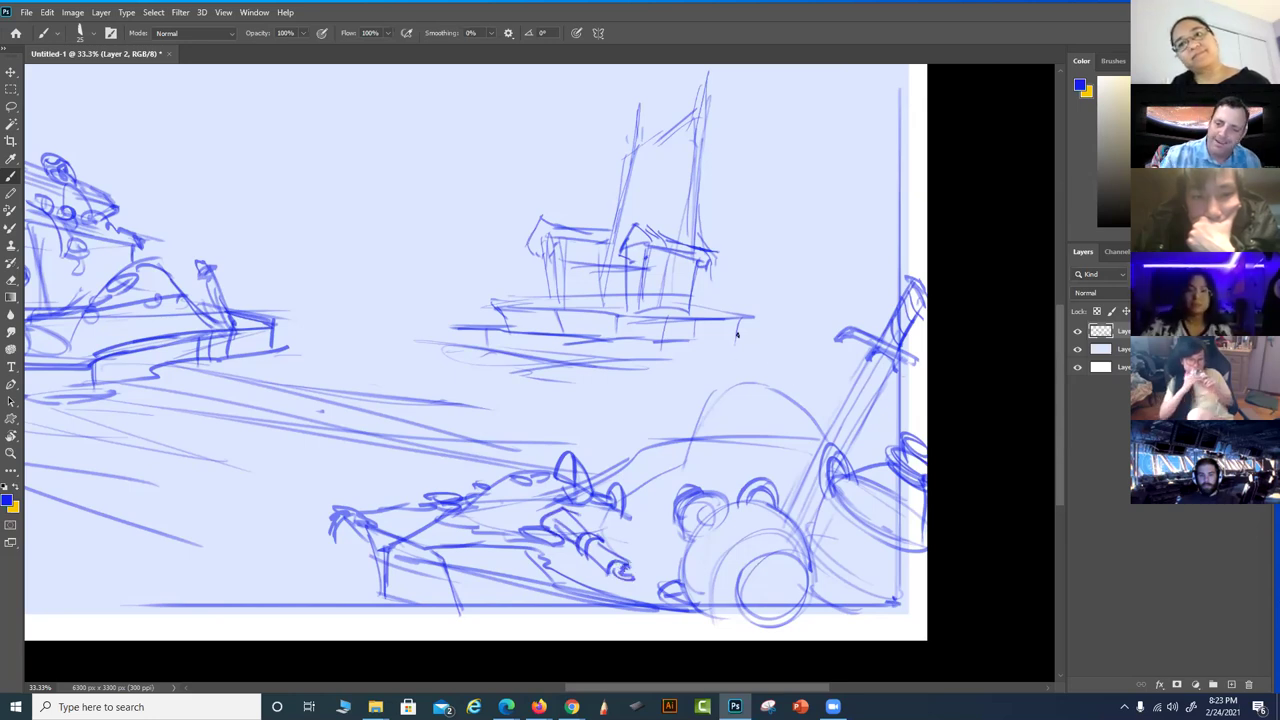
mouse_move(757, 391)
mouse_down()
mouse_move(714, 399)
mouse_move(748, 370)
mouse_move(759, 384)
mouse_move(747, 385)
mouse_move(751, 366)
mouse_move(729, 375)
mouse_move(729, 364)
mouse_move(727, 383)
mouse_move(731, 365)
mouse_move(783, 379)
mouse_up()
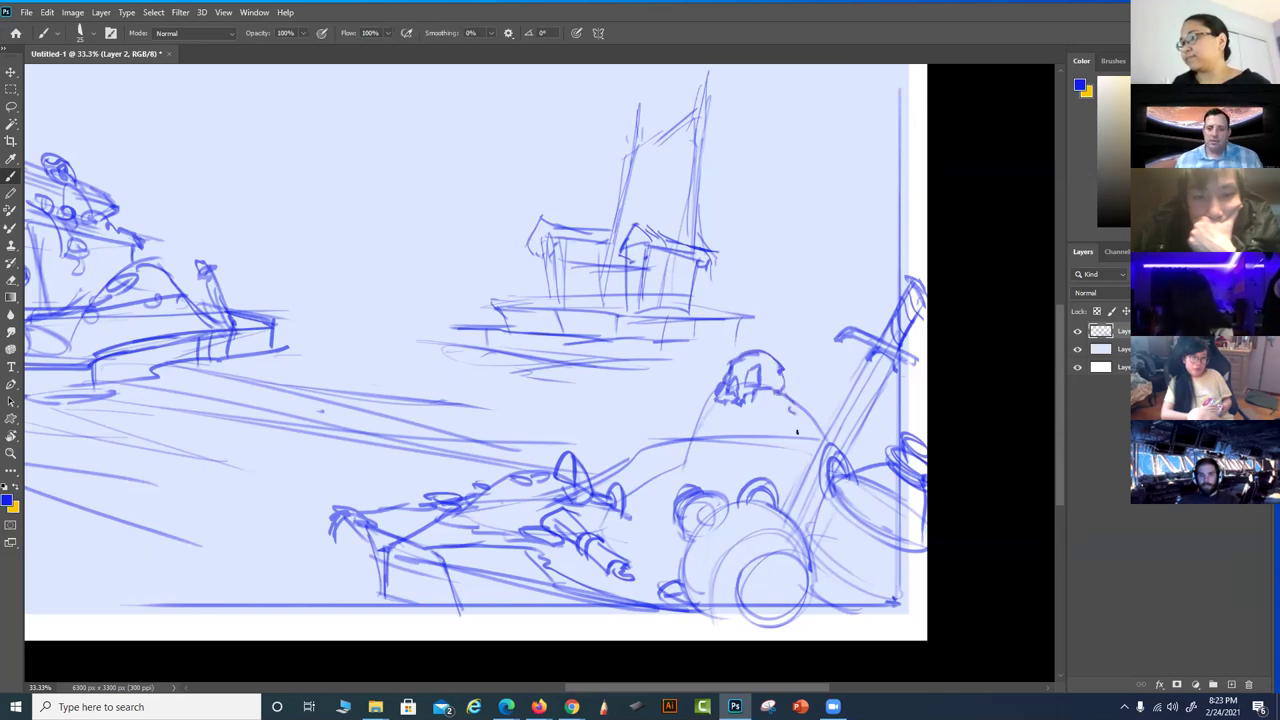
drag(680, 580, 698, 534)
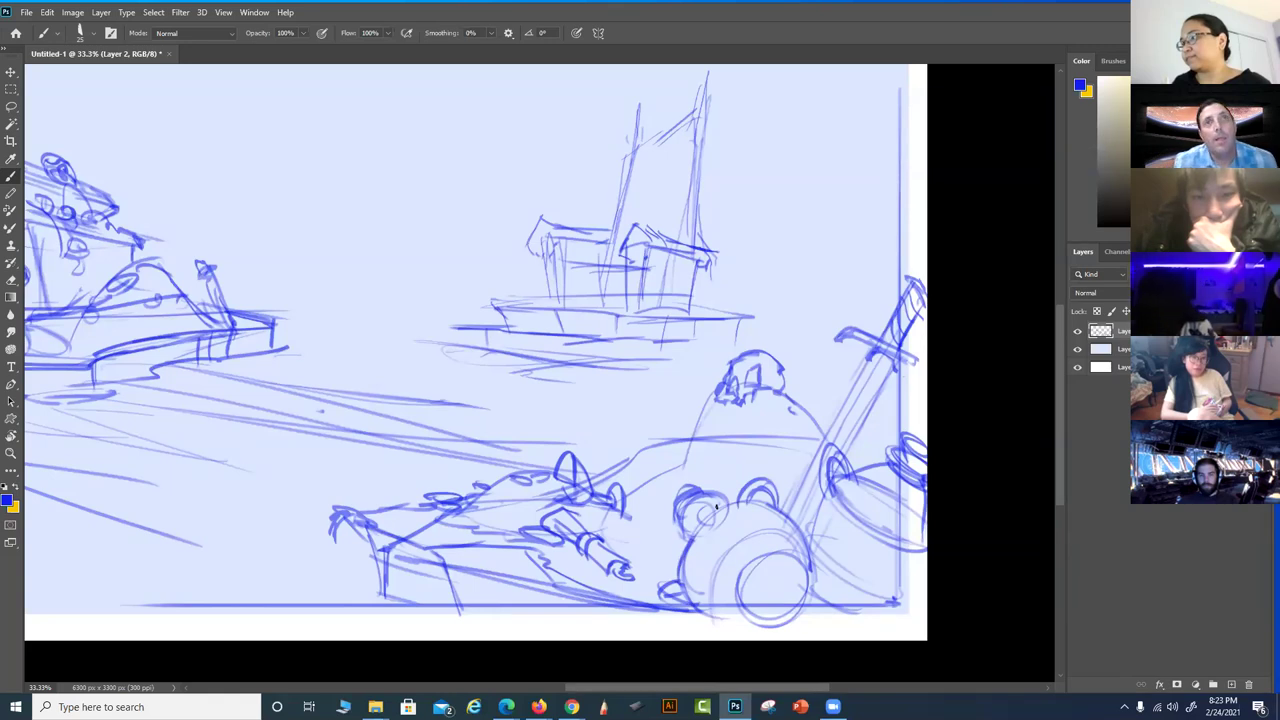
mouse_move(716, 506)
mouse_down()
mouse_move(918, 501)
mouse_move(896, 488)
mouse_up()
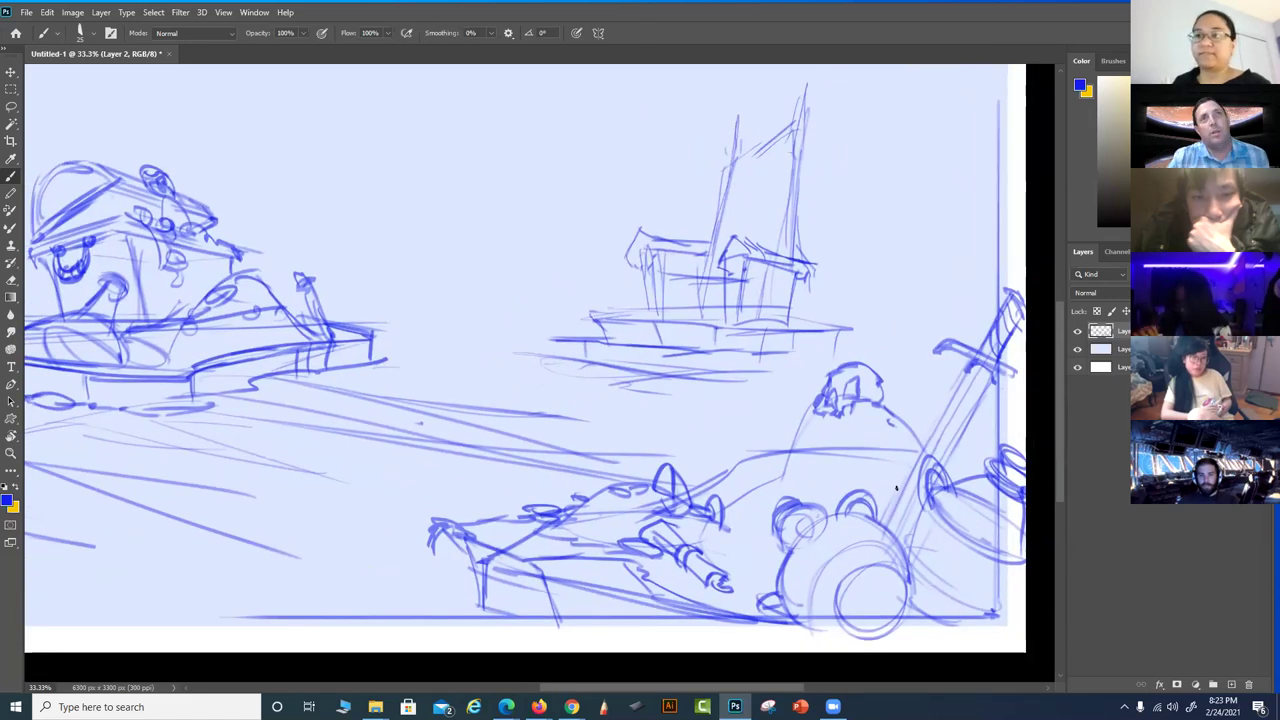
drag(846, 530, 783, 533)
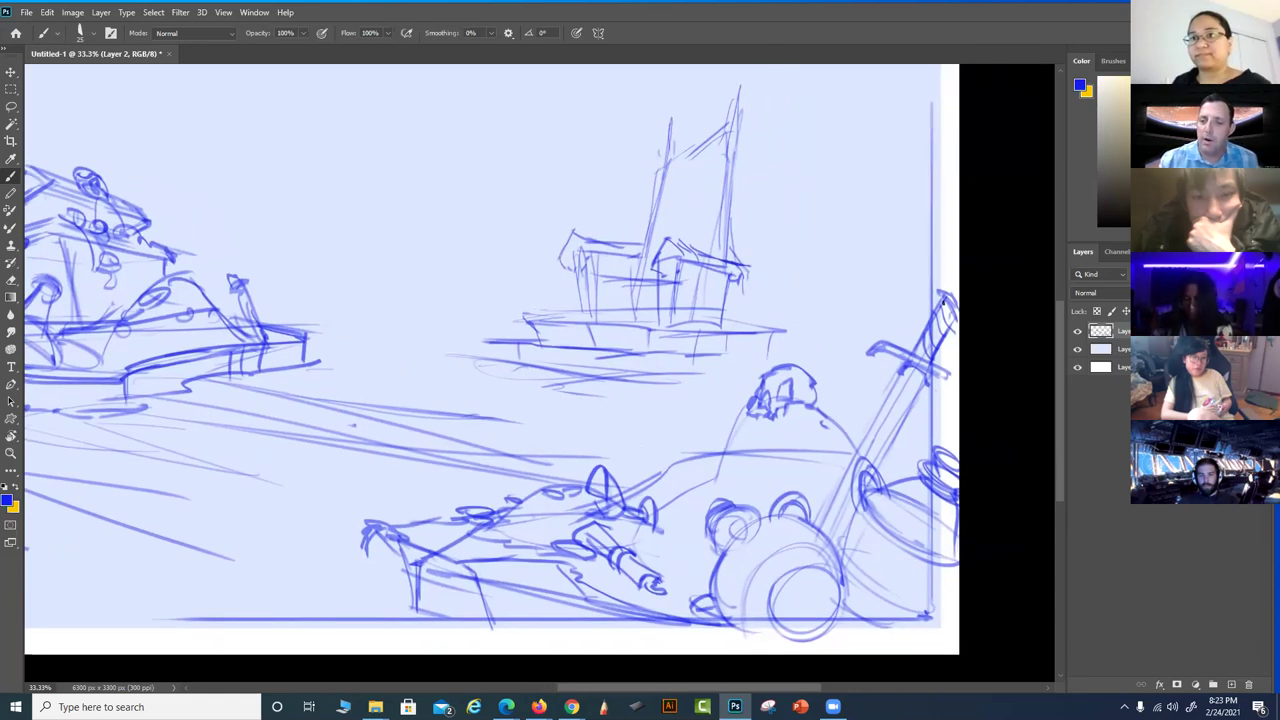
Add a new layer and set red as the painting colour
click(1230, 684)
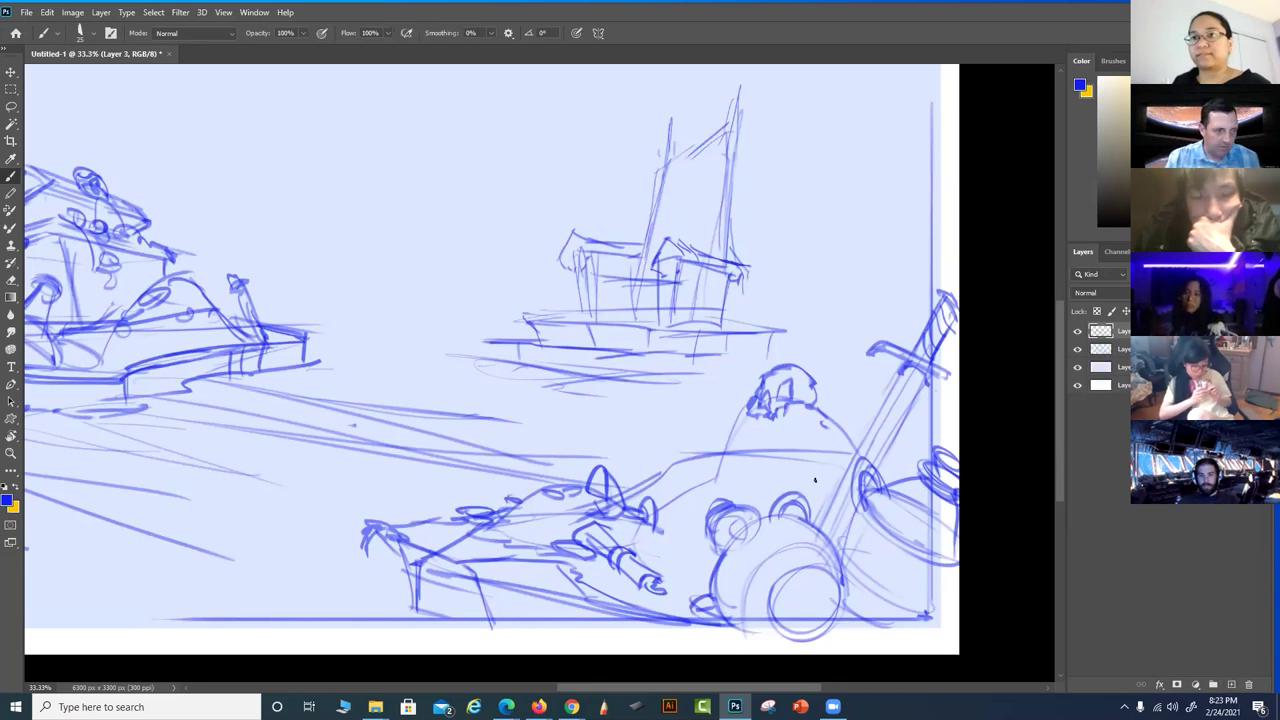
key(x)
click(8, 500)
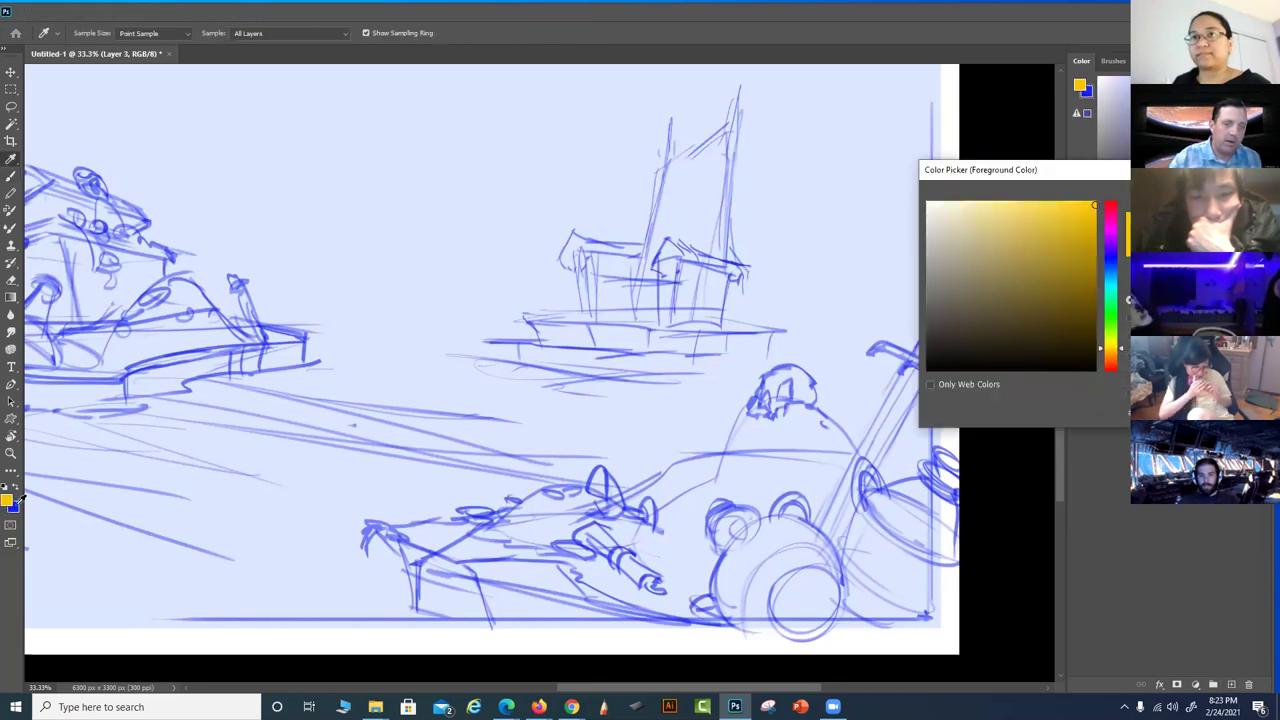
click(1108, 210)
key(Return)
key(b)
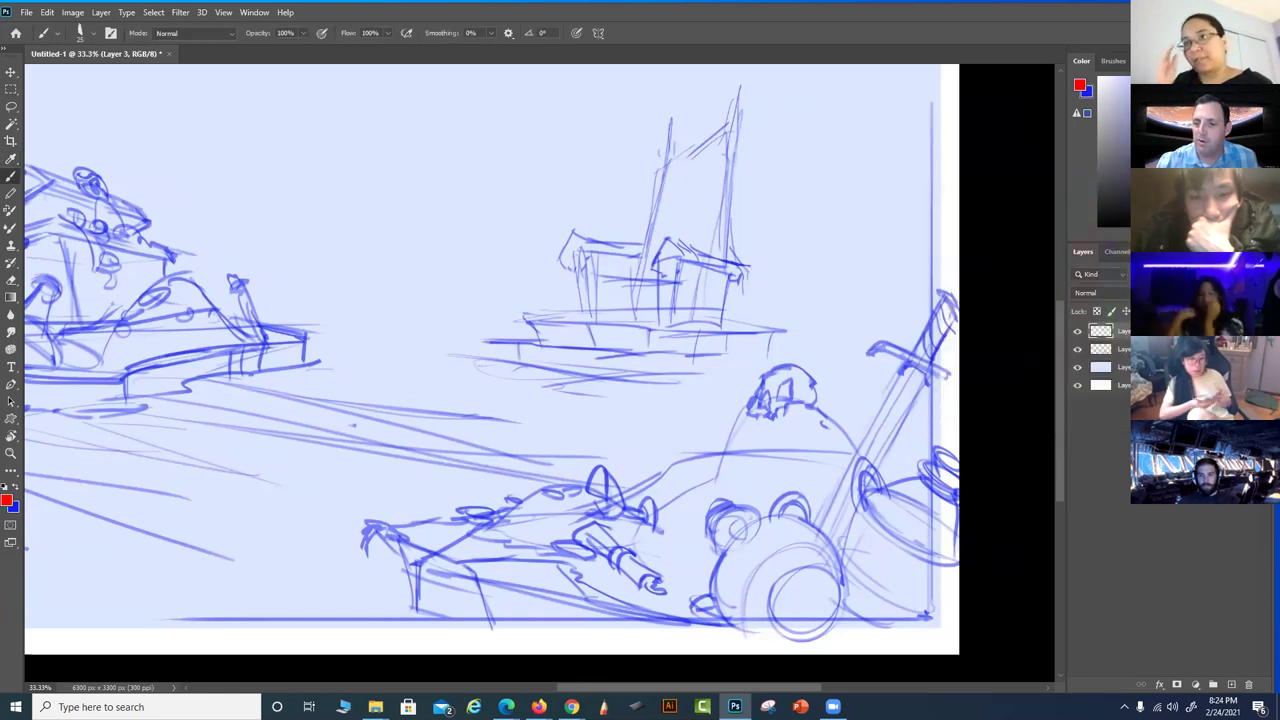
Draw red direction arrows over the creature-vehicle and the left ship
mouse_move(951, 300)
mouse_down()
mouse_move(783, 614)
mouse_move(671, 401)
mouse_up()
drag(673, 446, 714, 430)
drag(711, 511, 885, 479)
mouse_move(190, 305)
mouse_down()
mouse_move(306, 148)
mouse_move(297, 125)
mouse_move(325, 152)
mouse_up()
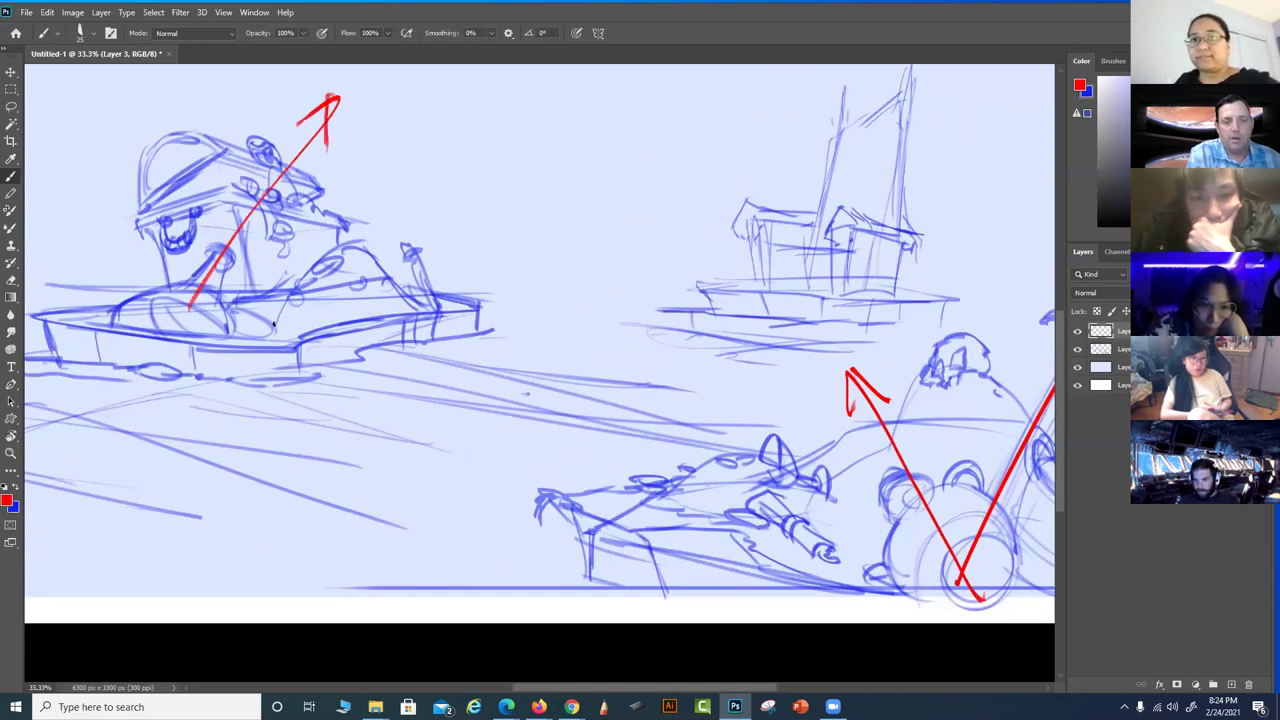
drag(234, 322, 490, 296)
mouse_move(460, 261)
mouse_down()
mouse_move(553, 277)
mouse_move(485, 310)
mouse_up()
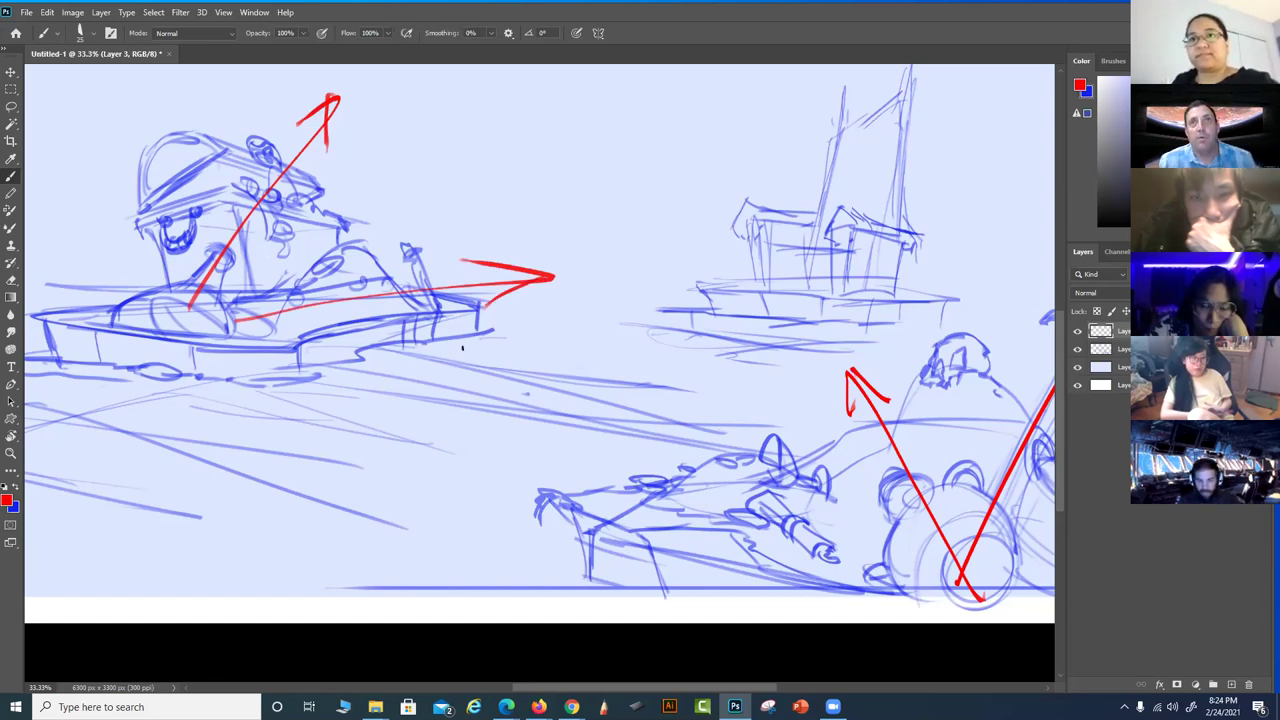
Undo the red arrows and remove the temporary arrow layer
key(ctrl+z)
key(ctrl+z)
key(ctrl+z)
key(ctrl+z)
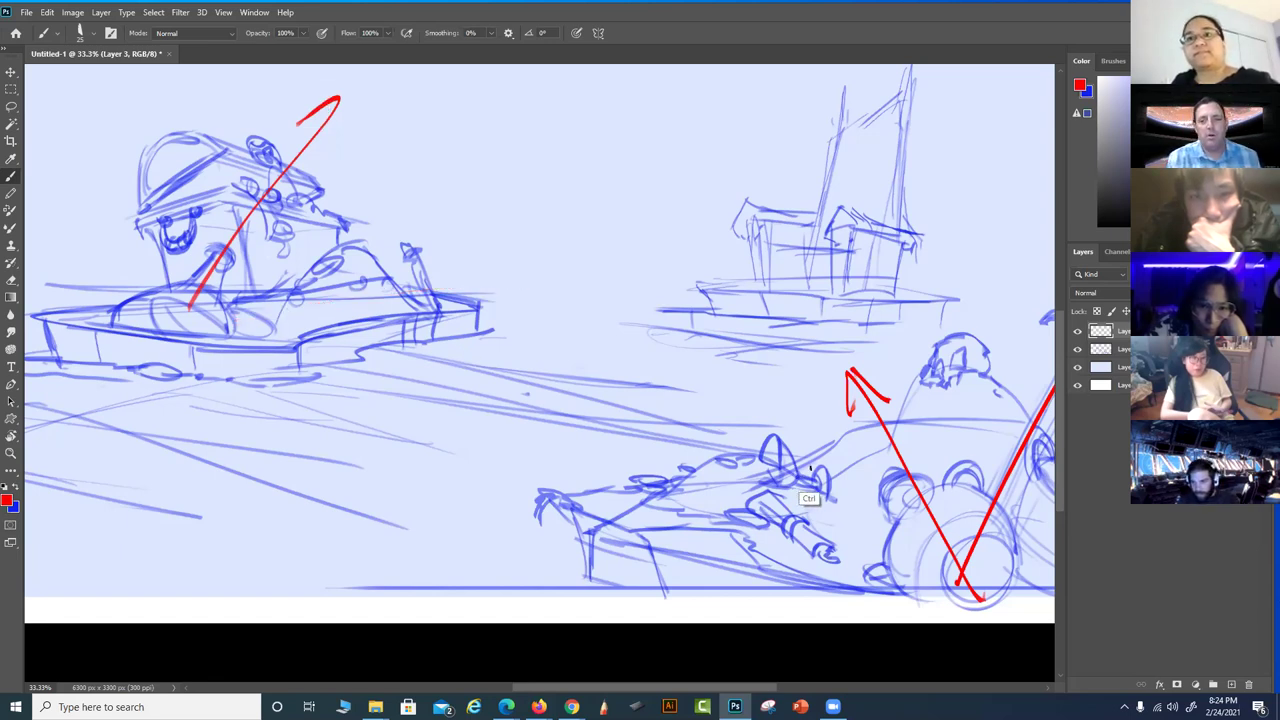
key(ctrl+z)
scroll(812, 470, right, 5)
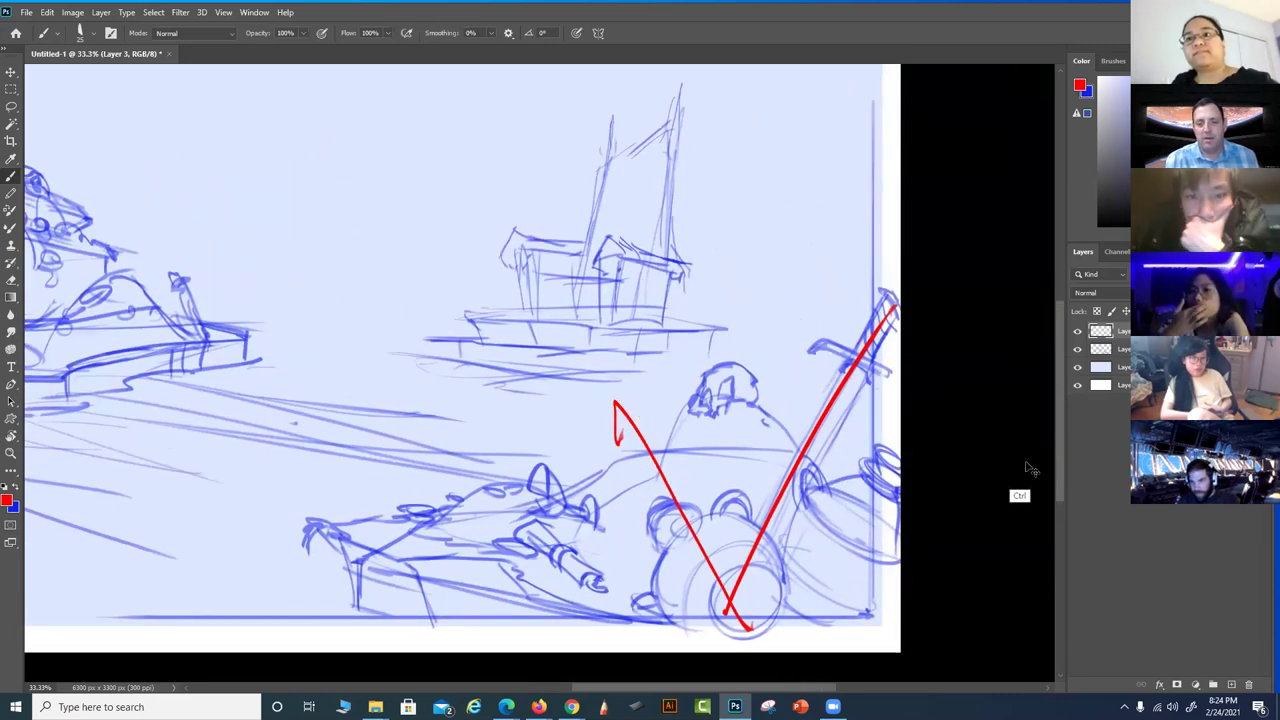
key(ctrl+z)
key(ctrl+z)
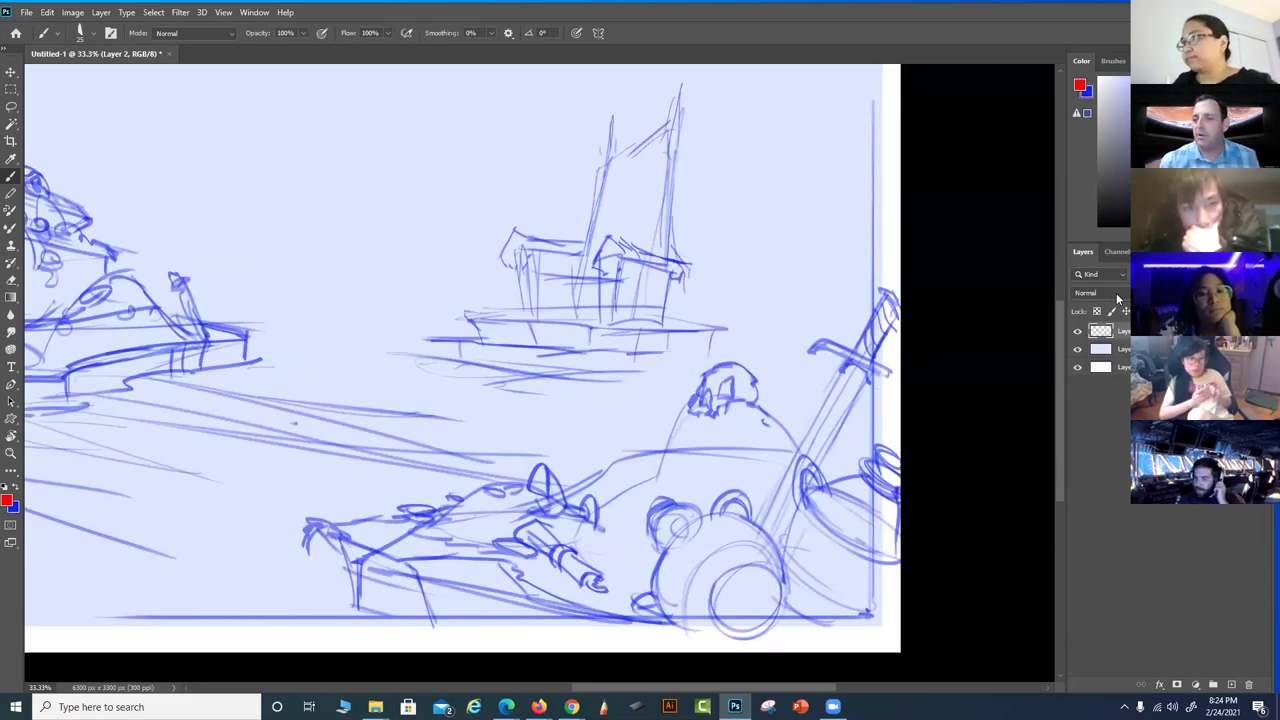
Return to Layer 1 in blue and add a long faint line and a small loop
click(1100, 349)
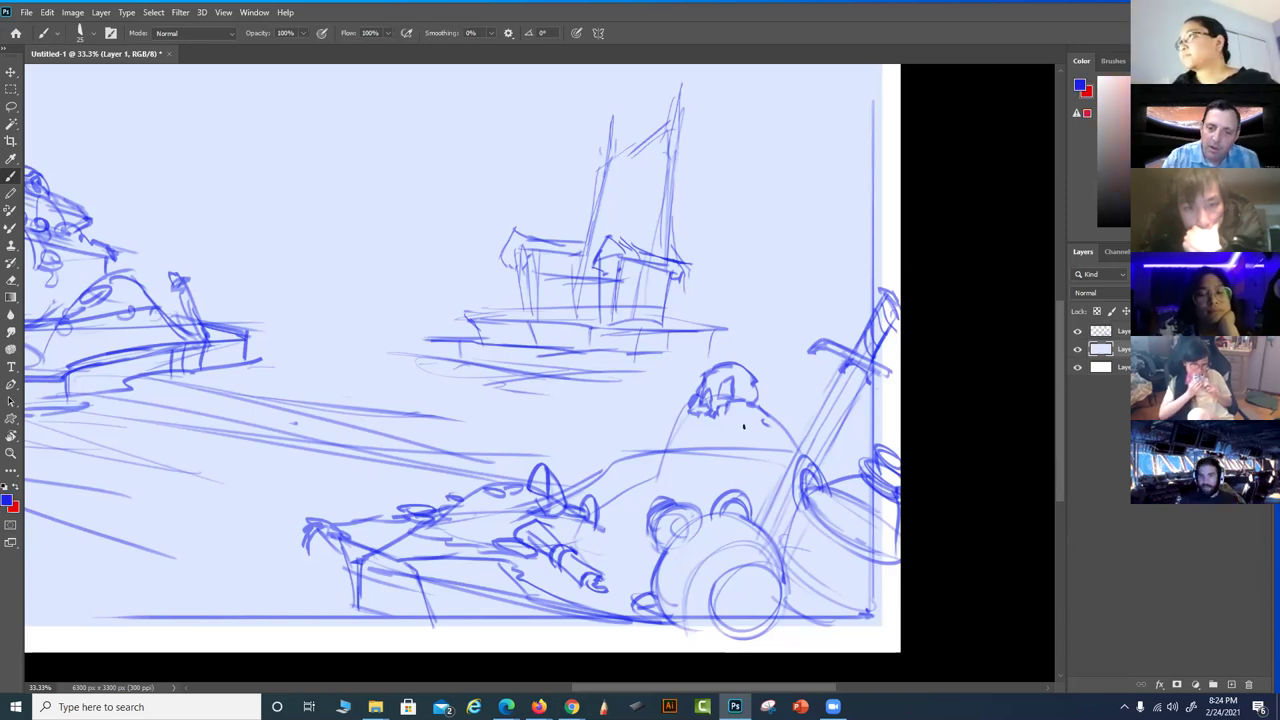
key(x)
mouse_move(797, 467)
mouse_down()
mouse_move(640, 505)
mouse_move(506, 588)
mouse_up()
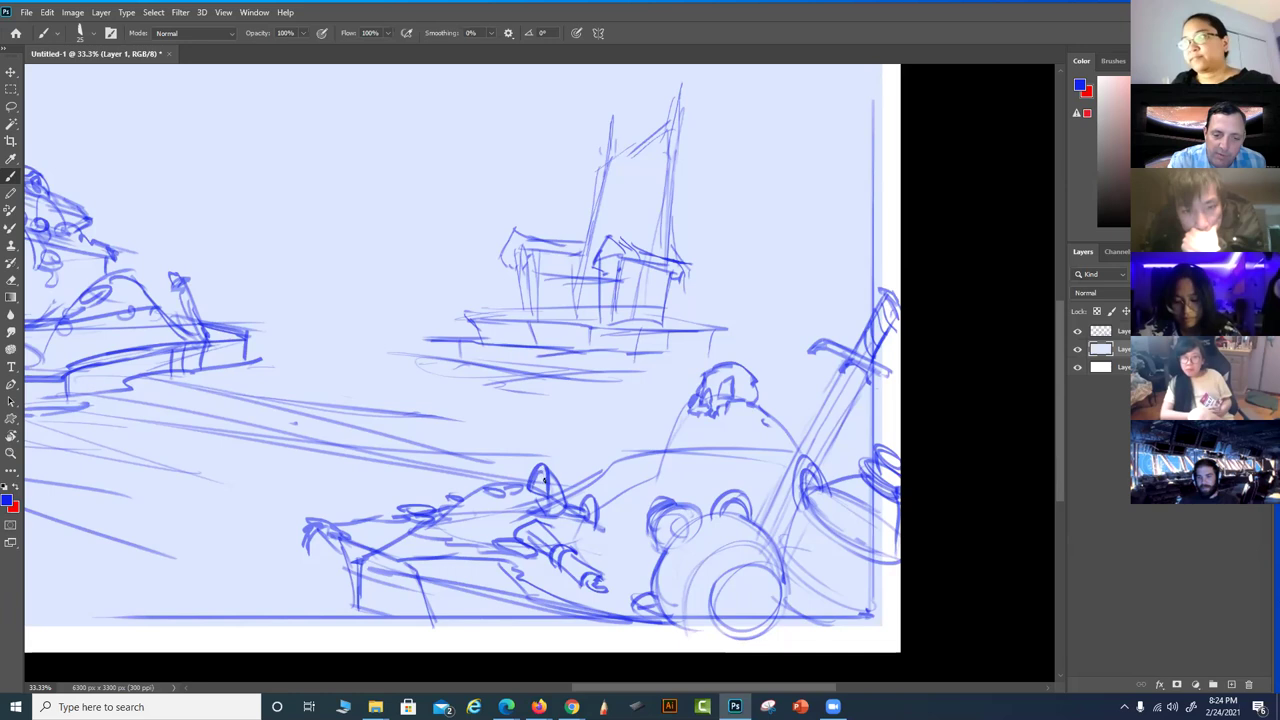
drag(473, 491, 462, 492)
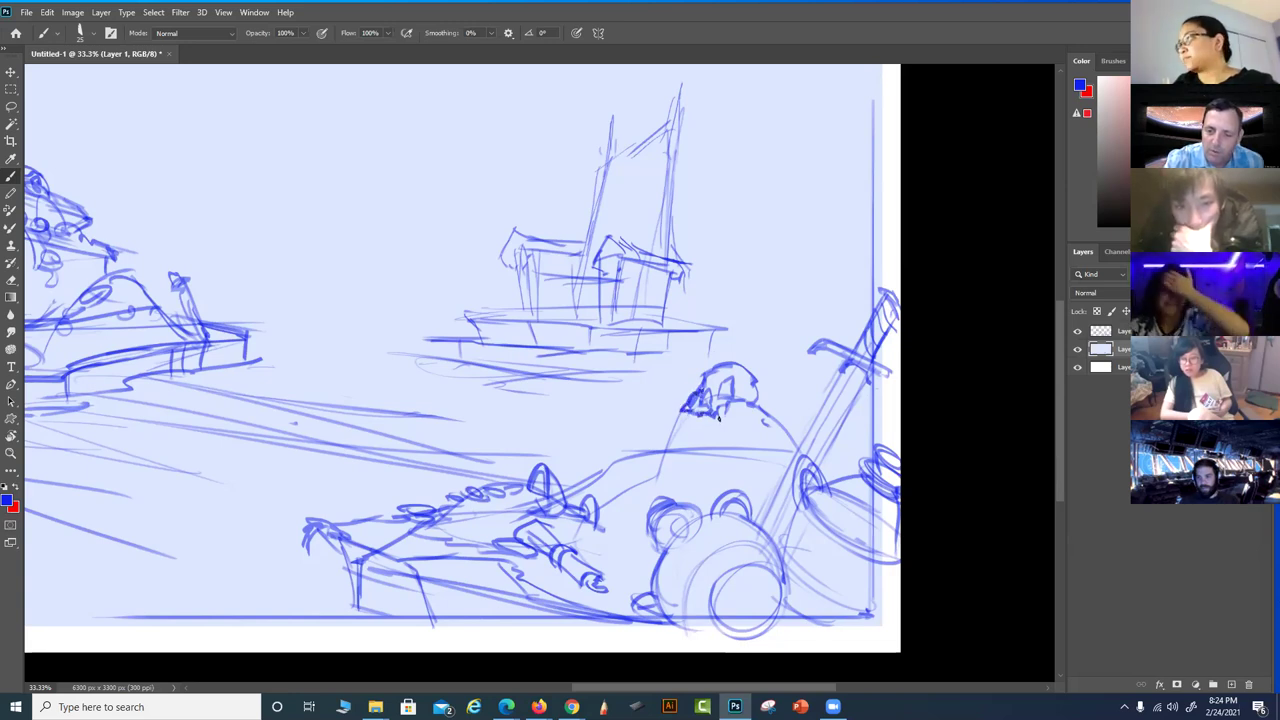
Thicken the helmet outline and draw the creature's left side, discarding a belly curve
mouse_move(744, 380)
mouse_down()
mouse_move(750, 402)
mouse_move(762, 390)
mouse_move(740, 362)
mouse_move(706, 372)
mouse_up()
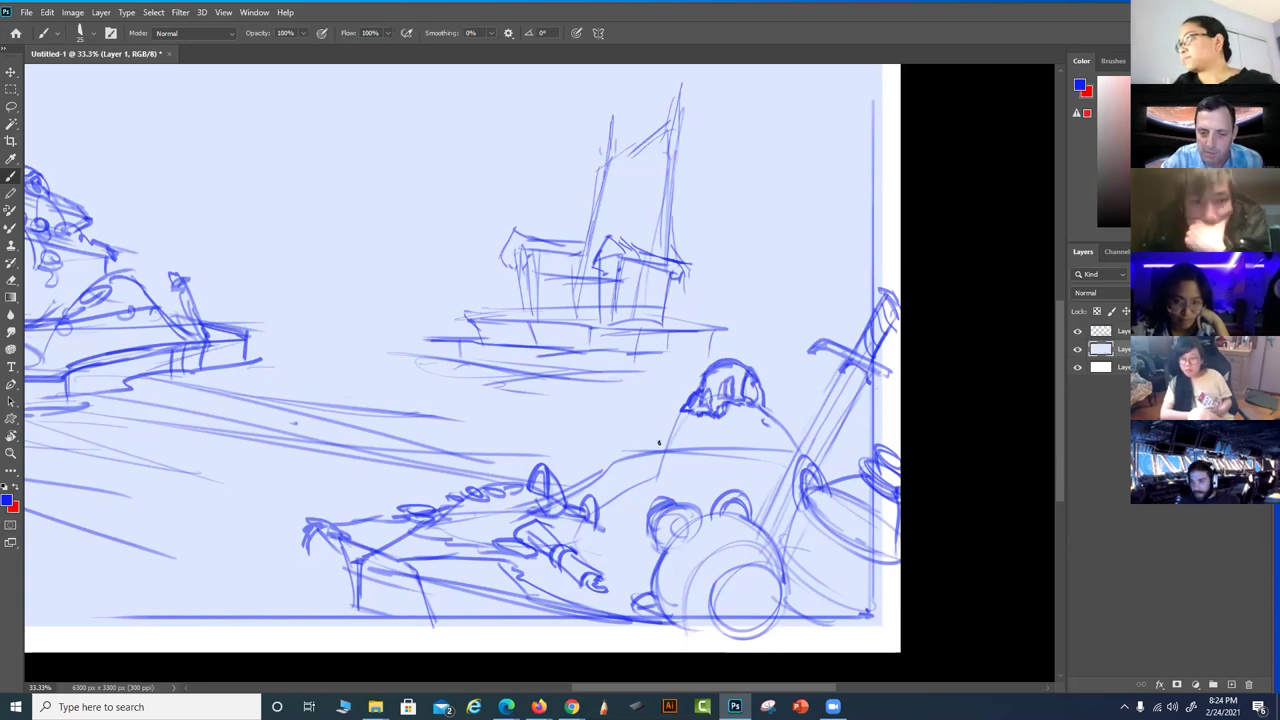
mouse_move(668, 433)
mouse_down()
mouse_move(675, 472)
mouse_move(626, 484)
mouse_move(654, 448)
mouse_up()
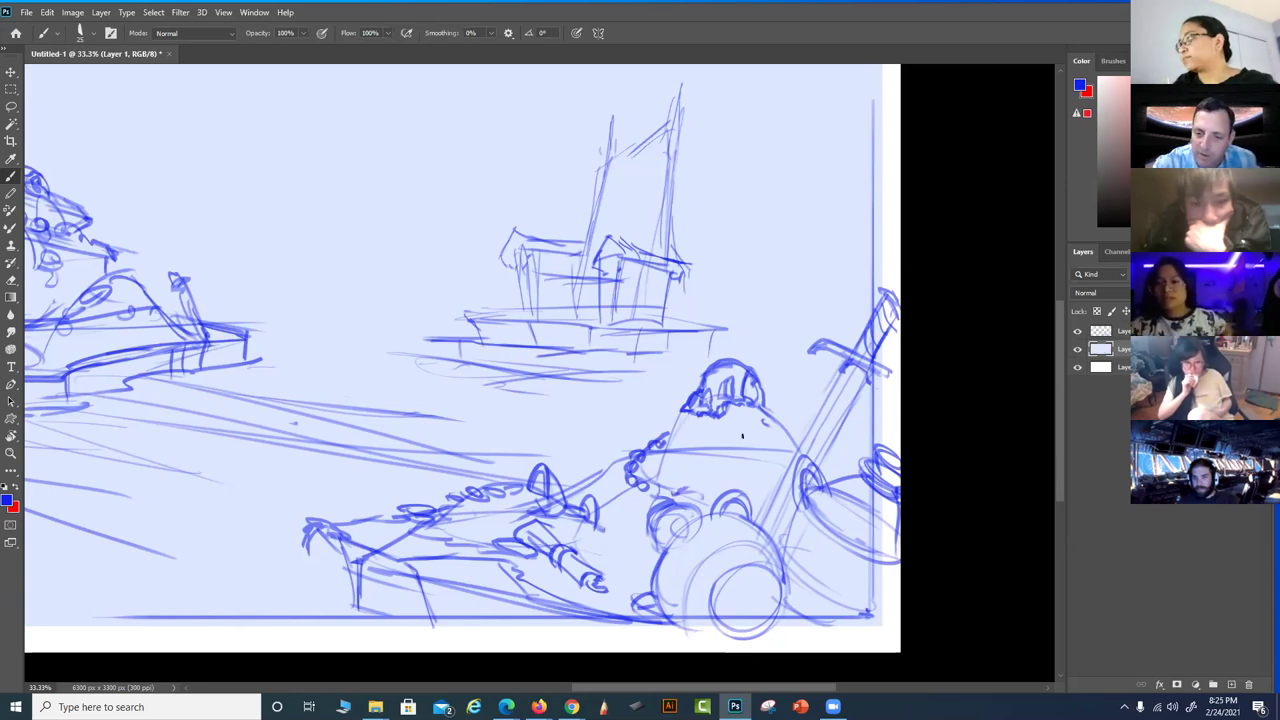
mouse_move(666, 446)
mouse_down()
mouse_move(770, 462)
mouse_move(784, 440)
mouse_up()
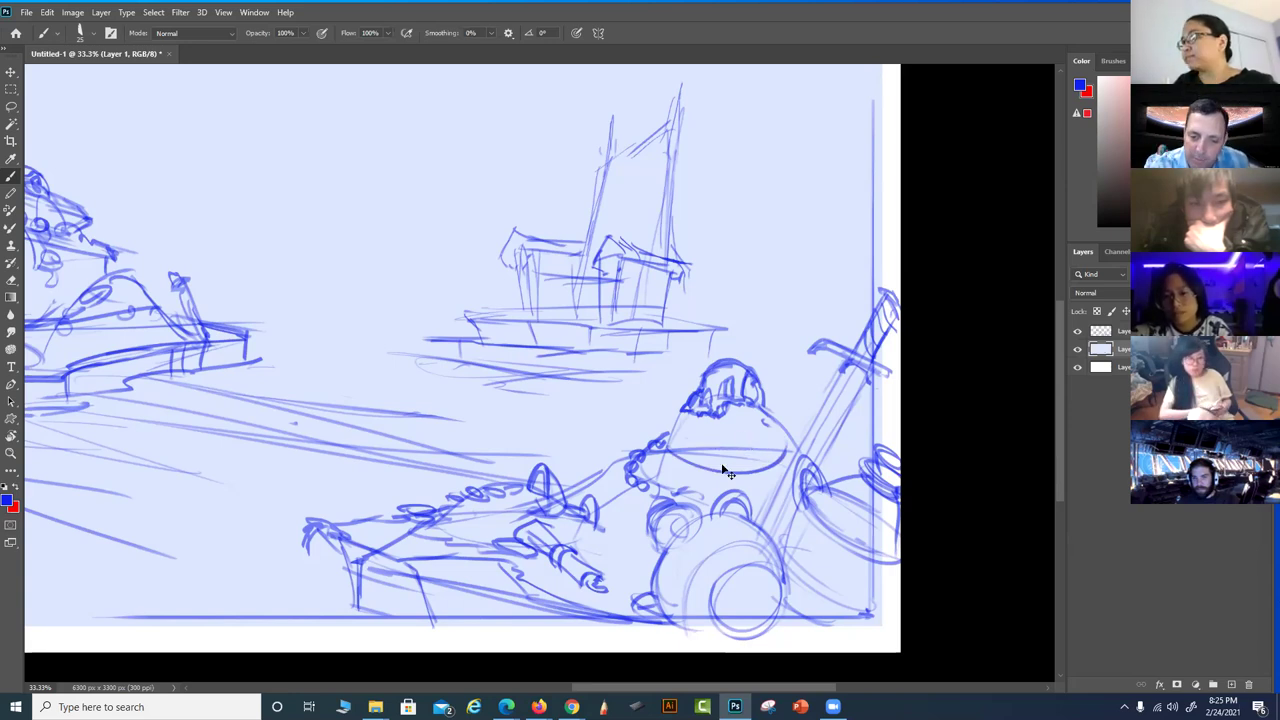
key(ctrl+z)
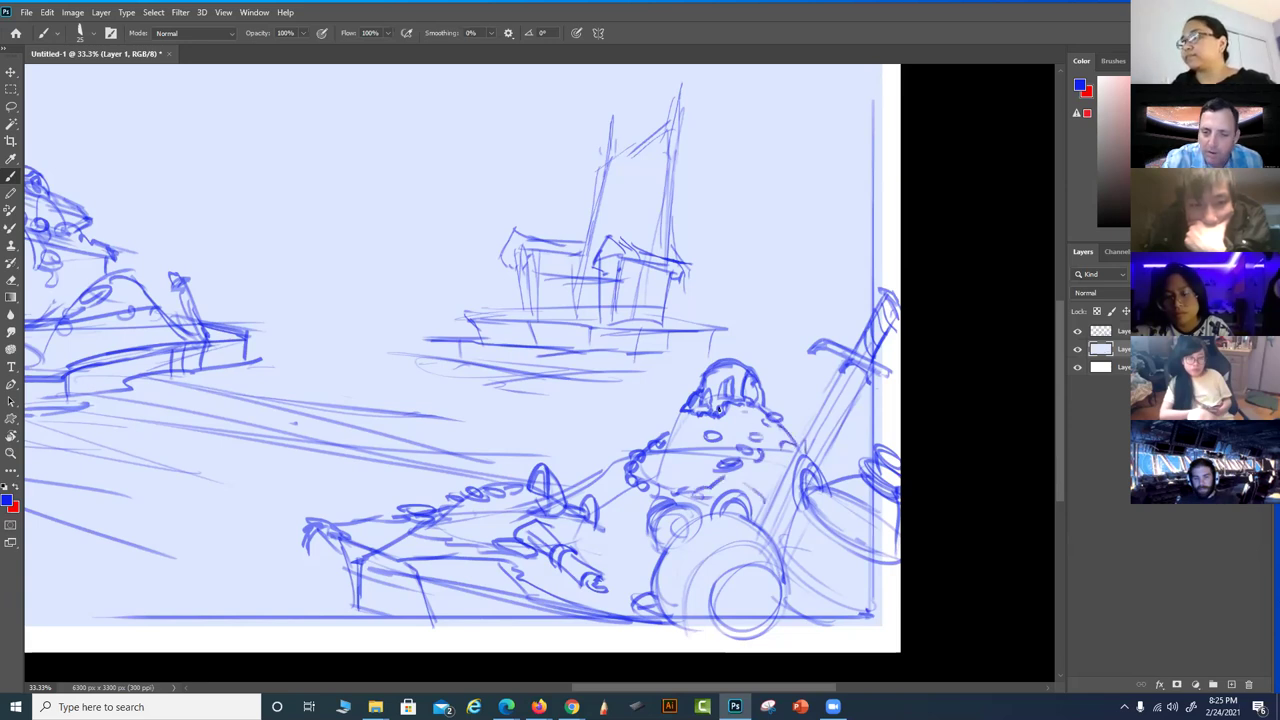
Darken and reinforce the figure's left edge with extra strokes beside it
mouse_move(643, 474)
mouse_down()
mouse_move(635, 437)
mouse_move(664, 486)
mouse_up()
drag(636, 436, 668, 487)
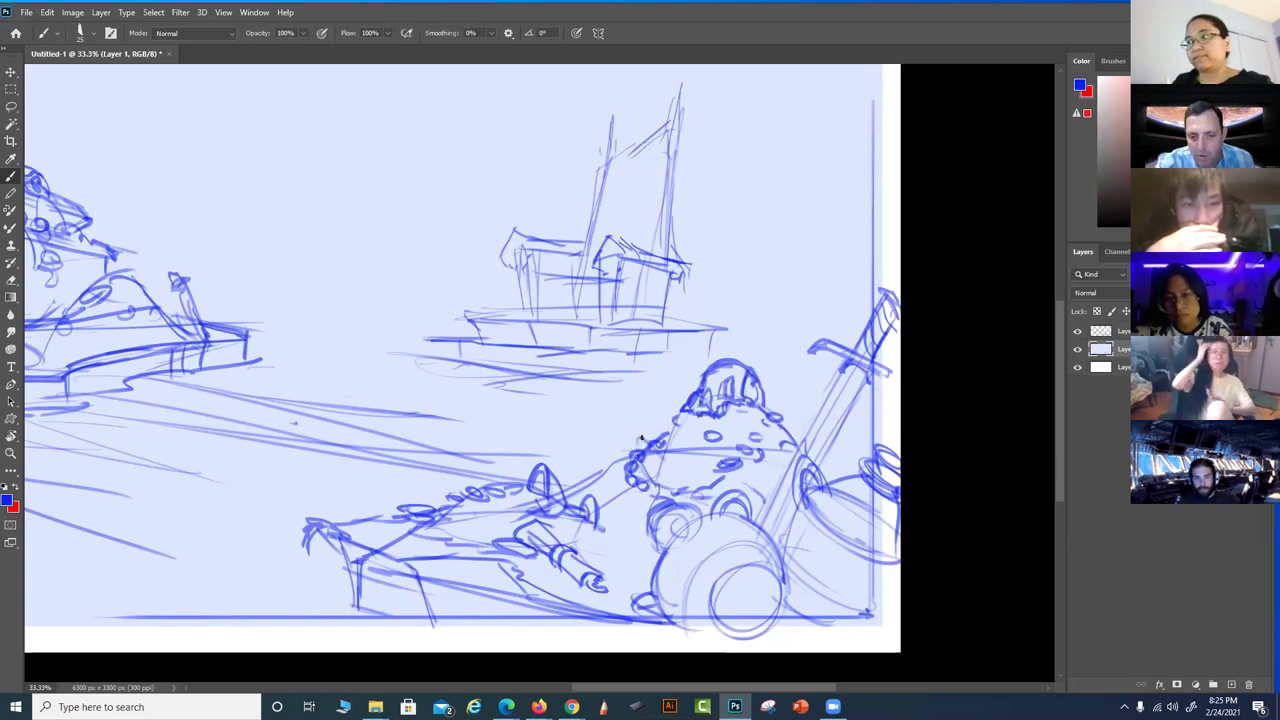
drag(660, 442, 636, 484)
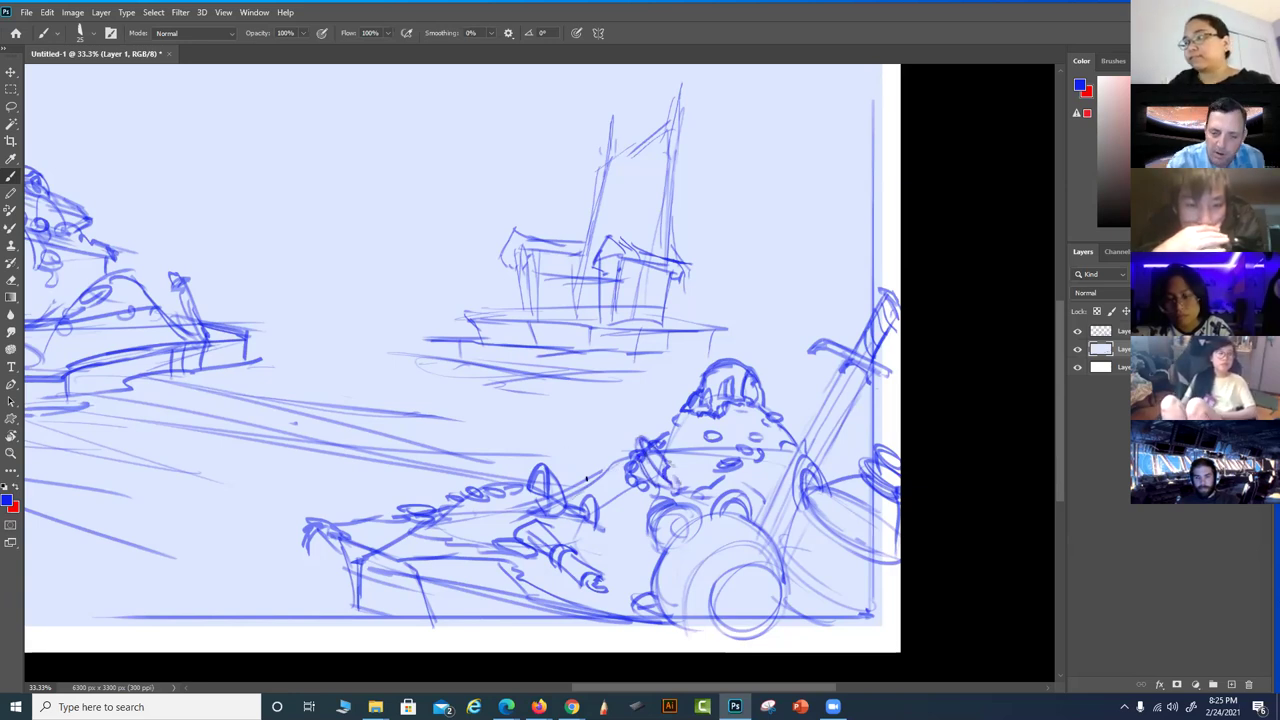
drag(576, 468, 596, 482)
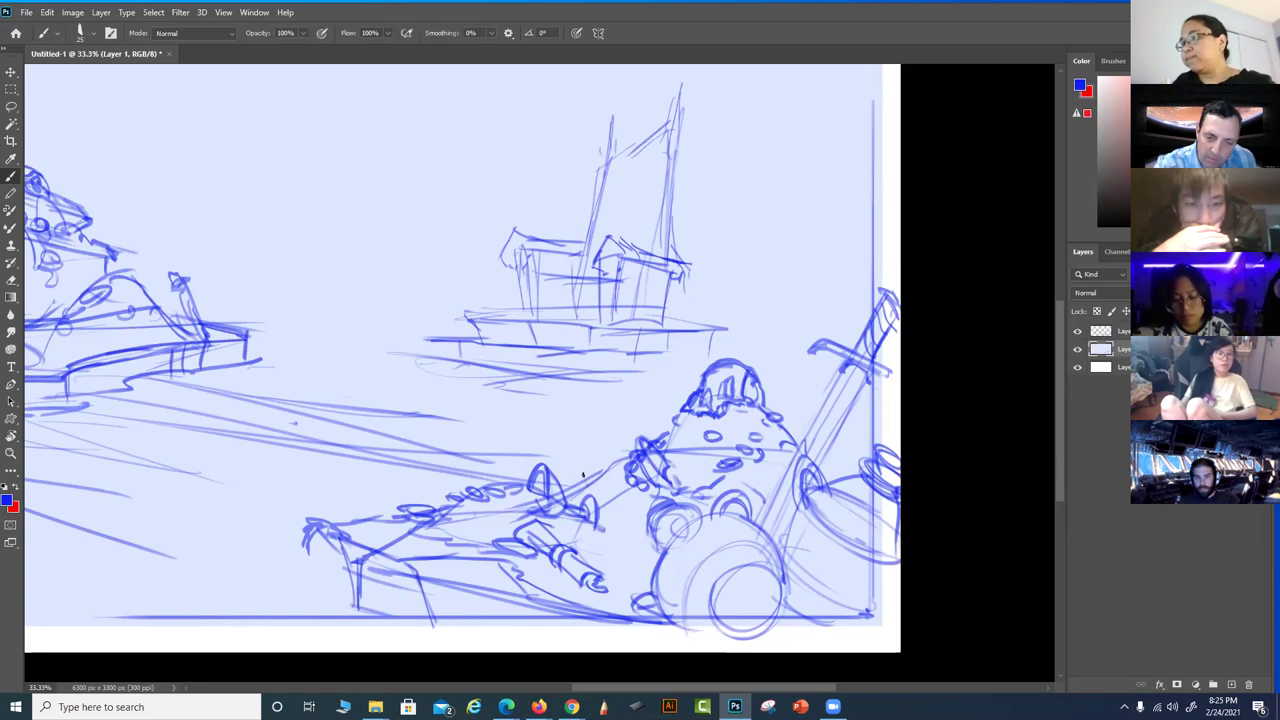
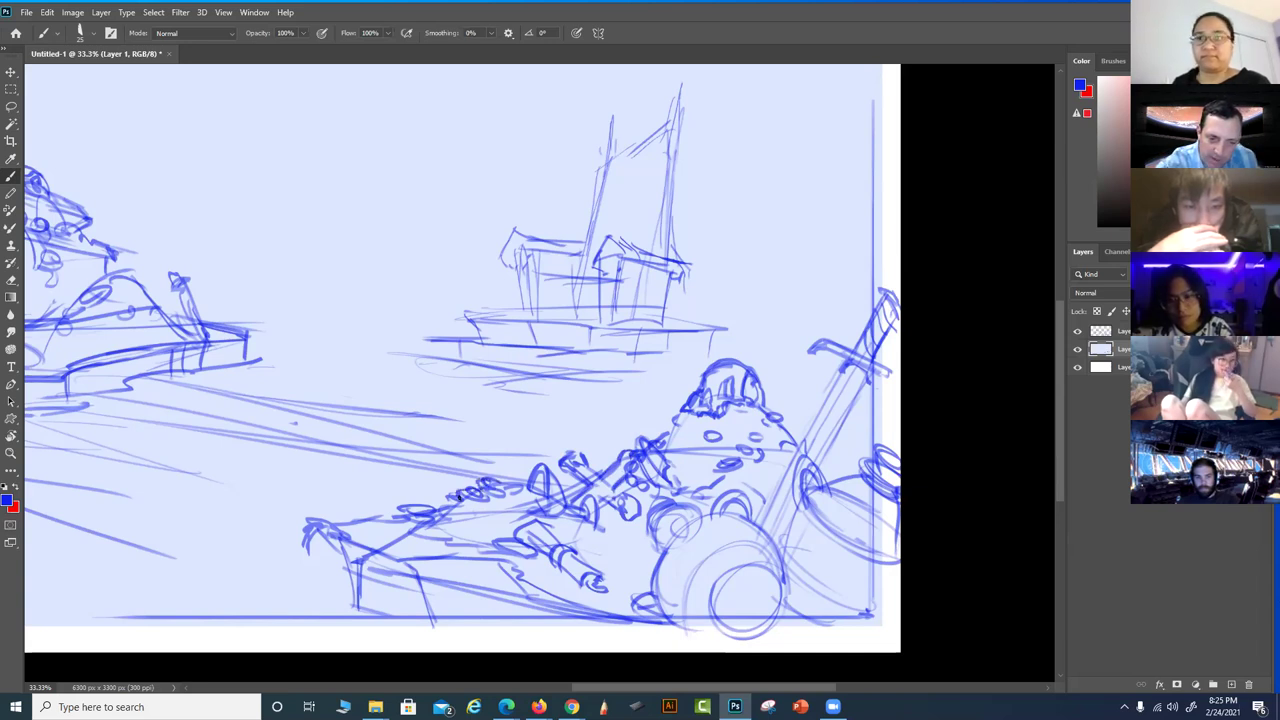
Ink firmer lines along the lower hull, the sword blade, and the big wheel's outer and inner arcs
drag(450, 501, 390, 533)
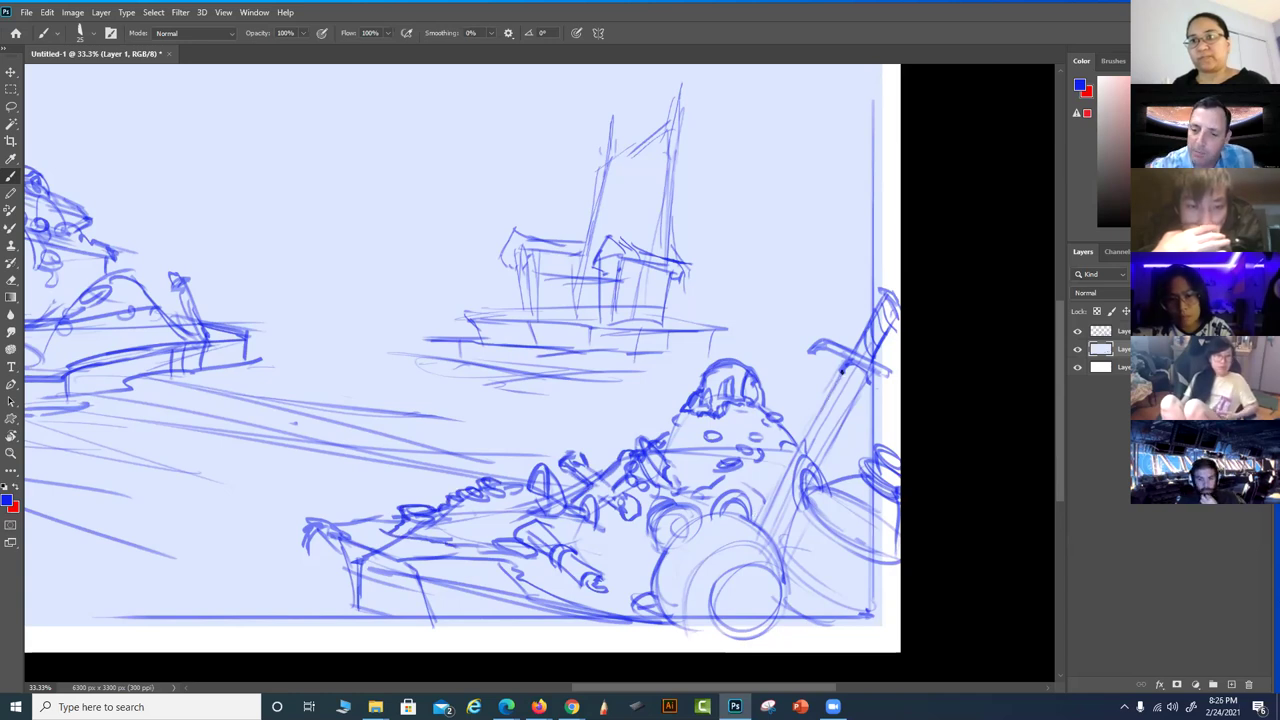
mouse_move(866, 378)
mouse_down()
mouse_move(817, 464)
mouse_move(871, 356)
mouse_up()
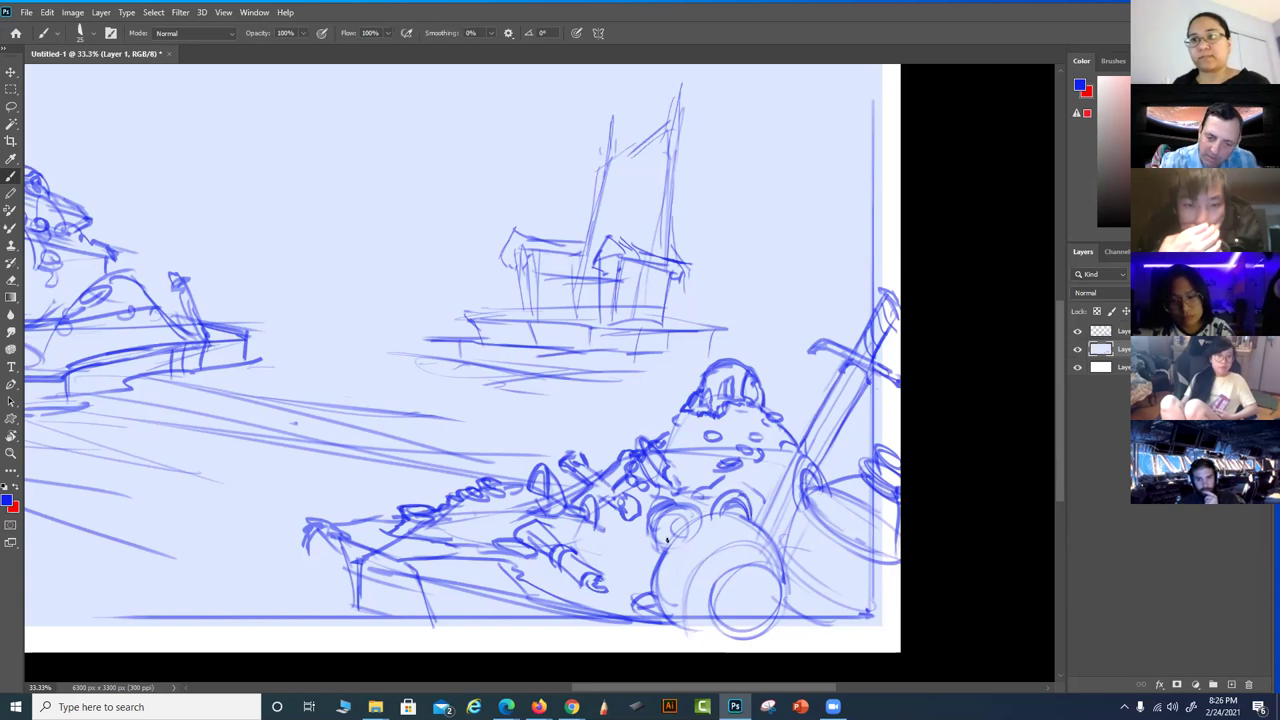
drag(653, 541, 676, 504)
mouse_move(670, 586)
mouse_down()
mouse_move(652, 626)
mouse_move(668, 545)
mouse_move(697, 521)
mouse_up()
mouse_move(656, 610)
mouse_down()
mouse_move(680, 530)
mouse_move(774, 553)
mouse_move(776, 604)
mouse_up()
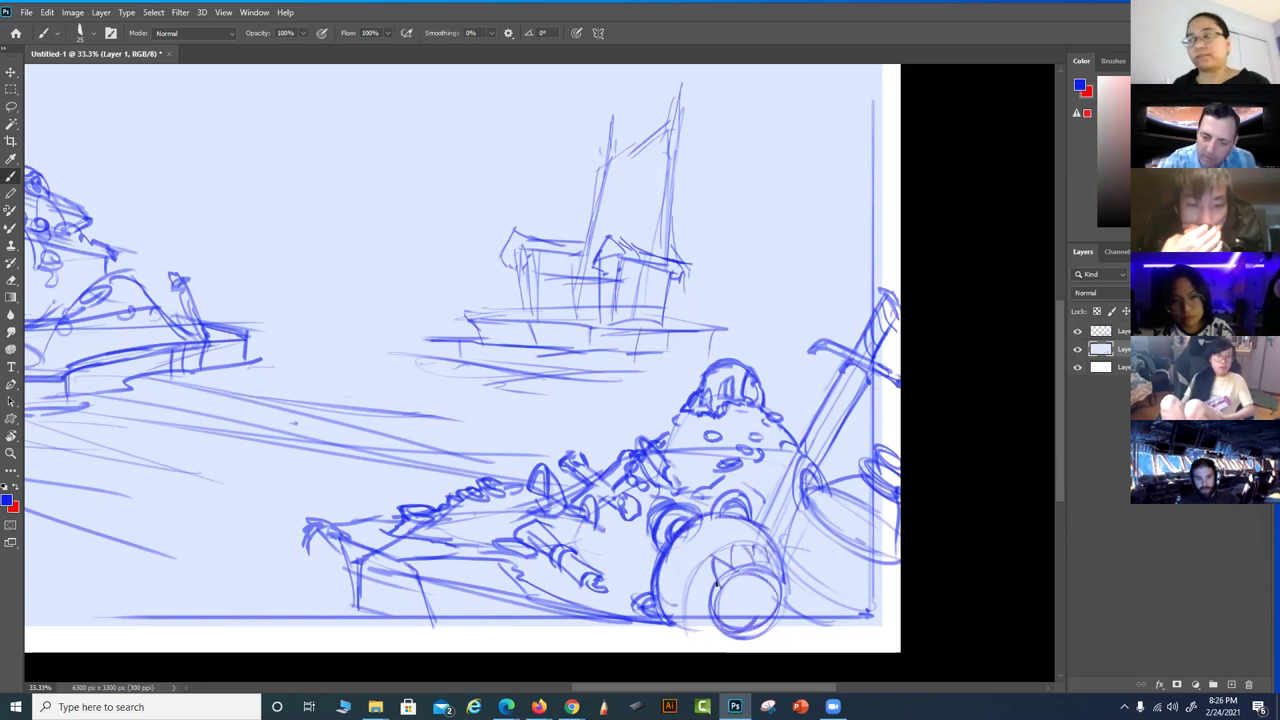
drag(718, 604, 686, 622)
mouse_move(776, 540)
mouse_down()
mouse_move(769, 580)
mouse_move(797, 507)
mouse_move(779, 589)
mouse_move(788, 464)
mouse_move(801, 505)
mouse_move(805, 466)
mouse_up()
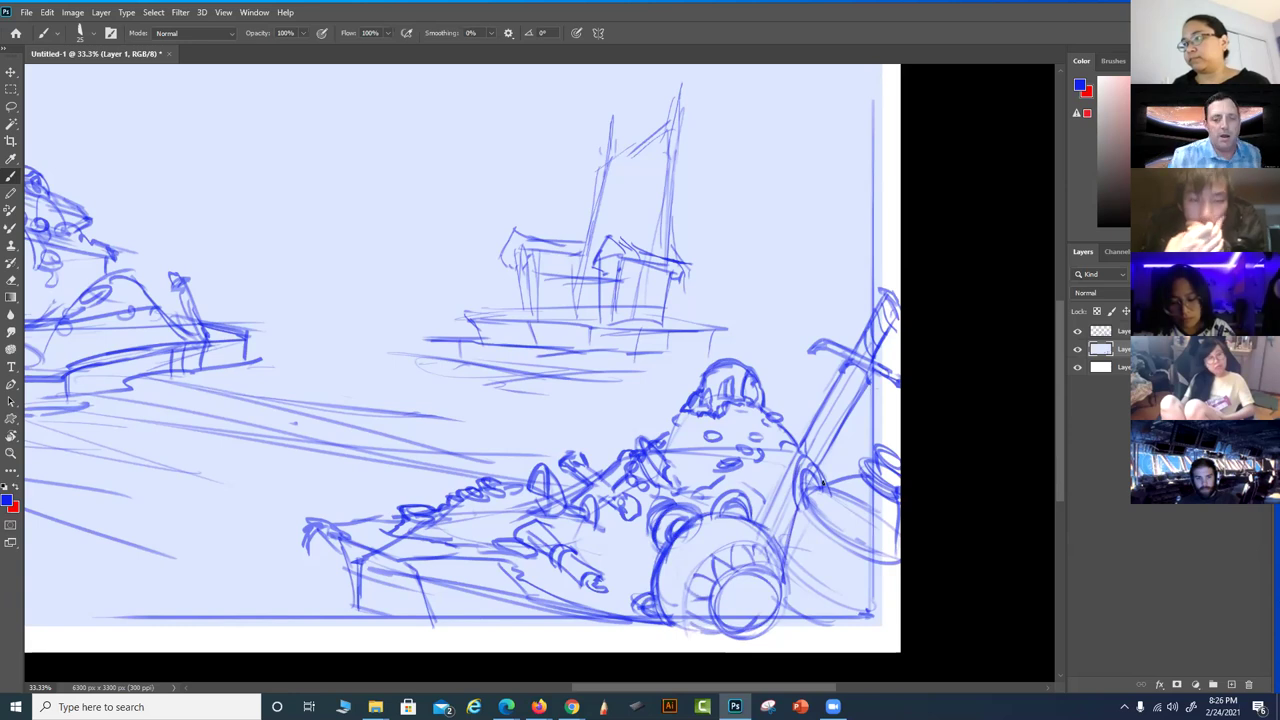
Pan the canvas to show the bottom edge, then settle it with more sky visible
drag(645, 533, 927, 572)
drag(818, 574, 928, 414)
drag(912, 462, 553, 604)
mouse_move(684, 546)
mouse_down()
mouse_move(761, 510)
mouse_move(690, 520)
mouse_move(786, 480)
mouse_move(772, 500)
mouse_up()
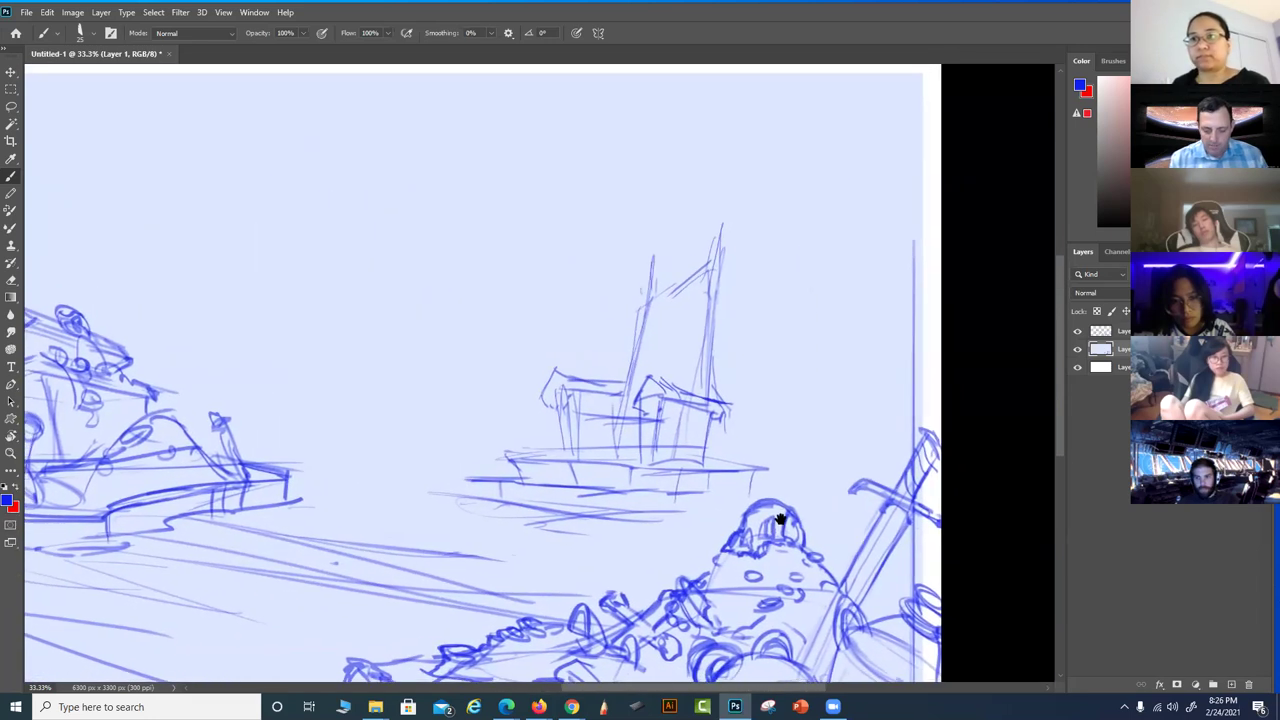
Lasso a freehand selection around the whole distant sailing ship
key(l)
mouse_move(738, 376)
mouse_down()
mouse_move(655, 240)
mouse_move(470, 476)
mouse_move(676, 512)
mouse_up()
drag(736, 370, 738, 372)
drag(785, 435, 728, 512)
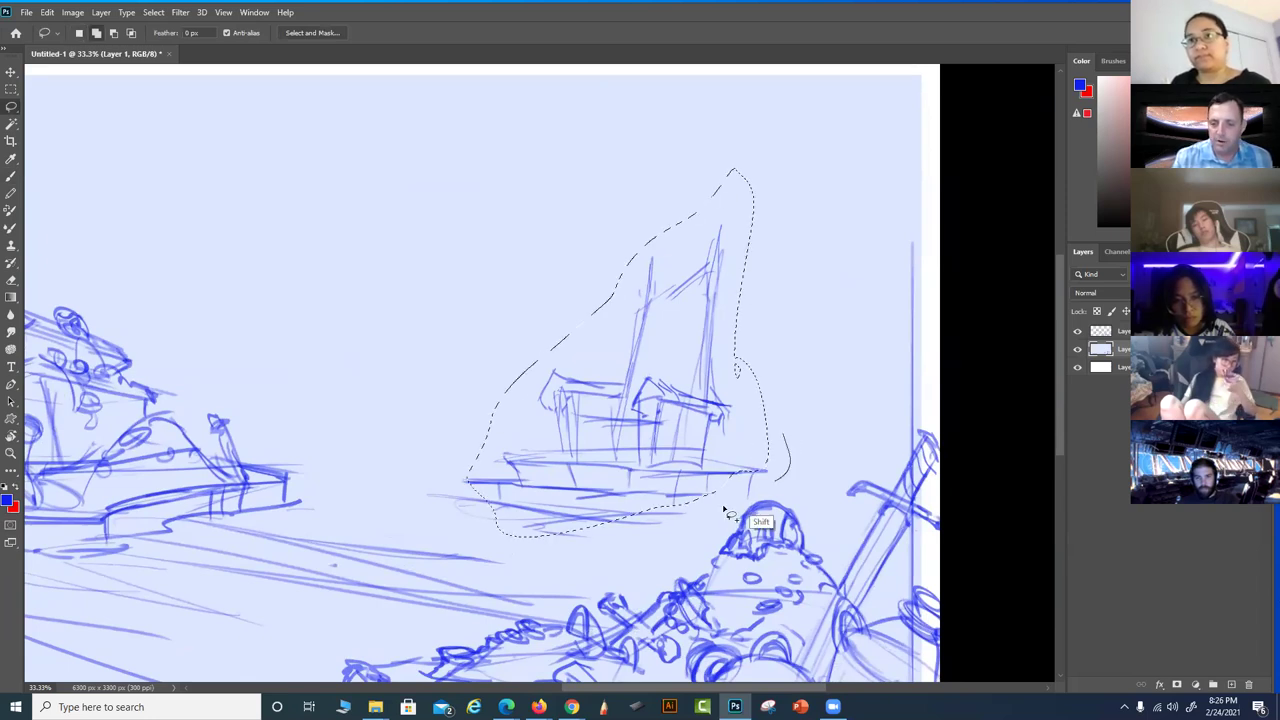
drag(510, 384, 514, 382)
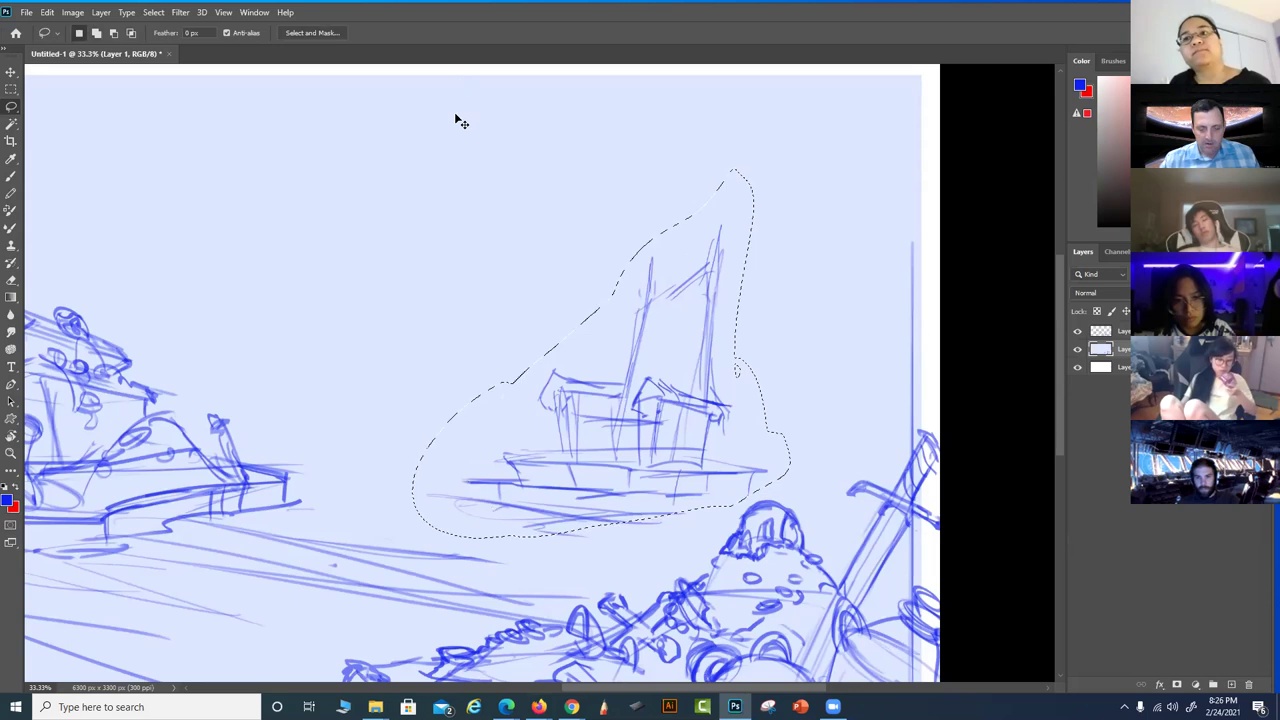
Try shrinking the ship, undo it, then deselect and restore the ship selection
key(ctrl+t)
drag(788, 167, 757, 194)
key(ctrl+z)
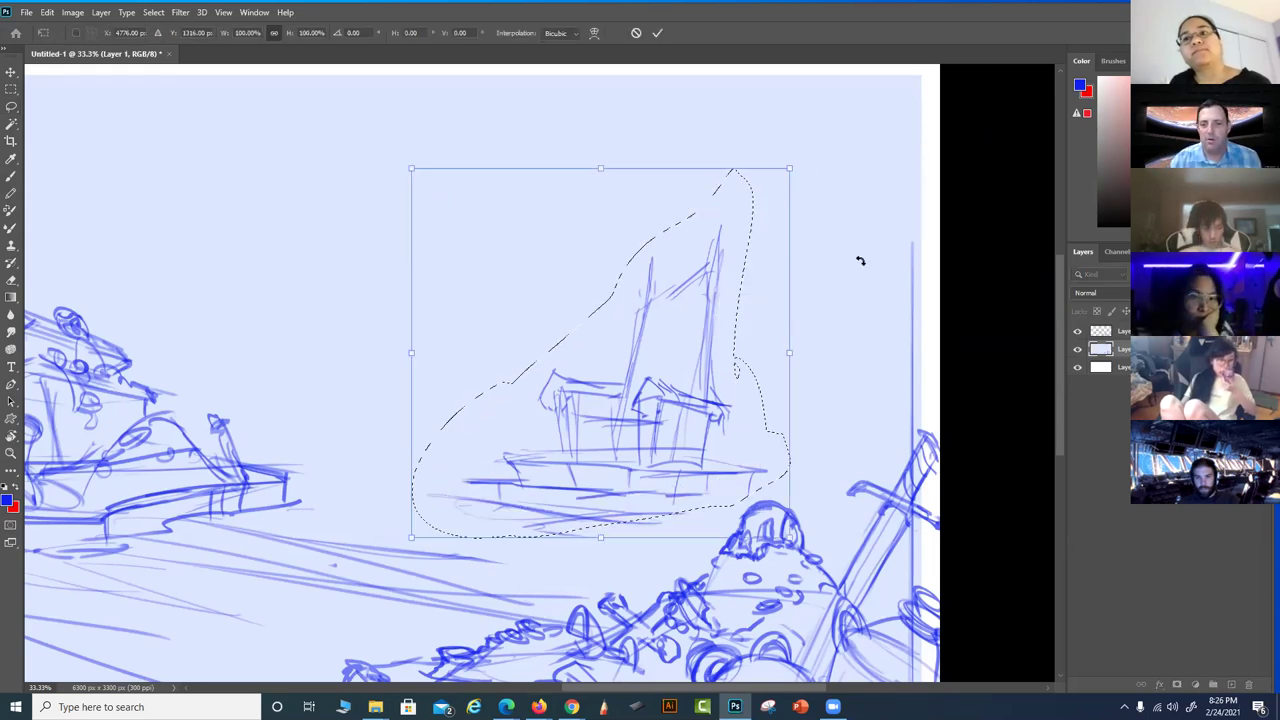
key(Return)
key(ctrl+d)
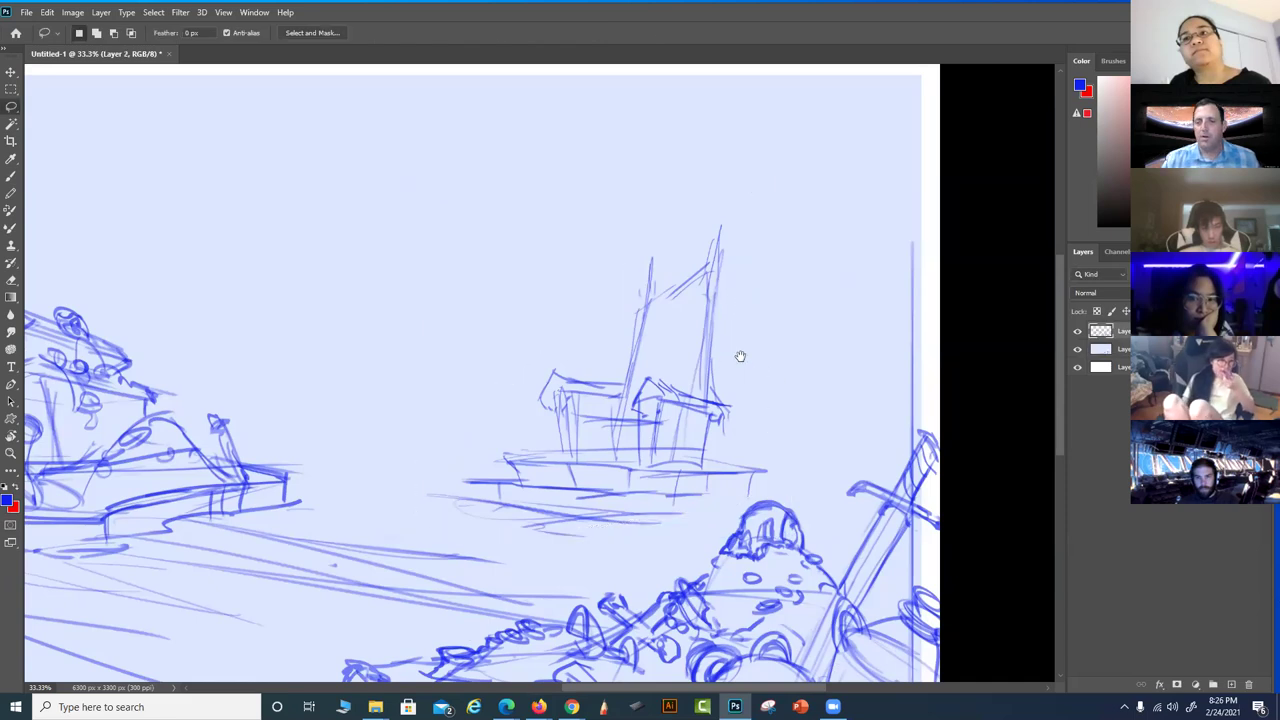
key(ctrl+shift+d)
Toggle Layer 2's visibility several times to compare its strokes
click(1078, 332)
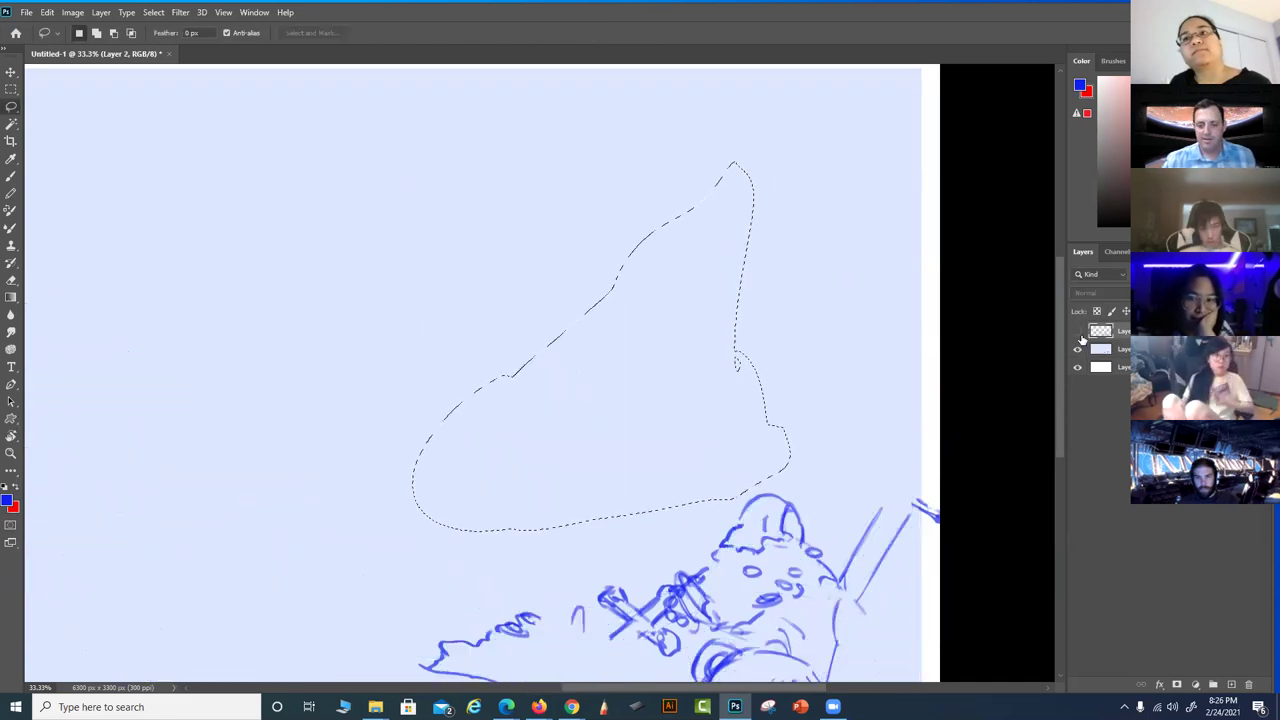
click(1079, 334)
click(1079, 334)
click(1079, 334)
click(1079, 334)
click(1079, 334)
drag(708, 348, 736, 328)
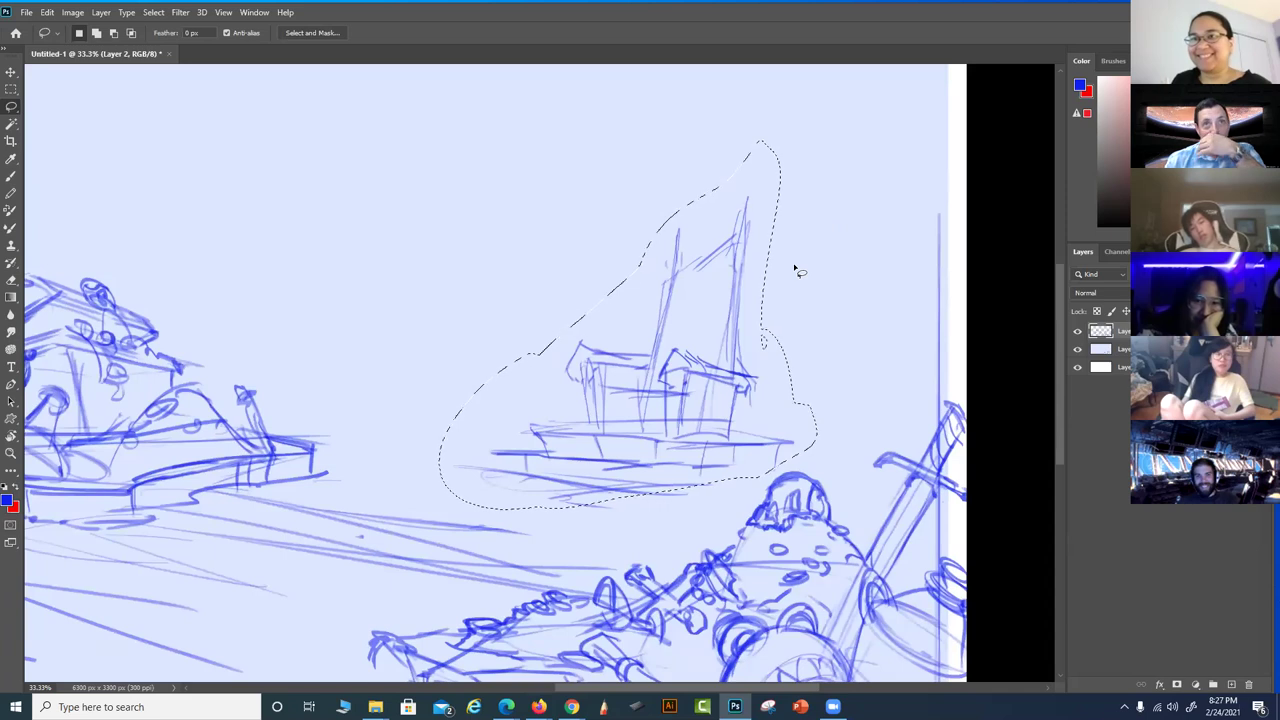
scroll(792, 230, up, 1)
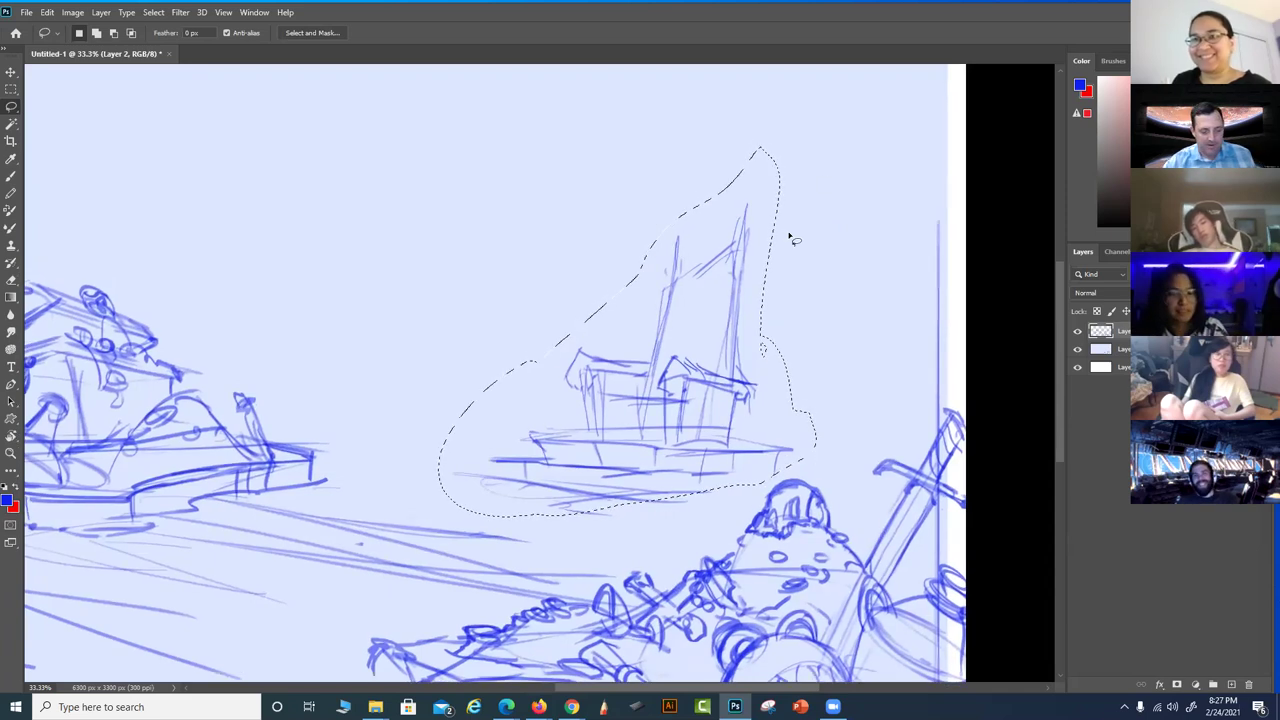
Scale the distant ship down, shift it up-right, commit the transform and deselect
key(ctrl+t)
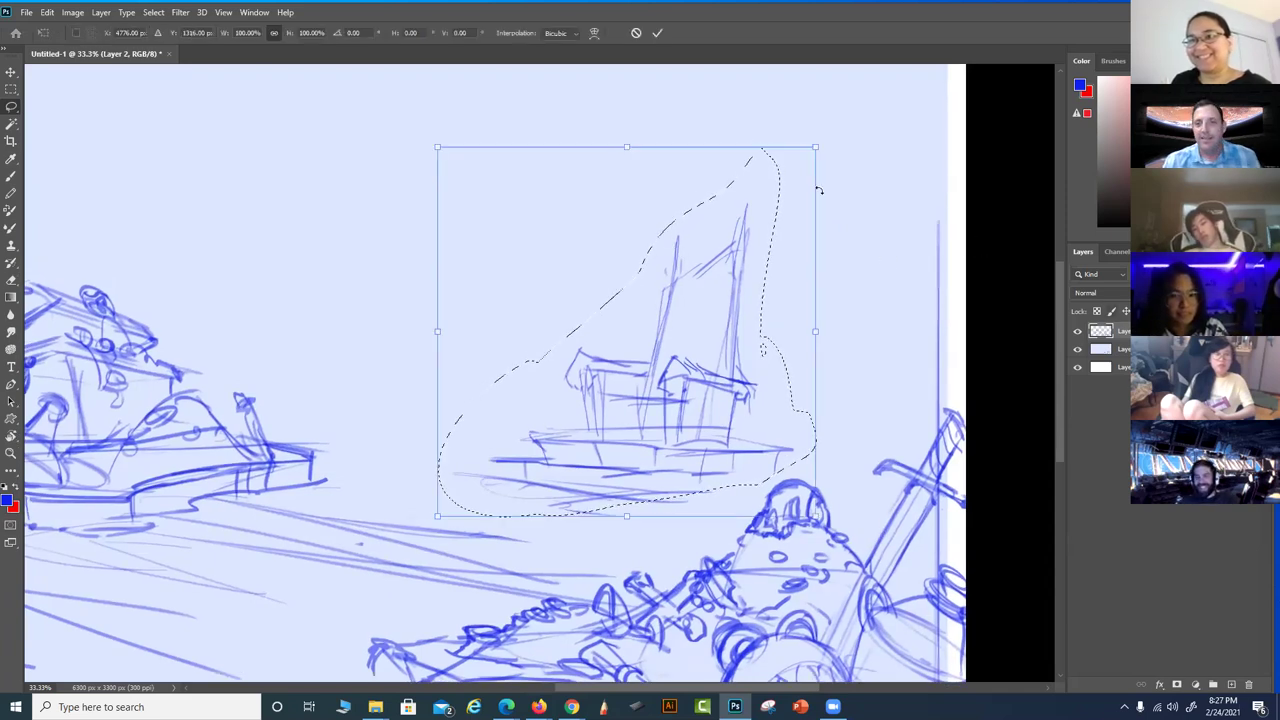
drag(794, 163, 717, 214)
mouse_move(664, 300)
mouse_down()
mouse_move(722, 236)
mouse_move(757, 229)
mouse_up()
drag(812, 145, 831, 126)
key(Return)
scroll(730, 430, left, 4)
scroll(730, 430, down, 1)
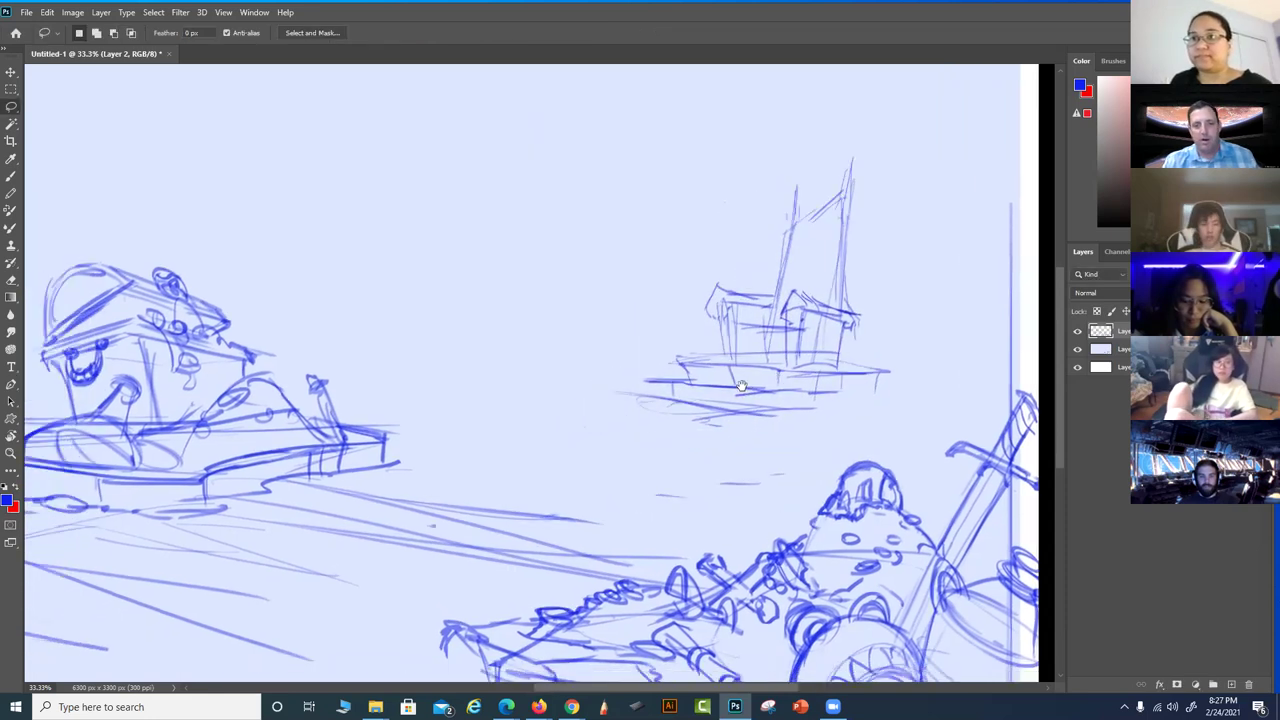
key(ctrl+d)
scroll(772, 434, down, 1)
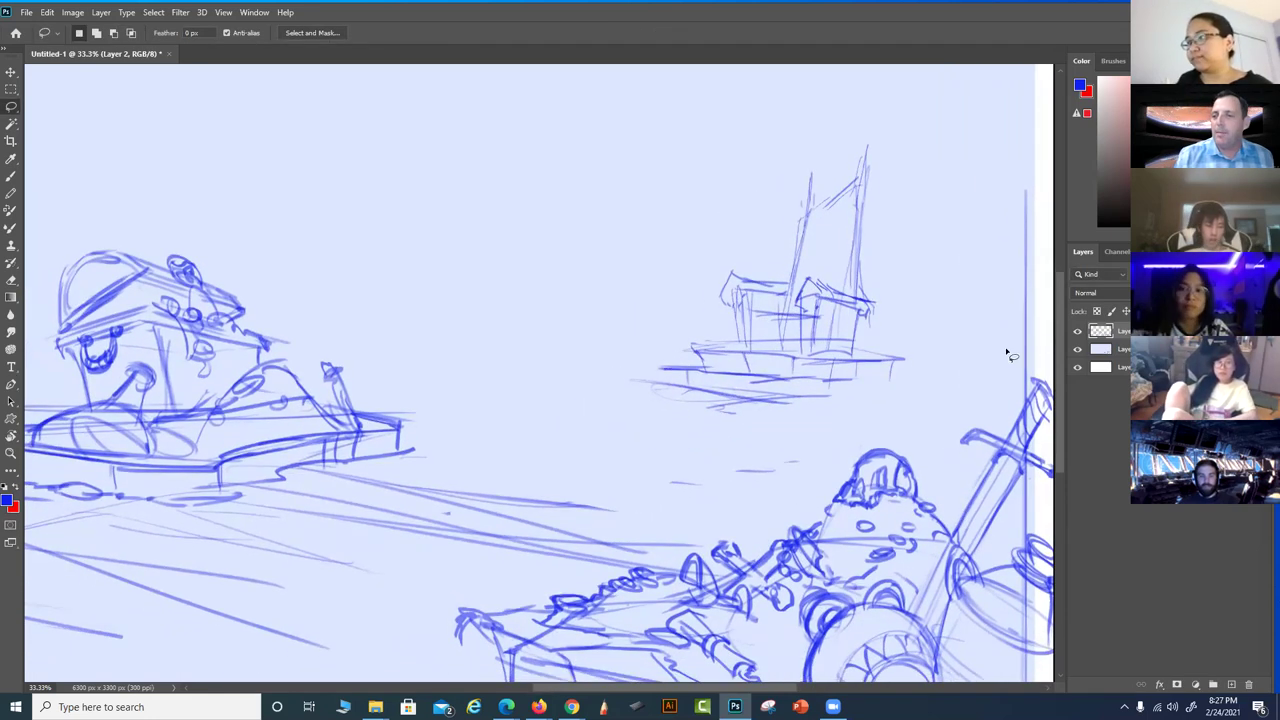
Sketch a shoreline running toward the distant ship and a long dock edge below the left tank
drag(622, 381, 650, 386)
key(b)
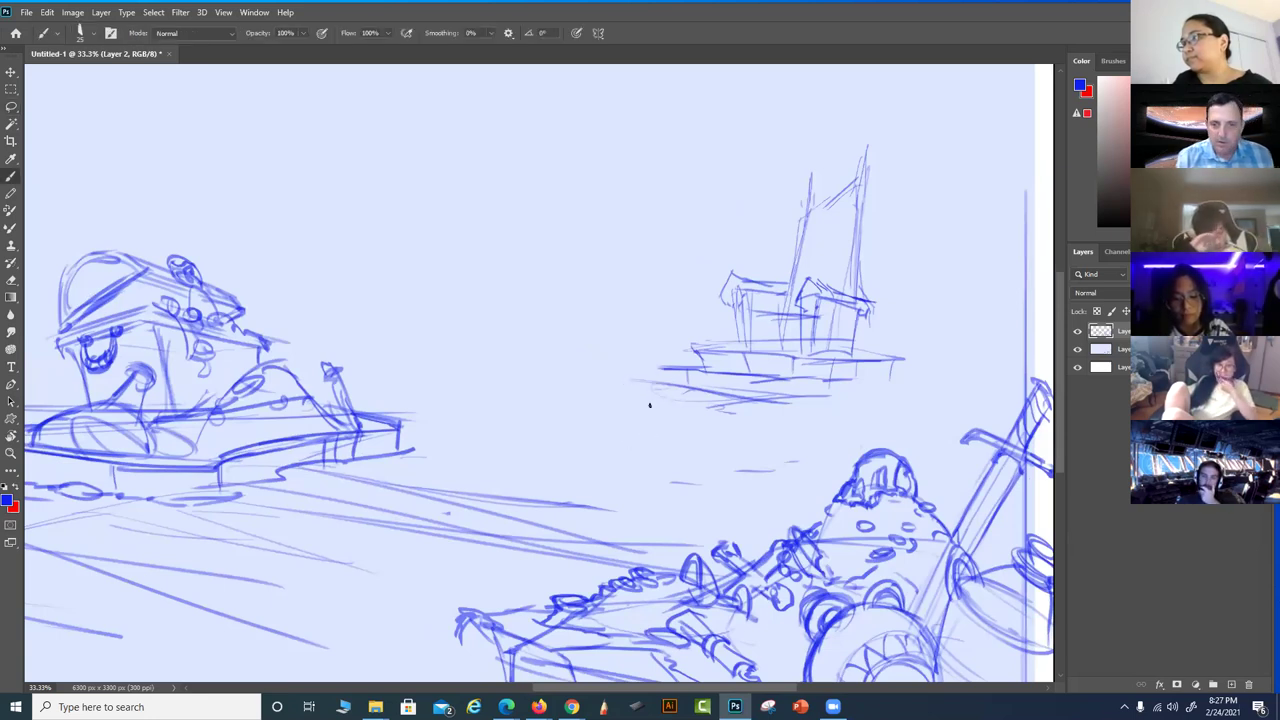
drag(489, 418, 830, 396)
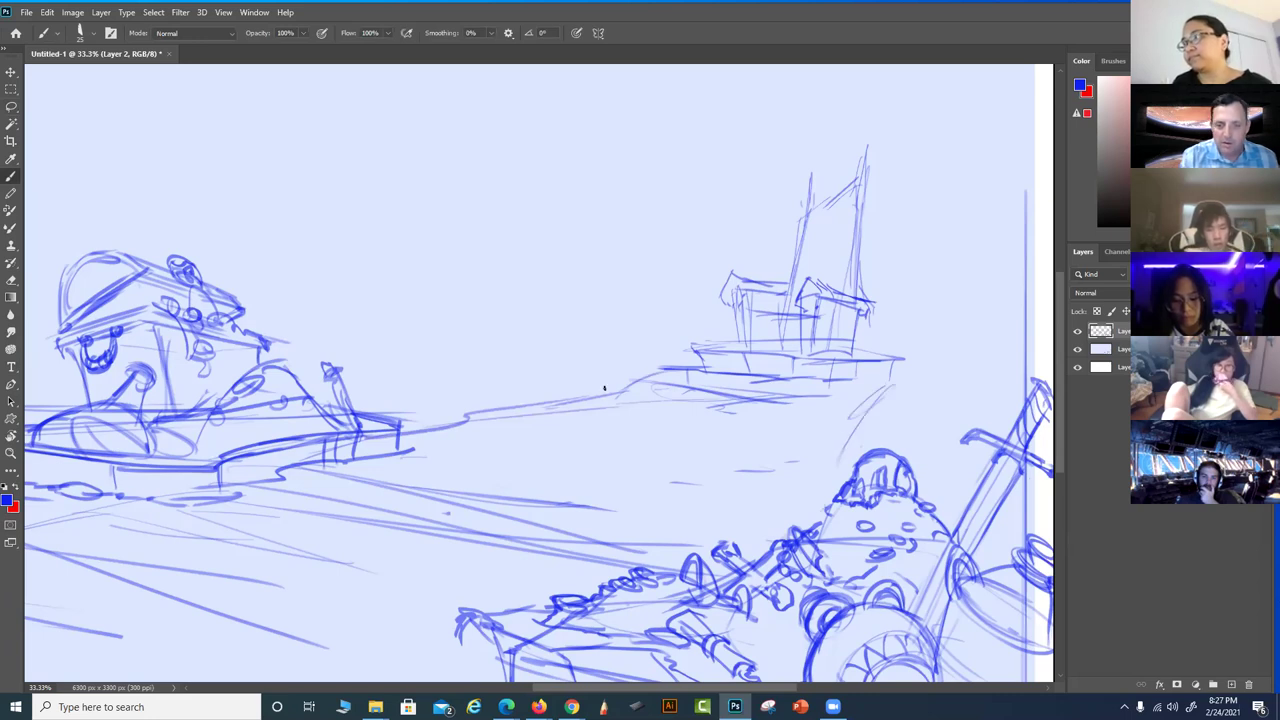
drag(603, 480, 751, 451)
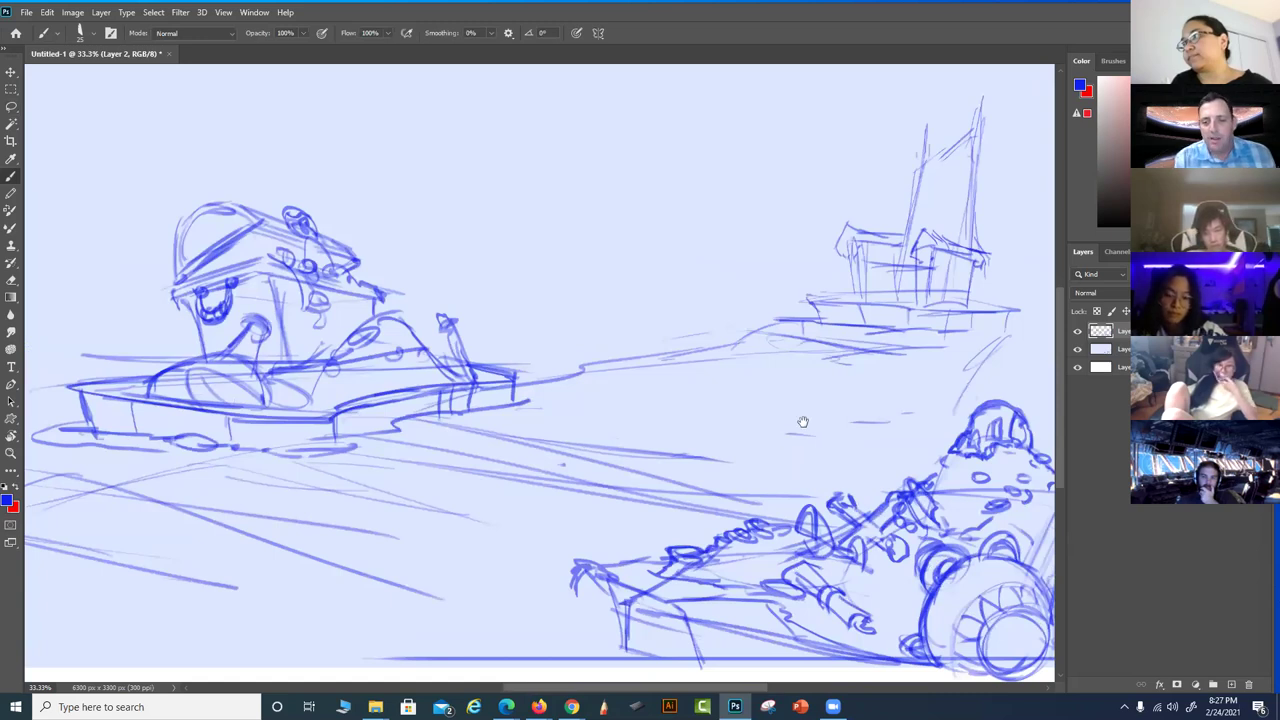
mouse_move(766, 394)
mouse_down()
mouse_move(519, 427)
mouse_move(711, 441)
mouse_move(834, 410)
mouse_move(759, 395)
mouse_move(620, 398)
mouse_move(503, 432)
mouse_up()
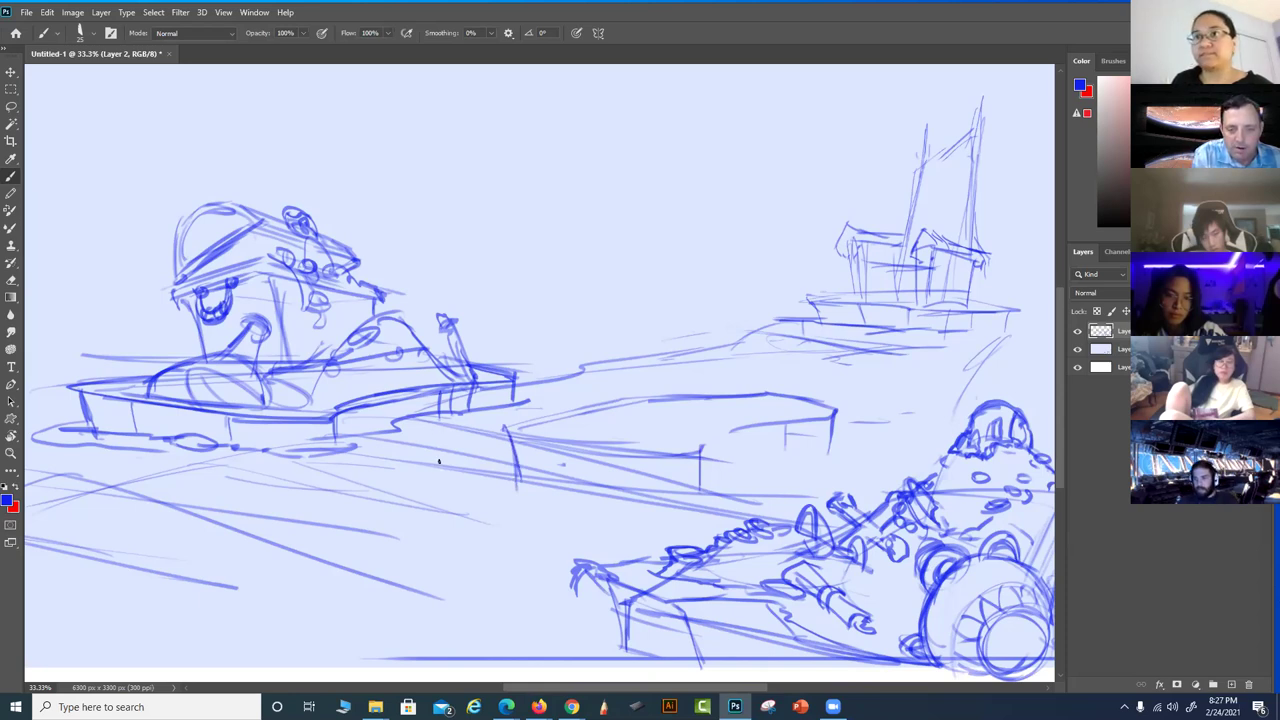
Sketch small ovals, two wave curves and a short stroke on the water
mouse_move(388, 480)
mouse_down()
mouse_move(418, 502)
mouse_move(374, 486)
mouse_move(399, 482)
mouse_move(319, 497)
mouse_up()
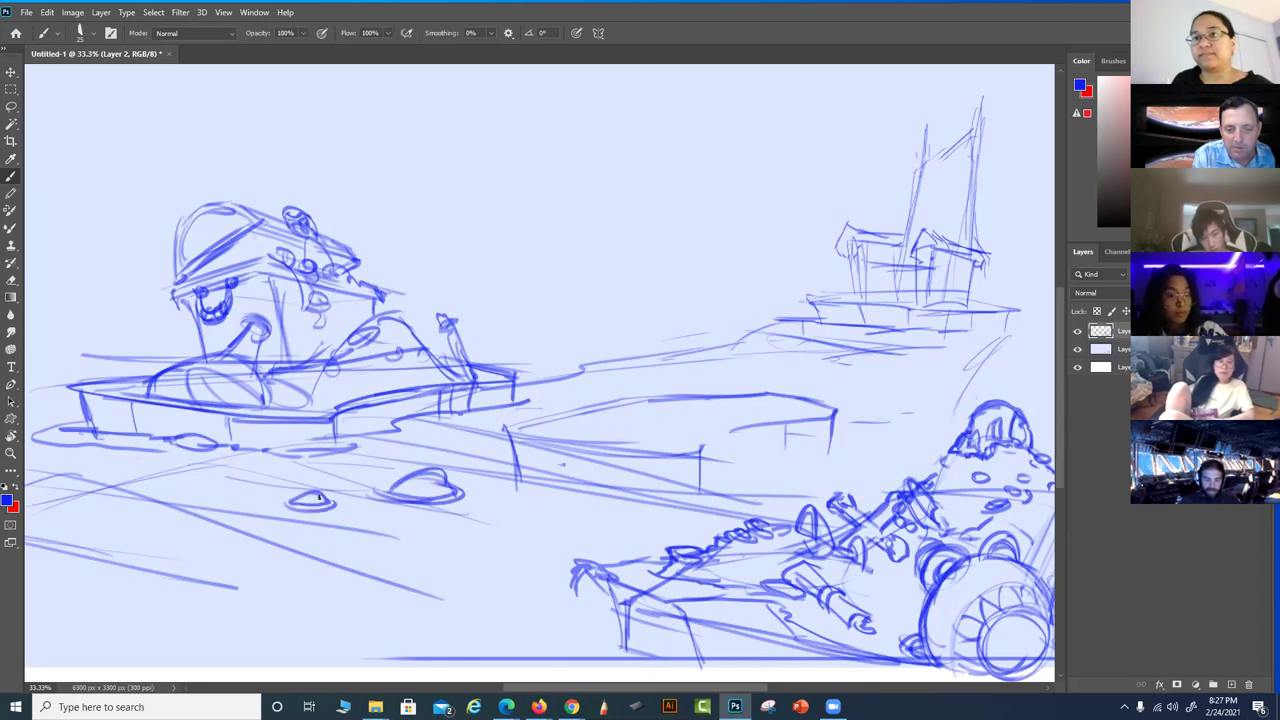
drag(474, 491, 586, 537)
drag(493, 510, 632, 530)
drag(438, 576, 331, 558)
drag(537, 594, 474, 619)
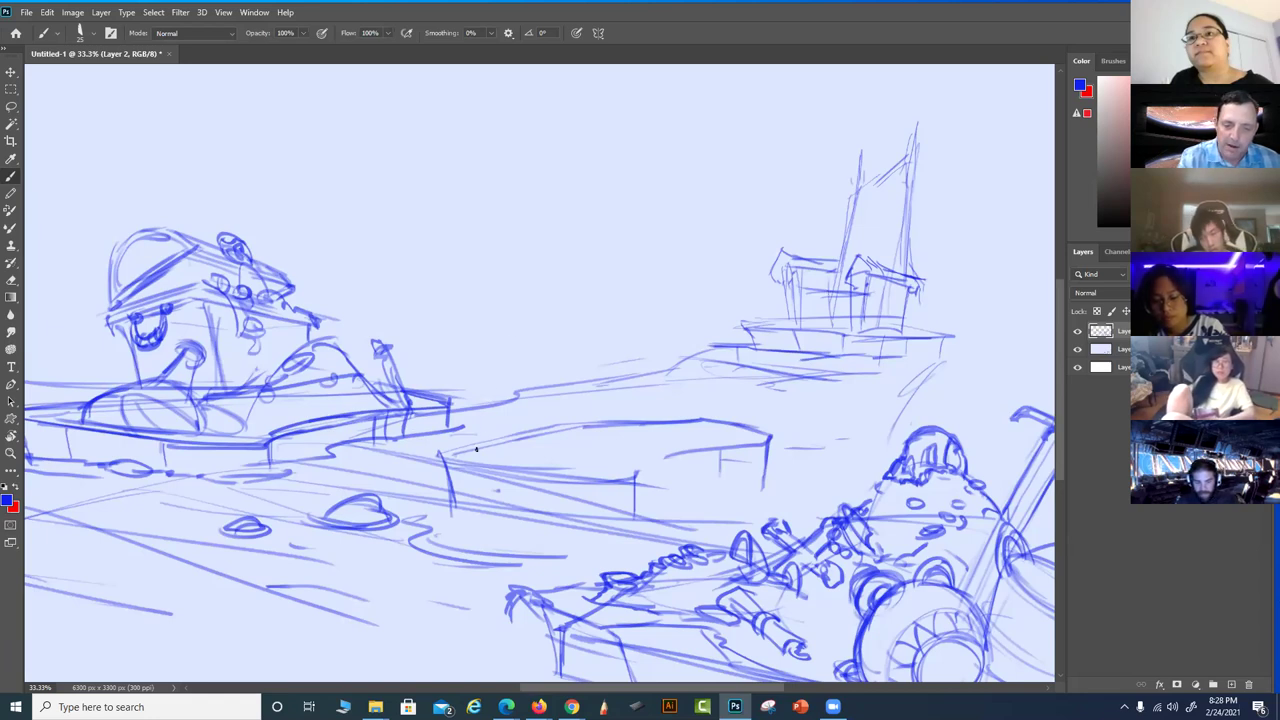
Try thin rising guide strokes, undo them, and sketch a faint oval above the dock
mouse_move(475, 456)
mouse_down()
mouse_move(500, 356)
mouse_move(465, 456)
mouse_move(532, 304)
mouse_up()
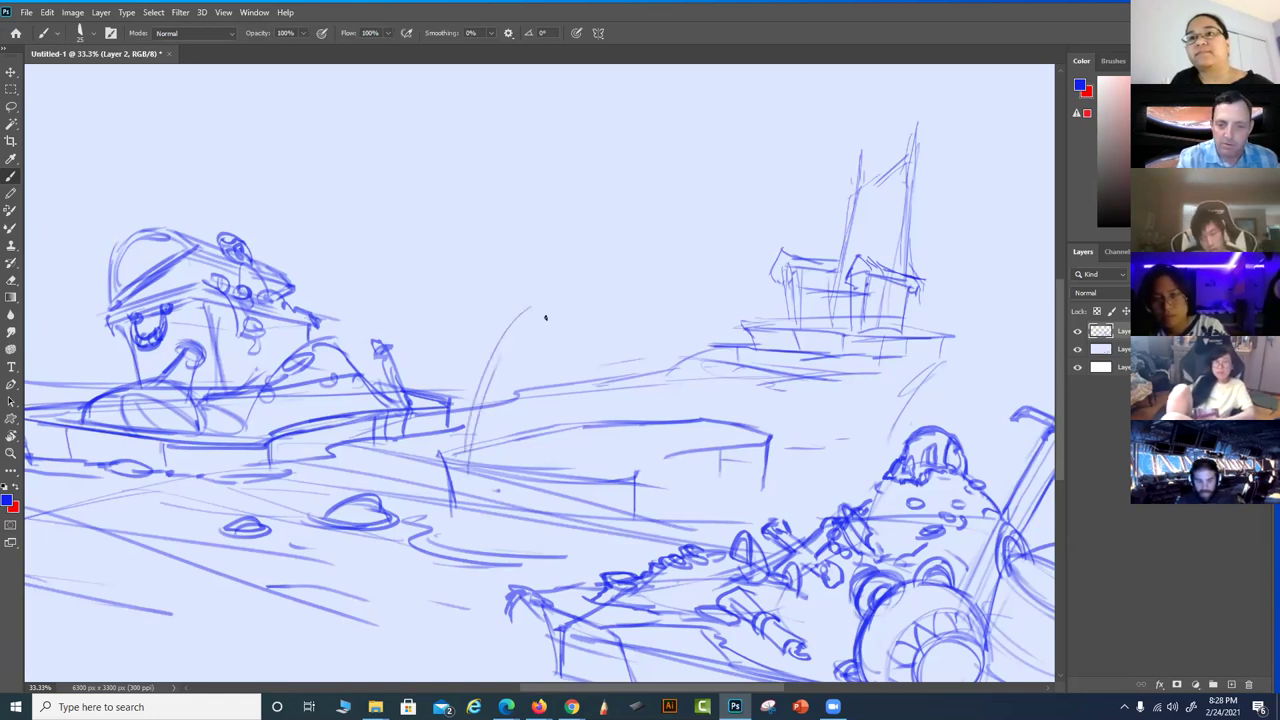
key(ctrl+z)
key(ctrl+z)
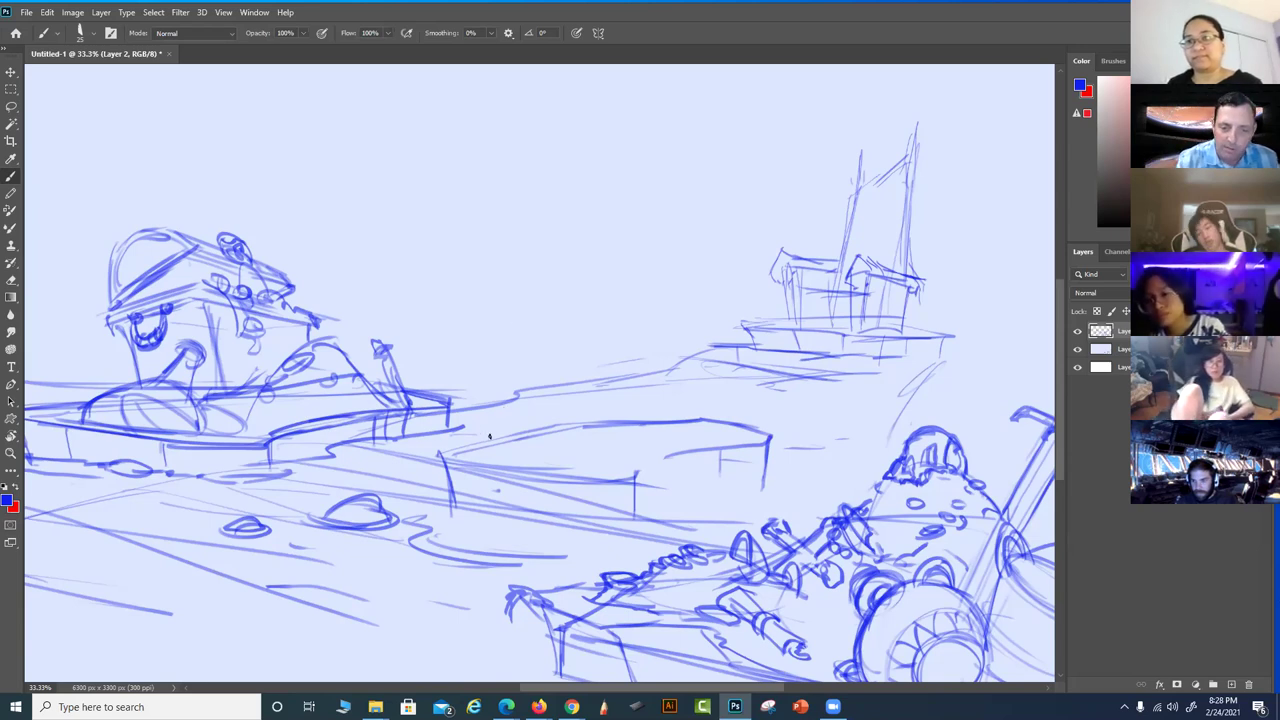
drag(478, 446, 510, 380)
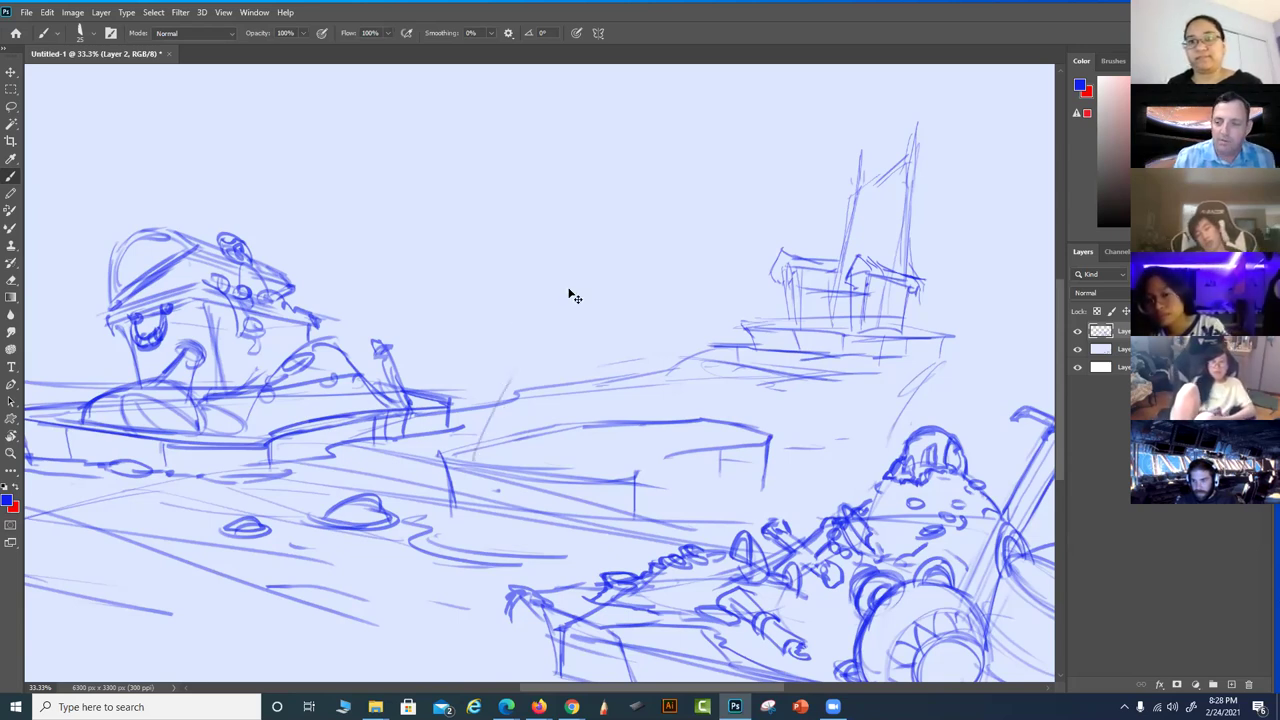
key(ctrl+z)
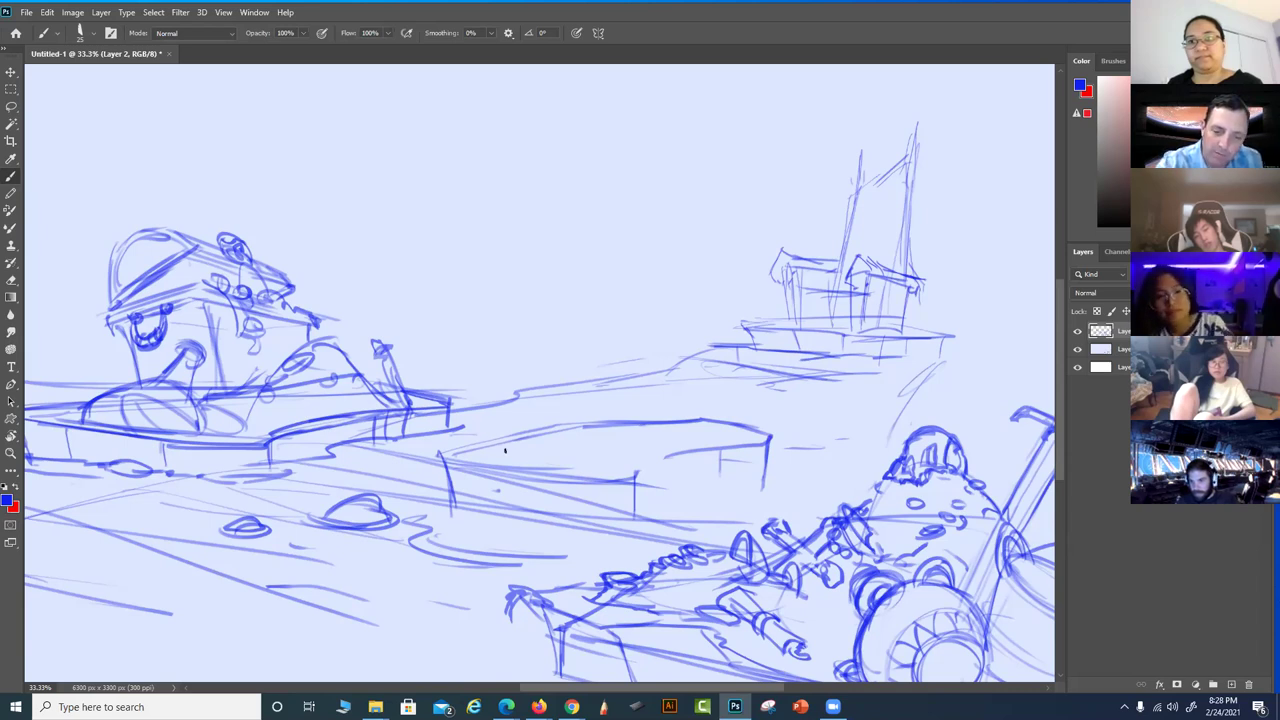
mouse_move(491, 444)
mouse_down()
mouse_move(487, 407)
mouse_move(512, 435)
mouse_move(512, 460)
mouse_move(537, 456)
mouse_move(489, 379)
mouse_move(517, 391)
mouse_move(524, 459)
mouse_move(530, 378)
mouse_move(536, 464)
mouse_move(504, 381)
mouse_move(507, 401)
mouse_move(554, 435)
mouse_move(487, 381)
mouse_move(558, 432)
mouse_move(513, 414)
mouse_move(566, 381)
mouse_move(567, 427)
mouse_move(583, 380)
mouse_move(563, 436)
mouse_move(618, 407)
mouse_up()
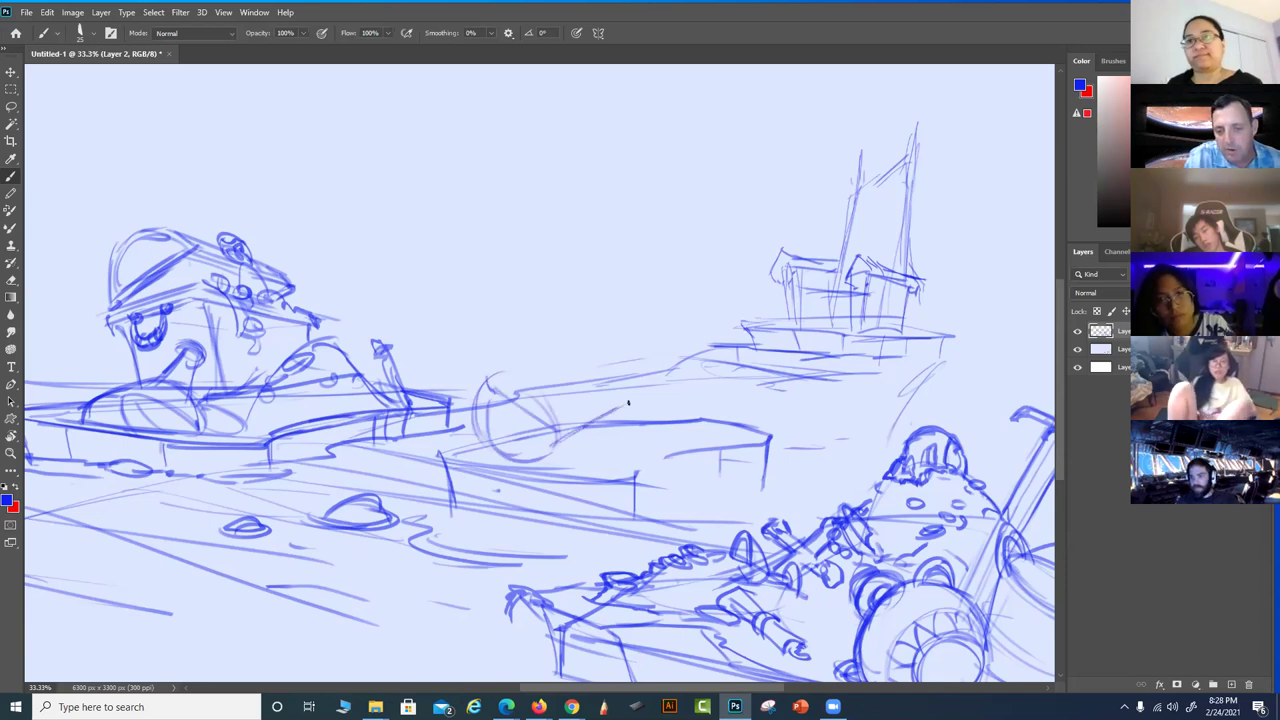
Outline and darken the oval's edges, adding an inner line and a spoke
drag(488, 380, 552, 361)
drag(556, 438, 636, 405)
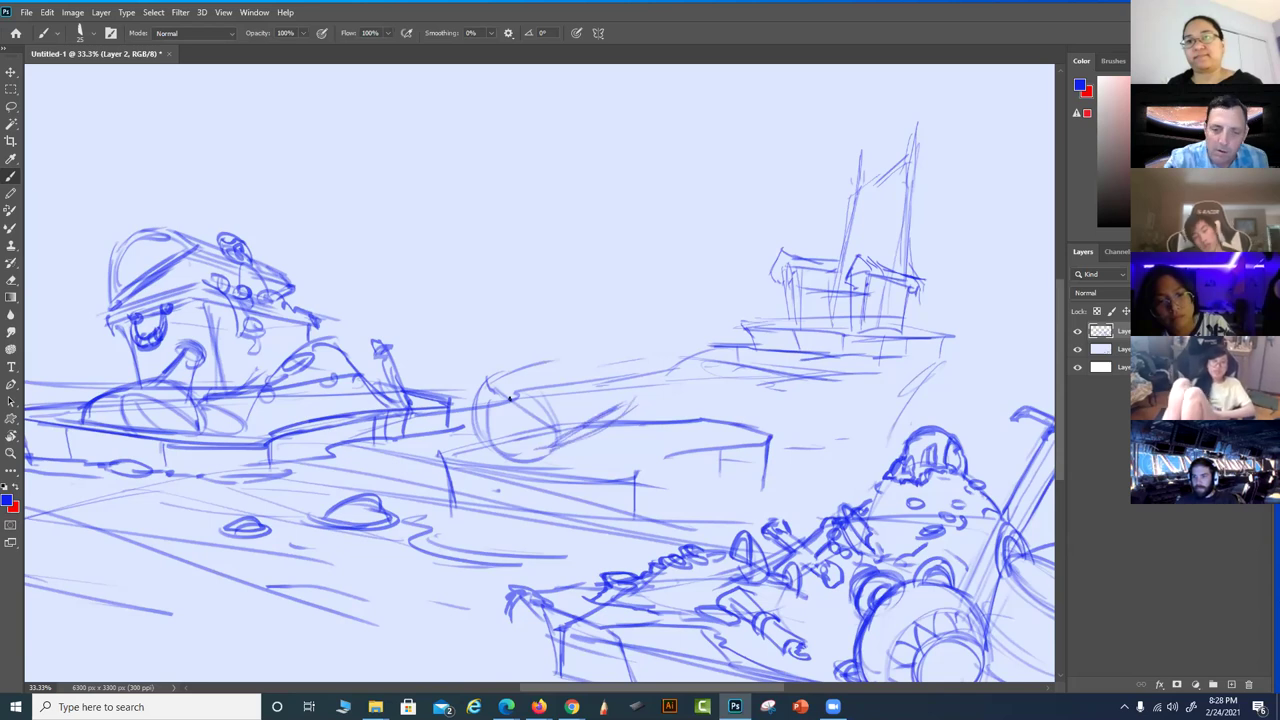
drag(495, 388, 531, 432)
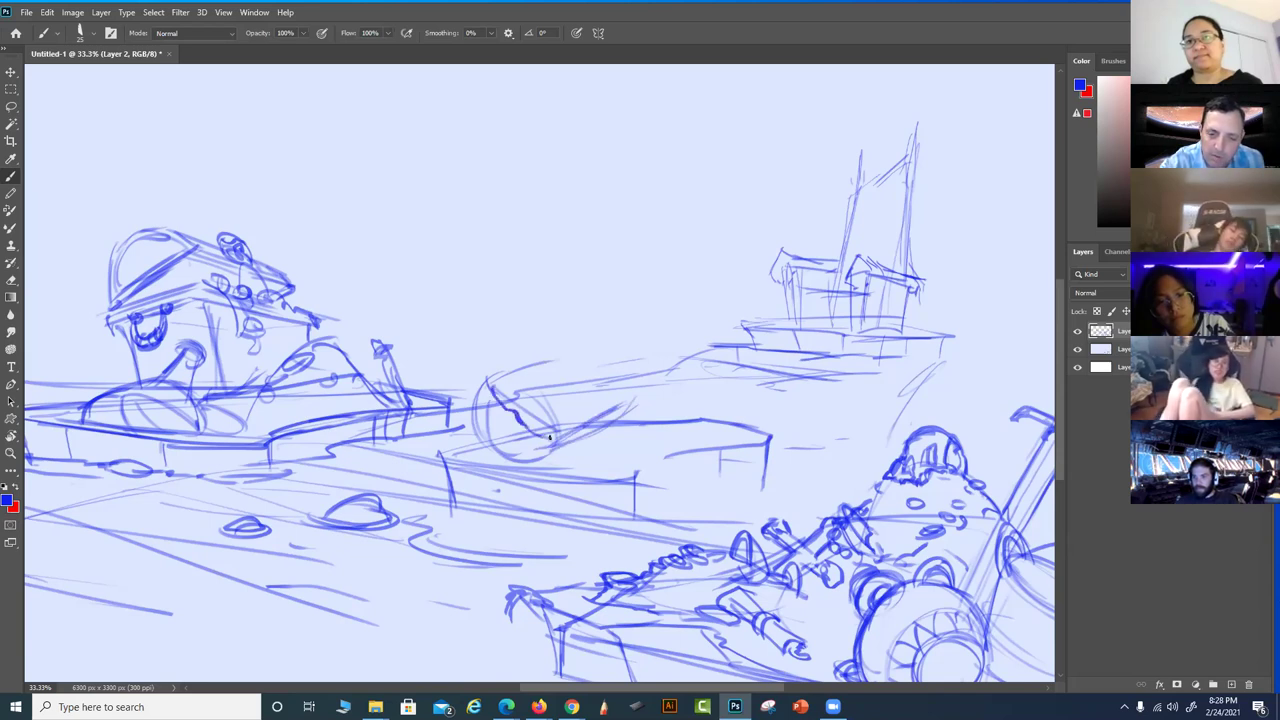
mouse_move(488, 379)
mouse_down()
mouse_move(511, 366)
mouse_move(543, 386)
mouse_move(522, 361)
mouse_up()
drag(552, 452, 561, 413)
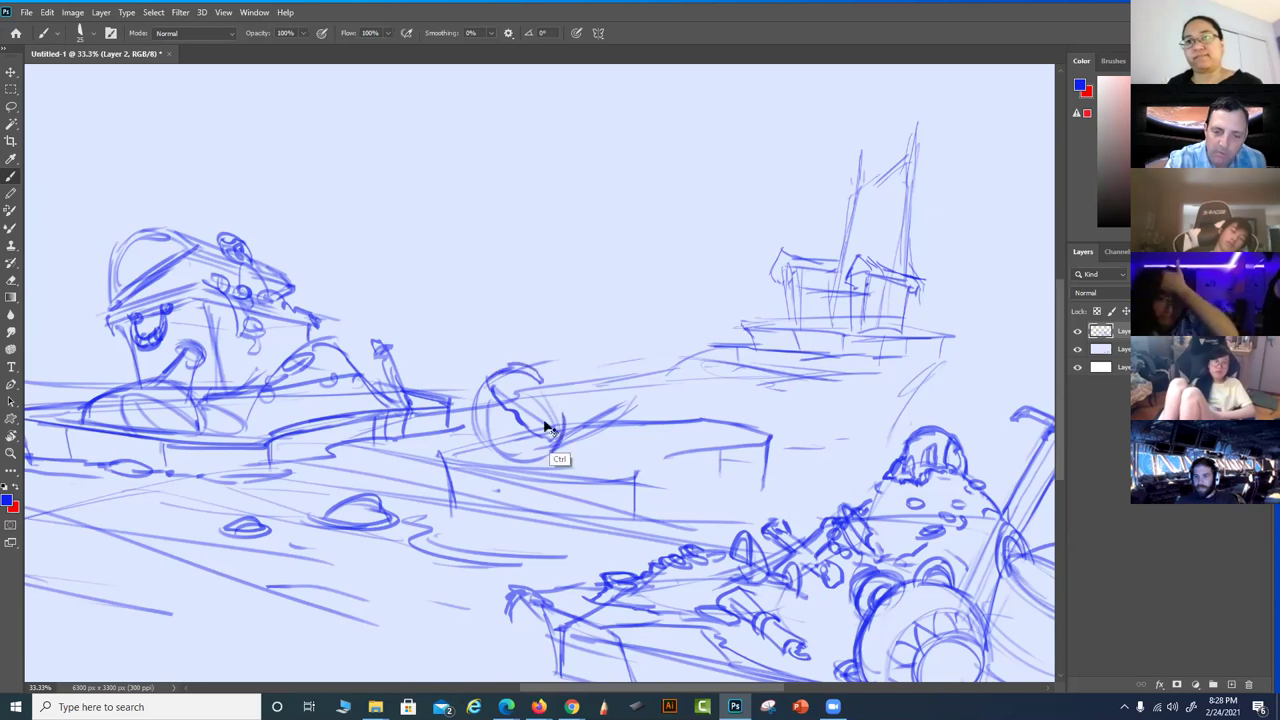
mouse_move(495, 446)
mouse_down()
mouse_move(538, 454)
mouse_move(493, 396)
mouse_move(531, 451)
mouse_up()
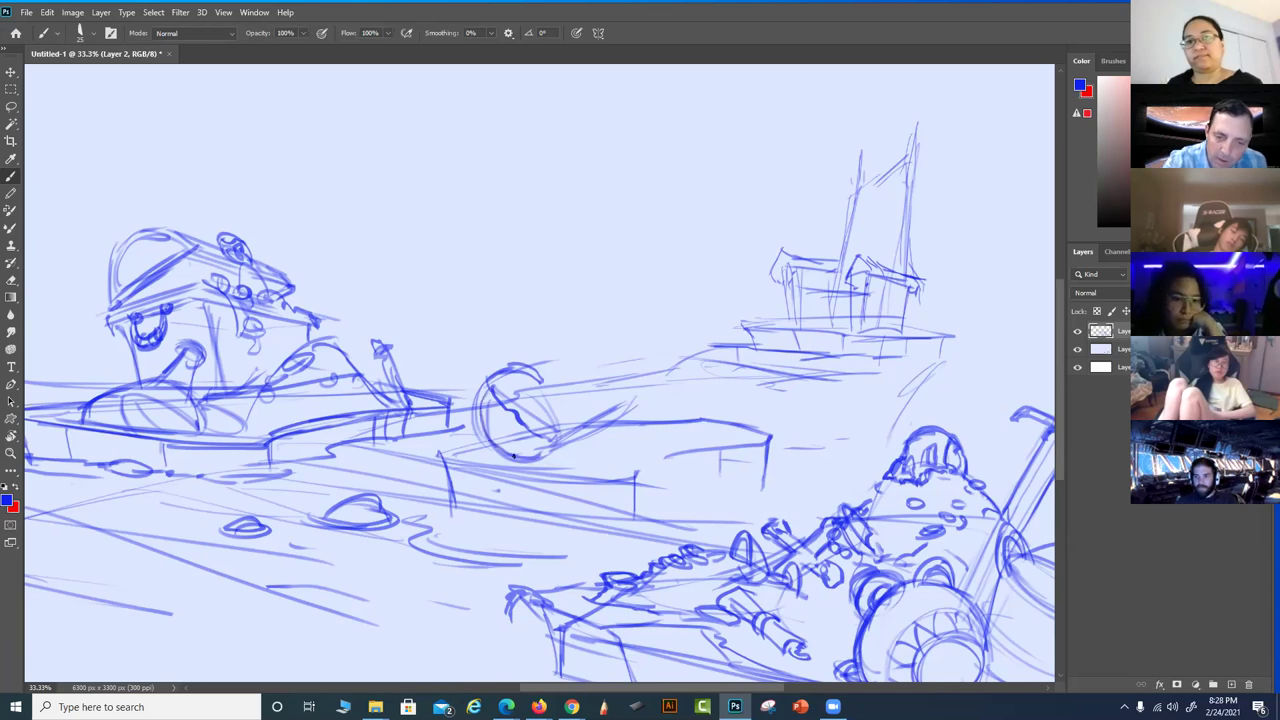
drag(474, 425, 502, 458)
drag(490, 378, 473, 424)
drag(516, 460, 534, 462)
mouse_move(490, 406)
mouse_down()
mouse_move(528, 452)
mouse_move(494, 390)
mouse_move(536, 460)
mouse_up()
Extend the oval into a barrel shape with a far end and a top edge
mouse_move(584, 396)
mouse_down()
mouse_move(578, 436)
mouse_move(558, 456)
mouse_move(572, 448)
mouse_up()
drag(618, 411, 616, 425)
mouse_move(612, 378)
mouse_down()
mouse_move(620, 414)
mouse_move(612, 404)
mouse_up()
drag(618, 404, 606, 432)
mouse_move(536, 364)
mouse_down()
mouse_move(578, 370)
mouse_move(562, 354)
mouse_up()
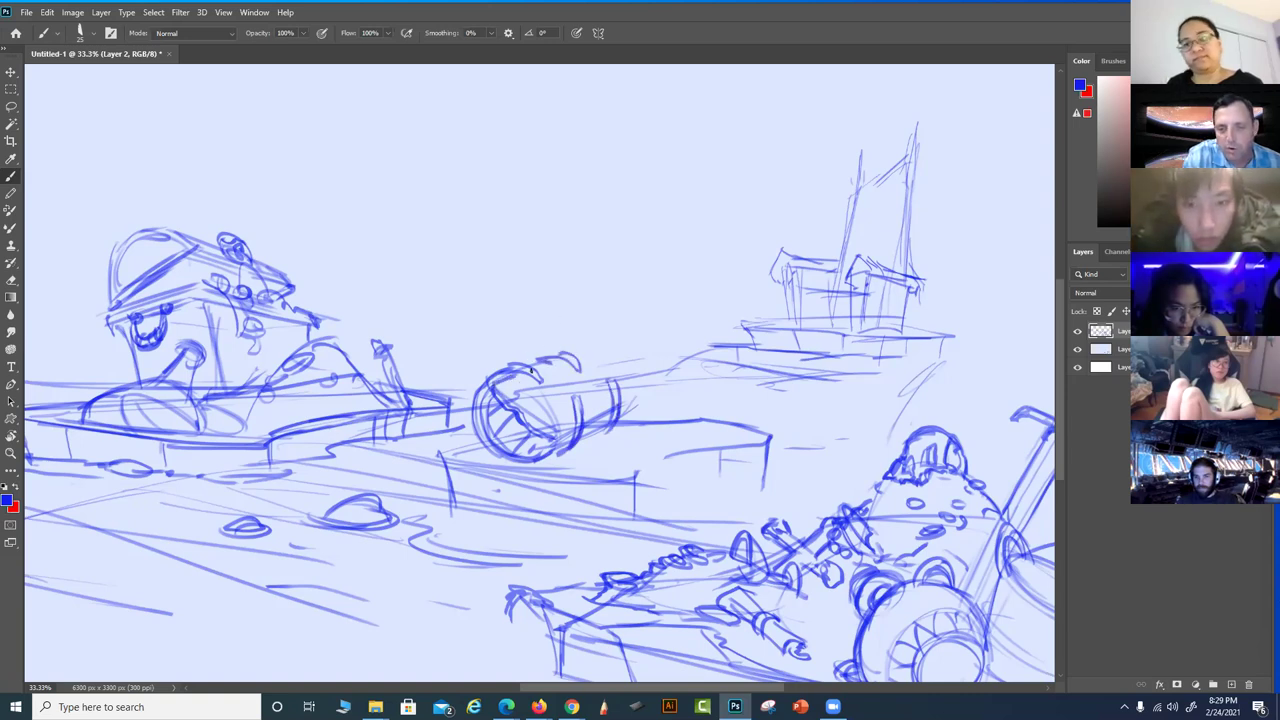
mouse_move(572, 356)
mouse_down()
mouse_move(612, 357)
mouse_move(616, 372)
mouse_move(544, 388)
mouse_move(497, 378)
mouse_up()
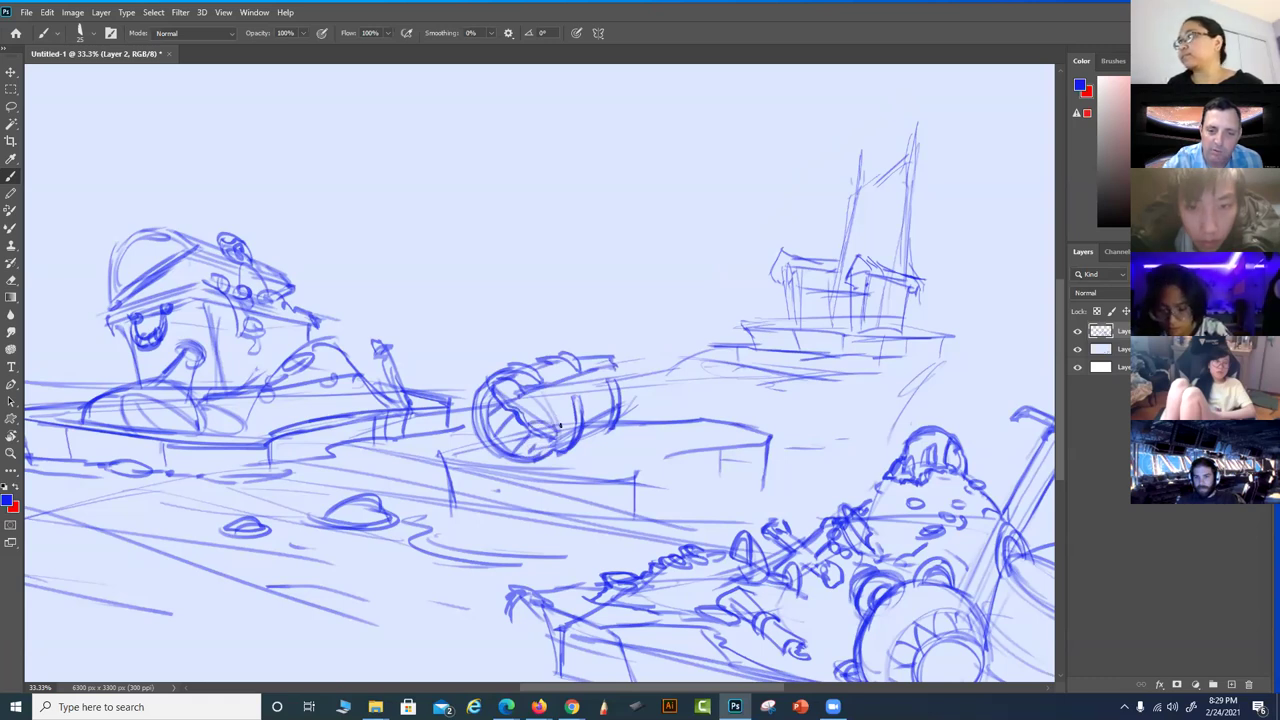
Add loops, circles and right-side lines to the barrel, plus strokes extending to its right
mouse_move(595, 413)
mouse_down()
mouse_move(608, 405)
mouse_move(602, 418)
mouse_up()
mouse_move(530, 402)
mouse_down()
mouse_move(559, 422)
mouse_move(611, 395)
mouse_move(597, 401)
mouse_move(612, 450)
mouse_up()
drag(590, 395, 608, 430)
mouse_move(610, 436)
mouse_down()
mouse_move(620, 456)
mouse_move(607, 455)
mouse_up()
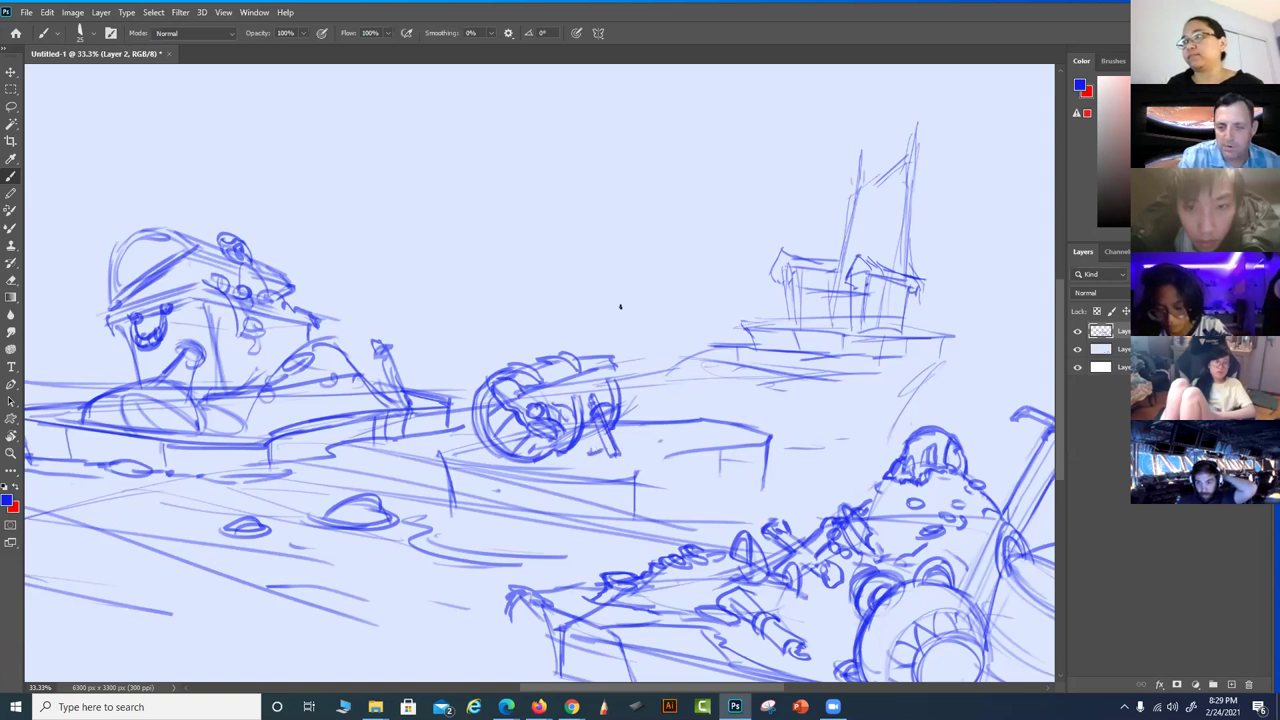
mouse_move(584, 372)
mouse_down()
mouse_move(614, 362)
mouse_move(576, 357)
mouse_move(615, 414)
mouse_up()
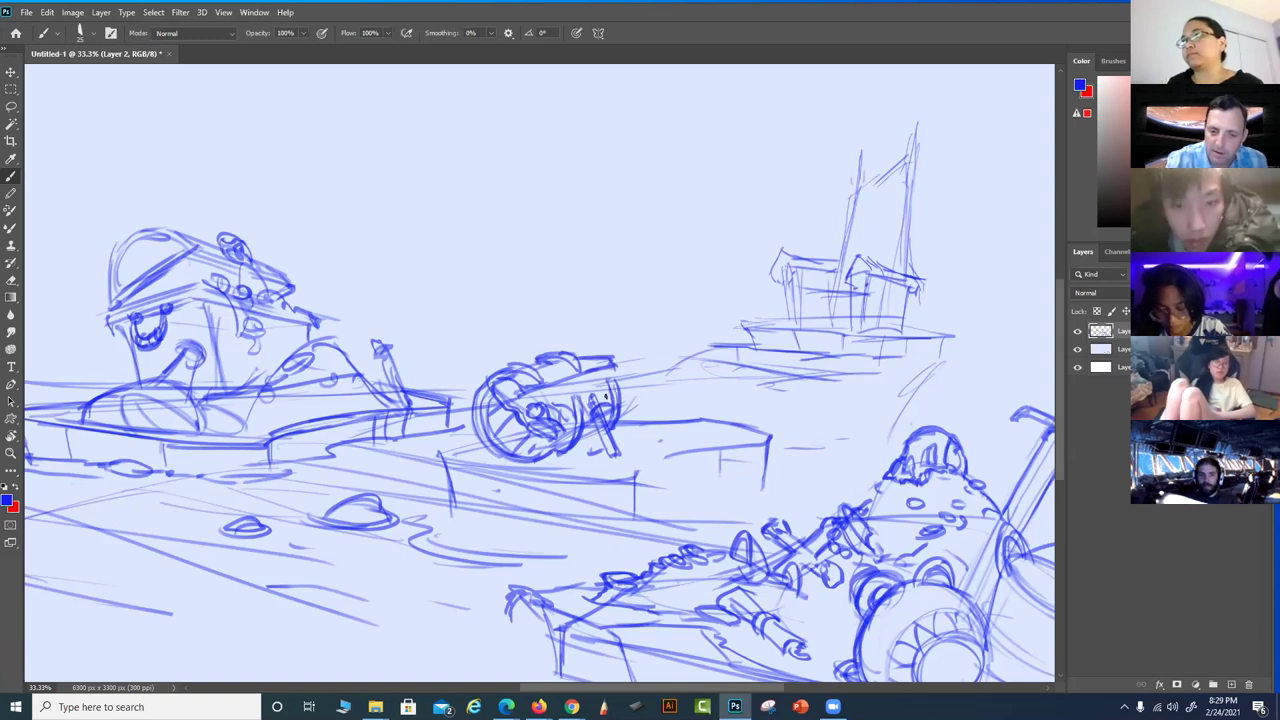
drag(620, 398, 672, 383)
mouse_move(716, 436)
mouse_down()
mouse_move(670, 379)
mouse_move(692, 430)
mouse_move(636, 425)
mouse_move(736, 430)
mouse_up()
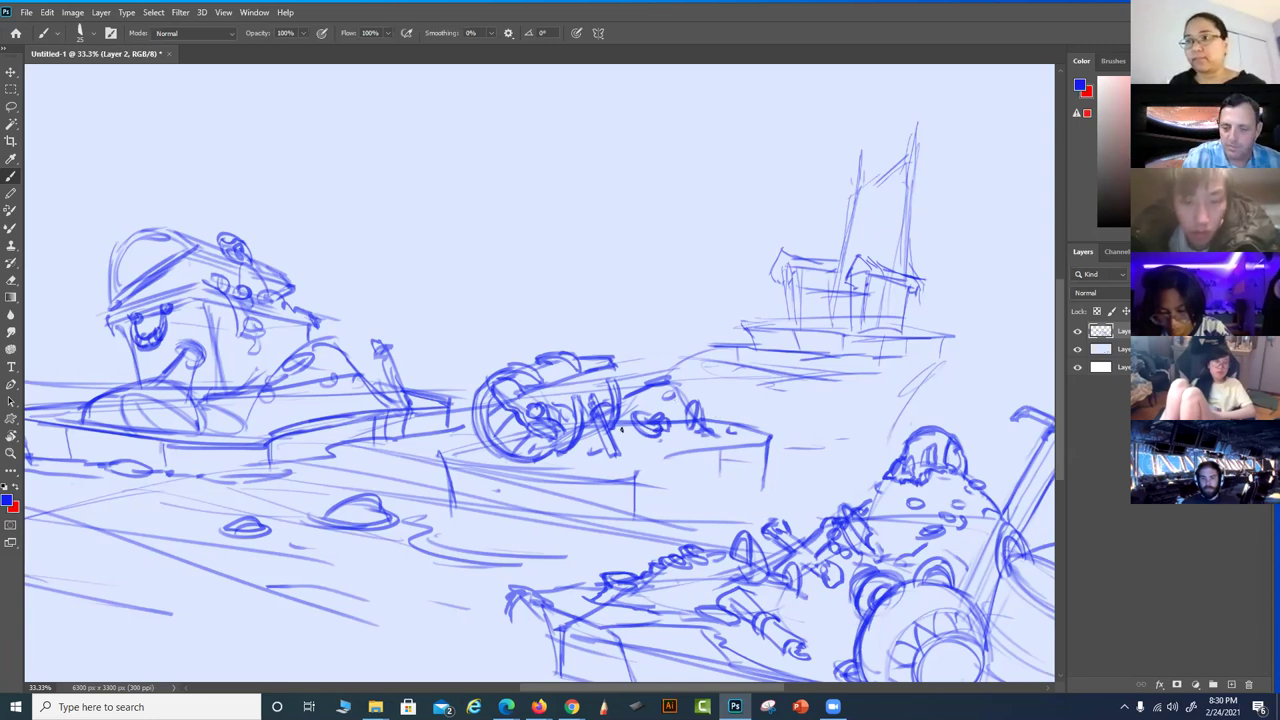
Draw a line with a small figure under the barrel and add marks along the cannon's top
mouse_move(574, 459)
mouse_down()
mouse_move(688, 455)
mouse_move(685, 474)
mouse_move(686, 455)
mouse_up()
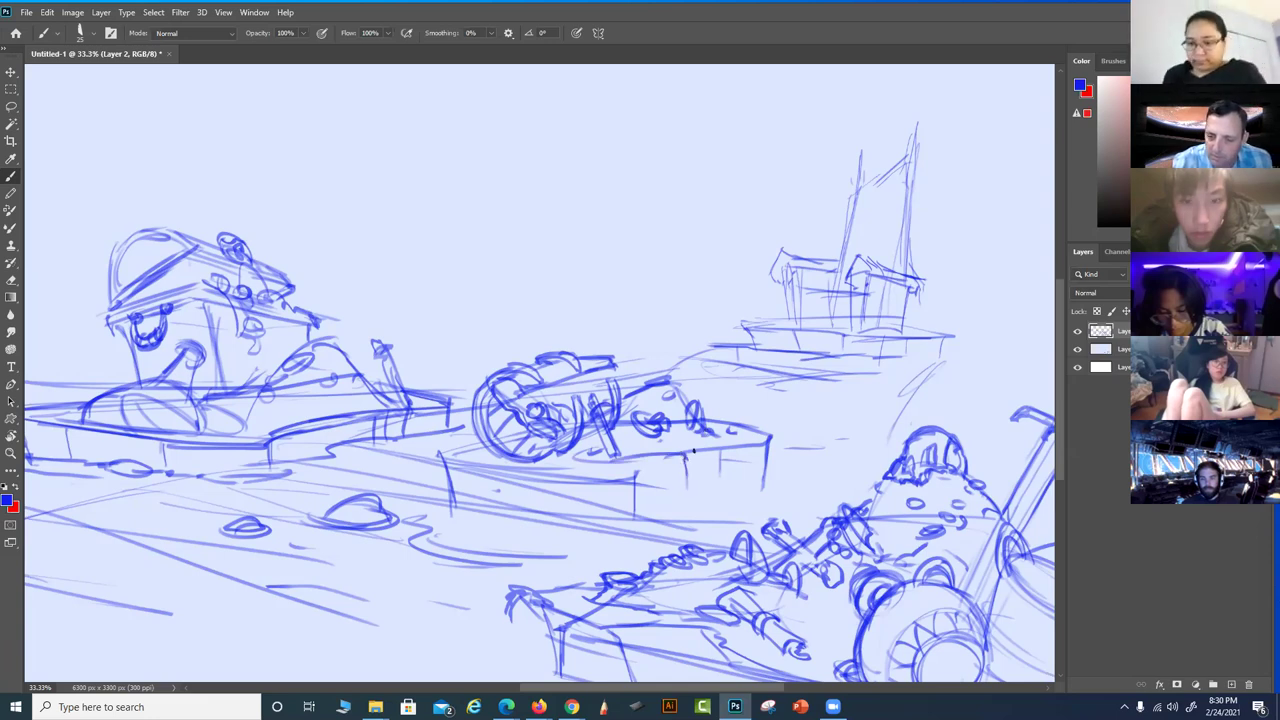
click(688, 454)
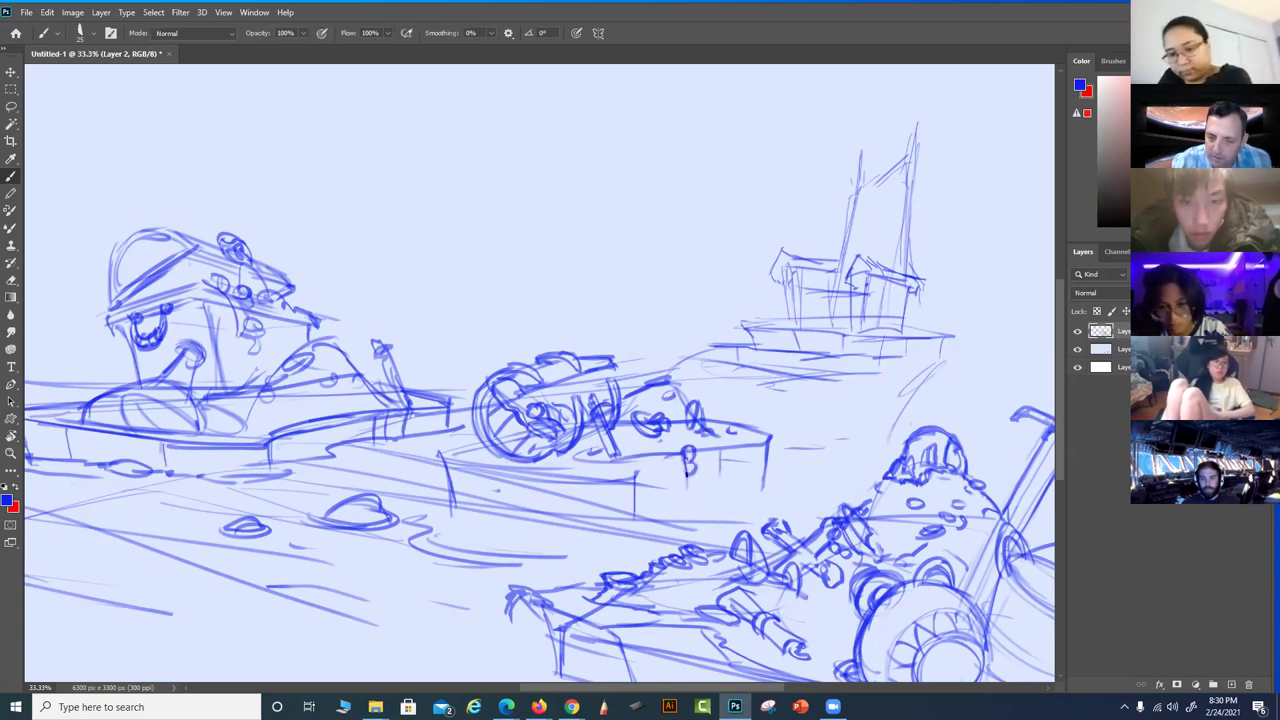
mouse_move(690, 472)
mouse_down()
mouse_move(647, 437)
mouse_move(648, 453)
mouse_move(584, 458)
mouse_move(614, 442)
mouse_up()
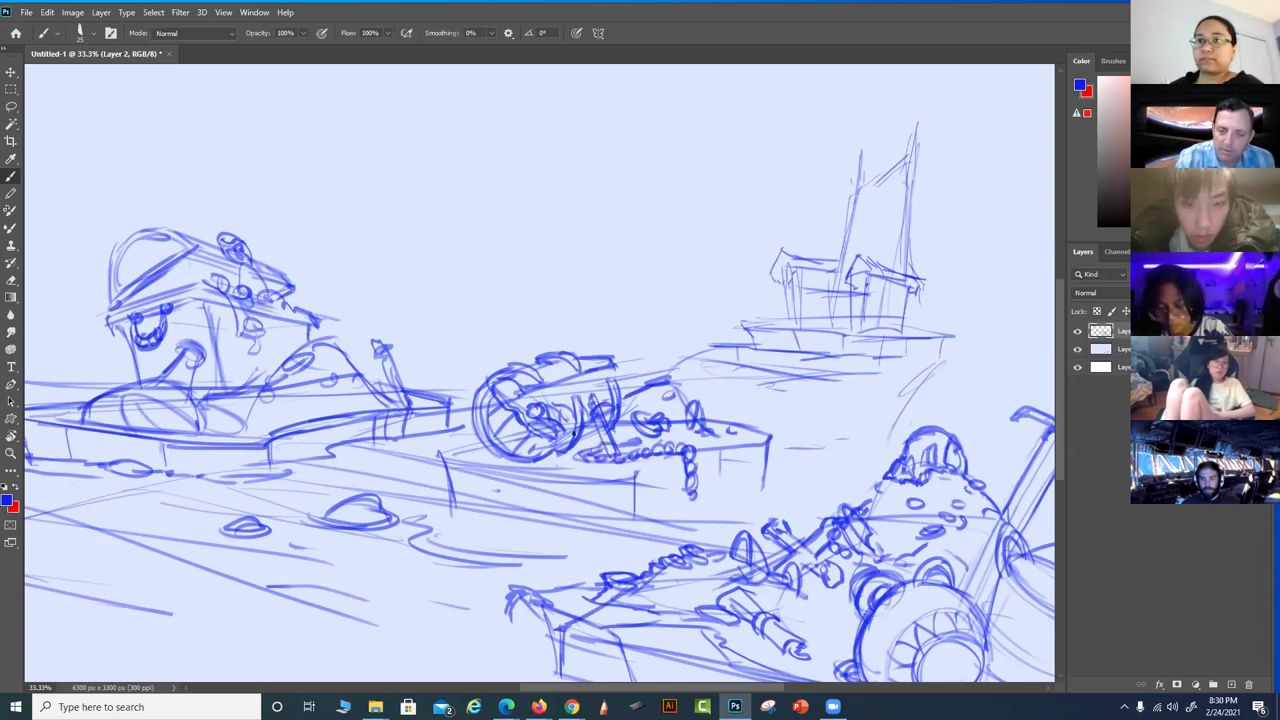
mouse_move(662, 386)
mouse_down()
mouse_move(723, 421)
mouse_move(701, 416)
mouse_move(743, 410)
mouse_move(759, 435)
mouse_move(745, 417)
mouse_move(758, 437)
mouse_move(722, 421)
mouse_up()
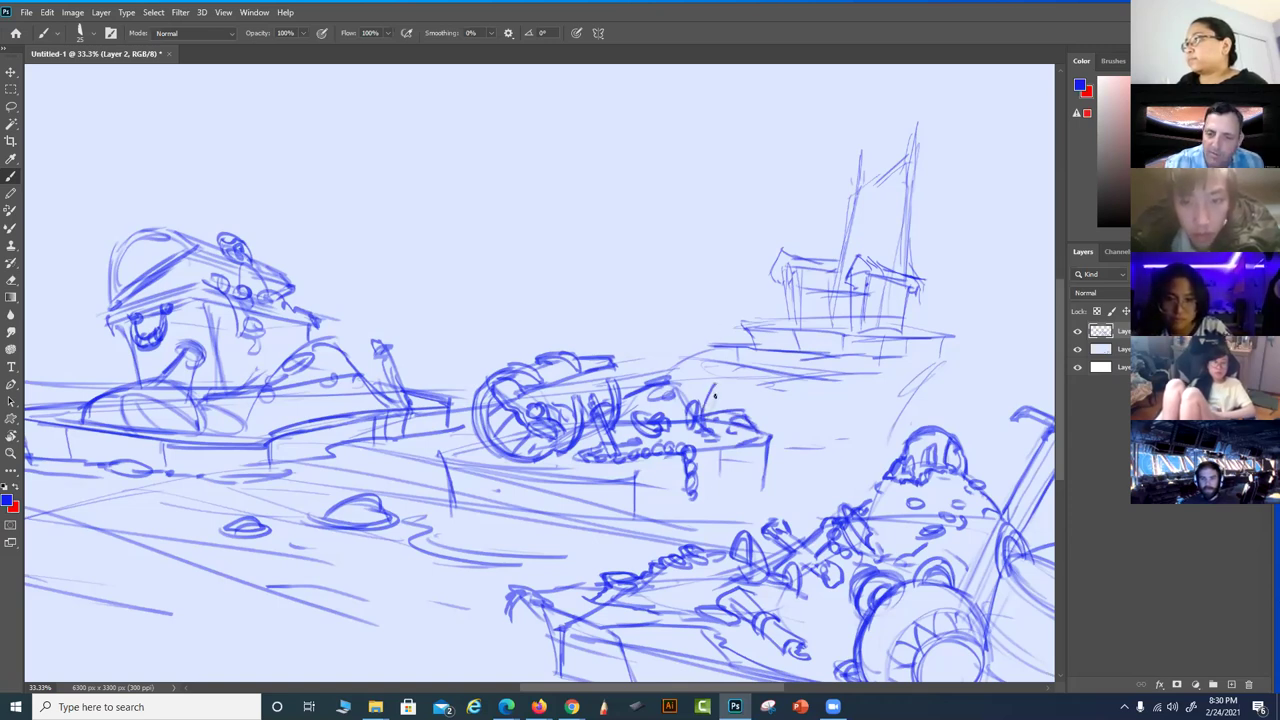
drag(701, 415, 715, 391)
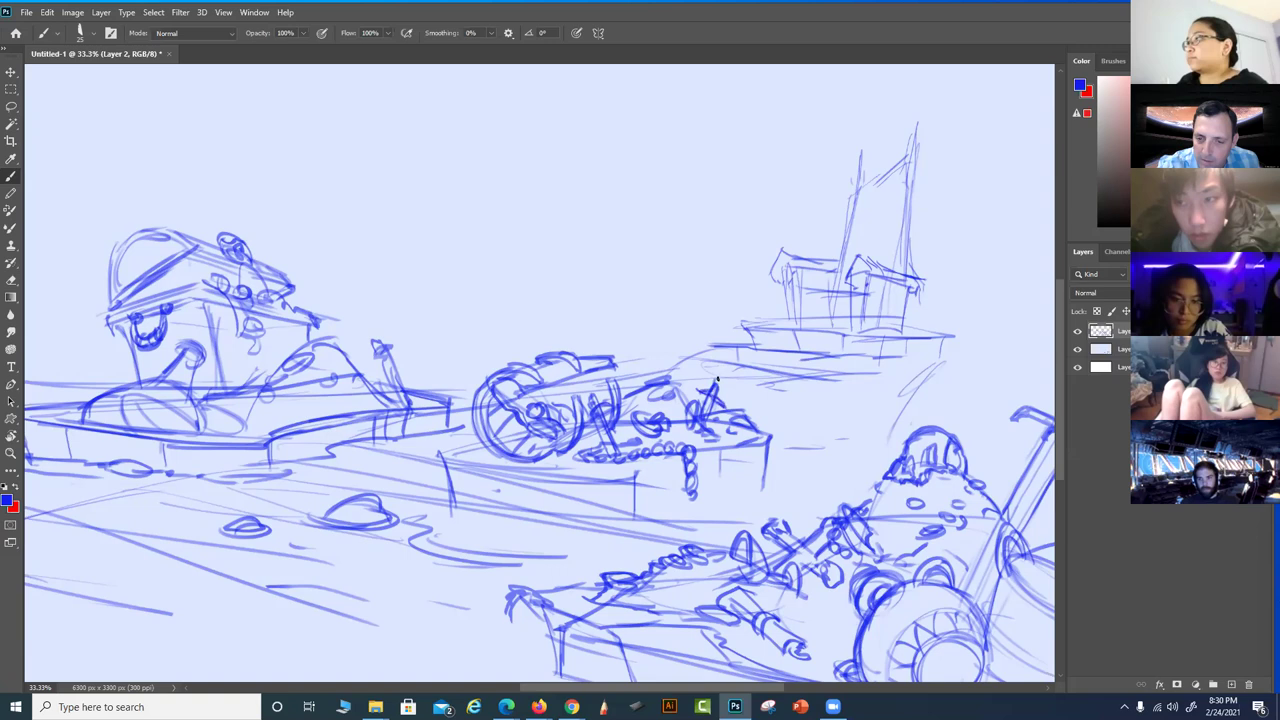
mouse_move(700, 395)
mouse_down()
mouse_move(716, 376)
mouse_move(700, 398)
mouse_move(726, 392)
mouse_up()
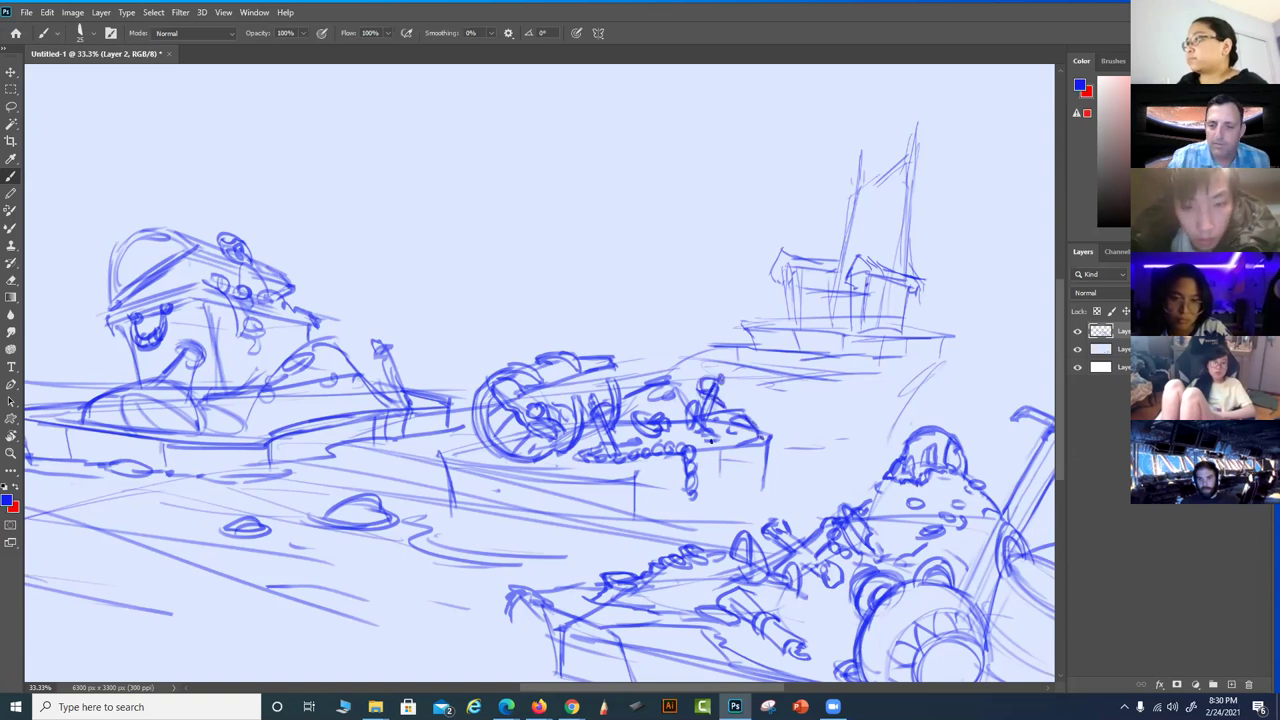
Add three vertical posts under the cannon and darken the ground lines left of its base
drag(719, 454, 721, 504)
mouse_move(761, 437)
mouse_down()
mouse_move(756, 486)
mouse_move(662, 524)
mouse_move(552, 546)
mouse_move(434, 528)
mouse_up()
drag(510, 538, 437, 512)
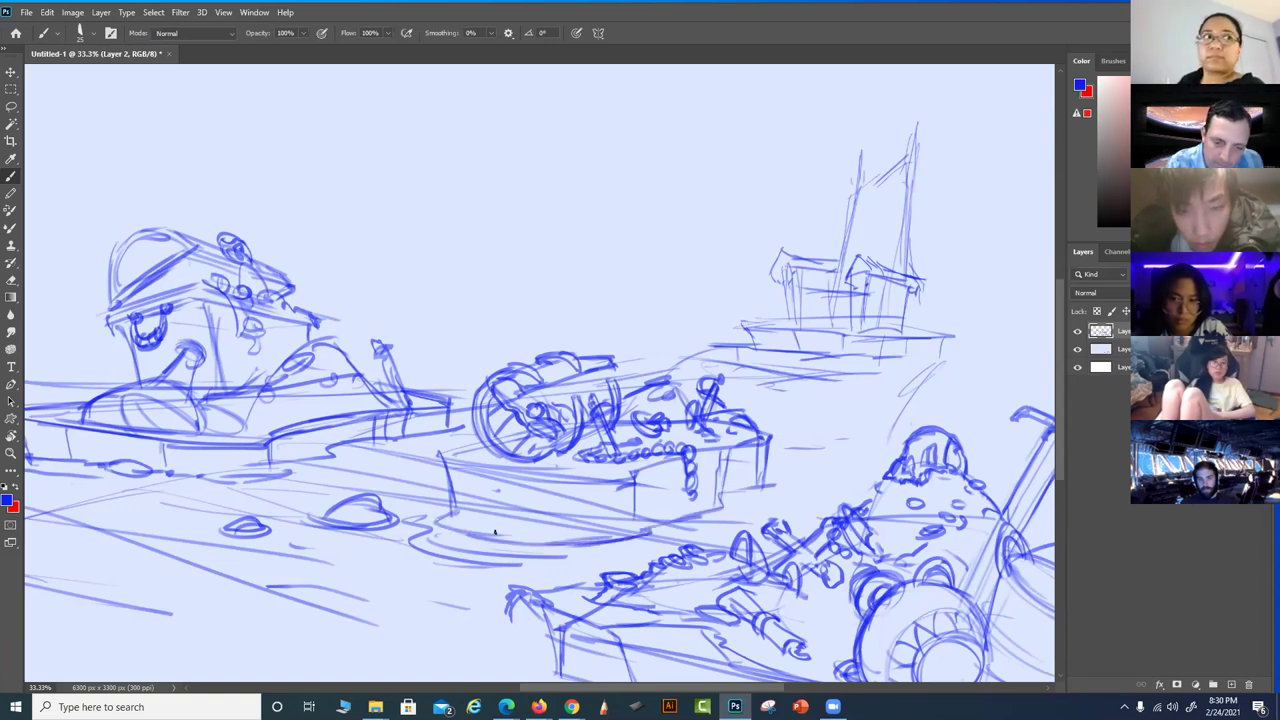
drag(524, 553, 444, 557)
mouse_move(452, 478)
mouse_down()
mouse_move(446, 526)
mouse_move(446, 514)
mouse_move(484, 524)
mouse_up()
drag(490, 470, 494, 526)
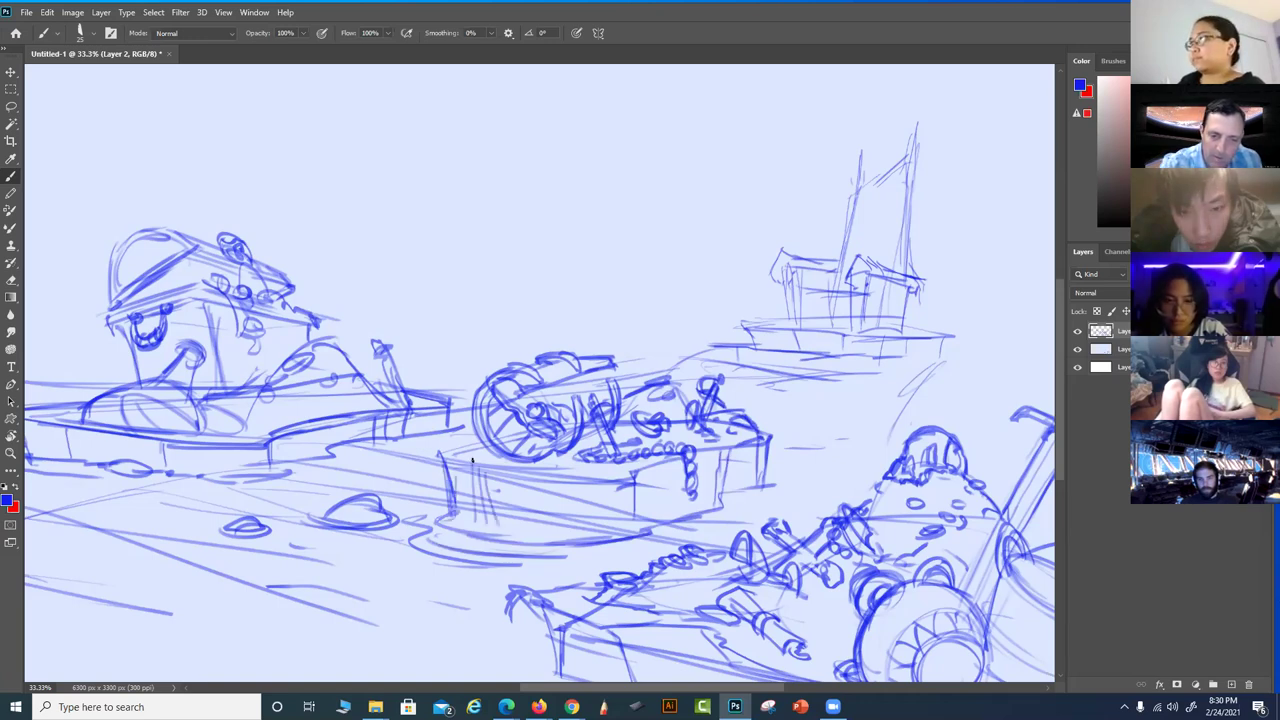
Sketch a roof-like shape at the base's corner and darken the cannon base's top edge
mouse_move(438, 455)
mouse_down()
mouse_move(416, 472)
mouse_move(436, 448)
mouse_up()
mouse_move(424, 454)
mouse_down()
mouse_move(464, 444)
mouse_move(458, 470)
mouse_up()
drag(450, 460, 486, 470)
drag(452, 454, 492, 444)
mouse_move(484, 468)
mouse_down()
mouse_move(572, 478)
mouse_move(568, 494)
mouse_up()
mouse_move(562, 484)
mouse_down()
mouse_move(596, 492)
mouse_move(620, 478)
mouse_up()
drag(612, 481, 628, 472)
drag(740, 440, 758, 444)
Extend the ground line leftward and tilt the canvas view for easier strokes
drag(692, 586, 846, 522)
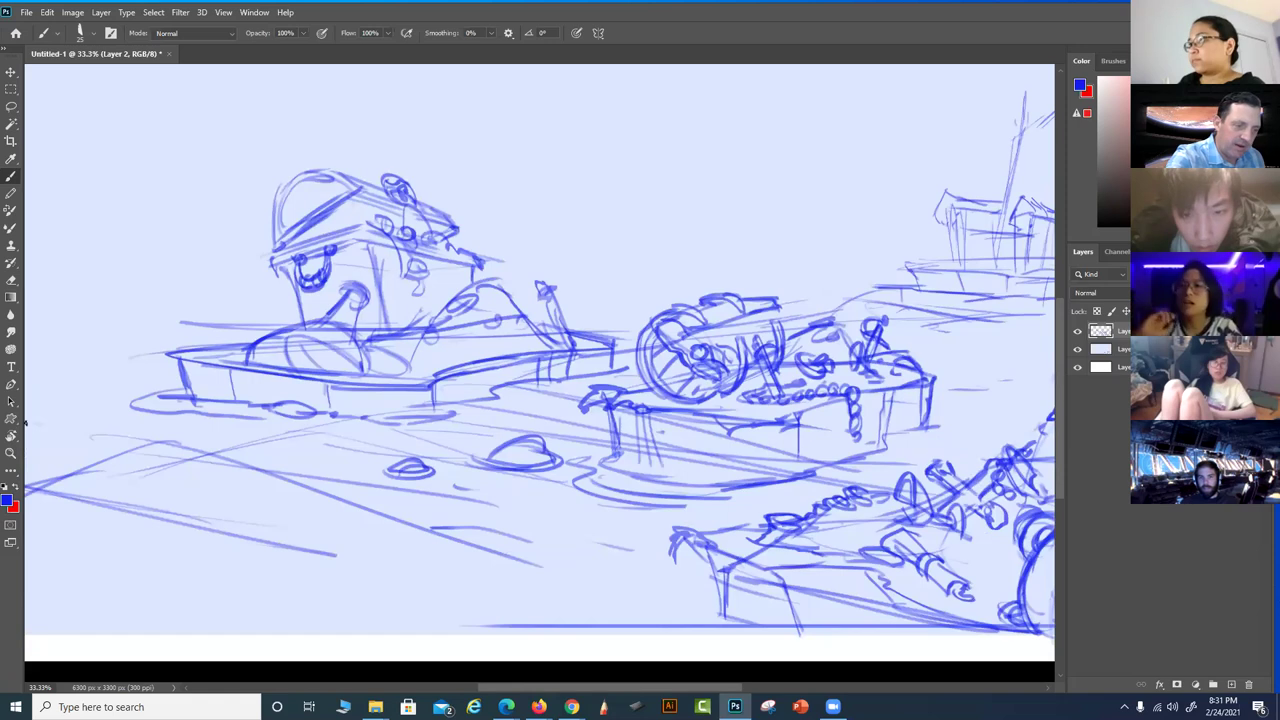
mouse_move(52, 432)
mouse_down()
mouse_move(106, 440)
mouse_move(205, 499)
mouse_move(114, 453)
mouse_move(189, 449)
mouse_up()
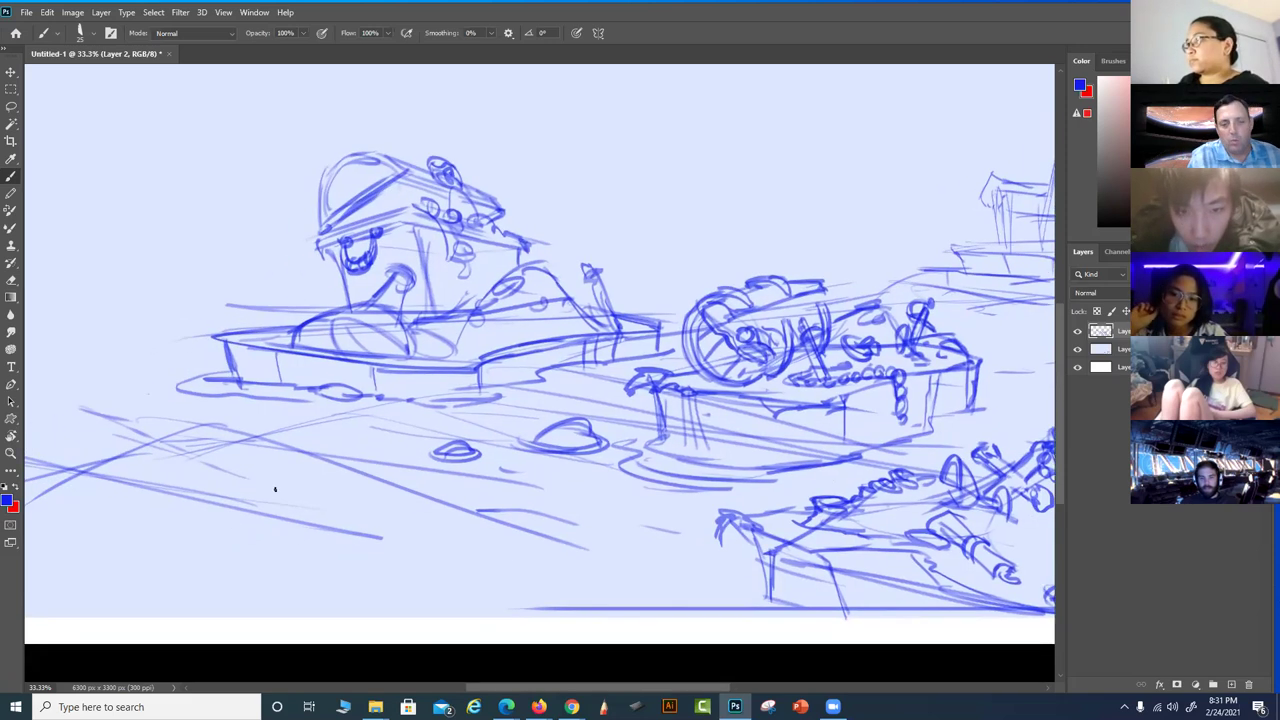
drag(639, 503, 651, 509)
key(r)
mouse_move(812, 327)
mouse_down()
mouse_move(718, 286)
mouse_move(768, 380)
mouse_move(740, 392)
mouse_up()
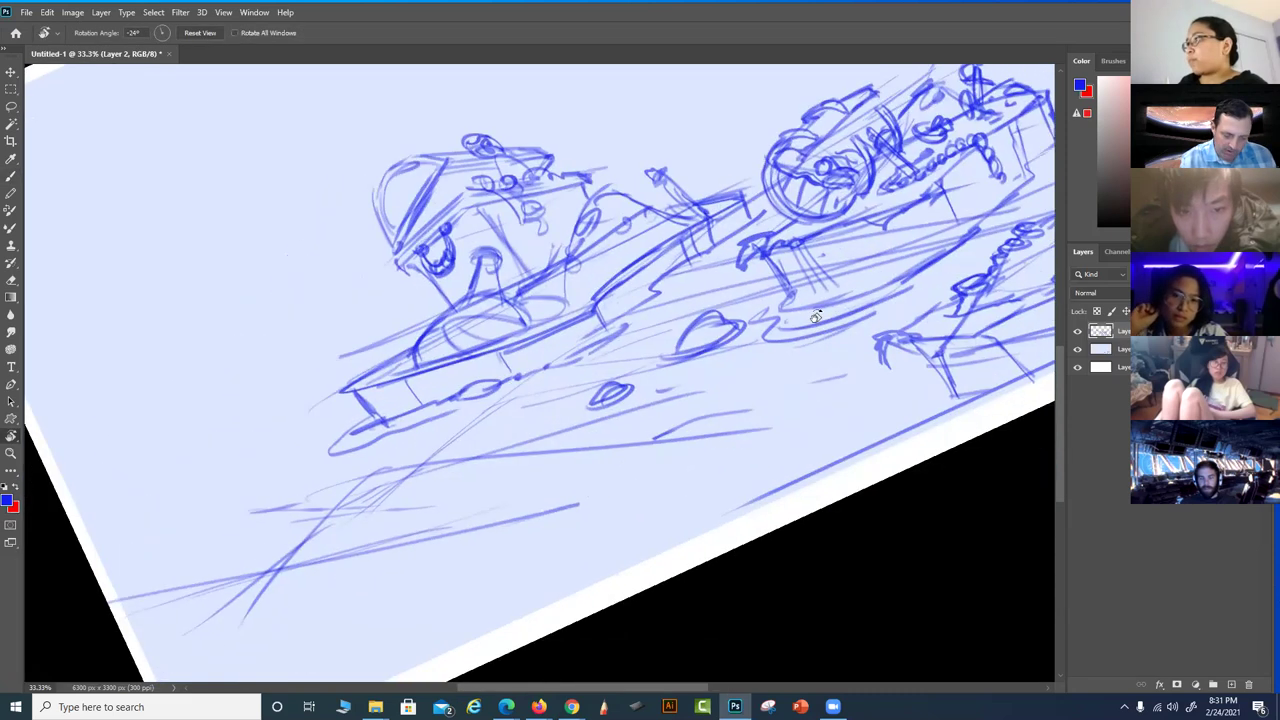
Hatch diagonal lines in the lower left near the boat's lower hull
key(b)
drag(262, 563, 420, 462)
mouse_move(320, 524)
mouse_down()
mouse_move(446, 434)
mouse_move(424, 438)
mouse_up()
mouse_move(376, 478)
mouse_down()
mouse_move(454, 420)
mouse_move(534, 406)
mouse_up()
drag(445, 424, 304, 528)
mouse_move(490, 418)
mouse_down()
mouse_move(533, 404)
mouse_move(476, 488)
mouse_up()
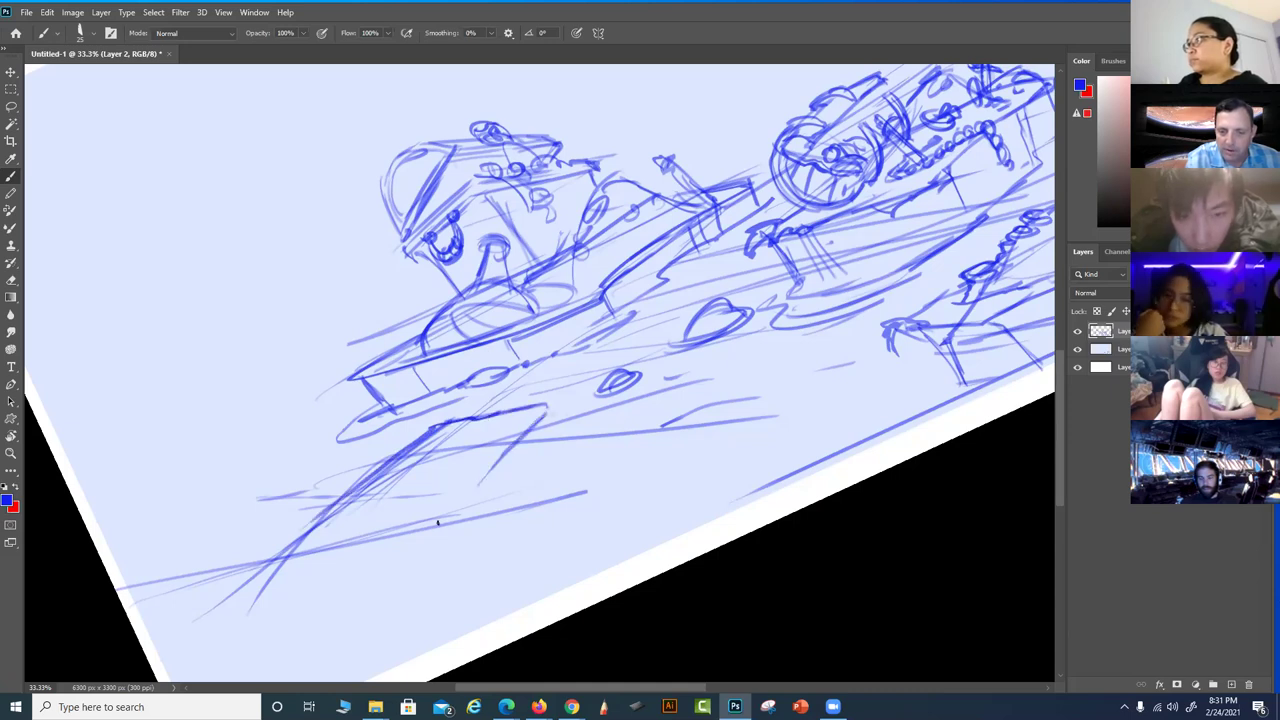
drag(546, 414, 556, 432)
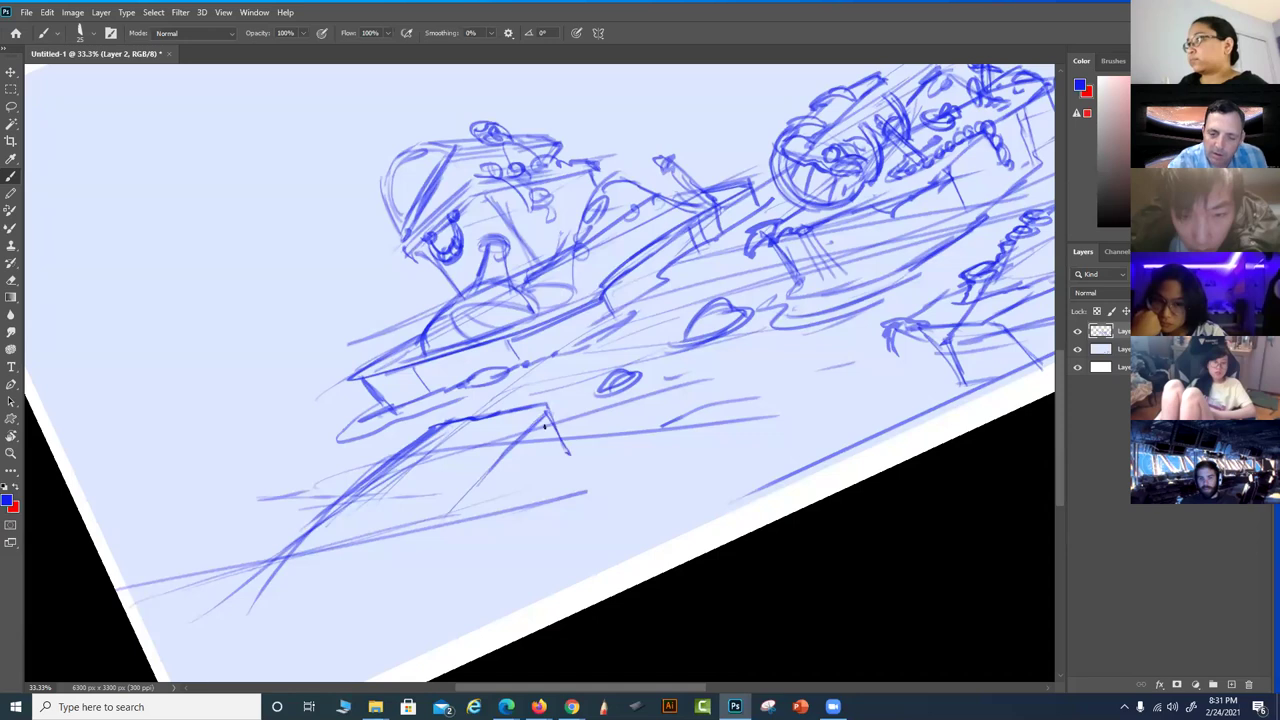
Draw the new pier's diagonal and top edges and hatch its lower-left area
drag(497, 470, 446, 526)
drag(594, 455, 500, 469)
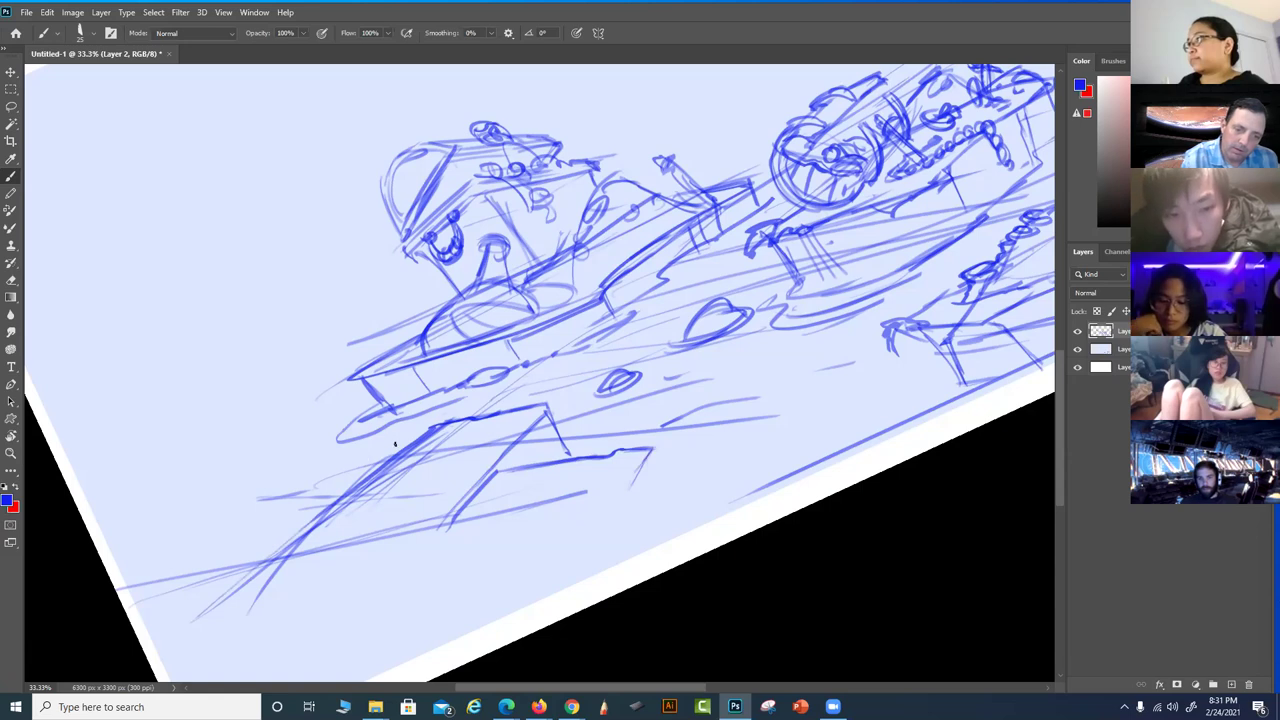
mouse_move(372, 452)
mouse_down()
mouse_move(286, 476)
mouse_move(175, 560)
mouse_up()
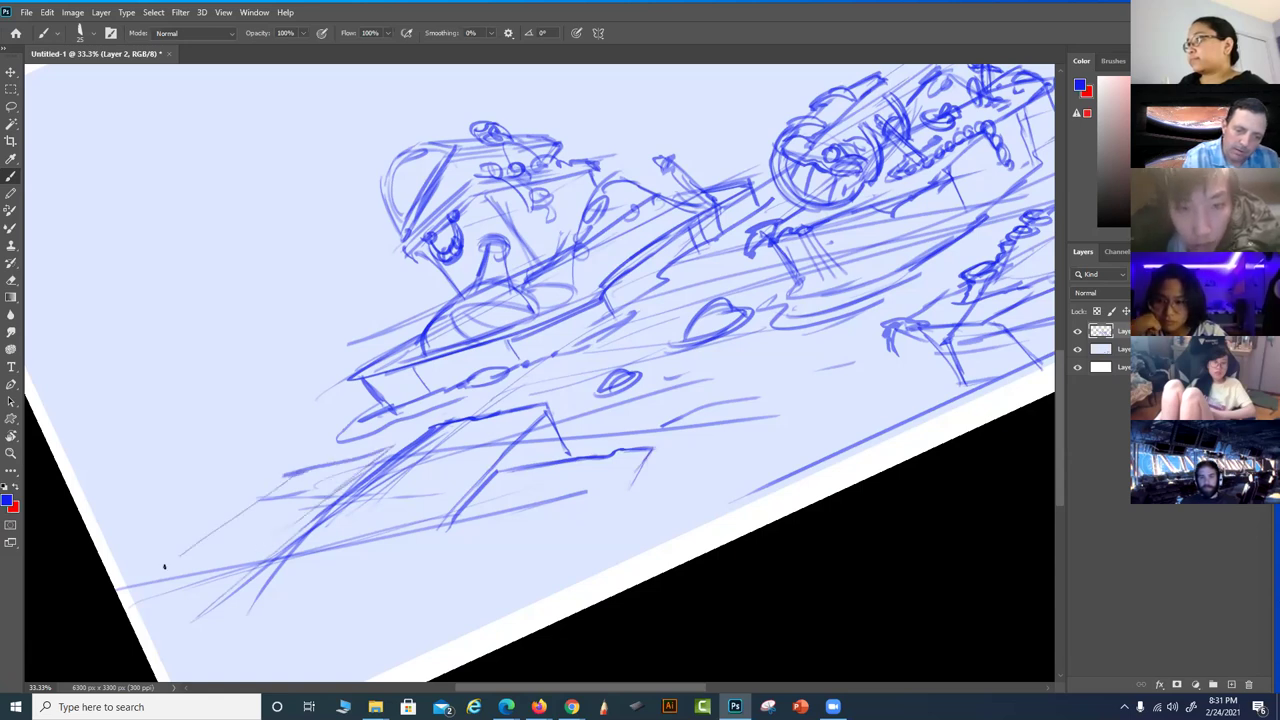
mouse_move(326, 497)
mouse_down()
mouse_move(246, 555)
mouse_move(172, 565)
mouse_up()
drag(250, 556, 391, 457)
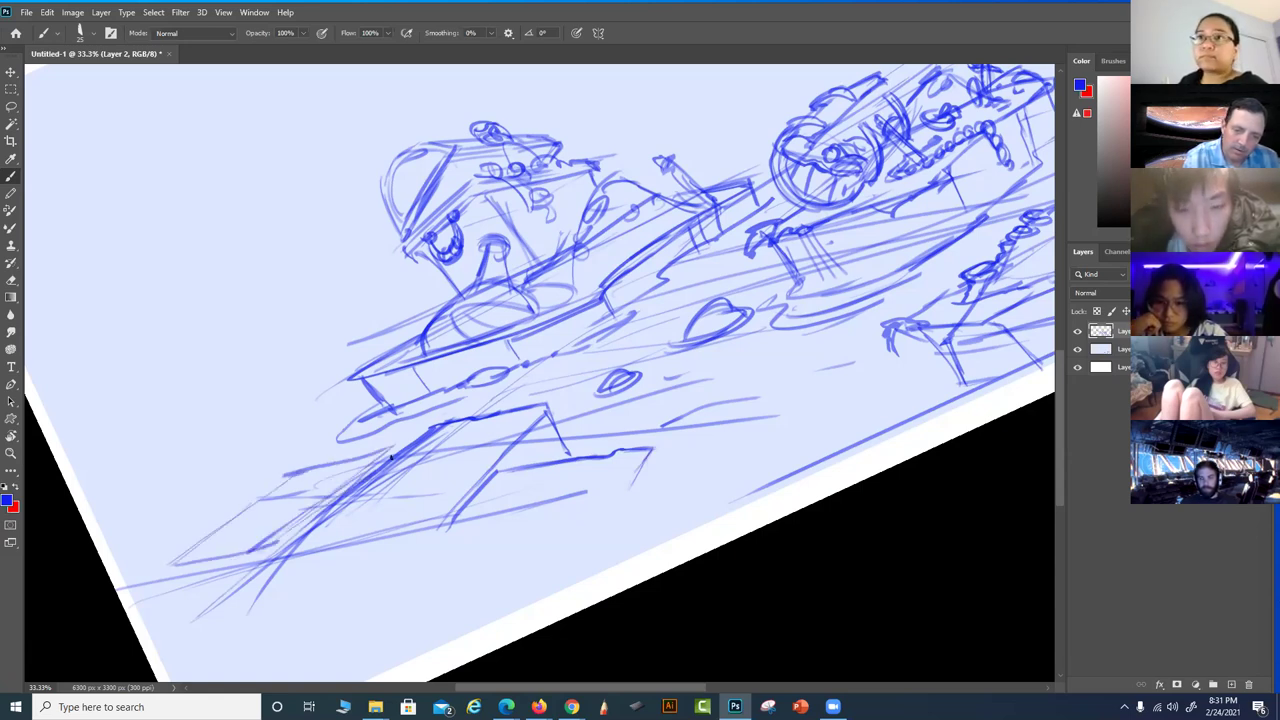
Reset the view rotation to level and zoom out to 25%
drag(606, 508, 530, 530)
key(r)
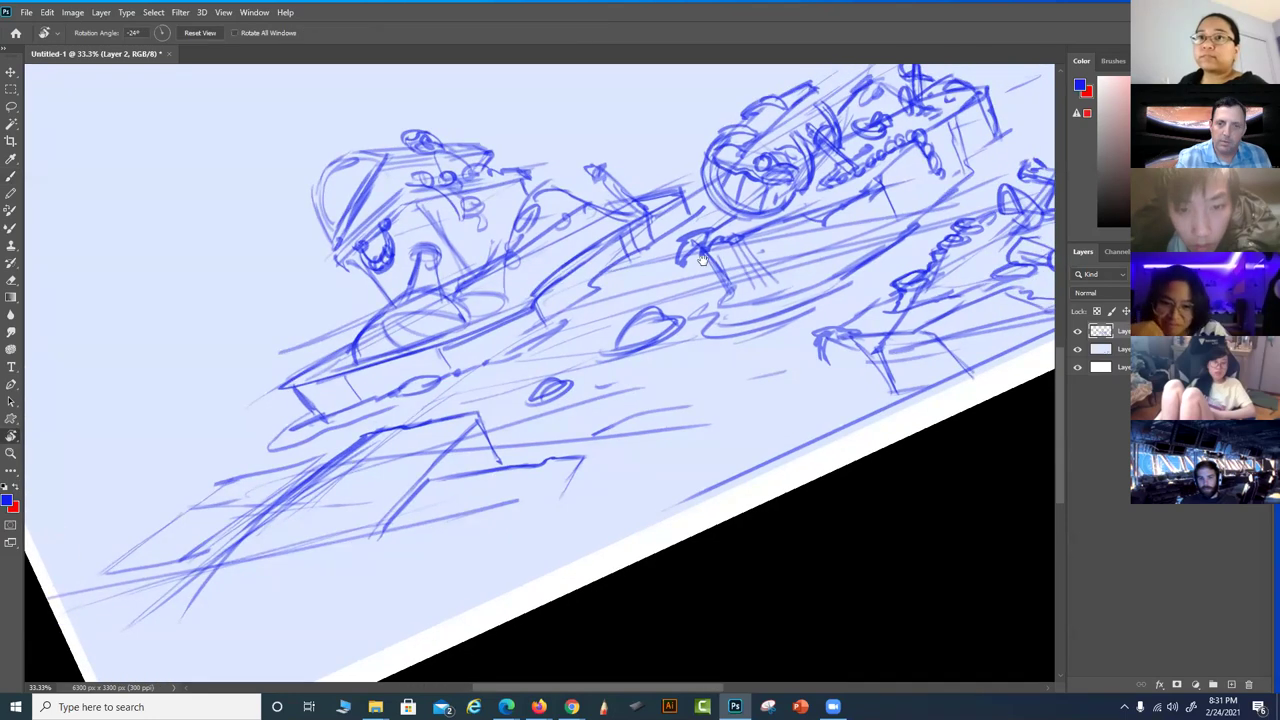
drag(648, 351, 686, 248)
drag(590, 455, 553, 505)
scroll(527, 476, down, 1)
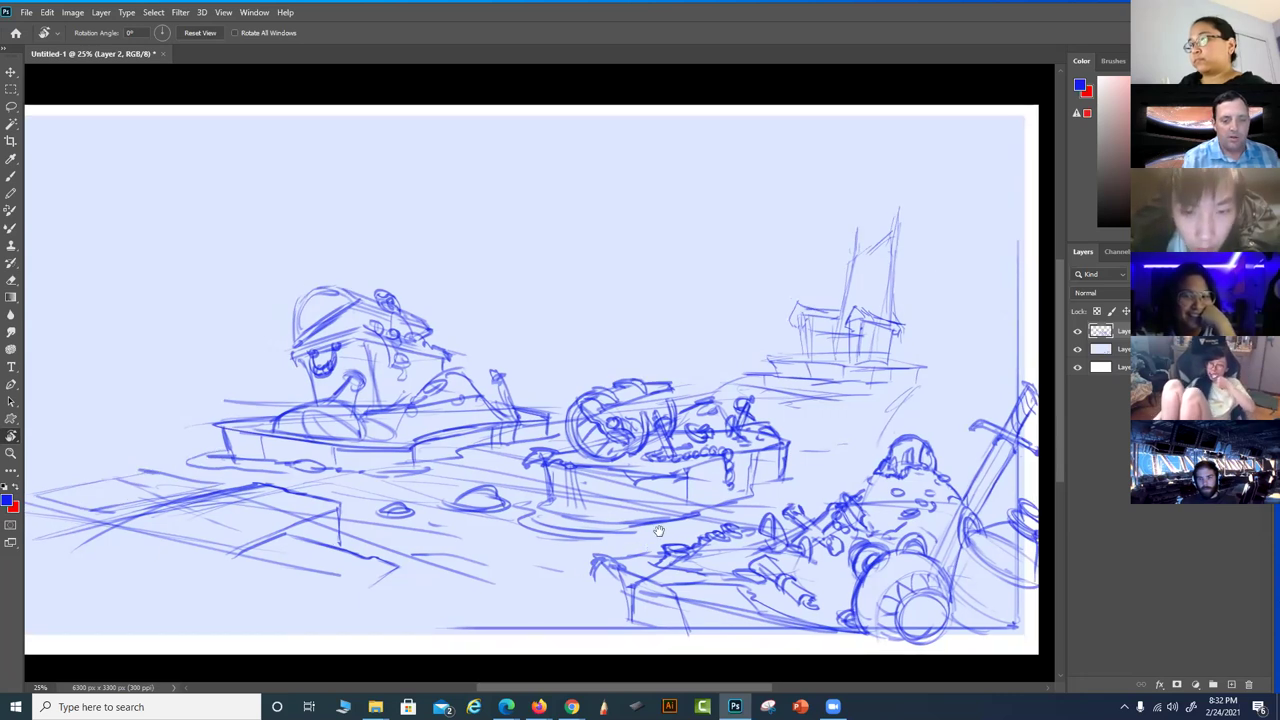
Darken the pier's upper-left line and lower edge, undoing the last stray vertical stroke
drag(616, 495, 649, 480)
drag(469, 560, 536, 500)
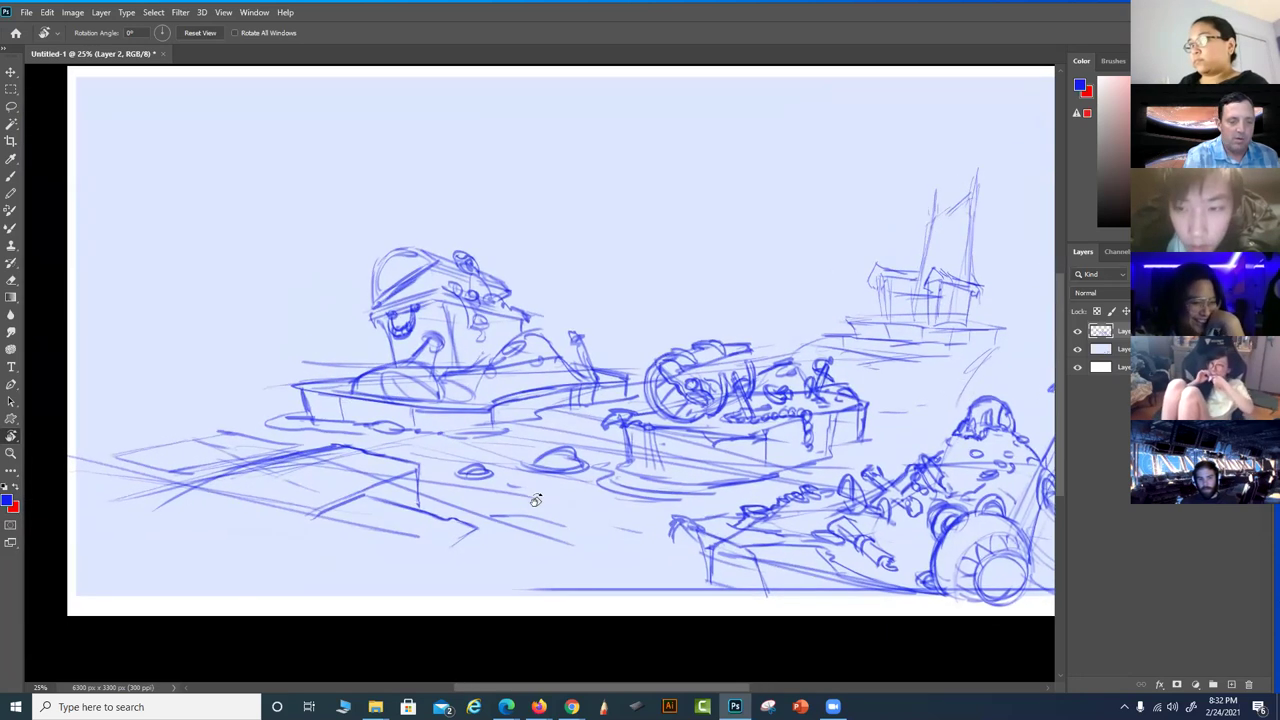
key(b)
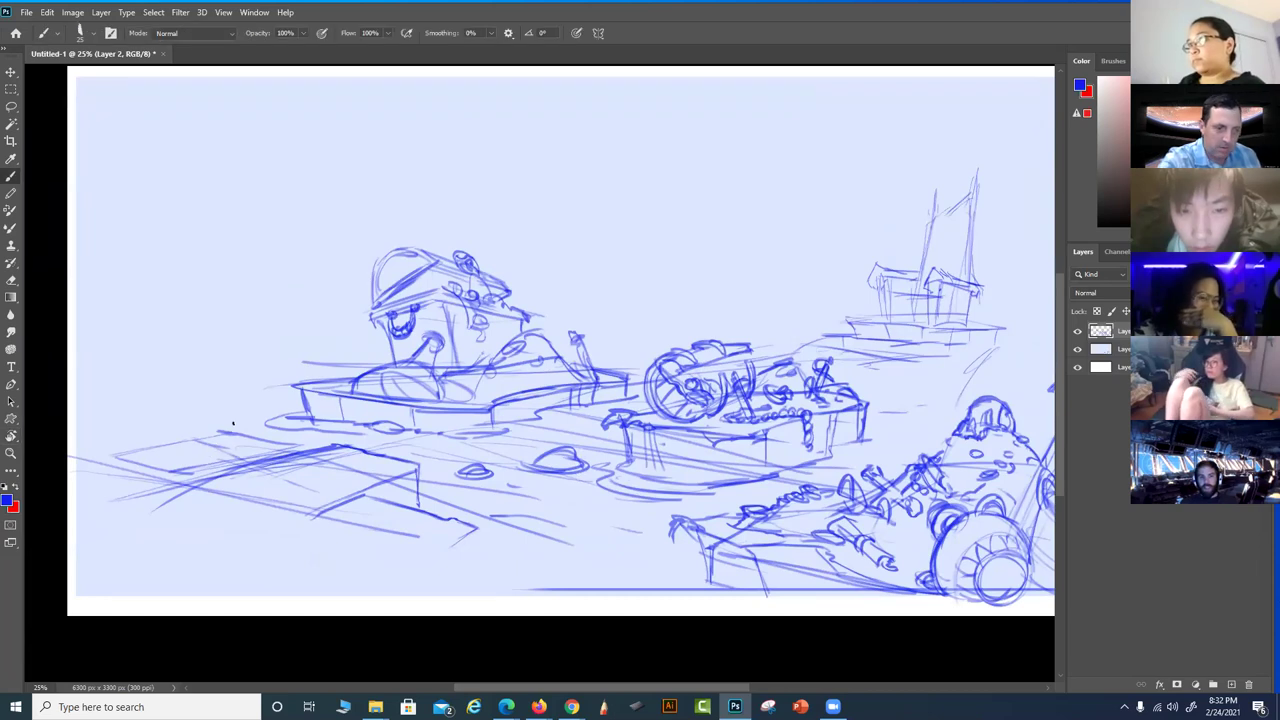
drag(296, 446, 231, 427)
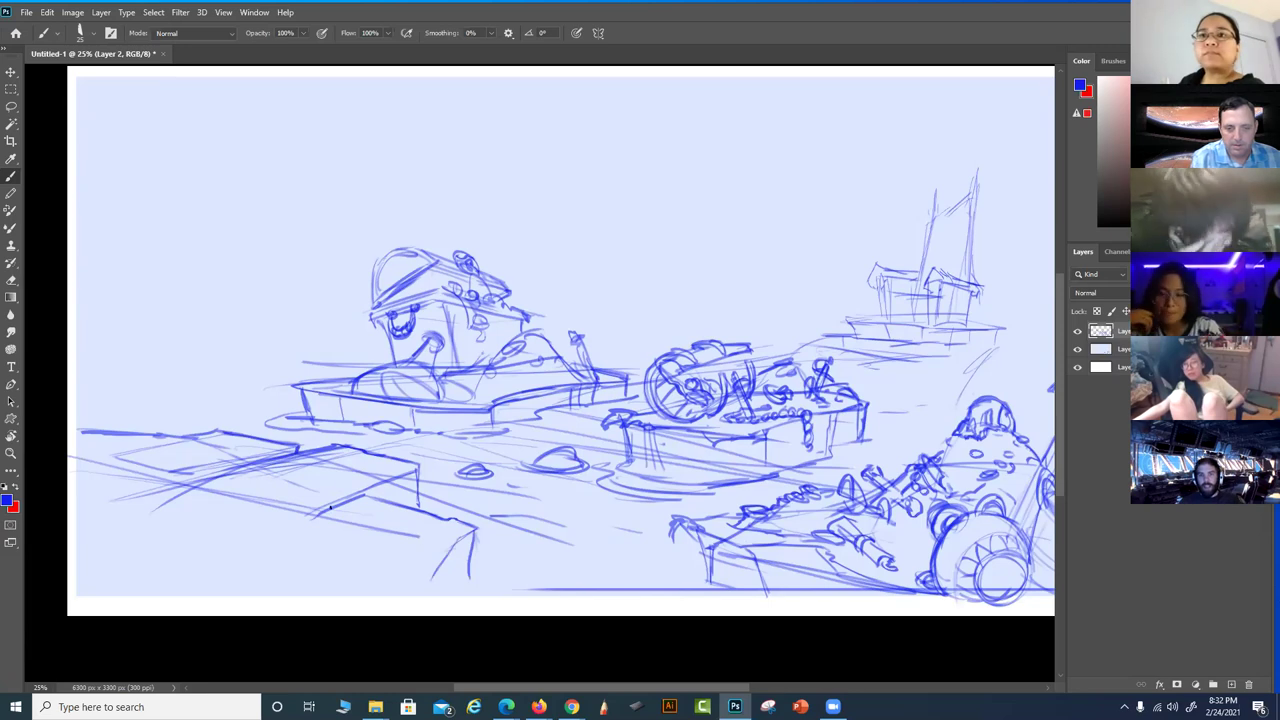
drag(362, 497, 436, 518)
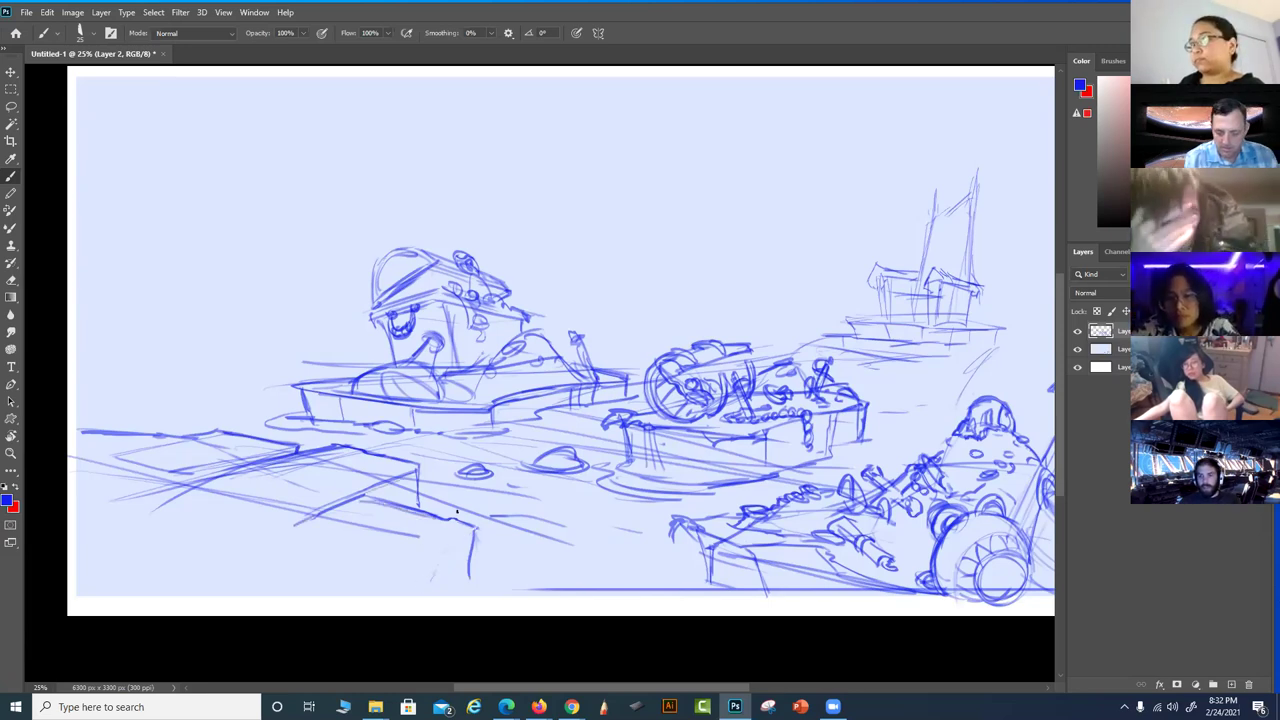
key(ctrl+z)
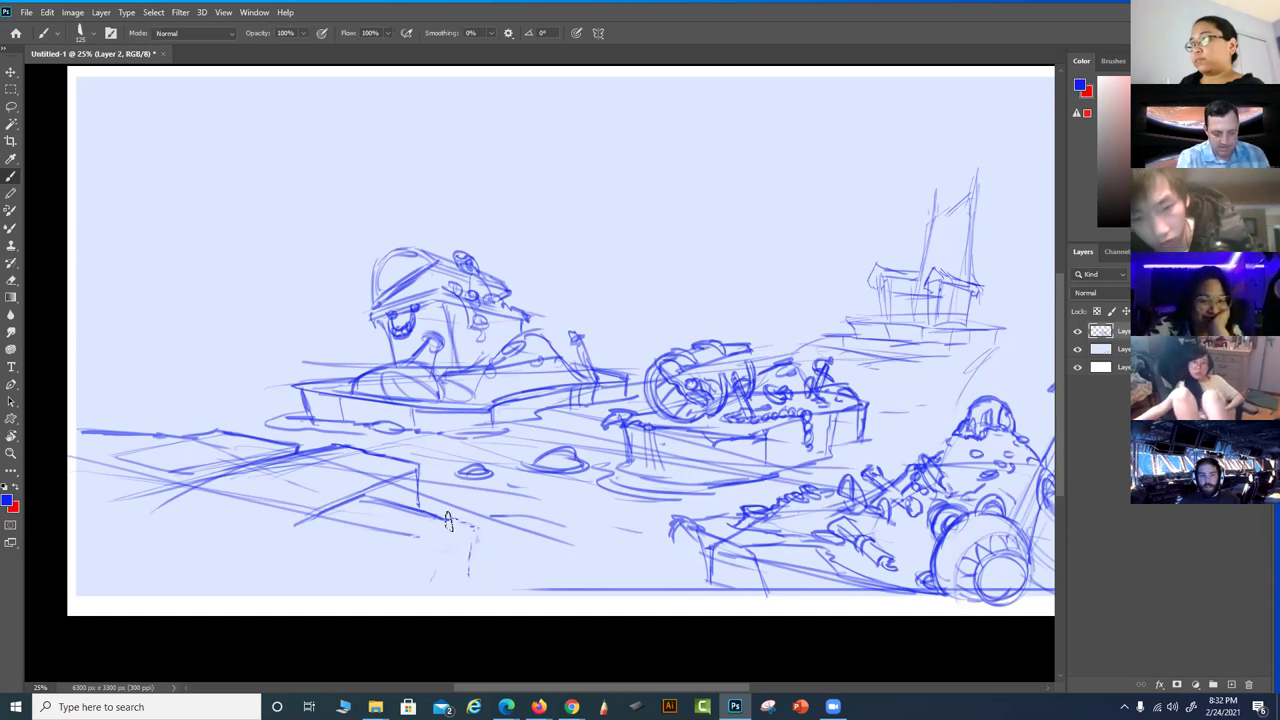
Pick a textured 36 px tip for the Eraser
key(e)
right_click(509, 333)
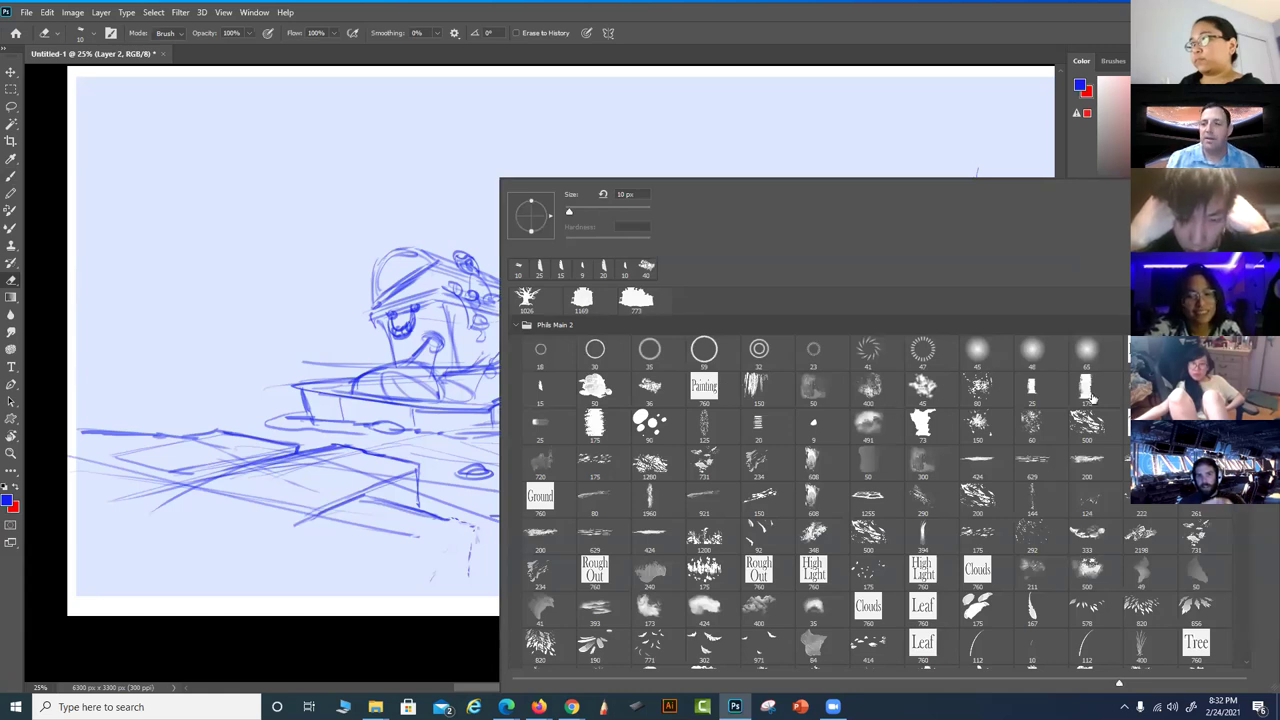
scroll(924, 410, up, 1)
scroll(924, 412, up, 1)
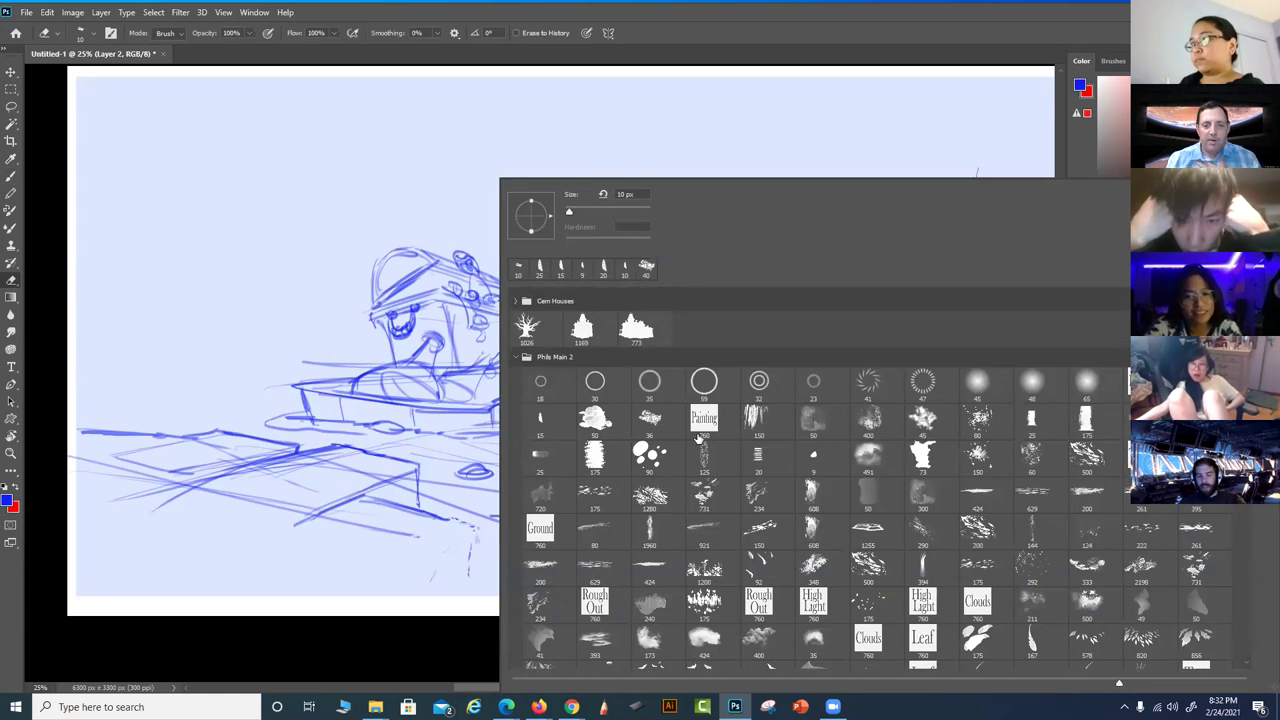
click(662, 425)
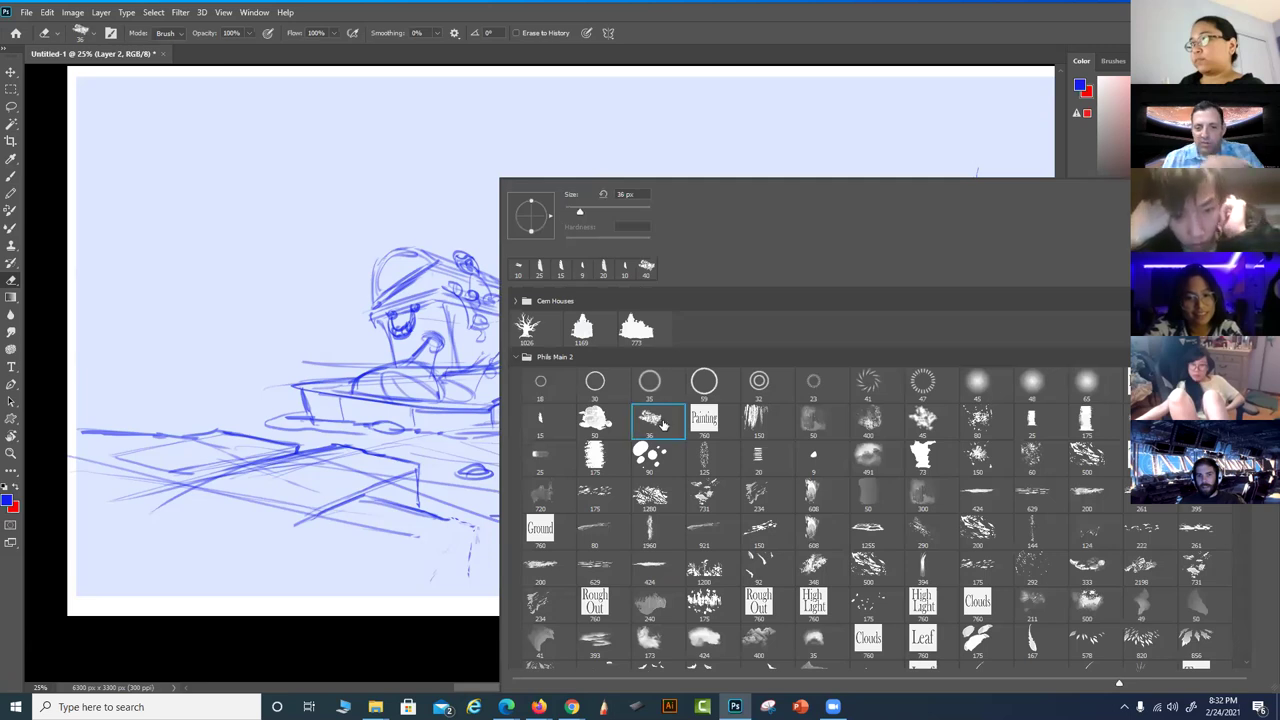
click(818, 20)
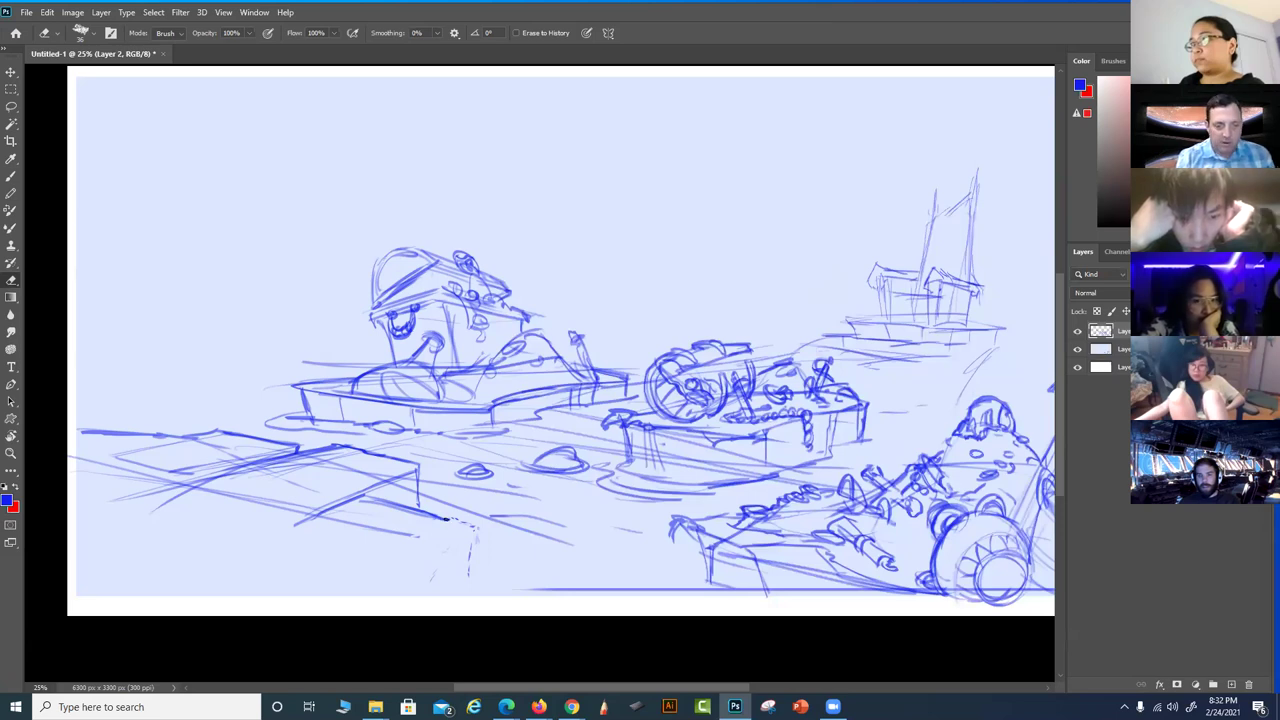
Add a faint stroke below the pier, zoom in, and draw the box's lower edge and diagonals
key(b)
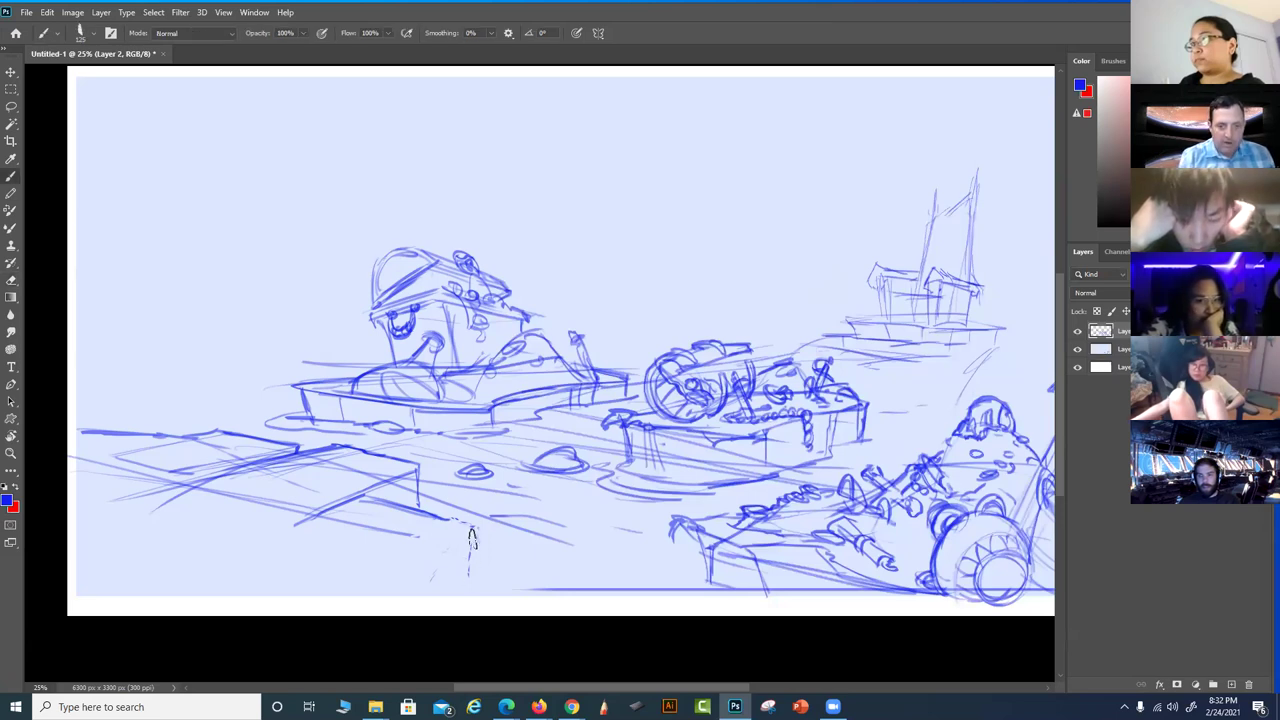
drag(467, 577, 469, 557)
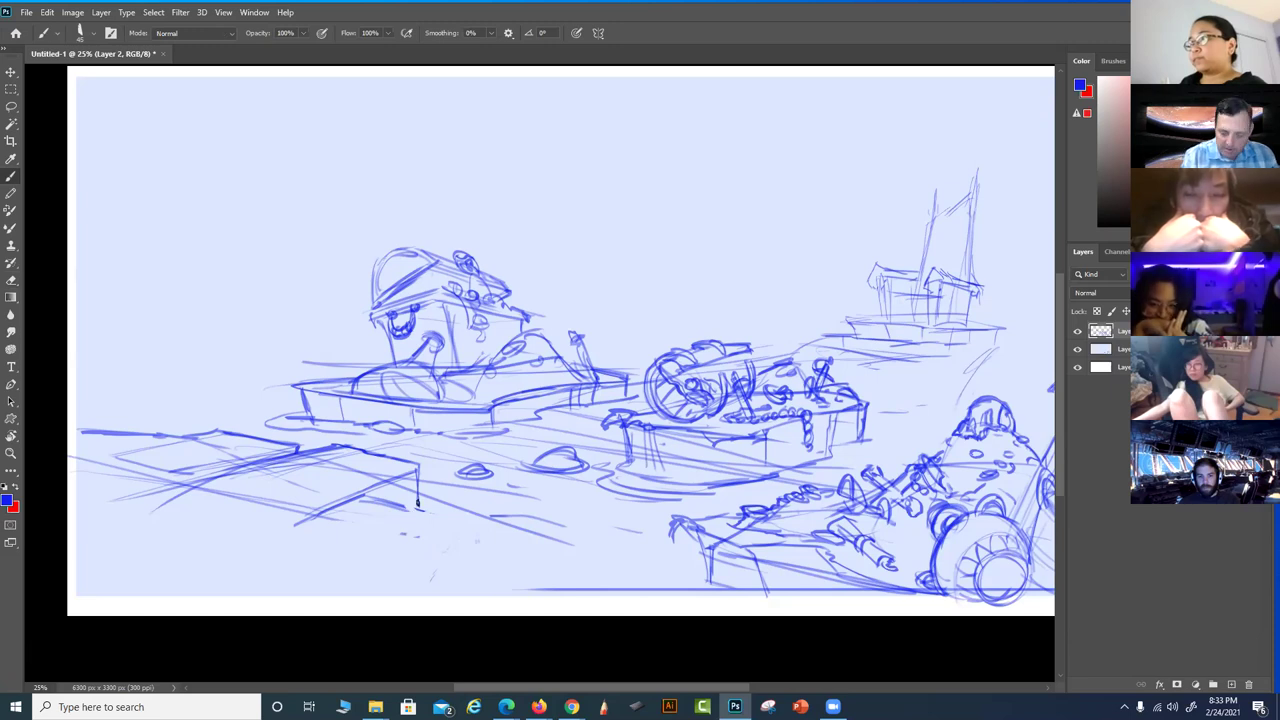
key(ctrl+plus)
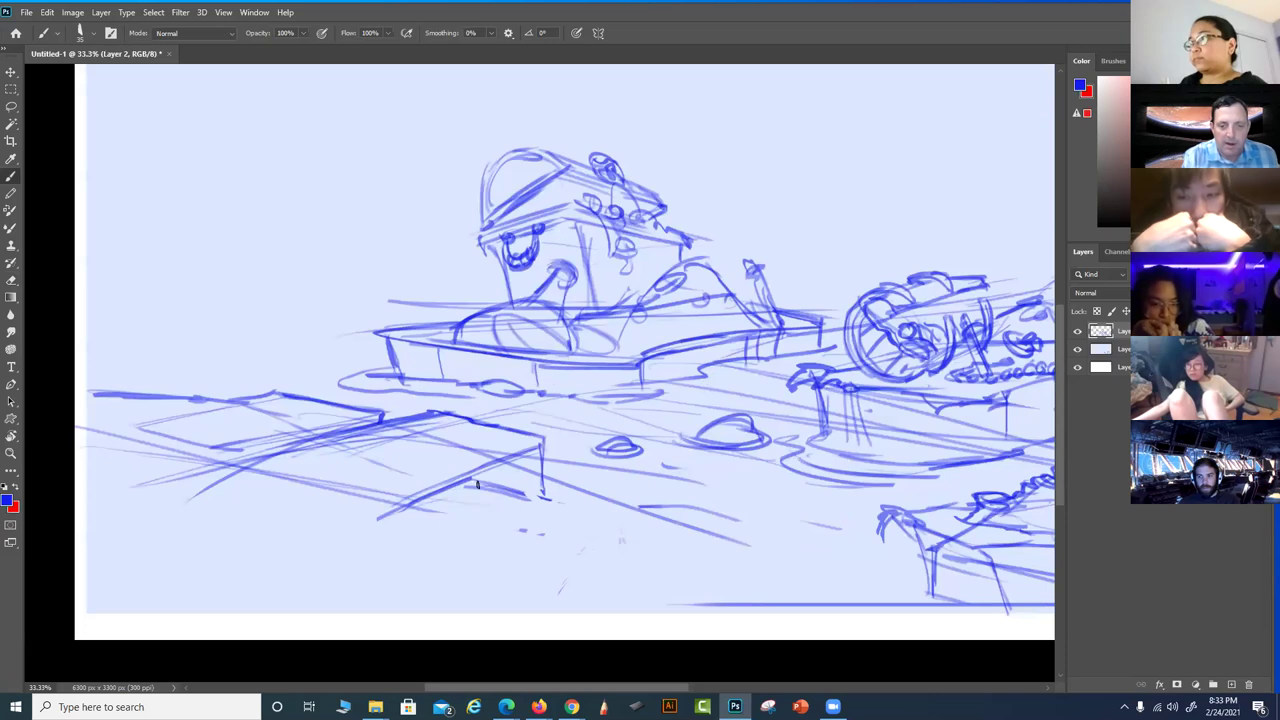
mouse_move(472, 484)
mouse_down()
mouse_move(542, 497)
mouse_move(506, 491)
mouse_move(512, 516)
mouse_move(464, 554)
mouse_move(534, 515)
mouse_move(516, 493)
mouse_move(532, 503)
mouse_move(432, 570)
mouse_up()
drag(492, 542, 573, 521)
drag(527, 532, 546, 497)
Draw the platform box's top line, right edge, bottom line and bottom-left edge
mouse_move(533, 543)
mouse_down()
mouse_move(490, 564)
mouse_move(560, 536)
mouse_up()
drag(545, 537, 696, 541)
mouse_move(548, 538)
mouse_down()
mouse_move(757, 568)
mouse_move(772, 606)
mouse_up()
mouse_move(742, 545)
mouse_down()
mouse_move(652, 607)
mouse_move(502, 588)
mouse_up()
mouse_move(566, 542)
mouse_down()
mouse_move(466, 580)
mouse_move(522, 612)
mouse_up()
drag(432, 572, 405, 578)
drag(430, 516, 363, 538)
Add long diagonals toward the left edge and short strokes in the lower-left corner
drag(490, 618, 102, 472)
mouse_move(272, 544)
mouse_down()
mouse_move(133, 501)
mouse_move(264, 608)
mouse_up()
drag(90, 540, 242, 612)
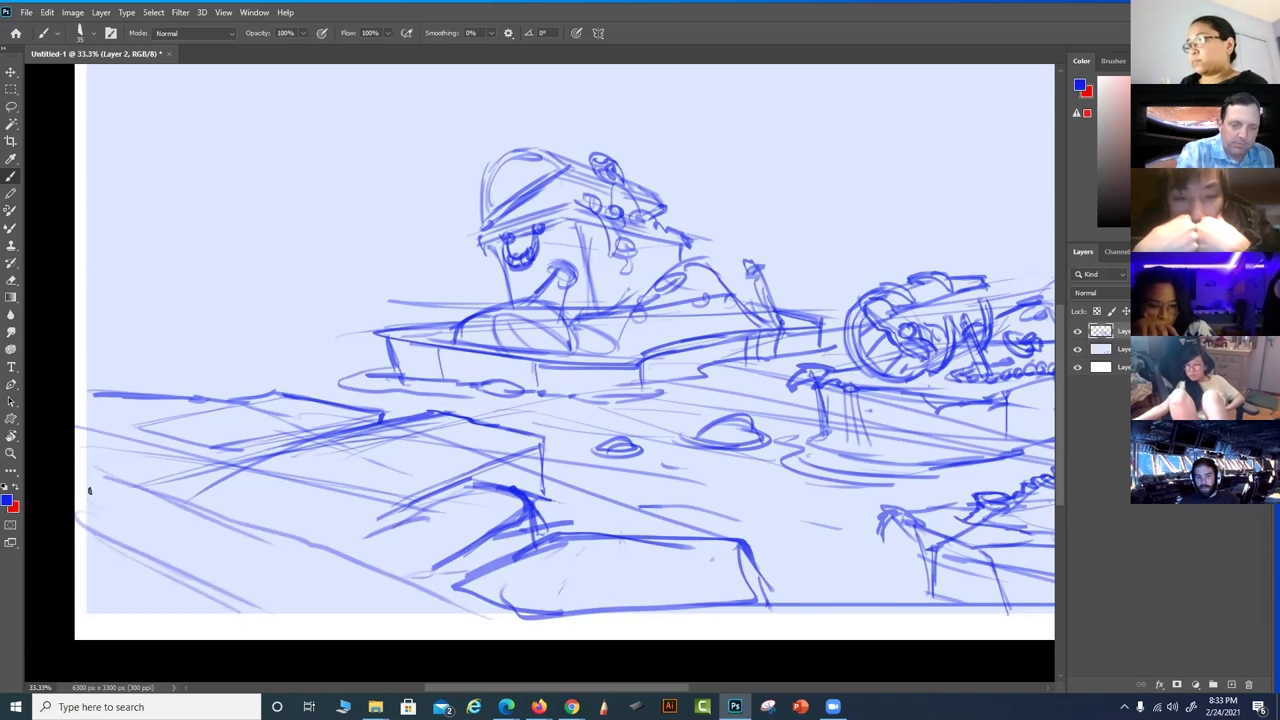
drag(329, 591, 262, 606)
drag(280, 525, 134, 540)
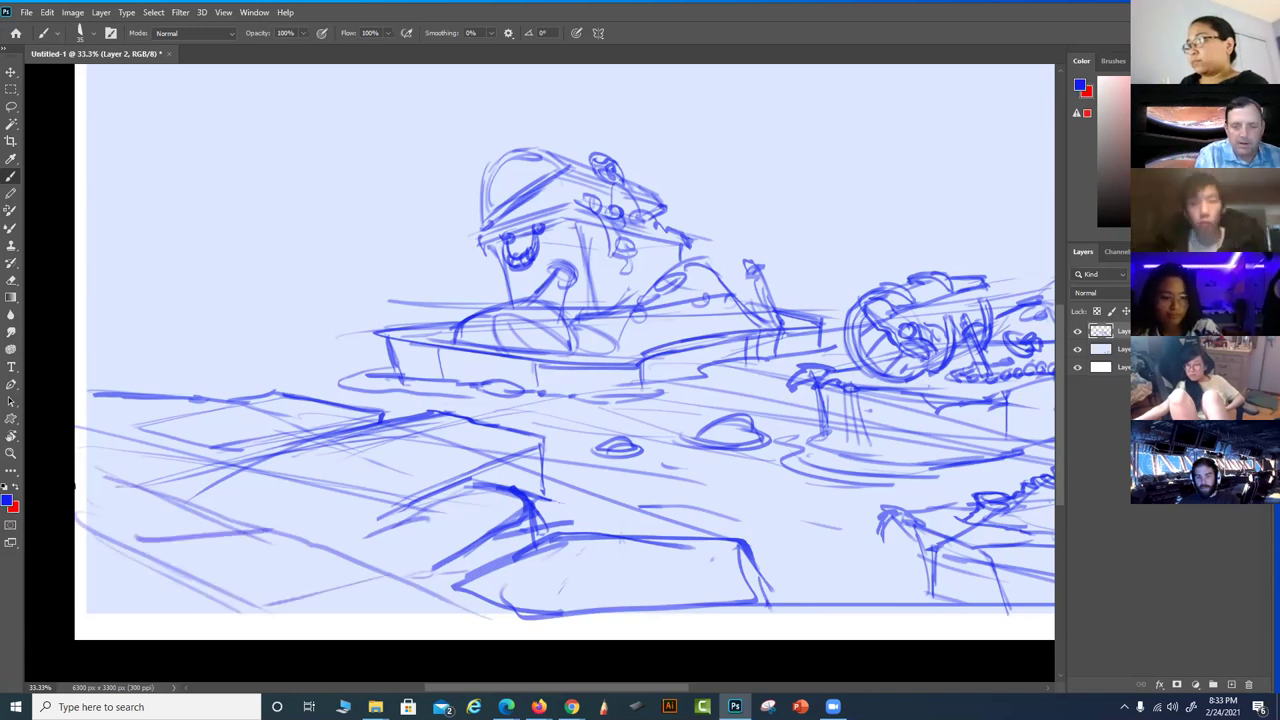
drag(766, 509, 431, 506)
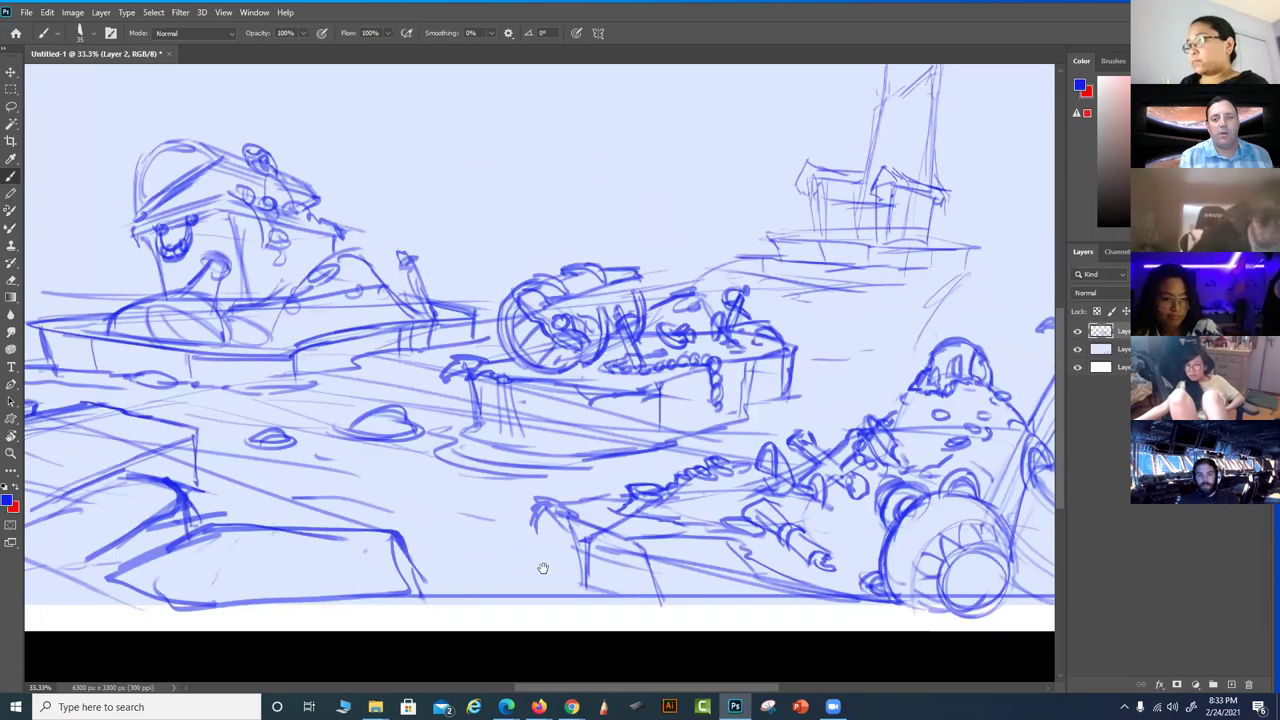
Lasso the distant ship, move it up and to the right, and deselect
drag(187, 478, 387, 538)
mouse_move(794, 443)
mouse_down()
mouse_move(769, 443)
mouse_move(740, 520)
mouse_move(604, 549)
mouse_up()
drag(808, 520, 638, 540)
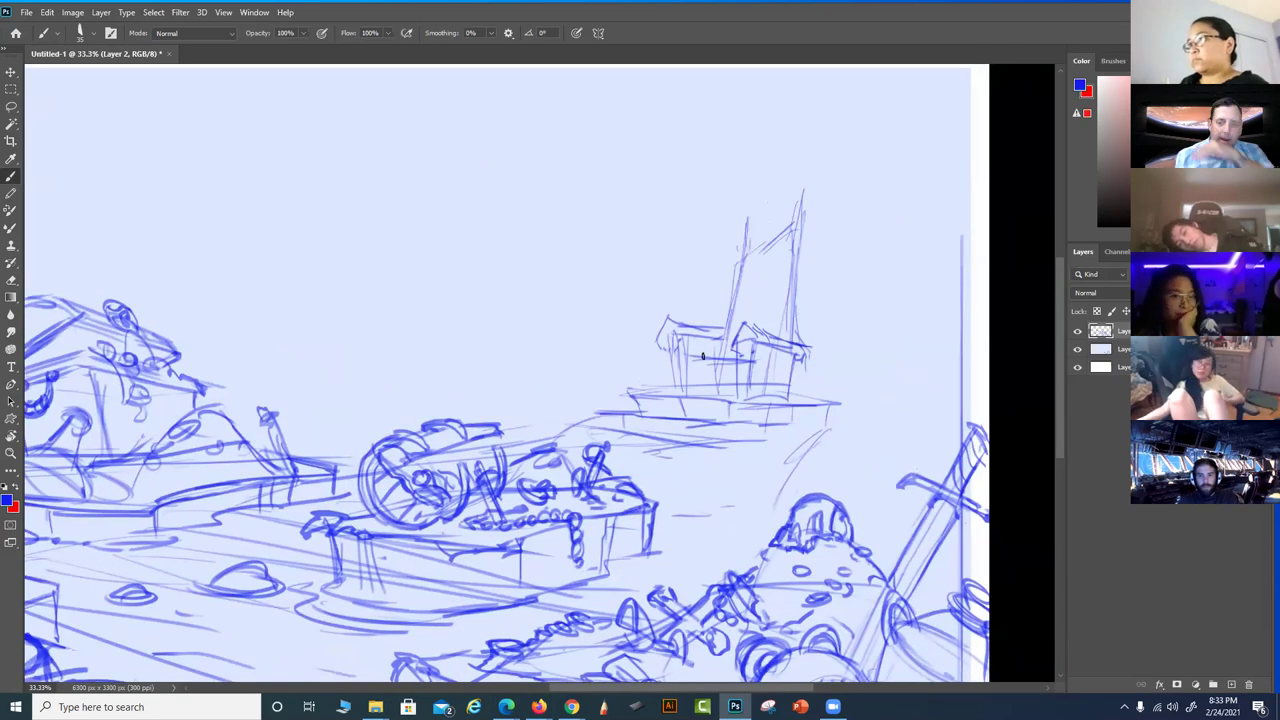
mouse_move(900, 376)
mouse_down()
mouse_move(990, 235)
mouse_move(900, 330)
mouse_move(790, 489)
mouse_up()
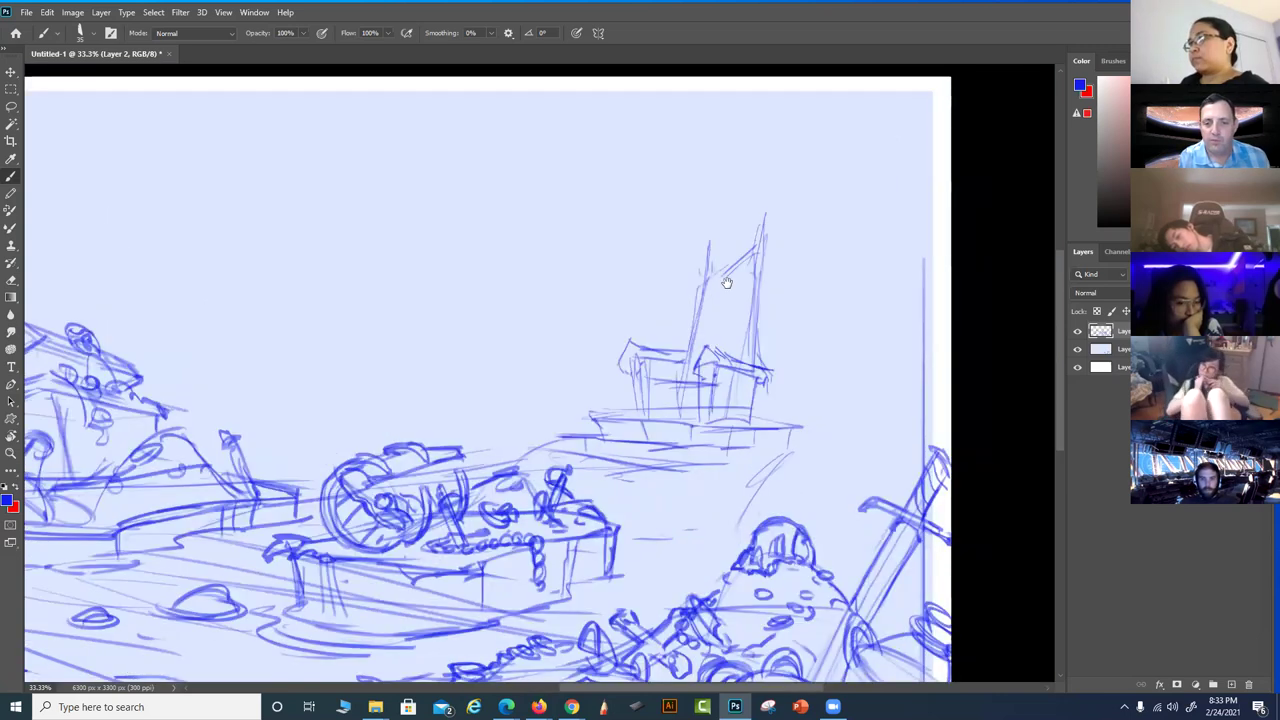
drag(727, 283, 737, 223)
drag(720, 404, 712, 455)
key(l)
mouse_move(731, 374)
mouse_down()
mouse_move(645, 233)
mouse_move(563, 324)
mouse_move(483, 450)
mouse_move(547, 483)
mouse_move(691, 485)
mouse_move(740, 464)
mouse_move(767, 381)
mouse_move(740, 275)
mouse_up()
mouse_move(585, 478)
mouse_down()
mouse_move(465, 445)
mouse_move(506, 428)
mouse_up()
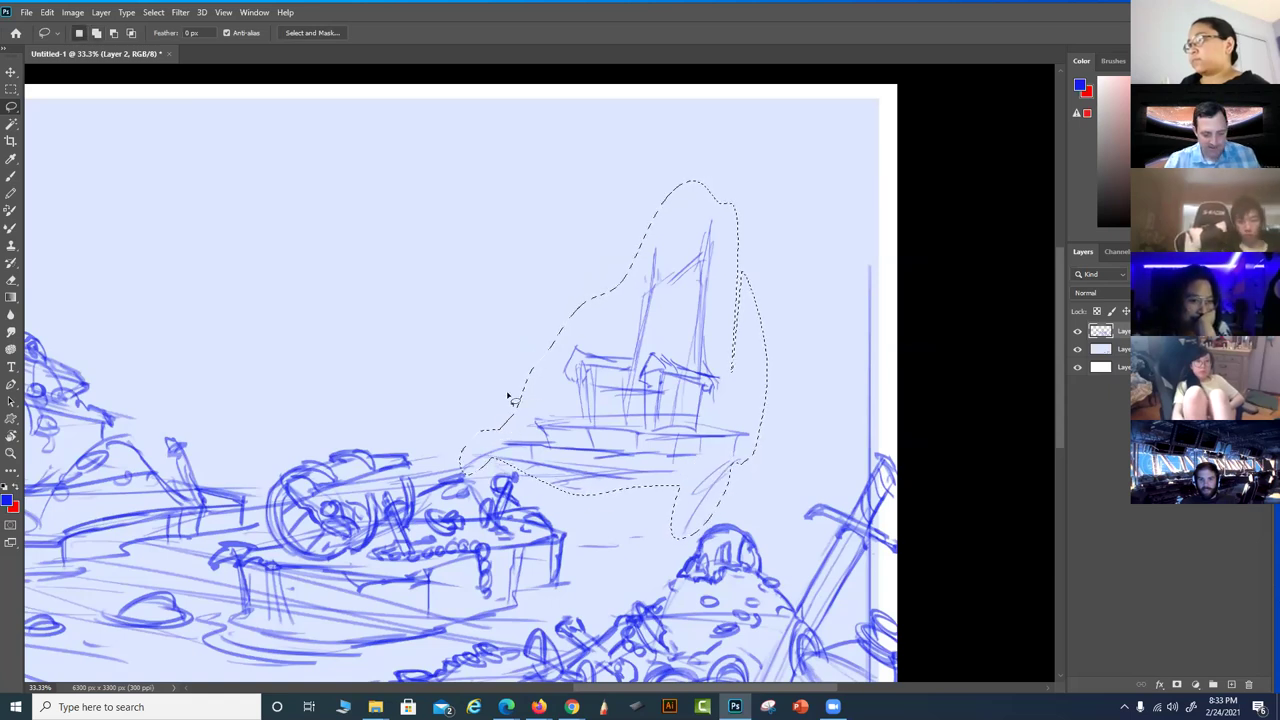
key(v)
mouse_move(634, 371)
mouse_down()
mouse_move(654, 320)
mouse_move(677, 332)
mouse_up()
key(ctrl+d)
Add short strokes and a diagonal line beneath the ship's hull
scroll(658, 366, down, 3)
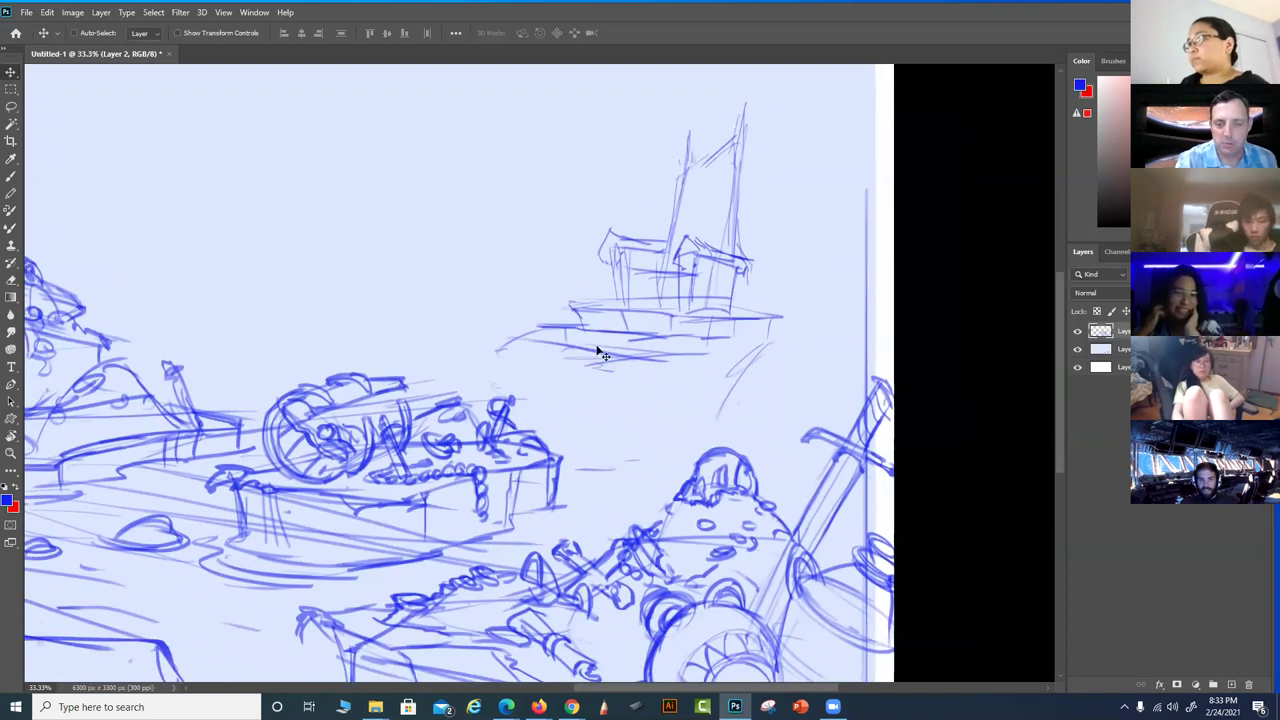
key(b)
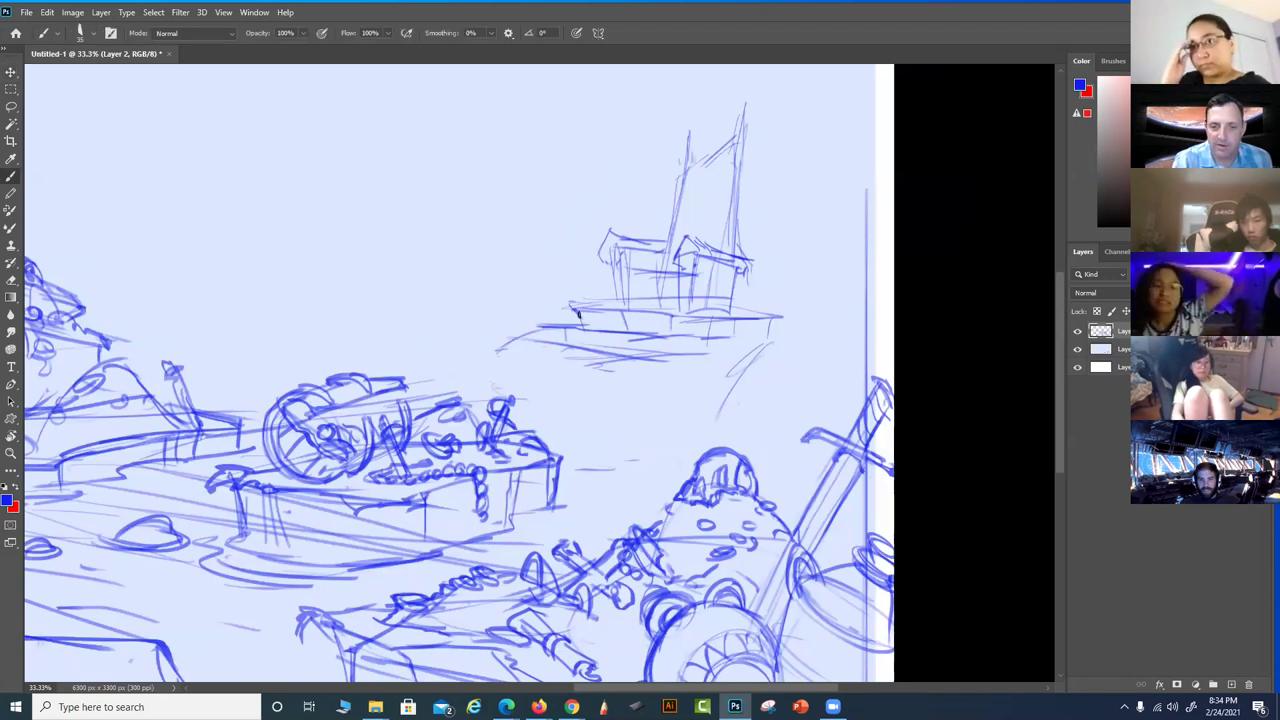
drag(562, 332, 557, 374)
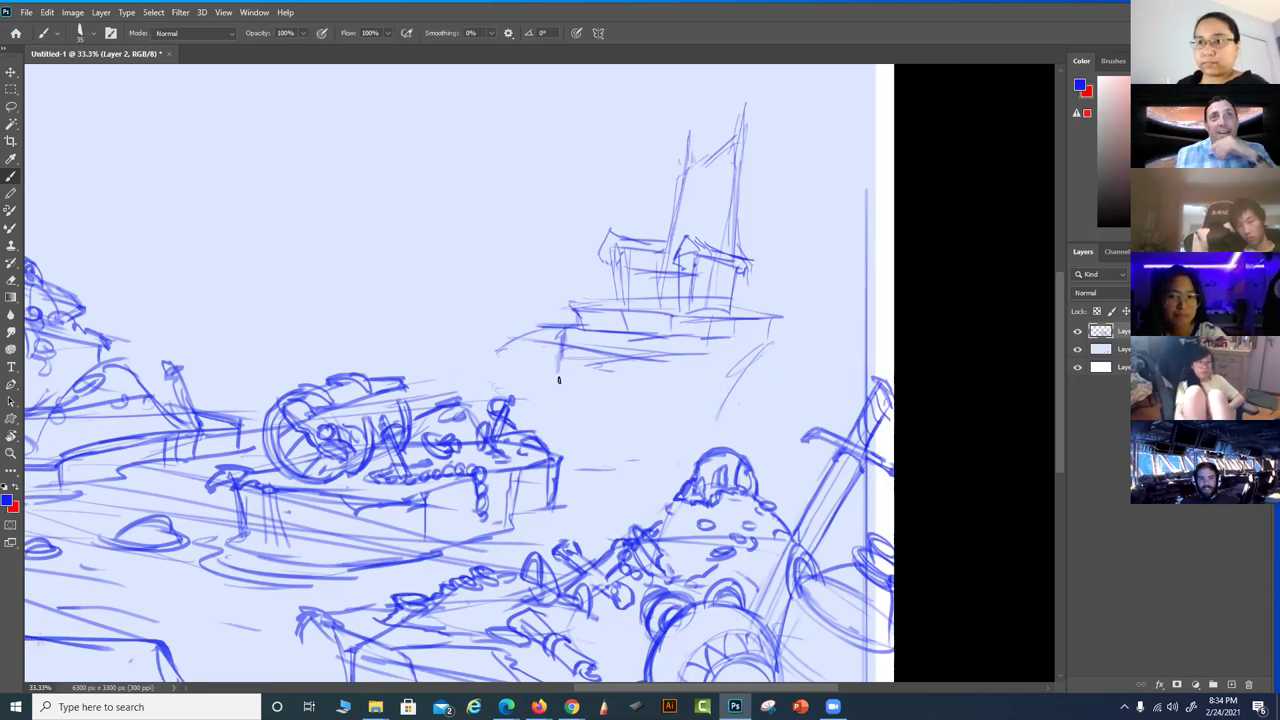
scroll(677, 344, up, 2)
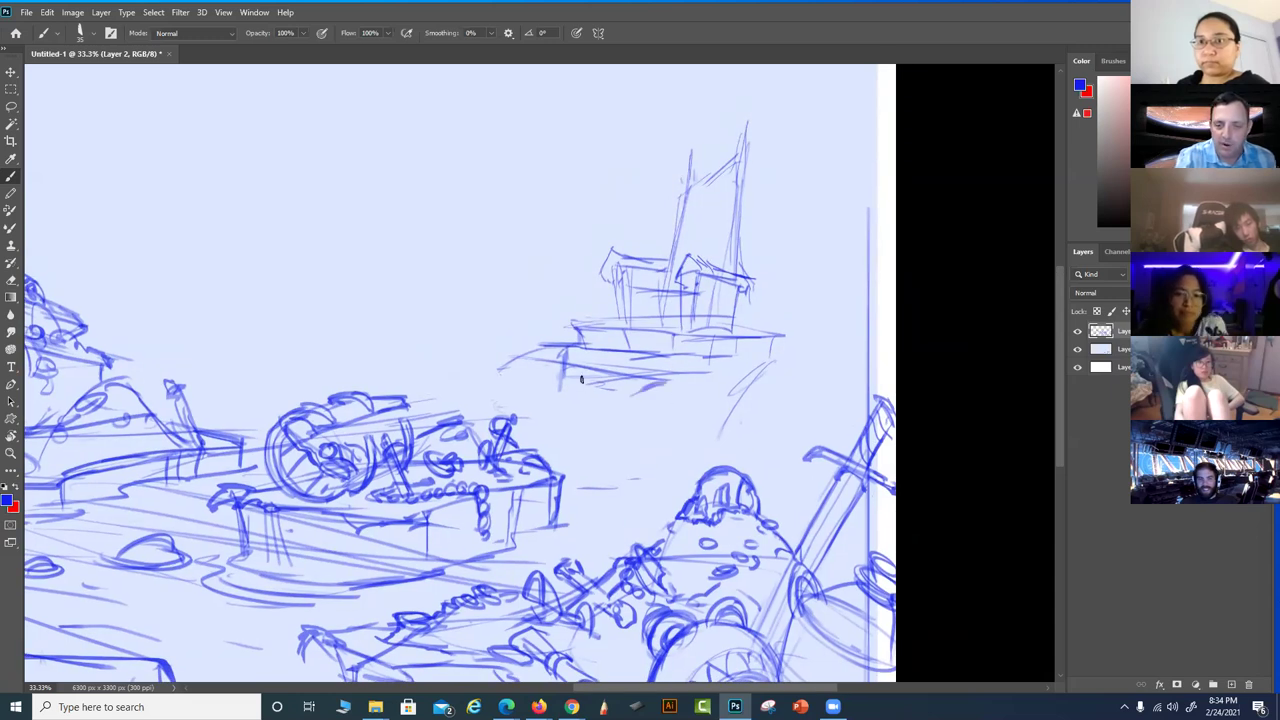
drag(562, 352, 532, 404)
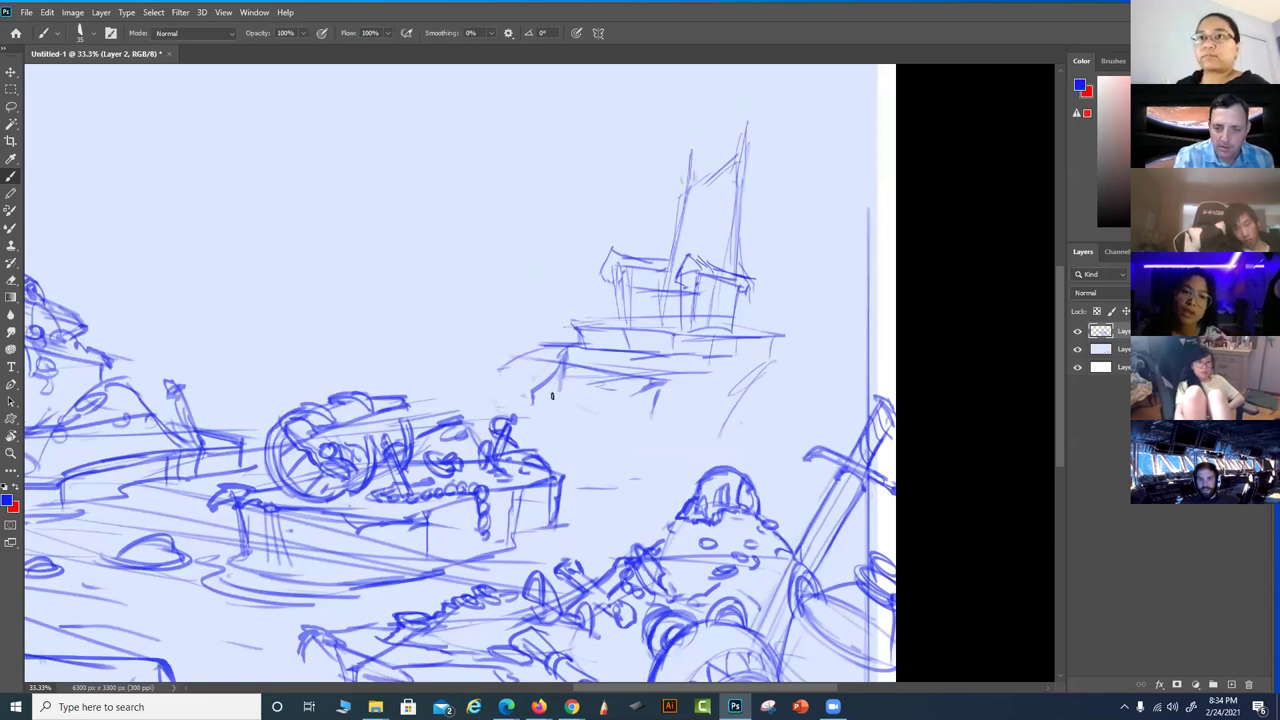
Scale the lassoed ship to about 92%, shift it up and right, and commit
key(l)
mouse_move(768, 258)
mouse_down()
mouse_move(735, 103)
mouse_move(500, 371)
mouse_move(806, 360)
mouse_move(729, 430)
mouse_up()
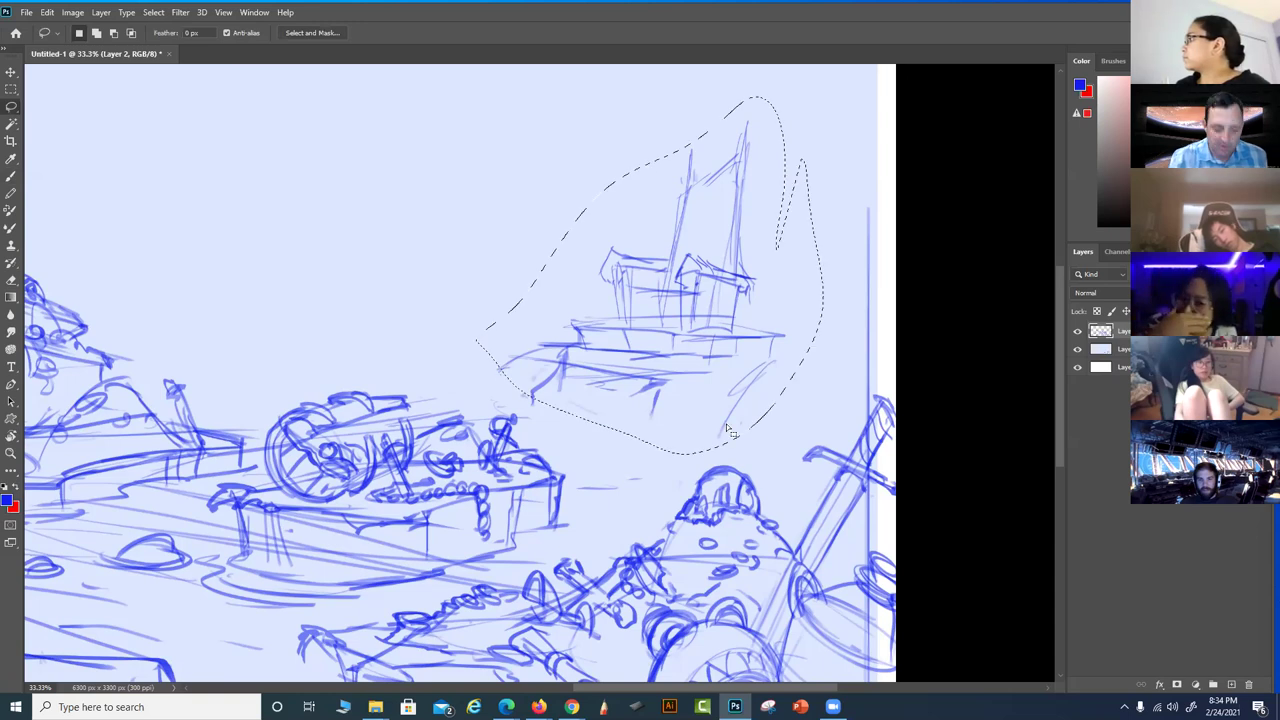
key(ctrl+t)
drag(820, 455, 797, 424)
drag(731, 349, 776, 348)
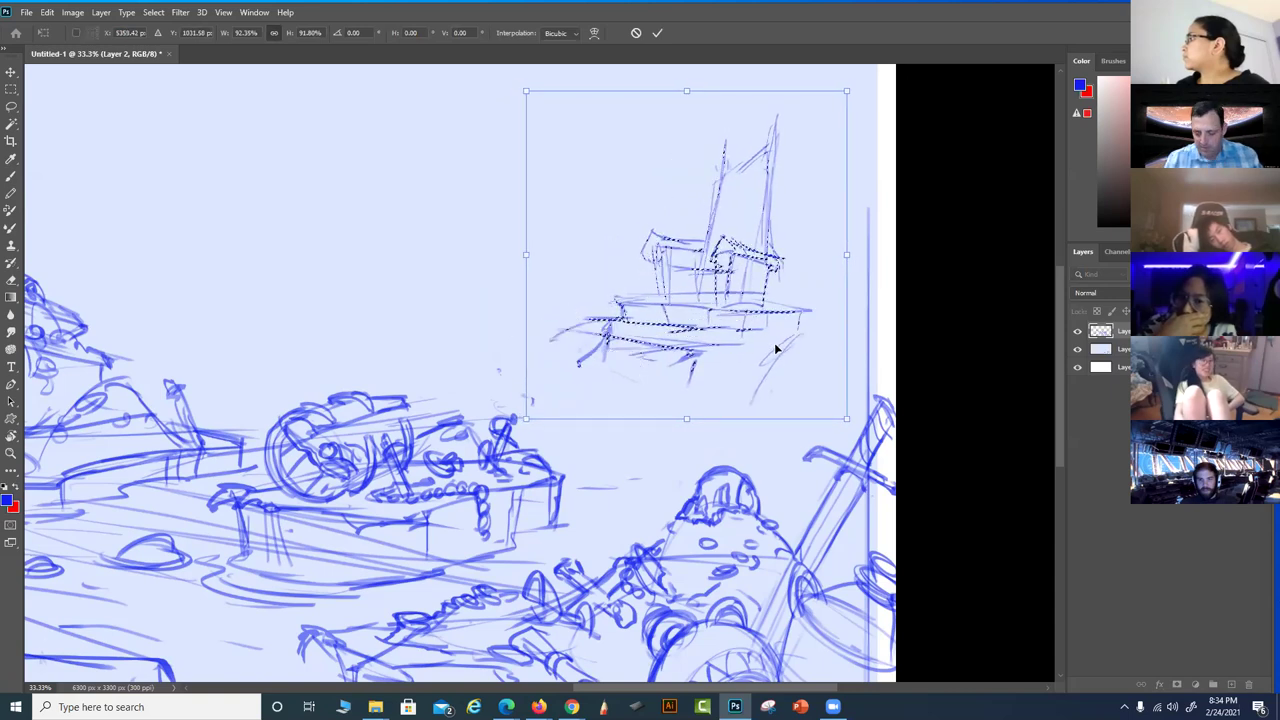
key(Return)
key(ctrl+d)
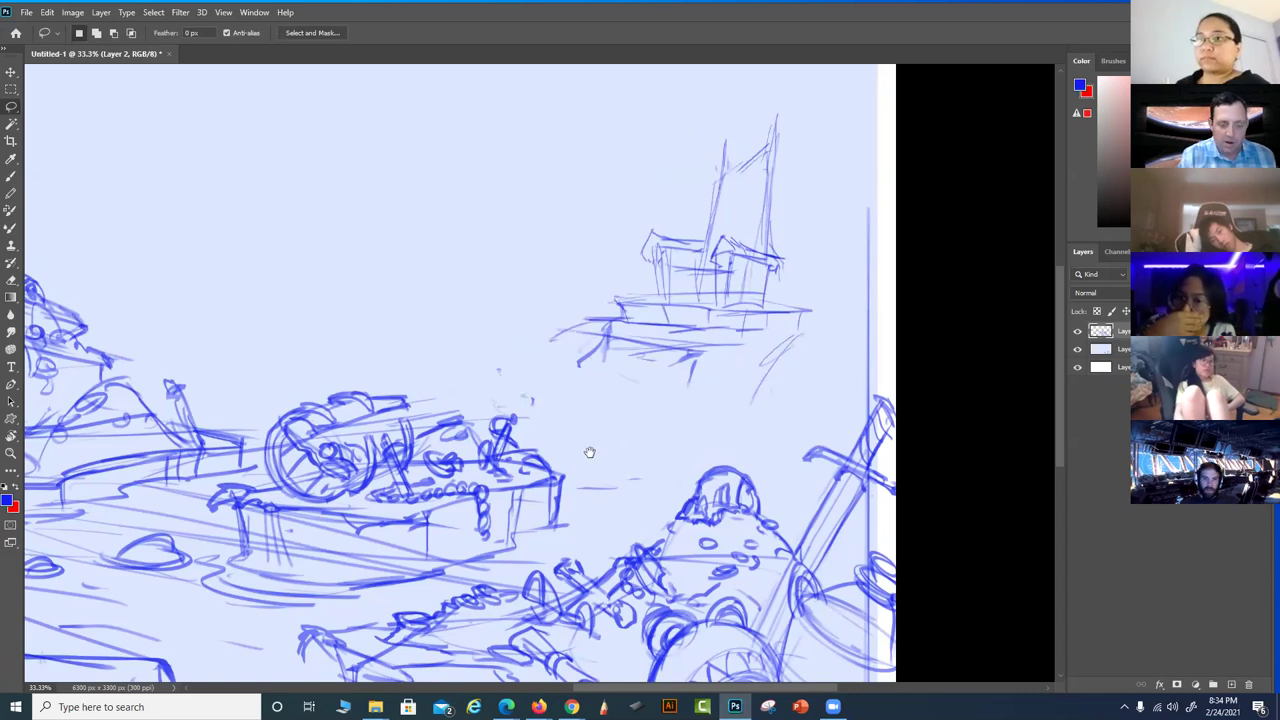
drag(589, 452, 595, 455)
key(b)
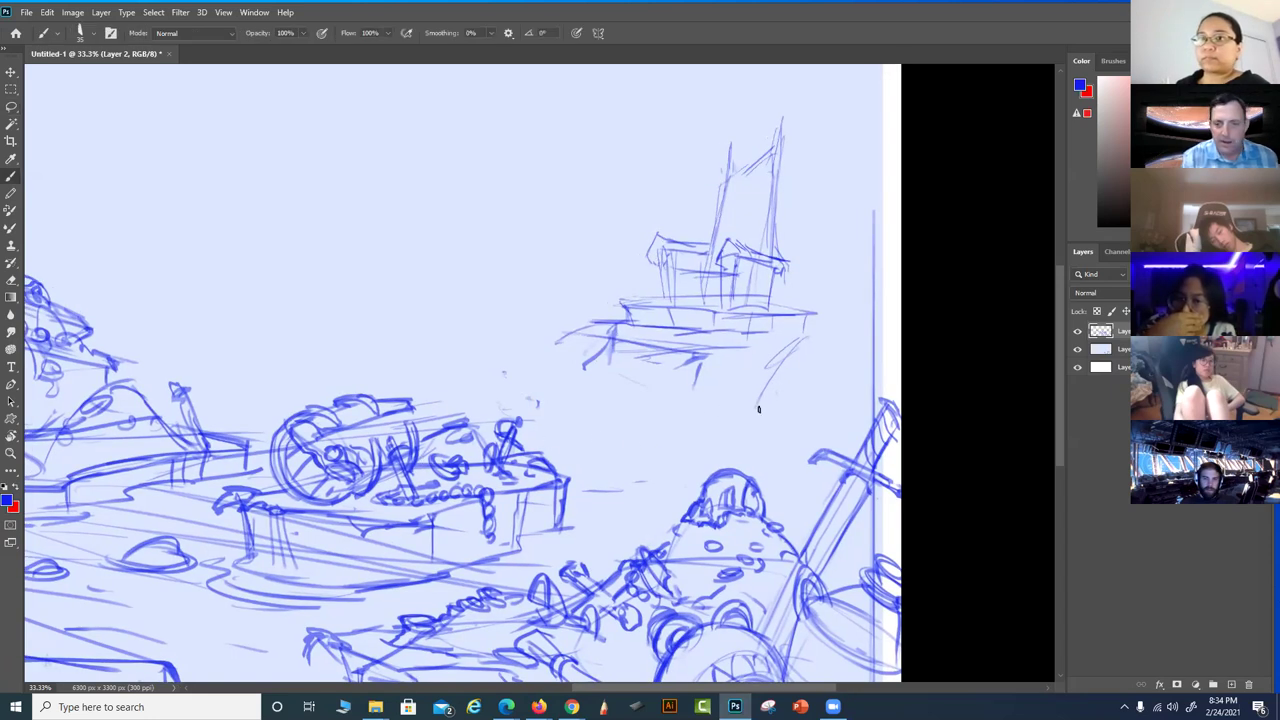
Reinforce the ship's deck line and add horizontal lines beneath the hull
drag(875, 402, 838, 404)
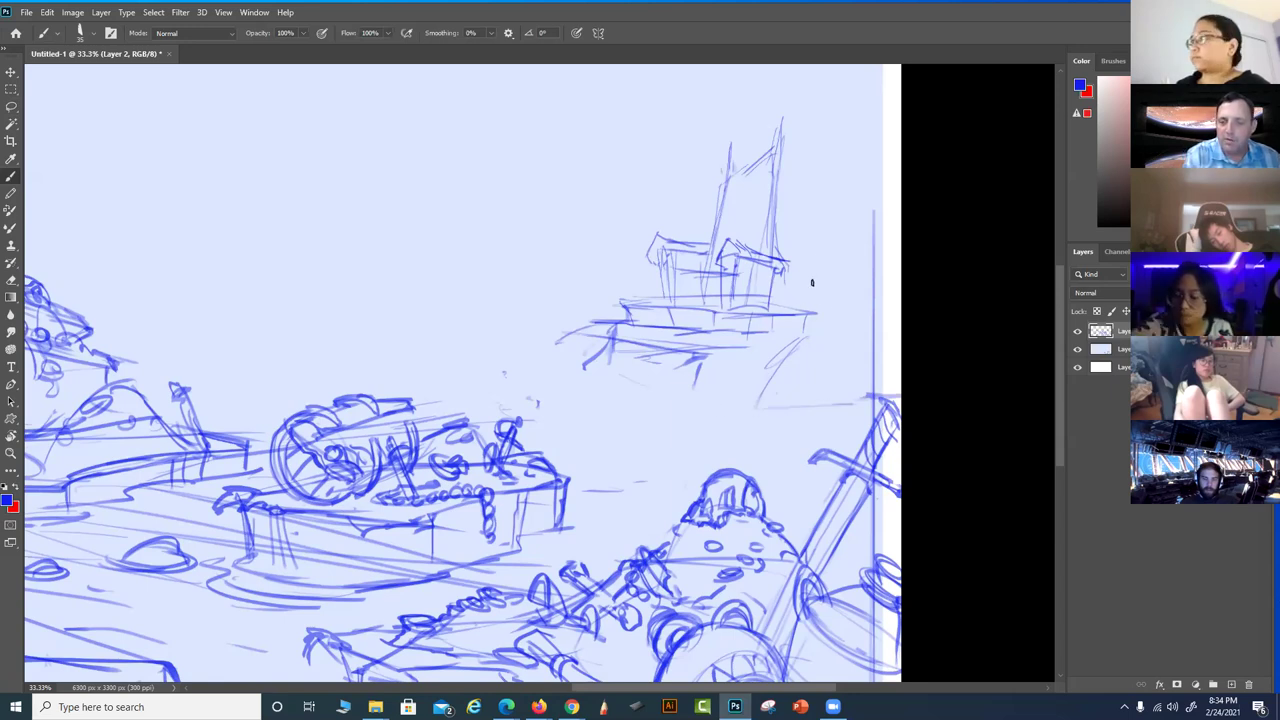
mouse_move(815, 310)
mouse_down()
mouse_move(745, 299)
mouse_move(759, 304)
mouse_move(615, 311)
mouse_up()
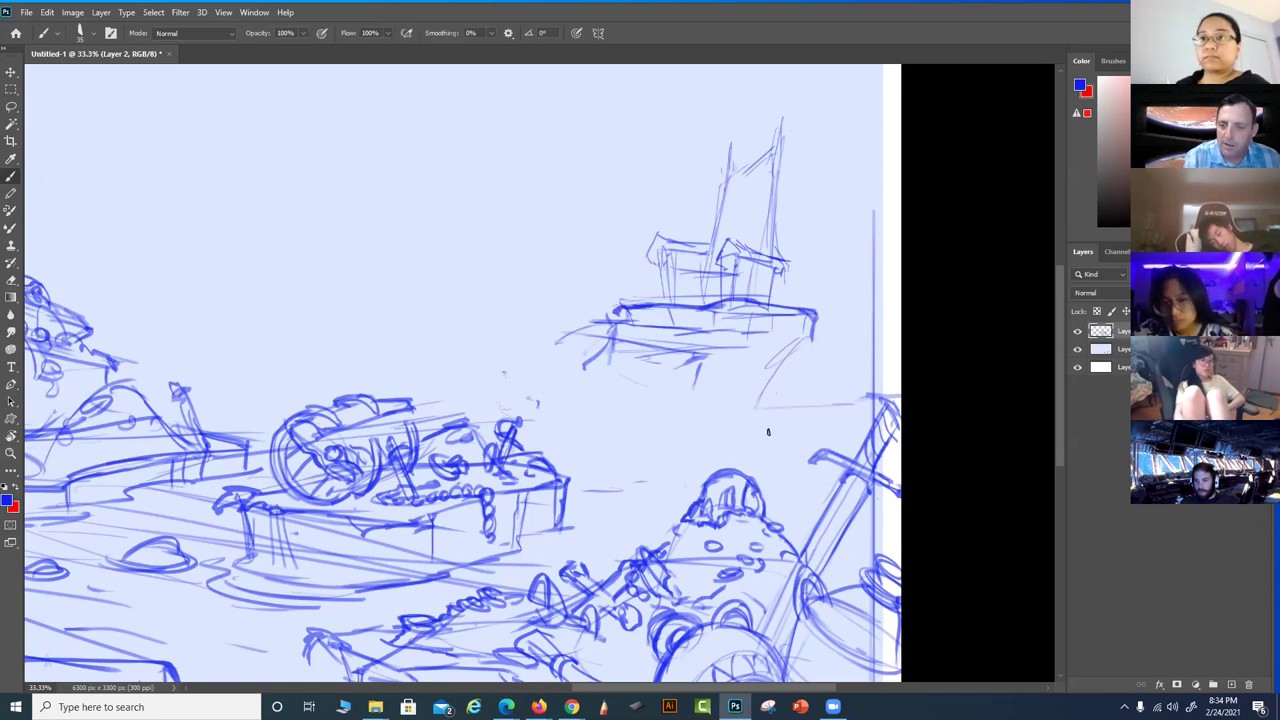
drag(805, 428, 790, 438)
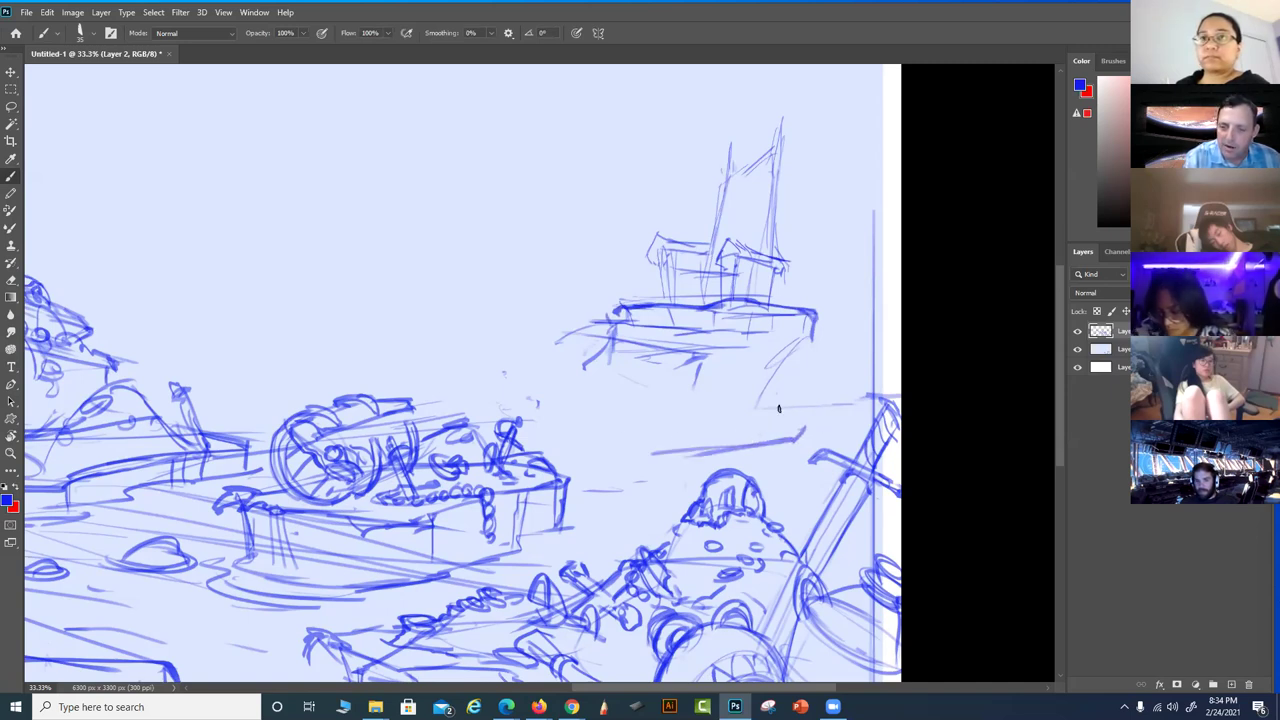
mouse_move(712, 447)
mouse_down()
mouse_move(516, 437)
mouse_move(562, 410)
mouse_move(616, 434)
mouse_up()
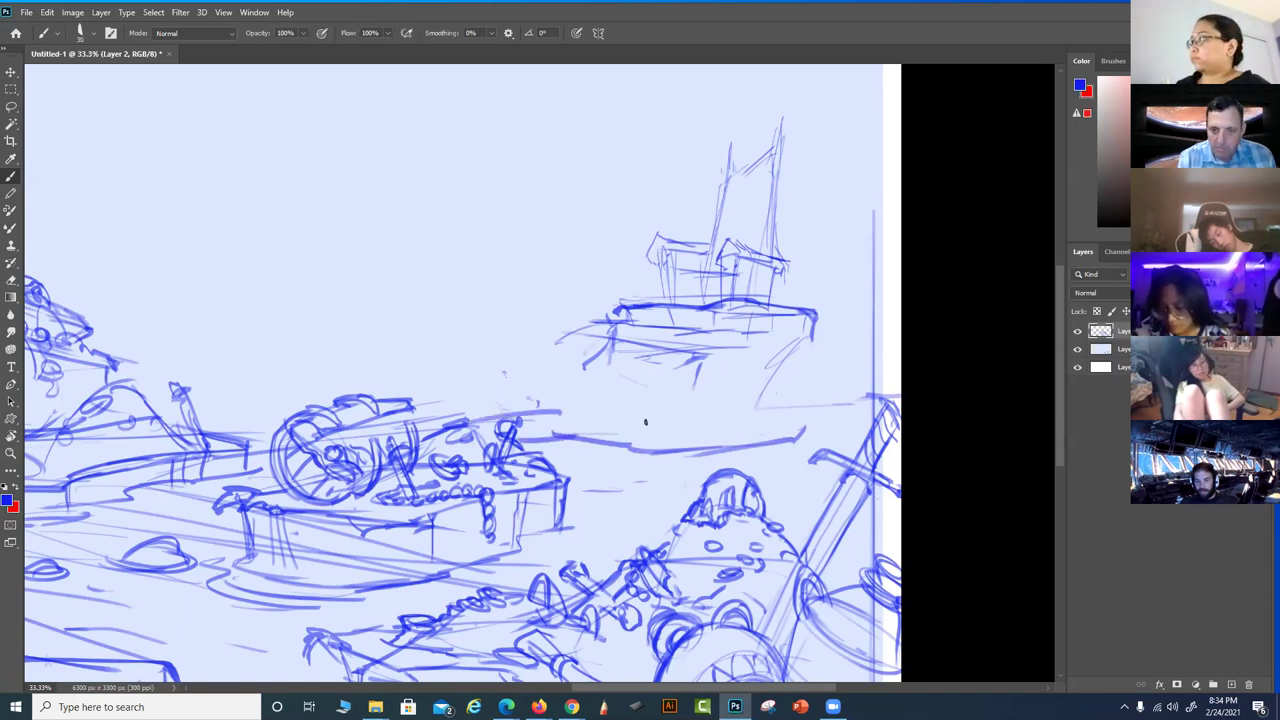
mouse_move(540, 428)
mouse_down()
mouse_move(646, 440)
mouse_move(655, 419)
mouse_move(524, 410)
mouse_move(613, 440)
mouse_move(659, 435)
mouse_move(590, 421)
mouse_move(659, 434)
mouse_up()
mouse_move(721, 335)
mouse_down()
mouse_move(696, 346)
mouse_move(645, 448)
mouse_move(664, 444)
mouse_up()
Draw a support column, the staircase sides and a step line, plus strokes at the stern
mouse_move(712, 342)
mouse_down()
mouse_move(666, 438)
mouse_move(727, 338)
mouse_up()
drag(727, 340, 683, 452)
drag(660, 450, 677, 446)
mouse_move(718, 326)
mouse_down()
mouse_move(636, 332)
mouse_move(536, 403)
mouse_move(508, 406)
mouse_move(624, 331)
mouse_move(500, 406)
mouse_move(578, 373)
mouse_move(549, 413)
mouse_move(560, 415)
mouse_move(562, 392)
mouse_move(656, 393)
mouse_up()
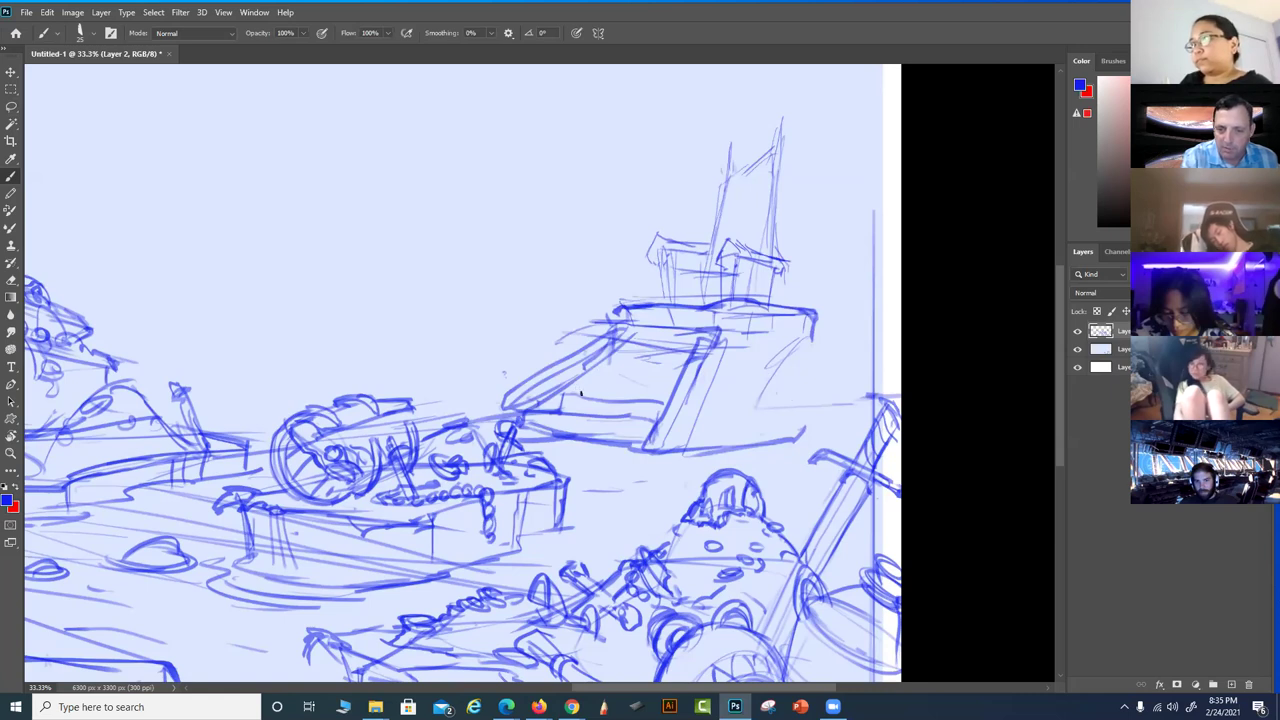
mouse_move(590, 394)
mouse_down()
mouse_move(635, 396)
mouse_move(582, 388)
mouse_move(597, 396)
mouse_move(588, 376)
mouse_move(669, 373)
mouse_move(604, 375)
mouse_move(708, 342)
mouse_up()
drag(770, 382, 760, 430)
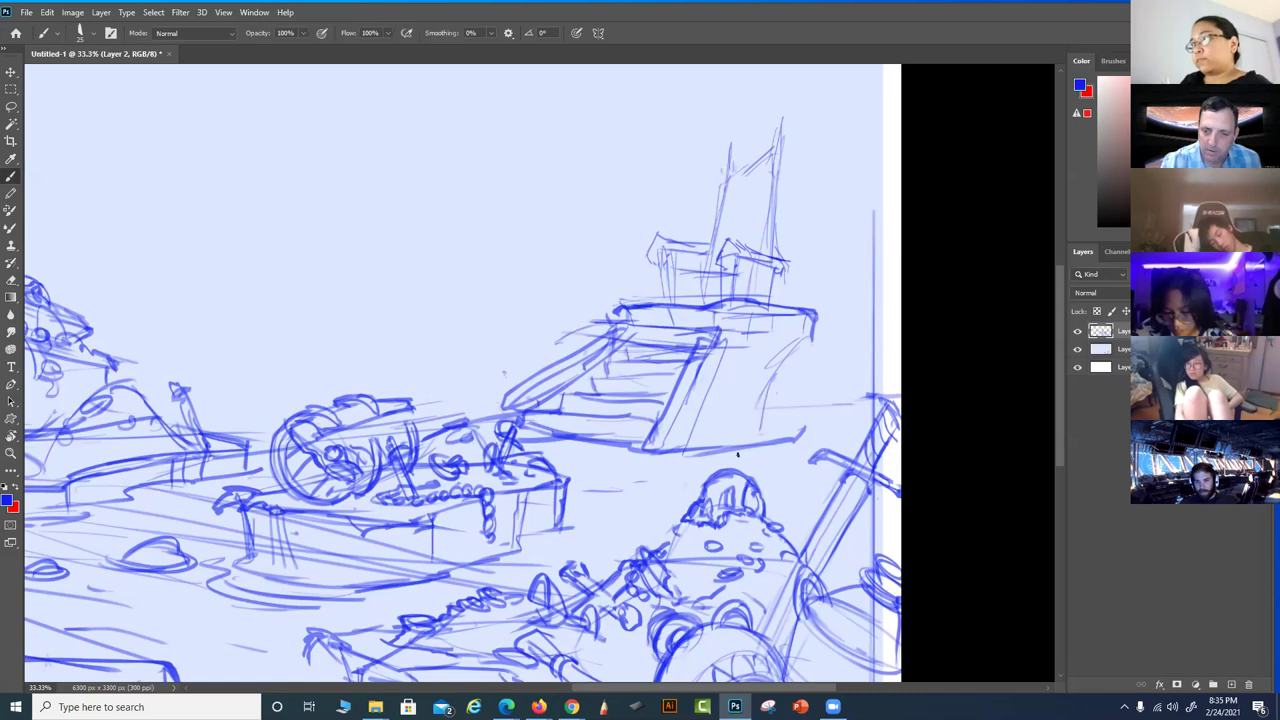
mouse_move(756, 440)
mouse_down()
mouse_move(791, 432)
mouse_move(770, 431)
mouse_move(784, 464)
mouse_up()
Add short posts below the hull and lines around the cannon deck and stern
drag(677, 457, 676, 488)
drag(642, 456, 633, 484)
mouse_move(563, 442)
mouse_down()
mouse_move(596, 492)
mouse_move(648, 493)
mouse_up()
drag(592, 481, 636, 479)
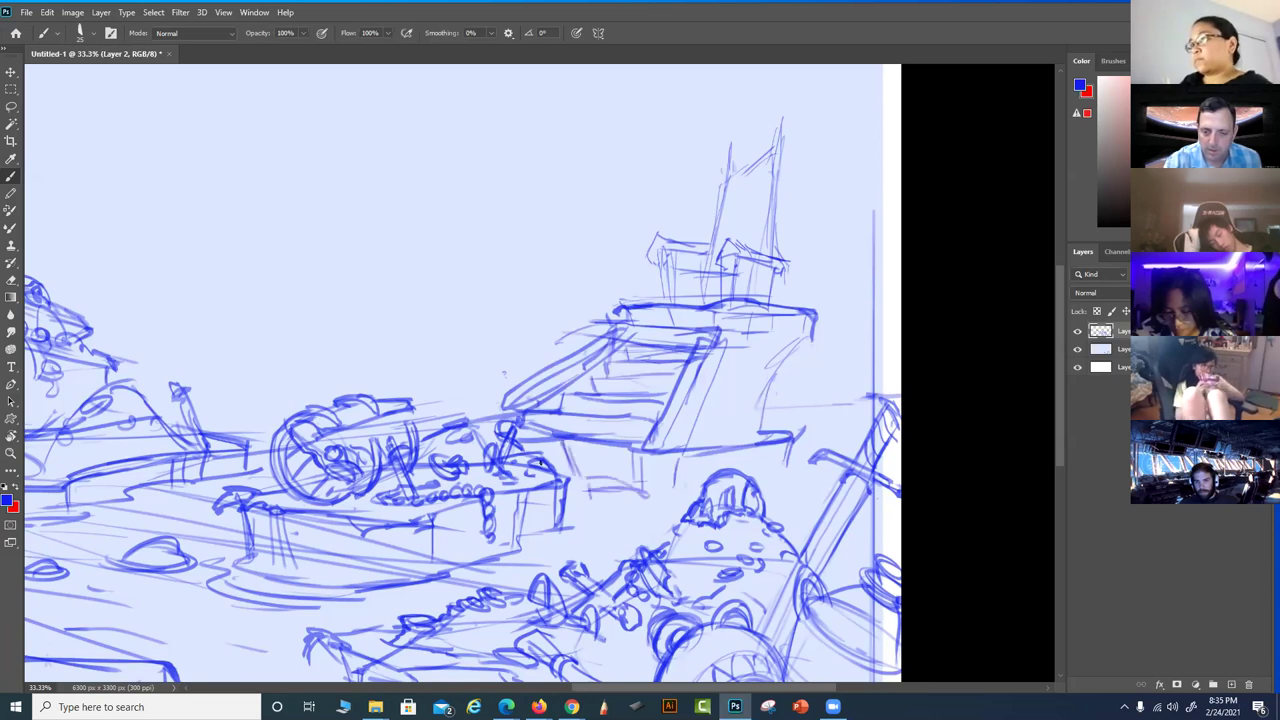
drag(788, 468, 789, 441)
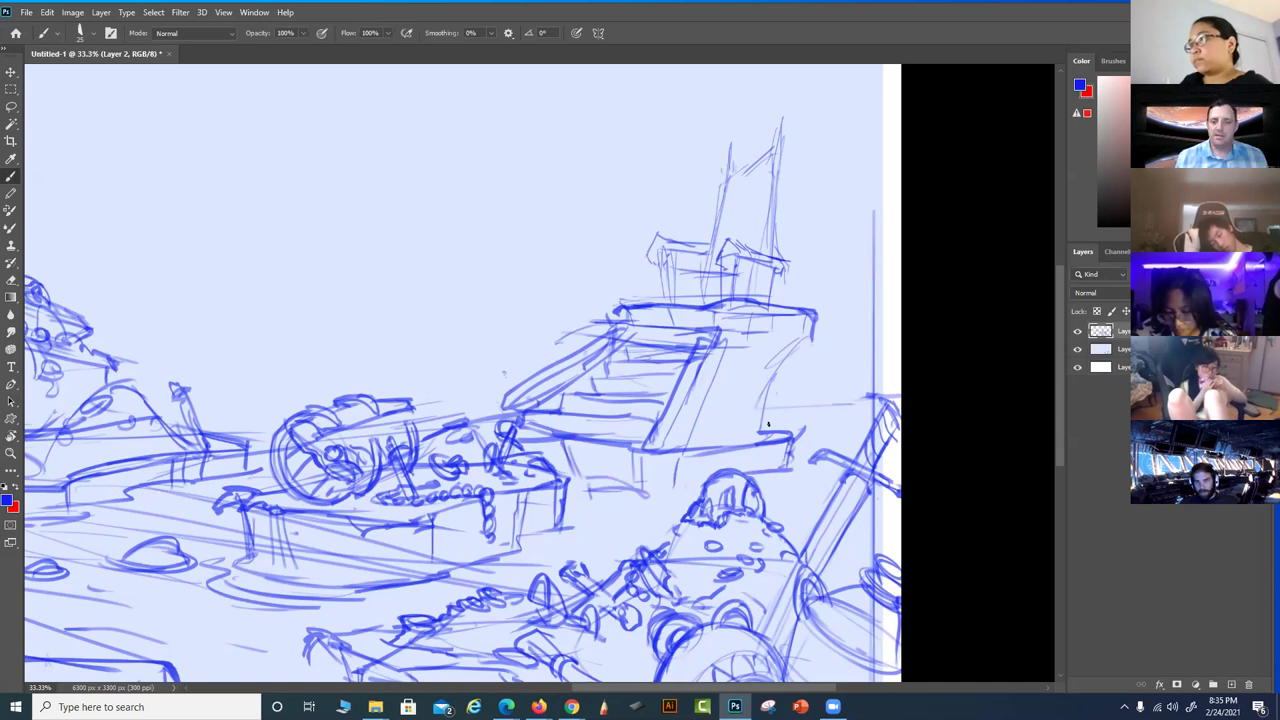
drag(548, 463, 682, 488)
drag(592, 494, 784, 466)
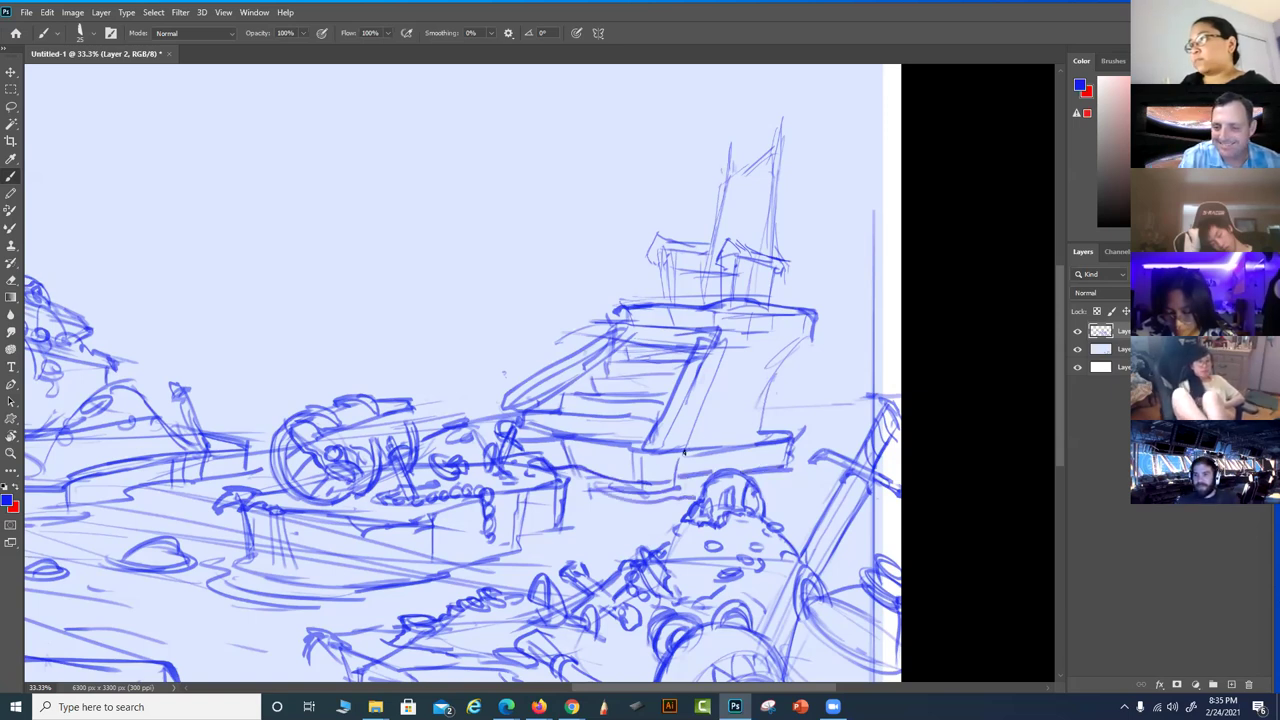
Darken the staircase's top and right-hand side lines
mouse_move(690, 356)
mouse_down()
mouse_move(723, 343)
mouse_move(700, 338)
mouse_move(678, 375)
mouse_move(699, 382)
mouse_move(711, 358)
mouse_move(694, 396)
mouse_move(672, 397)
mouse_move(683, 424)
mouse_move(656, 426)
mouse_move(668, 405)
mouse_move(680, 430)
mouse_move(669, 446)
mouse_move(644, 444)
mouse_move(676, 452)
mouse_up()
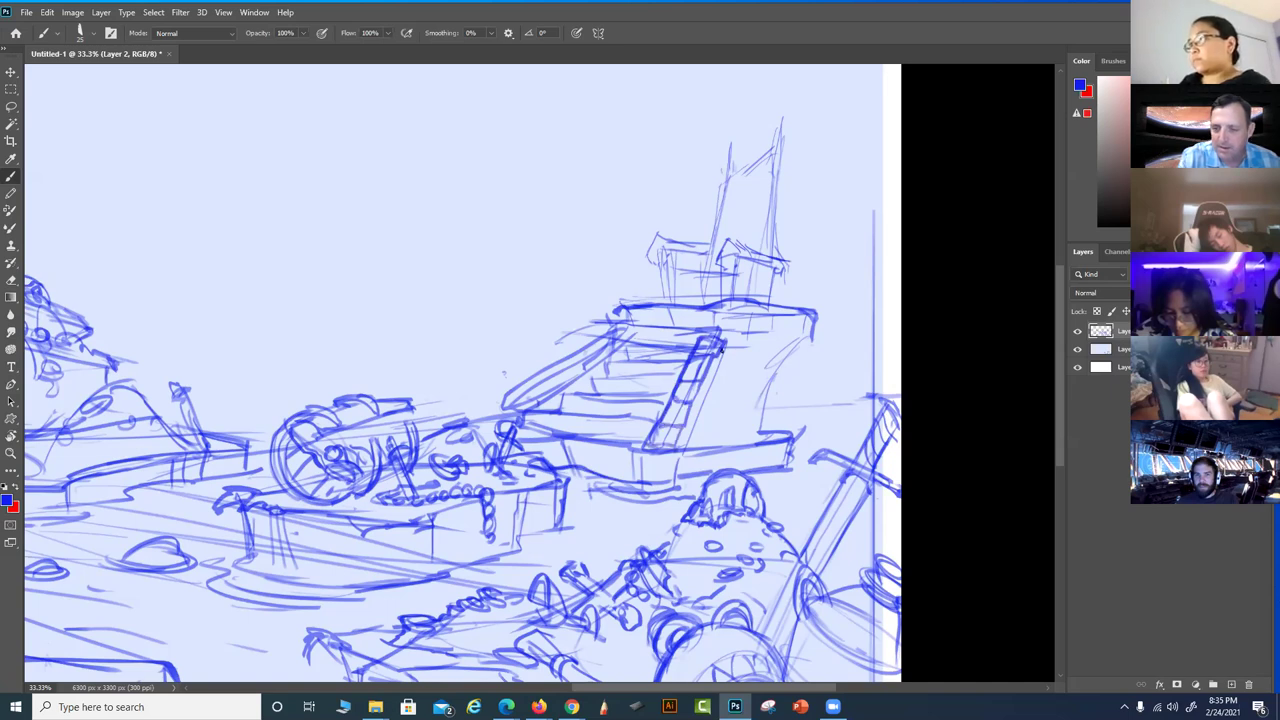
mouse_move(705, 404)
mouse_down()
mouse_move(704, 376)
mouse_move(694, 388)
mouse_up()
drag(692, 434, 724, 346)
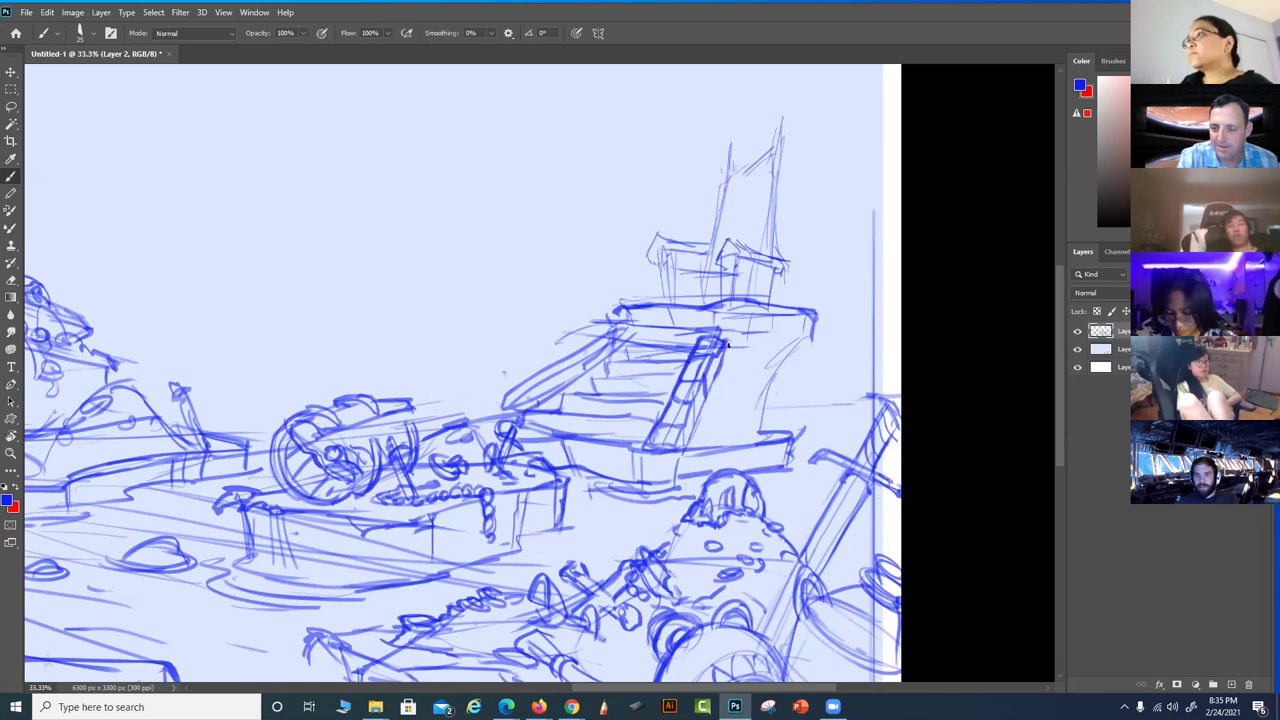
mouse_move(762, 394)
mouse_down()
mouse_move(751, 441)
mouse_move(768, 433)
mouse_move(760, 396)
mouse_move(747, 443)
mouse_move(724, 426)
mouse_move(744, 441)
mouse_move(734, 429)
mouse_move(696, 439)
mouse_move(769, 405)
mouse_move(769, 422)
mouse_move(798, 342)
mouse_up()
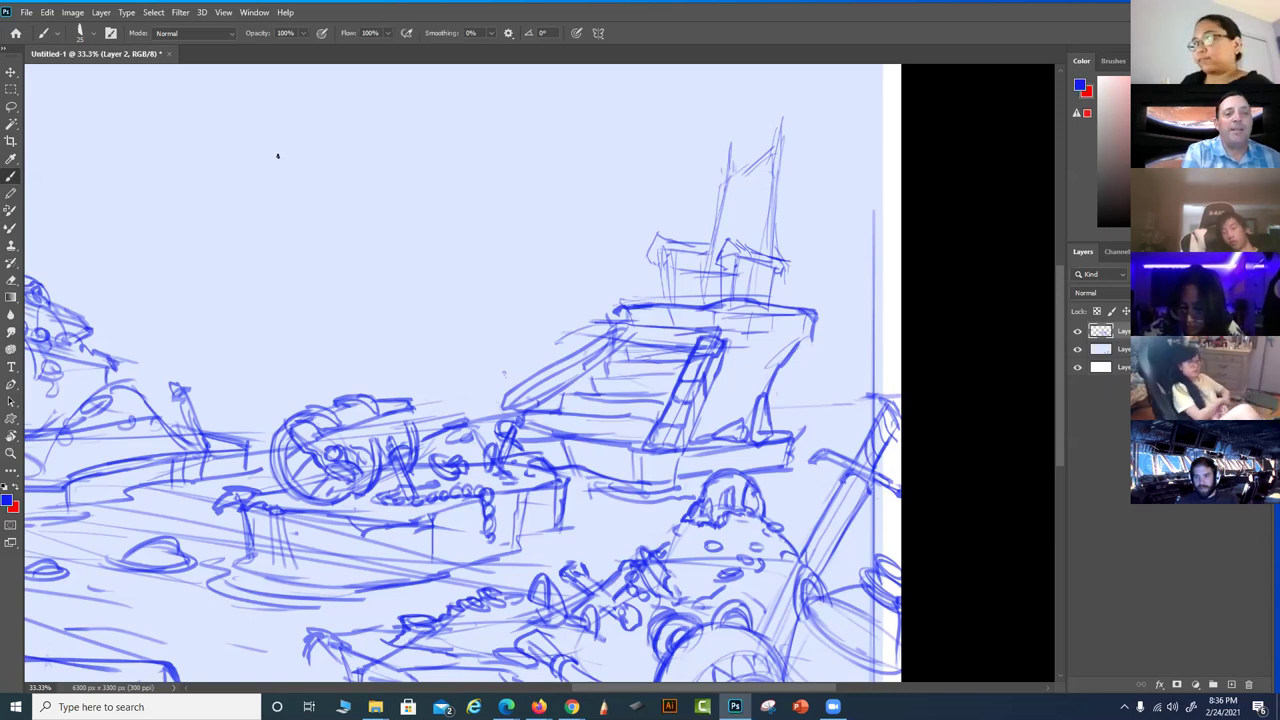
drag(276, 150, 368, 203)
drag(380, 138, 422, 188)
mouse_move(434, 172)
mouse_down()
mouse_move(477, 158)
mouse_move(521, 160)
mouse_move(466, 213)
mouse_up()
mouse_move(342, 250)
mouse_down()
mouse_move(358, 286)
mouse_move(318, 303)
mouse_up()
drag(362, 238, 370, 290)
mouse_move(384, 280)
mouse_down()
mouse_move(451, 260)
mouse_move(446, 294)
mouse_up()
drag(450, 250, 482, 262)
mouse_move(490, 240)
mouse_down()
mouse_move(496, 262)
mouse_move(526, 258)
mouse_up()
mouse_move(538, 244)
mouse_down()
mouse_move(530, 305)
mouse_move(476, 292)
mouse_up()
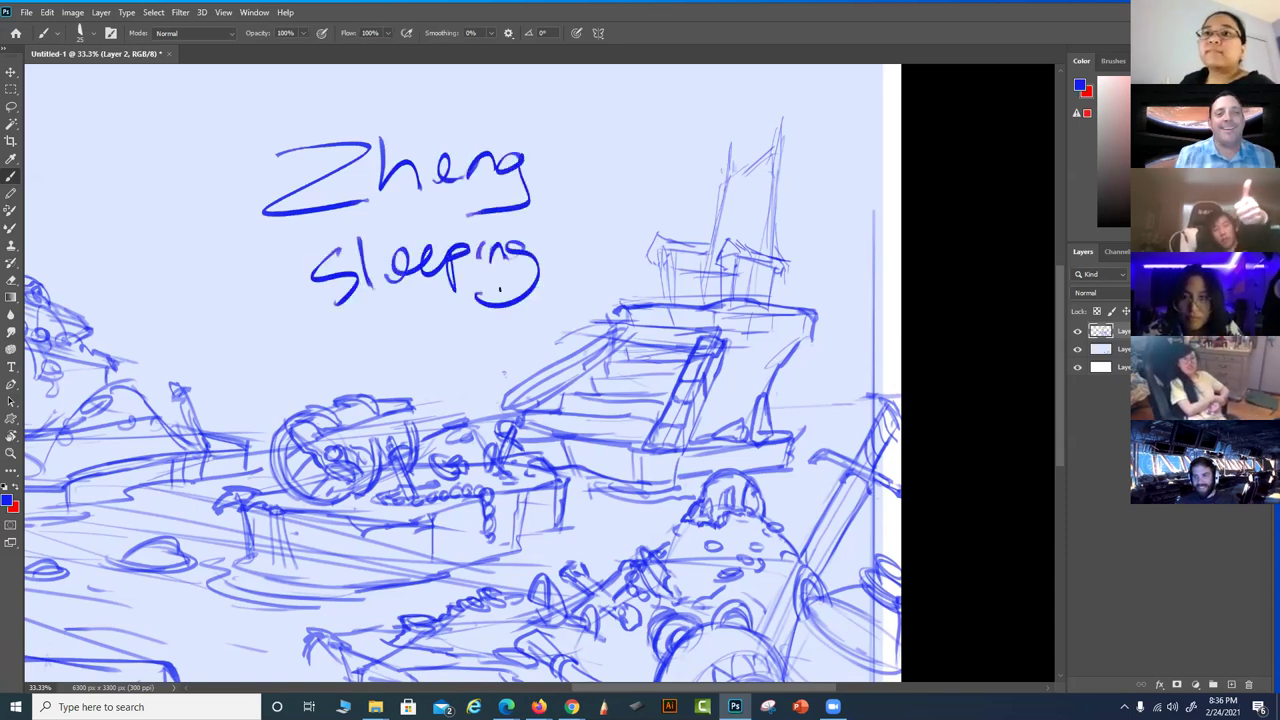
key(ctrl+z)
key(ctrl+z)
key(ctrl+z)
key(ctrl+z)
key(ctrl+z)
key(ctrl+z)
key(ctrl+z)
key(ctrl+z)
key(ctrl+z)
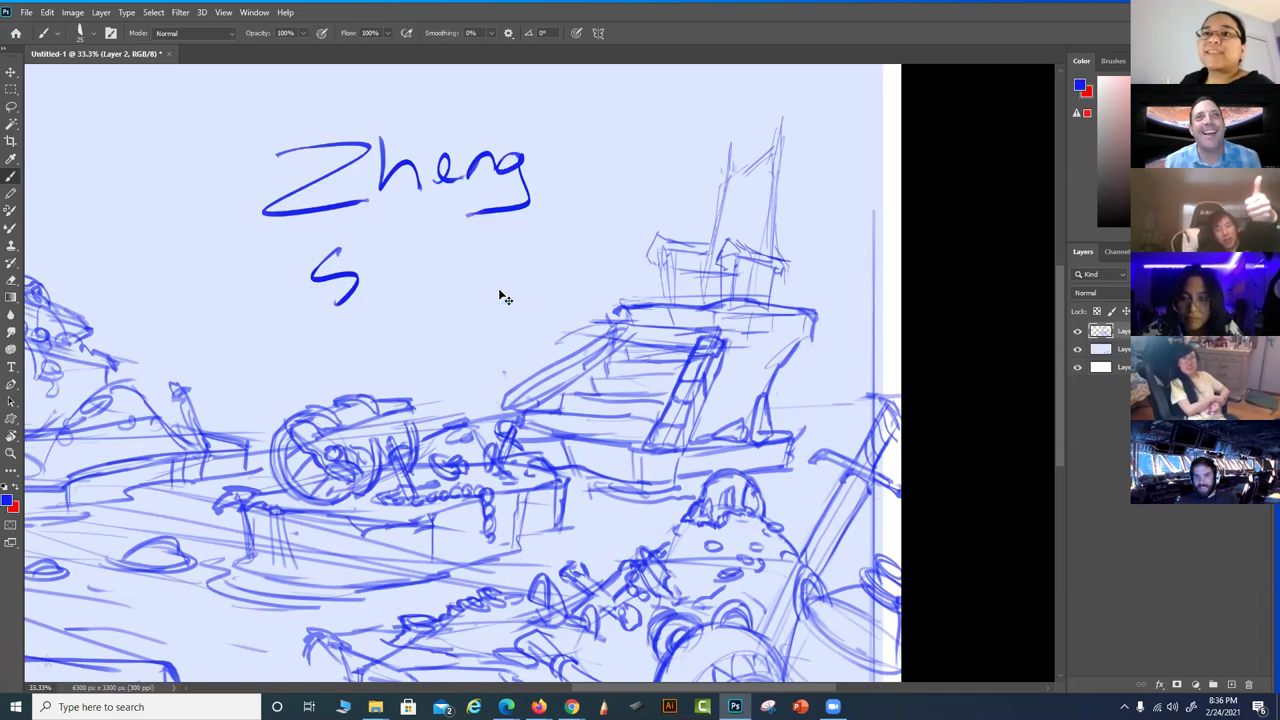
key(ctrl+z)
key(ctrl+z)
key(ctrl+z)
key(ctrl+z)
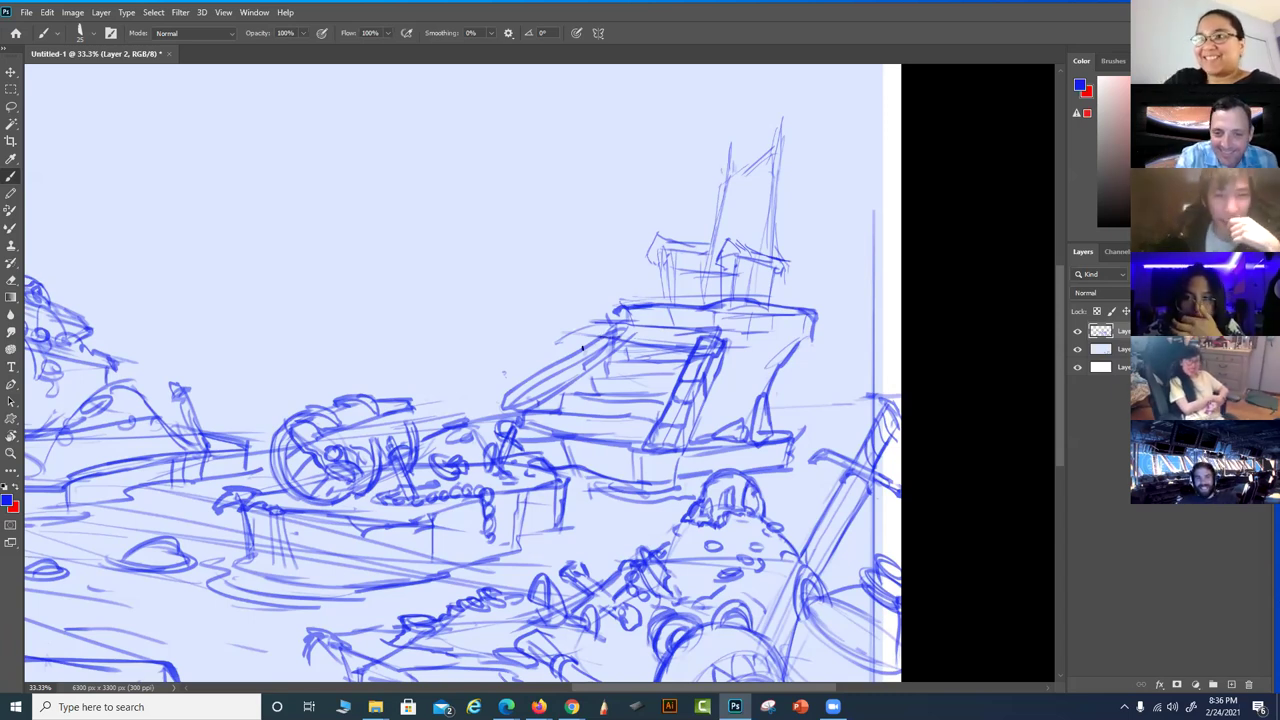
Add a stroke along the ship's left deck edge and lines at the upper cabin's corner
mouse_move(572, 348)
mouse_down()
mouse_move(543, 368)
mouse_move(561, 373)
mouse_move(500, 388)
mouse_move(498, 401)
mouse_move(616, 348)
mouse_up()
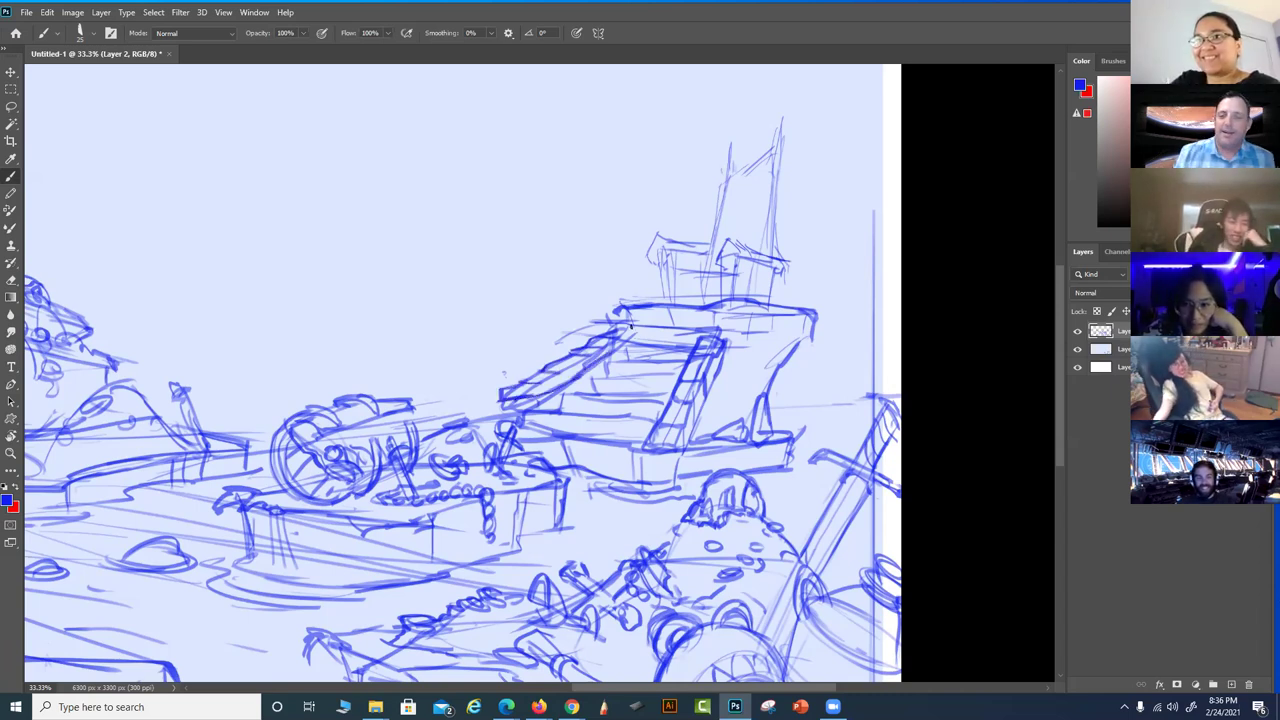
drag(676, 237, 646, 262)
mouse_move(837, 300)
mouse_down()
mouse_move(812, 360)
mouse_move(818, 337)
mouse_move(790, 313)
mouse_move(786, 355)
mouse_up()
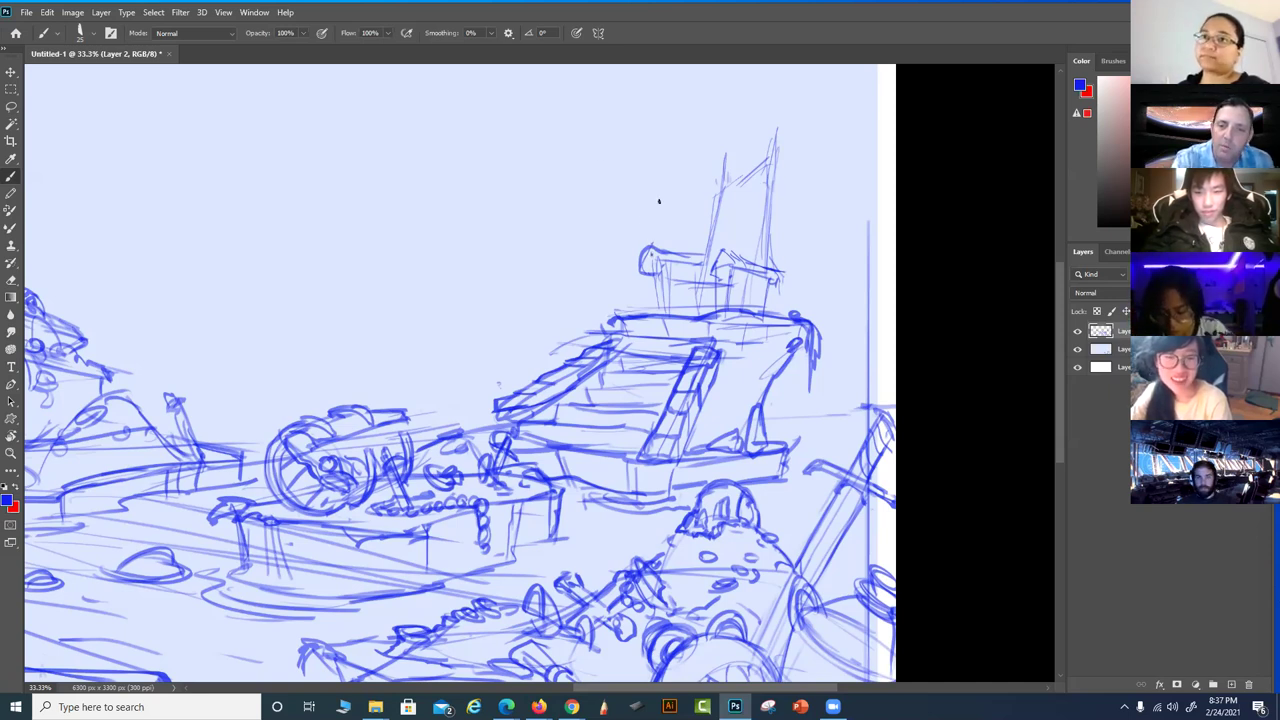
Sketch the throne seat's edges, zoom in, and draw claw fingers gripping the armrests
mouse_move(776, 272)
mouse_down()
mouse_move(800, 284)
mouse_move(722, 252)
mouse_up()
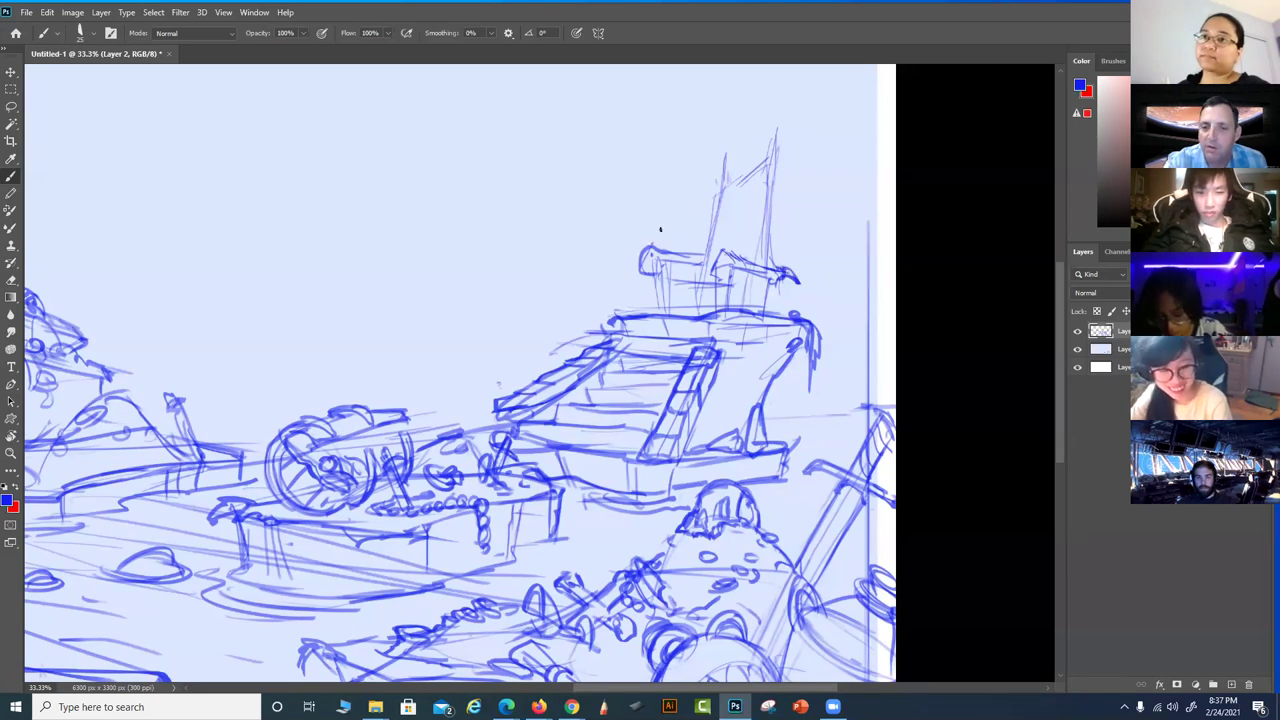
drag(630, 260, 630, 276)
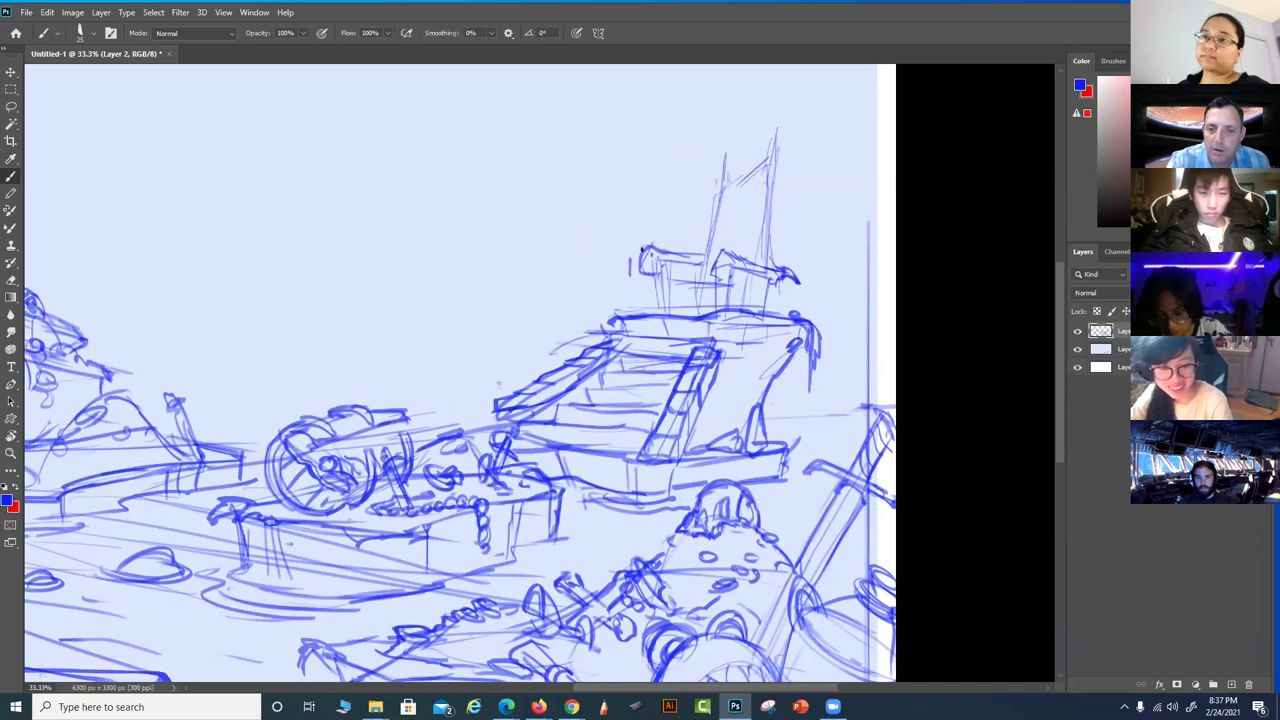
scroll(689, 230, up, 1)
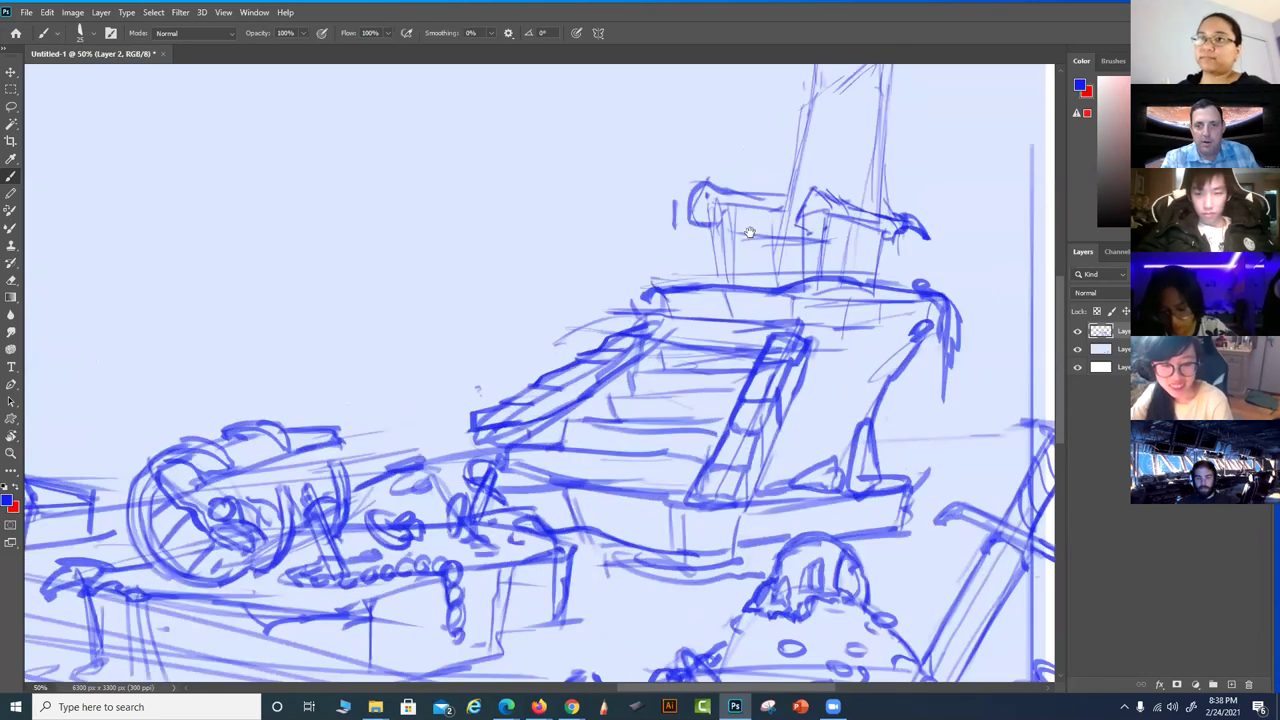
mouse_move(729, 272)
mouse_down()
mouse_move(715, 282)
mouse_move(691, 268)
mouse_up()
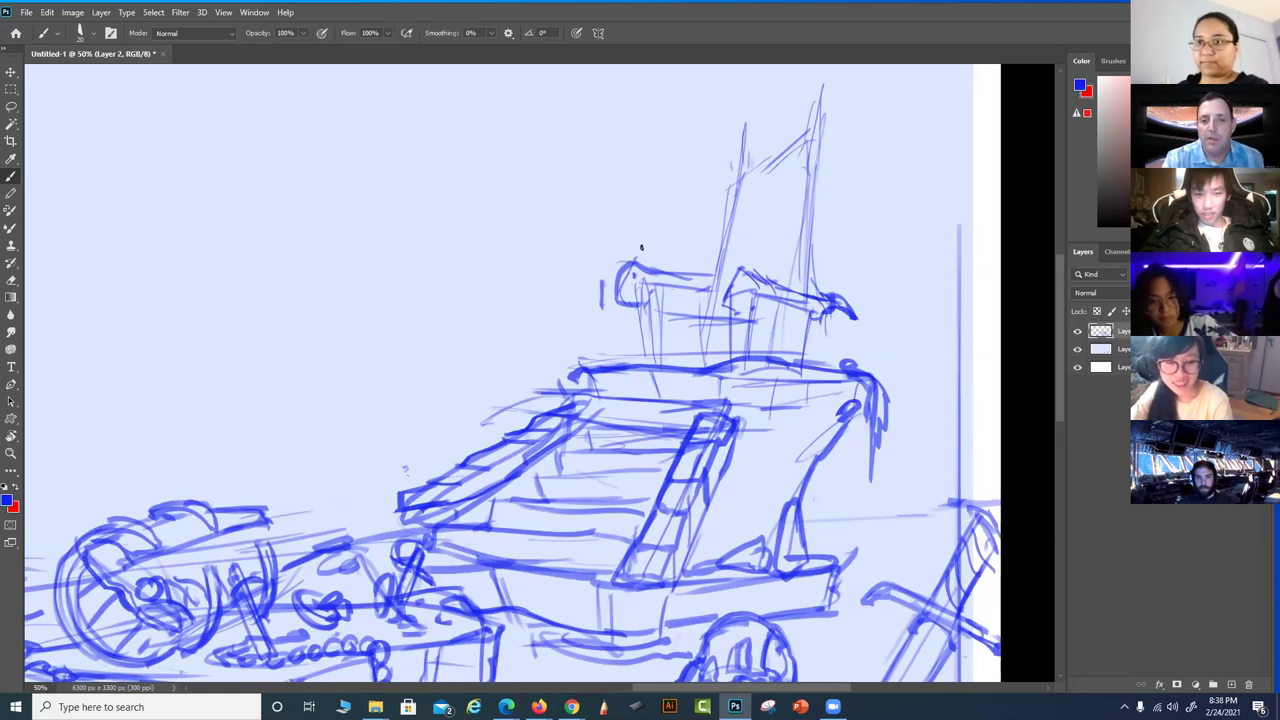
mouse_move(636, 264)
mouse_down()
mouse_move(604, 266)
mouse_move(599, 319)
mouse_up()
mouse_move(613, 268)
mouse_down()
mouse_move(628, 330)
mouse_move(641, 318)
mouse_move(640, 264)
mouse_move(706, 288)
mouse_move(718, 326)
mouse_move(706, 322)
mouse_move(742, 316)
mouse_move(730, 286)
mouse_move(748, 312)
mouse_move(756, 296)
mouse_move(844, 304)
mouse_up()
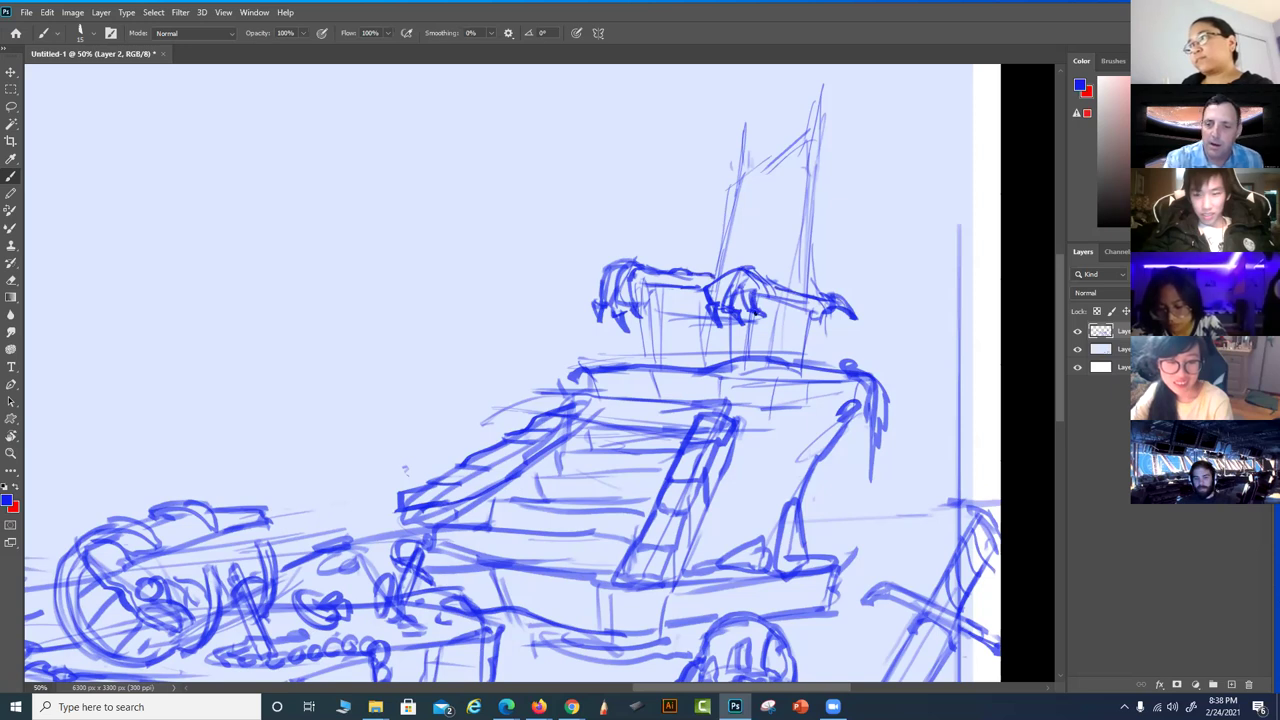
Draw a row of fangs under the throne seat and a rounded arc shape above it
drag(726, 322, 721, 342)
drag(652, 292, 655, 366)
drag(630, 318, 652, 364)
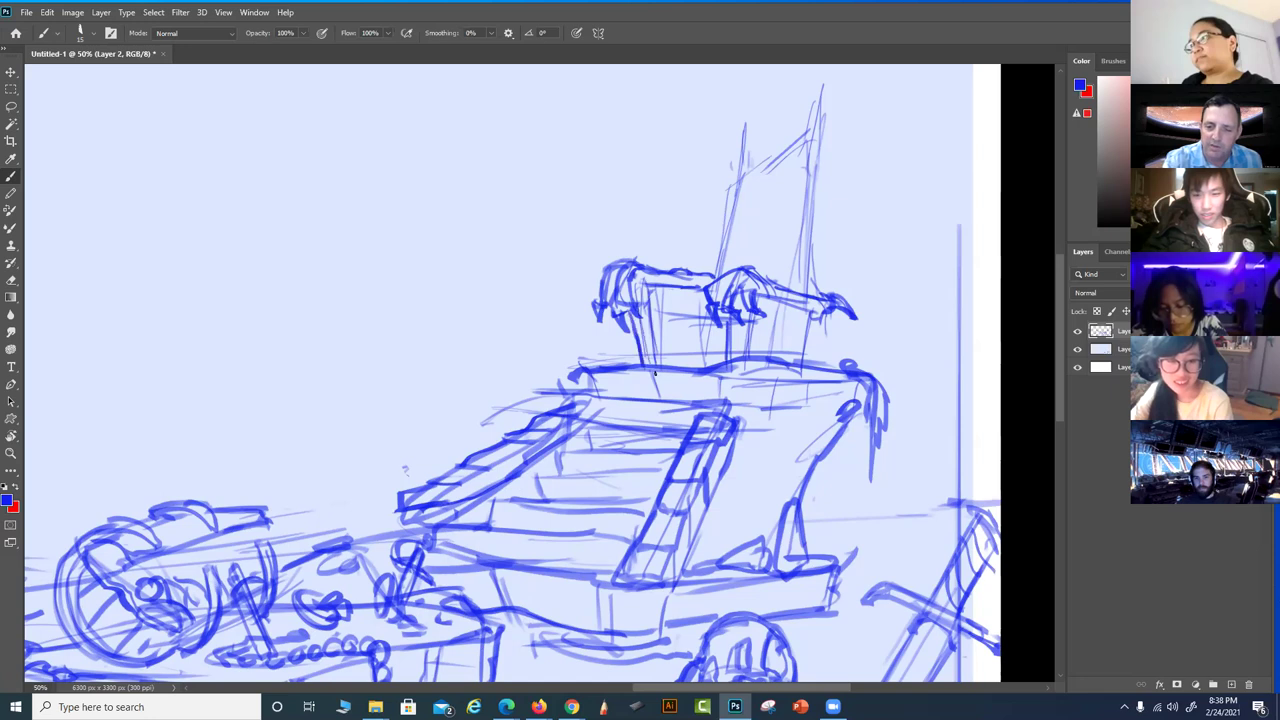
drag(656, 312, 662, 352)
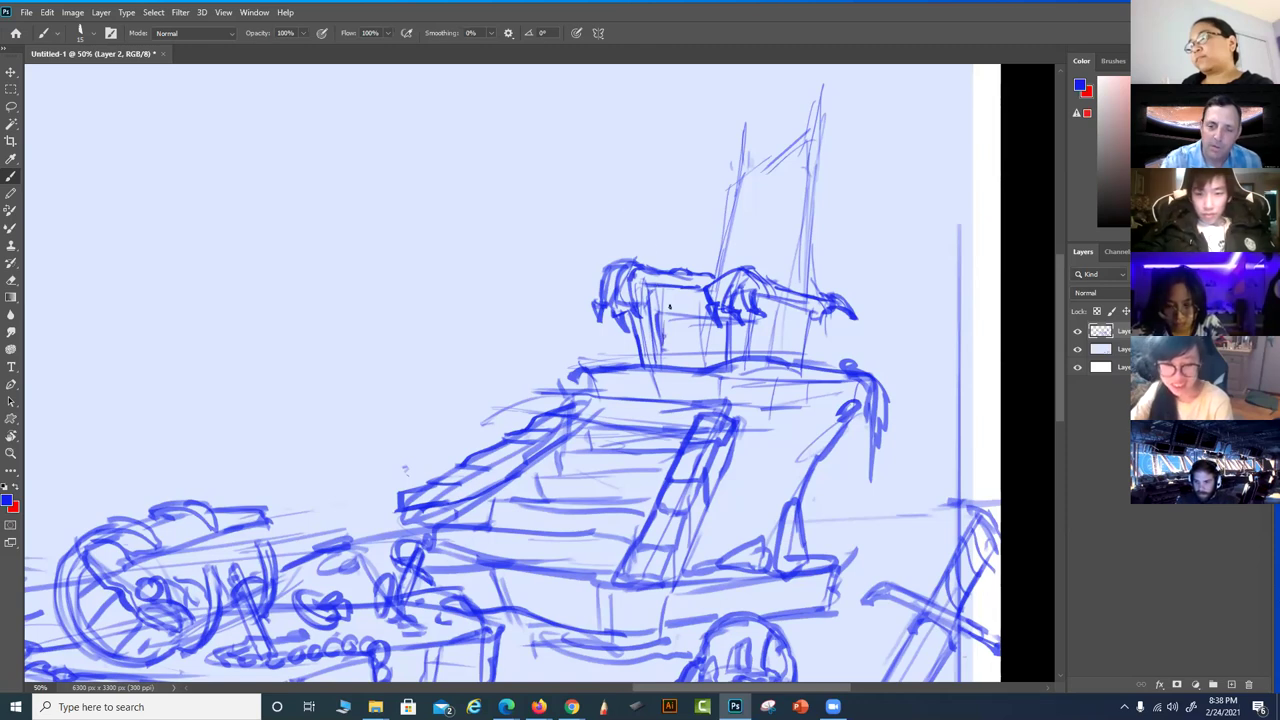
mouse_move(666, 318)
mouse_down()
mouse_move(686, 350)
mouse_move(692, 321)
mouse_move(718, 360)
mouse_up()
drag(724, 320, 722, 358)
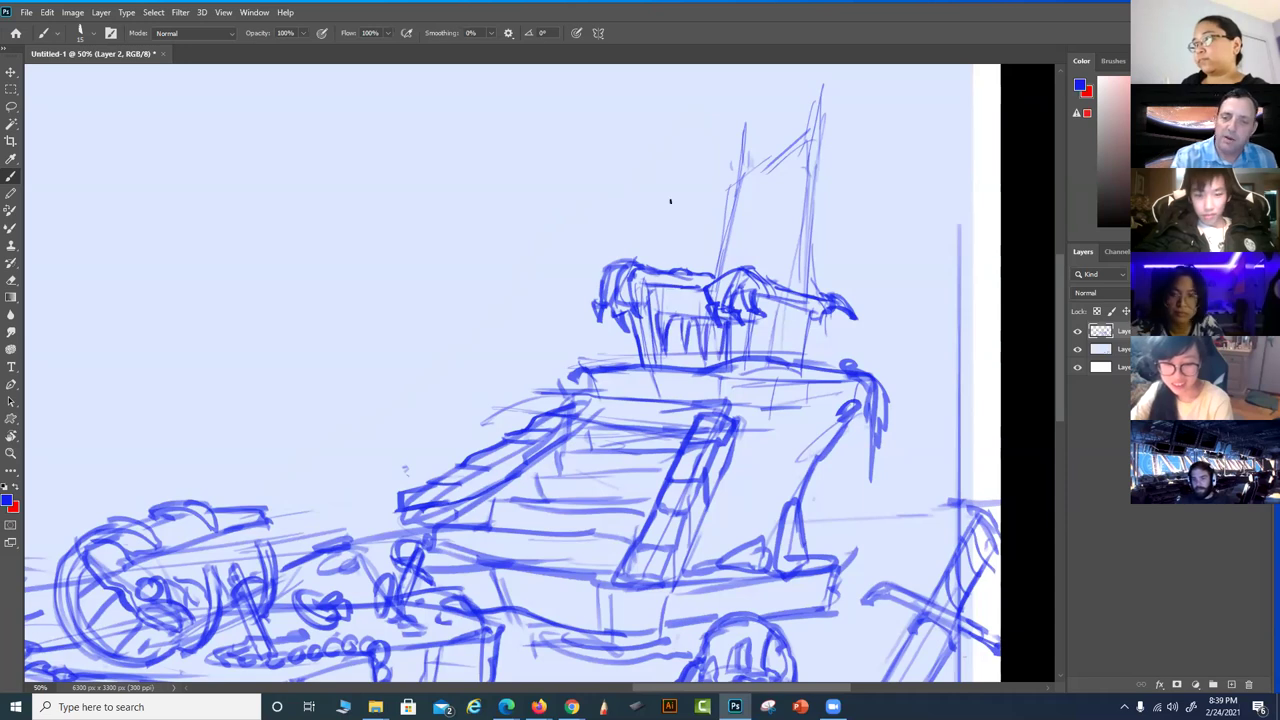
mouse_move(690, 254)
mouse_down()
mouse_move(758, 242)
mouse_move(784, 265)
mouse_move(759, 198)
mouse_move(790, 212)
mouse_up()
drag(705, 210, 688, 256)
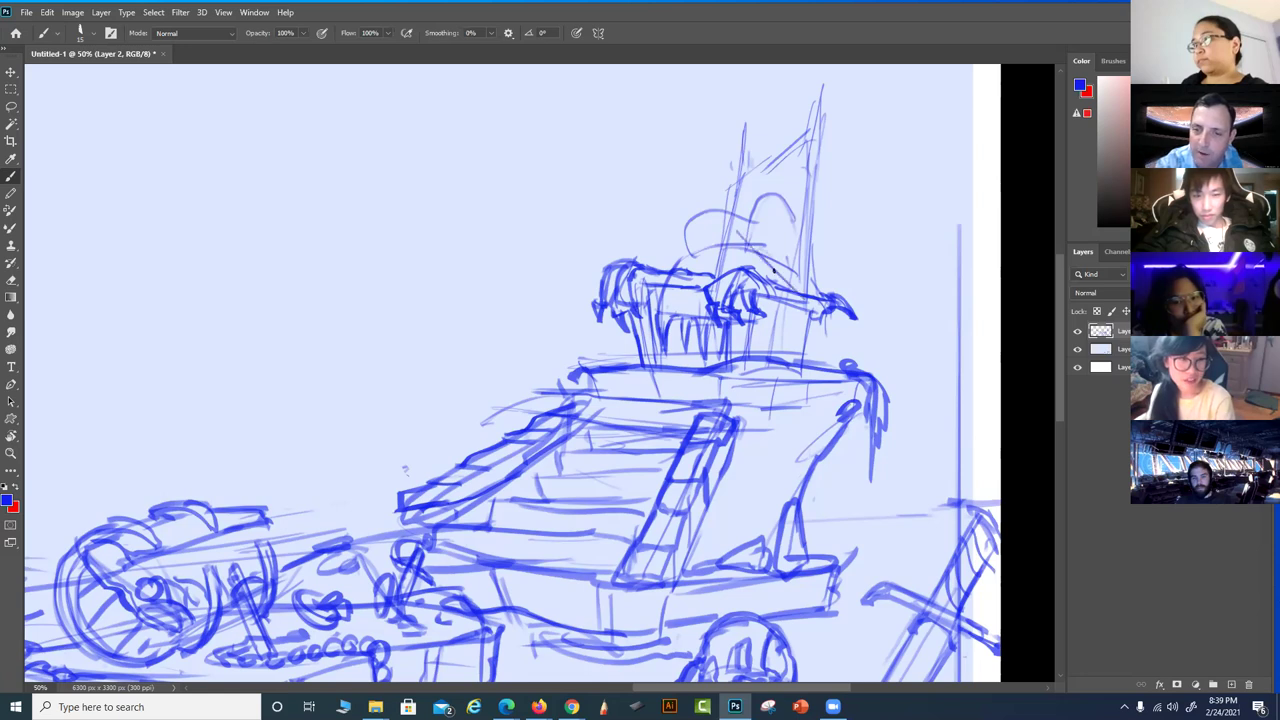
Start the axe shaft and sketch the seated figure's head on the throne
drag(700, 191, 742, 226)
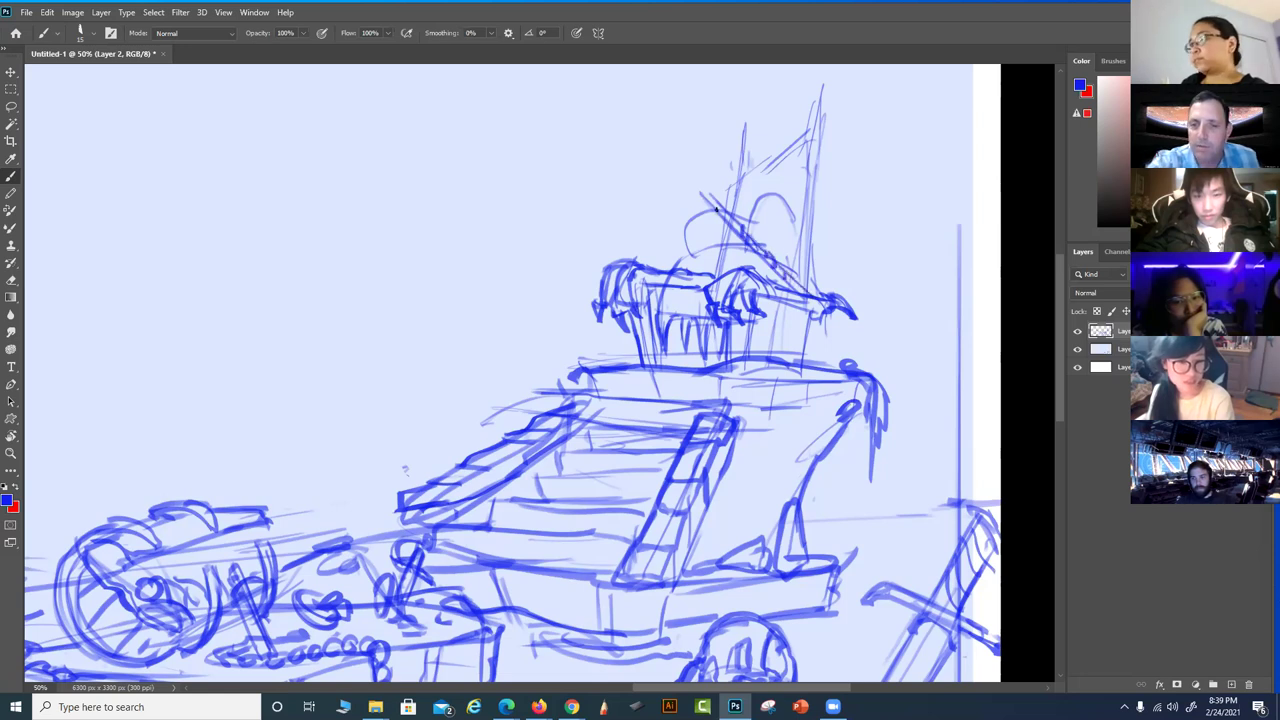
click(689, 183)
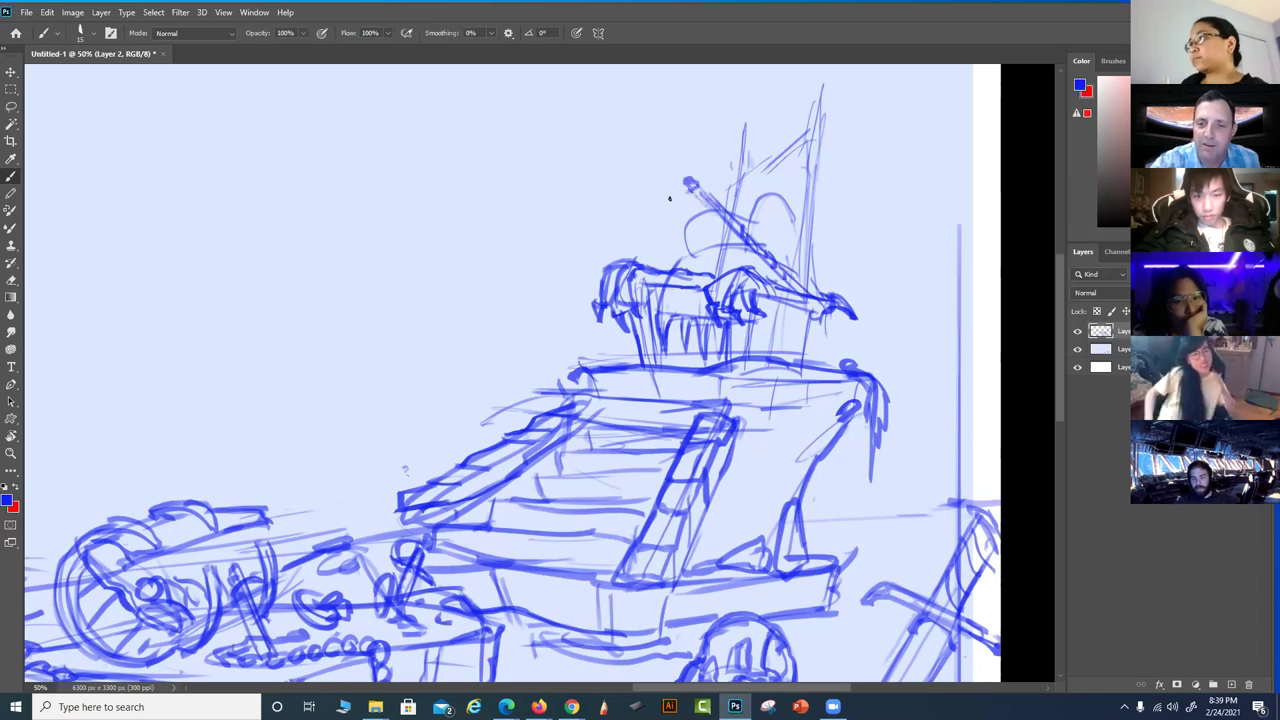
mouse_move(688, 188)
mouse_down()
mouse_move(657, 187)
mouse_move(700, 231)
mouse_move(712, 176)
mouse_move(718, 202)
mouse_move(739, 205)
mouse_move(708, 178)
mouse_up()
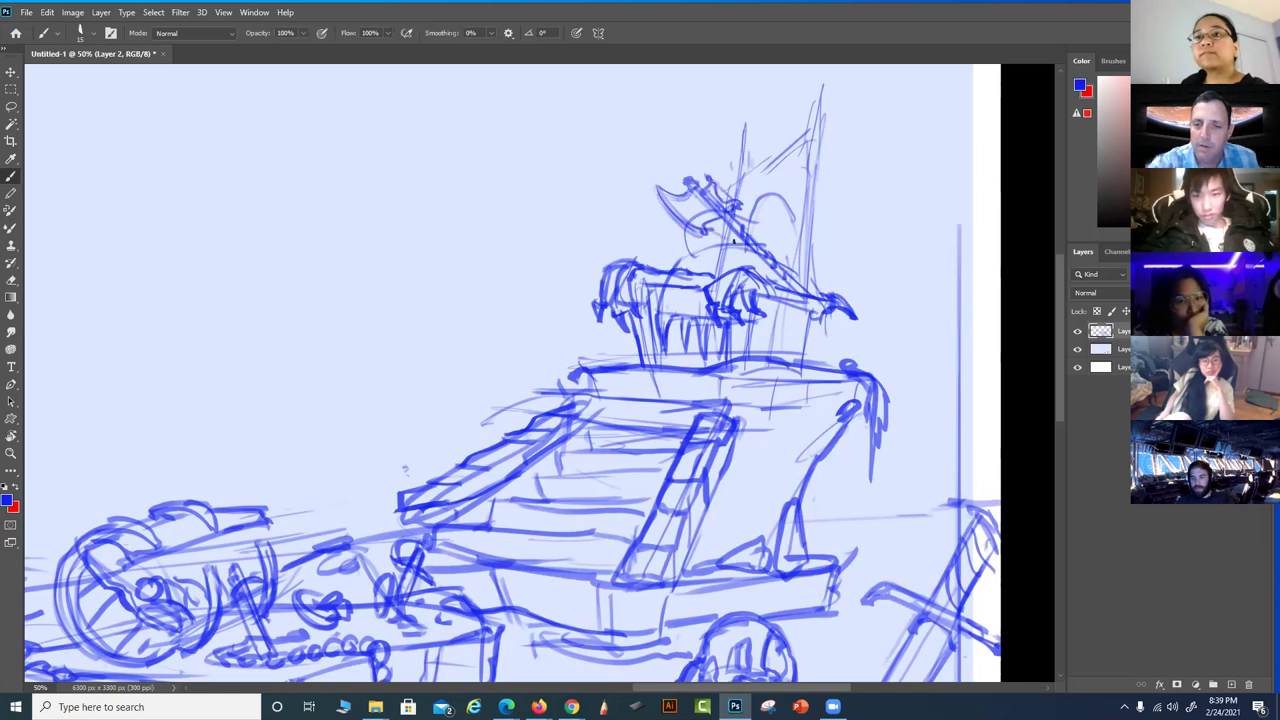
mouse_move(690, 244)
mouse_down()
mouse_move(775, 188)
mouse_move(754, 228)
mouse_move(766, 243)
mouse_move(747, 228)
mouse_move(784, 217)
mouse_move(768, 244)
mouse_move(776, 199)
mouse_move(769, 236)
mouse_move(773, 200)
mouse_up()
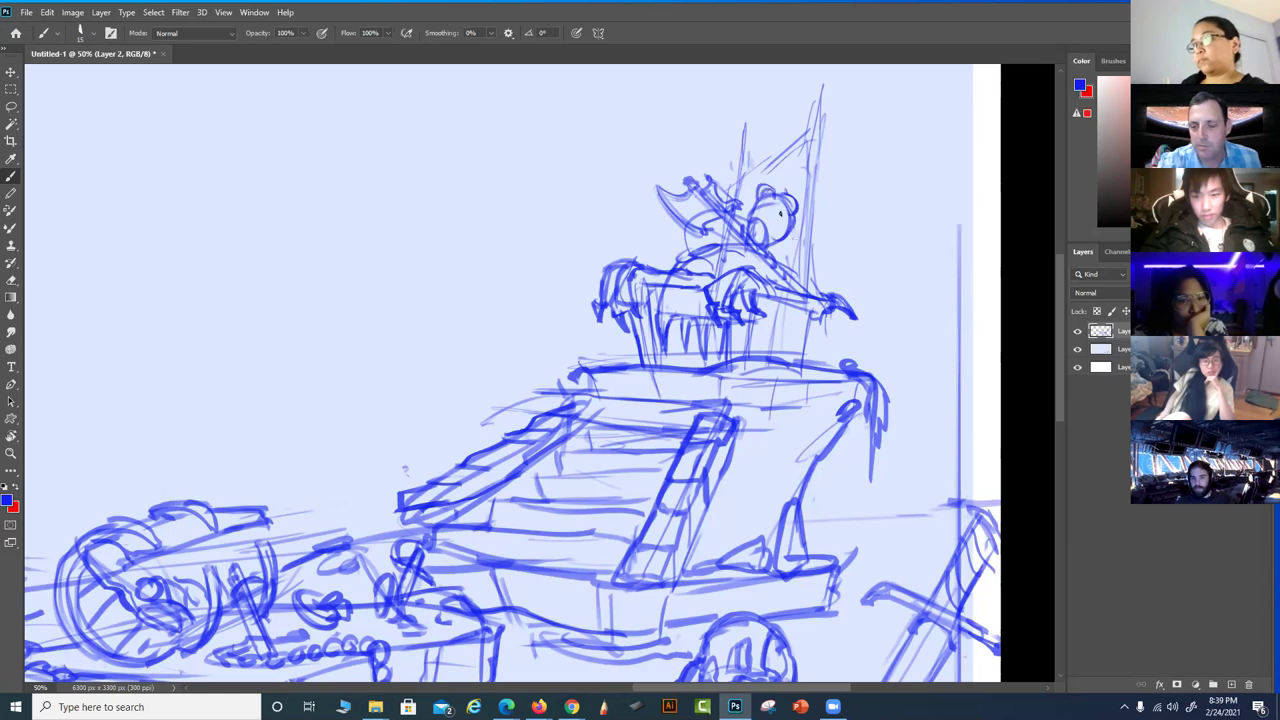
mouse_move(786, 234)
mouse_down()
mouse_move(792, 246)
mouse_move(802, 236)
mouse_move(774, 260)
mouse_move(795, 261)
mouse_up()
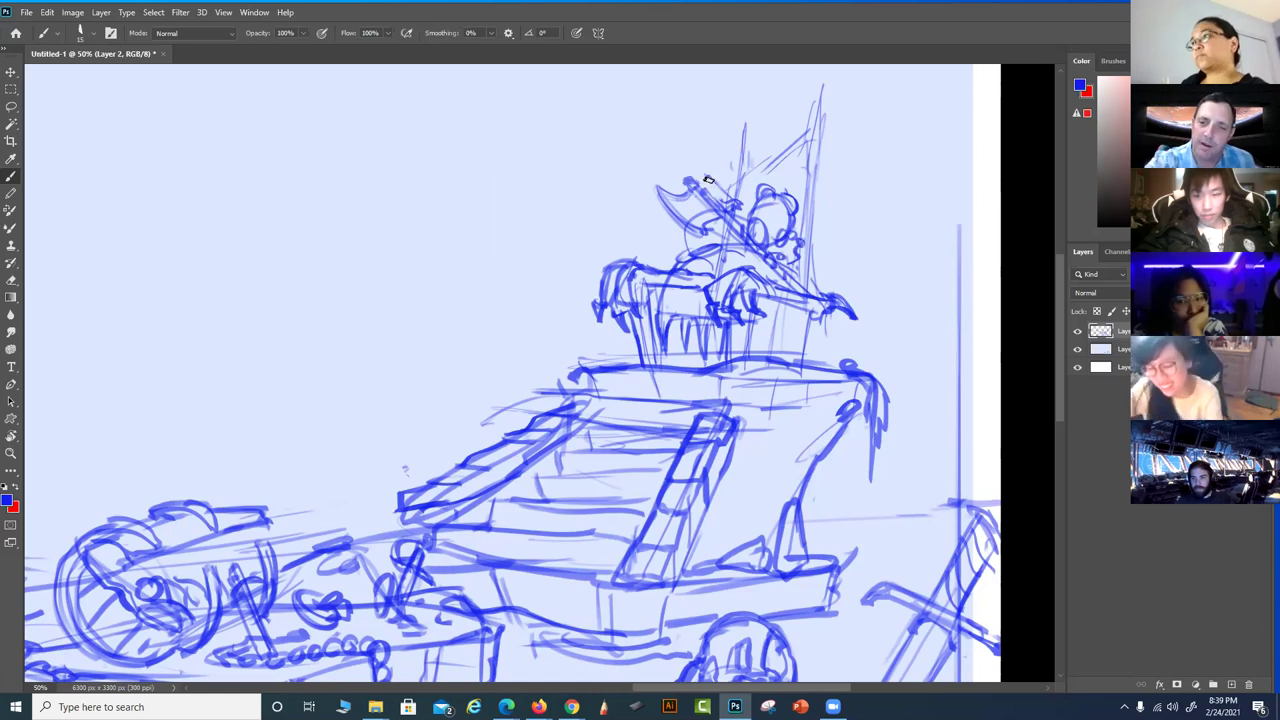
Refine the figure's head and axe strokes after checking the brush presets
right_click(708, 179)
click(674, 114)
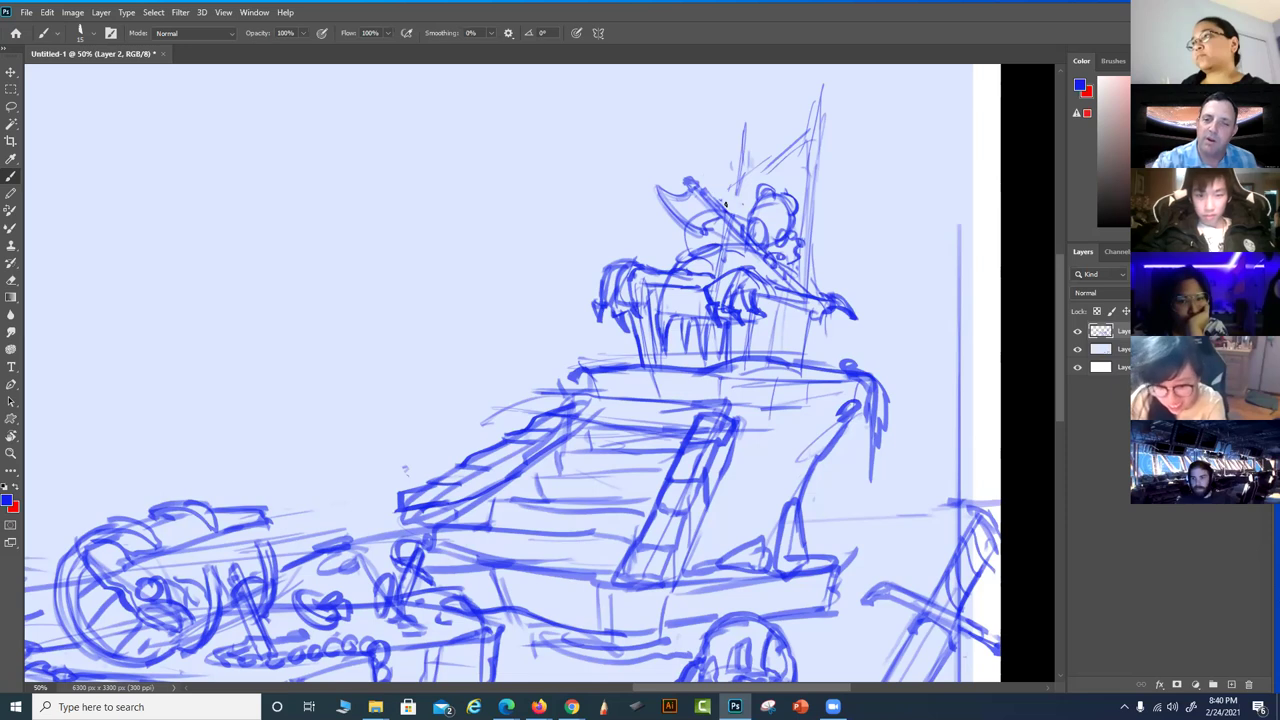
mouse_move(677, 206)
mouse_down()
mouse_move(697, 221)
mouse_move(703, 157)
mouse_move(727, 197)
mouse_move(716, 172)
mouse_up()
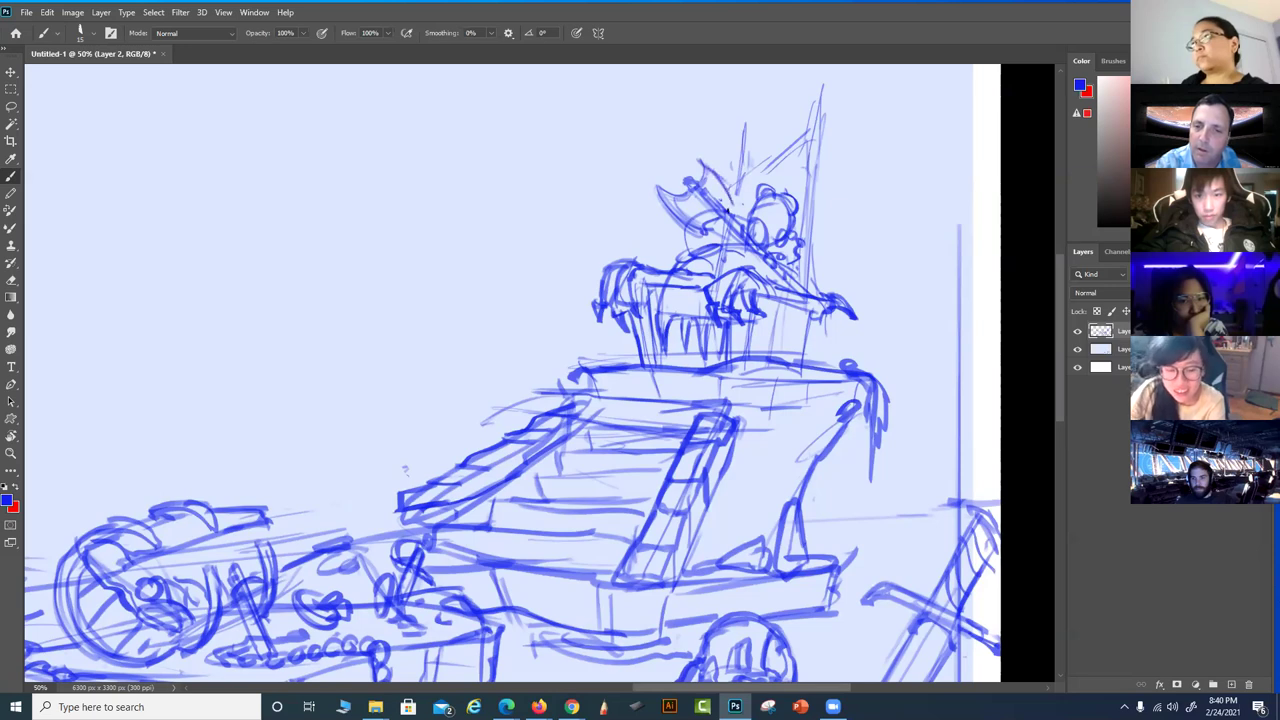
mouse_move(703, 230)
mouse_down()
mouse_move(728, 203)
mouse_move(712, 164)
mouse_up()
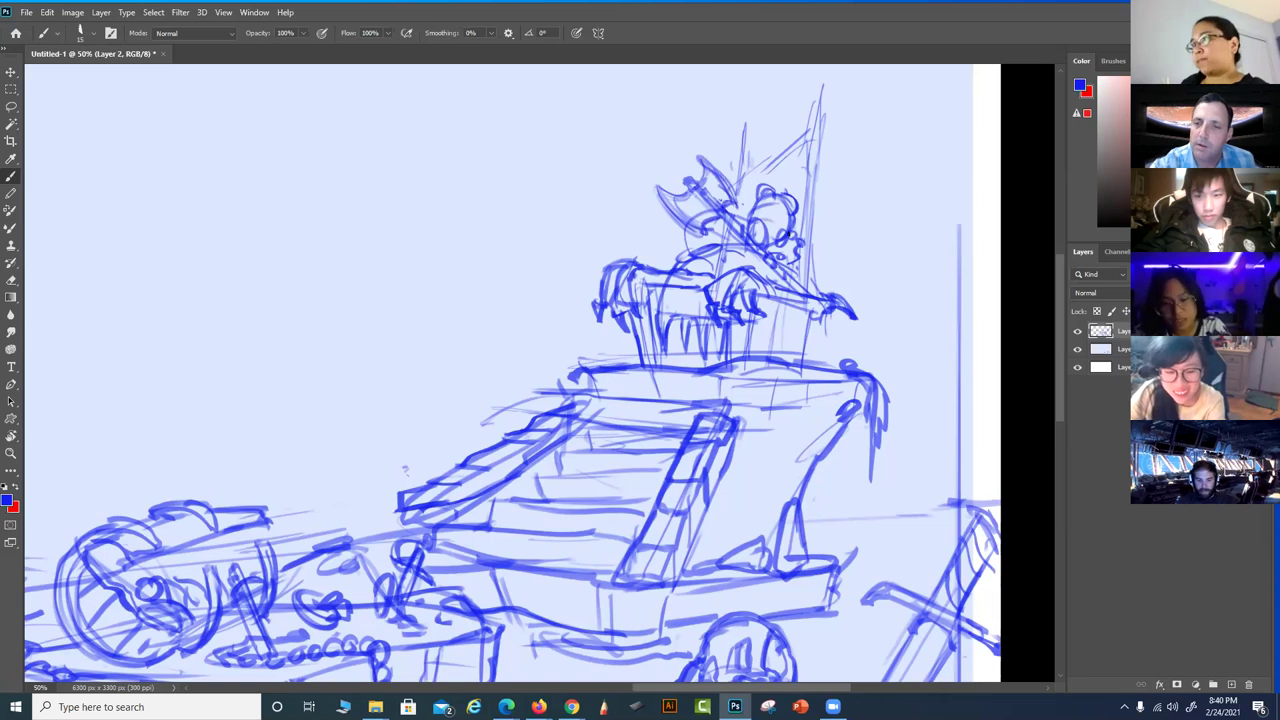
mouse_move(849, 240)
mouse_down()
mouse_move(834, 303)
mouse_move(820, 286)
mouse_up()
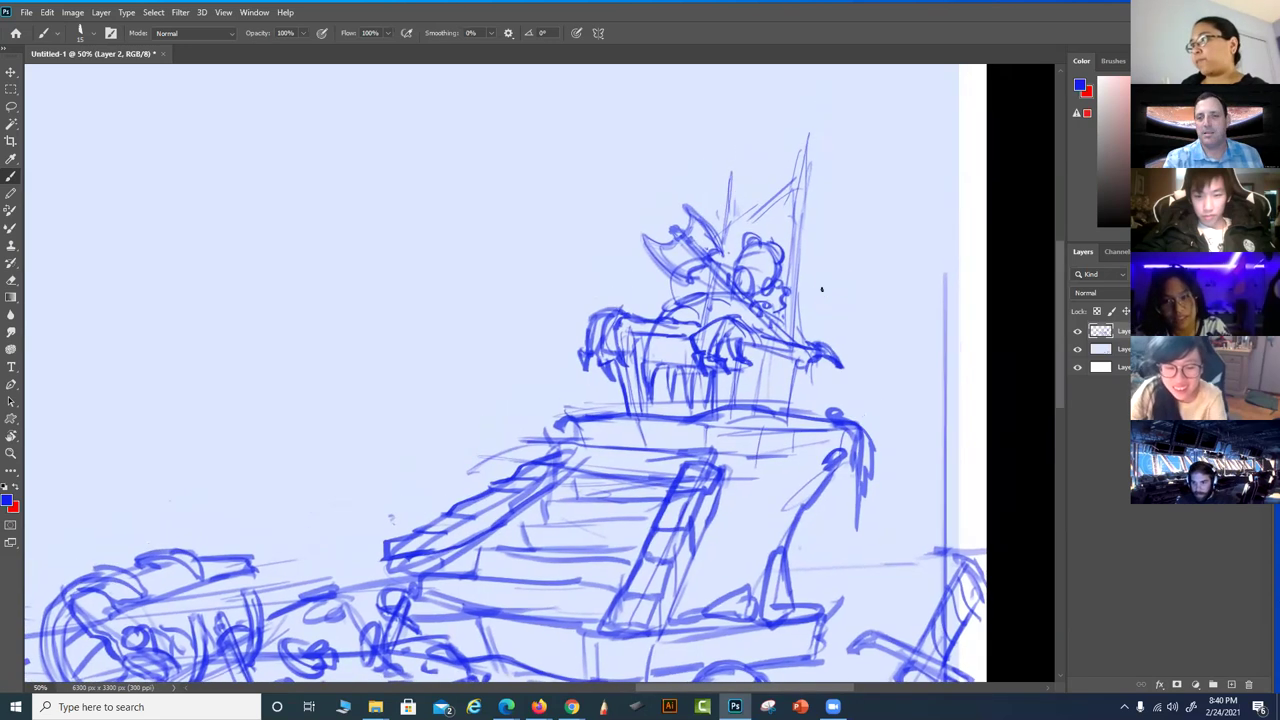
Draw the throne's tall curved back with small claw curls on top
mouse_move(804, 336)
mouse_down()
mouse_move(808, 257)
mouse_move(801, 327)
mouse_move(827, 217)
mouse_up()
mouse_move(801, 285)
mouse_down()
mouse_move(831, 174)
mouse_move(836, 226)
mouse_move(835, 196)
mouse_move(803, 278)
mouse_move(805, 332)
mouse_up()
mouse_move(836, 184)
mouse_down()
mouse_move(827, 128)
mouse_move(775, 126)
mouse_move(786, 172)
mouse_up()
mouse_move(778, 155)
mouse_down()
mouse_move(776, 182)
mouse_move(798, 156)
mouse_move(798, 184)
mouse_move(746, 186)
mouse_move(782, 119)
mouse_move(742, 186)
mouse_move(760, 205)
mouse_move(805, 145)
mouse_move(830, 170)
mouse_move(831, 208)
mouse_up()
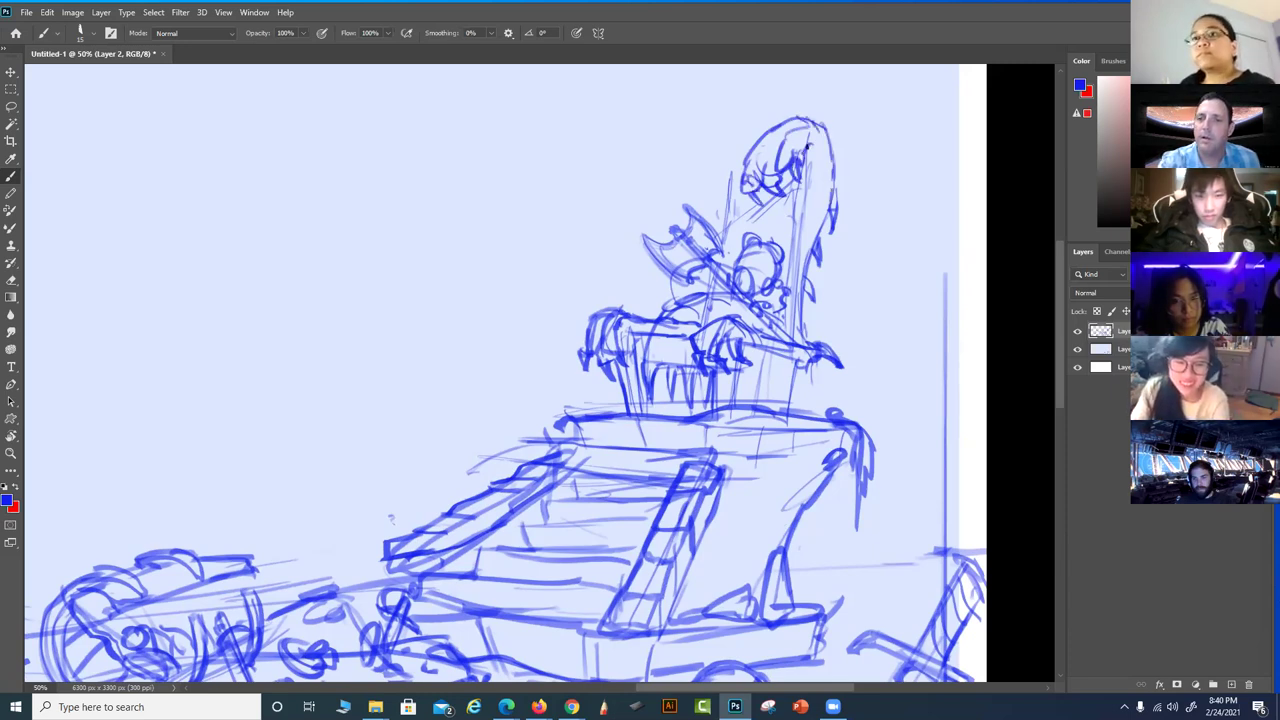
Refine the seated figure's outline, head and left shoulder
mouse_move(806, 145)
mouse_down()
mouse_move(808, 230)
mouse_move(816, 178)
mouse_move(794, 255)
mouse_up()
mouse_move(806, 198)
mouse_down()
mouse_move(786, 284)
mouse_move(800, 339)
mouse_up()
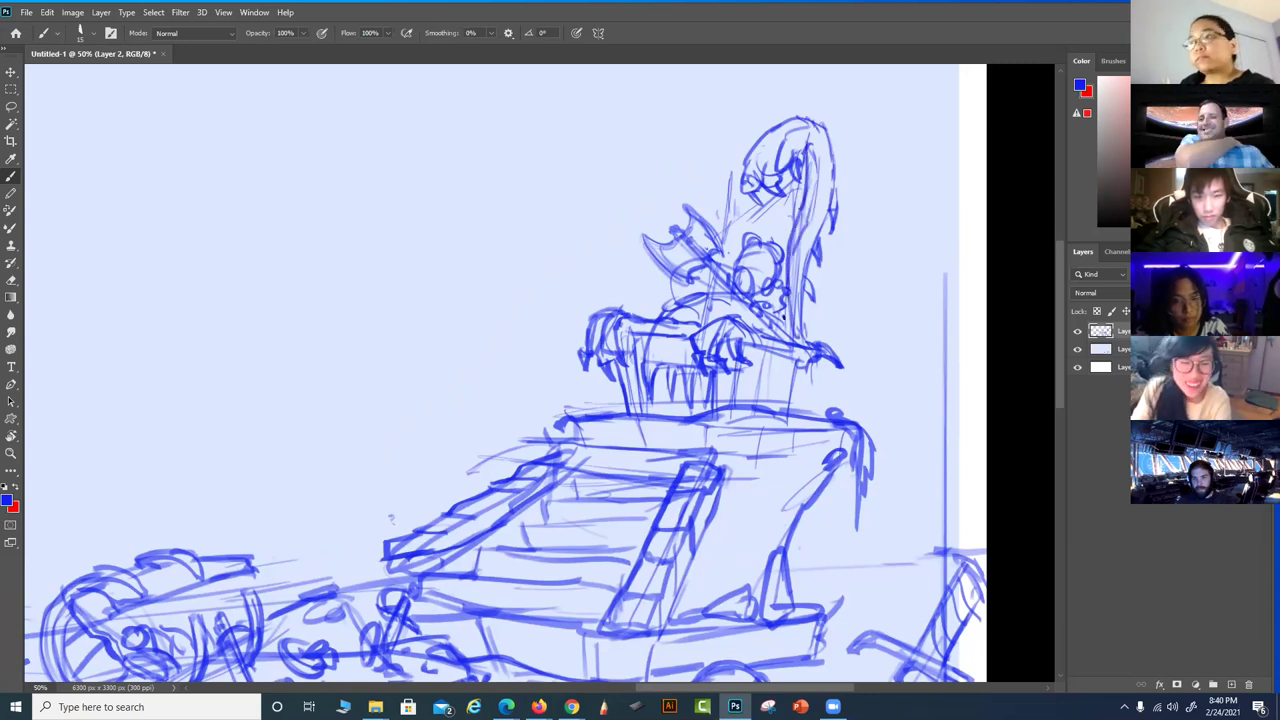
mouse_move(748, 166)
mouse_down()
mouse_move(770, 134)
mouse_move(804, 140)
mouse_up()
drag(726, 180, 718, 238)
mouse_move(728, 162)
mouse_down()
mouse_move(685, 160)
mouse_move(689, 193)
mouse_move(717, 143)
mouse_move(735, 165)
mouse_move(728, 152)
mouse_move(690, 175)
mouse_move(706, 166)
mouse_move(707, 186)
mouse_move(729, 200)
mouse_move(689, 173)
mouse_move(701, 200)
mouse_move(686, 166)
mouse_up()
mouse_move(692, 148)
mouse_down()
mouse_move(722, 184)
mouse_move(711, 183)
mouse_move(722, 201)
mouse_move(703, 170)
mouse_move(735, 147)
mouse_up()
Detail the armrest and seat front and add small ornaments along the throne's base
drag(805, 305, 815, 294)
mouse_move(793, 369)
mouse_down()
mouse_move(804, 389)
mouse_move(785, 410)
mouse_up()
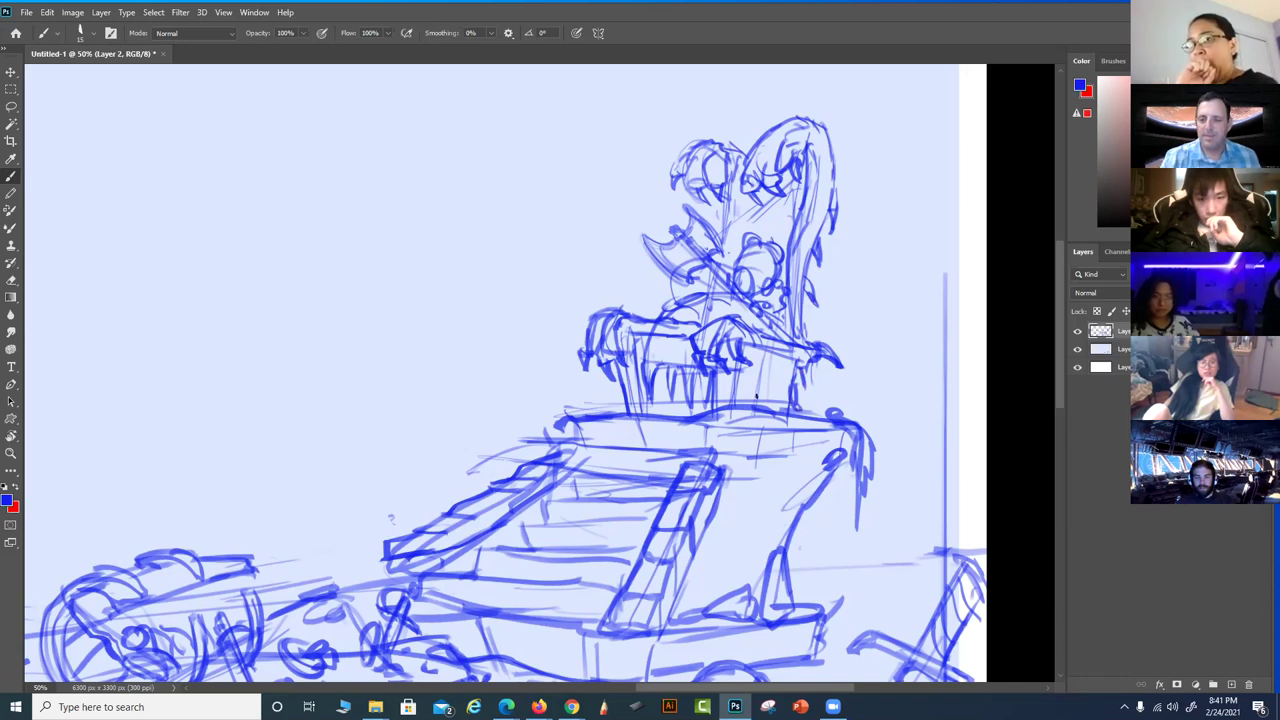
drag(728, 406, 826, 420)
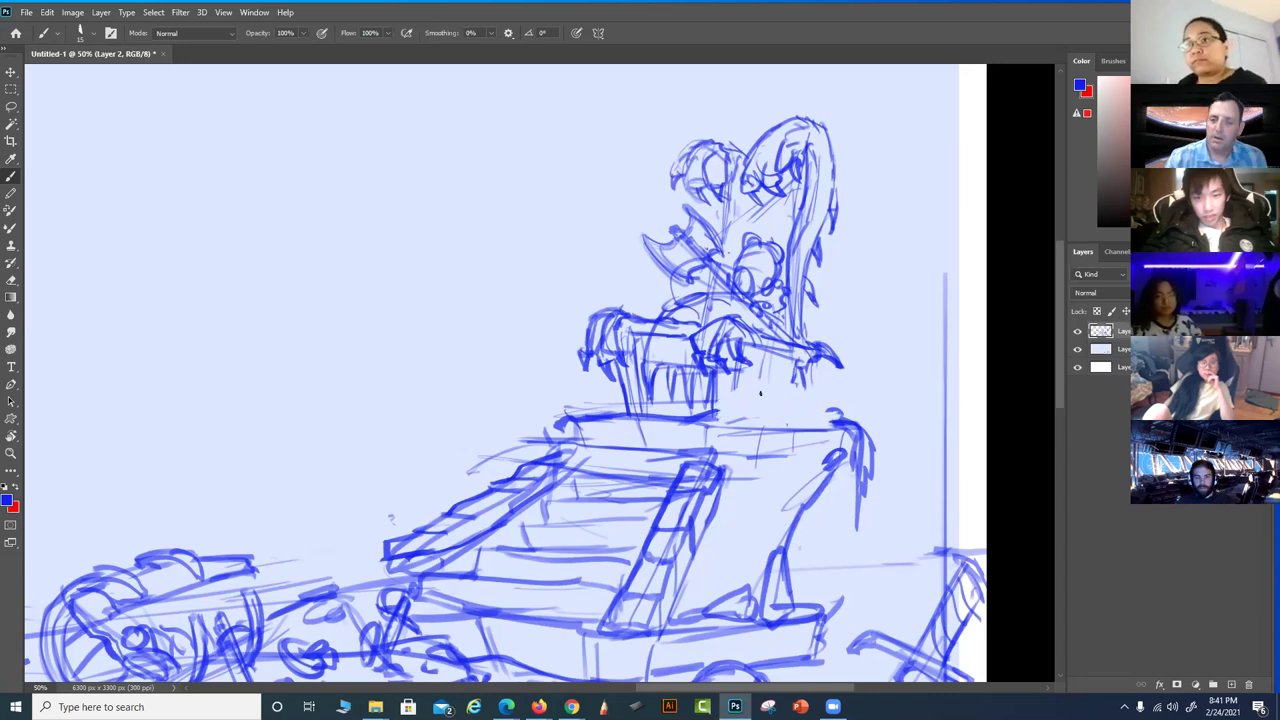
mouse_move(722, 410)
mouse_down()
mouse_move(756, 382)
mouse_move(772, 416)
mouse_move(790, 410)
mouse_move(782, 392)
mouse_move(806, 402)
mouse_up()
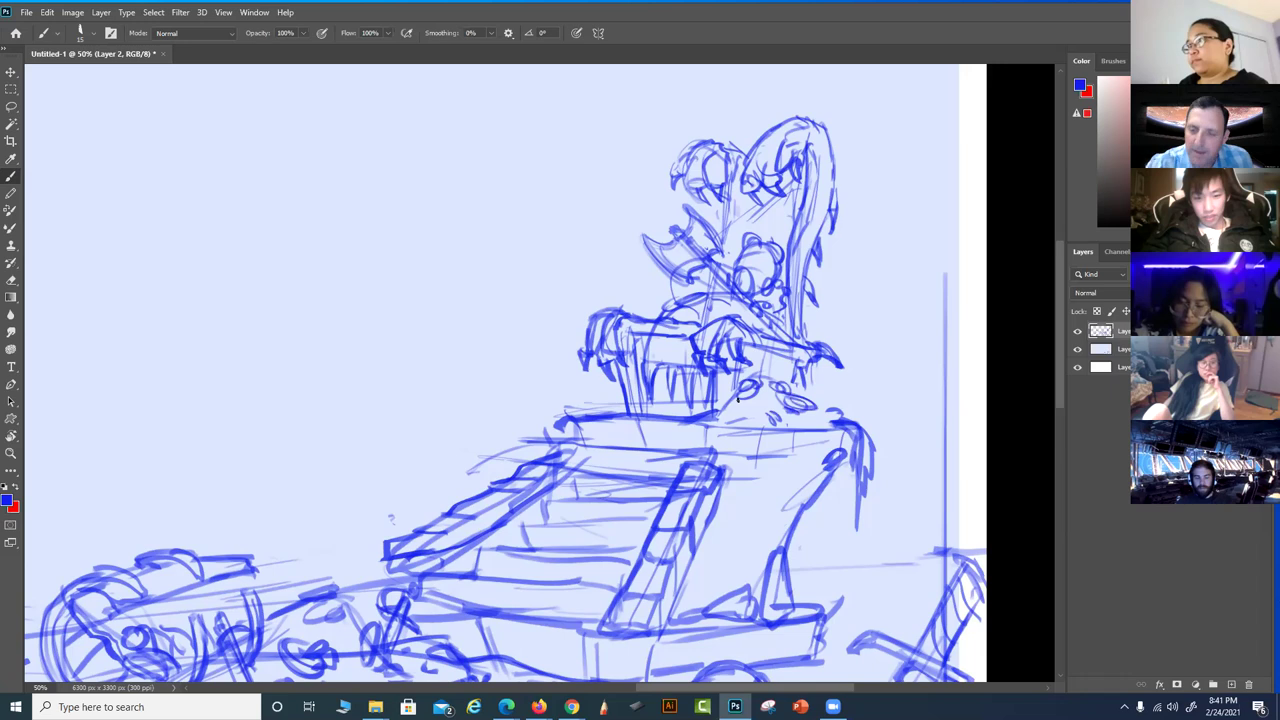
mouse_move(727, 406)
mouse_down()
mouse_move(776, 416)
mouse_move(827, 371)
mouse_move(832, 420)
mouse_move(766, 419)
mouse_up()
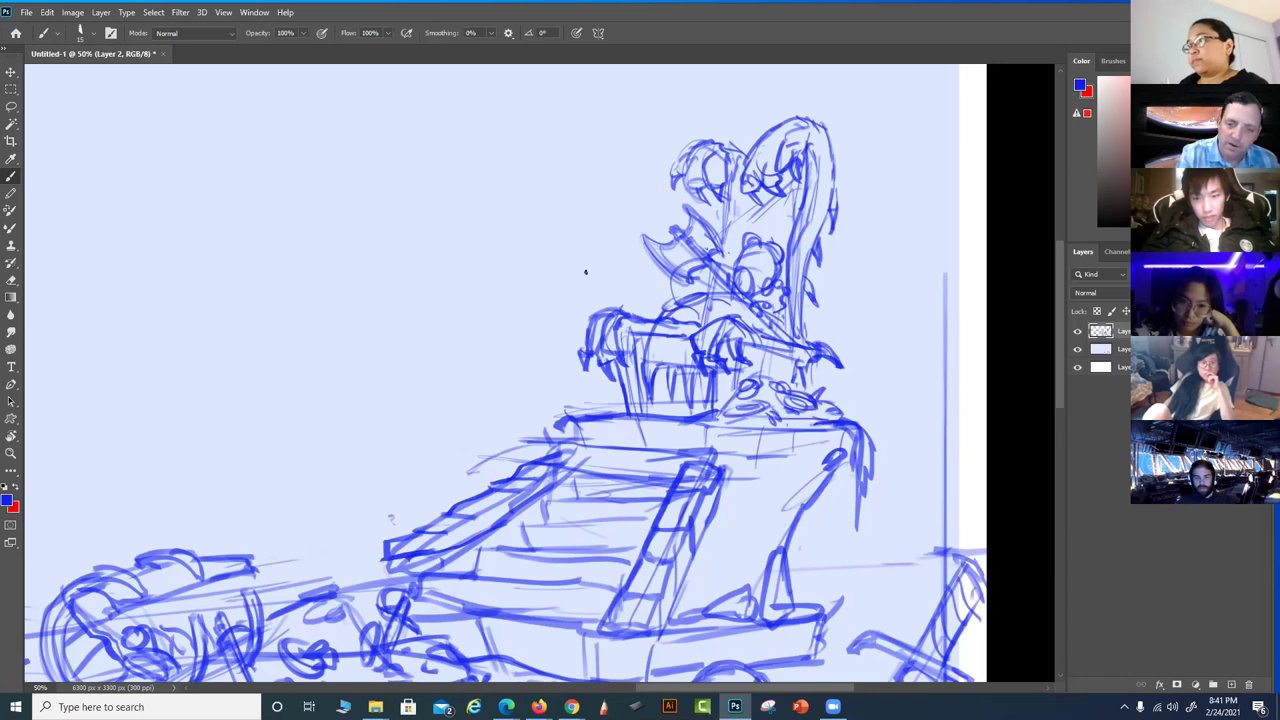
drag(620, 398, 578, 396)
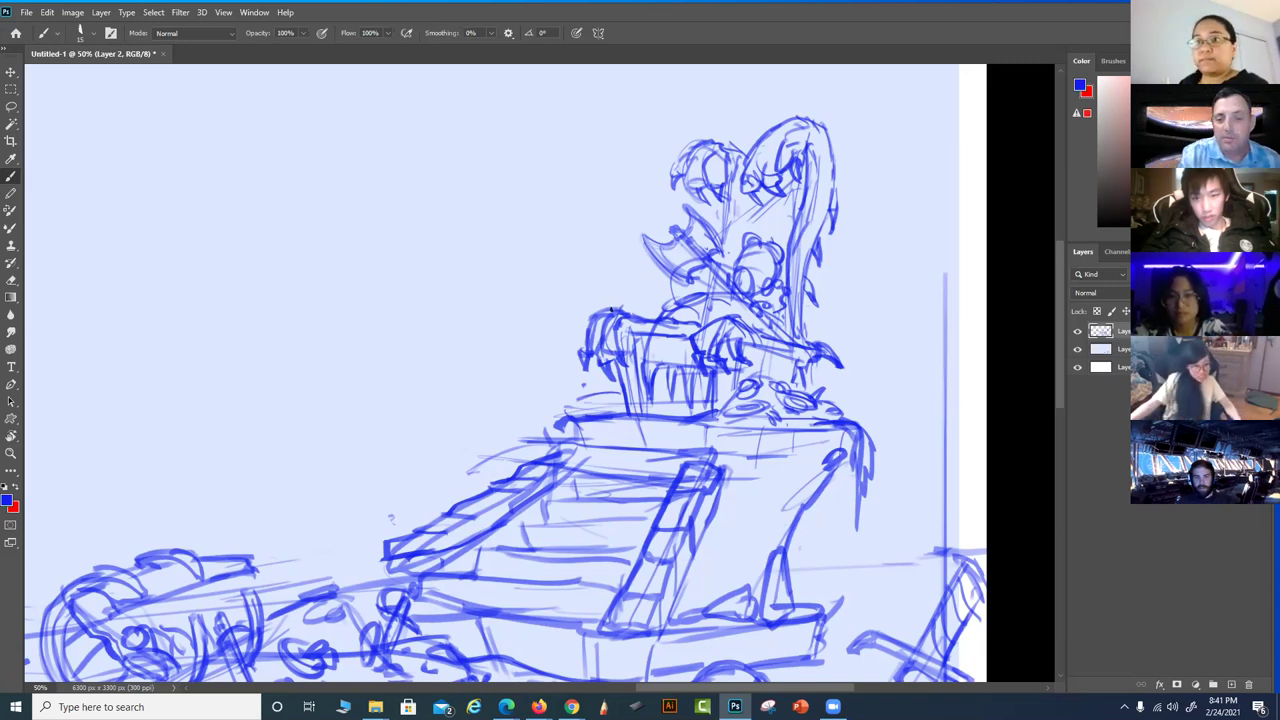
mouse_move(580, 386)
mouse_down()
mouse_move(598, 396)
mouse_move(560, 408)
mouse_move(628, 412)
mouse_up()
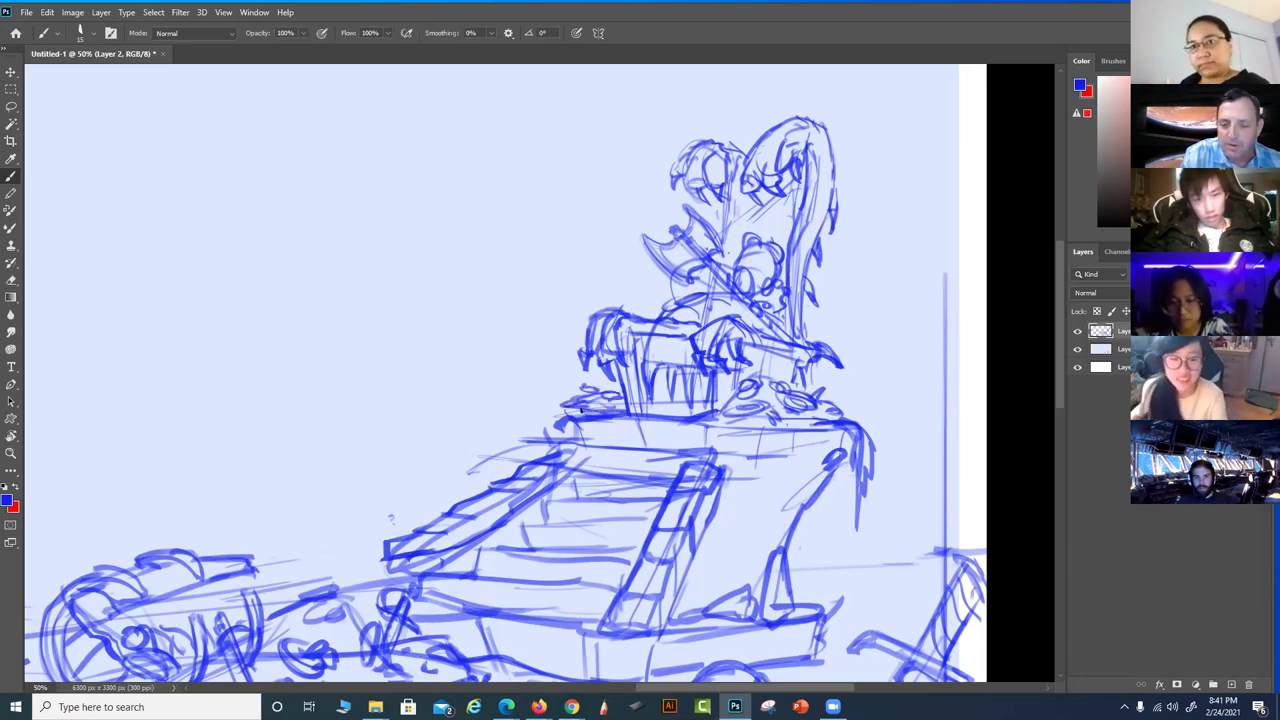
drag(773, 534, 762, 439)
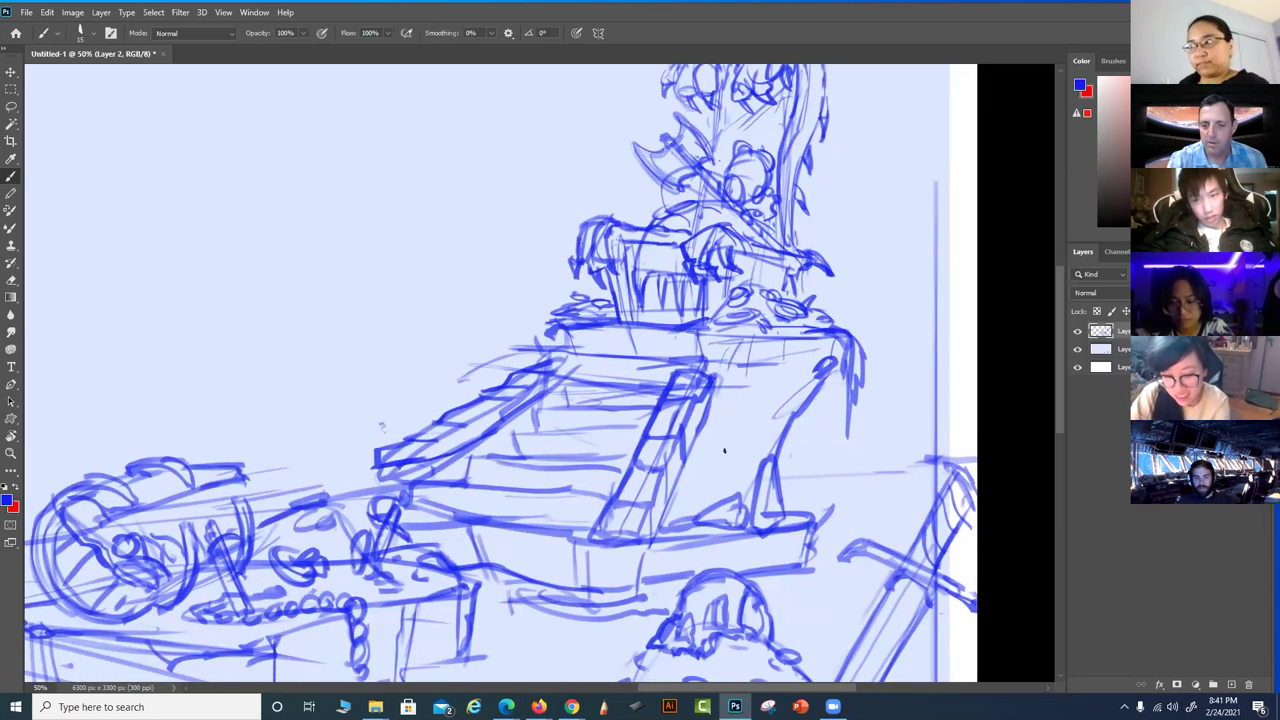
Draw a horned skull beside the staircase and add strokes along the throne's right edge
drag(698, 500, 755, 452)
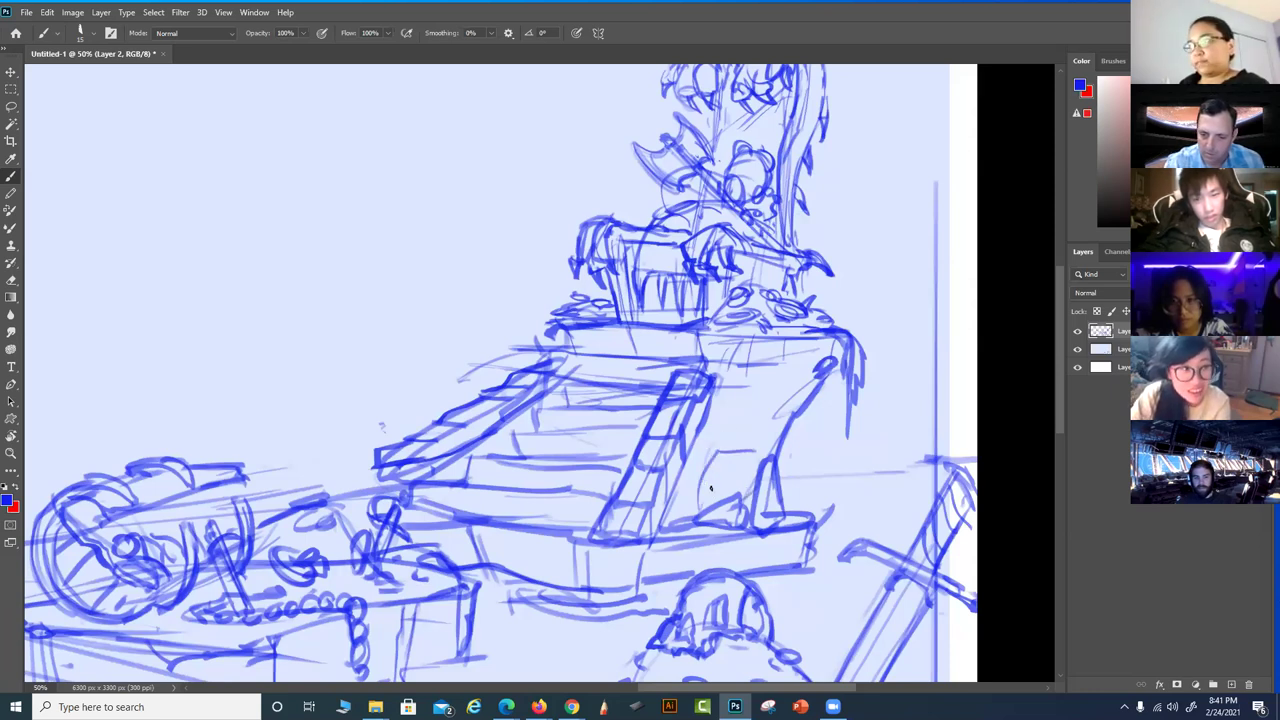
mouse_move(722, 476)
mouse_down()
mouse_move(740, 476)
mouse_move(706, 476)
mouse_move(698, 516)
mouse_move(744, 494)
mouse_move(698, 498)
mouse_move(707, 514)
mouse_up()
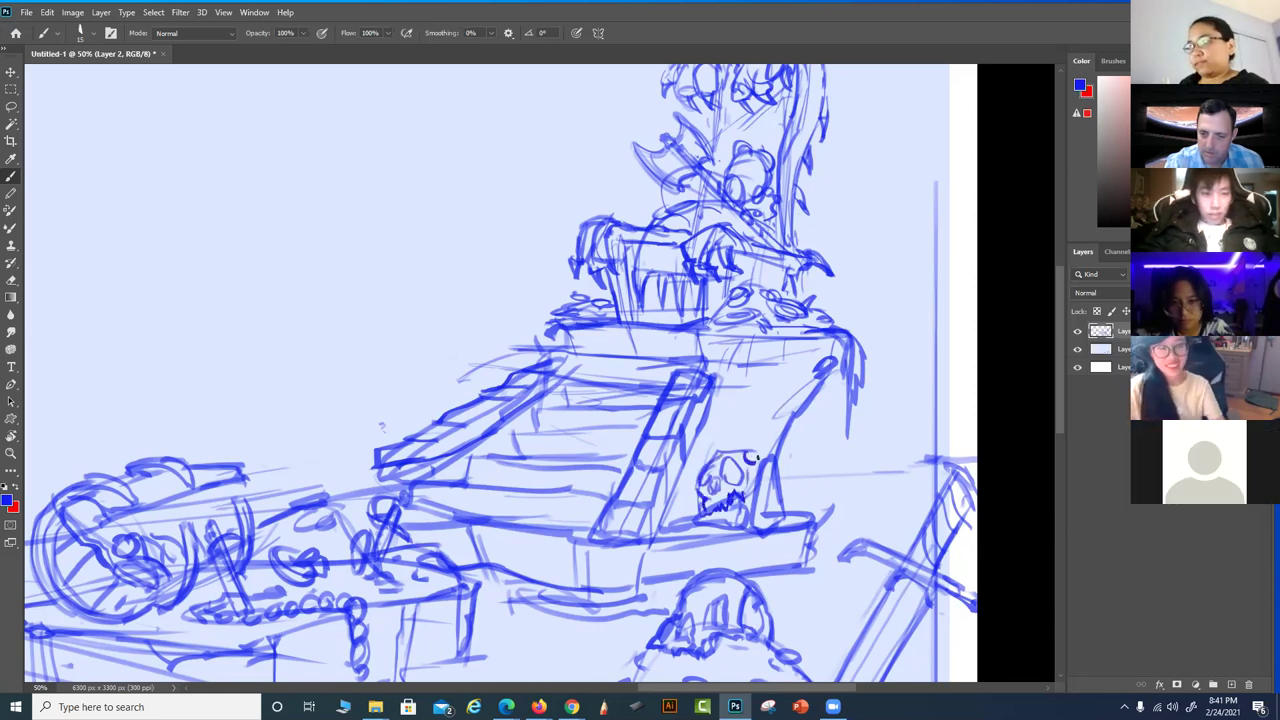
mouse_move(757, 433)
mouse_down()
mouse_move(760, 460)
mouse_move(696, 474)
mouse_move(768, 484)
mouse_move(740, 542)
mouse_move(711, 576)
mouse_move(676, 561)
mouse_move(685, 537)
mouse_up()
mouse_move(770, 342)
mouse_down()
mouse_move(752, 370)
mouse_move(785, 455)
mouse_up()
drag(794, 350, 782, 390)
drag(599, 428, 689, 440)
Frame the throne area, zoom to 33.3%, and rotate the canvas view counter-clockwise
scroll(700, 440, down, 5)
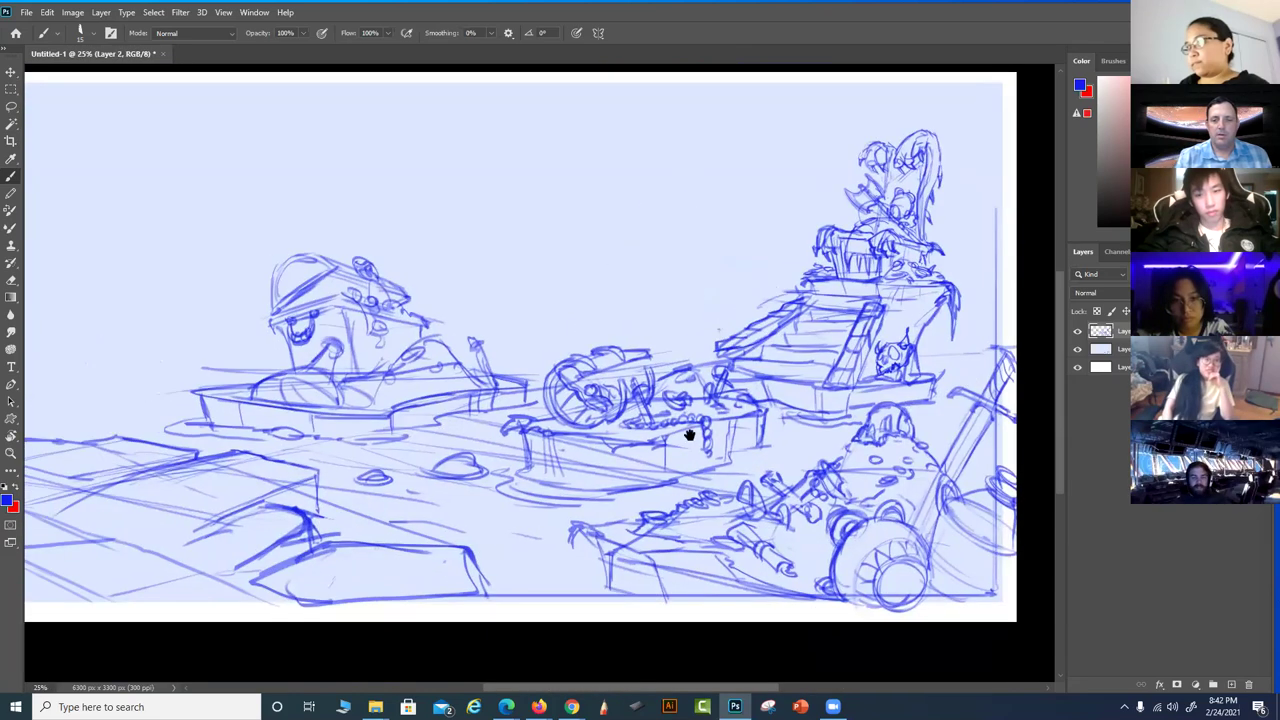
drag(690, 434, 799, 486)
drag(598, 525, 548, 543)
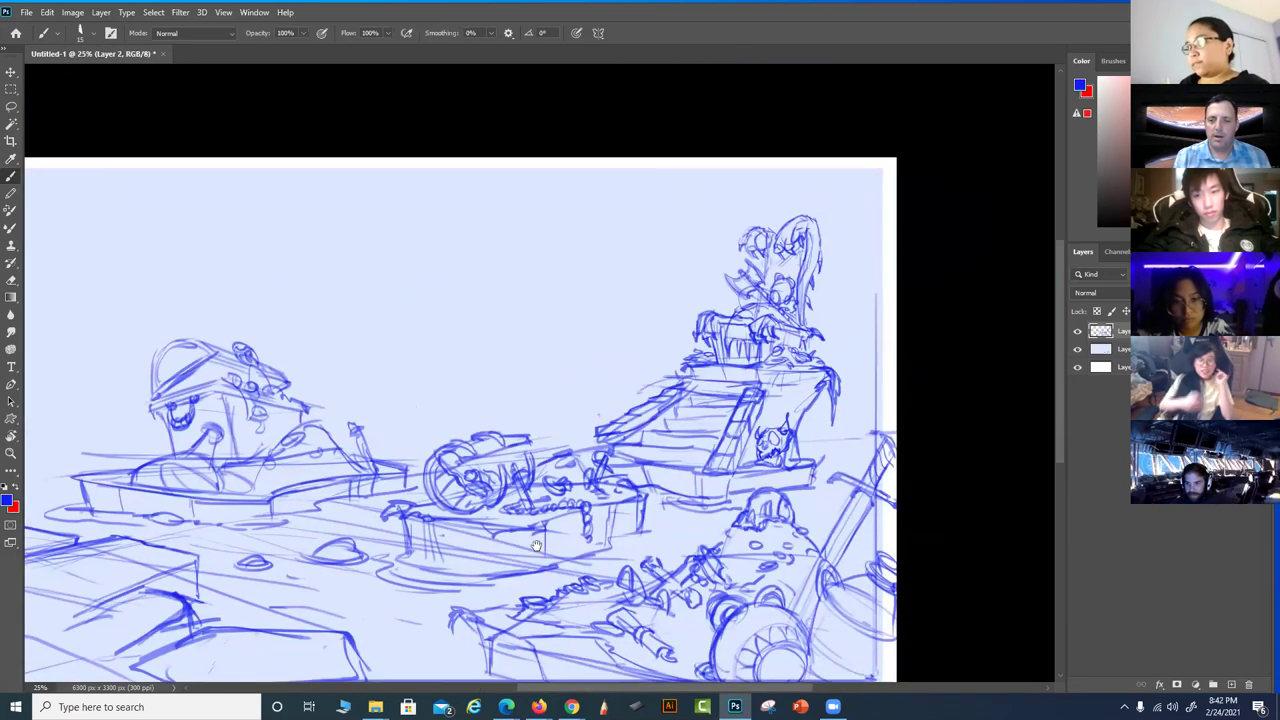
key(ctrl+plus)
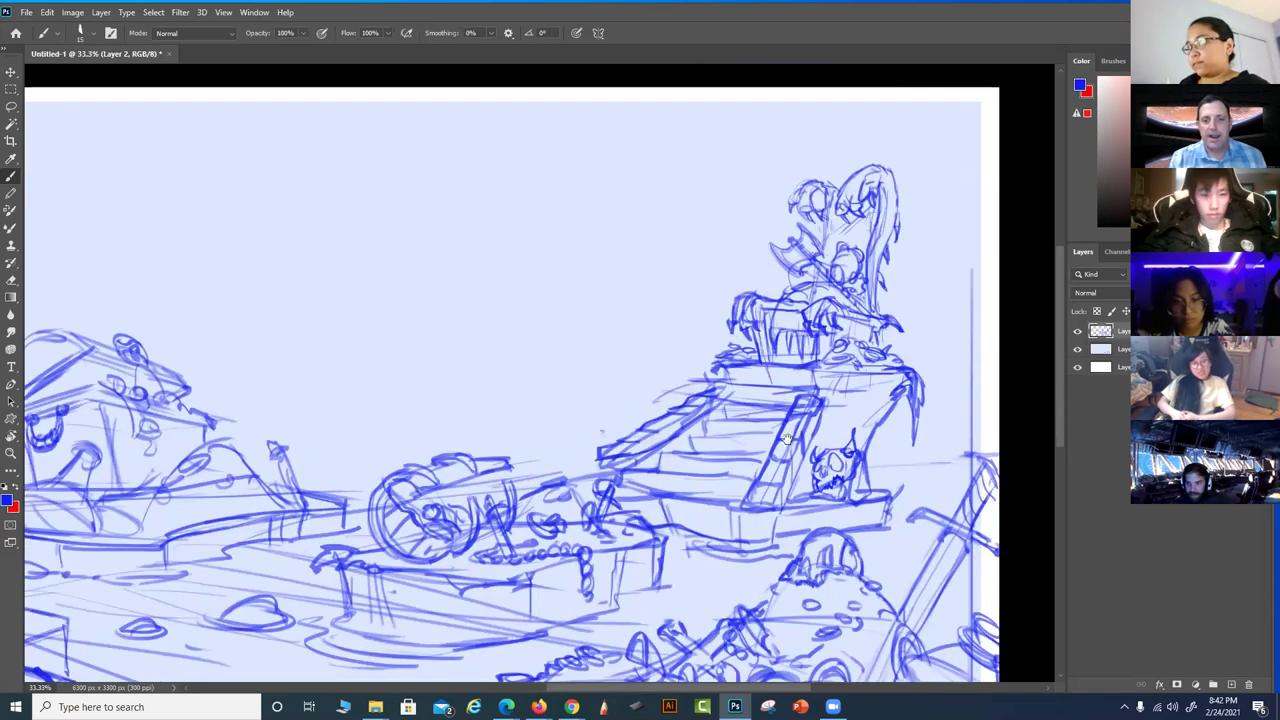
scroll(787, 425, right, 1)
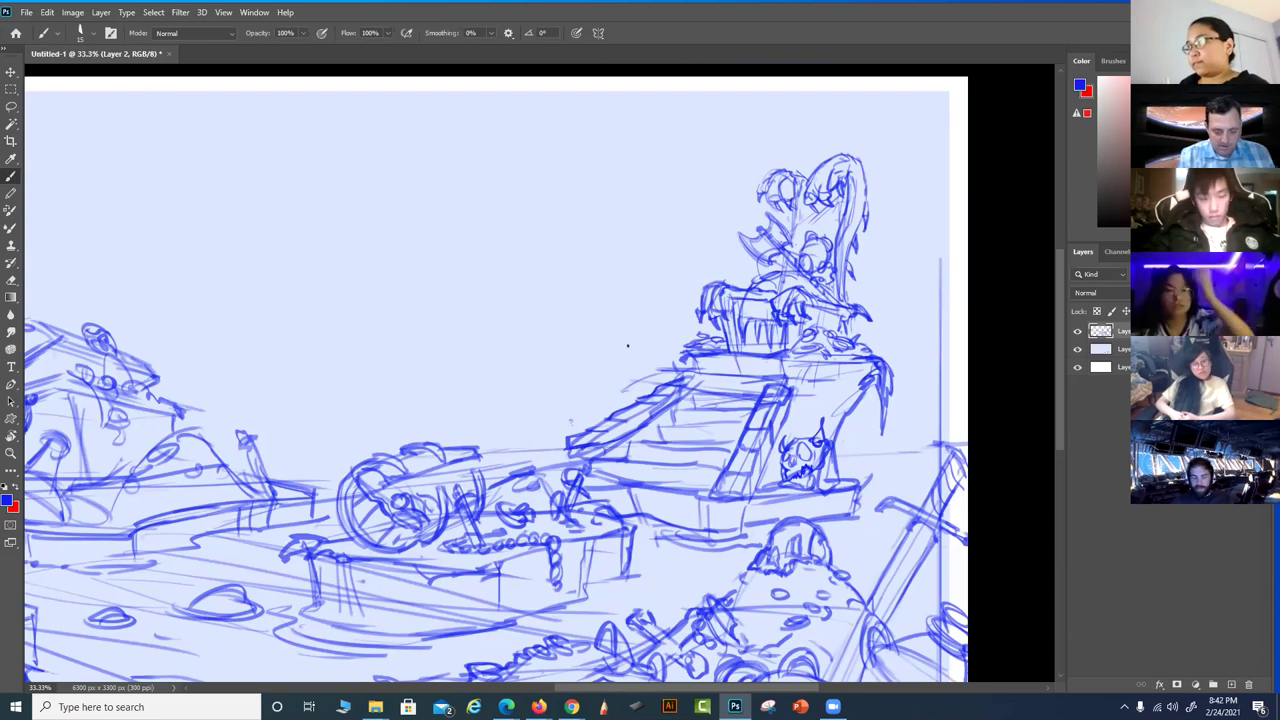
key(r)
drag(629, 343, 681, 399)
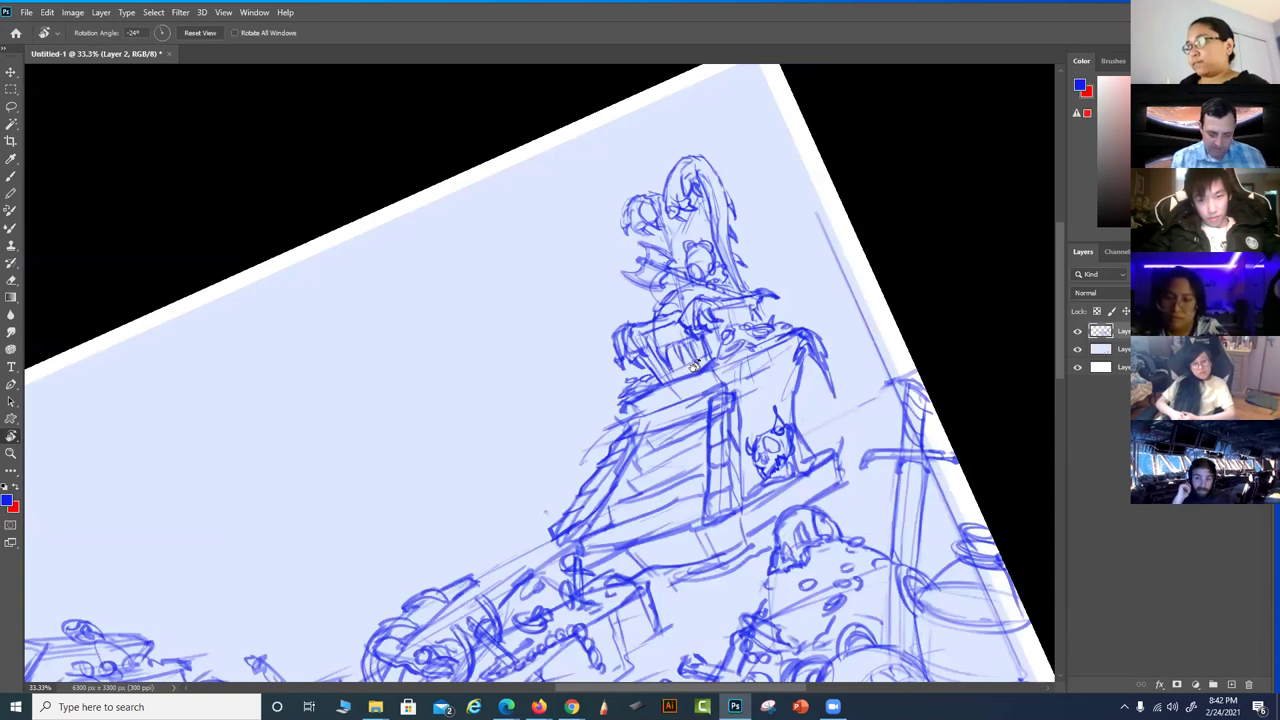
Sketch the saucer bowl's base ellipse, both sides and top edge in the sky left of the throne
key(b)
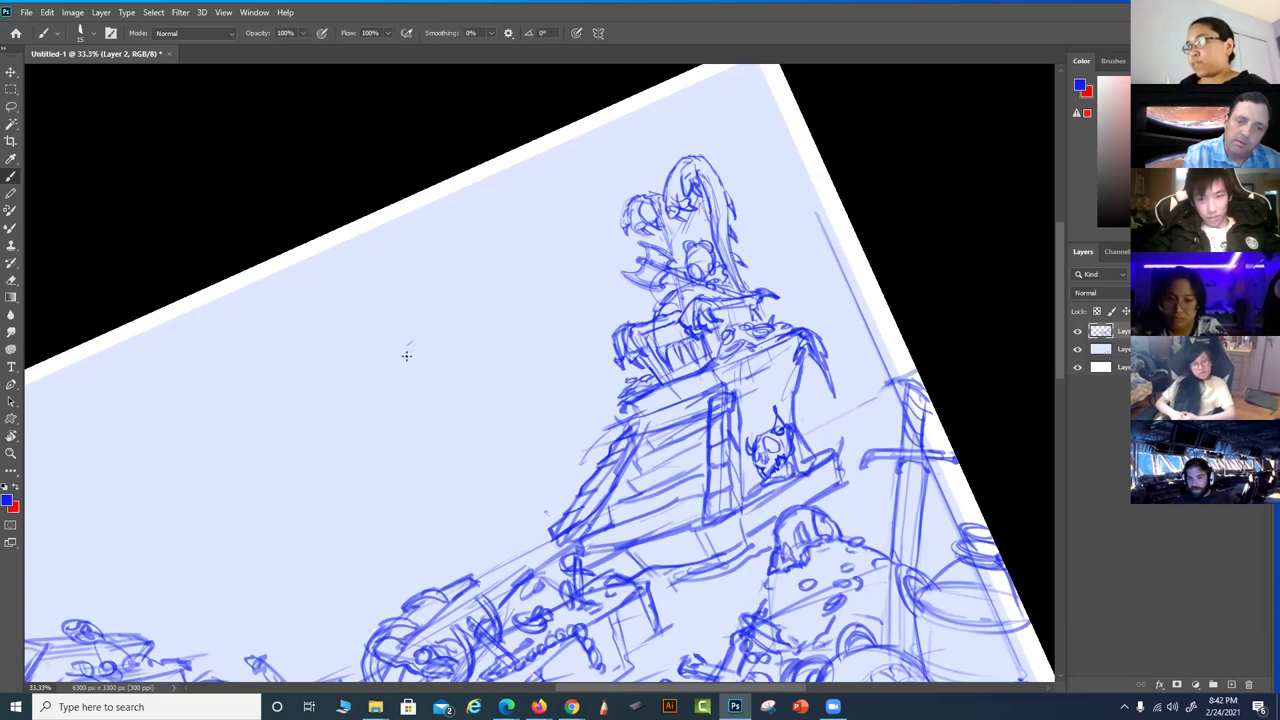
drag(451, 351, 378, 381)
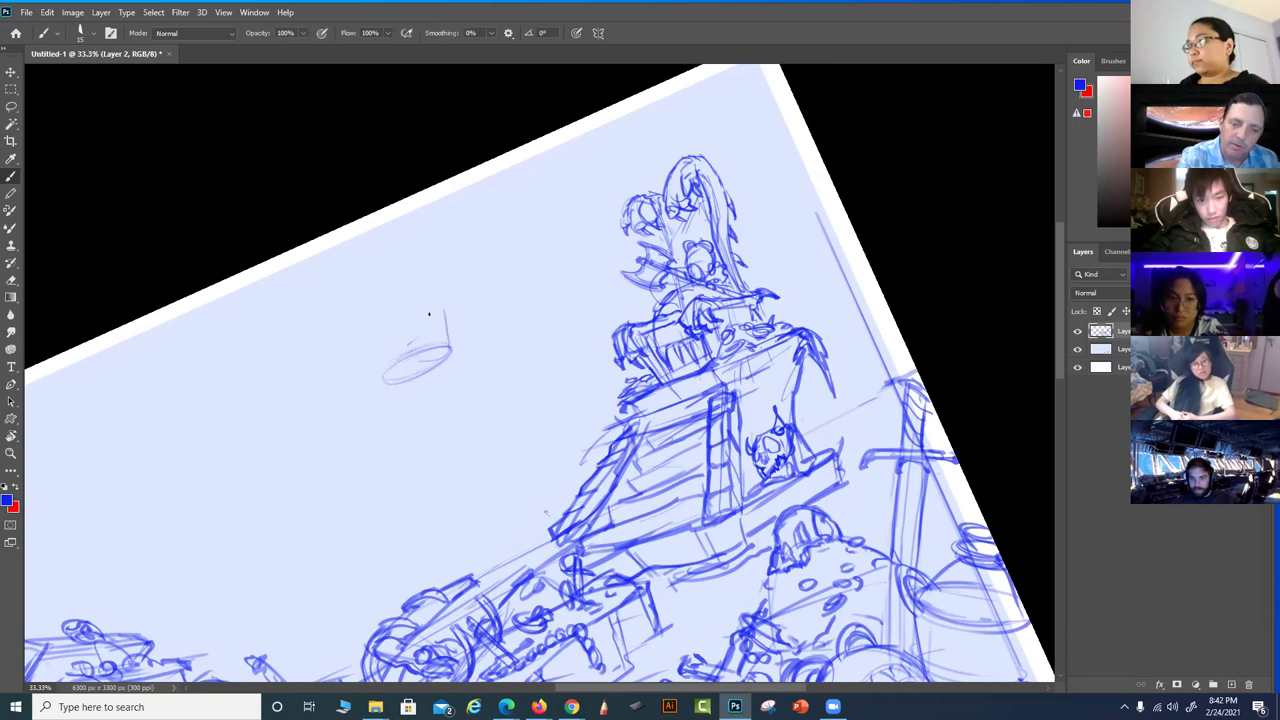
drag(452, 346, 461, 302)
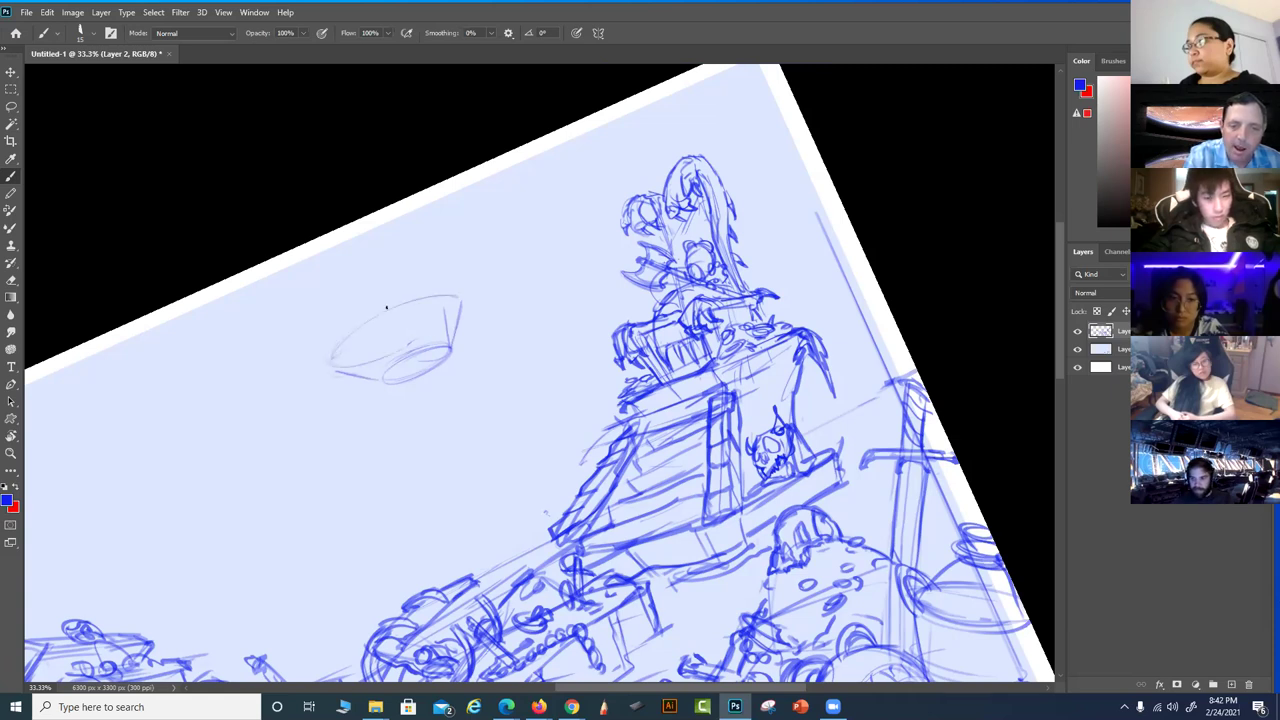
drag(323, 370, 331, 325)
drag(416, 290, 459, 293)
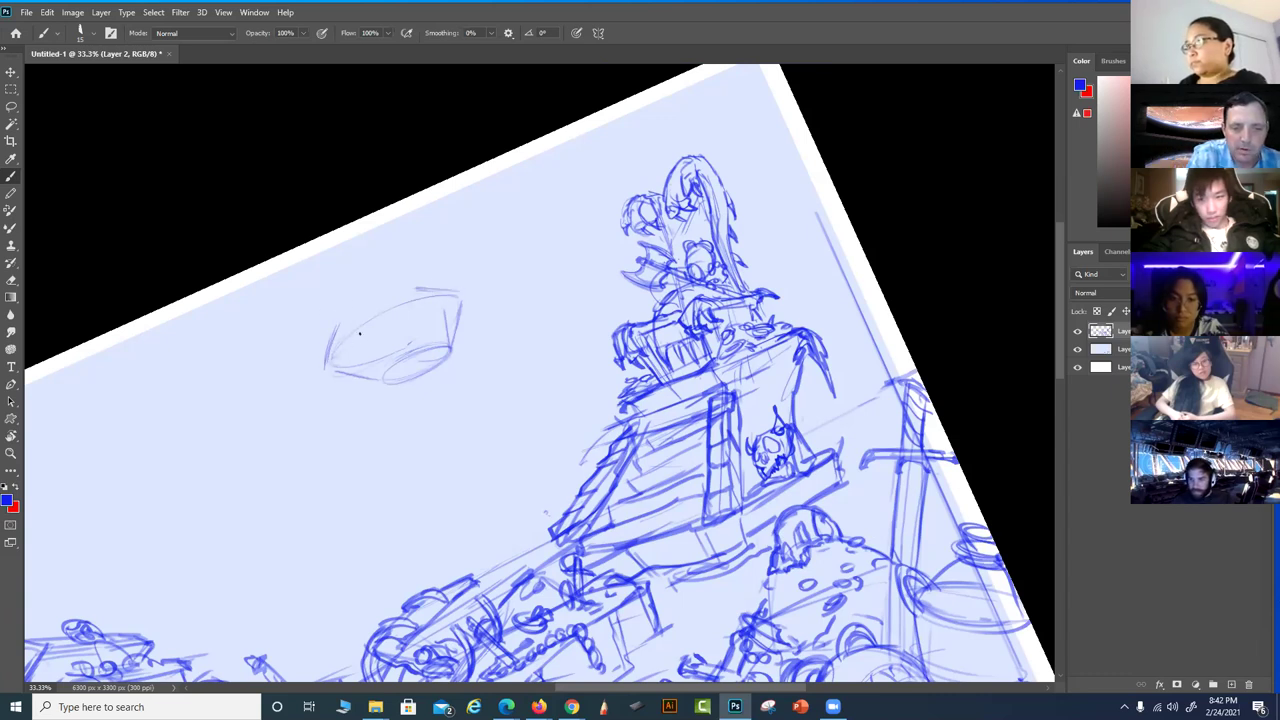
Darken the bowl's upper rim, add light edge lines and a domed lid, and straighten the view
mouse_move(329, 358)
mouse_down()
mouse_move(393, 311)
mouse_move(462, 292)
mouse_up()
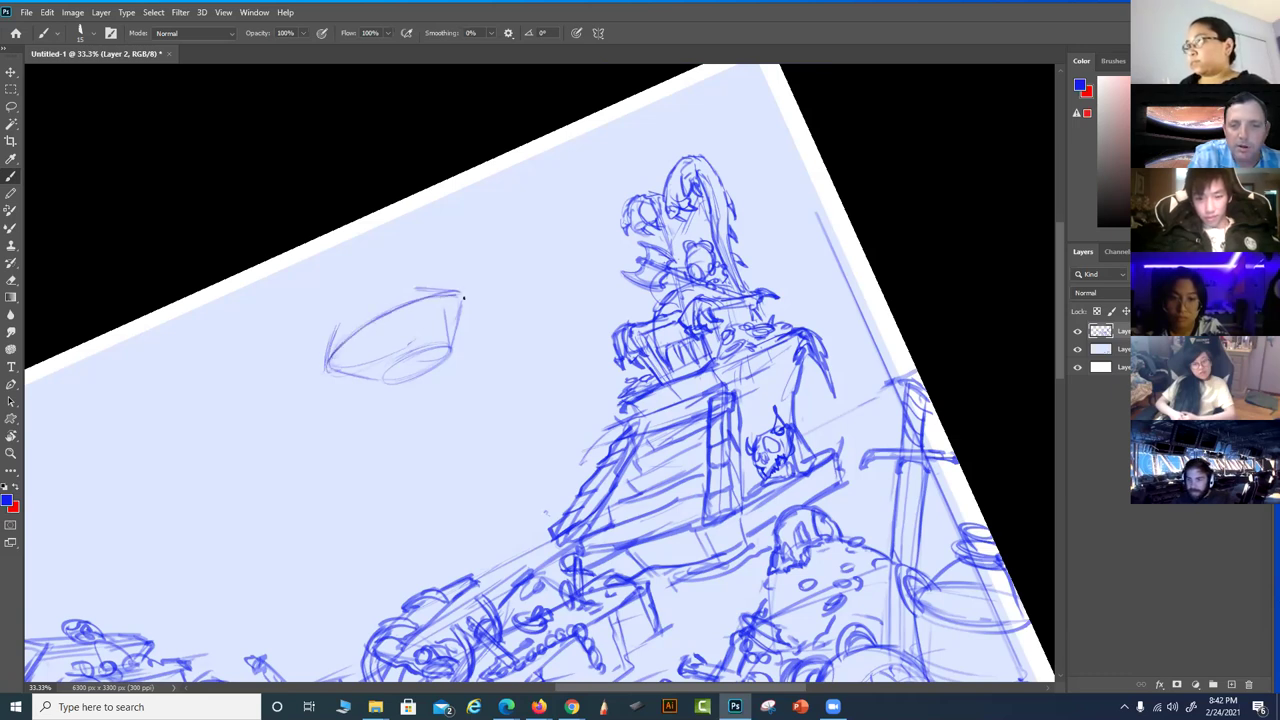
drag(338, 336, 458, 288)
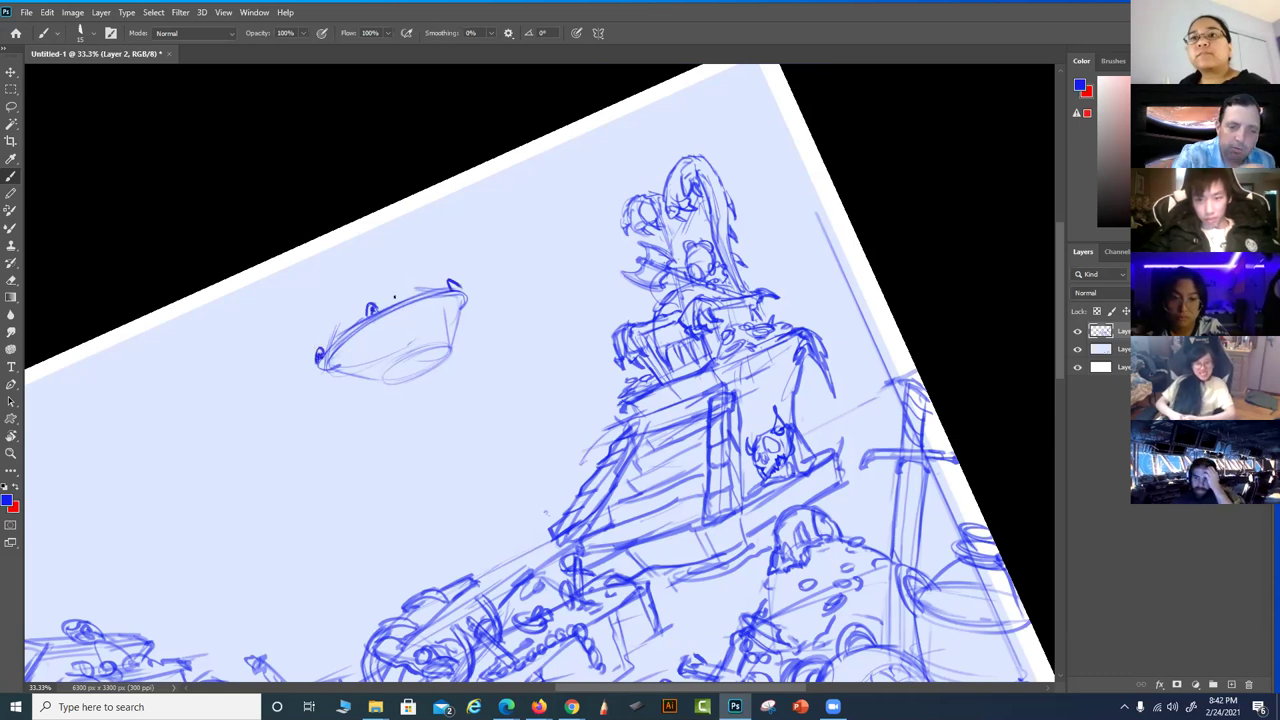
drag(386, 376, 440, 346)
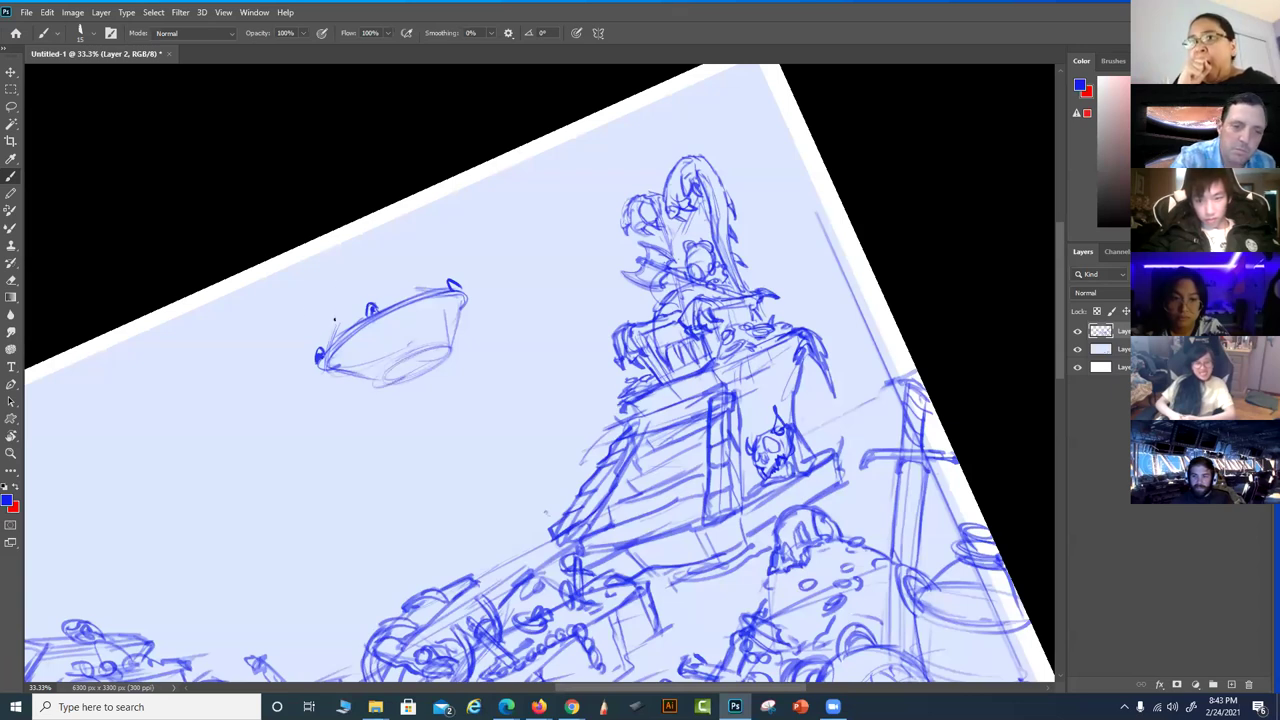
drag(352, 293, 338, 340)
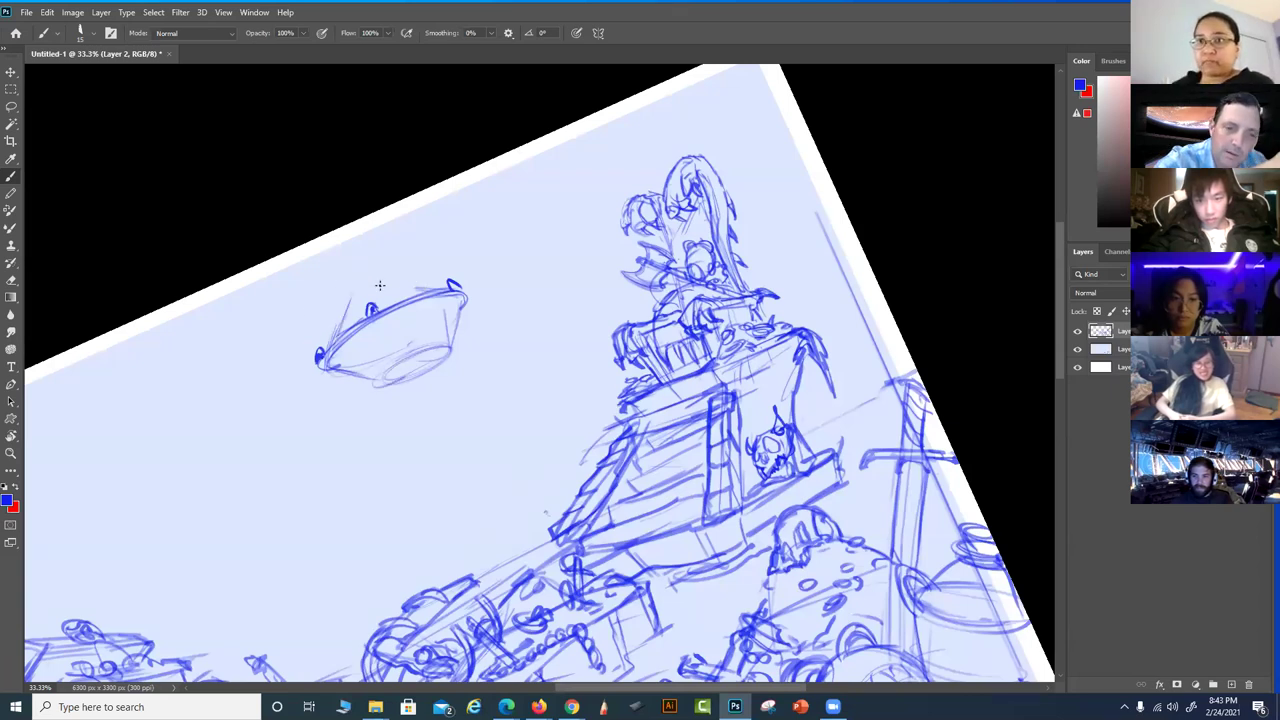
mouse_move(393, 283)
mouse_down()
mouse_move(339, 314)
mouse_move(388, 283)
mouse_up()
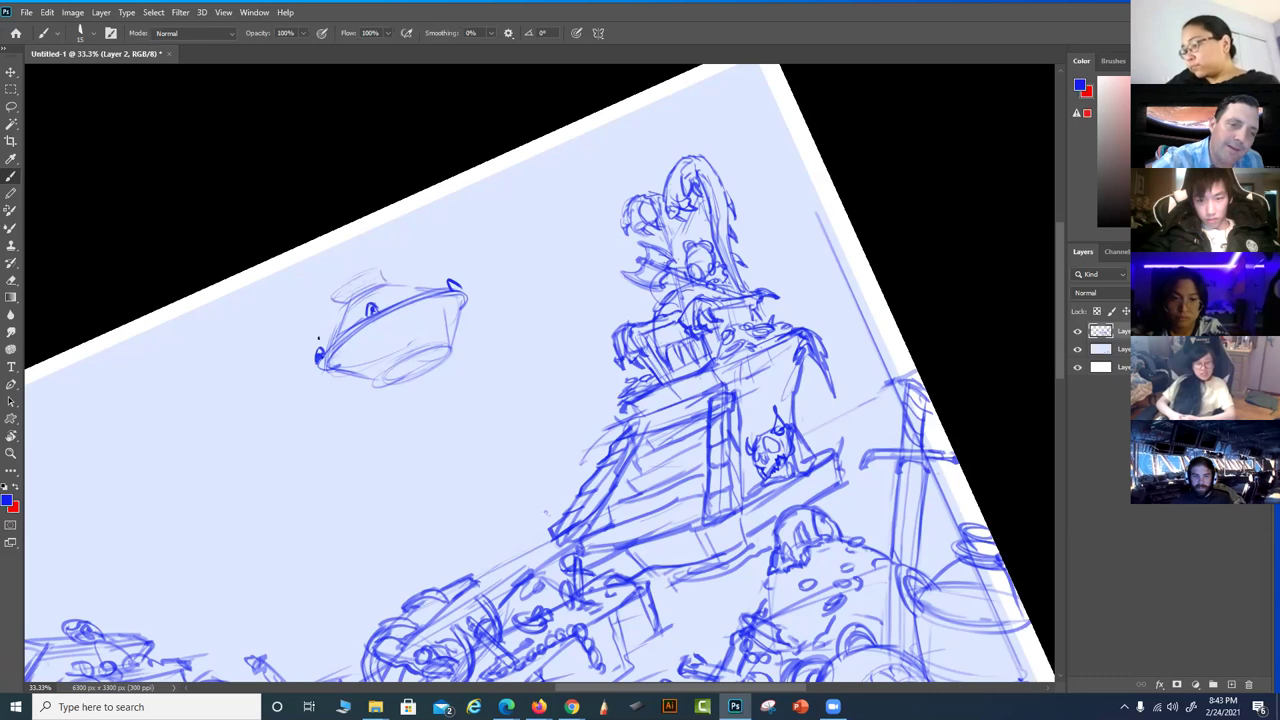
key(r)
drag(591, 289, 756, 261)
drag(467, 226, 538, 188)
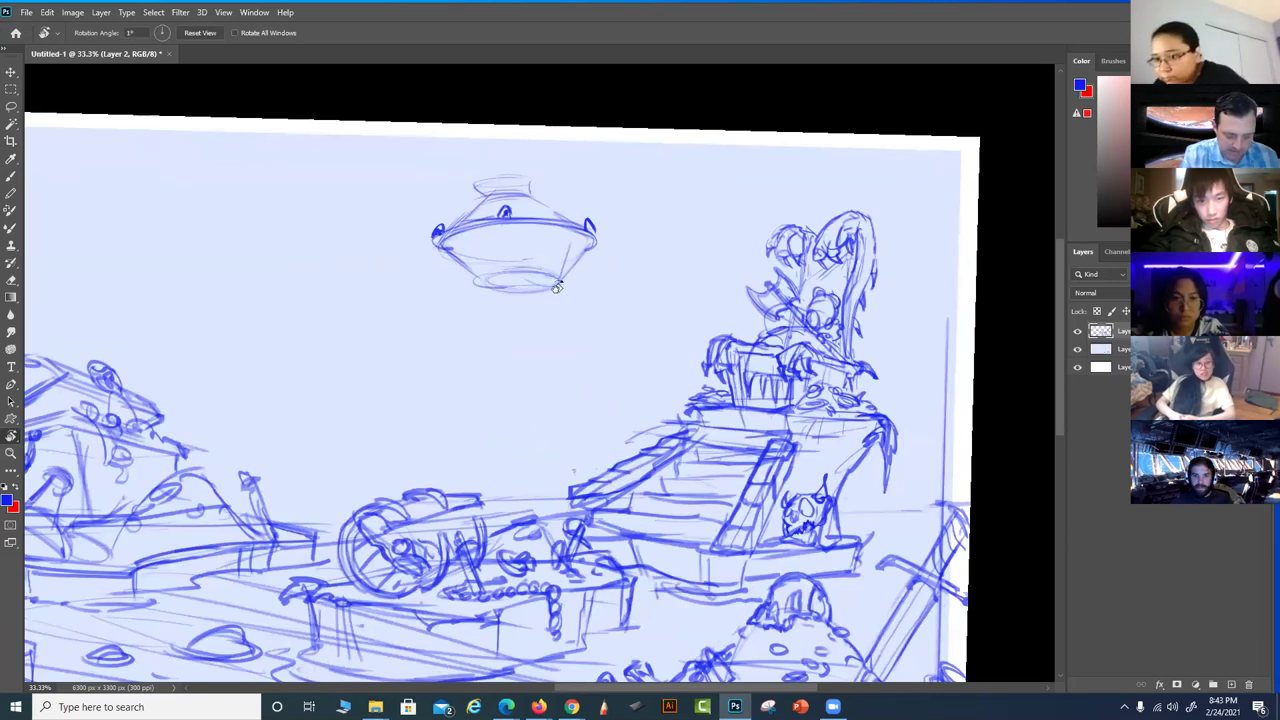
Draw the lid's rim, a short central rod, a hanging top loop and a left chain
drag(732, 277, 737, 240)
key(b)
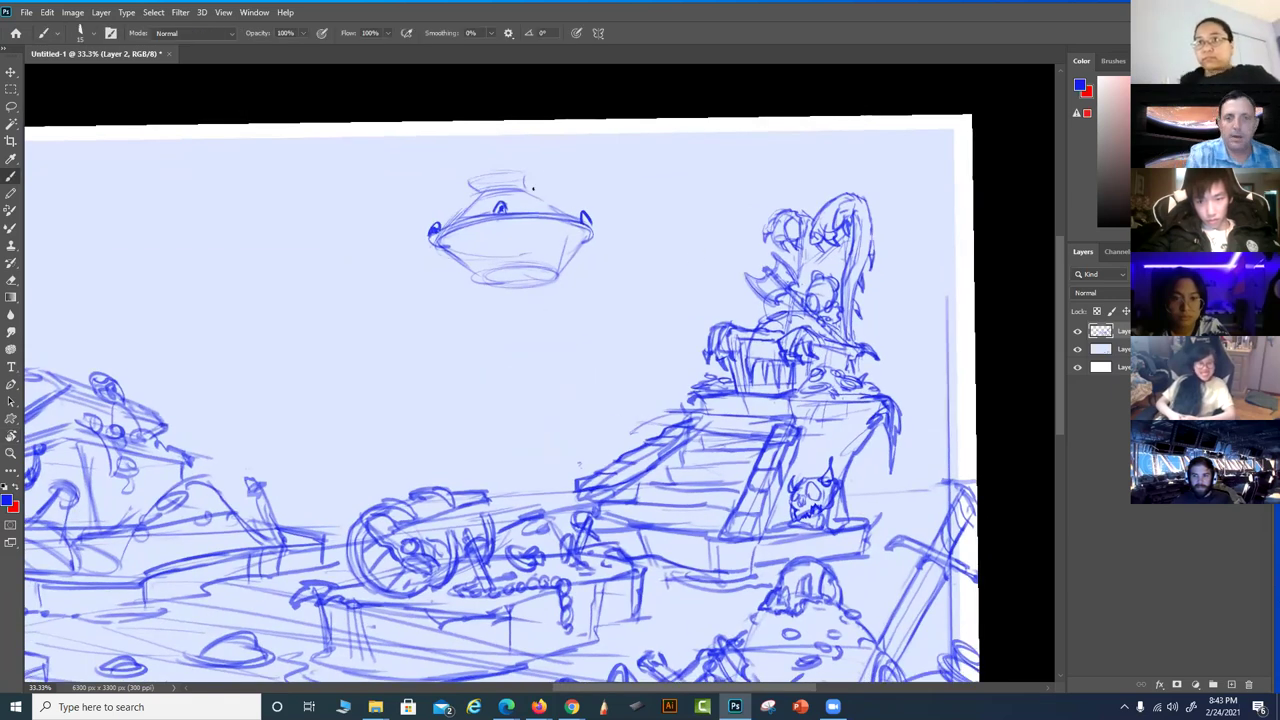
mouse_move(540, 177)
mouse_down()
mouse_move(495, 175)
mouse_move(521, 189)
mouse_move(499, 170)
mouse_move(500, 187)
mouse_move(538, 176)
mouse_up()
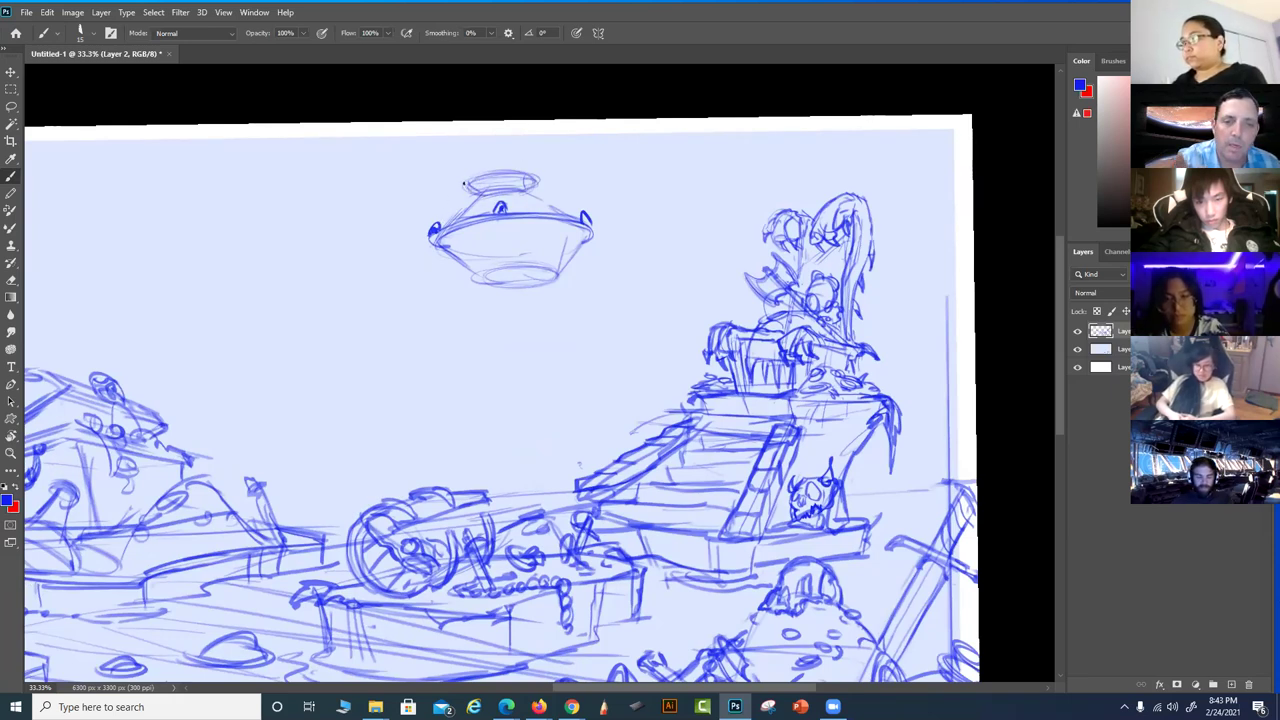
mouse_move(500, 175)
mouse_down()
mouse_move(498, 143)
mouse_move(500, 216)
mouse_move(501, 166)
mouse_move(503, 205)
mouse_up()
mouse_move(497, 137)
mouse_down()
mouse_move(487, 131)
mouse_move(505, 138)
mouse_move(495, 141)
mouse_up()
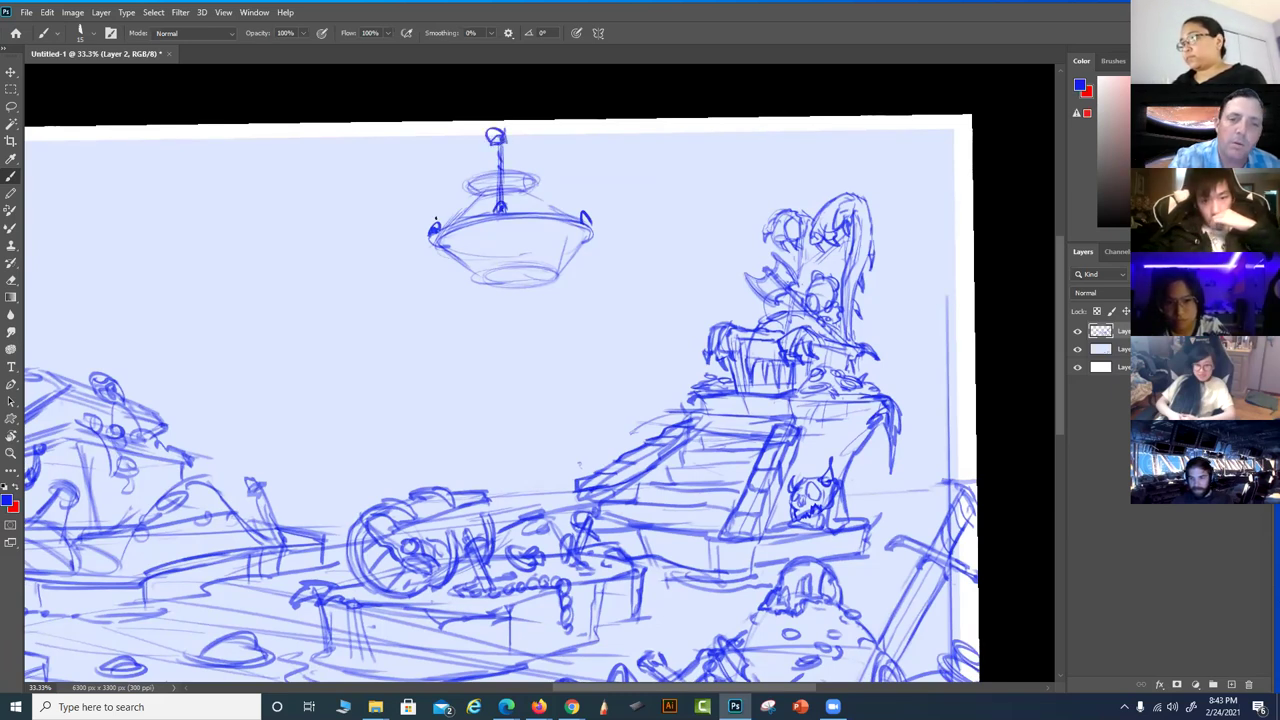
mouse_move(440, 220)
mouse_down()
mouse_move(494, 134)
mouse_move(490, 144)
mouse_up()
drag(438, 230, 478, 158)
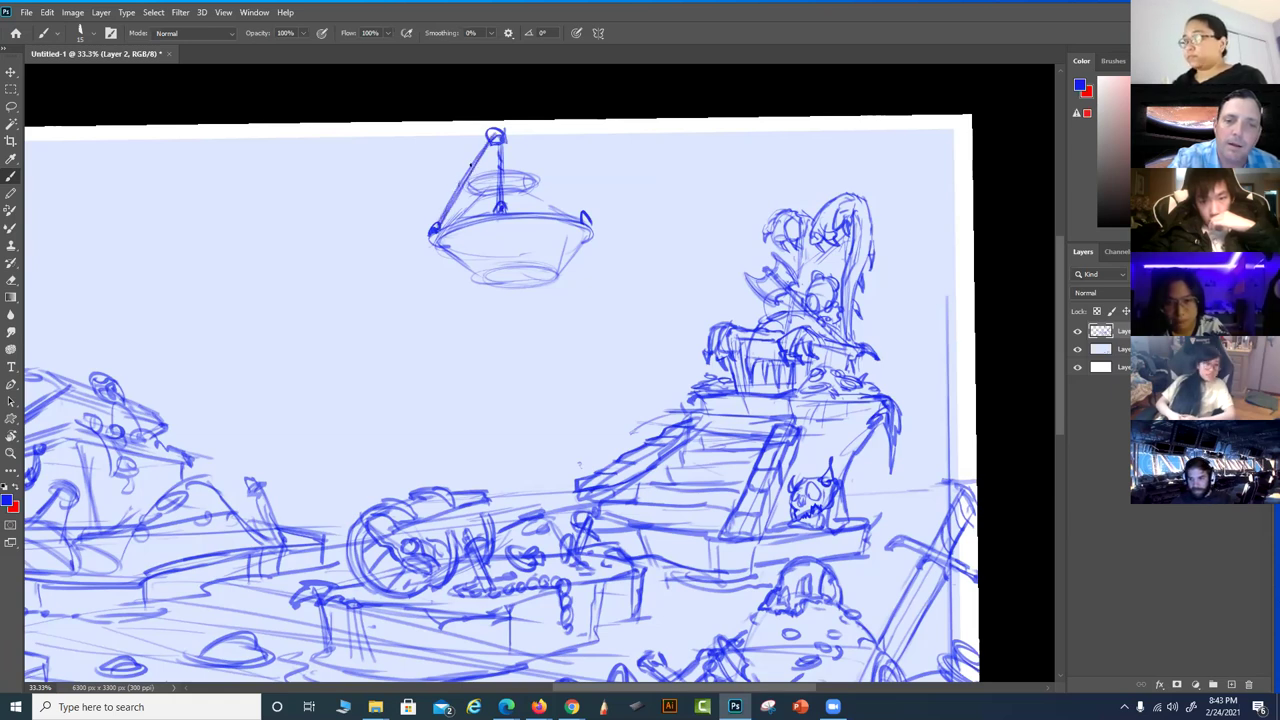
Undo and redraw the left chain, then add right chains from the top ring to the rim
key(ctrl+z)
key(ctrl+z)
key(ctrl+z)
key(ctrl+z)
key(ctrl+z)
key(ctrl+z)
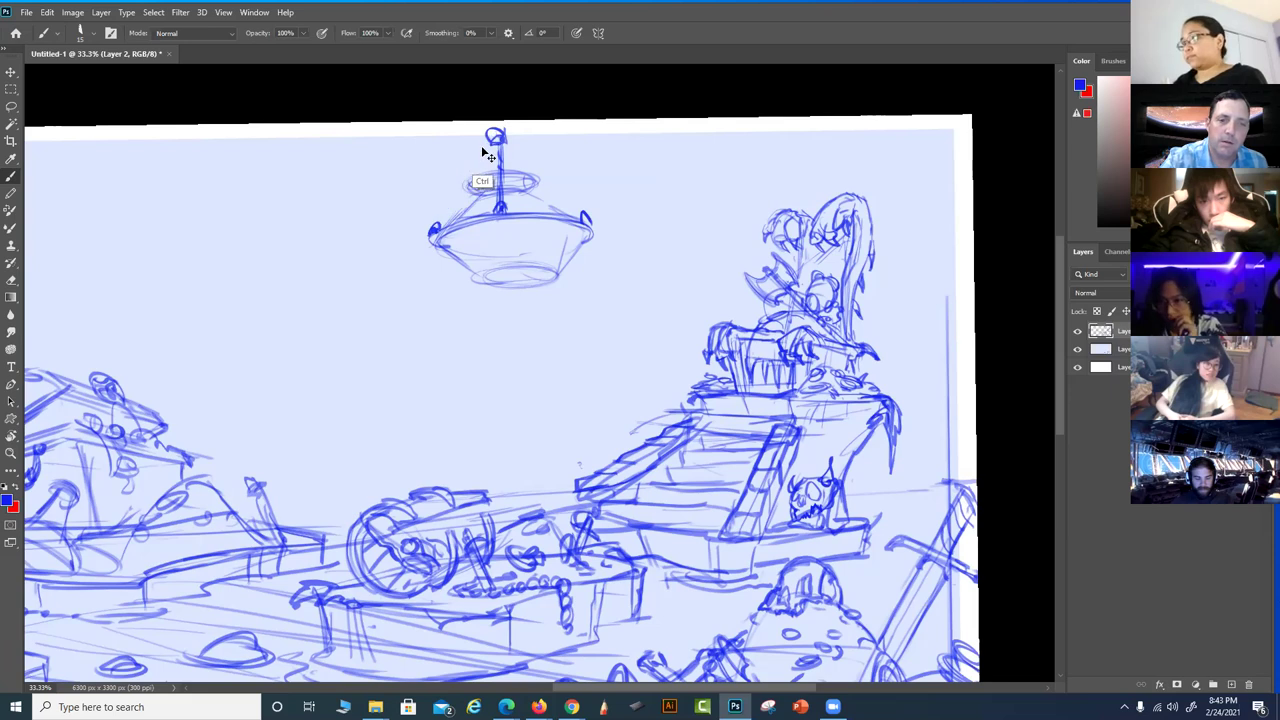
mouse_move(432, 230)
mouse_down()
mouse_move(499, 138)
mouse_move(462, 180)
mouse_up()
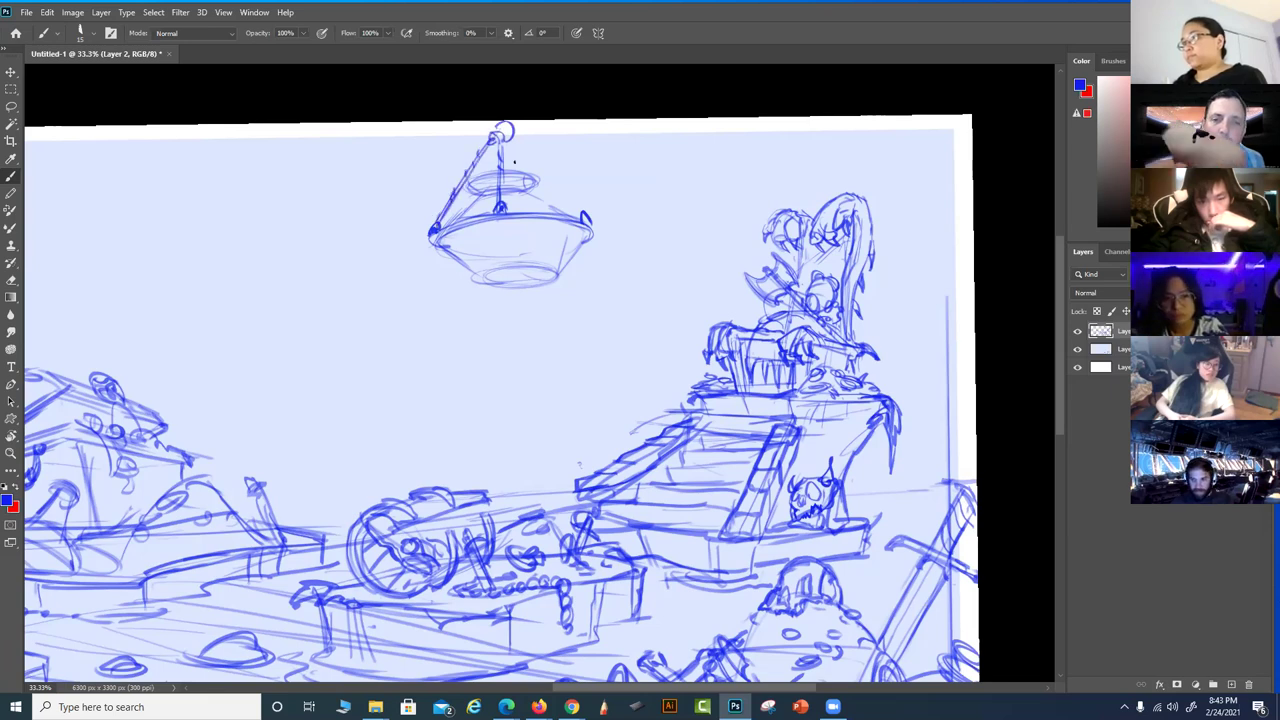
drag(525, 183, 572, 222)
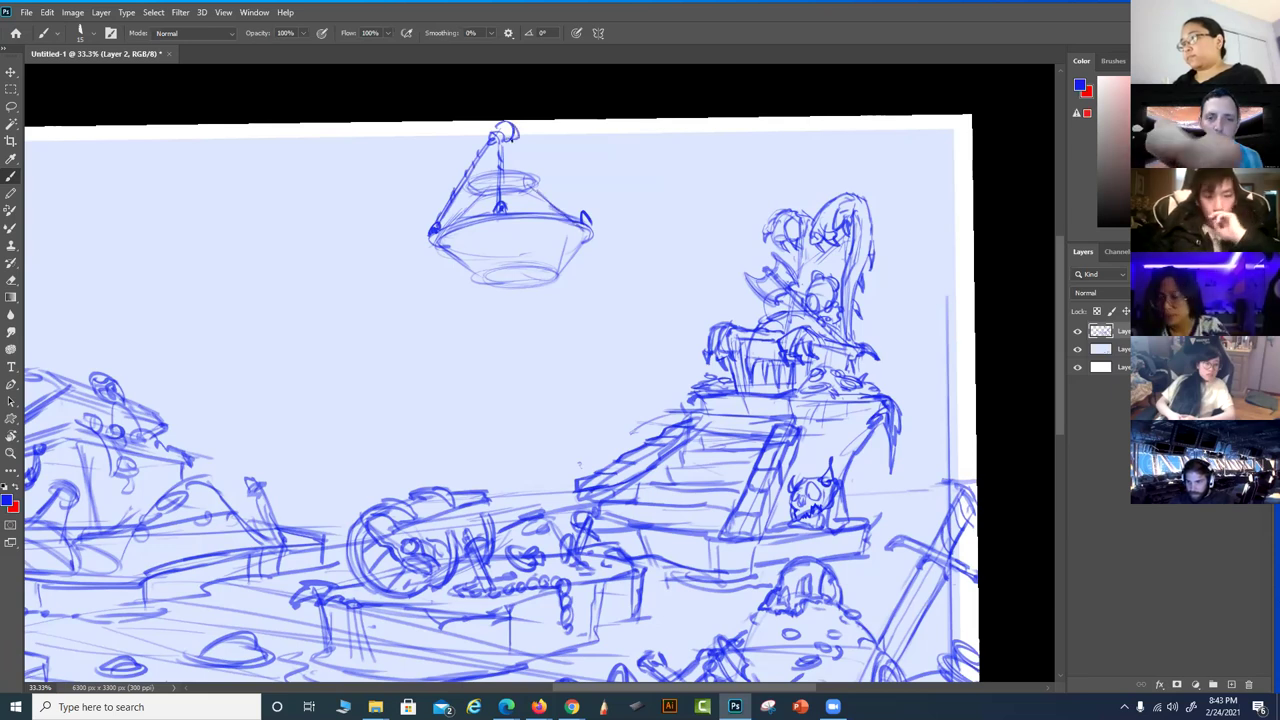
mouse_move(513, 132)
mouse_down()
mouse_move(572, 208)
mouse_move(524, 157)
mouse_move(515, 168)
mouse_up()
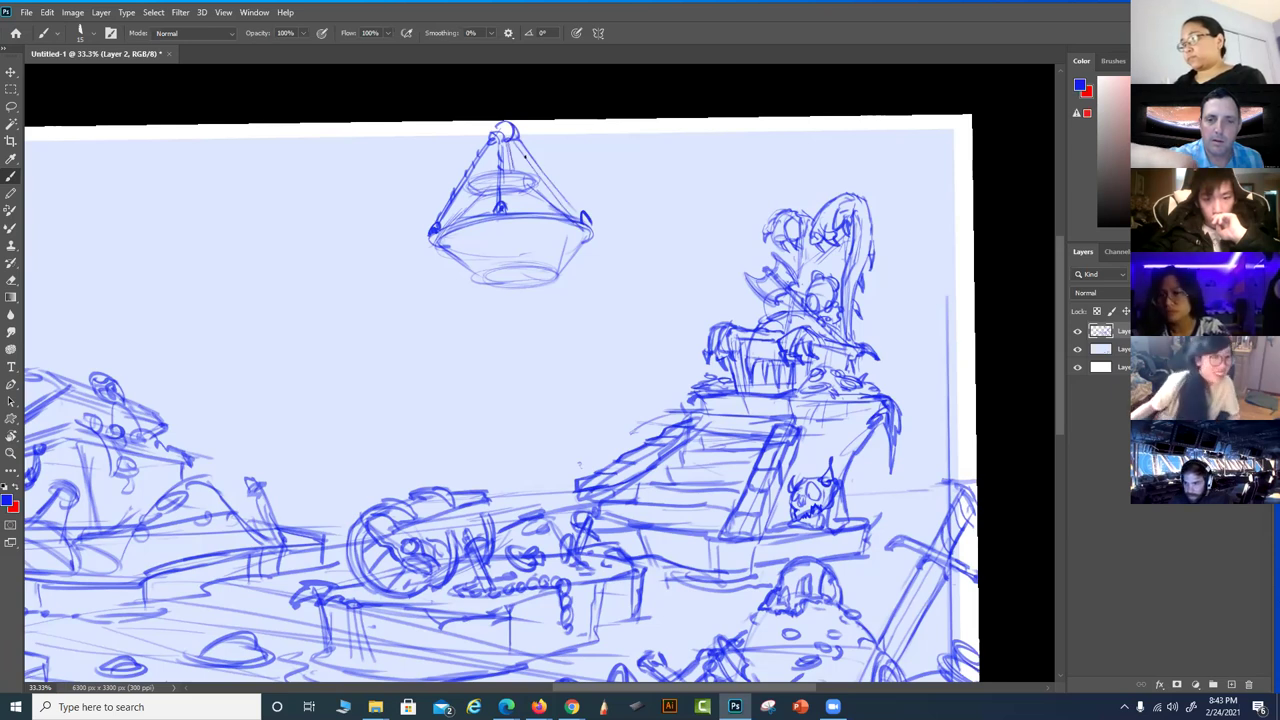
Darken the bowl's right side, bottom ellipse and the chandelier's top ring
drag(584, 228, 556, 270)
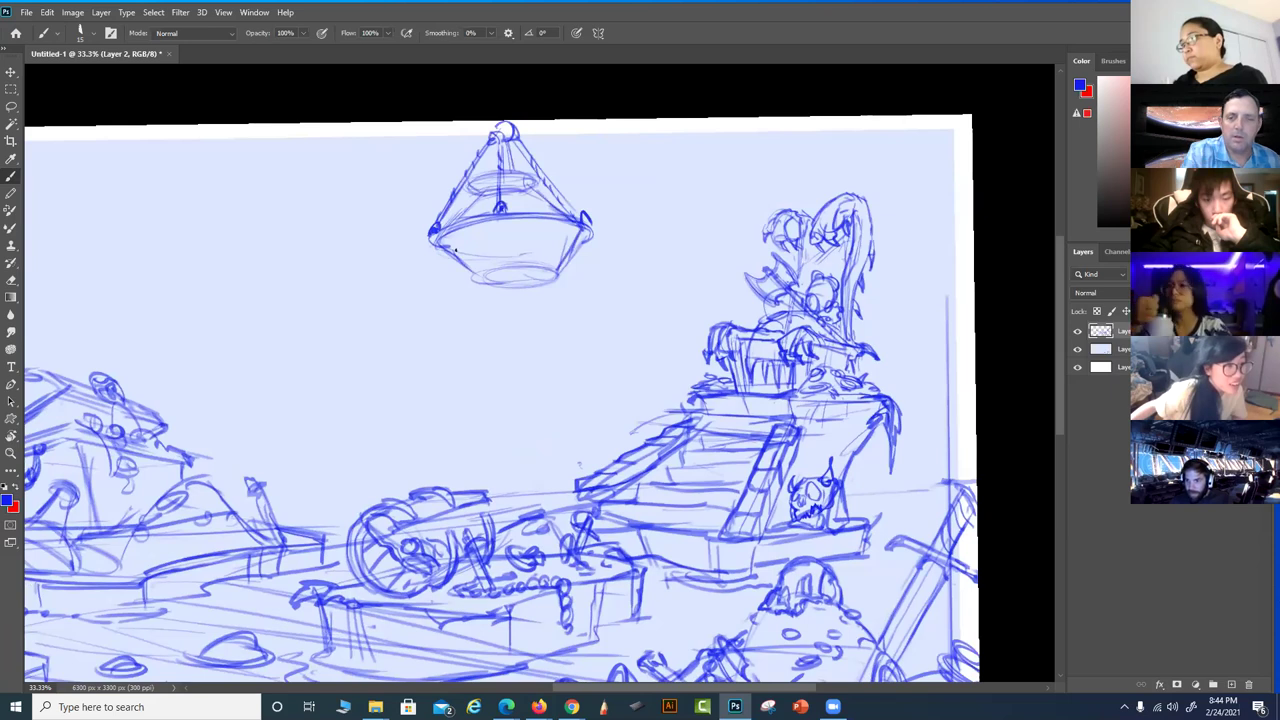
drag(472, 280, 562, 268)
mouse_move(490, 136)
mouse_down()
mouse_move(494, 124)
mouse_move(522, 126)
mouse_up()
drag(516, 128, 528, 140)
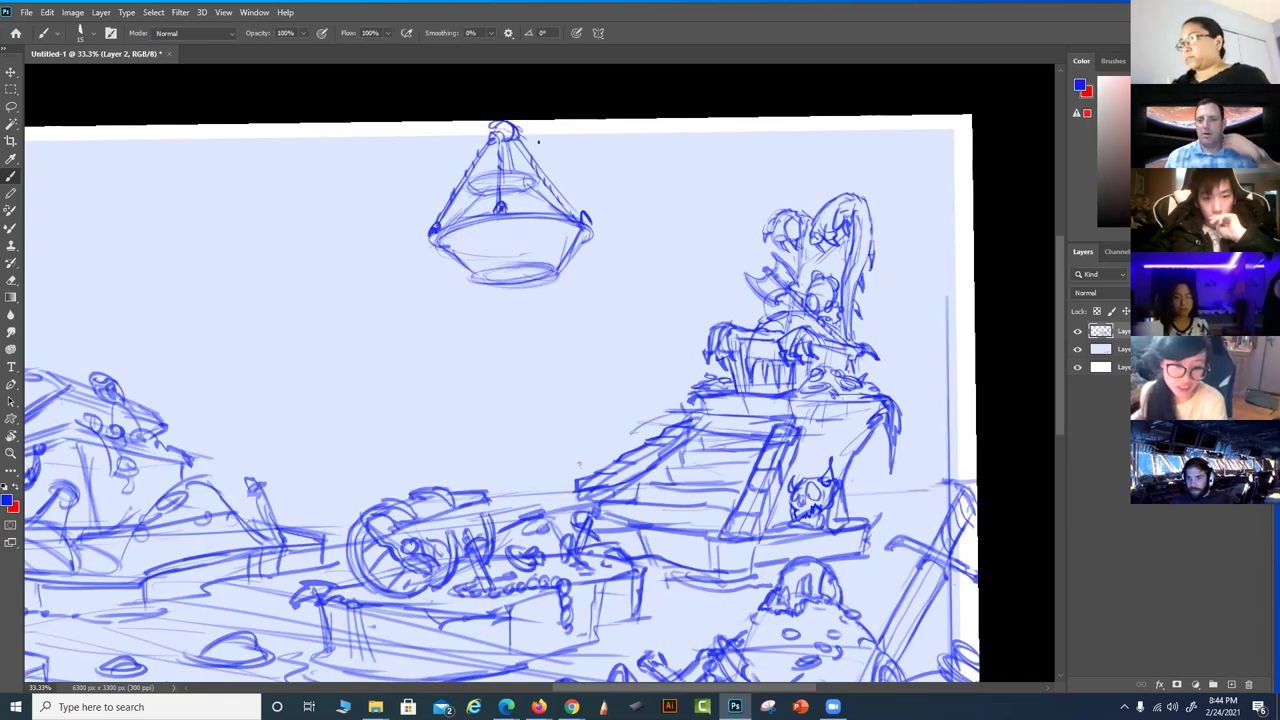
scroll(738, 440, down, 3)
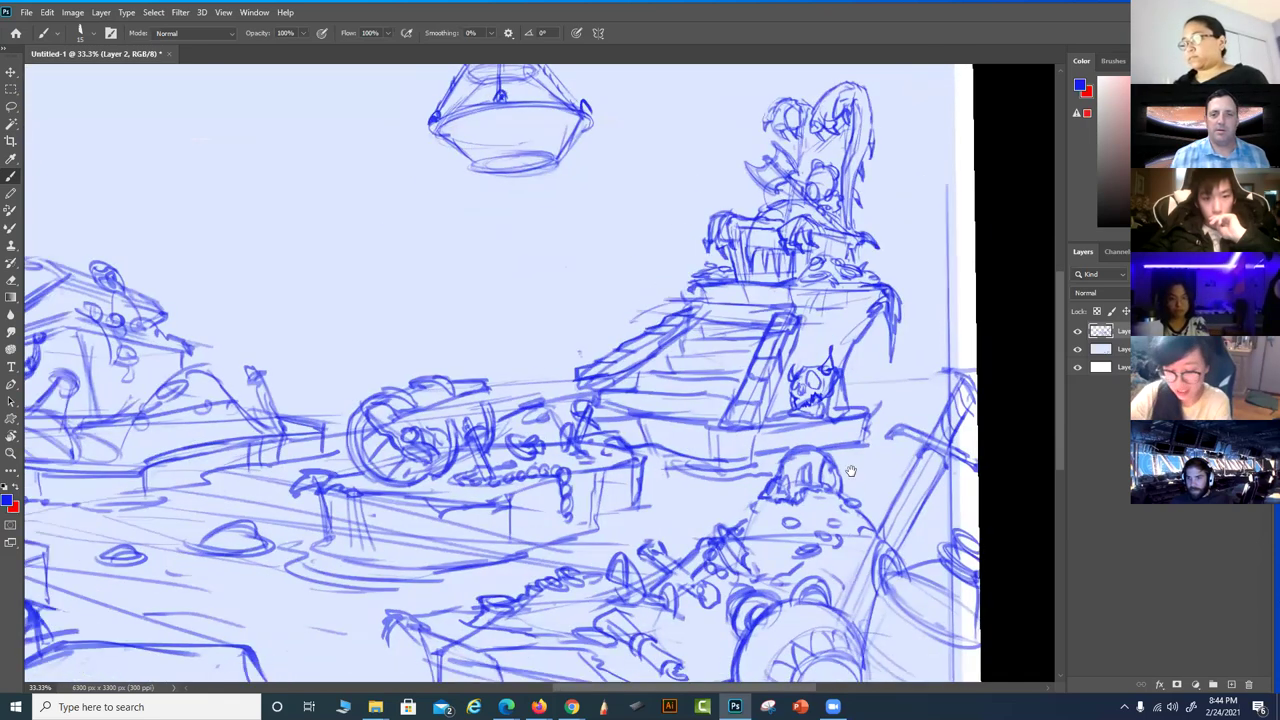
Lasso the chandelier and copy it onto a new layer
mouse_move(812, 492)
mouse_down()
mouse_move(784, 492)
mouse_move(780, 470)
mouse_move(800, 394)
mouse_up()
key(r)
drag(877, 344, 760, 395)
mouse_move(711, 446)
mouse_down()
mouse_move(574, 385)
mouse_move(531, 194)
mouse_move(531, 366)
mouse_up()
key(l)
mouse_move(502, 215)
mouse_down()
mouse_move(433, 143)
mouse_move(351, 257)
mouse_move(529, 243)
mouse_move(470, 165)
mouse_up()
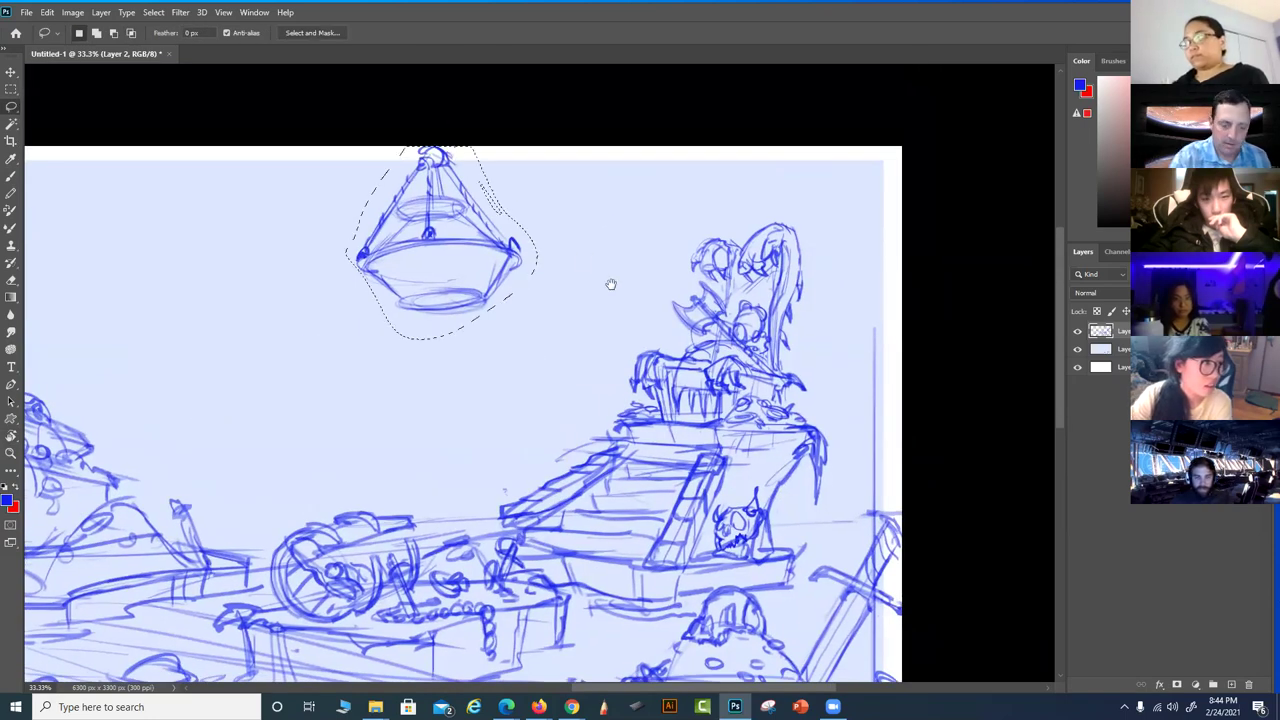
key(ctrl+j)
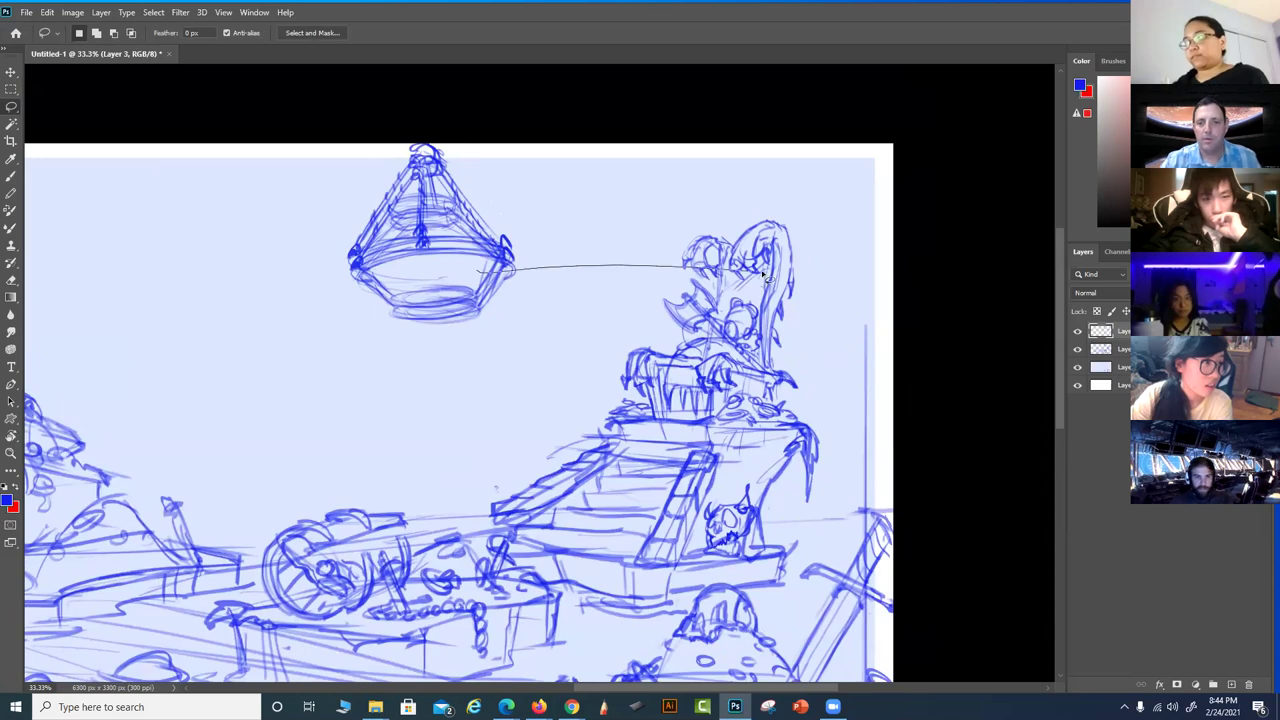
Move the chandelier copy to the right canvas edge, enlarge it and tilt it to about -2.4°
key(v)
drag(436, 308, 763, 334)
key(ctrl+t)
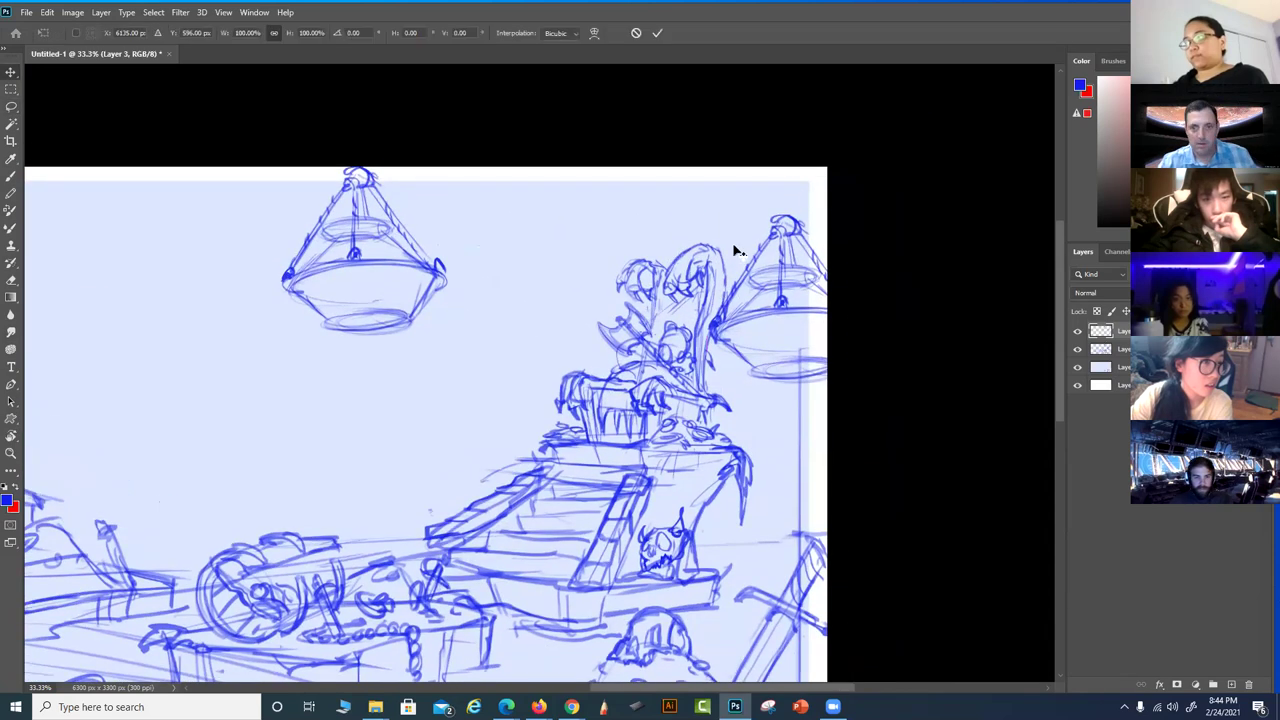
drag(705, 215, 686, 177)
drag(914, 149, 928, 133)
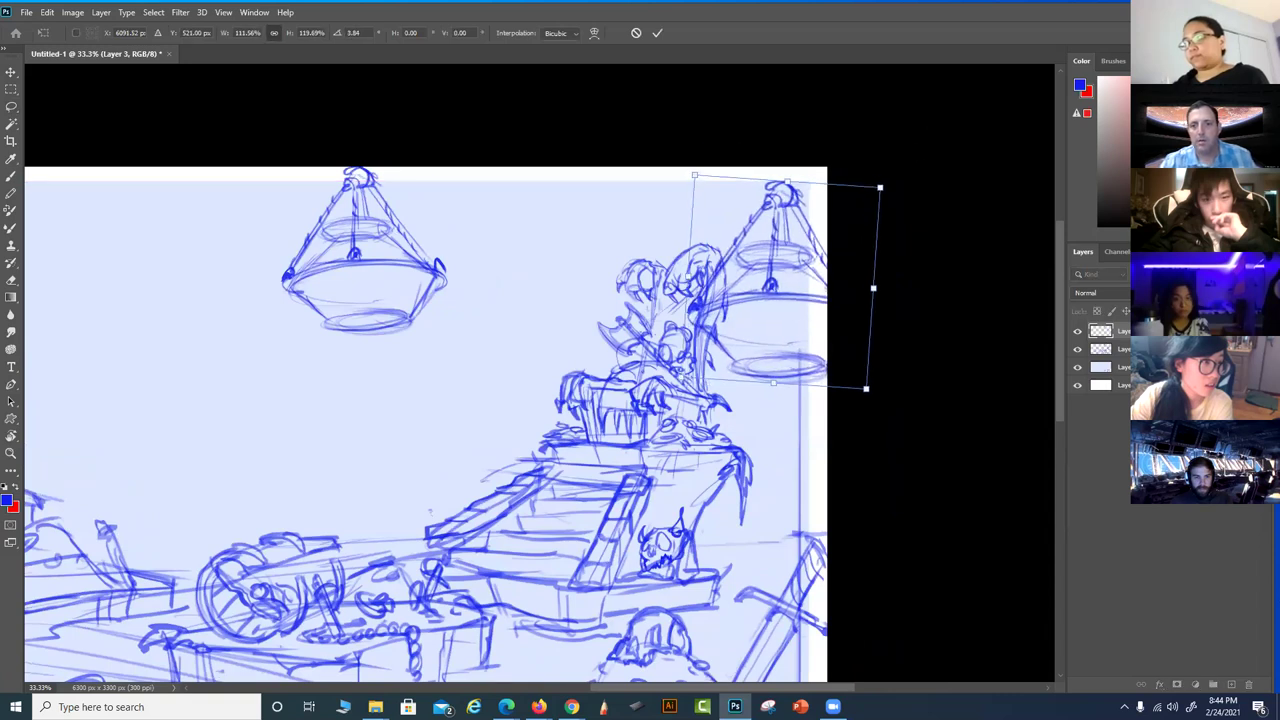
drag(800, 322, 843, 262)
drag(951, 223, 949, 214)
drag(815, 240, 825, 258)
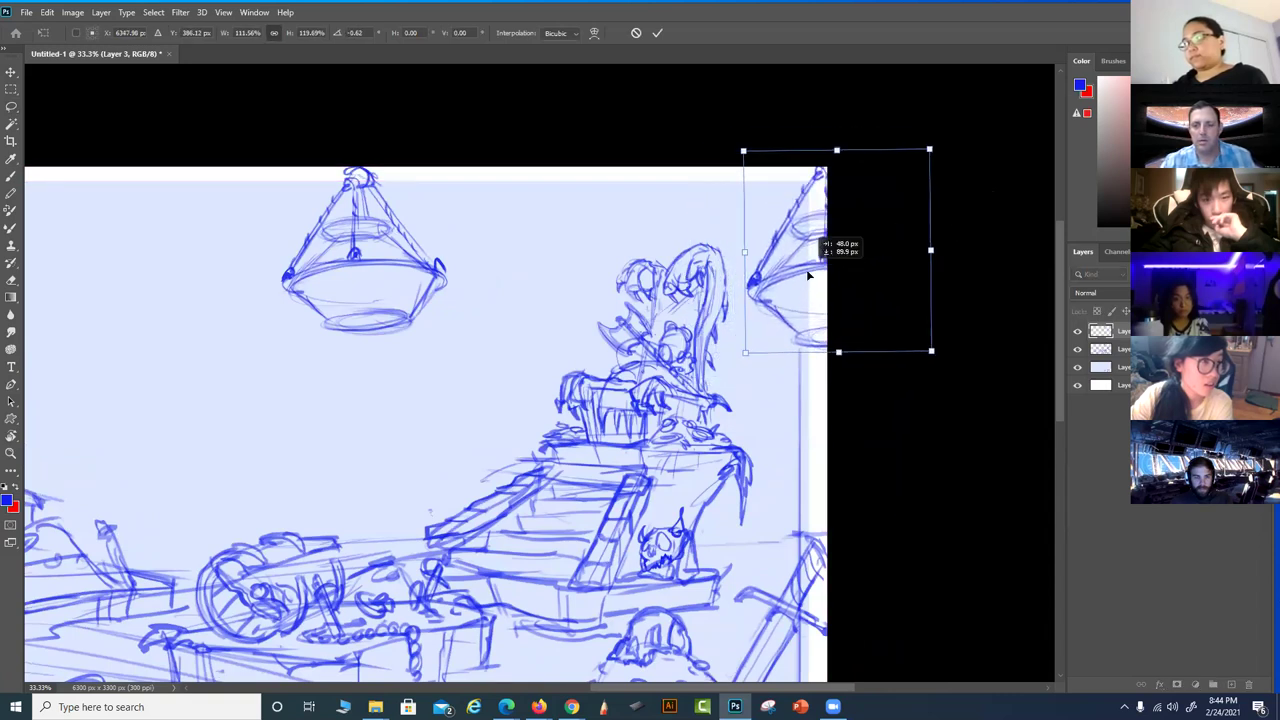
drag(998, 185, 1006, 177)
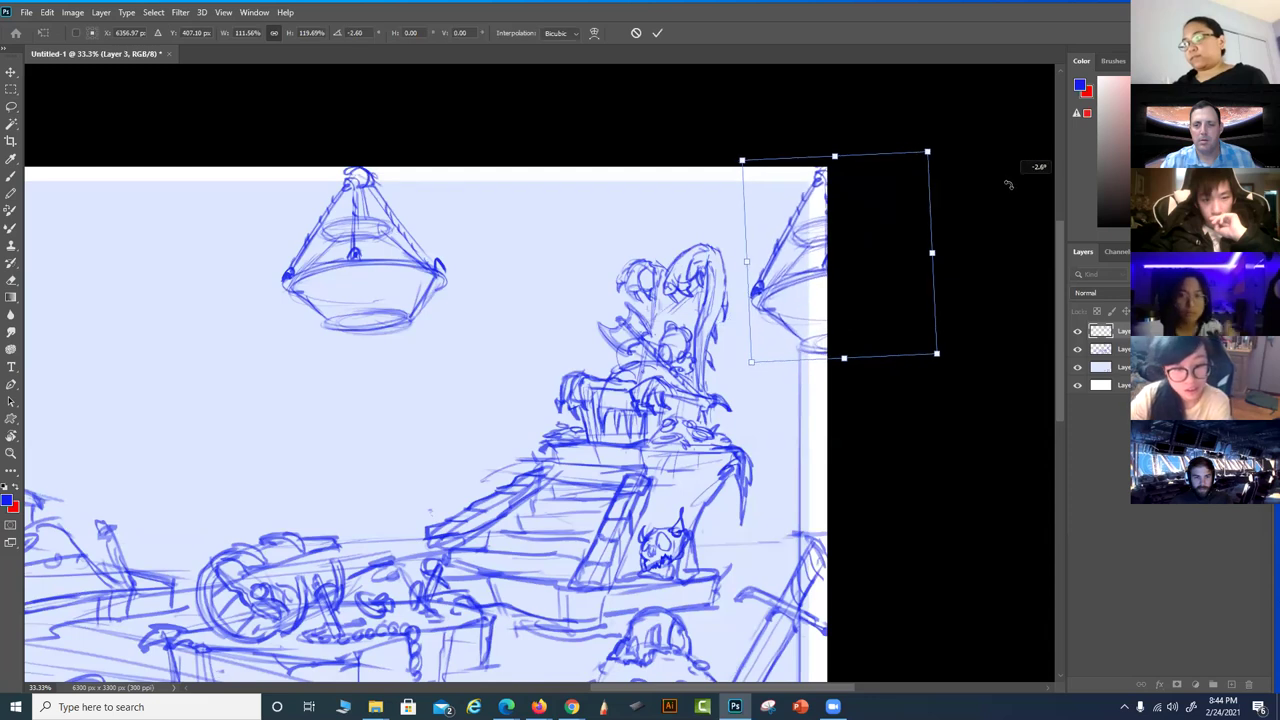
drag(913, 235, 903, 245)
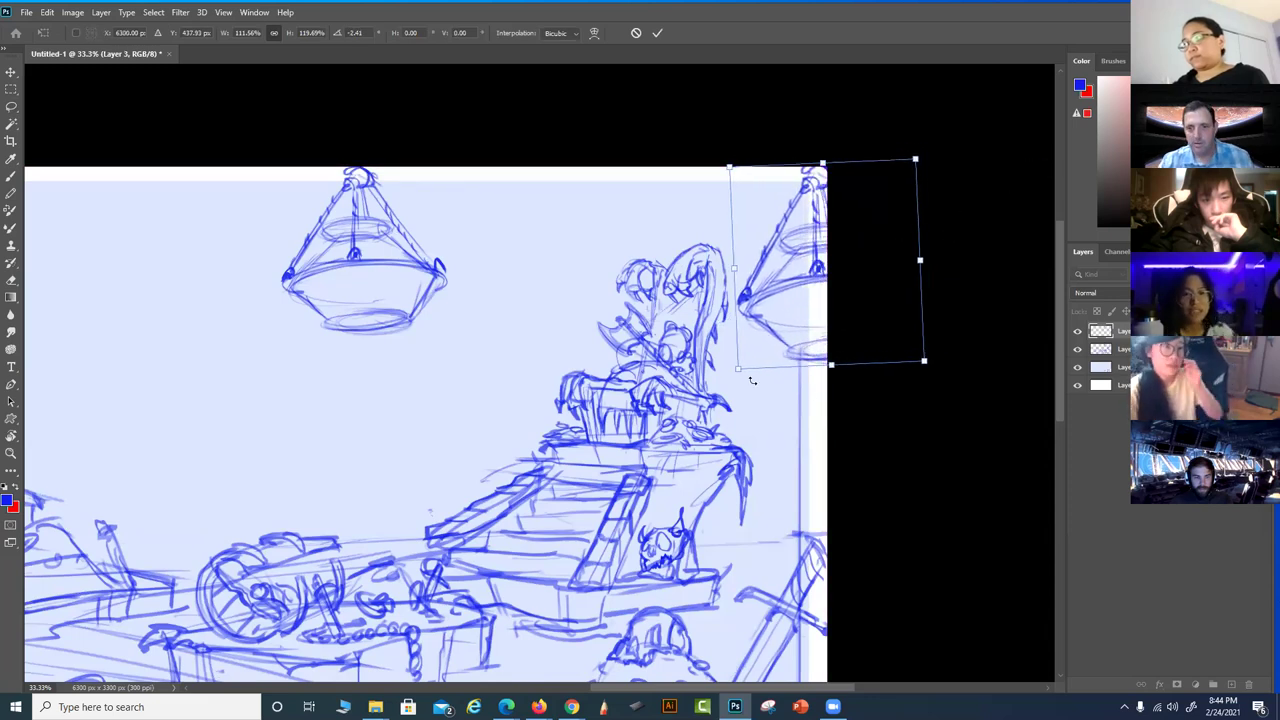
drag(743, 368, 733, 376)
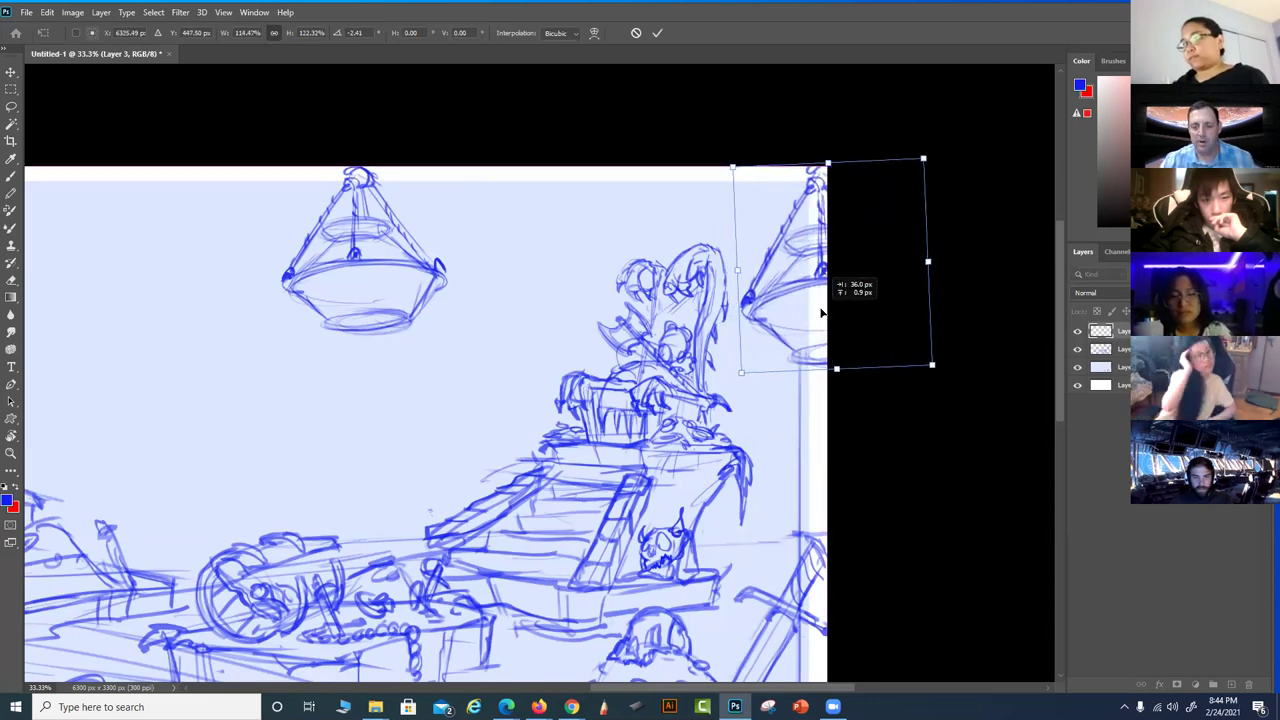
key(Return)
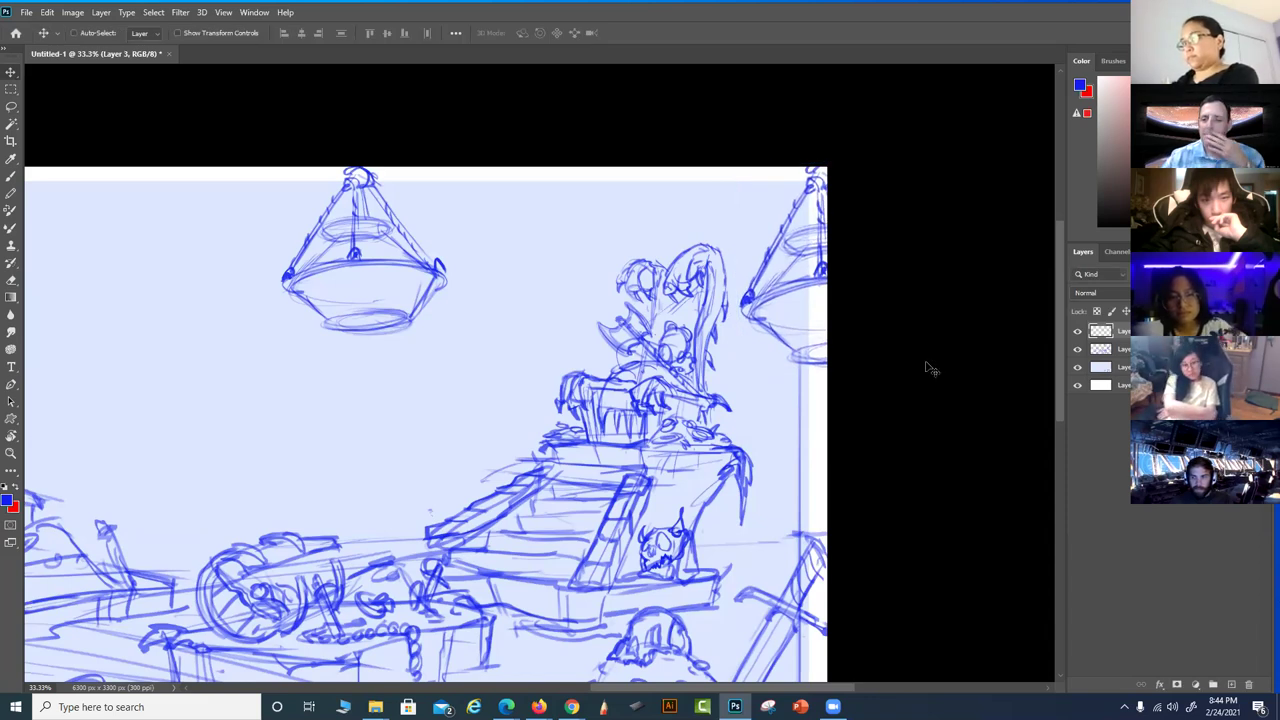
Zoom out over the scene and add a new layer
drag(729, 312, 735, 316)
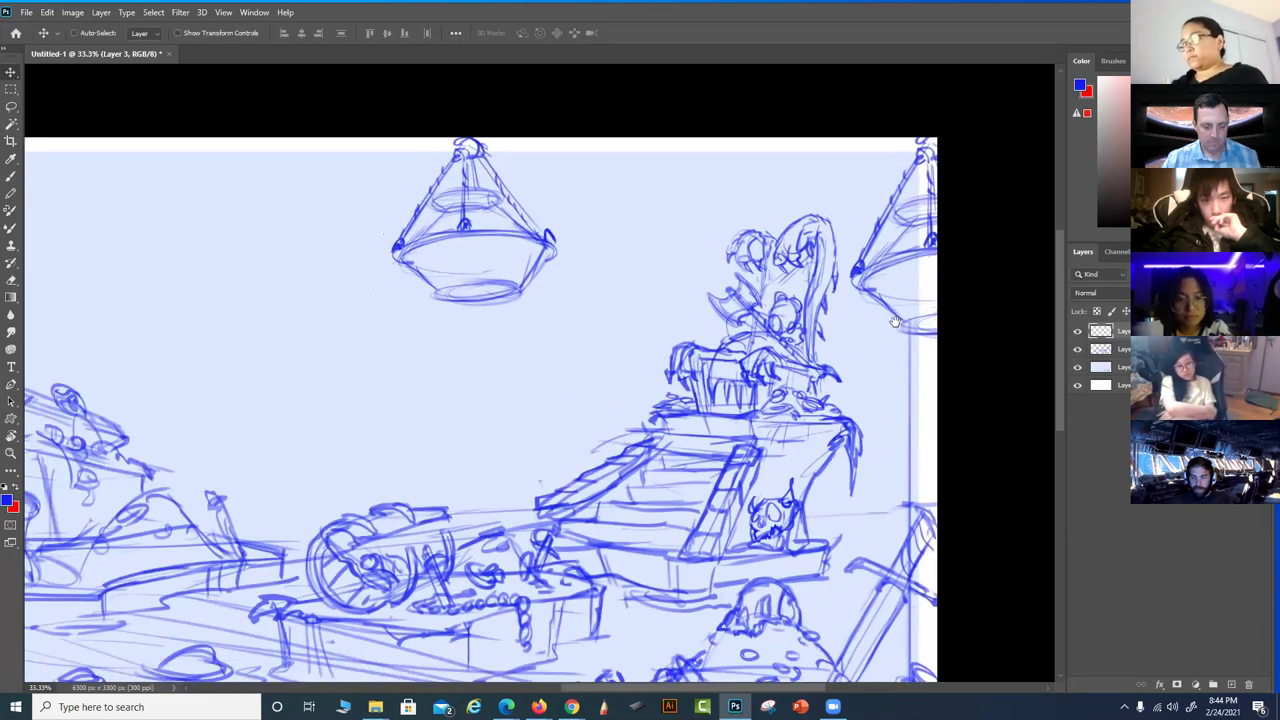
key(ctrl+shift+h)
scroll(647, 270, down, 2)
key(ctrl+shift+alt+n)
key(ctrl+minus)
key(ctrl+minus)
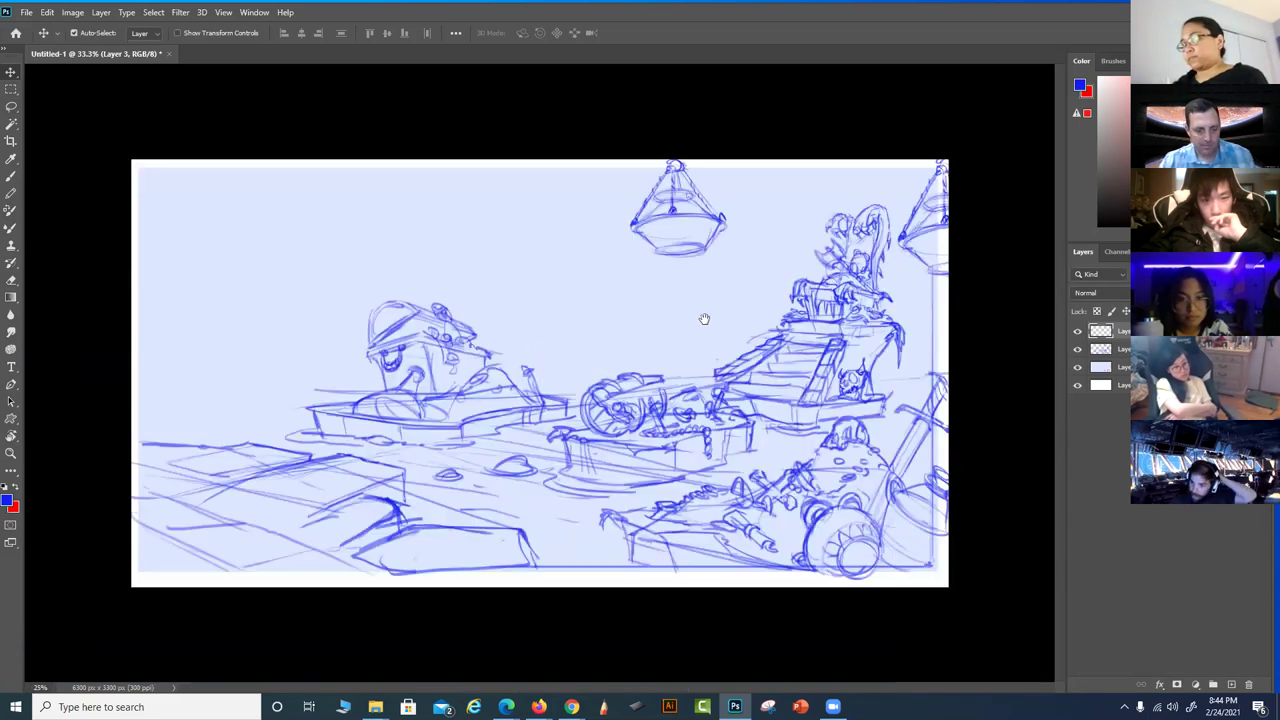
Move the chandelier copy to the top-left corner and enlarge it with Free Transform
mouse_move(610, 372)
mouse_down()
mouse_move(550, 335)
mouse_move(270, 240)
mouse_move(285, 266)
mouse_move(369, 293)
mouse_up()
key(ctrl+t)
drag(315, 258, 297, 231)
drag(257, 223, 271, 232)
key(Return)
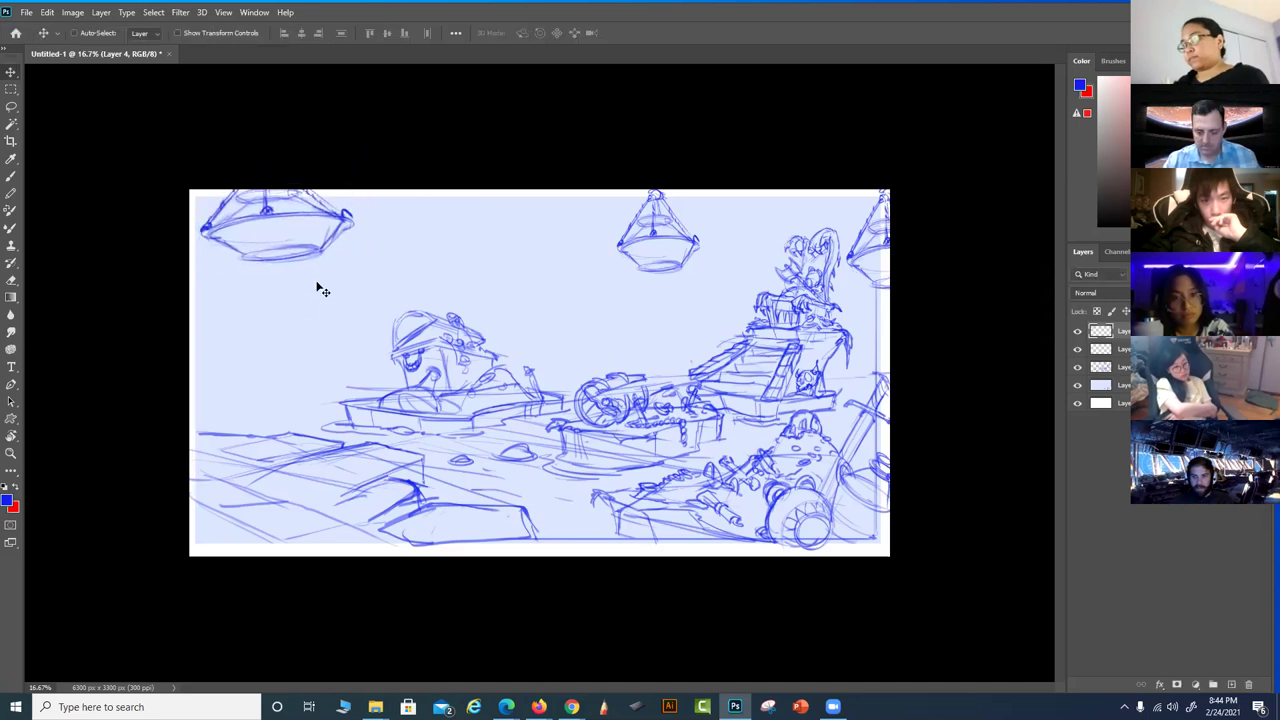
scroll(317, 286, up, 2)
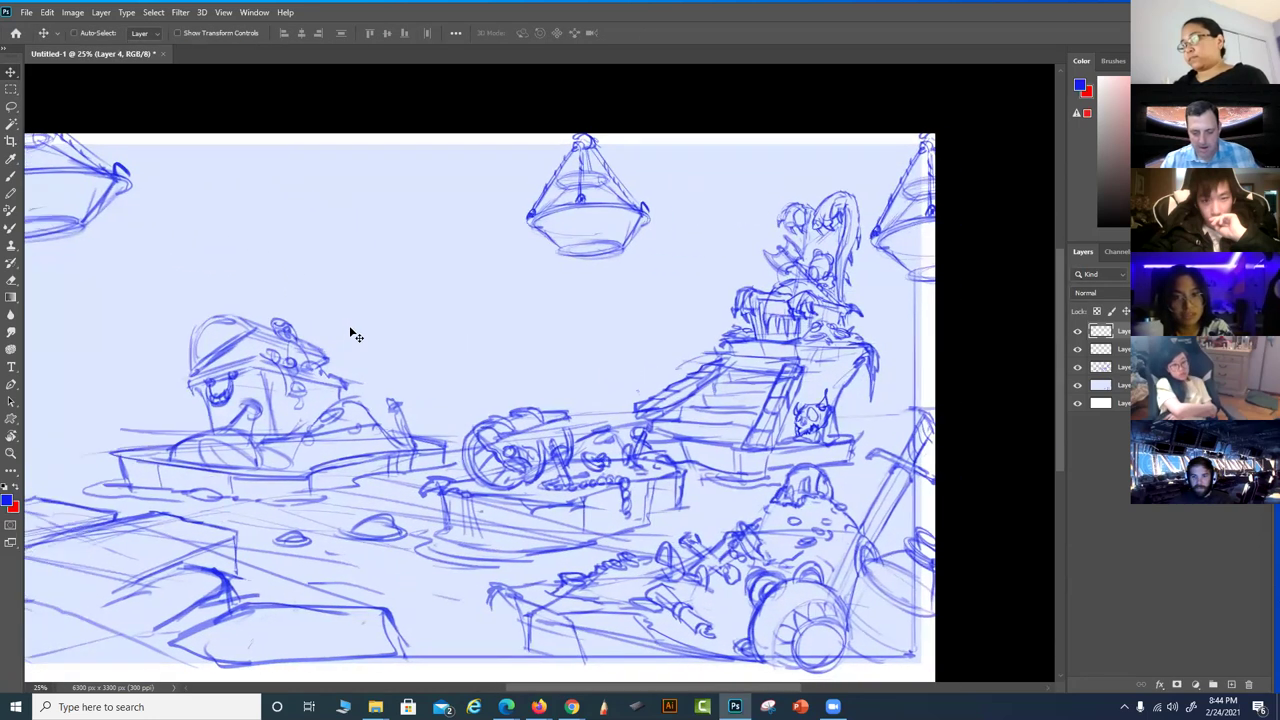
scroll(349, 328, down, 2)
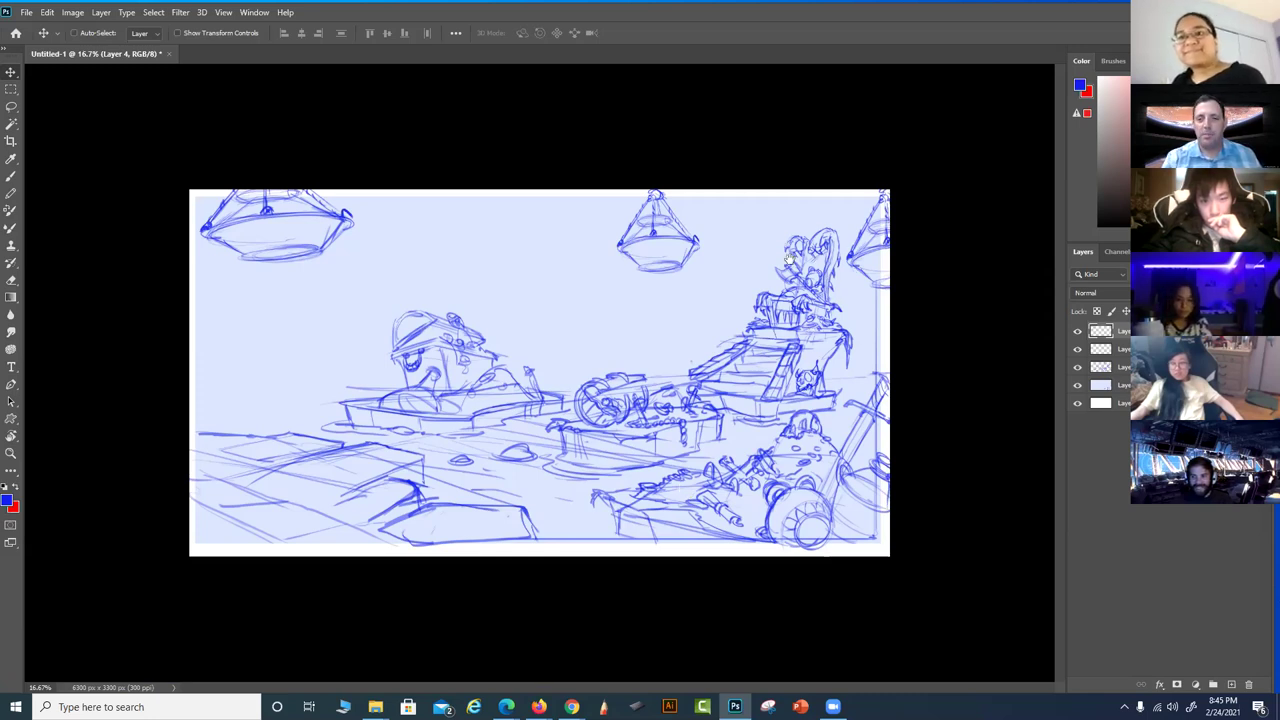
scroll(818, 252, up, 1)
scroll(820, 252, up, 1)
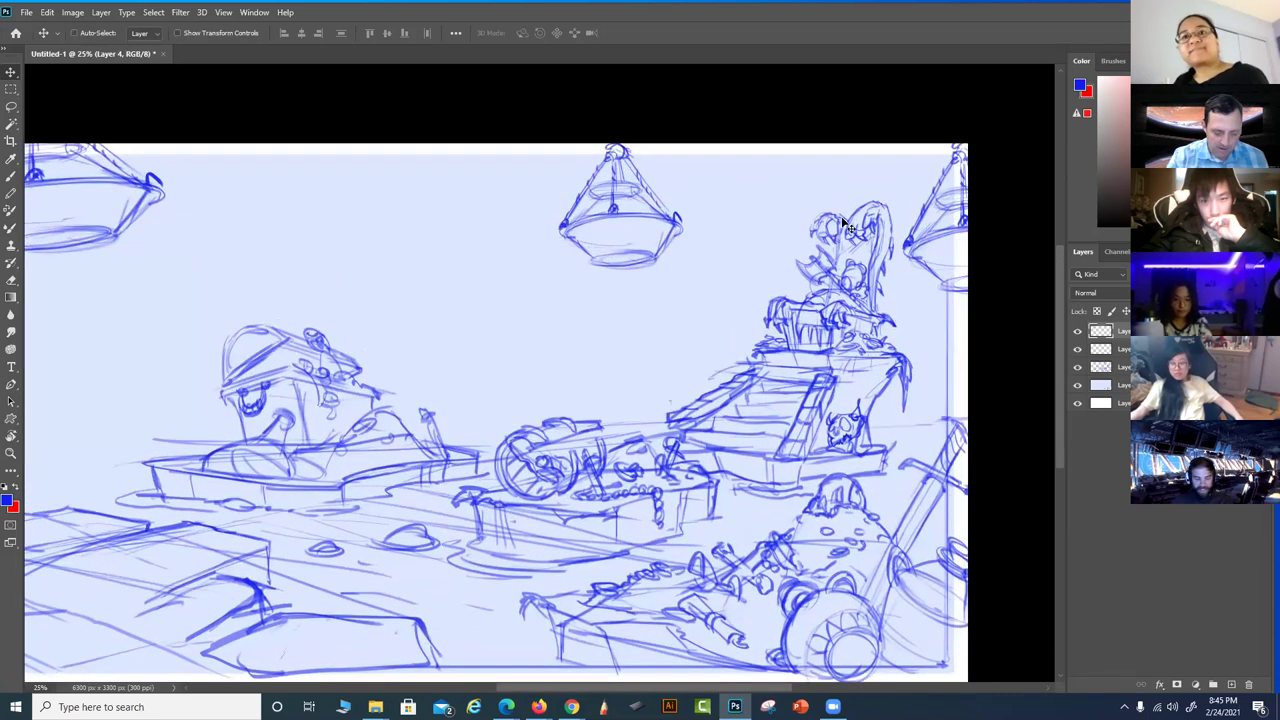
key(b)
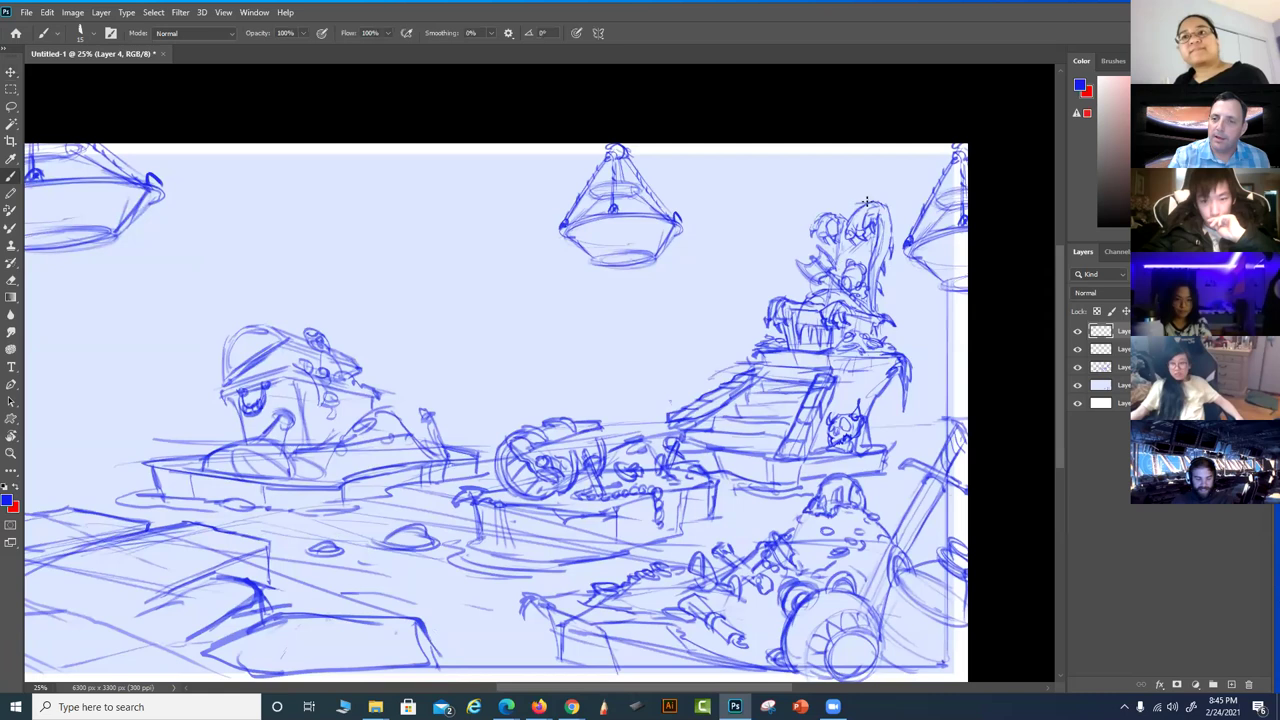
Sketch the canopy's top and curving left edge above the throne, with claws along it
mouse_move(899, 175)
mouse_down()
mouse_move(850, 149)
mouse_move(821, 157)
mouse_move(830, 145)
mouse_move(815, 174)
mouse_move(829, 147)
mouse_move(780, 183)
mouse_move(818, 162)
mouse_up()
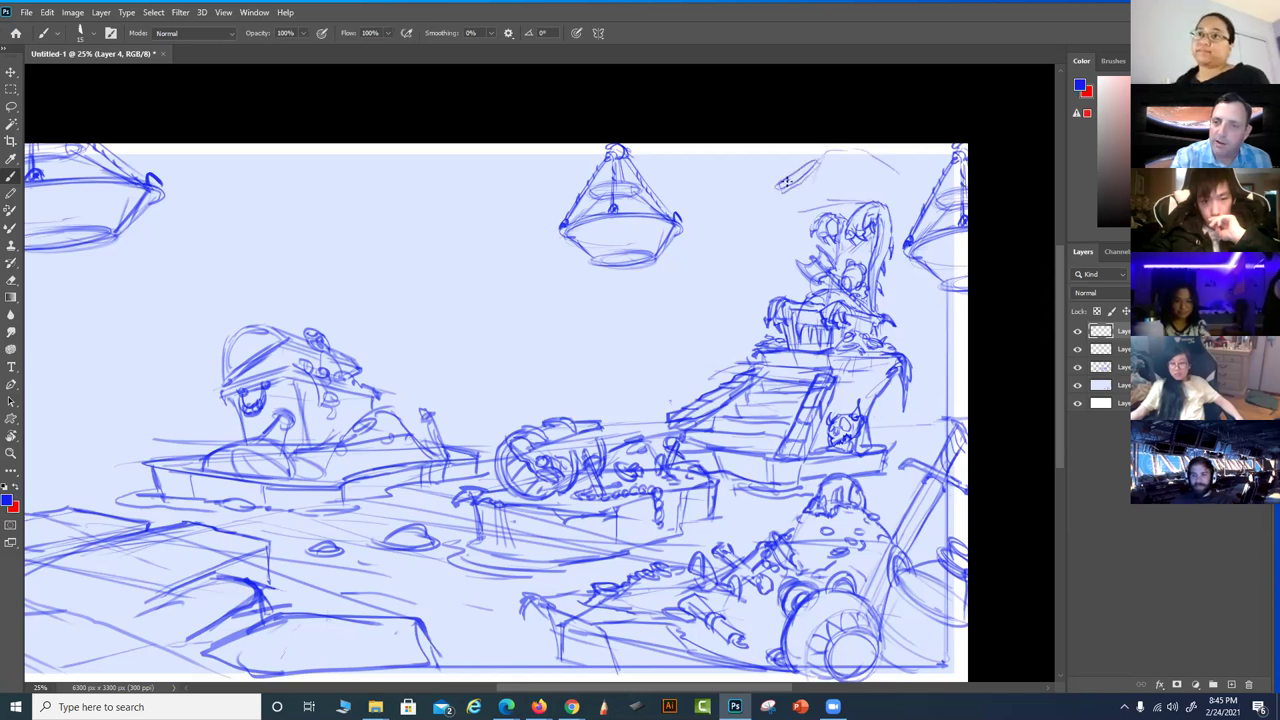
drag(810, 158, 801, 187)
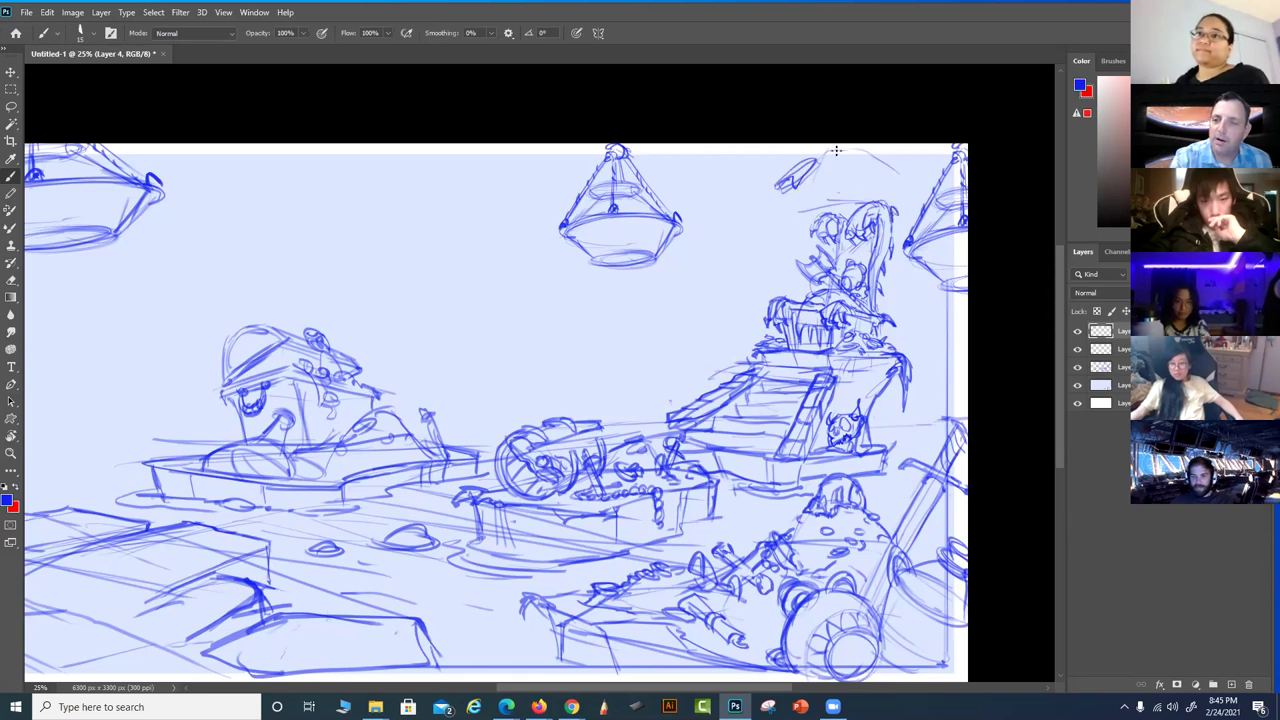
mouse_move(787, 182)
mouse_down()
mouse_move(756, 201)
mouse_move(783, 180)
mouse_move(731, 235)
mouse_up()
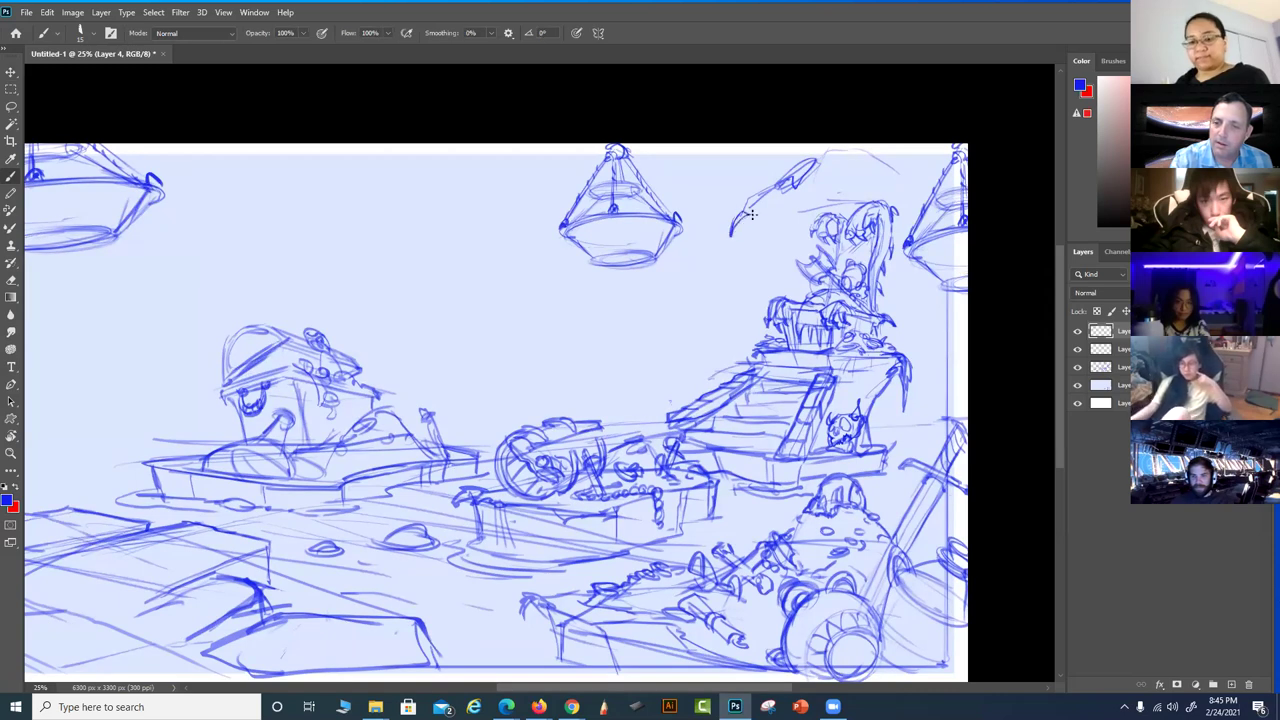
drag(773, 193, 749, 222)
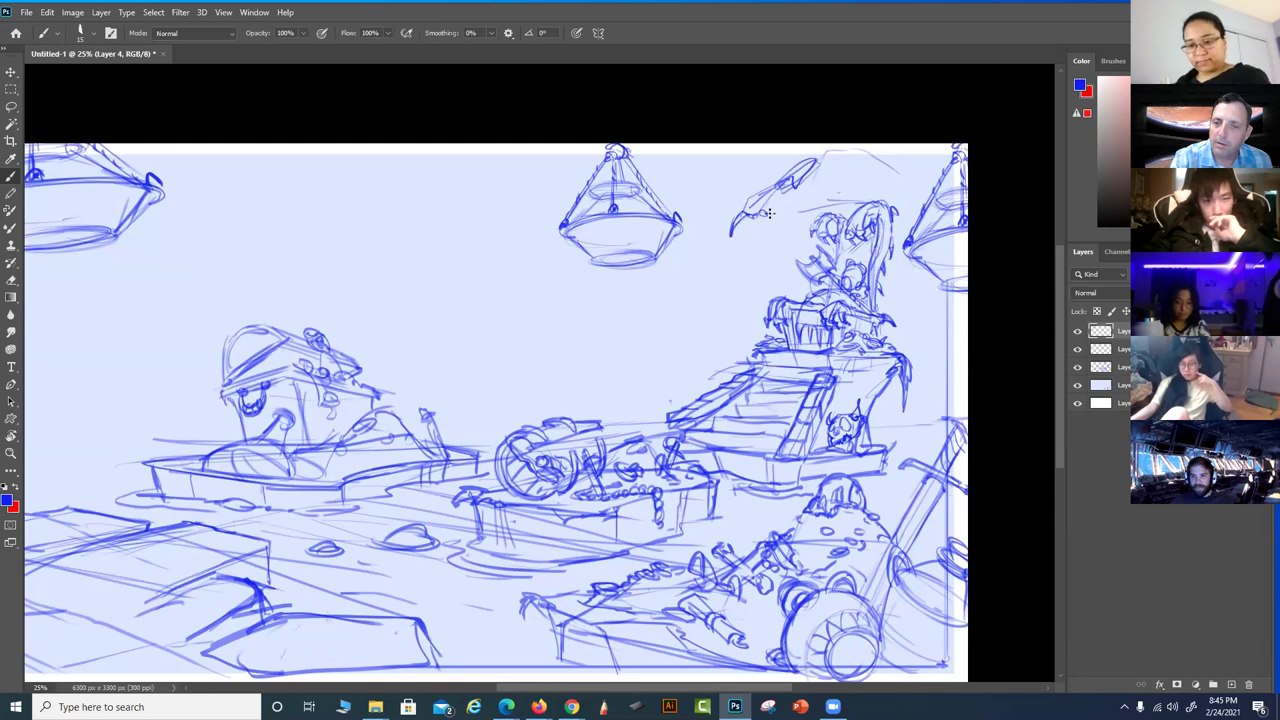
drag(772, 220, 822, 203)
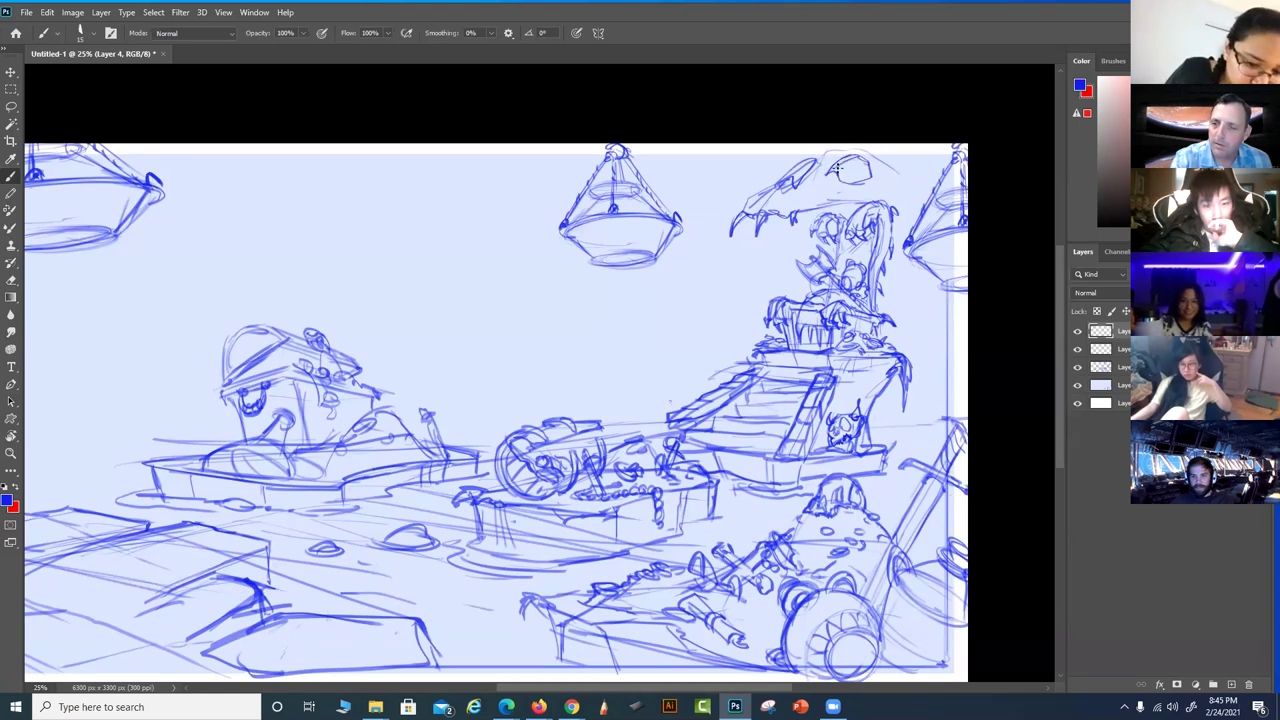
Darken the canopy's jaw and ink its teeth, then merge the layers down
mouse_move(868, 183)
mouse_down()
mouse_move(811, 160)
mouse_move(830, 148)
mouse_move(896, 170)
mouse_move(898, 216)
mouse_up()
drag(818, 203, 897, 210)
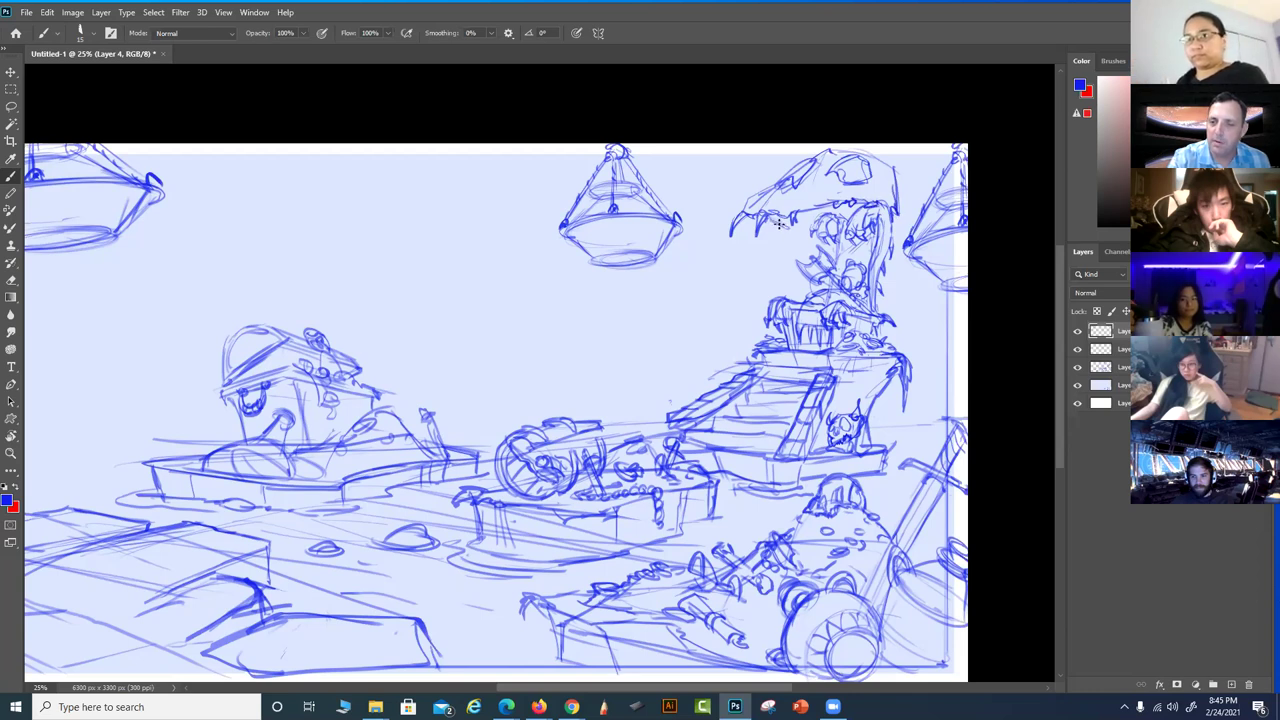
drag(815, 214, 846, 203)
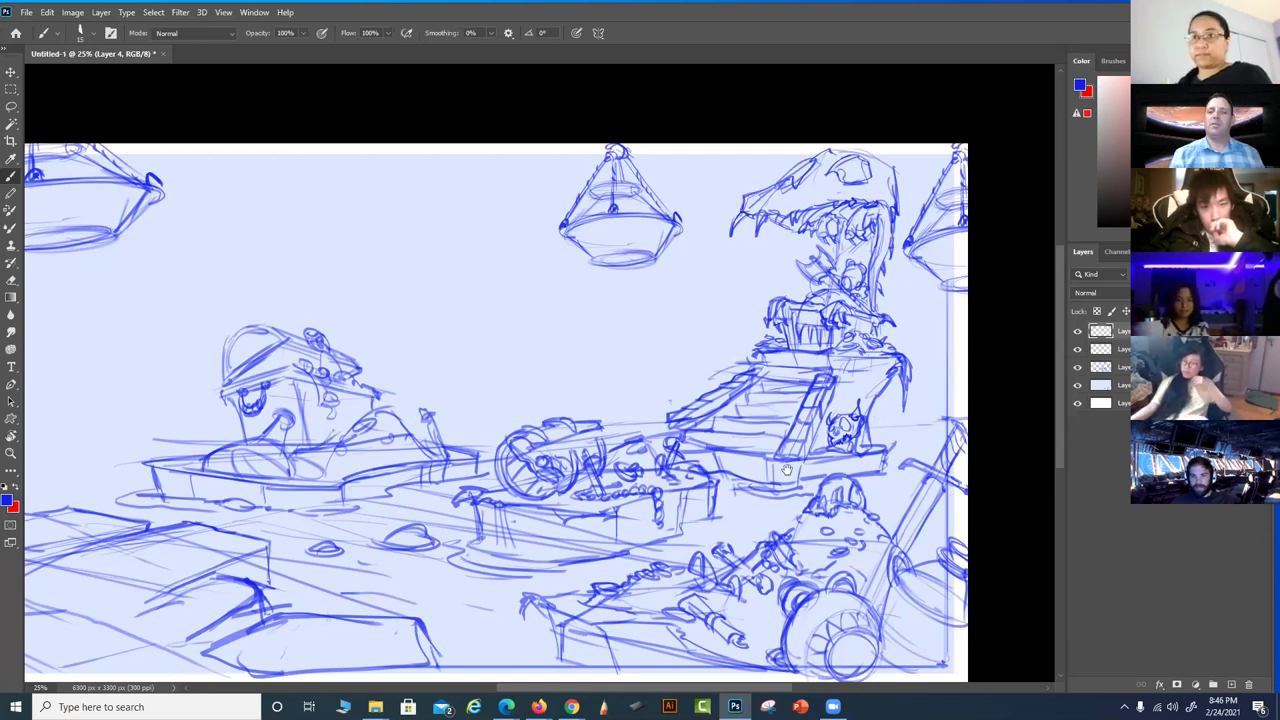
drag(725, 470, 801, 480)
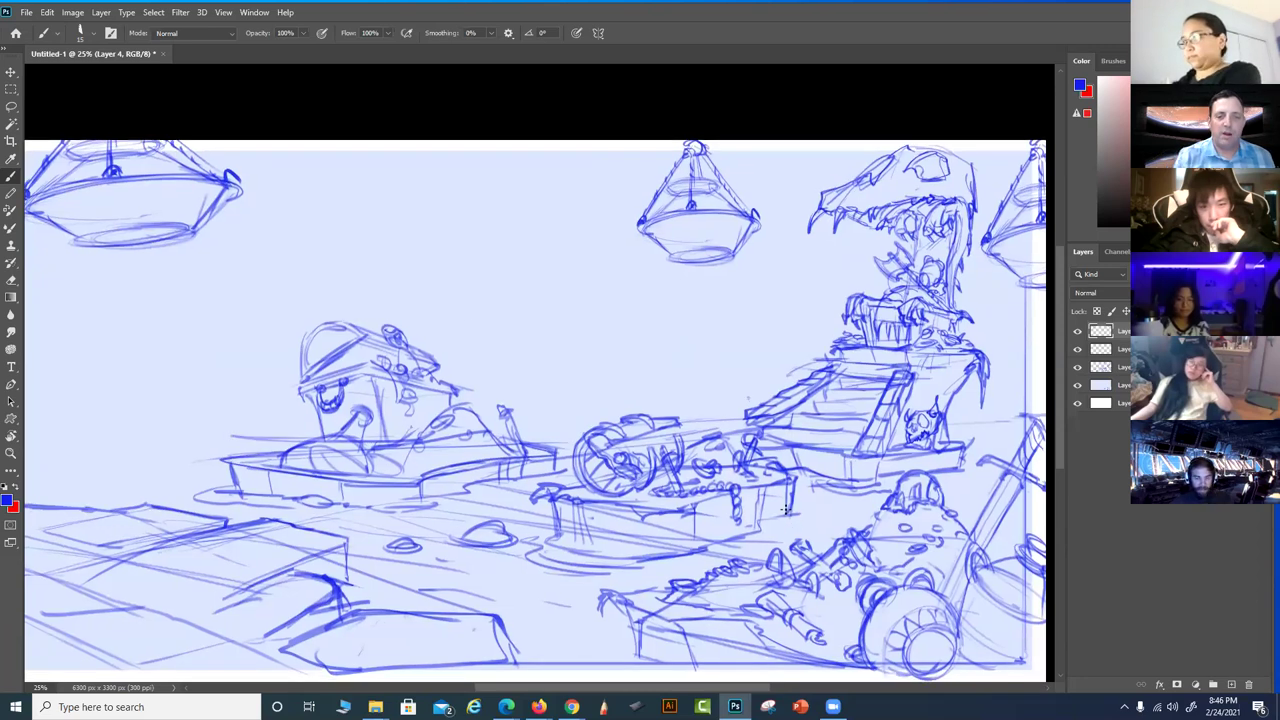
key(ctrl+e)
key(ctrl+e)
mouse_move(470, 412)
mouse_down()
mouse_move(576, 304)
mouse_move(786, 205)
mouse_up()
key(ctrl+z)
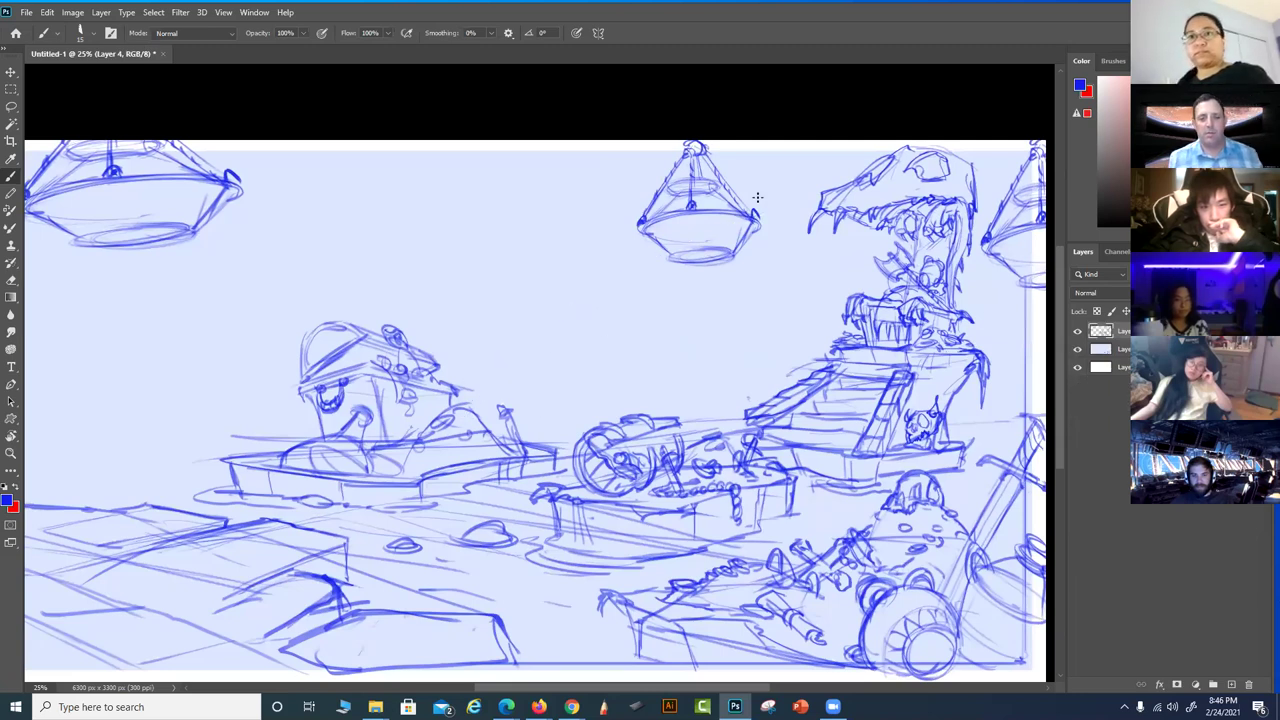
mouse_move(529, 372)
mouse_down()
mouse_move(374, 259)
mouse_move(270, 206)
mouse_up()
key(ctrl+z)
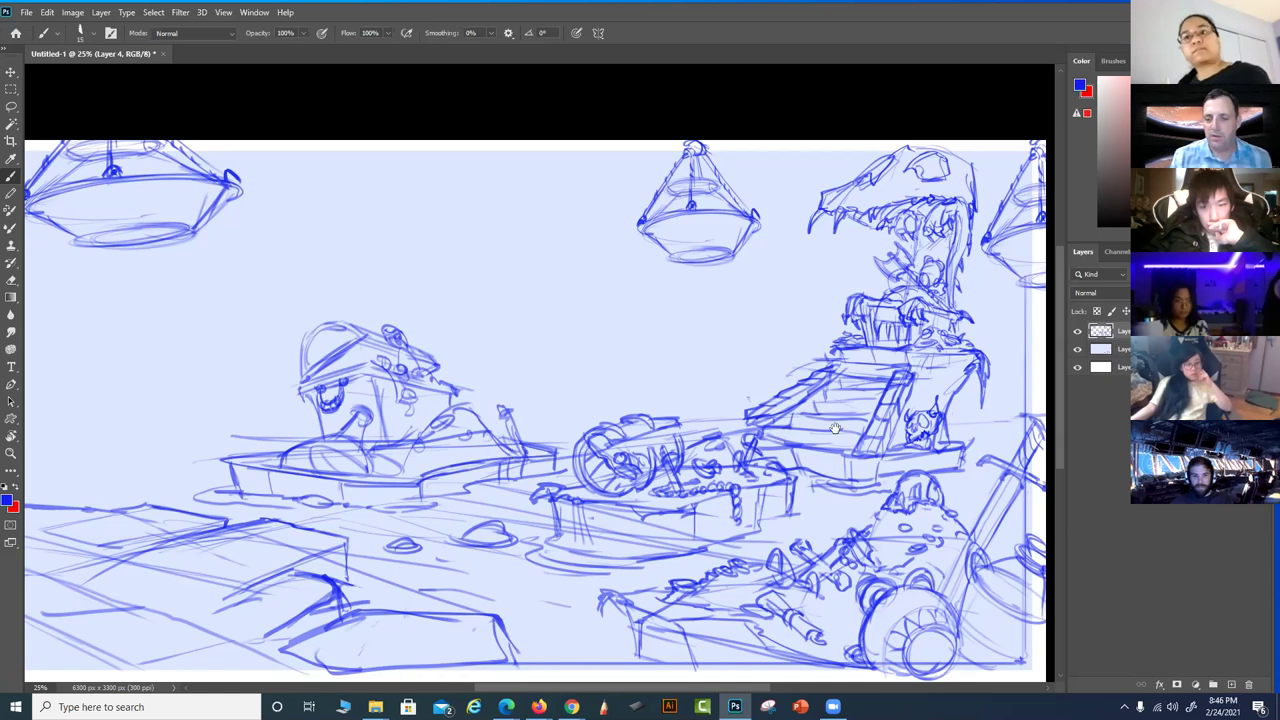
drag(835, 428, 803, 408)
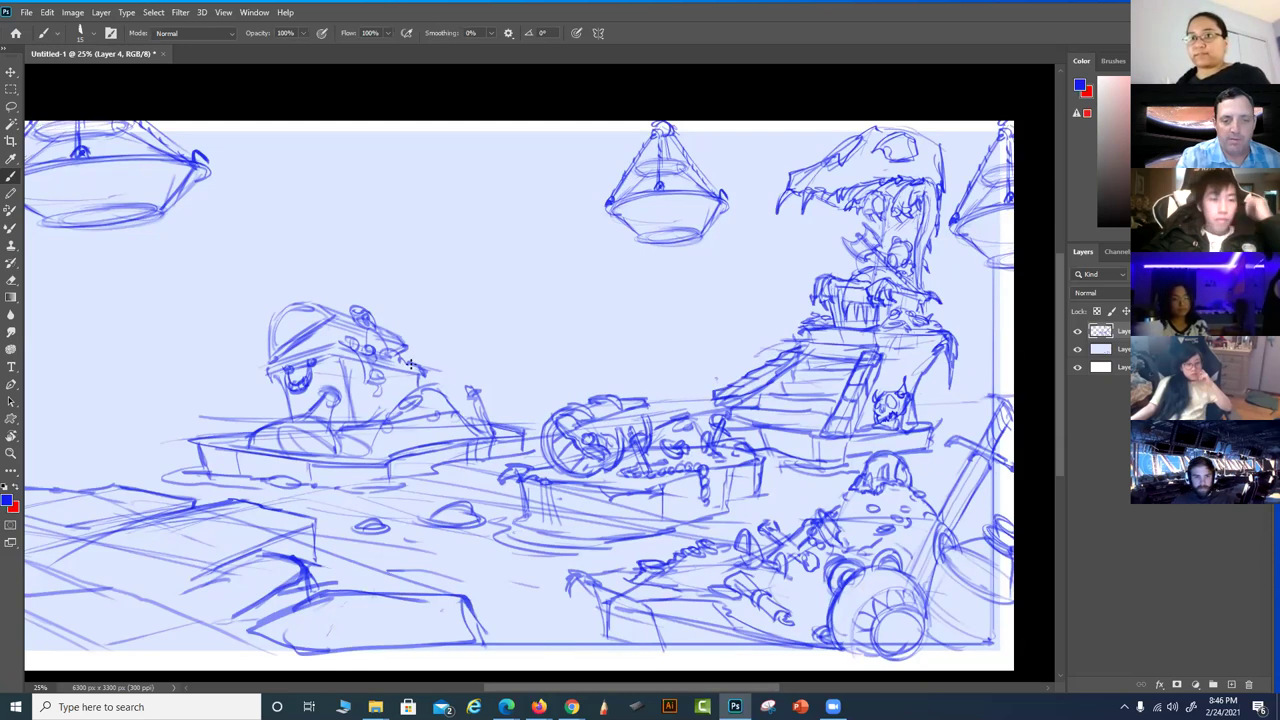
drag(416, 362, 419, 125)
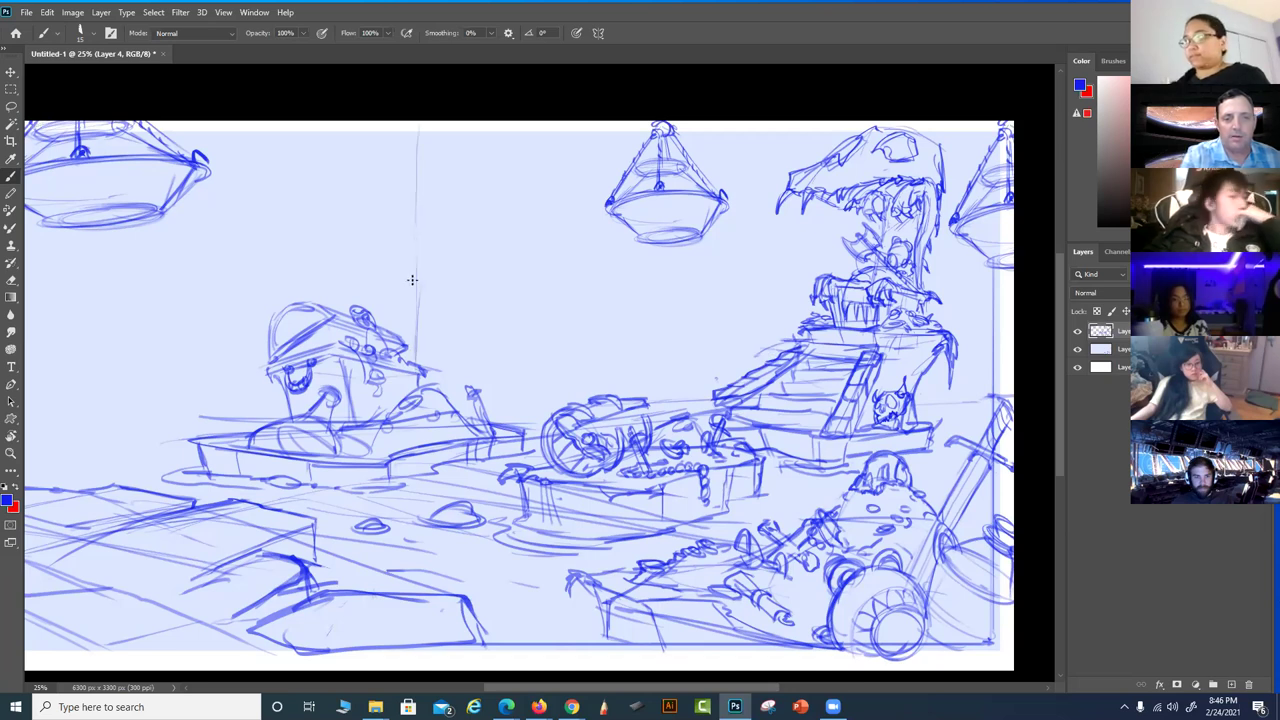
drag(398, 330, 411, 172)
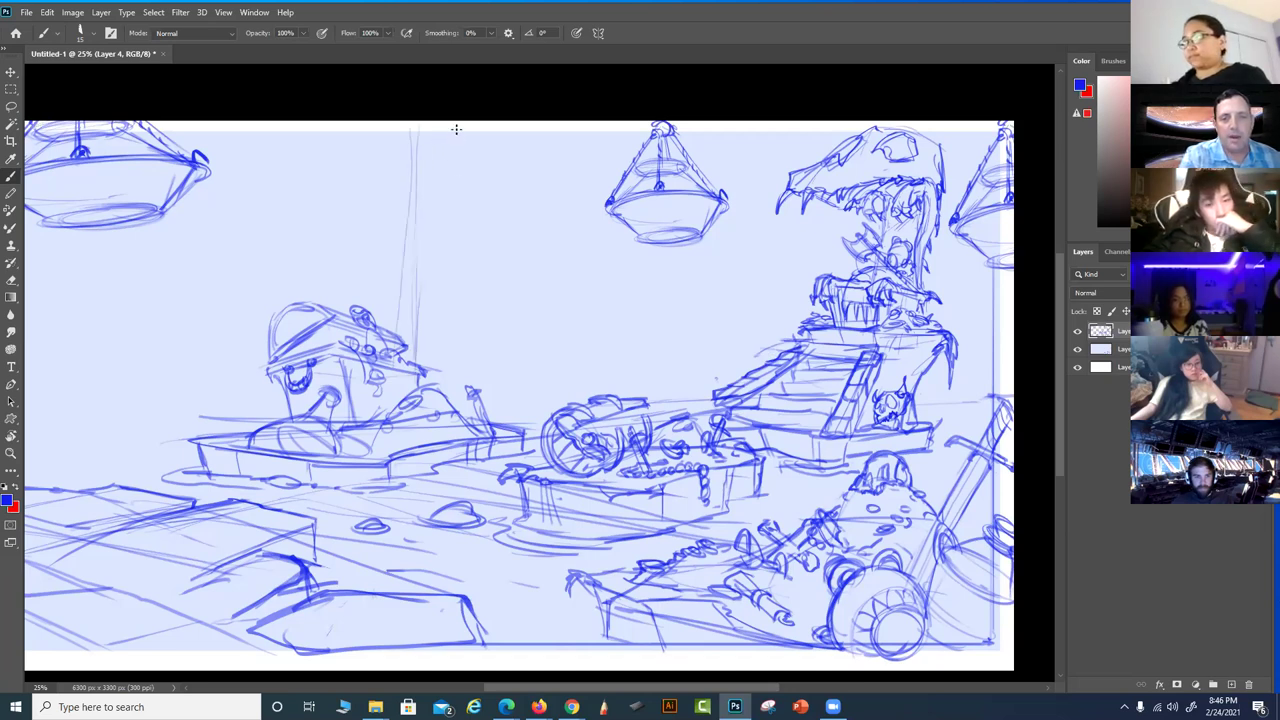
drag(434, 218, 426, 376)
drag(438, 130, 425, 338)
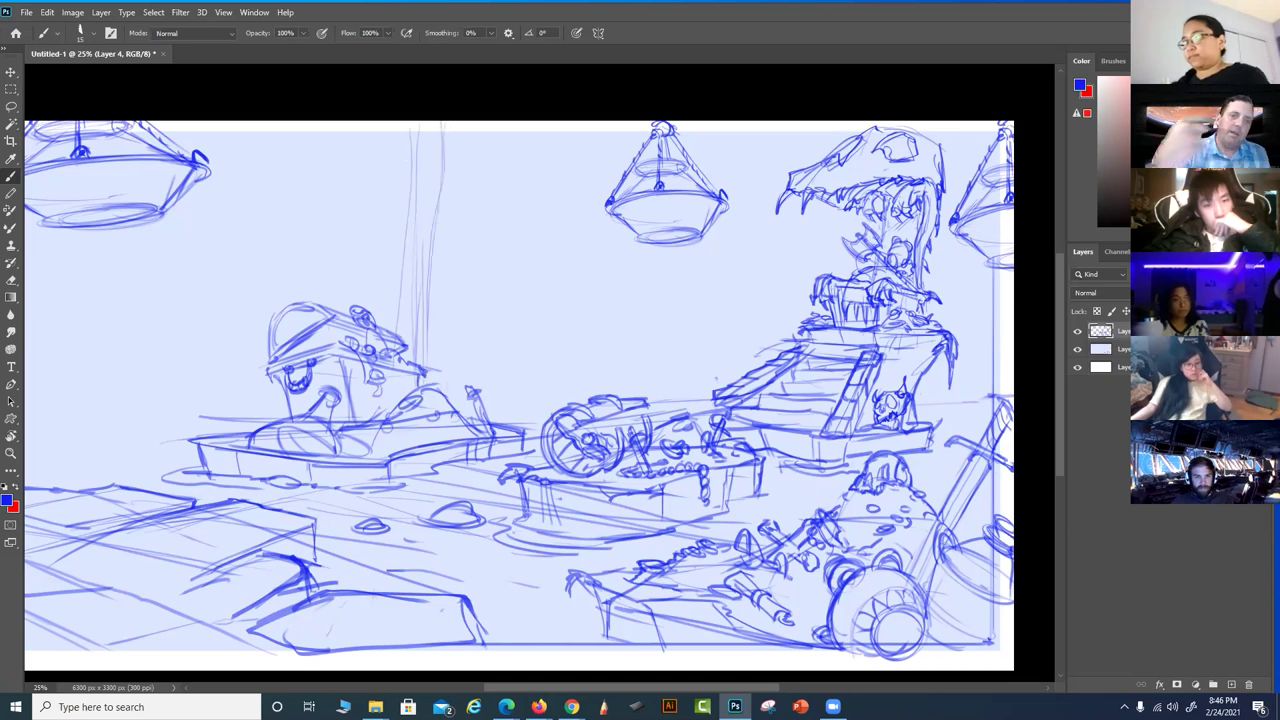
drag(409, 130, 398, 262)
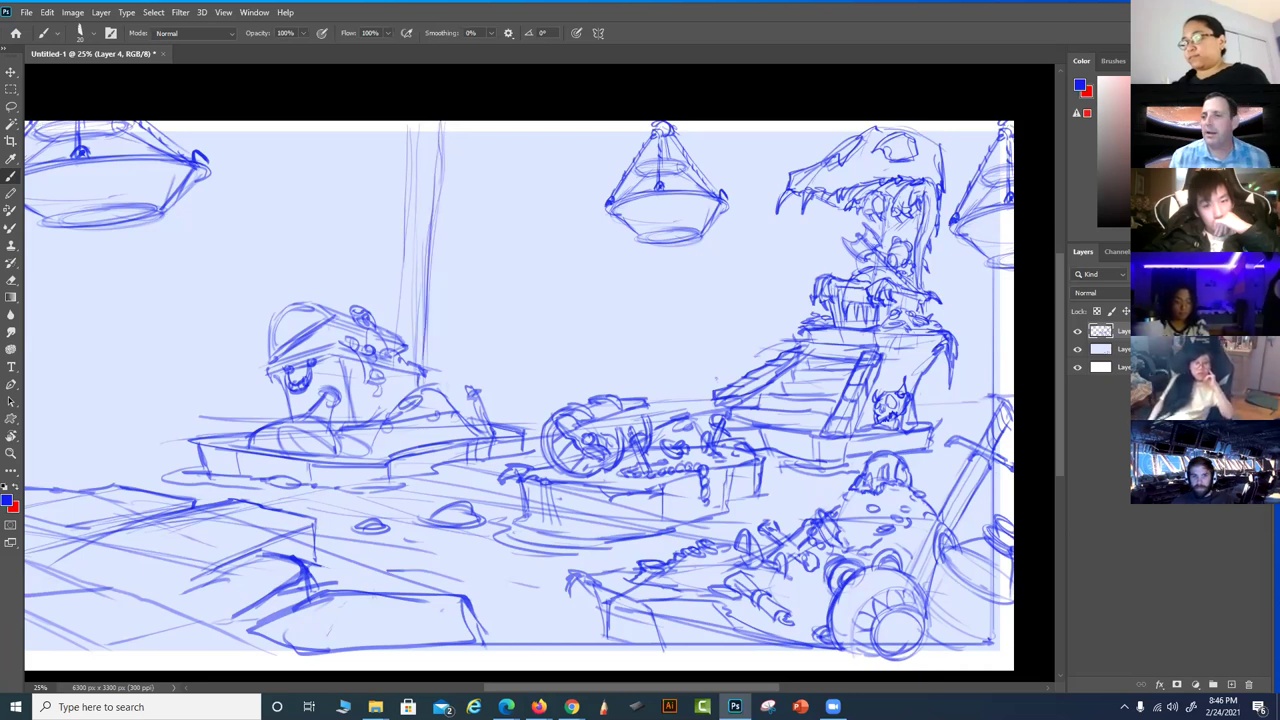
key(x)
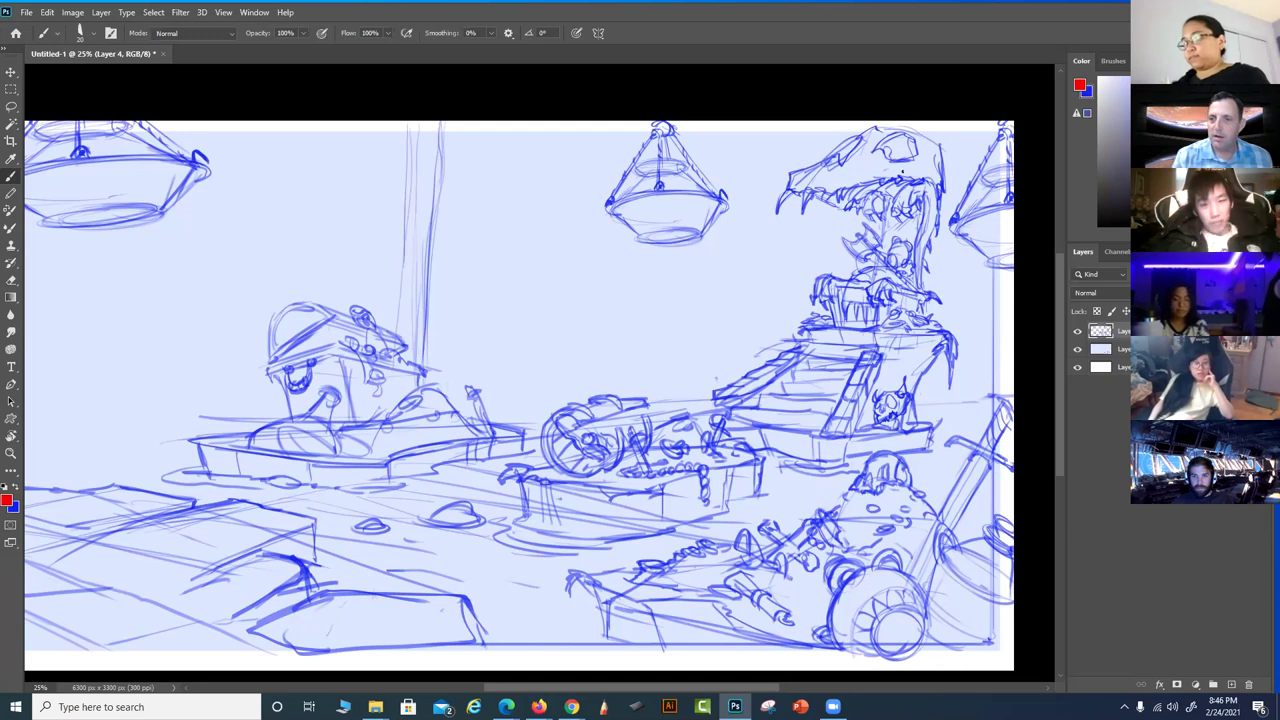
mouse_move(905, 164)
mouse_down()
mouse_move(864, 302)
mouse_move(794, 419)
mouse_move(369, 537)
mouse_move(98, 597)
mouse_up()
key(ctrl+z)
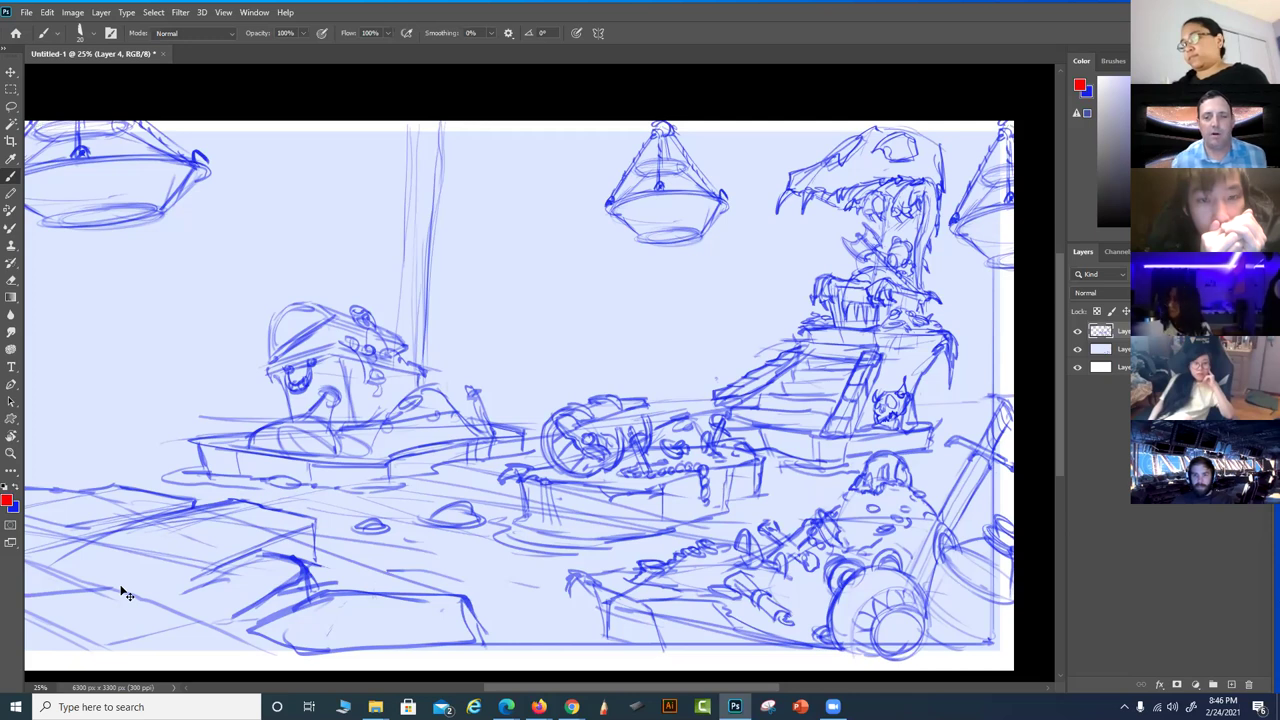
key(ctrl+z)
key(ctrl+z)
key(ctrl+z)
key(ctrl+z)
key(ctrl+z)
key(ctrl+z)
key(ctrl+z)
key(x)
Sketch a large curved sail with its mast above the boat mid-scene
drag(586, 433, 583, 440)
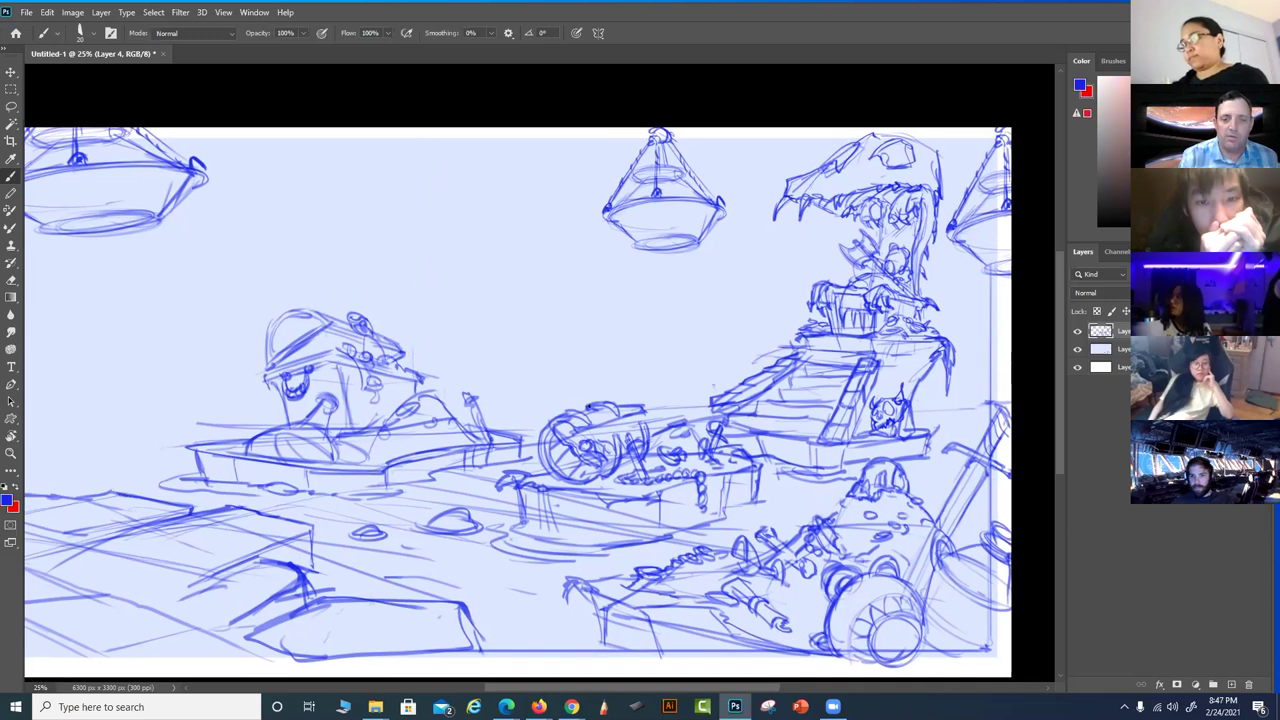
mouse_move(342, 309)
mouse_down()
mouse_move(476, 247)
mouse_move(500, 272)
mouse_move(492, 345)
mouse_move(515, 425)
mouse_up()
mouse_move(505, 312)
mouse_down()
mouse_move(505, 405)
mouse_move(489, 245)
mouse_move(415, 296)
mouse_move(390, 336)
mouse_up()
mouse_move(330, 308)
mouse_down()
mouse_move(496, 238)
mouse_move(525, 178)
mouse_up()
mouse_move(460, 240)
mouse_down()
mouse_move(550, 142)
mouse_move(494, 272)
mouse_up()
mouse_move(556, 156)
mouse_down()
mouse_move(580, 127)
mouse_move(498, 183)
mouse_up()
drag(486, 197, 449, 221)
drag(393, 256, 450, 222)
drag(340, 300, 550, 130)
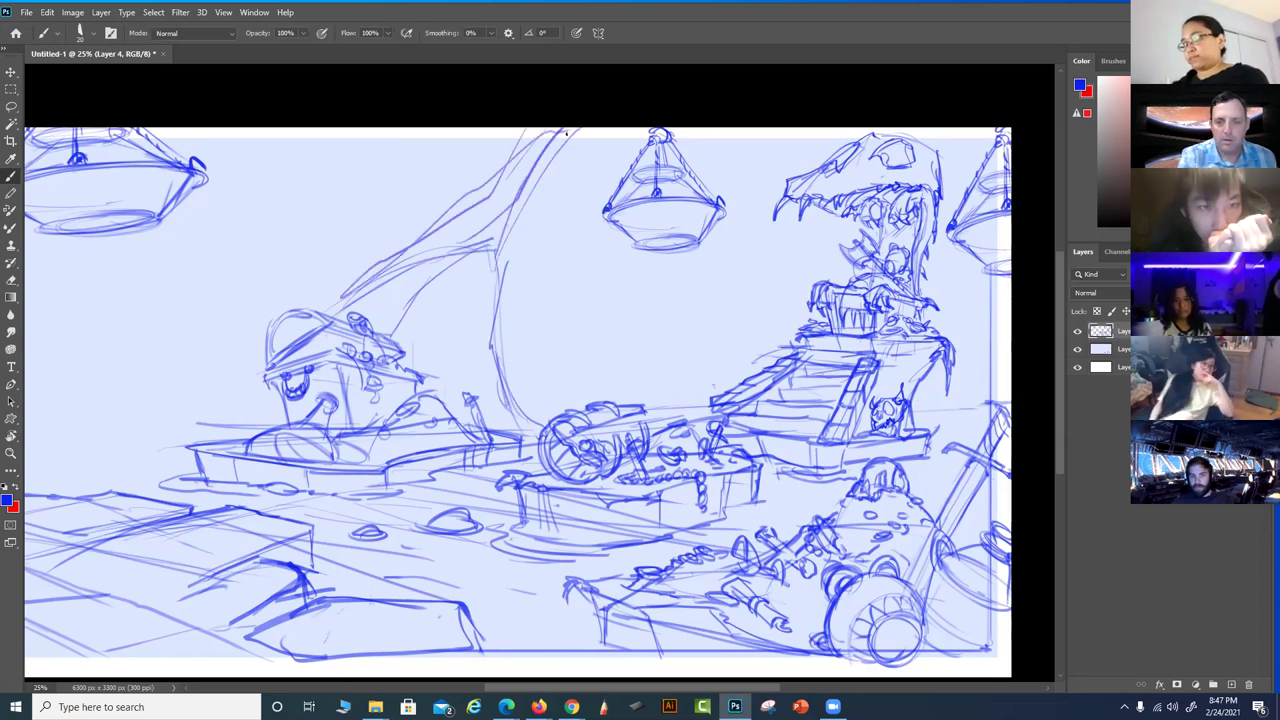
drag(920, 132, 950, 165)
drag(976, 256, 978, 410)
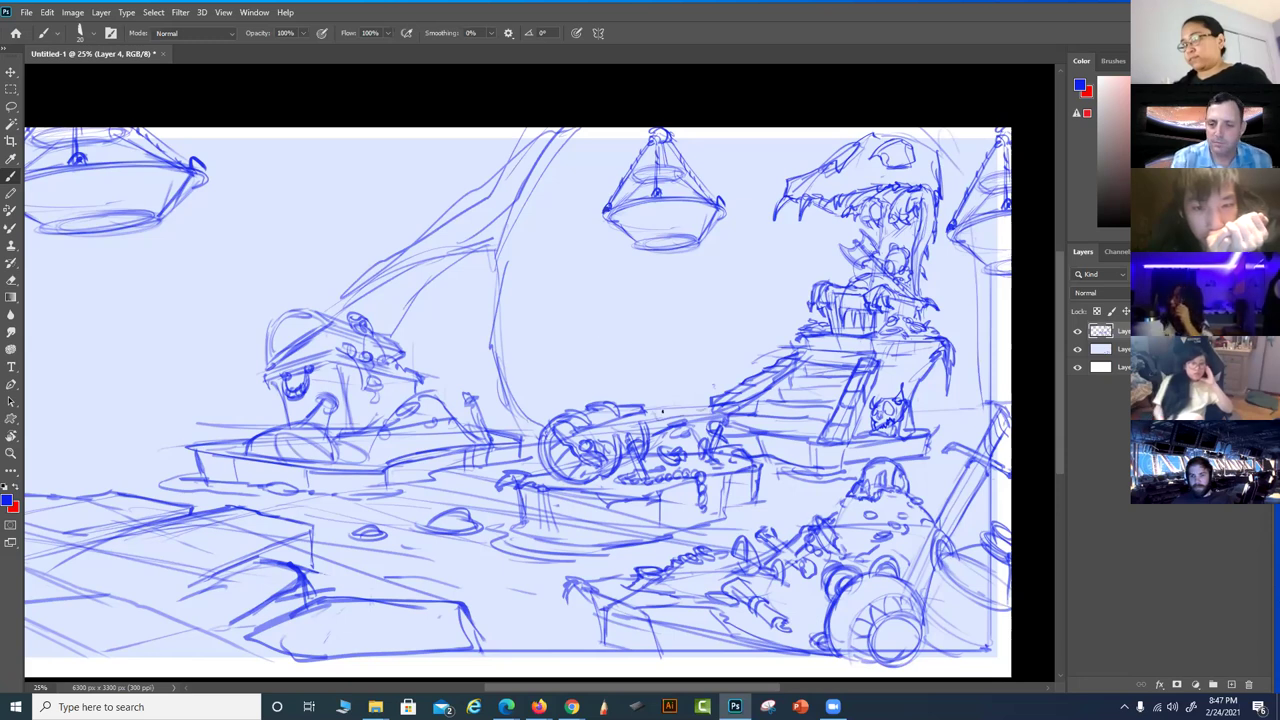
Draw a smaller sail's mast and slanted edges, undoing a stray stroke beside it
drag(661, 410, 687, 334)
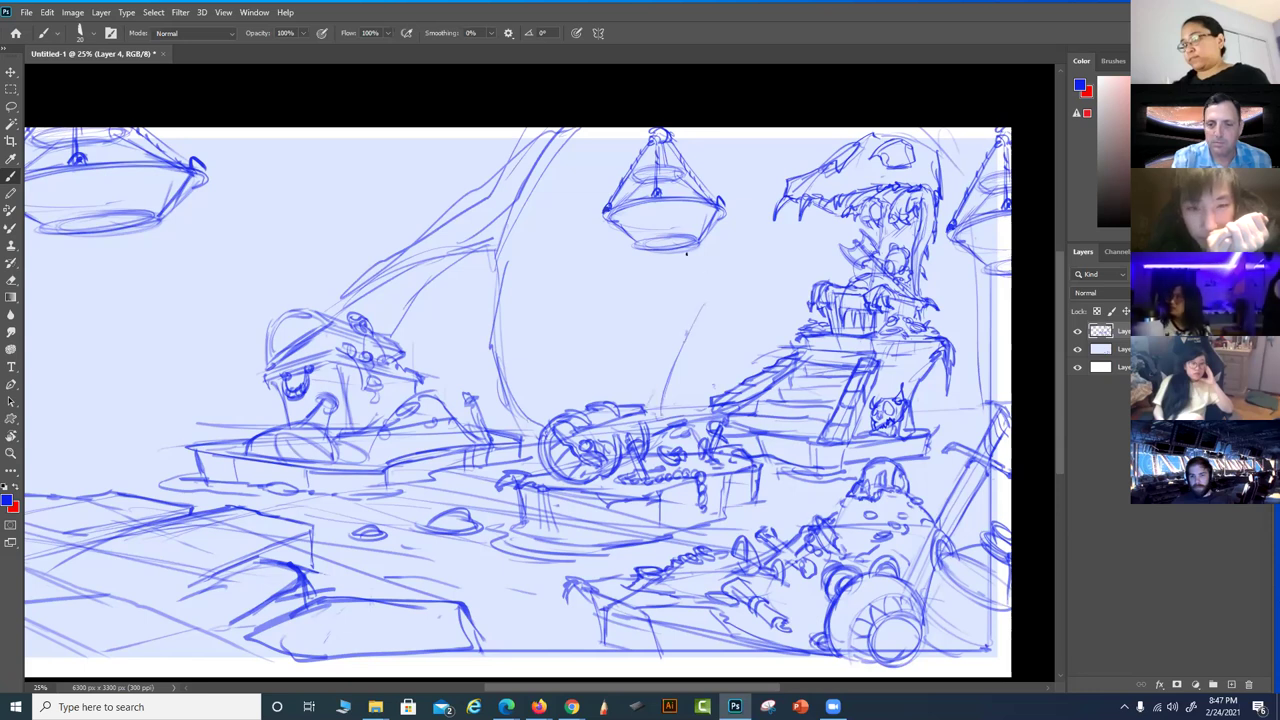
mouse_move(698, 303)
mouse_down()
mouse_move(623, 375)
mouse_move(648, 402)
mouse_move(686, 333)
mouse_up()
mouse_move(664, 404)
mouse_down()
mouse_move(700, 298)
mouse_move(622, 382)
mouse_up()
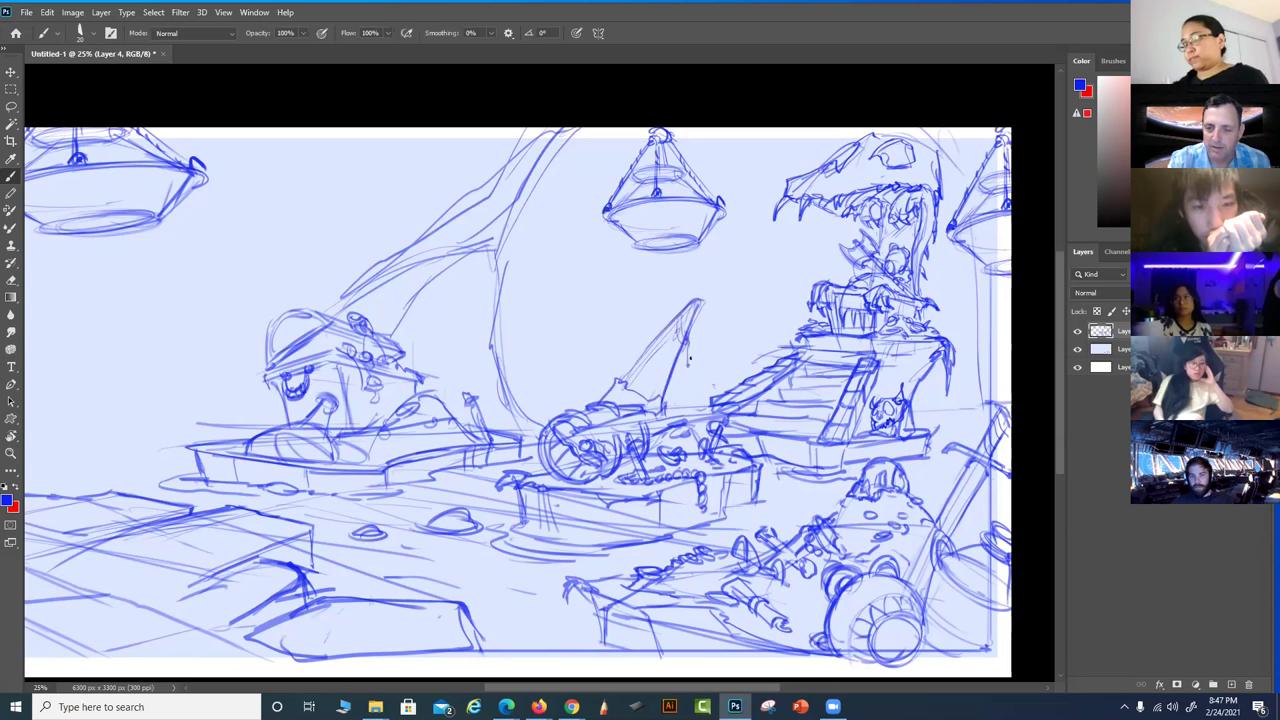
drag(697, 302, 676, 342)
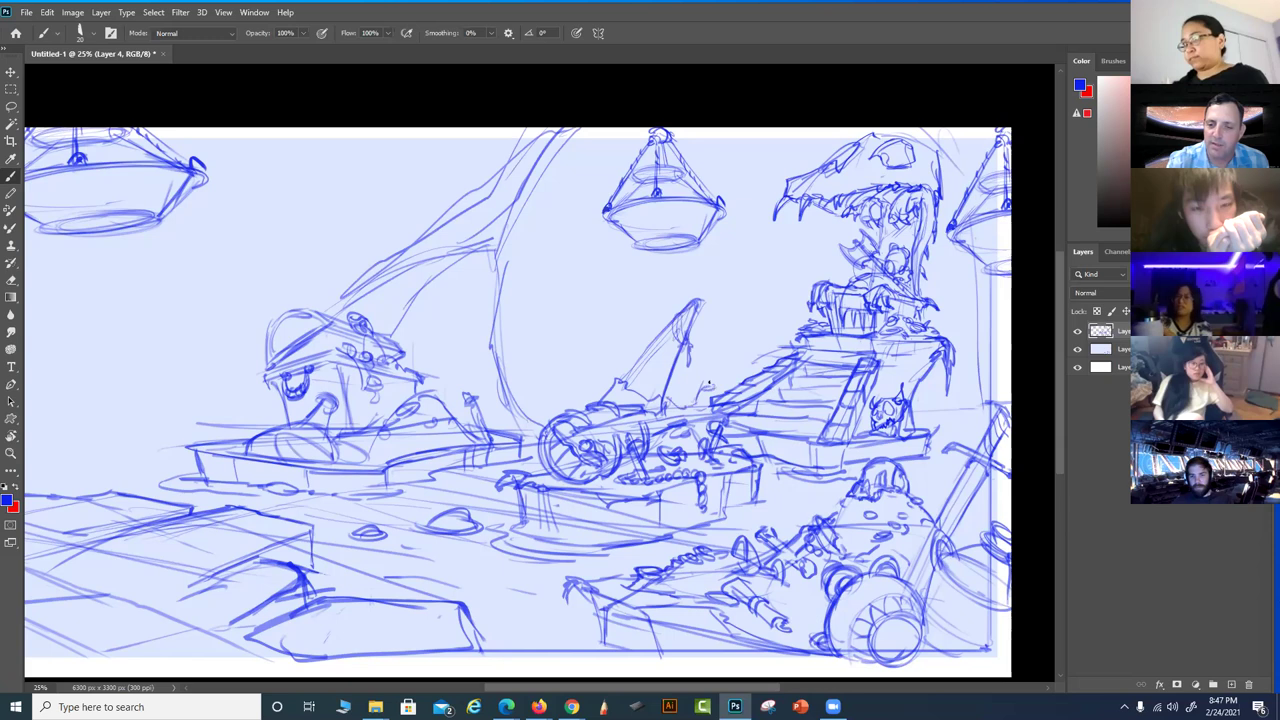
drag(720, 320, 705, 384)
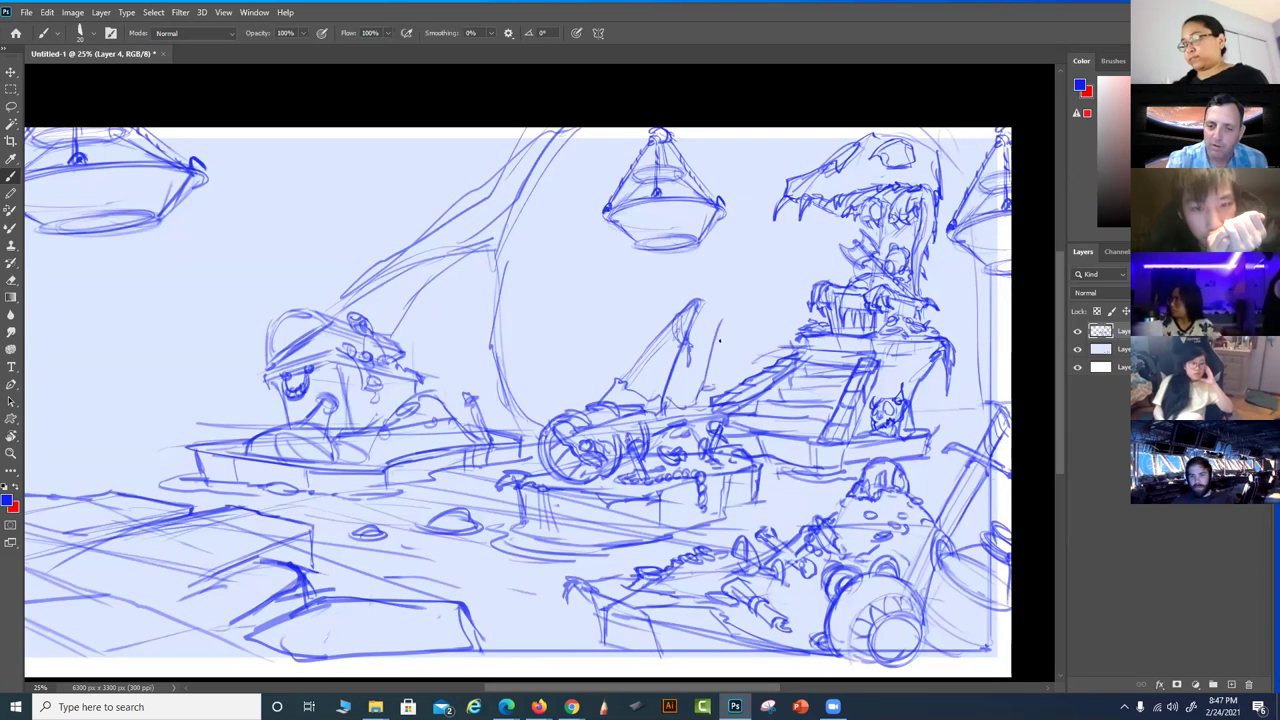
key(ctrl+z)
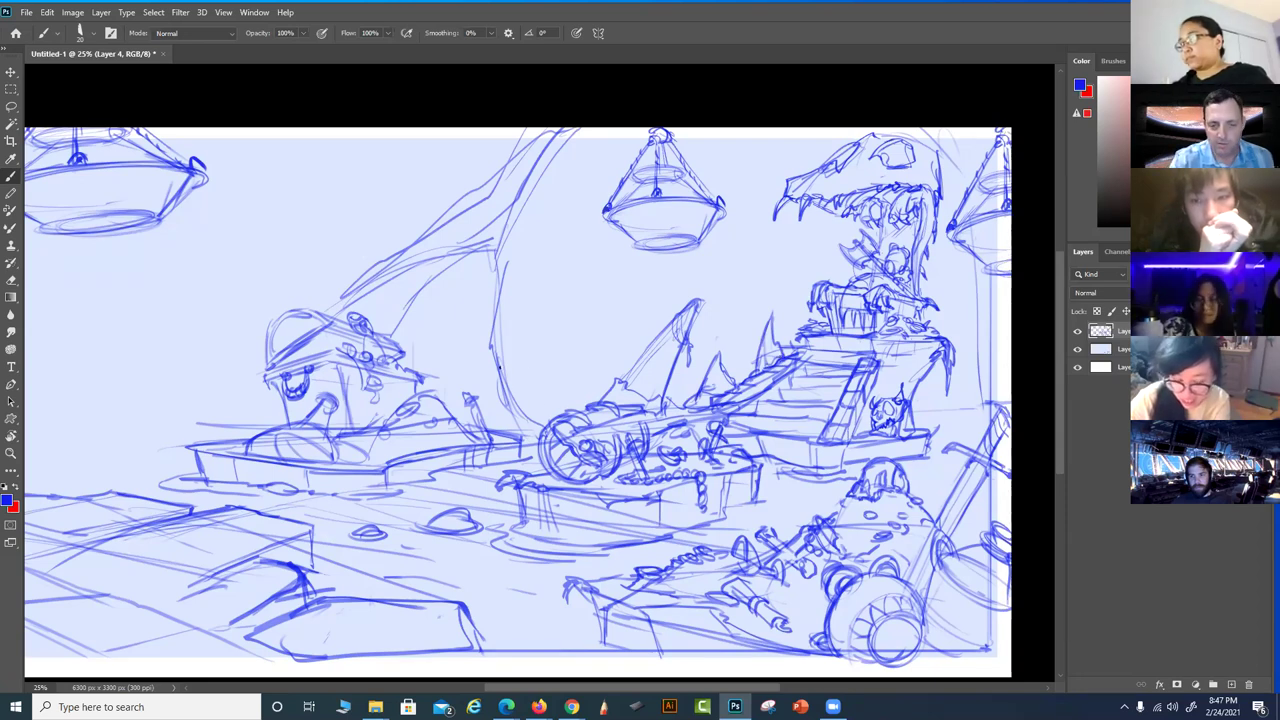
Outline a pointed sail left of the central ship and hatch lines inside it
mouse_move(500, 380)
mouse_down()
mouse_move(558, 406)
mouse_move(552, 417)
mouse_move(552, 385)
mouse_up()
drag(502, 350, 572, 297)
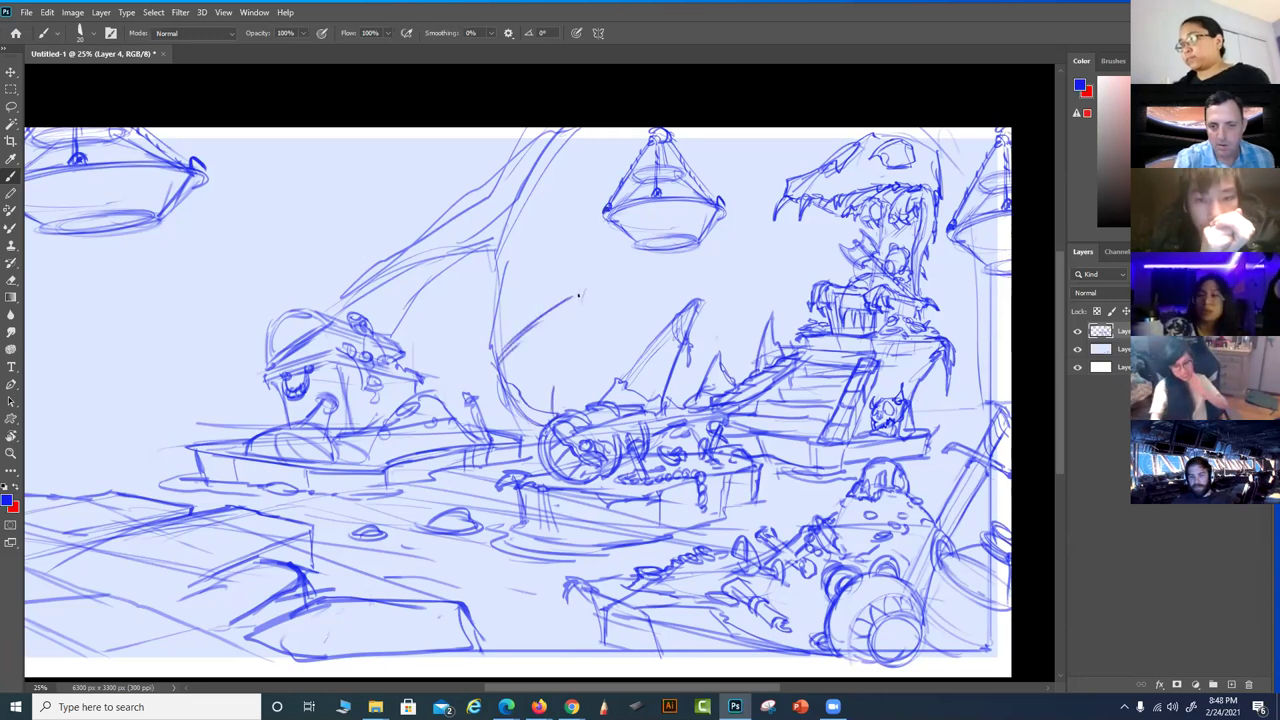
drag(552, 408, 575, 352)
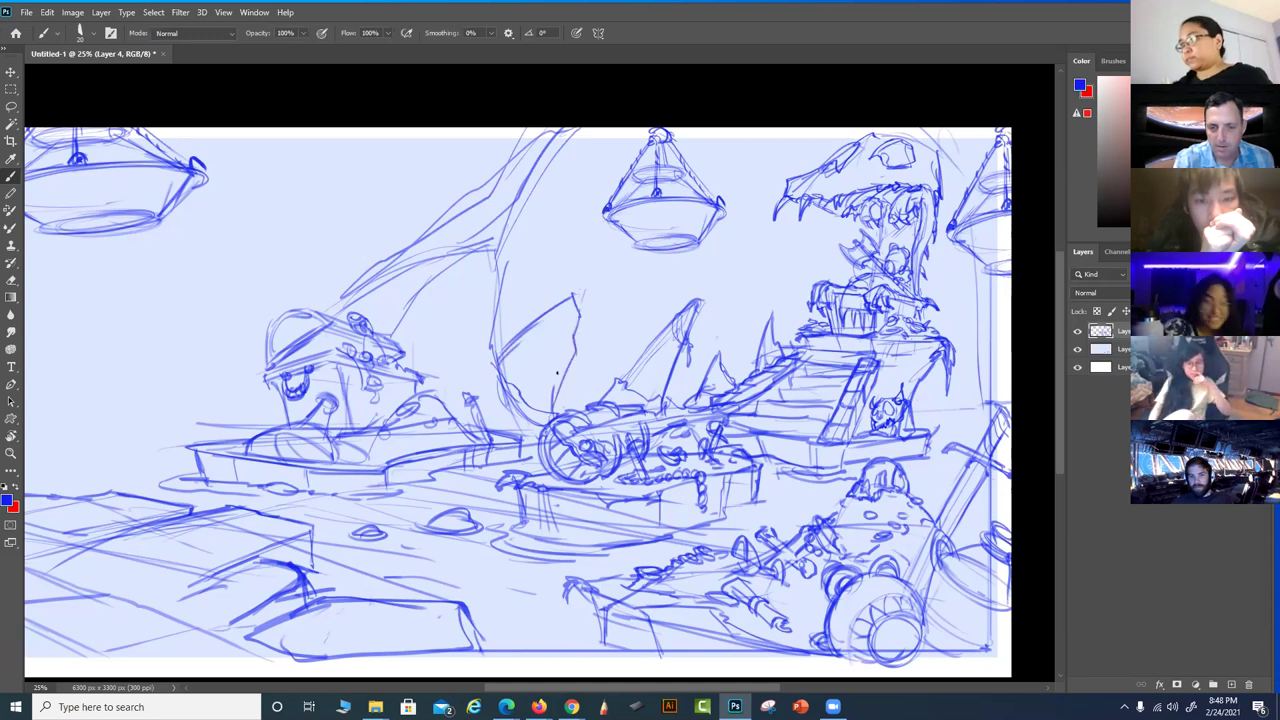
mouse_move(568, 305)
mouse_down()
mouse_move(552, 380)
mouse_move(563, 381)
mouse_up()
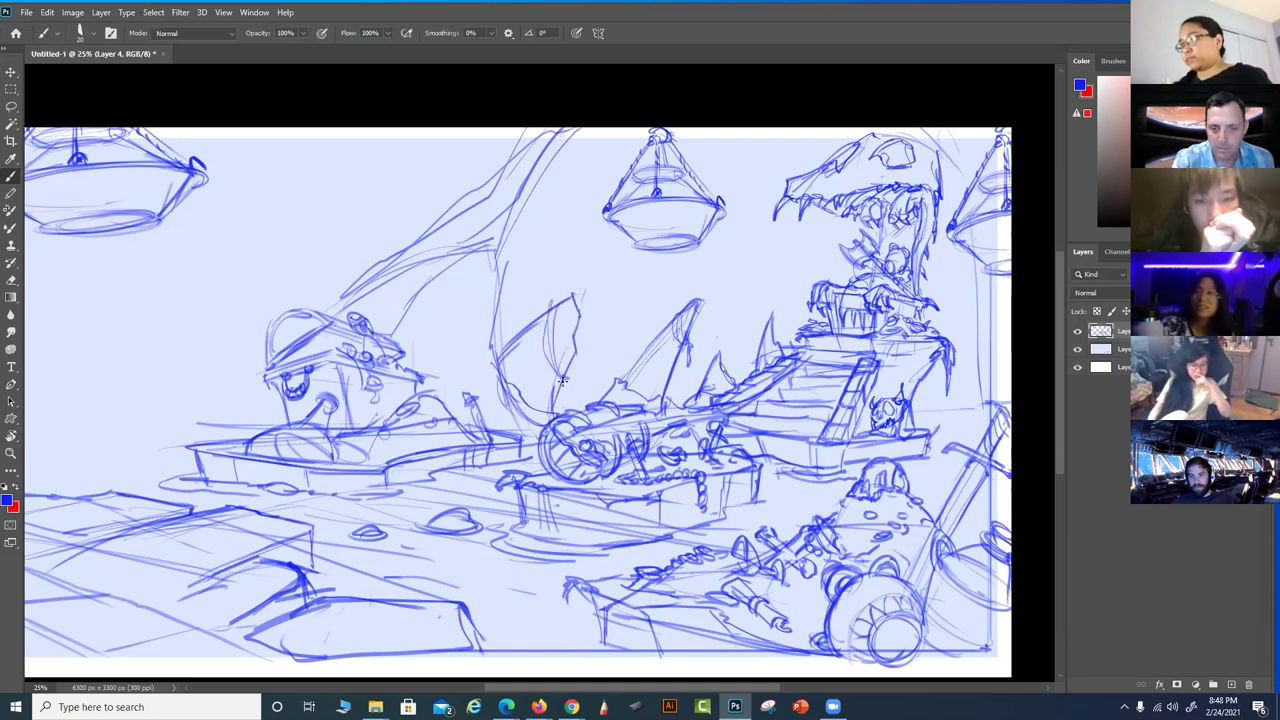
drag(571, 301, 566, 325)
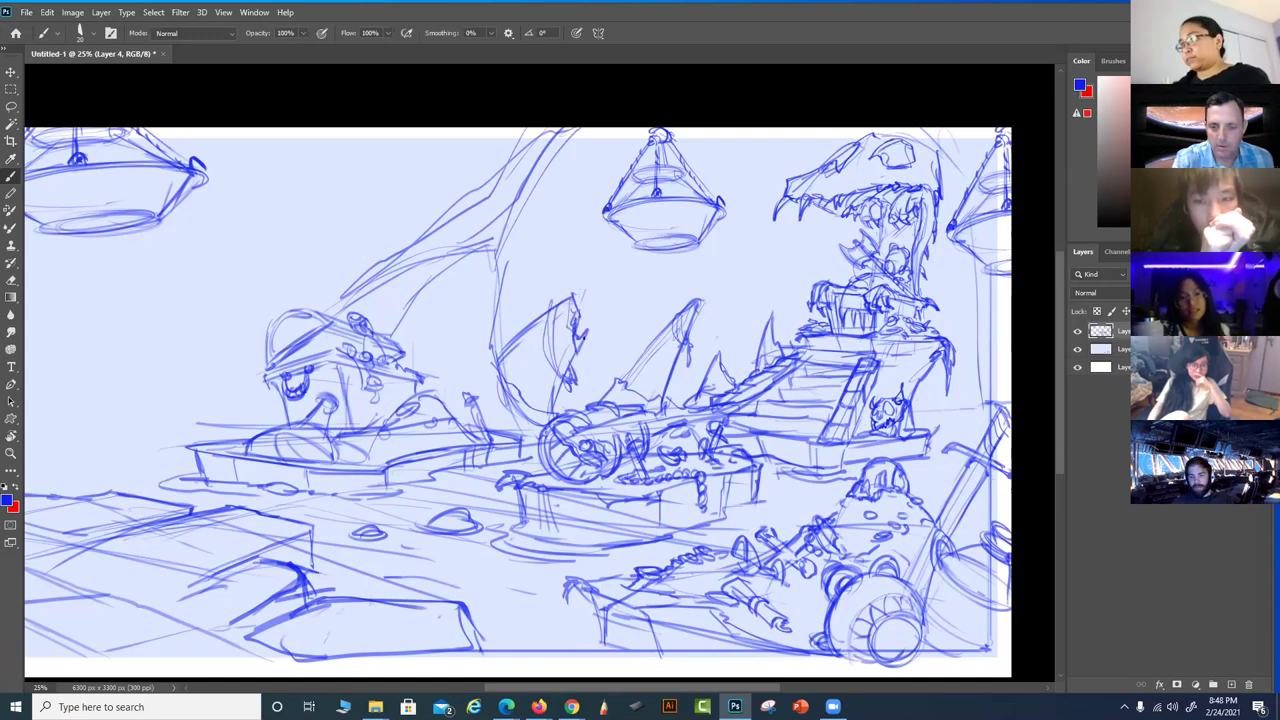
drag(550, 312, 497, 382)
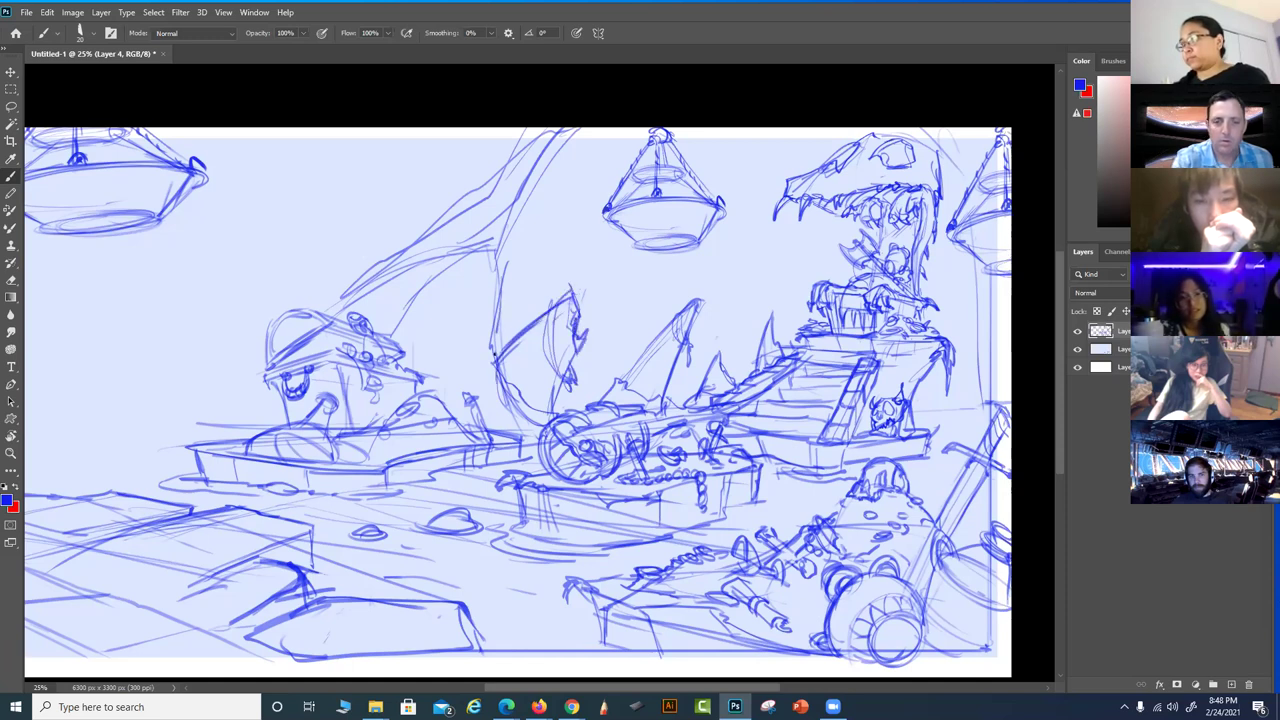
drag(643, 525, 615, 546)
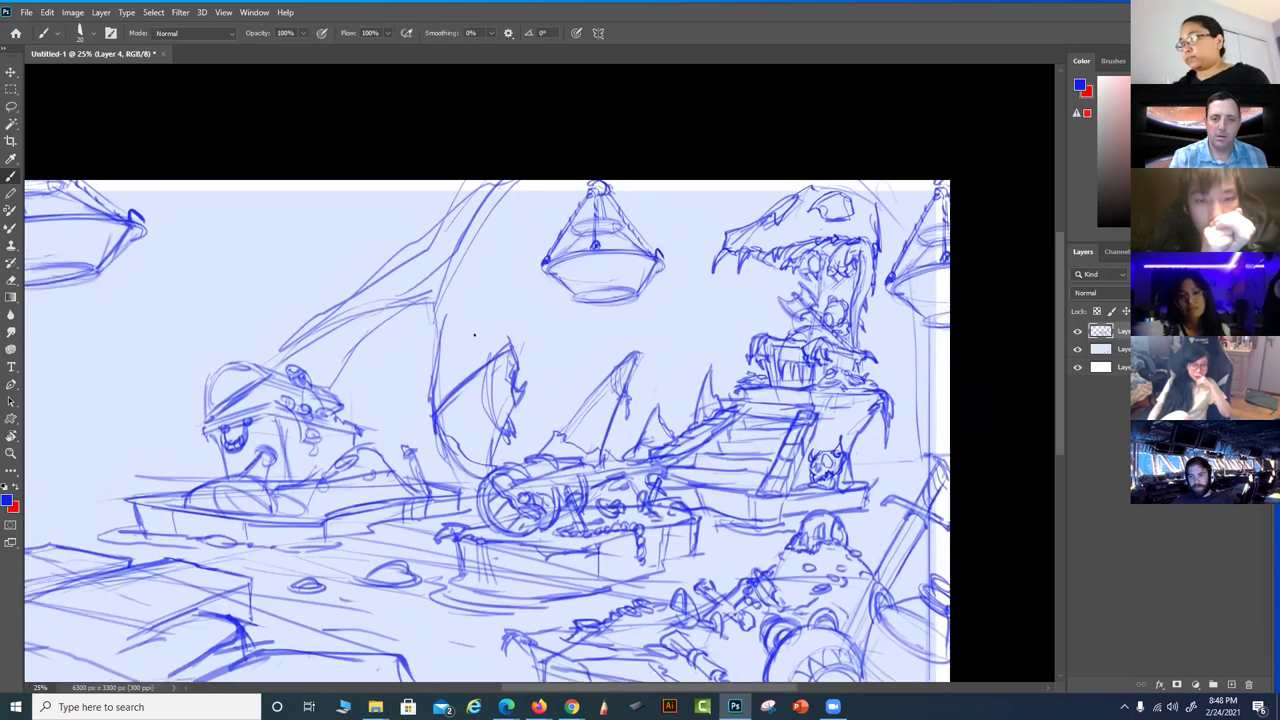
Add rough and crossing strokes on the scene's right side
mouse_move(408, 343)
mouse_down()
mouse_move(640, 317)
mouse_move(419, 309)
mouse_move(273, 243)
mouse_up()
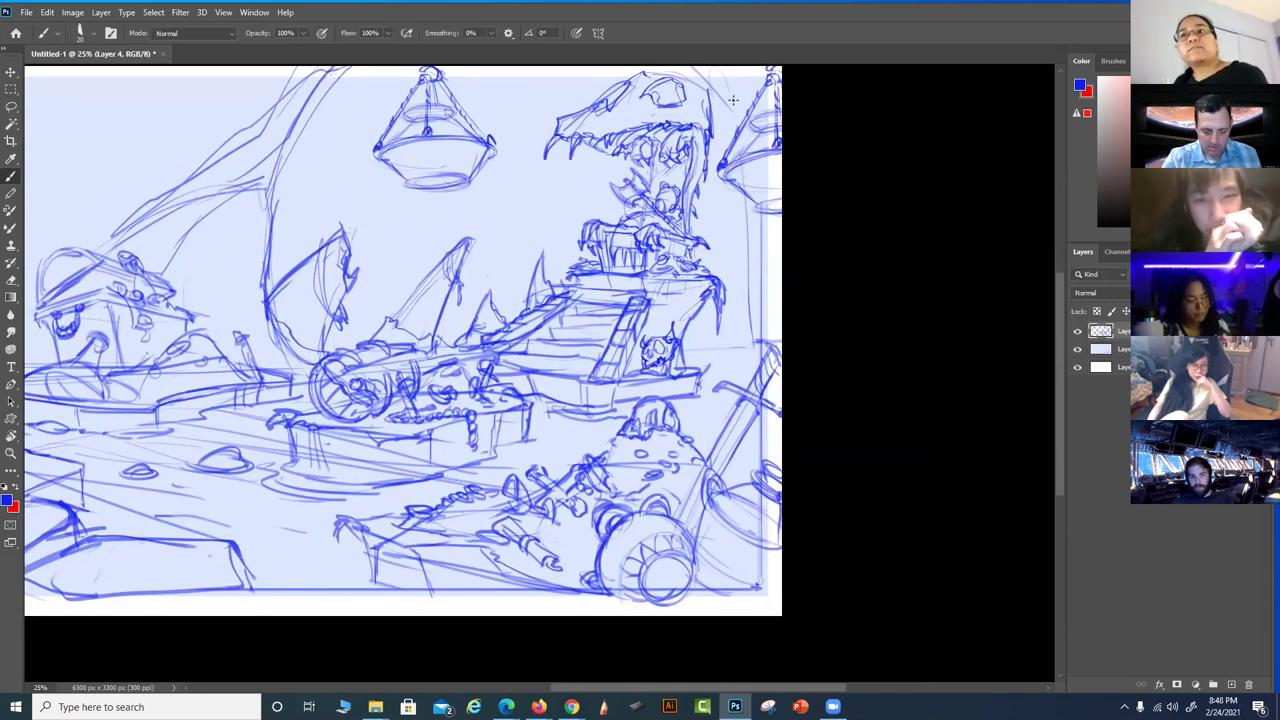
mouse_move(635, 268)
mouse_down()
mouse_move(663, 298)
mouse_move(794, 330)
mouse_move(720, 284)
mouse_up()
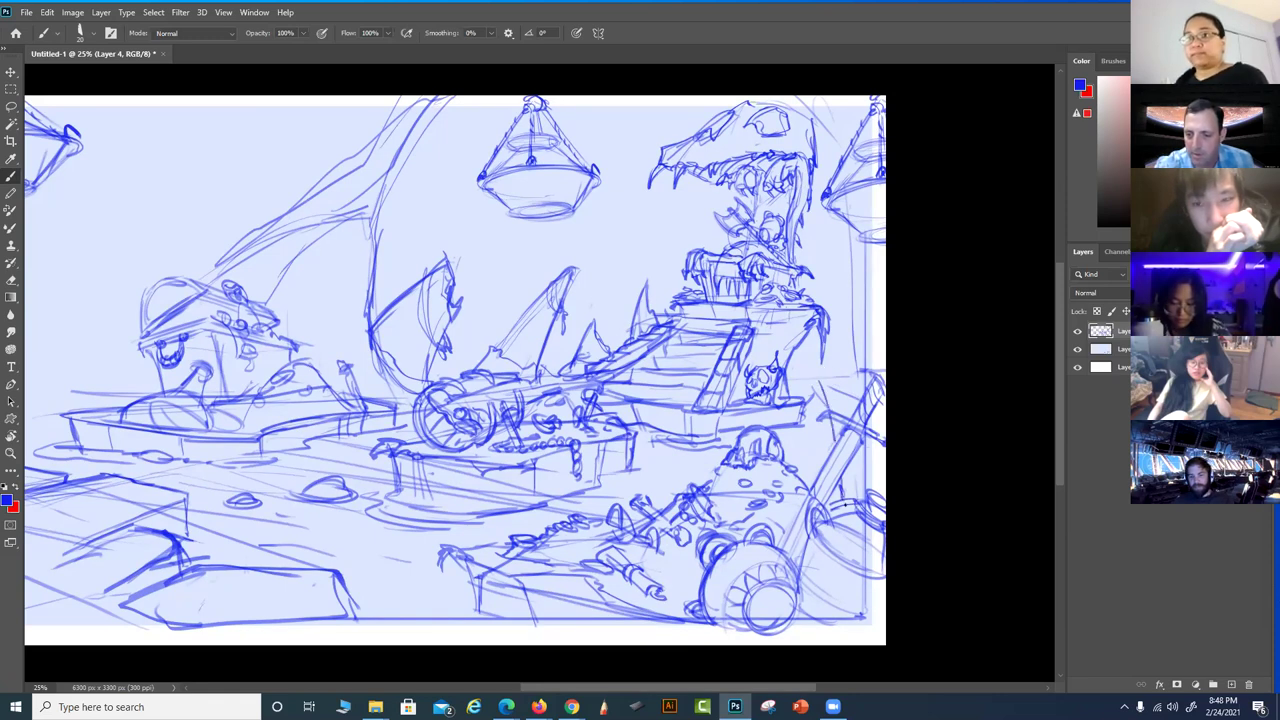
drag(832, 385, 860, 424)
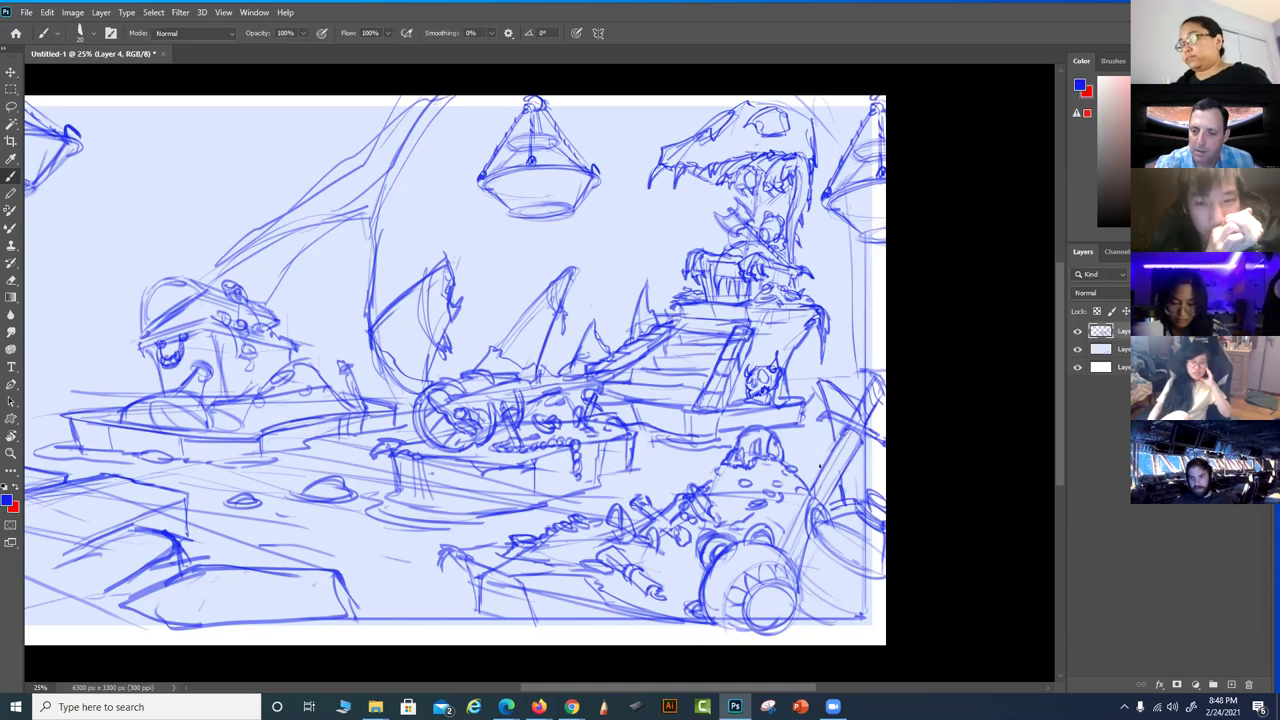
drag(858, 448, 830, 502)
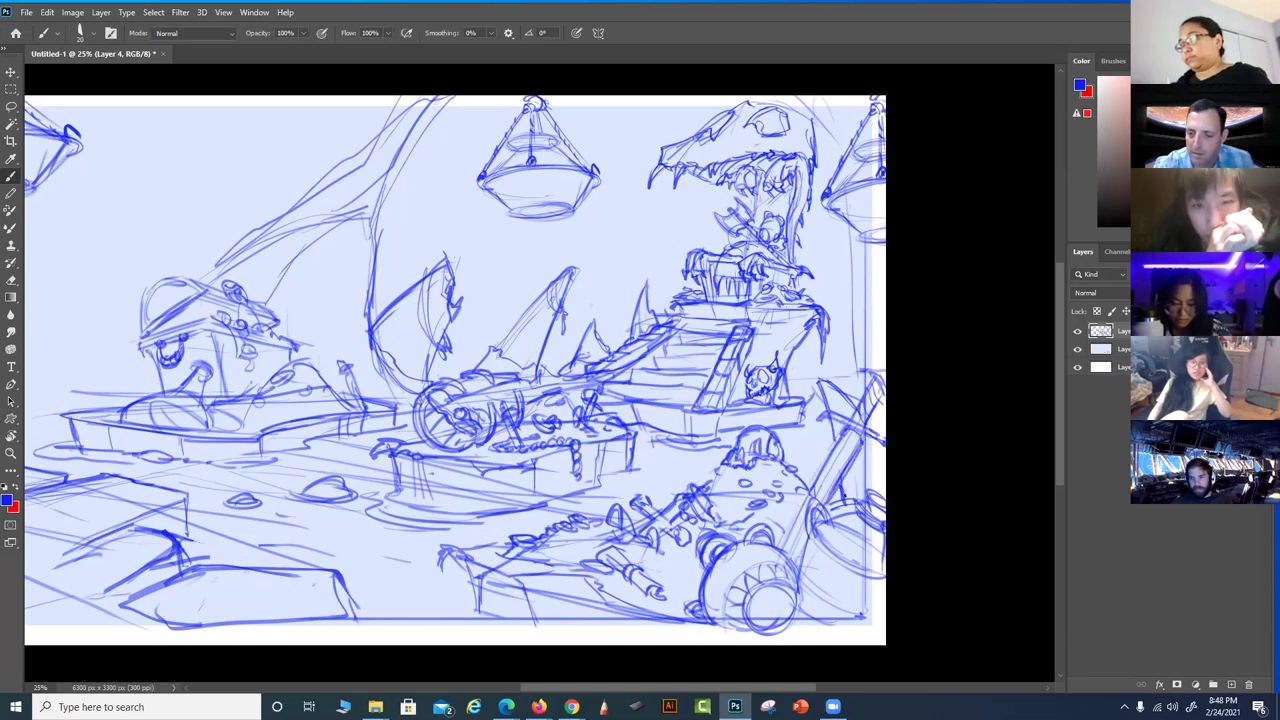
drag(846, 394, 826, 438)
Add more diagonal detail strokes on the right and a straight border down the right edge
drag(883, 383, 869, 423)
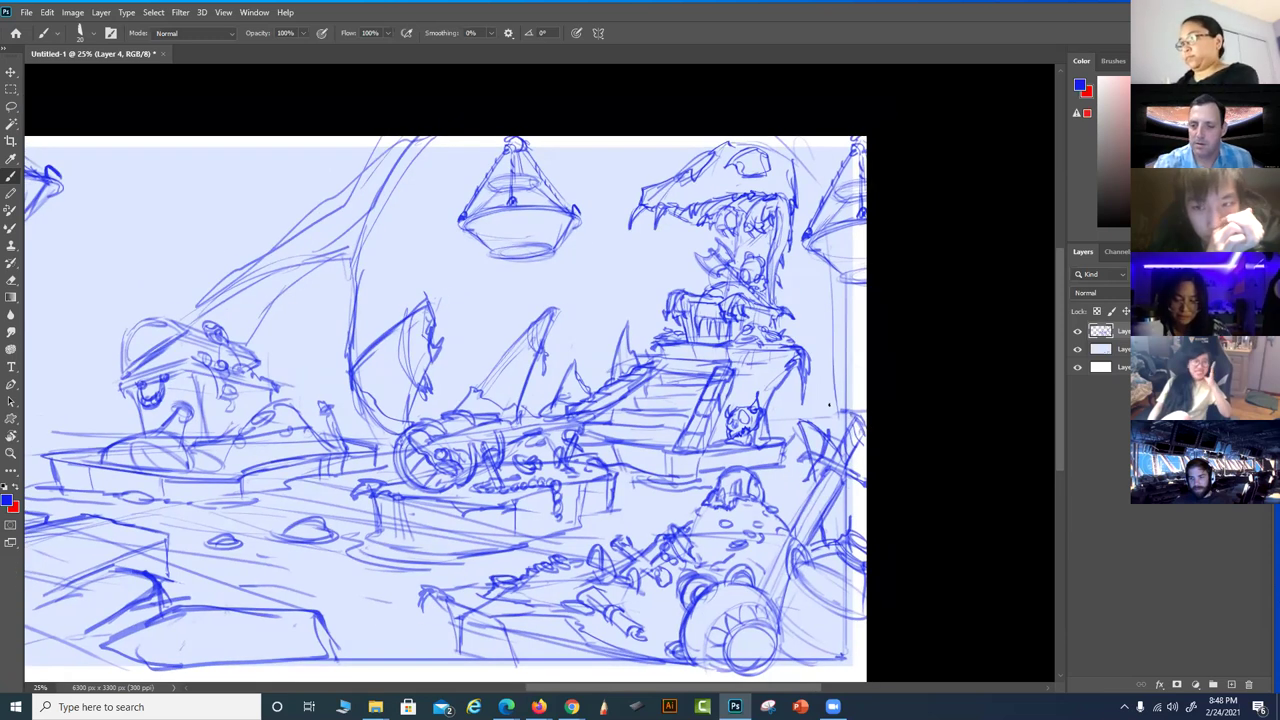
drag(818, 336, 840, 434)
mouse_move(830, 370)
mouse_down()
mouse_move(816, 334)
mouse_move(864, 382)
mouse_up()
mouse_move(834, 338)
mouse_down()
mouse_move(860, 404)
mouse_move(840, 364)
mouse_up()
mouse_move(842, 402)
mouse_down()
mouse_move(832, 344)
mouse_move(828, 414)
mouse_move(833, 349)
mouse_up()
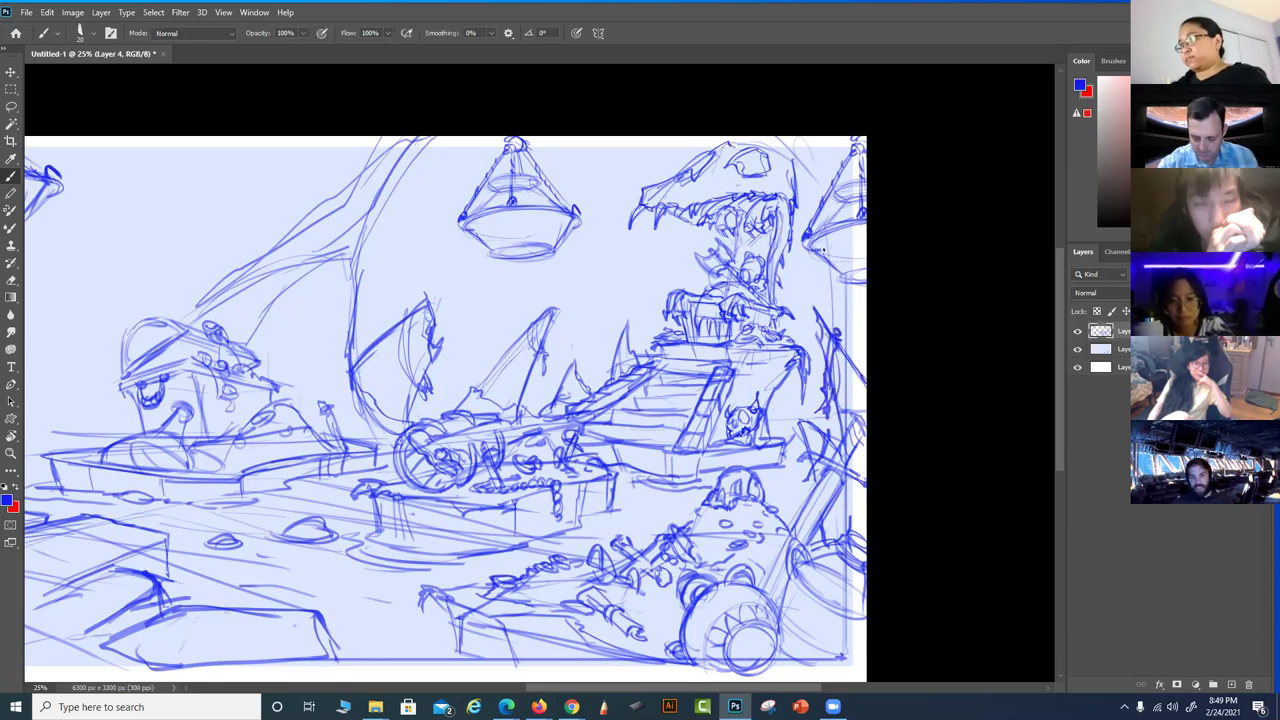
mouse_move(861, 145)
mouse_down()
mouse_move(849, 605)
mouse_move(862, 684)
mouse_move(855, 166)
mouse_up()
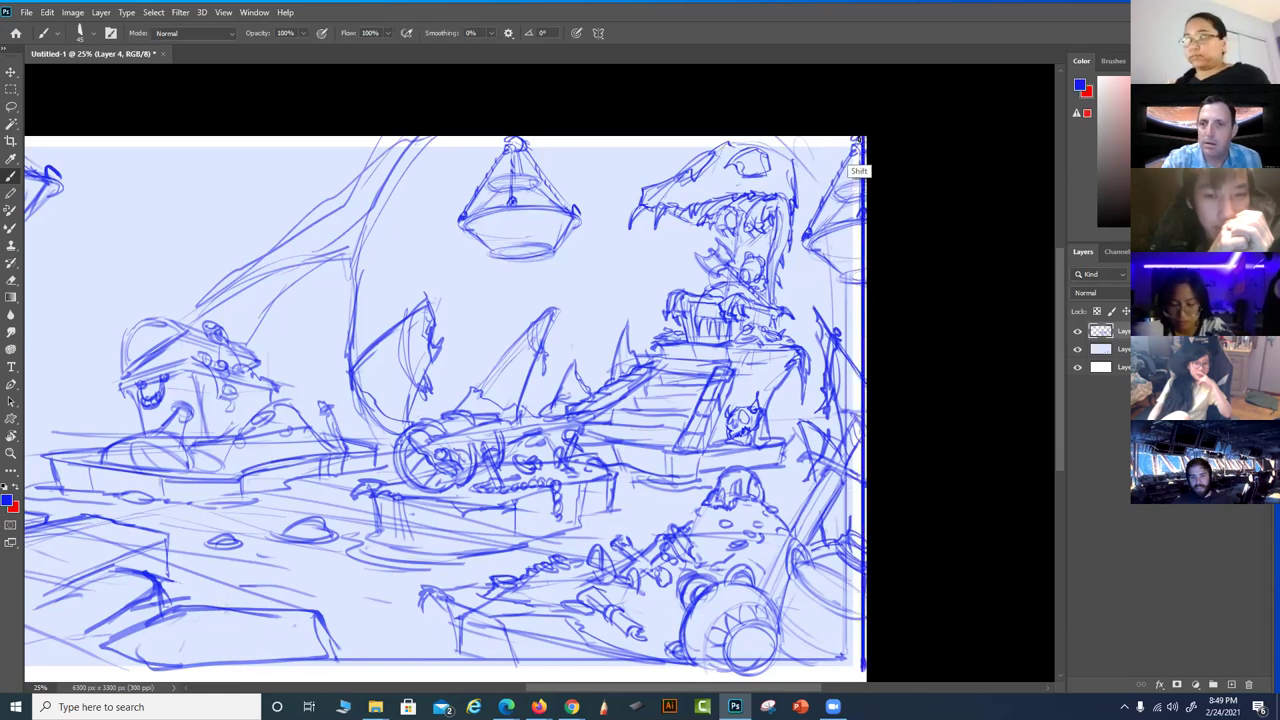
Zoom out and draw a straight border line along the canvas's top edge, returning to 25%
key(ctrl+0)
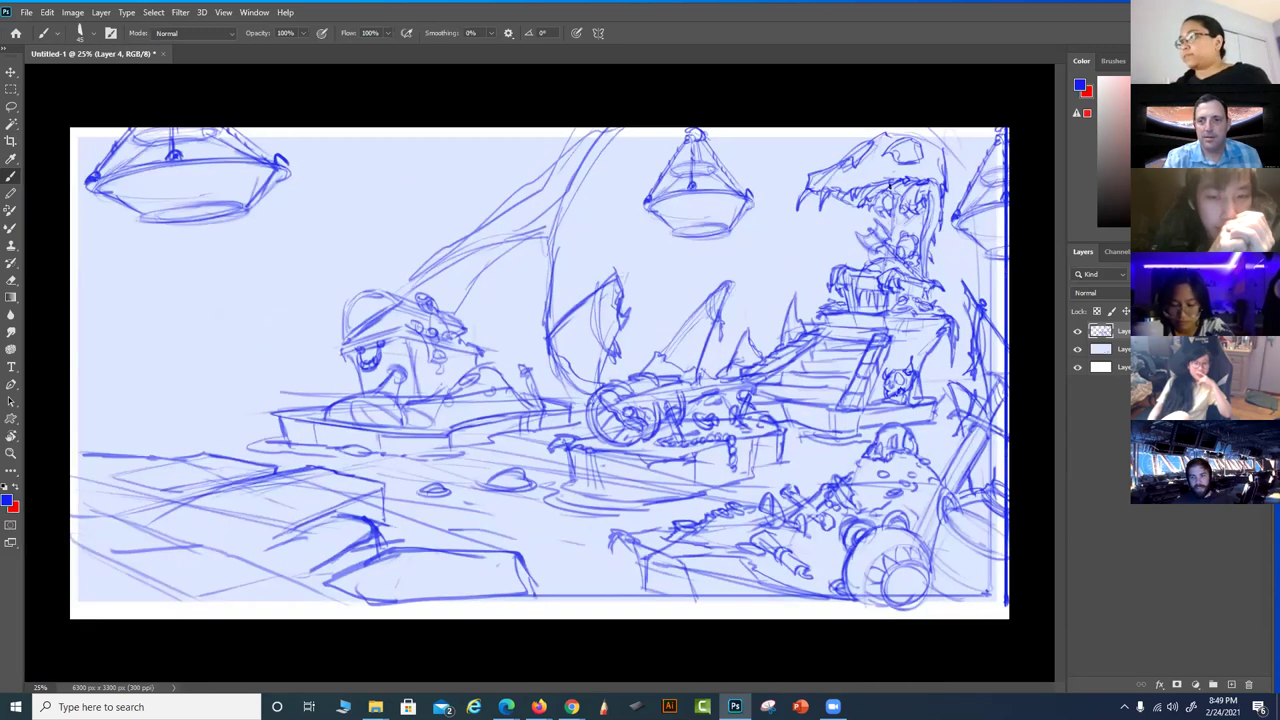
key(ctrl+minus)
mouse_move(886, 192)
mouse_down()
mouse_move(190, 193)
mouse_move(194, 553)
mouse_move(889, 546)
mouse_up()
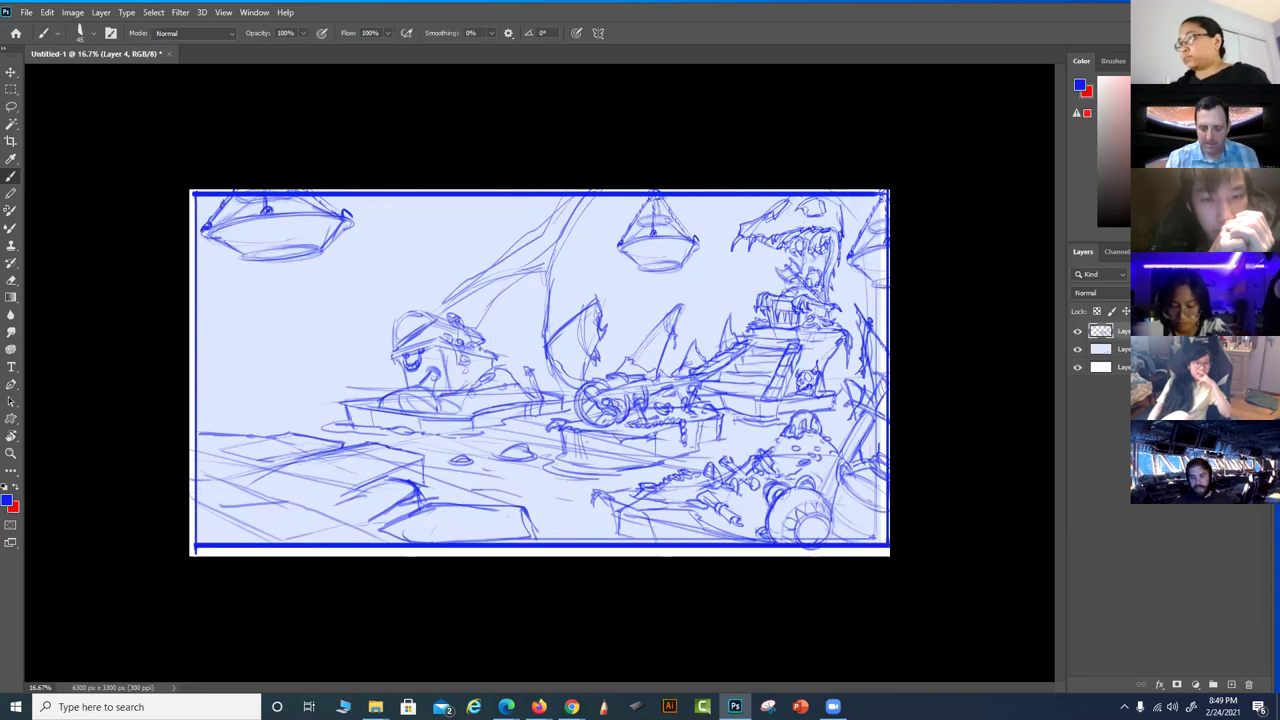
key(ctrl+plus)
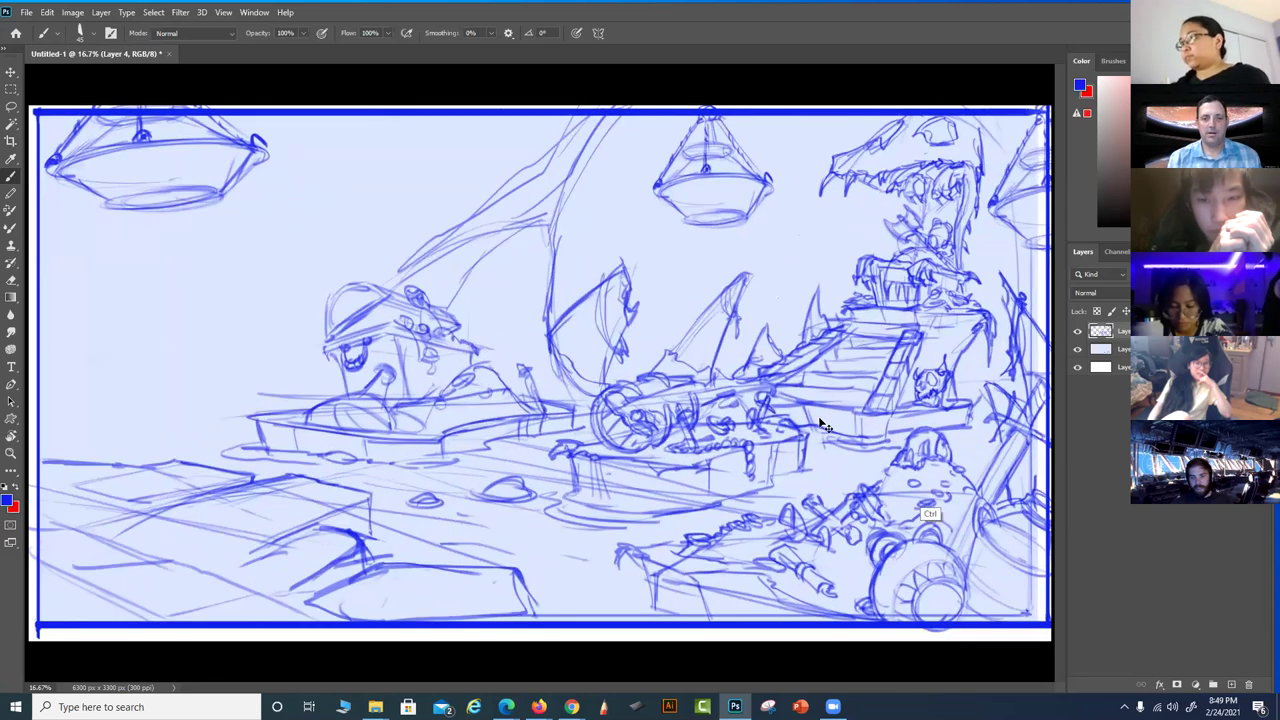
key(ctrl+plus)
drag(838, 425, 610, 520)
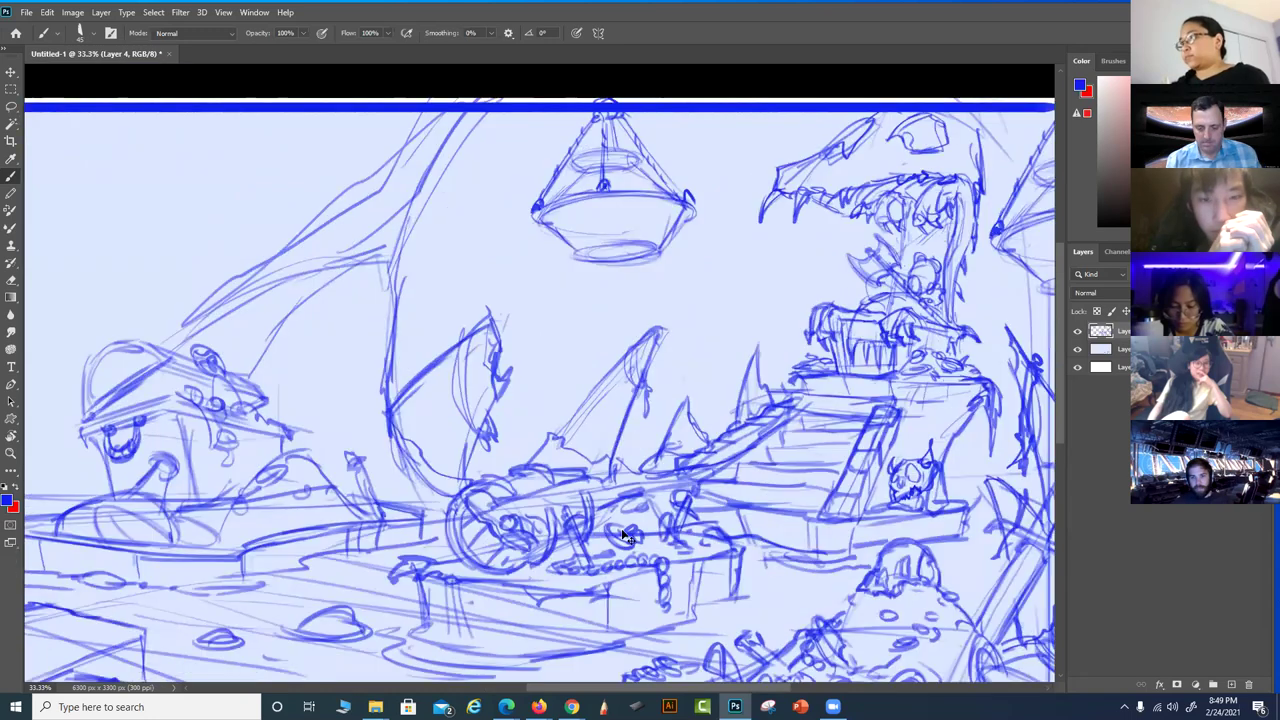
key(ctrl+minus)
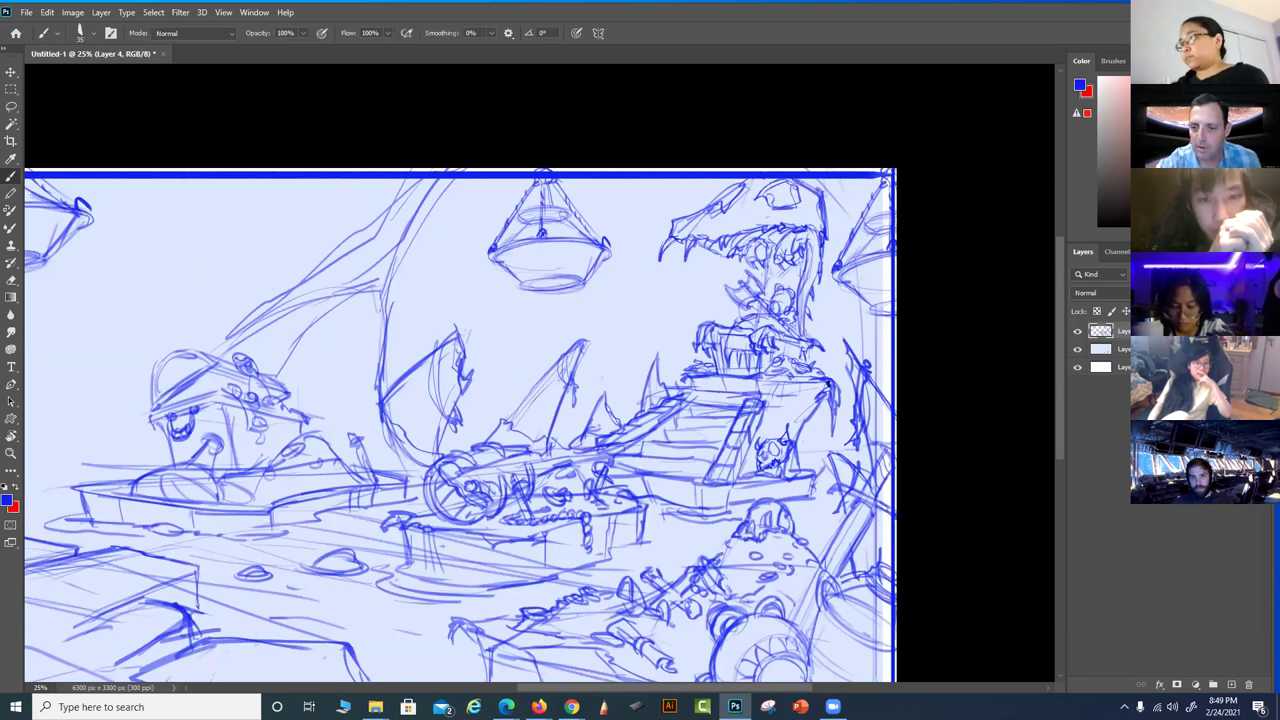
Add a stroke near the right-side border and sketch strokes left of the chest
drag(810, 418, 796, 460)
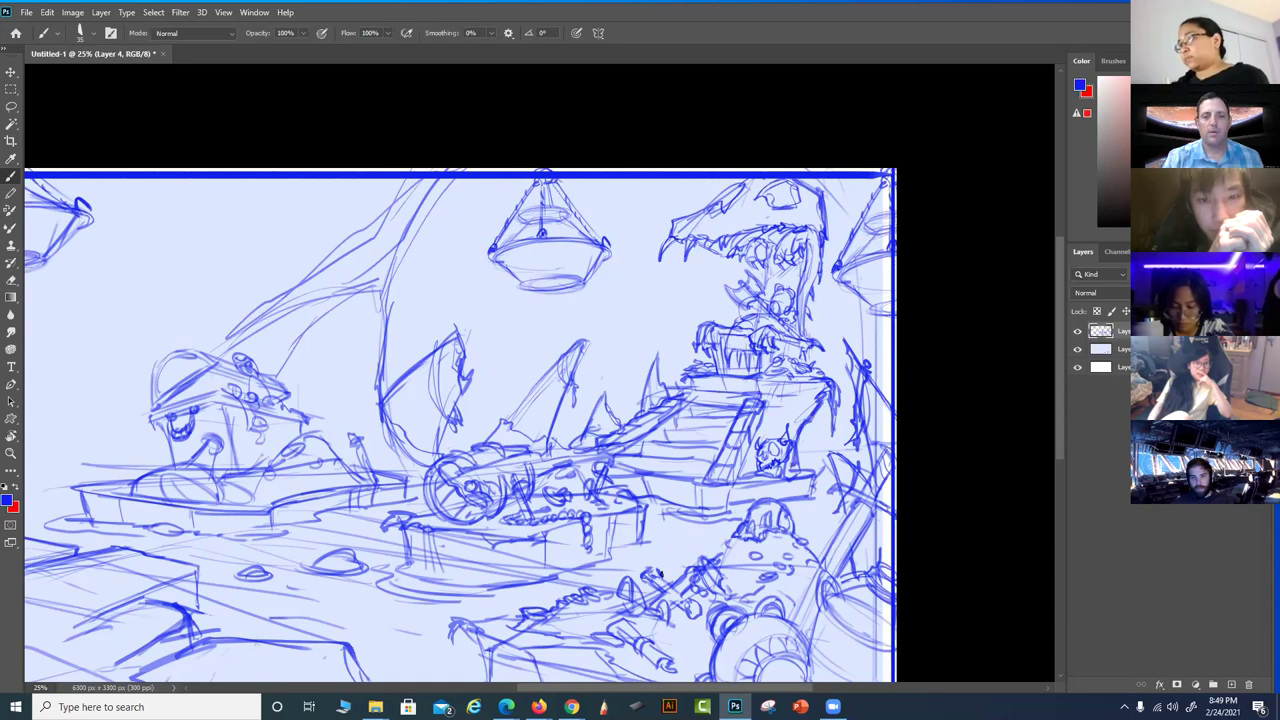
scroll(759, 448, down, 5)
drag(646, 487, 645, 610)
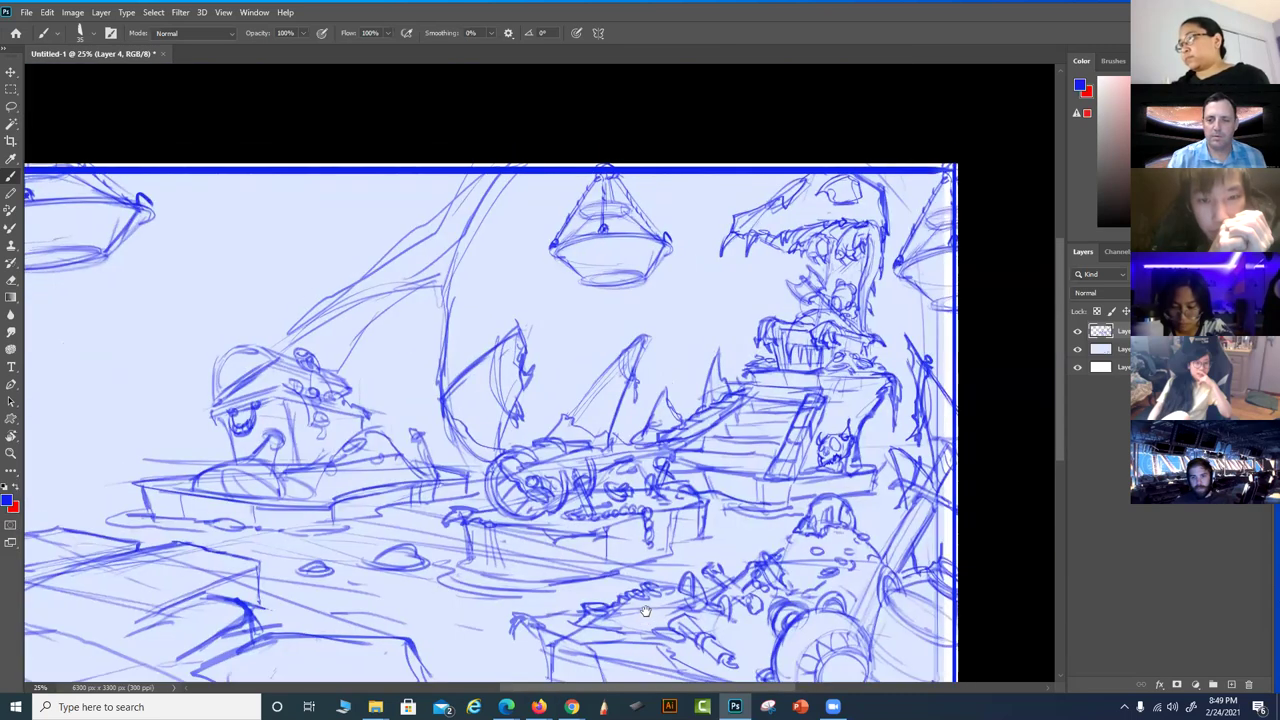
scroll(466, 371, up, 1)
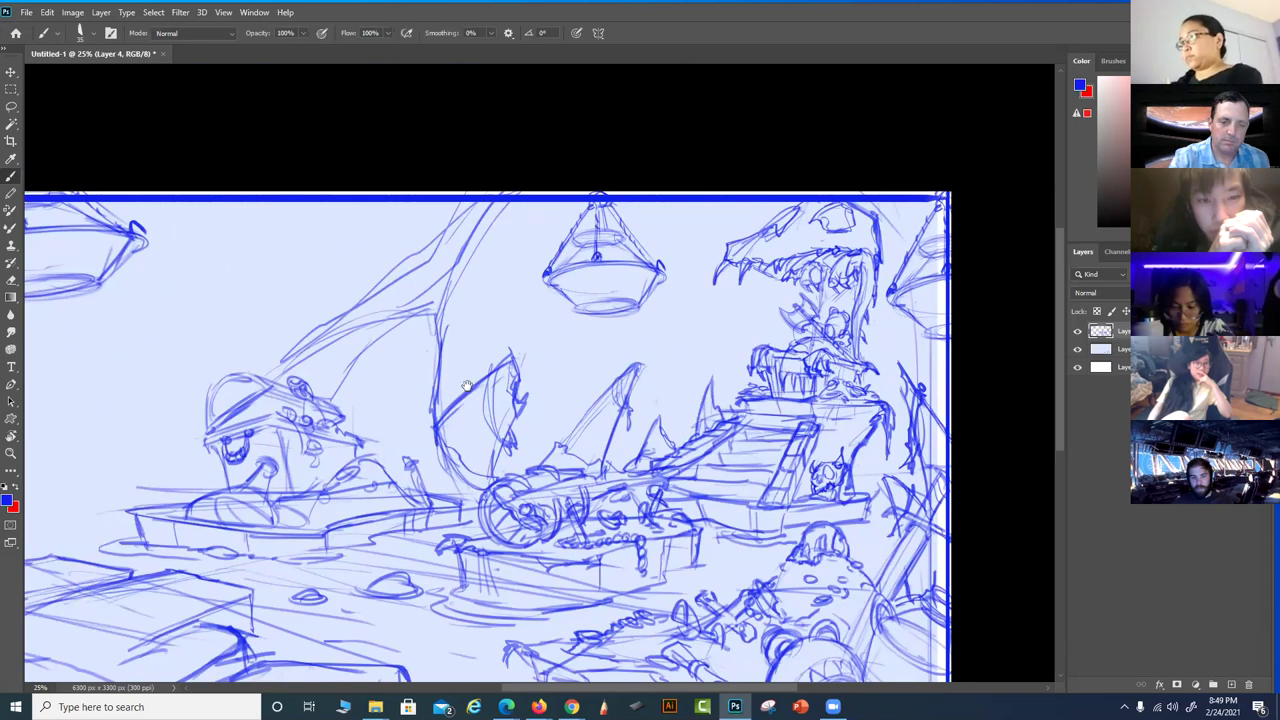
scroll(466, 386, left, 2)
mouse_move(322, 343)
mouse_down()
mouse_move(345, 379)
mouse_move(303, 366)
mouse_up()
drag(244, 336, 180, 384)
Sketch a new sail shape with an upright edge and curves on the left side
mouse_move(293, 324)
mouse_down()
mouse_move(319, 372)
mouse_move(264, 404)
mouse_move(186, 411)
mouse_move(247, 341)
mouse_move(195, 374)
mouse_move(264, 404)
mouse_up()
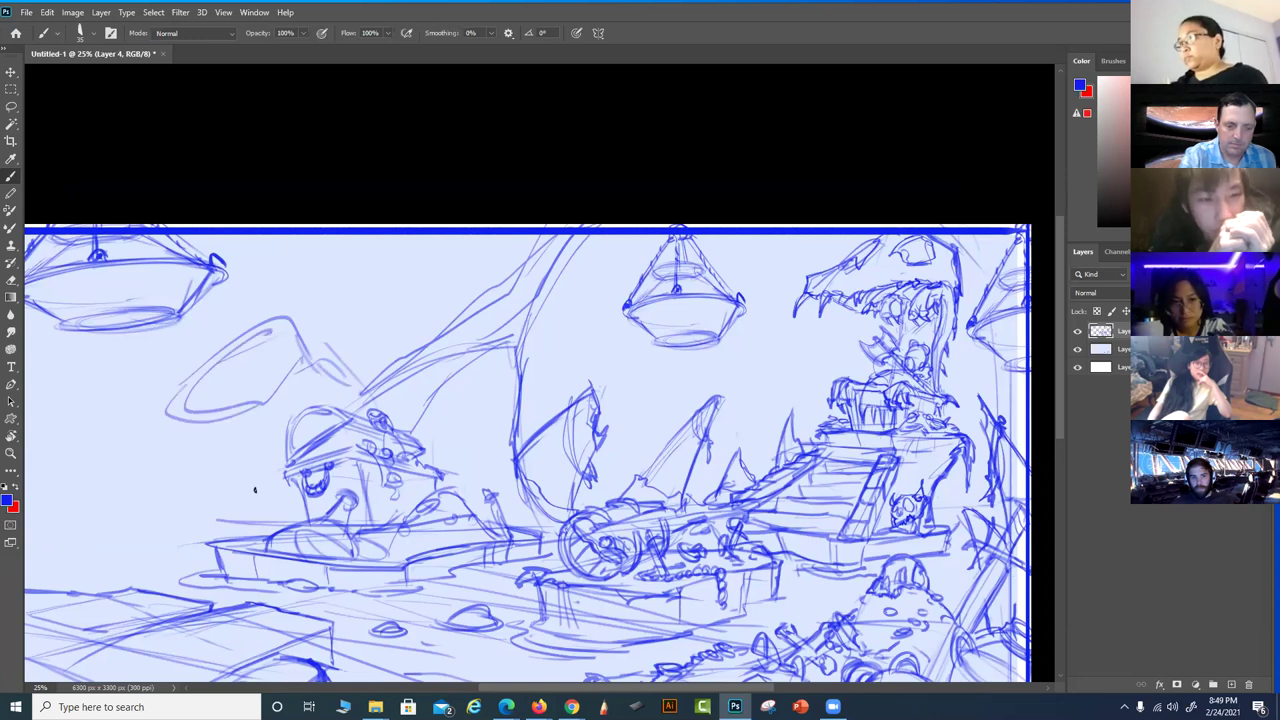
scroll(258, 420, left, 4)
scroll(724, 388, left, 1)
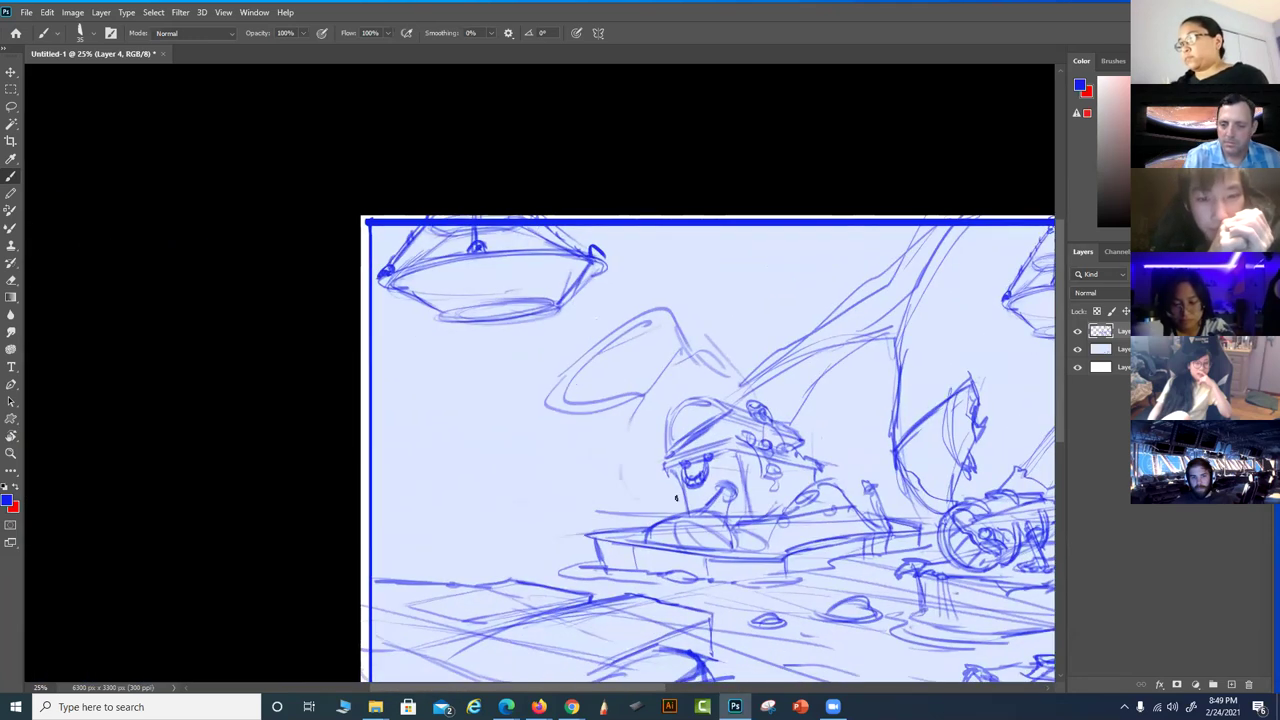
drag(696, 504, 508, 493)
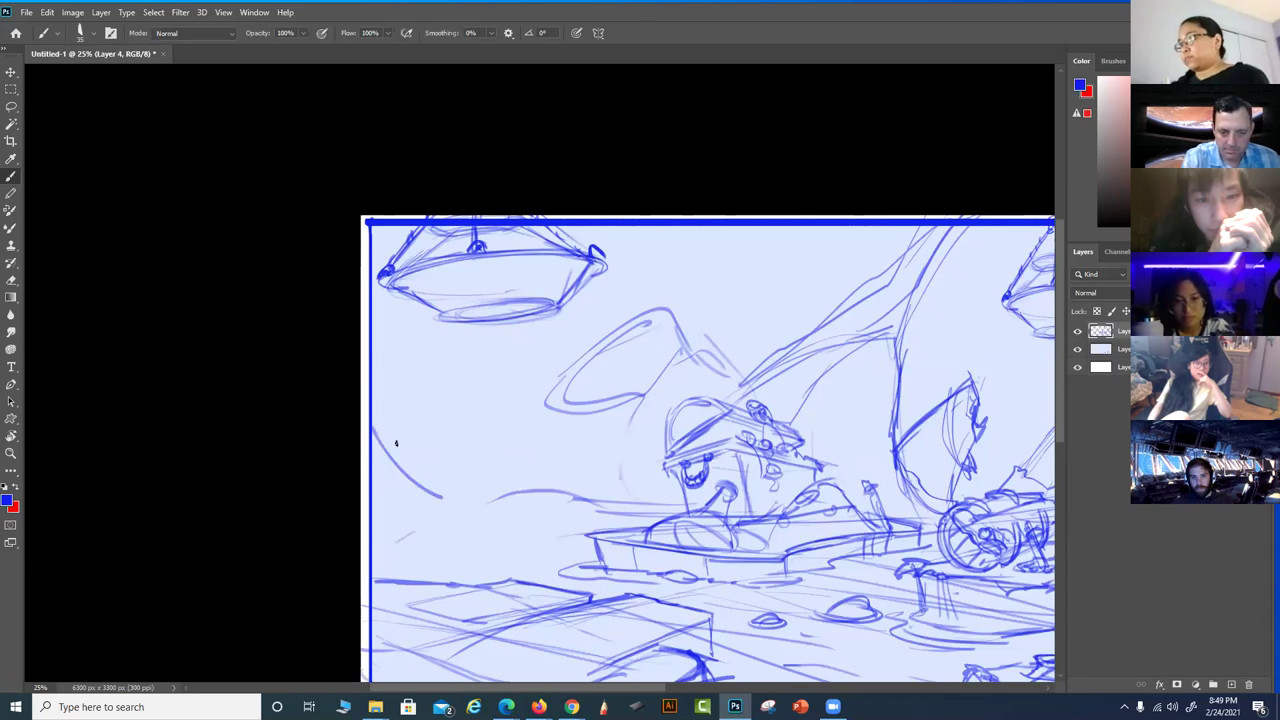
mouse_move(390, 428)
mouse_down()
mouse_move(472, 514)
mouse_move(438, 516)
mouse_up()
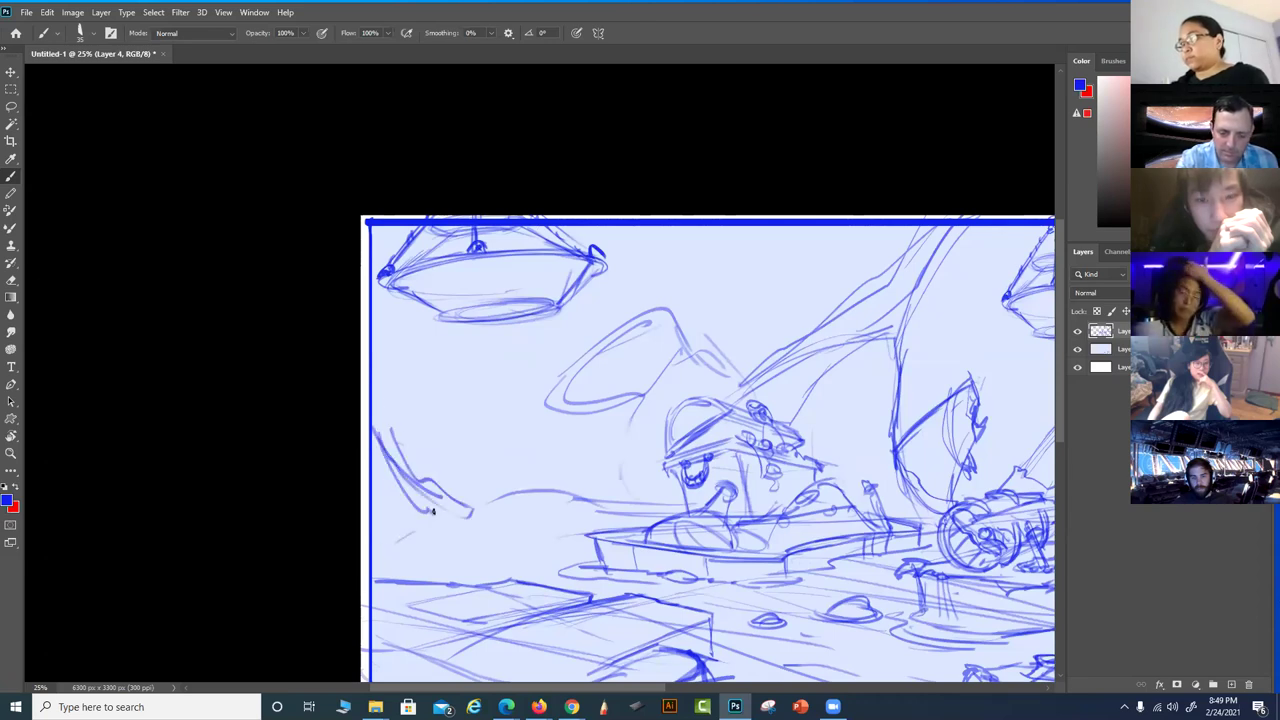
drag(590, 500, 552, 490)
drag(418, 492, 452, 416)
mouse_move(362, 426)
mouse_down()
mouse_move(500, 331)
mouse_move(458, 392)
mouse_up()
mouse_move(370, 427)
mouse_down()
mouse_move(380, 468)
mouse_move(425, 499)
mouse_move(395, 509)
mouse_move(334, 438)
mouse_move(348, 492)
mouse_move(436, 508)
mouse_up()
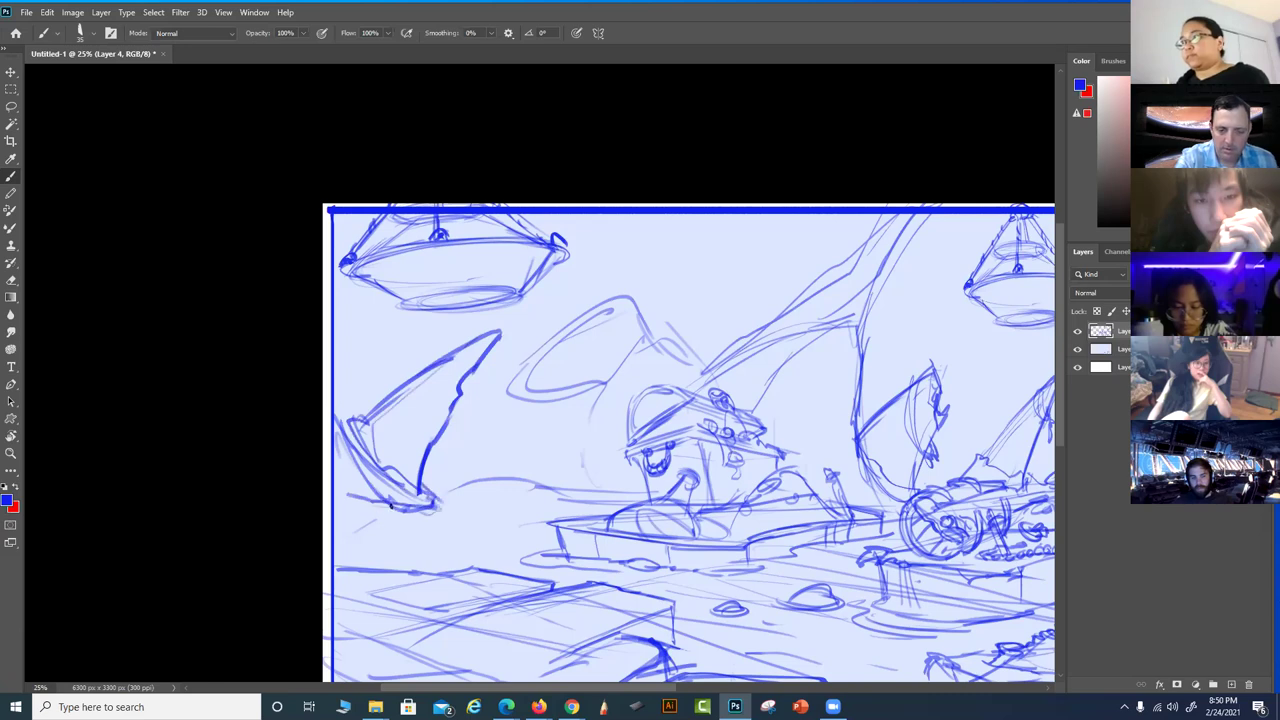
Add curved strokes at the left edge, a line under the top-left chandelier, and a downward sweep
mouse_move(506, 551)
mouse_down()
mouse_move(458, 374)
mouse_move(474, 428)
mouse_up()
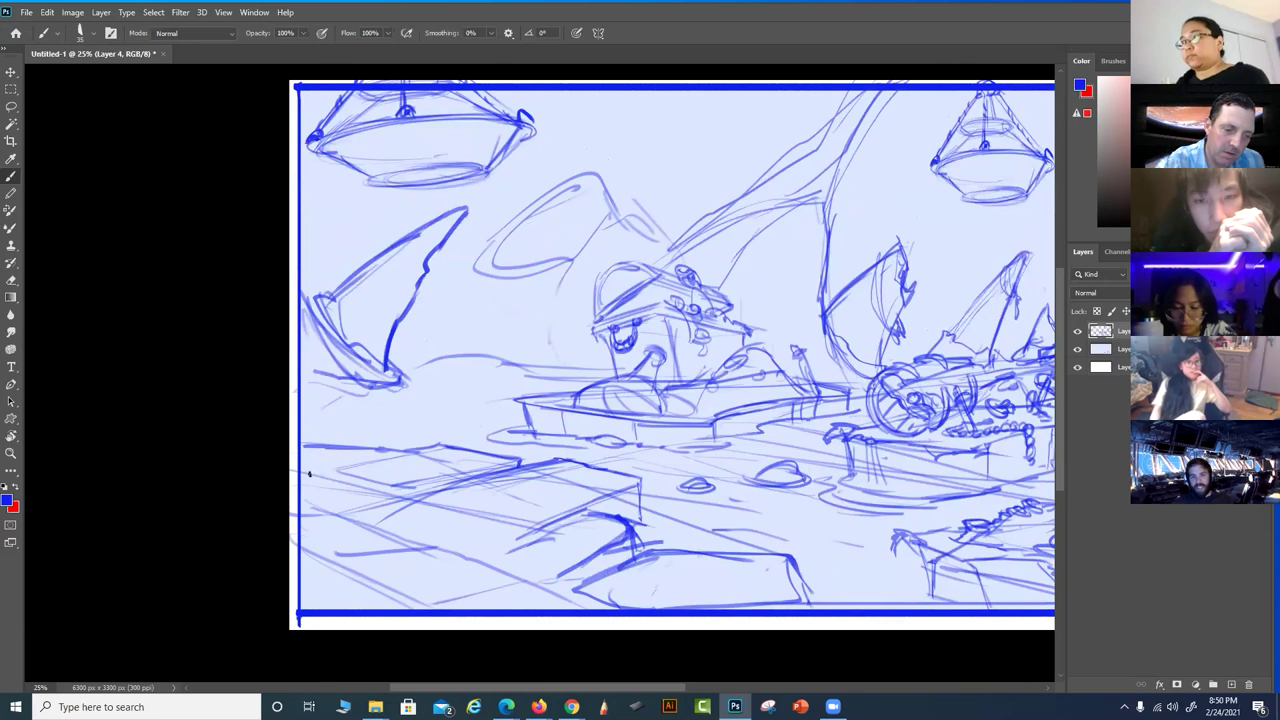
mouse_move(312, 462)
mouse_down()
mouse_move(302, 478)
mouse_move(348, 452)
mouse_move(306, 450)
mouse_move(308, 300)
mouse_move(345, 223)
mouse_up()
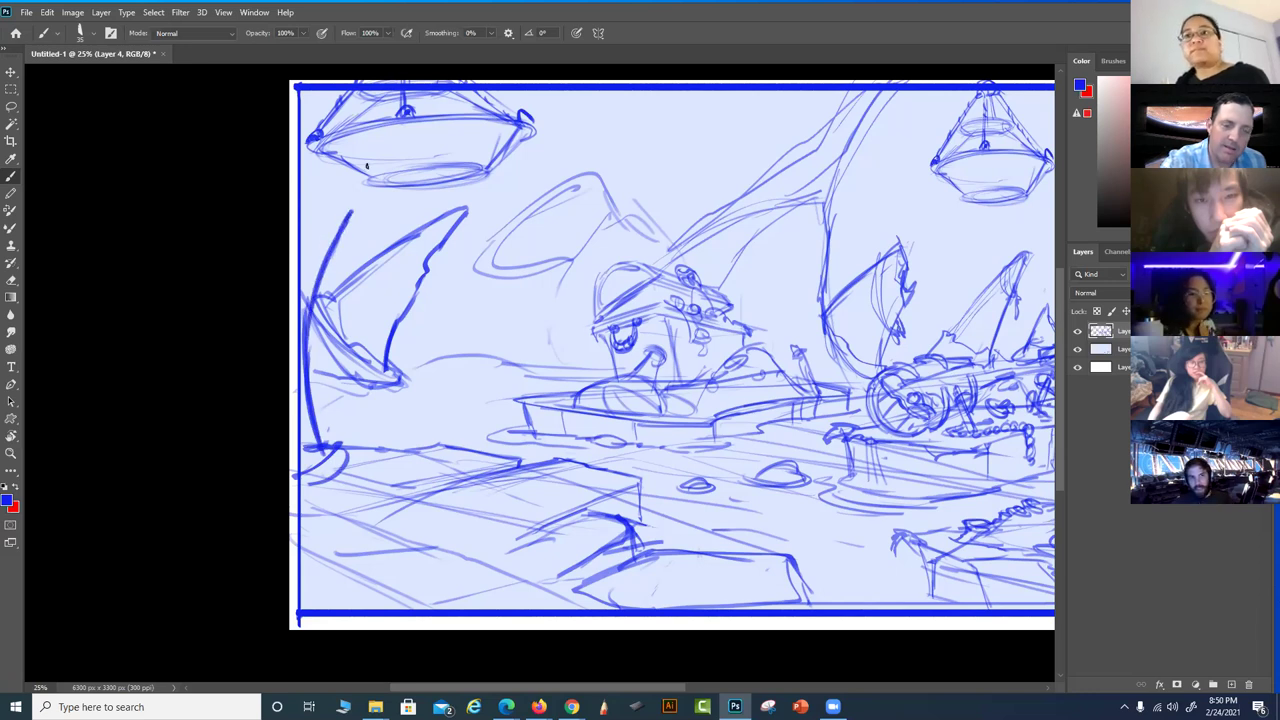
drag(511, 256, 565, 318)
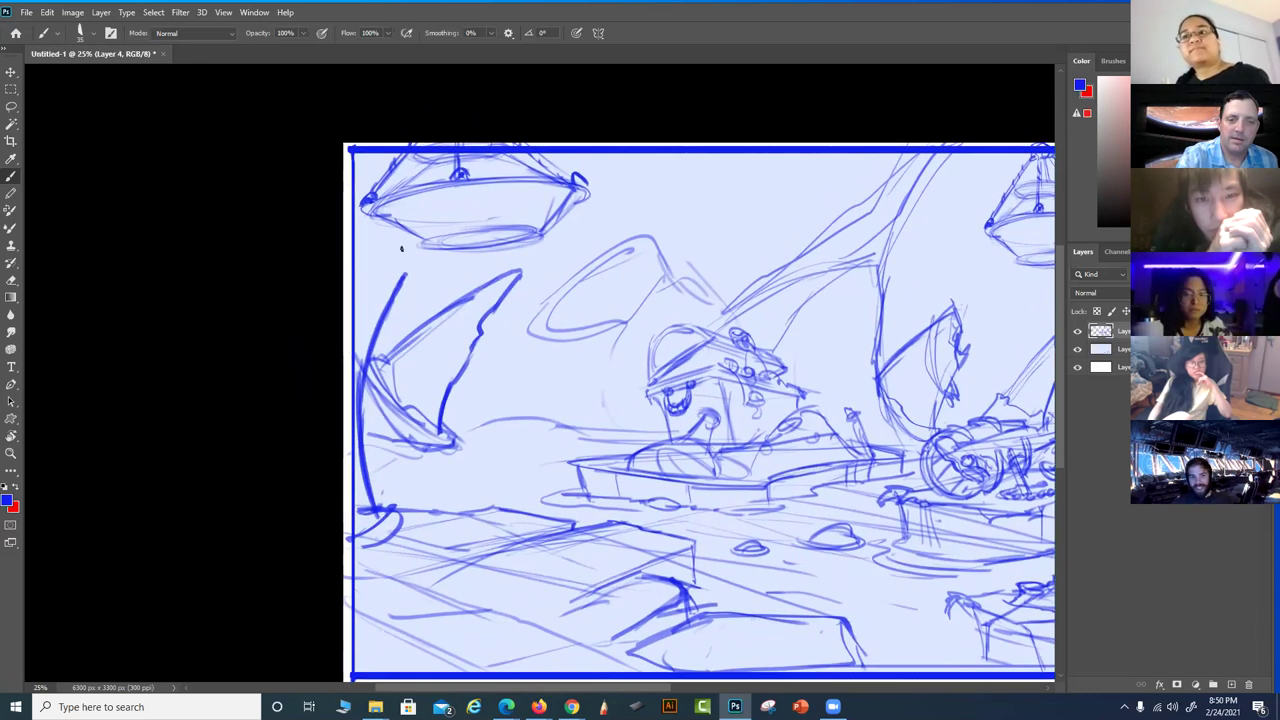
mouse_move(358, 224)
mouse_down()
mouse_move(445, 197)
mouse_move(346, 346)
mouse_up()
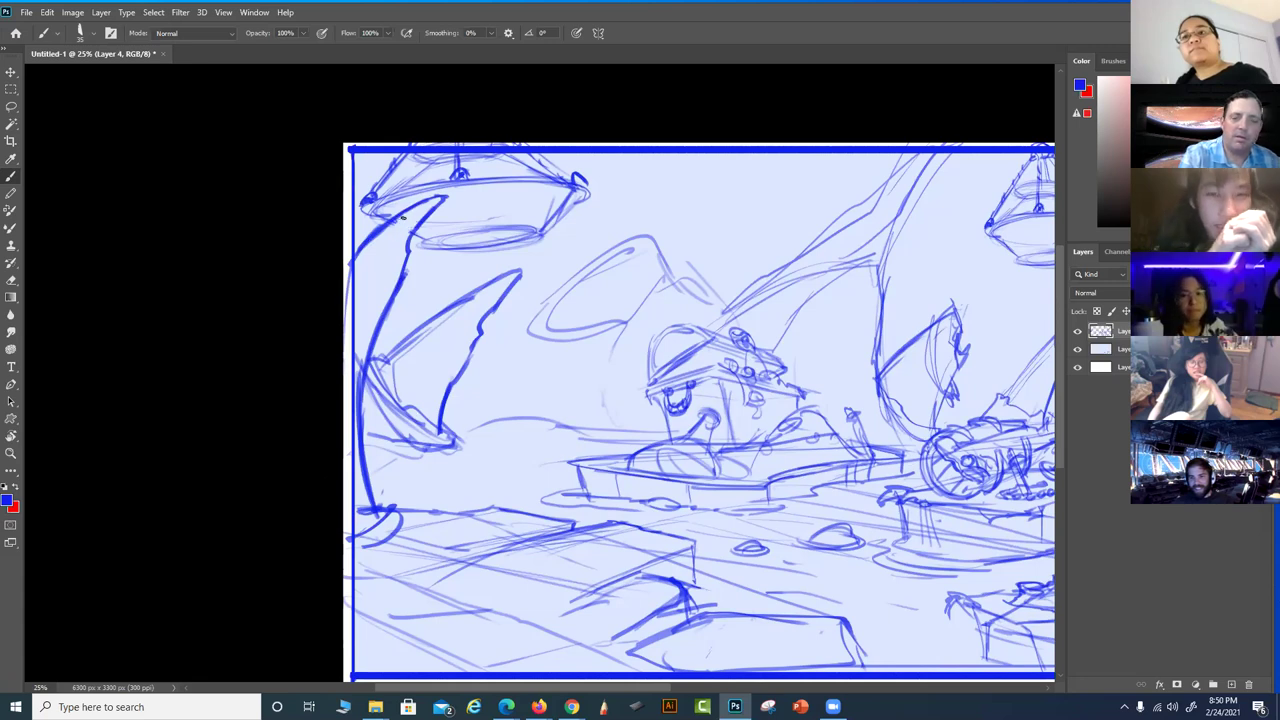
drag(398, 514, 365, 555)
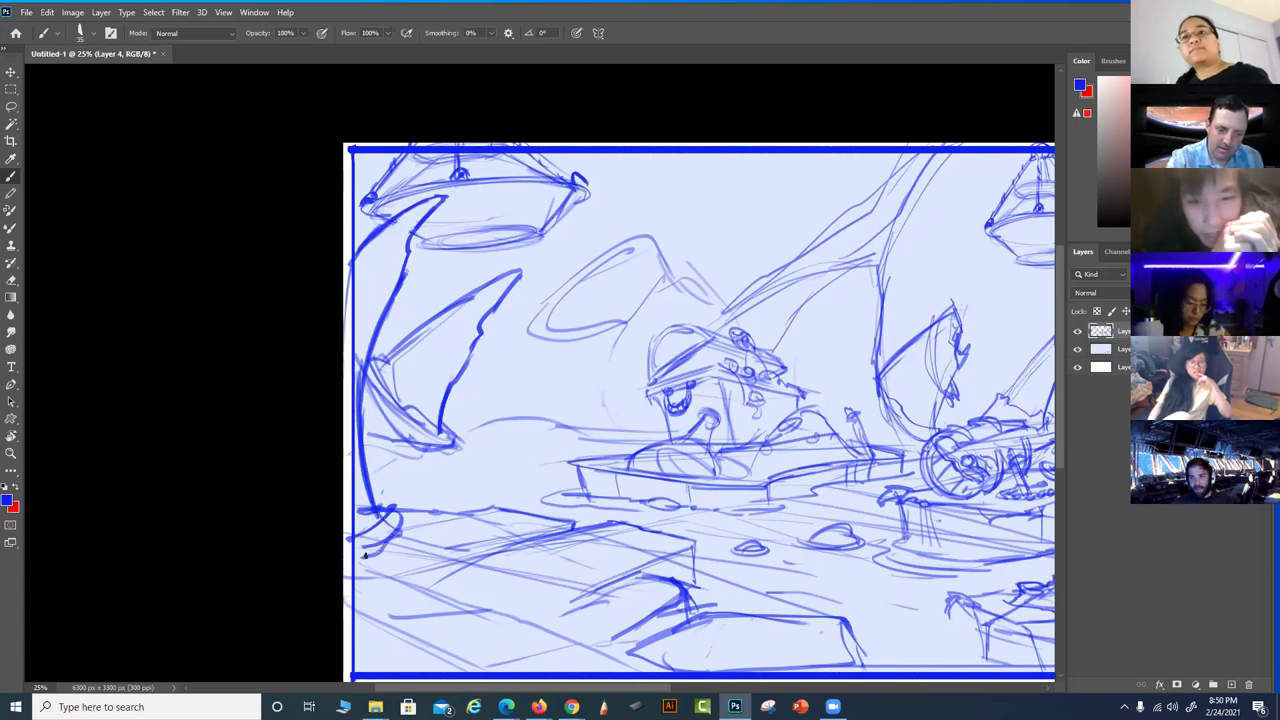
Choose a brush preset and undo the last few dark strokes
scroll(623, 614, right, 5)
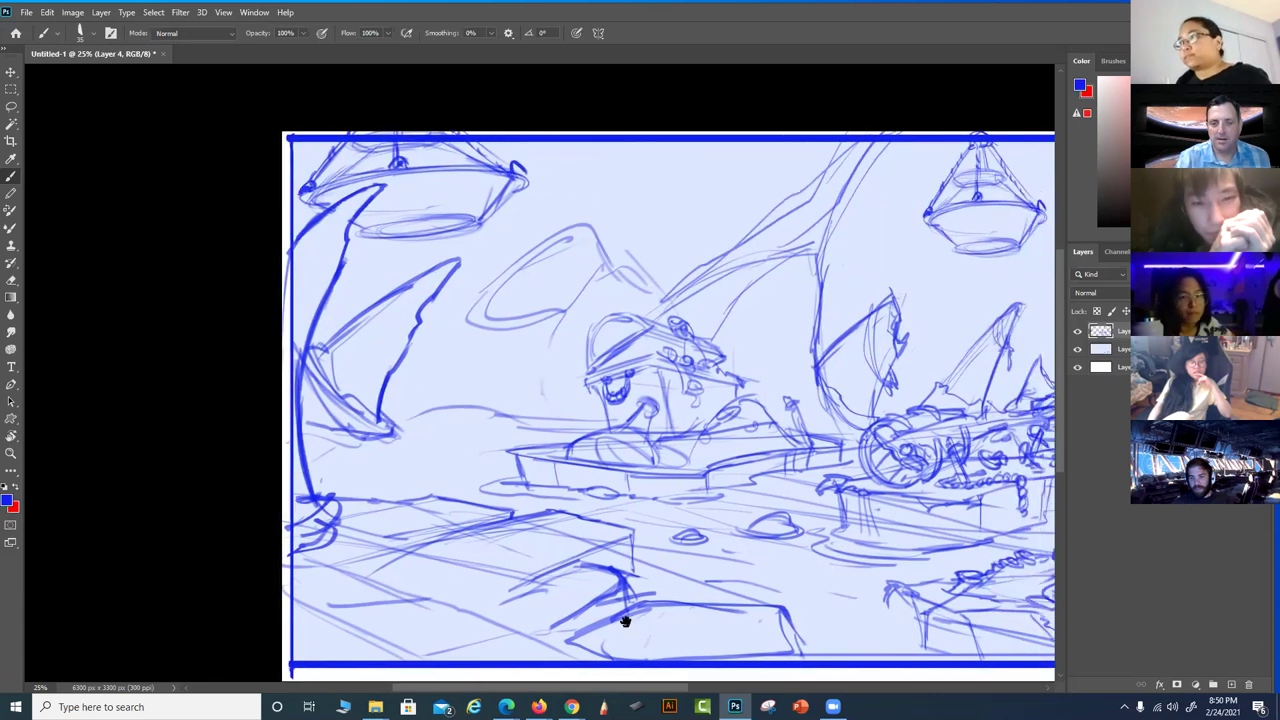
scroll(794, 583, left, 5)
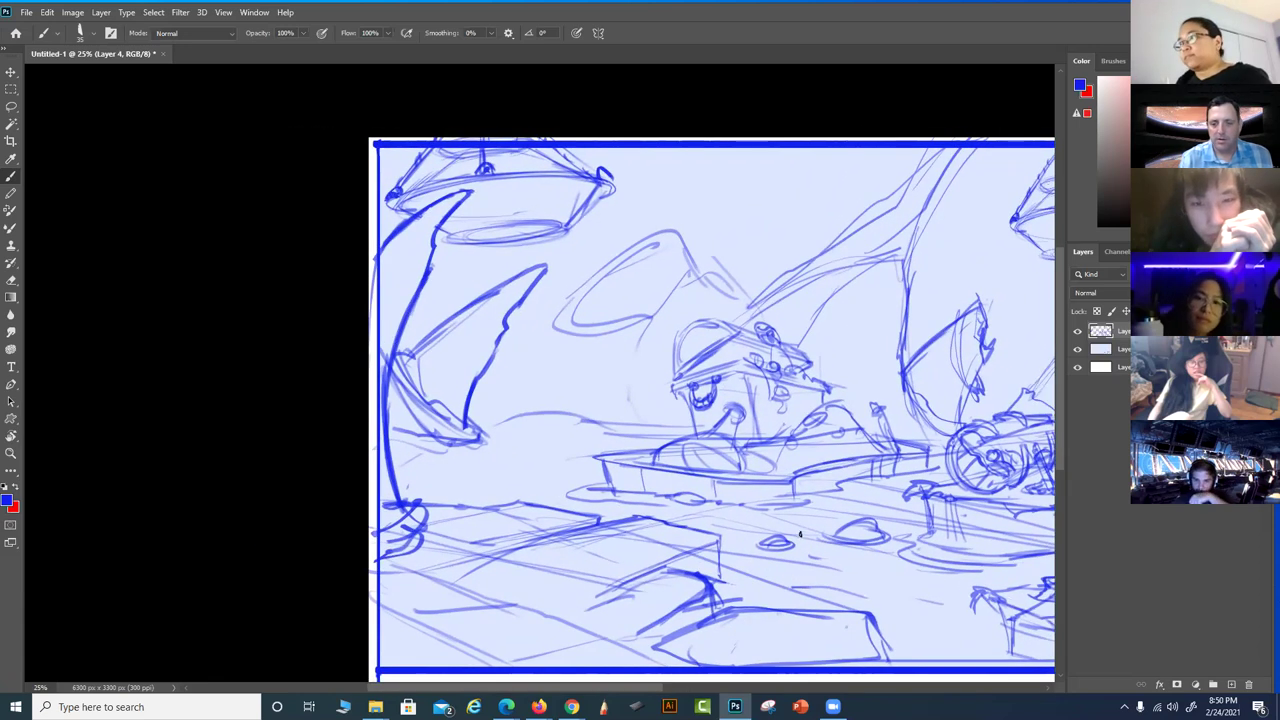
scroll(800, 535, right, 3)
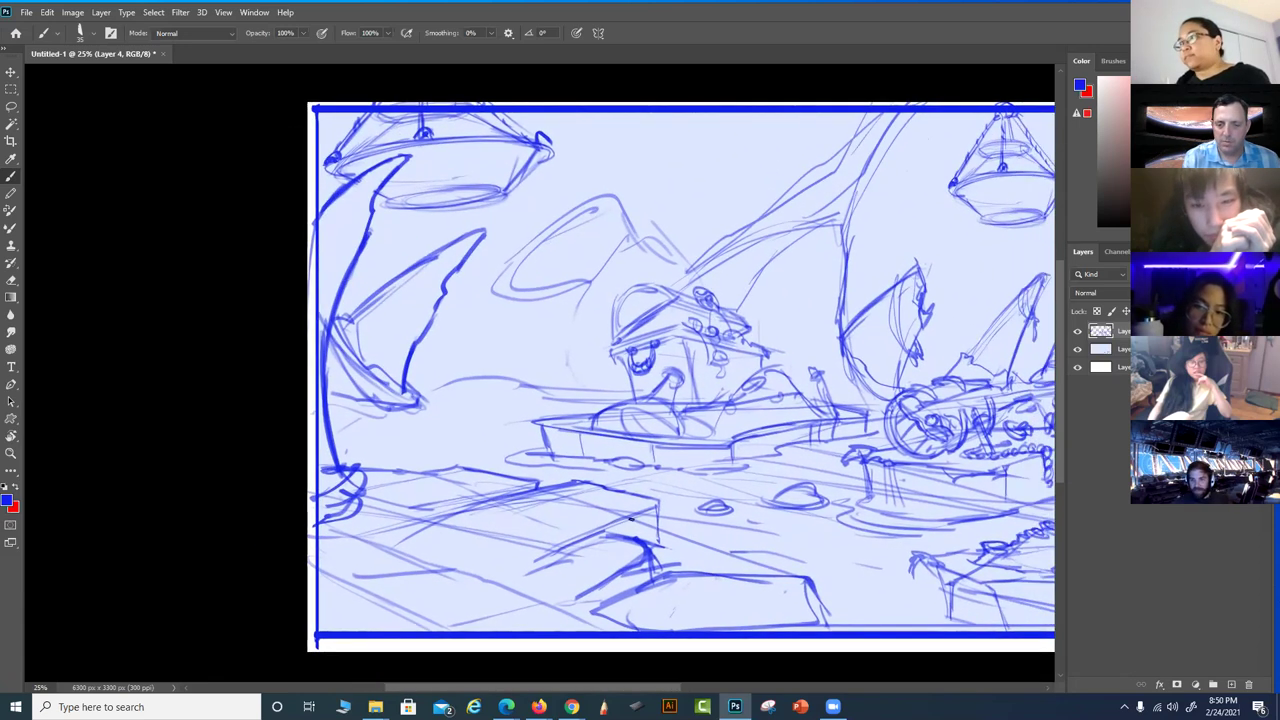
double_click(592, 515)
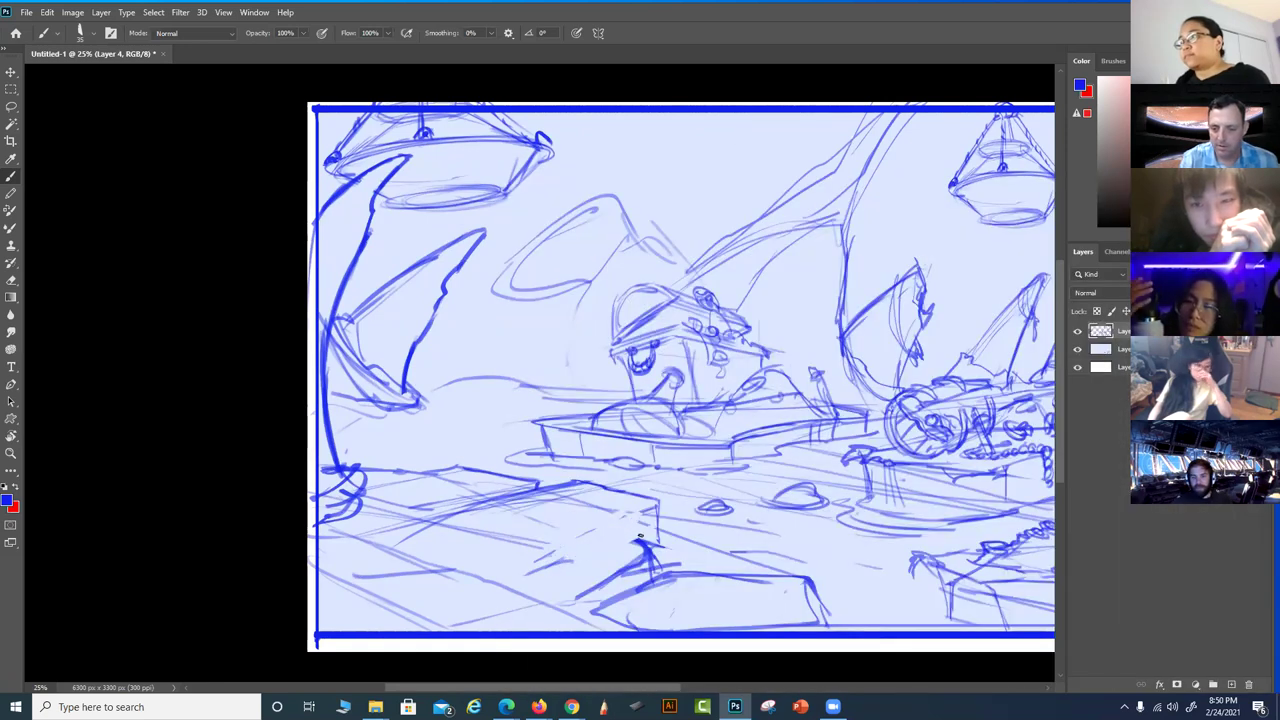
key(ctrl+z)
key(ctrl+z)
key(ctrl+z)
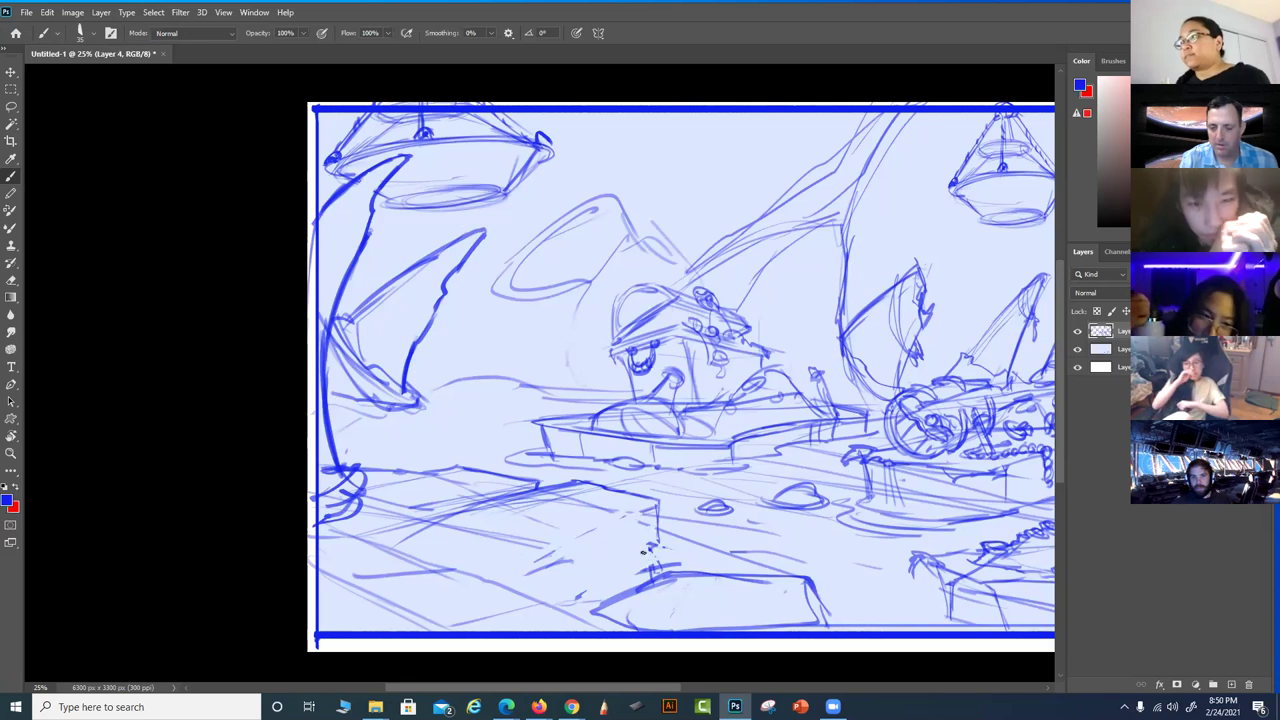
Redraw the lower-left foreground rock as a bold, angular slab with a pointed left end
mouse_move(566, 490)
mouse_down()
mouse_move(432, 526)
mouse_move(432, 547)
mouse_move(536, 581)
mouse_move(475, 570)
mouse_move(590, 583)
mouse_move(611, 575)
mouse_move(600, 576)
mouse_move(651, 512)
mouse_move(655, 550)
mouse_move(646, 521)
mouse_up()
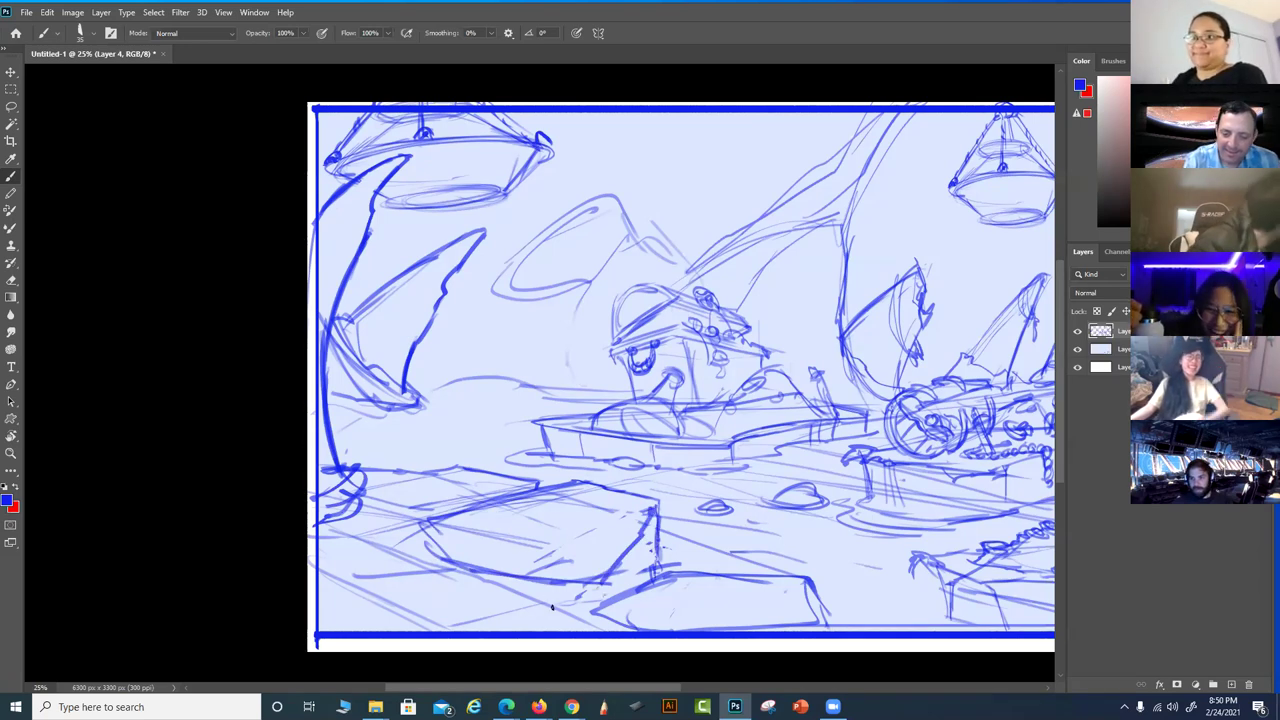
mouse_move(601, 591)
mouse_down()
mouse_move(570, 611)
mouse_move(614, 610)
mouse_up()
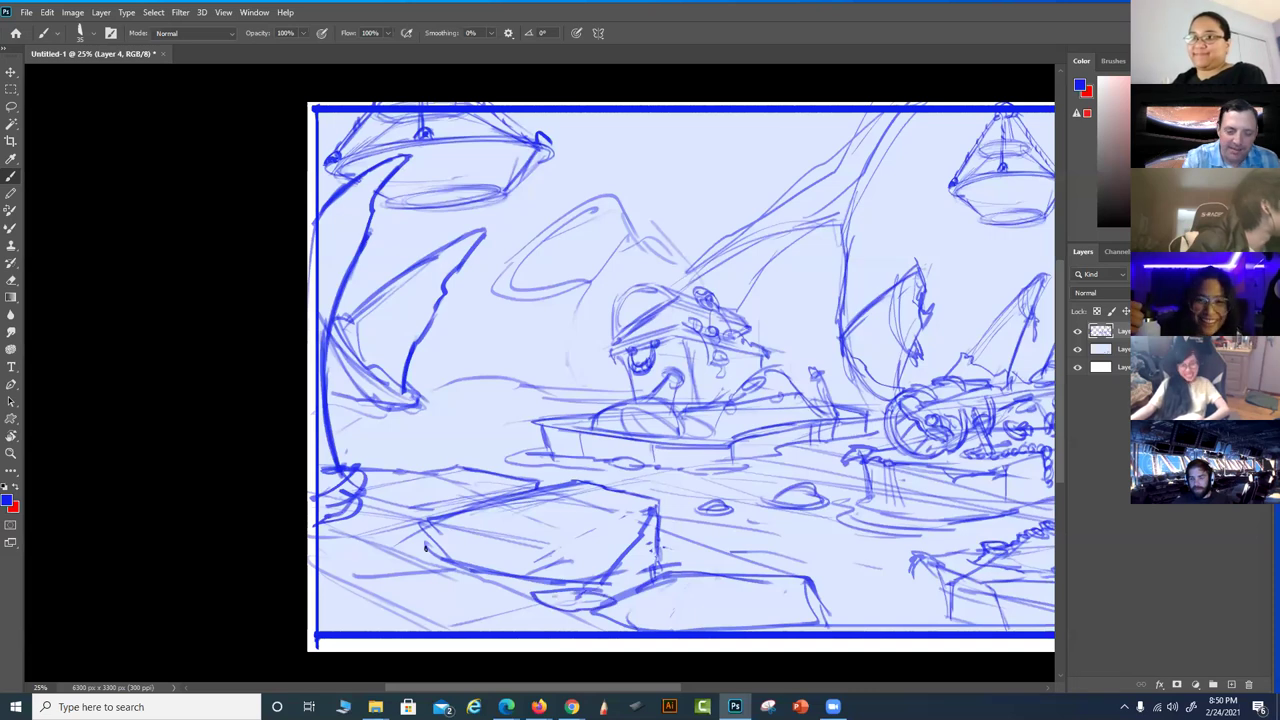
mouse_move(361, 530)
mouse_down()
mouse_move(396, 548)
mouse_move(358, 531)
mouse_move(410, 523)
mouse_move(430, 556)
mouse_up()
drag(432, 560, 390, 536)
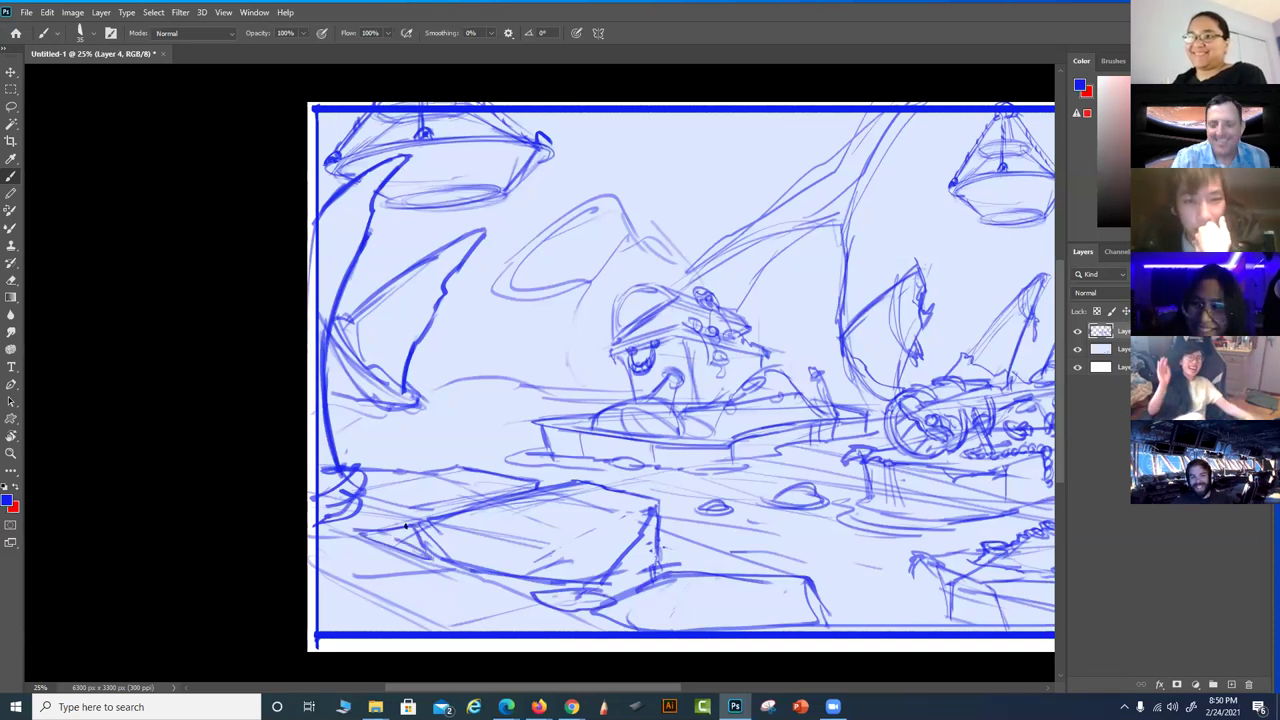
Bring the left sail into view and add a short stroke along the waterline
scroll(745, 515, up, 1)
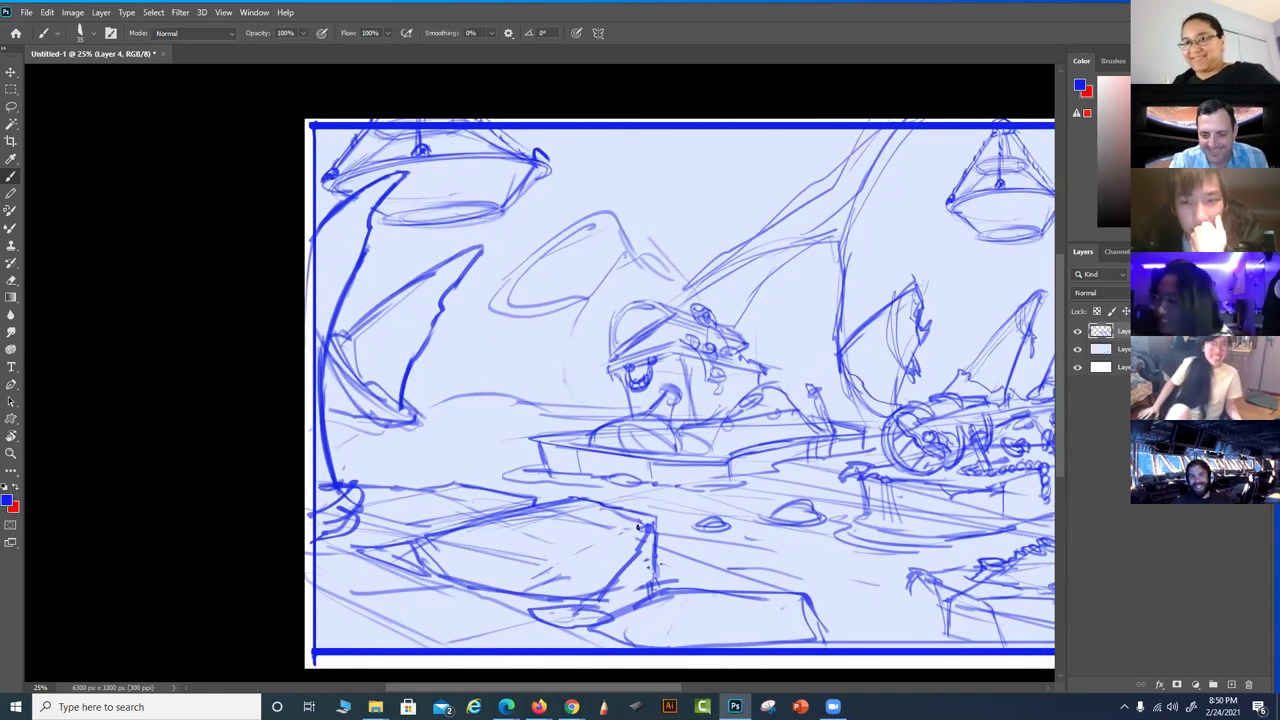
scroll(637, 527, right, 6)
scroll(637, 527, up, 3)
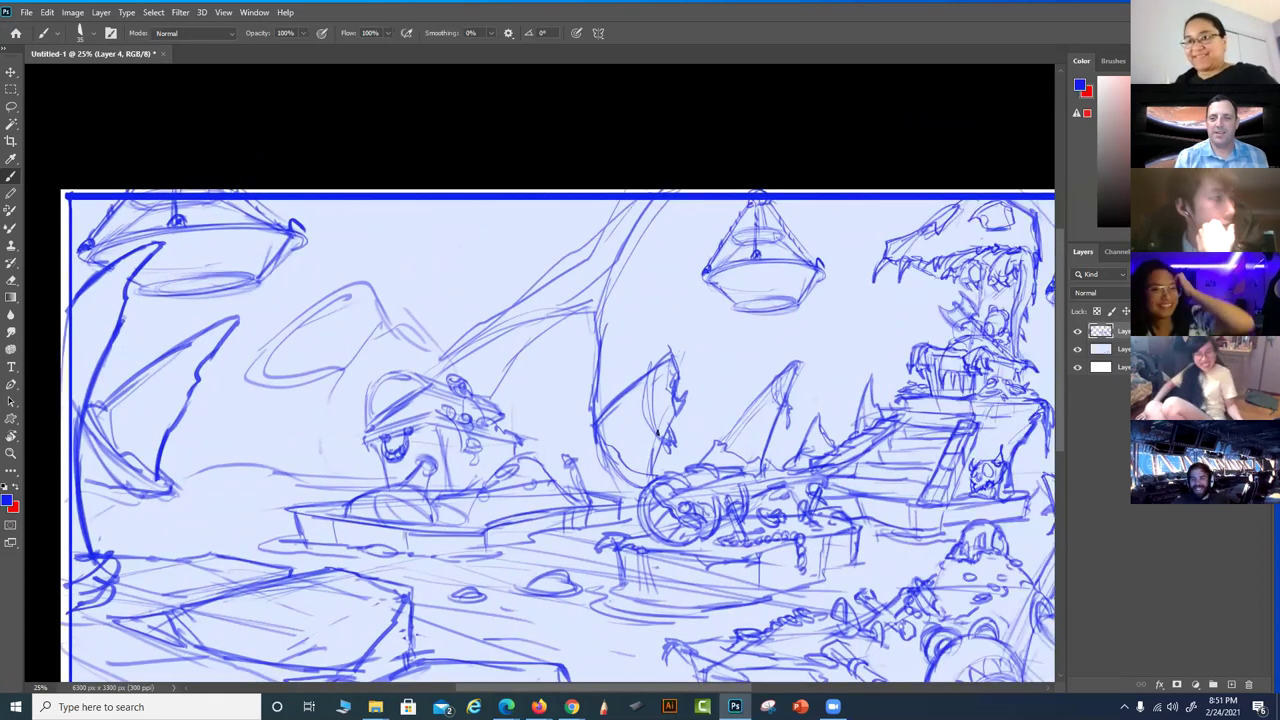
scroll(637, 527, right, 1)
drag(768, 392, 822, 387)
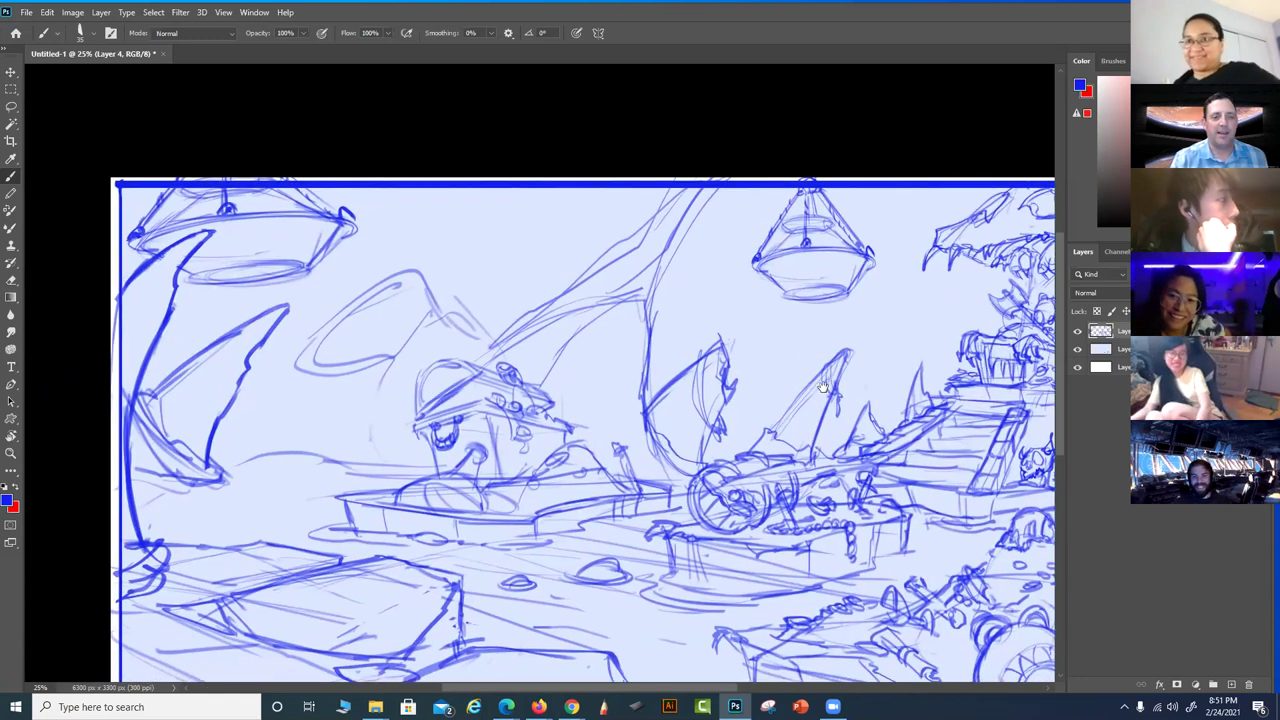
scroll(807, 352, left, 1)
scroll(614, 494, left, 5)
scroll(614, 494, down, 1)
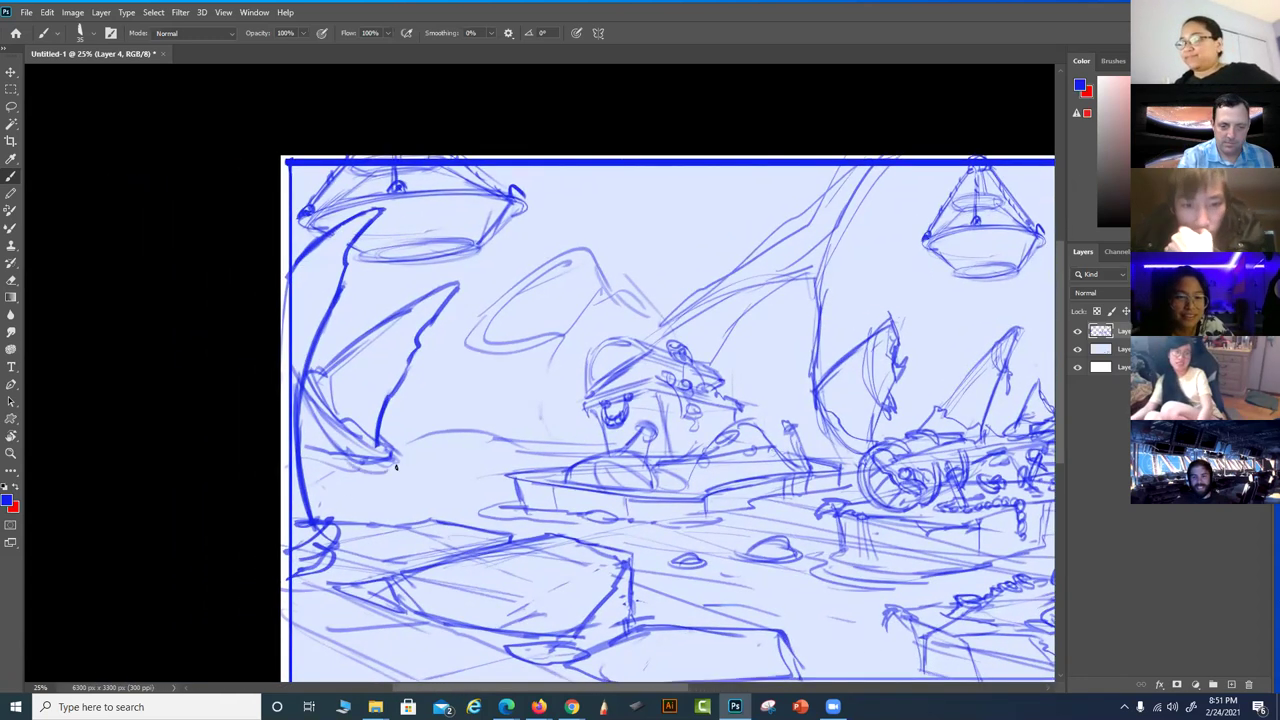
scroll(826, 560, left, 3)
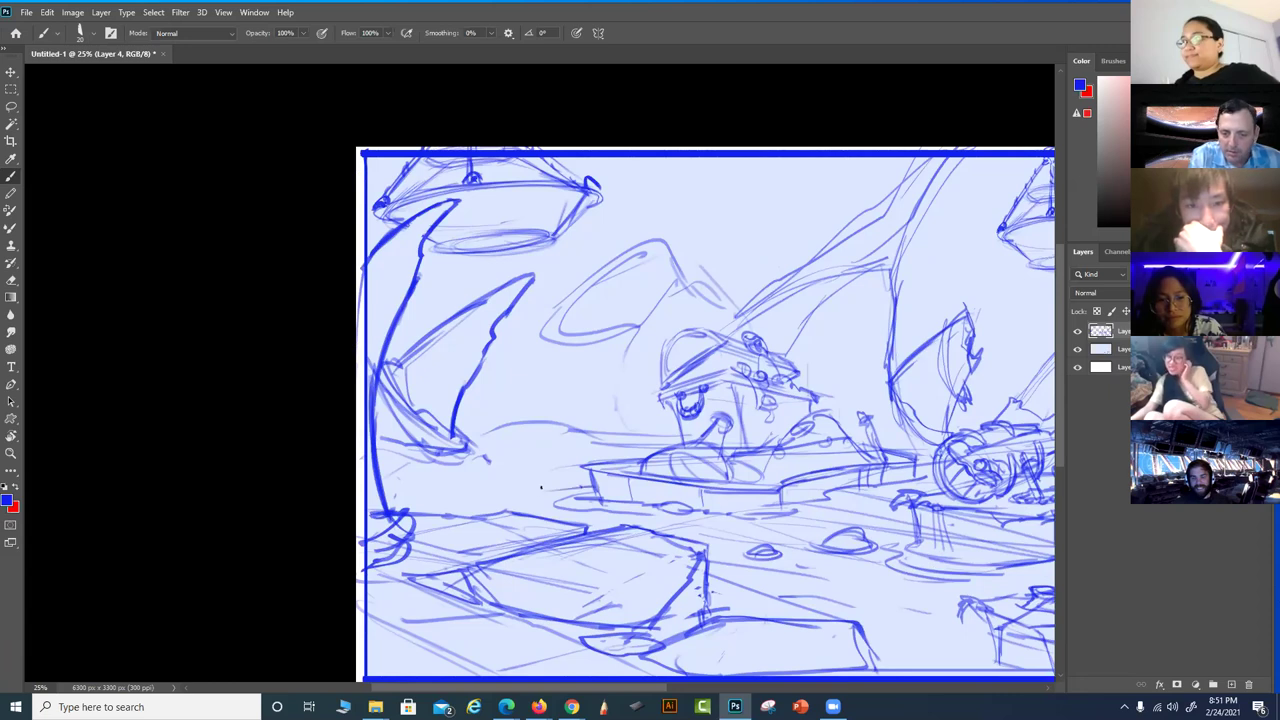
drag(553, 492, 432, 505)
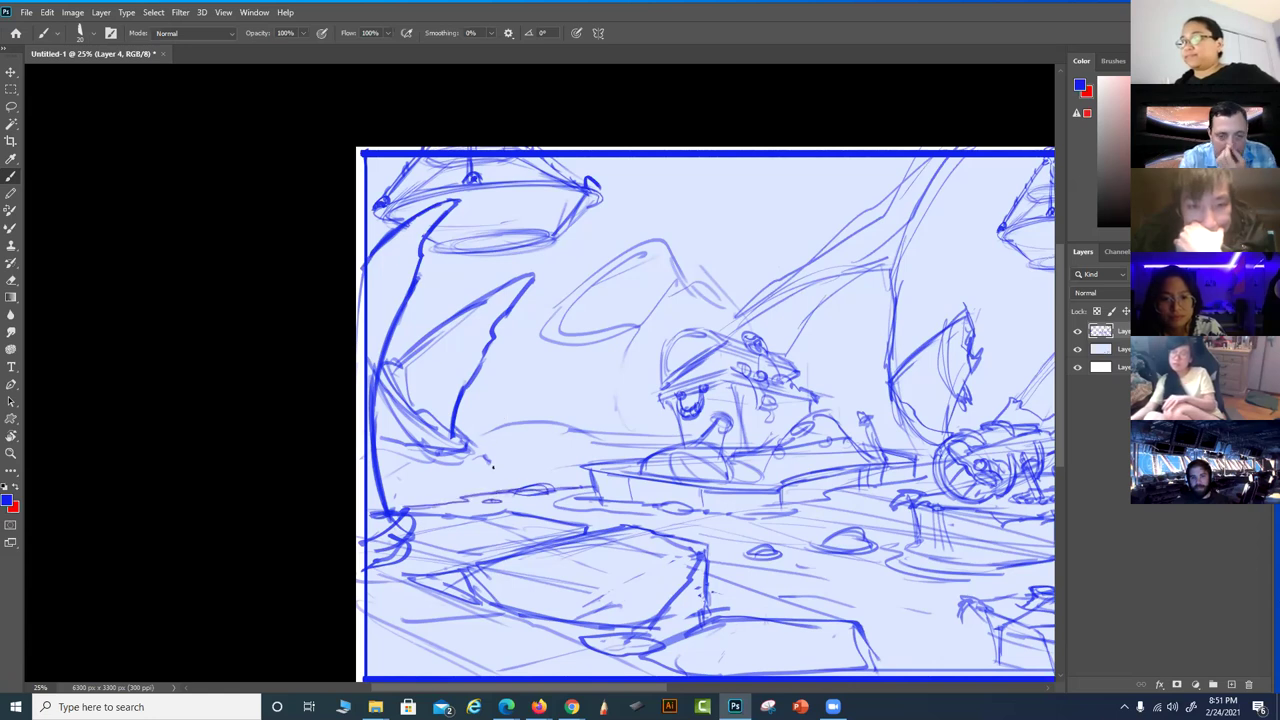
Add small jagged strokes beneath the left sail and along the water's edge
drag(421, 462, 428, 487)
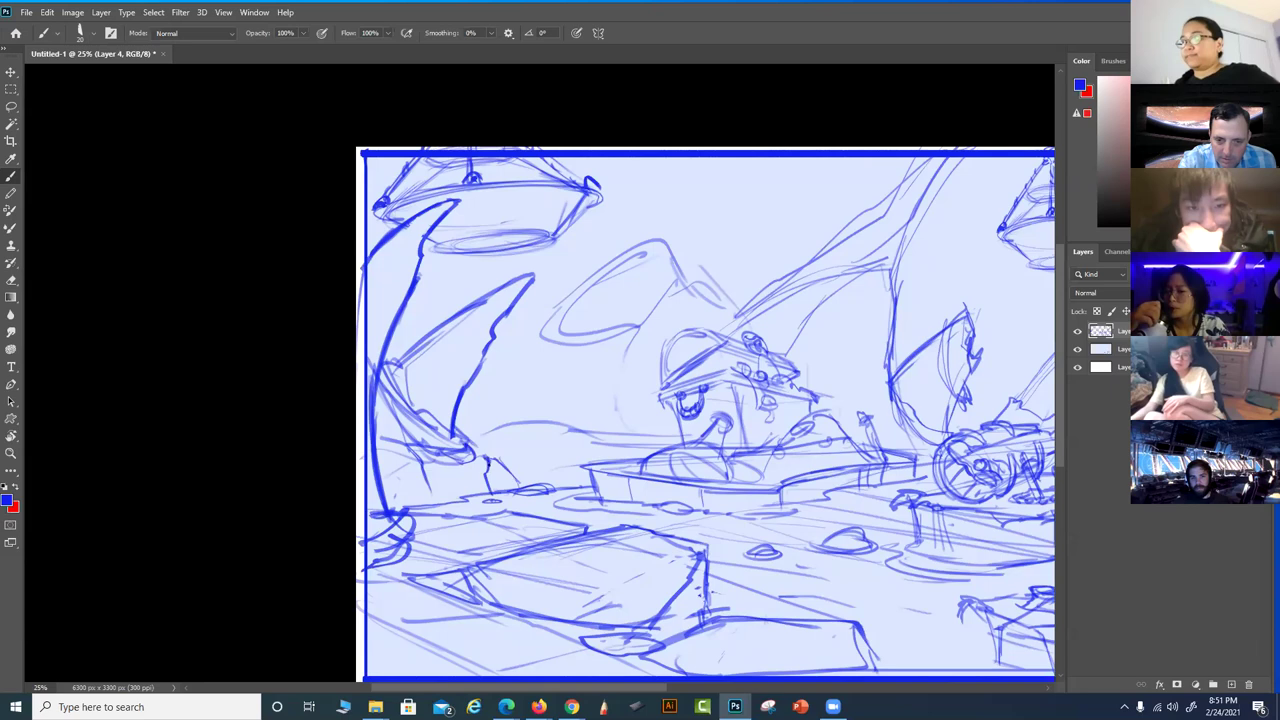
mouse_move(422, 464)
mouse_down()
mouse_move(440, 500)
mouse_move(478, 496)
mouse_move(460, 473)
mouse_move(481, 486)
mouse_move(411, 461)
mouse_move(385, 421)
mouse_move(391, 446)
mouse_move(499, 430)
mouse_move(516, 461)
mouse_move(580, 481)
mouse_move(478, 438)
mouse_move(485, 453)
mouse_move(574, 484)
mouse_up()
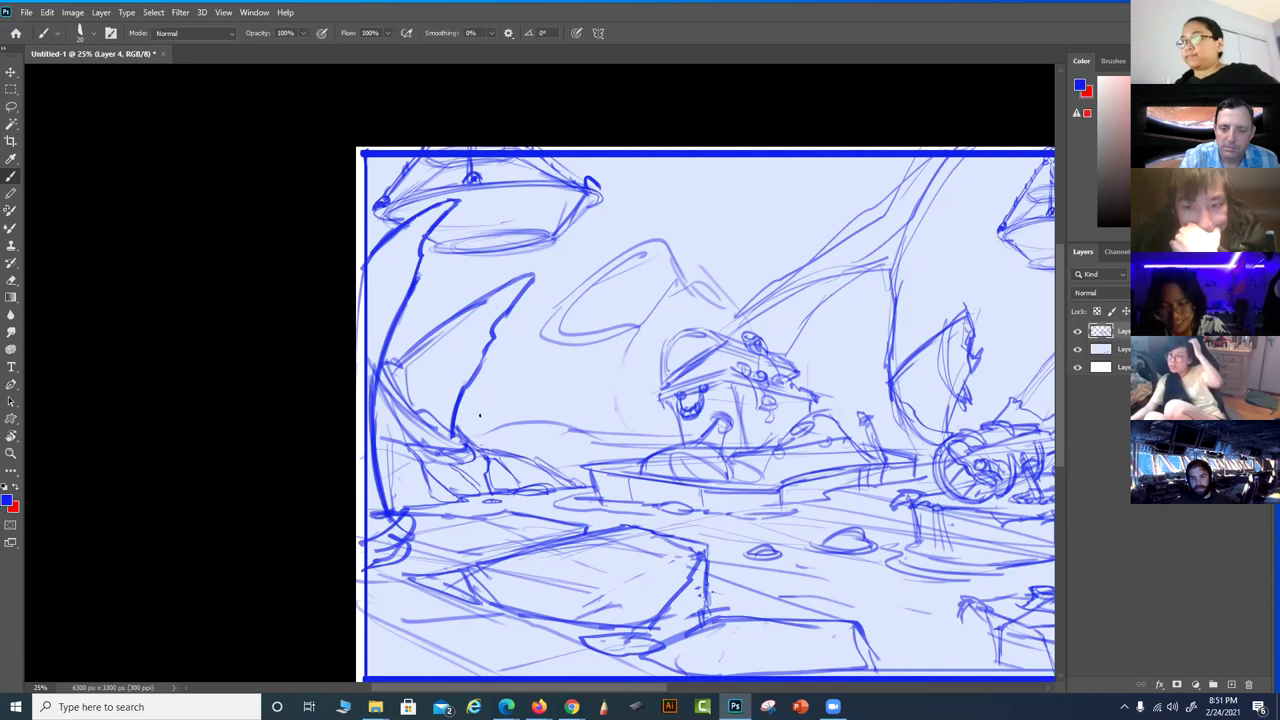
drag(506, 433, 466, 438)
drag(711, 483, 676, 544)
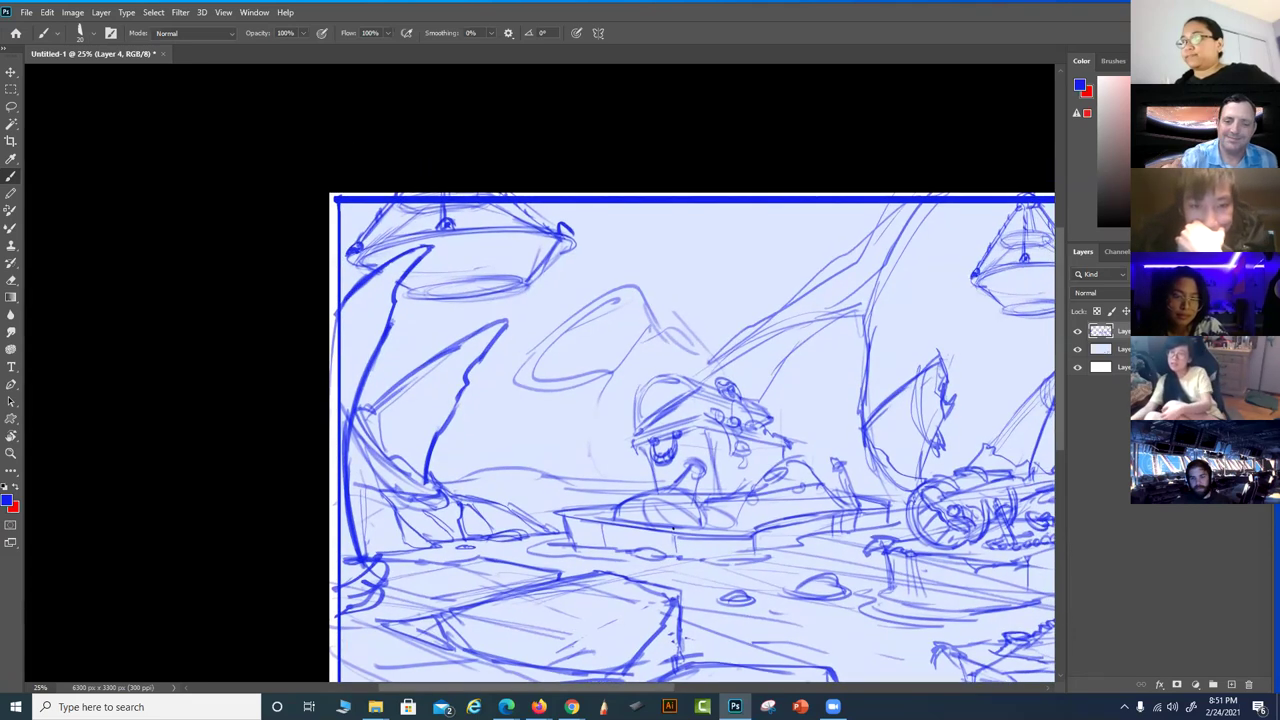
Erase the ellipse and a leftover stray mark from the sky
mouse_move(572, 316)
mouse_down()
mouse_move(527, 363)
mouse_move(605, 302)
mouse_up()
drag(552, 386, 582, 388)
drag(606, 316, 650, 380)
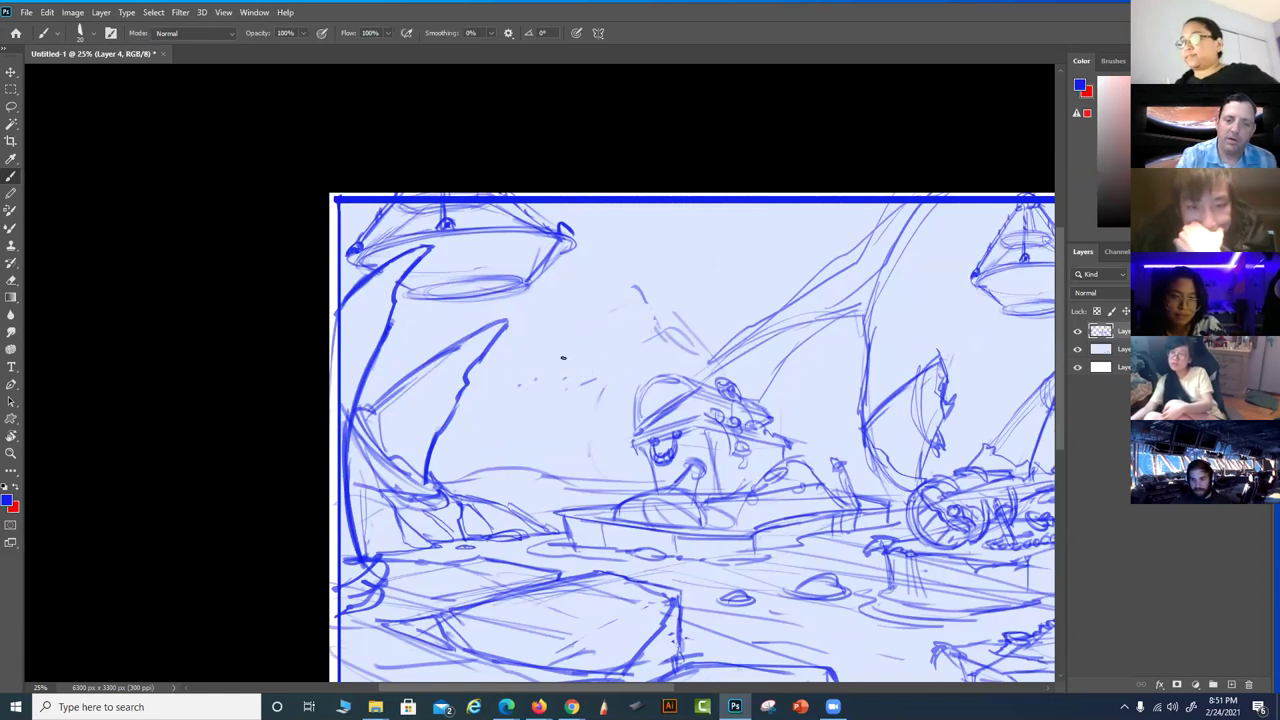
drag(654, 311, 636, 290)
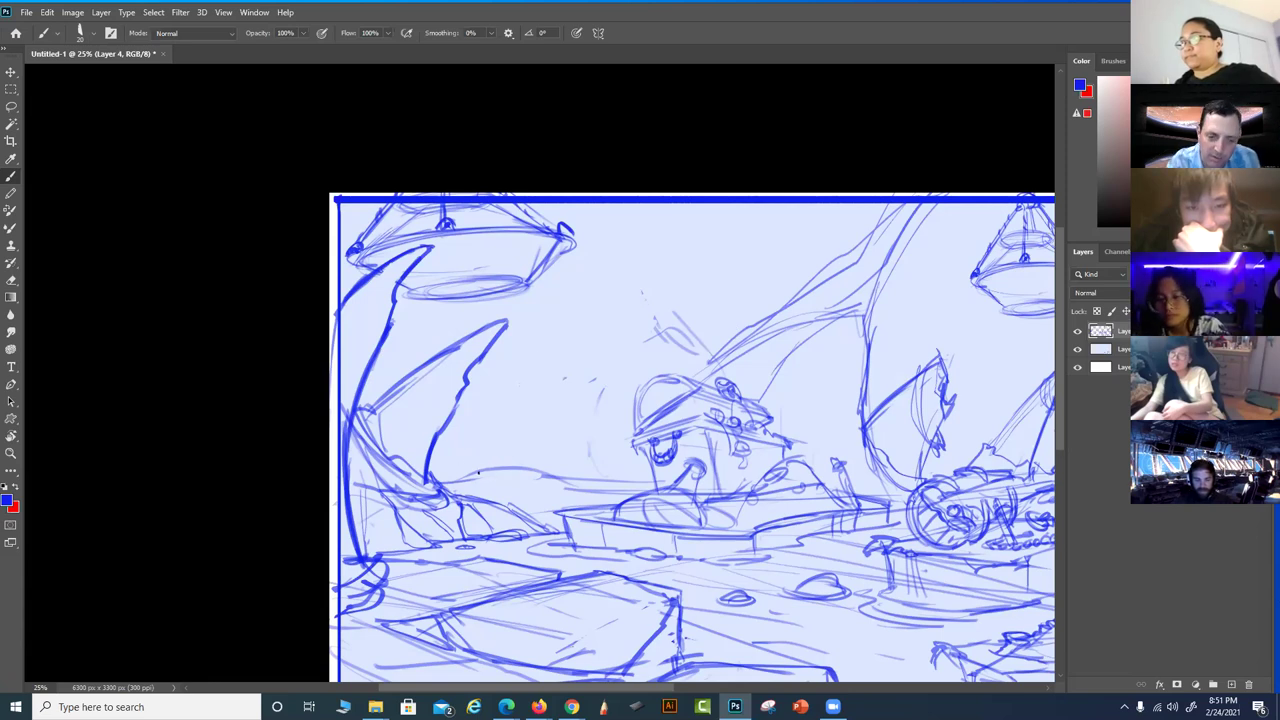
Redraw the small triangular sail left of centre with a hull beneath it
mouse_move(484, 465)
mouse_down()
mouse_move(520, 480)
mouse_move(510, 483)
mouse_move(586, 405)
mouse_move(540, 415)
mouse_move(480, 467)
mouse_move(562, 406)
mouse_up()
key(ctrl+z)
key(ctrl+z)
key(ctrl+z)
key(ctrl+z)
key(ctrl+z)
mouse_move(489, 466)
mouse_down()
mouse_move(567, 411)
mouse_move(550, 419)
mouse_move(568, 417)
mouse_move(552, 430)
mouse_move(562, 419)
mouse_move(548, 462)
mouse_up()
mouse_move(558, 412)
mouse_down()
mouse_move(546, 465)
mouse_move(531, 436)
mouse_move(499, 459)
mouse_move(518, 474)
mouse_up()
mouse_move(525, 465)
mouse_down()
mouse_move(513, 485)
mouse_move(544, 494)
mouse_move(470, 477)
mouse_move(518, 492)
mouse_up()
mouse_move(520, 495)
mouse_down()
mouse_move(598, 502)
mouse_move(559, 523)
mouse_up()
mouse_move(582, 479)
mouse_down()
mouse_move(644, 484)
mouse_move(509, 468)
mouse_move(636, 494)
mouse_up()
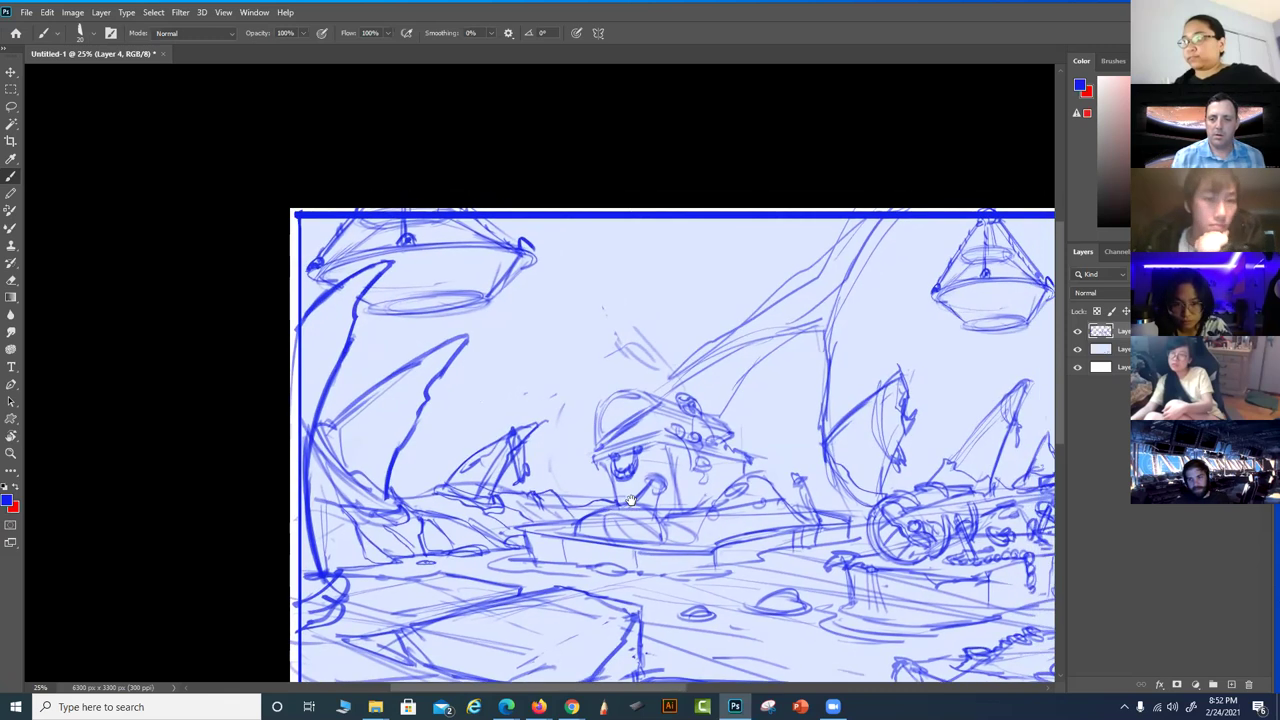
Clean faint sky marks and re-ink the left and top edges of the central hat
mouse_move(602, 346)
mouse_down()
mouse_move(627, 370)
mouse_move(606, 336)
mouse_move(632, 377)
mouse_move(621, 342)
mouse_up()
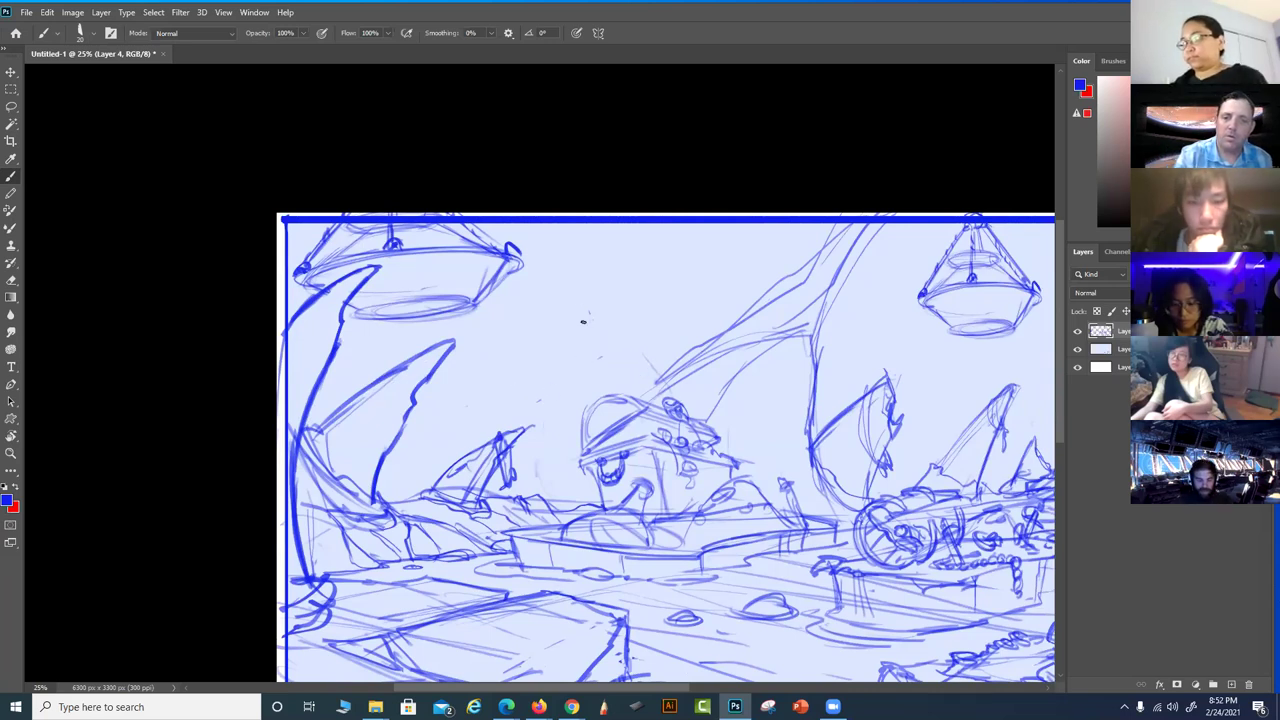
drag(807, 484, 760, 424)
drag(592, 345, 519, 392)
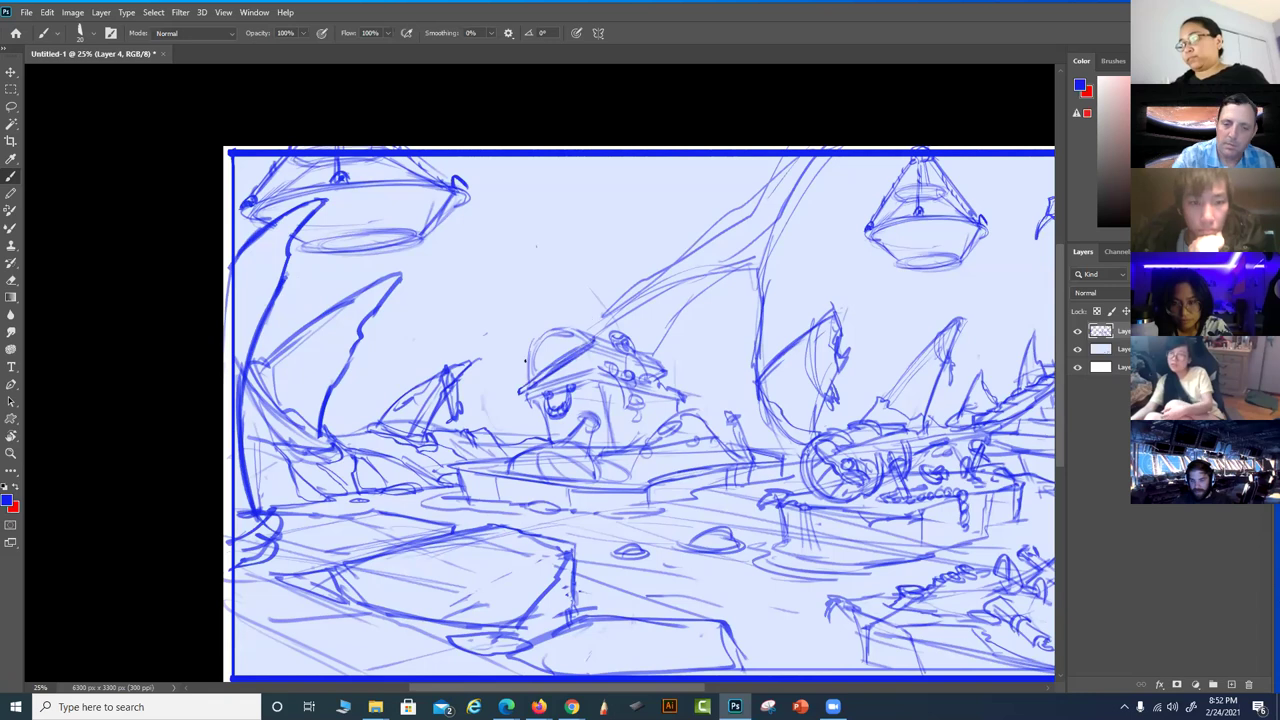
drag(534, 340, 520, 390)
mouse_move(536, 344)
mouse_down()
mouse_move(532, 330)
mouse_move(546, 336)
mouse_up()
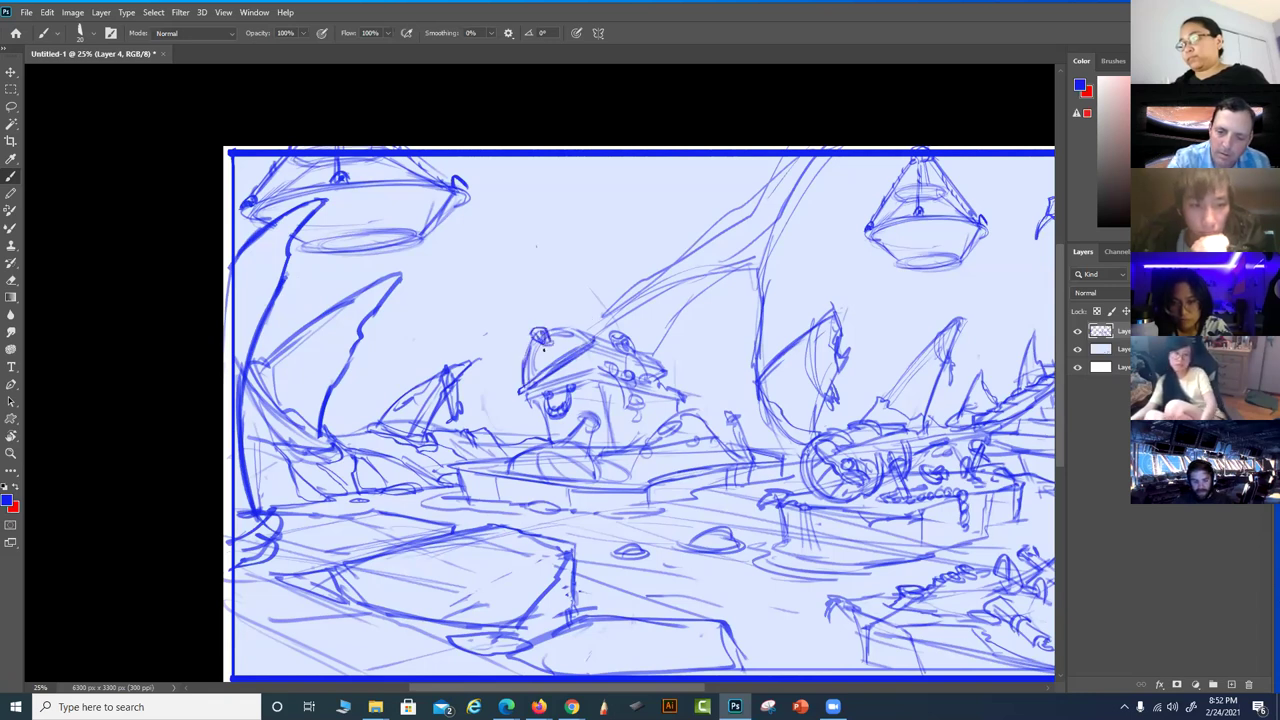
drag(548, 342, 584, 335)
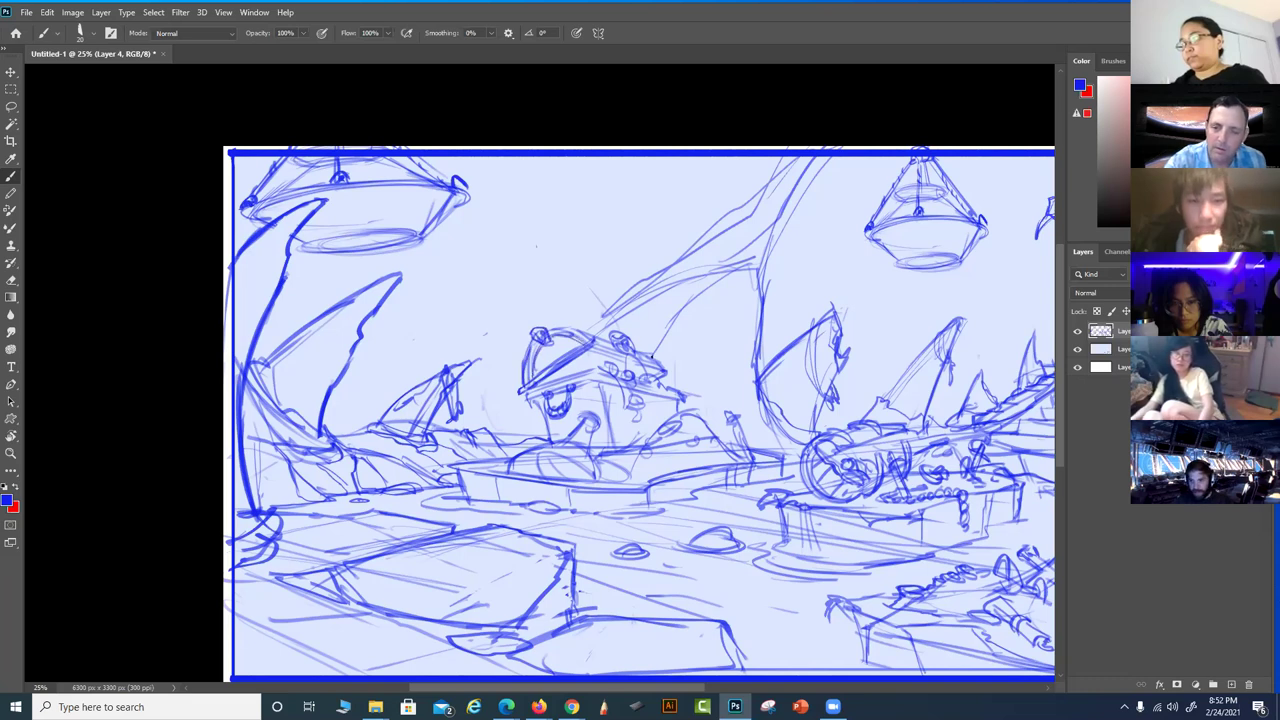
drag(753, 415, 722, 379)
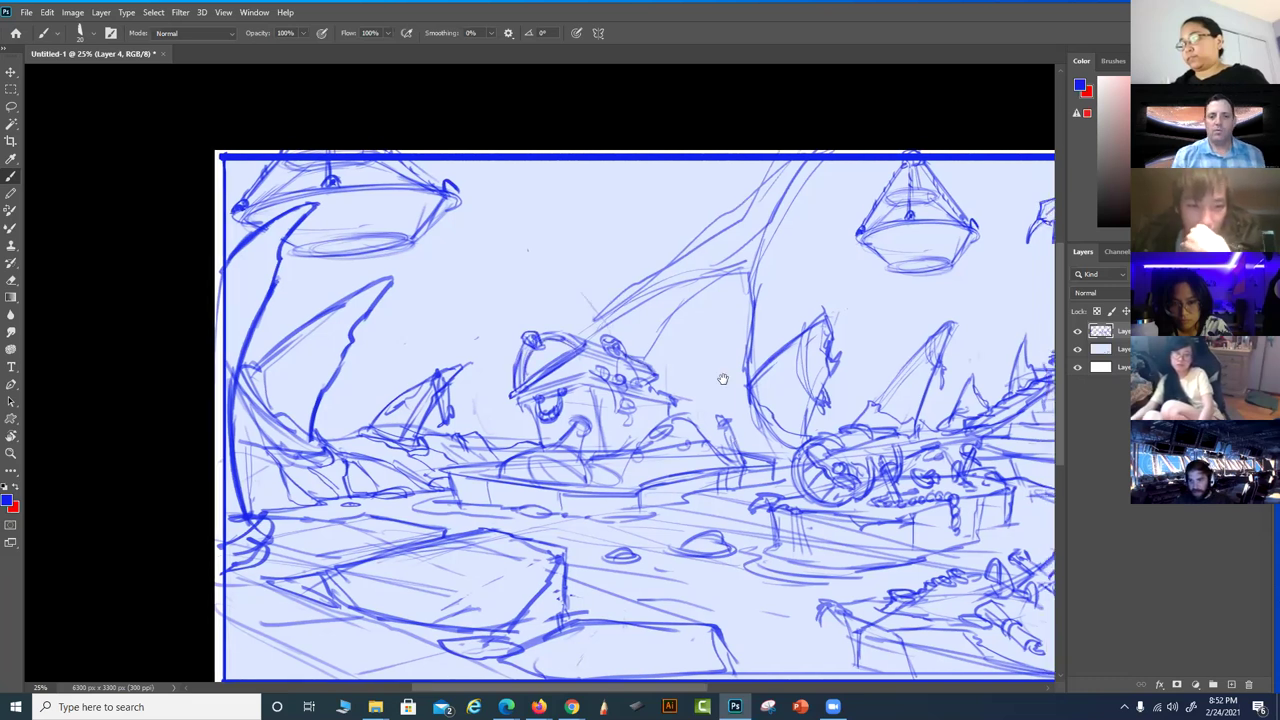
drag(556, 342, 606, 312)
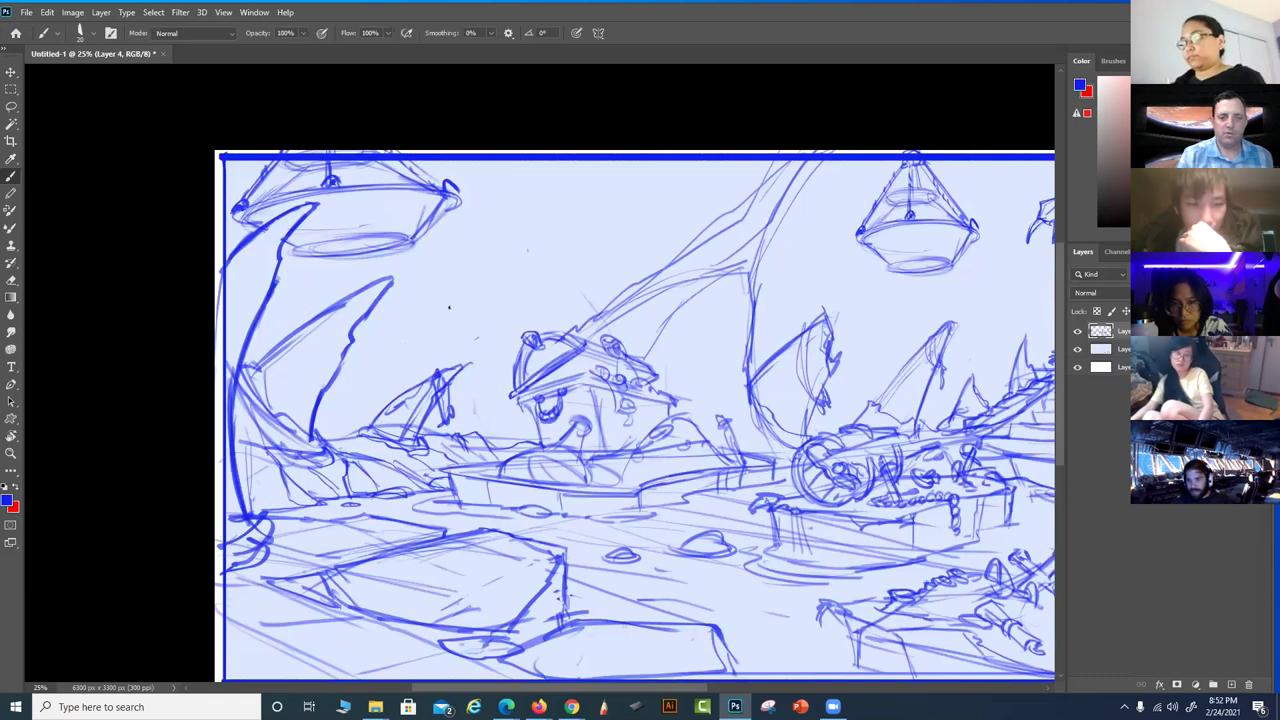
Brush long, thin curves arcing up through the open sky
mouse_move(436, 297)
mouse_down()
mouse_move(504, 208)
mouse_move(546, 181)
mouse_move(676, 155)
mouse_move(527, 218)
mouse_move(624, 161)
mouse_move(661, 157)
mouse_move(560, 187)
mouse_move(492, 242)
mouse_move(550, 197)
mouse_move(498, 282)
mouse_move(462, 432)
mouse_up()
drag(407, 311, 320, 430)
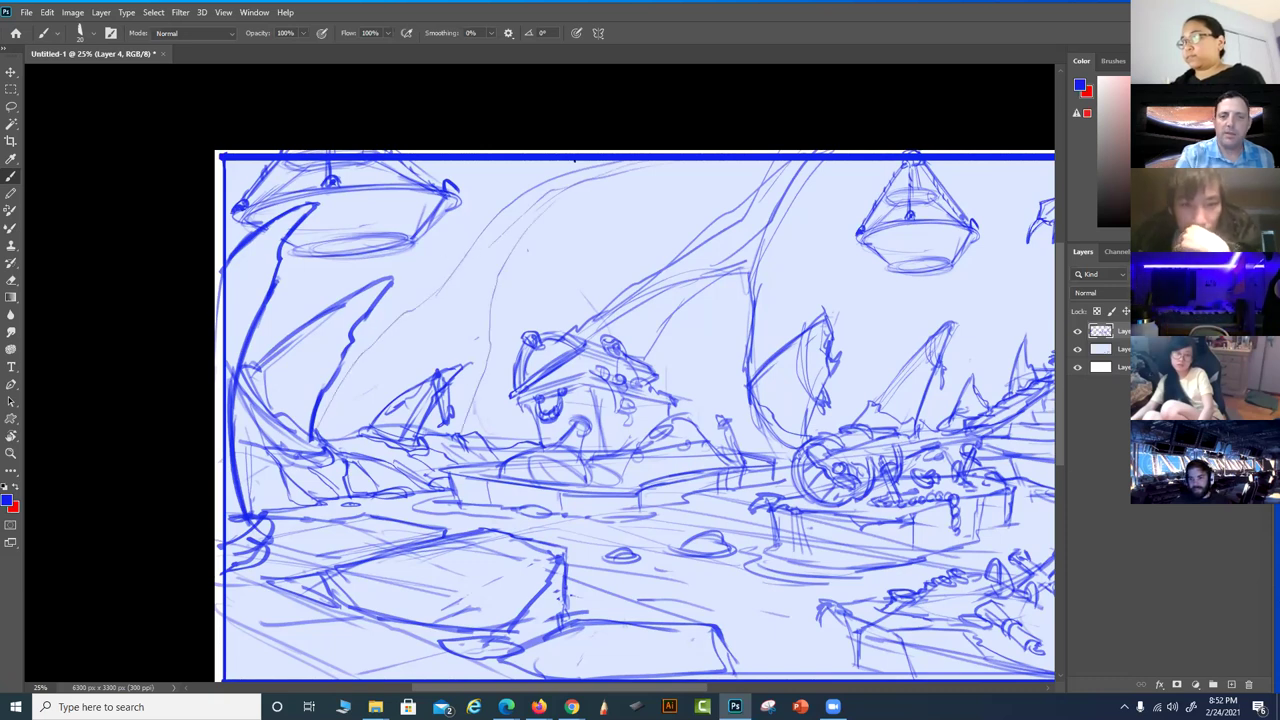
drag(574, 163, 478, 178)
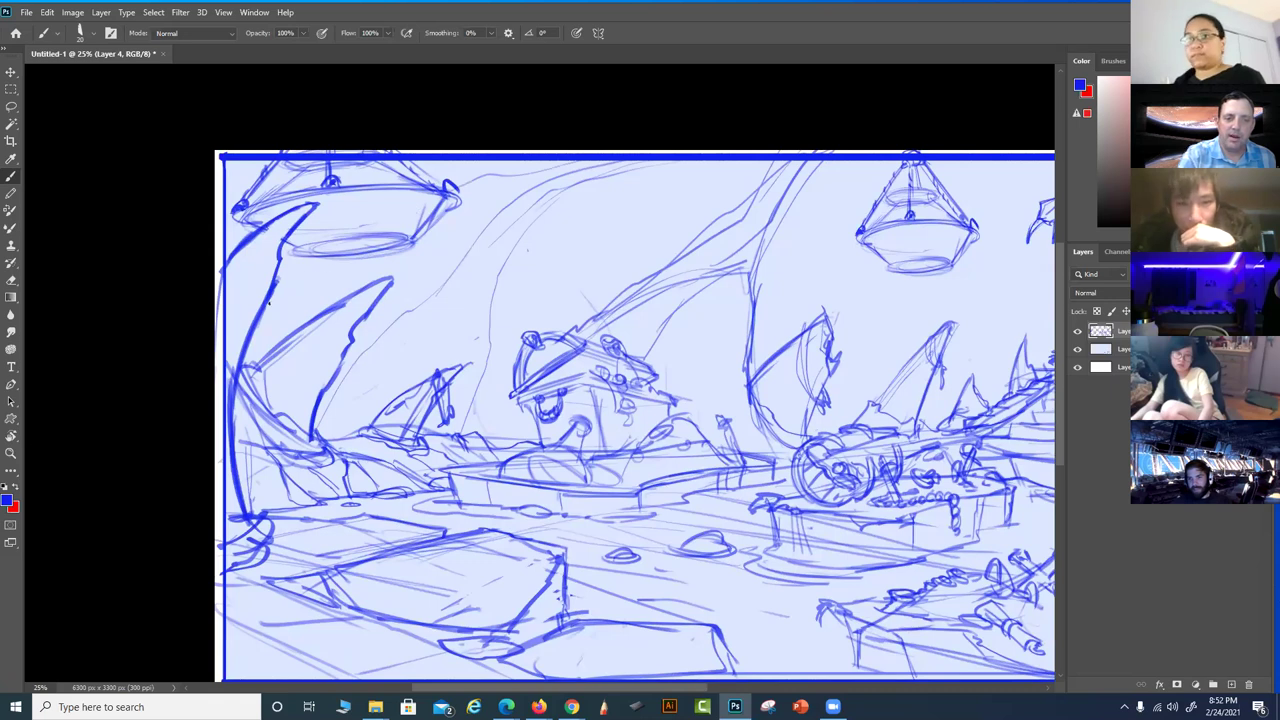
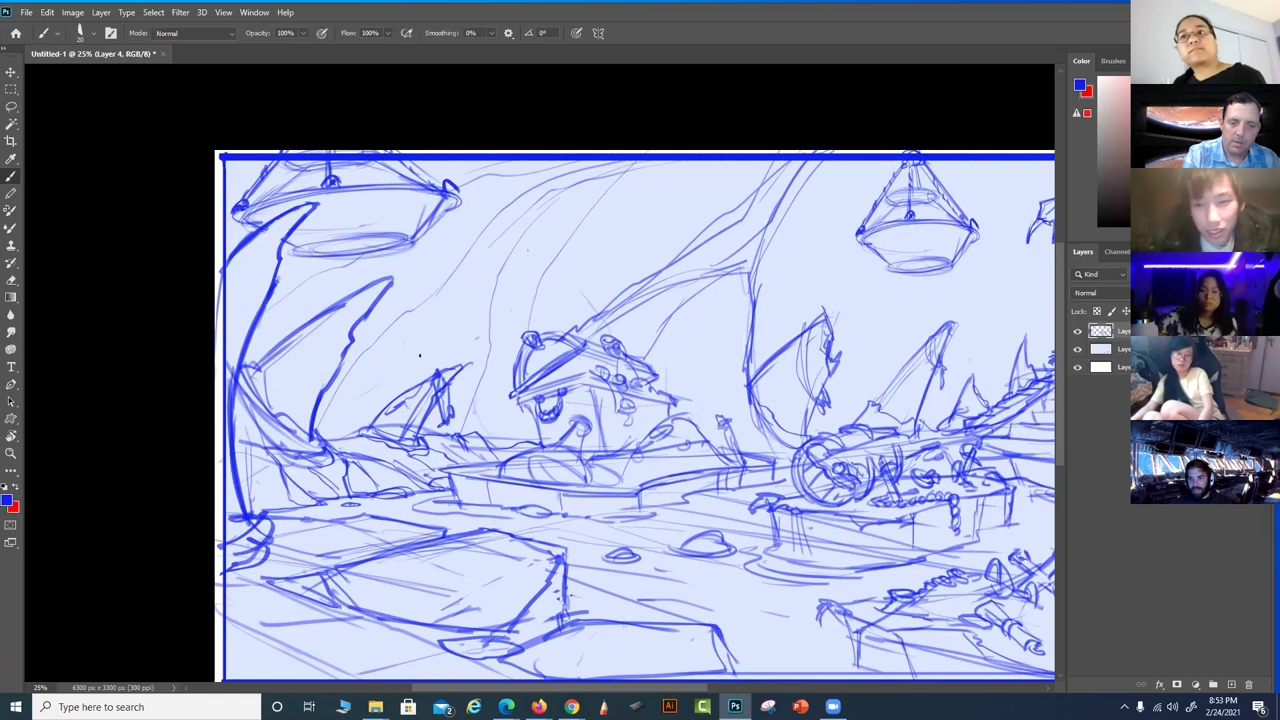
Sketch faint blue lines across the middle, near the left boat and at the top centre
mouse_move(440, 350)
mouse_down()
mouse_move(392, 356)
mouse_move(318, 418)
mouse_up()
mouse_move(386, 366)
mouse_down()
mouse_move(346, 414)
mouse_move(320, 414)
mouse_move(394, 362)
mouse_move(444, 370)
mouse_move(454, 403)
mouse_move(505, 412)
mouse_up()
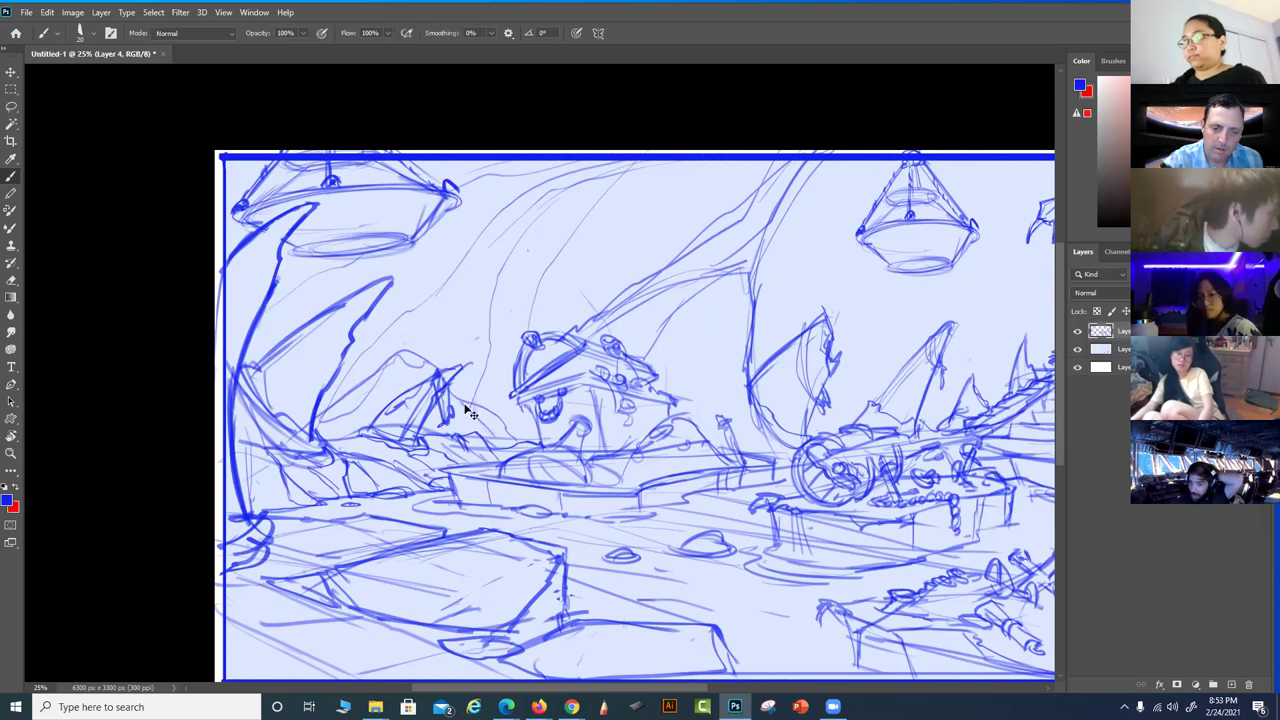
drag(451, 433, 508, 440)
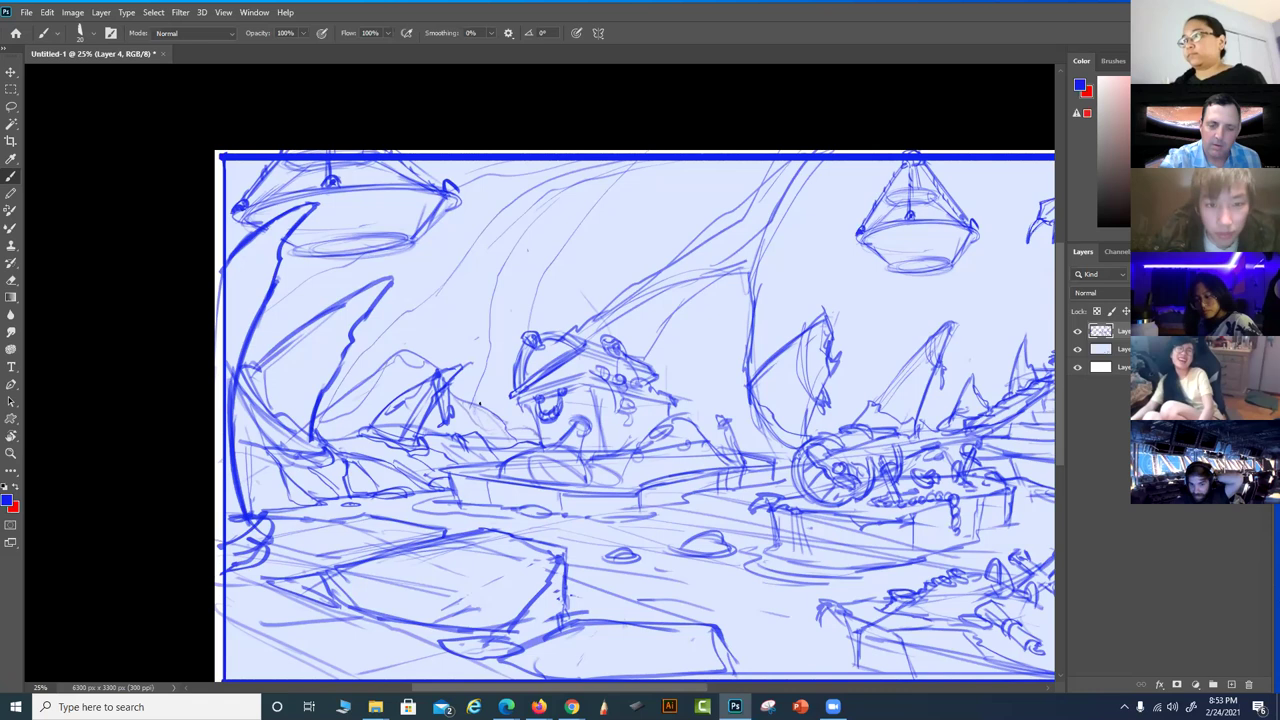
drag(556, 203, 512, 277)
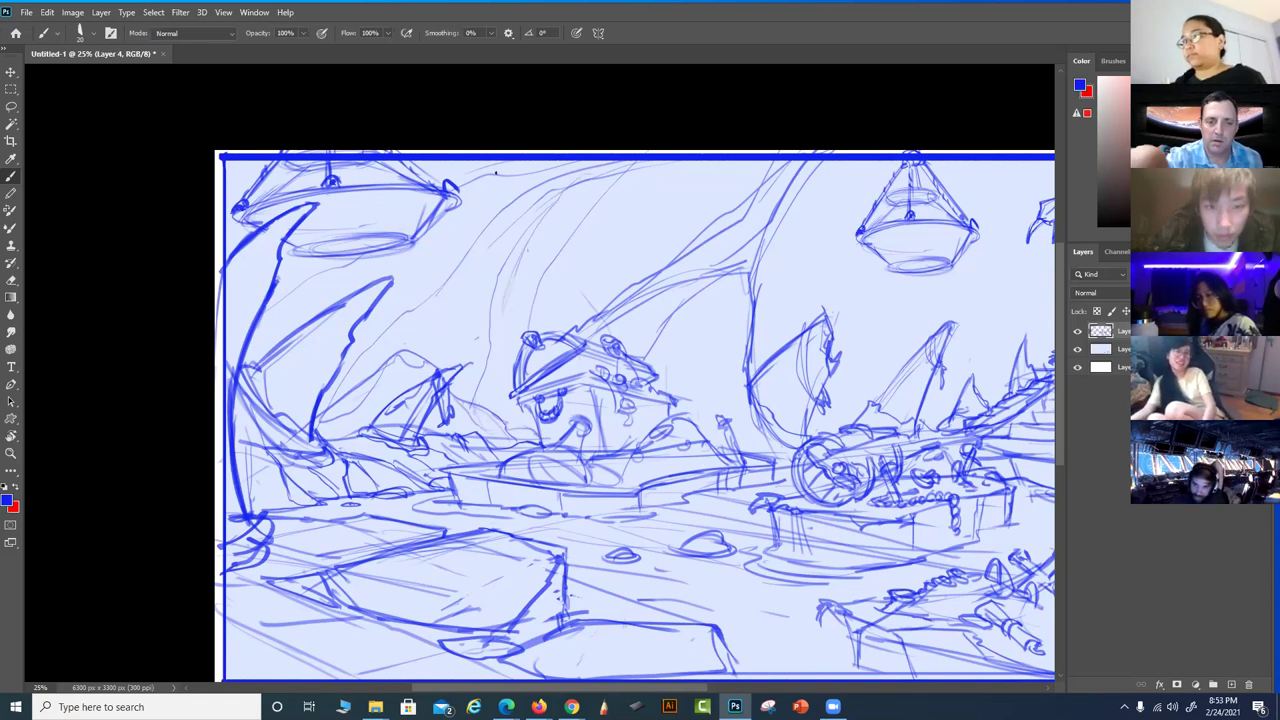
mouse_move(525, 172)
mouse_down()
mouse_move(502, 180)
mouse_move(562, 238)
mouse_move(588, 244)
mouse_move(549, 163)
mouse_up()
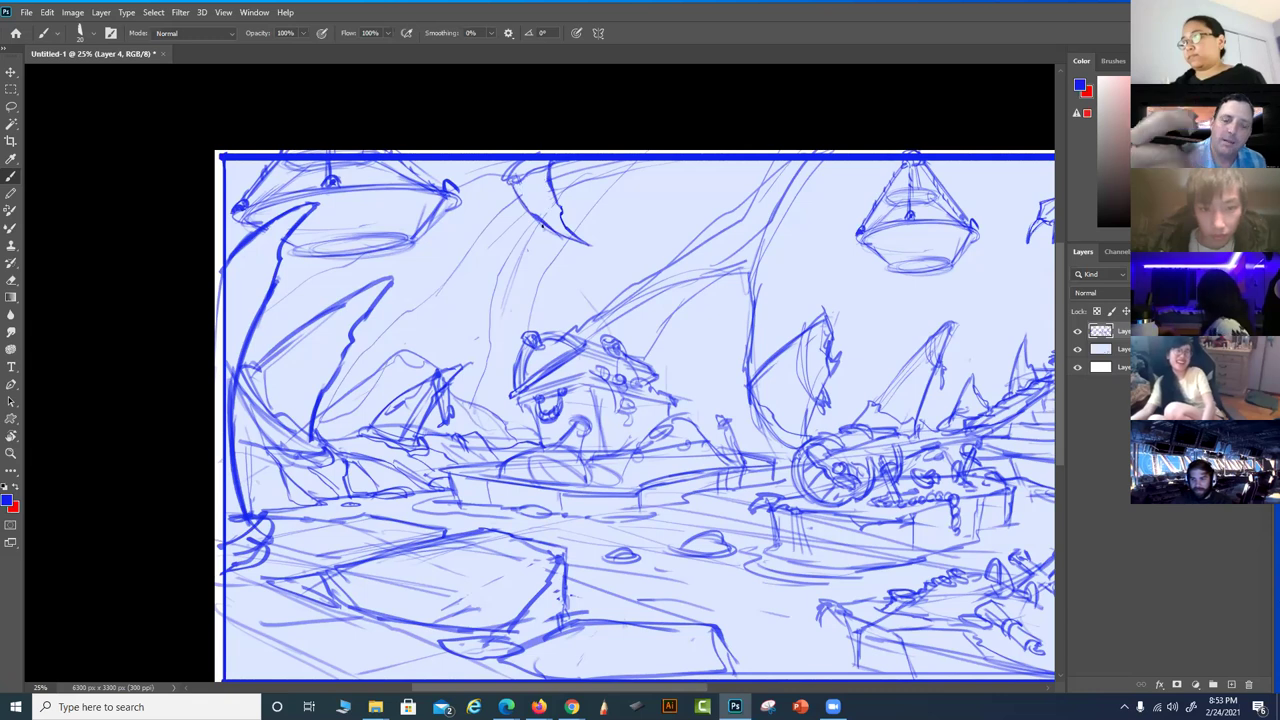
mouse_move(496, 172)
mouse_down()
mouse_move(561, 234)
mouse_move(565, 222)
mouse_move(574, 257)
mouse_up()
Add dark strokes detailing the hanging shape and the edges of the top-left lamp
drag(510, 186, 543, 190)
drag(512, 188, 548, 202)
drag(514, 194, 540, 204)
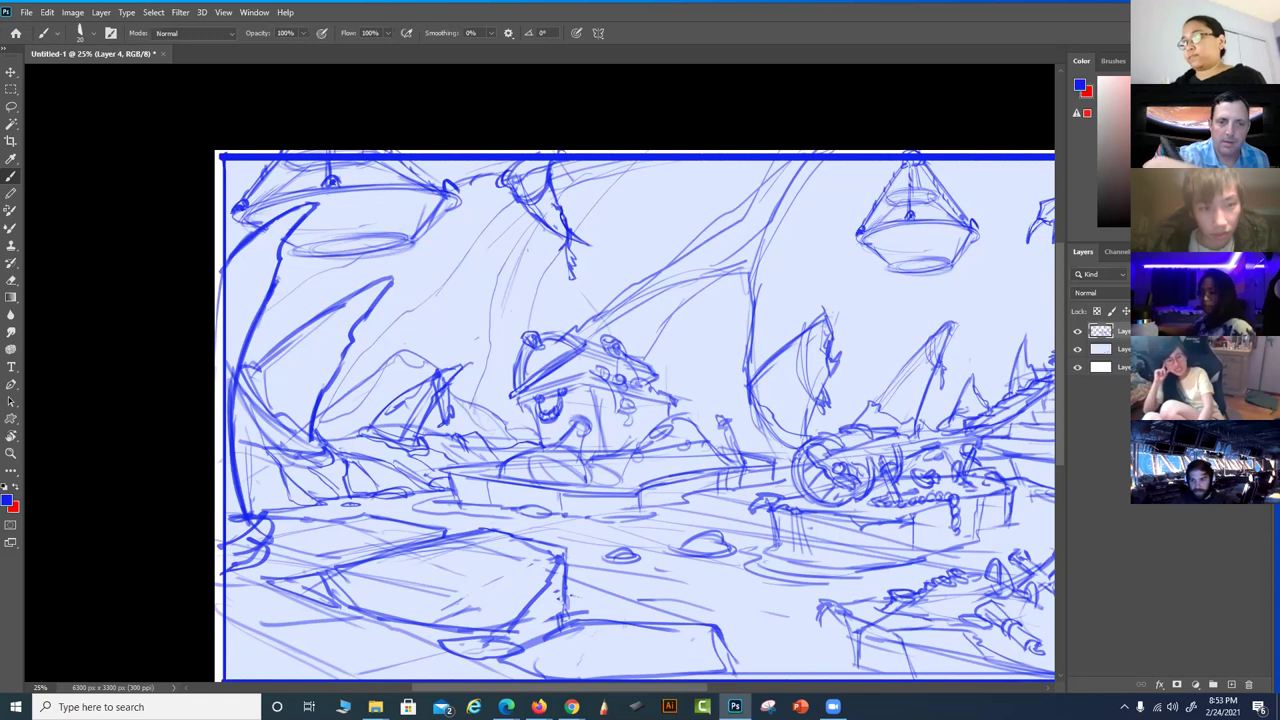
mouse_move(410, 162)
mouse_down()
mouse_move(466, 186)
mouse_move(416, 236)
mouse_up()
drag(400, 242, 416, 236)
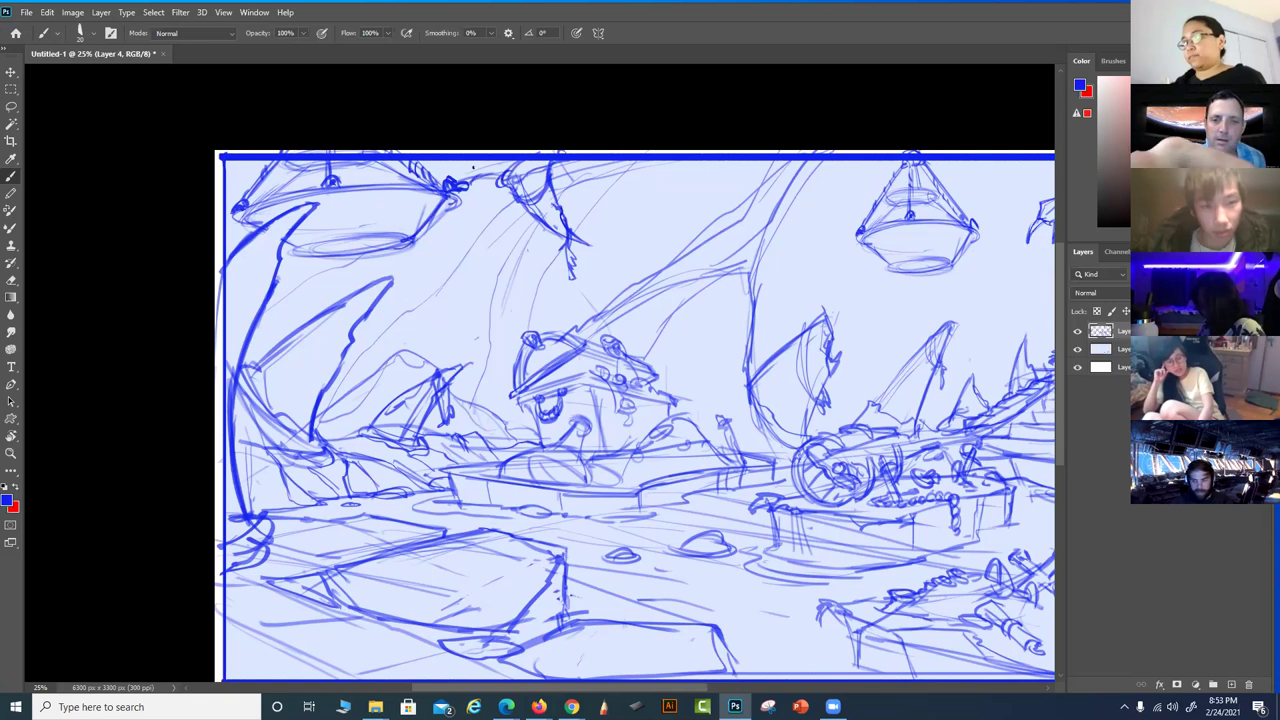
mouse_move(448, 175)
mouse_down()
mouse_move(506, 161)
mouse_move(614, 180)
mouse_move(666, 162)
mouse_move(672, 204)
mouse_move(712, 206)
mouse_move(700, 192)
mouse_move(680, 204)
mouse_move(700, 210)
mouse_up()
drag(652, 174, 674, 194)
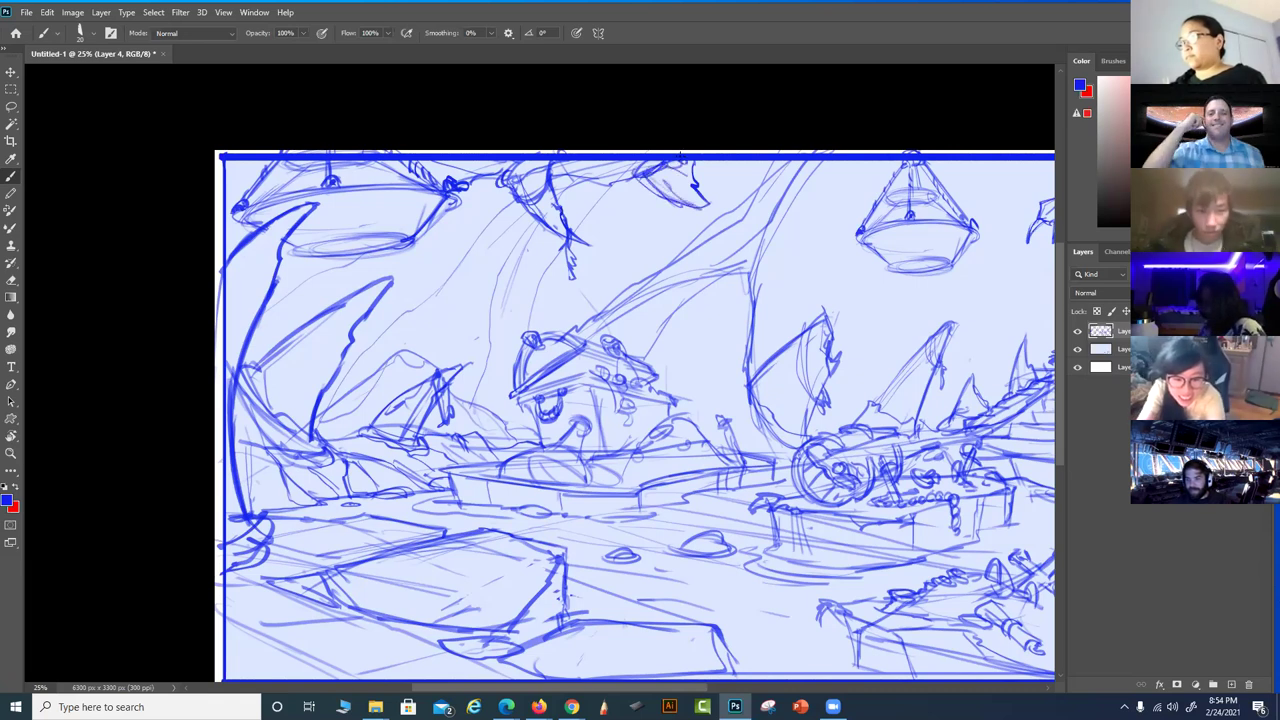
mouse_move(763, 538)
mouse_down()
mouse_move(619, 510)
mouse_move(692, 499)
mouse_up()
mouse_move(534, 178)
mouse_down()
mouse_move(432, 306)
mouse_move(544, 206)
mouse_up()
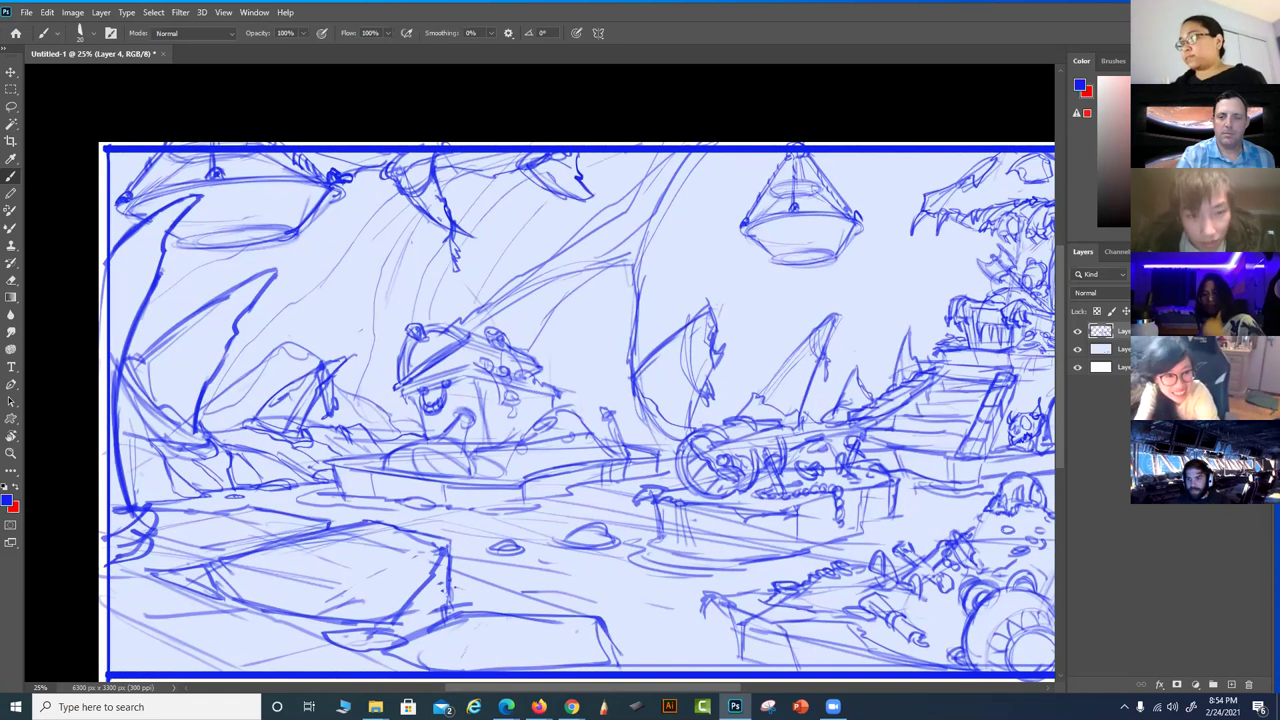
Sketch long curves and upward-rising strokes between the centre and the right side
drag(864, 362, 802, 358)
drag(604, 282, 611, 323)
drag(598, 270, 638, 177)
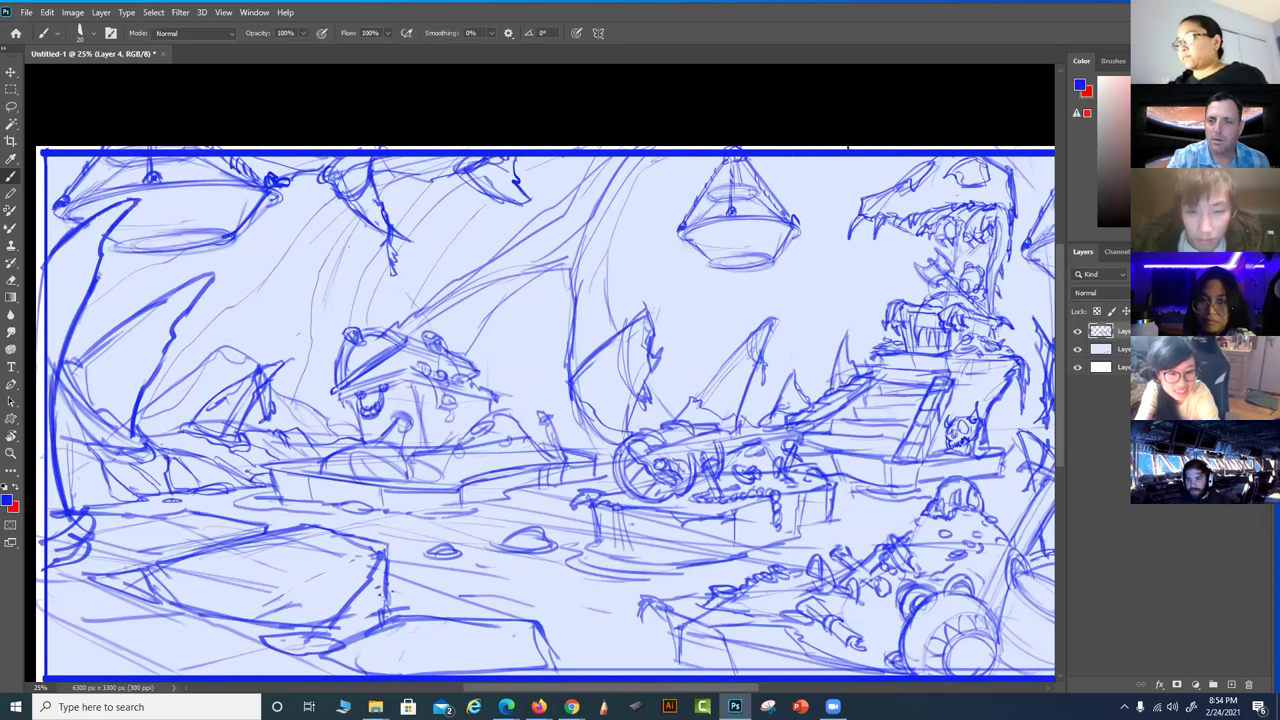
mouse_move(836, 172)
mouse_down()
mouse_move(800, 252)
mouse_move(806, 380)
mouse_up()
mouse_move(712, 378)
mouse_down()
mouse_move(690, 268)
mouse_move(655, 405)
mouse_up()
drag(618, 307, 670, 181)
Add thin downward lines to the tall structure near the right edge, then review the artwork's edges
drag(826, 190, 796, 345)
drag(820, 298, 800, 364)
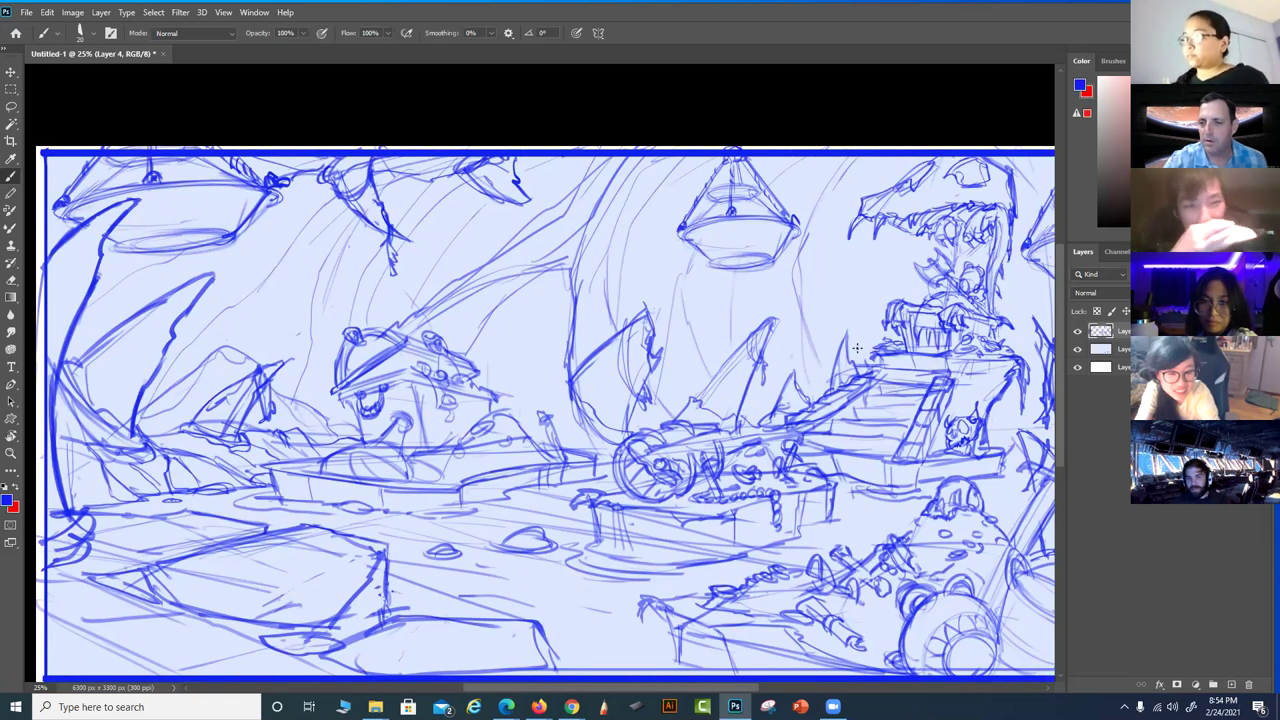
drag(871, 288, 802, 398)
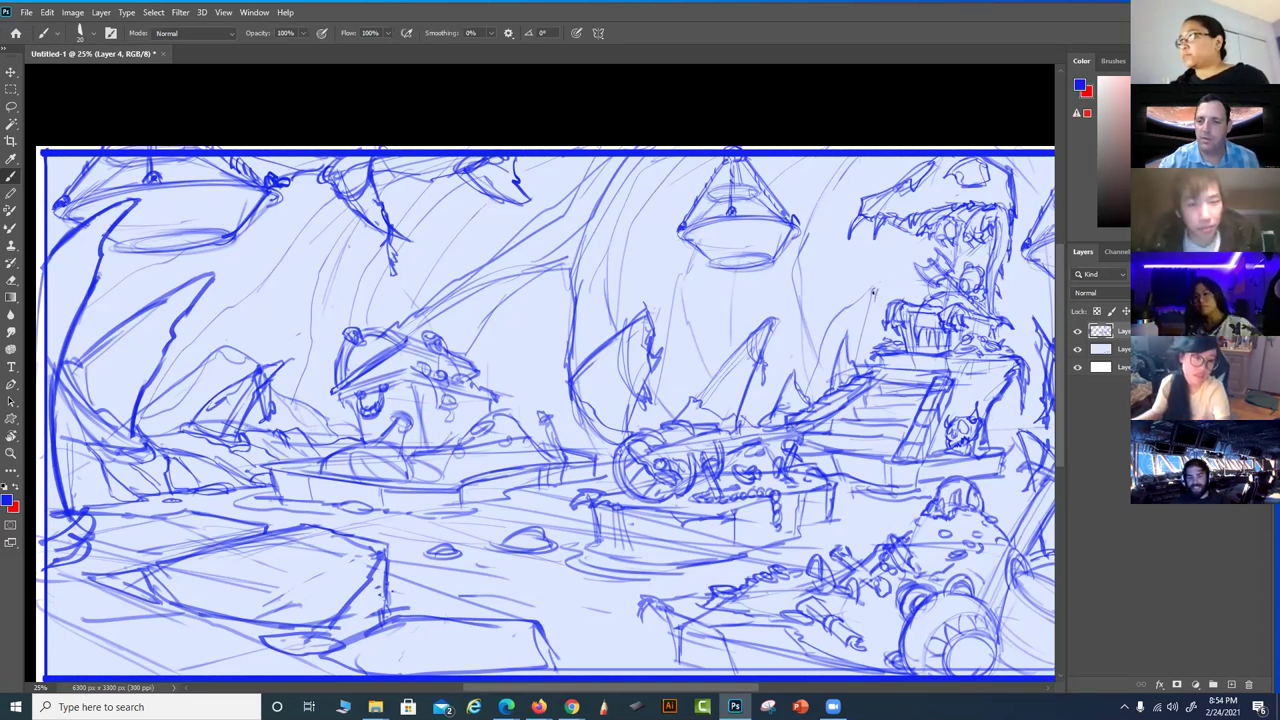
drag(895, 297, 912, 290)
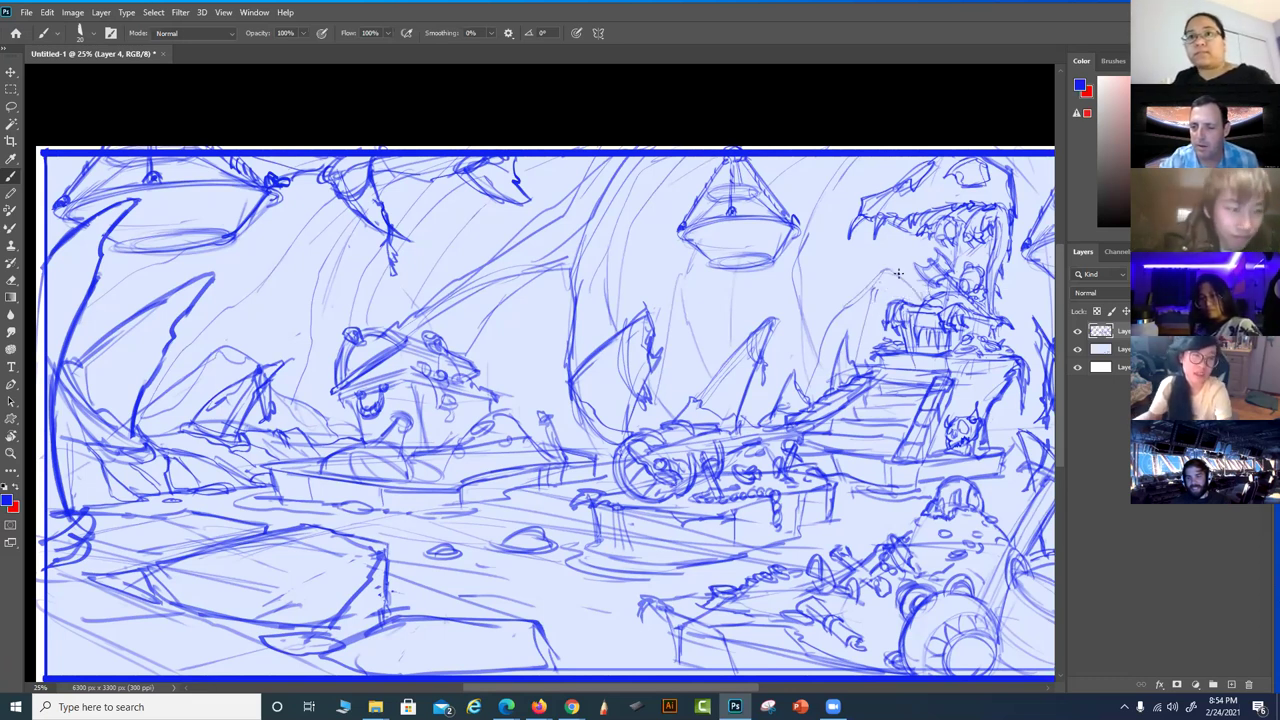
drag(895, 258, 828, 322)
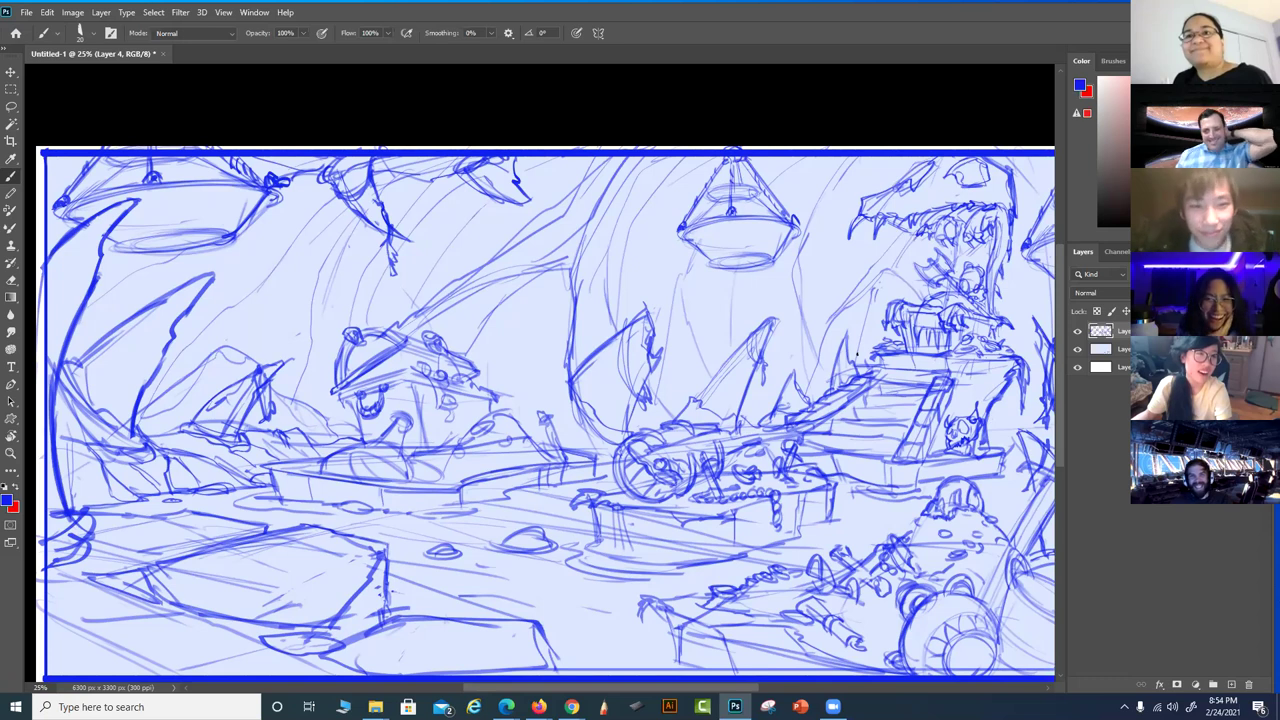
drag(904, 499, 800, 473)
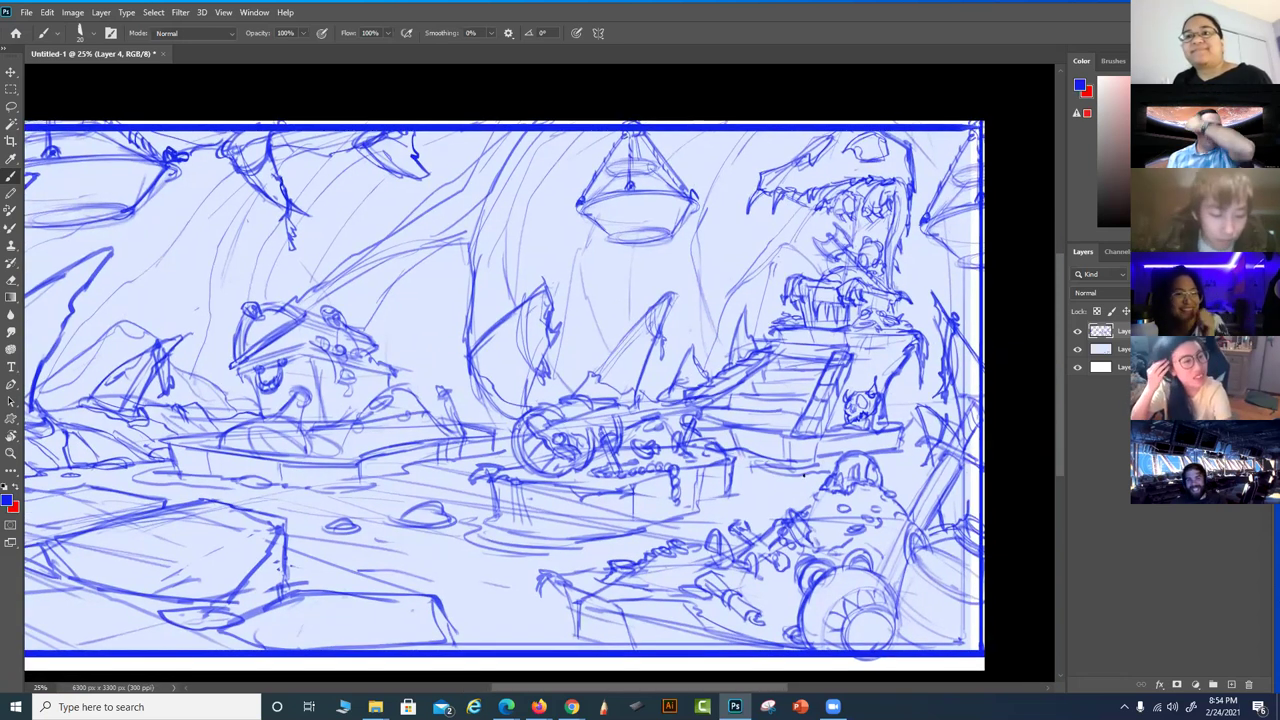
drag(706, 490, 760, 484)
drag(545, 518, 310, 553)
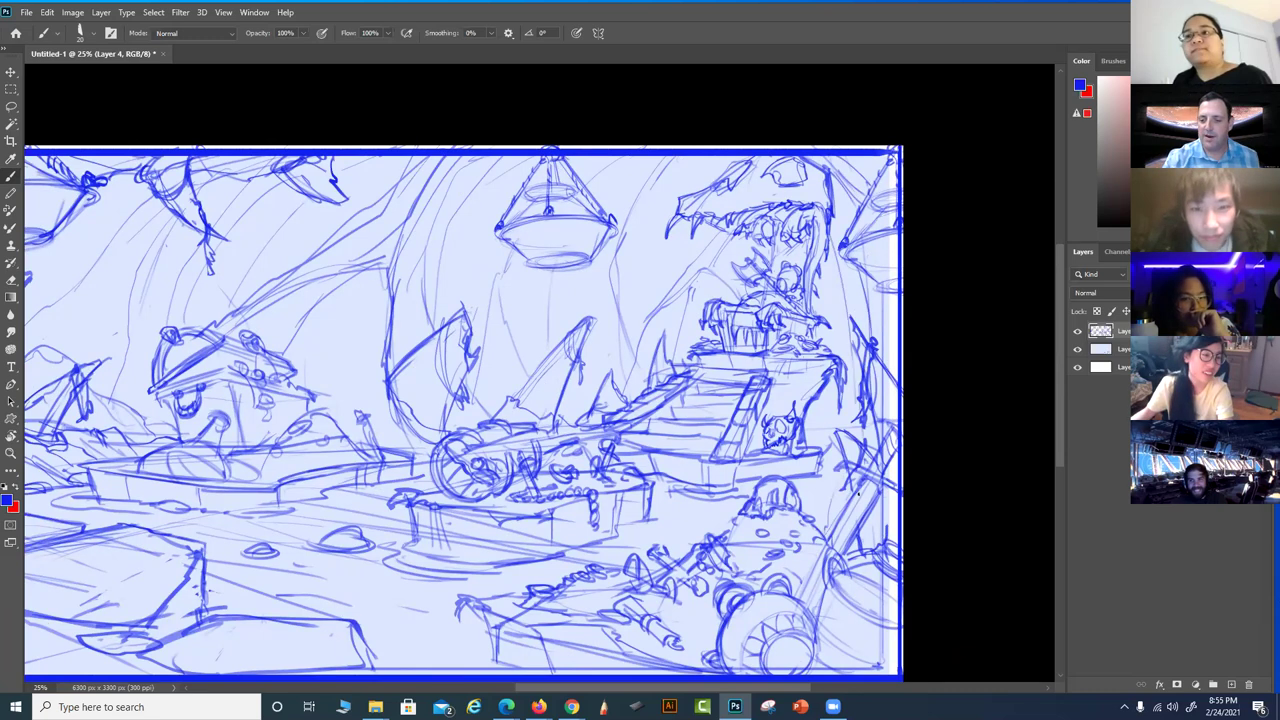
drag(695, 567, 855, 507)
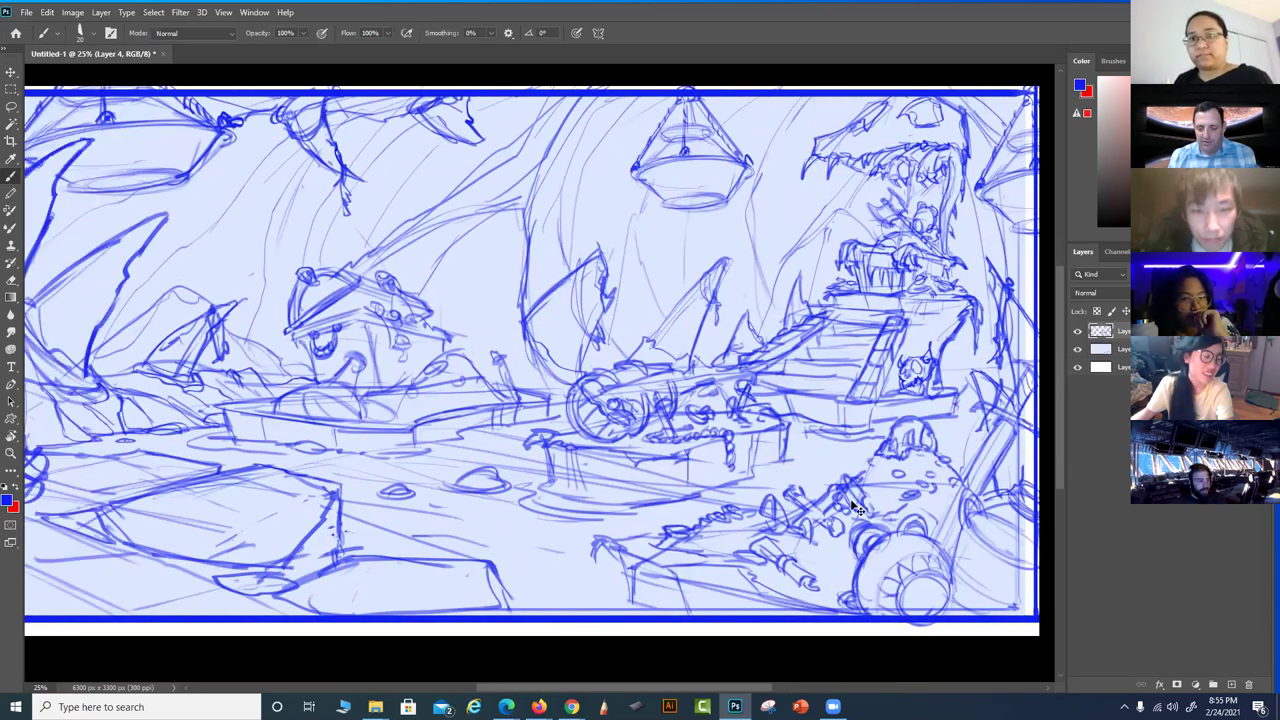
key(ctrl+minus)
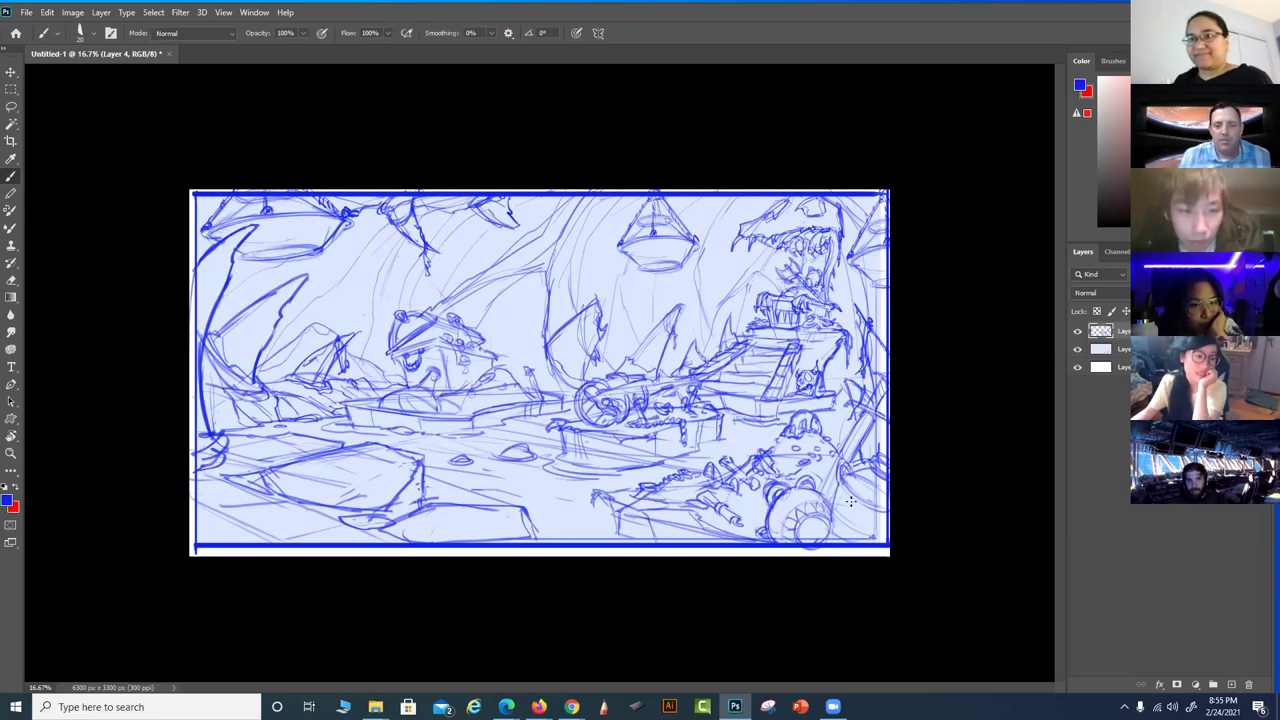
scroll(55, 455, up, 2)
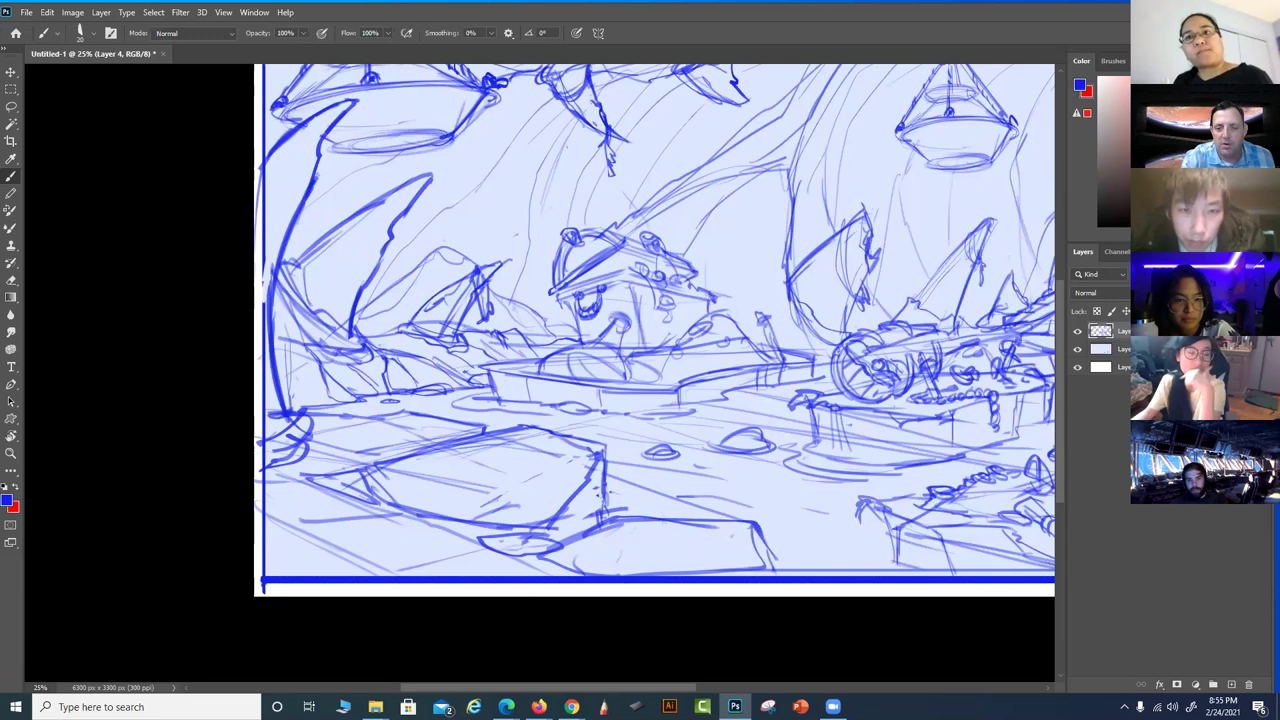
drag(700, 524, 529, 537)
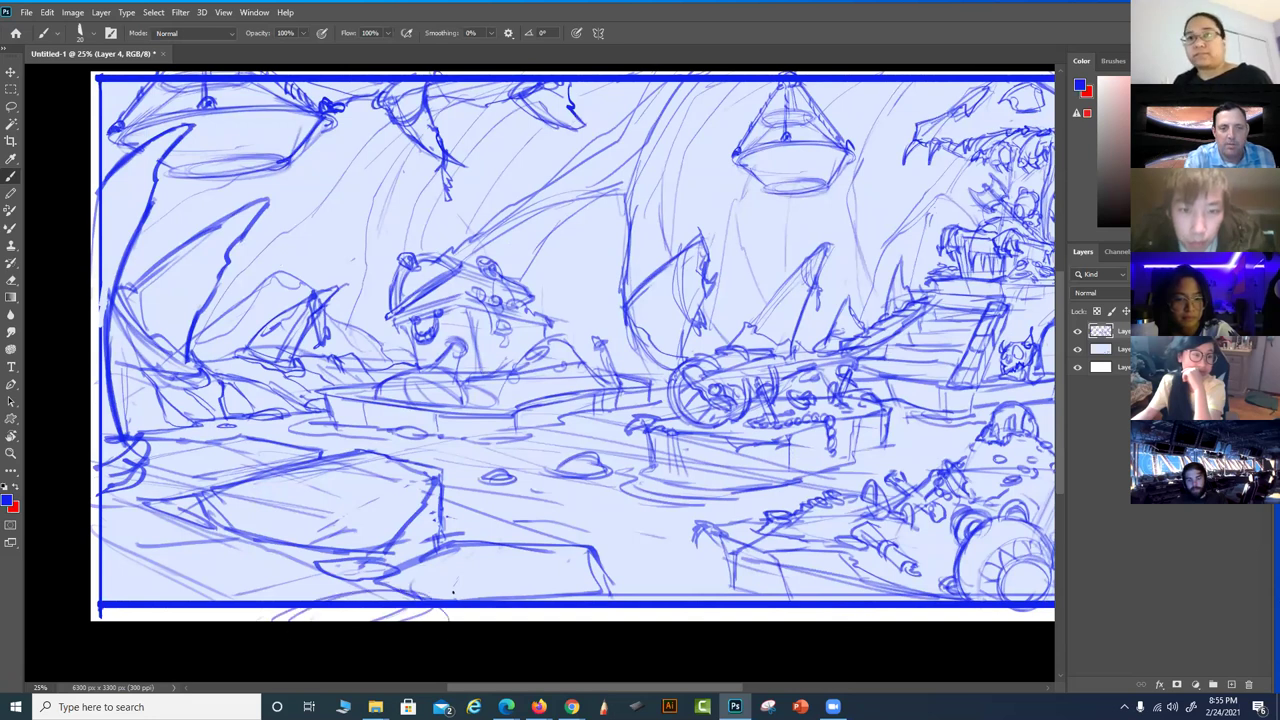
drag(568, 513, 538, 535)
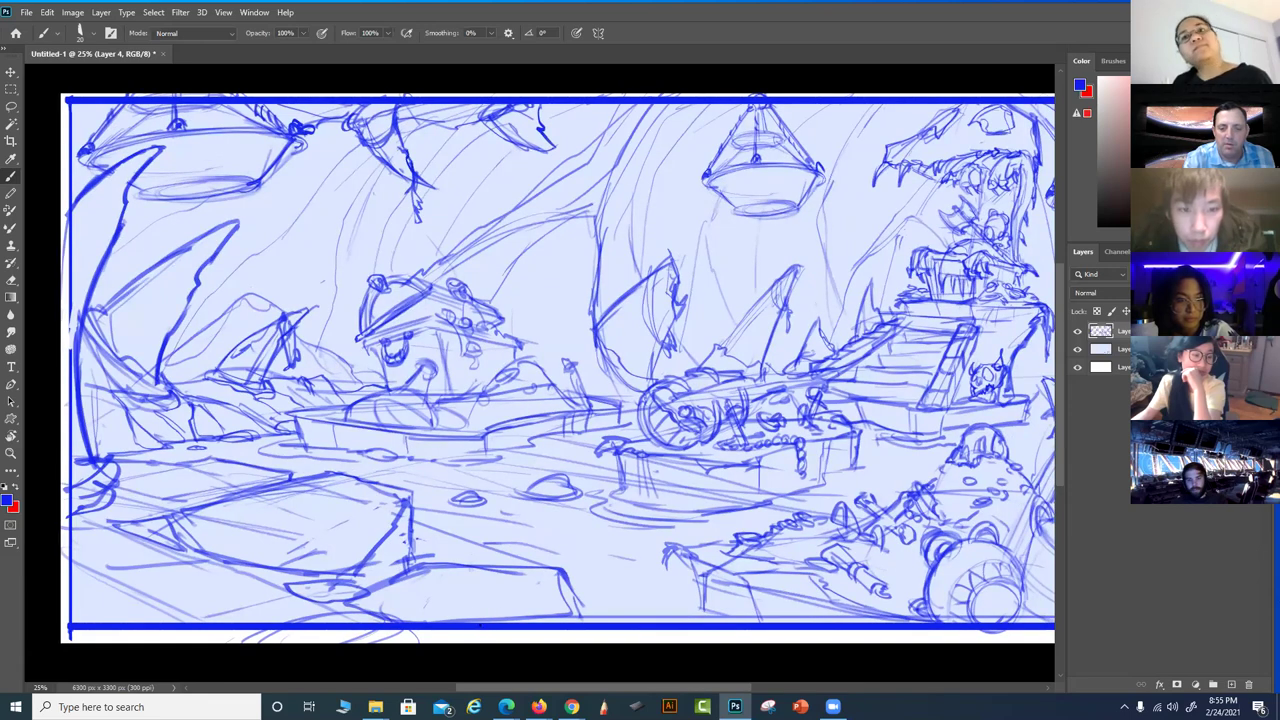
mouse_move(475, 637)
mouse_down()
mouse_move(505, 454)
mouse_move(555, 344)
mouse_move(581, 324)
mouse_move(565, 318)
mouse_move(443, 410)
mouse_move(343, 527)
mouse_up()
drag(678, 458, 718, 522)
mouse_move(697, 441)
mouse_down()
mouse_move(548, 458)
mouse_move(710, 418)
mouse_move(711, 402)
mouse_up()
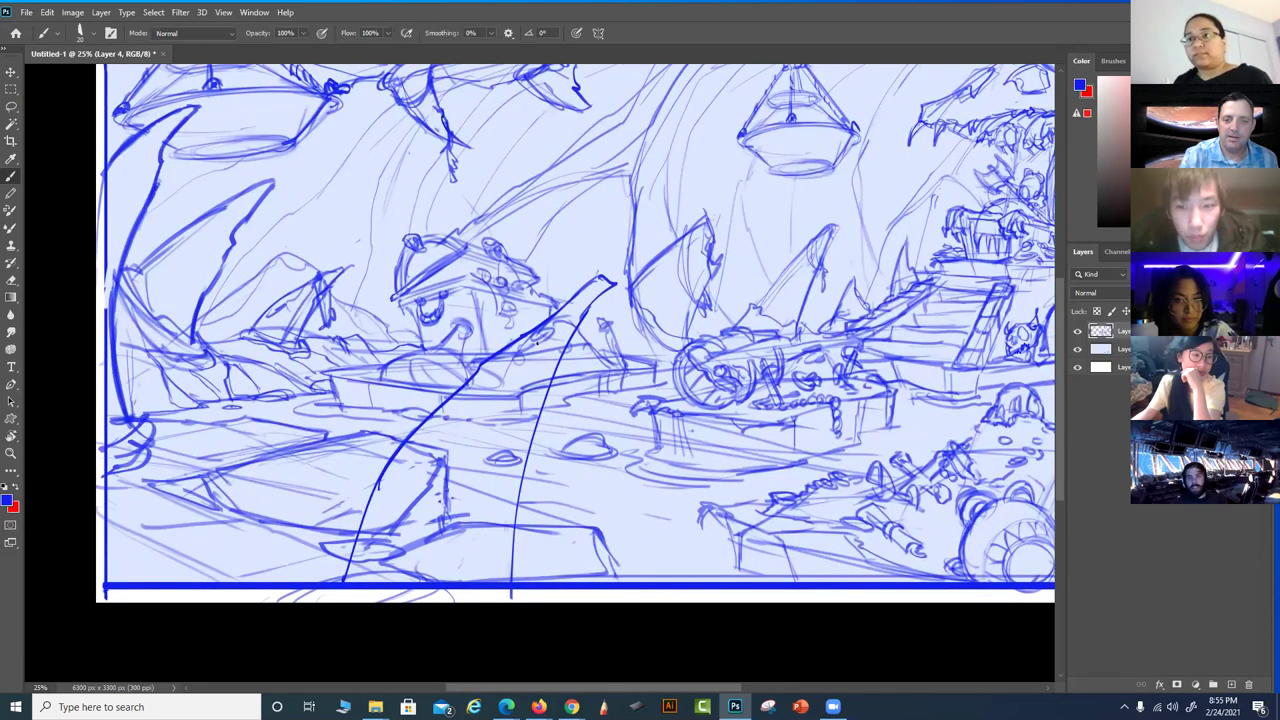
key(ctrl+z)
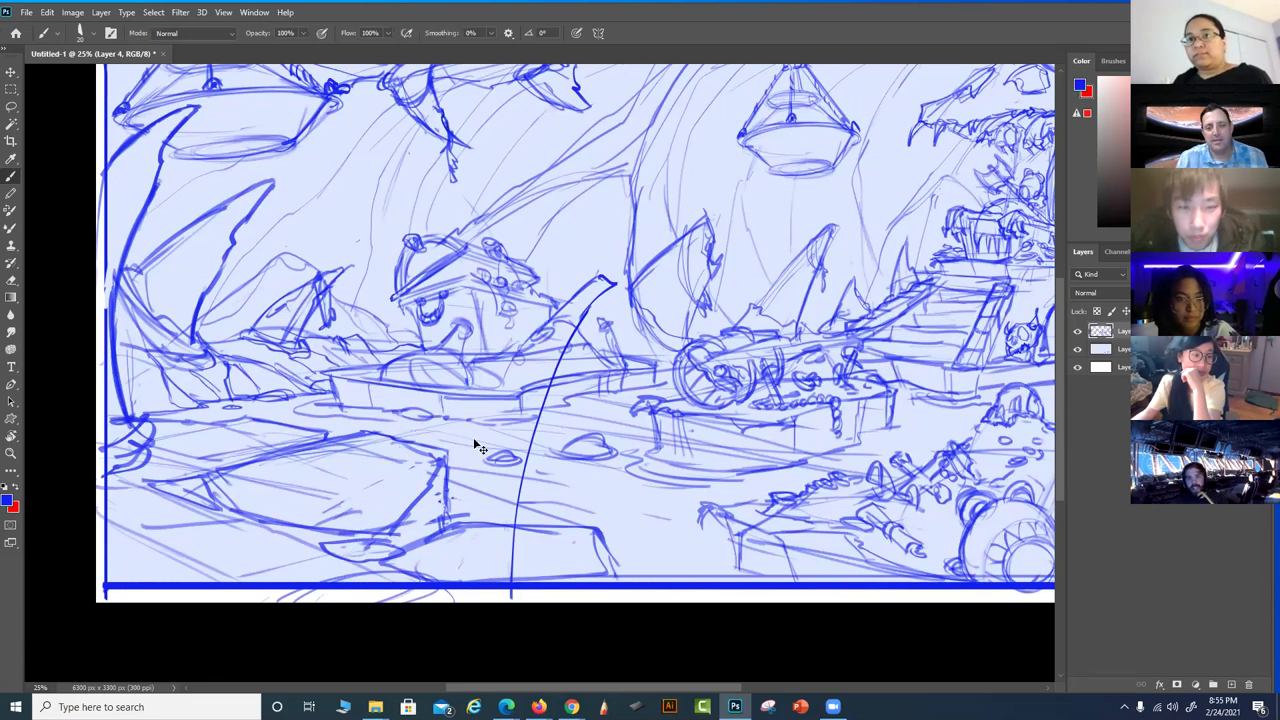
key(ctrl+z)
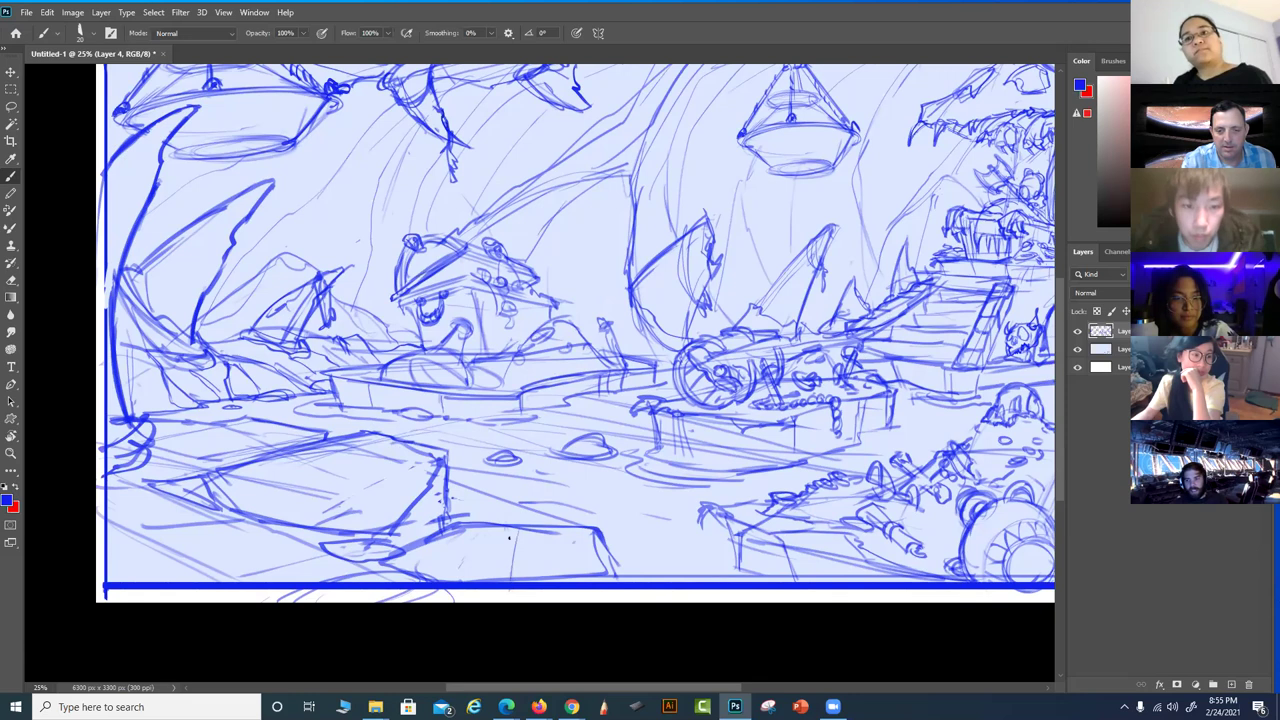
On a new layer, draw the long curved bow edge rising from the bottom, with hatching inside
click(1231, 684)
mouse_move(510, 588)
mouse_down()
mouse_move(534, 474)
mouse_move(527, 484)
mouse_move(564, 382)
mouse_move(564, 407)
mouse_move(598, 352)
mouse_up()
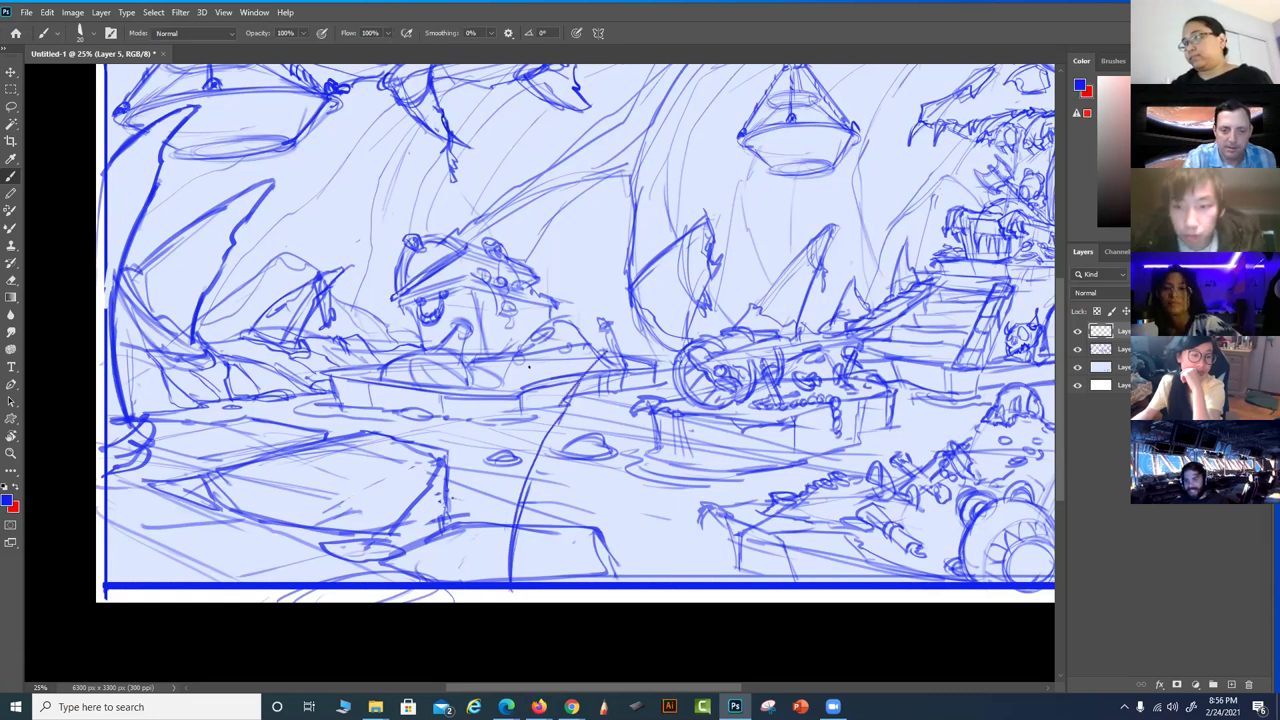
mouse_move(523, 376)
mouse_down()
mouse_move(591, 339)
mouse_move(588, 357)
mouse_move(491, 395)
mouse_up()
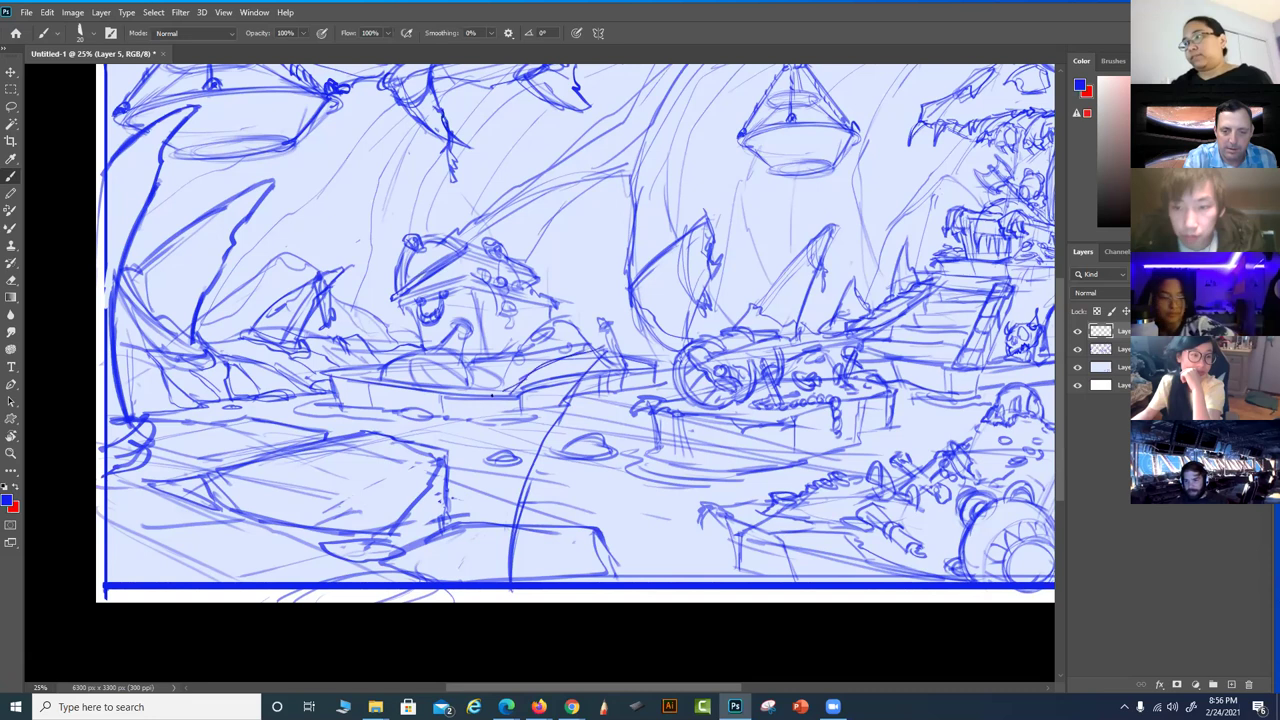
mouse_move(445, 430)
mouse_down()
mouse_move(352, 572)
mouse_move(452, 426)
mouse_move(512, 380)
mouse_move(594, 348)
mouse_move(562, 398)
mouse_up()
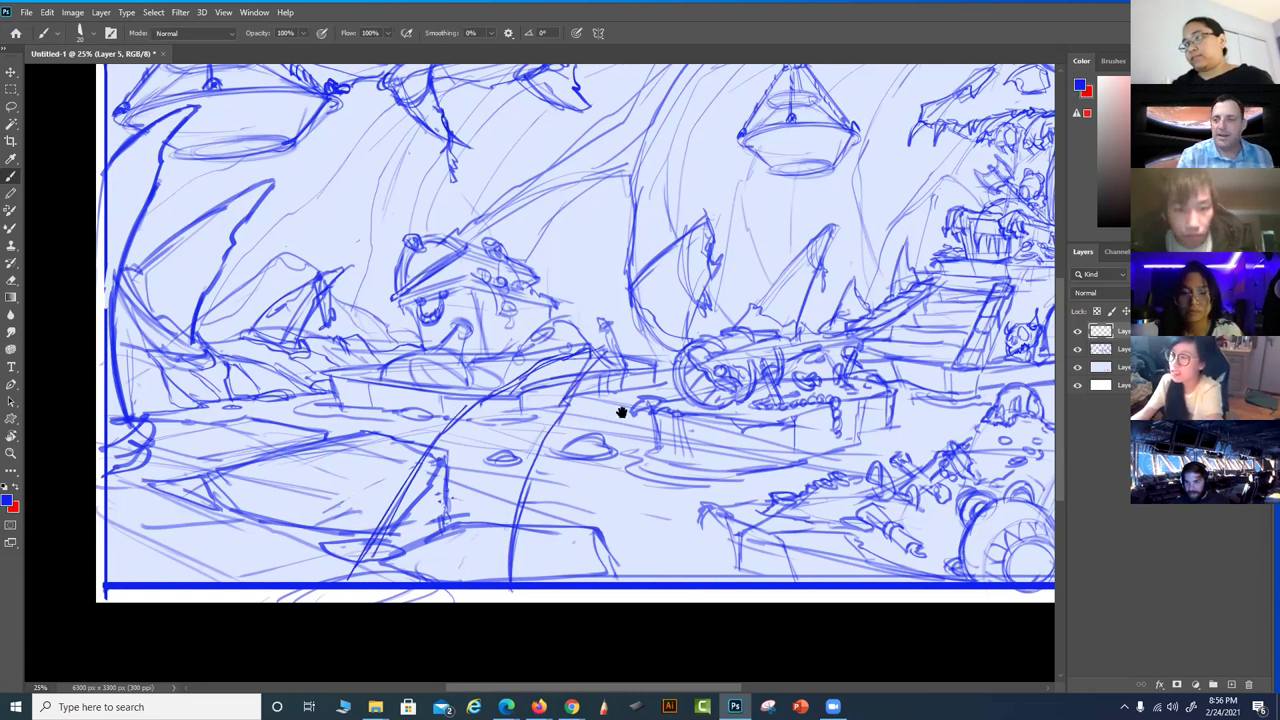
On Layer 4, paint out the old sketch lines beneath the new bow shape
drag(620, 409, 652, 403)
click(1110, 348)
drag(679, 359, 515, 357)
mouse_move(395, 397)
mouse_down()
mouse_move(382, 446)
mouse_move(440, 380)
mouse_up()
mouse_move(376, 472)
mouse_down()
mouse_move(309, 514)
mouse_move(321, 474)
mouse_move(293, 508)
mouse_move(313, 459)
mouse_move(265, 541)
mouse_move(299, 547)
mouse_move(356, 470)
mouse_move(366, 516)
mouse_up()
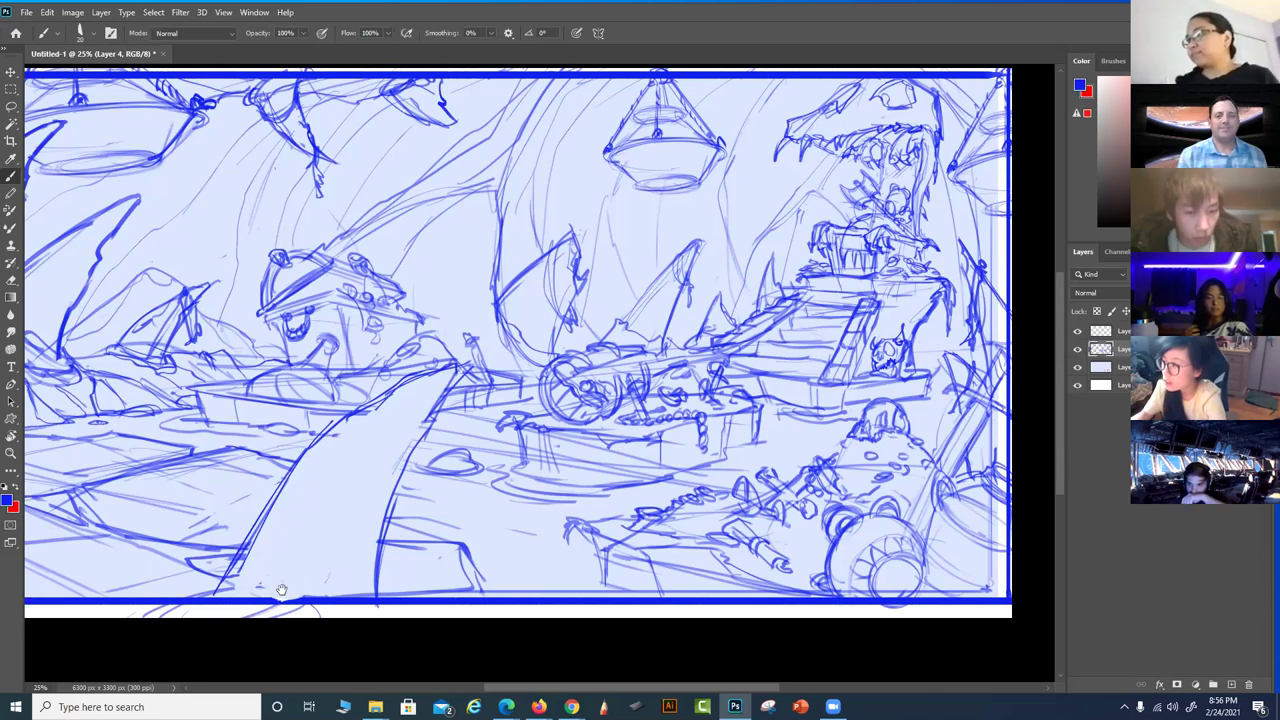
Sketch lines below the boat's bow and a small oval in the foreground
drag(638, 540, 686, 432)
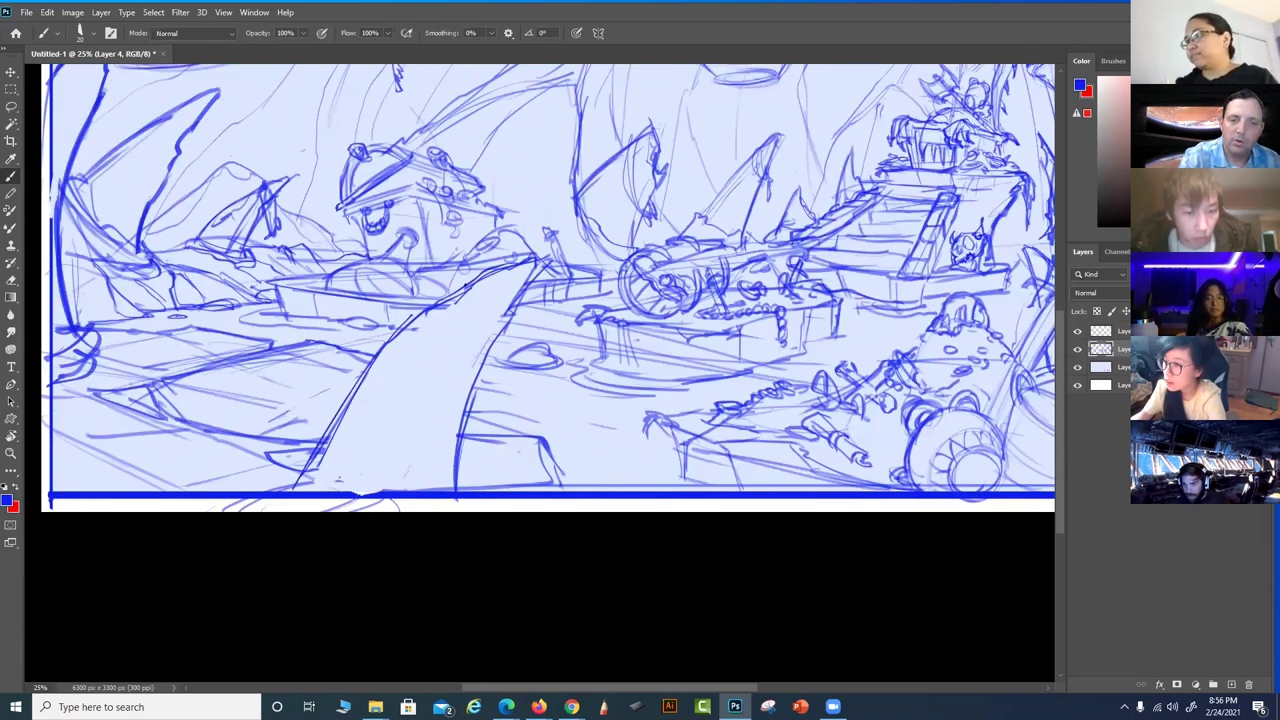
drag(548, 254, 480, 324)
drag(524, 280, 470, 338)
mouse_move(548, 262)
mouse_down()
mouse_move(466, 396)
mouse_move(448, 490)
mouse_up()
mouse_move(478, 322)
mouse_down()
mouse_move(423, 391)
mouse_move(392, 342)
mouse_move(458, 341)
mouse_move(456, 448)
mouse_move(446, 385)
mouse_move(415, 360)
mouse_move(352, 366)
mouse_up()
mouse_move(406, 457)
mouse_down()
mouse_move(408, 438)
mouse_move(414, 462)
mouse_up()
mouse_move(396, 412)
mouse_down()
mouse_move(416, 424)
mouse_move(437, 481)
mouse_up()
Reinforce the bow edge with long strokes down to its bottom, then zoom out
mouse_move(470, 286)
mouse_down()
mouse_move(494, 318)
mouse_move(469, 289)
mouse_up()
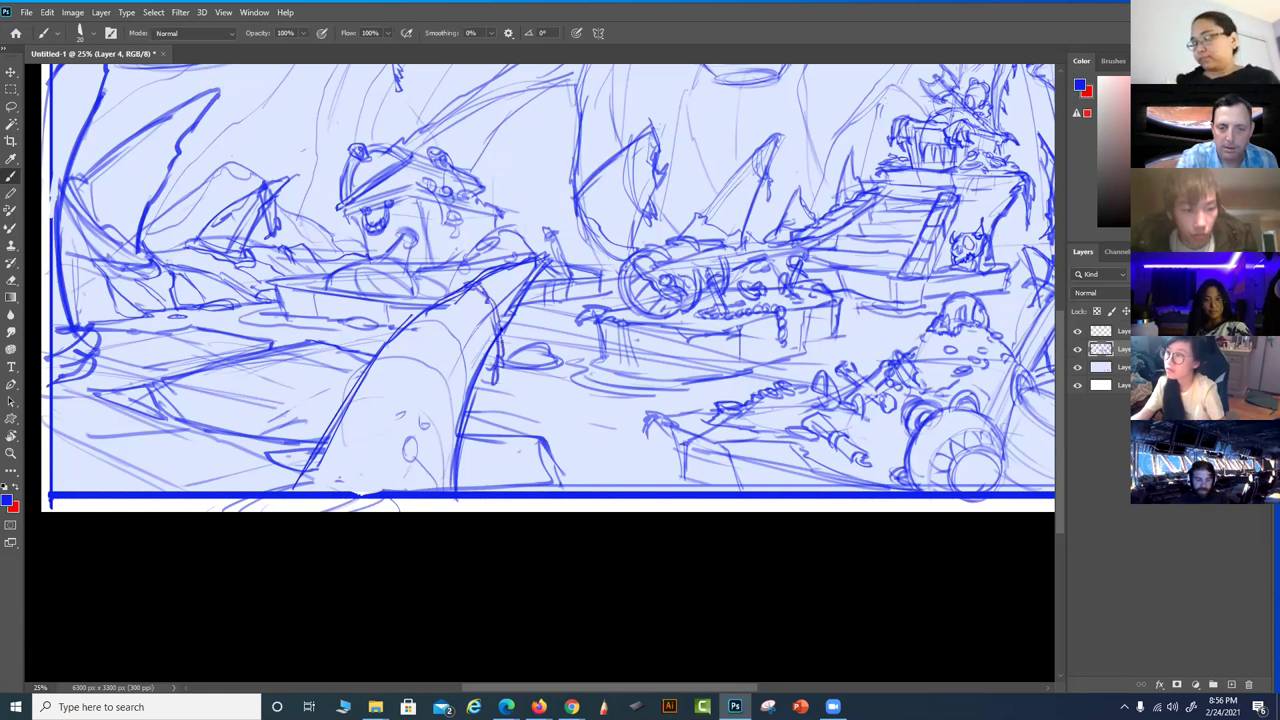
mouse_move(488, 290)
mouse_down()
mouse_move(384, 460)
mouse_move(428, 490)
mouse_up()
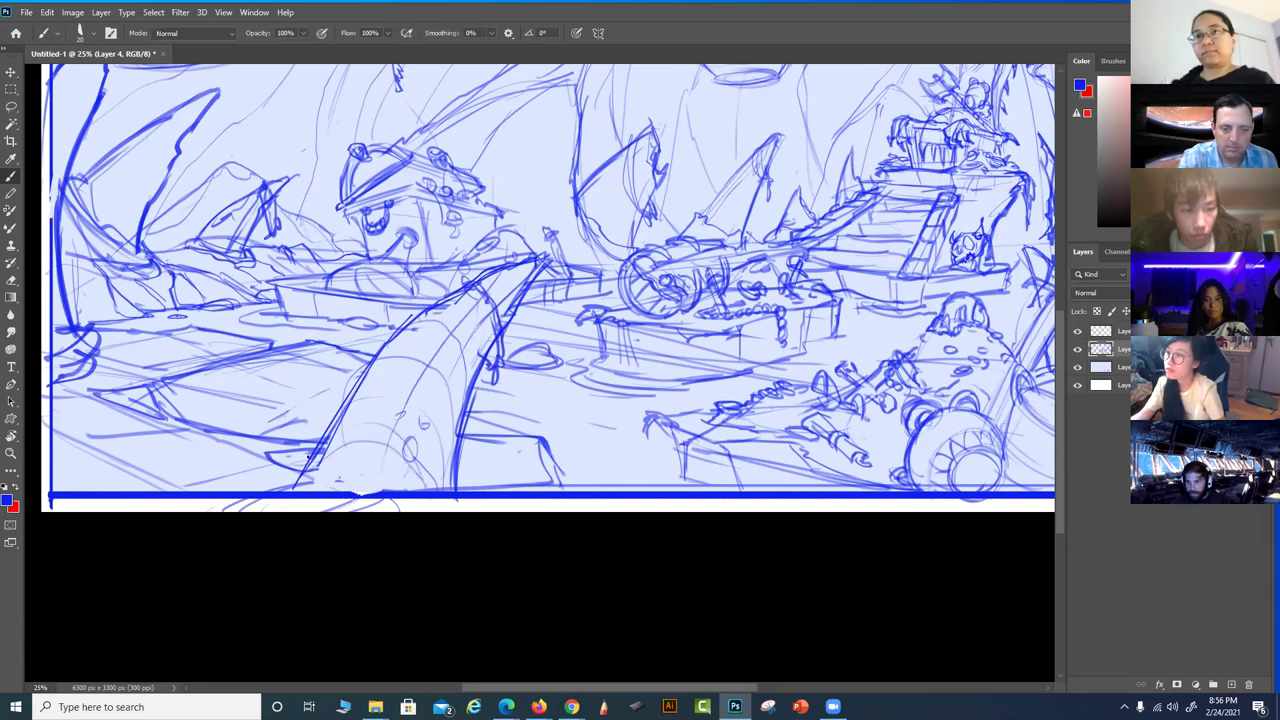
mouse_move(349, 418)
mouse_down()
mouse_move(388, 380)
mouse_move(322, 452)
mouse_up()
drag(460, 424, 454, 486)
drag(320, 458, 292, 492)
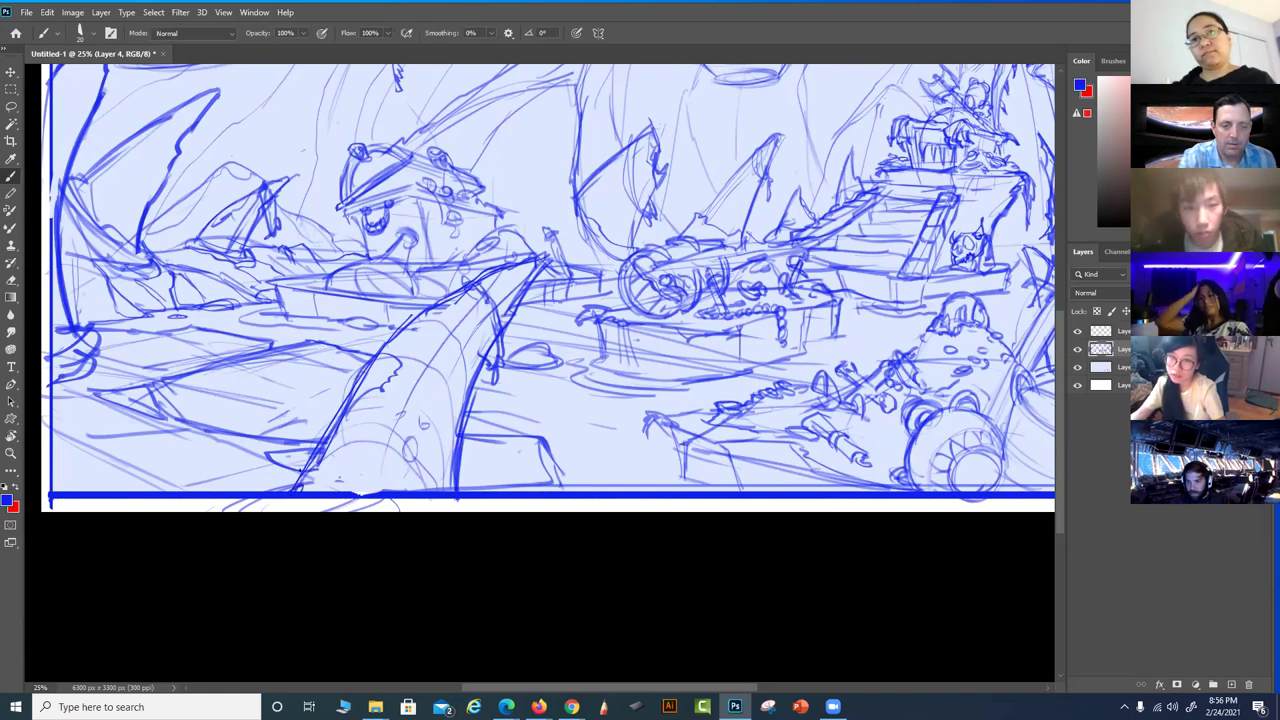
mouse_move(576, 454)
mouse_down()
mouse_move(640, 487)
mouse_move(698, 564)
mouse_move(489, 594)
mouse_move(439, 561)
mouse_up()
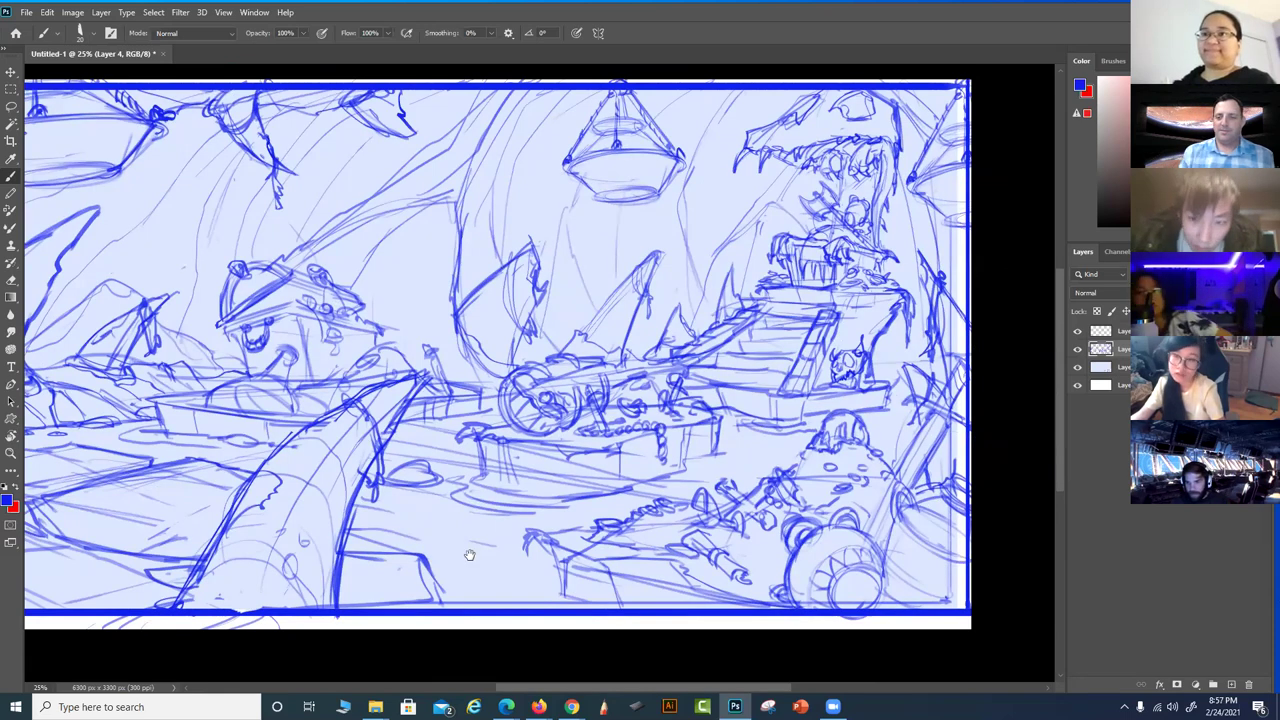
drag(833, 510, 888, 508)
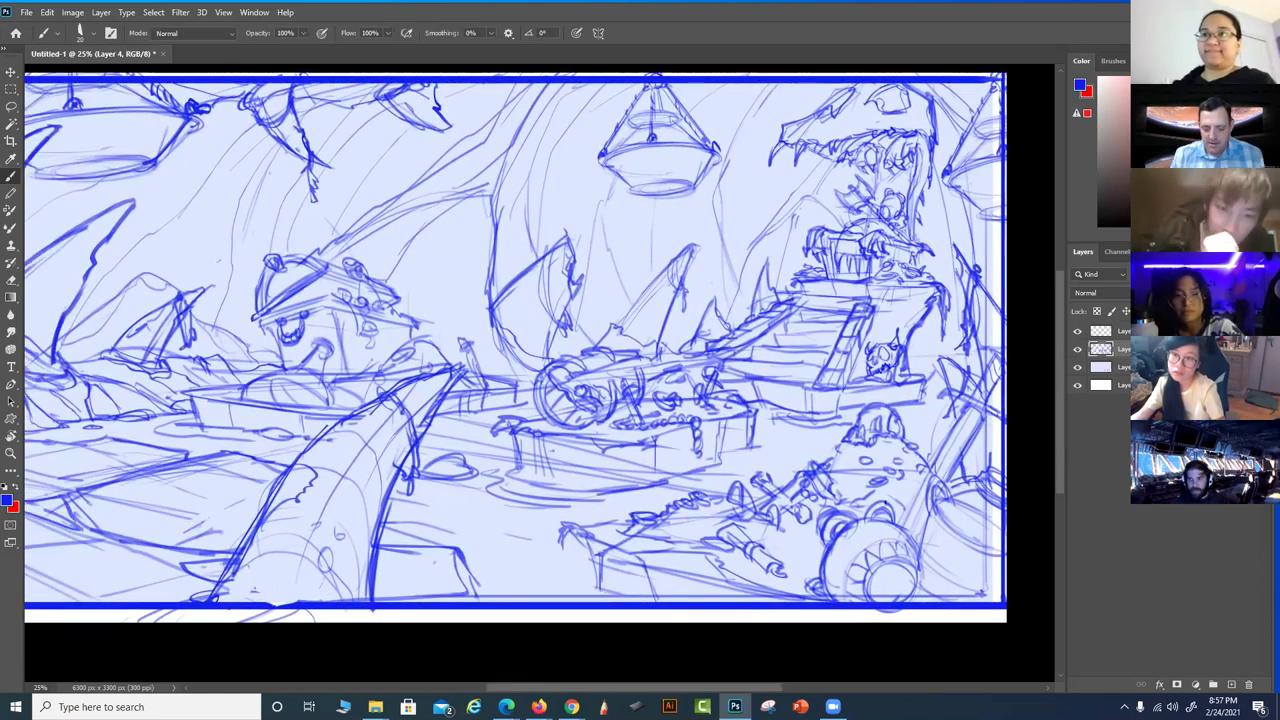
key(ctrl+minus)
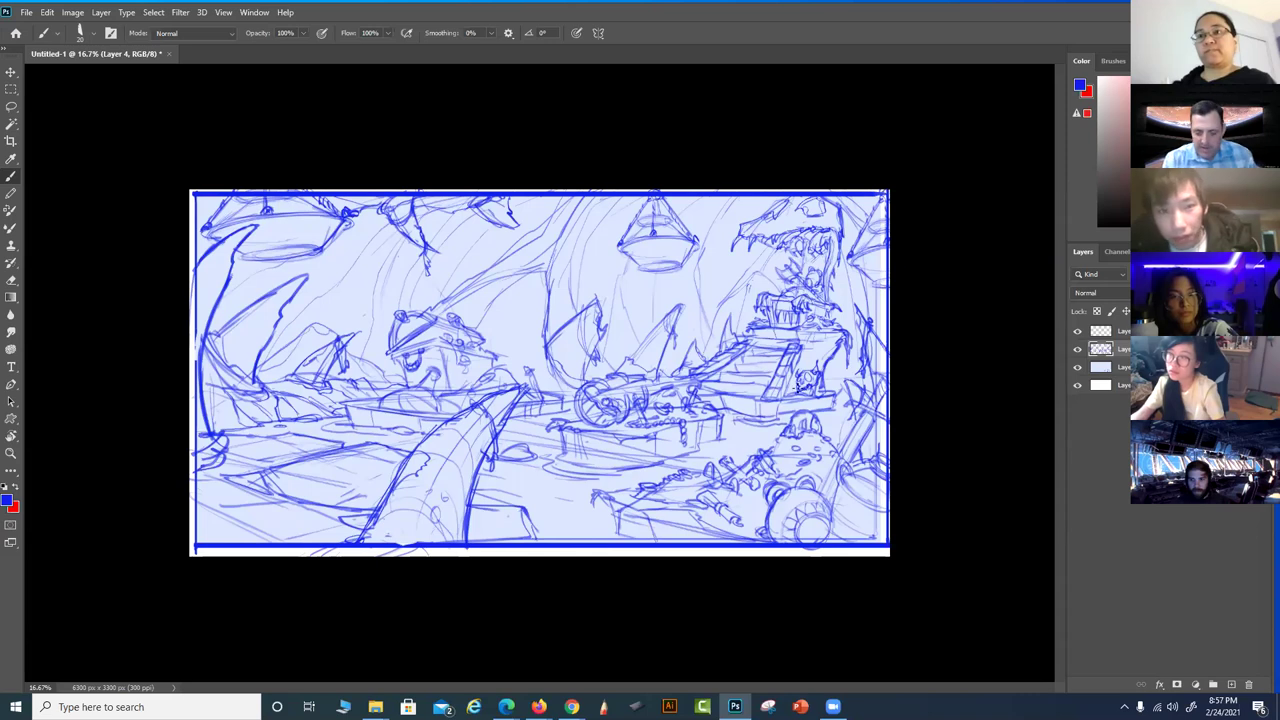
Toggle the top sketch layer's visibility, then select all layers and merge them
key(ctrl+plus)
scroll(712, 443, right, 3)
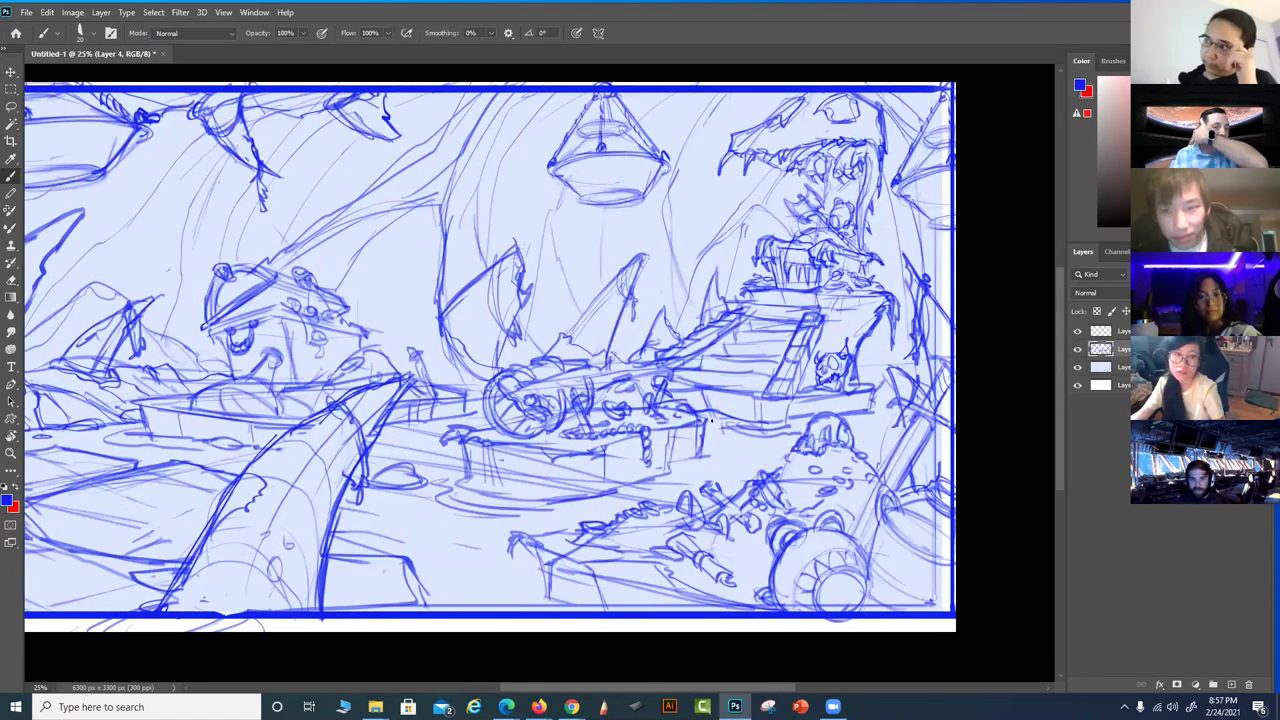
click(1078, 331)
click(1078, 331)
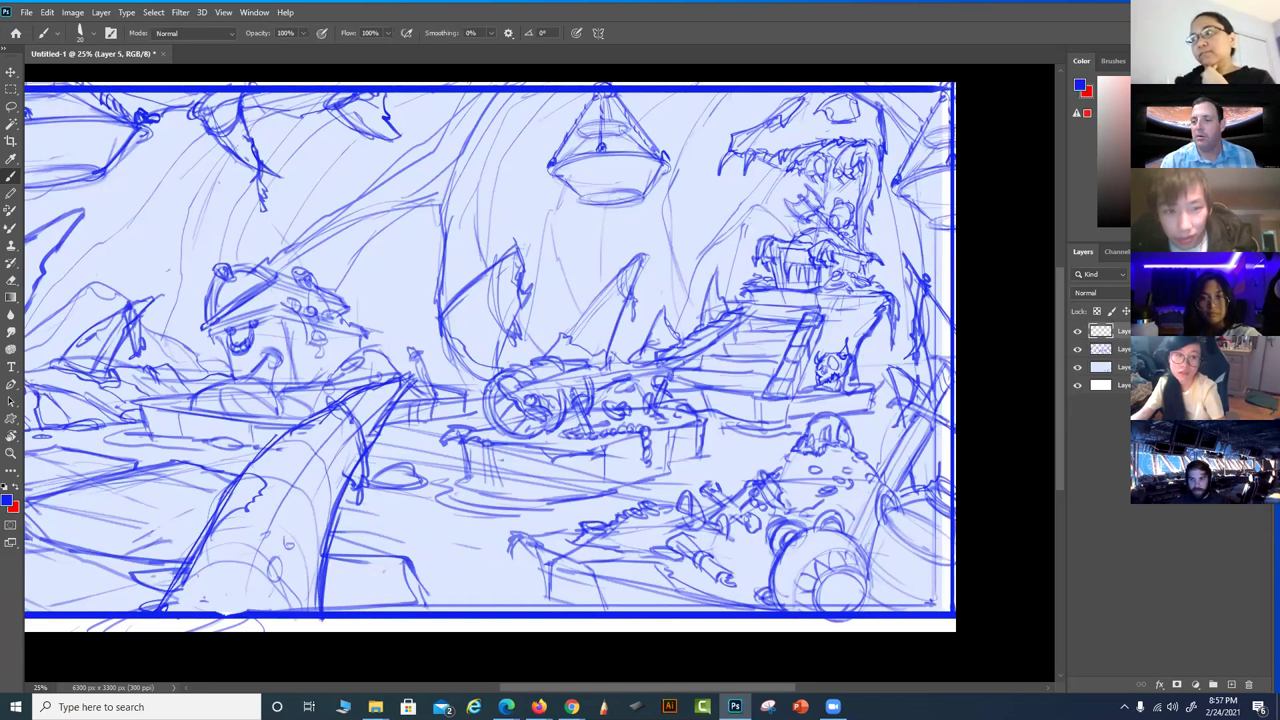
key(ctrl+alt+shift+a)
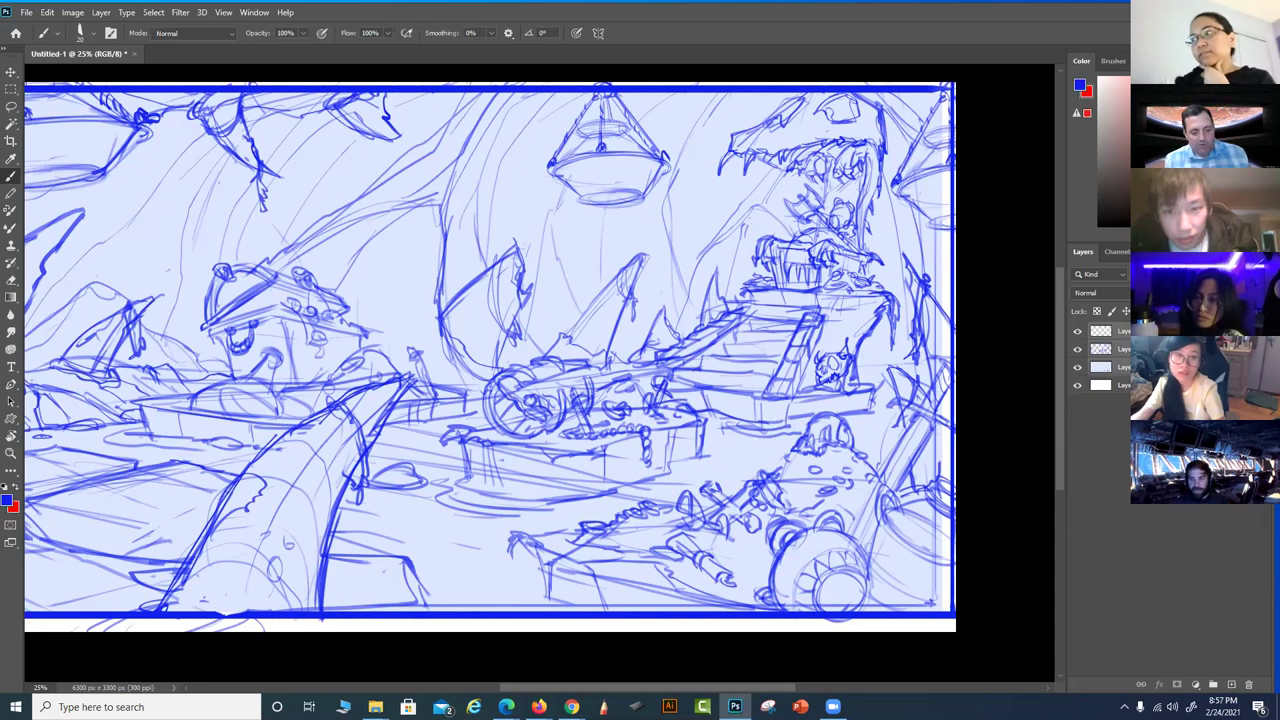
key(ctrl+e)
Zoom in on the central ship area and open Levels for the merged sketch
key(ctrl+plus)
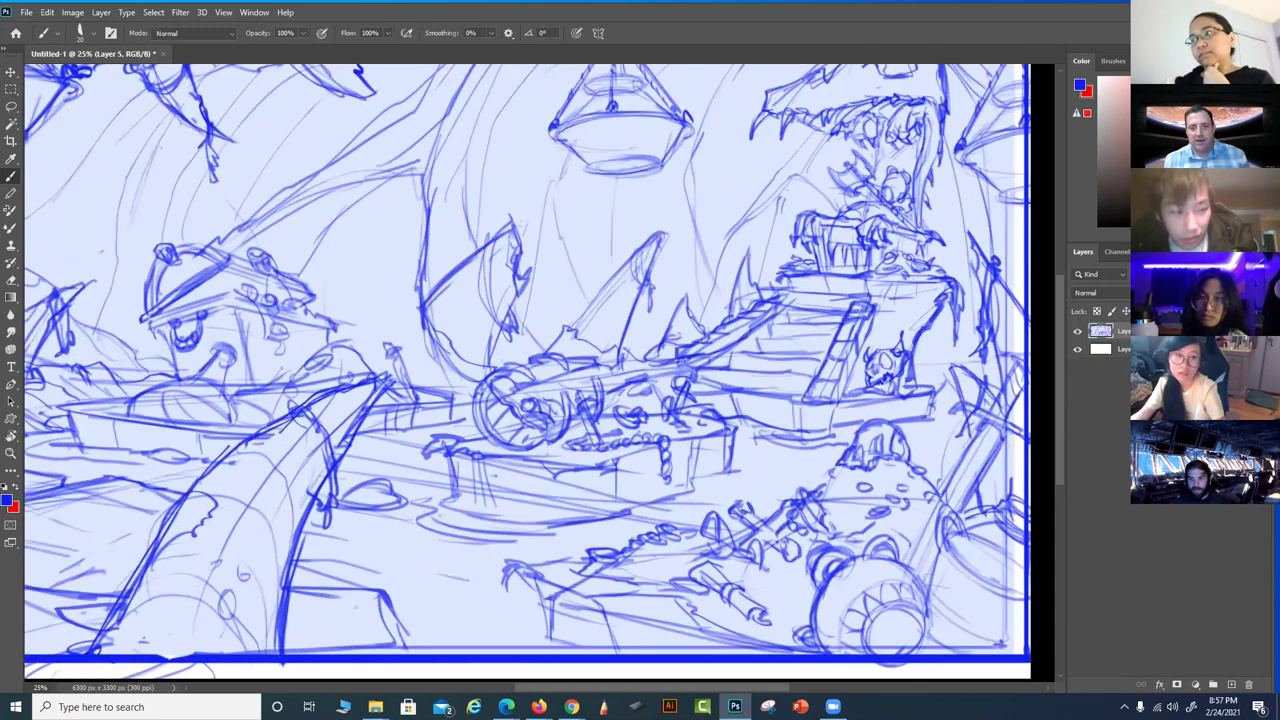
drag(857, 435, 738, 520)
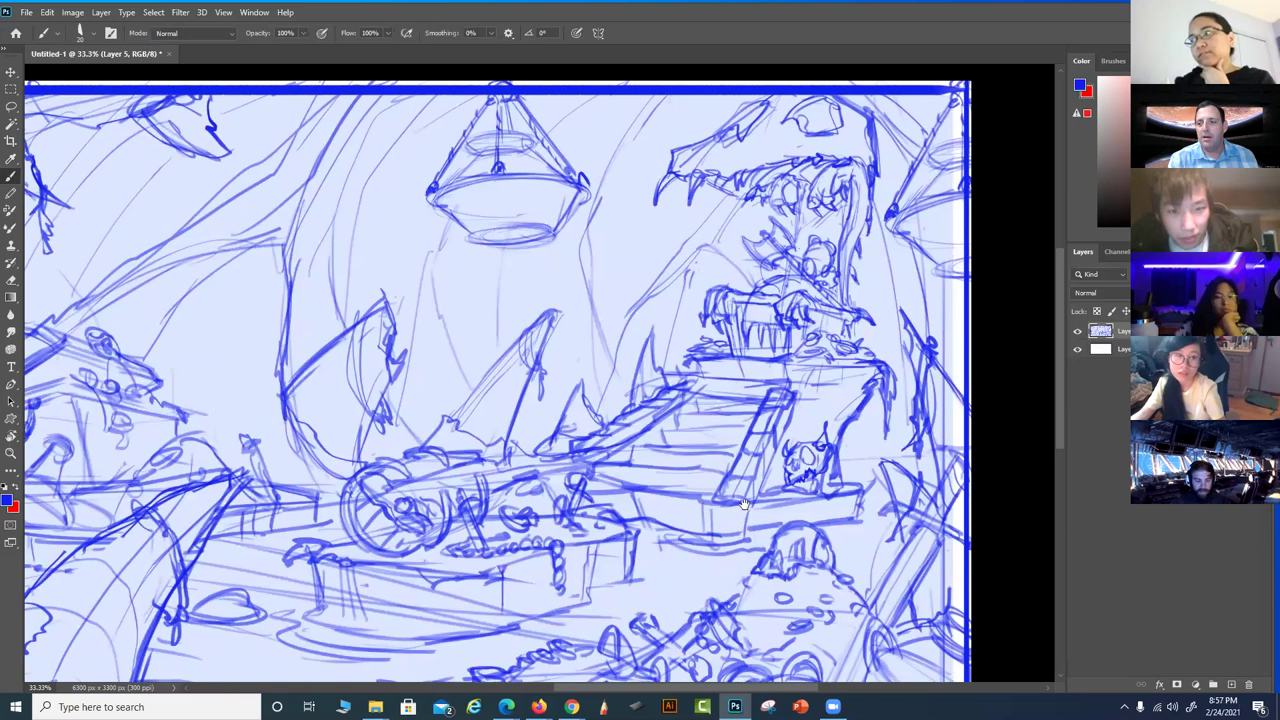
key(ctrl+l)
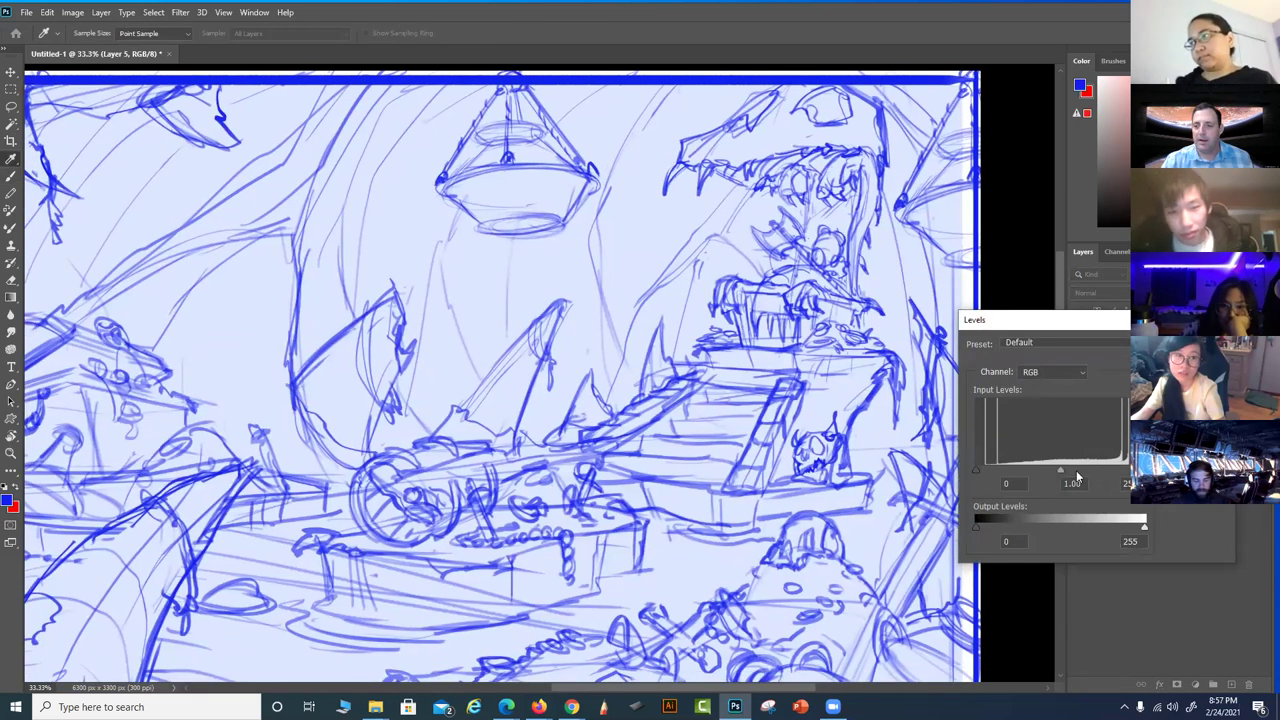
Try darkening the sketch midtones in Levels, then cancel the change
drag(1061, 470, 1092, 470)
key(Escape)
key(b)
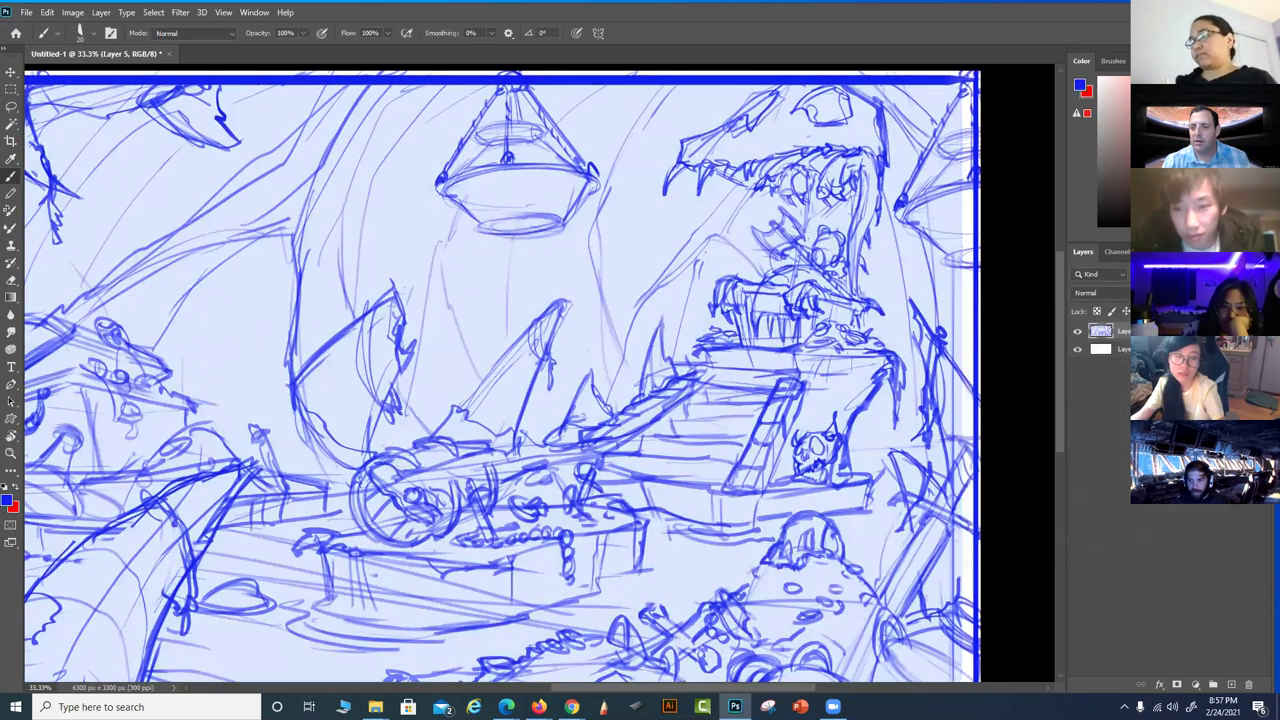
Step back through the merge history to return to three separate layers
key(ctrl+z)
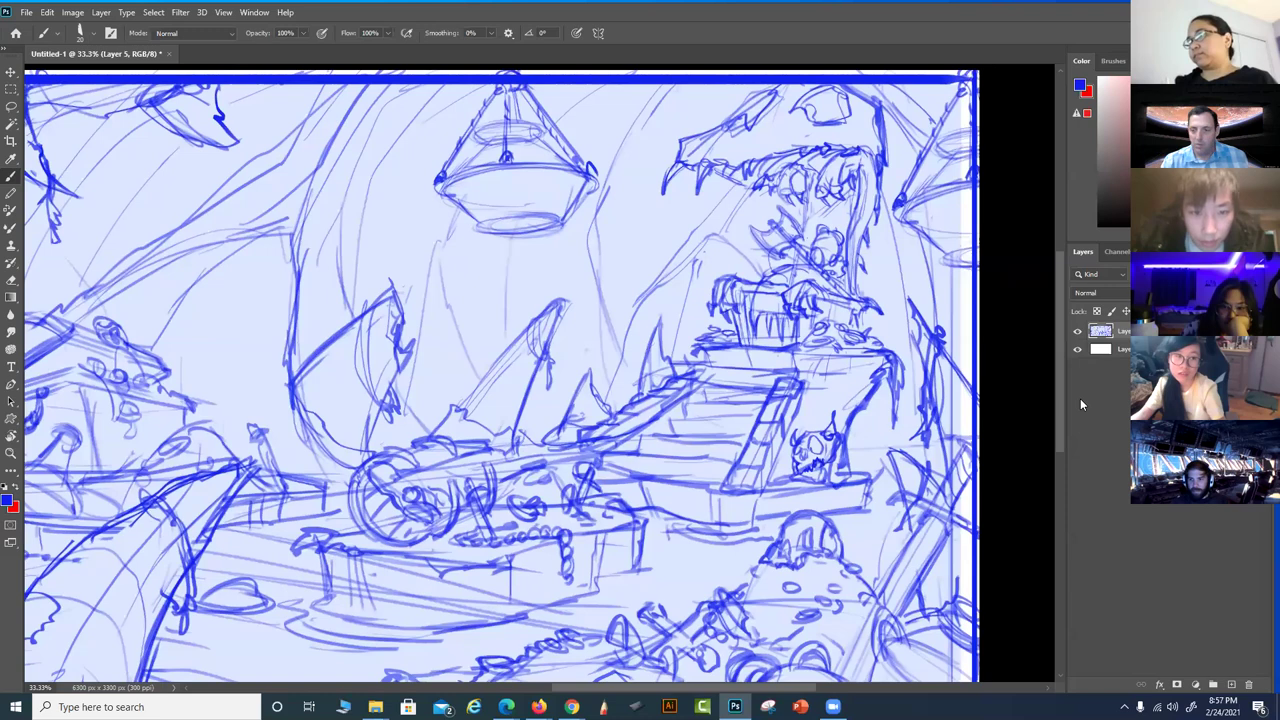
key(ctrl+shift+z)
key(ctrl+z)
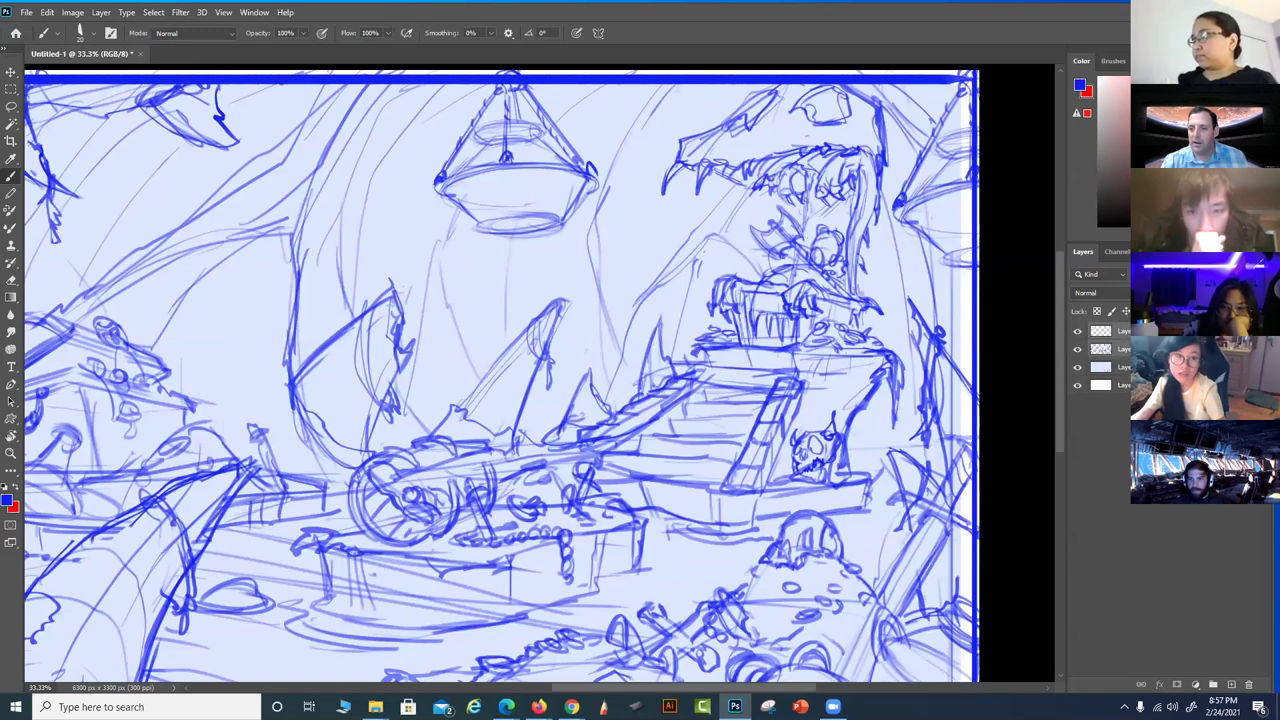
key(ctrl+shift+z)
On the middle sketch layer, with the top layer hidden, marquee the lower-right sketch
click(1096, 370)
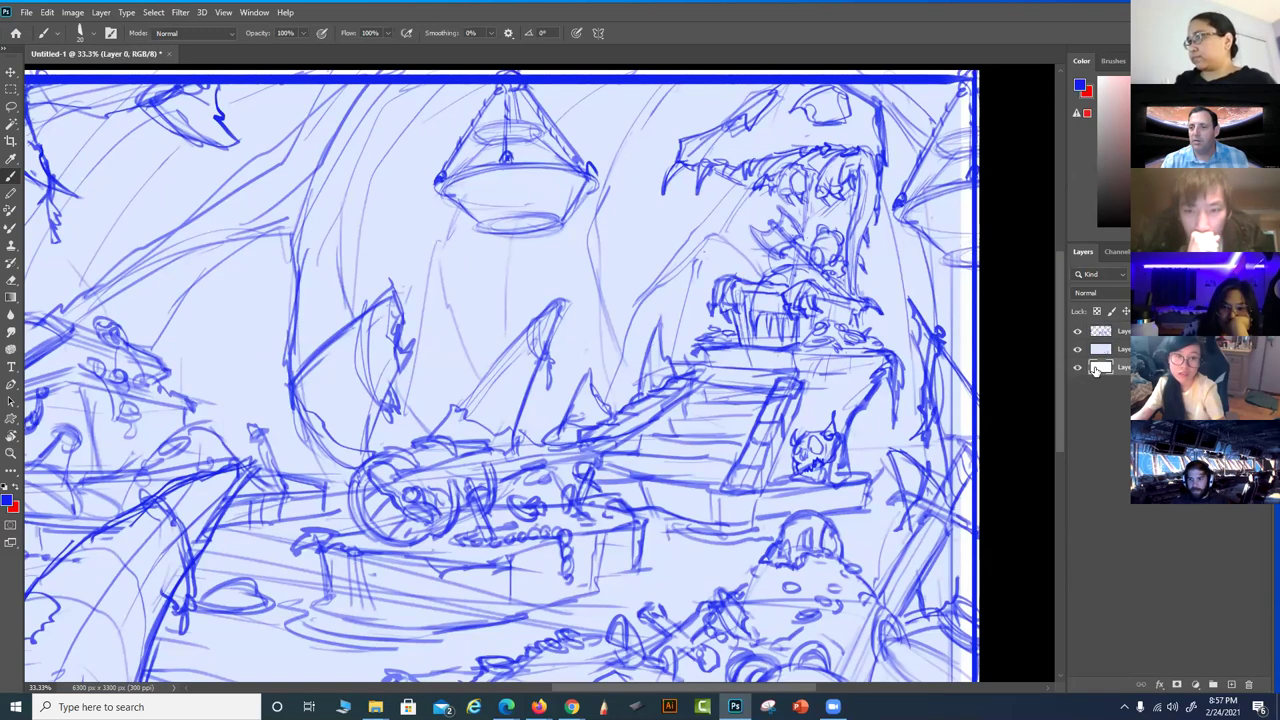
click(1100, 349)
click(1077, 331)
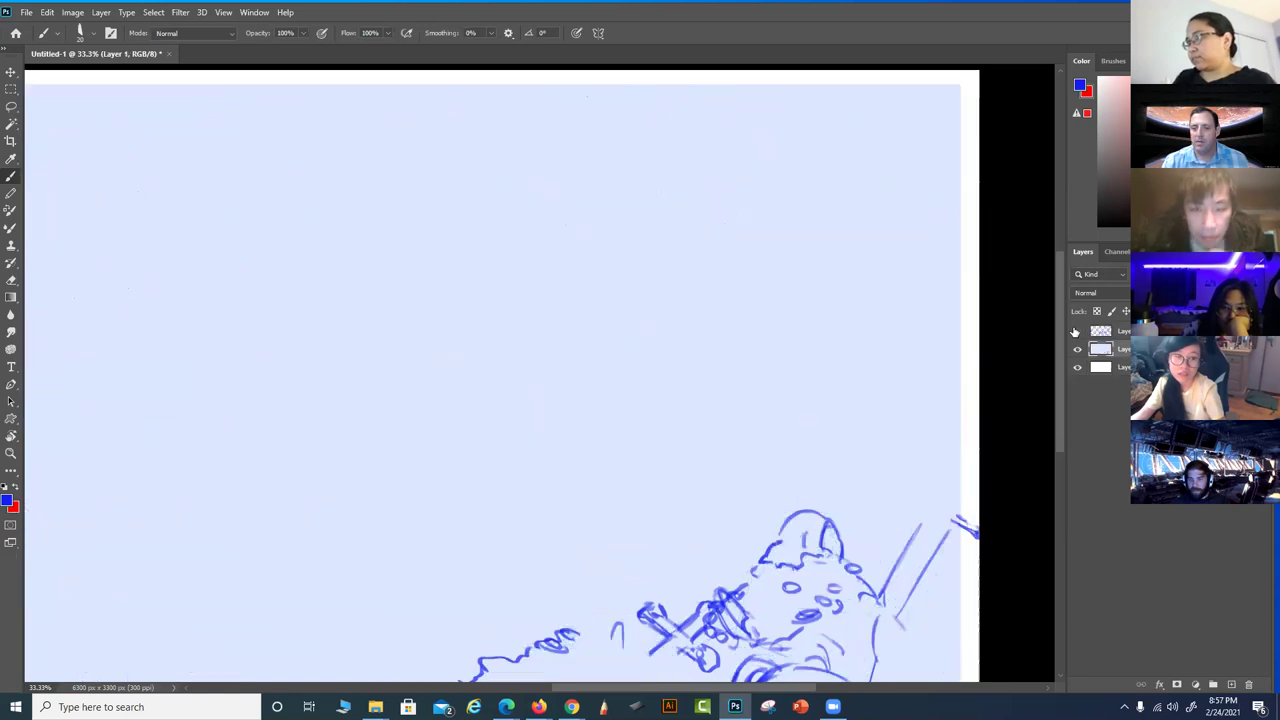
scroll(797, 349, down, 4)
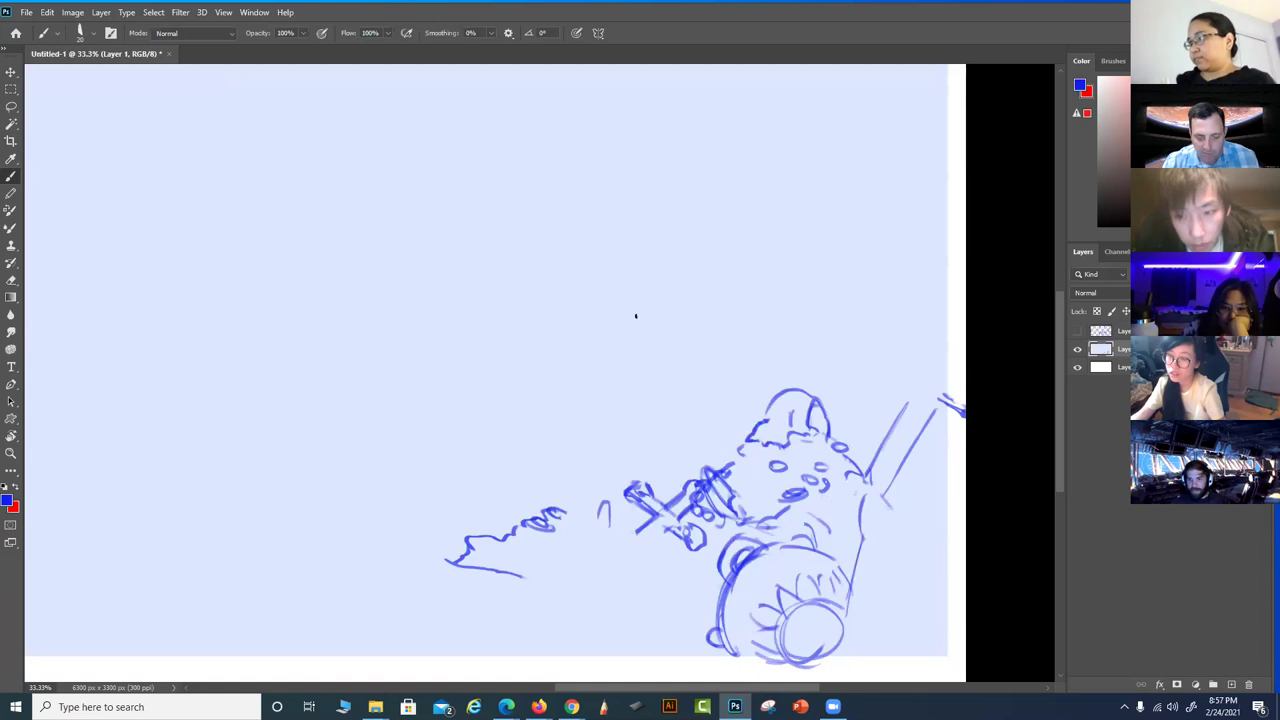
key(m)
drag(406, 320, 966, 657)
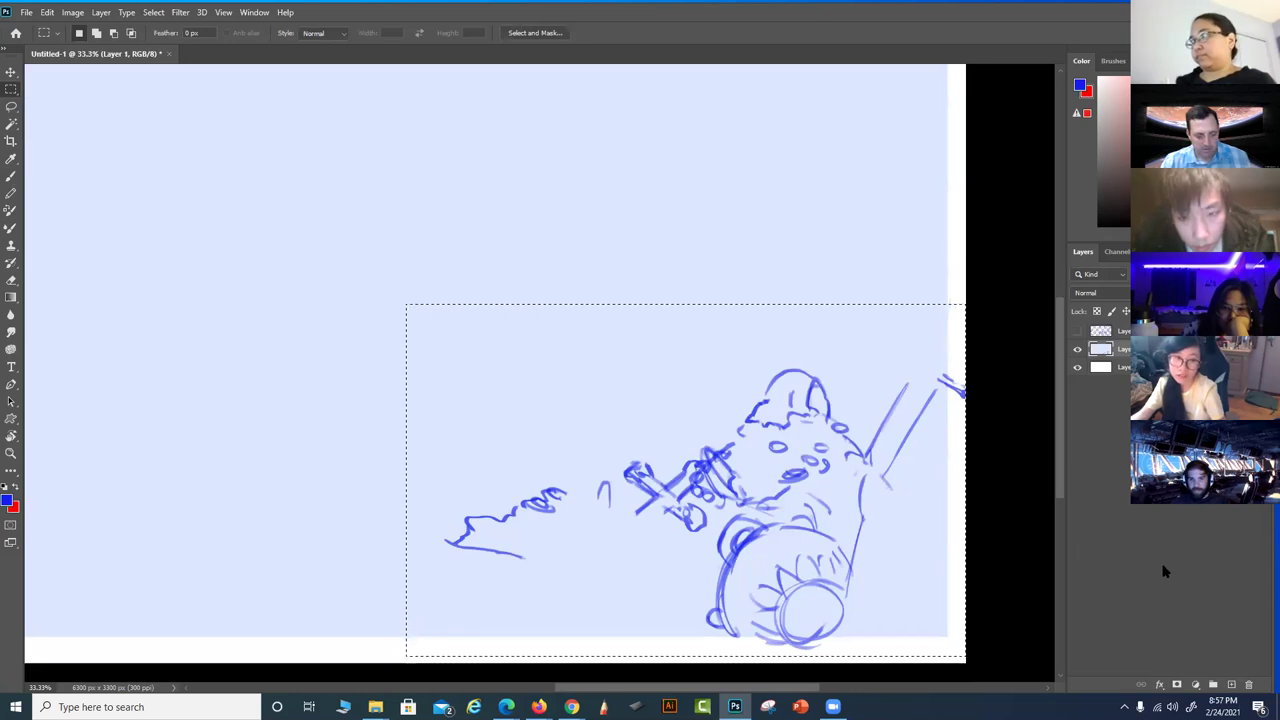
Copy the lower-right sketch to a new layer using Edit > Paste Special > Paste in Place
key(ctrl+j)
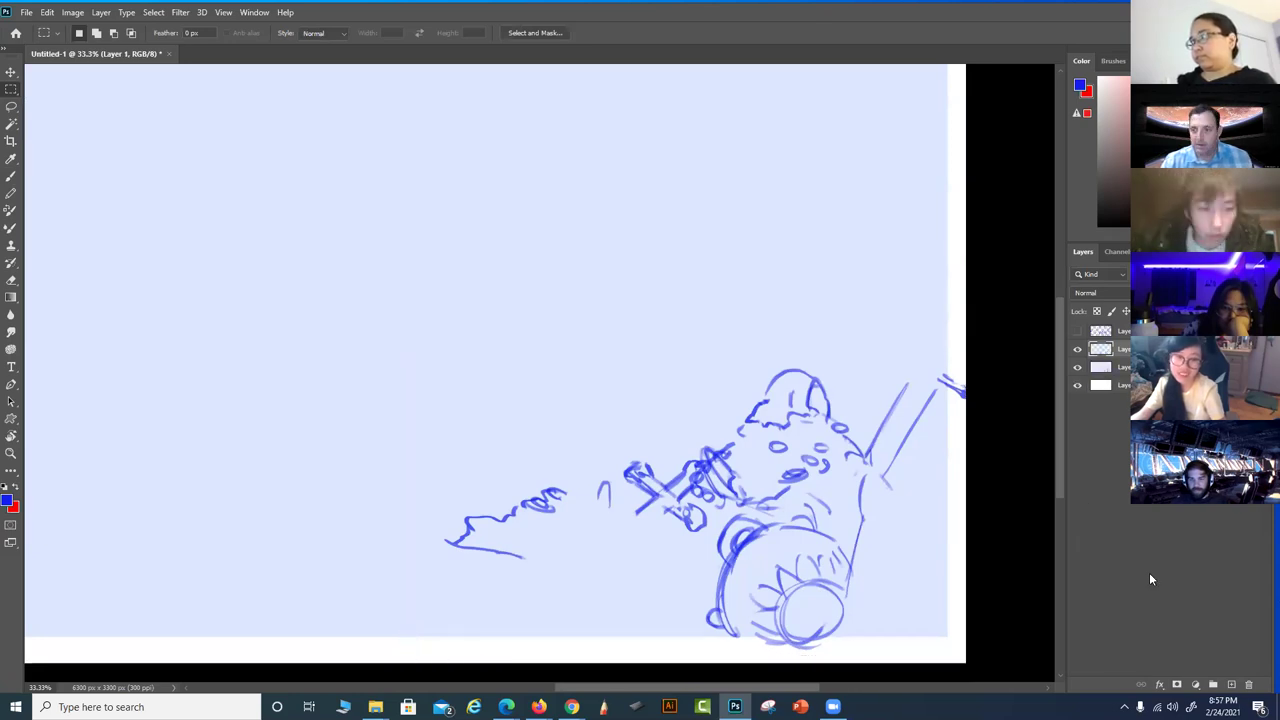
drag(1149, 572, 957, 457)
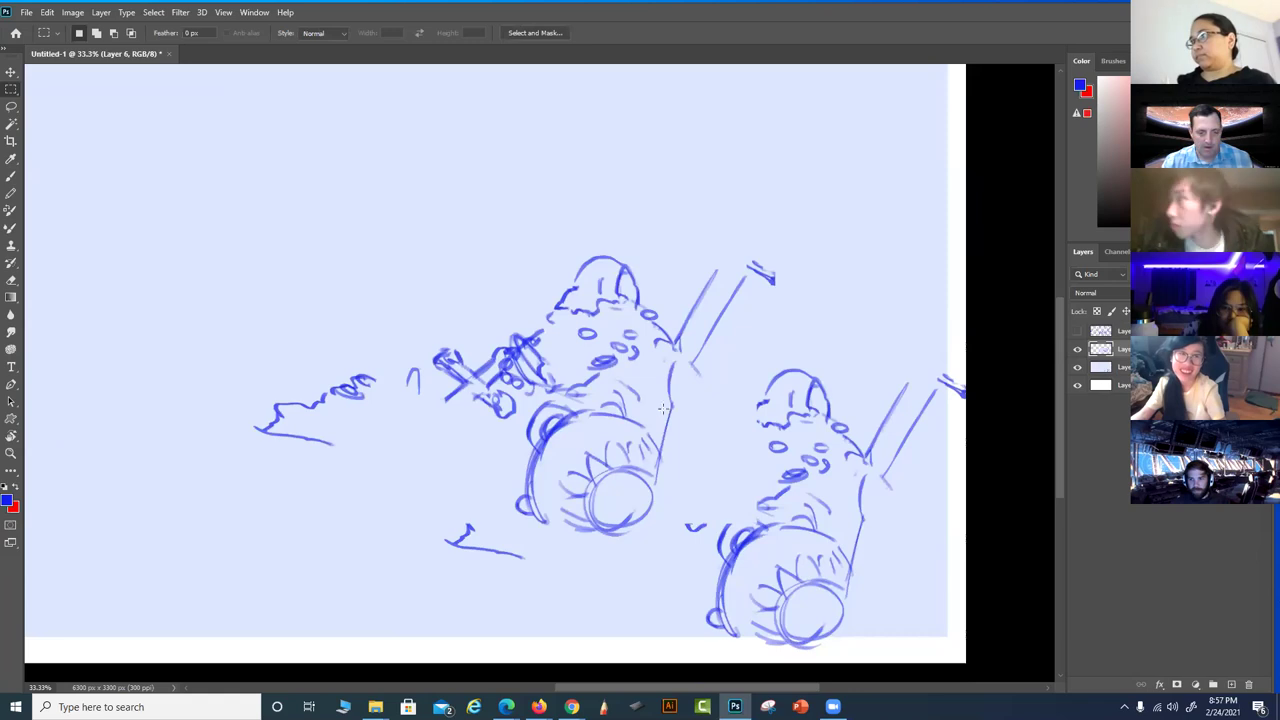
key(ctrl+z)
key(ctrl+z)
click(47, 12)
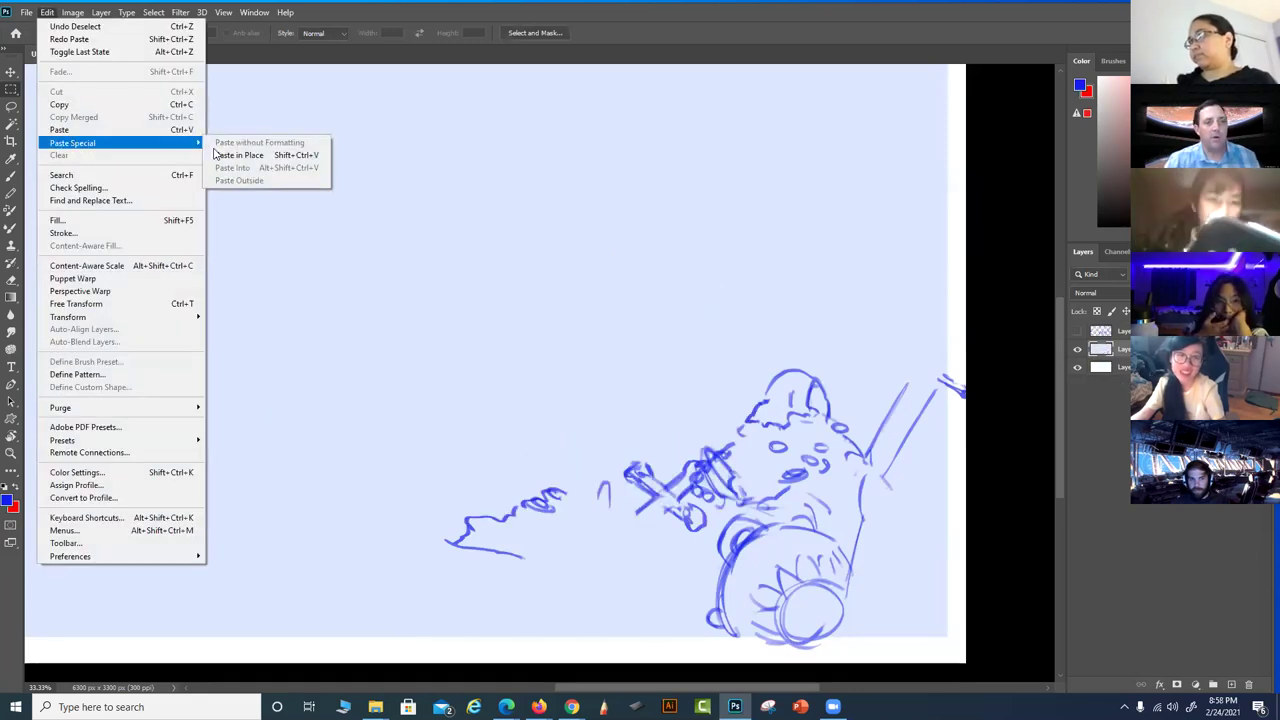
click(218, 155)
On the original layer, fill the lower-right sketch area with sampled pale canvas blue
click(1078, 350)
click(1100, 367)
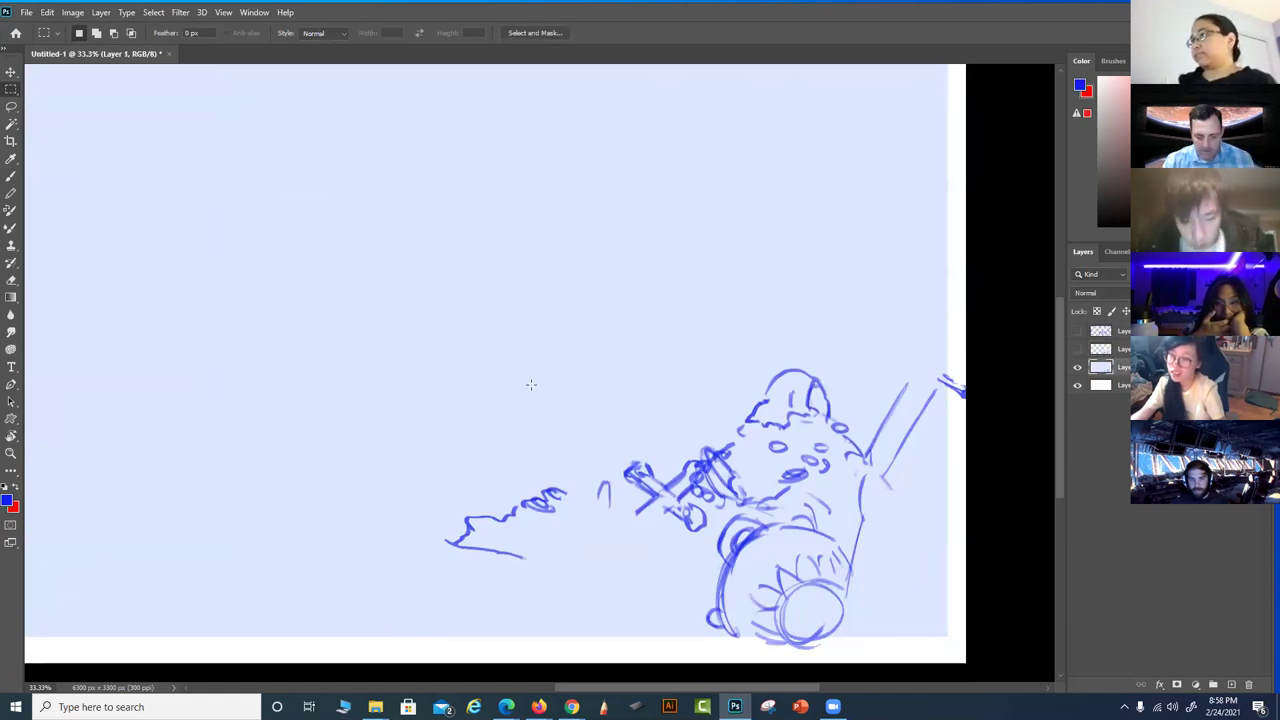
mouse_move(676, 564)
mouse_down()
mouse_move(850, 645)
mouse_move(915, 653)
mouse_move(947, 636)
mouse_up()
key(b)
alt+click(480, 349)
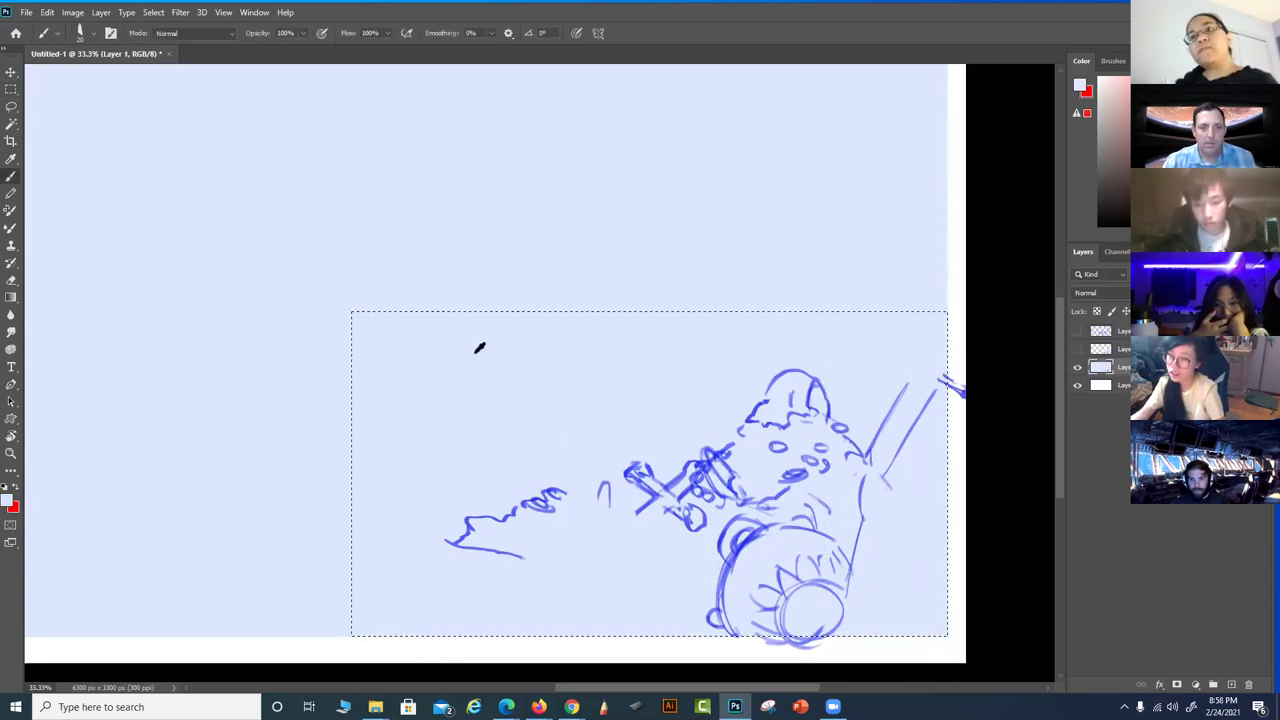
click(47, 12)
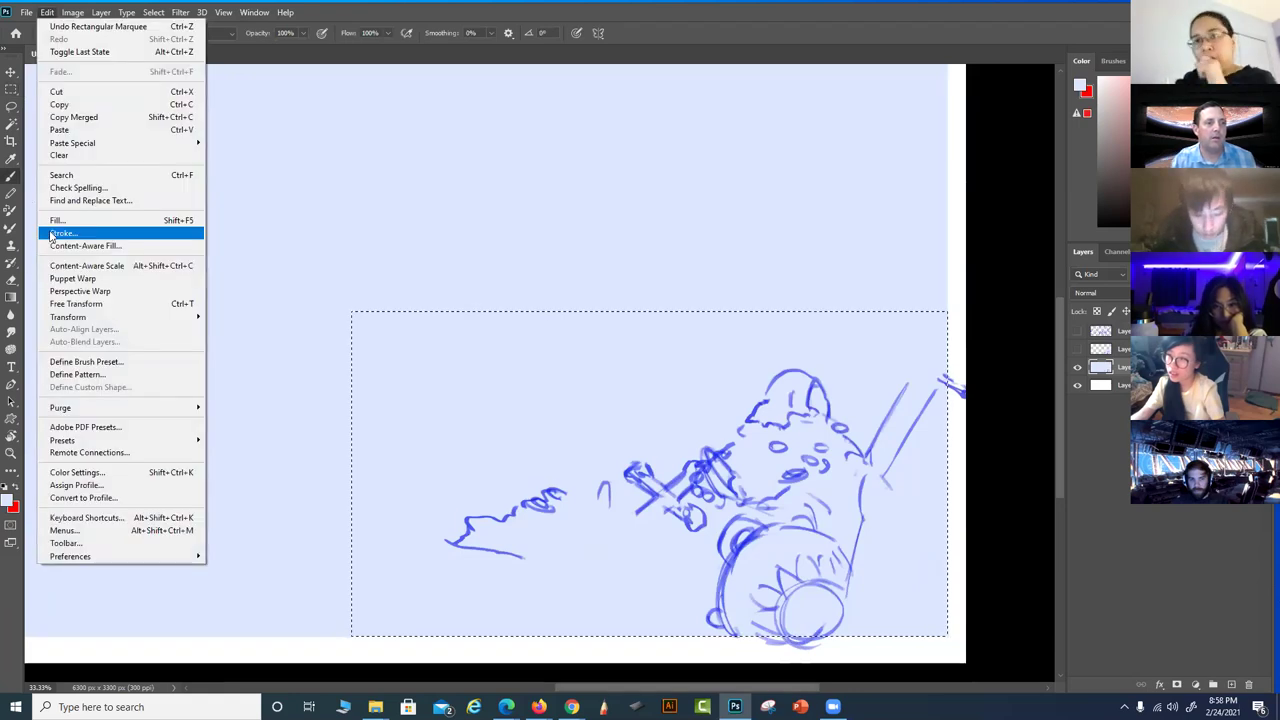
click(55, 219)
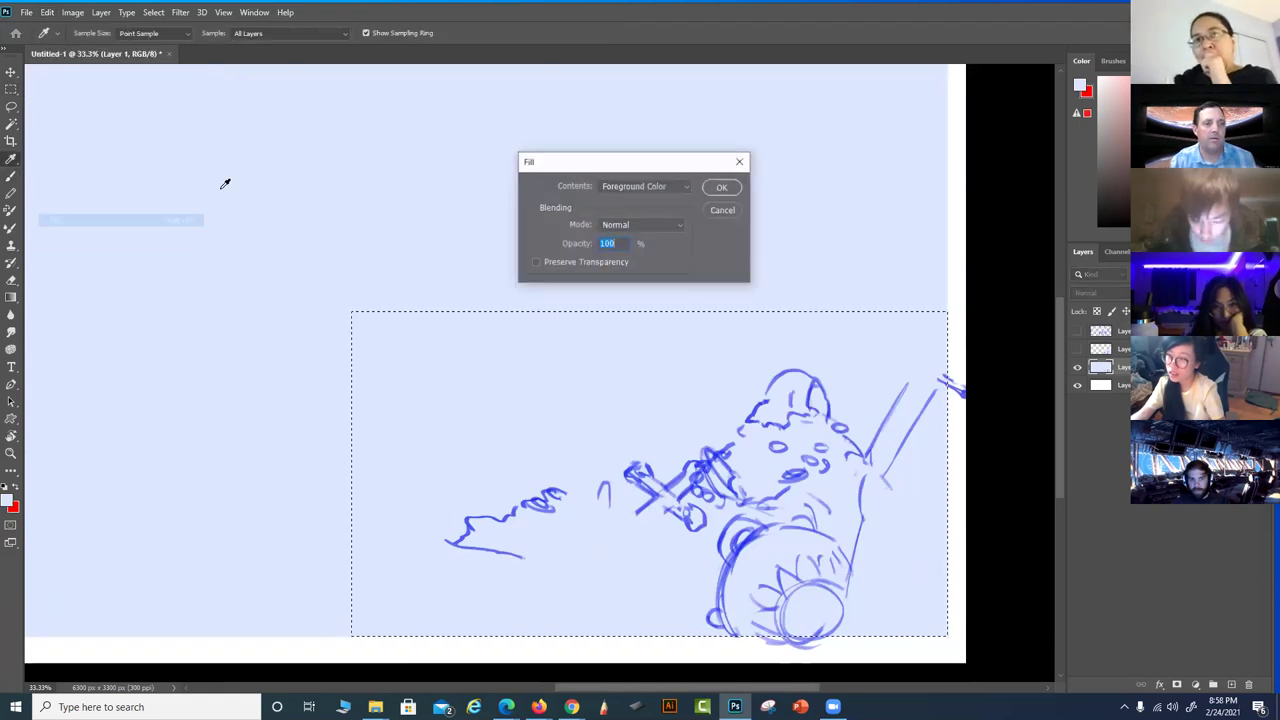
click(722, 189)
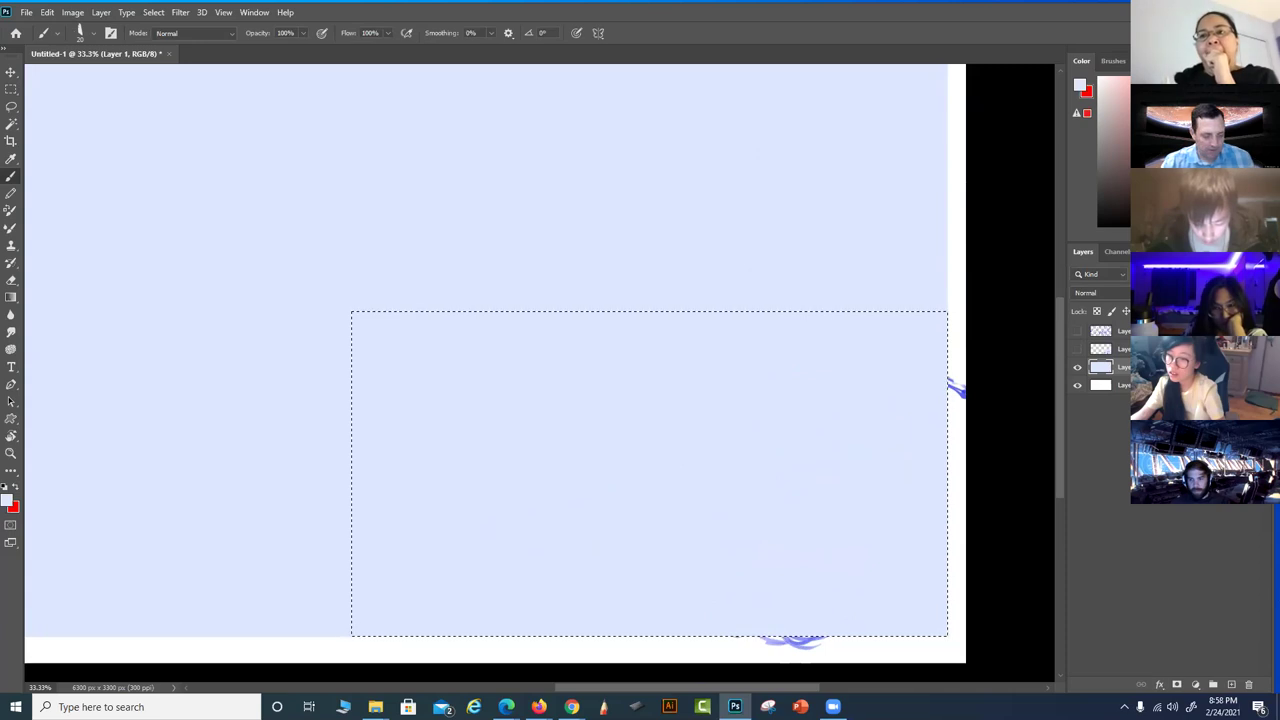
Erase the leftover marks along the right and bottom edges of the filled area
key(e)
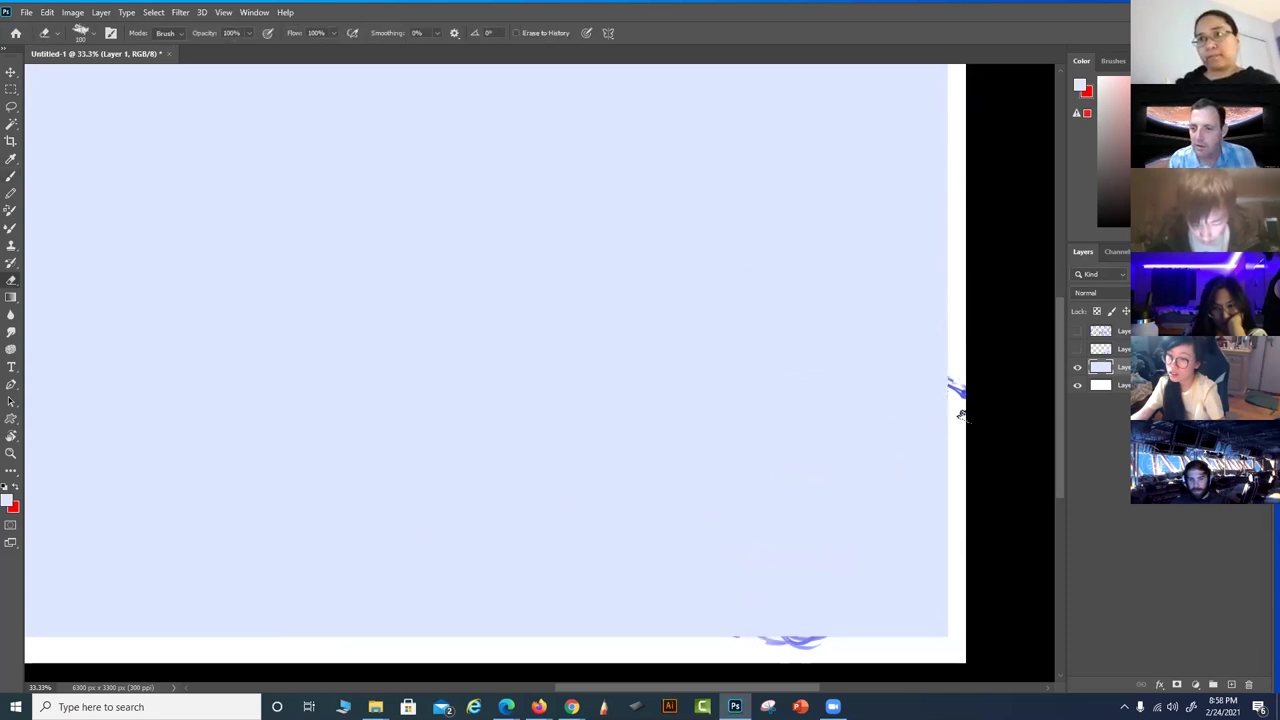
drag(956, 376, 957, 343)
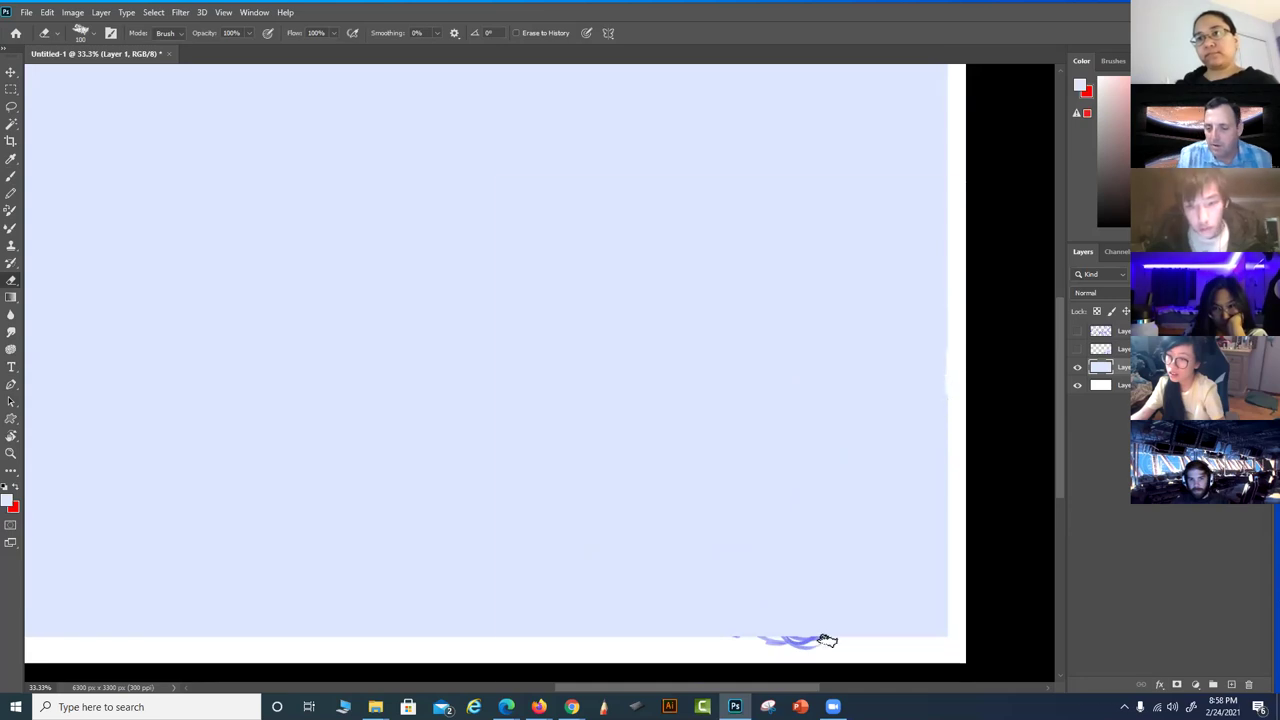
right_click(827, 640)
click(421, 652)
mouse_move(795, 655)
mouse_down()
mouse_move(742, 652)
mouse_move(828, 644)
mouse_move(793, 642)
mouse_up()
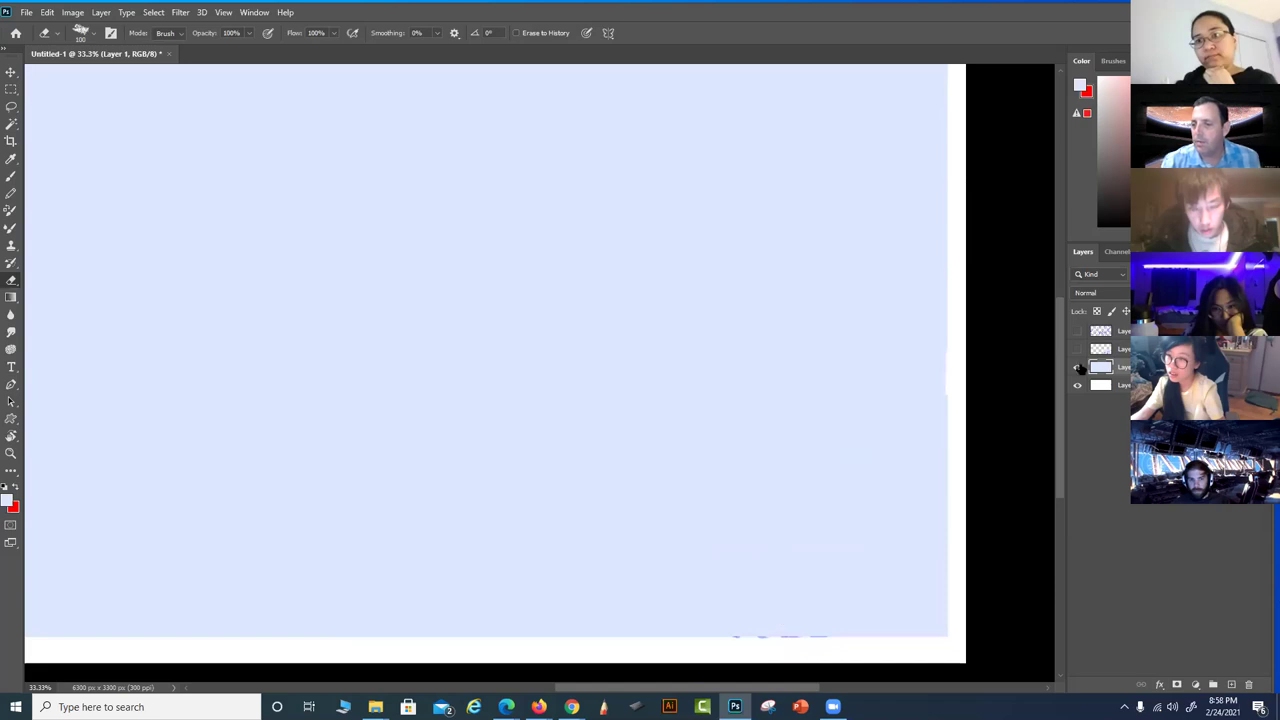
Hide the full-canvas blue layer and show the pasted sketch copy
click(1078, 368)
click(1077, 349)
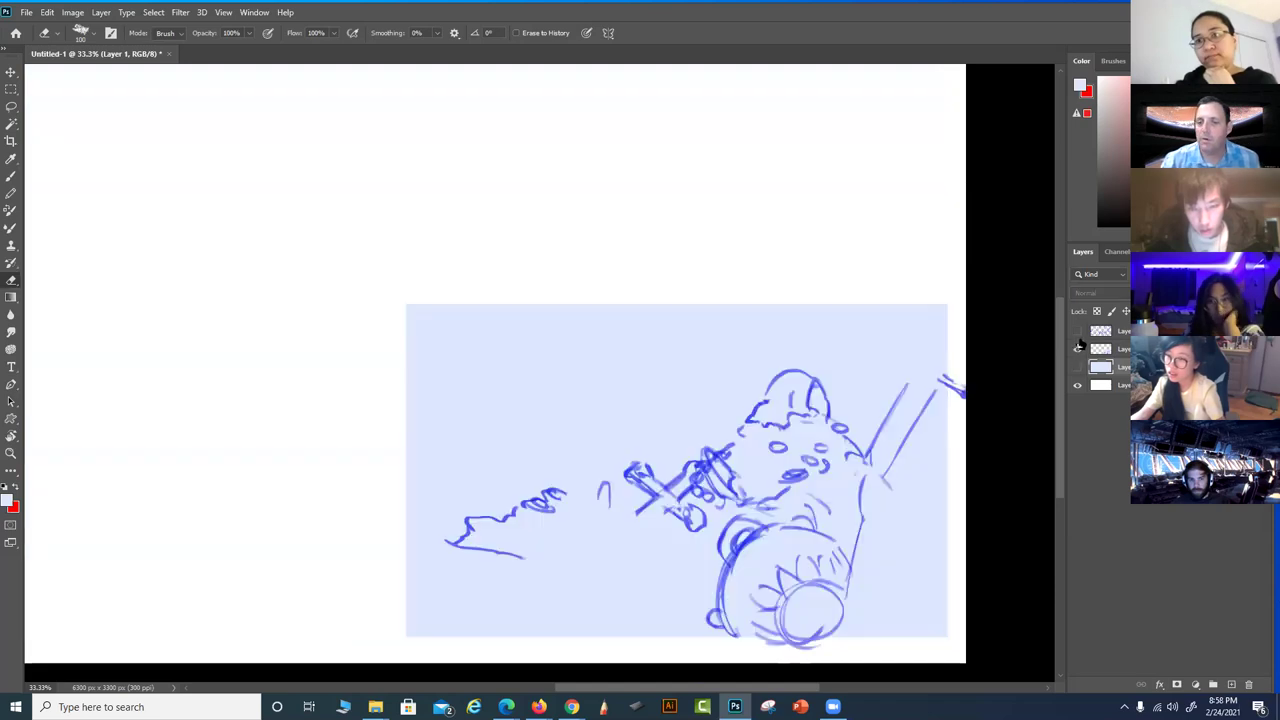
click(153, 12)
Try a Color Range selection of the sketch colour, which selects no pixels
click(152, 141)
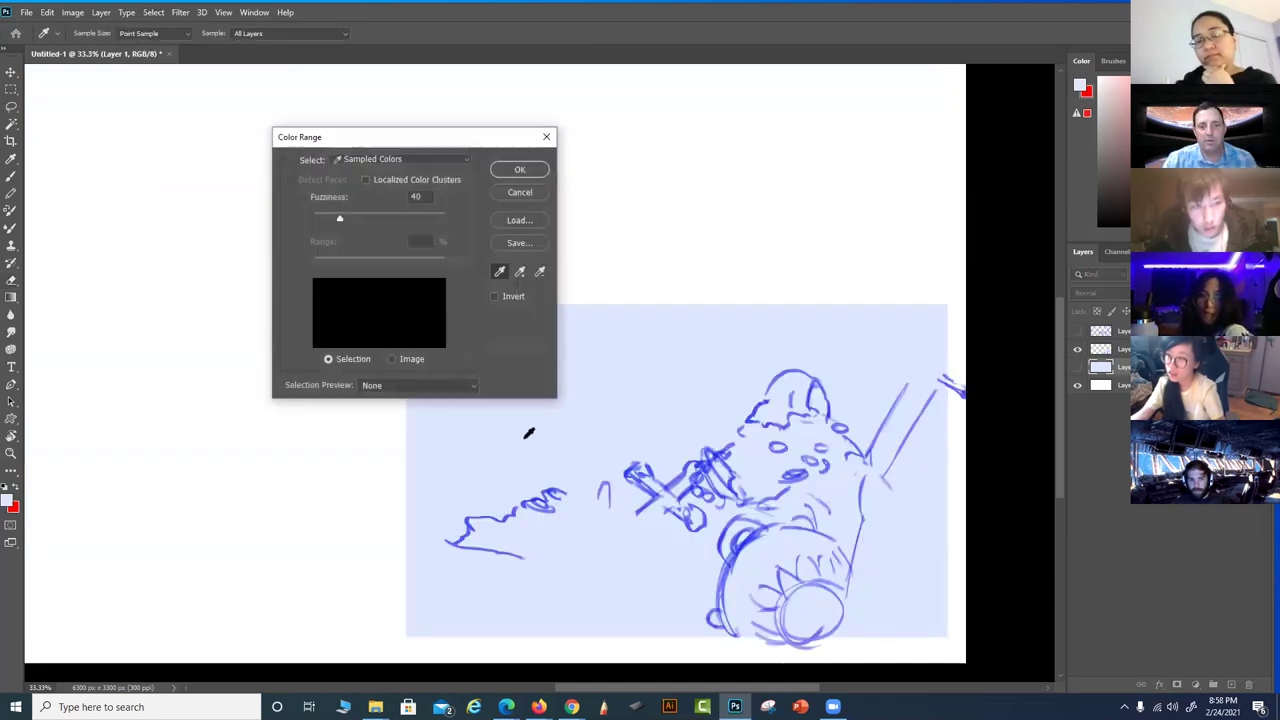
click(591, 414)
click(532, 169)
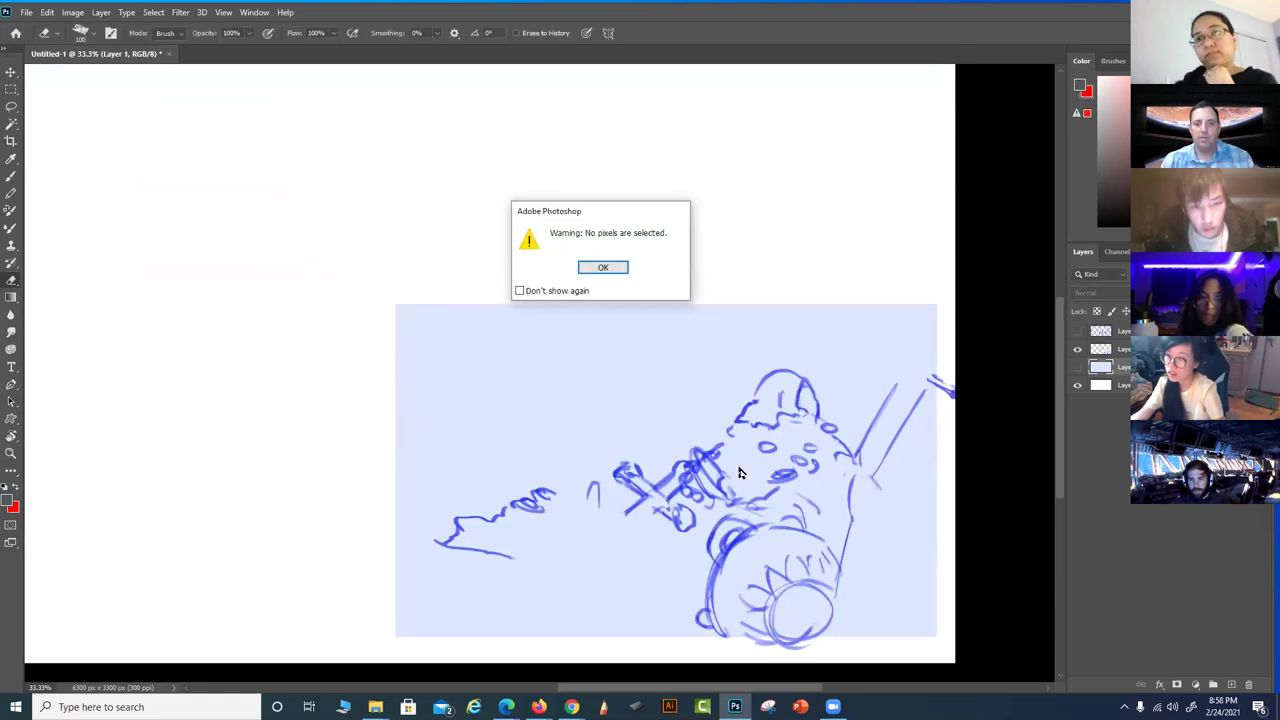
click(603, 267)
key(alt+bracketright)
Retry Color Range on the layer above, suppress the warning, and undo an accidental layer deletion
click(152, 12)
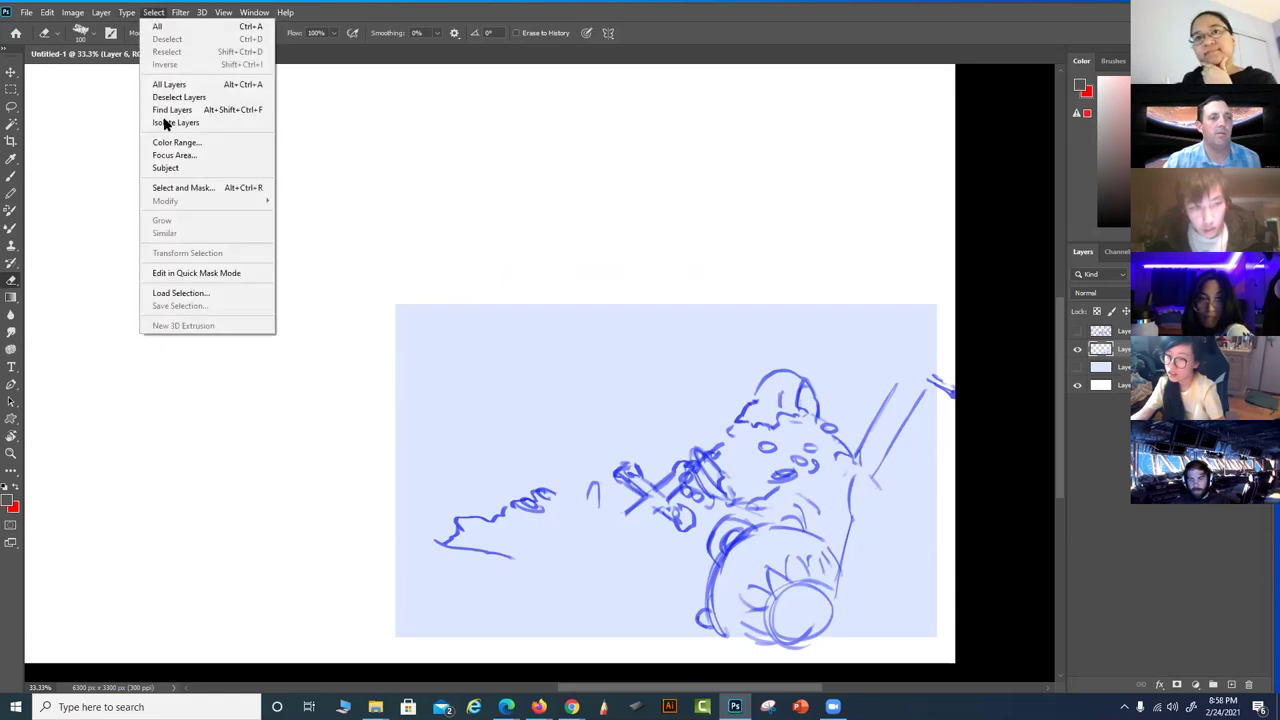
click(183, 143)
click(600, 409)
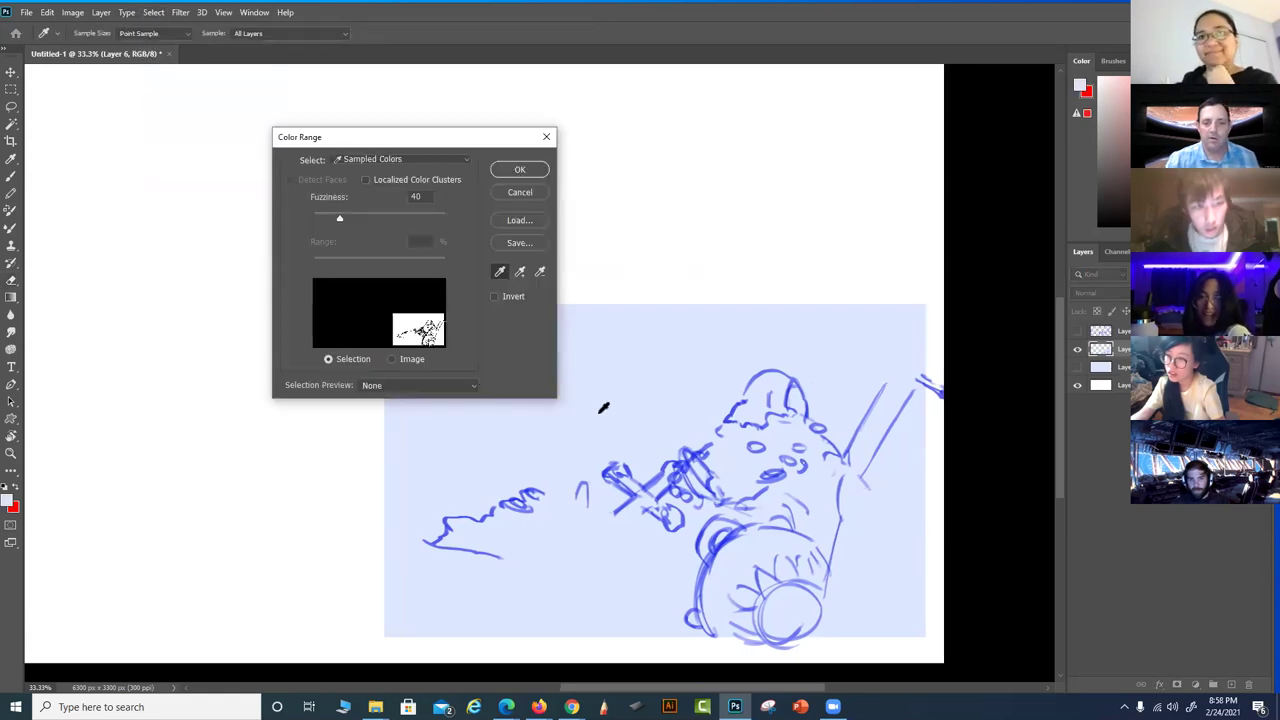
click(520, 170)
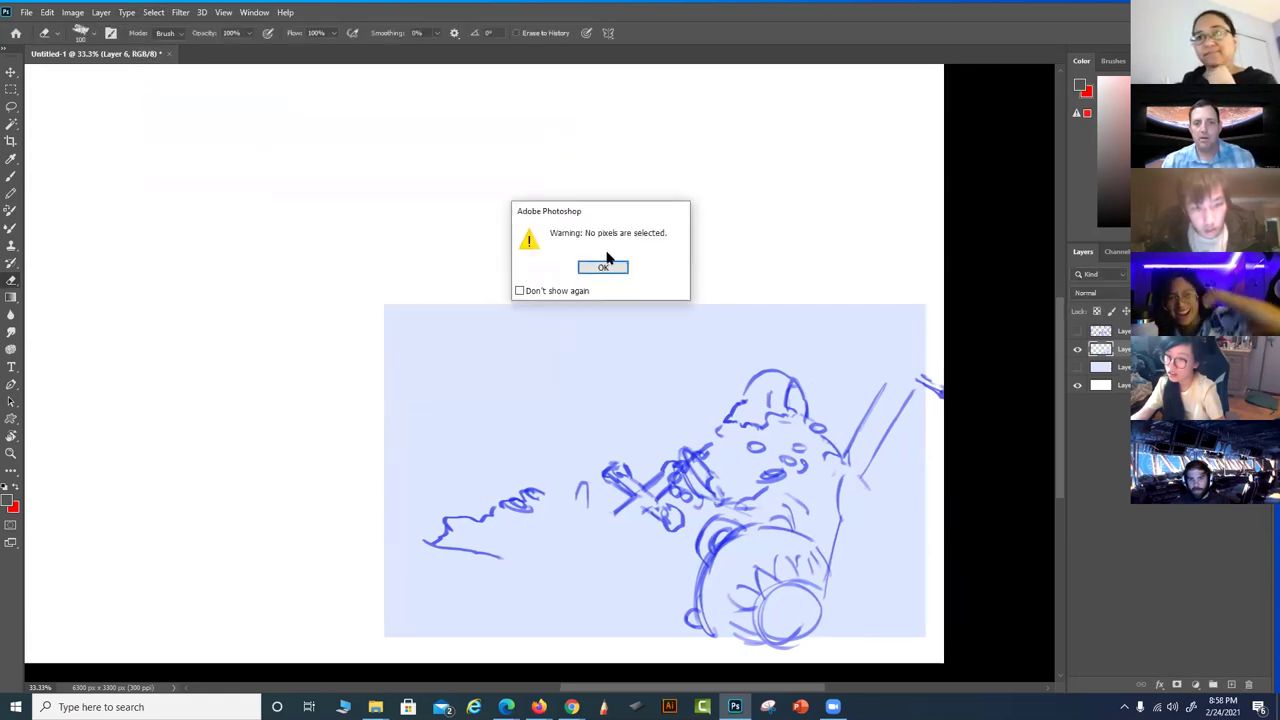
click(520, 290)
click(597, 269)
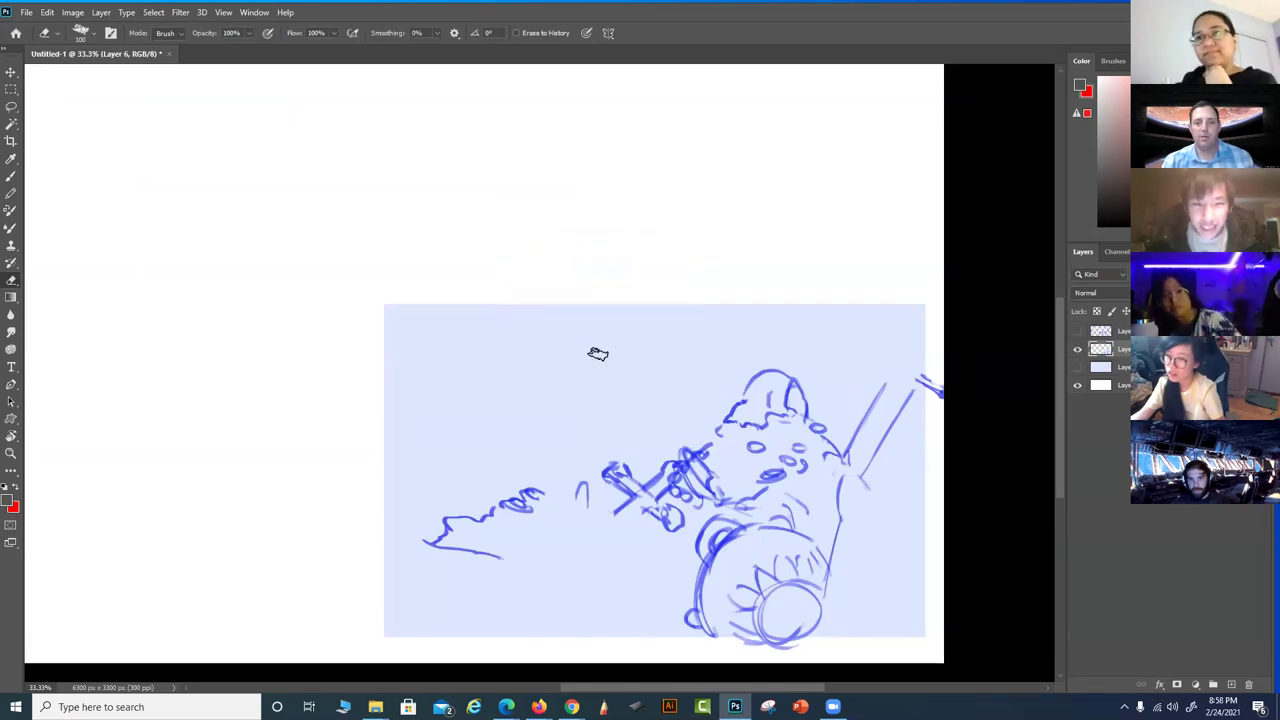
key(Delete)
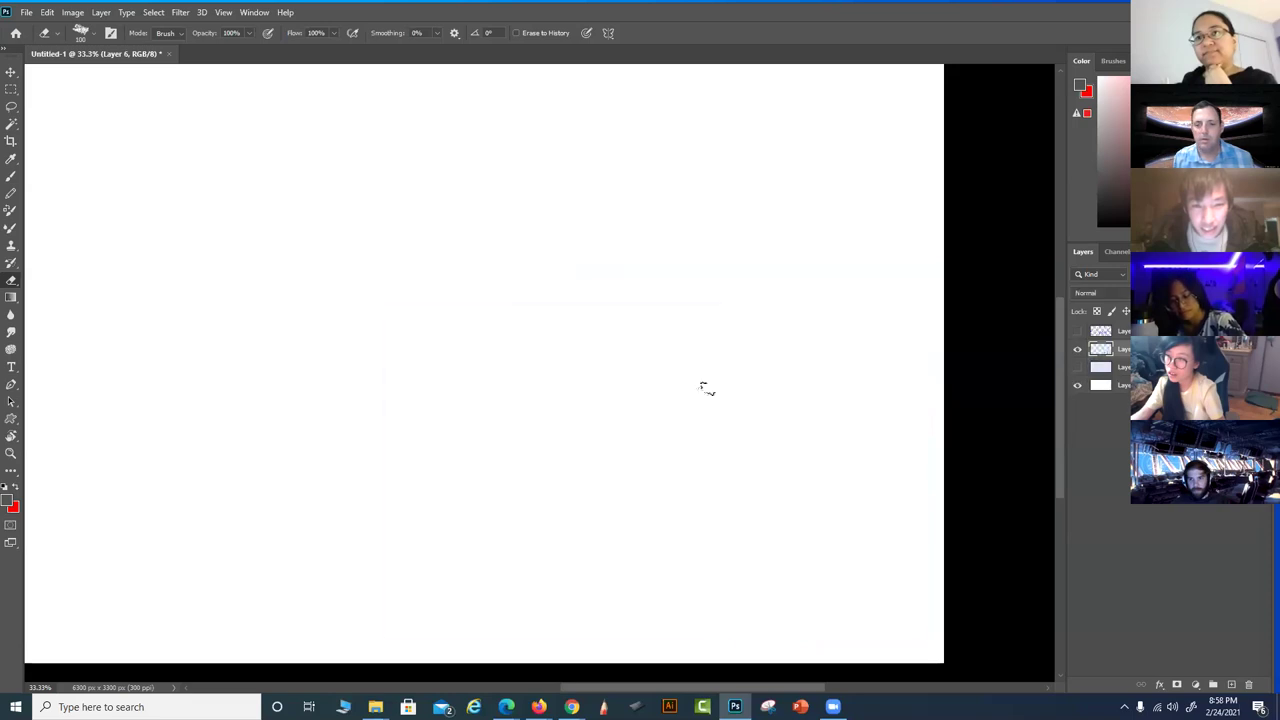
key(ctrl+z)
Magic Wand the sketch's light-blue fill, delete it, and deselect
key(w)
click(620, 376)
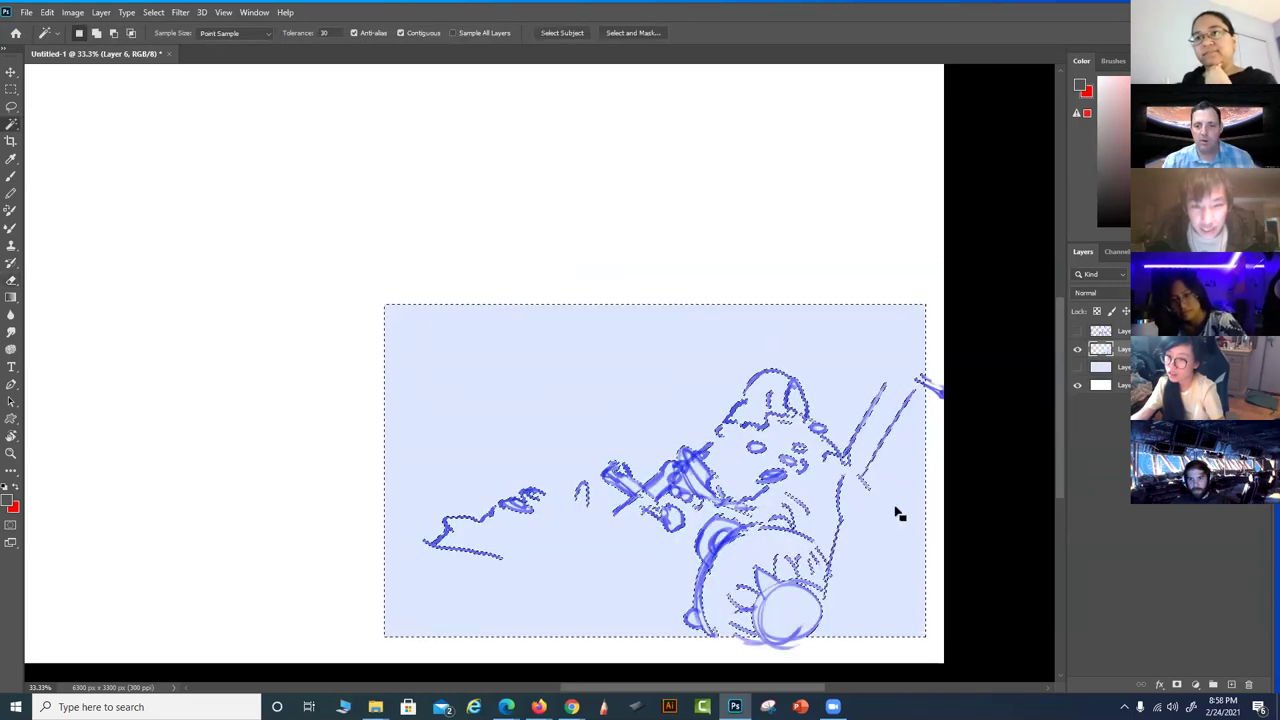
key(Delete)
key(ctrl+d)
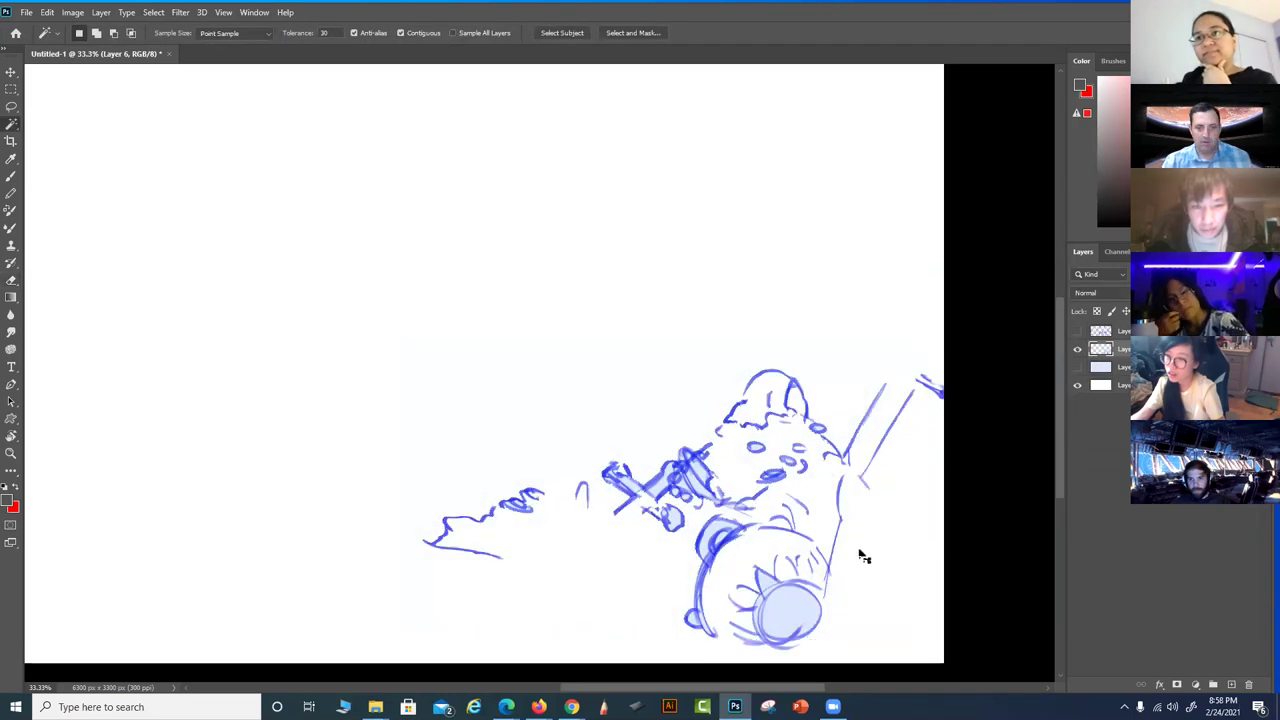
Shift-select the light-blue circle and hand areas, clear them, and show the top layer
key(shift)
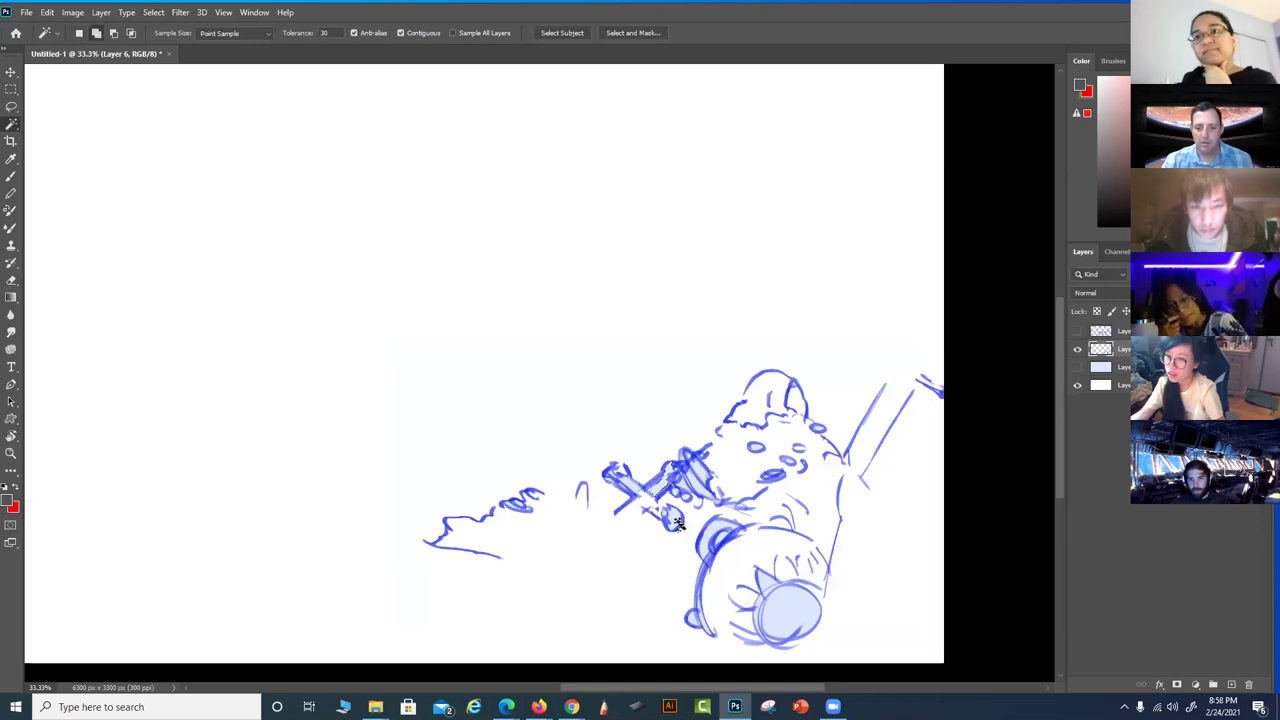
shift+click(786, 610)
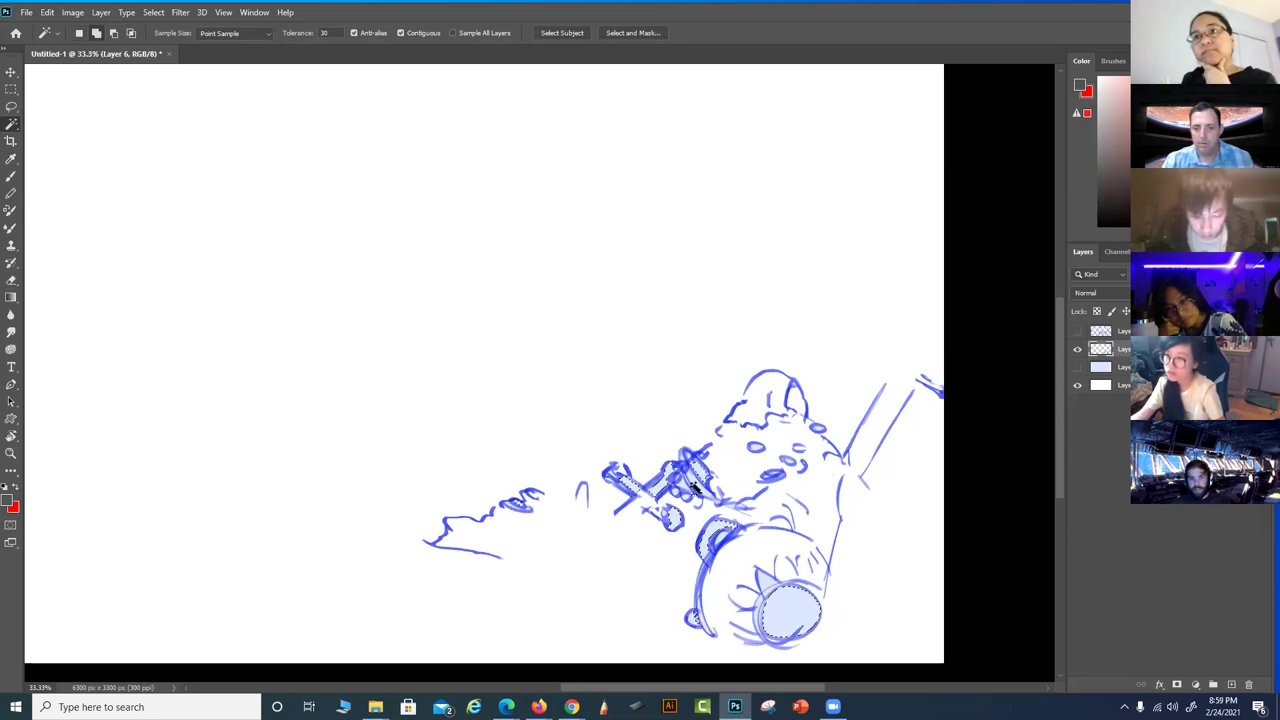
shift+click(694, 487)
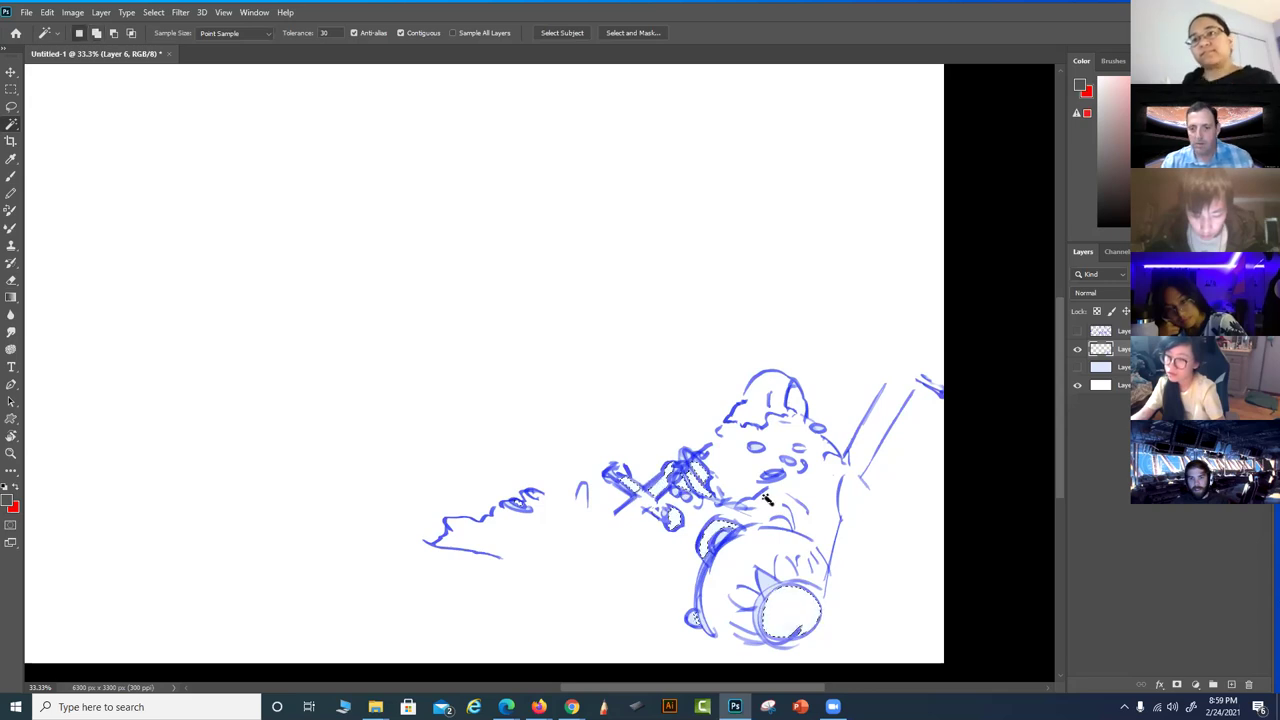
click(1021, 514)
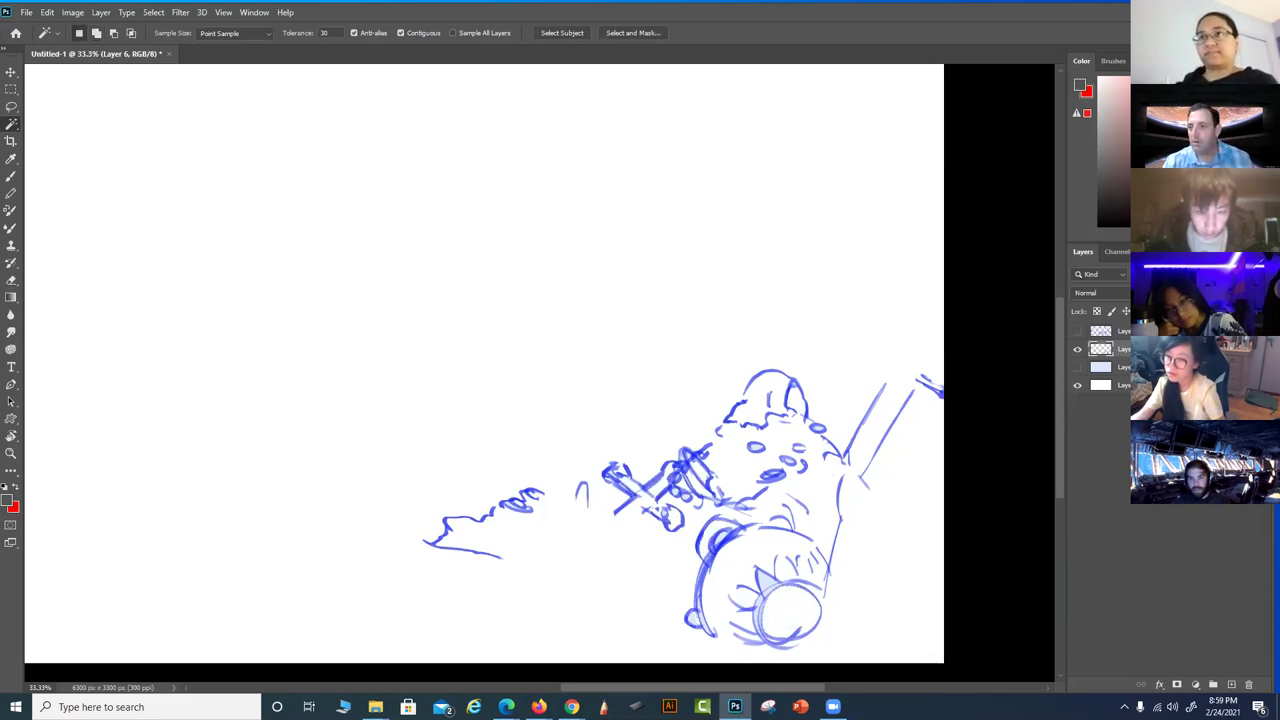
click(1078, 331)
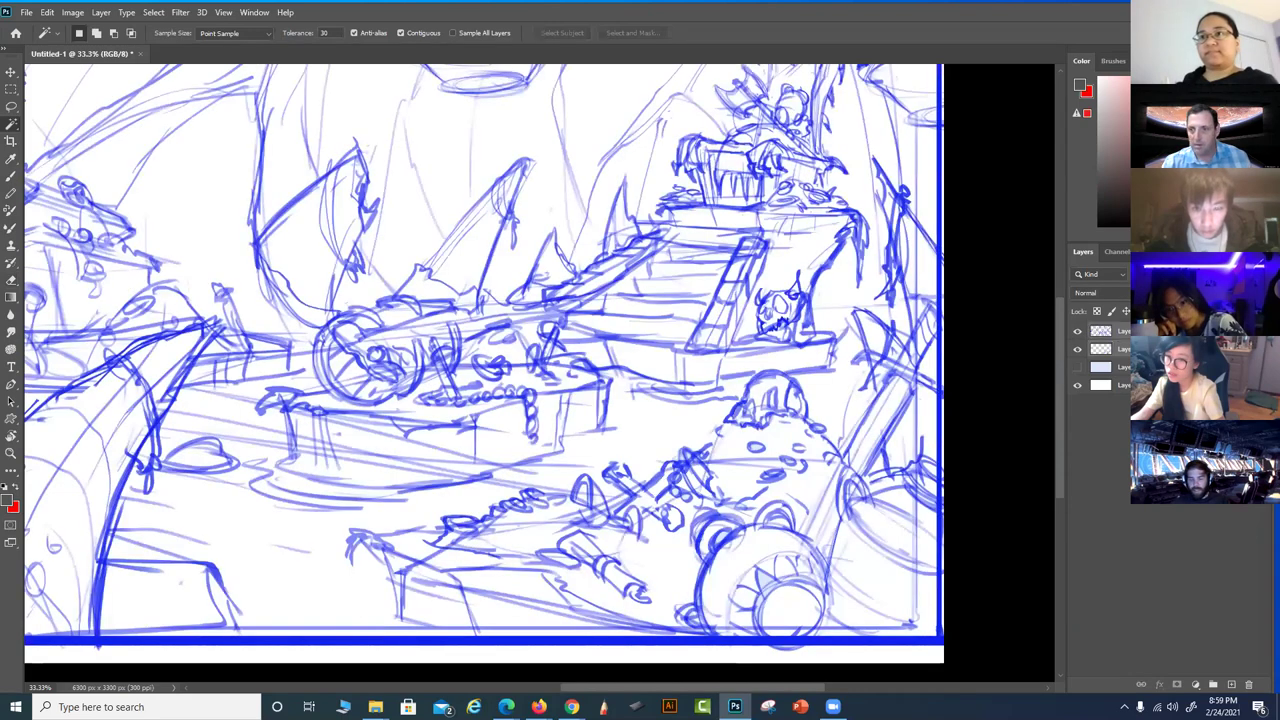
Delete the second layer, show the light-blue layer, and zoom out to 25% to view the whole sketch
click(1080, 350)
key(Delete)
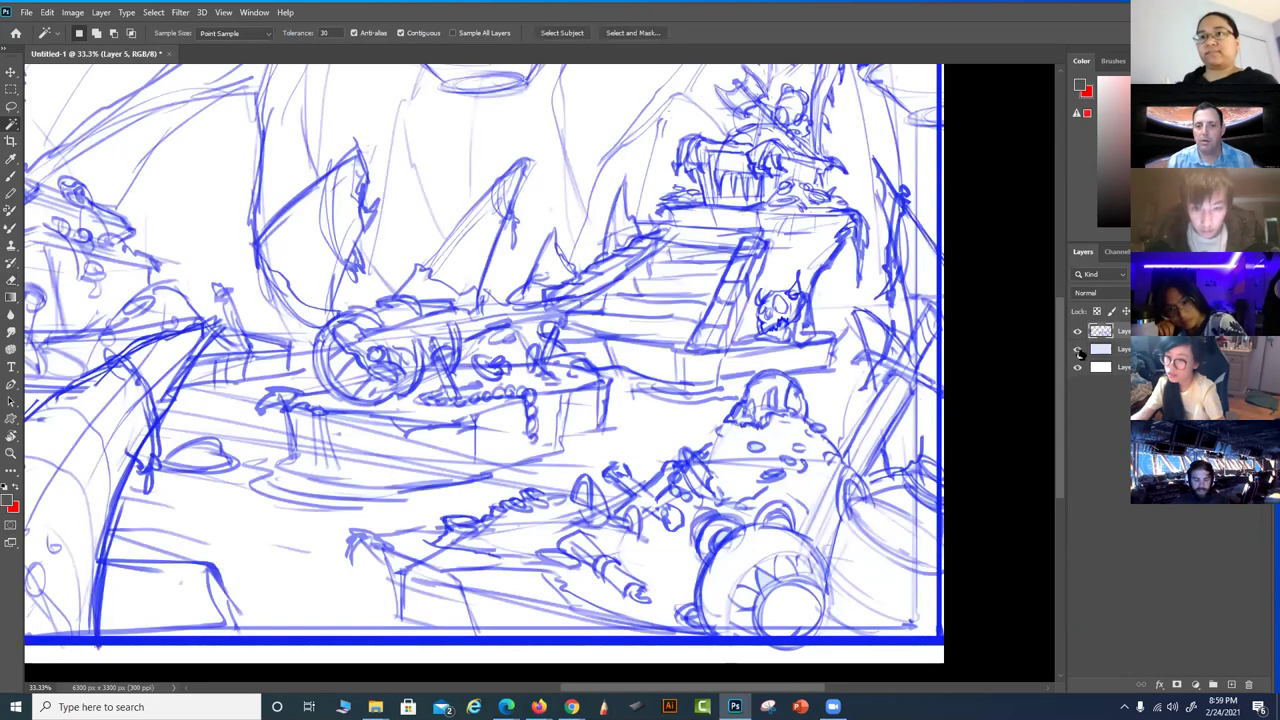
click(1078, 349)
scroll(577, 343, left, 10)
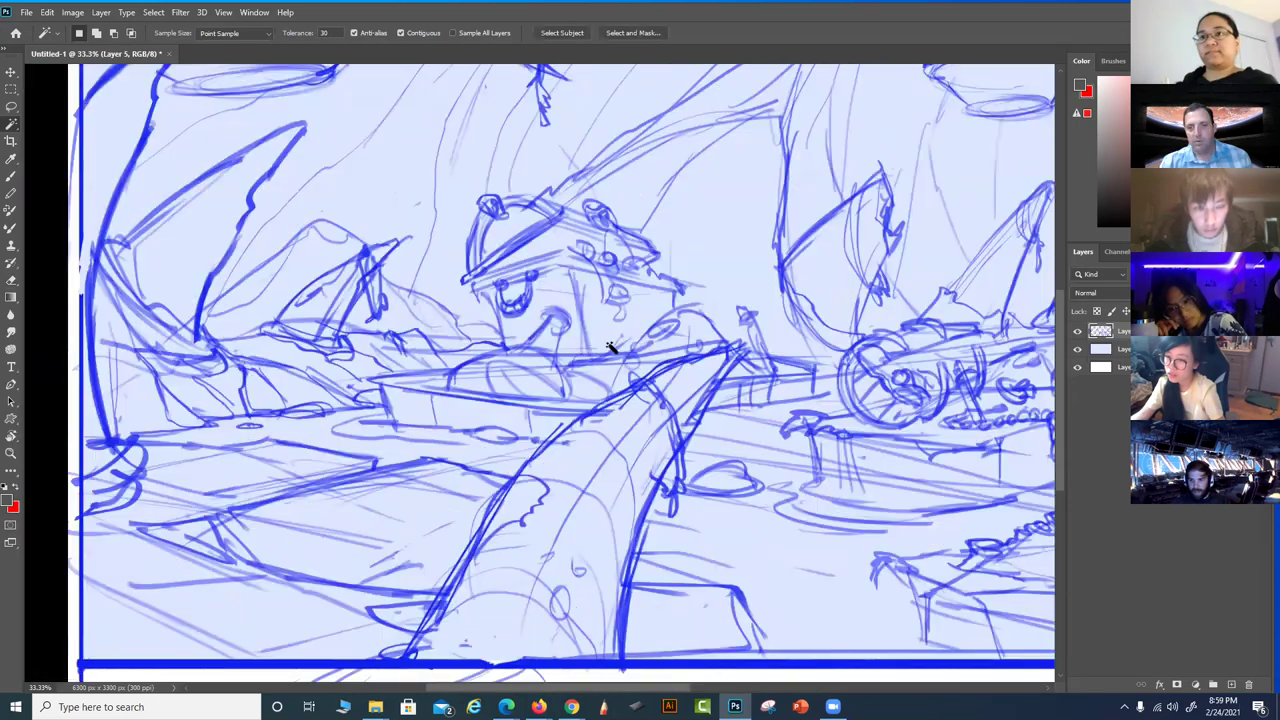
key(ctrl+minus)
drag(741, 317, 627, 345)
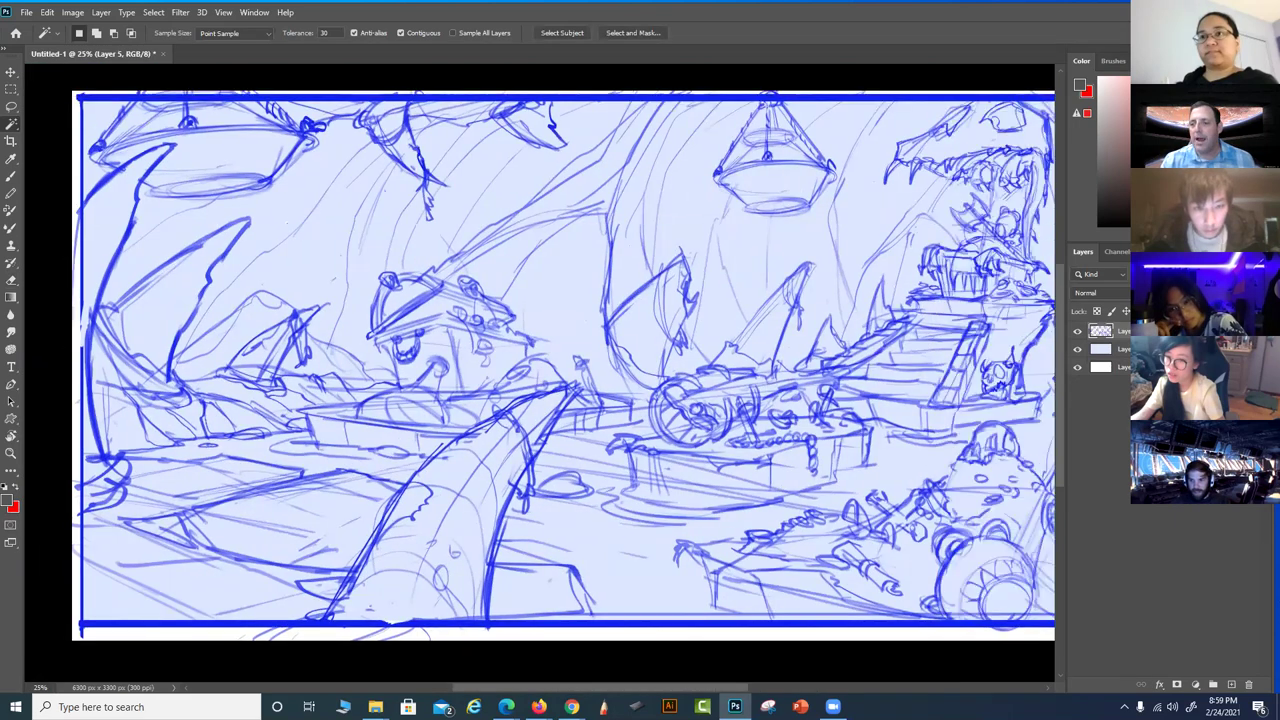
drag(462, 332, 476, 320)
mouse_move(565, 308)
mouse_down()
mouse_move(343, 280)
mouse_move(768, 302)
mouse_up()
mouse_move(80, 327)
mouse_down()
mouse_move(746, 420)
mouse_move(726, 426)
mouse_move(746, 374)
mouse_up()
mouse_move(963, 380)
mouse_down()
mouse_move(797, 497)
mouse_move(686, 468)
mouse_move(466, 449)
mouse_up()
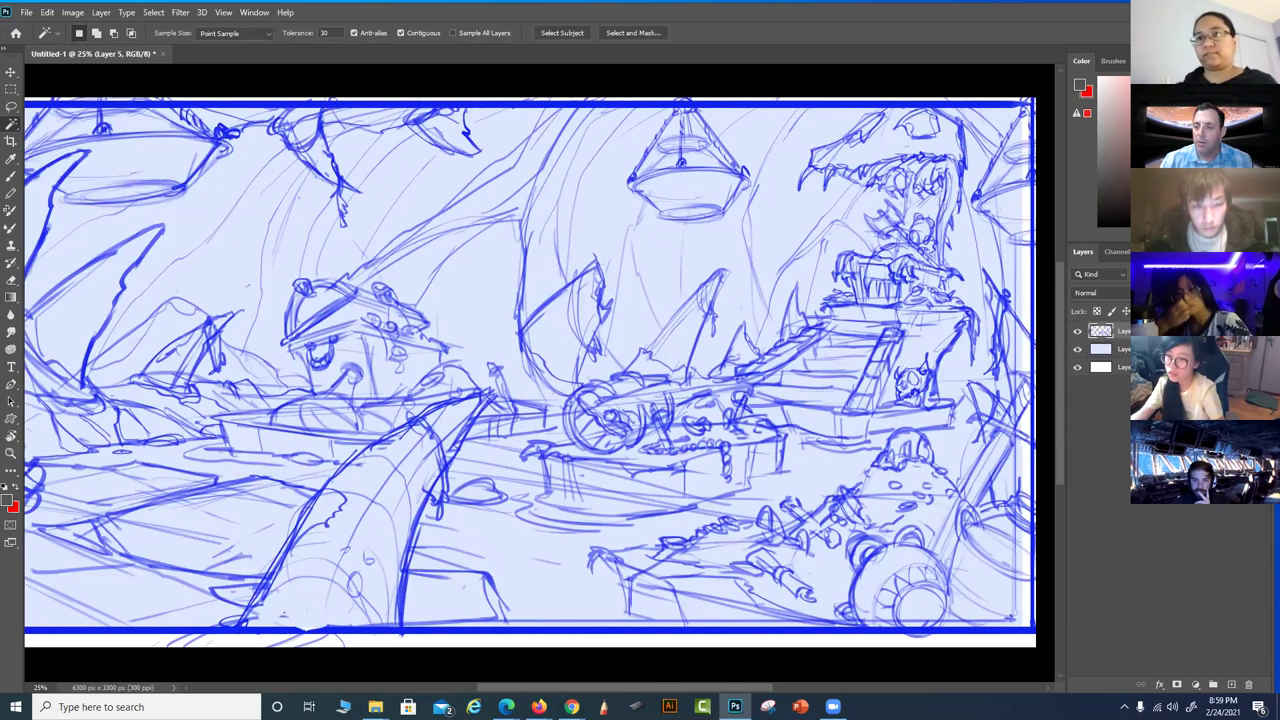
Open Layer 1's layer style options and close them without changes
click(1112, 349)
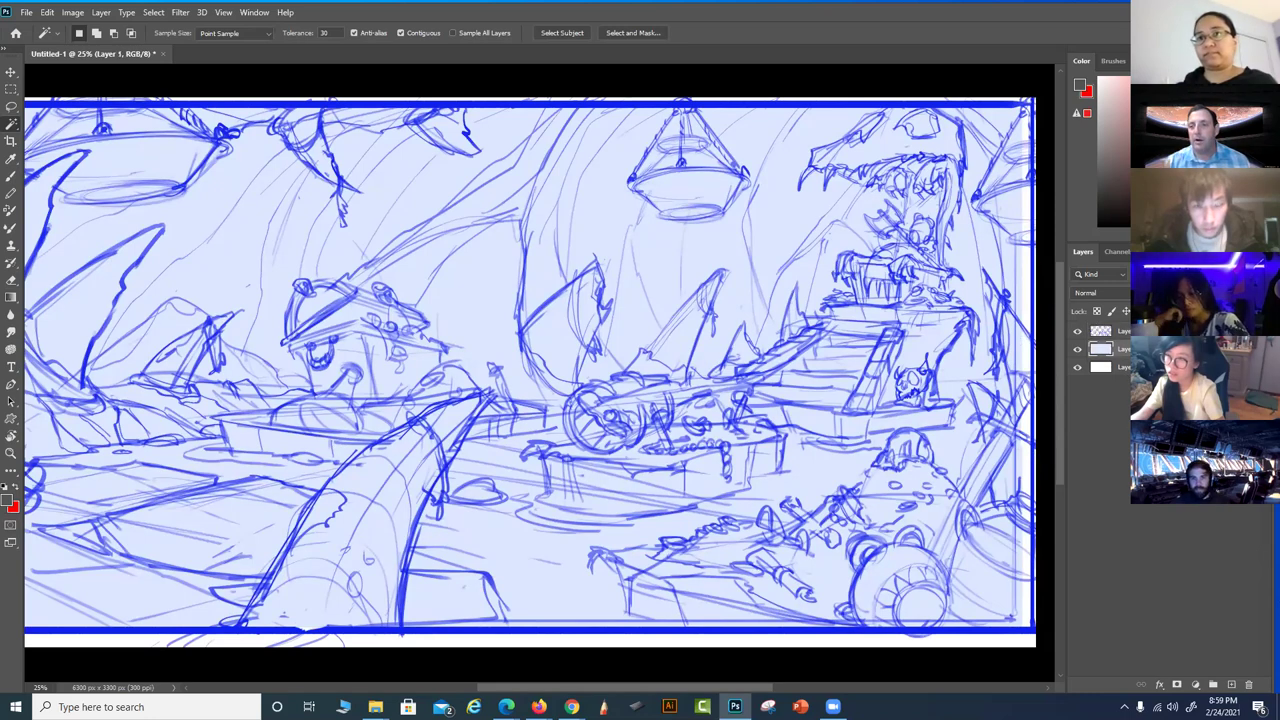
double_click(1120, 349)
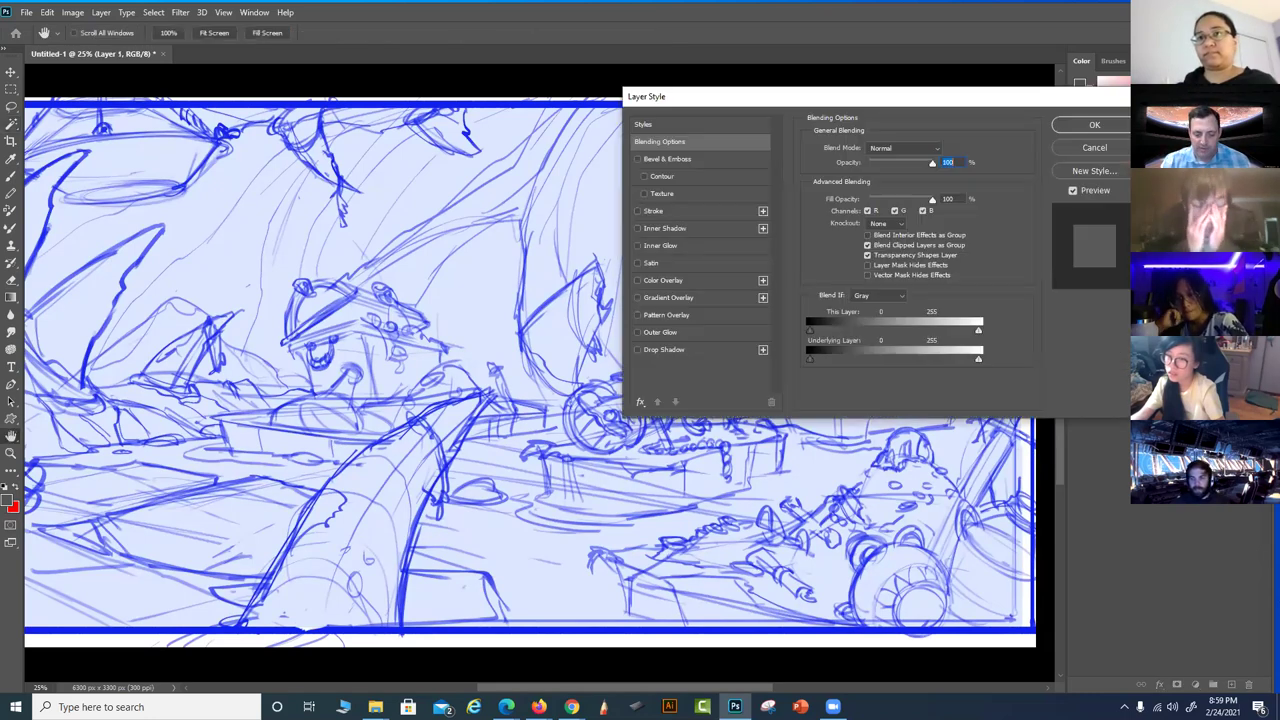
click(1098, 148)
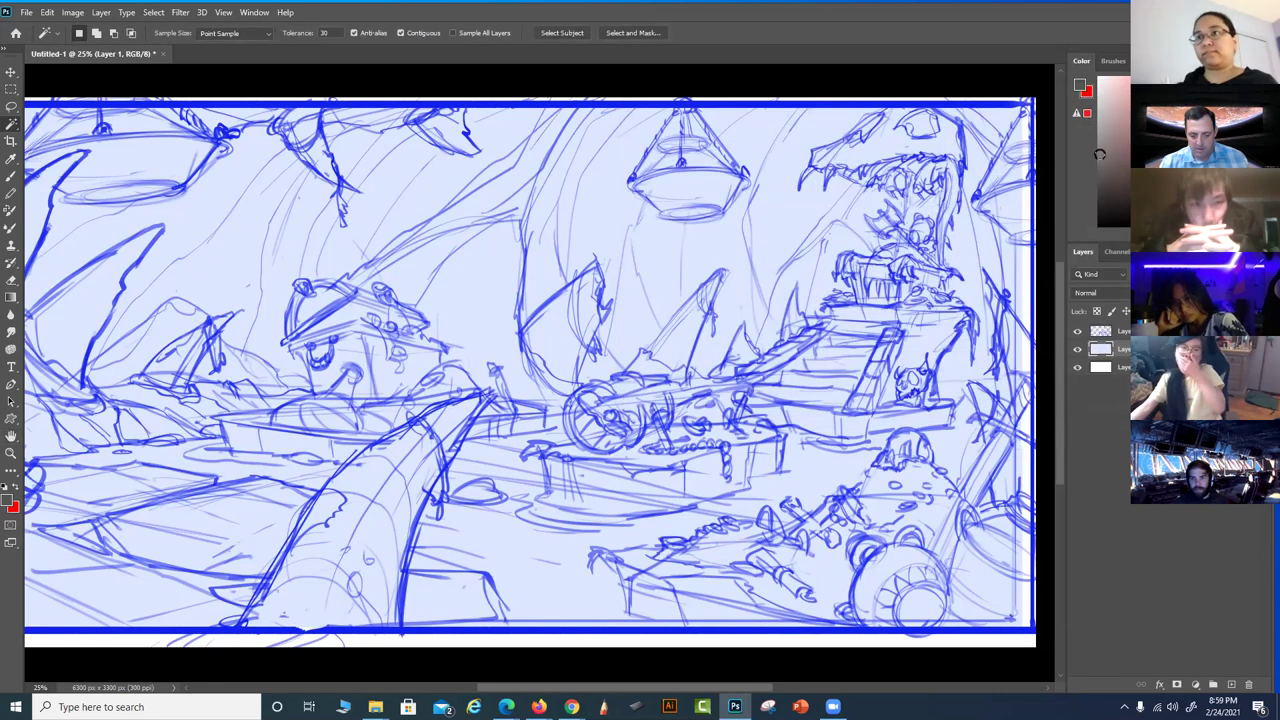
Darken the light-blue layer with Levels, setting the midtone slider to 0.42
key(ctrl+l)
drag(1059, 469, 1091, 470)
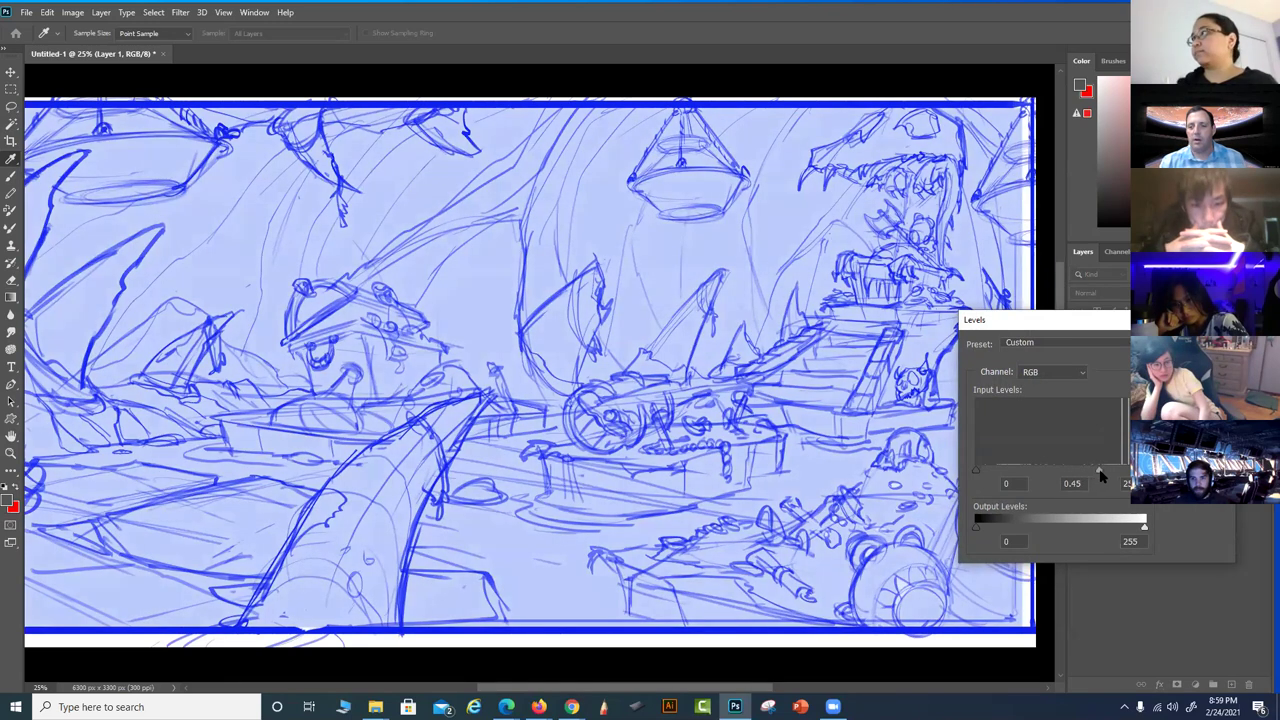
drag(1100, 476, 1103, 474)
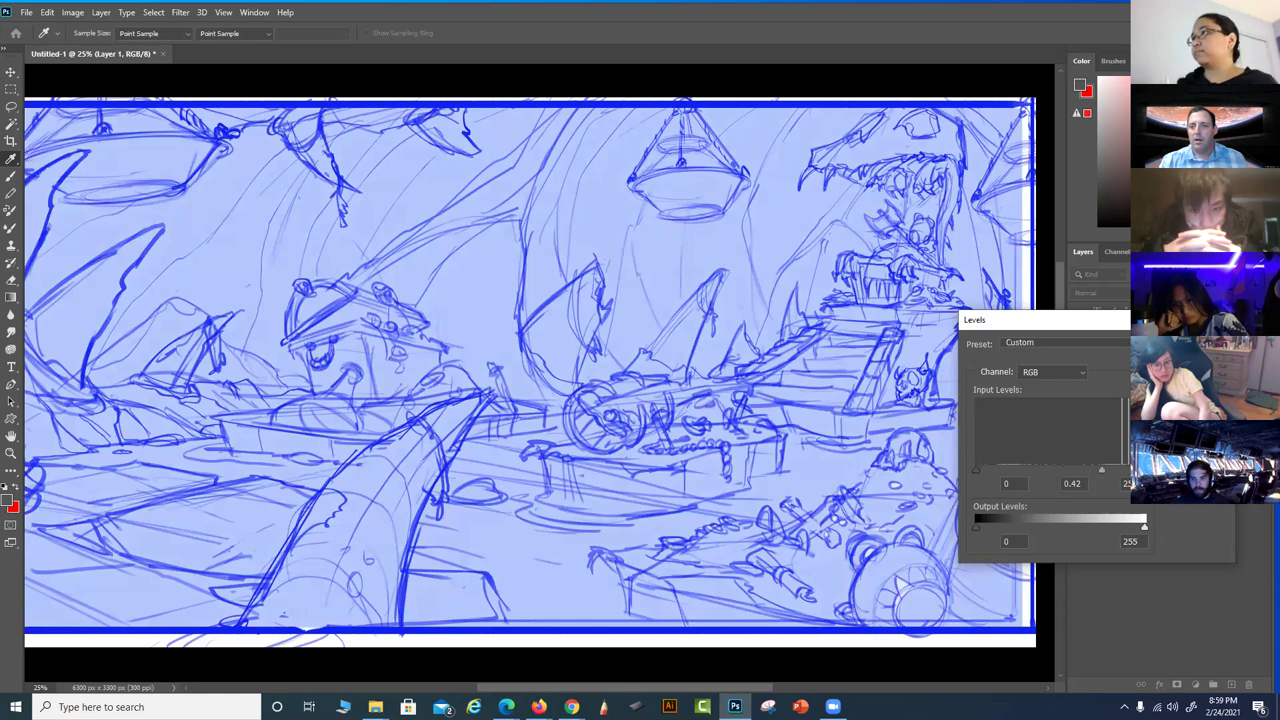
key(Return)
Pan across the drawing, zoom in one step, and make Layer 5 active
key(w)
drag(814, 291, 774, 320)
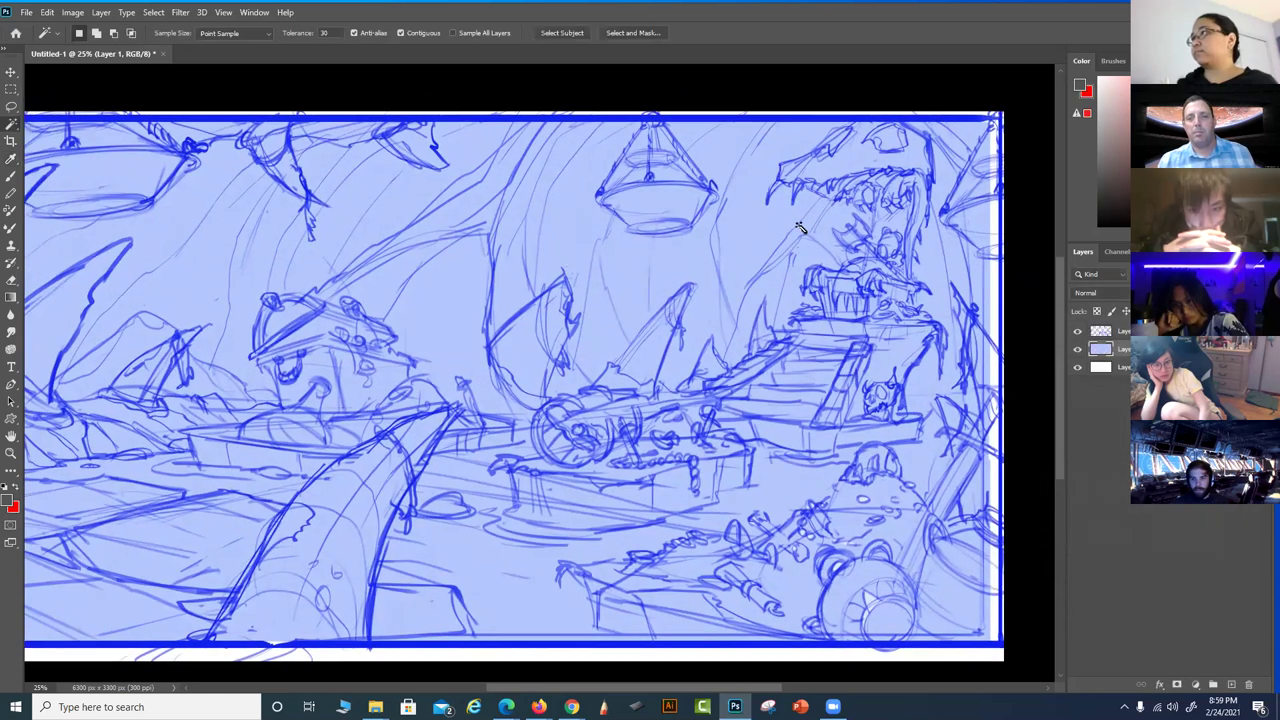
mouse_move(683, 470)
mouse_down()
mouse_move(629, 457)
mouse_move(616, 468)
mouse_up()
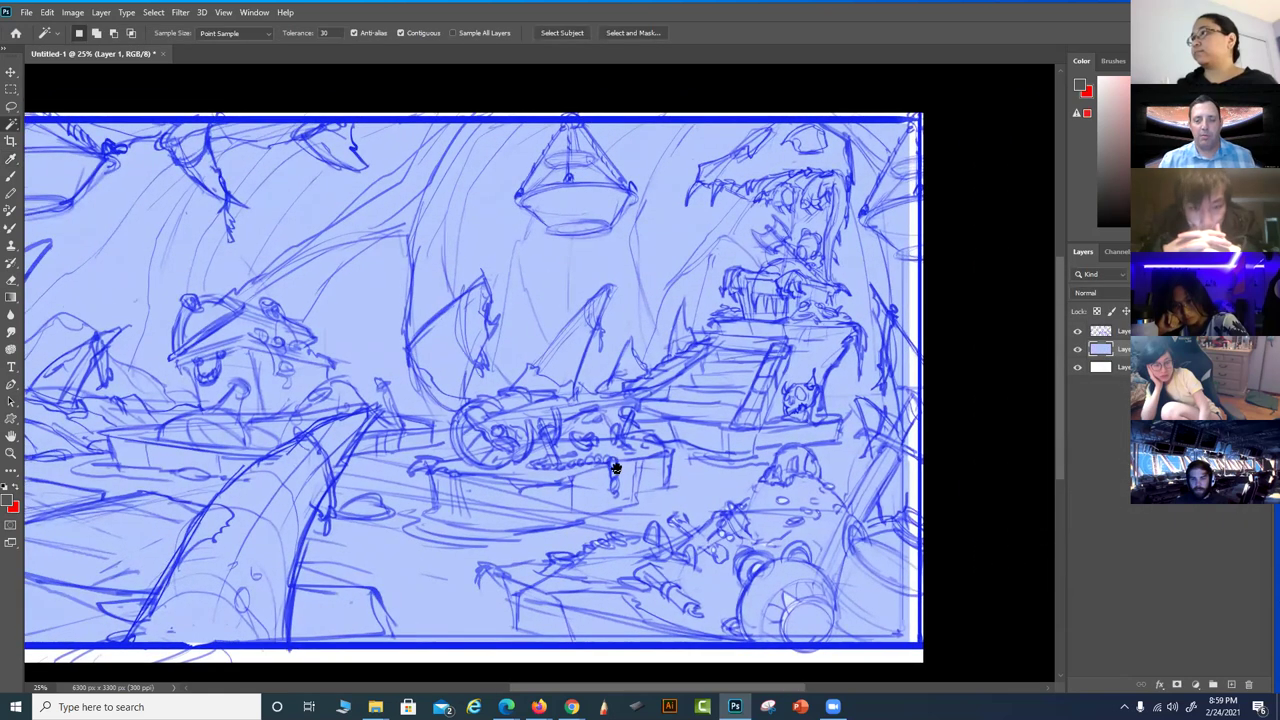
key(ctrl+plus)
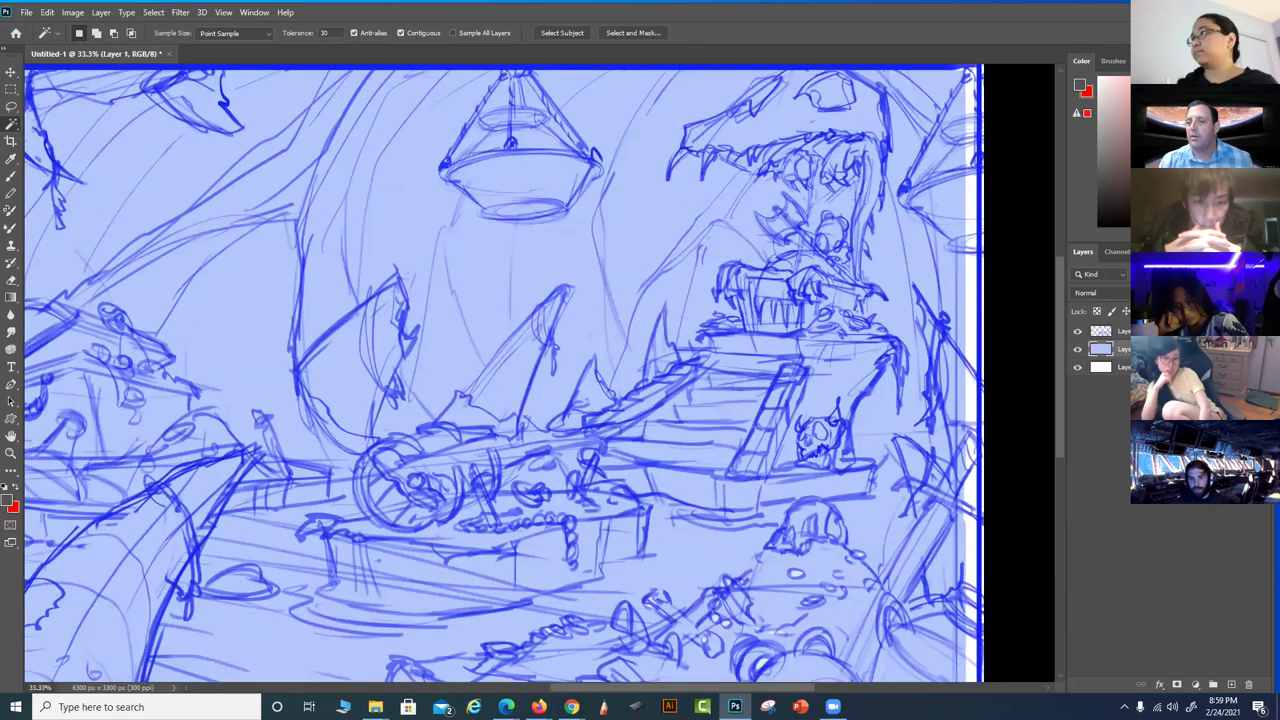
click(1110, 330)
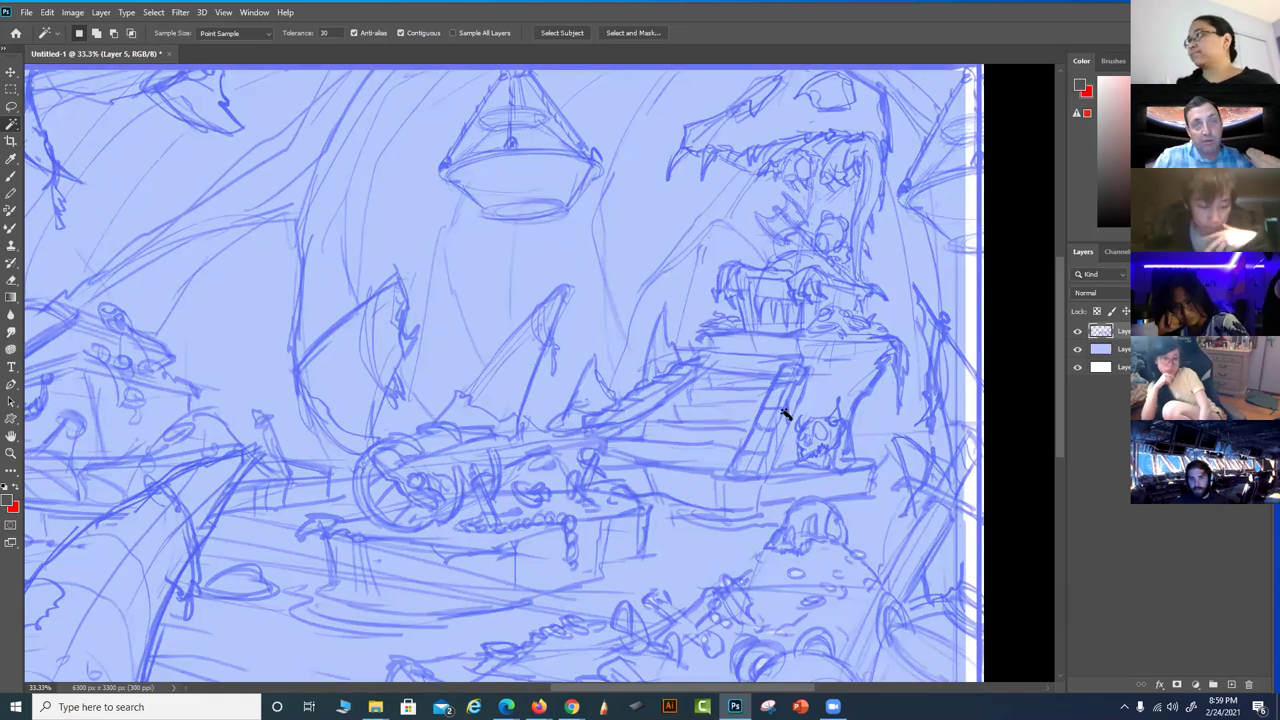
On Layer 1, erase 40%-opacity highlight stripes along the staircase plank and near the dragon's head
drag(740, 410, 643, 431)
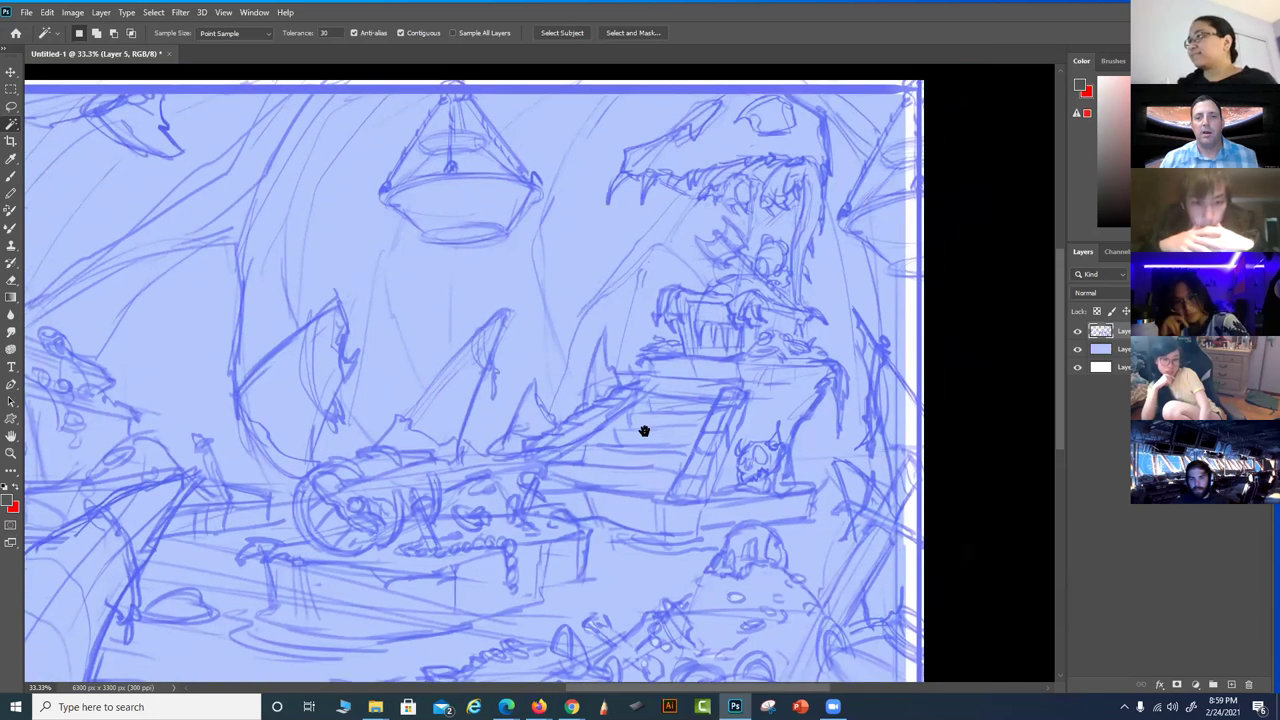
click(1112, 349)
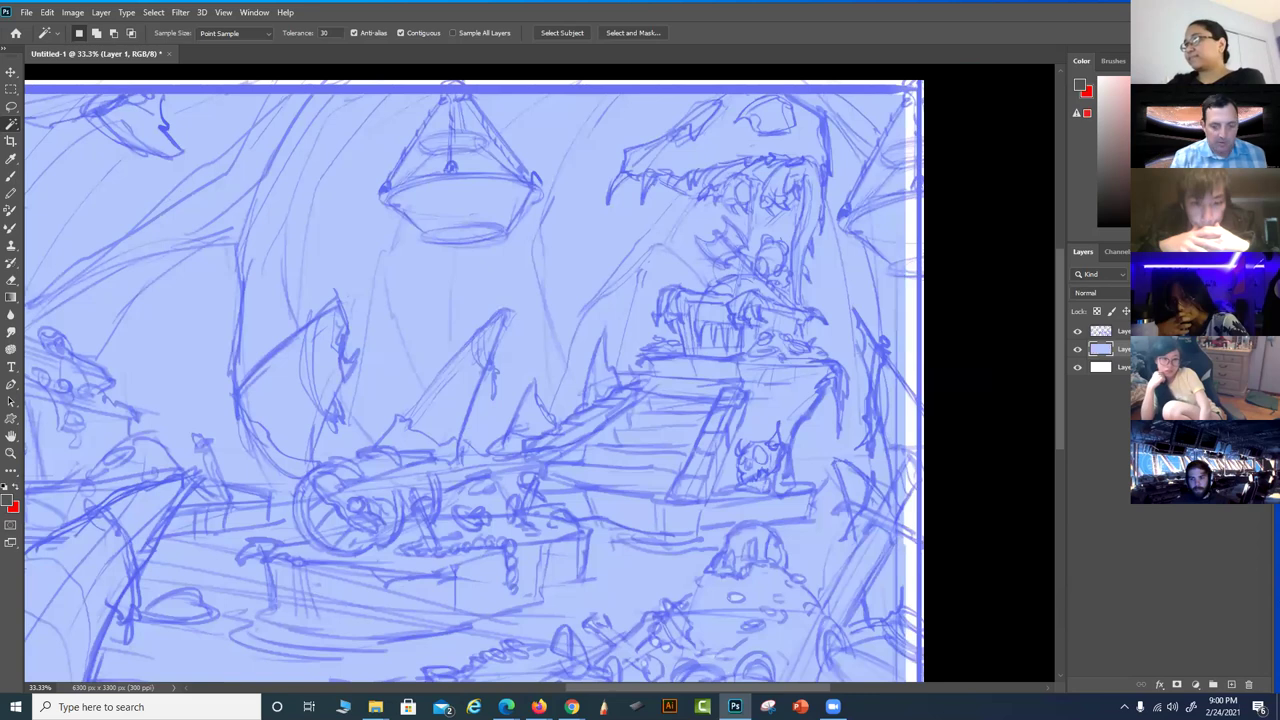
key(e)
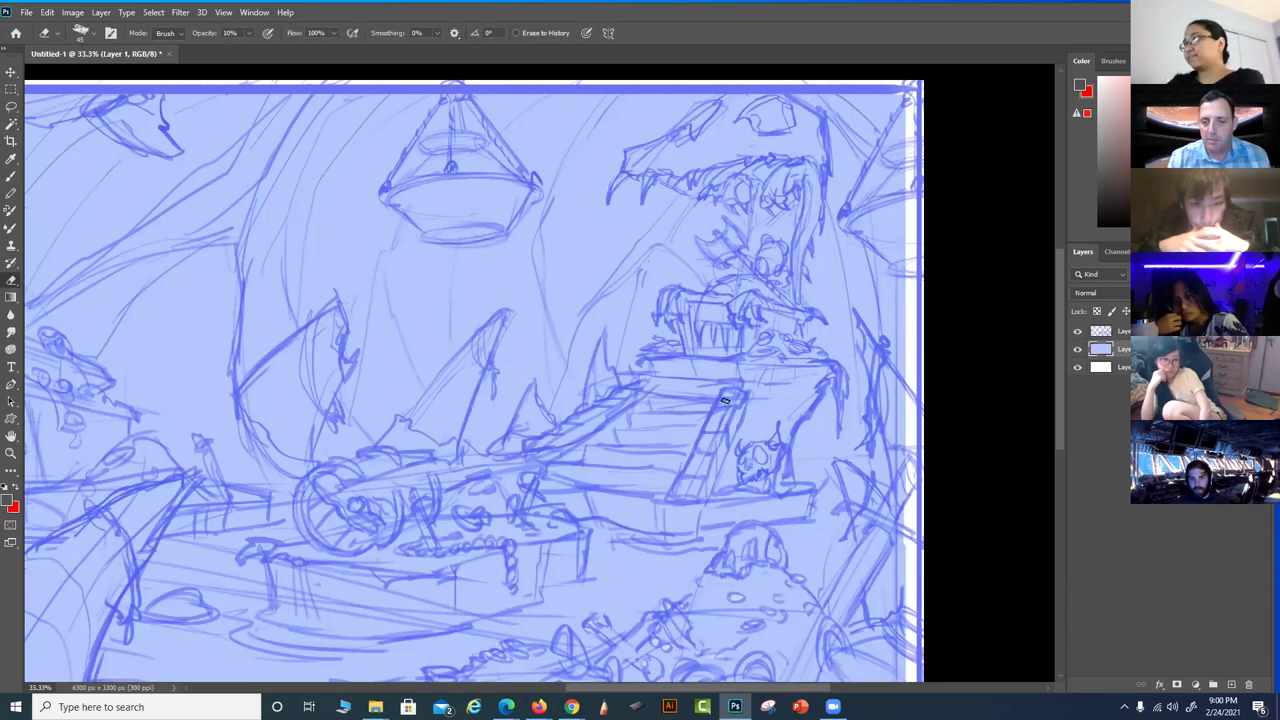
key(4)
drag(703, 443, 686, 488)
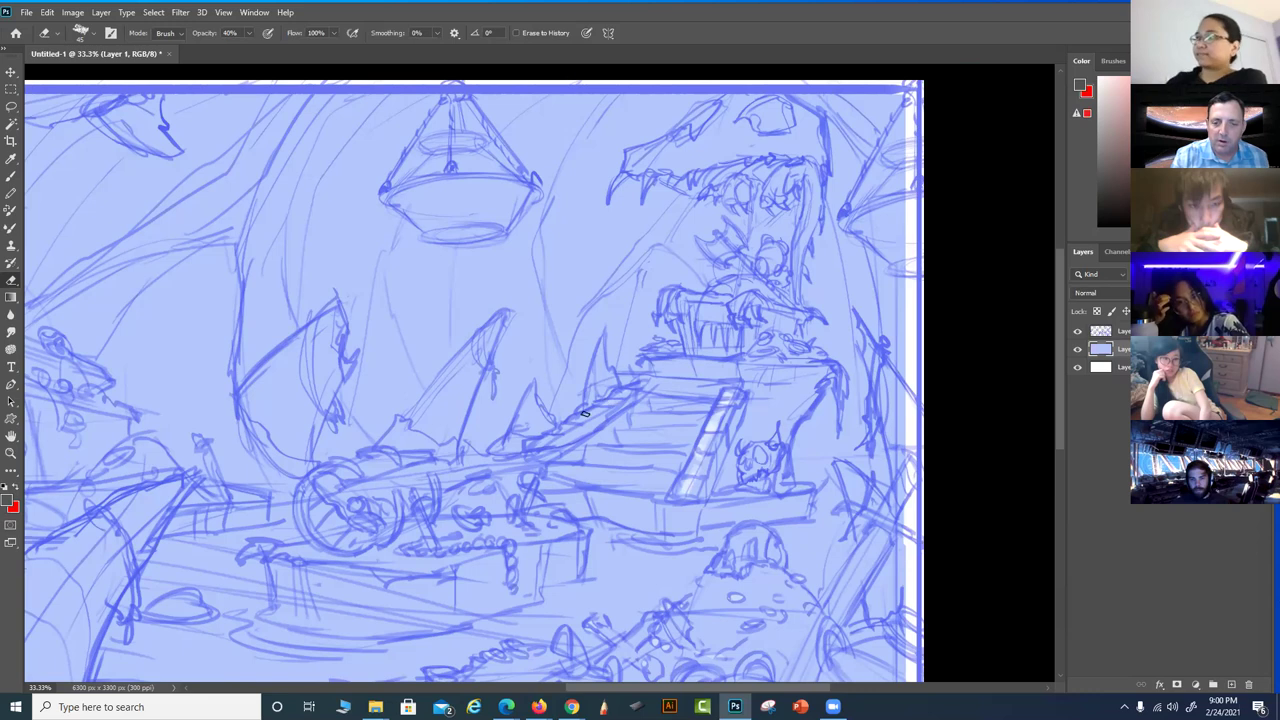
drag(588, 412, 640, 388)
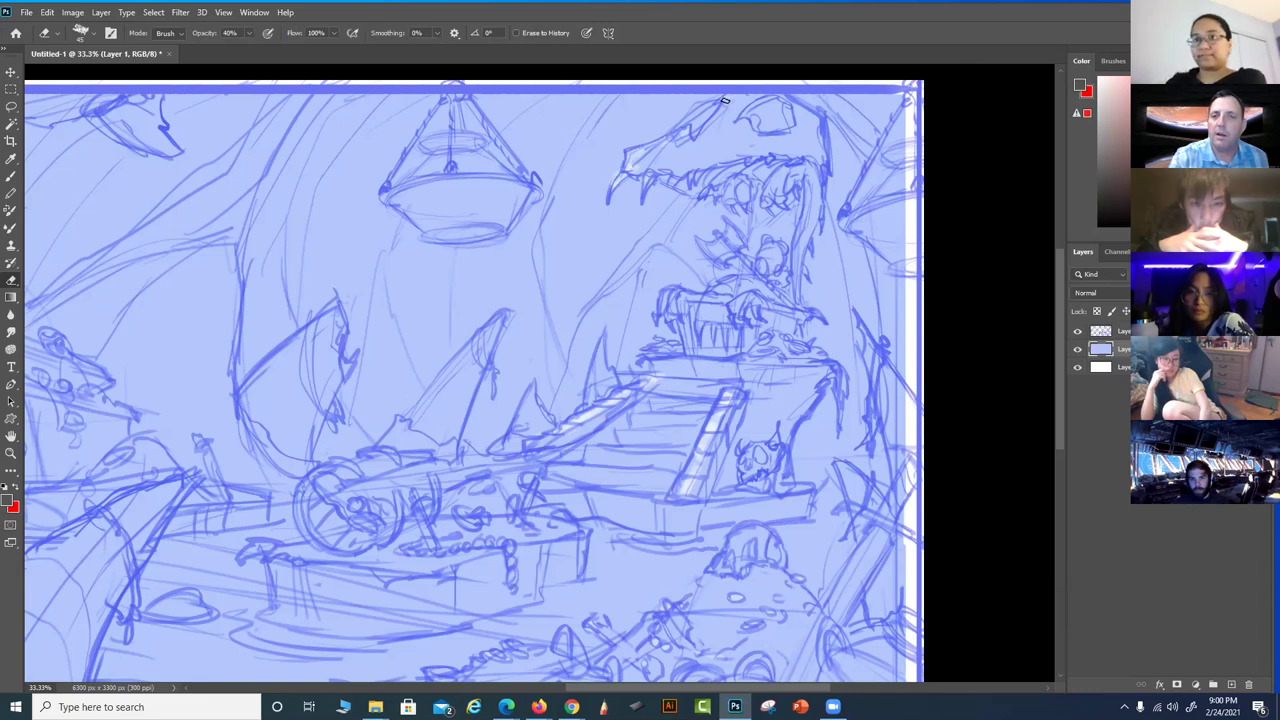
mouse_move(737, 108)
mouse_down()
mouse_move(677, 135)
mouse_move(642, 187)
mouse_move(731, 158)
mouse_move(713, 155)
mouse_move(719, 130)
mouse_move(686, 162)
mouse_move(708, 132)
mouse_up()
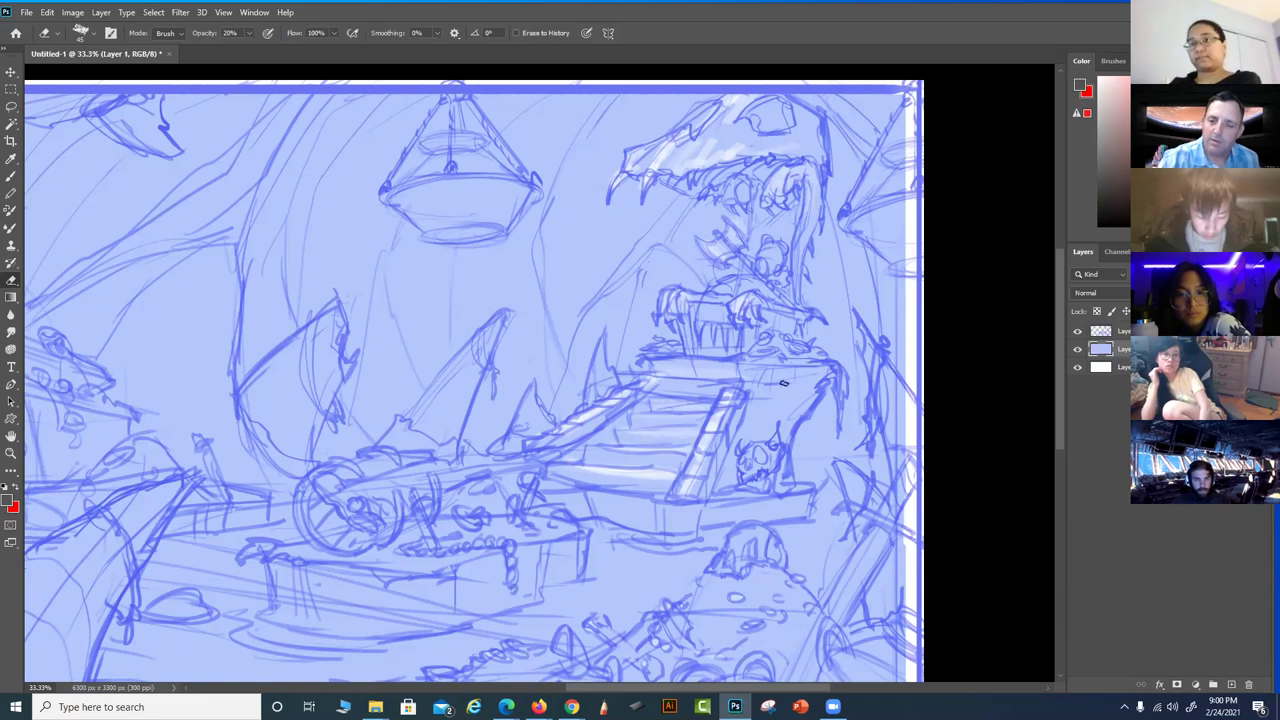
drag(794, 477, 778, 505)
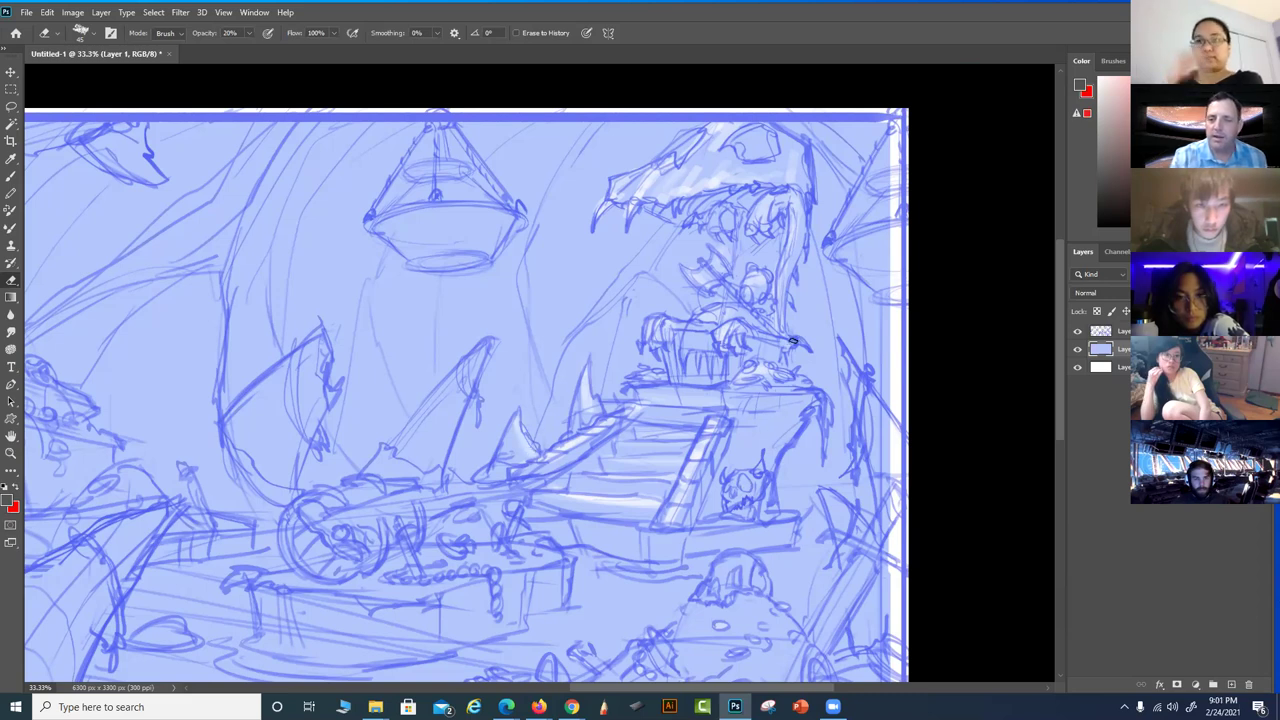
Add a new empty layer above the sketch and name it 'Shadows'
click(1231, 685)
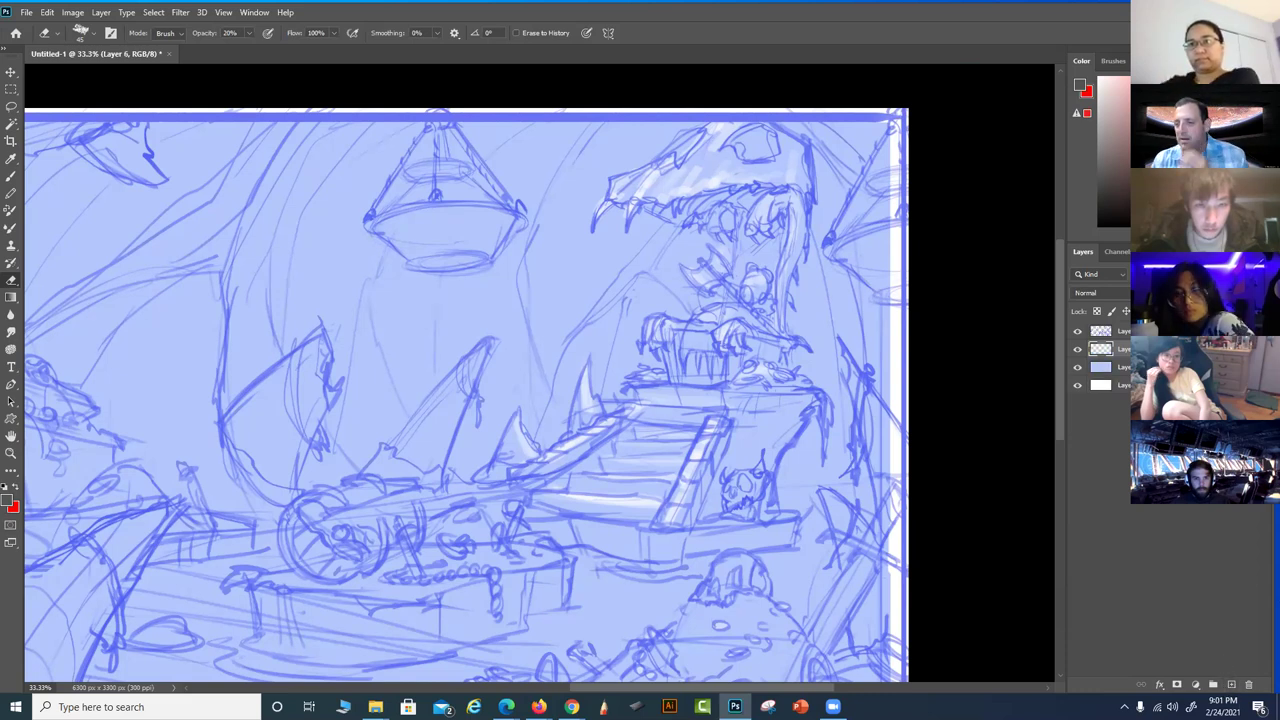
double_click(1126, 348)
text(Shadows)
key(Return)
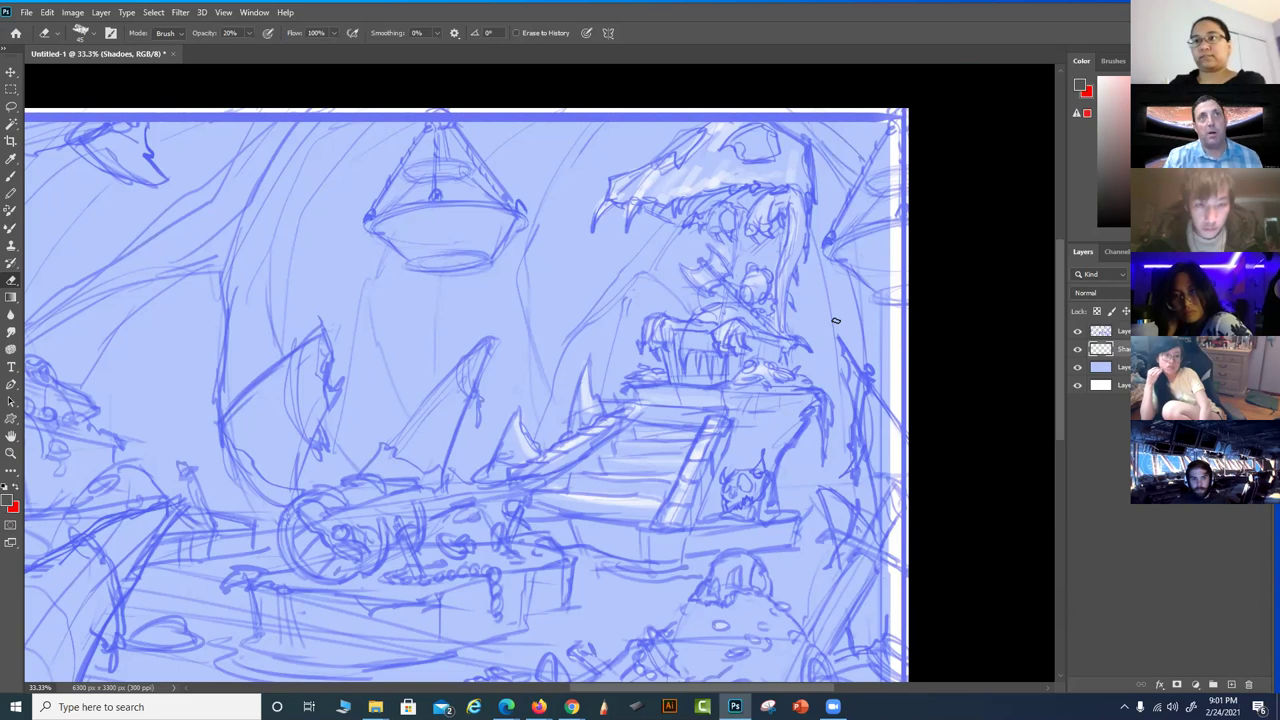
Select the Brush tool with the size 175 textured brush preset
scroll(736, 440, down, 1)
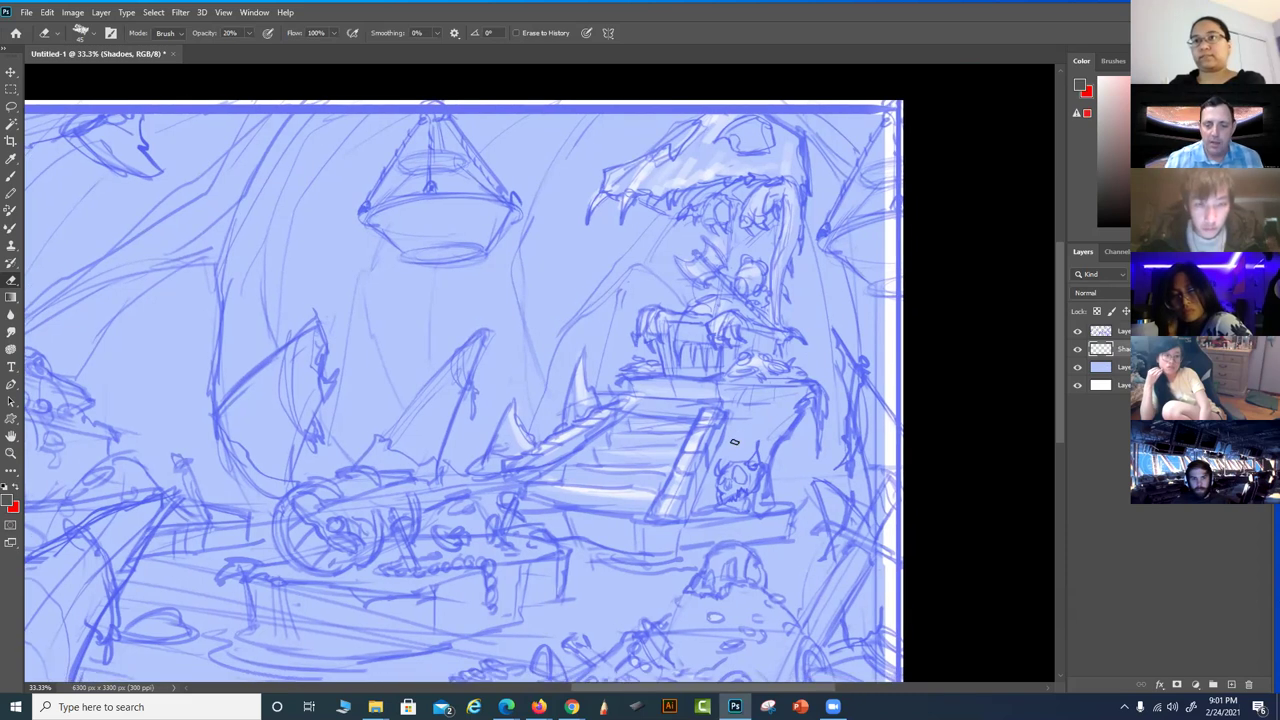
key(b)
right_click(686, 371)
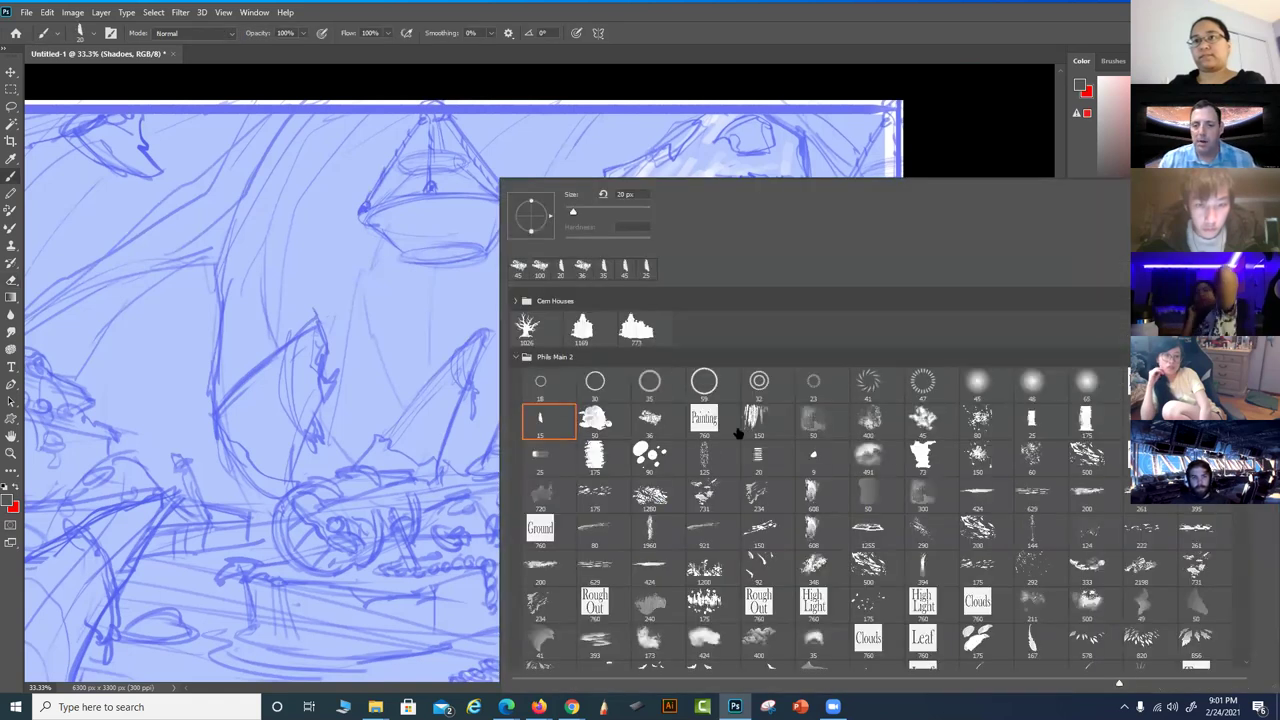
click(1087, 420)
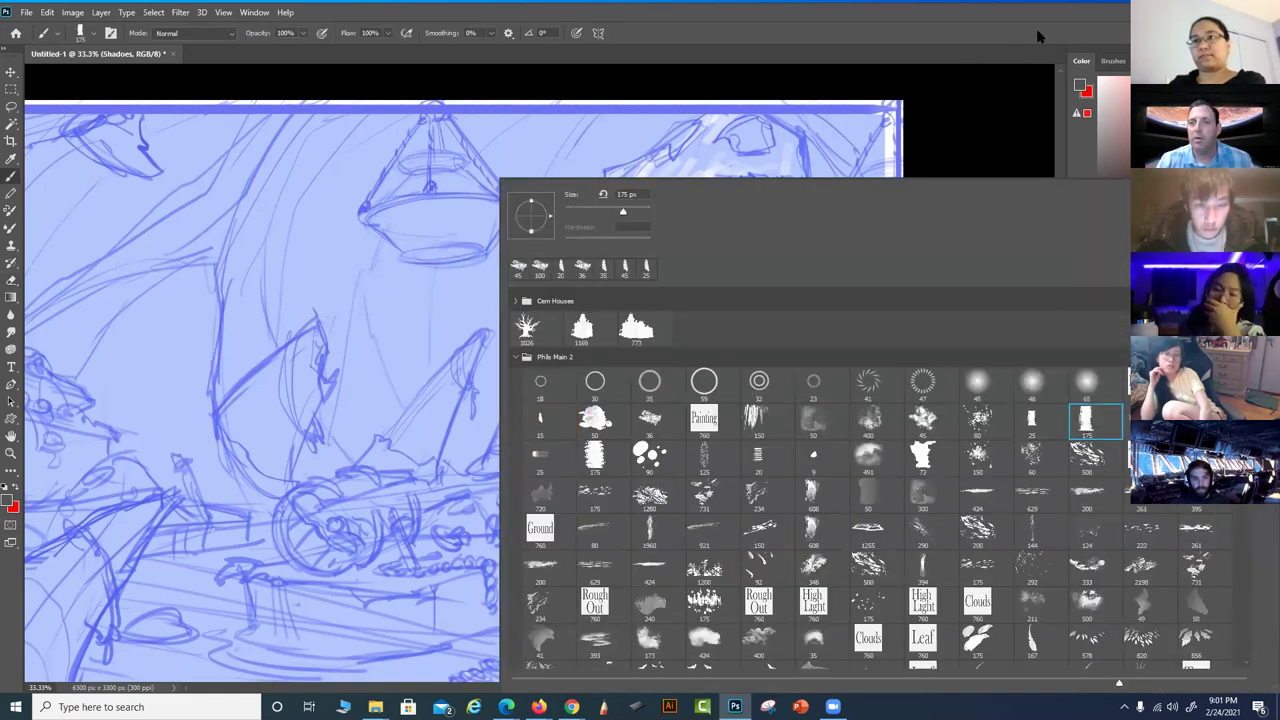
key(Return)
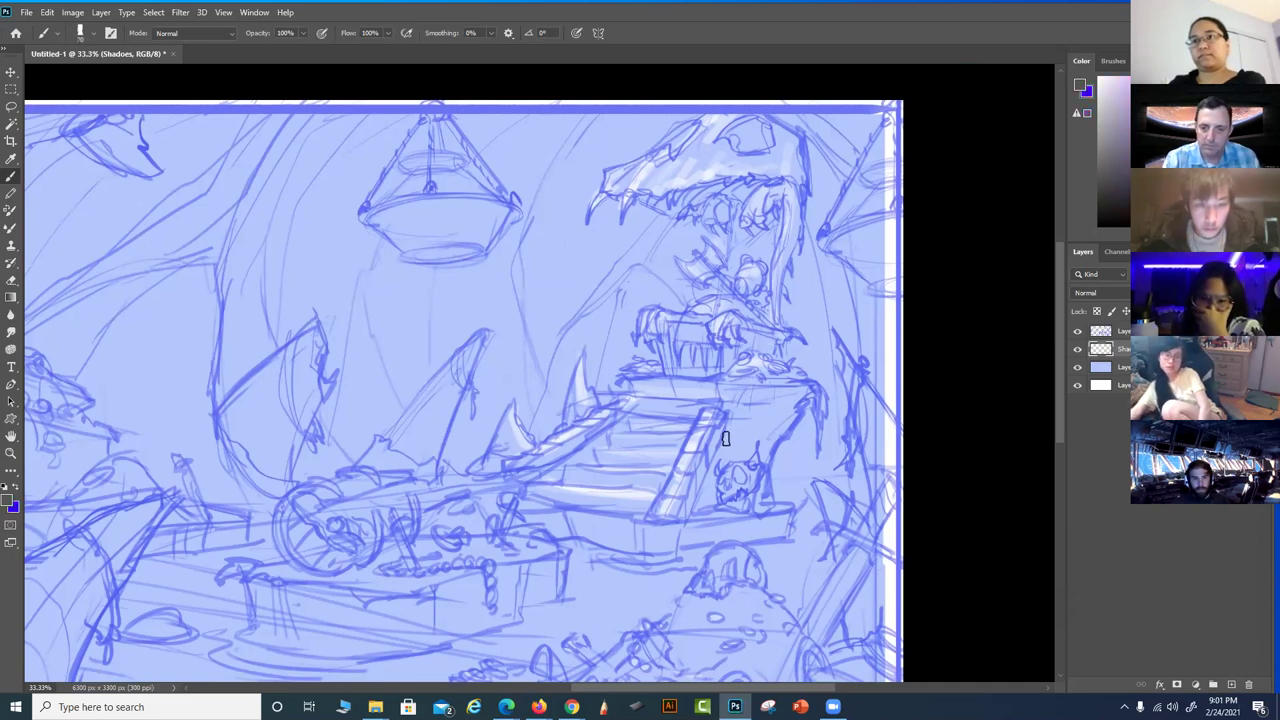
At 20% brush opacity, shade the stairs and the dragon's head, jaw, neck and base
key(2)
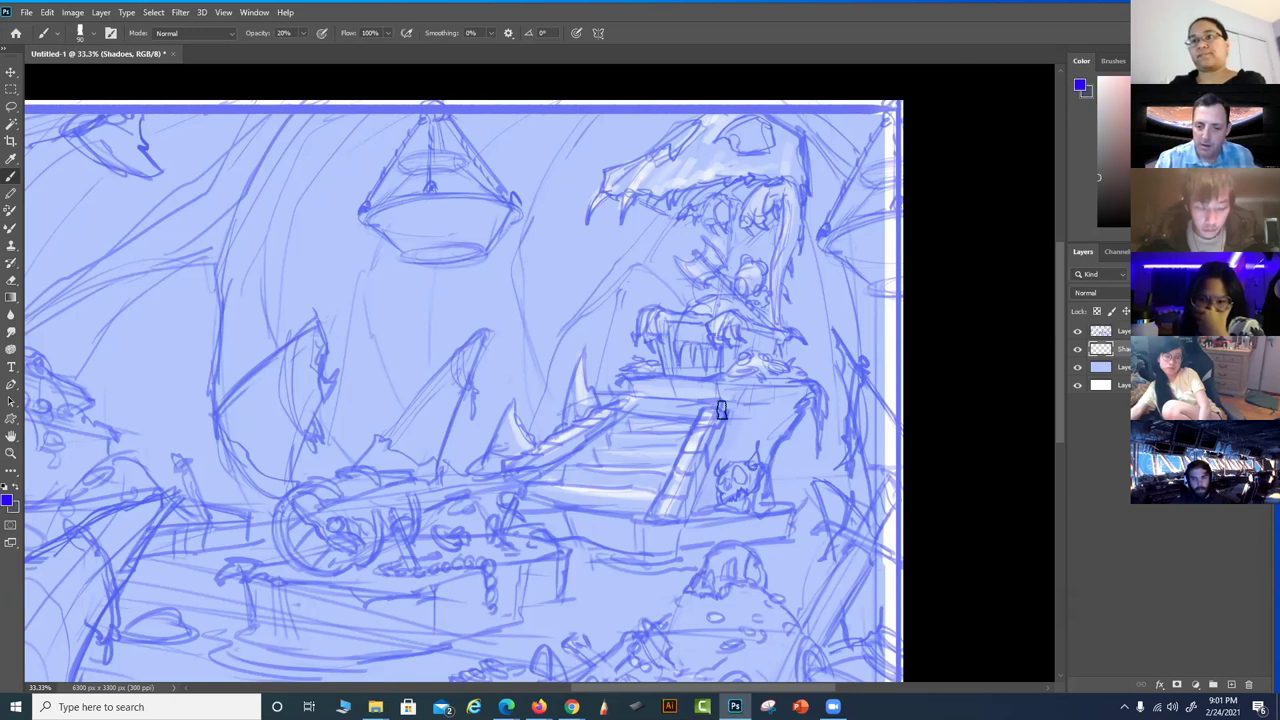
mouse_move(732, 437)
mouse_down()
mouse_move(766, 390)
mouse_move(750, 432)
mouse_move(775, 409)
mouse_move(773, 446)
mouse_move(710, 467)
mouse_move(723, 465)
mouse_move(716, 486)
mouse_move(748, 398)
mouse_move(730, 395)
mouse_move(780, 389)
mouse_move(735, 345)
mouse_up()
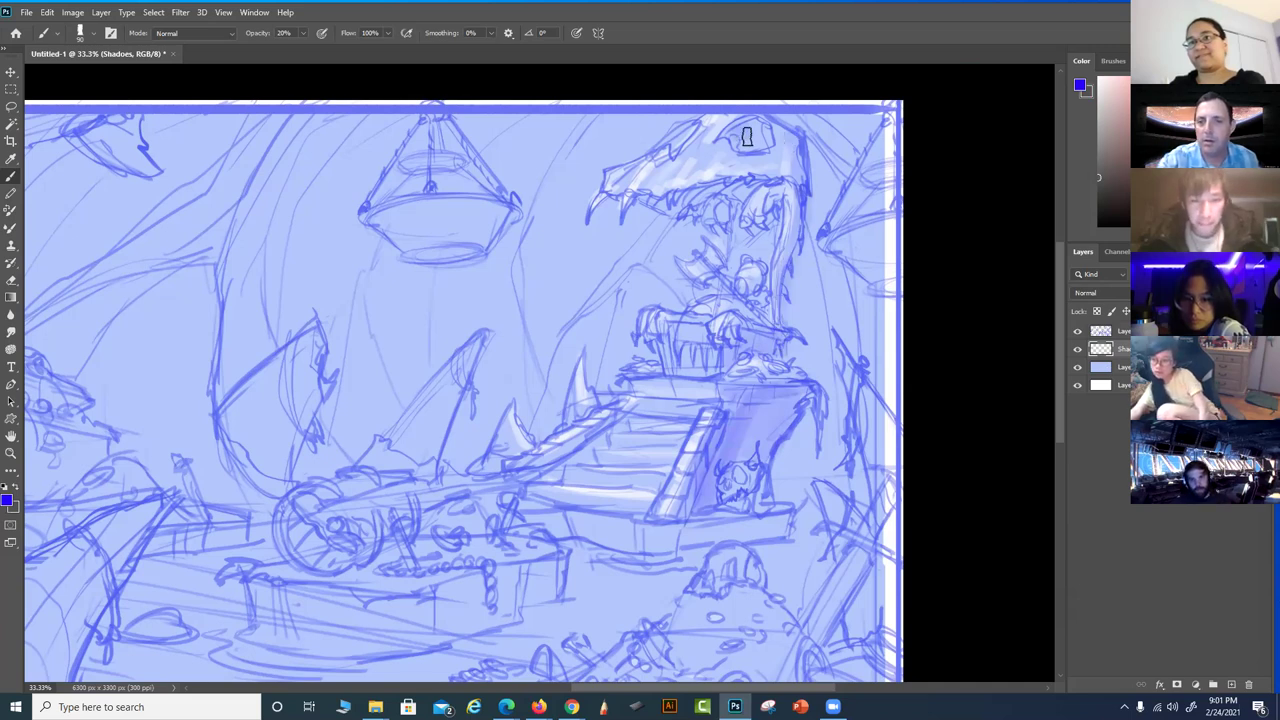
drag(762, 128, 755, 120)
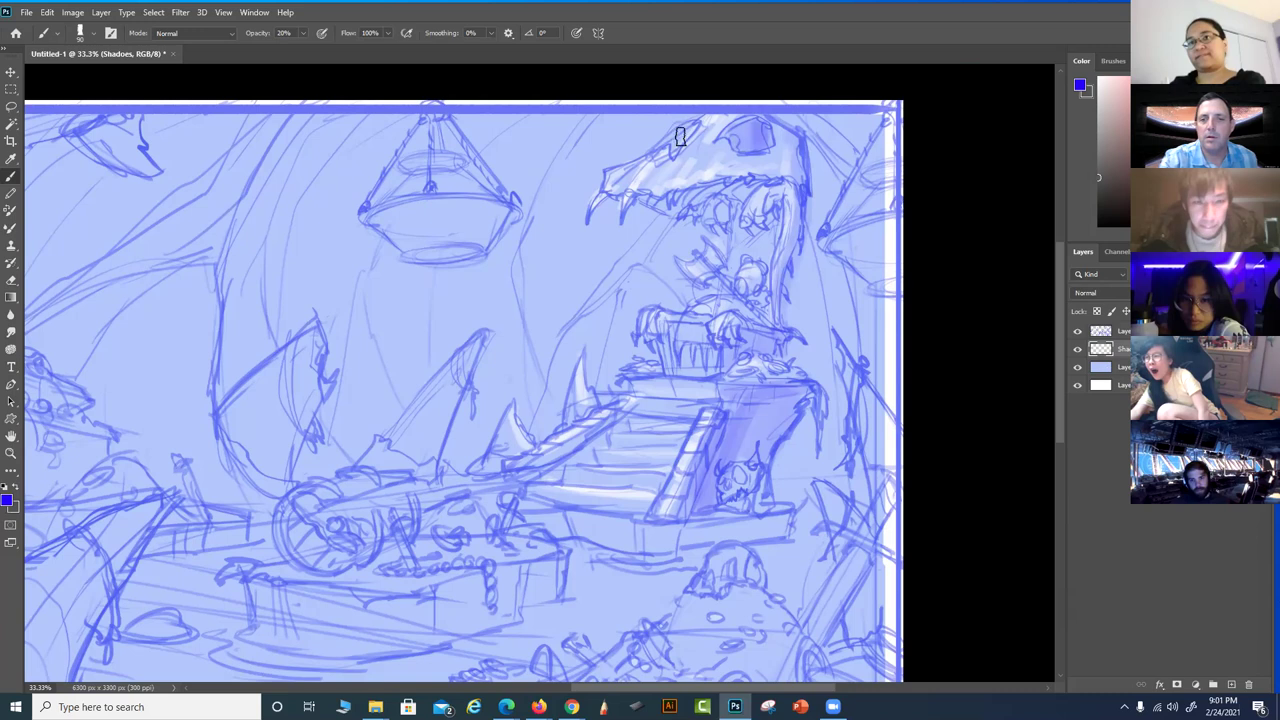
mouse_move(757, 188)
mouse_down()
mouse_move(656, 203)
mouse_move(745, 184)
mouse_up()
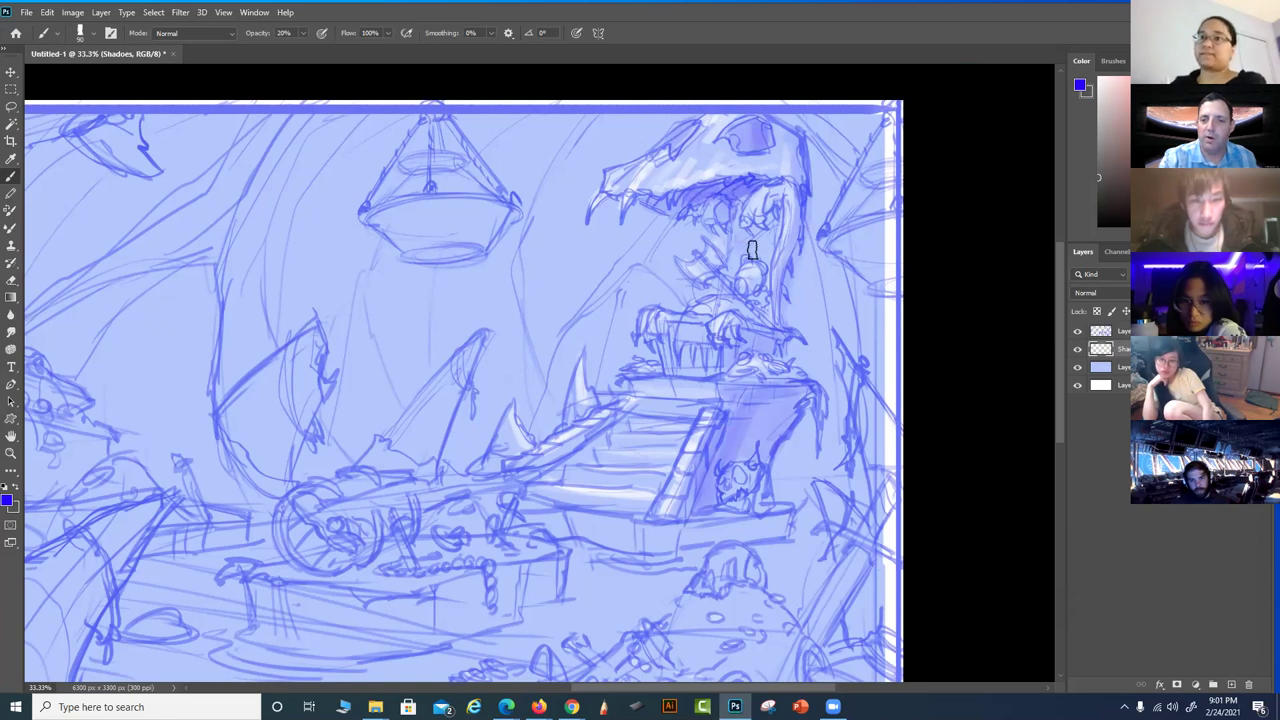
mouse_move(765, 257)
mouse_down()
mouse_move(765, 310)
mouse_move(755, 238)
mouse_move(741, 256)
mouse_move(738, 225)
mouse_move(729, 292)
mouse_move(757, 243)
mouse_move(763, 310)
mouse_move(777, 273)
mouse_move(774, 346)
mouse_move(697, 349)
mouse_up()
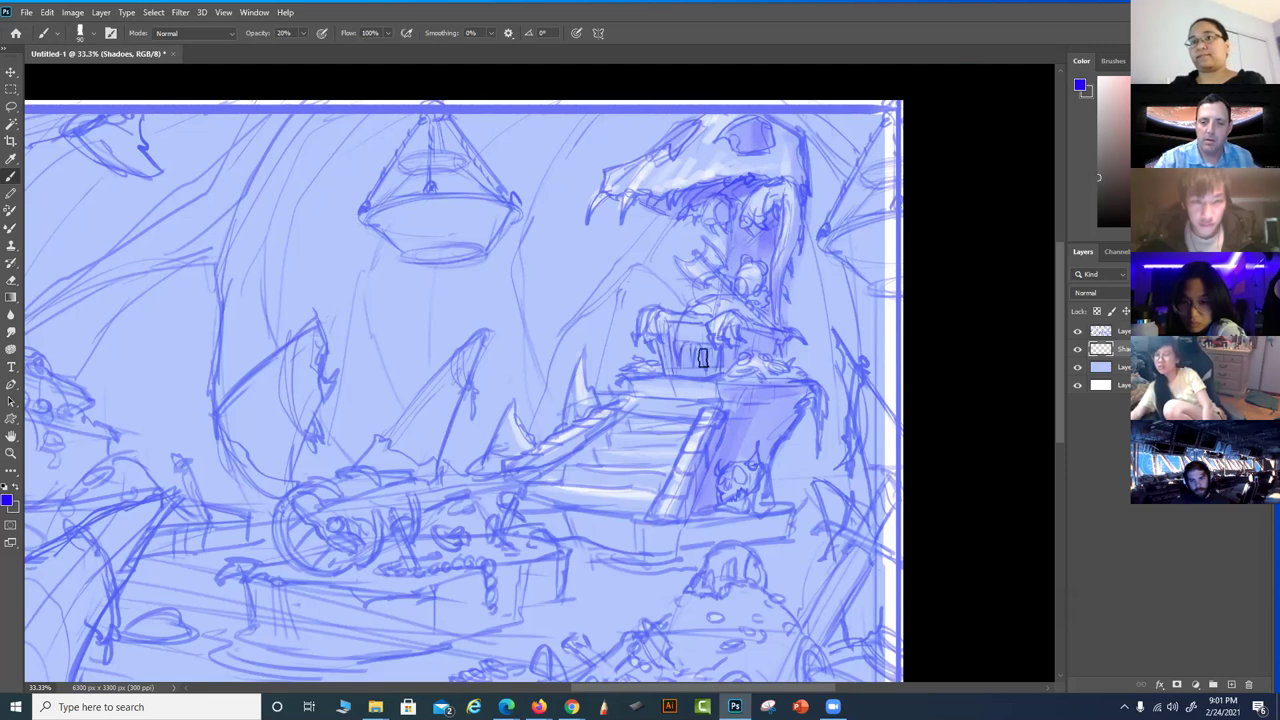
mouse_move(652, 393)
mouse_down()
mouse_move(680, 392)
mouse_move(670, 375)
mouse_up()
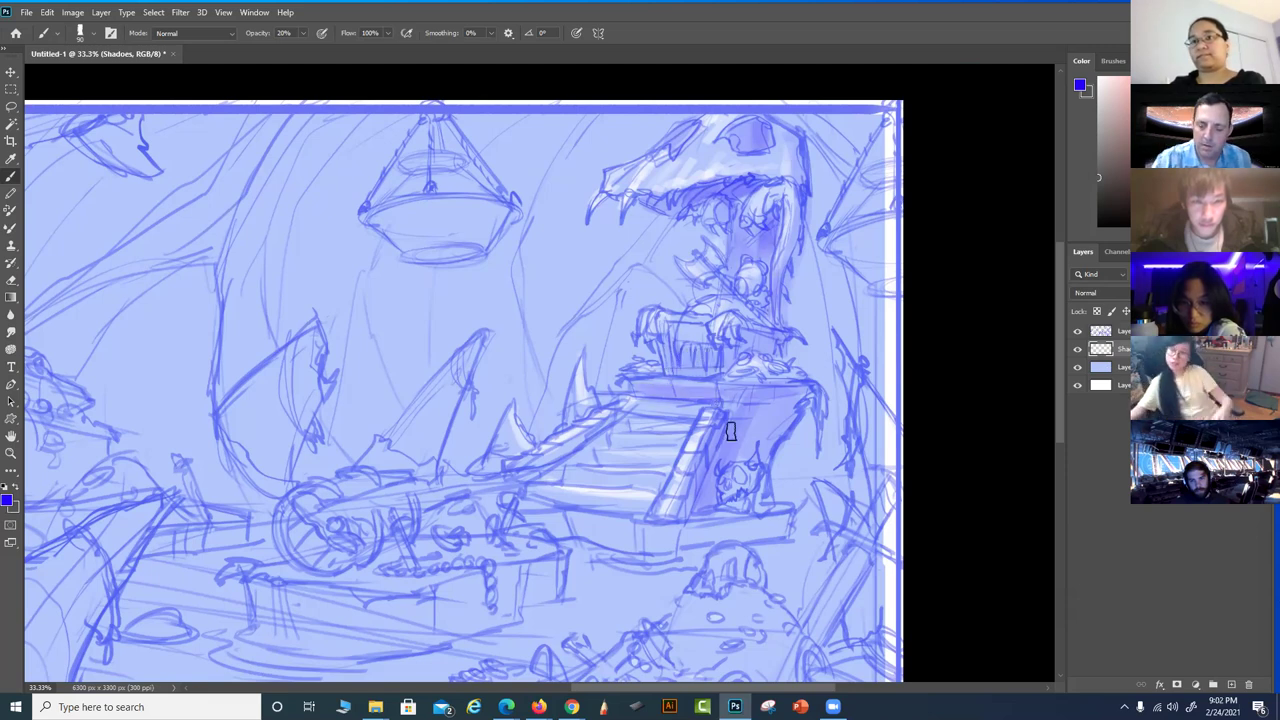
mouse_move(735, 428)
mouse_down()
mouse_move(769, 432)
mouse_move(757, 504)
mouse_move(760, 470)
mouse_up()
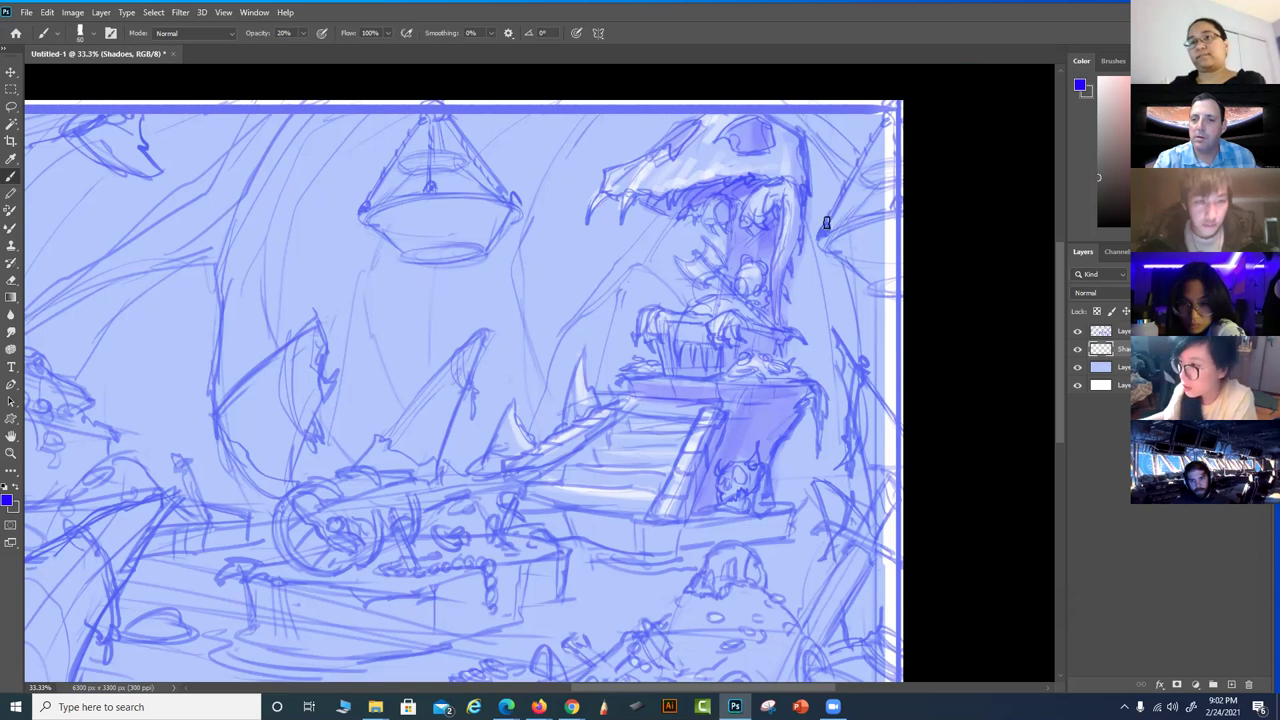
Shade near the upper-right edge and the hanging lamp's cone, right edge and bowl
drag(874, 184, 859, 236)
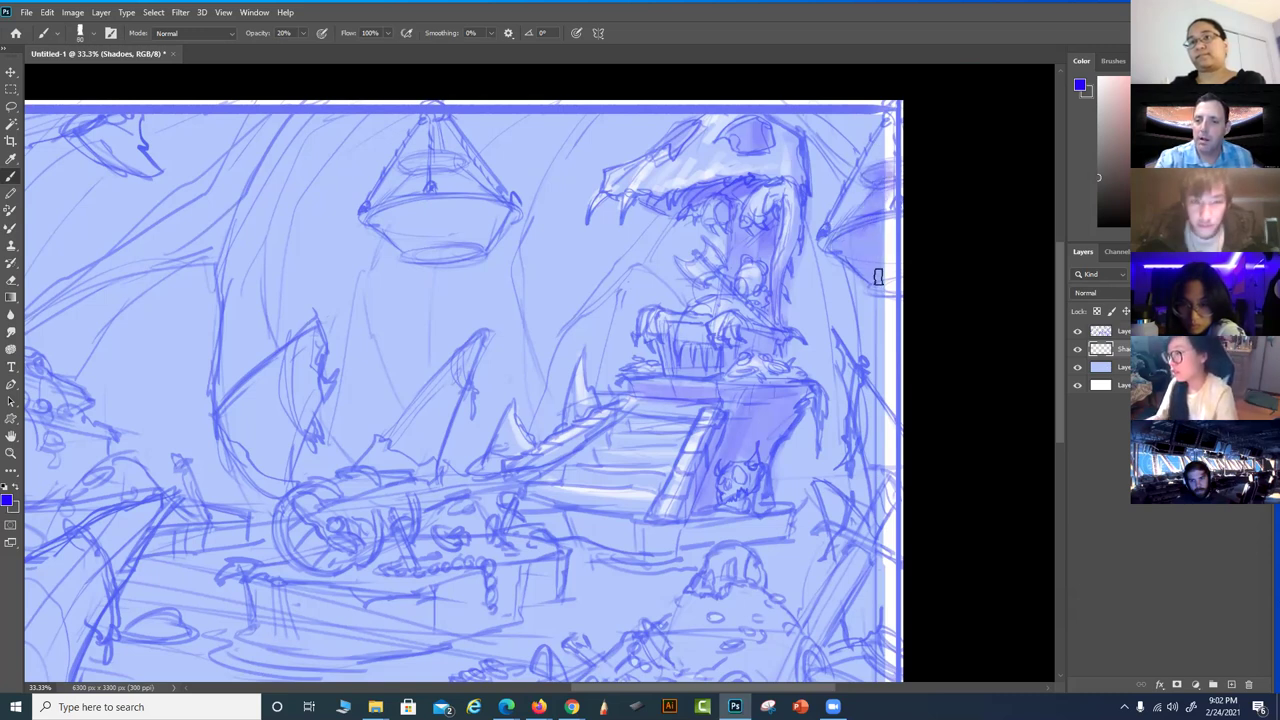
mouse_move(454, 150)
mouse_down()
mouse_move(415, 167)
mouse_move(454, 163)
mouse_move(409, 163)
mouse_move(420, 194)
mouse_up()
drag(444, 114, 505, 207)
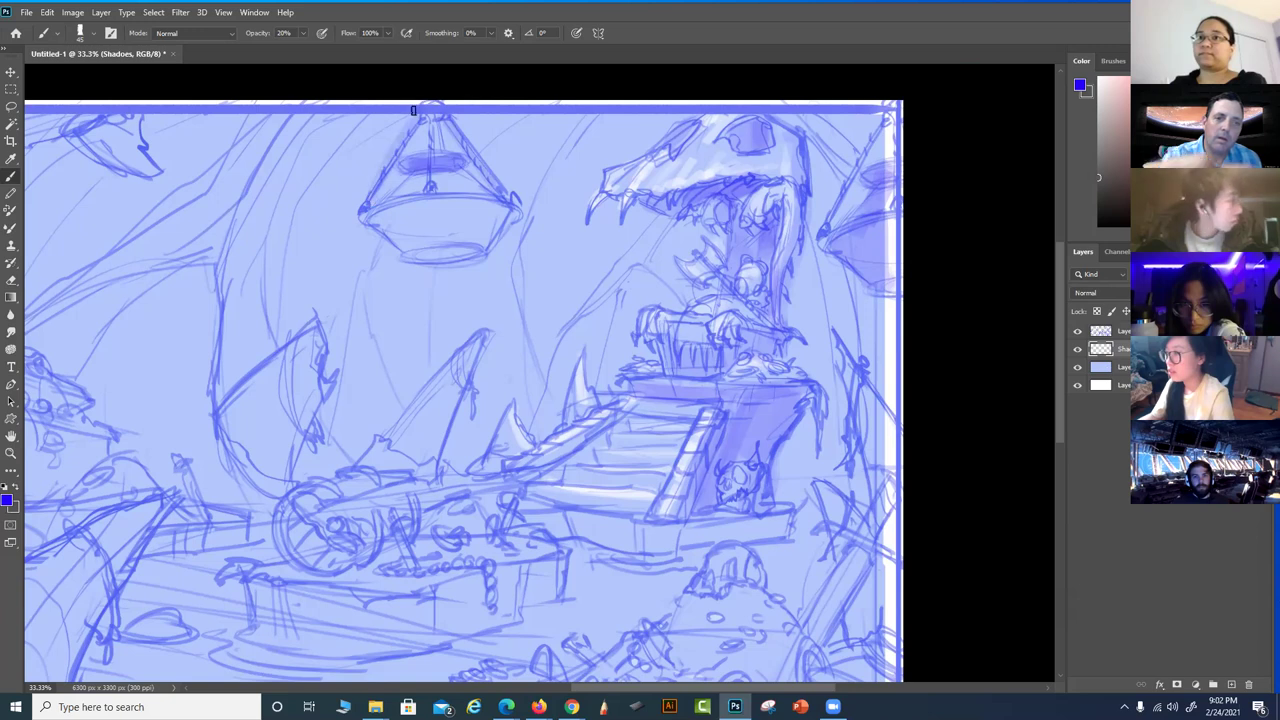
mouse_move(399, 230)
mouse_down()
mouse_move(456, 252)
mouse_move(472, 247)
mouse_move(458, 240)
mouse_move(480, 227)
mouse_move(479, 196)
mouse_move(496, 208)
mouse_move(473, 243)
mouse_move(391, 236)
mouse_move(365, 214)
mouse_move(412, 199)
mouse_up()
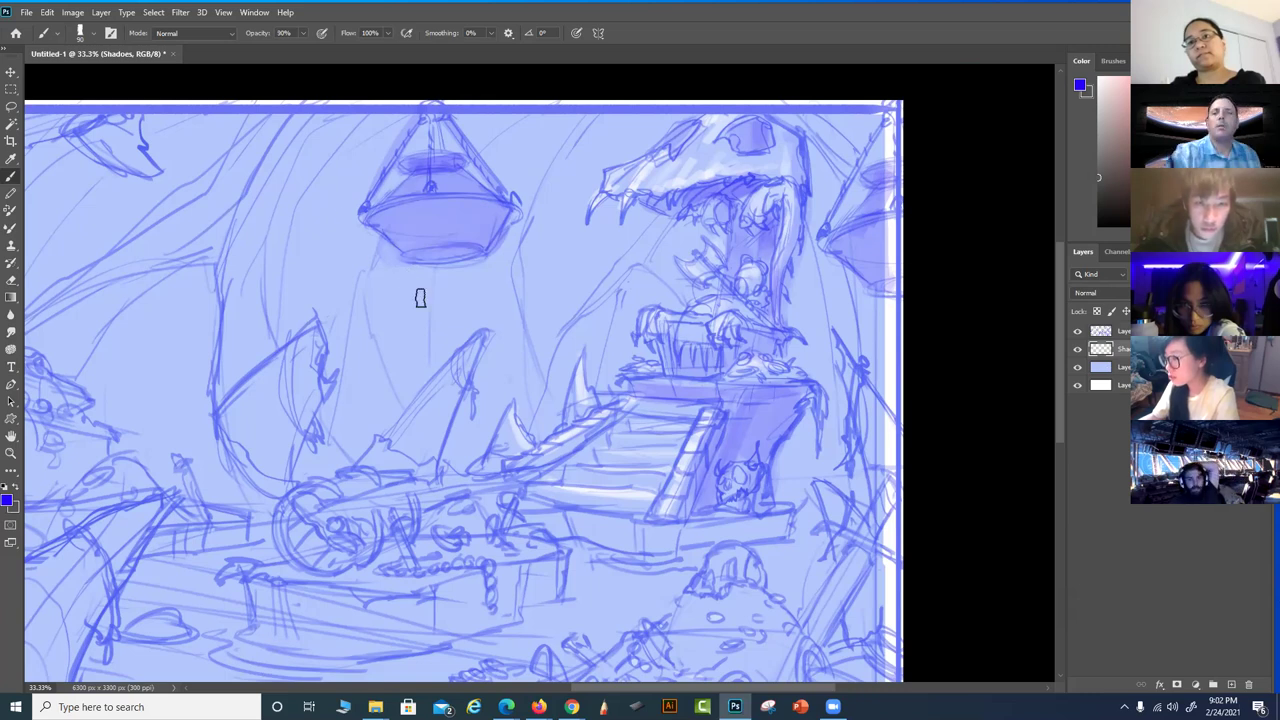
Paint a long diagonal shadow near the right edge at 40% brush opacity
scroll(808, 470, down, 3)
scroll(891, 457, left, 3)
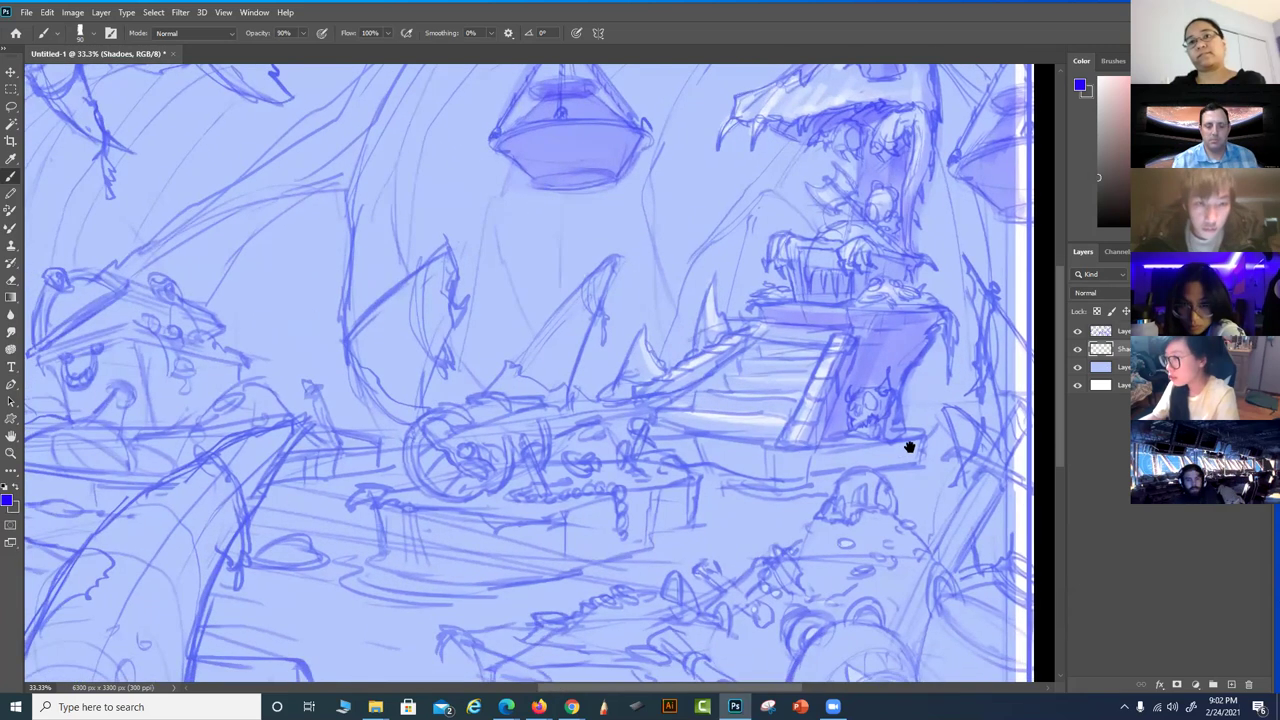
scroll(871, 525, down, 2)
scroll(863, 451, right, 3)
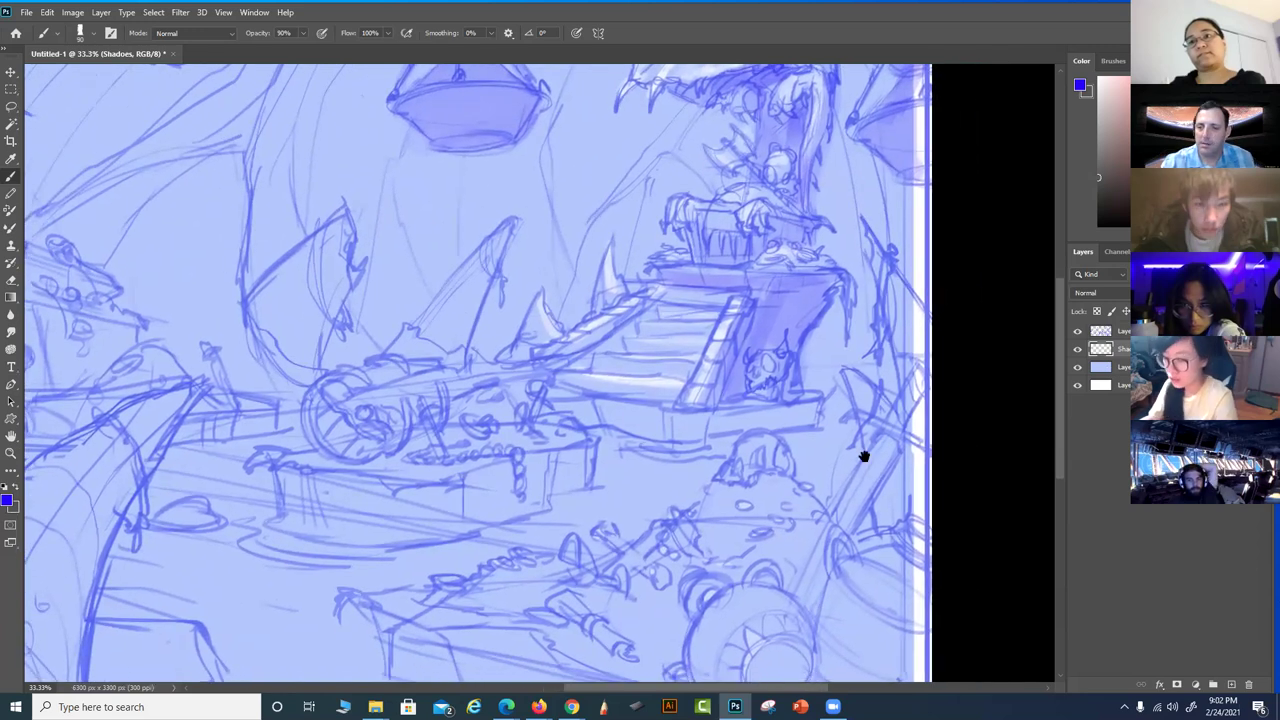
scroll(780, 474, right, 3)
key(5)
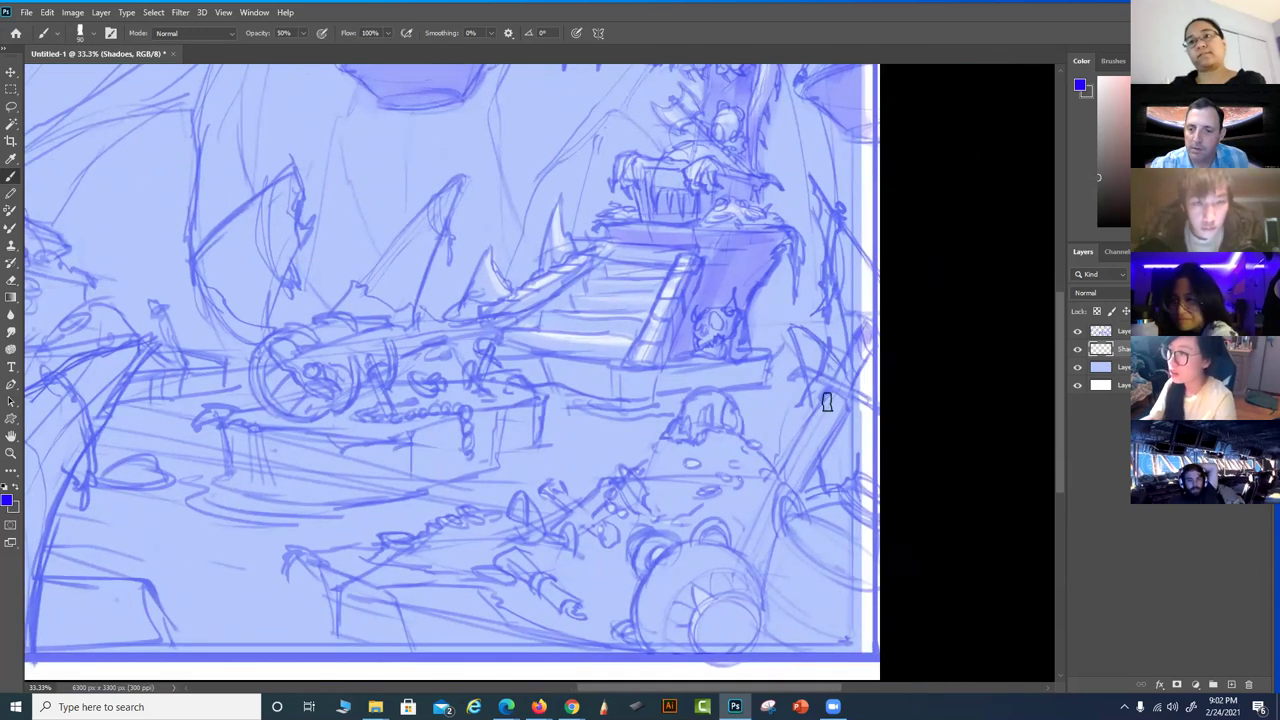
drag(868, 334, 800, 456)
key(ctrl+z)
key(4)
drag(865, 345, 735, 580)
drag(769, 530, 853, 341)
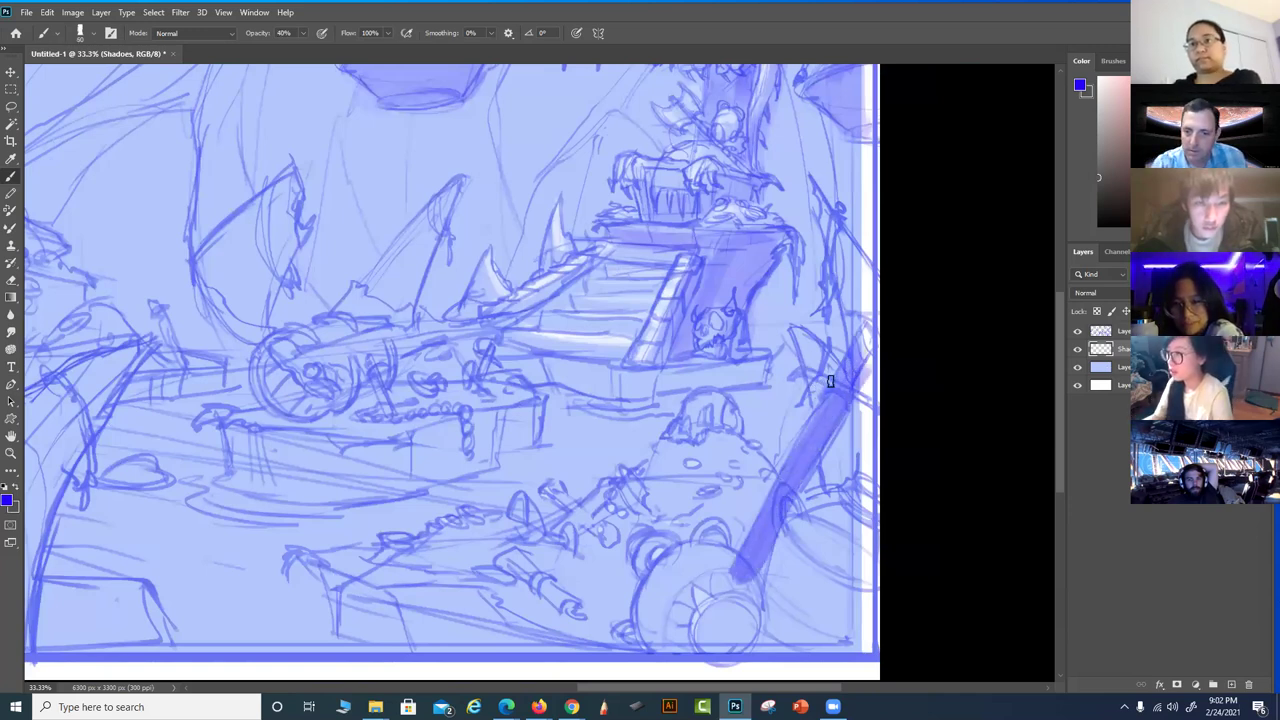
drag(866, 402, 808, 368)
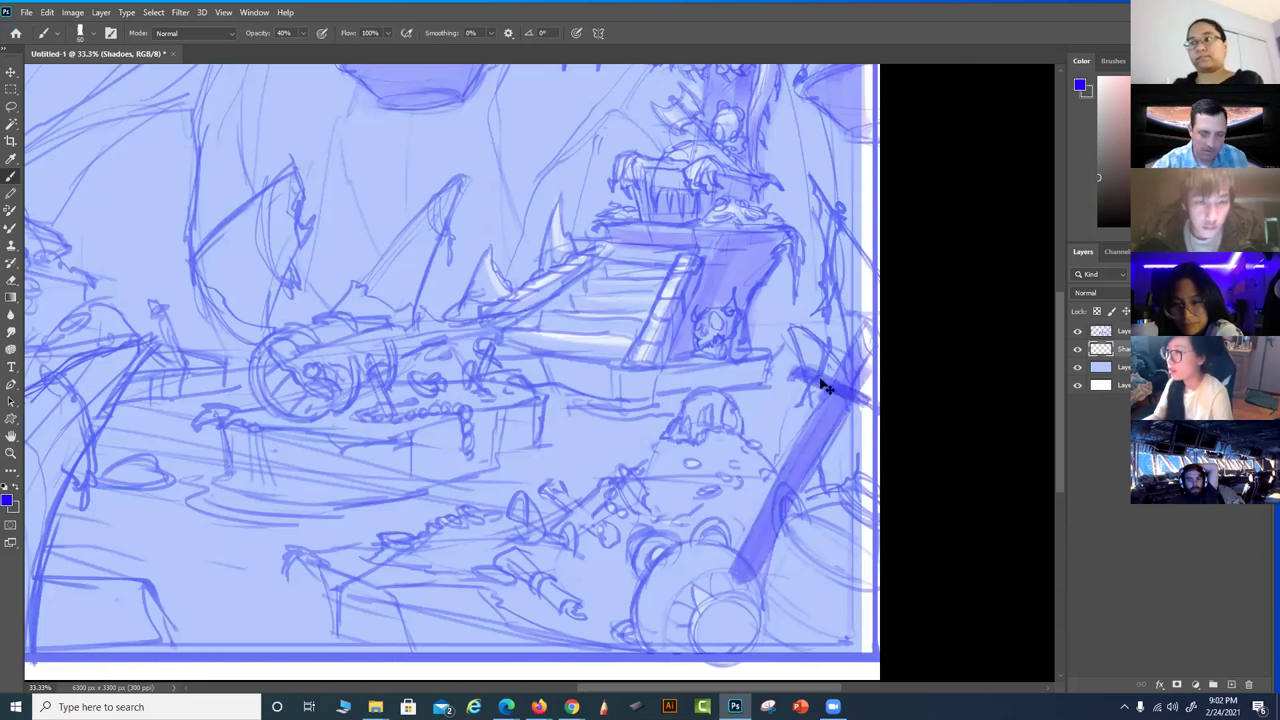
key(ctrl)
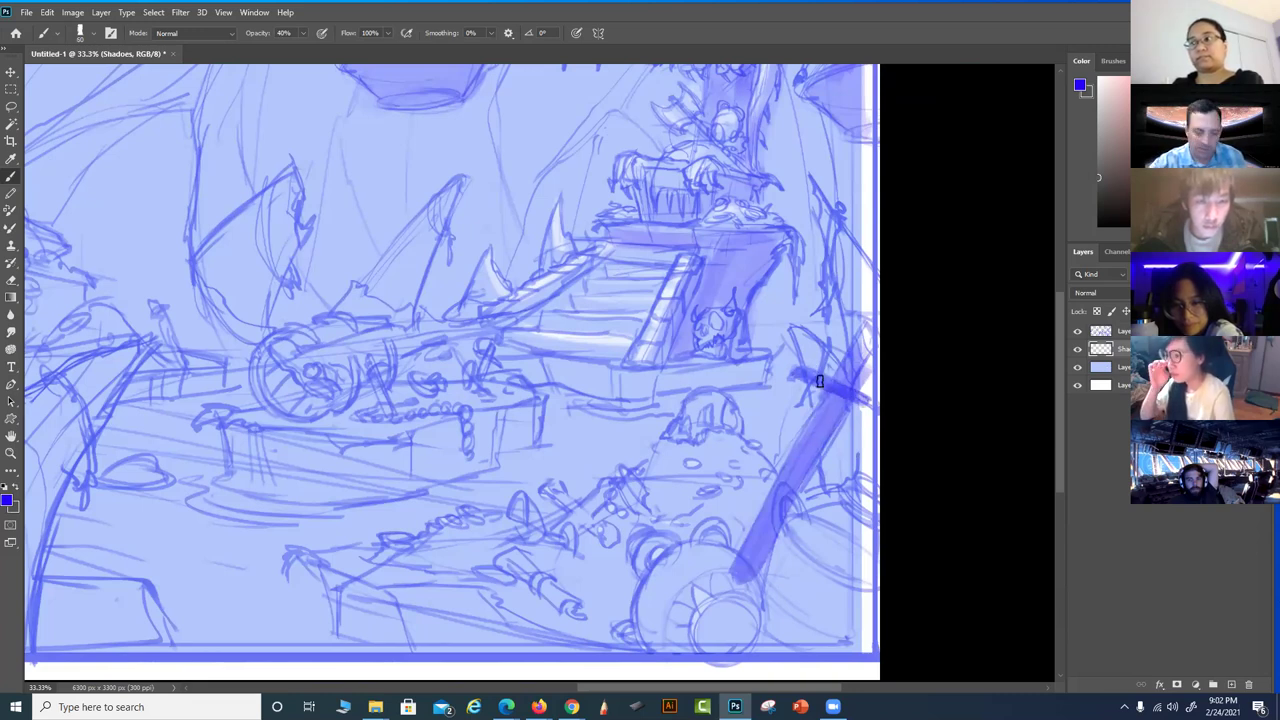
key(ctrl+z)
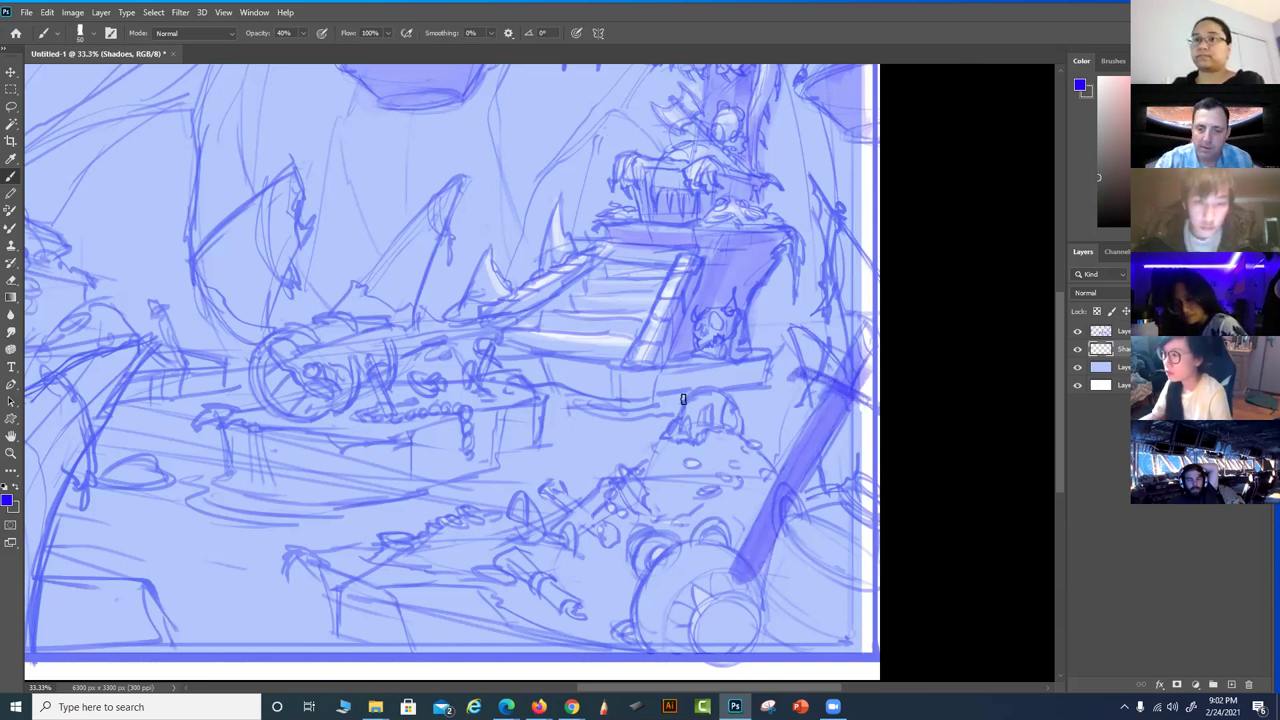
At 30% opacity, shade the lower foreground, the skull mound's base and right of the beam
key(3)
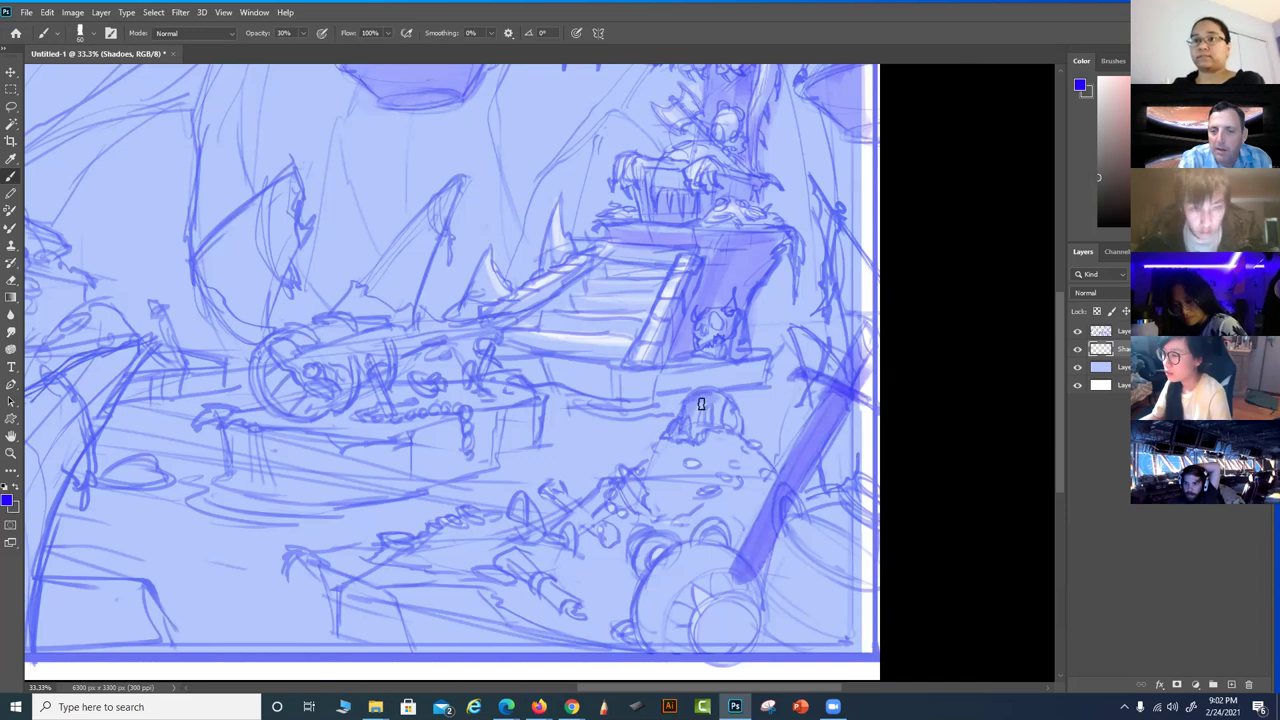
drag(701, 432, 727, 421)
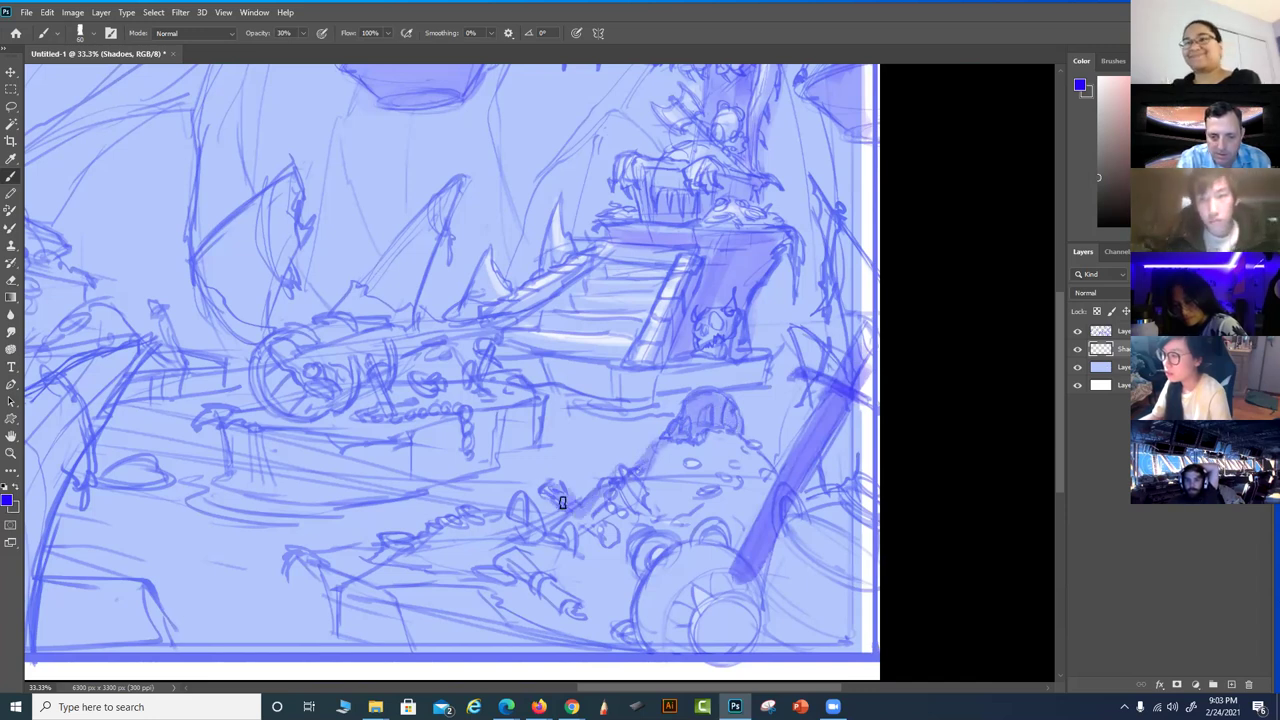
mouse_move(515, 501)
mouse_down()
mouse_move(468, 512)
mouse_move(388, 540)
mouse_up()
mouse_move(318, 558)
mouse_down()
mouse_move(345, 632)
mouse_move(384, 607)
mouse_move(381, 631)
mouse_move(363, 609)
mouse_move(373, 635)
mouse_move(418, 655)
mouse_move(448, 652)
mouse_move(398, 632)
mouse_move(418, 621)
mouse_move(540, 649)
mouse_move(431, 613)
mouse_move(512, 623)
mouse_move(412, 584)
mouse_move(497, 591)
mouse_move(389, 592)
mouse_move(497, 588)
mouse_move(417, 564)
mouse_move(481, 526)
mouse_move(521, 527)
mouse_up()
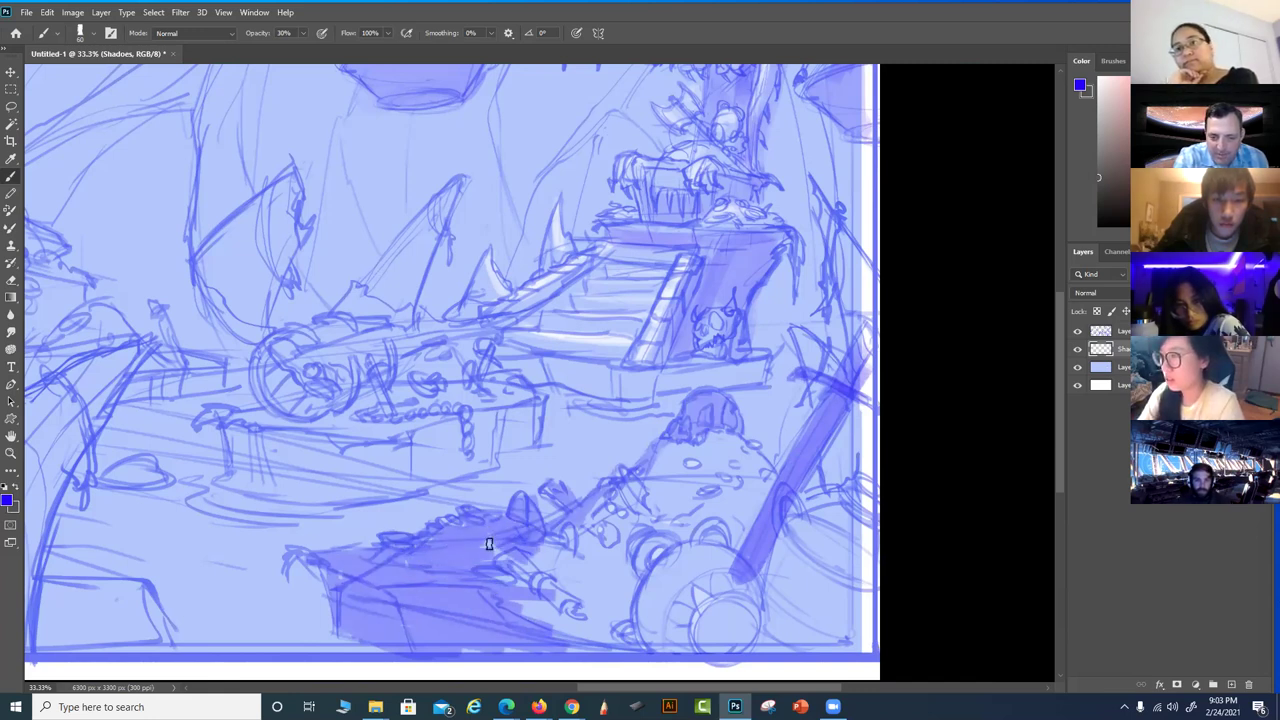
mouse_move(537, 590)
mouse_down()
mouse_move(544, 522)
mouse_move(592, 500)
mouse_move(565, 537)
mouse_move(668, 457)
mouse_move(647, 476)
mouse_move(655, 460)
mouse_move(652, 481)
mouse_move(687, 462)
mouse_move(704, 507)
mouse_move(680, 540)
mouse_move(629, 555)
mouse_move(636, 524)
mouse_move(544, 589)
mouse_move(548, 562)
mouse_move(503, 592)
mouse_move(661, 576)
mouse_move(678, 583)
mouse_move(679, 639)
mouse_move(721, 649)
mouse_move(692, 639)
mouse_move(749, 555)
mouse_move(738, 498)
mouse_move(685, 480)
mouse_up()
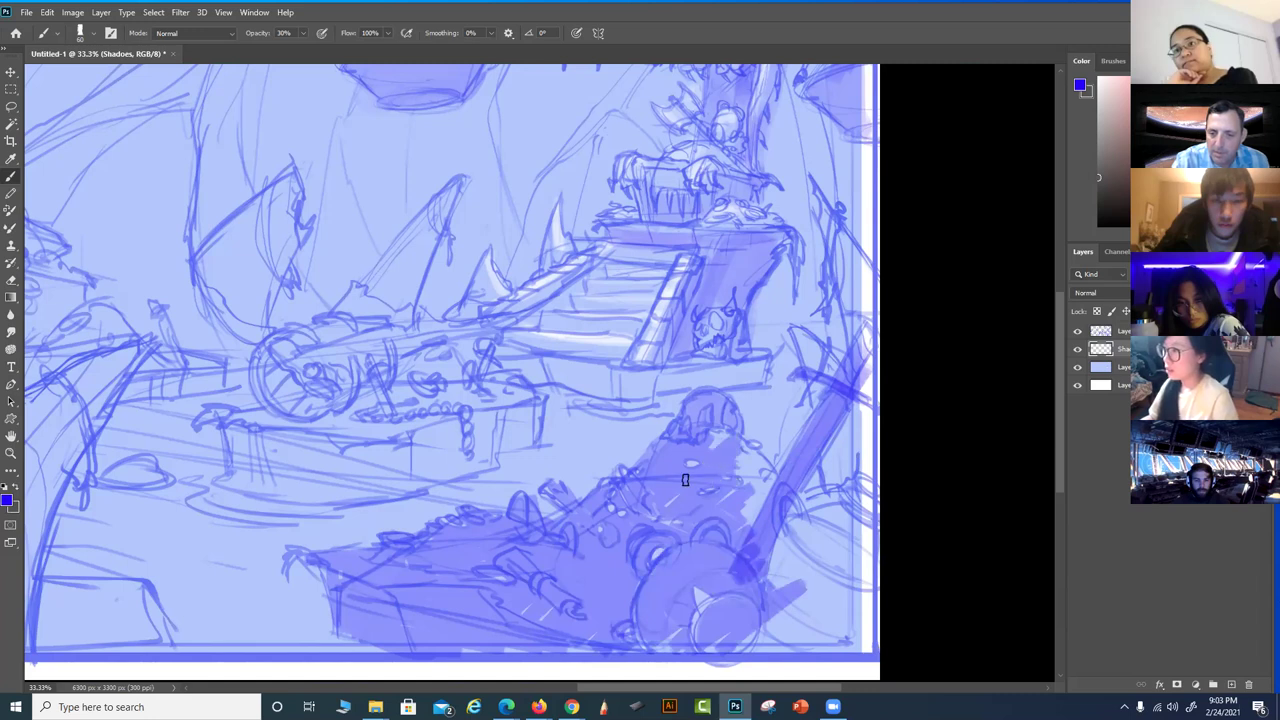
drag(510, 649, 615, 668)
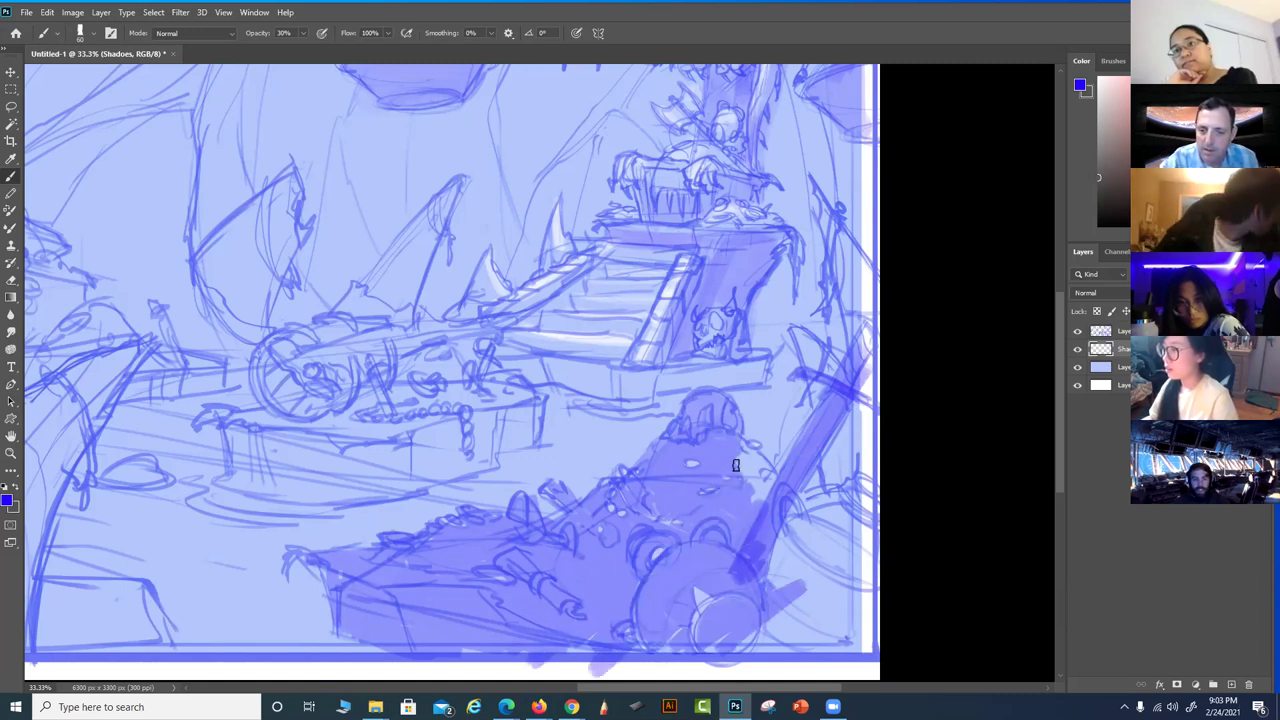
mouse_move(768, 476)
mouse_down()
mouse_move(783, 543)
mouse_move(765, 600)
mouse_move(806, 513)
mouse_move(798, 626)
mouse_move(852, 489)
mouse_move(786, 521)
mouse_move(765, 600)
mouse_move(770, 639)
mouse_move(832, 642)
mouse_move(846, 630)
mouse_move(851, 574)
mouse_move(841, 641)
mouse_move(752, 645)
mouse_move(783, 633)
mouse_move(738, 588)
mouse_move(676, 622)
mouse_move(691, 591)
mouse_move(581, 626)
mouse_up()
drag(515, 562, 783, 377)
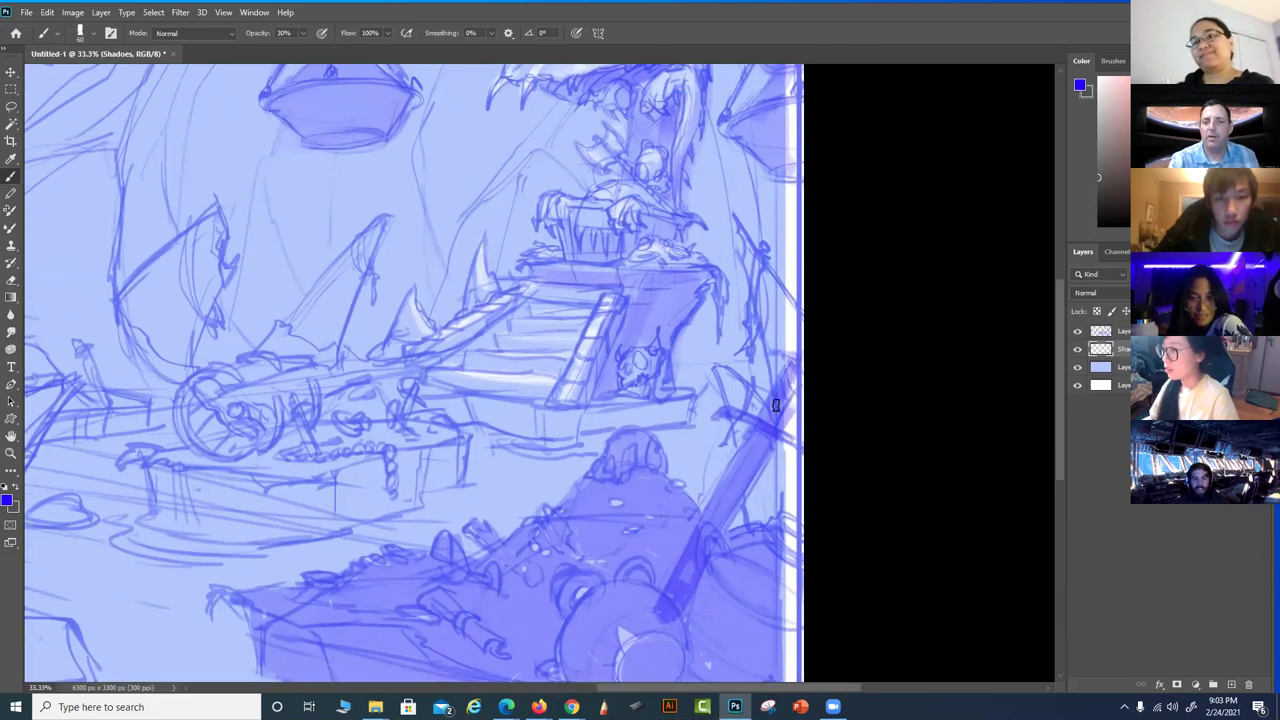
Add darker shadow strokes along the painting's right edge
scroll(772, 420, up, 4)
scroll(726, 280, down, 2)
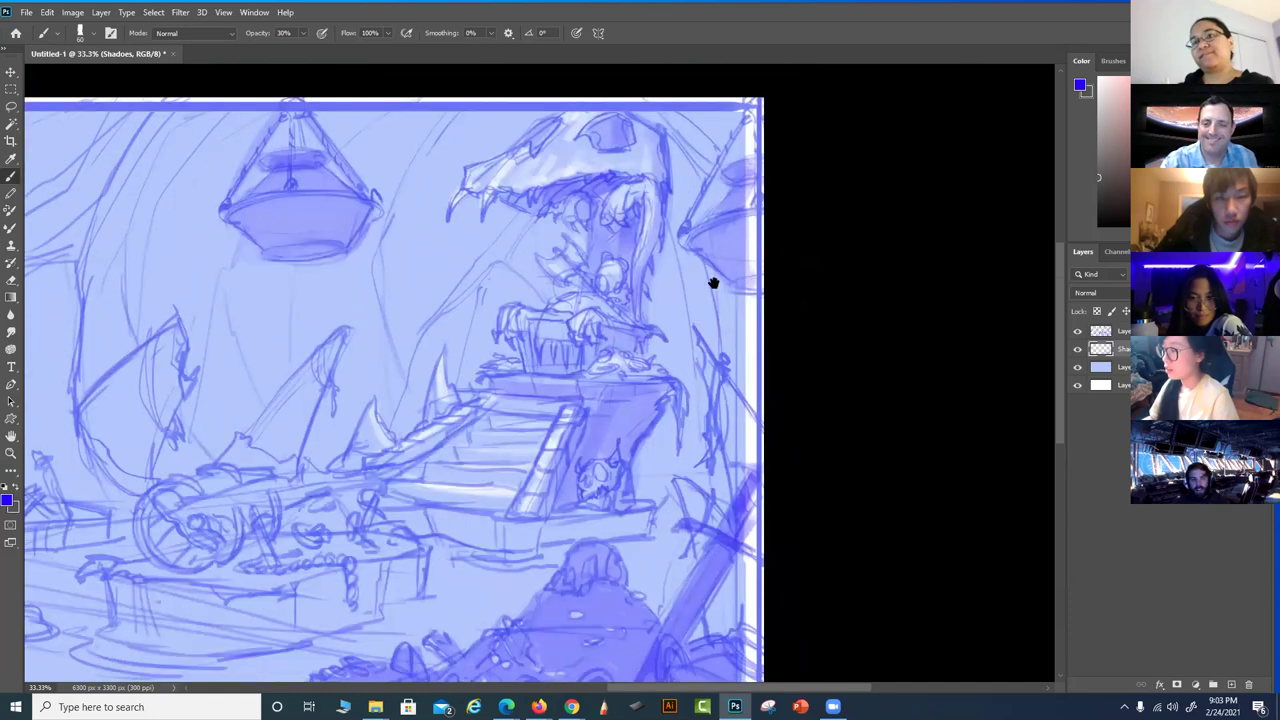
drag(748, 429, 706, 345)
mouse_move(740, 390)
mouse_down()
mouse_move(737, 486)
mouse_move(710, 359)
mouse_move(728, 391)
mouse_move(724, 360)
mouse_up()
mouse_move(650, 603)
mouse_down()
mouse_move(667, 565)
mouse_move(719, 530)
mouse_move(890, 455)
mouse_up()
Zoom out to 25% and shade the curved plank and the tall curved shape at left
scroll(800, 466, down, 2)
scroll(794, 469, left, 3)
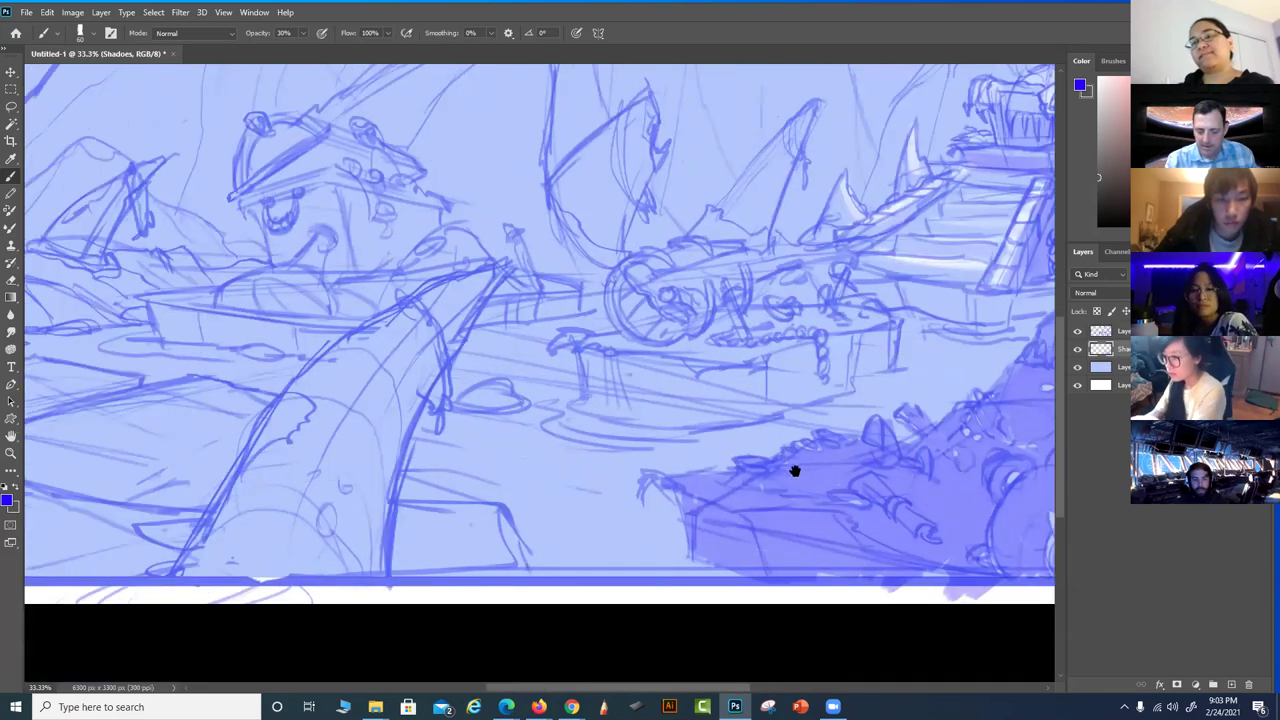
scroll(793, 488, down, 1)
key(ctrl+minus)
mouse_move(470, 315)
mouse_down()
mouse_move(313, 510)
mouse_move(474, 315)
mouse_move(514, 294)
mouse_move(378, 452)
mouse_move(377, 507)
mouse_move(485, 327)
mouse_move(458, 372)
mouse_move(434, 490)
mouse_move(517, 294)
mouse_move(413, 518)
mouse_move(478, 359)
mouse_move(401, 503)
mouse_move(468, 333)
mouse_move(348, 437)
mouse_move(465, 312)
mouse_move(411, 360)
mouse_move(313, 497)
mouse_up()
drag(522, 330, 677, 378)
mouse_move(235, 168)
mouse_down()
mouse_move(230, 205)
mouse_move(200, 194)
mouse_move(247, 142)
mouse_move(198, 272)
mouse_move(210, 460)
mouse_move(197, 307)
mouse_move(214, 206)
mouse_move(243, 288)
mouse_up()
At 20% opacity, sample lavender and shade the upper-left spiky shape and lower-left foreground
key(2)
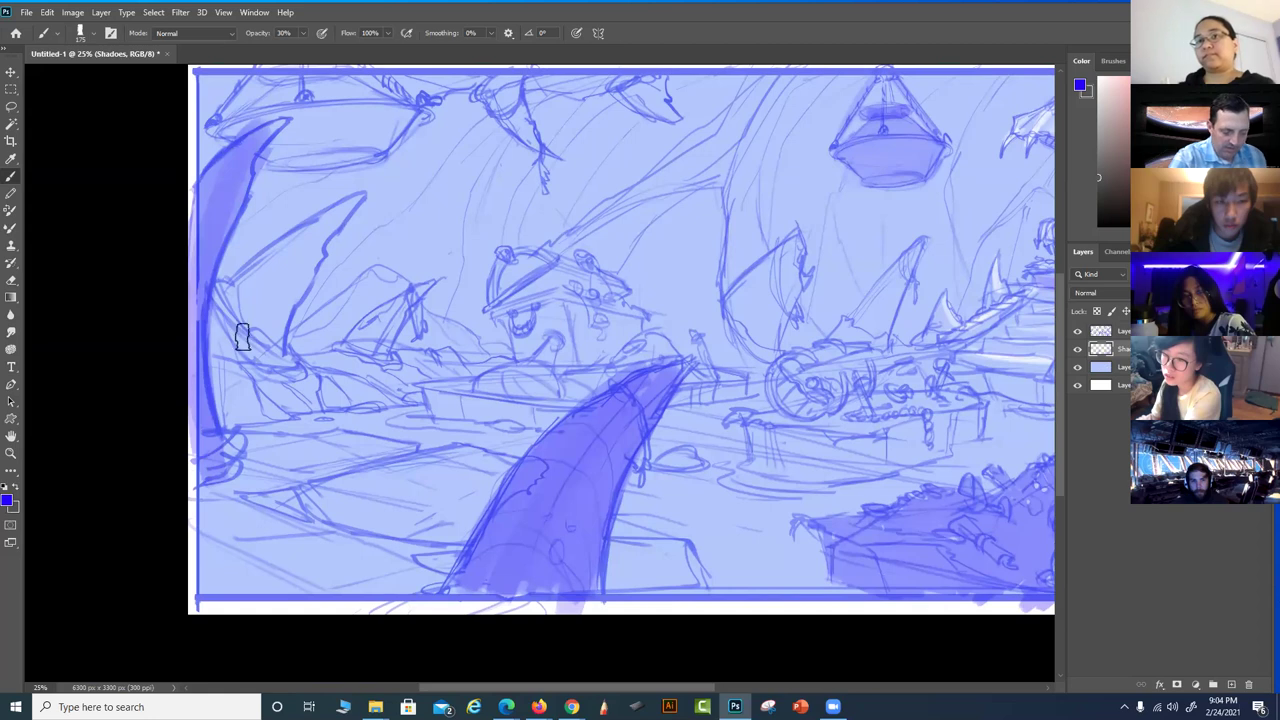
mouse_move(263, 353)
mouse_down()
mouse_move(223, 294)
mouse_move(241, 366)
mouse_move(222, 380)
mouse_move(351, 397)
mouse_move(266, 322)
mouse_up()
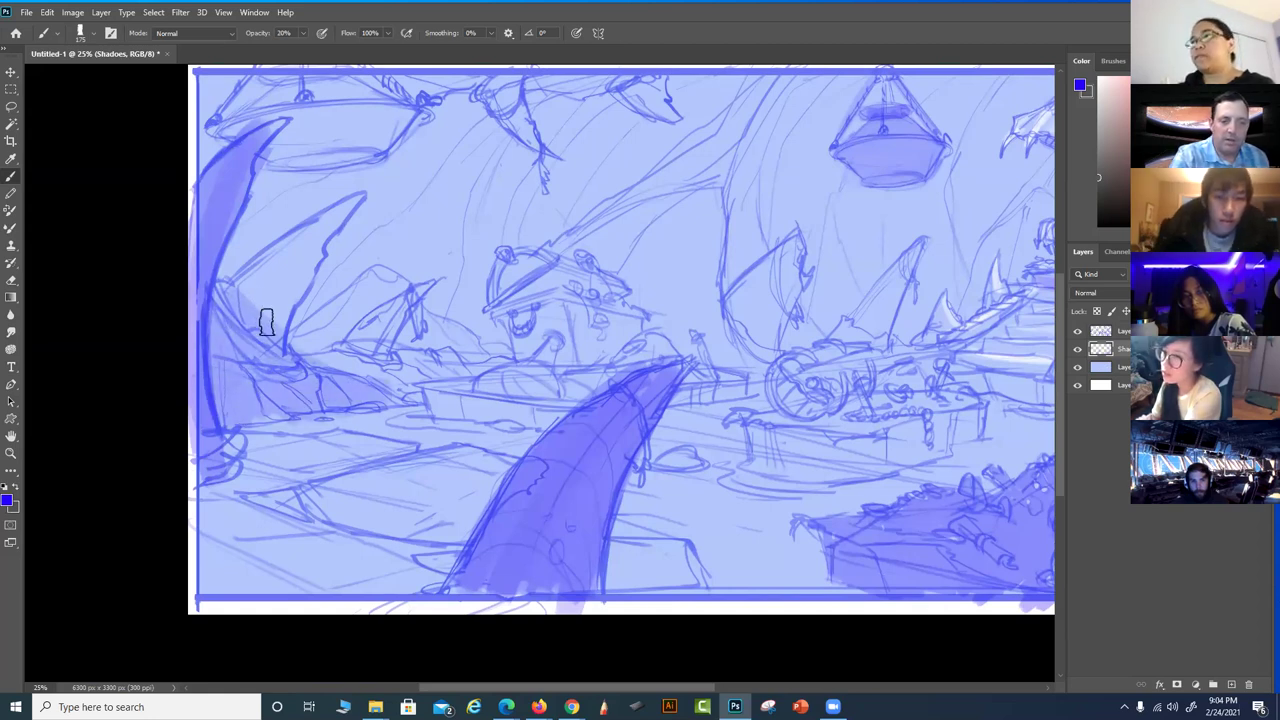
alt+click(260, 312)
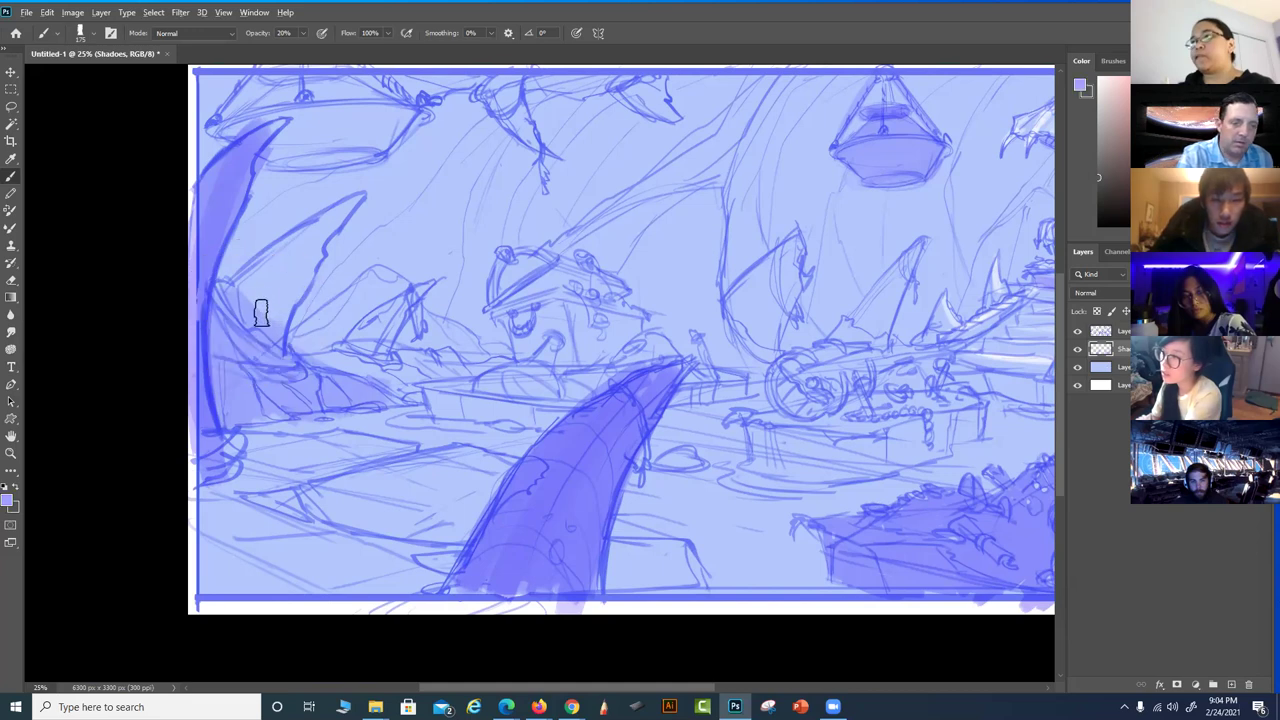
mouse_move(266, 328)
mouse_down()
mouse_move(339, 209)
mouse_move(238, 298)
mouse_up()
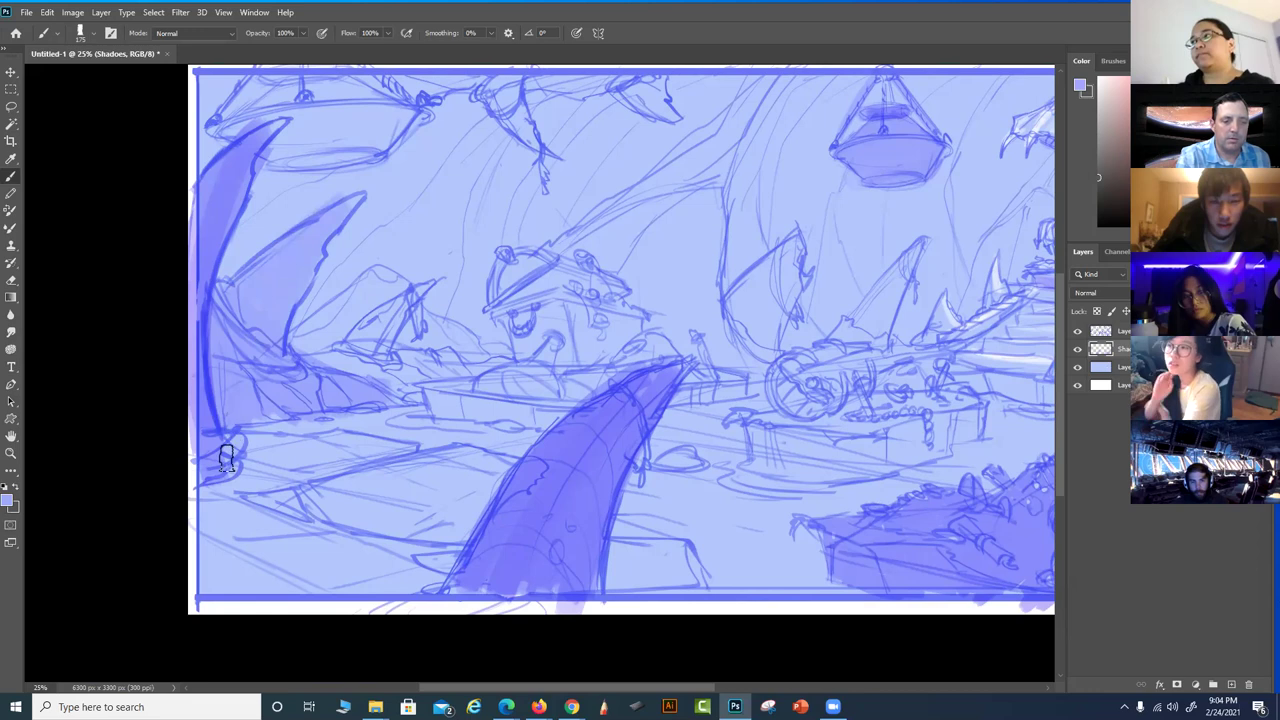
click(586, 531)
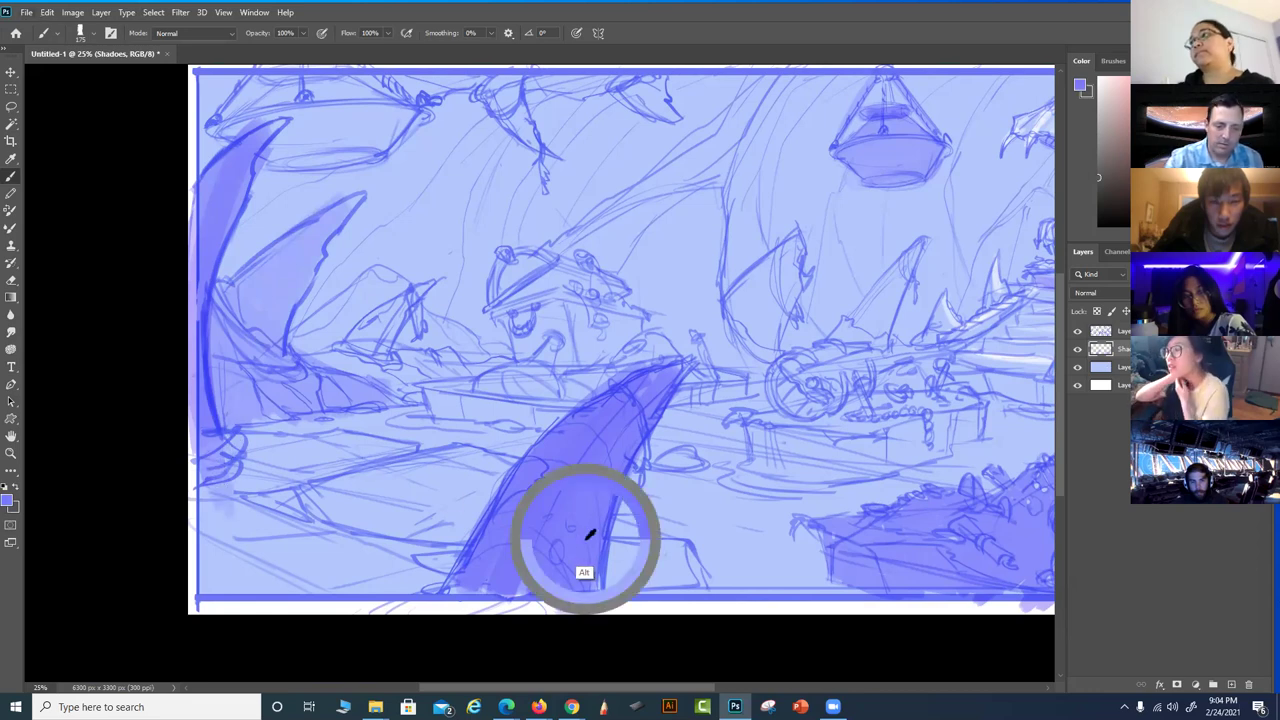
drag(220, 594, 423, 585)
mouse_move(203, 525)
mouse_down()
mouse_move(268, 576)
mouse_move(243, 522)
mouse_move(311, 557)
mouse_move(312, 532)
mouse_move(233, 476)
mouse_move(418, 564)
mouse_move(235, 446)
mouse_move(451, 531)
mouse_move(326, 499)
mouse_move(313, 542)
mouse_move(433, 487)
mouse_up()
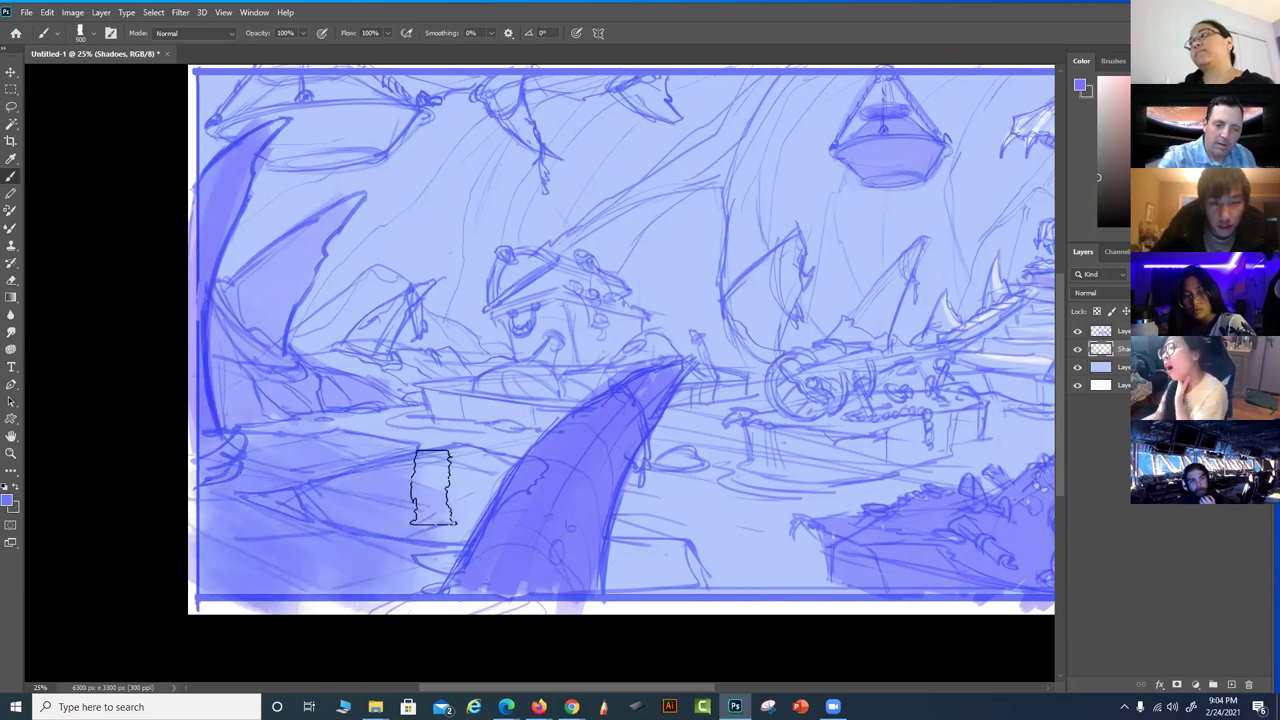
Shrink the brush and paint darker shading into one spiky shape
mouse_move(720, 440)
mouse_down()
mouse_move(640, 527)
mouse_move(685, 490)
mouse_up()
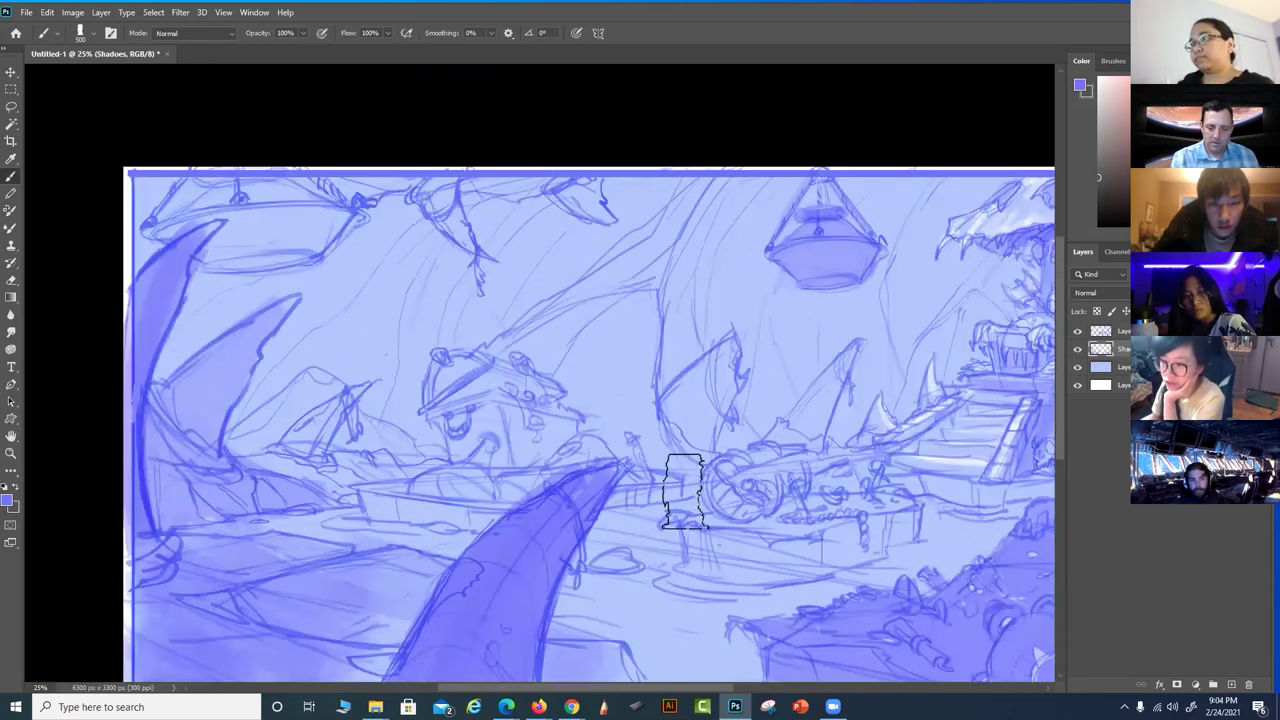
key(alt)
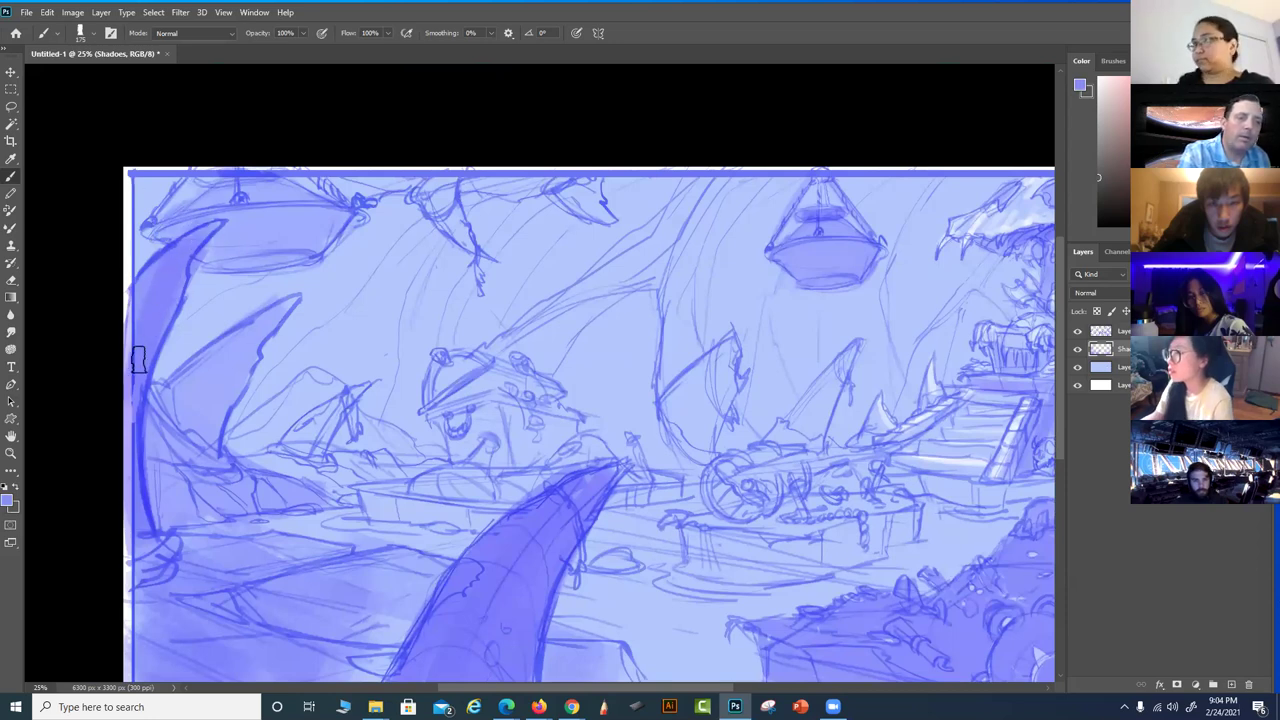
key(bracketleft)
key(bracketleft)
key(bracketleft)
key(bracketleft)
key(bracketleft)
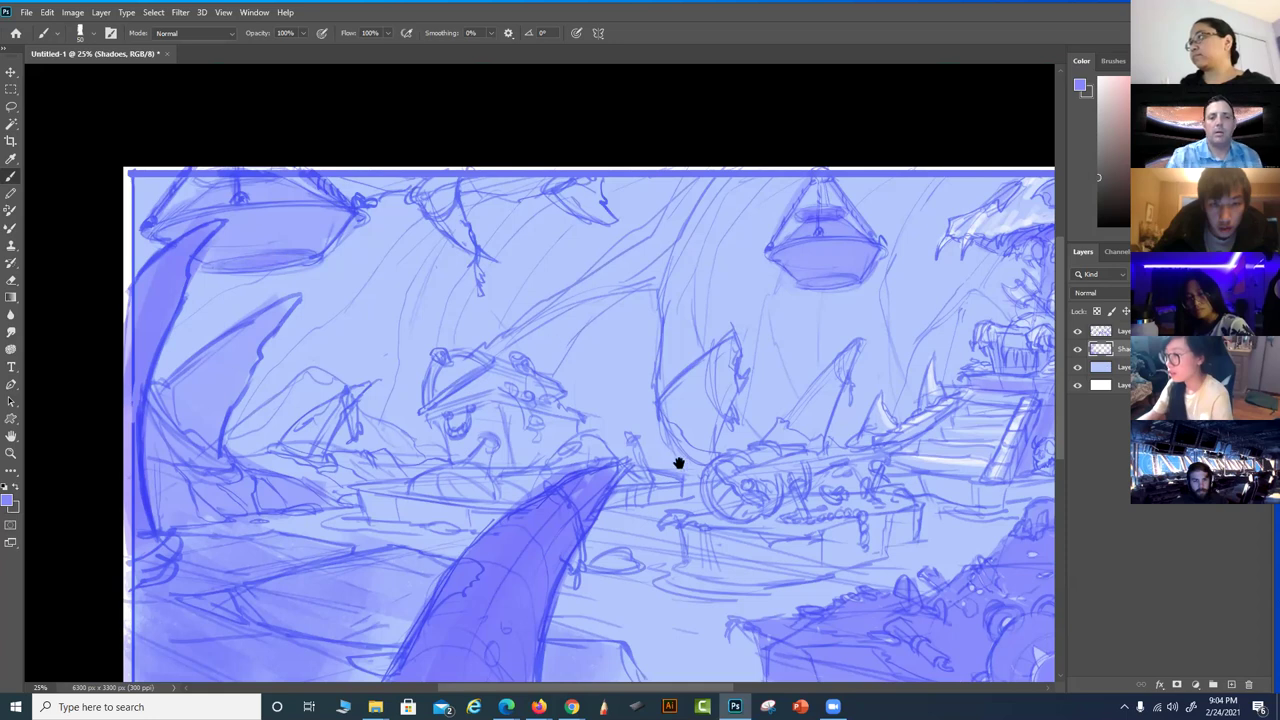
mouse_move(431, 219)
mouse_down()
mouse_move(452, 240)
mouse_move(455, 190)
mouse_move(440, 185)
mouse_move(434, 208)
mouse_up()
key(ctrl)
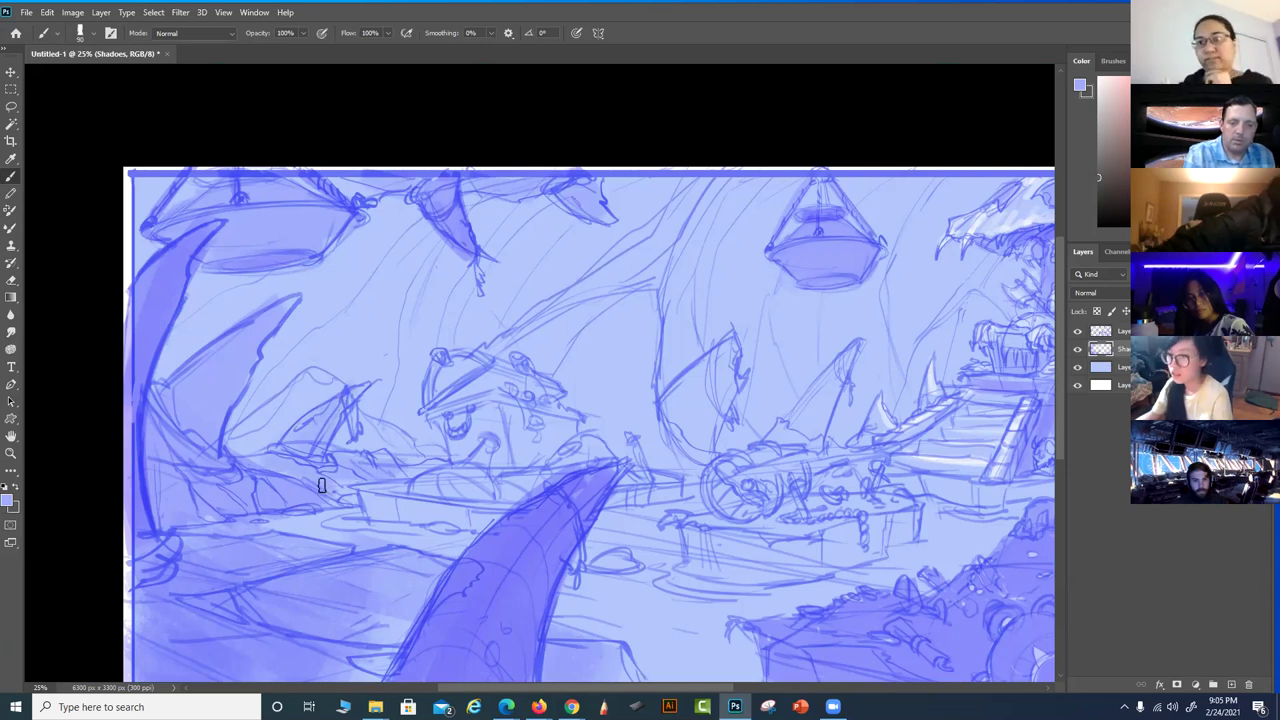
scroll(863, 554, down, 2)
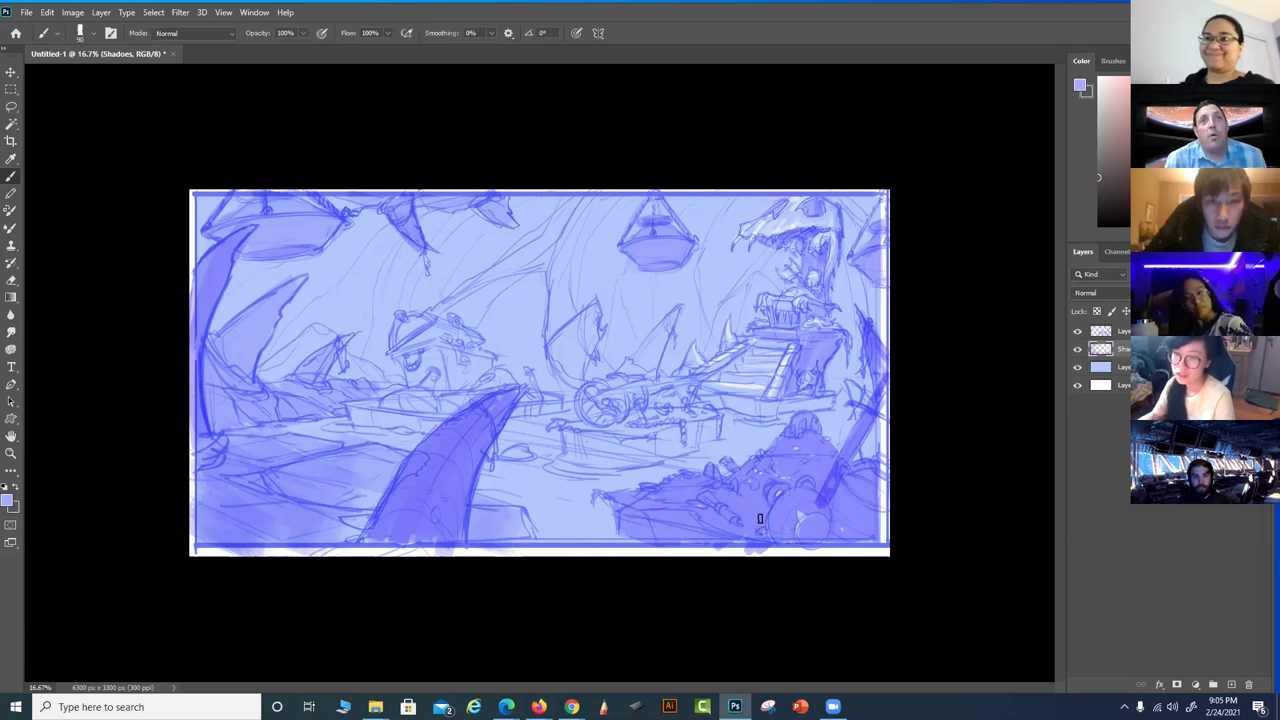
Hide the Shadows and blue fill layers so only the blue sketch shows on white
key(ctrl+equal)
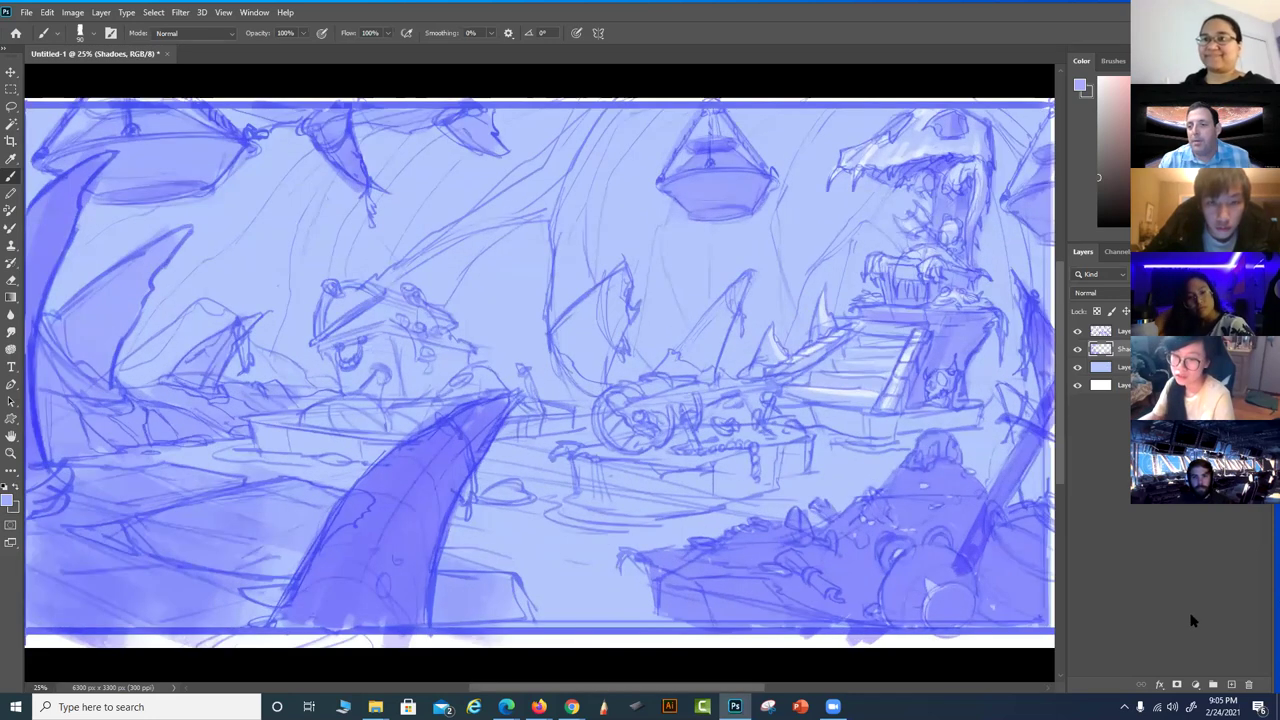
click(1078, 349)
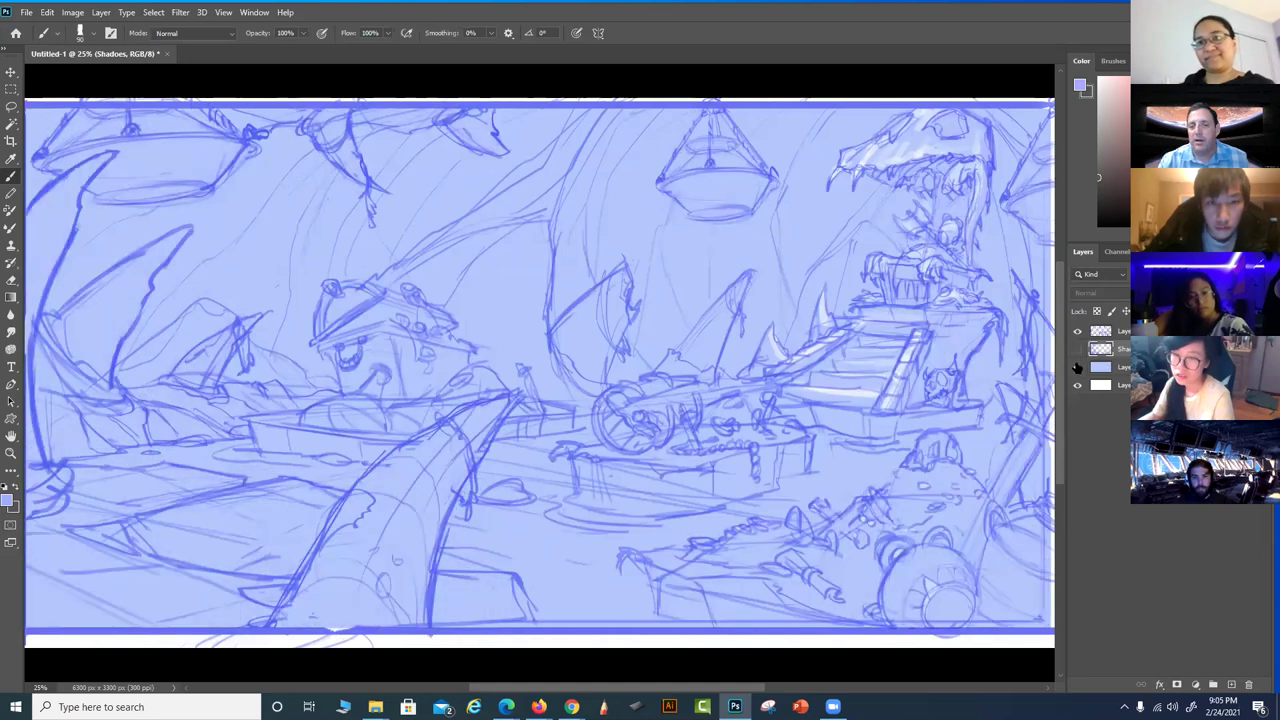
click(1078, 367)
mouse_move(637, 361)
mouse_down()
mouse_move(449, 360)
mouse_move(563, 323)
mouse_move(597, 337)
mouse_move(506, 326)
mouse_move(533, 324)
mouse_move(553, 352)
mouse_up()
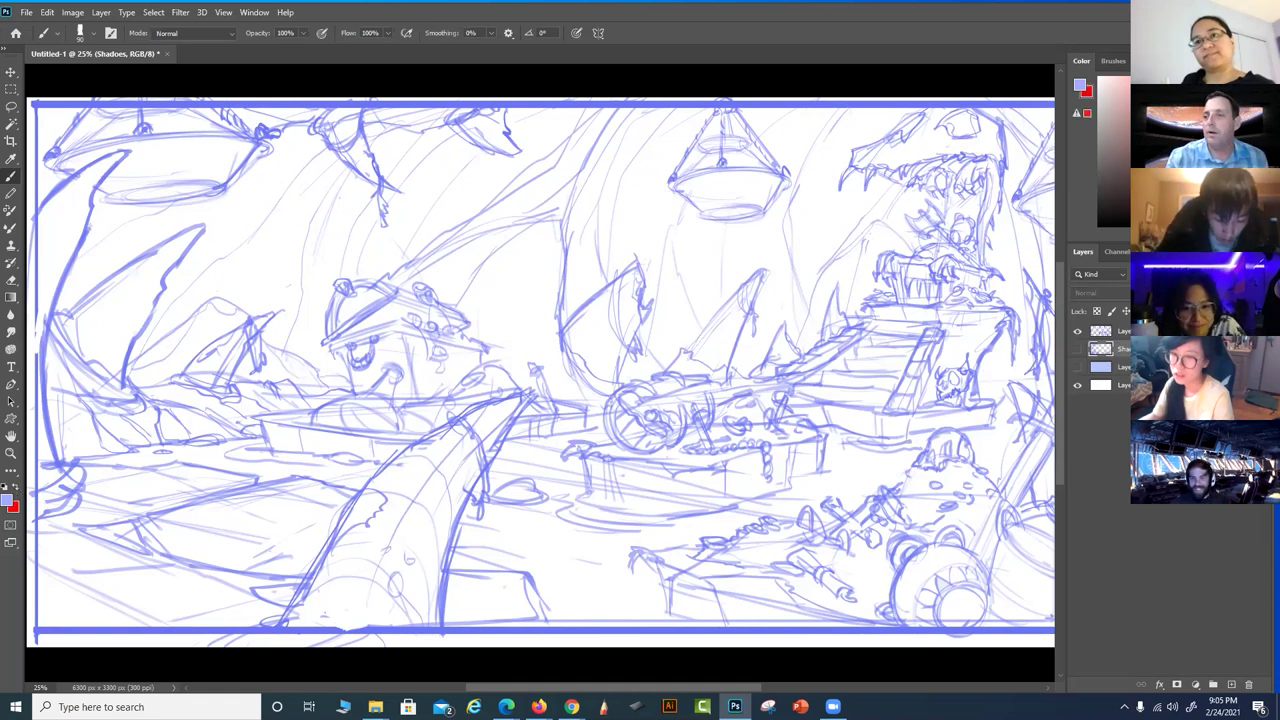
Dismiss the hidden-layer error and add a new empty Layer 6 above Shadows
click(570, 459)
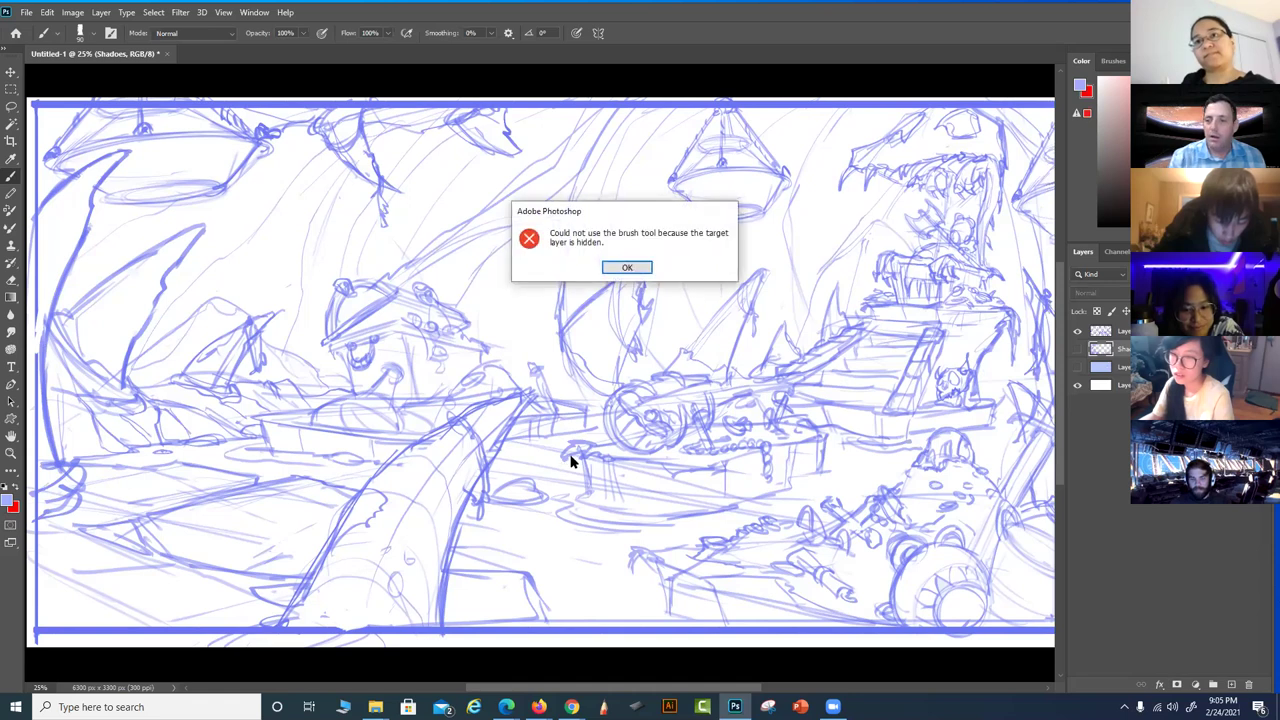
click(638, 267)
click(1232, 683)
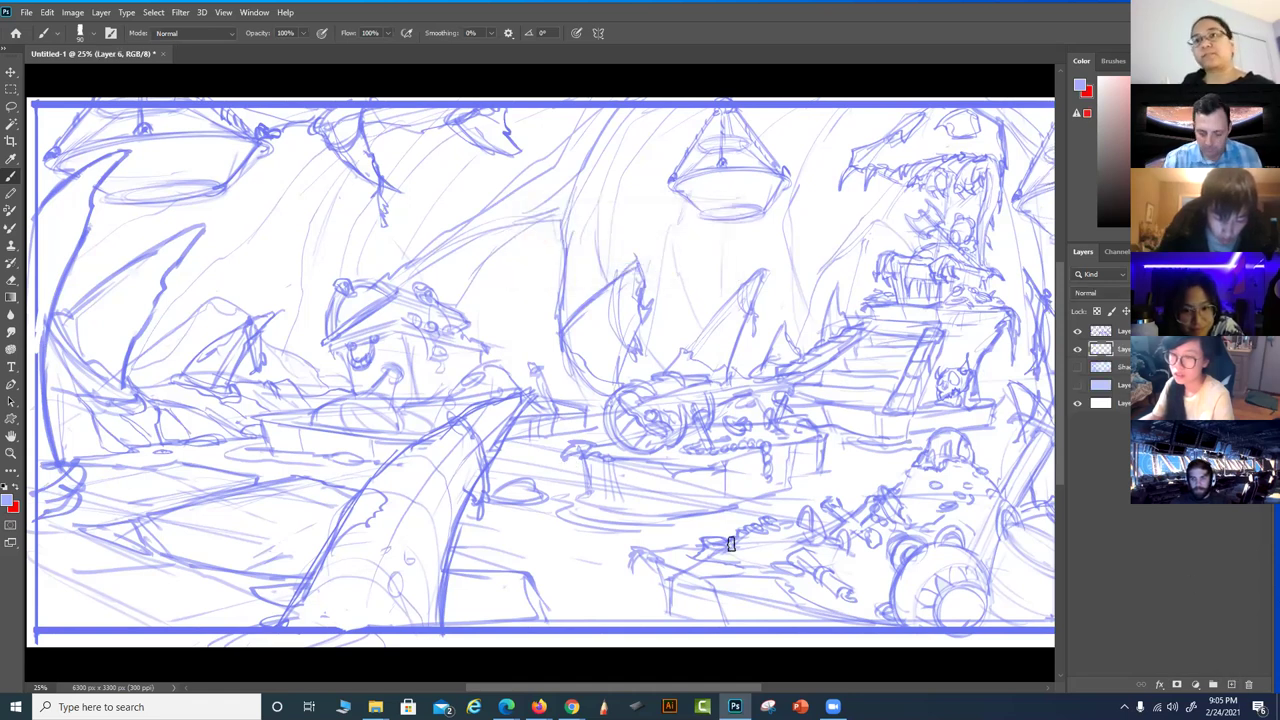
Switch to red and circle the central cart, undoing the ellipse around the left boat
mouse_move(697, 517)
mouse_down()
mouse_move(880, 503)
mouse_move(701, 516)
mouse_up()
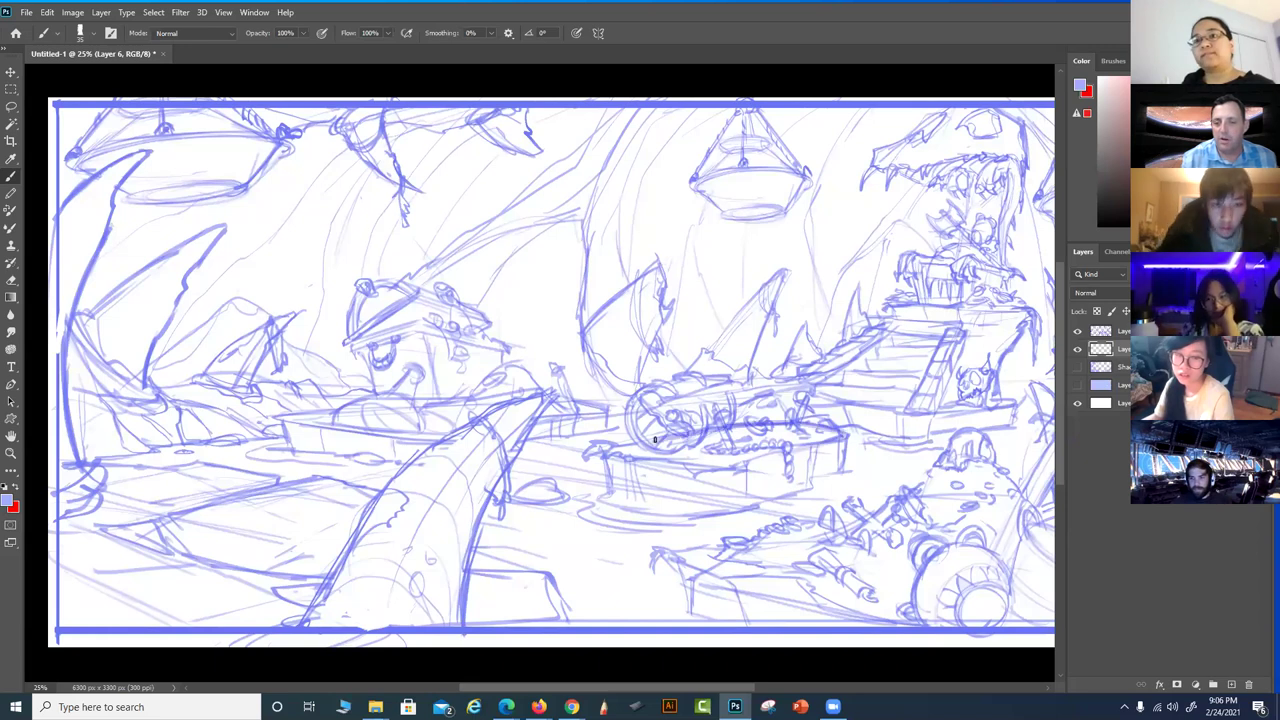
key(x)
mouse_move(832, 428)
mouse_down()
mouse_move(686, 418)
mouse_move(816, 440)
mouse_up()
mouse_move(369, 400)
mouse_down()
mouse_move(590, 424)
mouse_move(375, 396)
mouse_up()
key(ctrl+z)
Draw red guide lines and ellipses around the boats and beside the plank
drag(620, 537, 782, 530)
mouse_move(198, 452)
mouse_down()
mouse_move(462, 430)
mouse_move(430, 470)
mouse_move(417, 590)
mouse_up()
mouse_move(636, 477)
mouse_down()
mouse_move(715, 458)
mouse_move(618, 468)
mouse_up()
mouse_move(417, 586)
mouse_down()
mouse_move(510, 445)
mouse_move(530, 585)
mouse_move(555, 618)
mouse_up()
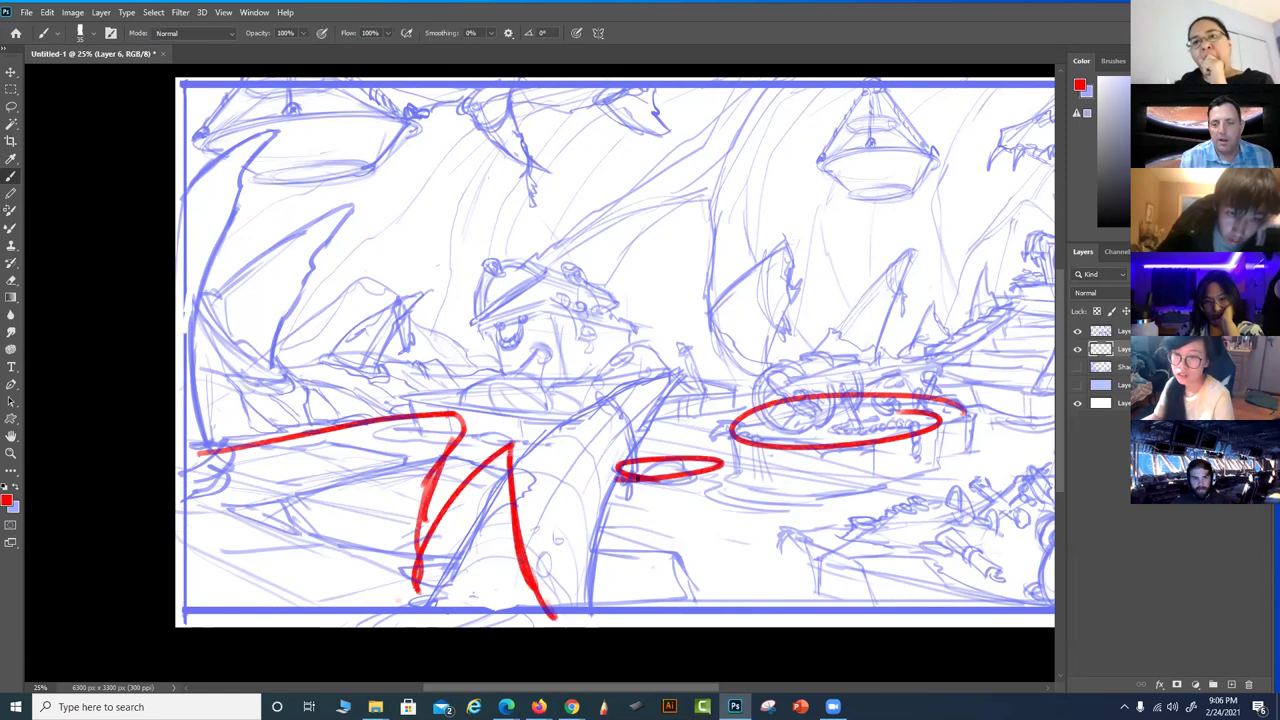
mouse_move(480, 396)
mouse_down()
mouse_move(607, 398)
mouse_move(491, 395)
mouse_up()
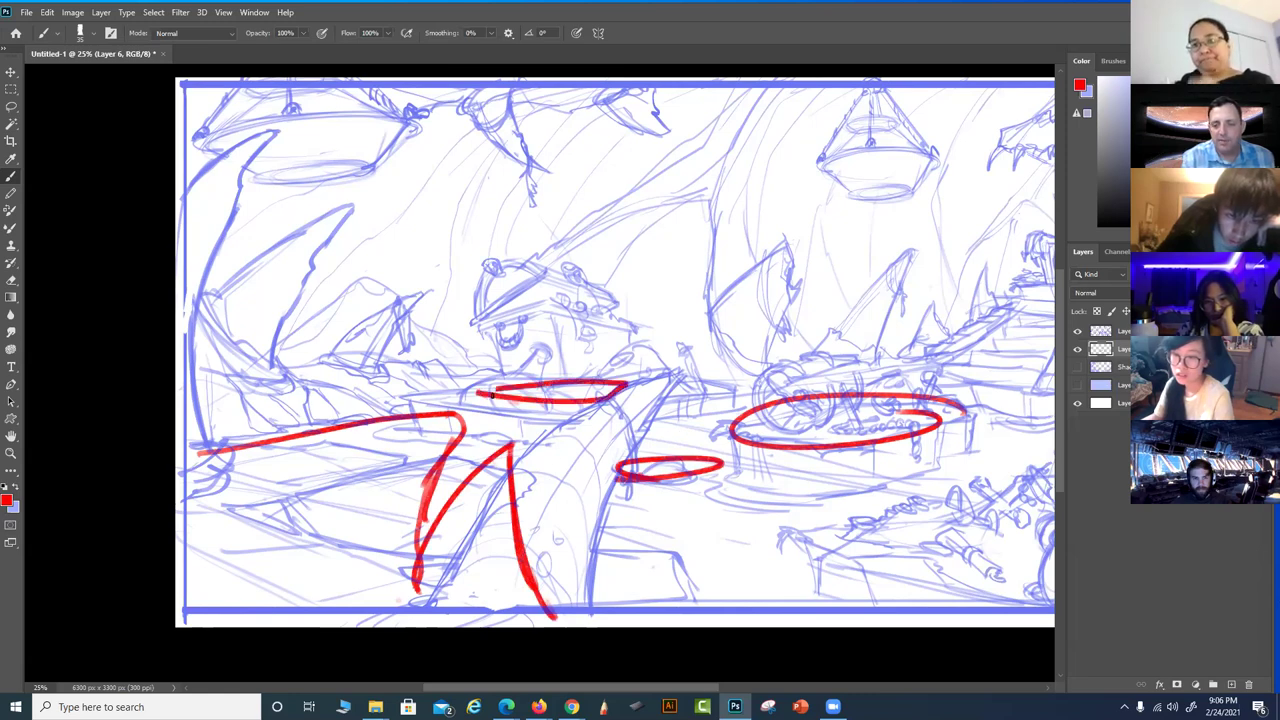
drag(746, 471, 531, 500)
mouse_move(705, 386)
mouse_down()
mouse_move(617, 391)
mouse_move(720, 398)
mouse_move(655, 386)
mouse_up()
drag(813, 366, 690, 400)
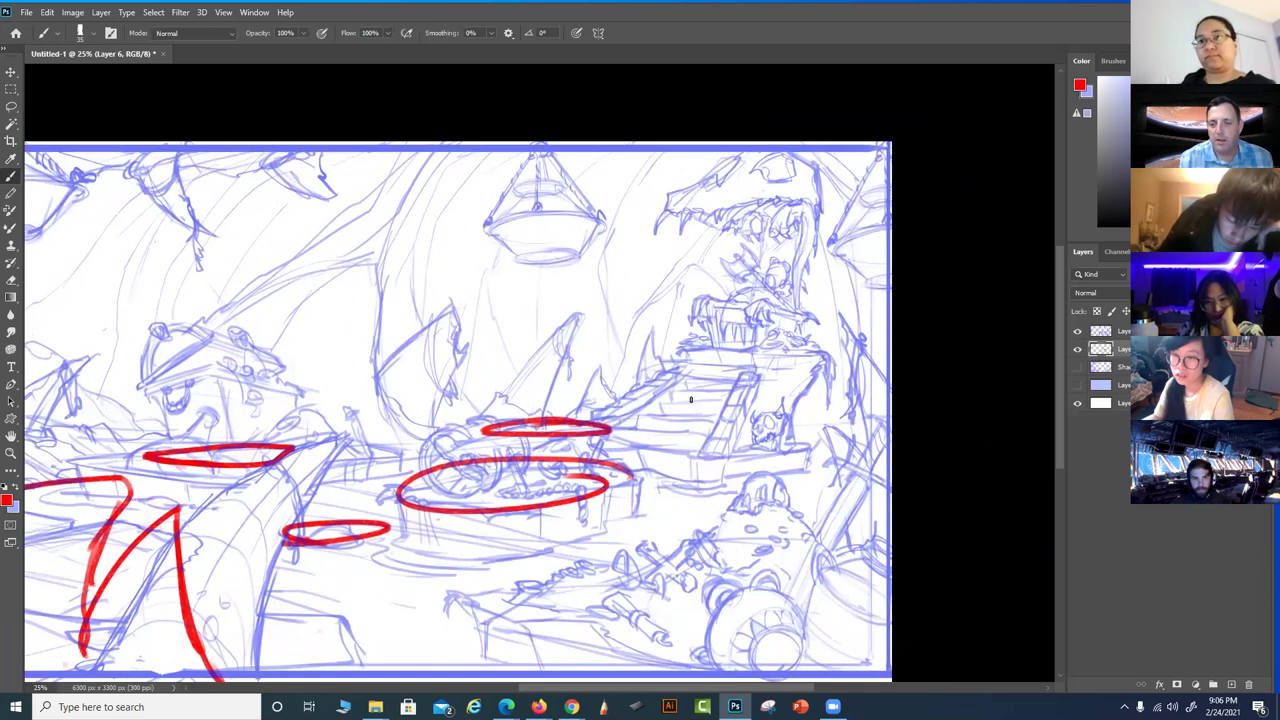
mouse_move(720, 352)
mouse_down()
mouse_move(782, 438)
mouse_move(823, 398)
mouse_move(823, 374)
mouse_up()
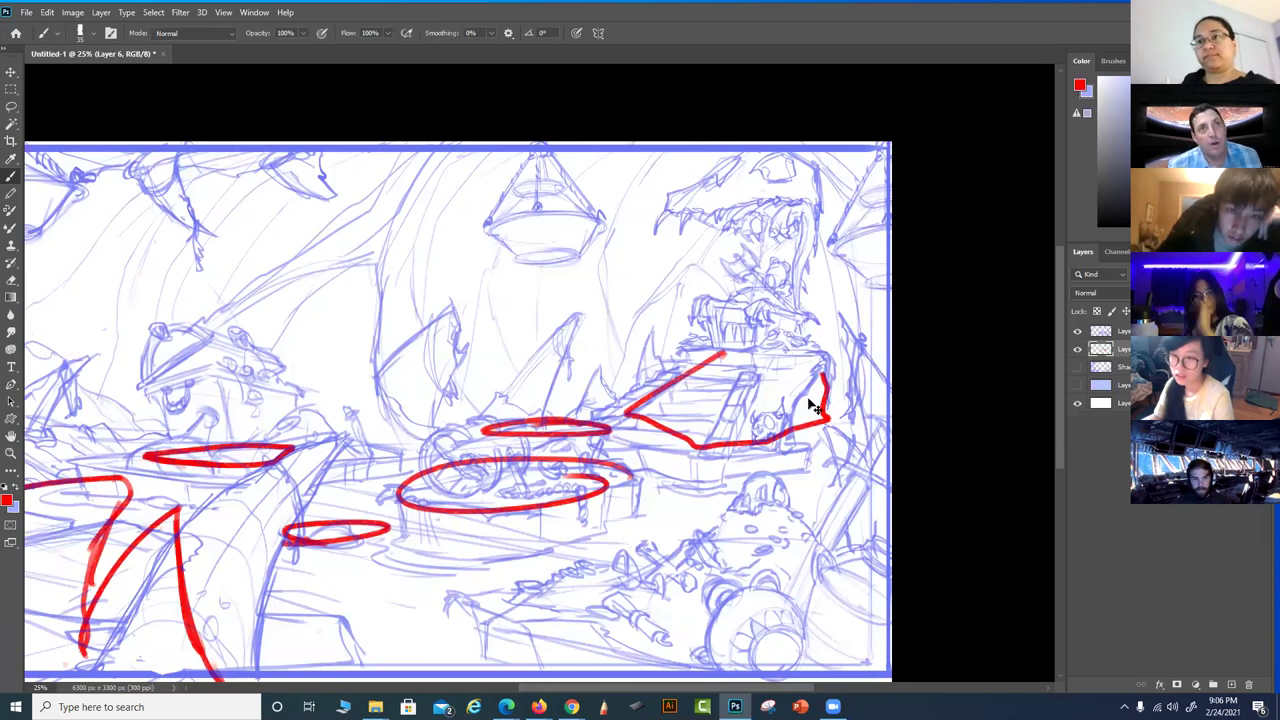
Undo all the red guide strokes, leaving only the blue sketch
key(ctrl+z)
key(ctrl+z)
key(ctrl+z)
key(ctrl+z)
key(ctrl+z)
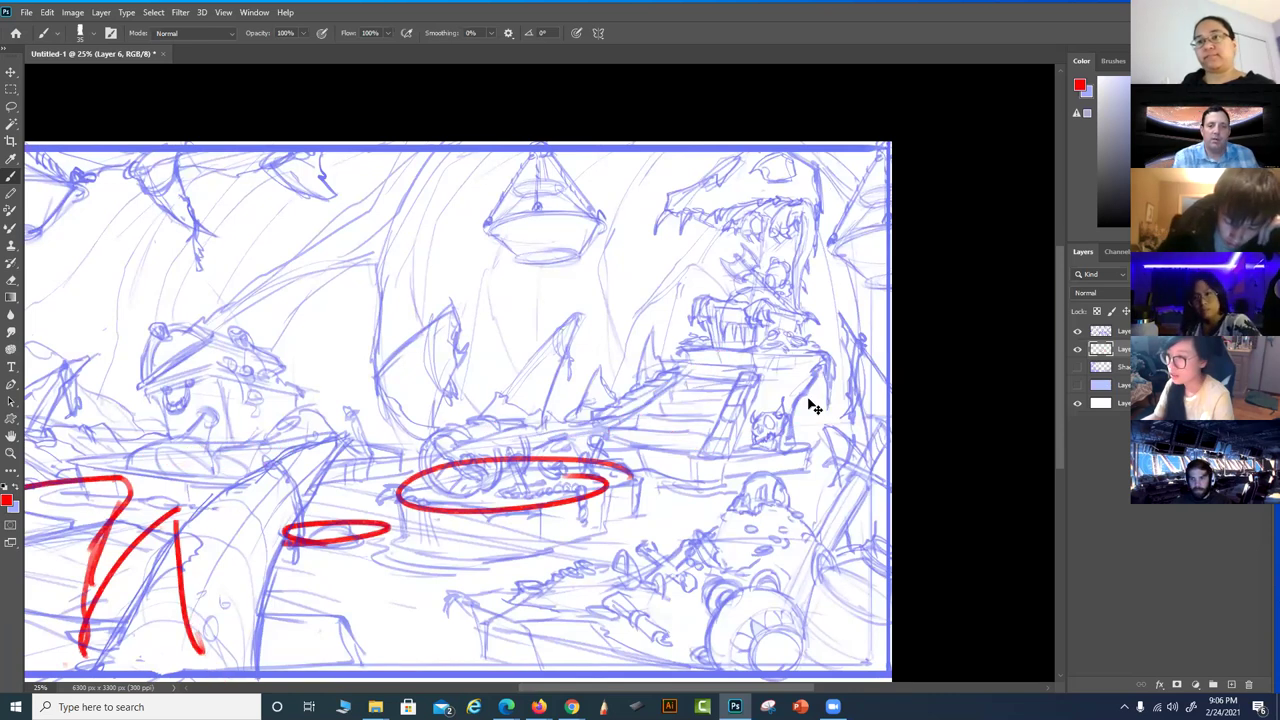
key(ctrl+z)
key(ctrl+z)
key(ctrl+z)
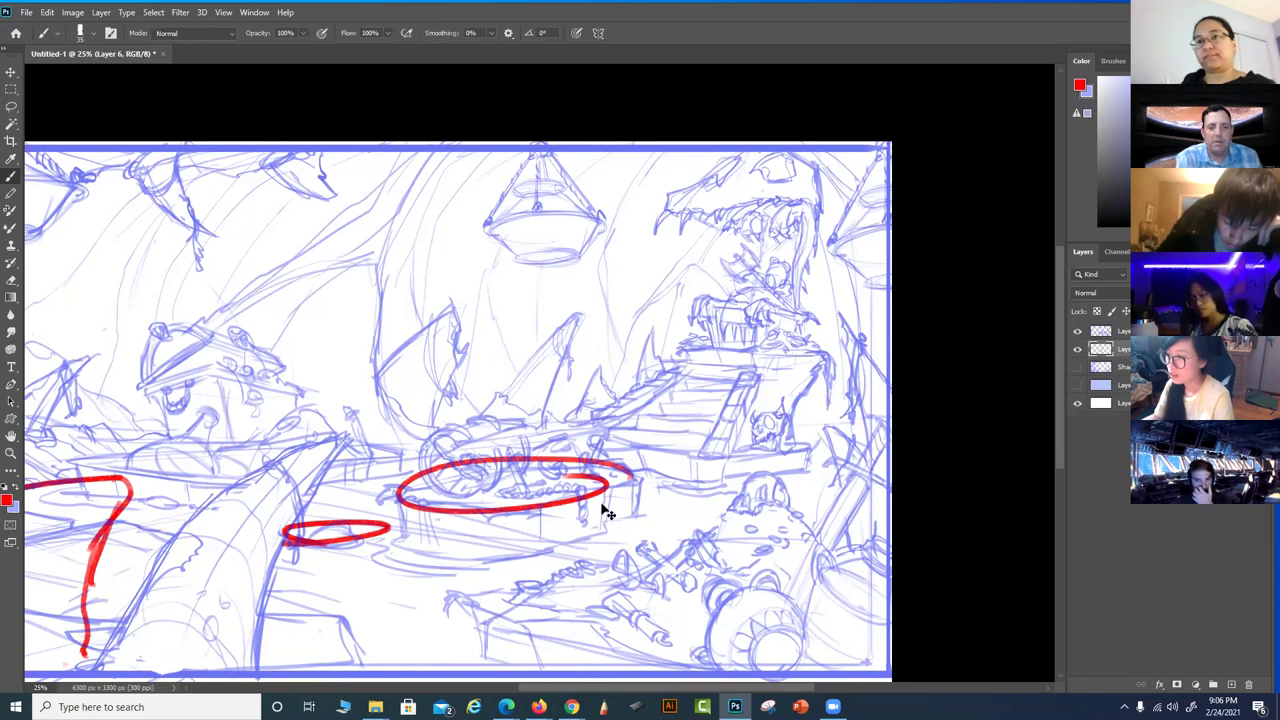
key(ctrl+z)
key(ctrl+z)
key(ctrl+z)
key(ctrl+z)
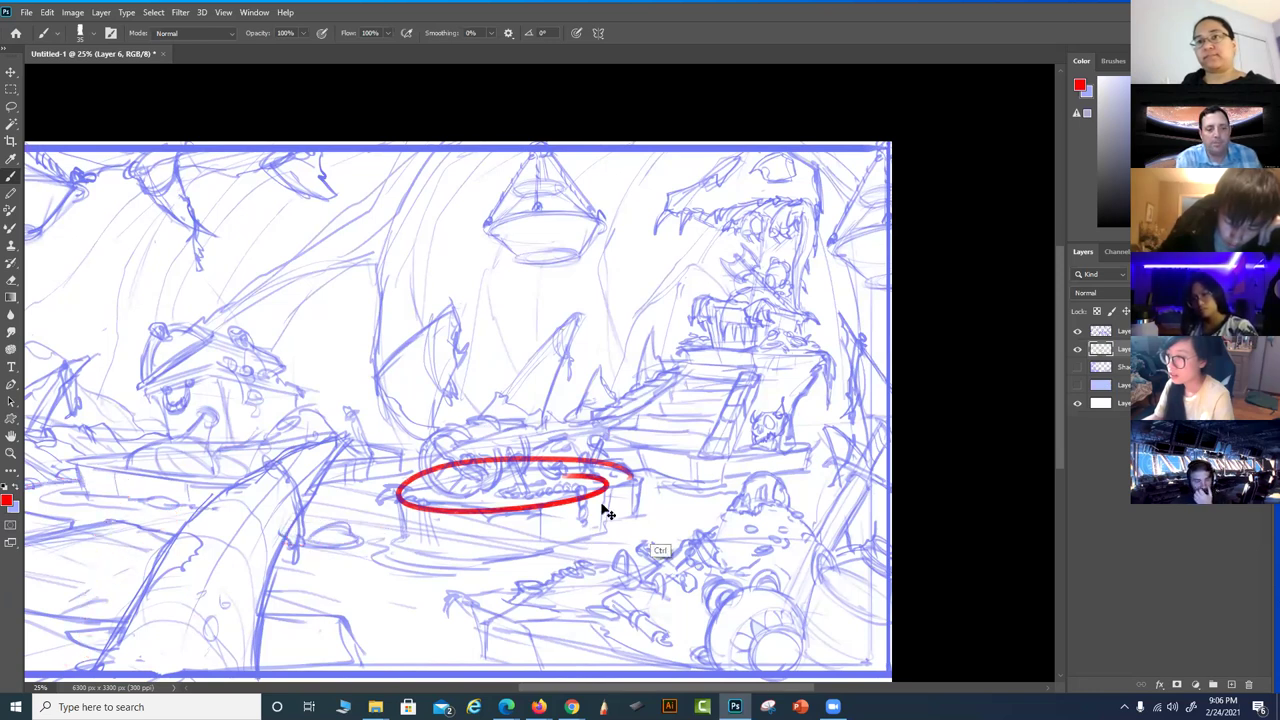
scroll(714, 494, up, 4)
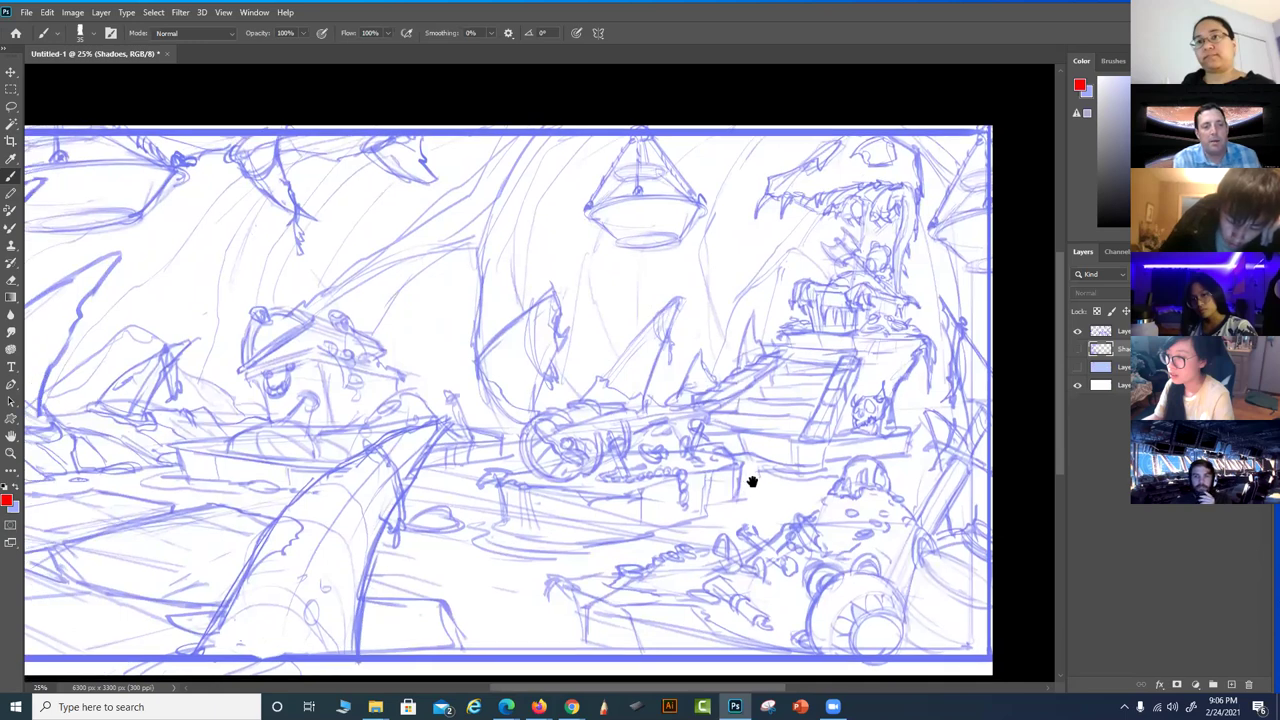
Dismiss the 'target layer is hidden' warning and add an empty Layer 6 for annotations
scroll(760, 484, down, 2)
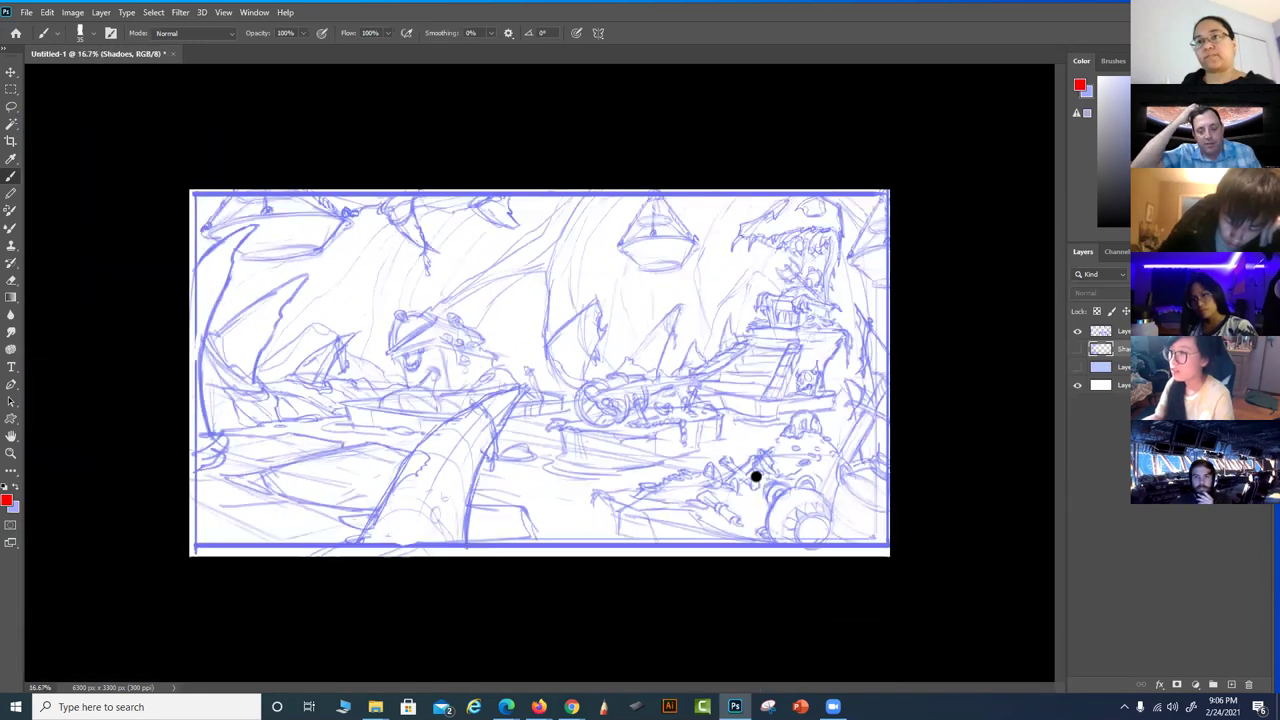
scroll(756, 477, up, 1)
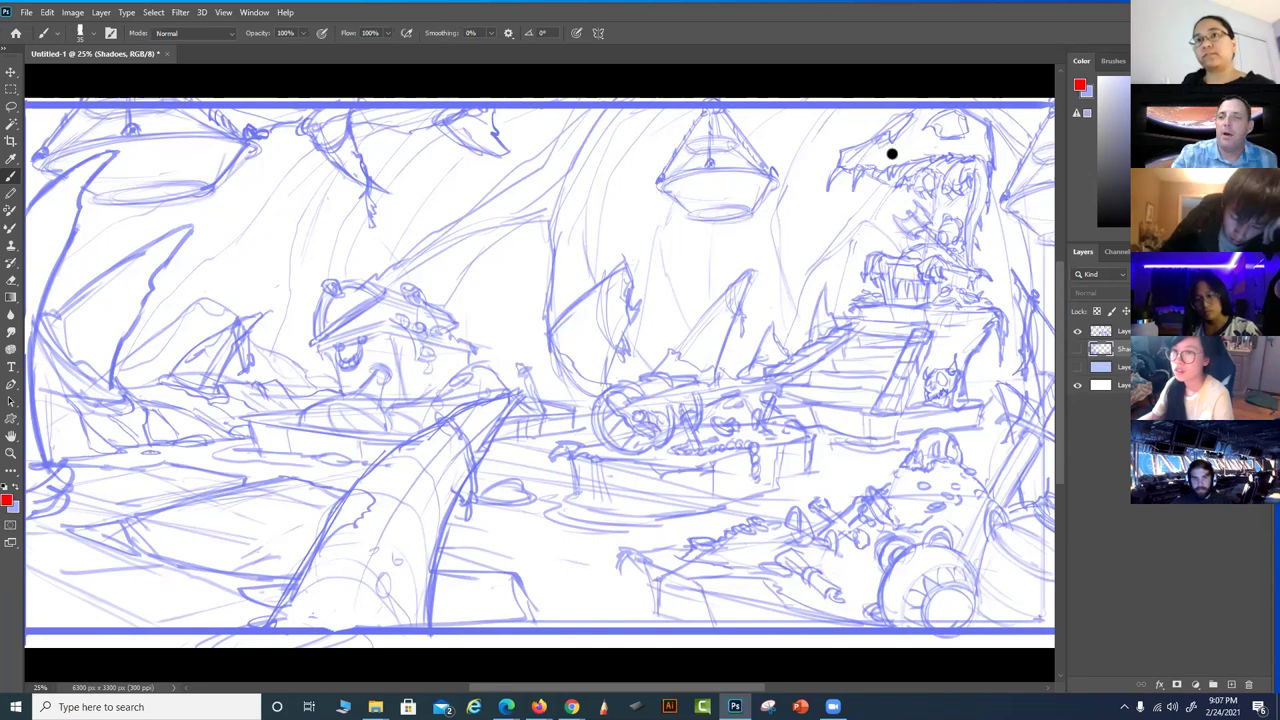
click(945, 175)
click(630, 268)
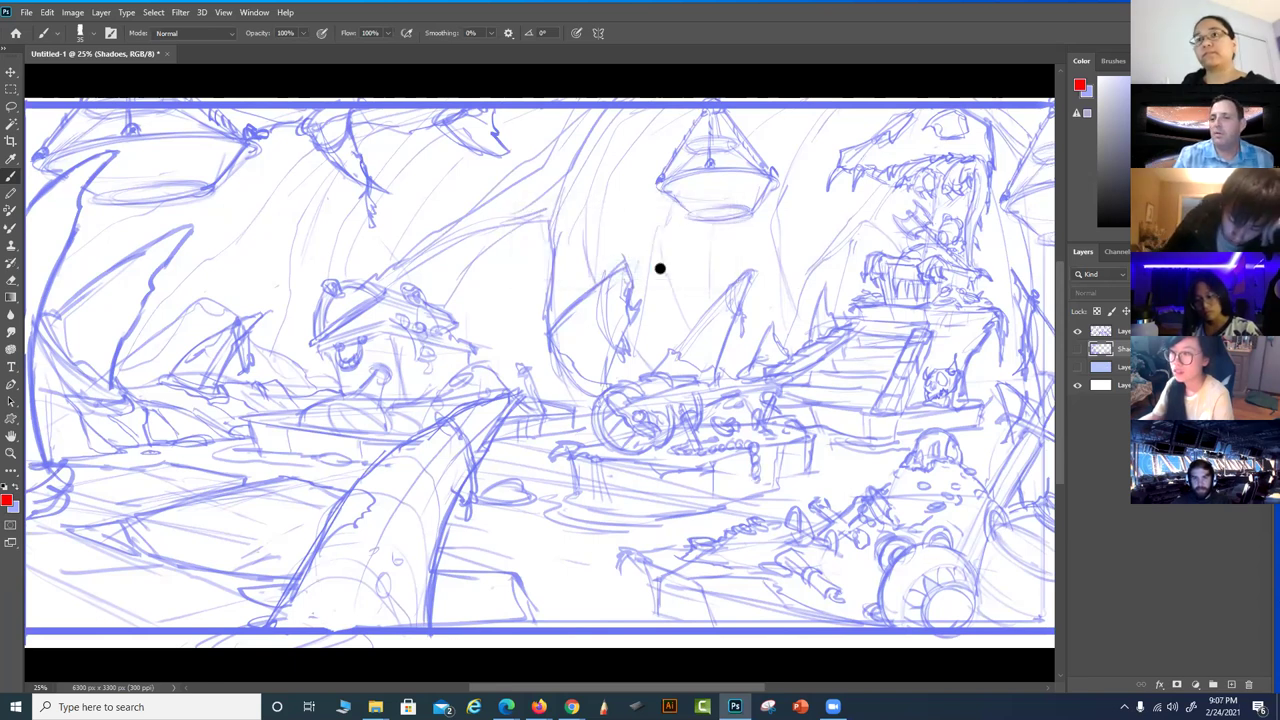
click(1231, 684)
mouse_move(806, 178)
mouse_down()
mouse_move(935, 278)
mouse_move(893, 432)
mouse_move(839, 204)
mouse_move(858, 150)
mouse_up()
key(ctrl+z)
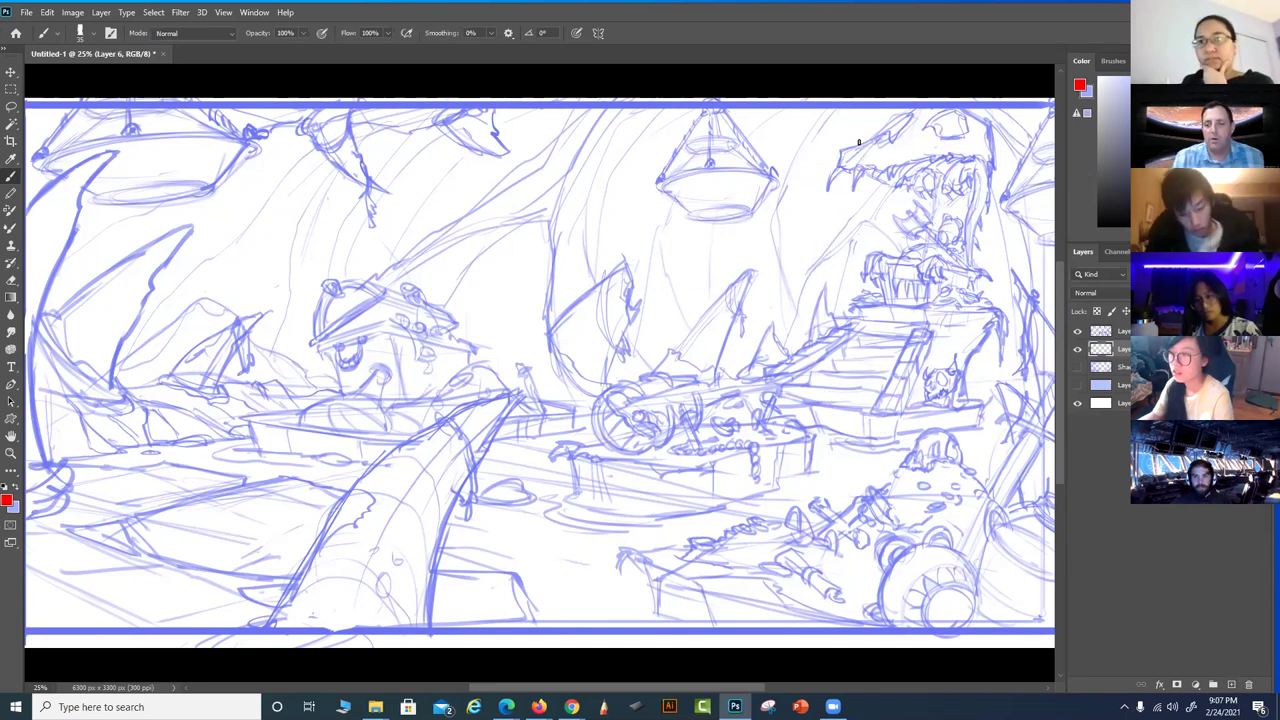
mouse_move(334, 604)
mouse_down()
mouse_move(490, 413)
mouse_move(557, 366)
mouse_up()
mouse_move(450, 402)
mouse_down()
mouse_move(557, 366)
mouse_move(522, 431)
mouse_up()
drag(724, 524, 622, 513)
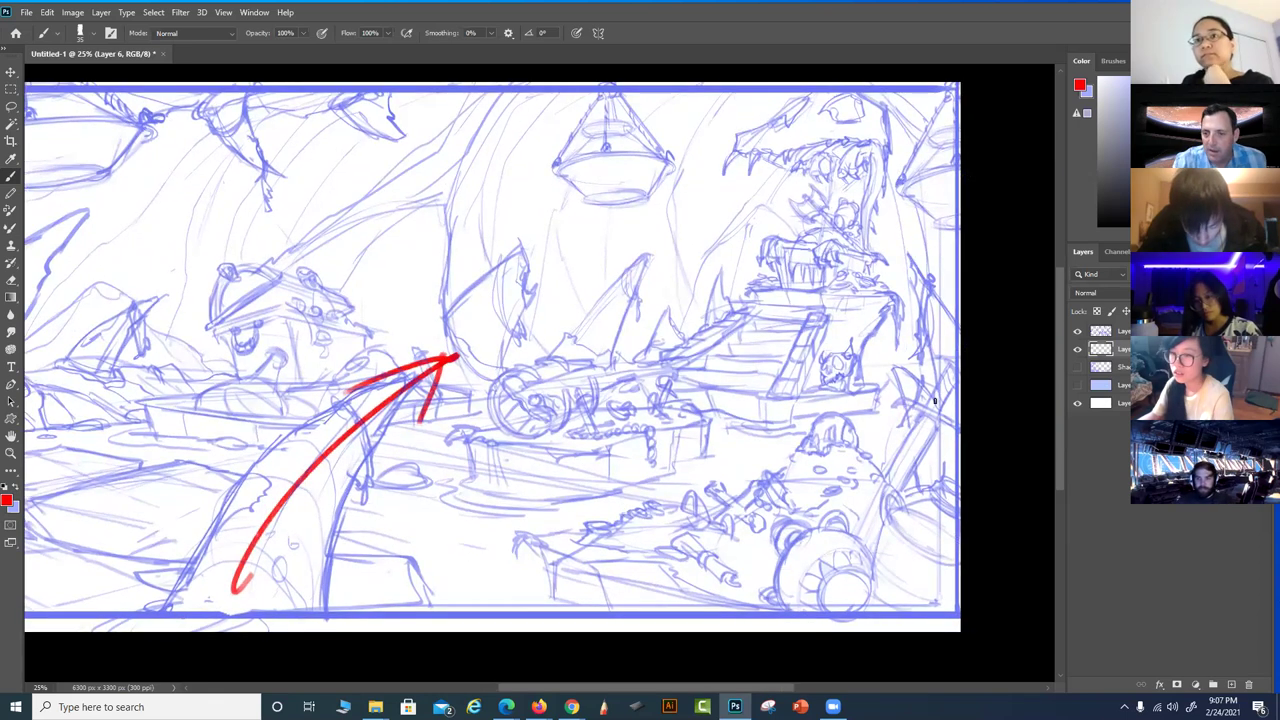
drag(958, 366, 858, 563)
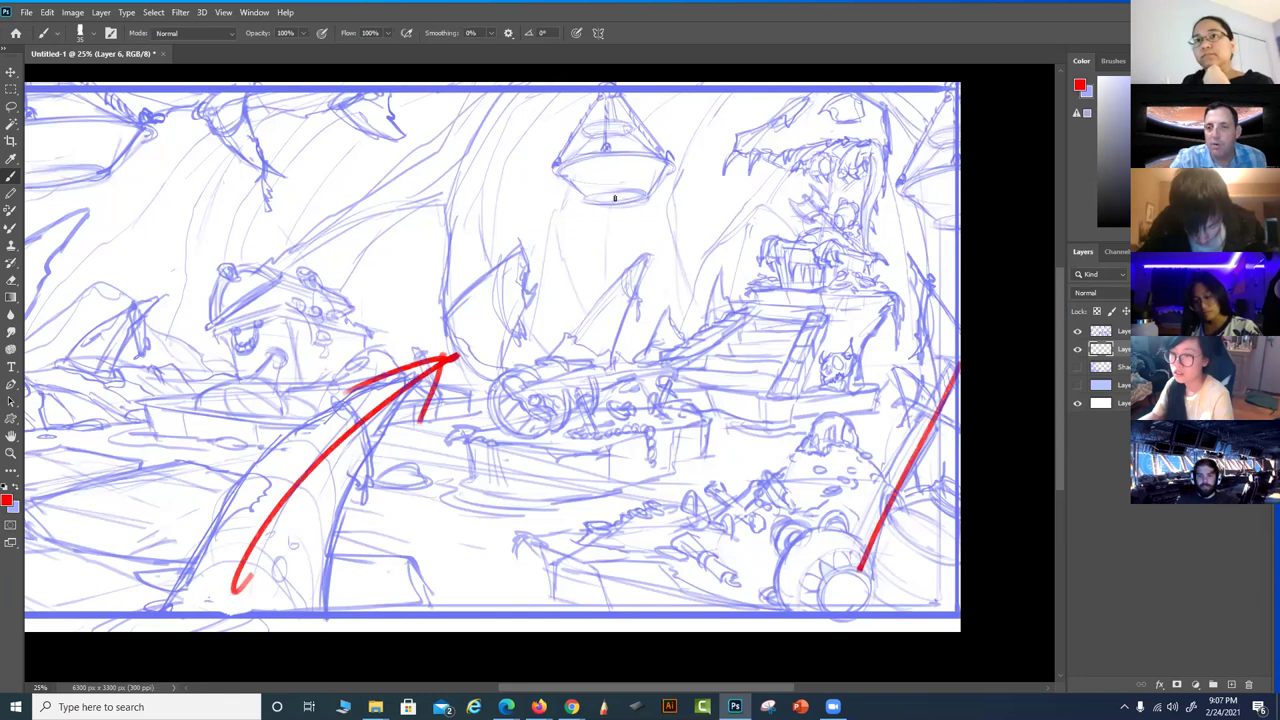
mouse_move(428, 303)
mouse_down()
mouse_move(625, 147)
mouse_move(796, 138)
mouse_move(874, 220)
mouse_move(906, 342)
mouse_move(862, 500)
mouse_up()
mouse_move(848, 444)
mouse_down()
mouse_move(906, 460)
mouse_move(746, 543)
mouse_move(600, 546)
mouse_move(457, 502)
mouse_move(418, 468)
mouse_move(435, 424)
mouse_move(616, 289)
mouse_move(718, 251)
mouse_up()
drag(718, 251, 645, 295)
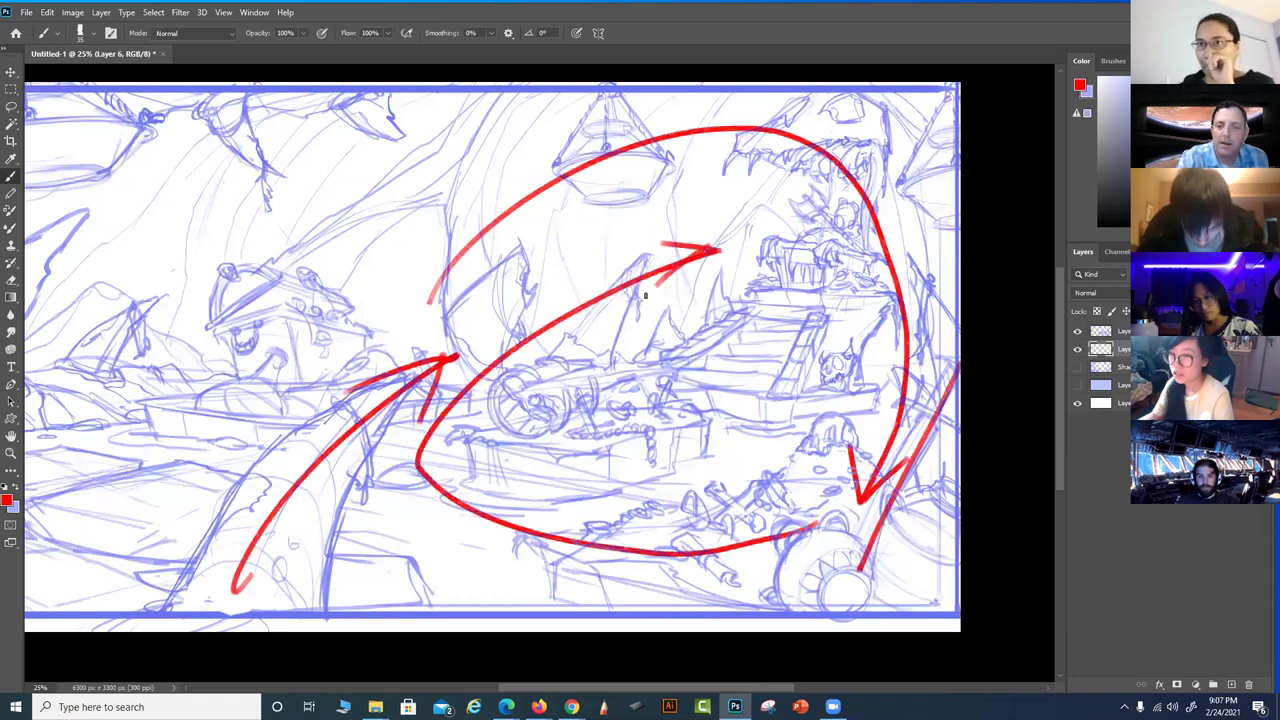
key(ctrl+z)
key(ctrl+z)
key(ctrl+z)
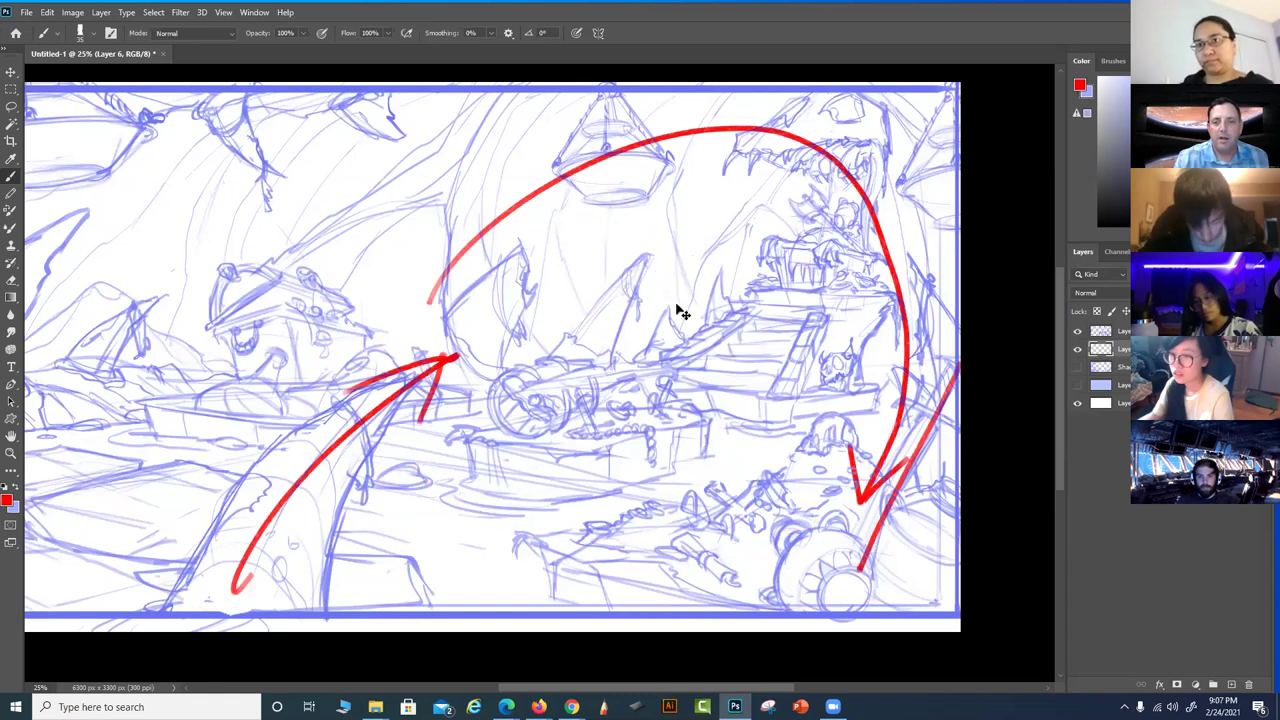
key(ctrl+z)
key(ctrl+z)
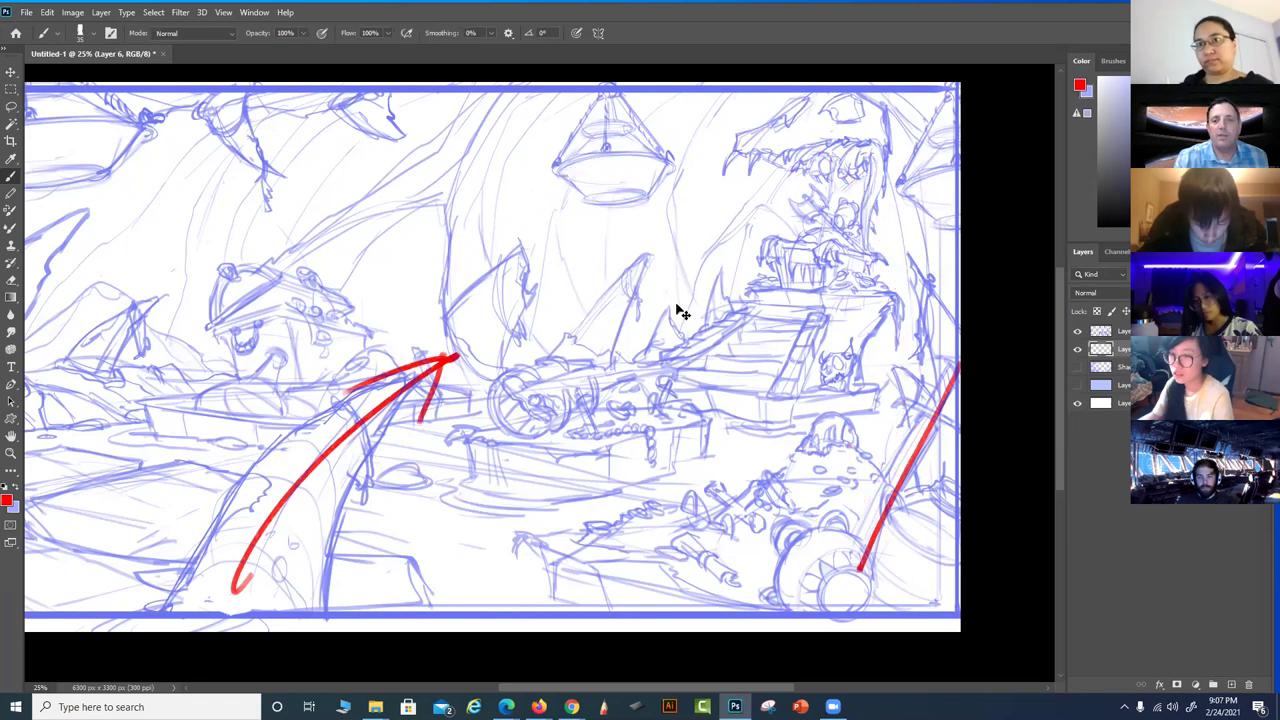
drag(591, 366, 647, 267)
drag(467, 366, 532, 255)
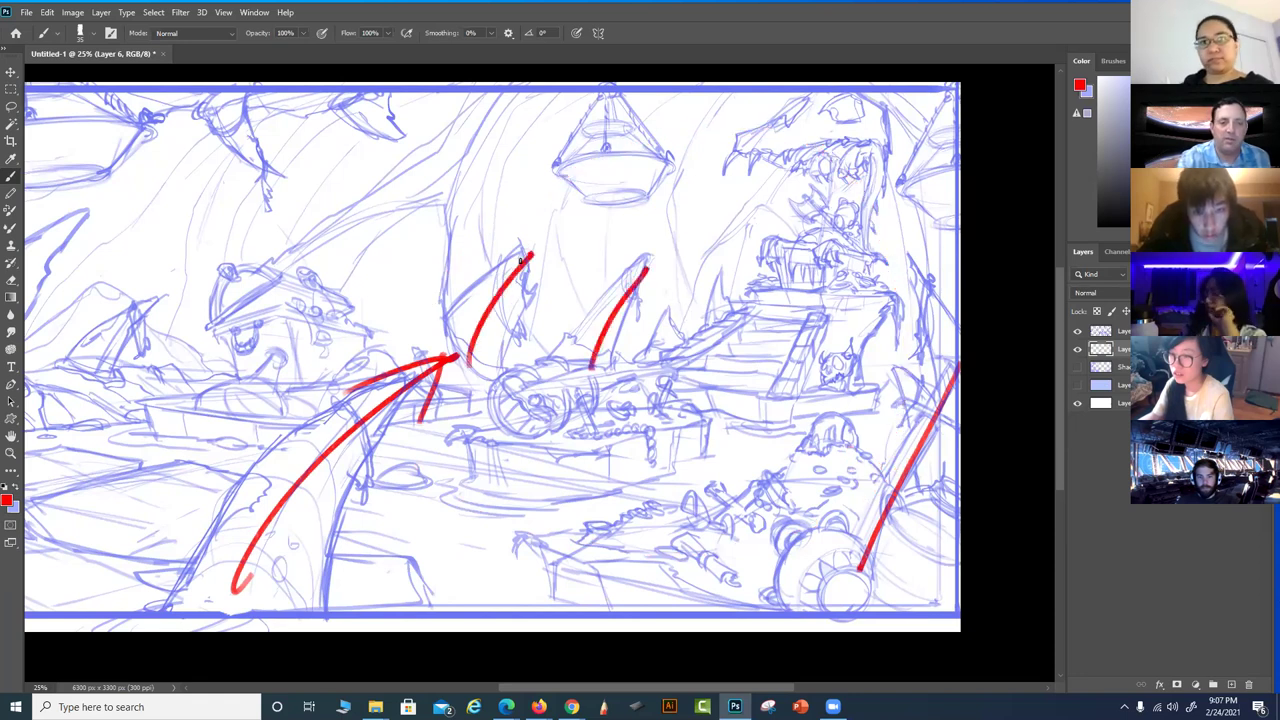
drag(339, 326, 447, 189)
drag(400, 365, 628, 403)
drag(148, 450, 236, 268)
drag(176, 168, 112, 495)
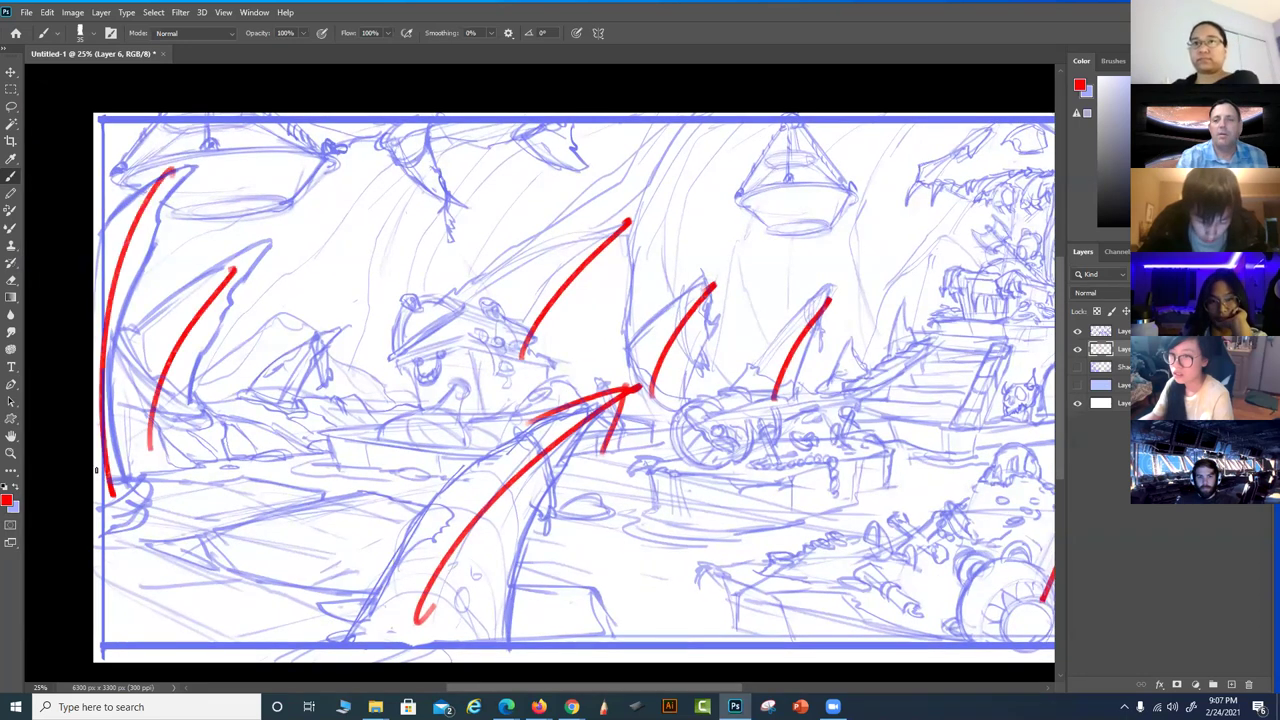
key(ctrl+z)
key(ctrl+z)
key(ctrl+z)
key(ctrl+z)
key(ctrl+z)
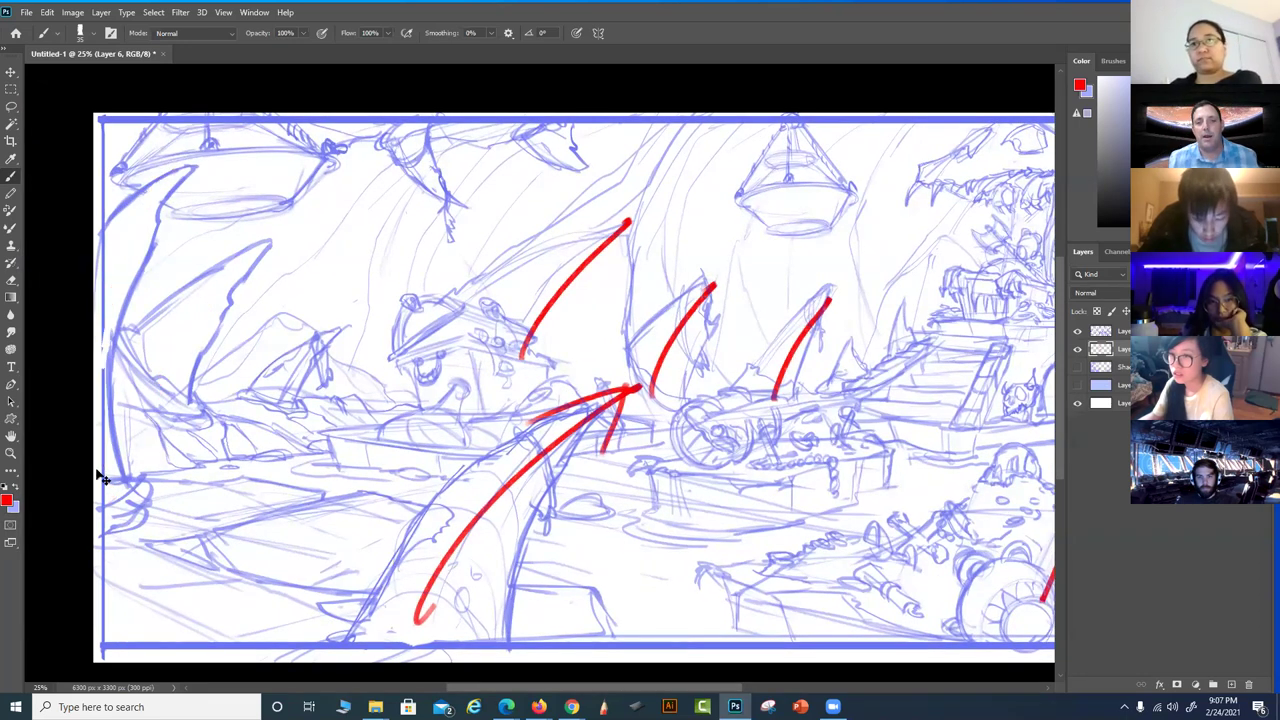
key(ctrl+z)
drag(830, 502, 658, 494)
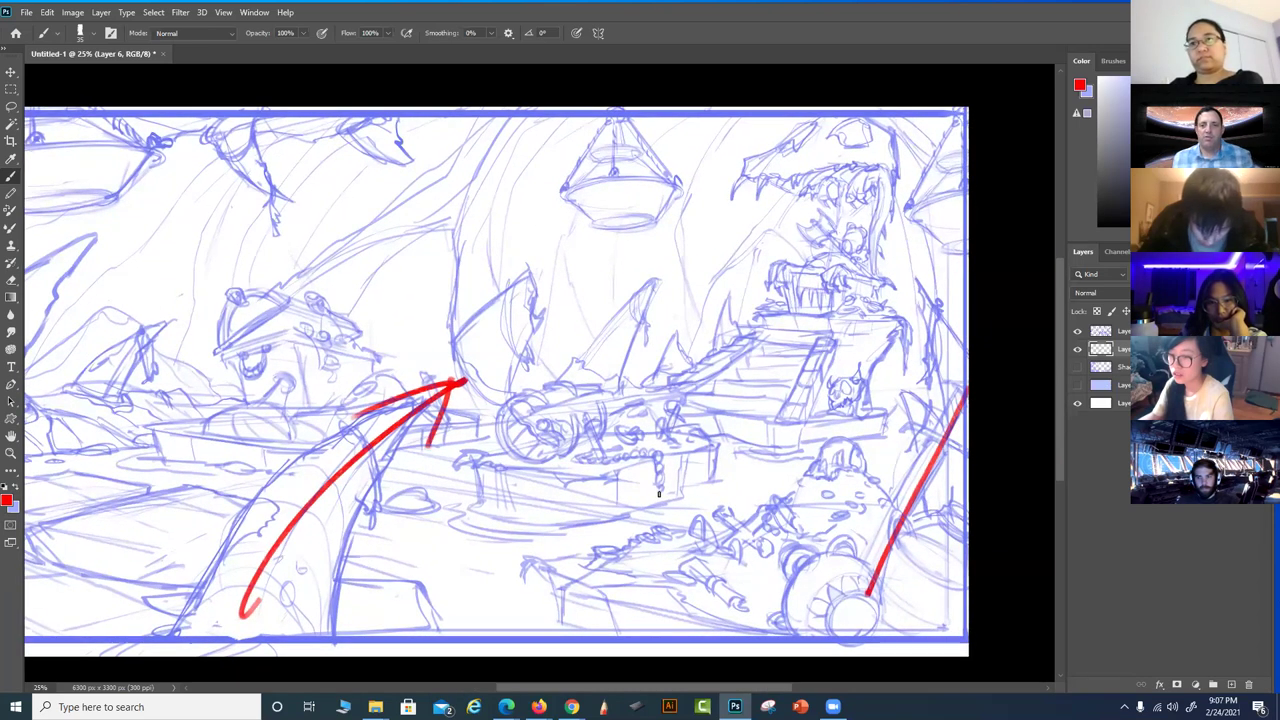
mouse_move(872, 289)
mouse_down()
mouse_move(863, 113)
mouse_move(744, 258)
mouse_move(895, 205)
mouse_up()
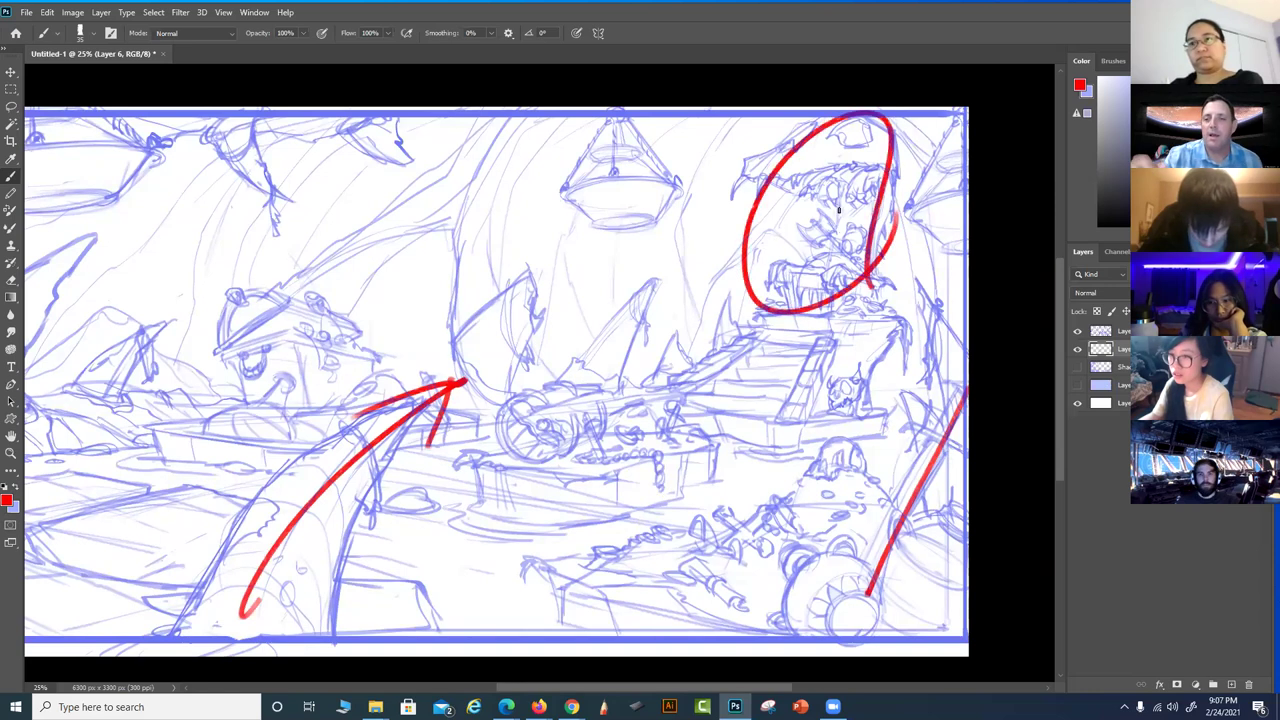
key(ctrl+z)
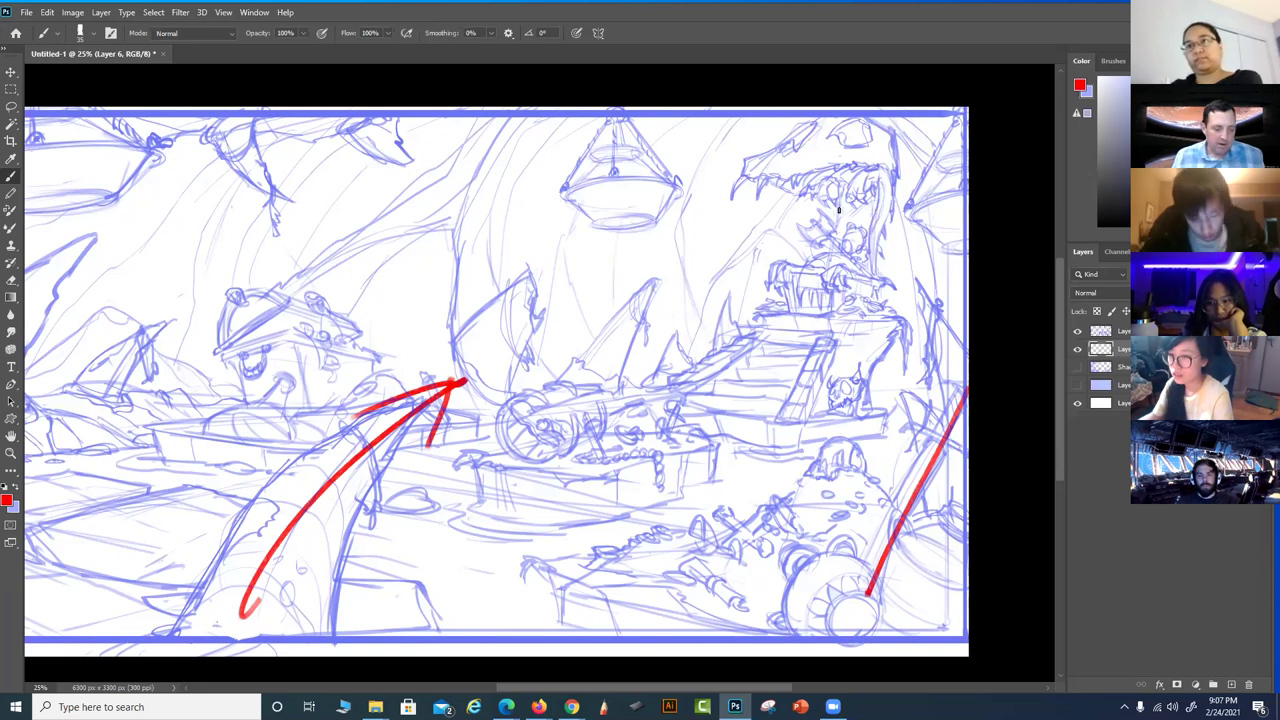
key(ctrl+z)
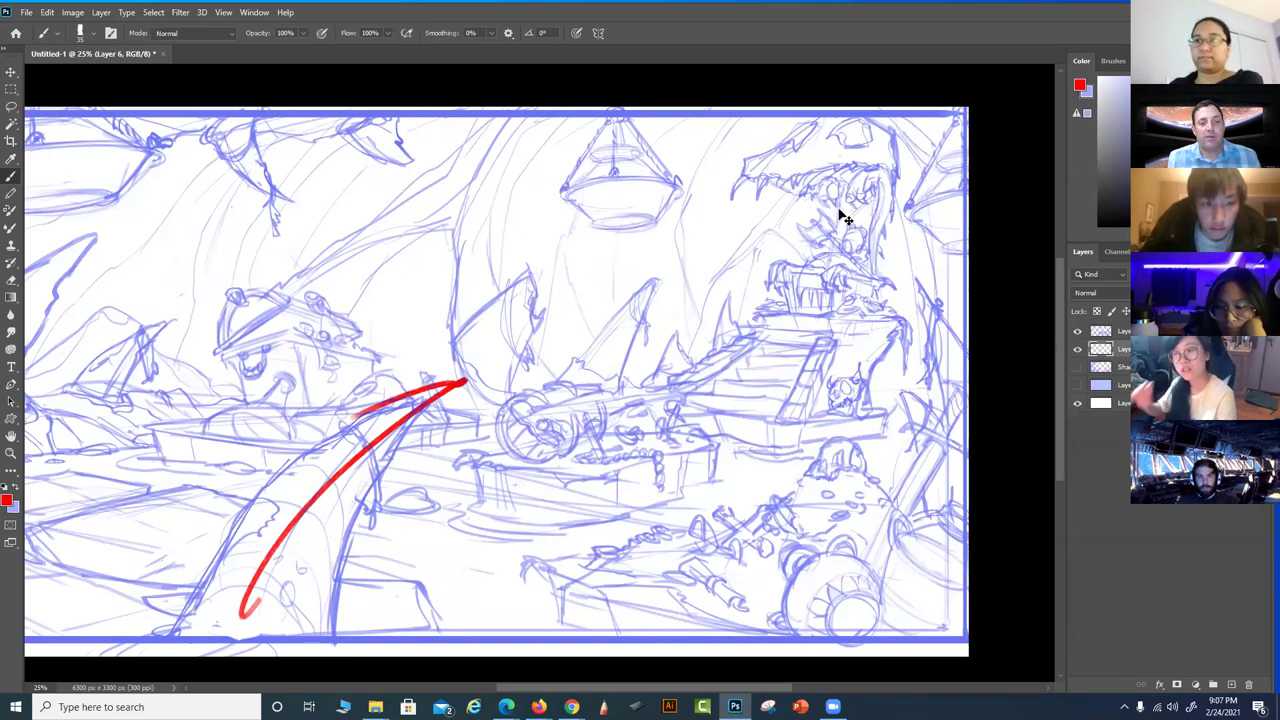
key(ctrl+z)
mouse_move(569, 509)
mouse_down()
mouse_move(700, 511)
mouse_move(714, 494)
mouse_up()
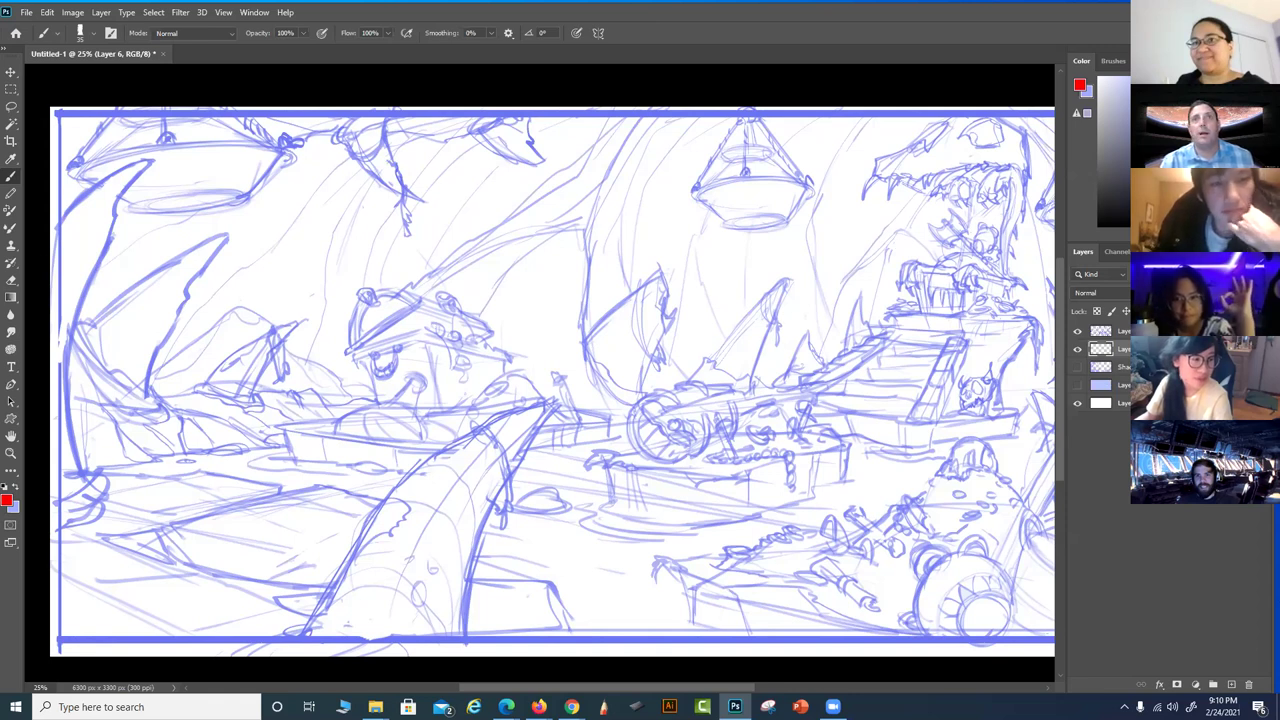
Hide the blue sketch layers, add blank Layer 7, and save to the Desktop as the throne-room demo PSD
drag(1077, 331, 1078, 350)
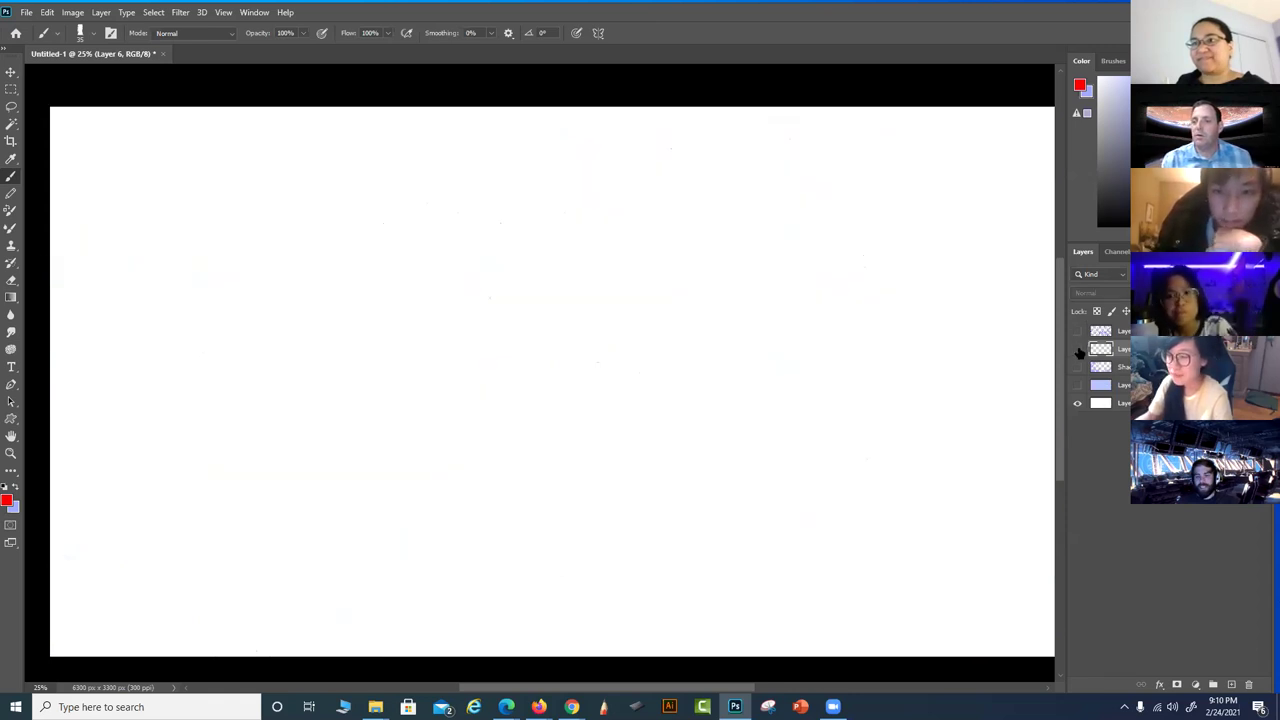
click(1231, 684)
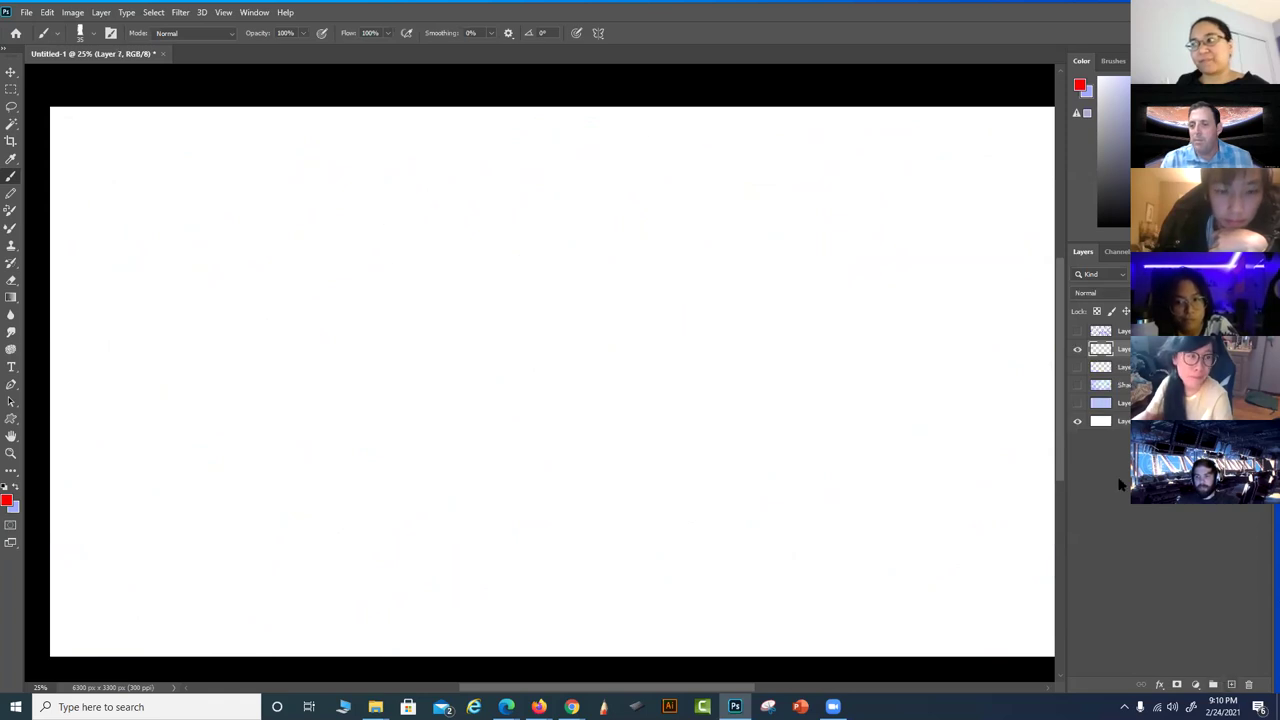
click(26, 12)
click(46, 172)
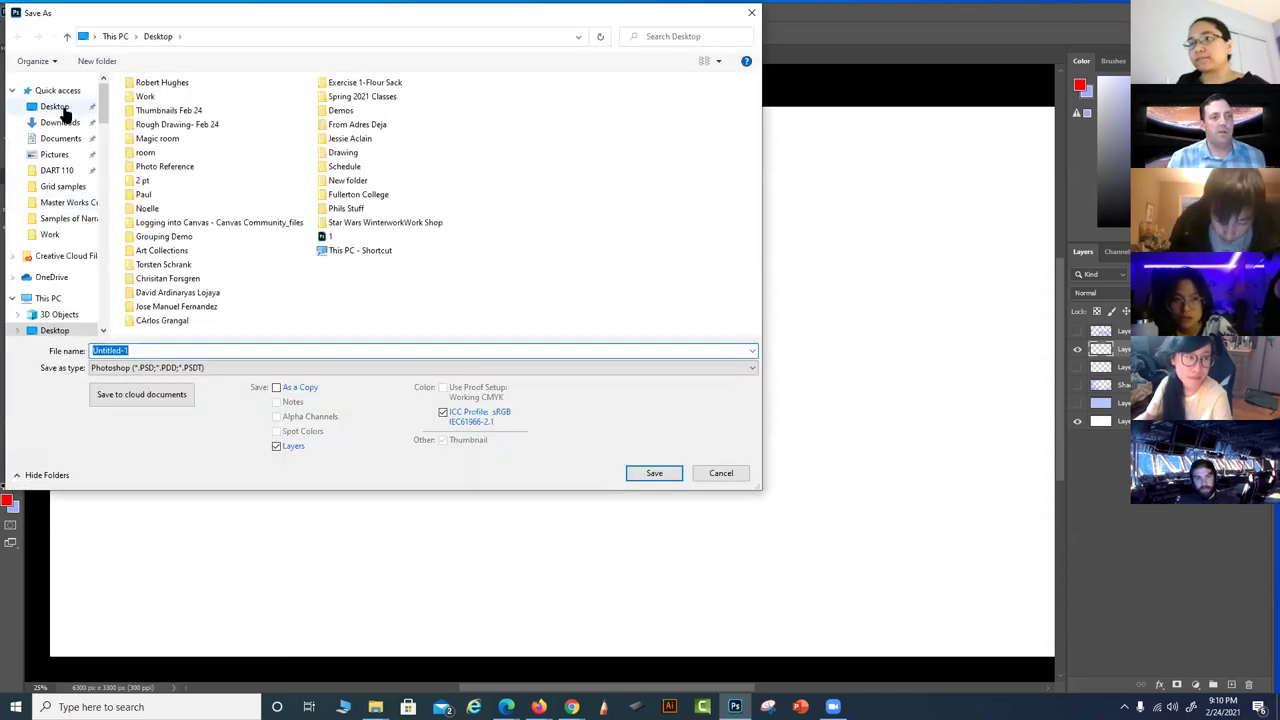
click(56, 107)
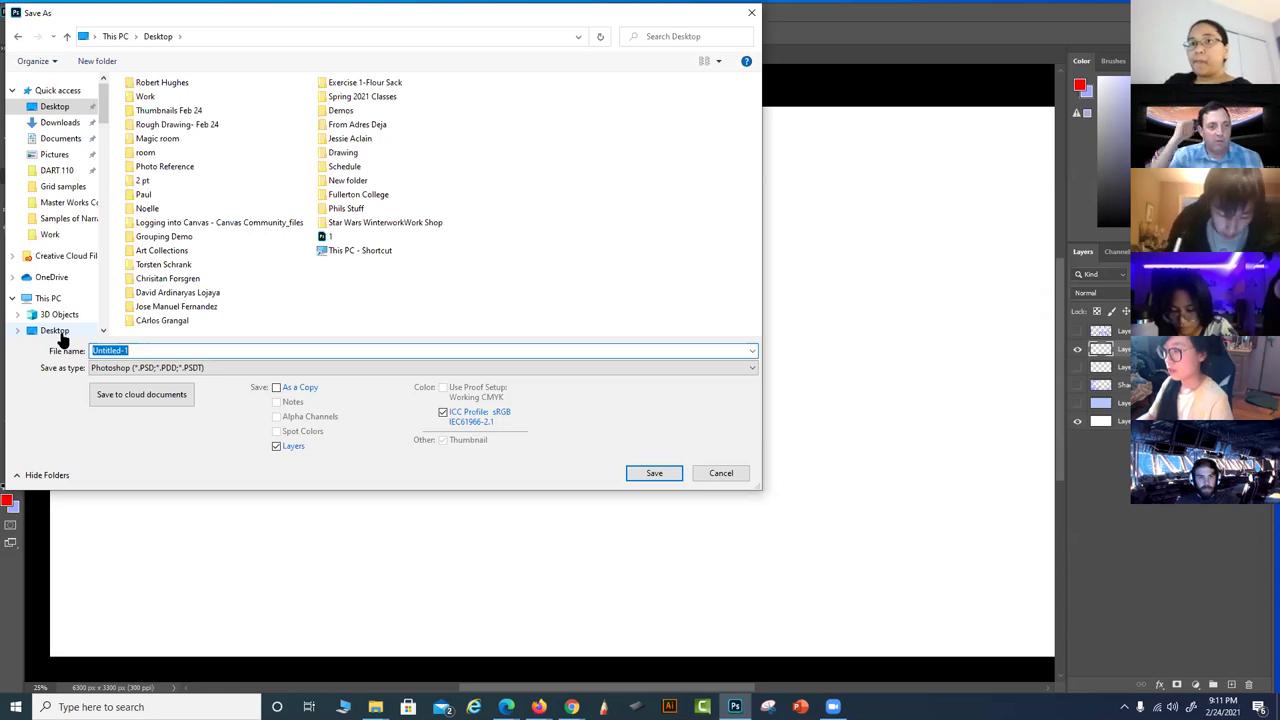
text(P)
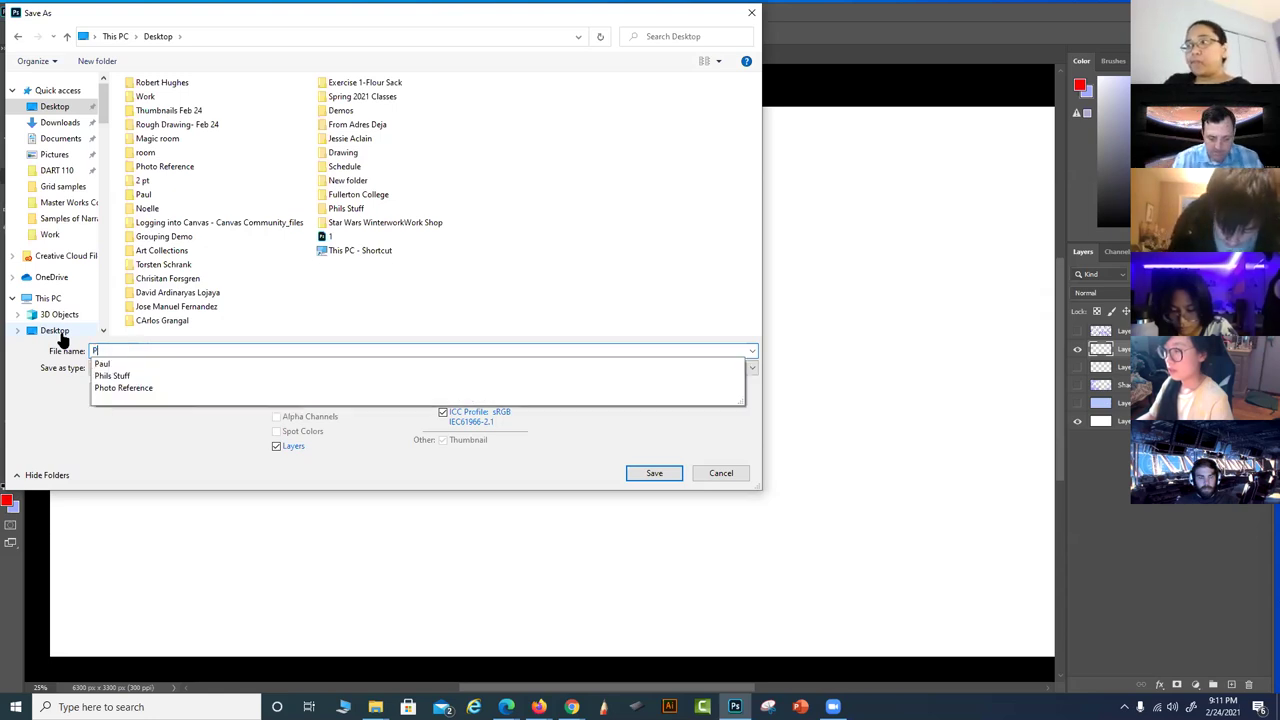
text(hils Demo 1)
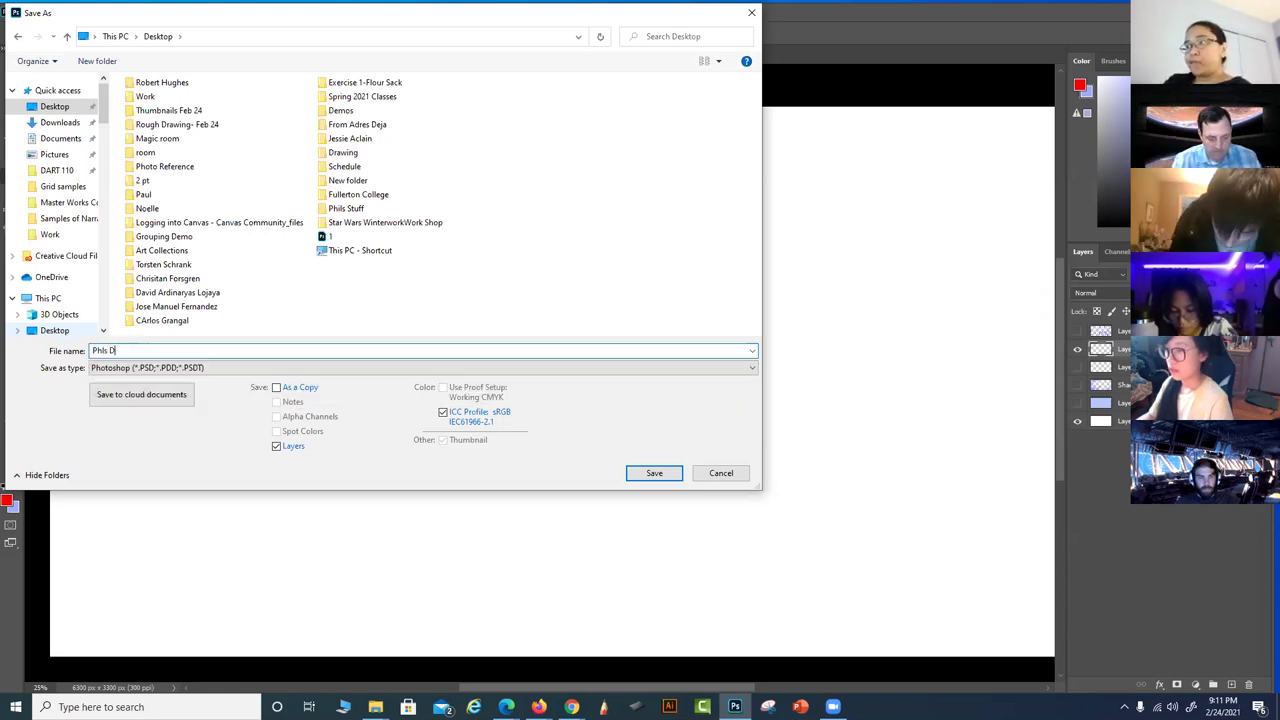
text(rone Room)
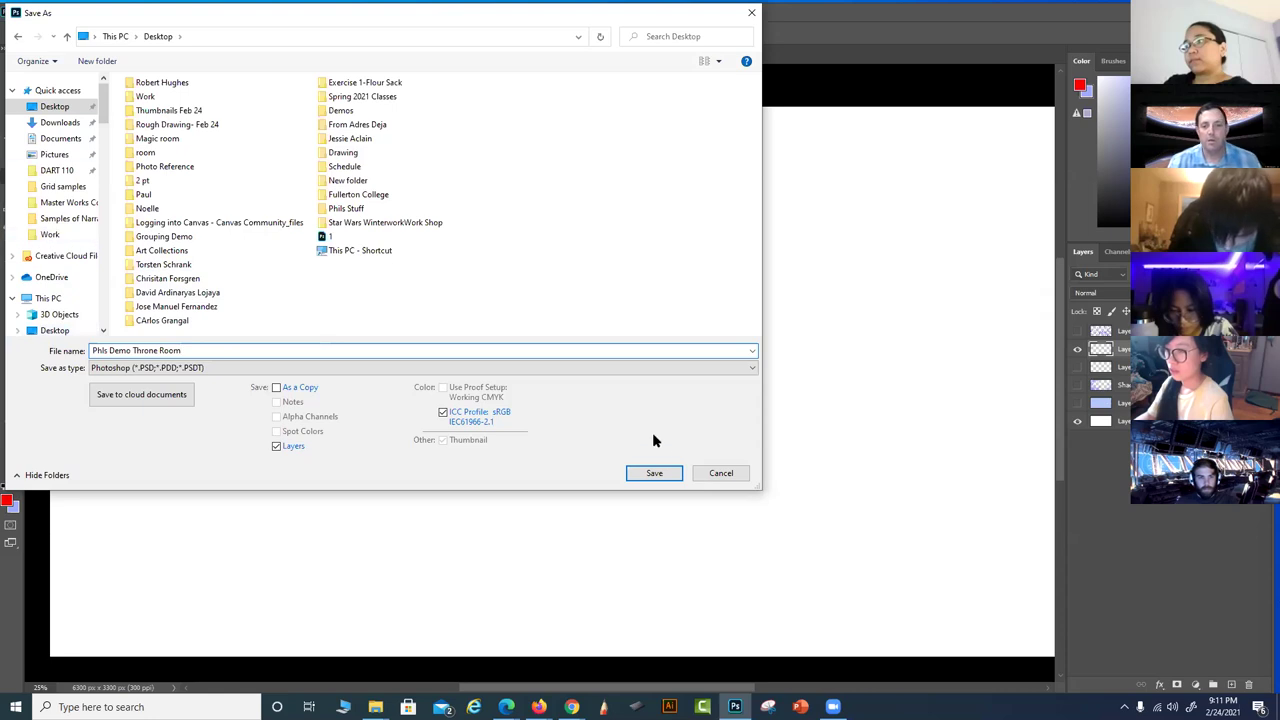
click(654, 473)
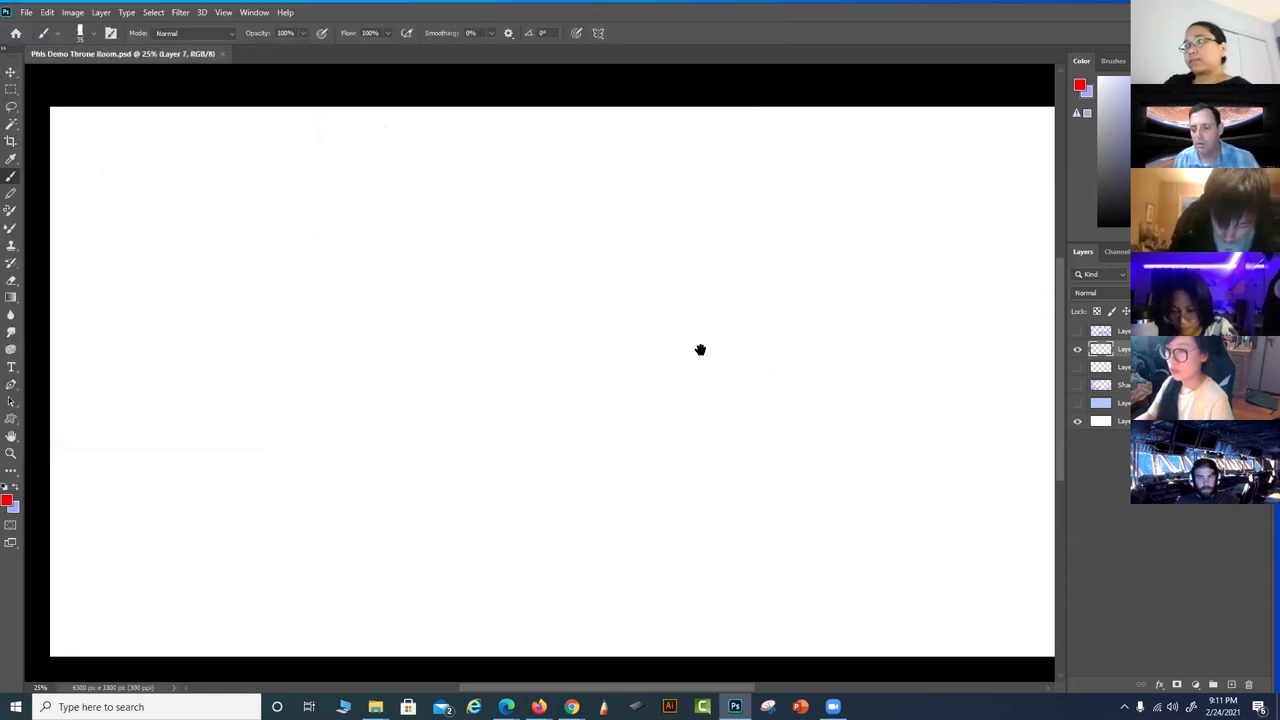
Zoom in on the canvas and select the 15 px round brush preset
key(ctrl+equal)
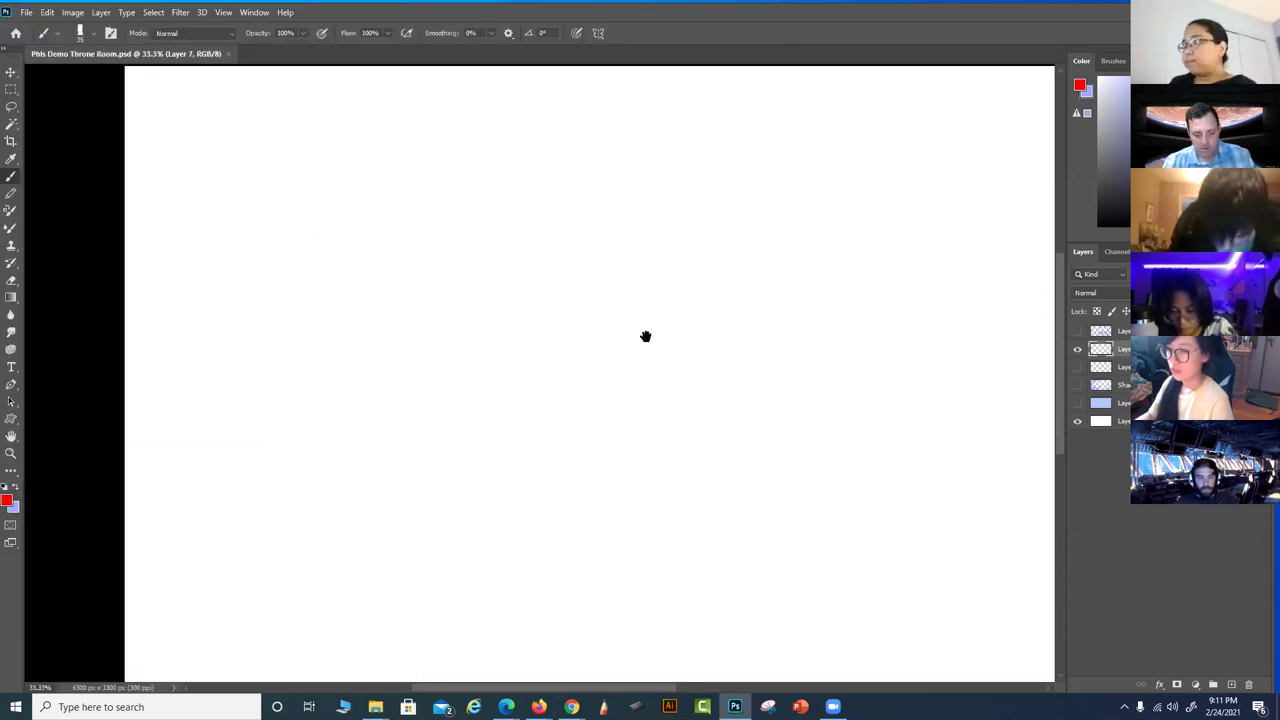
right_click(316, 416)
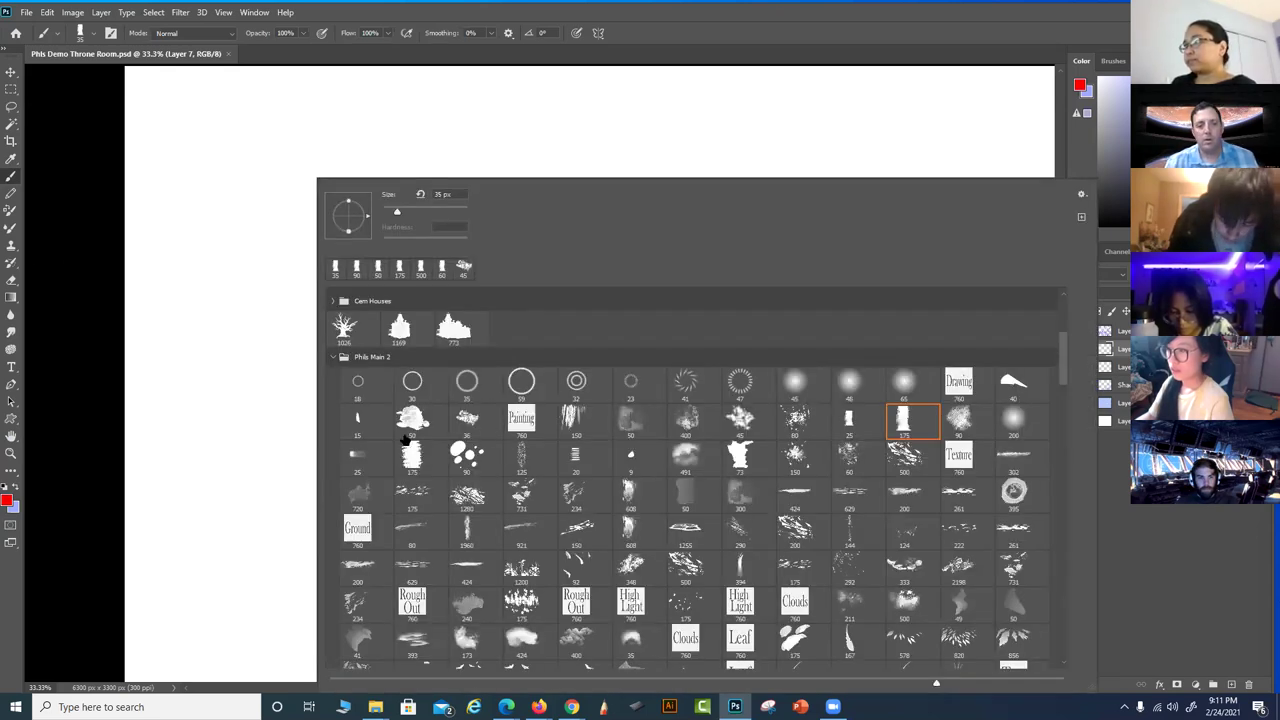
click(362, 422)
click(933, 20)
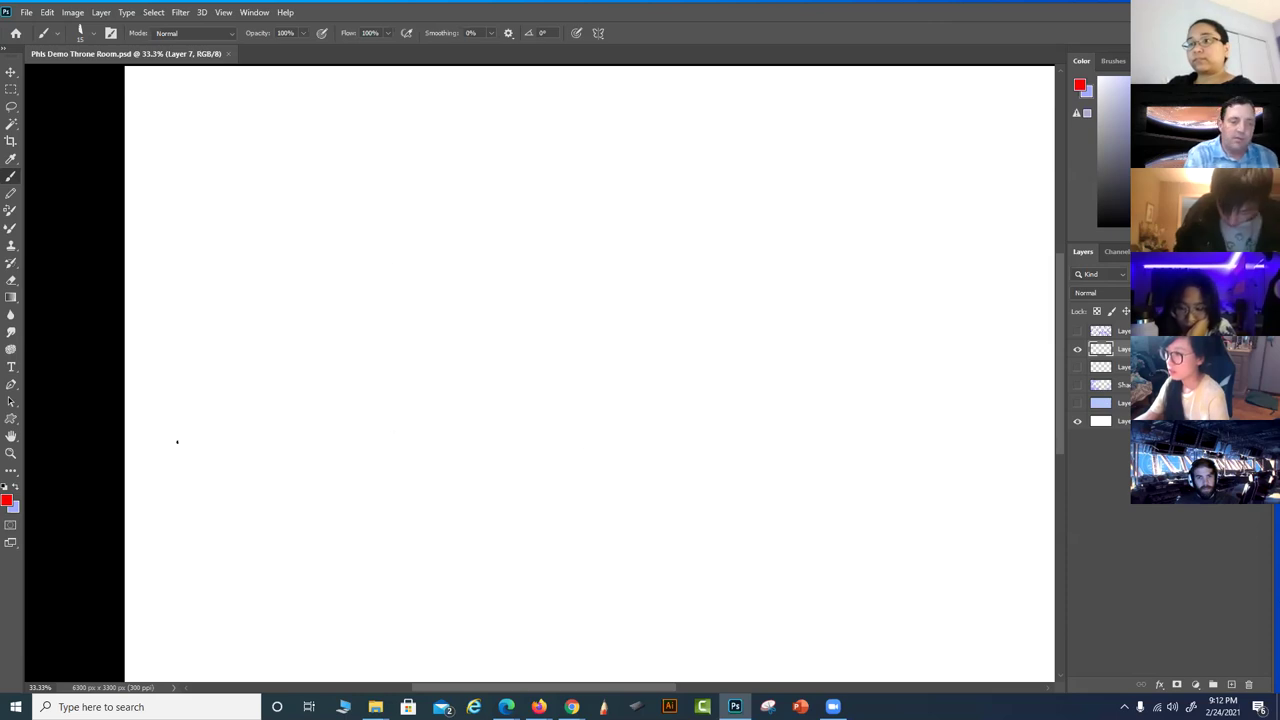
Draw a straight red horizon line across the canvas and switch the foreground colour to blue
mouse_move(140, 454)
mouse_down()
mouse_move(871, 460)
mouse_move(1047, 489)
mouse_up()
drag(814, 537, 696, 529)
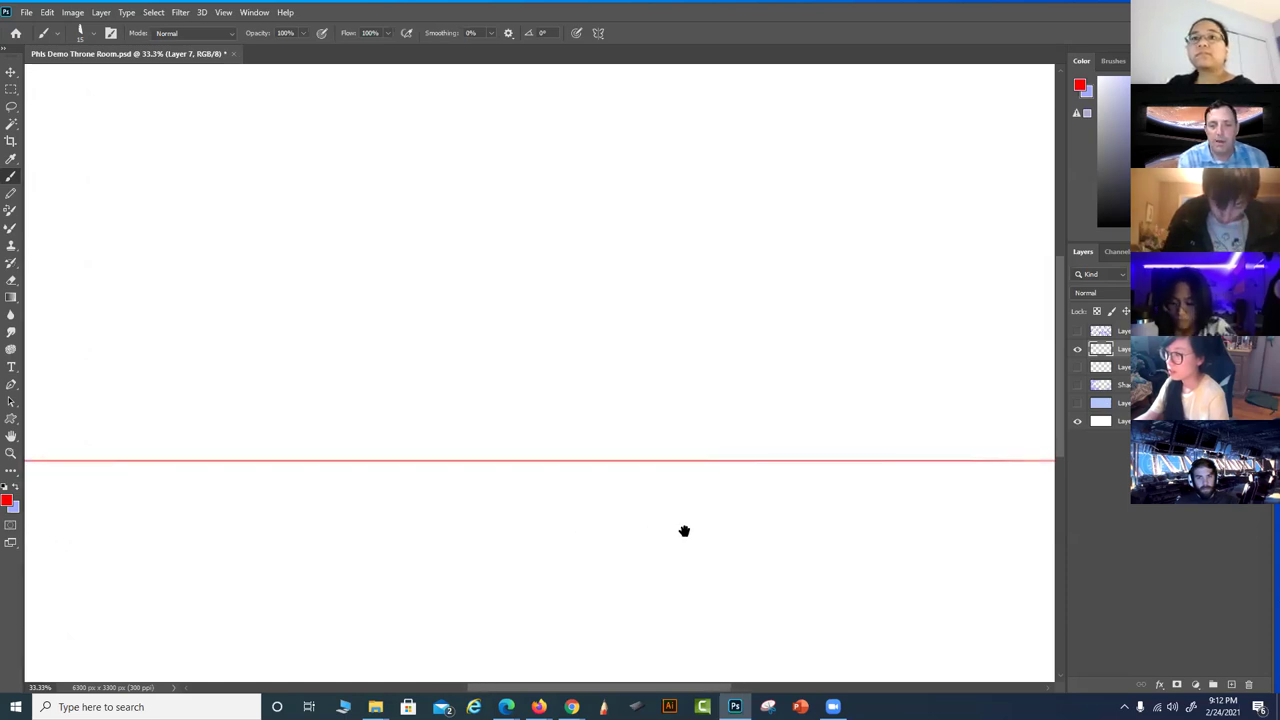
drag(857, 500, 869, 477)
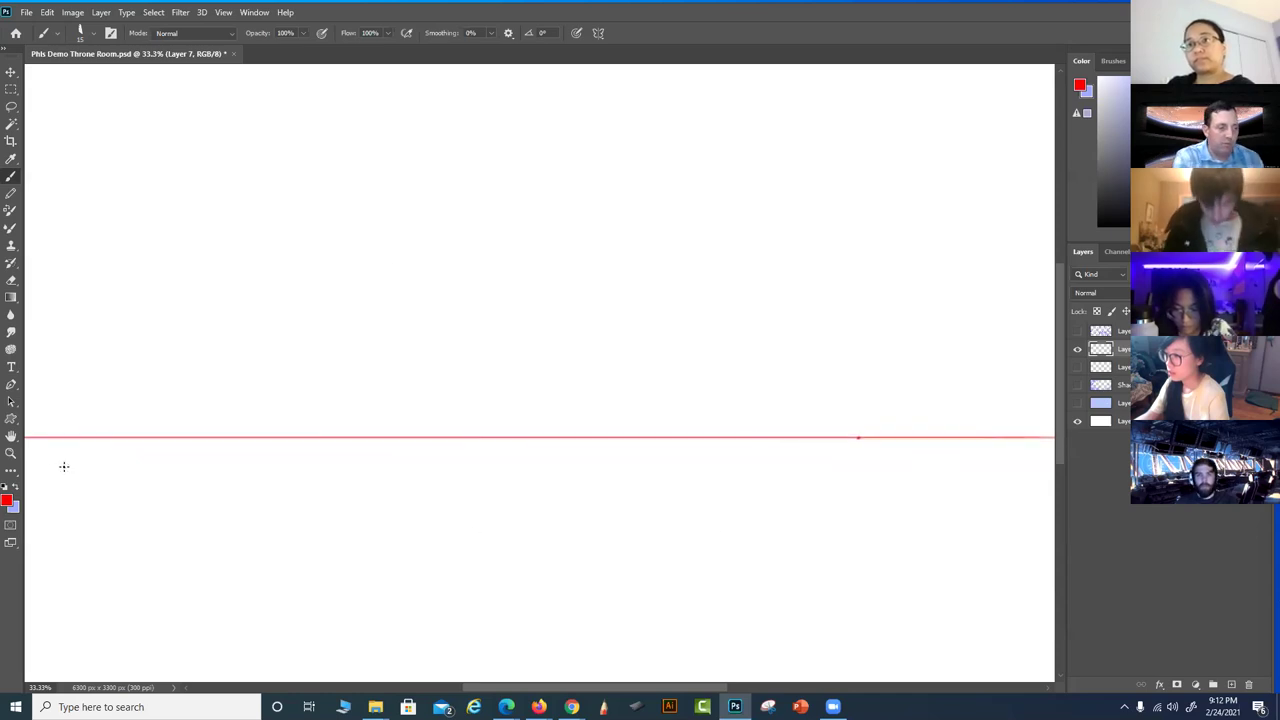
click(15, 488)
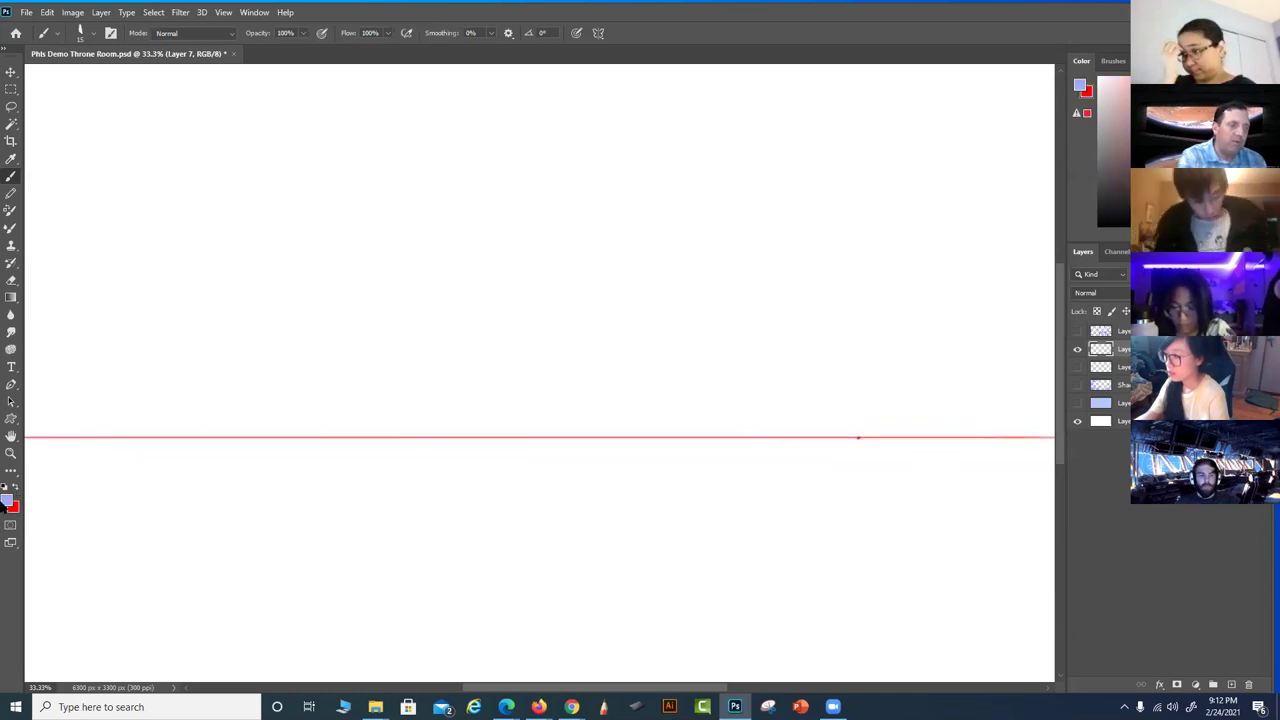
click(9, 499)
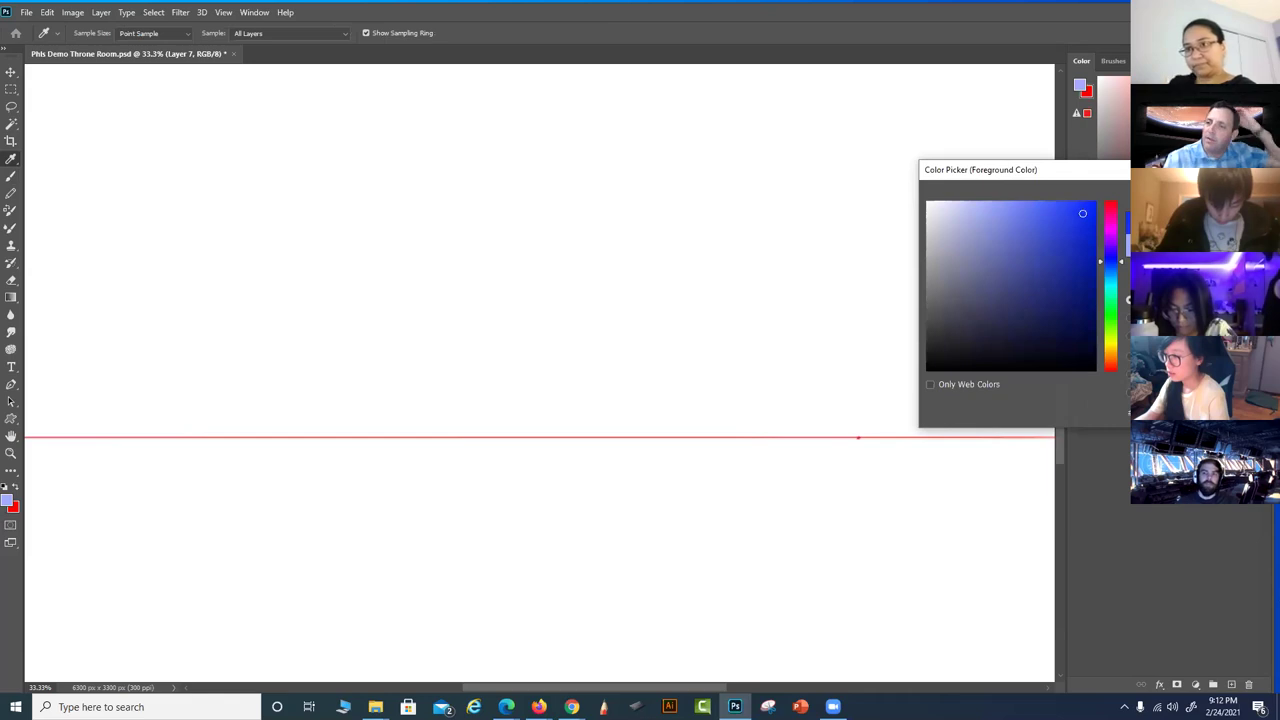
key(Return)
mouse_move(869, 497)
mouse_down()
mouse_move(834, 480)
mouse_move(807, 488)
mouse_up()
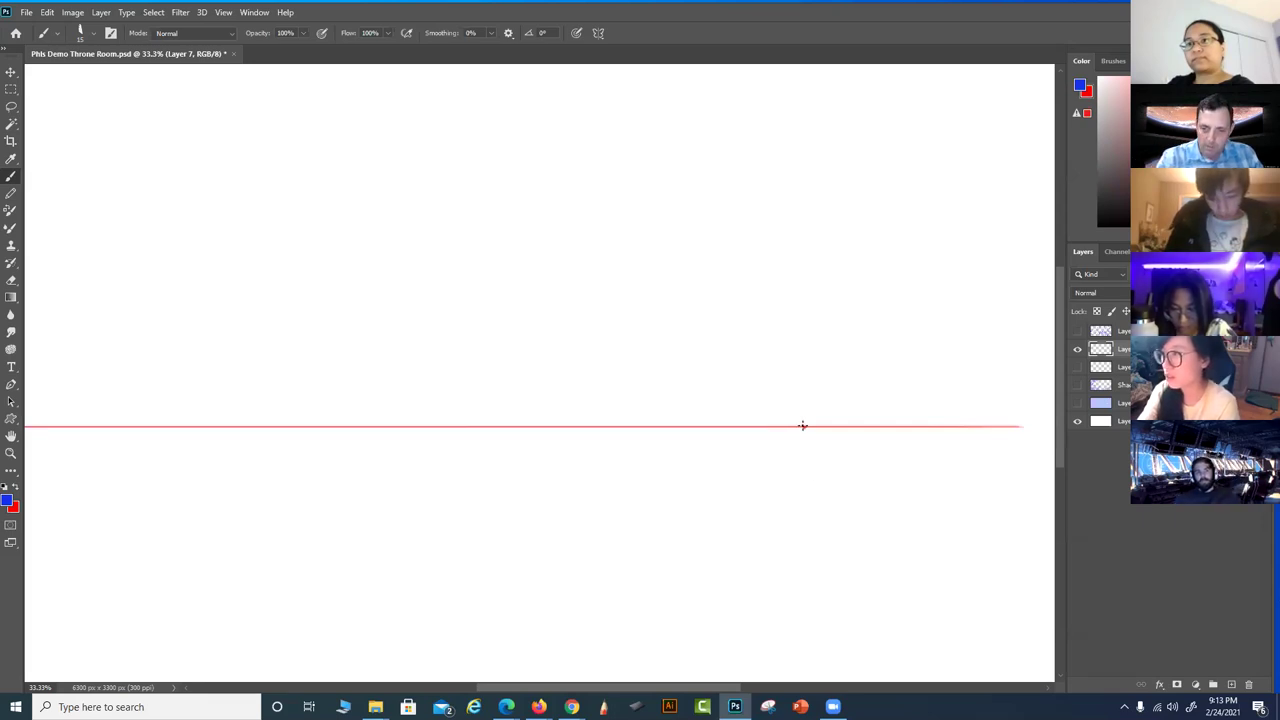
Draw a blue triangle rising from the horizon point, erasing the stray horizontal and diagonal strokes
mouse_move(803, 427)
mouse_down()
mouse_move(488, 557)
mouse_move(409, 563)
mouse_up()
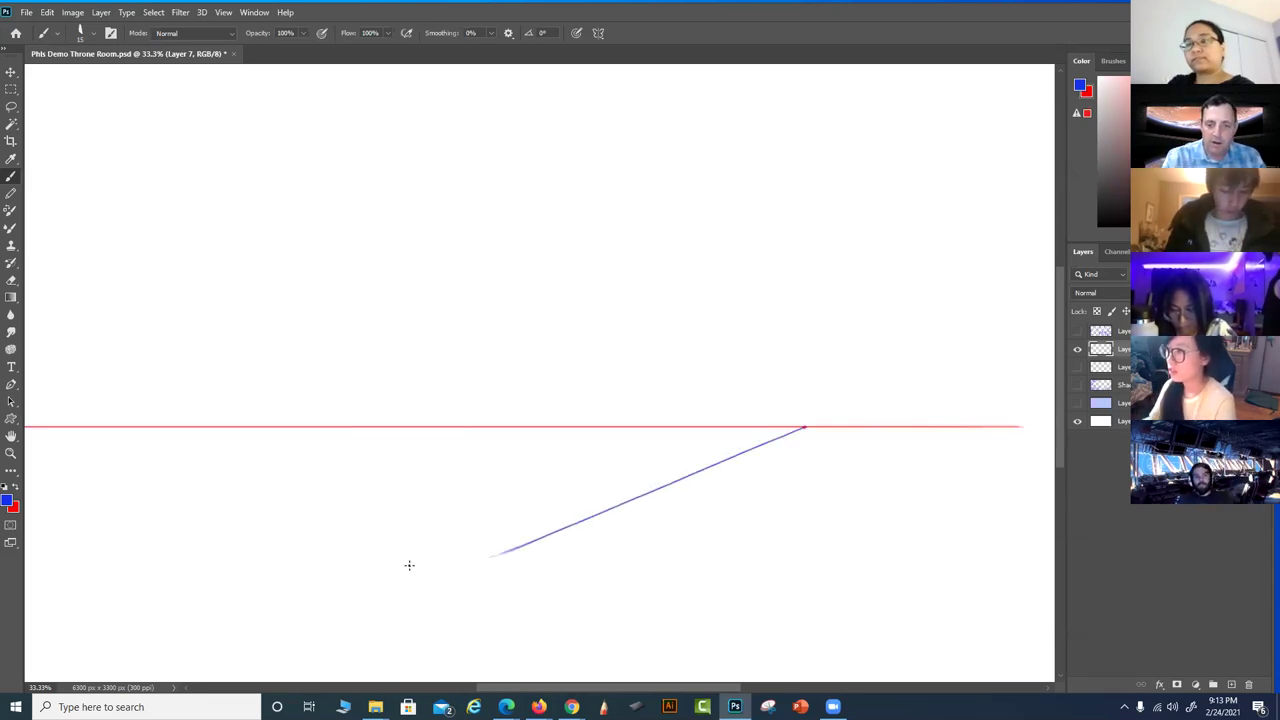
drag(626, 505, 428, 504)
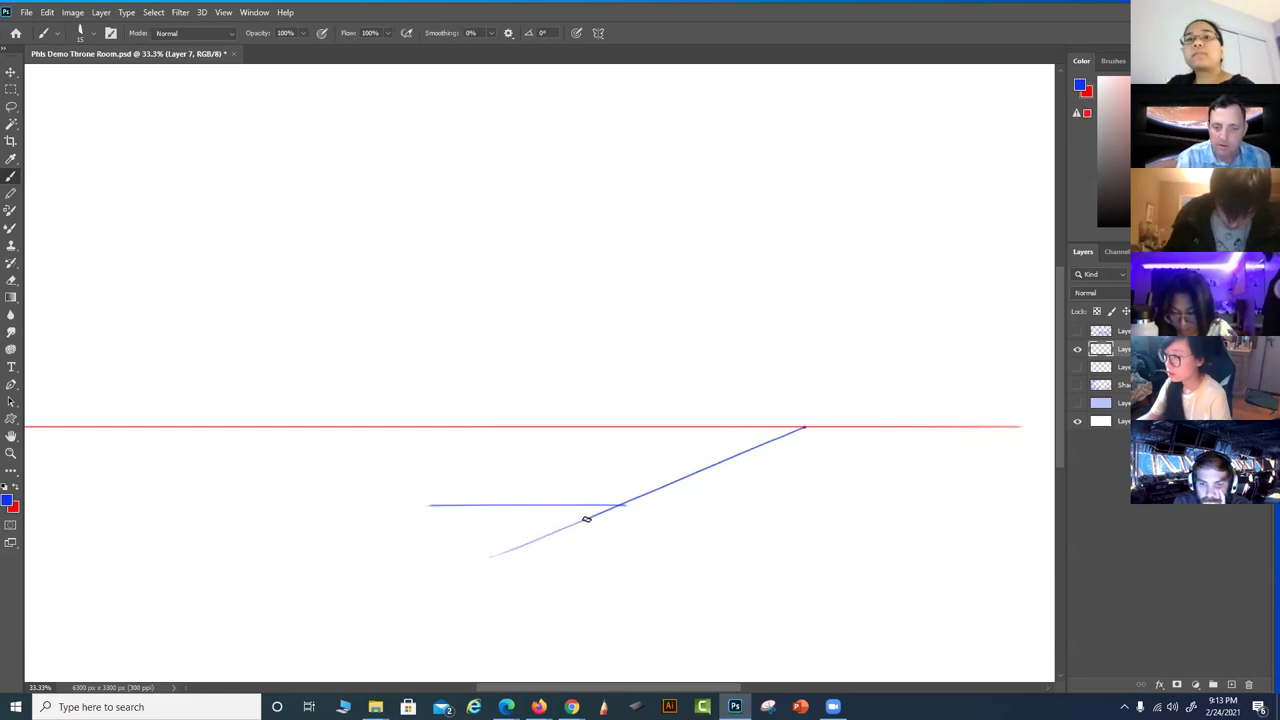
key(e)
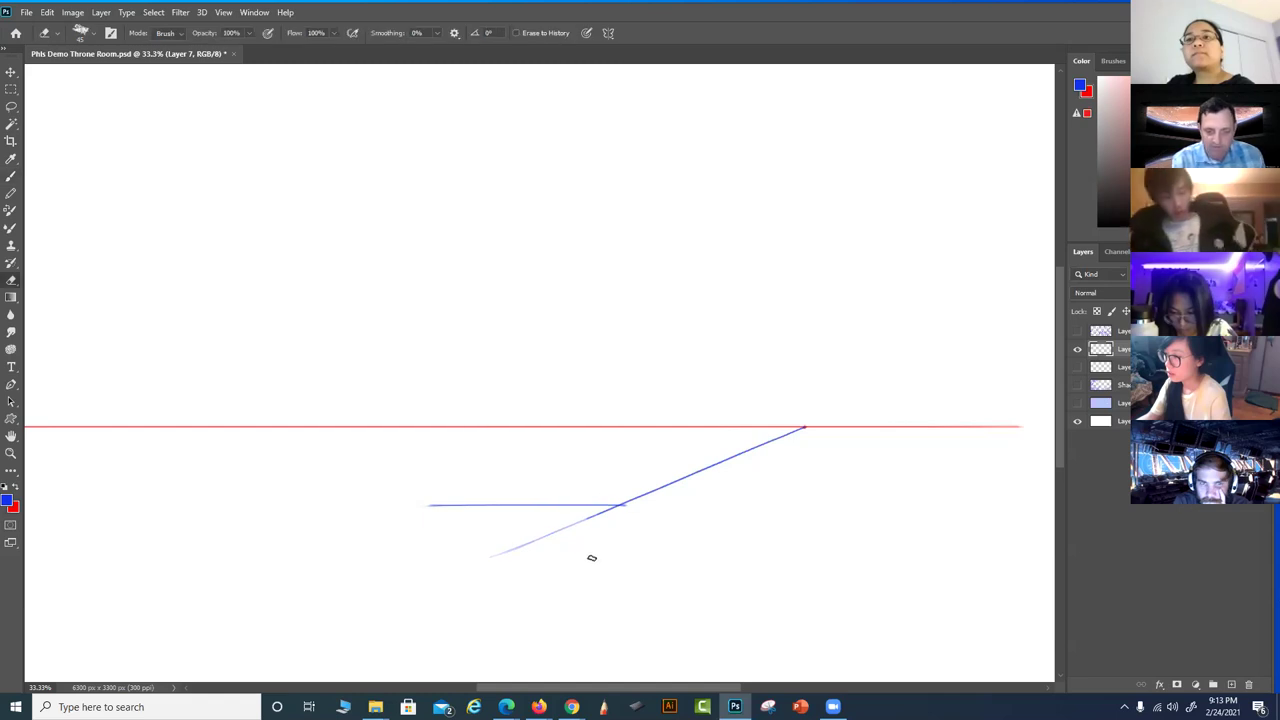
drag(500, 554, 600, 511)
key(b)
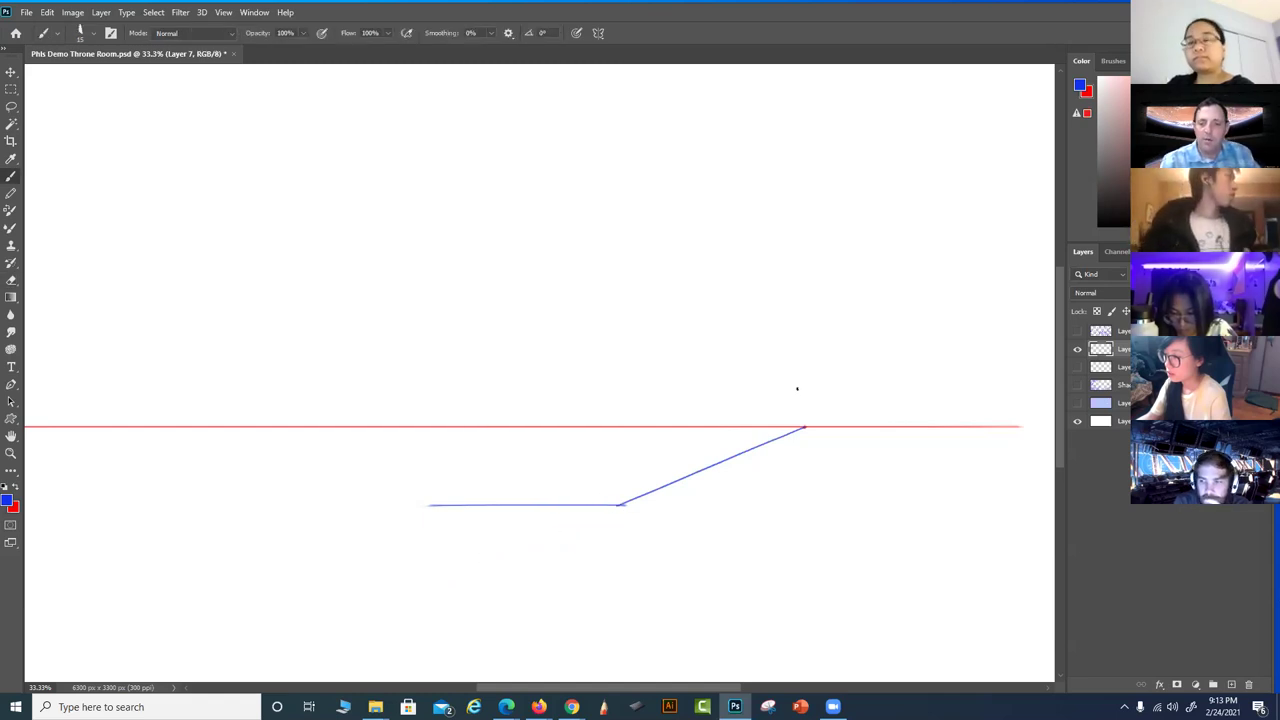
drag(803, 426, 803, 251)
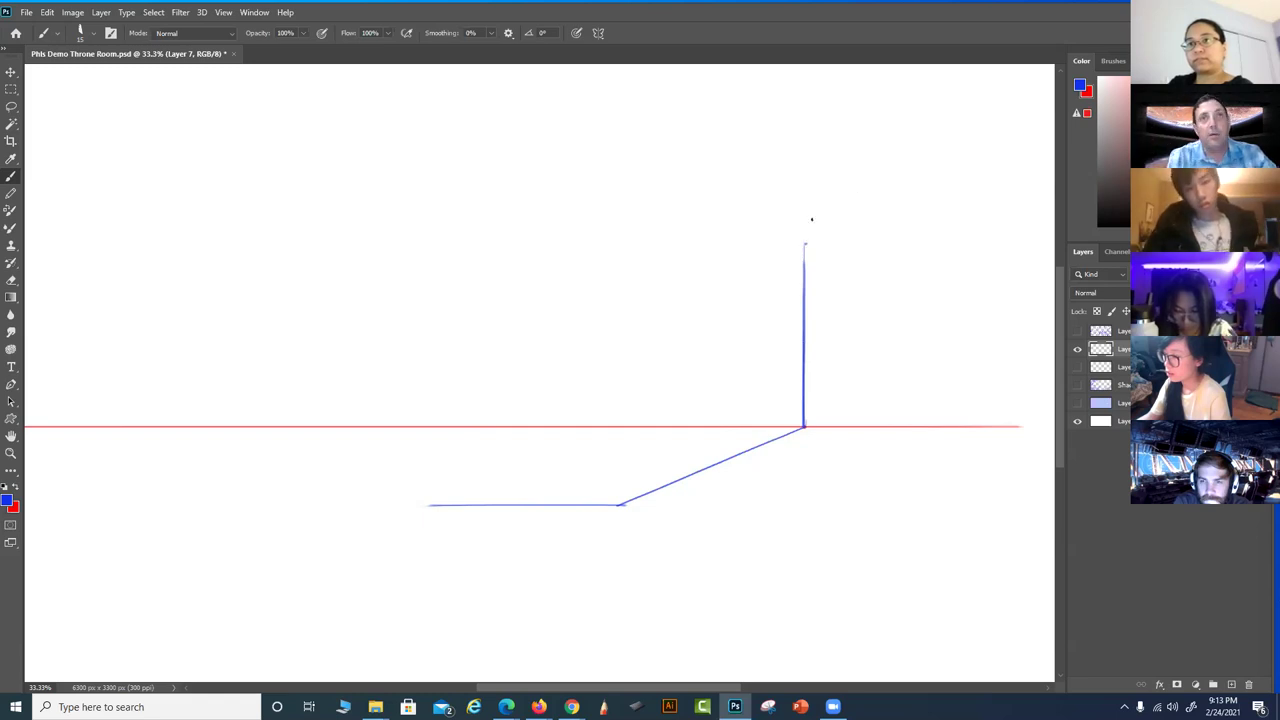
drag(806, 241, 703, 465)
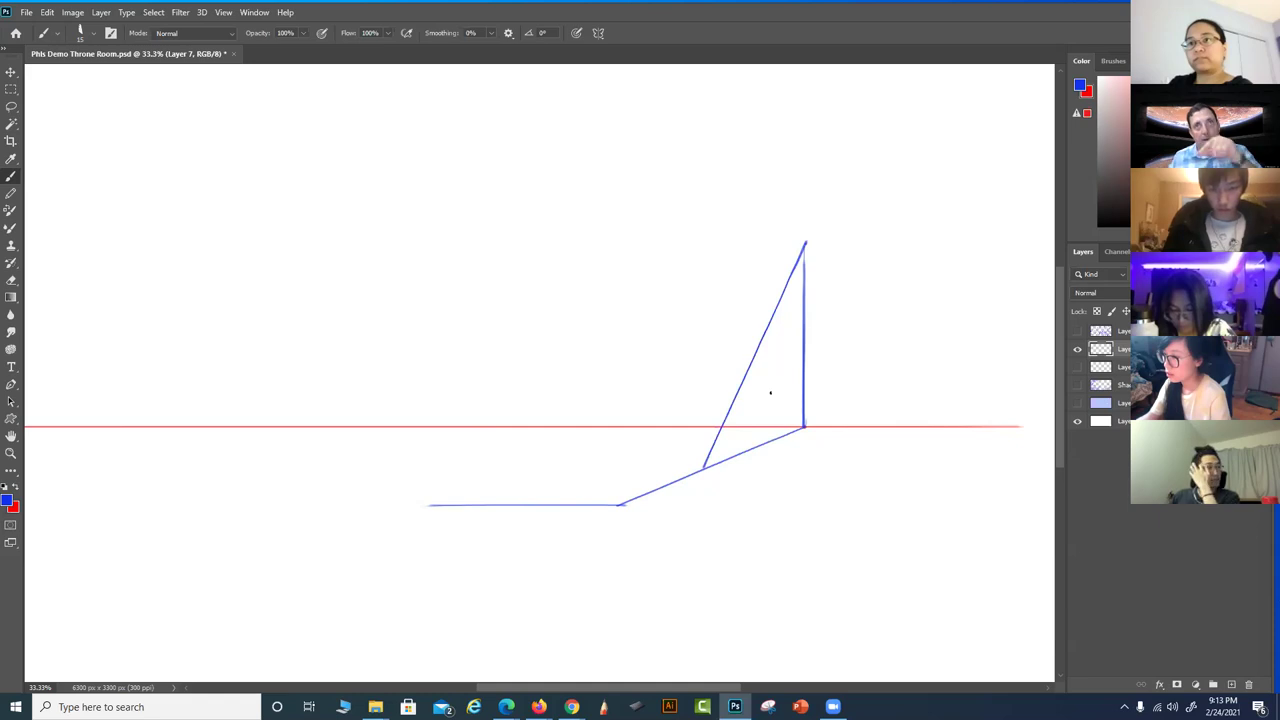
mouse_move(690, 474)
mouse_down()
mouse_move(599, 504)
mouse_move(462, 508)
mouse_up()
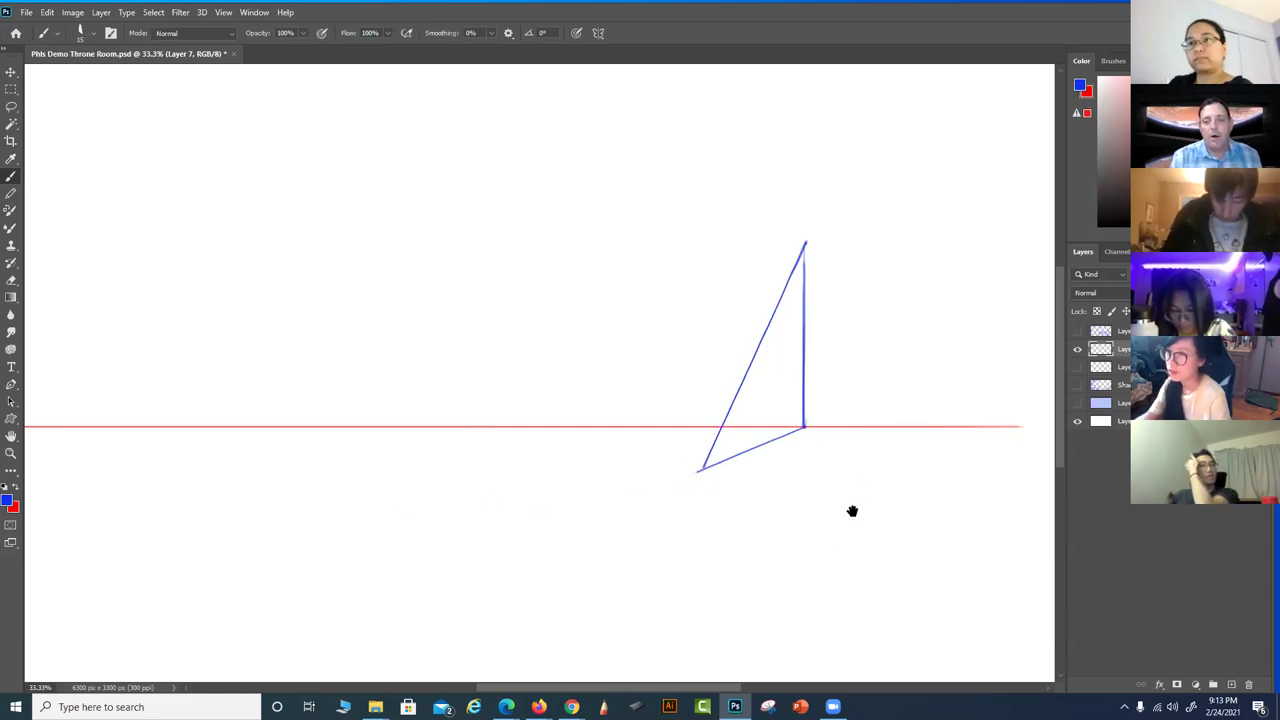
Add a base line and two long parallel slanted lines running off the canvas top
drag(851, 511, 826, 560)
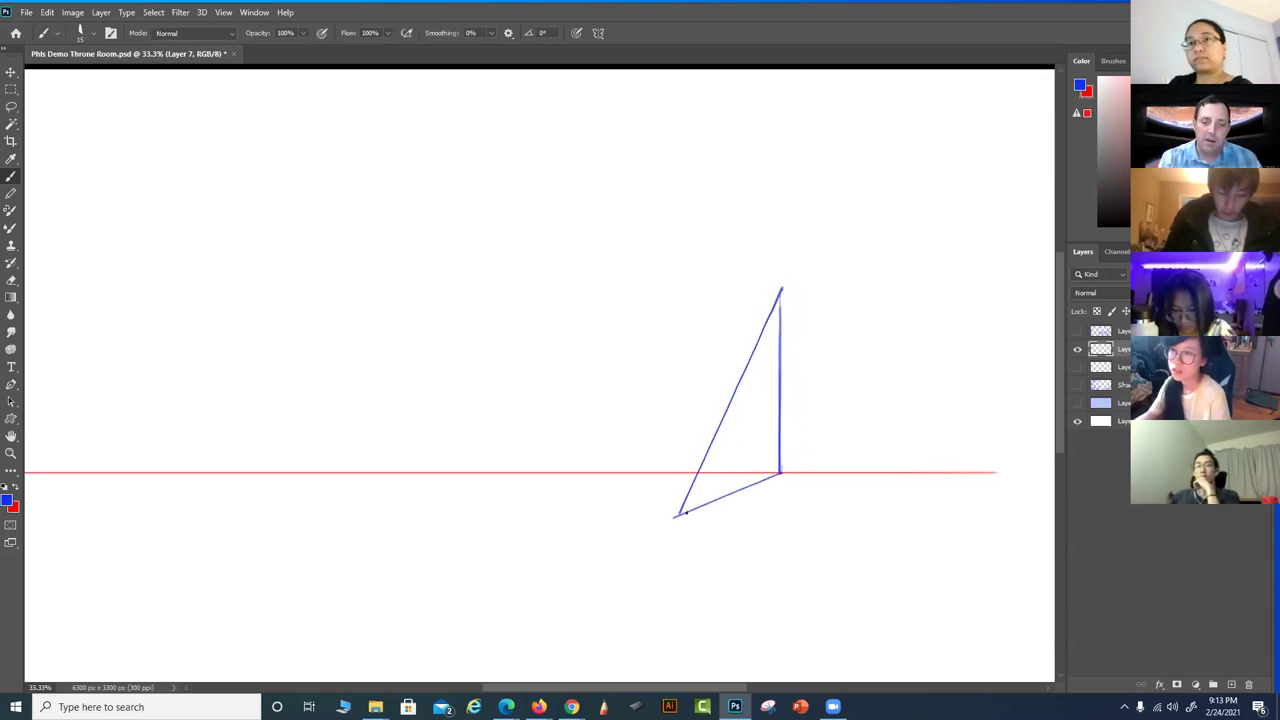
mouse_move(677, 516)
mouse_down()
mouse_move(520, 517)
mouse_move(686, 517)
mouse_up()
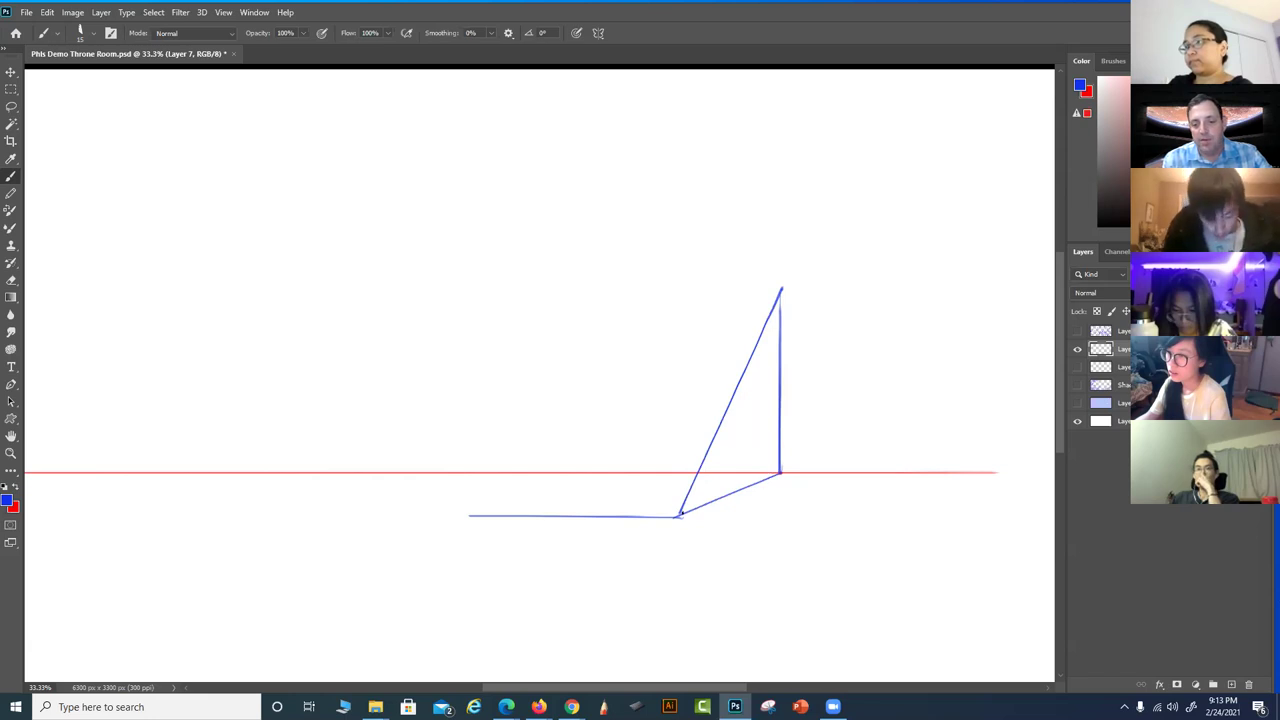
drag(680, 514, 910, 12)
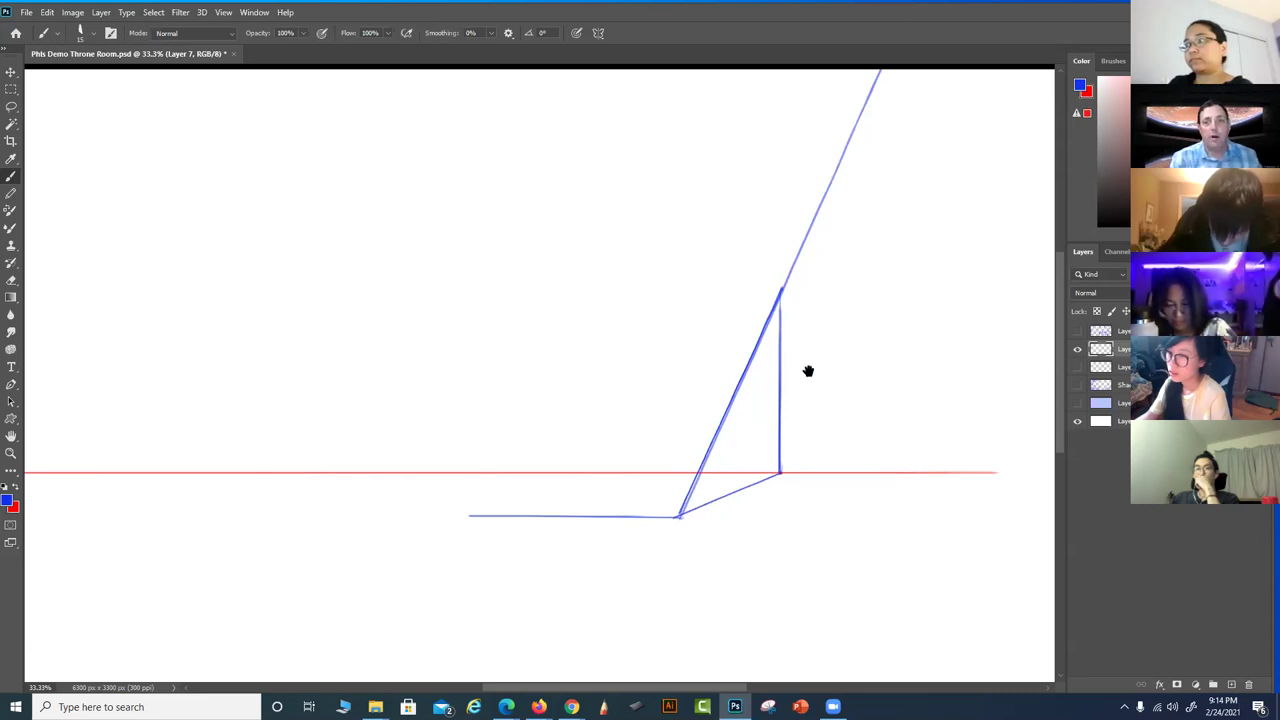
scroll(808, 369, up, 2)
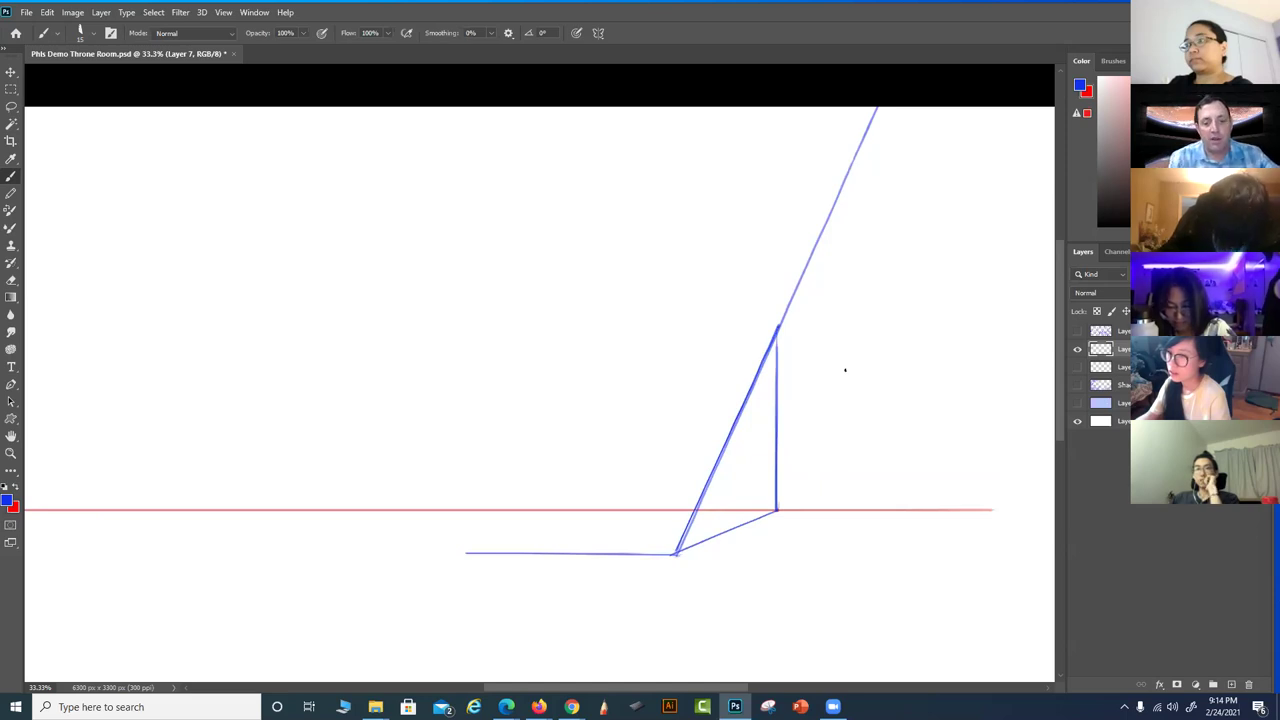
drag(467, 557, 827, 10)
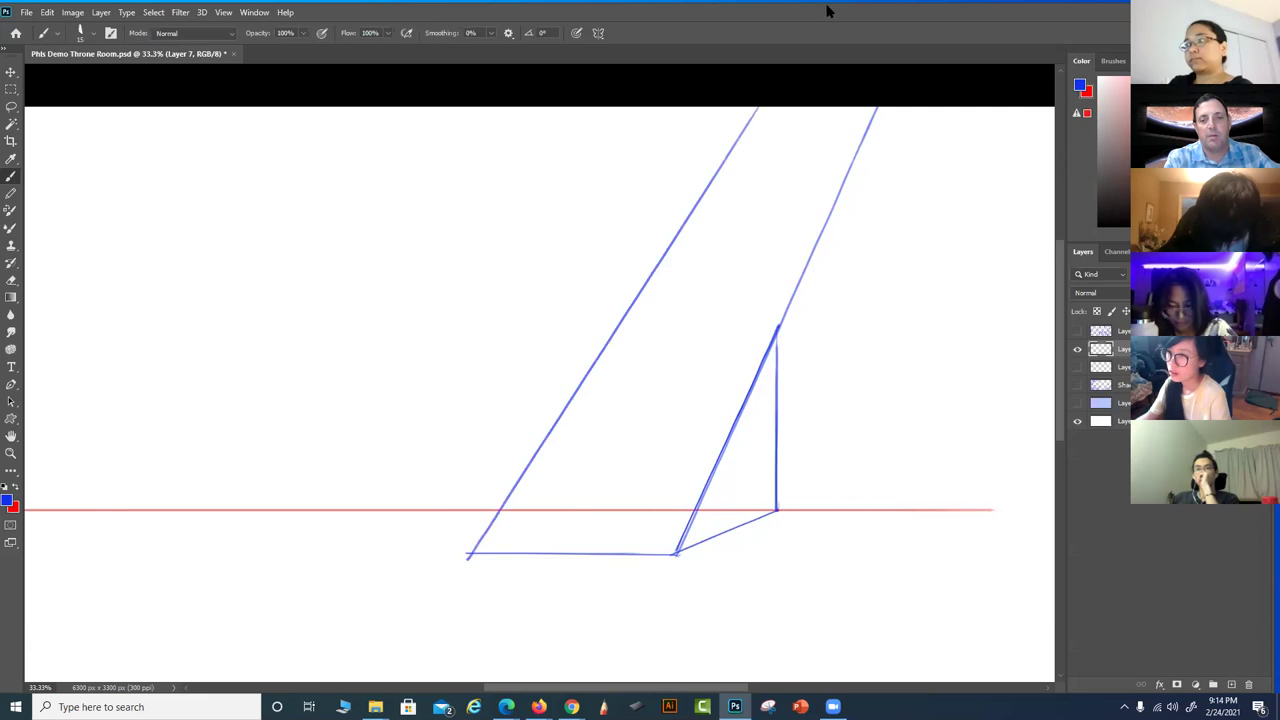
drag(546, 440, 728, 432)
drag(612, 390, 744, 390)
Undo five times, removing the strokes and new layer until the sketch and Shadows fill reappear
key(ctrl+z)
key(ctrl+z)
key(ctrl+z)
key(ctrl+z)
key(ctrl+z)
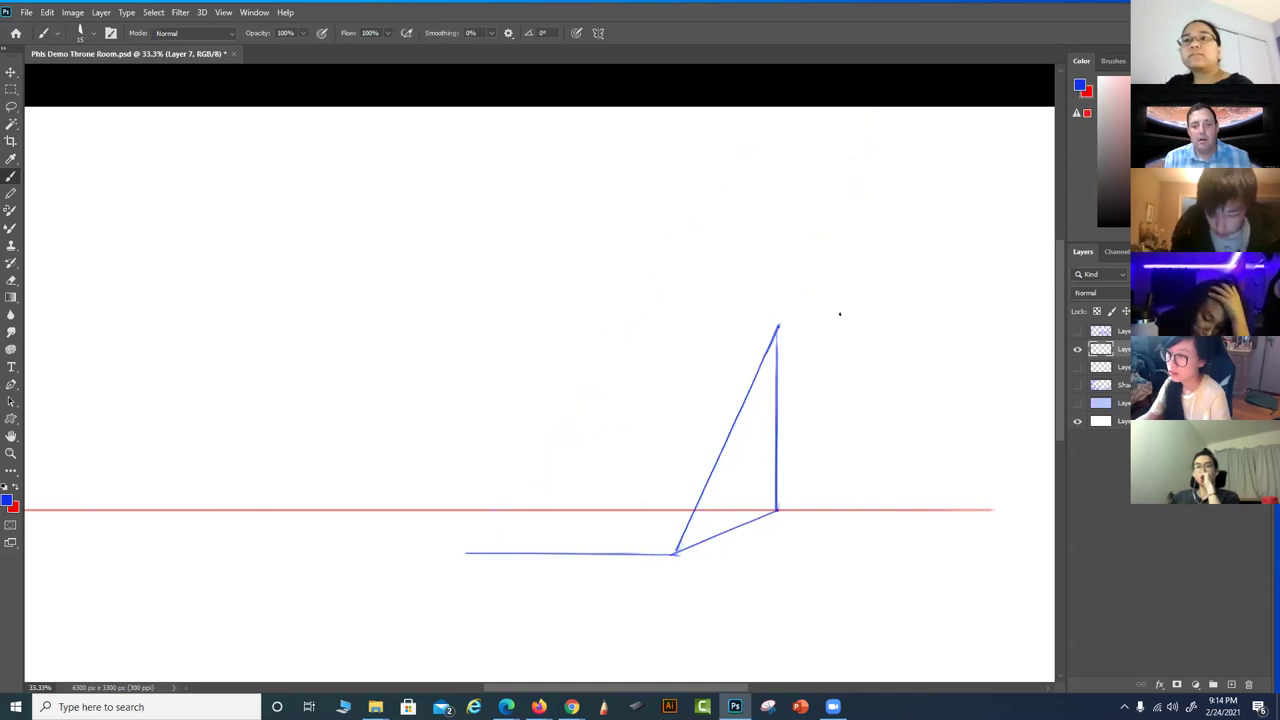
key(ctrl+z)
key(ctrl+z)
key(ctrl+z)
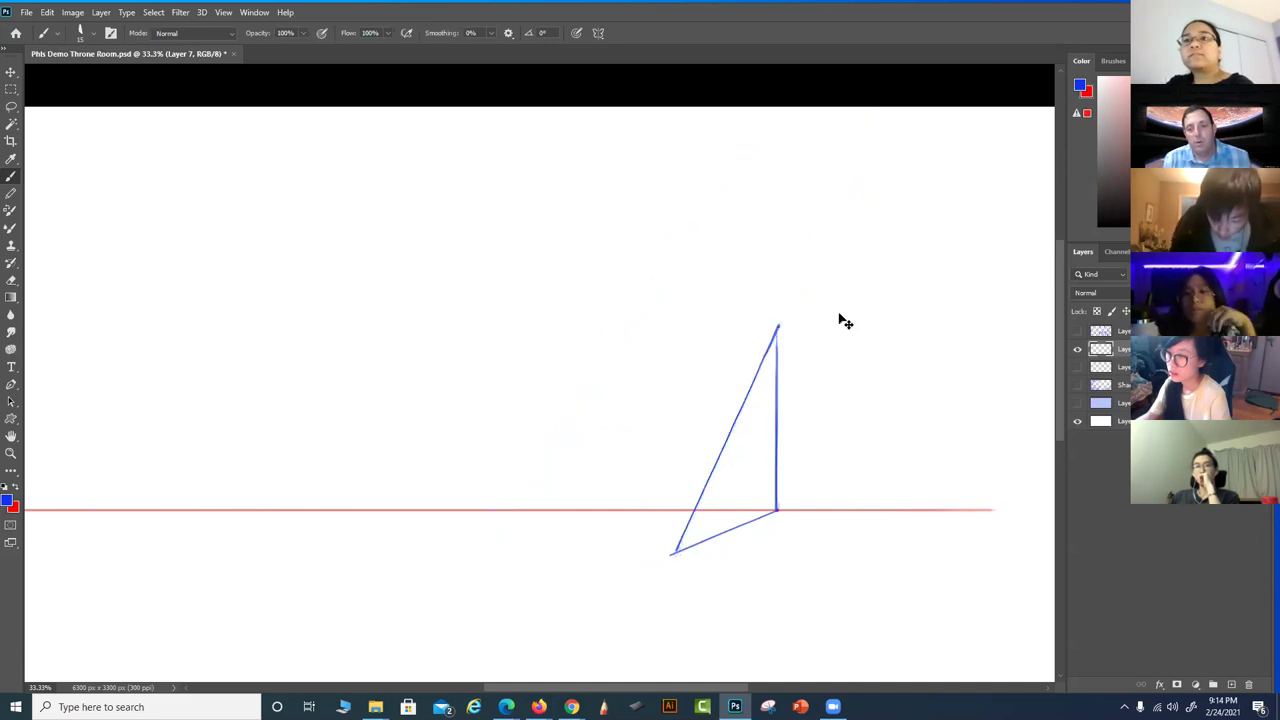
key(ctrl+z)
key(ctrl+z)
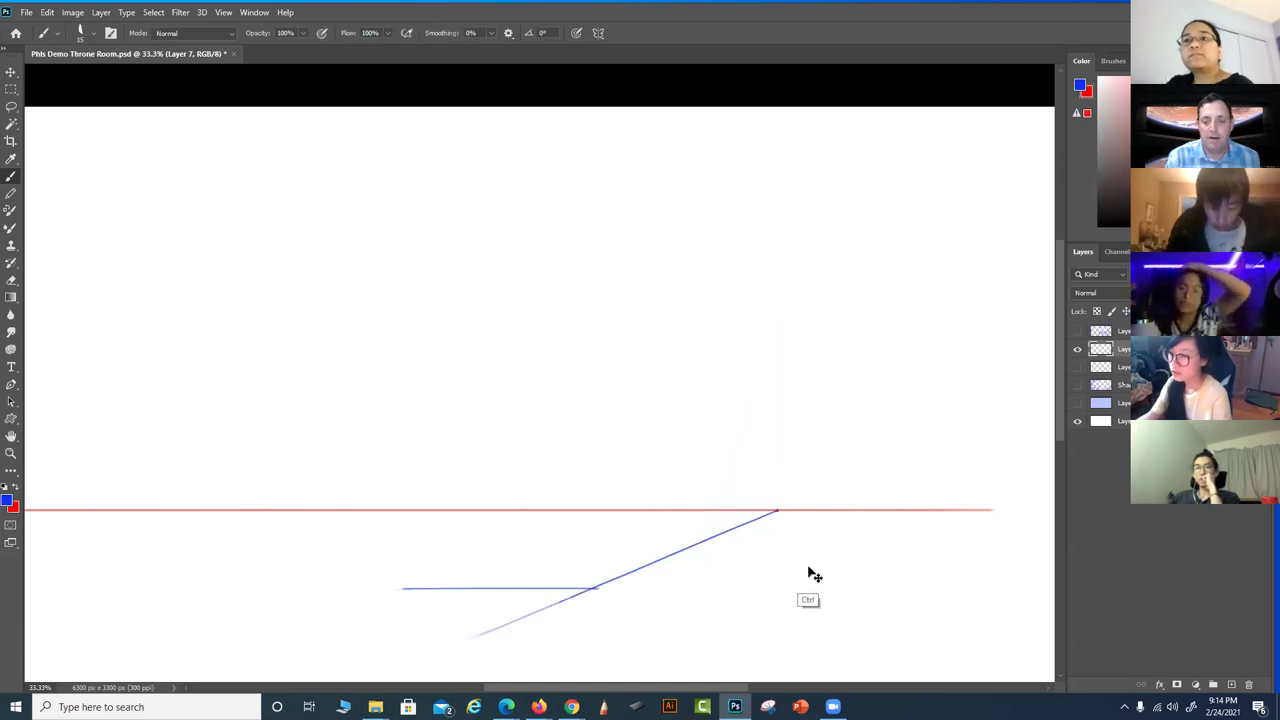
key(ctrl+z)
key(ctrl+z)
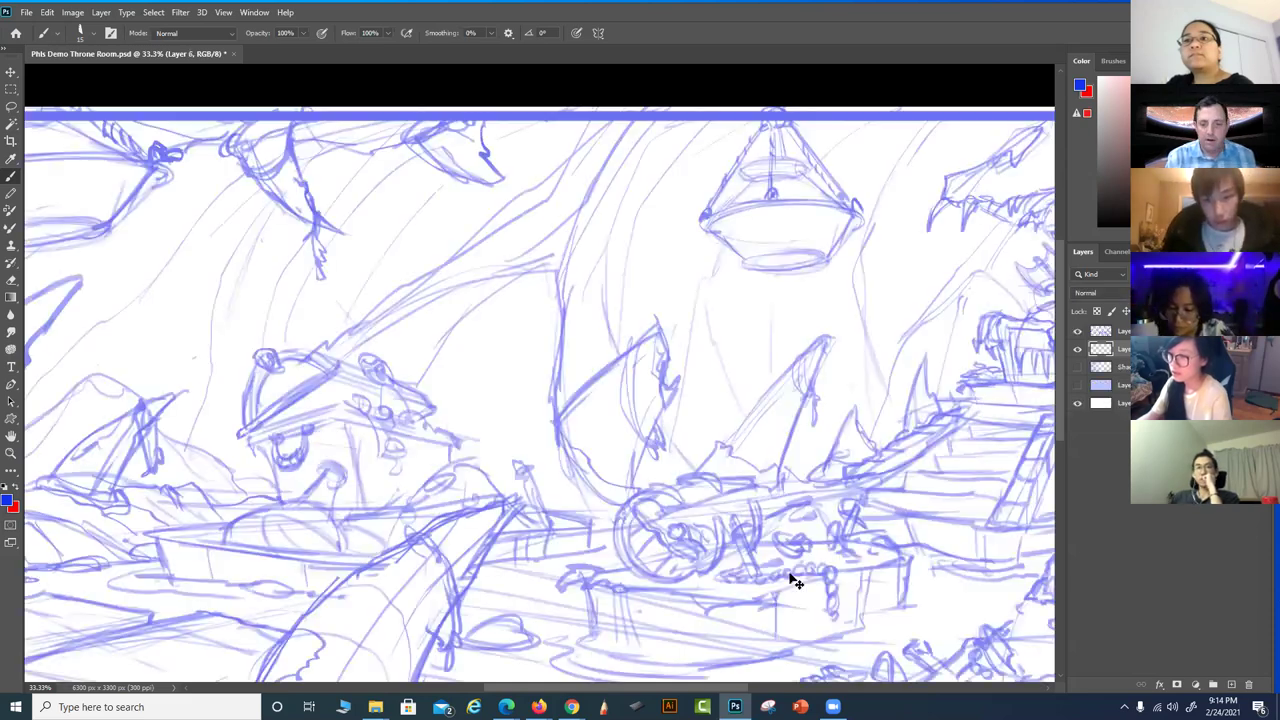
key(ctrl+z)
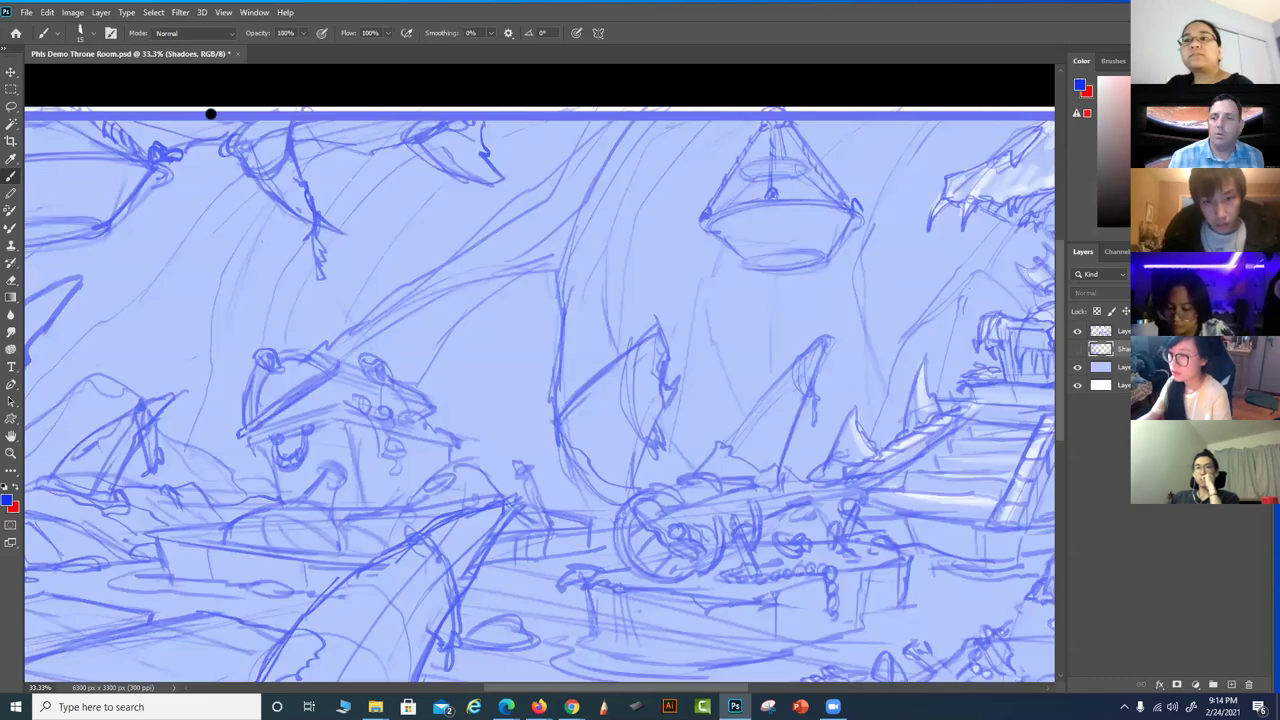
click(48, 12)
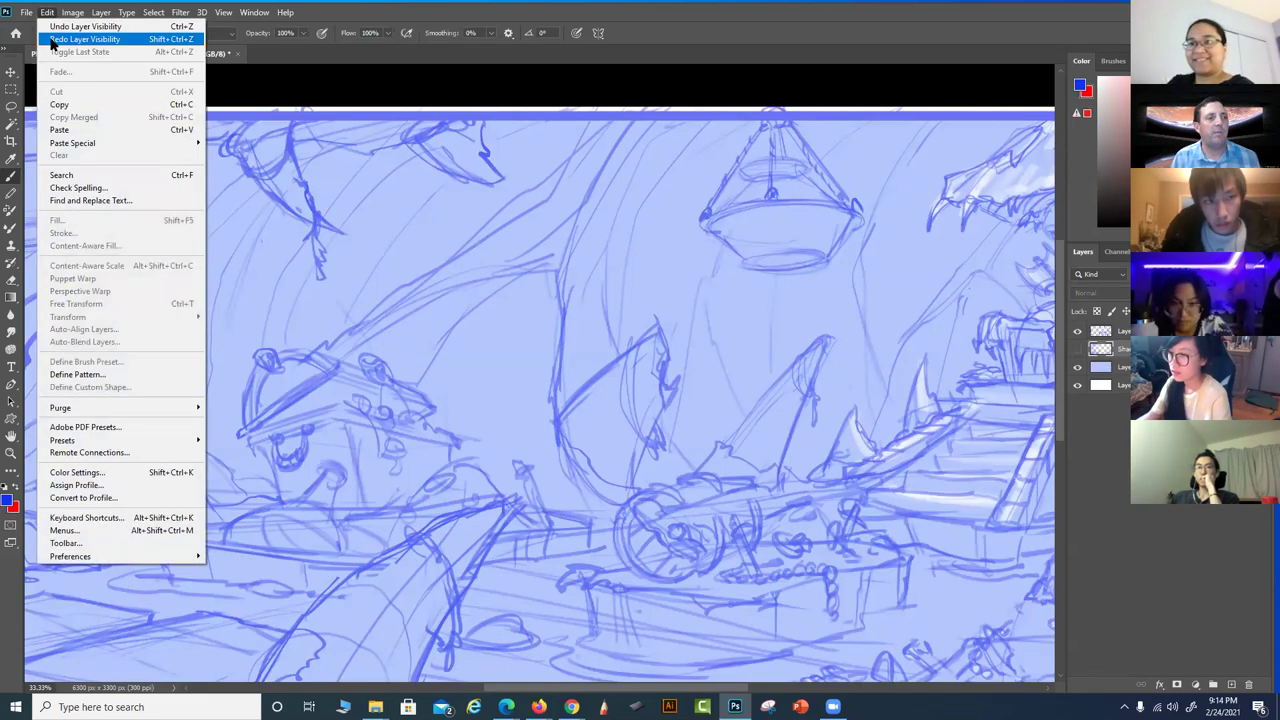
Redo the layer-visibility, new-layer and brush steps to hide the sketch and fill and restore Layer 7
click(51, 39)
click(48, 12)
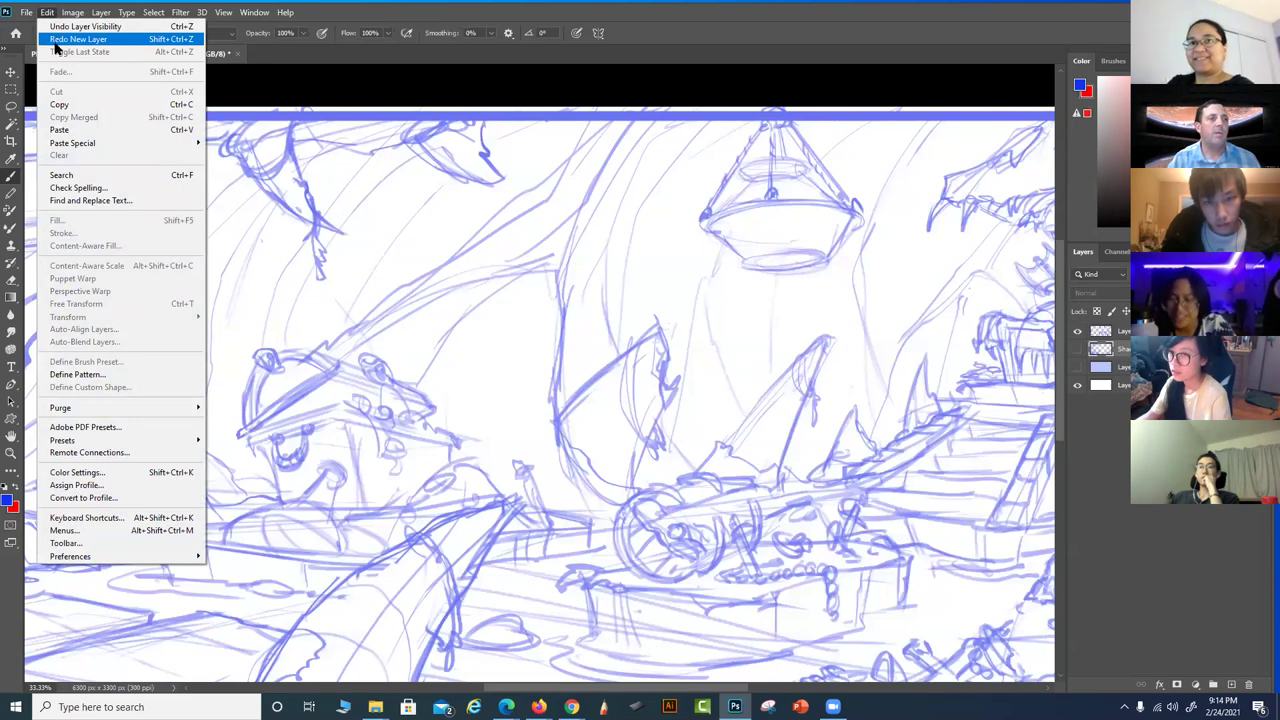
click(57, 39)
click(48, 12)
click(57, 39)
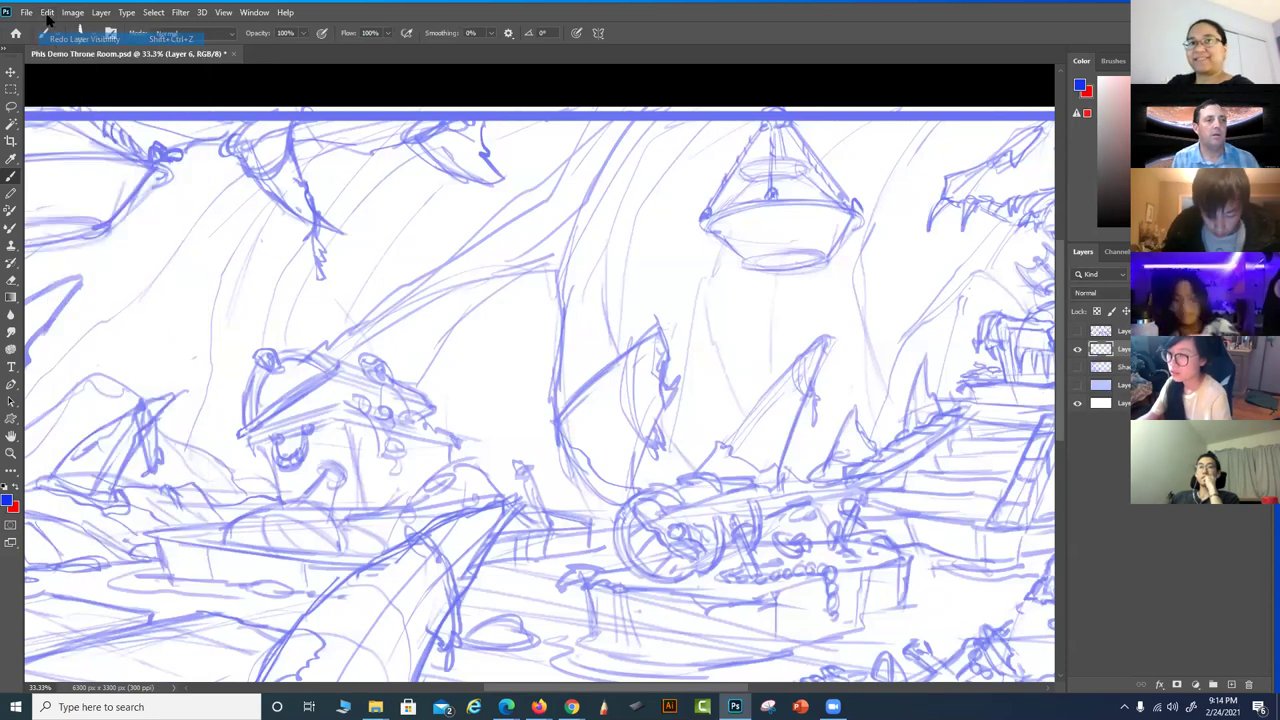
click(48, 12)
click(57, 39)
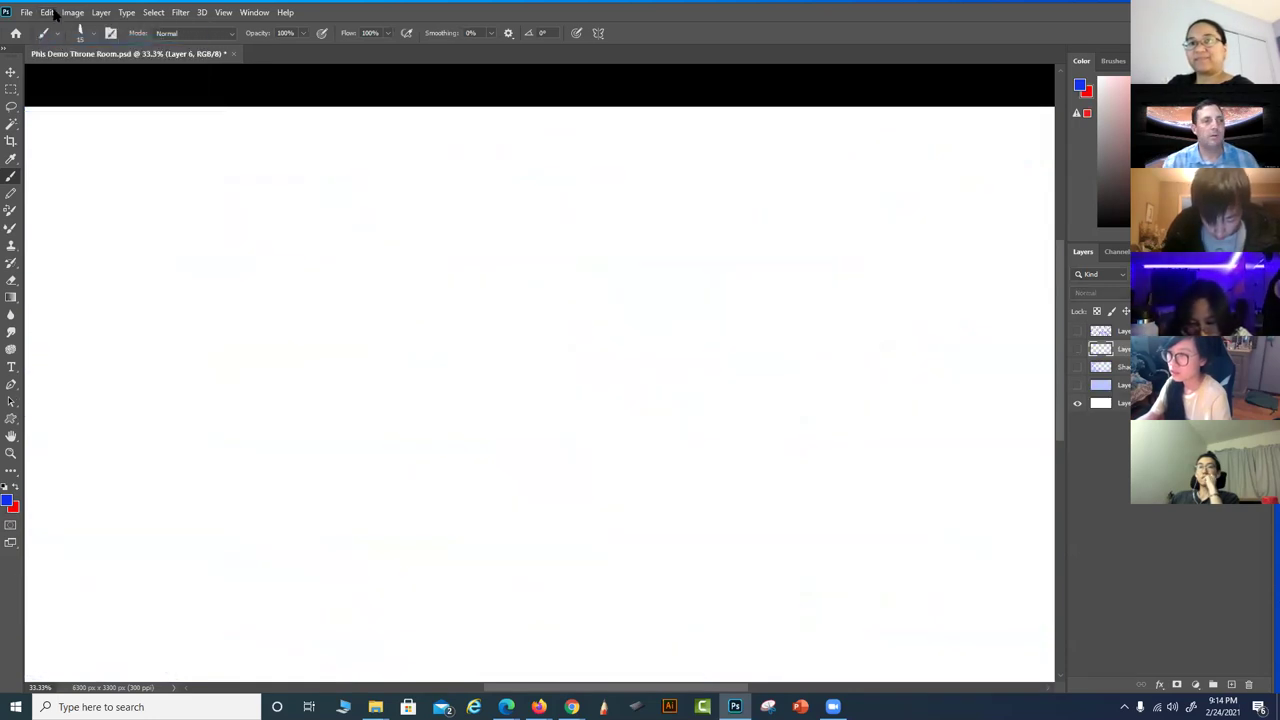
click(48, 12)
click(57, 39)
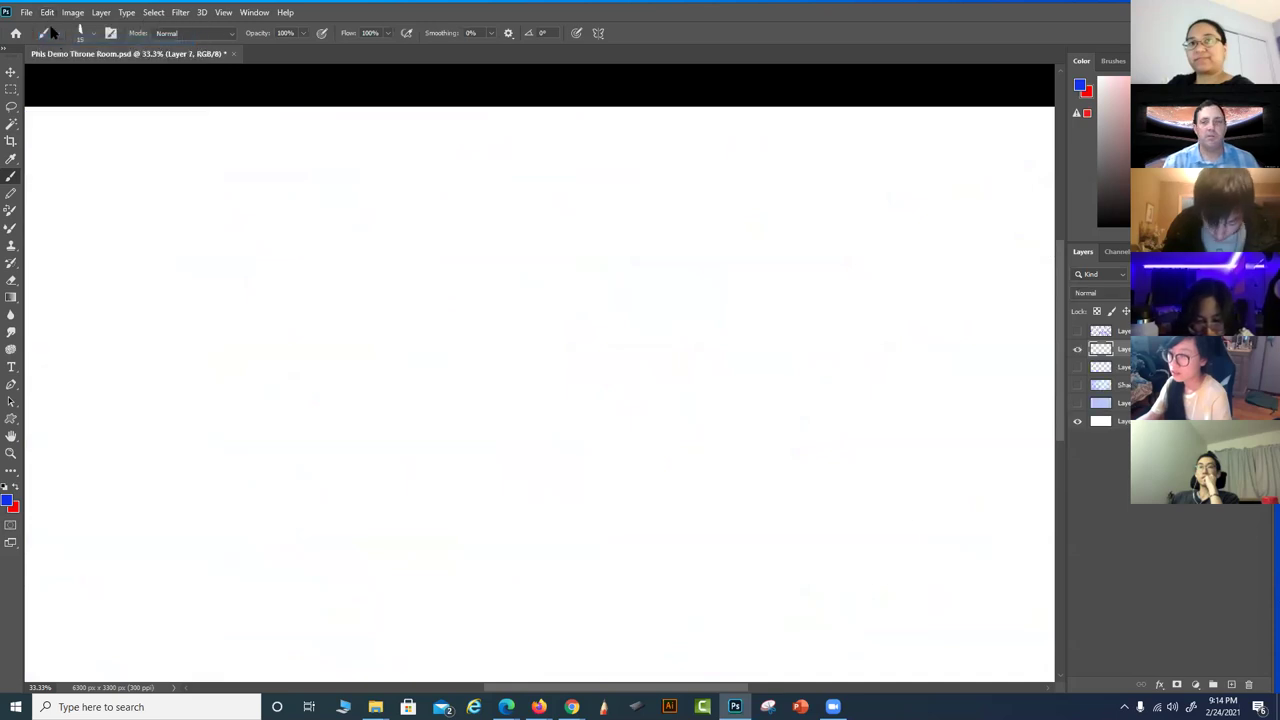
click(48, 12)
click(60, 40)
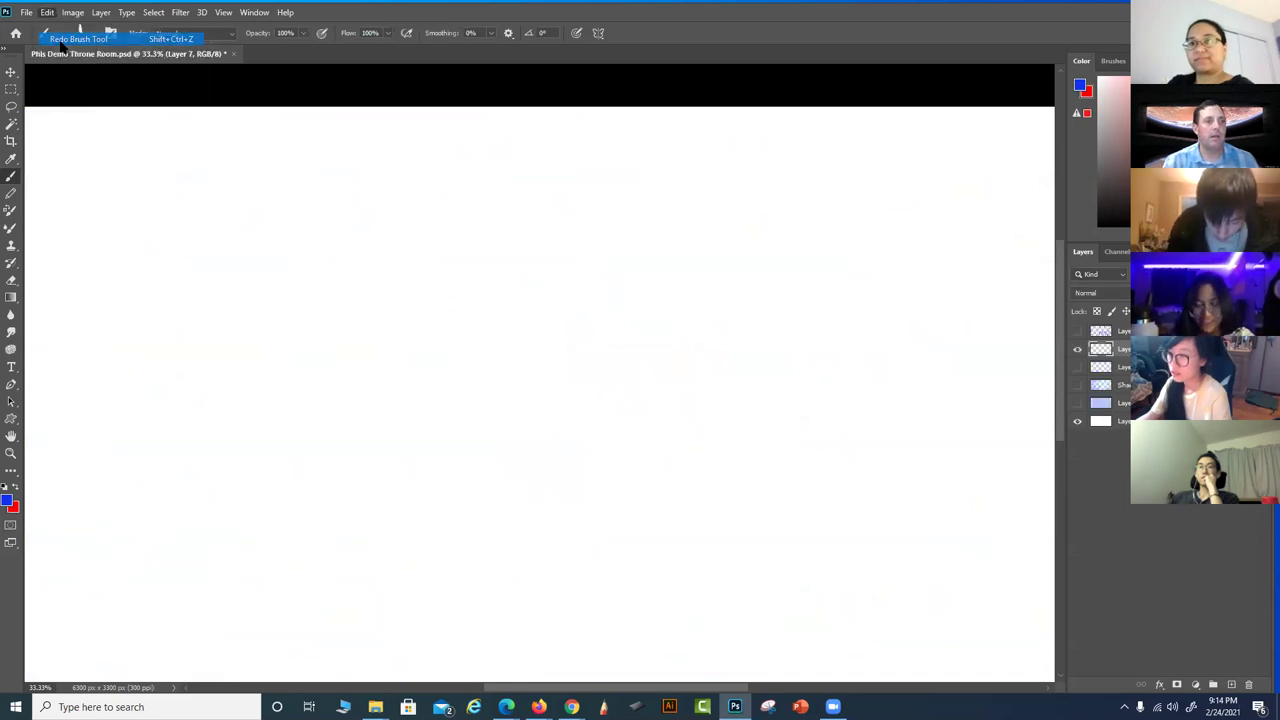
Draw a blue slanted line and vertical across the red horizon, plus a short stroke at the top corner
mouse_move(586, 489)
mouse_down()
mouse_move(691, 380)
mouse_move(713, 390)
mouse_up()
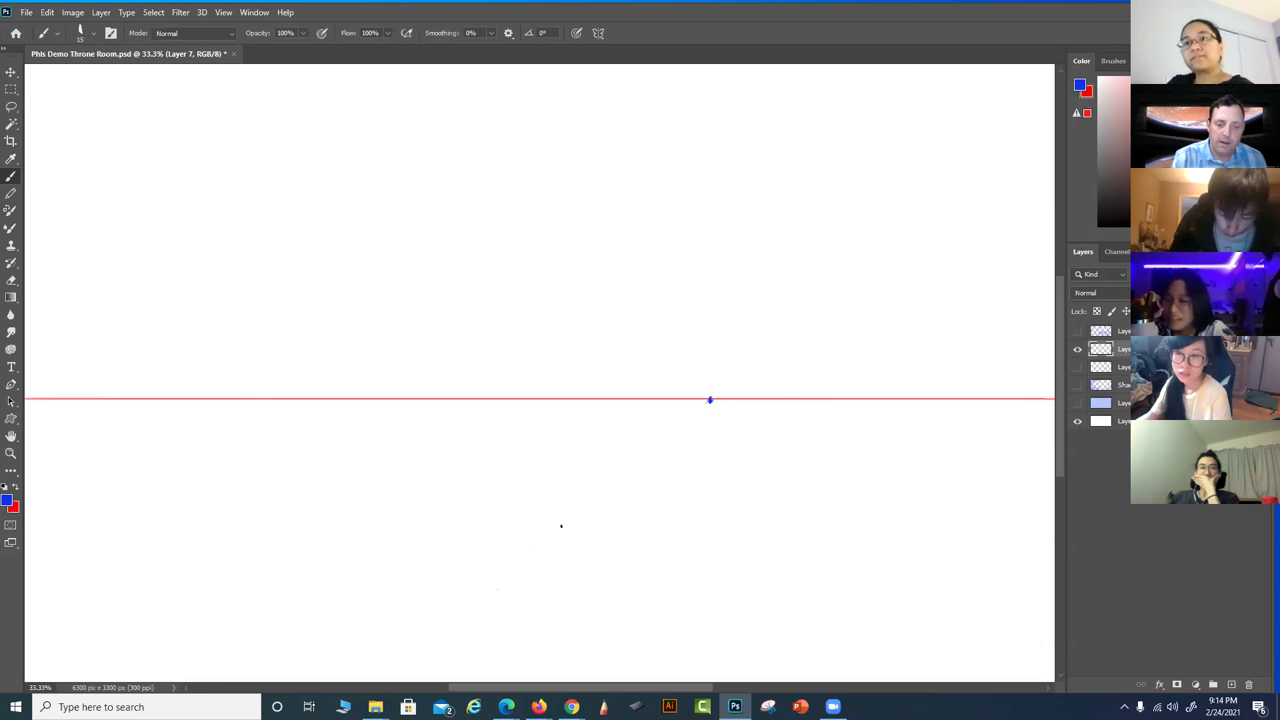
drag(469, 594, 607, 496)
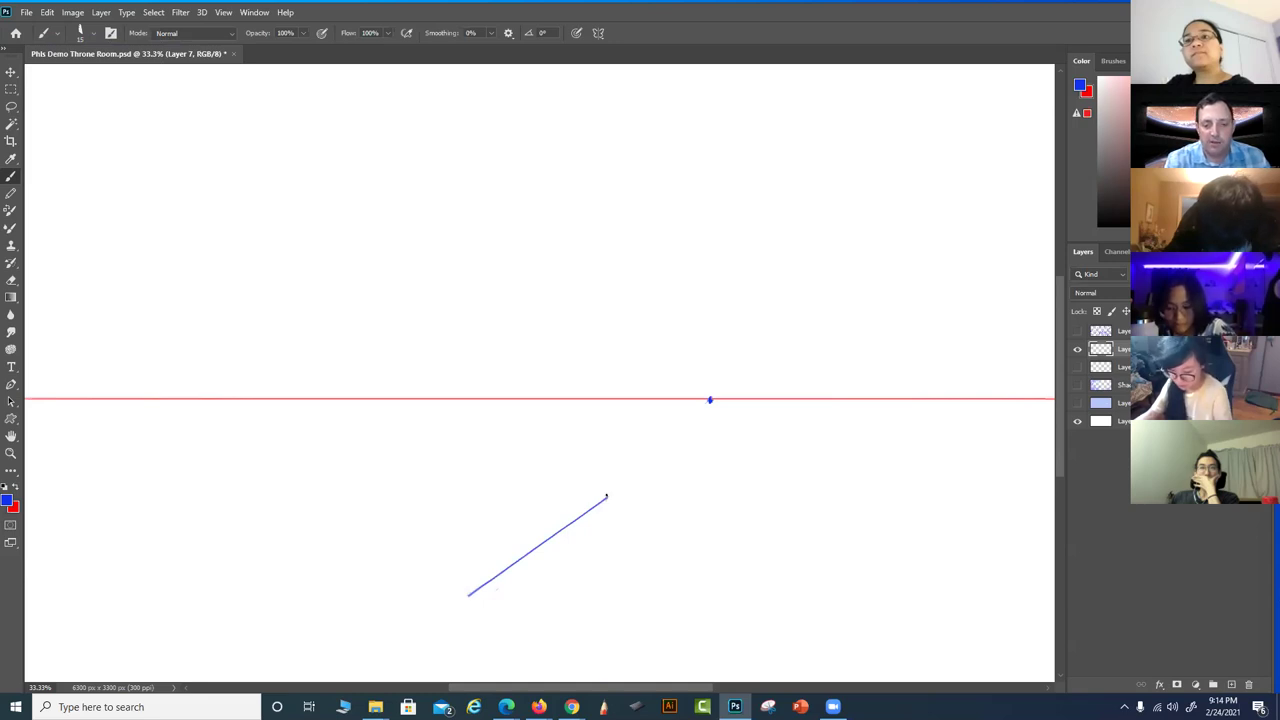
mouse_move(606, 465)
mouse_down()
mouse_move(610, 211)
mouse_move(612, 295)
mouse_move(447, 604)
mouse_up()
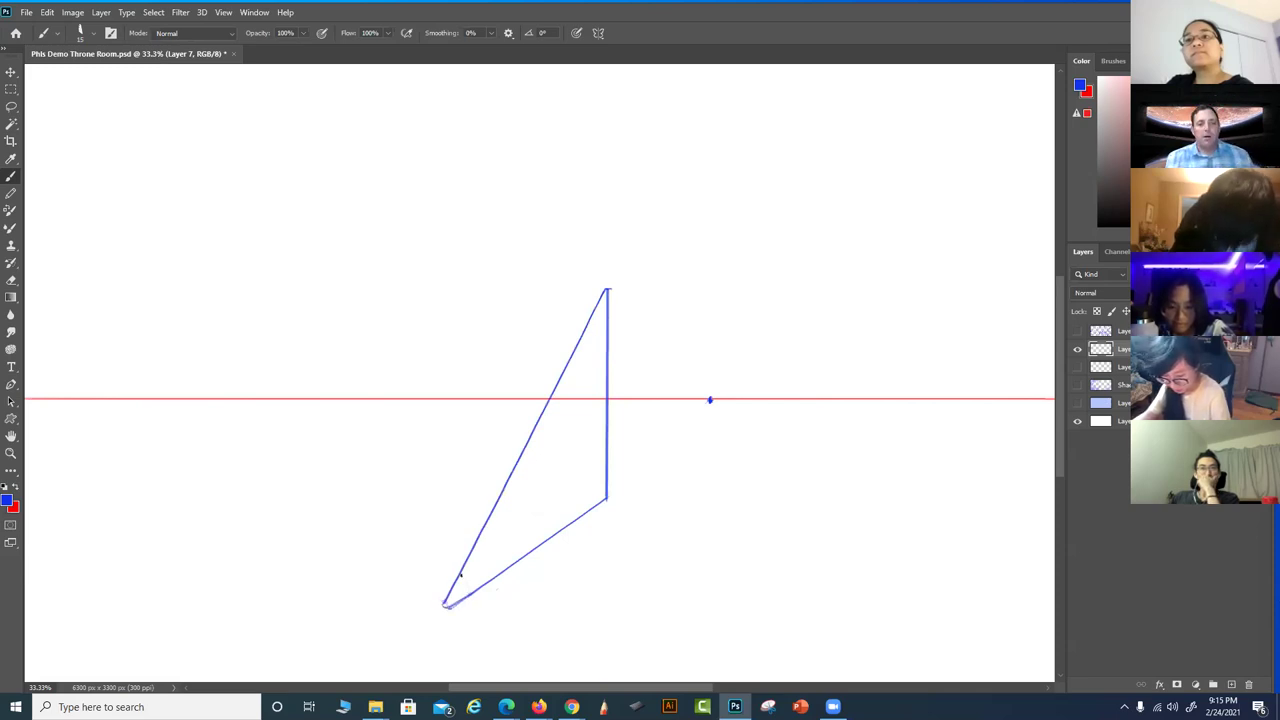
drag(646, 517, 691, 483)
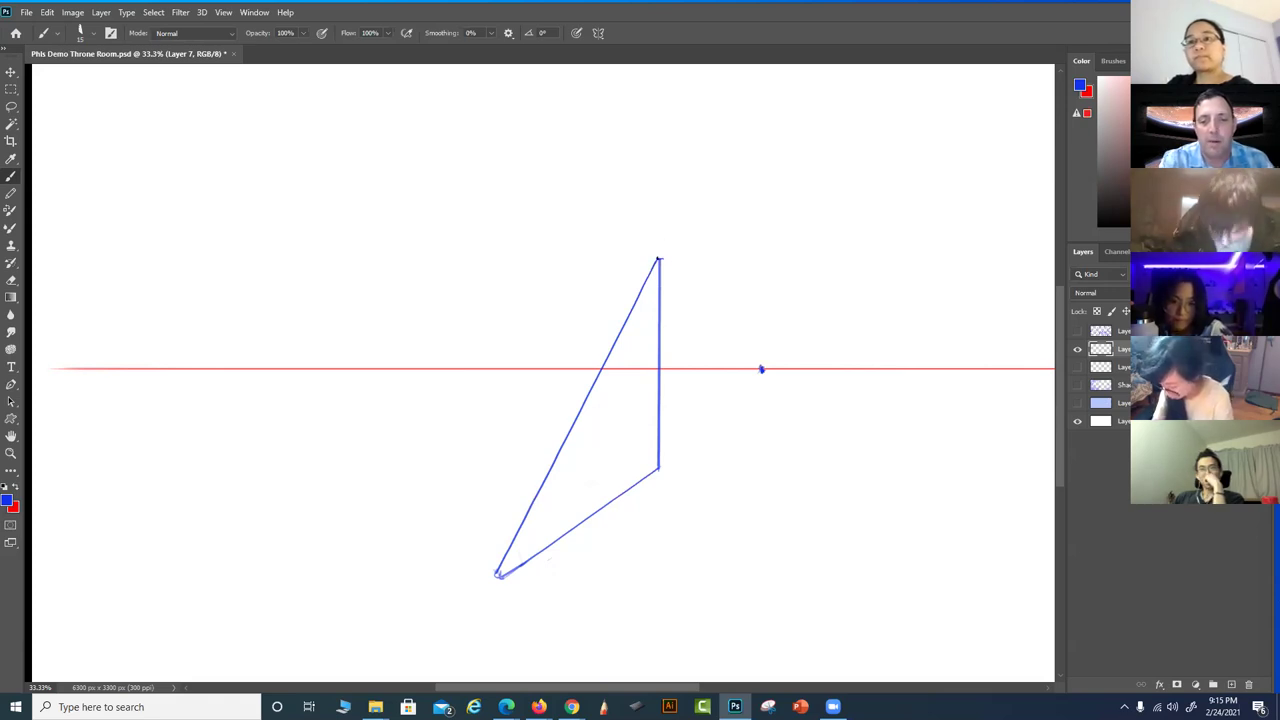
drag(656, 255, 636, 241)
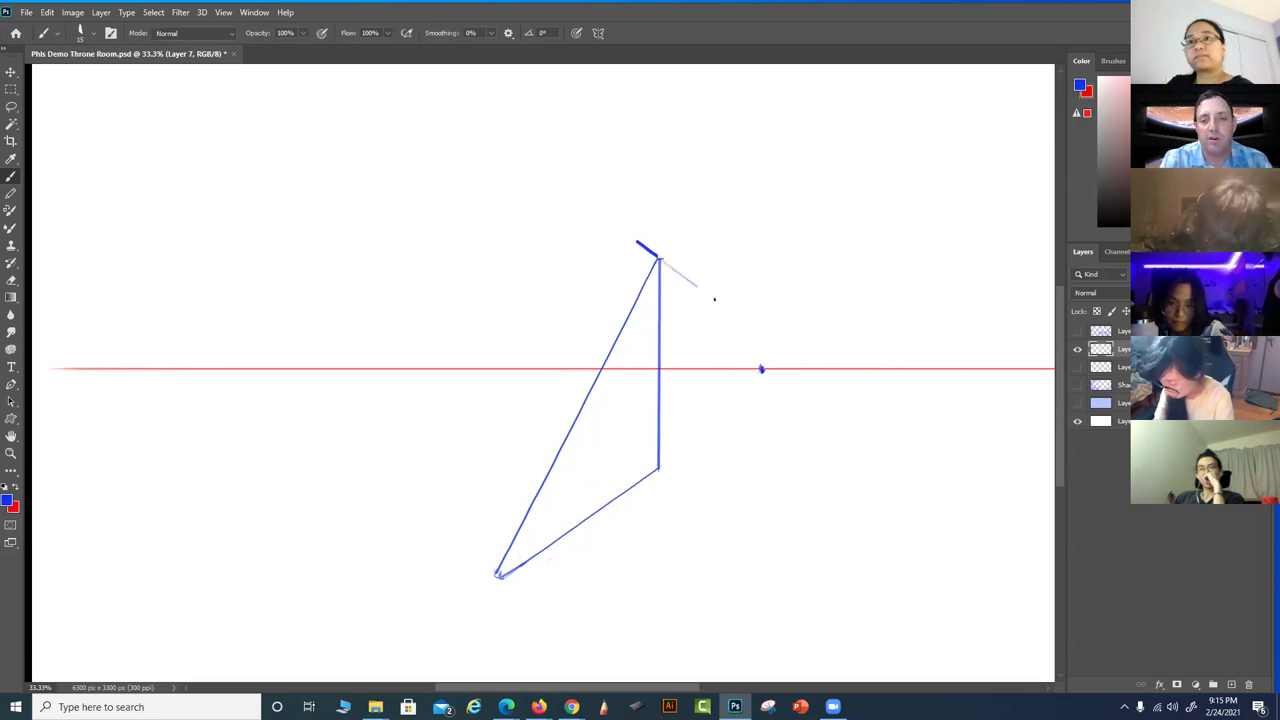
Undo the stray stroke and brush the upper stair risers and treads down the slanted line
key(ctrl+z)
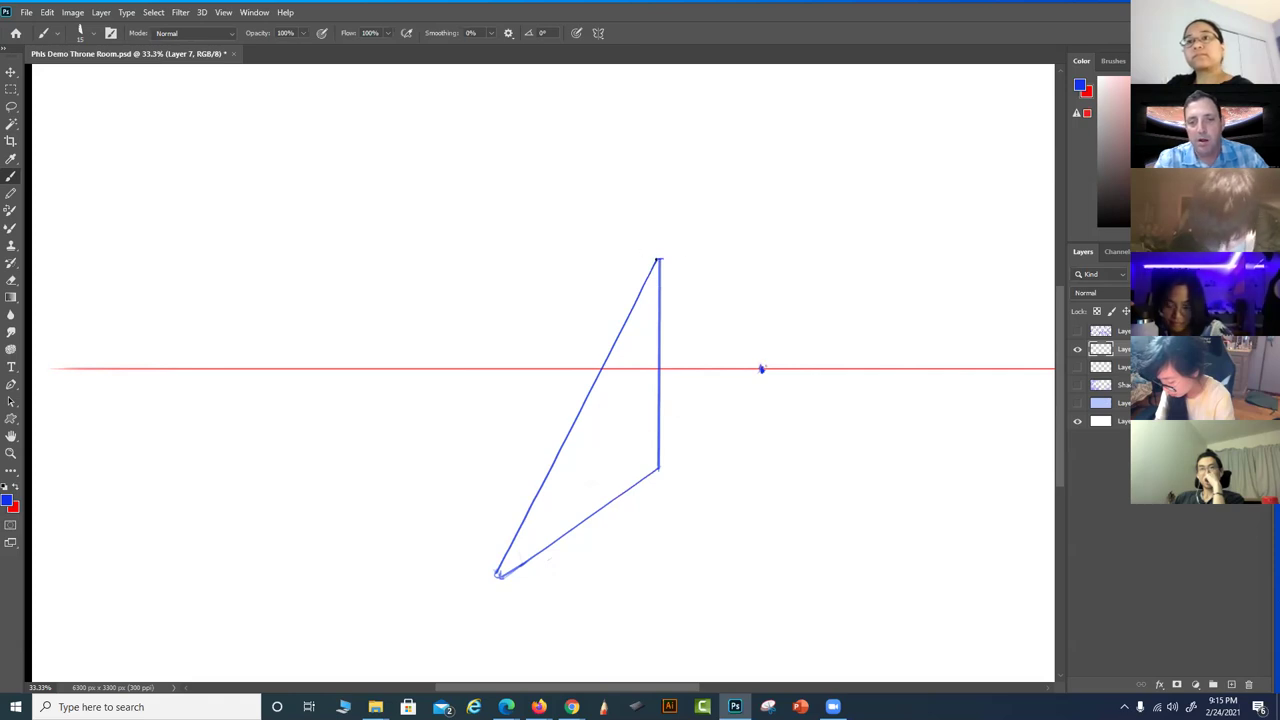
shift+click(642, 239)
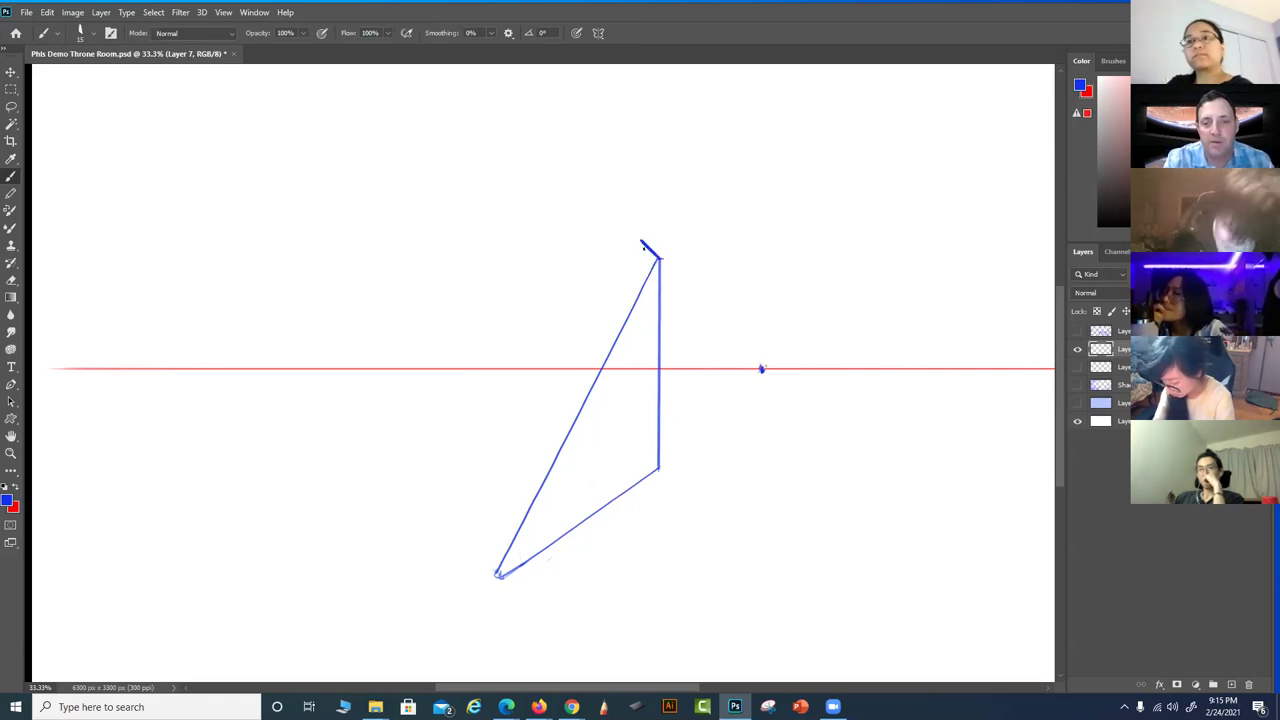
drag(642, 242, 642, 274)
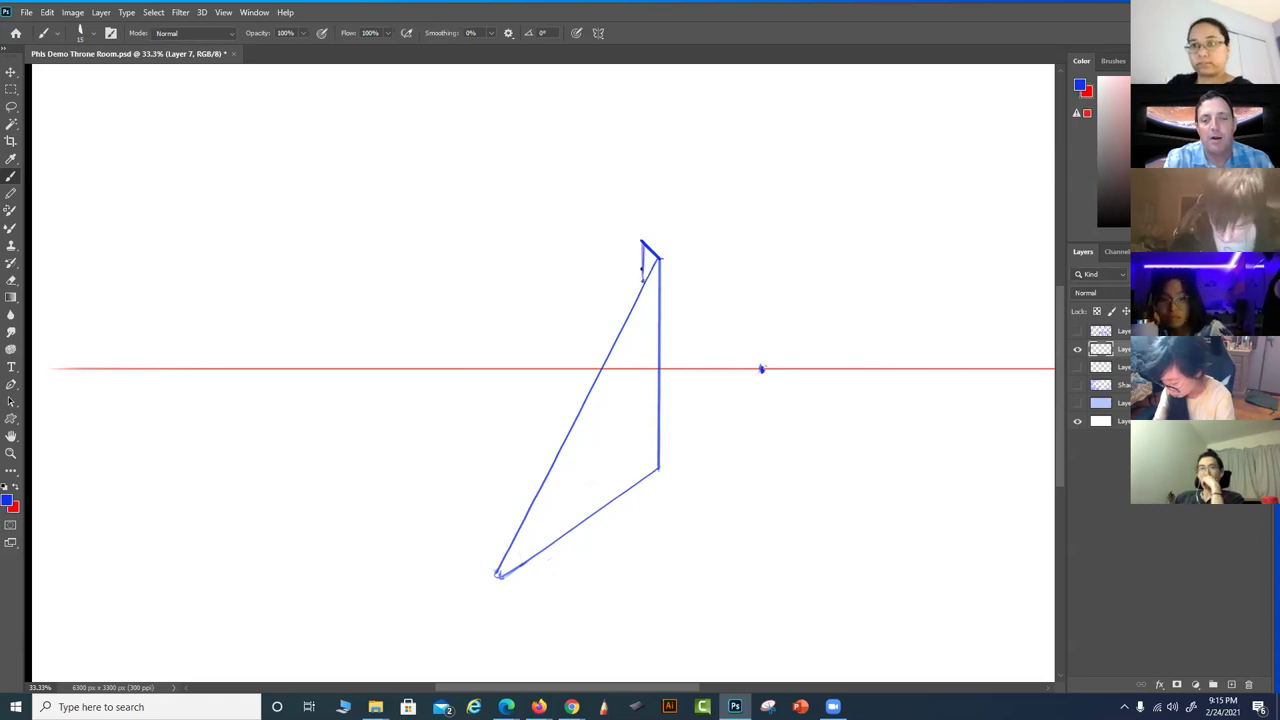
mouse_move(629, 271)
mouse_down()
mouse_move(643, 282)
mouse_move(626, 310)
mouse_up()
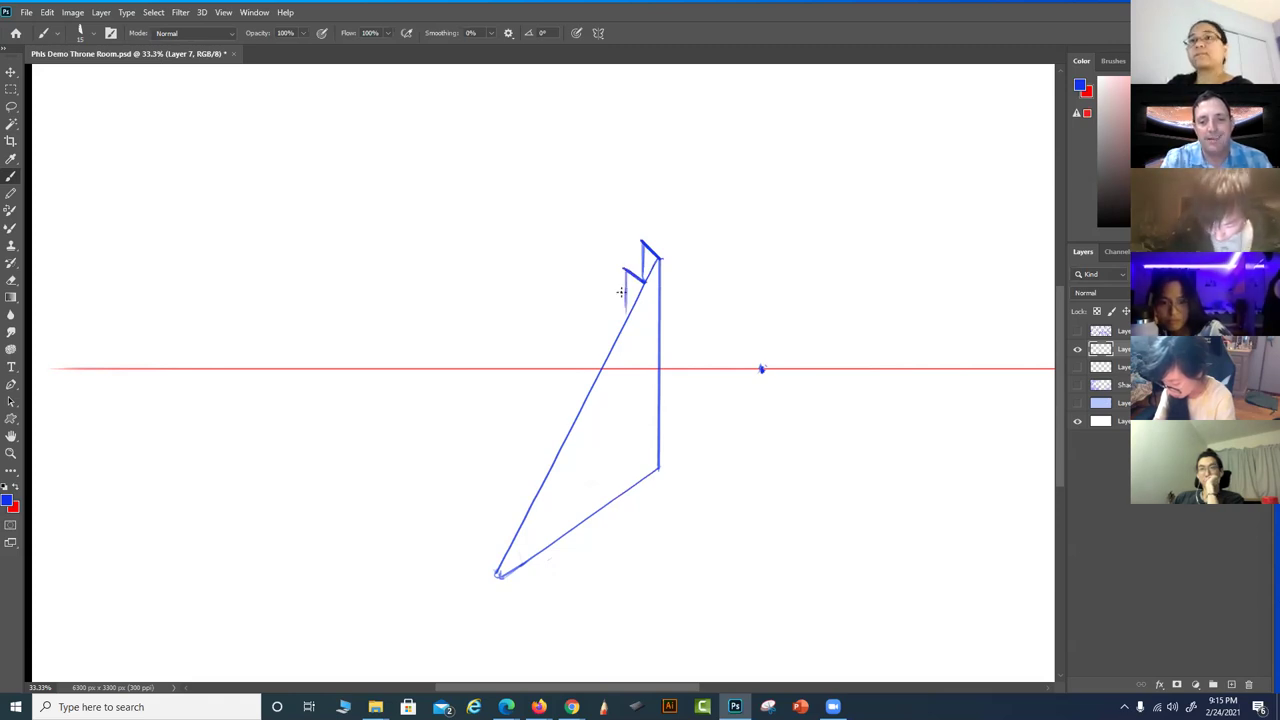
mouse_move(628, 309)
mouse_down()
mouse_move(597, 299)
mouse_move(603, 350)
mouse_up()
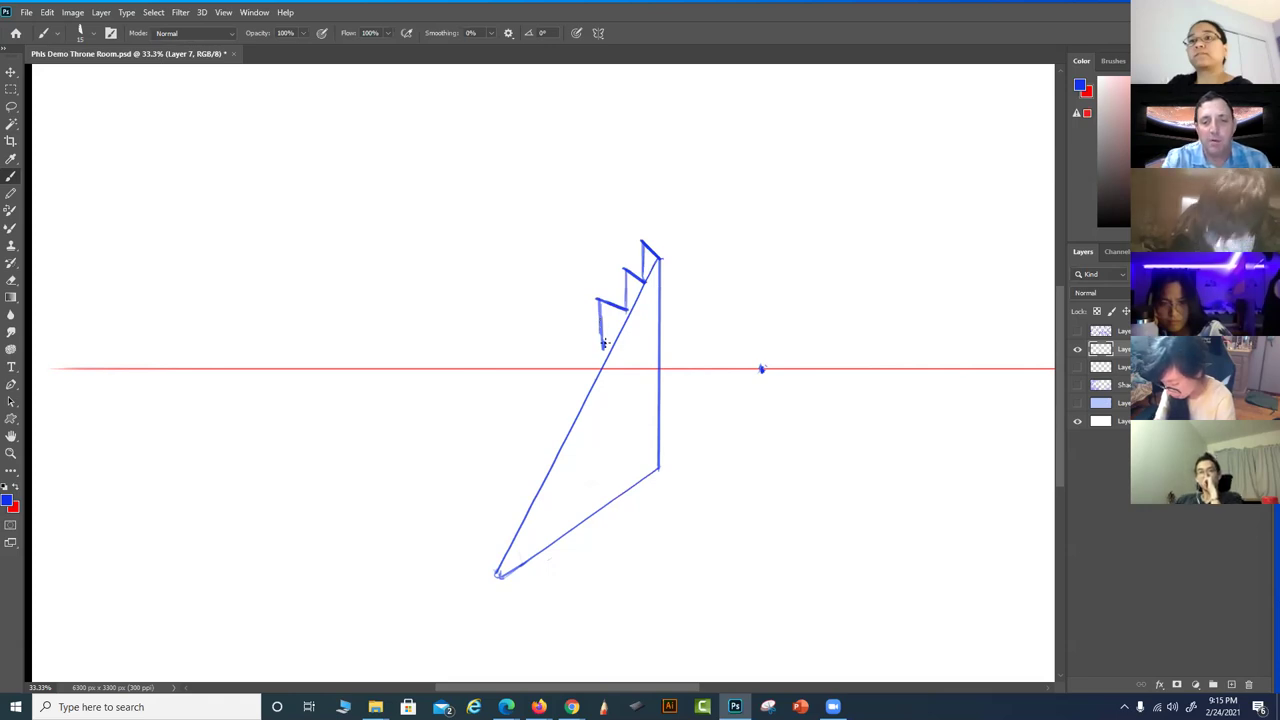
drag(605, 349, 567, 349)
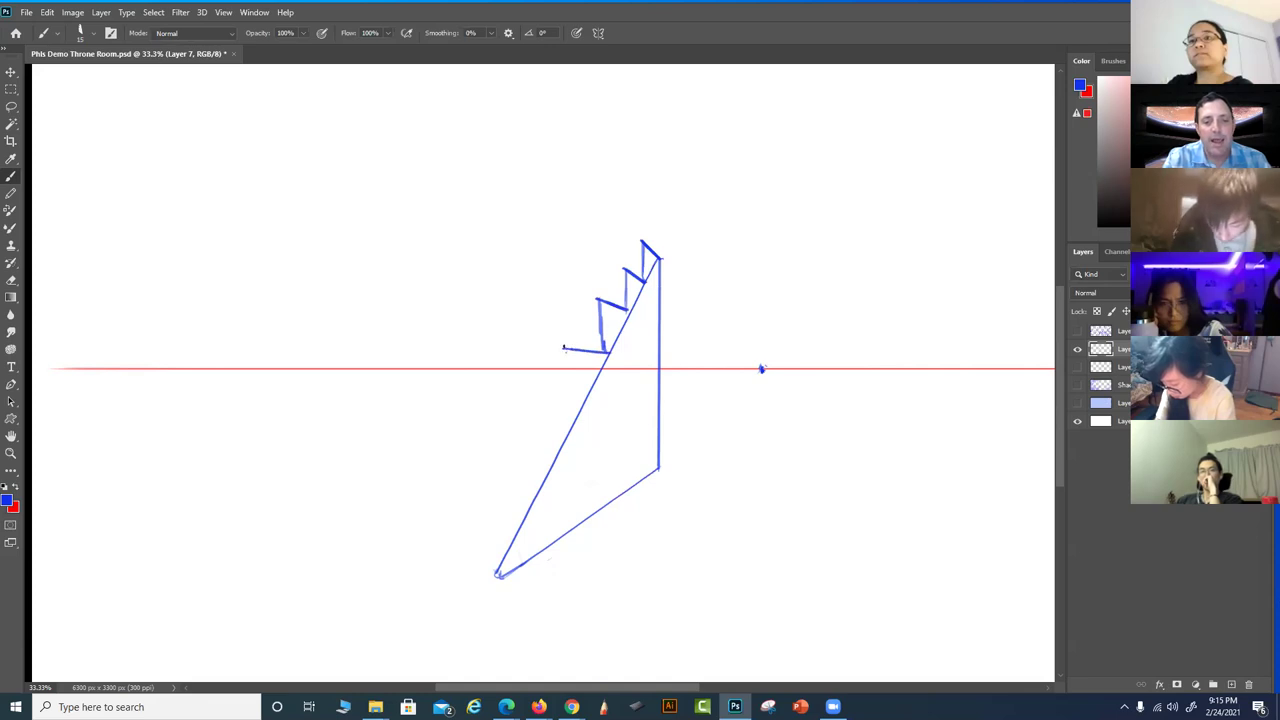
drag(565, 349, 570, 421)
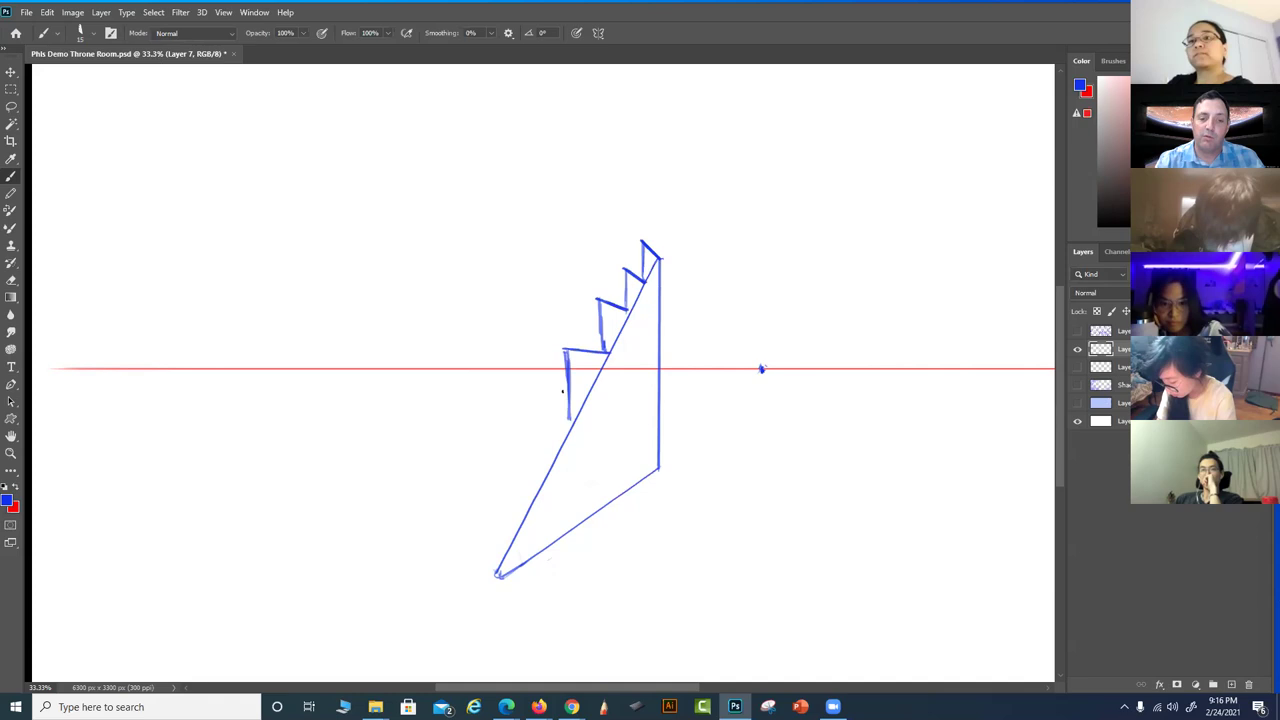
Finish the lower steps, redraw the base line, erase old diagonals, and add a long diagonal guide
mouse_move(571, 421)
mouse_down()
mouse_move(508, 435)
mouse_move(516, 513)
mouse_up()
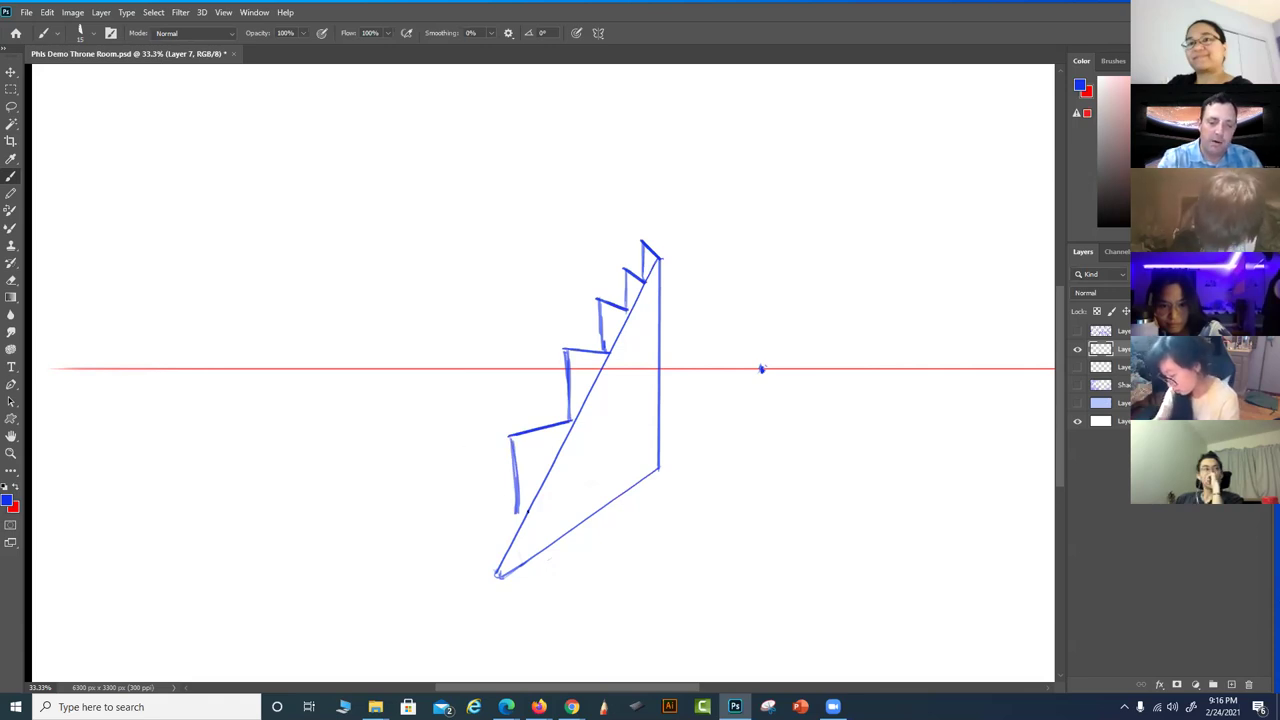
mouse_move(517, 513)
mouse_down()
mouse_move(450, 548)
mouse_move(453, 598)
mouse_up()
drag(446, 550, 446, 622)
mouse_move(509, 546)
mouse_down()
mouse_move(503, 563)
mouse_move(634, 481)
mouse_up()
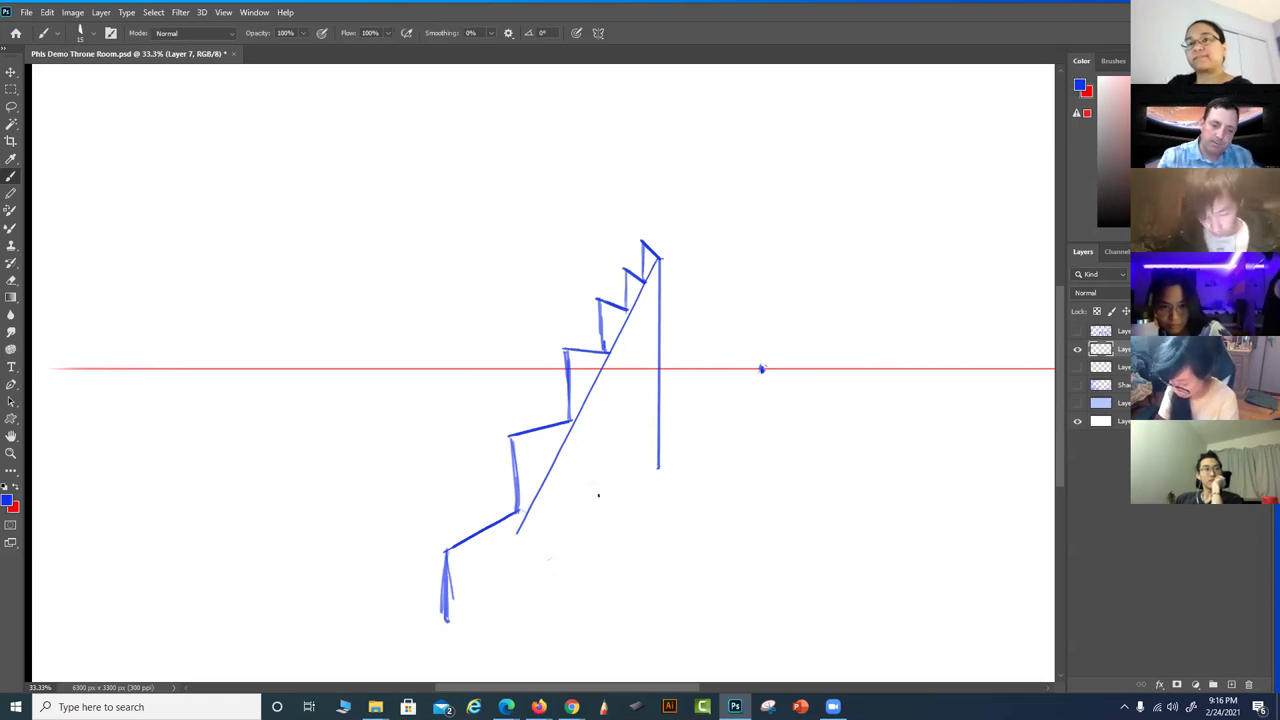
drag(443, 614, 444, 640)
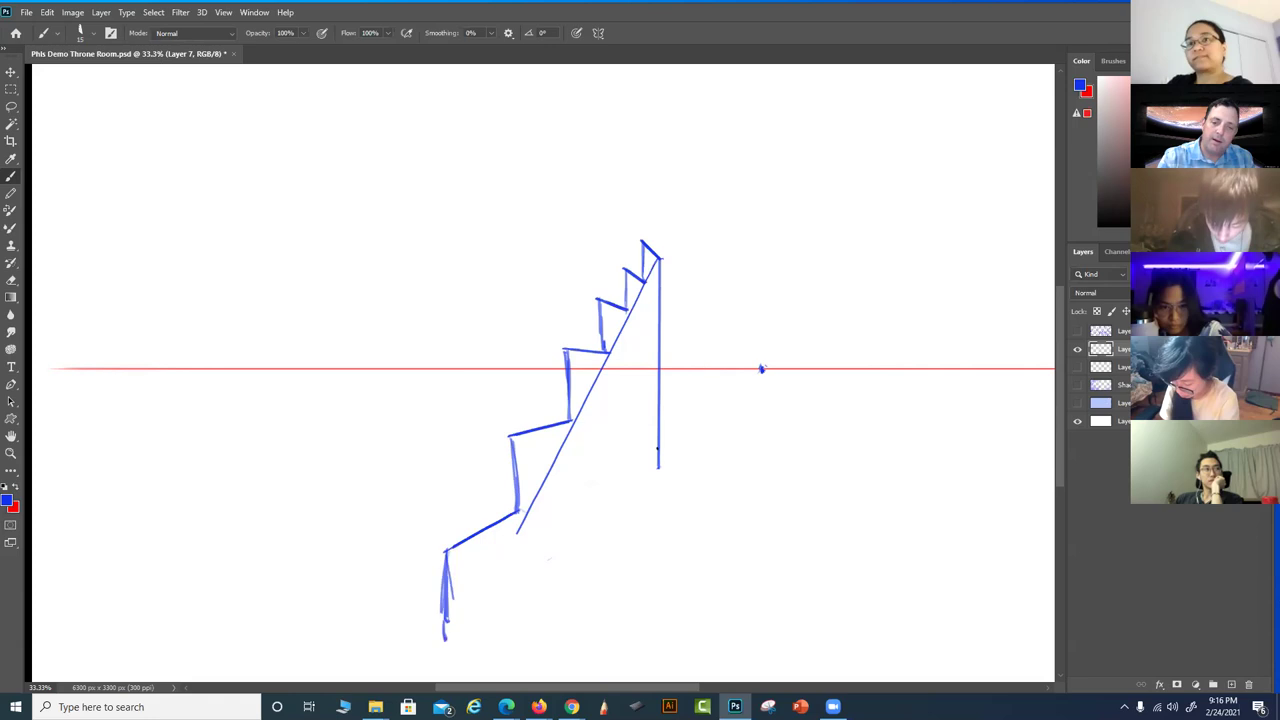
drag(656, 463, 443, 640)
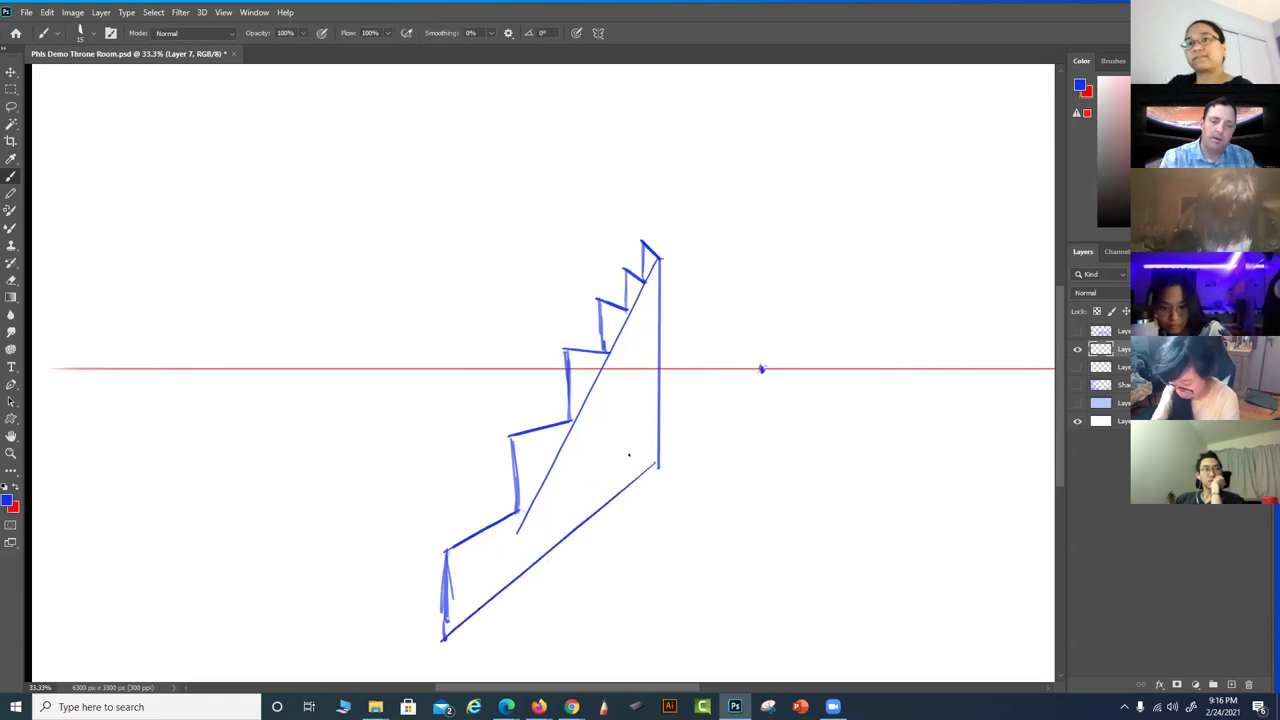
drag(523, 526, 566, 446)
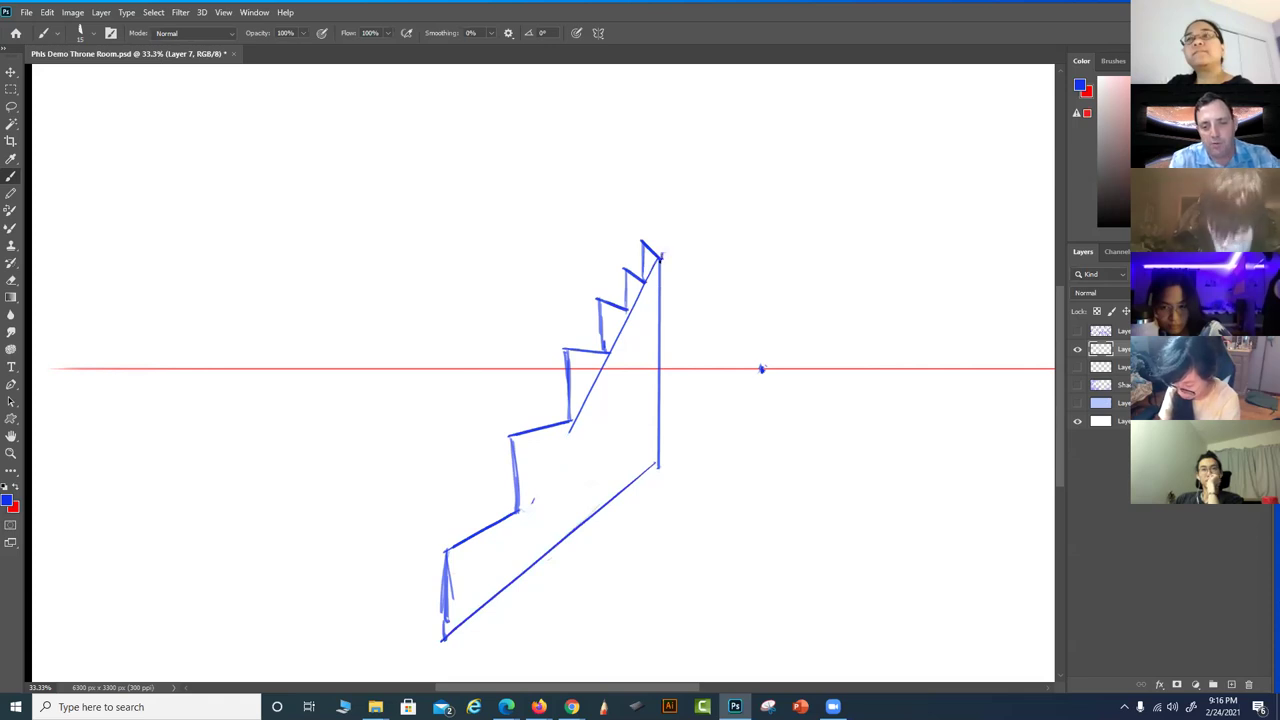
drag(660, 262, 432, 680)
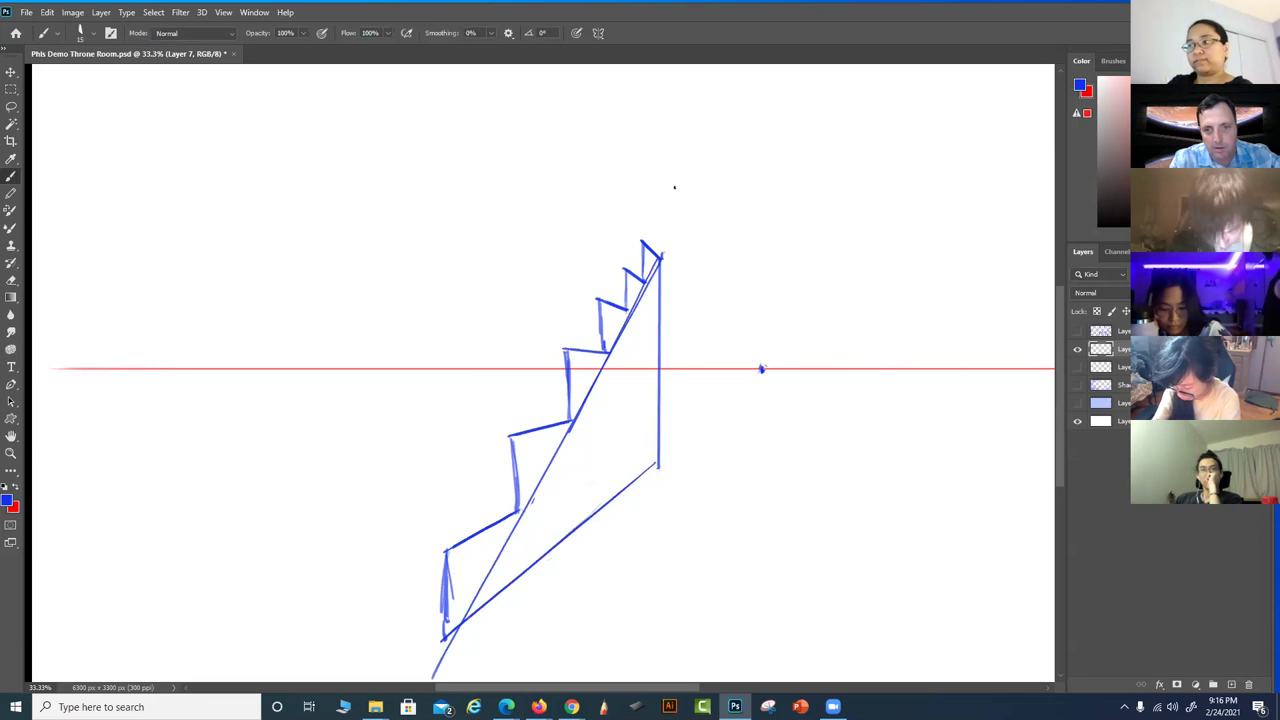
Draw a line through the step tips extending past the top, and retrace the lowest riser
drag(685, 191, 768, 160)
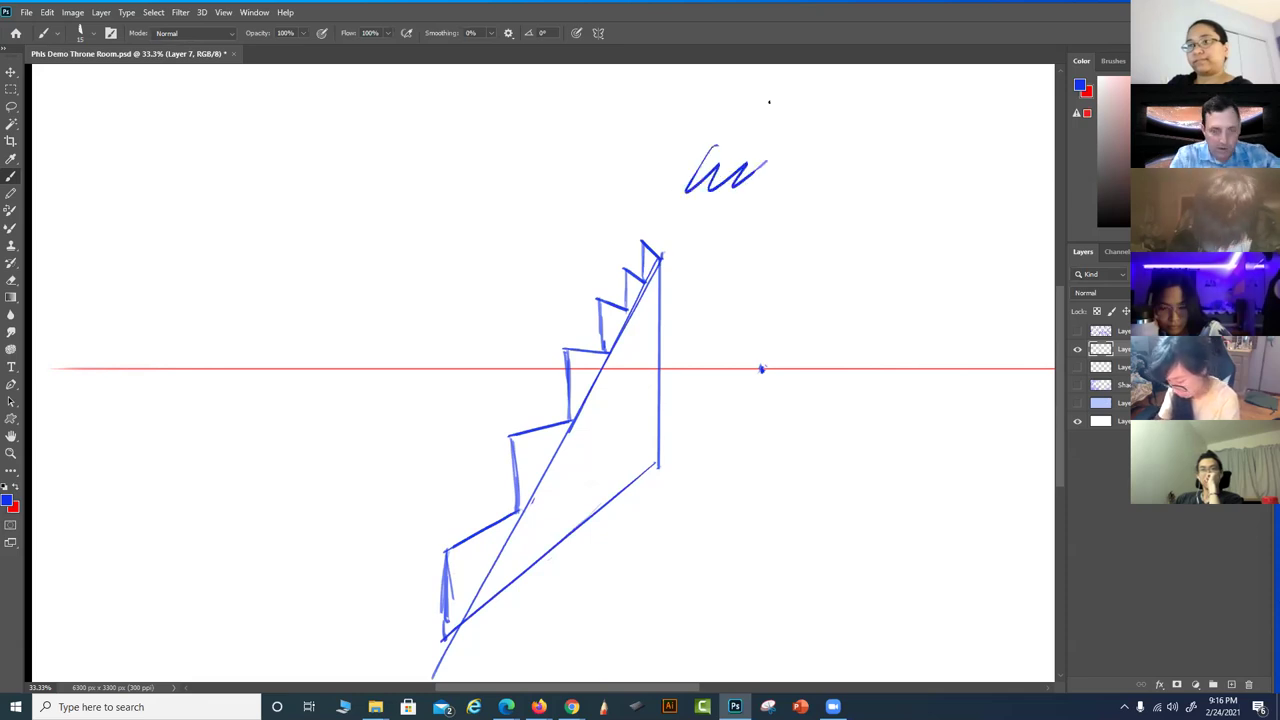
key(ctrl+z)
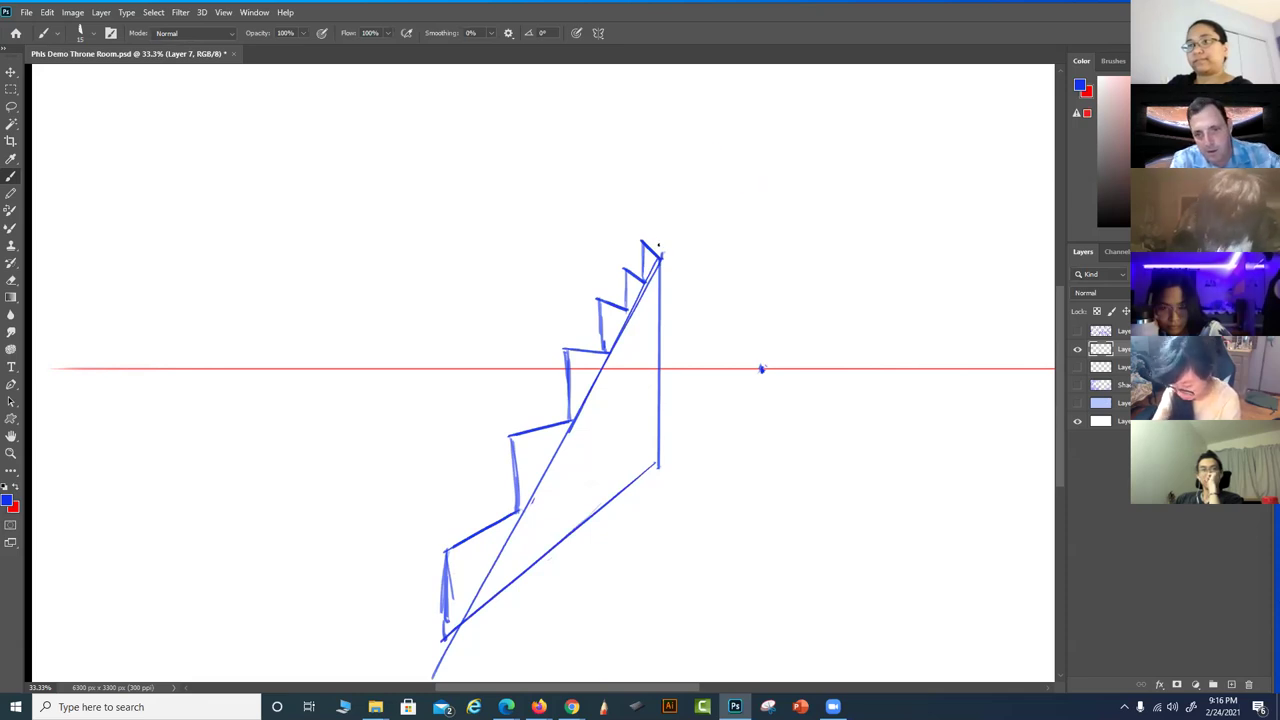
mouse_move(640, 240)
mouse_down()
mouse_move(378, 655)
mouse_move(720, 128)
mouse_up()
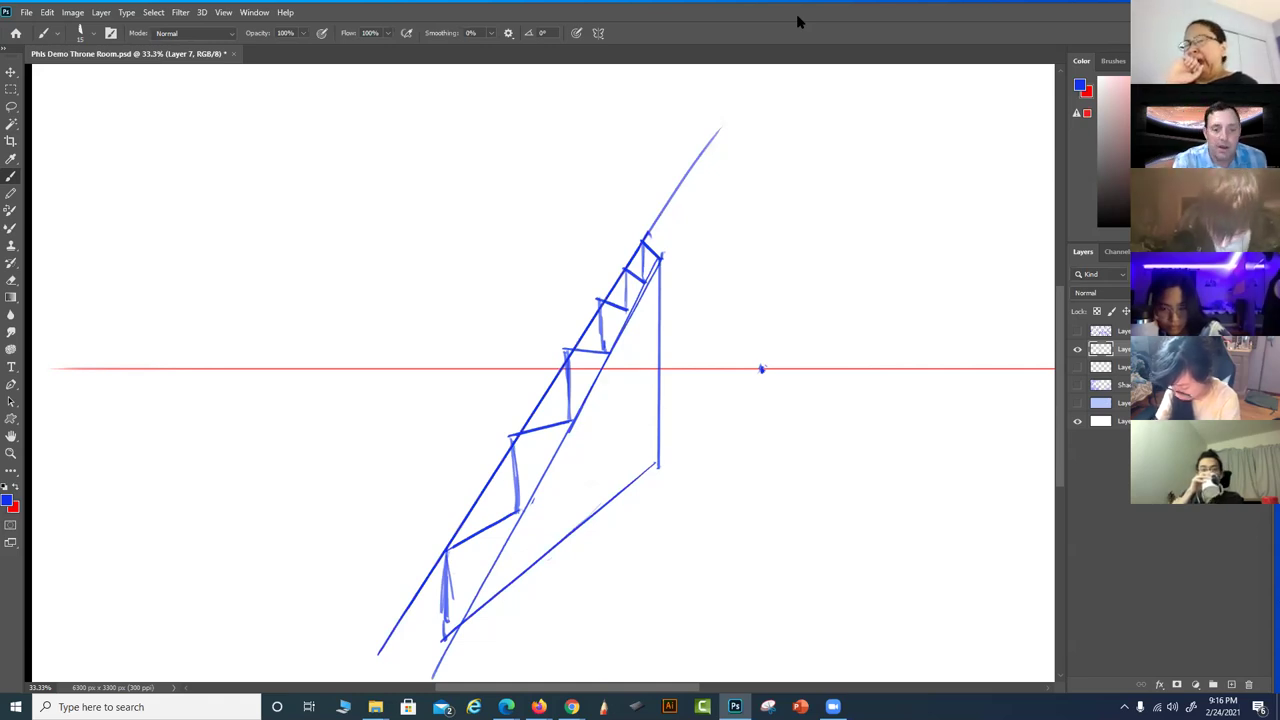
drag(447, 636, 445, 548)
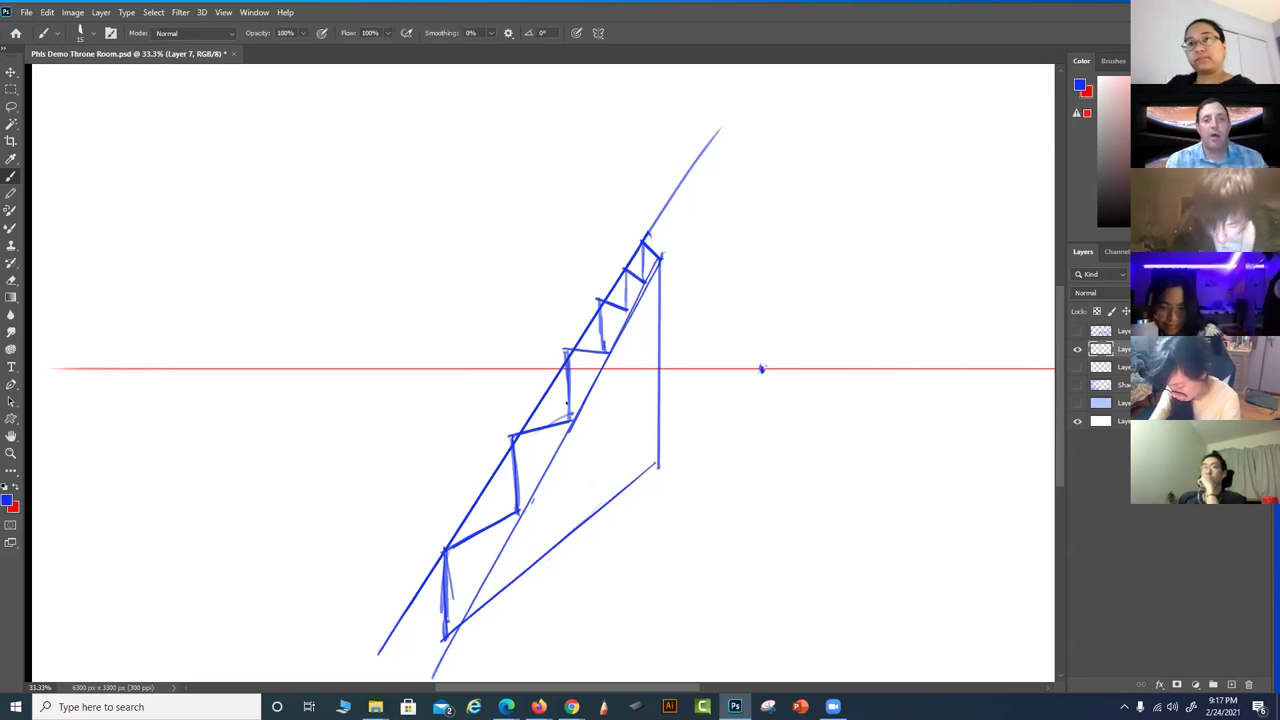
Extend three horizontal tread edges leftward from the upper steps
drag(565, 298, 389, 302)
drag(568, 348, 401, 347)
drag(625, 270, 435, 273)
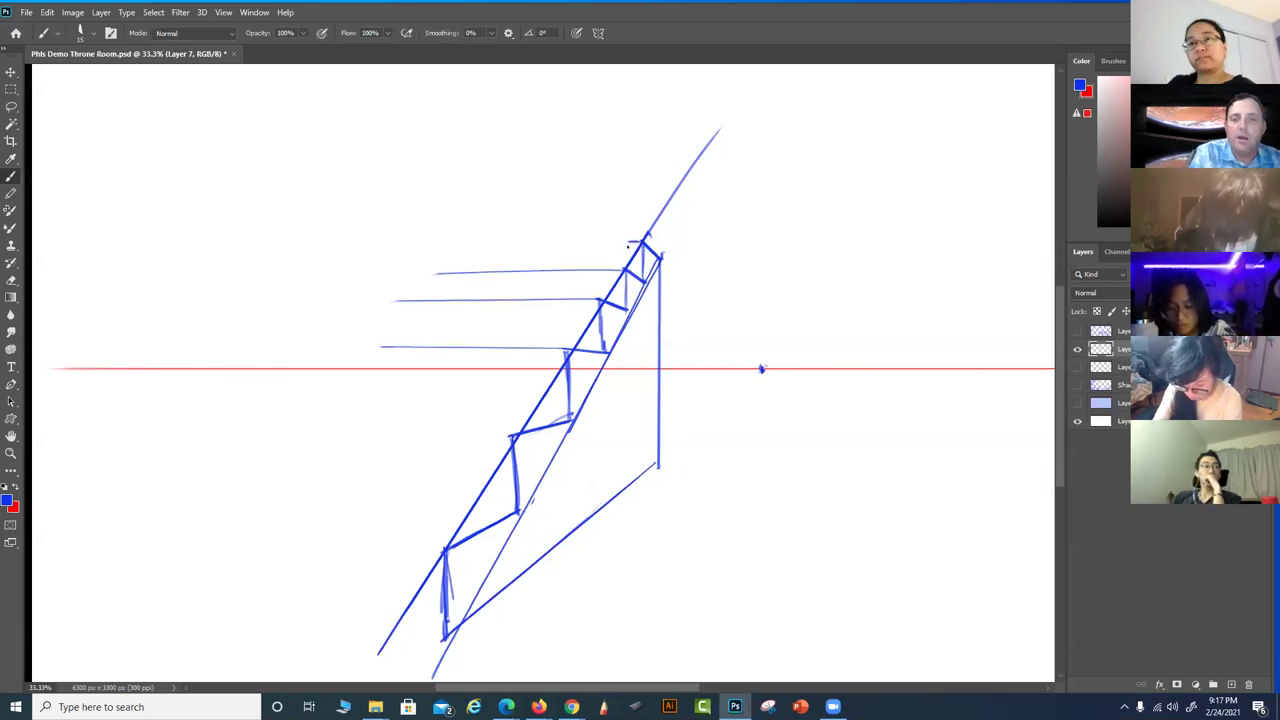
Draw the steps' treads, left ends and lower edges leftward, closing them into solid blocks
mouse_move(633, 241)
mouse_down()
mouse_move(478, 242)
mouse_move(471, 272)
mouse_up()
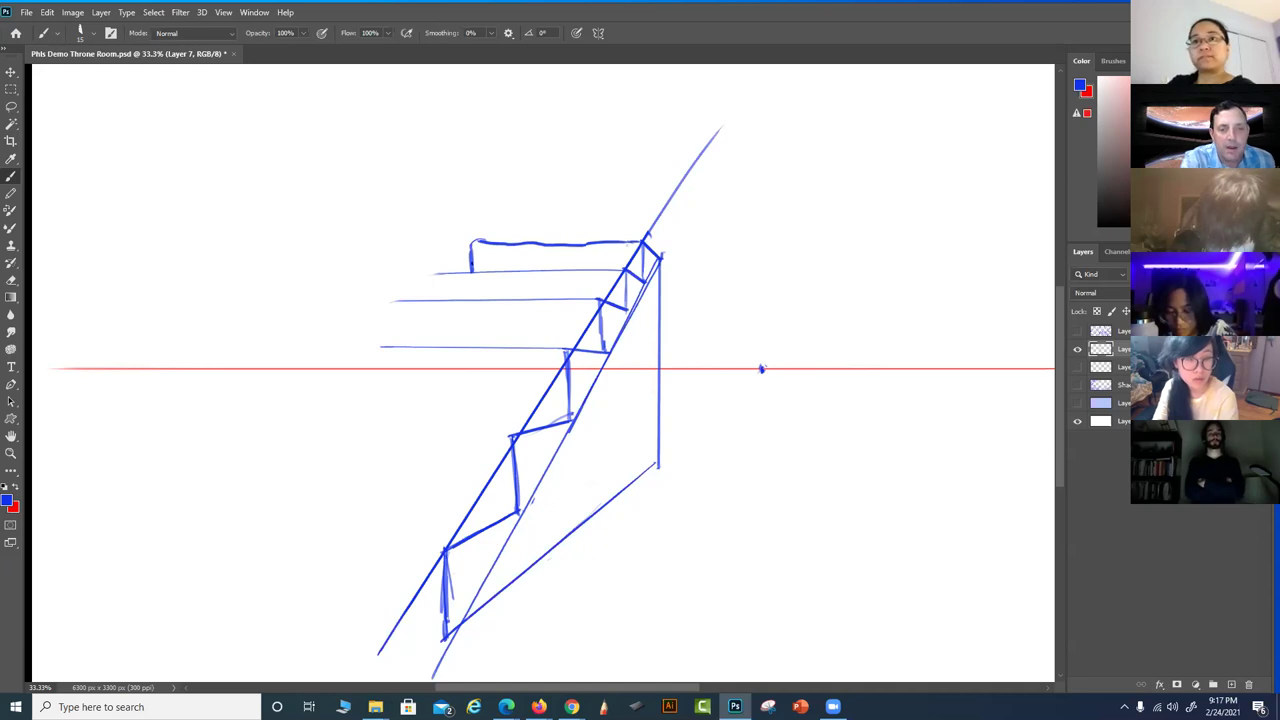
mouse_move(427, 272)
mouse_down()
mouse_move(428, 299)
mouse_move(385, 301)
mouse_move(385, 350)
mouse_move(331, 349)
mouse_move(330, 367)
mouse_up()
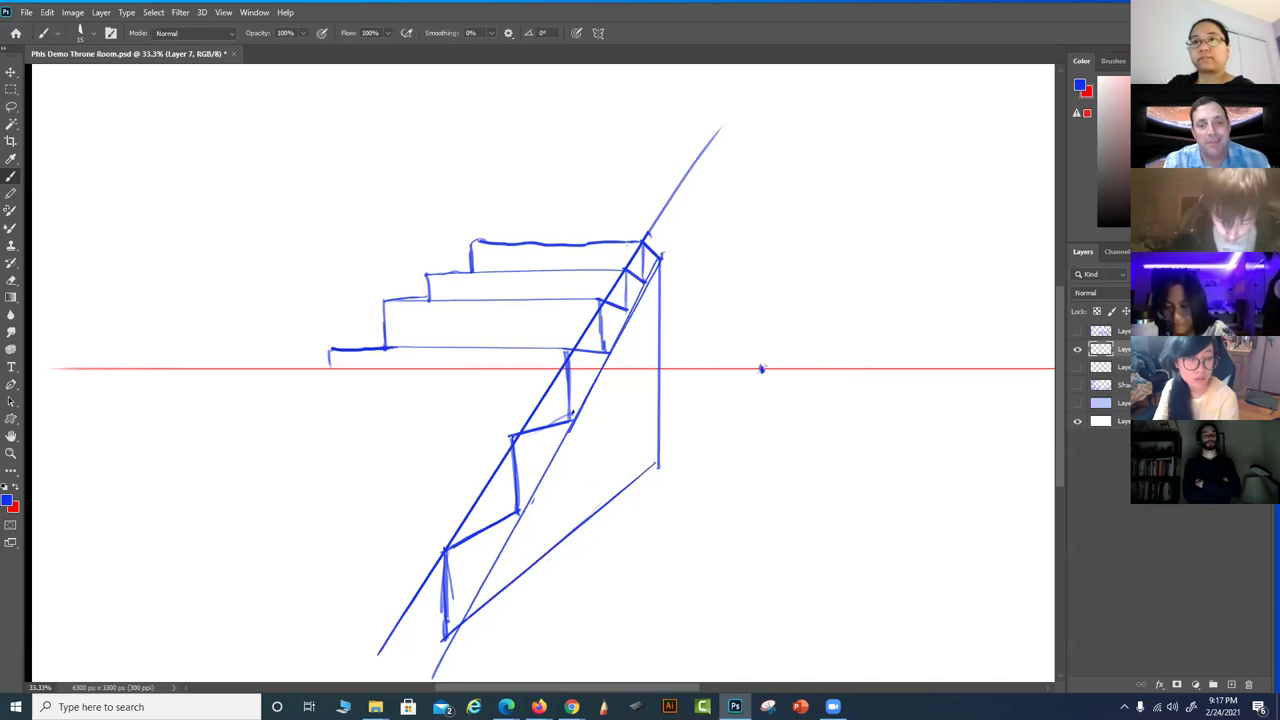
mouse_move(329, 358)
mouse_down()
mouse_move(345, 412)
mouse_move(575, 421)
mouse_move(502, 412)
mouse_up()
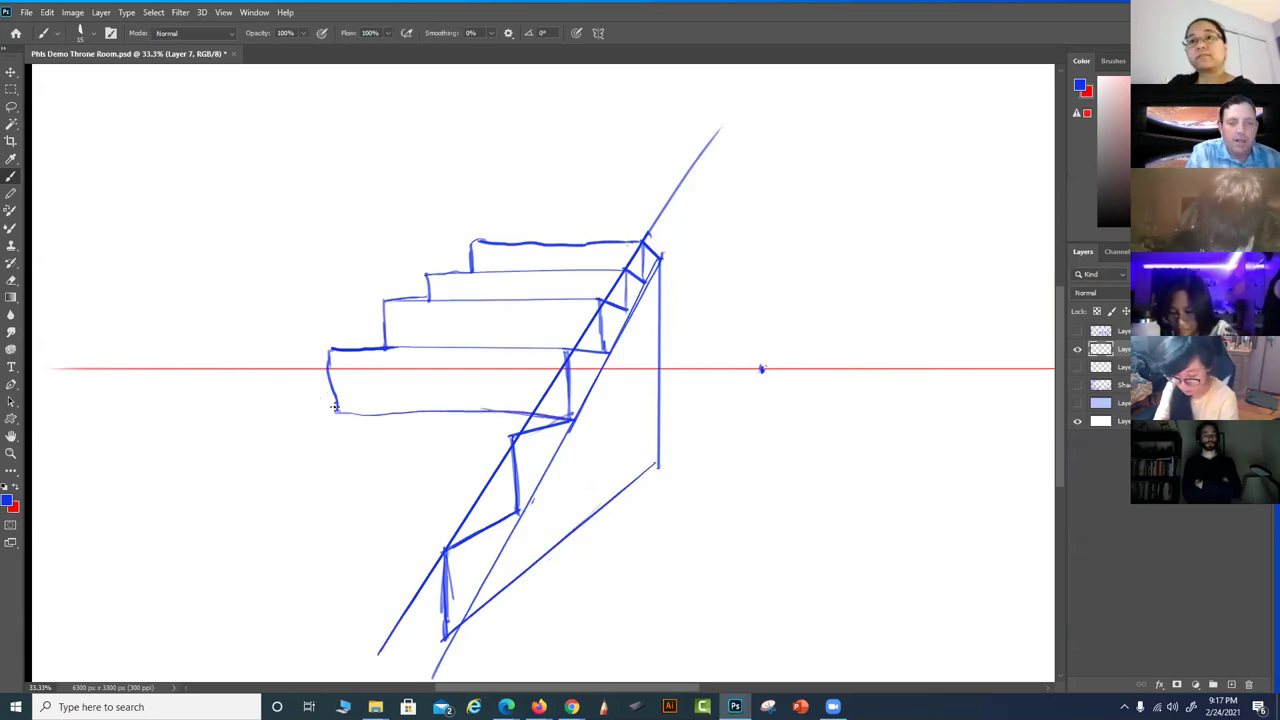
mouse_move(338, 412)
mouse_down()
mouse_move(277, 432)
mouse_move(324, 407)
mouse_move(341, 415)
mouse_move(252, 432)
mouse_up()
mouse_move(512, 436)
mouse_down()
mouse_move(241, 439)
mouse_move(247, 497)
mouse_up()
drag(517, 510, 252, 524)
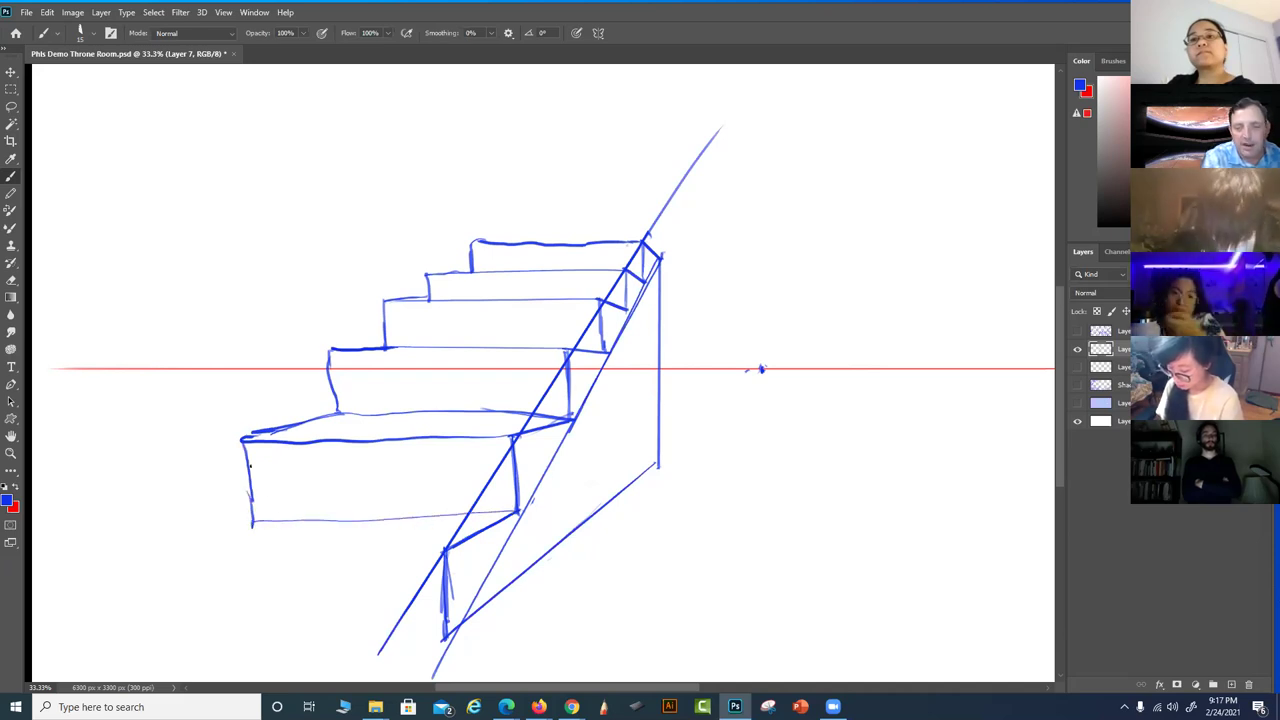
Add faint guides from the vanishing point, close the wide bottom step, and begin the HL label
drag(406, 498, 322, 536)
mouse_move(758, 370)
mouse_down()
mouse_move(478, 446)
mouse_move(170, 562)
mouse_move(268, 514)
mouse_move(157, 566)
mouse_up()
mouse_move(440, 556)
mouse_down()
mouse_move(148, 570)
mouse_move(154, 632)
mouse_up()
drag(446, 637, 252, 642)
drag(166, 646, 155, 641)
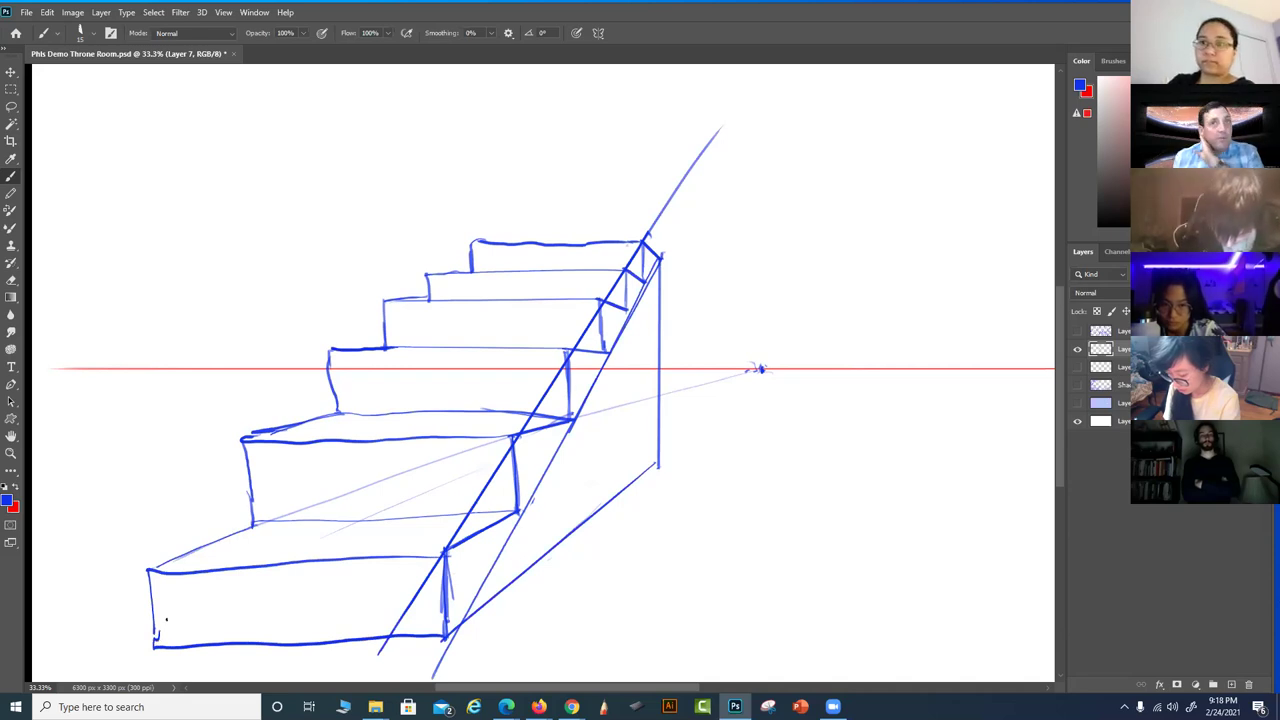
mouse_move(736, 315)
mouse_down()
mouse_move(745, 358)
mouse_move(758, 338)
mouse_up()
mouse_move(752, 318)
mouse_down()
mouse_move(756, 354)
mouse_move(782, 347)
mouse_up()
Finish the HL label, hatch the middle step's tread, and draw a second parallel rail line
click(786, 345)
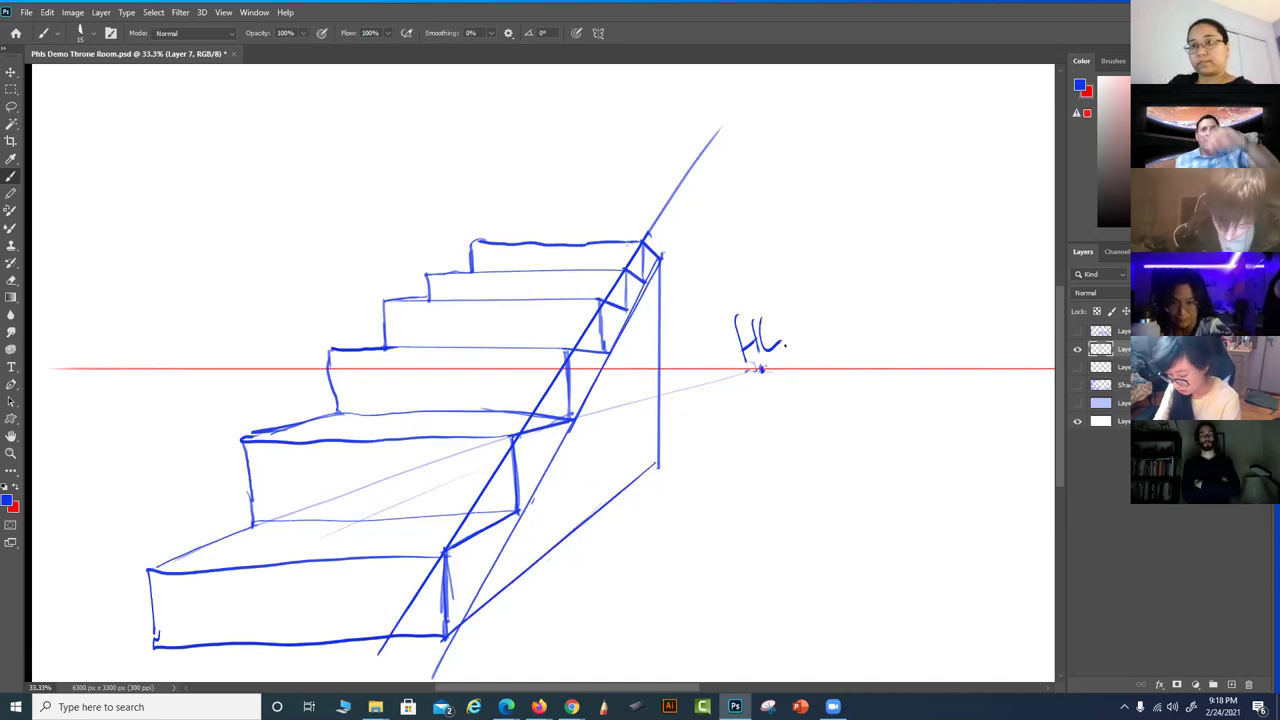
mouse_move(292, 438)
mouse_down()
mouse_move(383, 416)
mouse_move(299, 445)
mouse_move(420, 408)
mouse_up()
drag(438, 412, 456, 404)
drag(368, 436, 440, 410)
drag(452, 418, 478, 410)
drag(396, 438, 456, 416)
mouse_move(440, 436)
mouse_down()
mouse_move(512, 412)
mouse_move(540, 418)
mouse_up()
drag(524, 430, 558, 418)
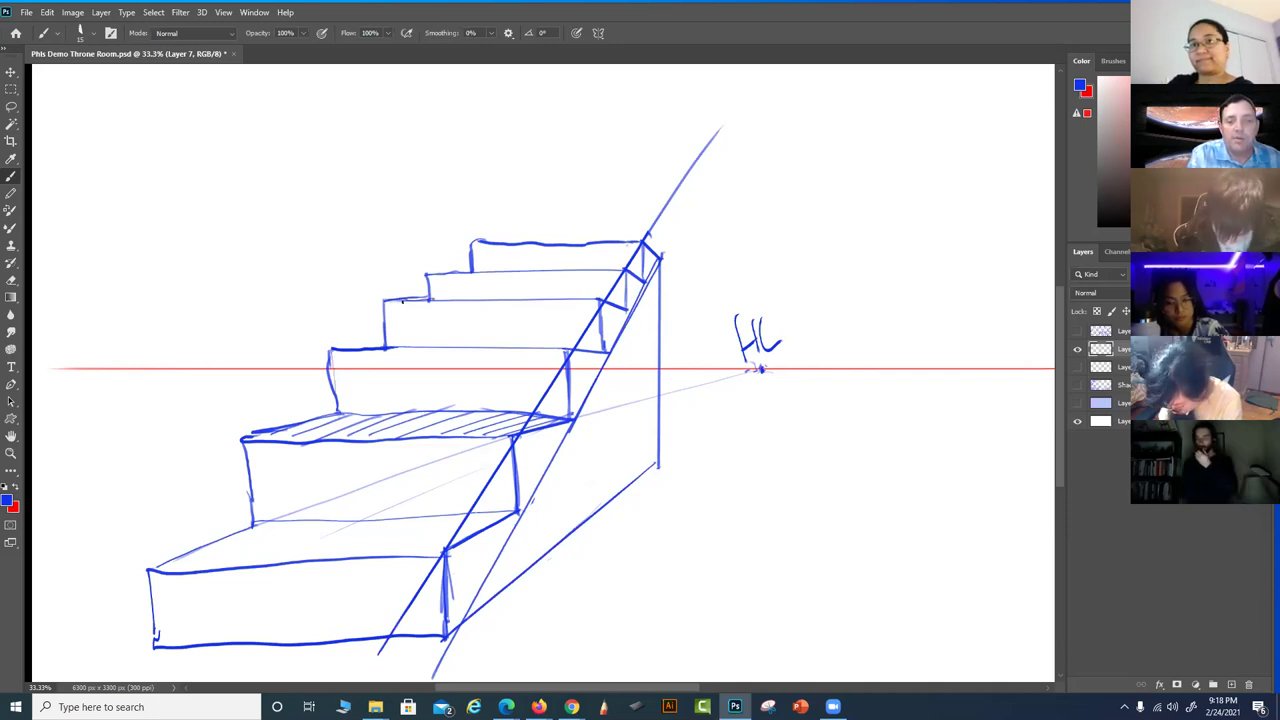
drag(432, 300, 471, 266)
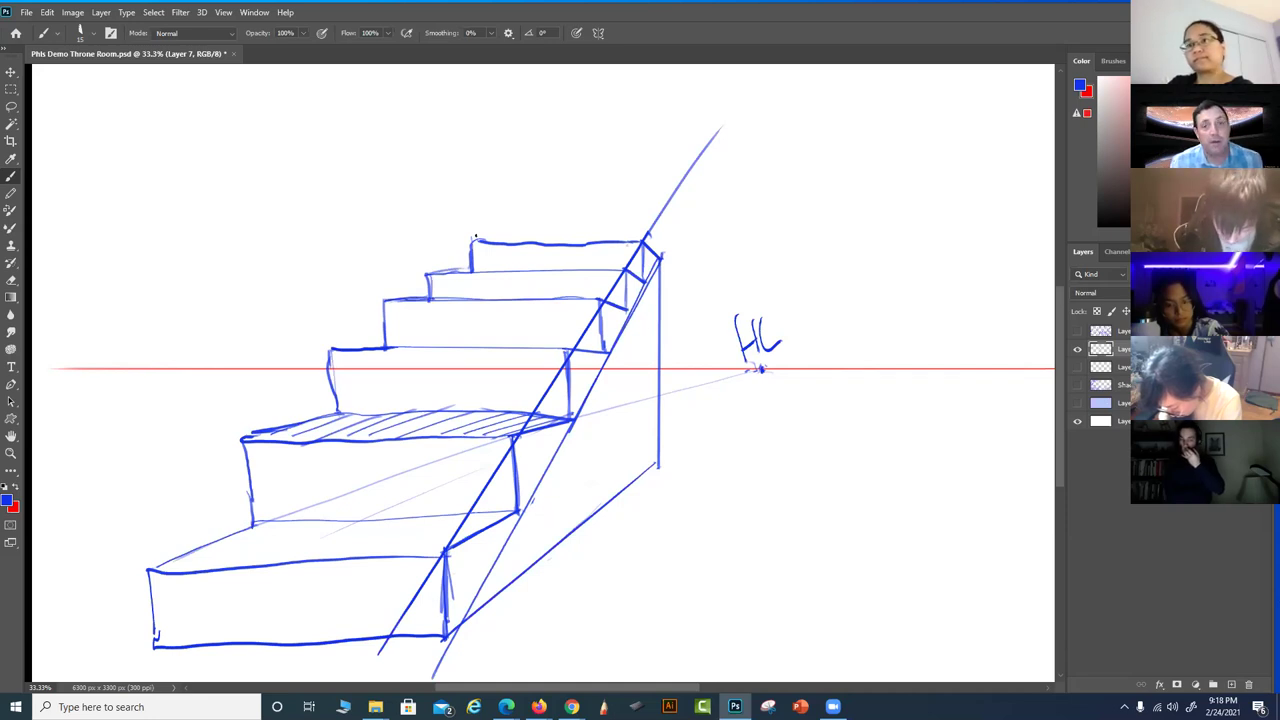
drag(630, 314, 757, 88)
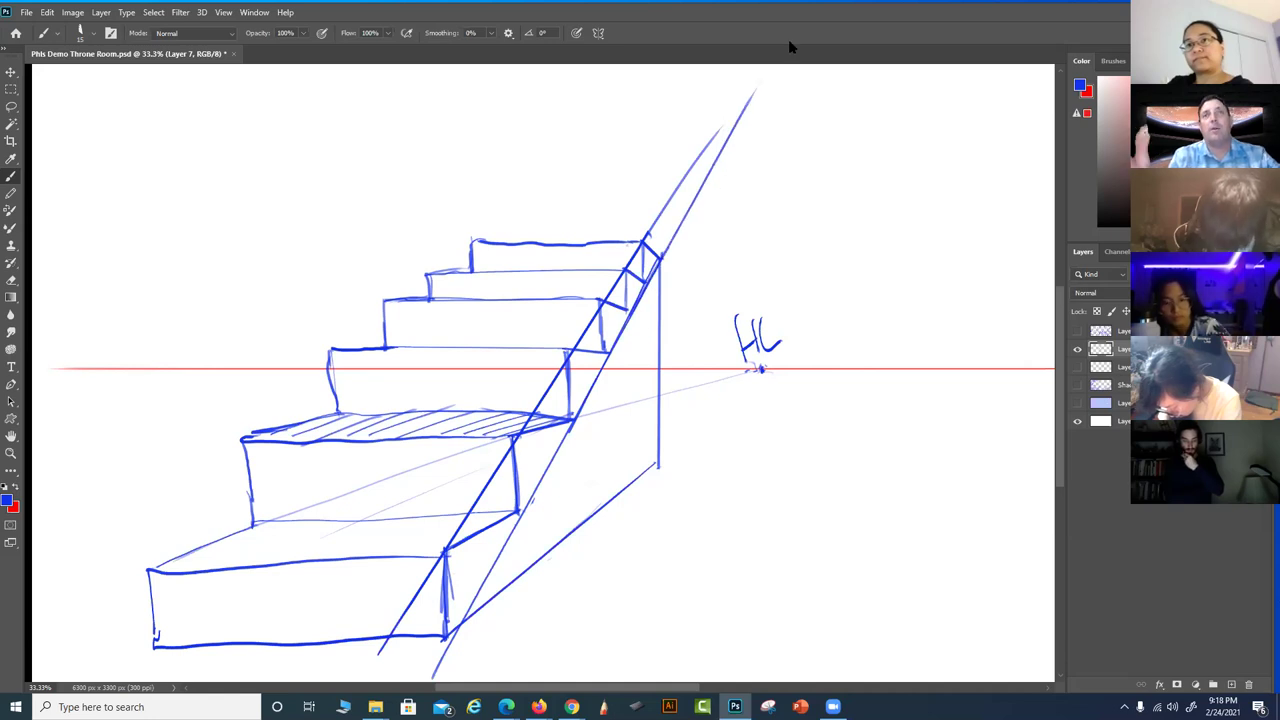